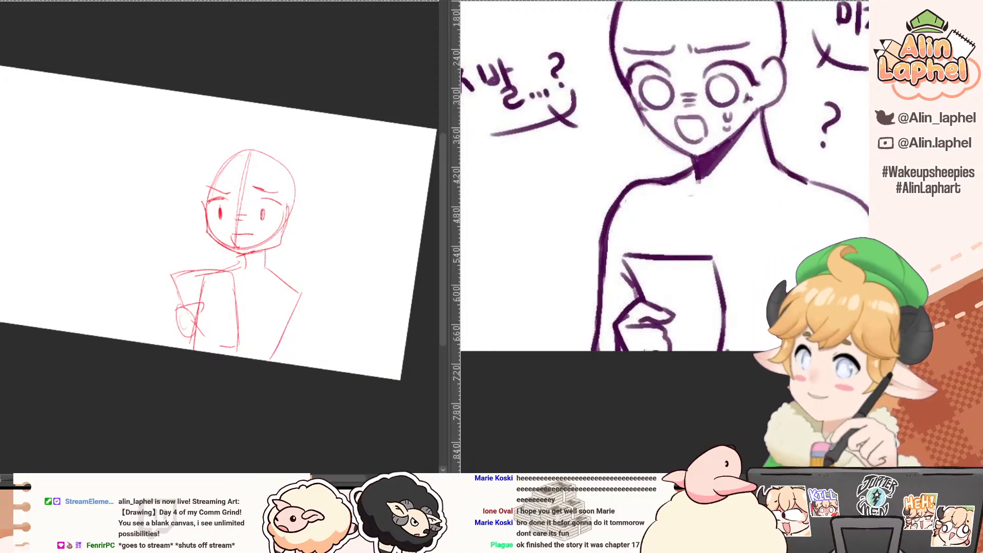
Examine the composition of the "Summer School Special" cover sketch, both close up and as a whole page.
{"action": "left_click_drag", "start_coordinate": [123, 336], "coordinate": [105, 272]}
{"action": "left_click", "coordinate": [16, 1]}
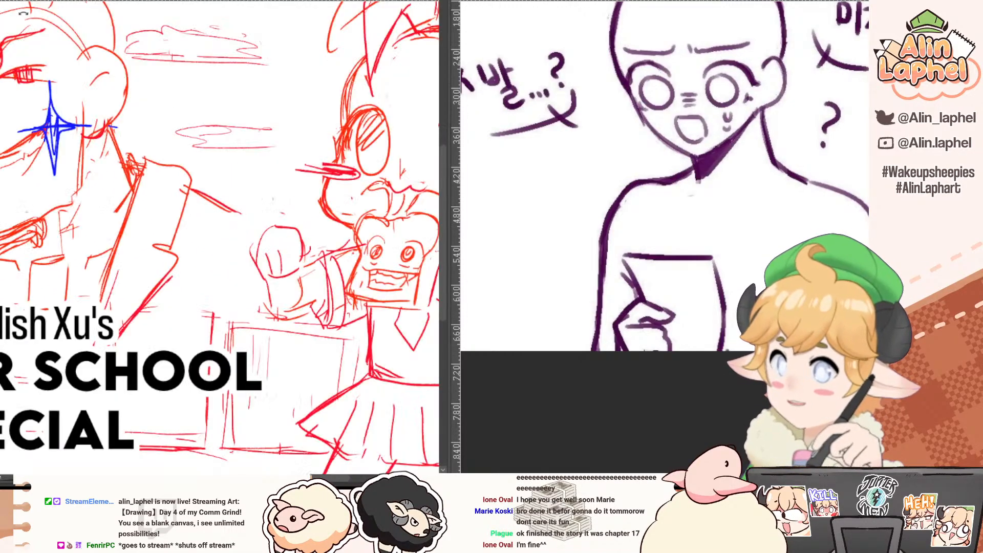
{"action": "left_click_drag", "start_coordinate": [110, 139], "coordinate": [145, 141]}
{"action": "scroll", "coordinate": [144, 140], "scroll_direction": "down", "scroll_amount": 2}
{"action": "left_click_drag", "start_coordinate": [51, 109], "coordinate": [48, 115]}
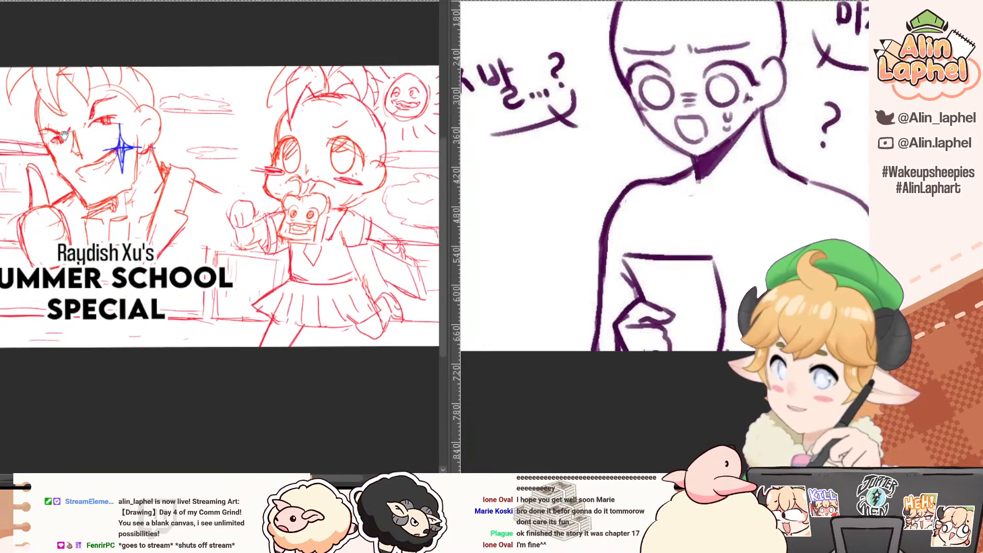
{"action": "scroll", "coordinate": [62, 150], "scroll_direction": "down", "scroll_amount": 2}
{"action": "mouse_move", "coordinate": [64, 151]}
{"action": "left_mouse_down"}
{"action": "mouse_move", "coordinate": [102, 163]}
{"action": "mouse_move", "coordinate": [77, 139]}
{"action": "left_mouse_up"}
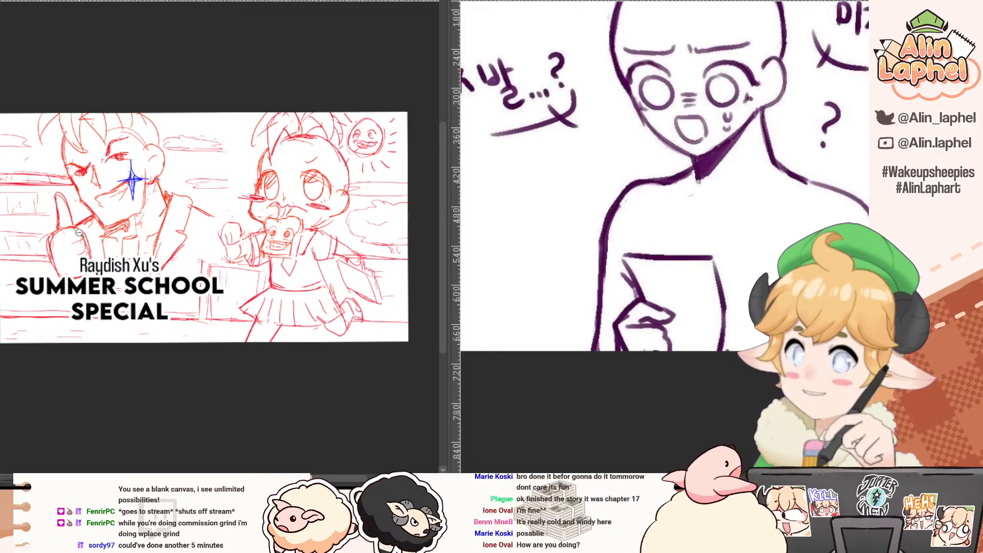
{"action": "left_click_drag", "start_coordinate": [100, 164], "coordinate": [111, 172]}
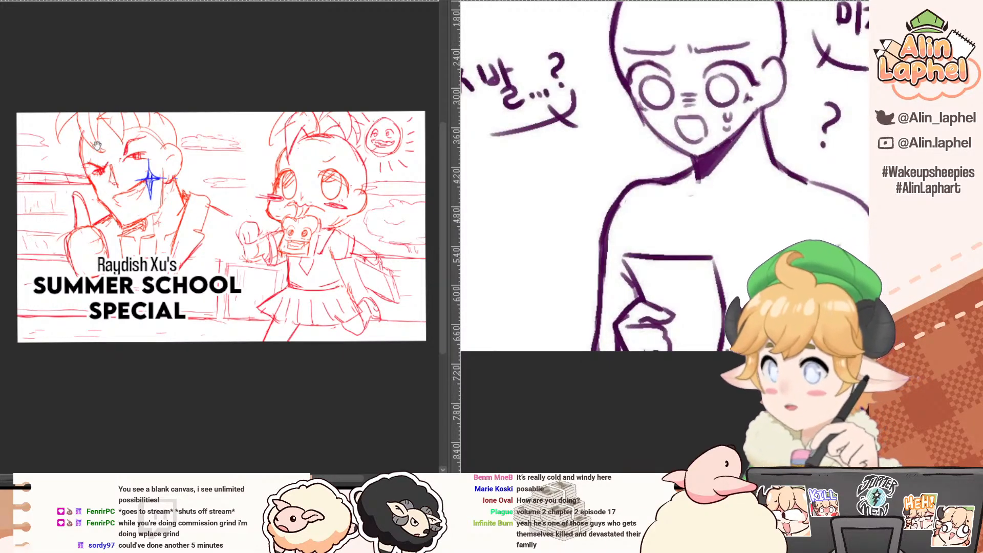
{"action": "left_click_drag", "start_coordinate": [96, 146], "coordinate": [100, 164]}
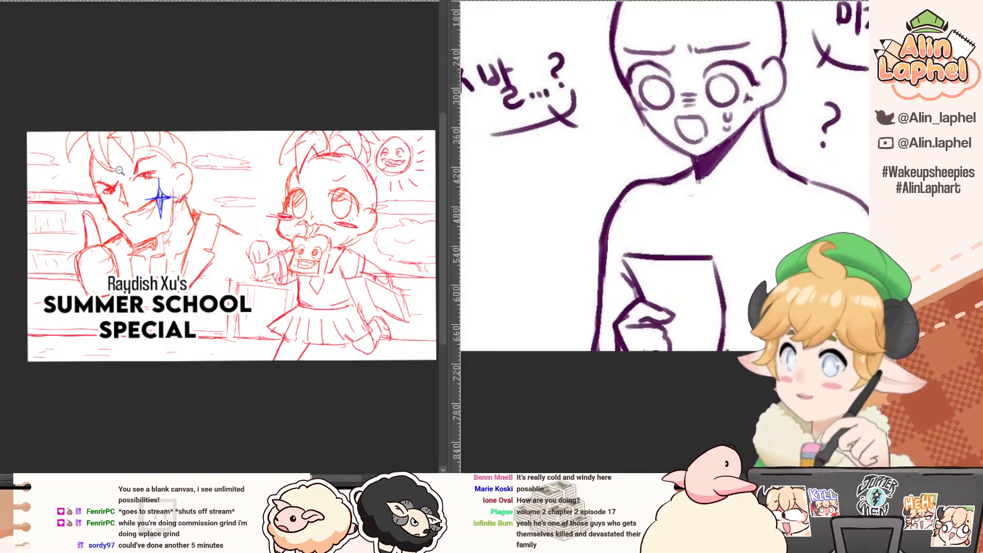
{"action": "left_click_drag", "start_coordinate": [128, 160], "coordinate": [100, 149]}
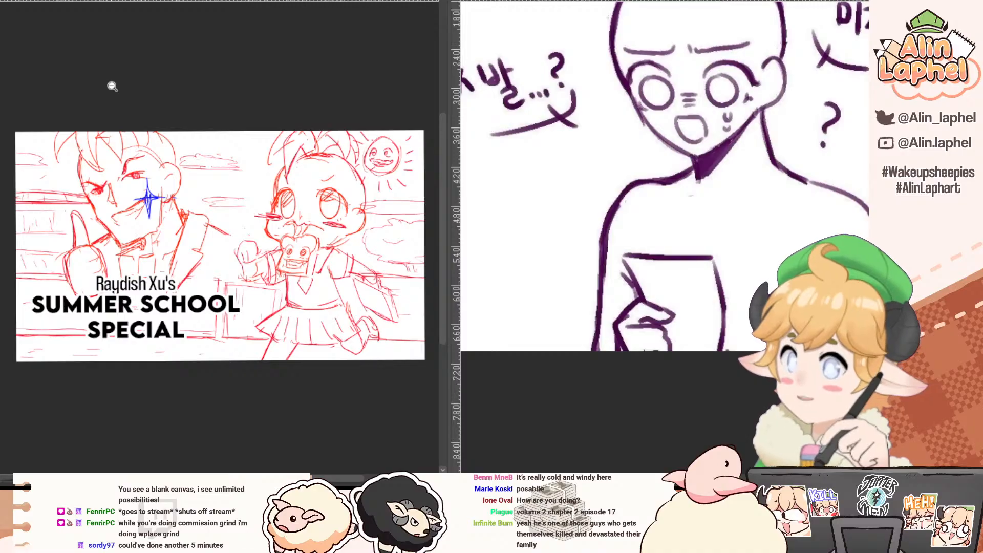
{"action": "left_click_drag", "start_coordinate": [98, 110], "coordinate": [109, 127]}
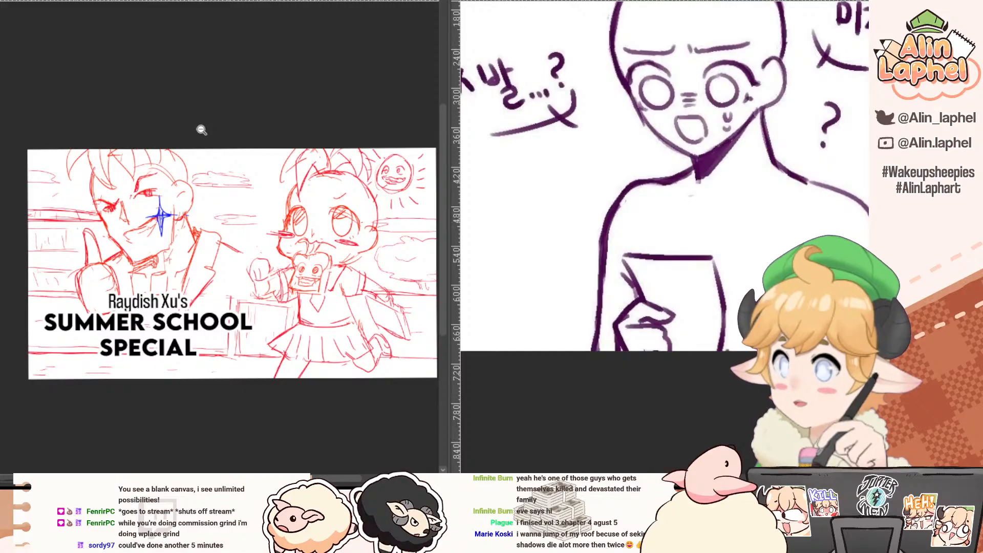
{"action": "left_click_drag", "start_coordinate": [195, 100], "coordinate": [213, 115]}
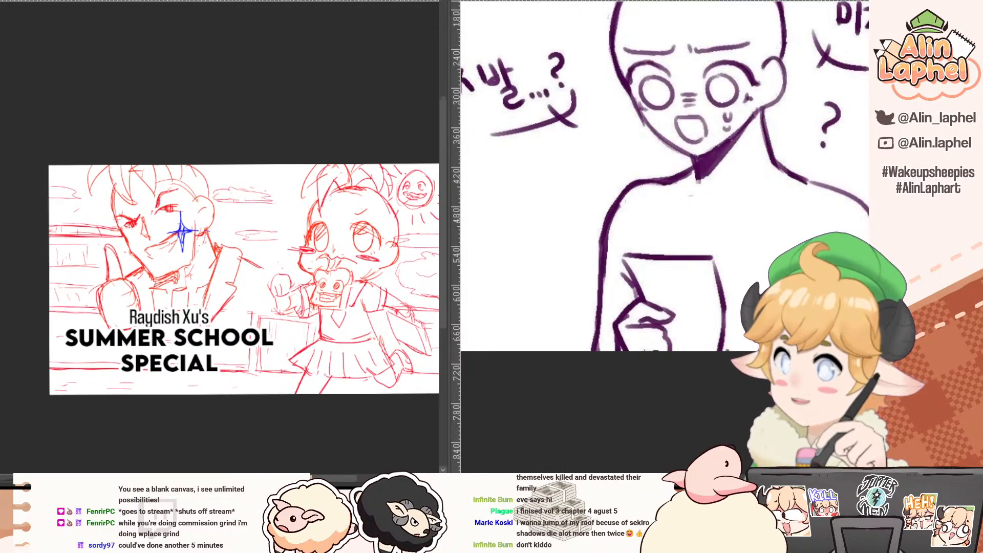
Return to the red bust sketch, undo the last stroke and redraw the cheek and jaw outline on the left side of the face.
{"action": "left_click", "coordinate": [84, 1]}
{"action": "left_click_drag", "start_coordinate": [141, 101], "coordinate": [128, 70]}
{"action": "left_click_drag", "start_coordinate": [250, 214], "coordinate": [225, 200]}
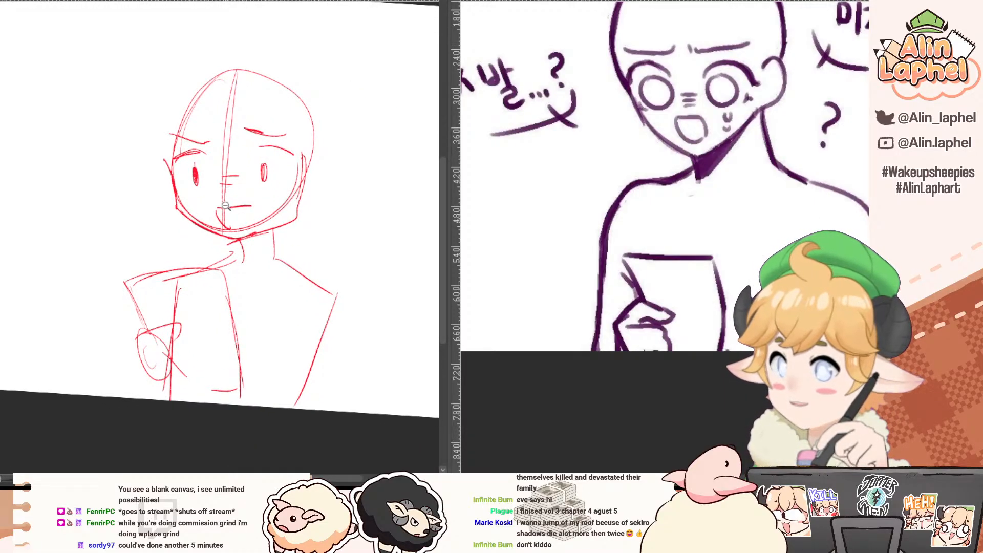
{"action": "left_click_drag", "start_coordinate": [194, 129], "coordinate": [180, 170]}
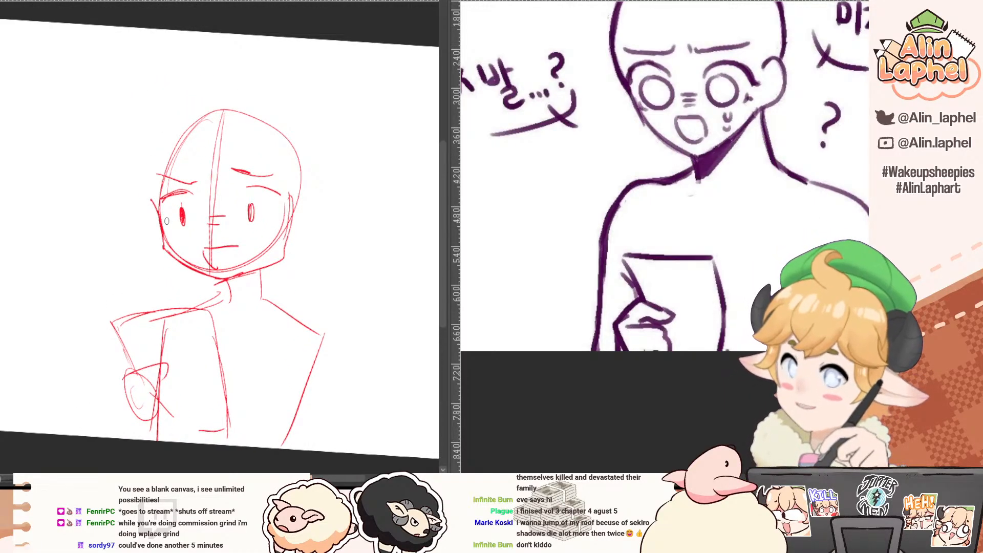
{"action": "key", "text": "ctrl+z"}
{"action": "mouse_move", "coordinate": [153, 199]}
{"action": "left_mouse_down"}
{"action": "mouse_move", "coordinate": [164, 243]}
{"action": "mouse_move", "coordinate": [161, 230]}
{"action": "mouse_move", "coordinate": [231, 287]}
{"action": "left_mouse_up"}
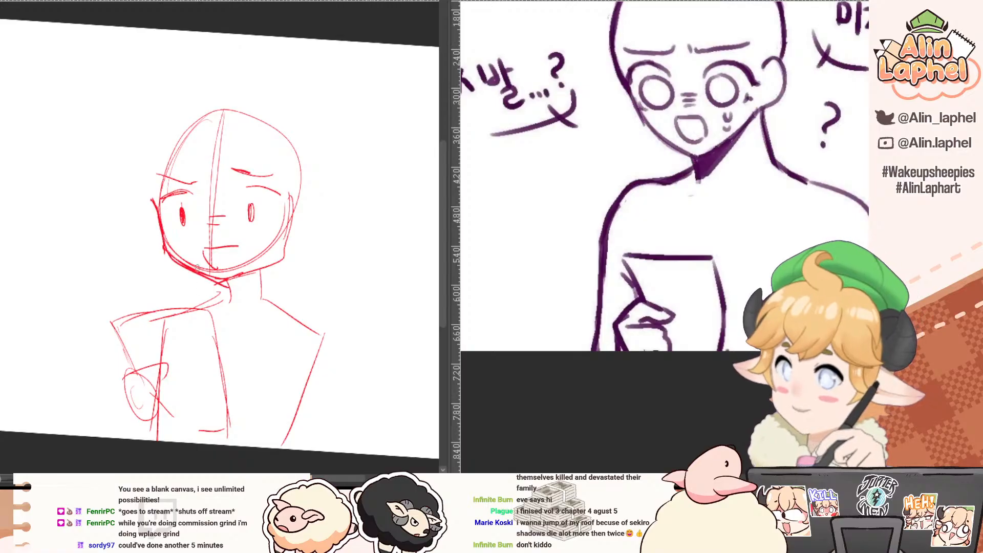
Draw the opposite jawline down to a pointed chin and erase the overlapping old chin lines.
{"action": "mouse_move", "coordinate": [170, 251]}
{"action": "left_mouse_down"}
{"action": "mouse_move", "coordinate": [226, 282]}
{"action": "mouse_move", "coordinate": [290, 258]}
{"action": "left_mouse_up"}
{"action": "mouse_move", "coordinate": [158, 279]}
{"action": "left_mouse_down"}
{"action": "mouse_move", "coordinate": [152, 267]}
{"action": "mouse_move", "coordinate": [249, 170]}
{"action": "mouse_move", "coordinate": [204, 165]}
{"action": "left_mouse_up"}
{"action": "mouse_move", "coordinate": [179, 233]}
{"action": "left_mouse_down"}
{"action": "mouse_move", "coordinate": [176, 276]}
{"action": "mouse_move", "coordinate": [169, 251]}
{"action": "left_mouse_up"}
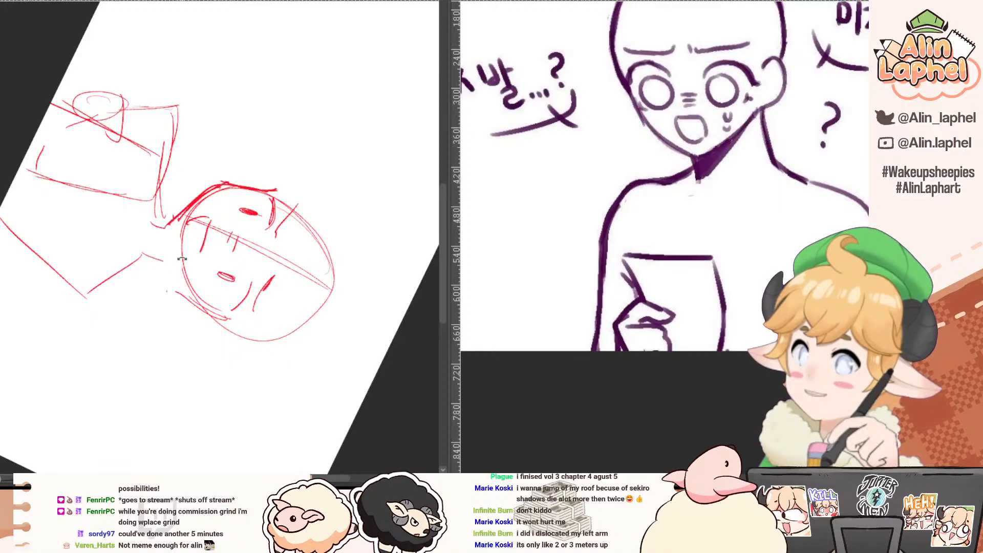
{"action": "left_click_drag", "start_coordinate": [168, 225], "coordinate": [181, 290]}
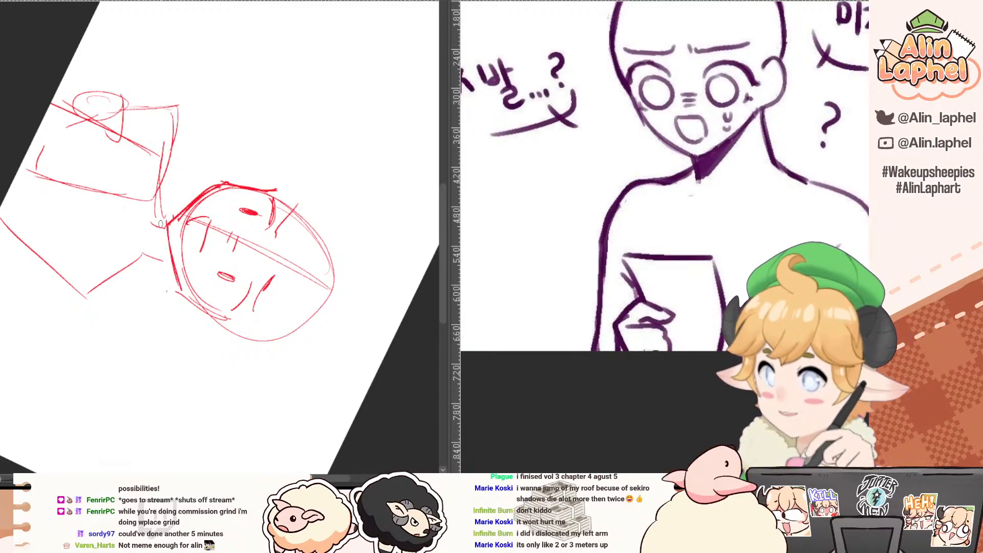
{"action": "left_click_drag", "start_coordinate": [125, 191], "coordinate": [145, 318]}
{"action": "key", "text": "e"}
{"action": "left_click_drag", "start_coordinate": [169, 220], "coordinate": [208, 273]}
{"action": "key", "text": "p"}
{"action": "key", "text": "e"}
{"action": "key", "text": "p"}
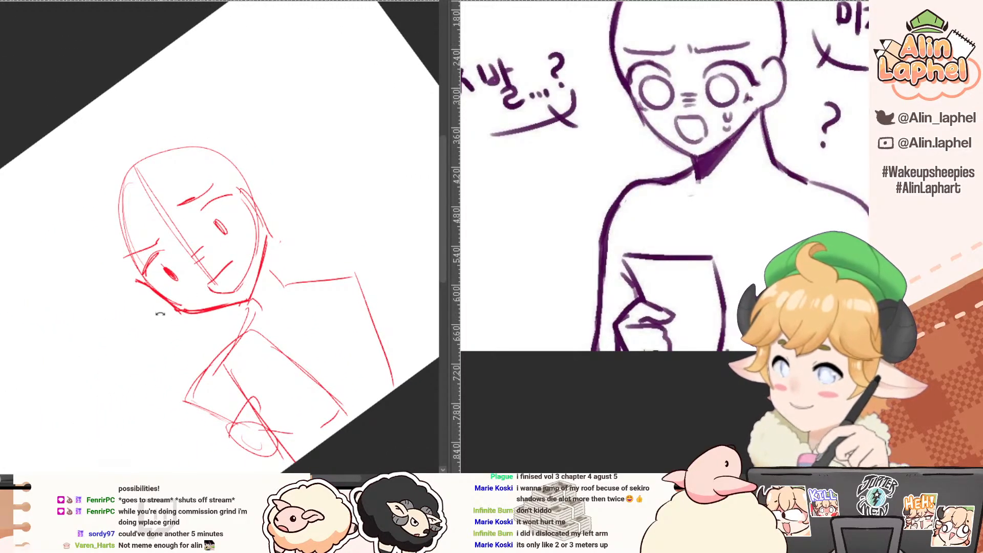
Redraw the mouth as a wide open smile and erase the old guide lines around the chin.
{"action": "left_click_drag", "start_coordinate": [160, 314], "coordinate": [206, 140]}
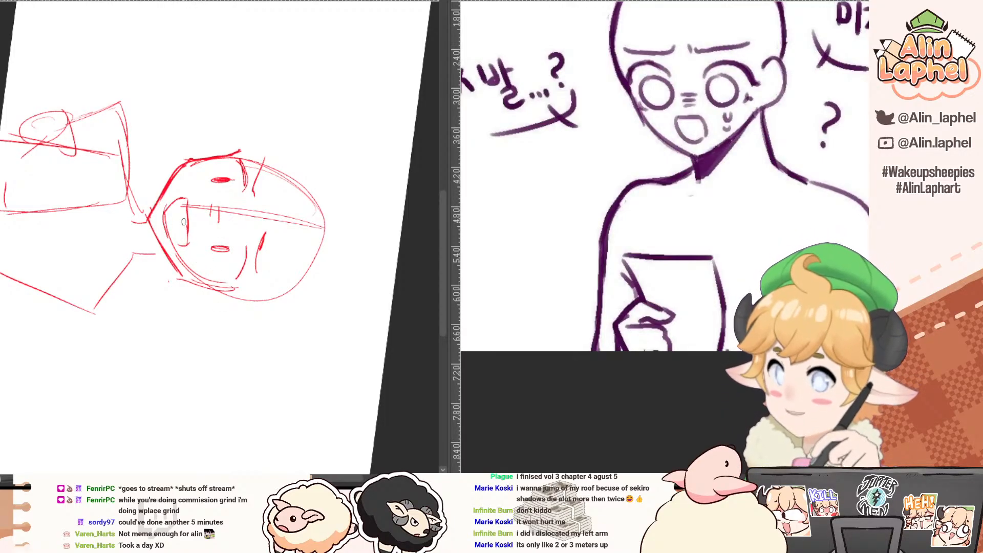
{"action": "mouse_move", "coordinate": [157, 199]}
{"action": "left_mouse_down"}
{"action": "mouse_move", "coordinate": [164, 307]}
{"action": "mouse_move", "coordinate": [204, 312]}
{"action": "left_mouse_up"}
{"action": "key", "text": "e"}
{"action": "mouse_move", "coordinate": [198, 259]}
{"action": "left_mouse_down"}
{"action": "mouse_move", "coordinate": [194, 271]}
{"action": "mouse_move", "coordinate": [140, 279]}
{"action": "mouse_move", "coordinate": [136, 270]}
{"action": "left_mouse_up"}
{"action": "key", "text": "p"}
{"action": "mouse_move", "coordinate": [139, 237]}
{"action": "left_mouse_down"}
{"action": "mouse_move", "coordinate": [167, 219]}
{"action": "mouse_move", "coordinate": [151, 256]}
{"action": "left_mouse_up"}
Refine the right eye with a bold upper lash line, a filled pupil and a small cheek mark, erasing stray lines.
{"action": "left_click_drag", "start_coordinate": [254, 230], "coordinate": [245, 235]}
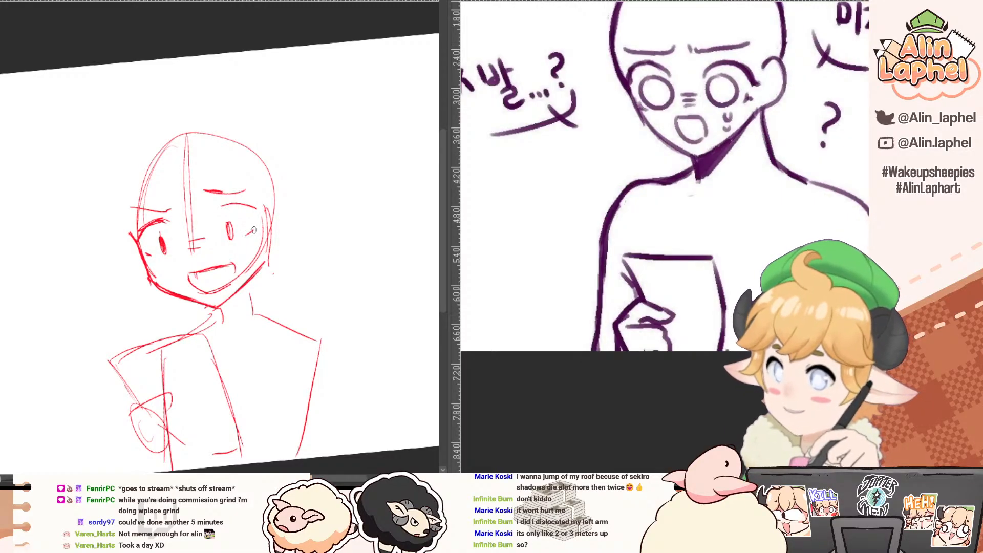
{"action": "mouse_move", "coordinate": [215, 207]}
{"action": "left_mouse_down"}
{"action": "mouse_move", "coordinate": [264, 215]}
{"action": "mouse_move", "coordinate": [228, 230]}
{"action": "mouse_move", "coordinate": [229, 239]}
{"action": "left_mouse_up"}
{"action": "key", "text": "e"}
{"action": "key", "text": "p"}
{"action": "key", "text": "e"}
{"action": "mouse_move", "coordinate": [164, 241]}
{"action": "left_mouse_down"}
{"action": "mouse_move", "coordinate": [211, 310]}
{"action": "mouse_move", "coordinate": [264, 276]}
{"action": "left_mouse_up"}
Strengthen the neck and shoulder lines beneath the chin, and erase the card outline held in front of the chest.
{"action": "key", "text": "p"}
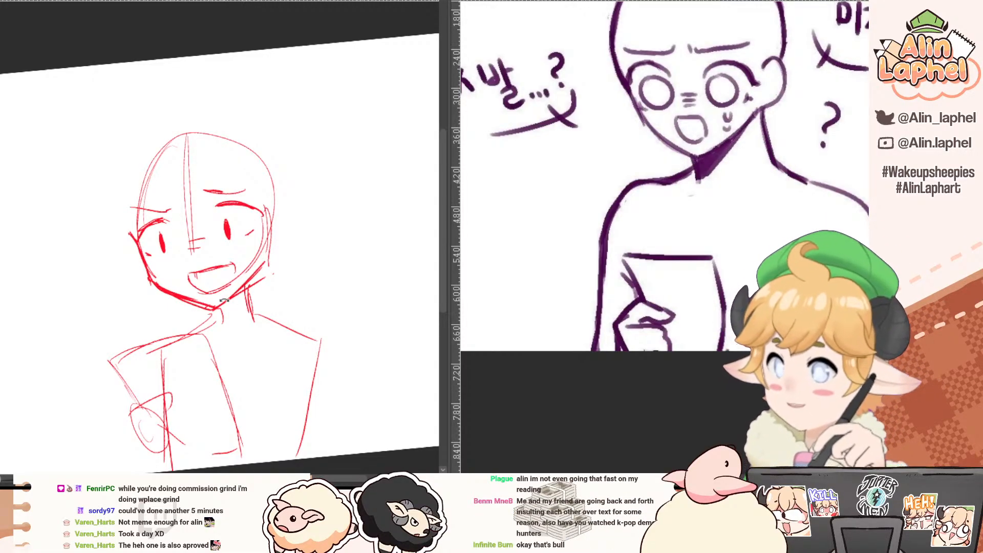
{"action": "mouse_move", "coordinate": [215, 308]}
{"action": "left_mouse_down"}
{"action": "mouse_move", "coordinate": [222, 325]}
{"action": "mouse_move", "coordinate": [203, 323]}
{"action": "mouse_move", "coordinate": [194, 335]}
{"action": "left_mouse_up"}
{"action": "left_click_drag", "start_coordinate": [229, 318], "coordinate": [190, 339]}
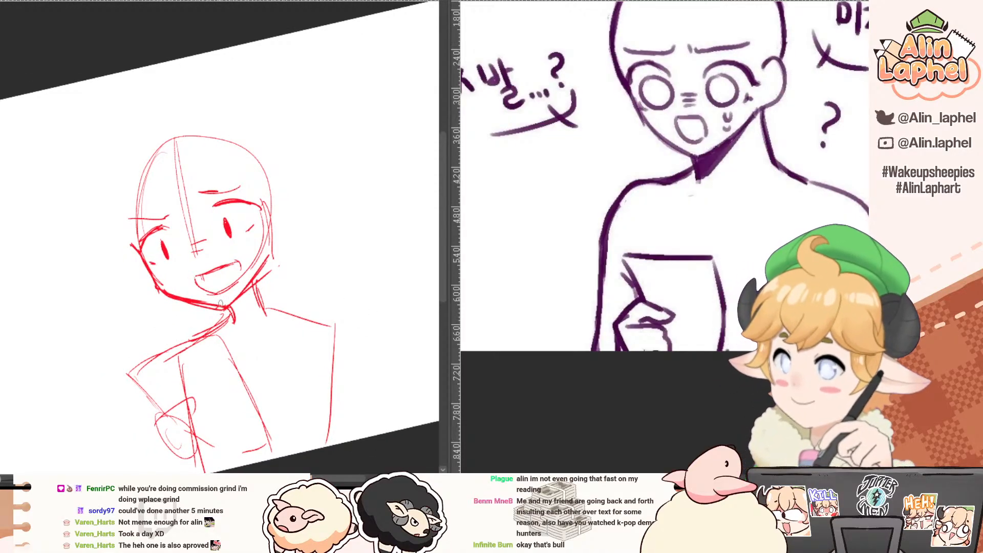
{"action": "mouse_move", "coordinate": [258, 279]}
{"action": "left_mouse_down"}
{"action": "mouse_move", "coordinate": [231, 318]}
{"action": "mouse_move", "coordinate": [264, 307]}
{"action": "mouse_move", "coordinate": [309, 317]}
{"action": "left_mouse_up"}
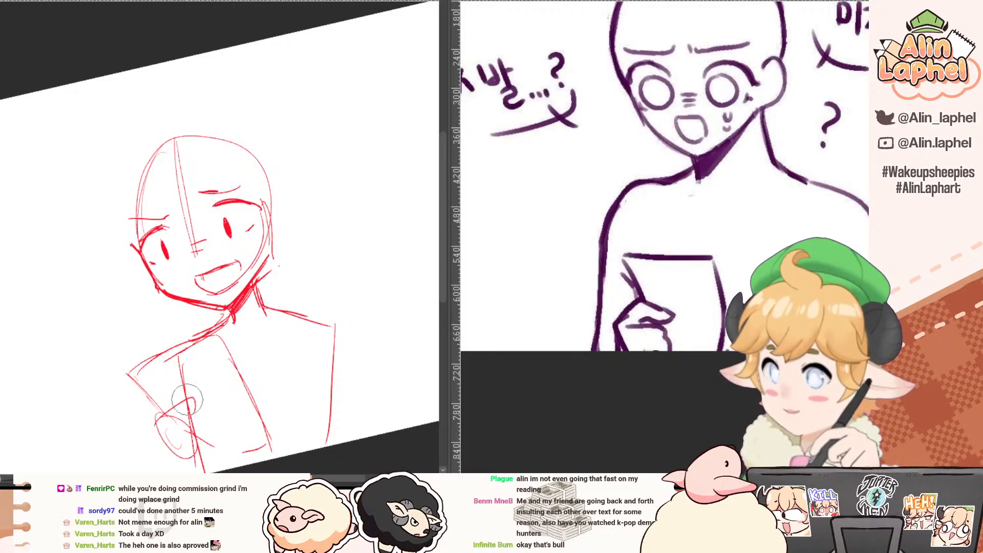
{"action": "mouse_move", "coordinate": [176, 357]}
{"action": "left_mouse_down"}
{"action": "mouse_move", "coordinate": [138, 378]}
{"action": "mouse_move", "coordinate": [223, 338]}
{"action": "mouse_move", "coordinate": [263, 424]}
{"action": "left_mouse_up"}
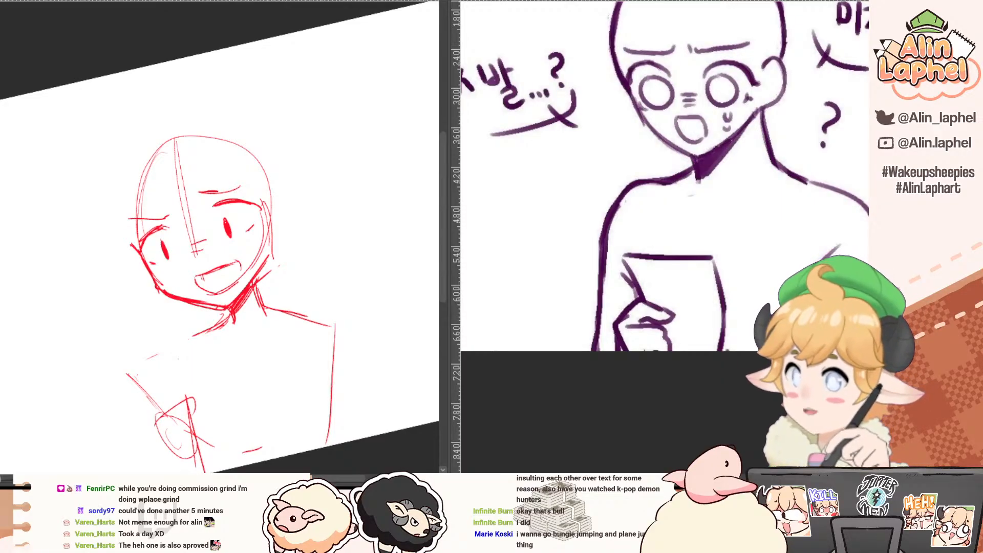
Place the twin-tailed character reference sheet beside the sketch canvas, framed on the full-body figure.
{"action": "left_click", "coordinate": [150, 1]}
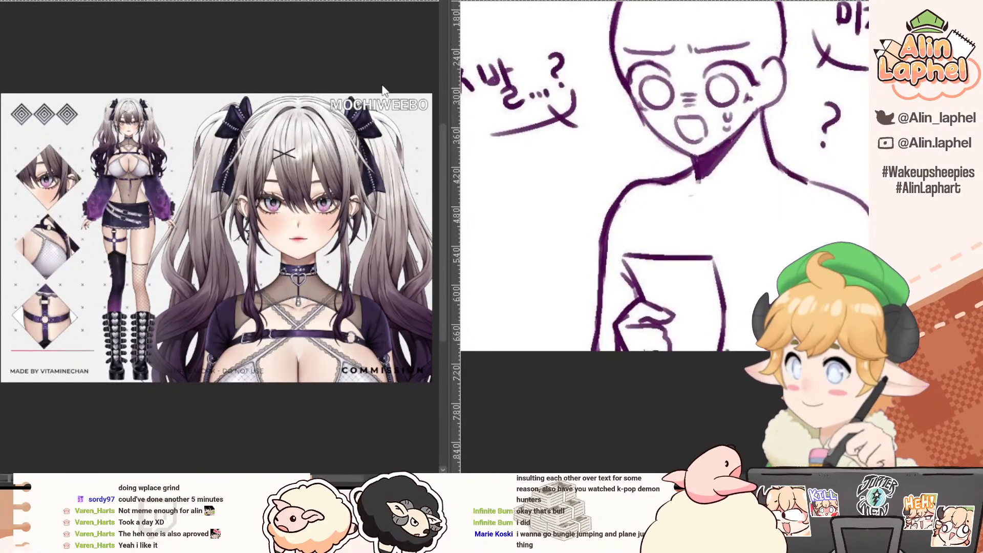
{"action": "left_click_drag", "start_coordinate": [382, 85], "coordinate": [541, 147]}
{"action": "left_click_drag", "start_coordinate": [529, 340], "coordinate": [557, 374]}
{"action": "left_click_drag", "start_coordinate": [567, 194], "coordinate": [592, 211]}
{"action": "left_click_drag", "start_coordinate": [575, 262], "coordinate": [544, 283]}
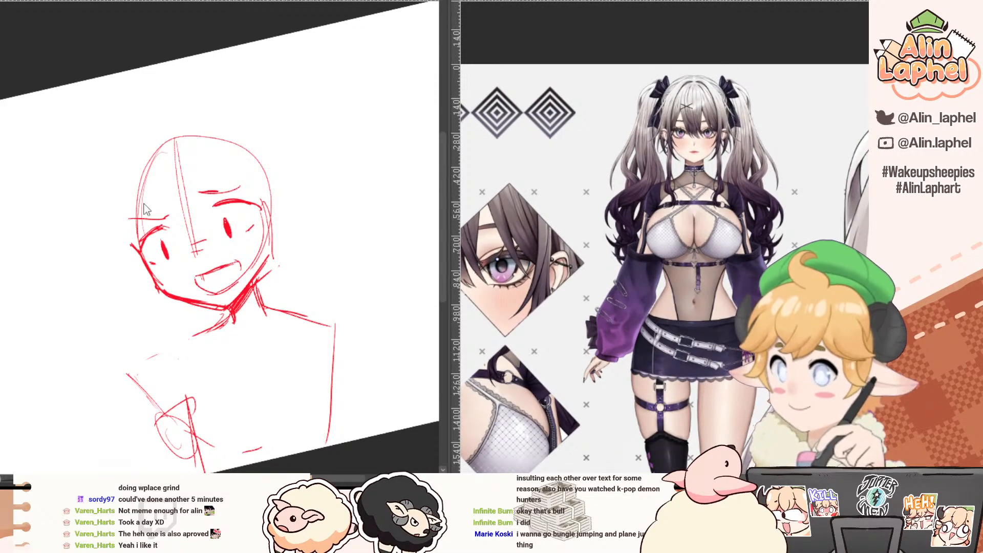
Reinforce the jaw, neck and shoulder lines, and sketch the outer arm line and the side of the torso.
{"action": "left_click_drag", "start_coordinate": [134, 242], "coordinate": [177, 295]}
{"action": "mouse_move", "coordinate": [274, 248]}
{"action": "left_mouse_down"}
{"action": "mouse_move", "coordinate": [224, 322]}
{"action": "mouse_move", "coordinate": [183, 355]}
{"action": "left_mouse_up"}
{"action": "left_click_drag", "start_coordinate": [228, 318], "coordinate": [181, 358]}
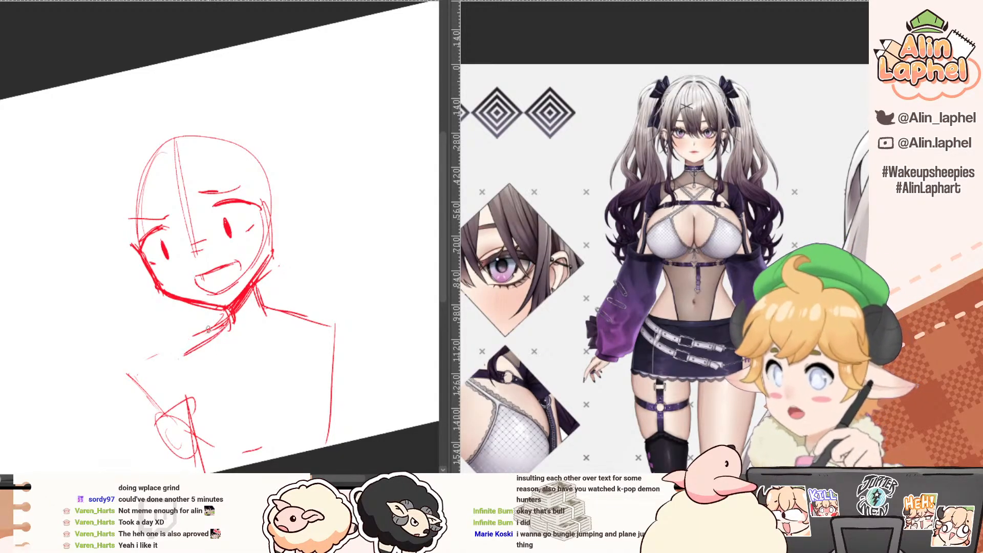
{"action": "left_click_drag", "start_coordinate": [231, 318], "coordinate": [194, 345]}
{"action": "mouse_move", "coordinate": [276, 306]}
{"action": "left_mouse_down"}
{"action": "mouse_move", "coordinate": [333, 323]}
{"action": "mouse_move", "coordinate": [328, 448]}
{"action": "left_mouse_up"}
{"action": "mouse_move", "coordinate": [204, 358]}
{"action": "left_mouse_down"}
{"action": "mouse_move", "coordinate": [201, 335]}
{"action": "mouse_move", "coordinate": [219, 425]}
{"action": "left_mouse_up"}
{"action": "left_click_drag", "start_coordinate": [195, 329], "coordinate": [228, 438]}
Erase and redraw the raised arm's shoulder and upper-arm lines above the fist.
{"action": "key", "text": "e"}
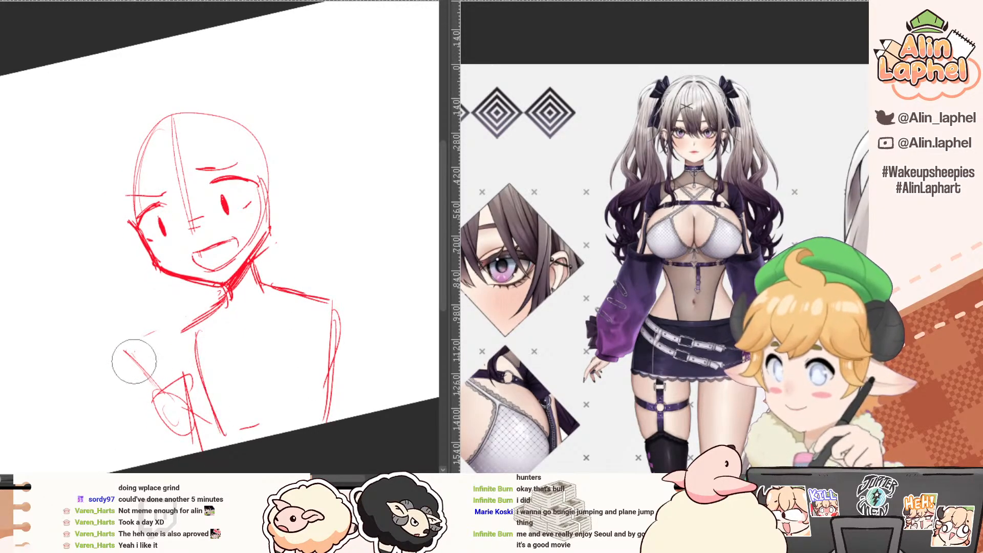
{"action": "key", "text": "p"}
{"action": "mouse_move", "coordinate": [131, 353]}
{"action": "left_mouse_down"}
{"action": "mouse_move", "coordinate": [168, 334]}
{"action": "mouse_move", "coordinate": [164, 342]}
{"action": "mouse_move", "coordinate": [196, 336]}
{"action": "mouse_move", "coordinate": [221, 401]}
{"action": "left_mouse_up"}
{"action": "key", "text": "ctrl+z"}
{"action": "mouse_move", "coordinate": [176, 336]}
{"action": "left_mouse_down"}
{"action": "mouse_move", "coordinate": [229, 424]}
{"action": "mouse_move", "coordinate": [198, 393]}
{"action": "left_mouse_up"}
{"action": "key", "text": "e"}
{"action": "key", "text": "p"}
Sketch a hair contour outside the left side of the head and erase the centre guide line and nose marks between the eyes.
{"action": "key", "text": "space"}
{"action": "left_click_drag", "start_coordinate": [159, 358], "coordinate": [181, 427]}
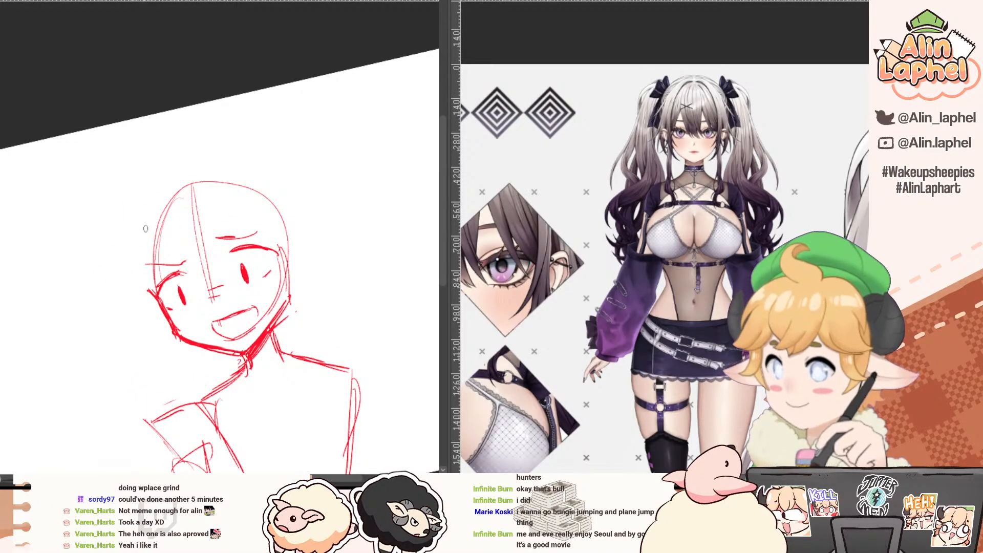
{"action": "mouse_move", "coordinate": [146, 200]}
{"action": "left_mouse_down"}
{"action": "mouse_move", "coordinate": [135, 255]}
{"action": "mouse_move", "coordinate": [157, 294]}
{"action": "left_mouse_up"}
{"action": "left_click_drag", "start_coordinate": [136, 261], "coordinate": [160, 194]}
{"action": "key", "text": "e"}
{"action": "mouse_move", "coordinate": [203, 266]}
{"action": "left_mouse_down"}
{"action": "mouse_move", "coordinate": [204, 280]}
{"action": "mouse_move", "coordinate": [227, 292]}
{"action": "left_mouse_up"}
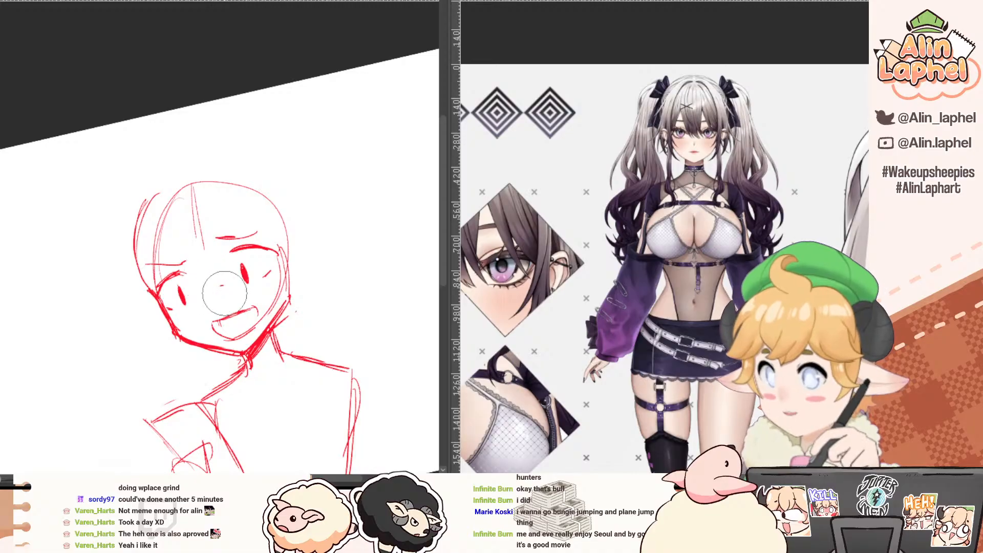
Add horizontal blush strokes across the bridge of the nose and reinforce the outline on the left side of the head.
{"action": "key", "text": "p"}
{"action": "mouse_move", "coordinate": [144, 343]}
{"action": "left_mouse_down"}
{"action": "mouse_move", "coordinate": [171, 193]}
{"action": "mouse_move", "coordinate": [168, 244]}
{"action": "mouse_move", "coordinate": [172, 233]}
{"action": "left_mouse_up"}
{"action": "left_click_drag", "start_coordinate": [172, 208], "coordinate": [179, 243]}
{"action": "left_click_drag", "start_coordinate": [174, 204], "coordinate": [183, 240]}
{"action": "key", "text": "r"}
{"action": "left_click_drag", "start_coordinate": [121, 162], "coordinate": [116, 329]}
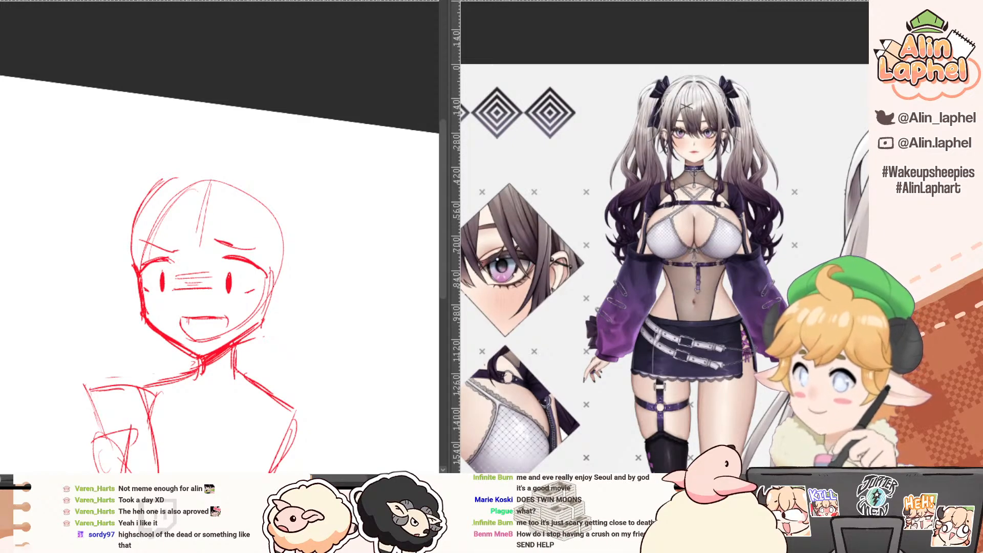
Place the full-body reference of the blonde schoolgirl with the pink tied sweater beside the canvas and enlarge it.
{"action": "key", "text": "ctrl+Tab"}
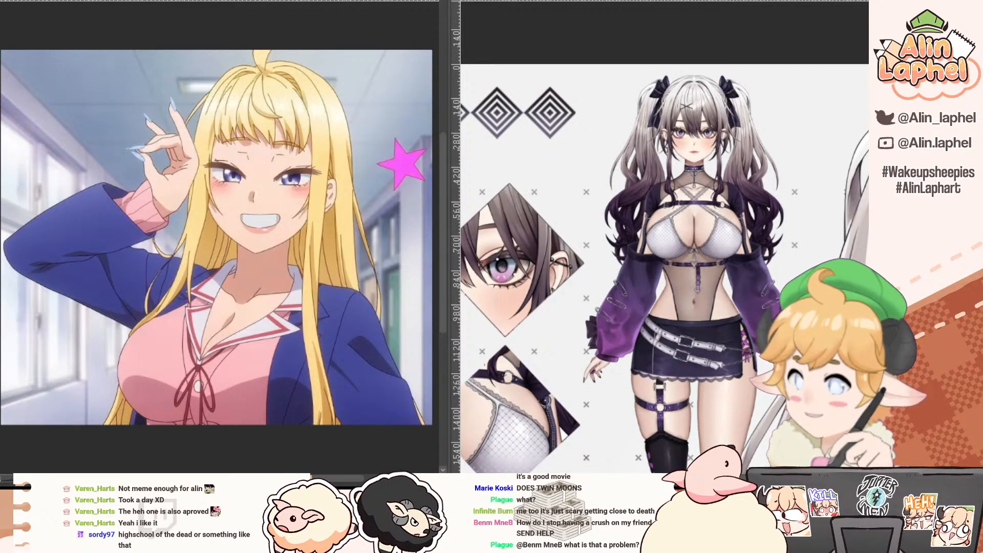
{"action": "left_click", "coordinate": [148, 1]}
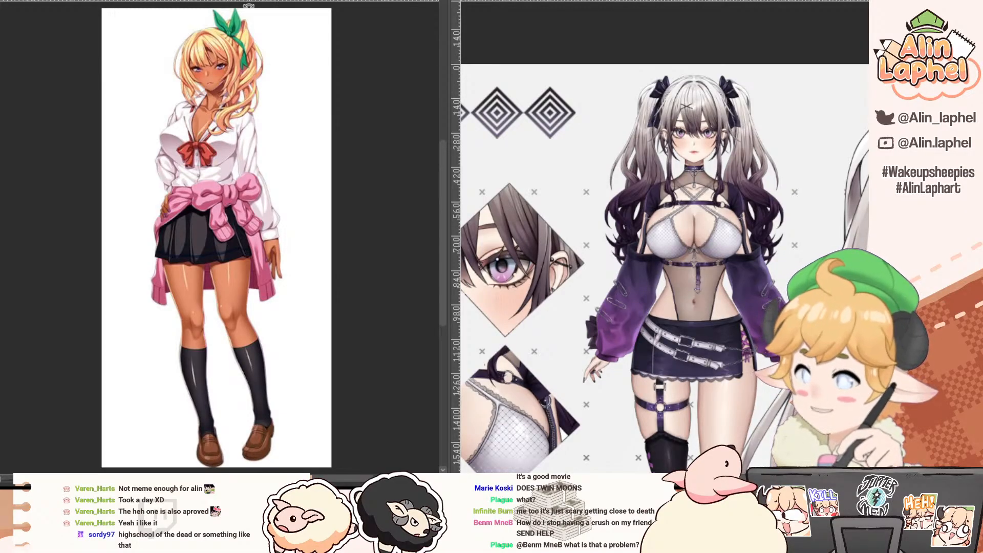
{"action": "left_click_drag", "start_coordinate": [244, 1], "coordinate": [527, 39]}
{"action": "scroll", "coordinate": [712, 128], "scroll_direction": "up", "scroll_amount": 3}
{"action": "scroll", "coordinate": [711, 128], "scroll_direction": "down", "scroll_amount": 2}
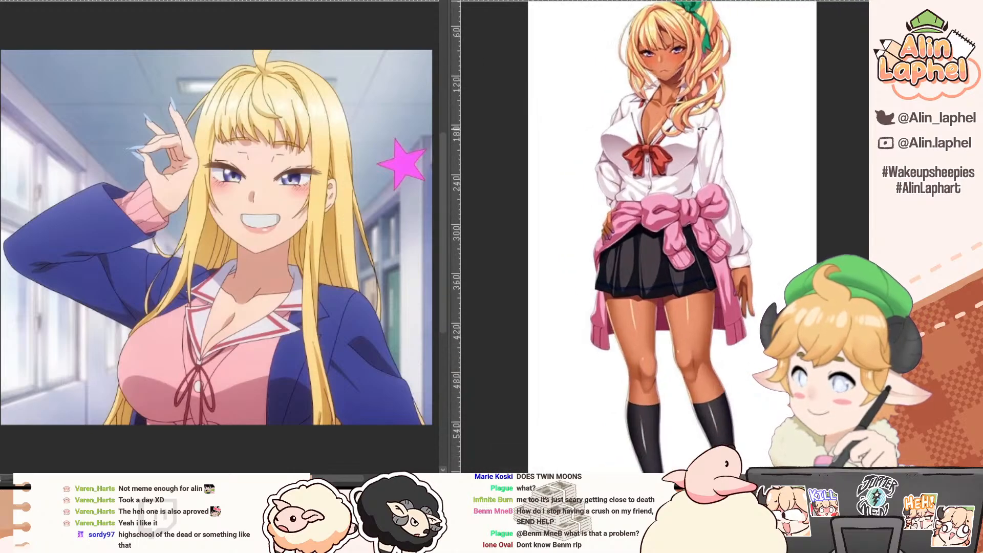
{"action": "scroll", "coordinate": [711, 128], "scroll_direction": "up", "scroll_amount": 1}
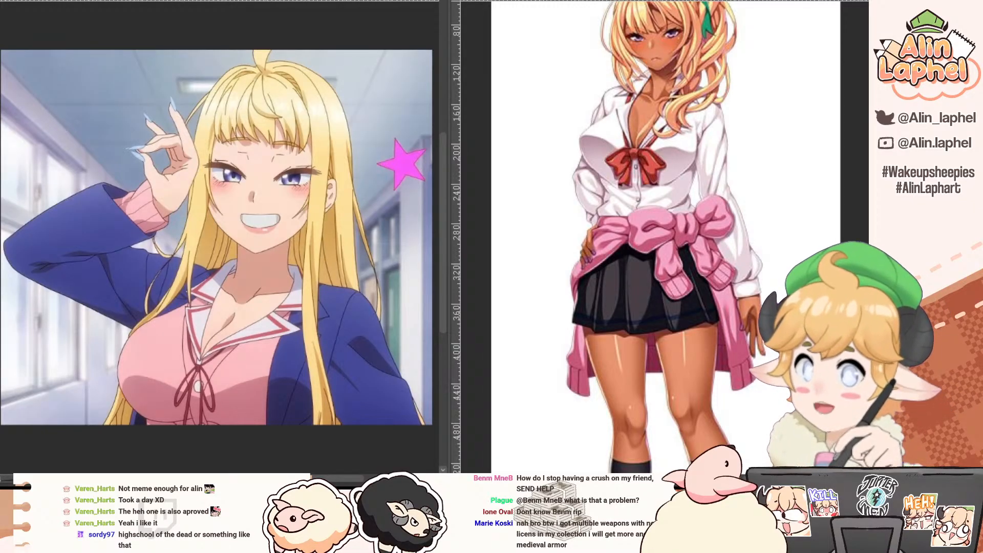
Return to the red bust sketch, straighten the canvas and move the whole figure straight up on the page.
{"action": "left_click", "coordinate": [59, 0]}
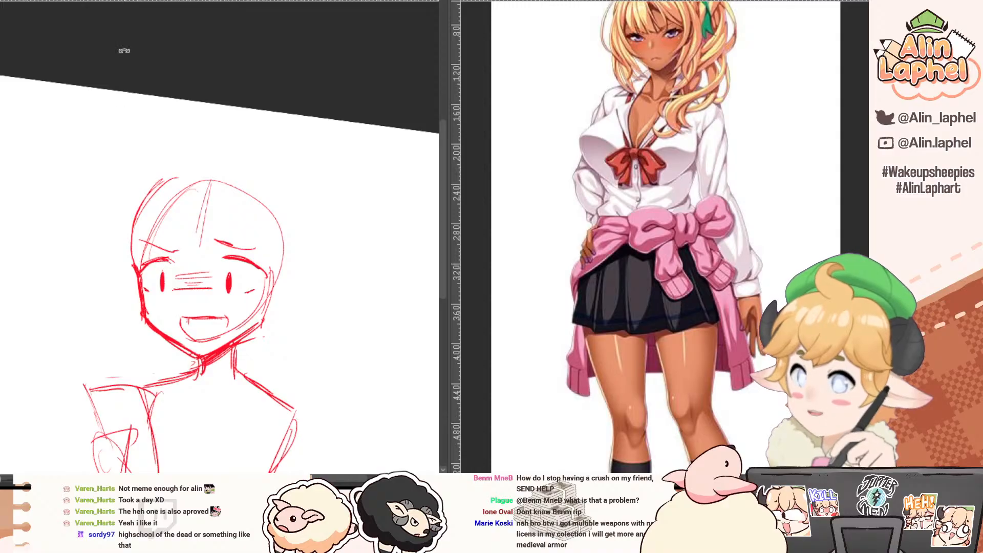
{"action": "left_click_drag", "start_coordinate": [166, 161], "coordinate": [137, 137]}
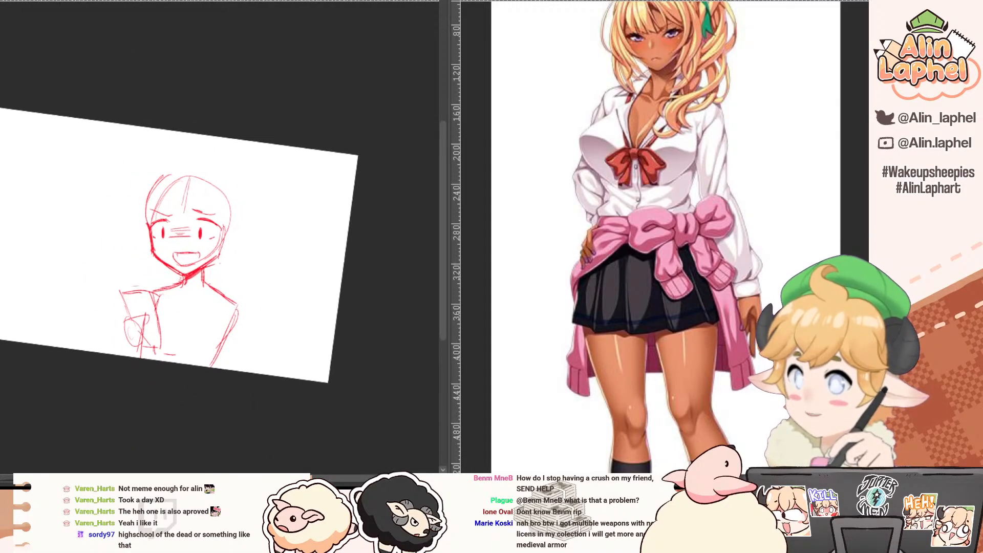
{"action": "key", "text": "ctrl+at"}
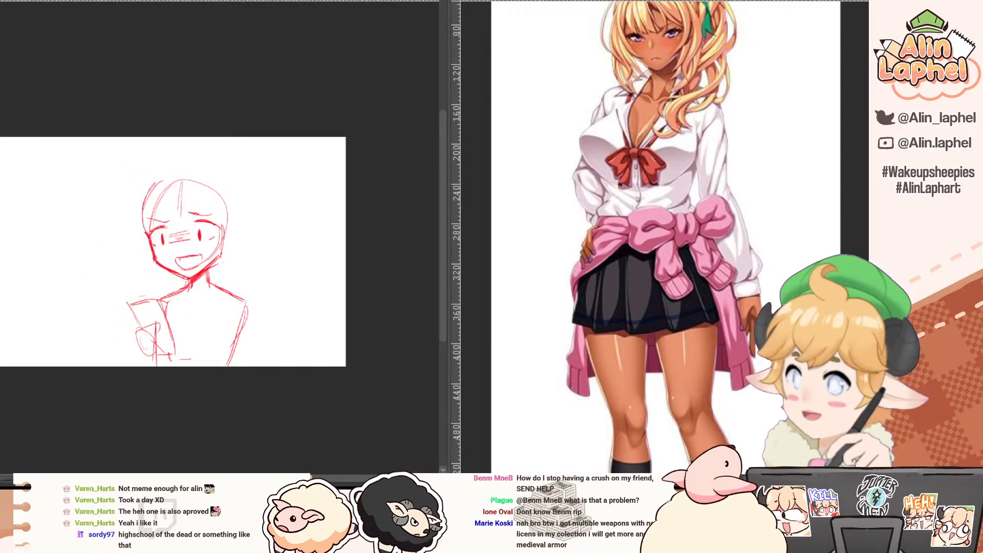
{"action": "key", "text": "ctrl+t"}
{"action": "left_click_drag", "start_coordinate": [172, 247], "coordinate": [172, 223]}
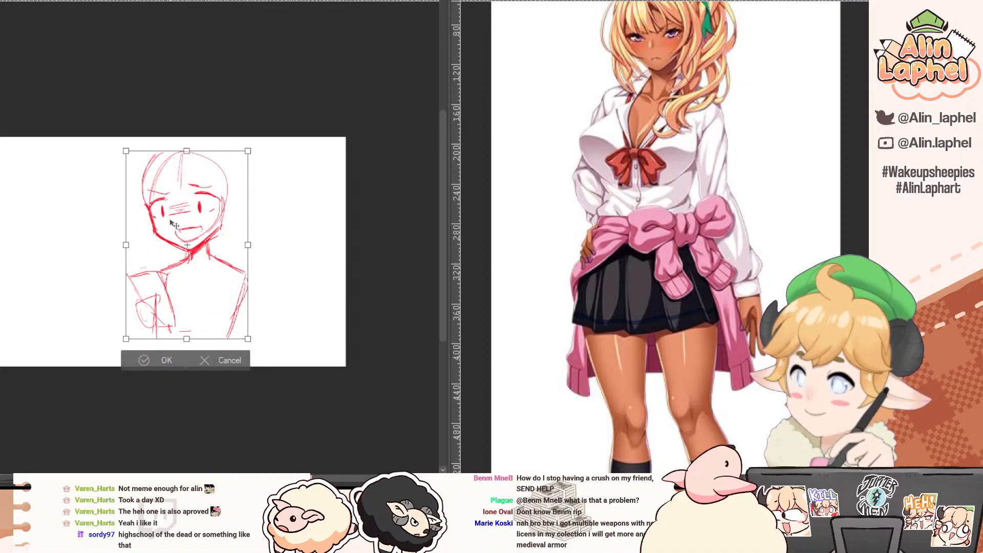
{"action": "key", "text": "Return"}
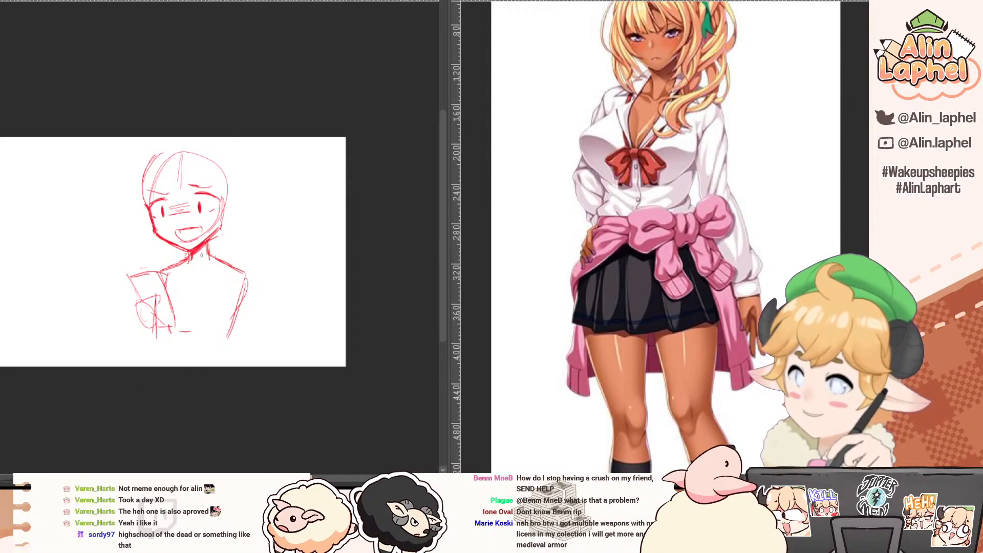
Bring the purple pose sketch into view beneath the schoolgirl reference and fit the whole pose in its window.
{"action": "scroll", "coordinate": [535, 26], "scroll_direction": "up", "scroll_amount": 1}
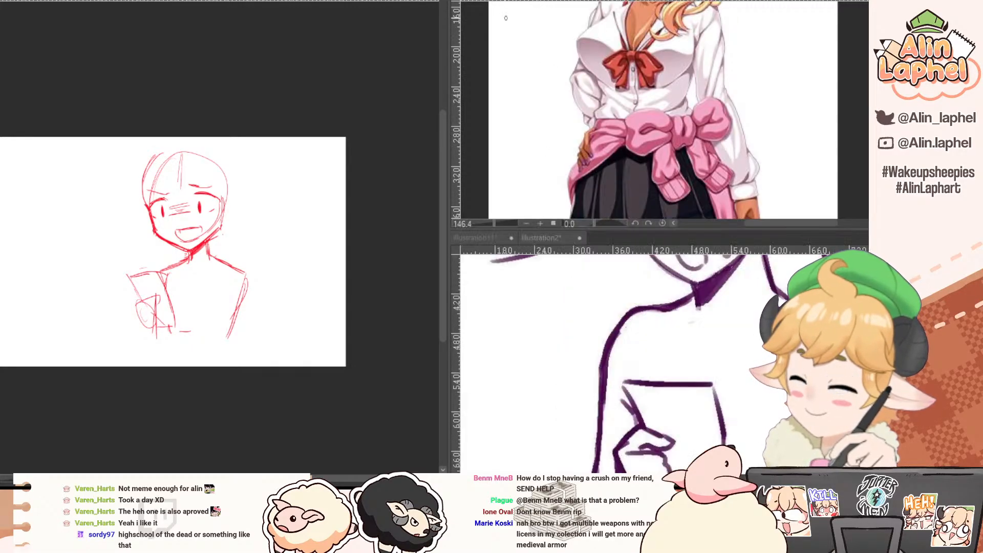
{"action": "left_click_drag", "start_coordinate": [553, 105], "coordinate": [547, 131]}
{"action": "left_click_drag", "start_coordinate": [588, 304], "coordinate": [570, 417]}
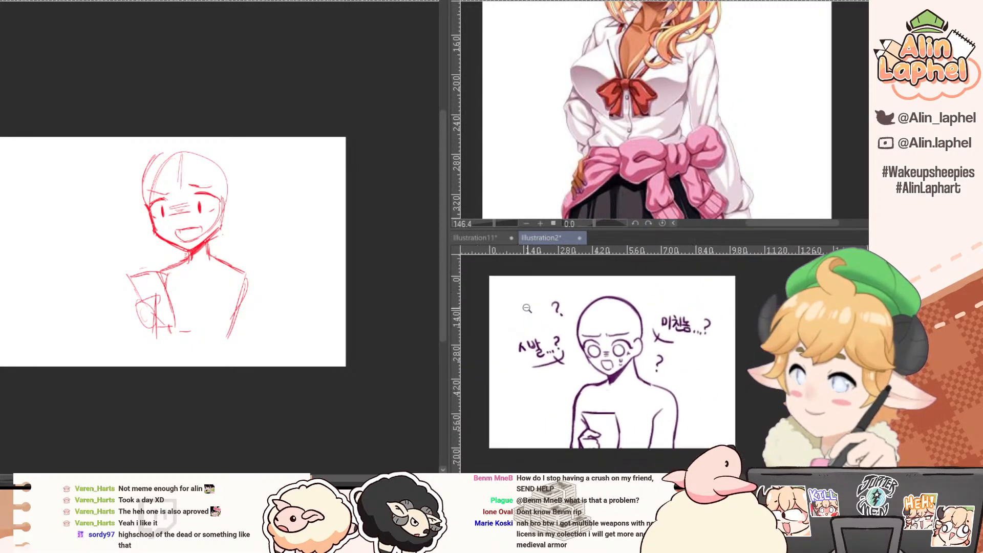
{"action": "scroll", "coordinate": [575, 373], "scroll_direction": "down", "scroll_amount": 5}
Erase the old circular hand guide on the card and sketch a rounded fist outline in its place.
{"action": "left_click", "coordinate": [146, 298]}
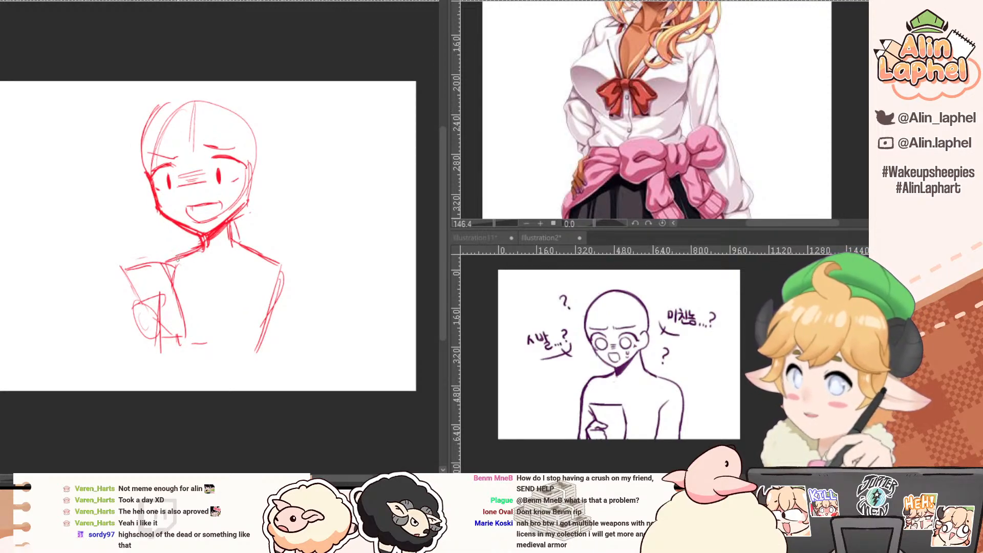
{"action": "left_click_drag", "start_coordinate": [219, 253], "coordinate": [223, 242]}
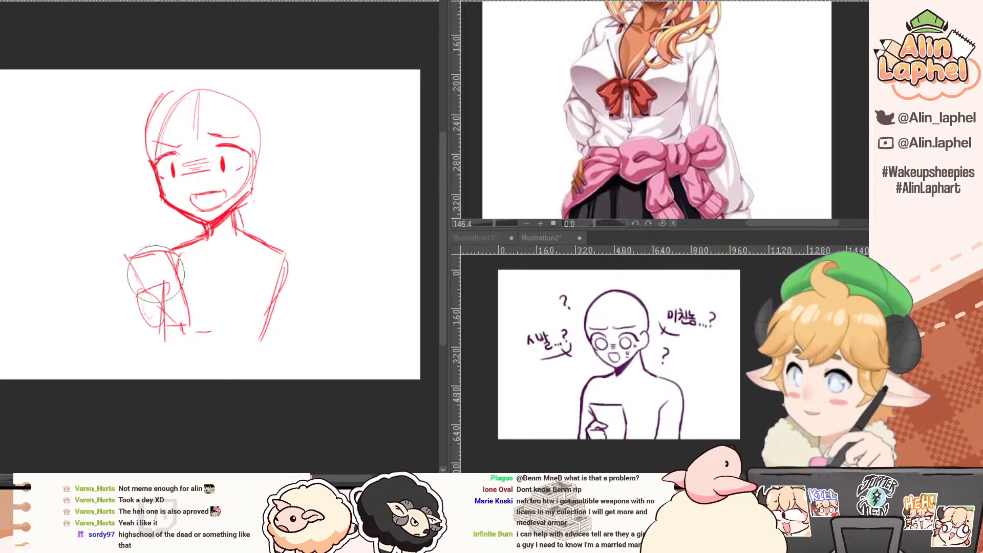
{"action": "key", "text": "ctrl+z"}
{"action": "mouse_move", "coordinate": [154, 310]}
{"action": "left_mouse_down"}
{"action": "mouse_move", "coordinate": [145, 316]}
{"action": "mouse_move", "coordinate": [157, 318]}
{"action": "left_mouse_up"}
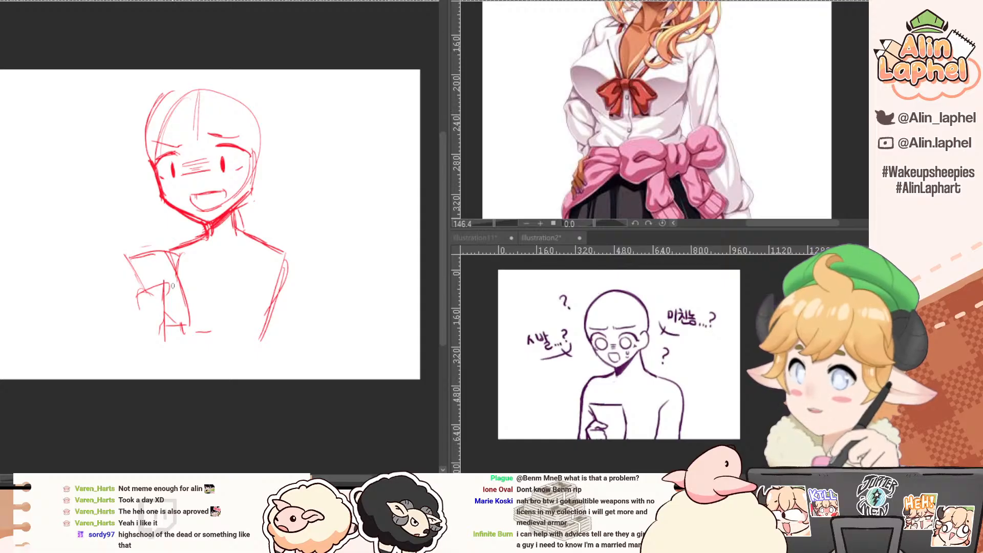
{"action": "key", "text": "e"}
{"action": "left_click_drag", "start_coordinate": [153, 296], "coordinate": [154, 281]}
{"action": "key", "text": "p"}
{"action": "left_click_drag", "start_coordinate": [144, 287], "coordinate": [137, 298]}
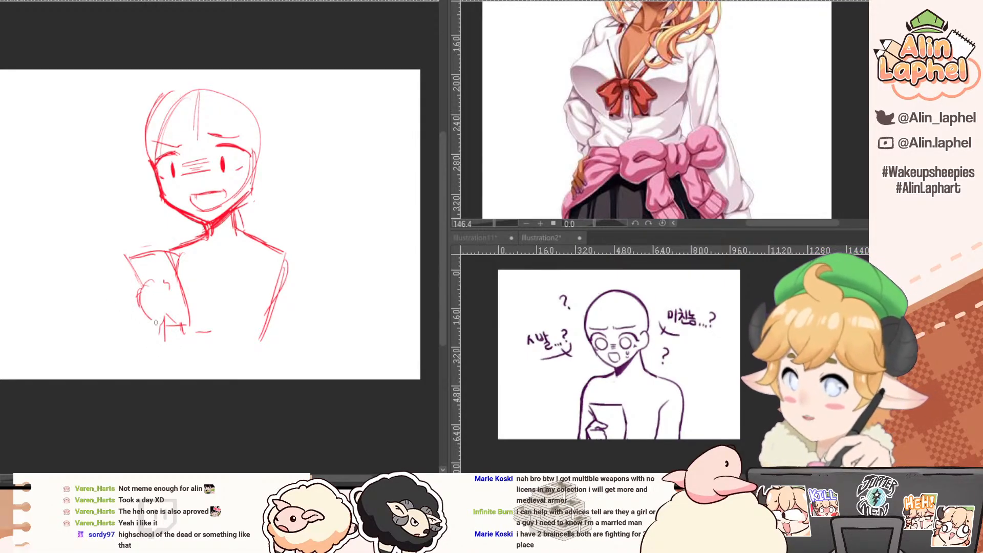
{"action": "mouse_move", "coordinate": [155, 323]}
{"action": "left_mouse_down"}
{"action": "mouse_move", "coordinate": [146, 289]}
{"action": "mouse_move", "coordinate": [167, 293]}
{"action": "left_mouse_up"}
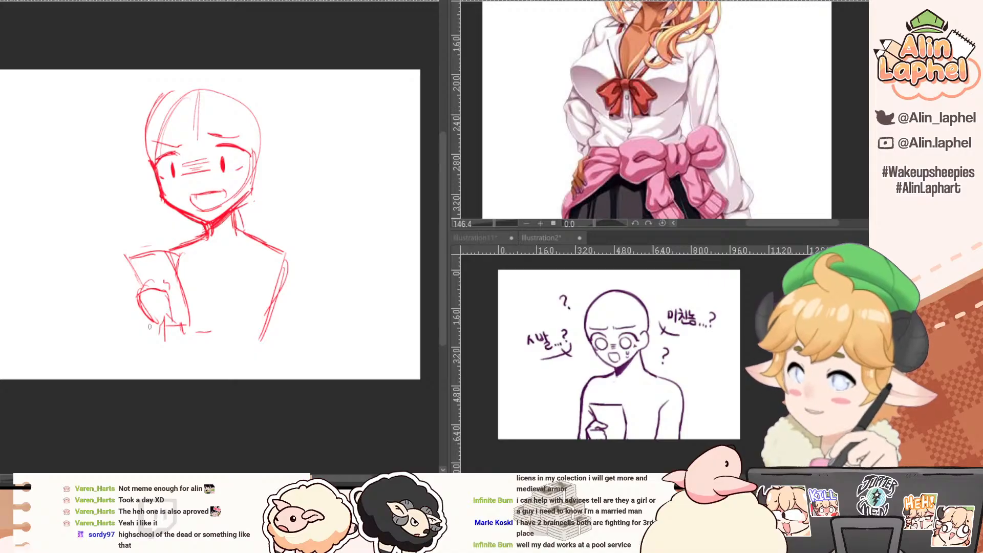
{"action": "mouse_move", "coordinate": [153, 329]}
{"action": "left_mouse_down"}
{"action": "mouse_move", "coordinate": [168, 326]}
{"action": "mouse_move", "coordinate": [160, 304]}
{"action": "mouse_move", "coordinate": [168, 297]}
{"action": "mouse_move", "coordinate": [170, 307]}
{"action": "mouse_move", "coordinate": [159, 283]}
{"action": "mouse_move", "coordinate": [140, 289]}
{"action": "left_mouse_up"}
Draw the curled finger lines of the hand gripping the card and clean up the strokes around it.
{"action": "key", "text": "e"}
{"action": "key", "text": "p"}
{"action": "key", "text": "ctrl+z"}
{"action": "key", "text": "e"}
{"action": "key", "text": "p"}
{"action": "key", "text": "e"}
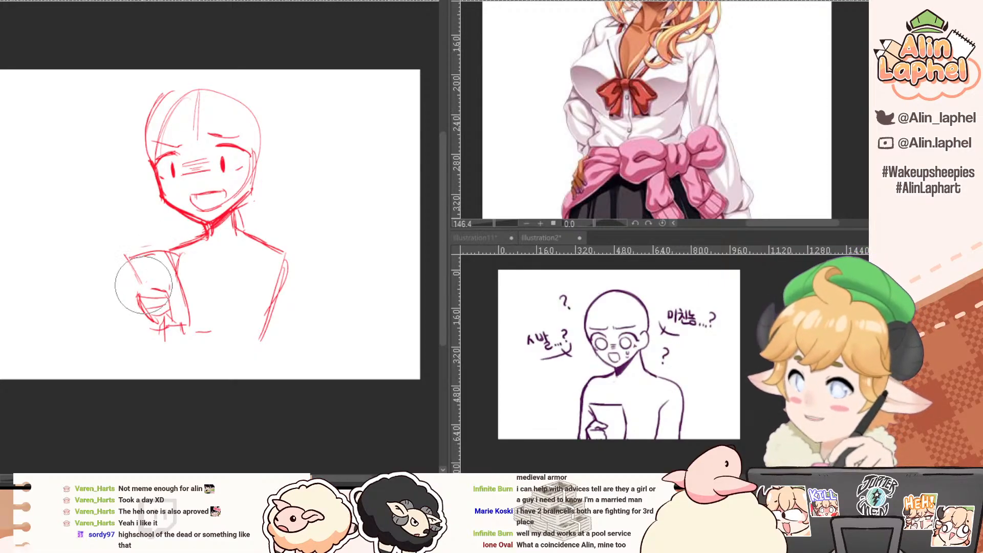
{"action": "key", "text": "p"}
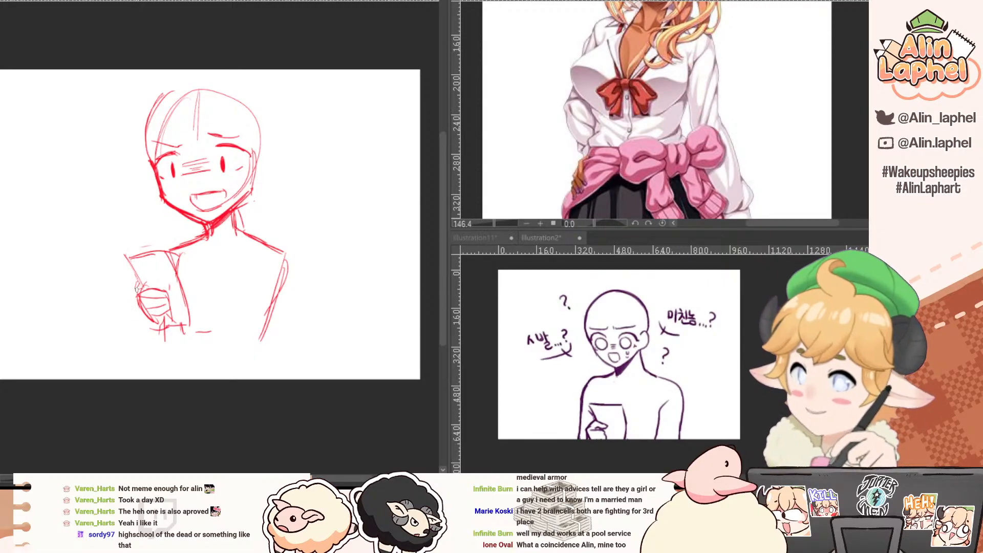
Redraw the edges of the card held in the hand and erase the stray lines around it.
{"action": "mouse_move", "coordinate": [127, 257]}
{"action": "left_mouse_down"}
{"action": "mouse_move", "coordinate": [143, 288]}
{"action": "mouse_move", "coordinate": [169, 249]}
{"action": "mouse_move", "coordinate": [193, 318]}
{"action": "mouse_move", "coordinate": [176, 340]}
{"action": "mouse_move", "coordinate": [174, 328]}
{"action": "mouse_move", "coordinate": [197, 321]}
{"action": "left_mouse_up"}
{"action": "key", "text": "e"}
{"action": "key", "text": "p"}
{"action": "key", "text": "e"}
{"action": "key", "text": "p"}
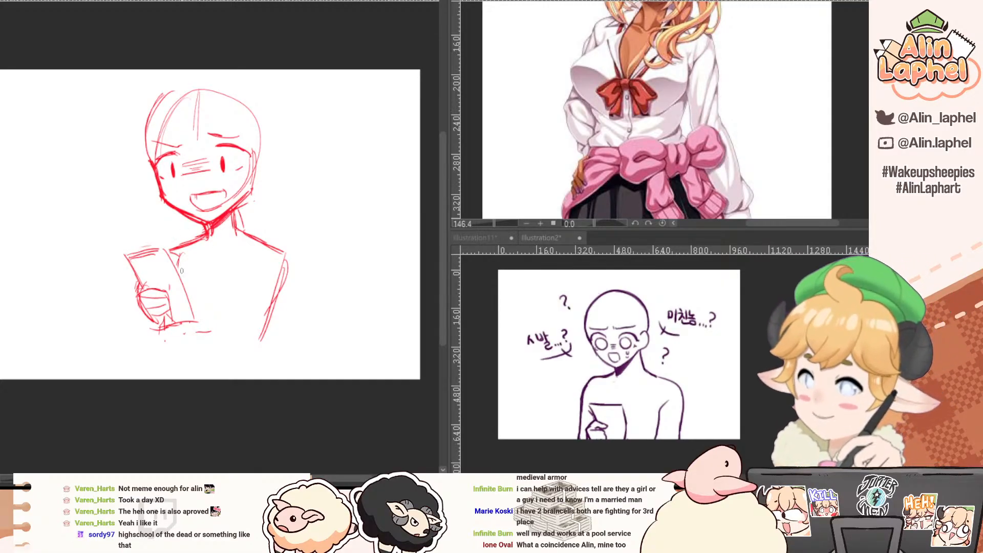
Erase the old outer arm line, then sketch a straight line across the chest and the bust's outer curve.
{"action": "key", "text": "e"}
{"action": "mouse_move", "coordinate": [184, 259]}
{"action": "left_mouse_down"}
{"action": "mouse_move", "coordinate": [259, 257]}
{"action": "mouse_move", "coordinate": [268, 297]}
{"action": "left_mouse_up"}
{"action": "key", "text": "p"}
{"action": "key", "text": "ctrl+z"}
{"action": "key", "text": "e"}
{"action": "key", "text": "p"}
{"action": "mouse_move", "coordinate": [254, 260]}
{"action": "left_mouse_down"}
{"action": "mouse_move", "coordinate": [269, 287]}
{"action": "mouse_move", "coordinate": [267, 278]}
{"action": "mouse_move", "coordinate": [256, 325]}
{"action": "left_mouse_up"}
{"action": "key", "text": "e"}
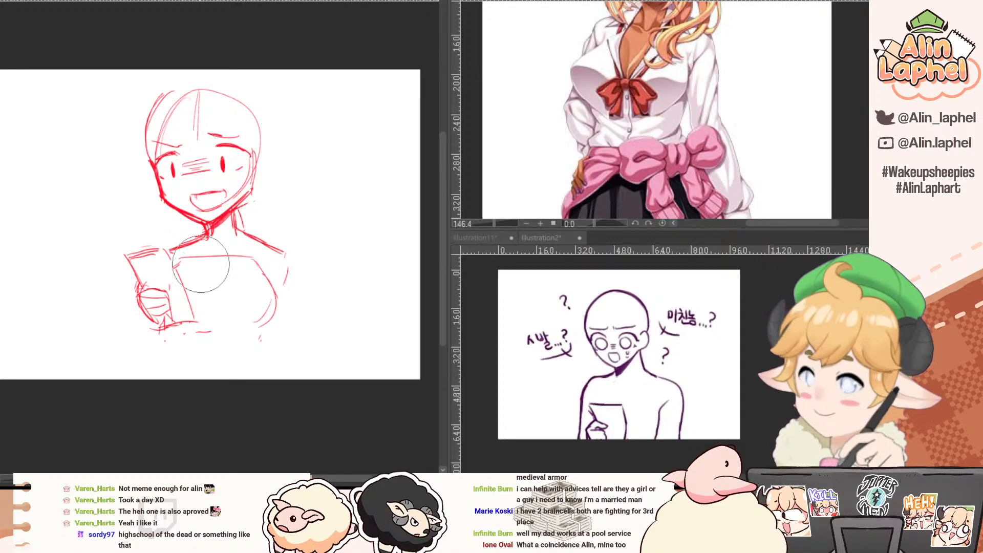
Replace the straight chest line with lines sloping inward and draw a vertical centre line from the neck down the torso.
{"action": "mouse_move", "coordinate": [202, 263]}
{"action": "left_mouse_down"}
{"action": "mouse_move", "coordinate": [244, 263]}
{"action": "mouse_move", "coordinate": [183, 270]}
{"action": "mouse_move", "coordinate": [211, 291]}
{"action": "left_mouse_up"}
{"action": "key", "text": "p"}
{"action": "mouse_move", "coordinate": [182, 268]}
{"action": "left_mouse_down"}
{"action": "mouse_move", "coordinate": [212, 288]}
{"action": "mouse_move", "coordinate": [247, 263]}
{"action": "mouse_move", "coordinate": [224, 281]}
{"action": "mouse_move", "coordinate": [264, 280]}
{"action": "mouse_move", "coordinate": [260, 329]}
{"action": "left_mouse_up"}
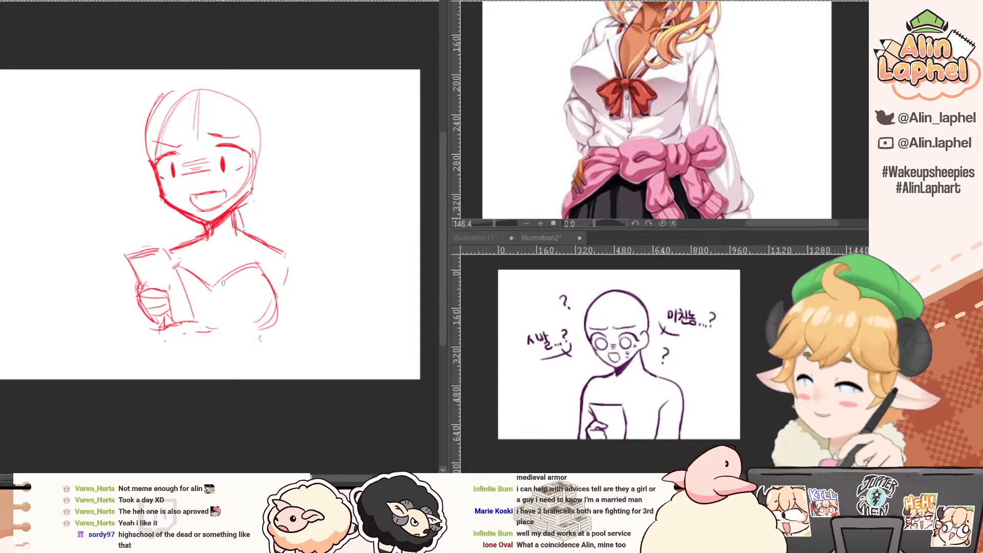
{"action": "key", "text": "ctrl+z"}
{"action": "left_click_drag", "start_coordinate": [218, 236], "coordinate": [214, 347]}
Round out the bust outline opposite the card and draw the outer arm line straight down from the shoulder.
{"action": "mouse_move", "coordinate": [225, 276]}
{"action": "left_mouse_down"}
{"action": "mouse_move", "coordinate": [213, 313]}
{"action": "mouse_move", "coordinate": [261, 334]}
{"action": "left_mouse_up"}
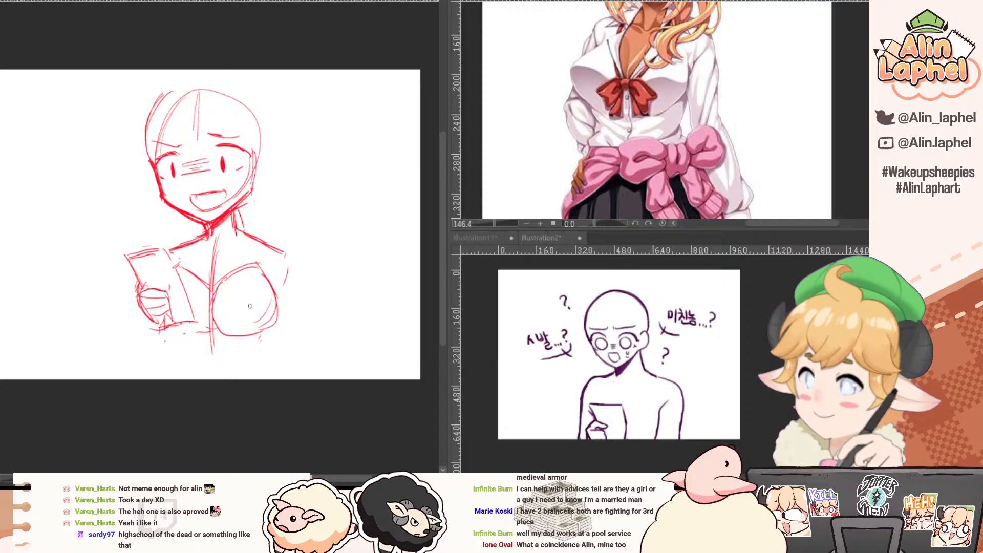
{"action": "left_click_drag", "start_coordinate": [222, 307], "coordinate": [267, 323]}
{"action": "left_click_drag", "start_coordinate": [262, 274], "coordinate": [273, 326]}
{"action": "key", "text": "ctrl+z"}
{"action": "key", "text": "ctrl+z"}
{"action": "left_click_drag", "start_coordinate": [262, 275], "coordinate": [270, 328]}
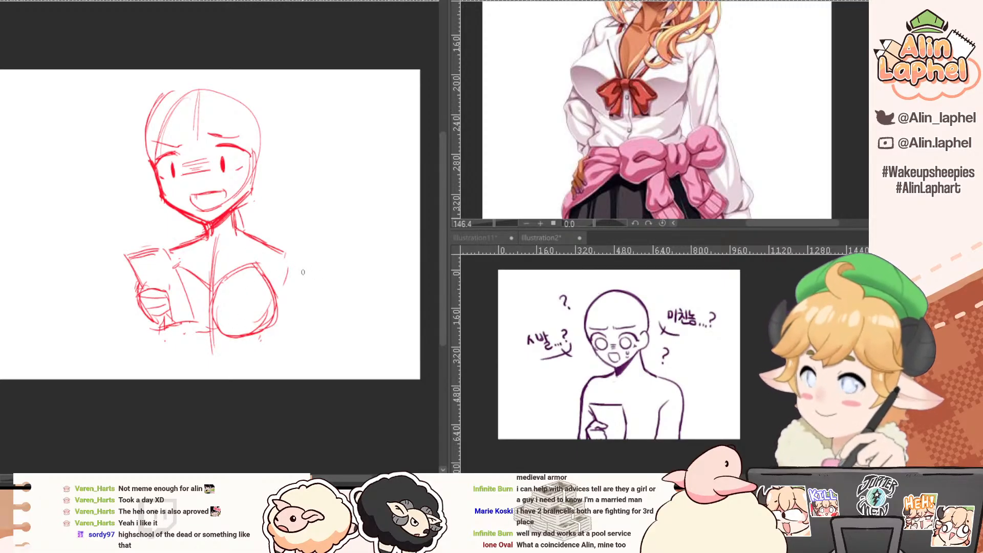
{"action": "left_click_drag", "start_coordinate": [280, 256], "coordinate": [288, 354]}
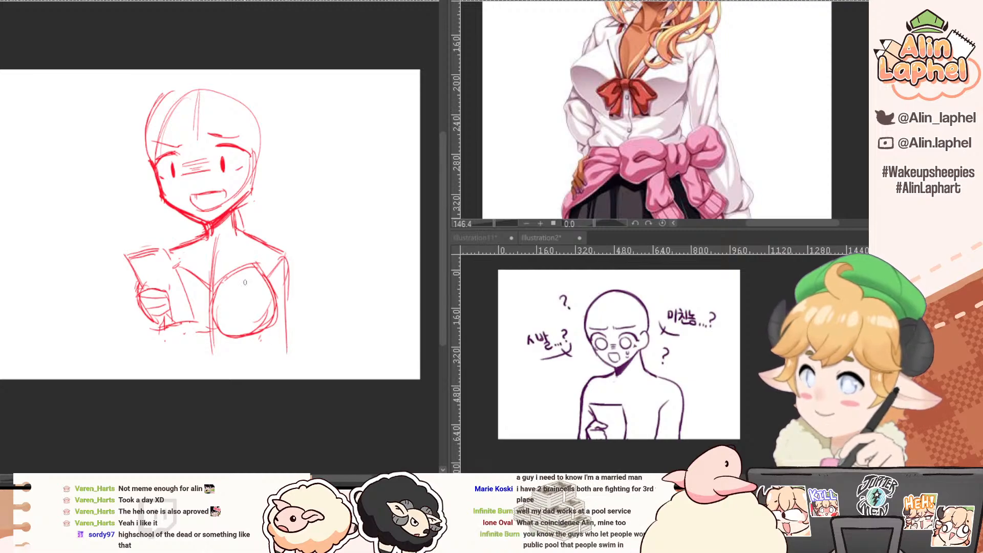
{"action": "key", "text": "p"}
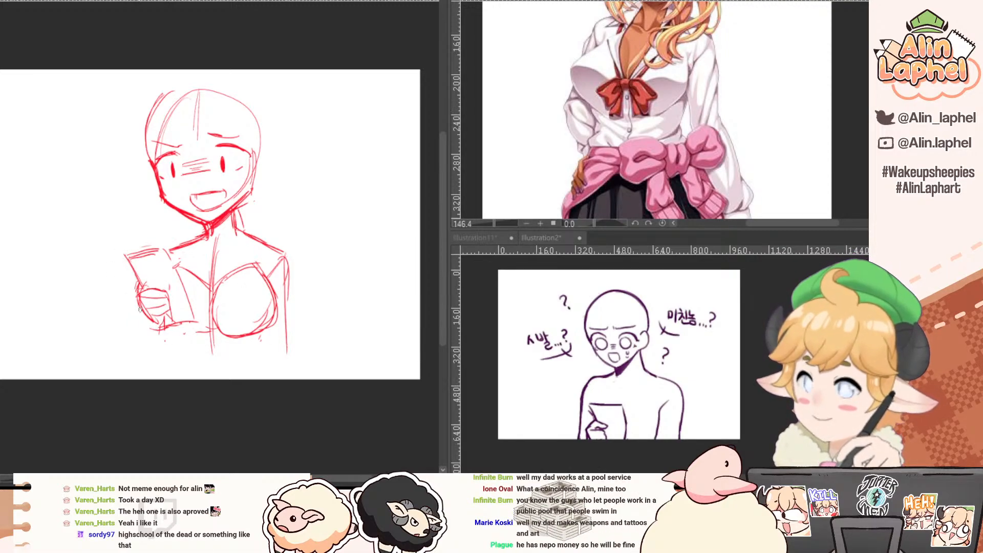
Try a slim forearm outline running down from the hand that holds the card.
{"action": "left_click_drag", "start_coordinate": [138, 309], "coordinate": [117, 351]}
{"action": "left_click_drag", "start_coordinate": [137, 314], "coordinate": [121, 362]}
{"action": "left_click_drag", "start_coordinate": [162, 328], "coordinate": [151, 379]}
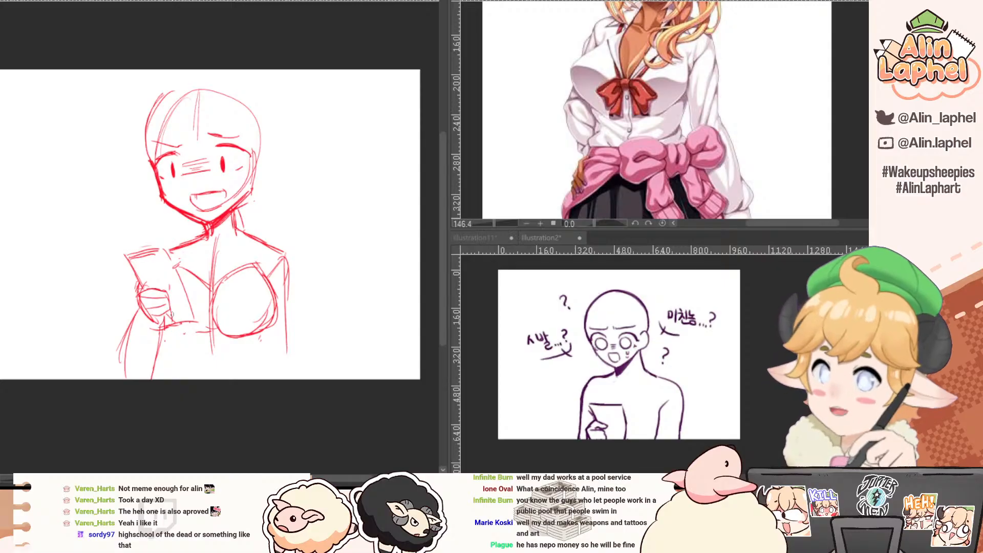
{"action": "key", "text": "e"}
{"action": "mouse_move", "coordinate": [133, 323]}
{"action": "left_mouse_down"}
{"action": "mouse_move", "coordinate": [128, 368]}
{"action": "mouse_move", "coordinate": [126, 333]}
{"action": "mouse_move", "coordinate": [108, 365]}
{"action": "mouse_move", "coordinate": [112, 358]}
{"action": "mouse_move", "coordinate": [122, 377]}
{"action": "left_mouse_up"}
Redraw the forearm below the hand with an outer line angled out to the elbow and an inner line reaching the canvas edge.
{"action": "key", "text": "p"}
{"action": "key", "text": "ctrl+z"}
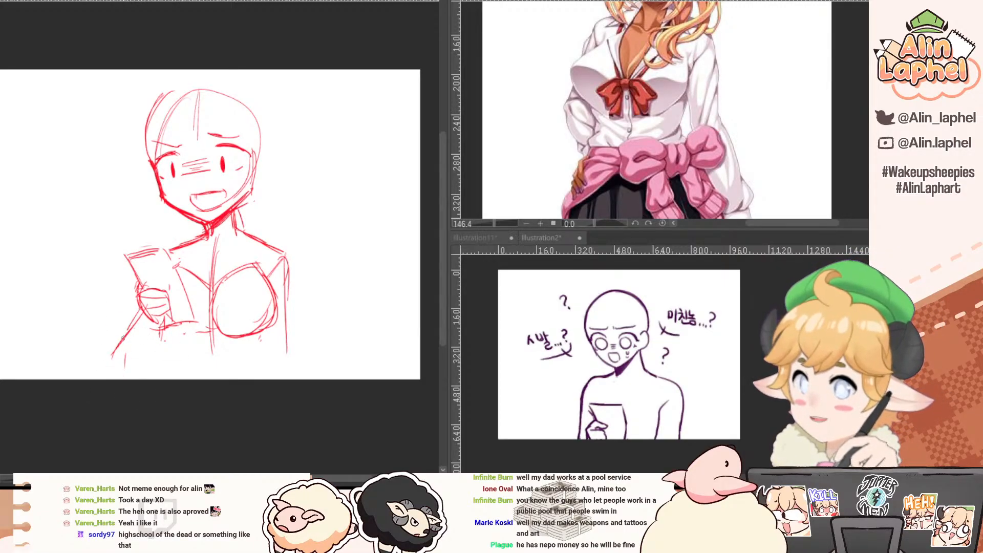
{"action": "key", "text": "ctrl+z"}
{"action": "left_click_drag", "start_coordinate": [124, 337], "coordinate": [118, 378]}
{"action": "mouse_move", "coordinate": [162, 330]}
{"action": "left_mouse_down"}
{"action": "mouse_move", "coordinate": [145, 383]}
{"action": "mouse_move", "coordinate": [134, 341]}
{"action": "left_mouse_up"}
{"action": "key", "text": "e"}
{"action": "key", "text": "p"}
{"action": "left_click_drag", "start_coordinate": [141, 281], "coordinate": [121, 340]}
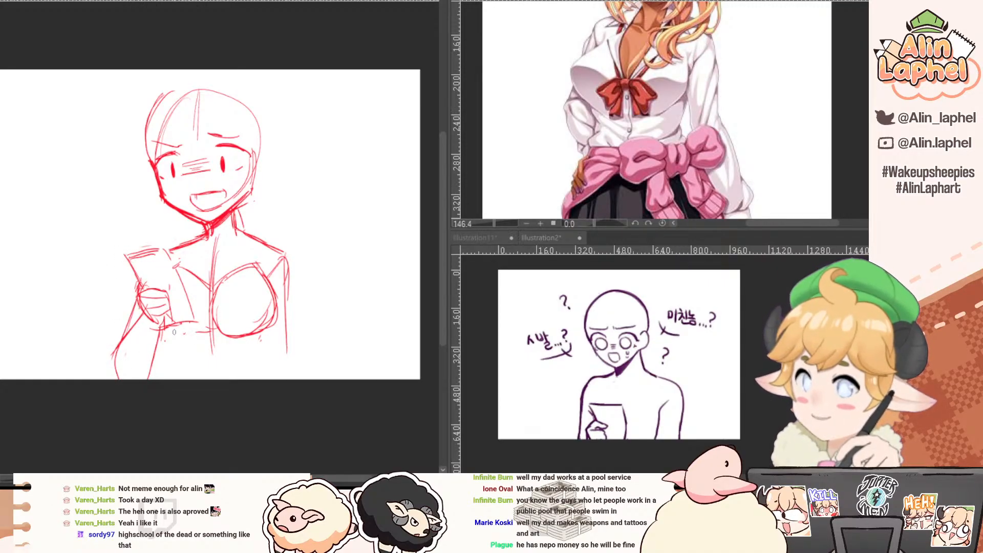
Erase the rough line under the card and sketch the lower curve of the bust on that side.
{"action": "key", "text": "e"}
{"action": "mouse_move", "coordinate": [201, 334]}
{"action": "left_mouse_down"}
{"action": "mouse_move", "coordinate": [181, 327]}
{"action": "mouse_move", "coordinate": [169, 335]}
{"action": "mouse_move", "coordinate": [195, 342]}
{"action": "left_mouse_up"}
{"action": "key", "text": "p"}
{"action": "mouse_move", "coordinate": [171, 333]}
{"action": "left_mouse_down"}
{"action": "mouse_move", "coordinate": [209, 329]}
{"action": "mouse_move", "coordinate": [186, 334]}
{"action": "mouse_move", "coordinate": [163, 319]}
{"action": "mouse_move", "coordinate": [169, 332]}
{"action": "mouse_move", "coordinate": [208, 327]}
{"action": "mouse_move", "coordinate": [199, 326]}
{"action": "mouse_move", "coordinate": [197, 351]}
{"action": "mouse_move", "coordinate": [212, 343]}
{"action": "mouse_move", "coordinate": [206, 321]}
{"action": "left_mouse_up"}
{"action": "key", "text": "ctrl+z"}
{"action": "key", "text": "ctrl+z"}
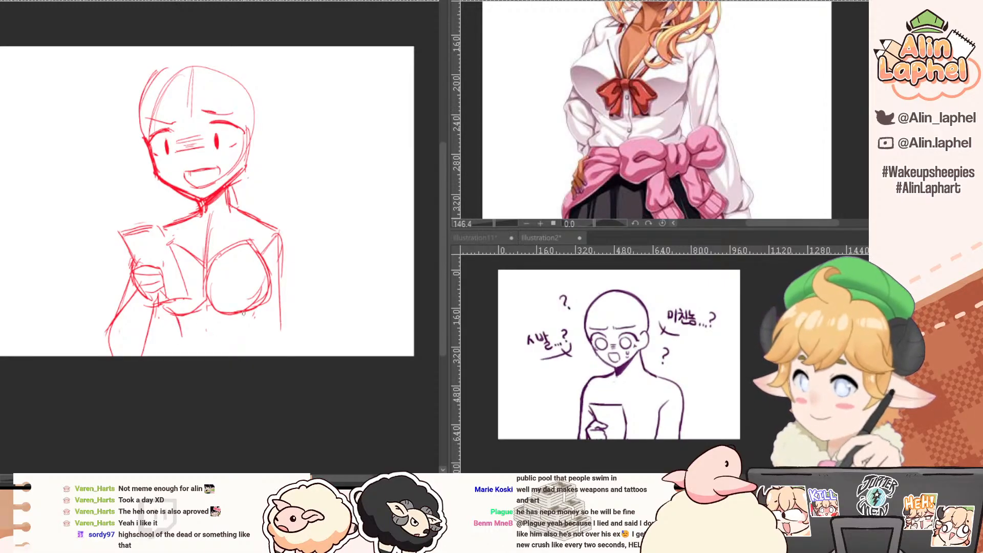
Add short torso side strokes below the bust and touch up the lower curve beside the card.
{"action": "left_click_drag", "start_coordinate": [254, 314], "coordinate": [251, 335]}
{"action": "key", "text": "e"}
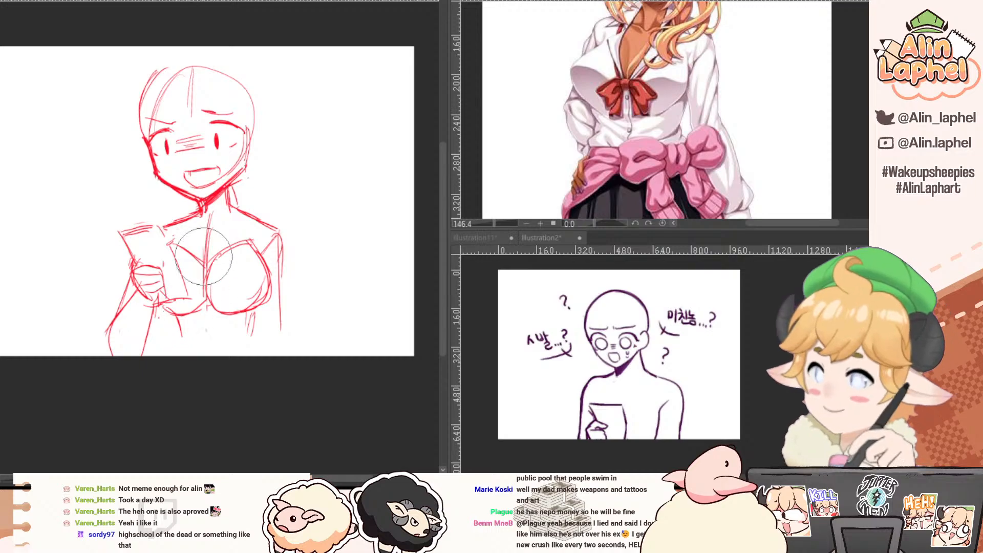
{"action": "key", "text": "p"}
{"action": "mouse_move", "coordinate": [178, 318]}
{"action": "left_mouse_down"}
{"action": "mouse_move", "coordinate": [181, 334]}
{"action": "mouse_move", "coordinate": [202, 308]}
{"action": "left_mouse_up"}
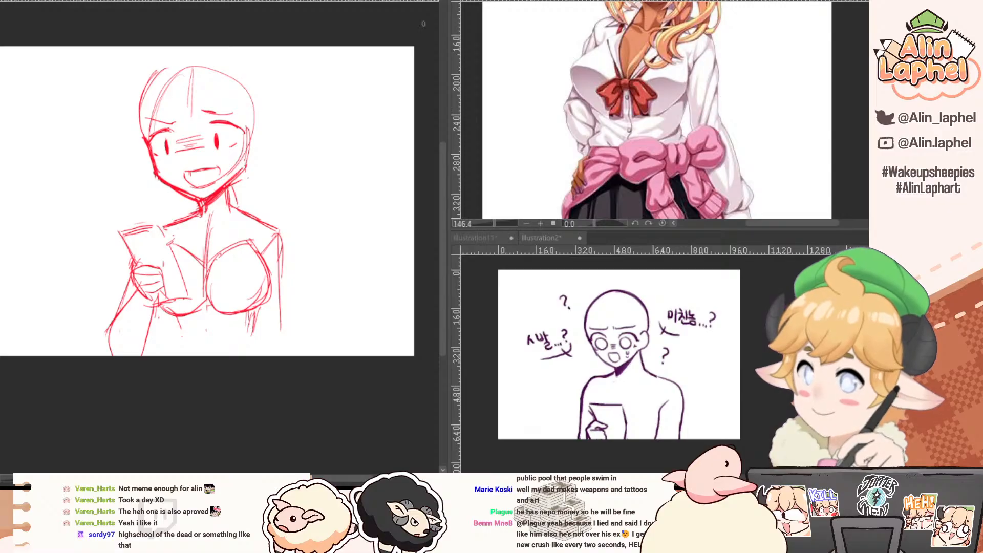
Move the character sheet with the purple-sleeved outfit into the reference area above the pose sketch.
{"action": "left_click", "coordinate": [497, 238]}
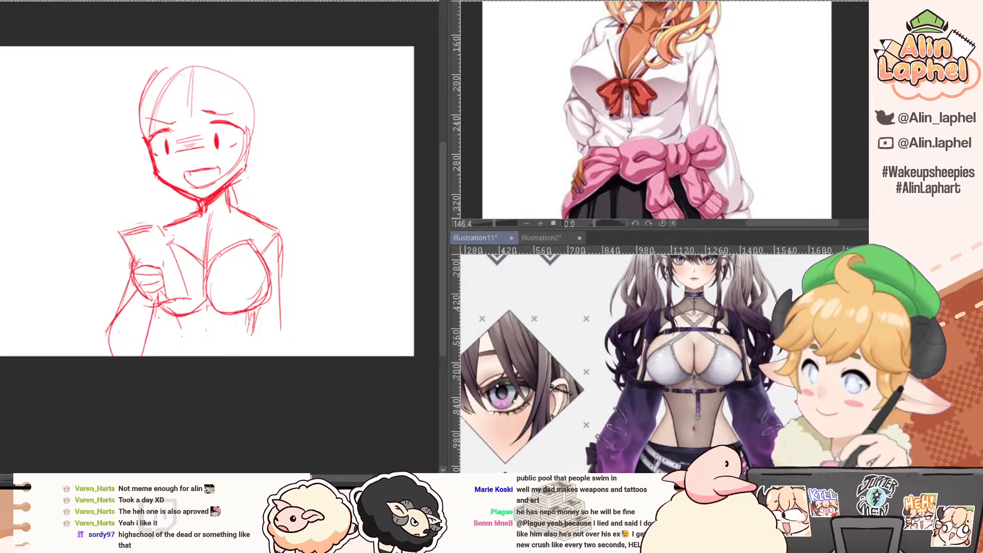
{"action": "left_click_drag", "start_coordinate": [487, 238], "coordinate": [512, 1]}
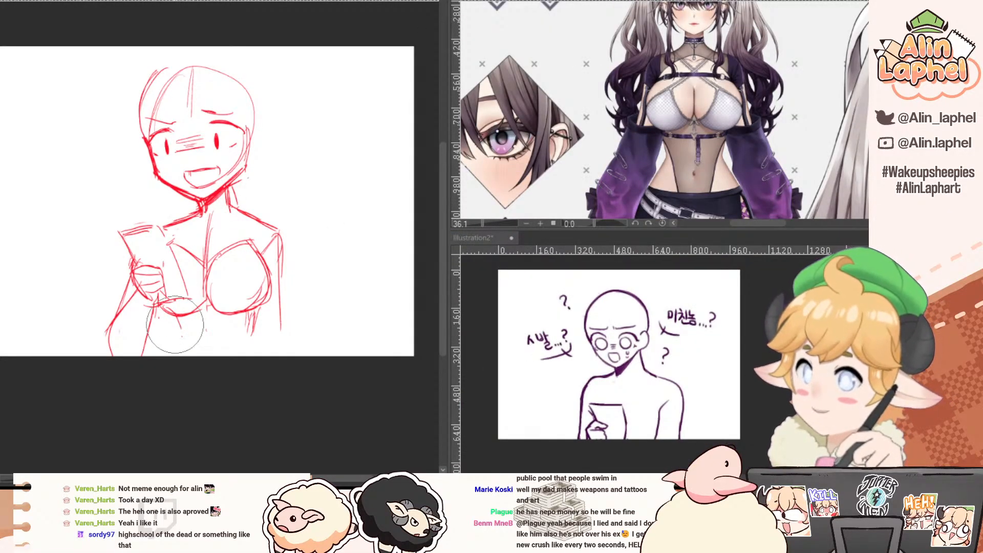
Lasso the head of the sketch, shift it slightly down and away from the outer shoulder, and clear the selection.
{"action": "left_click_drag", "start_coordinate": [163, 208], "coordinate": [170, 235]}
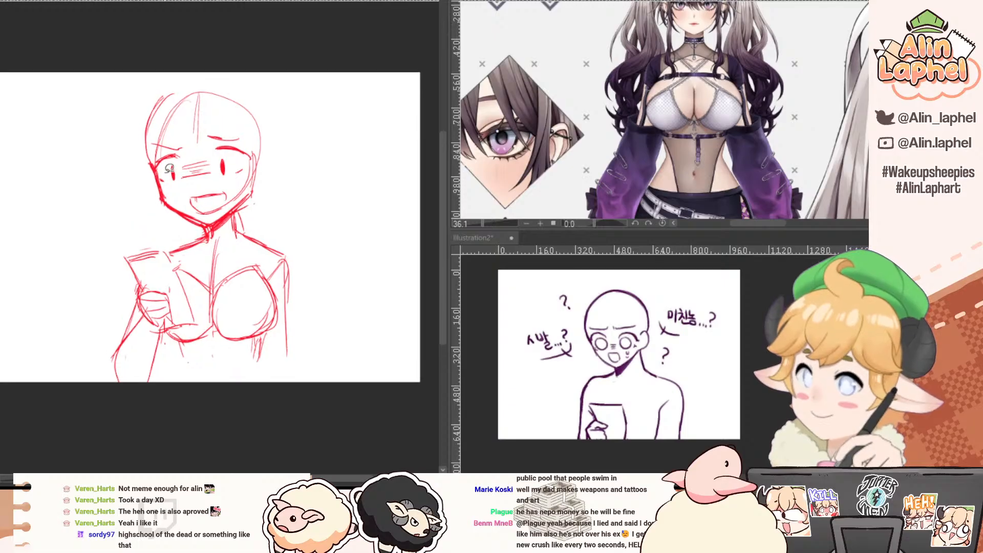
{"action": "mouse_move", "coordinate": [137, 108]}
{"action": "left_mouse_down"}
{"action": "mouse_move", "coordinate": [130, 134]}
{"action": "mouse_move", "coordinate": [203, 230]}
{"action": "mouse_move", "coordinate": [128, 69]}
{"action": "mouse_move", "coordinate": [132, 84]}
{"action": "left_mouse_up"}
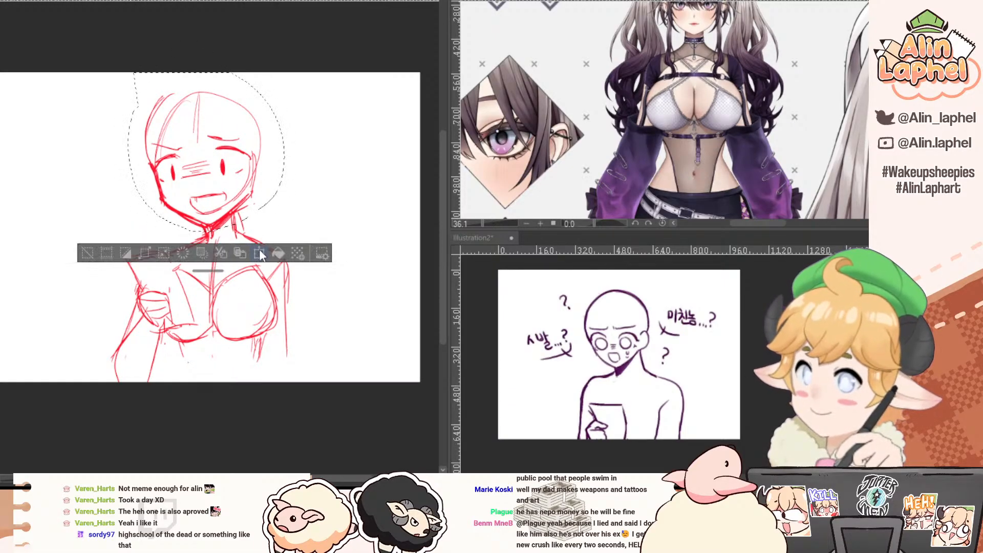
{"action": "key", "text": "ctrl+t"}
{"action": "left_click_drag", "start_coordinate": [185, 191], "coordinate": [175, 200]}
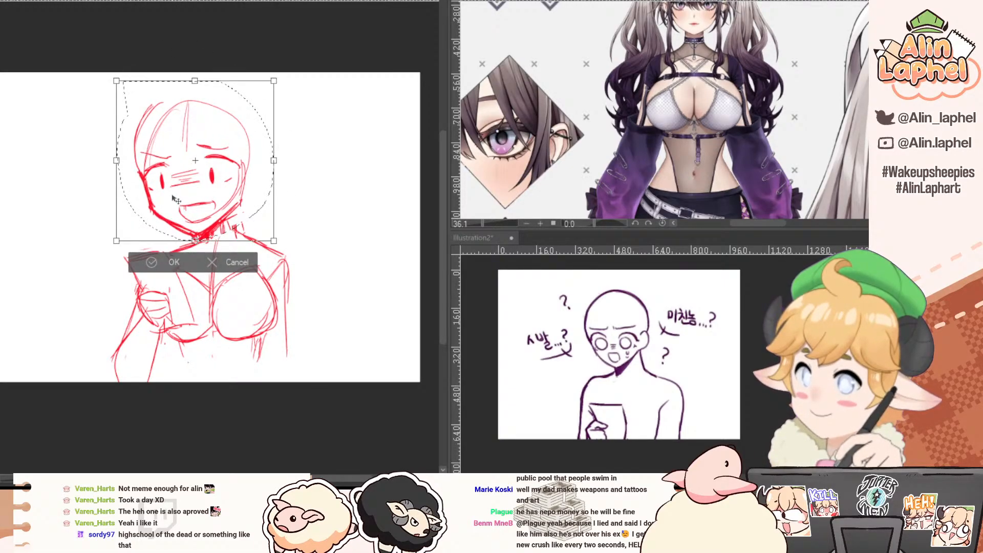
{"action": "left_click", "coordinate": [150, 262]}
{"action": "left_click", "coordinate": [70, 262]}
Erase the old neck lines under the moved head and redraw the side of the neck down to the shoulder.
{"action": "key", "text": "e"}
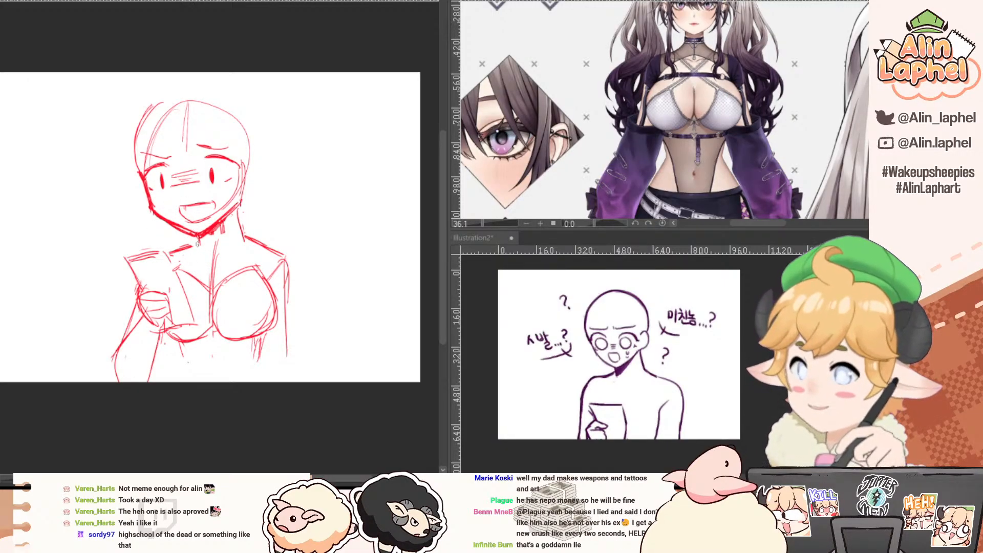
{"action": "left_click_drag", "start_coordinate": [173, 229], "coordinate": [152, 259]}
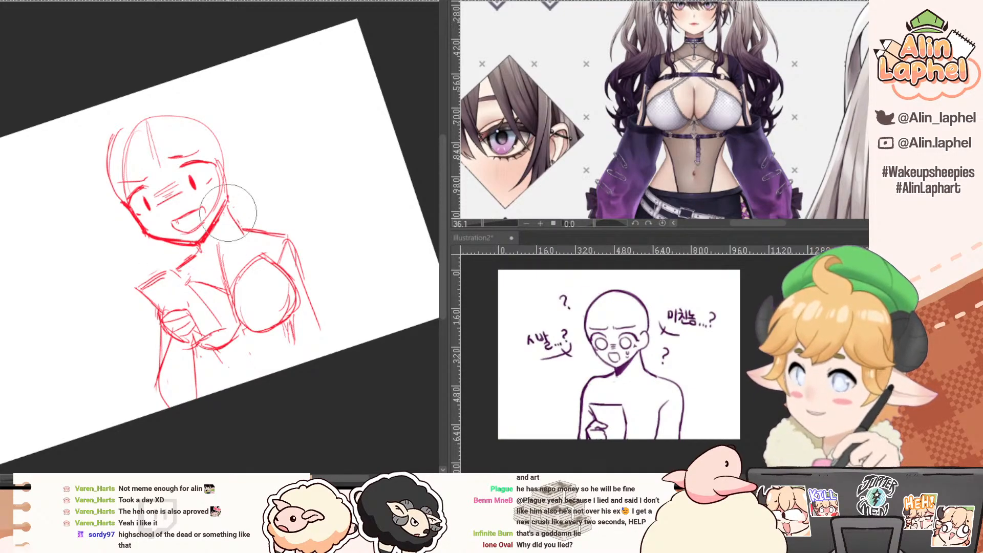
{"action": "key", "text": "p"}
{"action": "left_click_drag", "start_coordinate": [227, 210], "coordinate": [234, 231]}
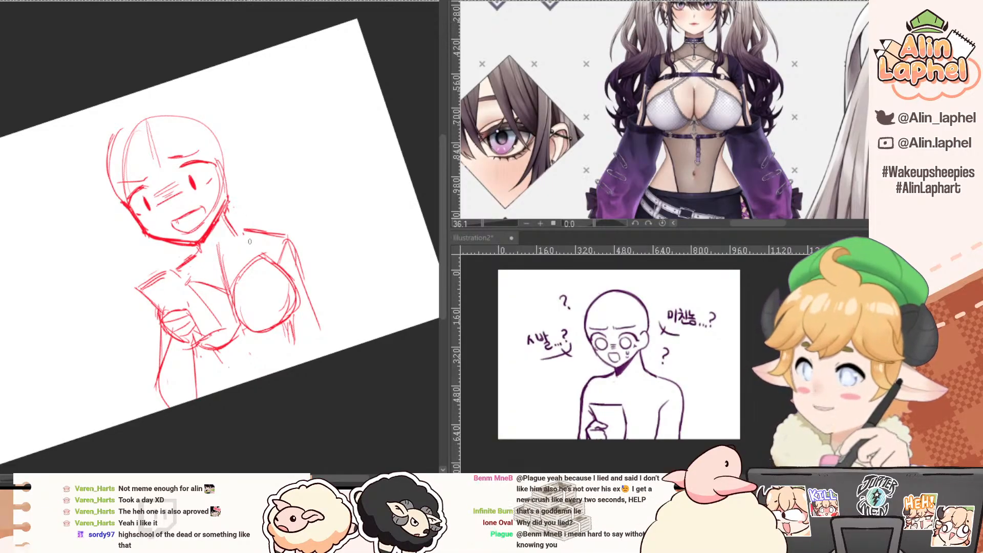
Rework the line beneath the outer shoulder, then erase and redraw the rounded outer contour of the chest.
{"action": "left_click_drag", "start_coordinate": [128, 259], "coordinate": [165, 164]}
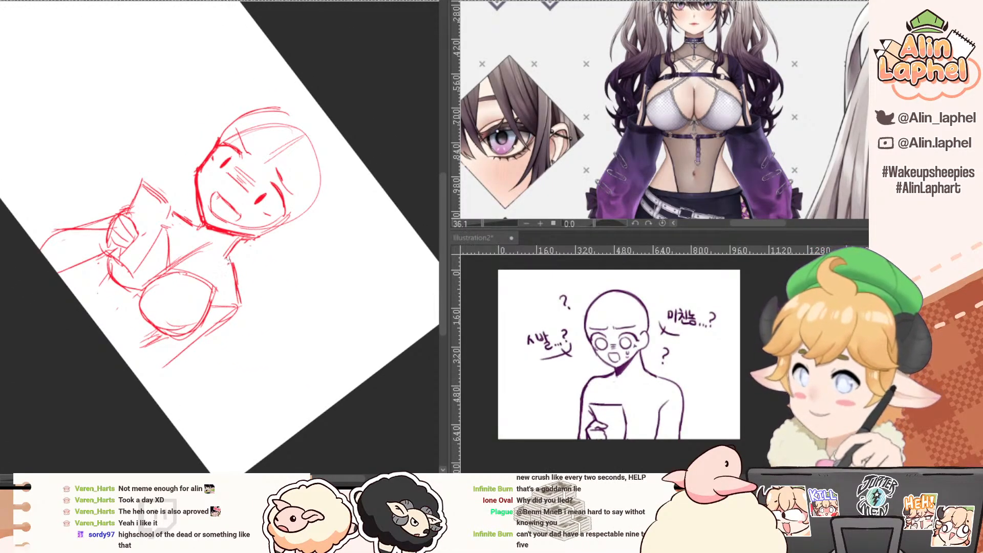
{"action": "left_click_drag", "start_coordinate": [228, 258], "coordinate": [237, 291]}
{"action": "left_click_drag", "start_coordinate": [105, 191], "coordinate": [131, 321]}
{"action": "key", "text": "e"}
{"action": "mouse_move", "coordinate": [237, 286]}
{"action": "left_mouse_down"}
{"action": "mouse_move", "coordinate": [251, 263]}
{"action": "mouse_move", "coordinate": [230, 304]}
{"action": "left_mouse_up"}
{"action": "key", "text": "p"}
{"action": "mouse_move", "coordinate": [258, 271]}
{"action": "left_mouse_down"}
{"action": "mouse_move", "coordinate": [231, 314]}
{"action": "mouse_move", "coordinate": [274, 279]}
{"action": "mouse_move", "coordinate": [290, 303]}
{"action": "mouse_move", "coordinate": [253, 340]}
{"action": "mouse_move", "coordinate": [285, 301]}
{"action": "mouse_move", "coordinate": [245, 334]}
{"action": "mouse_move", "coordinate": [294, 311]}
{"action": "left_mouse_up"}
Clean up the lines around the card's lower edge and the inner chest, and touch up the torso side below the card.
{"action": "key", "text": "e"}
{"action": "key", "text": "p"}
{"action": "key", "text": "e"}
{"action": "key", "text": "p"}
{"action": "key", "text": "e"}
{"action": "left_click_drag", "start_coordinate": [208, 347], "coordinate": [201, 349]}
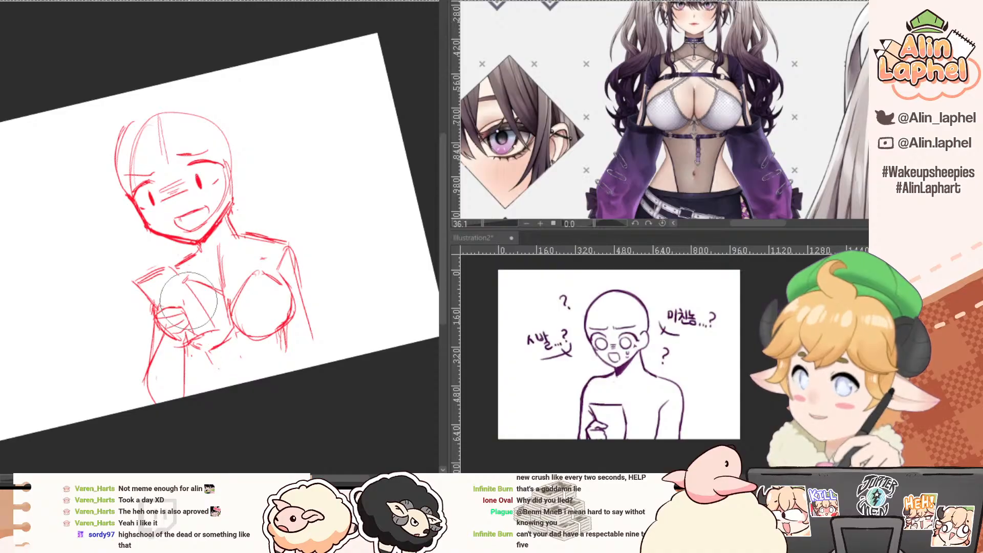
{"action": "mouse_move", "coordinate": [225, 283]}
{"action": "left_mouse_down"}
{"action": "mouse_move", "coordinate": [206, 290]}
{"action": "mouse_move", "coordinate": [225, 308]}
{"action": "left_mouse_up"}
{"action": "key", "text": "p"}
{"action": "key", "text": "e"}
{"action": "mouse_move", "coordinate": [204, 343]}
{"action": "left_mouse_down"}
{"action": "mouse_move", "coordinate": [187, 355]}
{"action": "mouse_move", "coordinate": [217, 343]}
{"action": "mouse_move", "coordinate": [215, 369]}
{"action": "left_mouse_up"}
{"action": "key", "text": "p"}
{"action": "key", "text": "ctrl+z"}
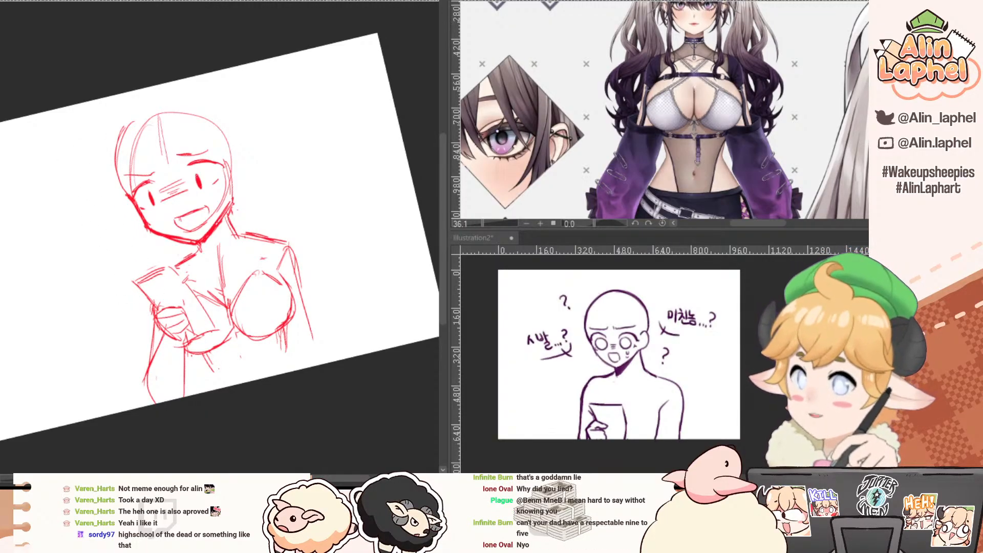
Erase the old outer arm and redraw it as long slanted lines from shoulder to canvas edge, with a matching torso side.
{"action": "mouse_move", "coordinate": [217, 249]}
{"action": "left_mouse_down"}
{"action": "mouse_move", "coordinate": [242, 354]}
{"action": "mouse_move", "coordinate": [291, 371]}
{"action": "left_mouse_up"}
{"action": "key", "text": "ctrl+z"}
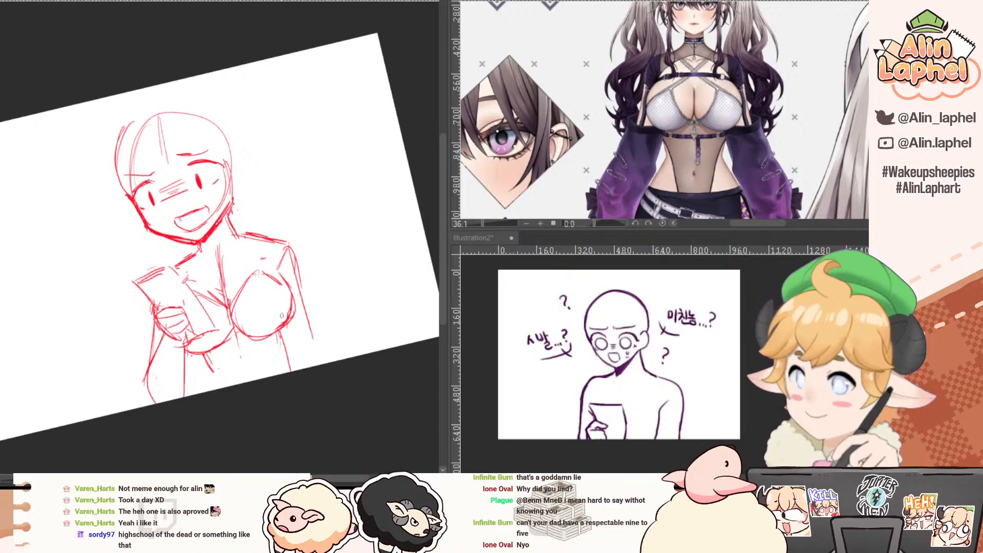
{"action": "key", "text": "ctrl+z"}
{"action": "key", "text": "e"}
{"action": "left_click_drag", "start_coordinate": [294, 258], "coordinate": [317, 337]}
{"action": "key", "text": "p"}
{"action": "left_click_drag", "start_coordinate": [292, 249], "coordinate": [331, 361]}
{"action": "left_click_drag", "start_coordinate": [282, 330], "coordinate": [299, 368]}
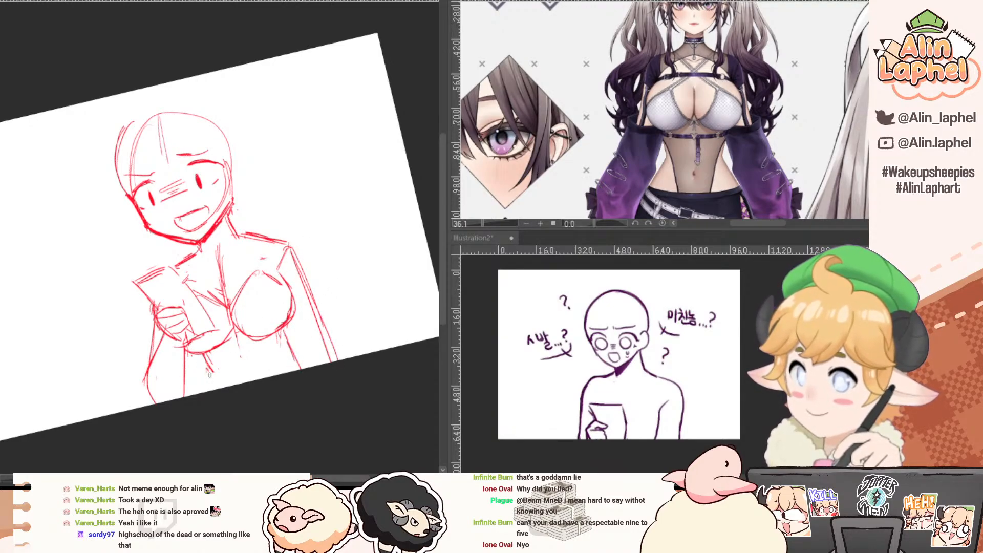
Extend the torso side below the card, then trim the outer chest contour and redraw it narrower.
{"action": "left_click_drag", "start_coordinate": [210, 372], "coordinate": [208, 392]}
{"action": "key", "text": "e"}
{"action": "left_click_drag", "start_coordinate": [288, 330], "coordinate": [303, 362]}
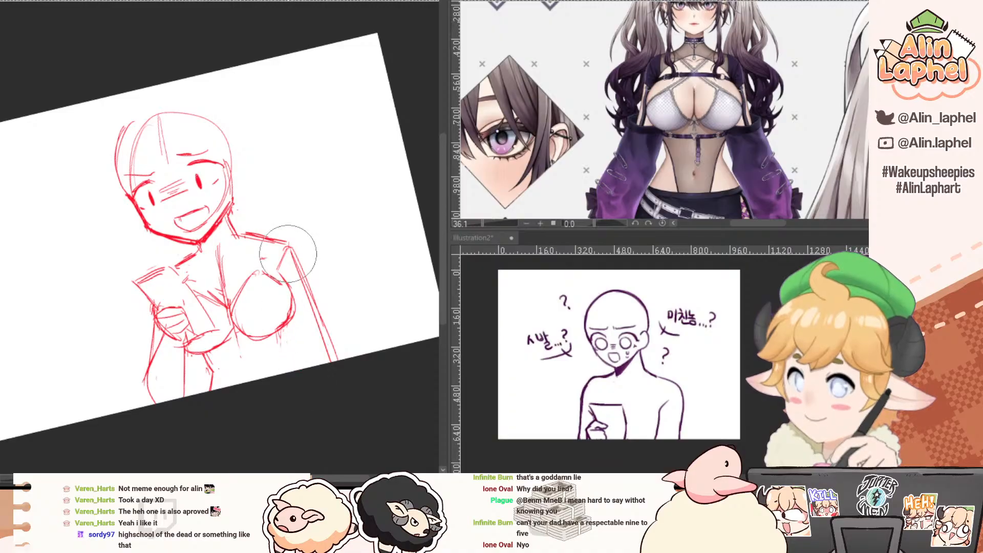
{"action": "left_click_drag", "start_coordinate": [288, 254], "coordinate": [302, 369]}
{"action": "key", "text": "p"}
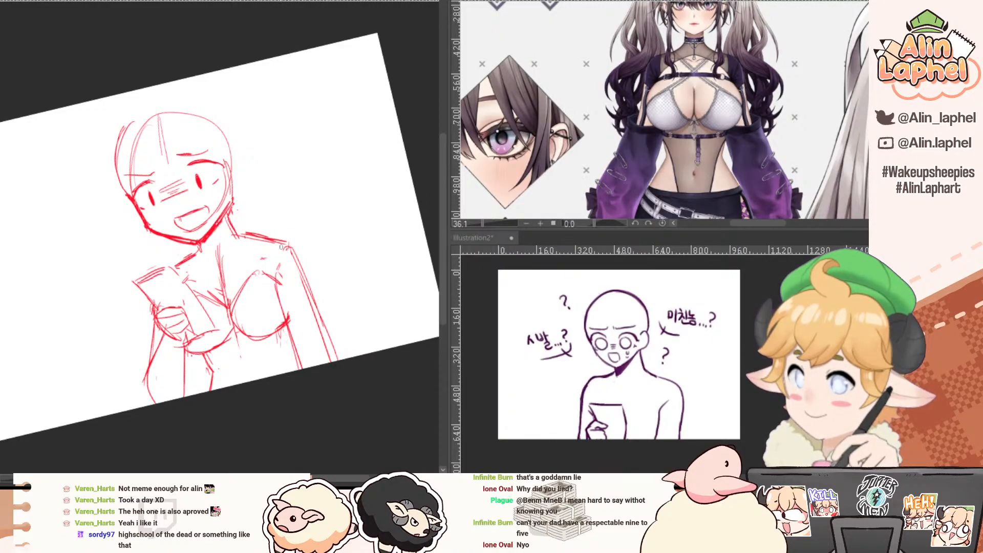
{"action": "key", "text": "e"}
{"action": "key", "text": "ctrl+z"}
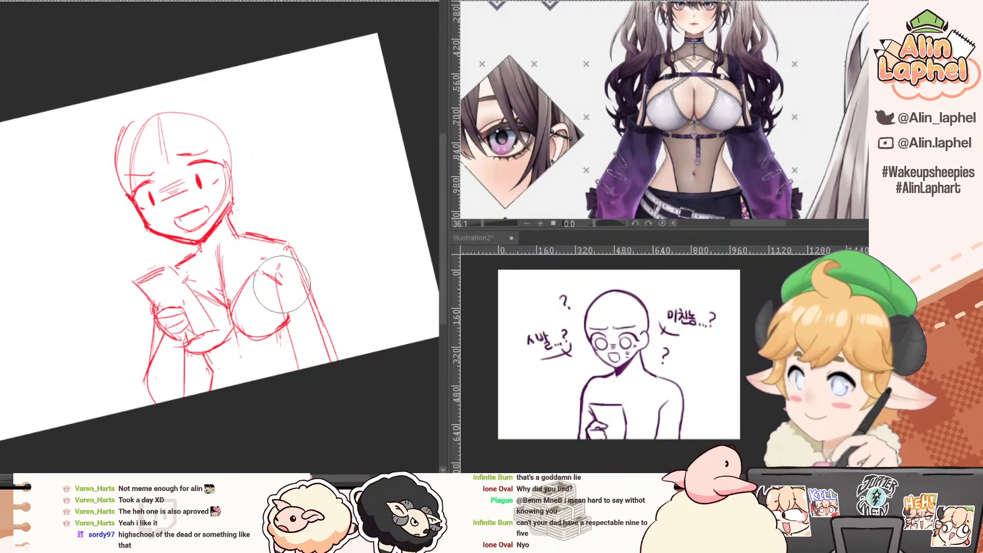
{"action": "left_click_drag", "start_coordinate": [281, 285], "coordinate": [280, 336]}
{"action": "key", "text": "p"}
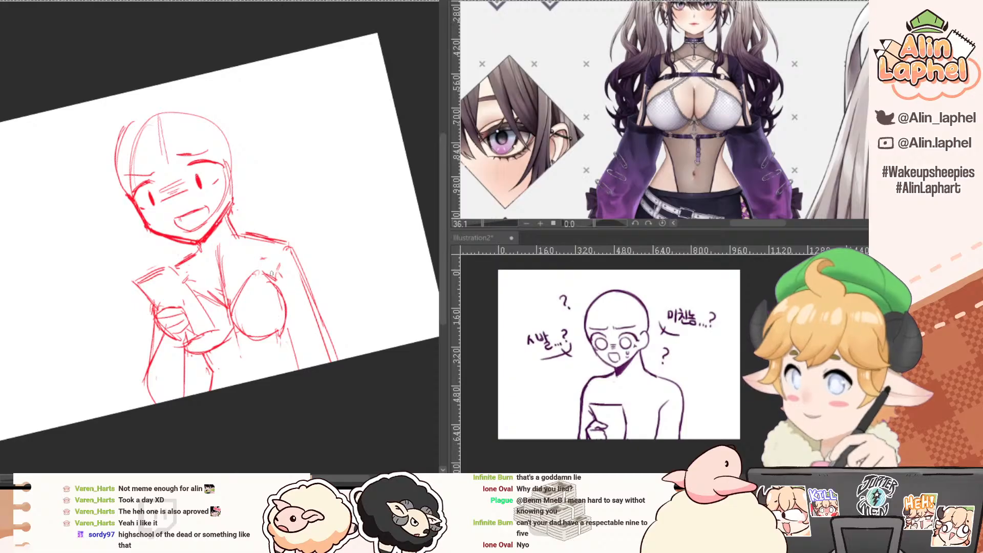
Draw the armpit line beside the chest and refine the torso side and outer arm with a rounded shoulder.
{"action": "left_click_drag", "start_coordinate": [275, 248], "coordinate": [281, 289]}
{"action": "mouse_move", "coordinate": [272, 244]}
{"action": "left_mouse_down"}
{"action": "mouse_move", "coordinate": [277, 277]}
{"action": "mouse_move", "coordinate": [314, 319]}
{"action": "left_mouse_up"}
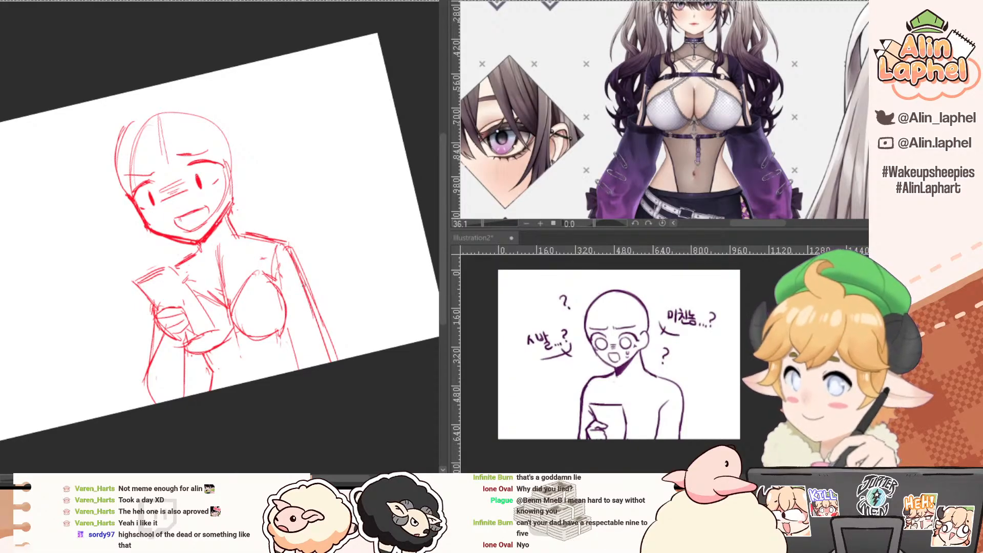
{"action": "left_click_drag", "start_coordinate": [299, 273], "coordinate": [323, 365]}
{"action": "left_click_drag", "start_coordinate": [302, 318], "coordinate": [281, 370]}
{"action": "key", "text": "e"}
{"action": "key", "text": "p"}
{"action": "mouse_move", "coordinate": [286, 248]}
{"action": "left_mouse_down"}
{"action": "mouse_move", "coordinate": [322, 368]}
{"action": "mouse_move", "coordinate": [331, 340]}
{"action": "left_mouse_up"}
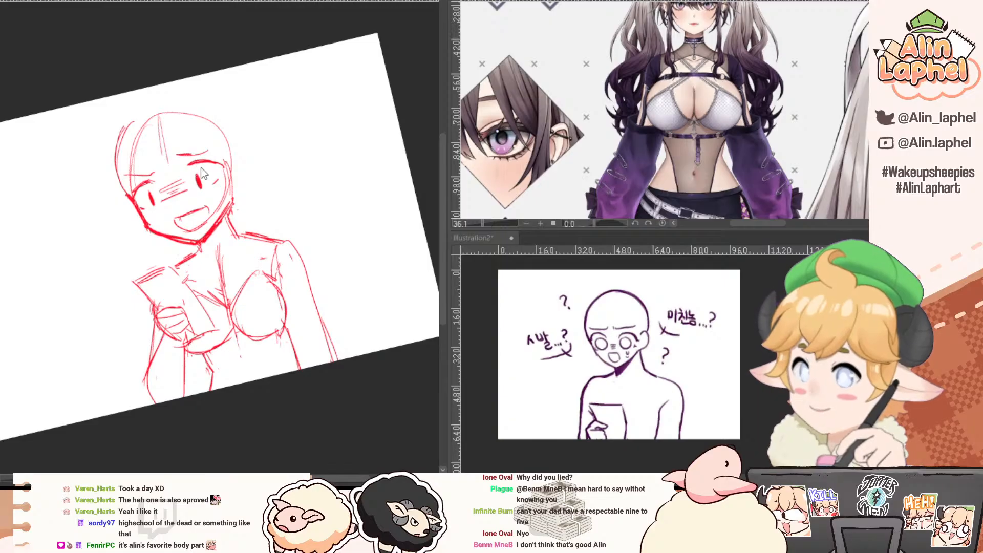
Mirror the canvas view, erase stray marks around the chest and shoulder, and redraw the shoulder, armpit and collarbone lines.
{"action": "key", "text": "h"}
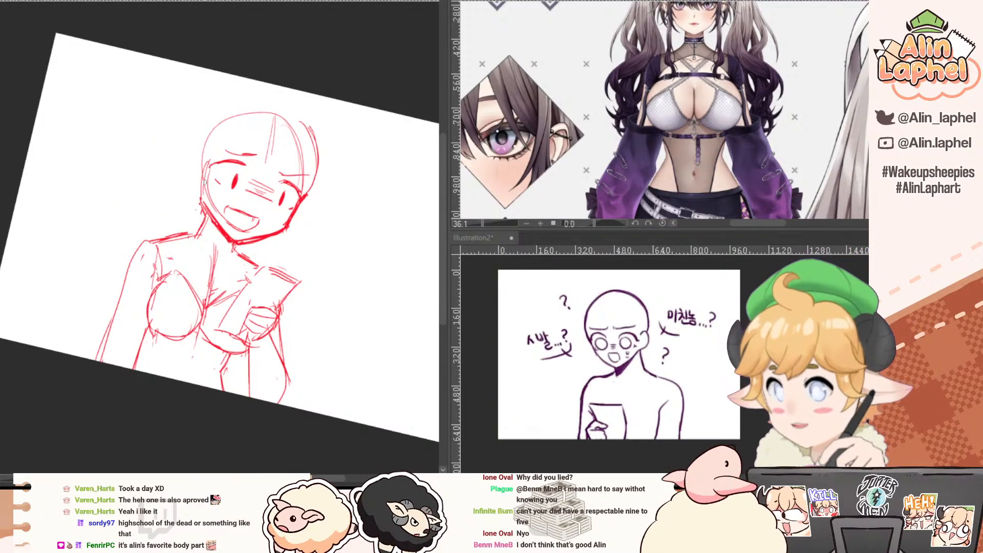
{"action": "left_click_drag", "start_coordinate": [85, 232], "coordinate": [97, 287]}
{"action": "key", "text": "e"}
{"action": "mouse_move", "coordinate": [183, 309]}
{"action": "left_mouse_down"}
{"action": "mouse_move", "coordinate": [182, 333]}
{"action": "mouse_move", "coordinate": [210, 343]}
{"action": "left_mouse_up"}
{"action": "key", "text": "p"}
{"action": "key", "text": "e"}
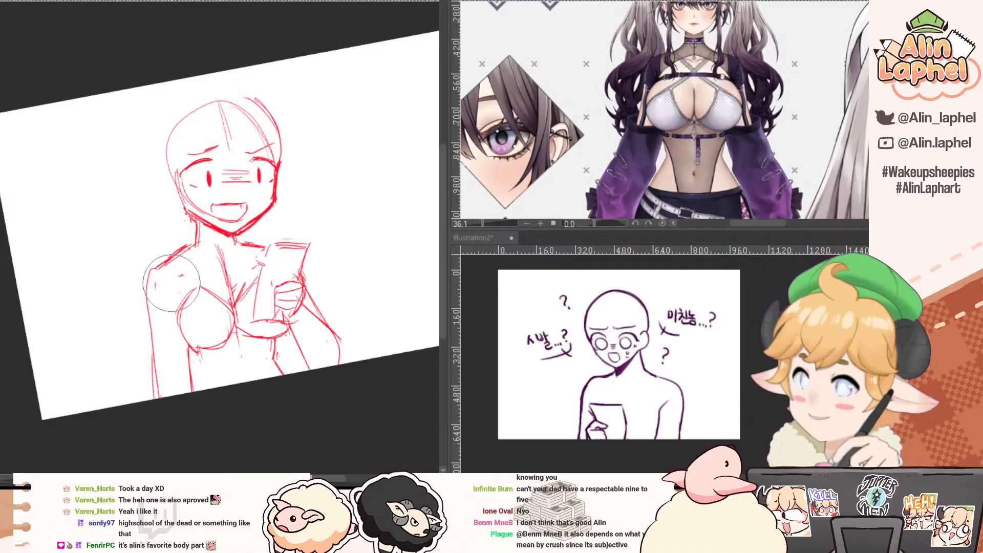
{"action": "mouse_move", "coordinate": [172, 283]}
{"action": "left_mouse_down"}
{"action": "mouse_move", "coordinate": [175, 276]}
{"action": "mouse_move", "coordinate": [182, 291]}
{"action": "mouse_move", "coordinate": [159, 283]}
{"action": "mouse_move", "coordinate": [182, 262]}
{"action": "mouse_move", "coordinate": [202, 263]}
{"action": "left_mouse_up"}
{"action": "key", "text": "p"}
{"action": "key", "text": "ctrl+z"}
{"action": "key", "text": "e"}
{"action": "key", "text": "p"}
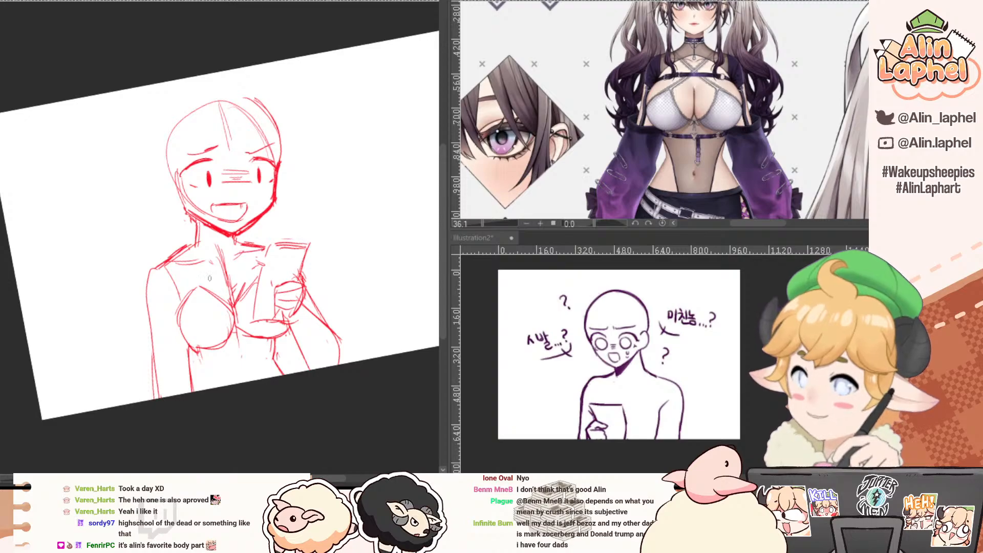
Redraw the torso side below the chest and replace the outer arm contour with a line slanting closer to the body.
{"action": "key", "text": "e"}
{"action": "left_click_drag", "start_coordinate": [157, 307], "coordinate": [152, 365]}
{"action": "key", "text": "p"}
{"action": "left_click_drag", "start_coordinate": [149, 277], "coordinate": [162, 397]}
{"action": "key", "text": "e"}
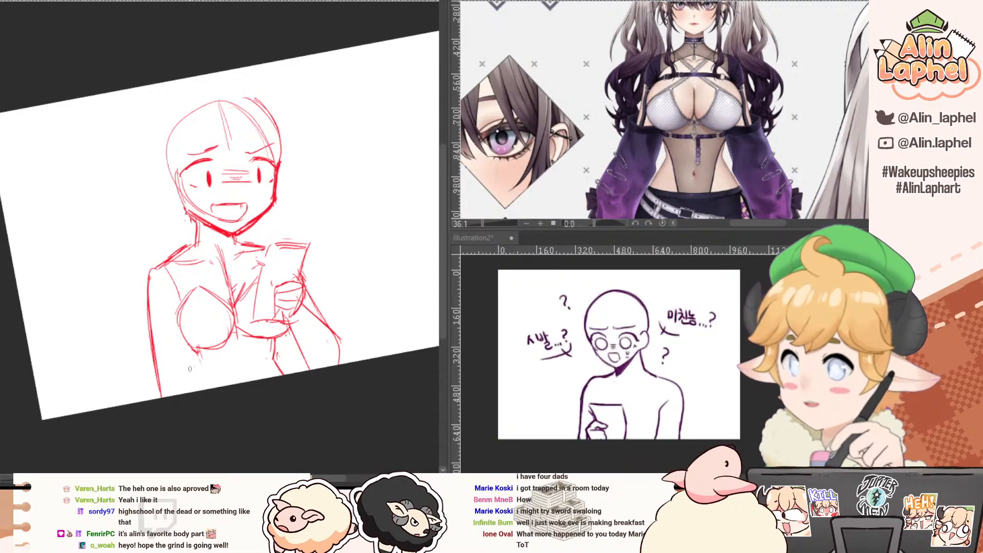
{"action": "left_click_drag", "start_coordinate": [197, 363], "coordinate": [198, 392]}
{"action": "key", "text": "e"}
{"action": "left_click_drag", "start_coordinate": [148, 297], "coordinate": [164, 403]}
{"action": "key", "text": "p"}
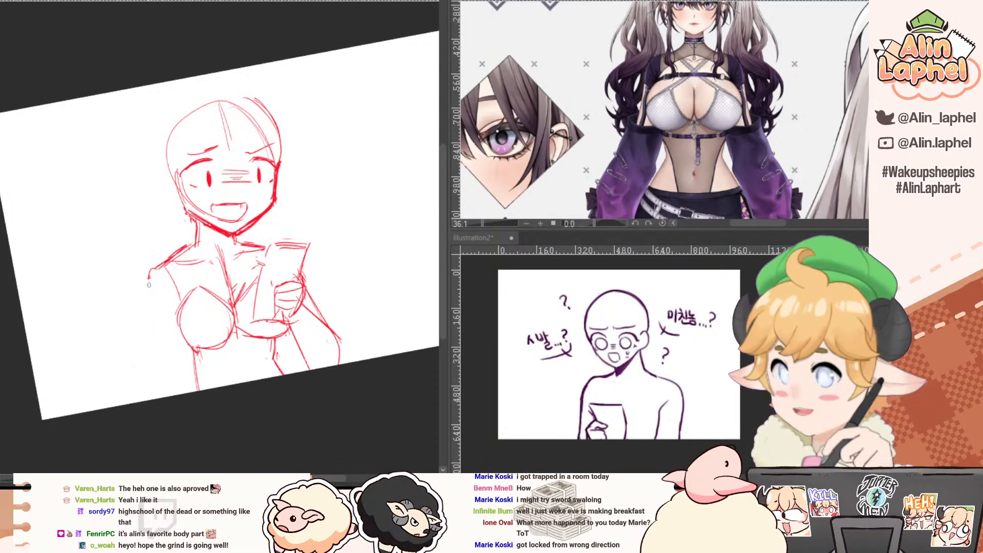
{"action": "mouse_move", "coordinate": [150, 273]}
{"action": "left_mouse_down"}
{"action": "mouse_move", "coordinate": [172, 405]}
{"action": "mouse_move", "coordinate": [149, 302]}
{"action": "mouse_move", "coordinate": [165, 356]}
{"action": "left_mouse_up"}
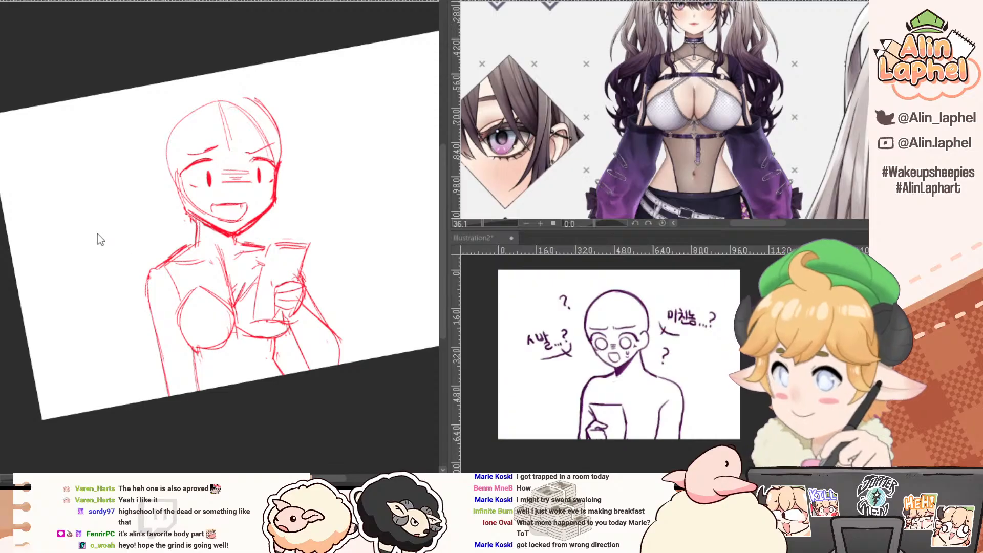
Restore the unmirrored view, touch up the torso side below the card and draw the torso's centre line to the canvas edge.
{"action": "key", "text": "h"}
{"action": "key", "text": "r"}
{"action": "left_click_drag", "start_coordinate": [74, 266], "coordinate": [70, 299]}
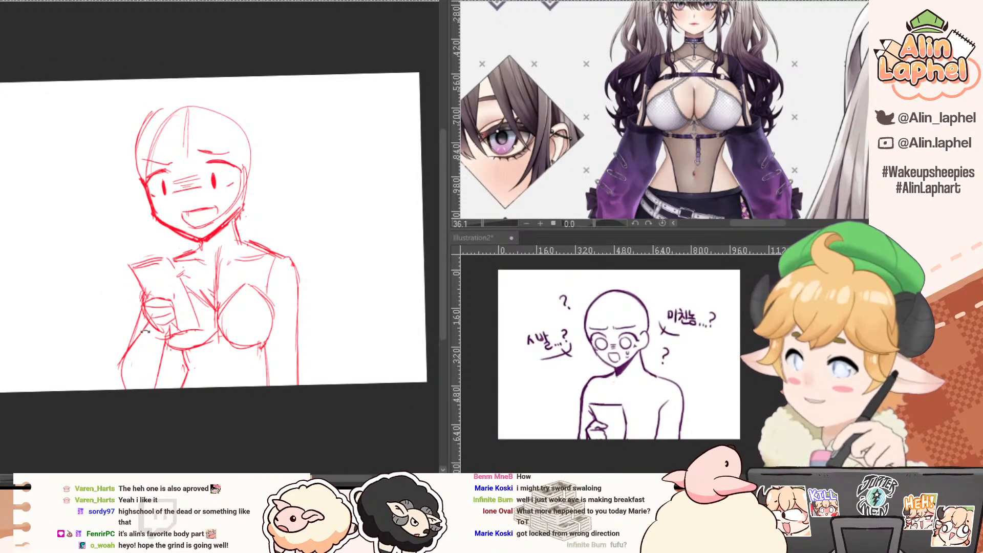
{"action": "key", "text": "e"}
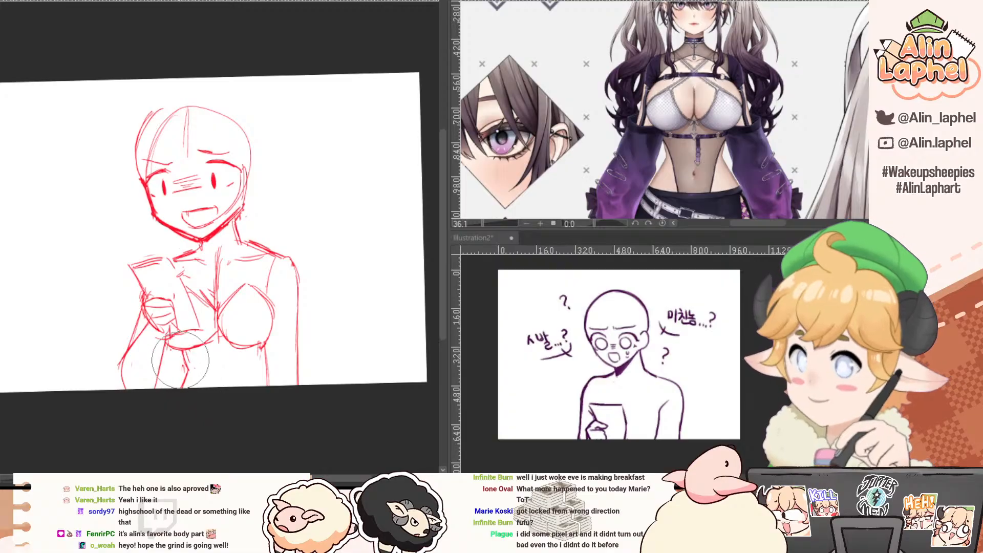
{"action": "mouse_move", "coordinate": [180, 360]}
{"action": "left_mouse_down"}
{"action": "mouse_move", "coordinate": [195, 366]}
{"action": "mouse_move", "coordinate": [169, 359]}
{"action": "mouse_move", "coordinate": [183, 353]}
{"action": "left_mouse_up"}
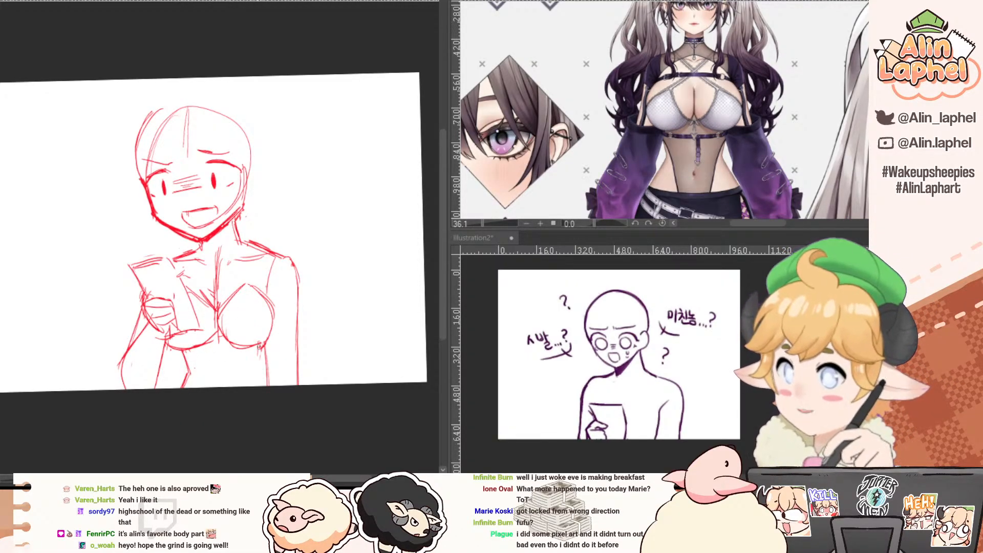
{"action": "key", "text": "e"}
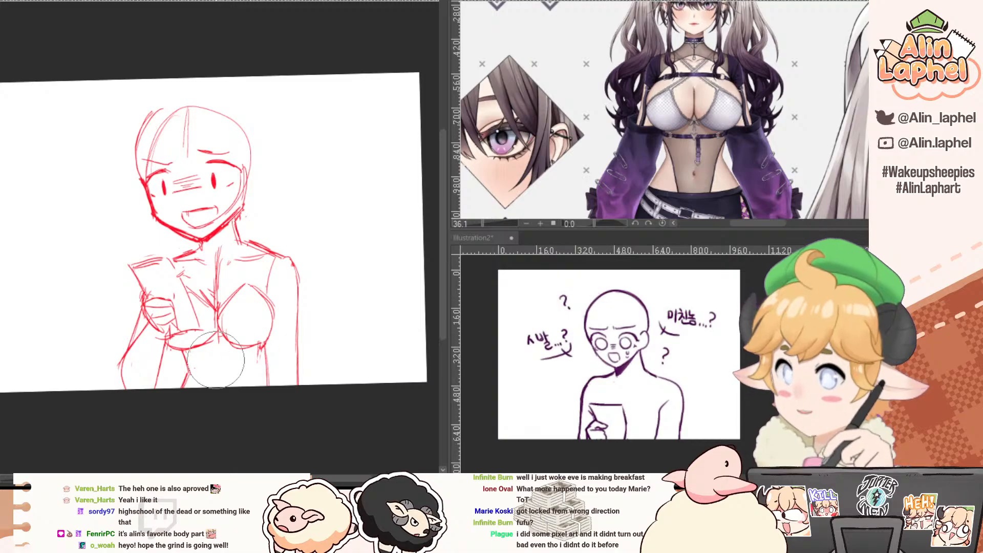
{"action": "key", "text": "p"}
{"action": "left_click_drag", "start_coordinate": [218, 344], "coordinate": [218, 387]}
Erase the heavy lines at the middle of the chest and redraw the inner curve and a light centre line from the neck.
{"action": "key", "text": "e"}
{"action": "left_click_drag", "start_coordinate": [209, 301], "coordinate": [222, 336]}
{"action": "key", "text": "p"}
{"action": "left_click_drag", "start_coordinate": [196, 300], "coordinate": [220, 335]}
{"action": "key", "text": "e"}
{"action": "mouse_move", "coordinate": [222, 313]}
{"action": "left_mouse_down"}
{"action": "mouse_move", "coordinate": [233, 297]}
{"action": "mouse_move", "coordinate": [215, 272]}
{"action": "left_mouse_up"}
{"action": "key", "text": "p"}
{"action": "left_click_drag", "start_coordinate": [220, 249], "coordinate": [216, 322]}
Erase the pointed top of the outer chest contour and redraw it as a rounder curve.
{"action": "key", "text": "e"}
{"action": "mouse_move", "coordinate": [246, 292]}
{"action": "left_mouse_down"}
{"action": "mouse_move", "coordinate": [232, 309]}
{"action": "mouse_move", "coordinate": [261, 292]}
{"action": "mouse_move", "coordinate": [270, 318]}
{"action": "left_mouse_up"}
{"action": "key", "text": "p"}
{"action": "key", "text": "e"}
{"action": "key", "text": "p"}
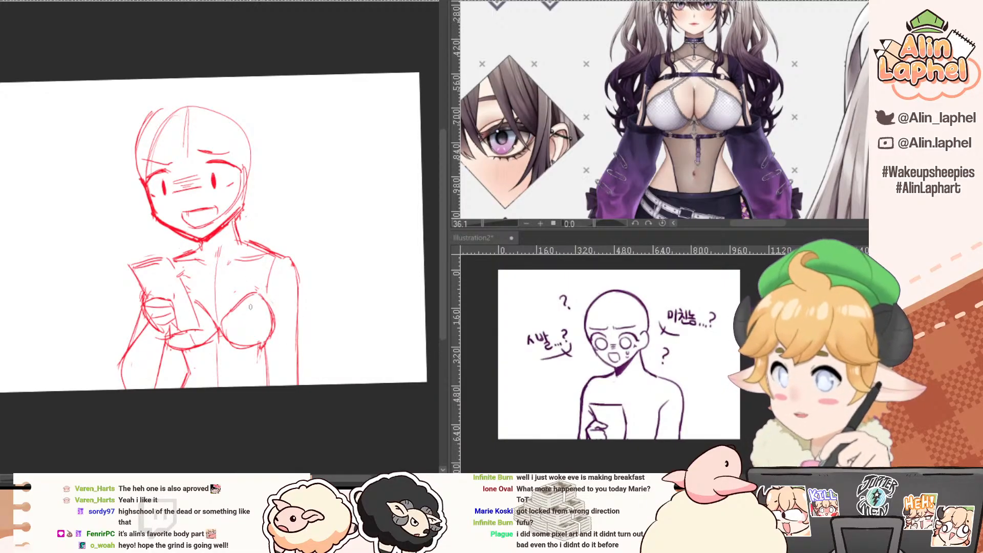
Lasso the head, scale it down slightly and clear the selection.
{"action": "left_click_drag", "start_coordinate": [187, 215], "coordinate": [208, 253]}
{"action": "key", "text": "m"}
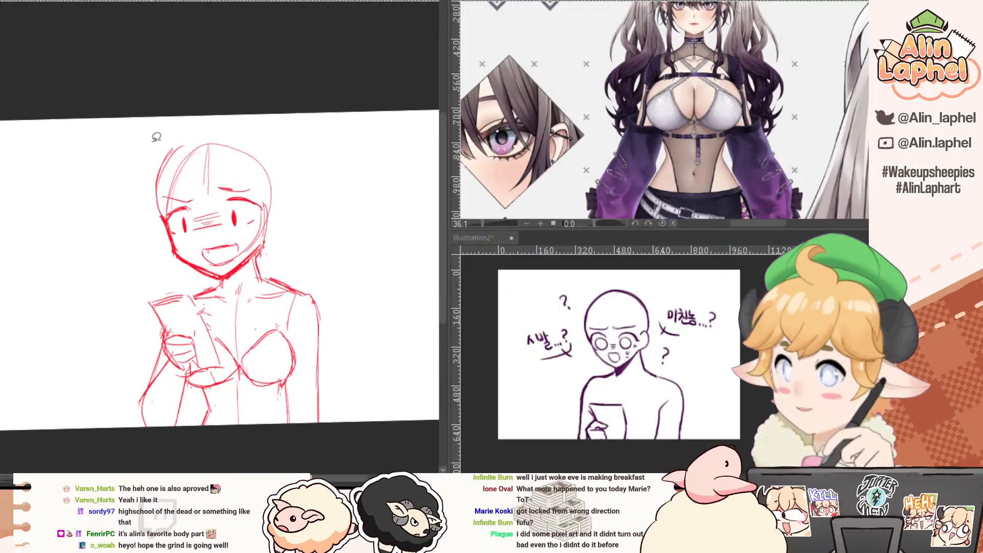
{"action": "mouse_move", "coordinate": [153, 136]}
{"action": "left_mouse_down"}
{"action": "mouse_move", "coordinate": [215, 282]}
{"action": "mouse_move", "coordinate": [165, 125]}
{"action": "left_mouse_up"}
{"action": "left_click", "coordinate": [273, 307]}
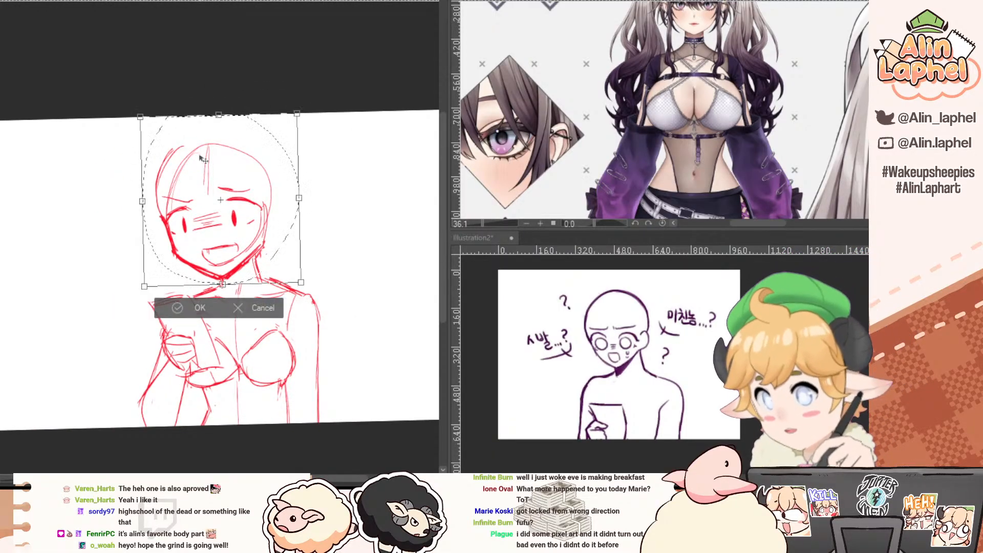
{"action": "key", "text": "Return"}
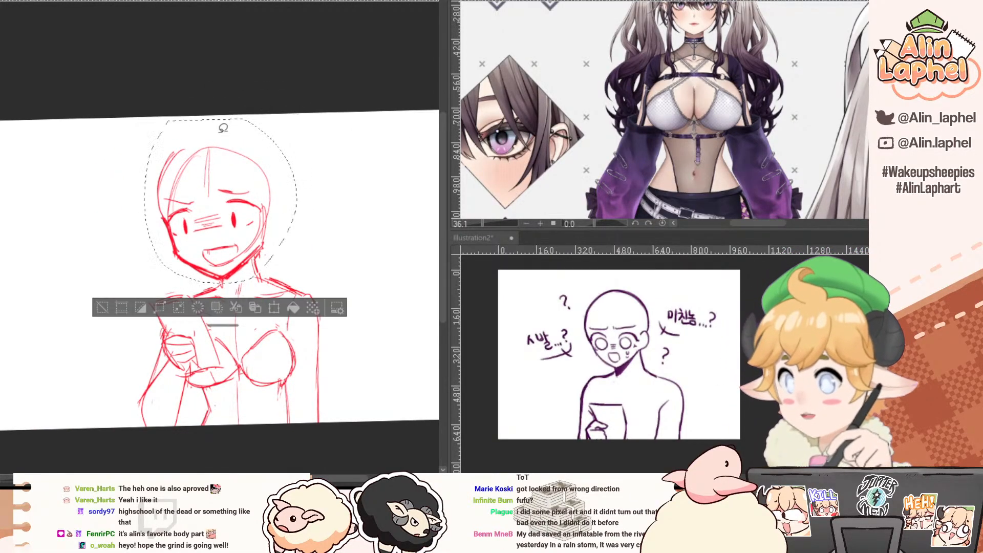
{"action": "left_click", "coordinate": [102, 307]}
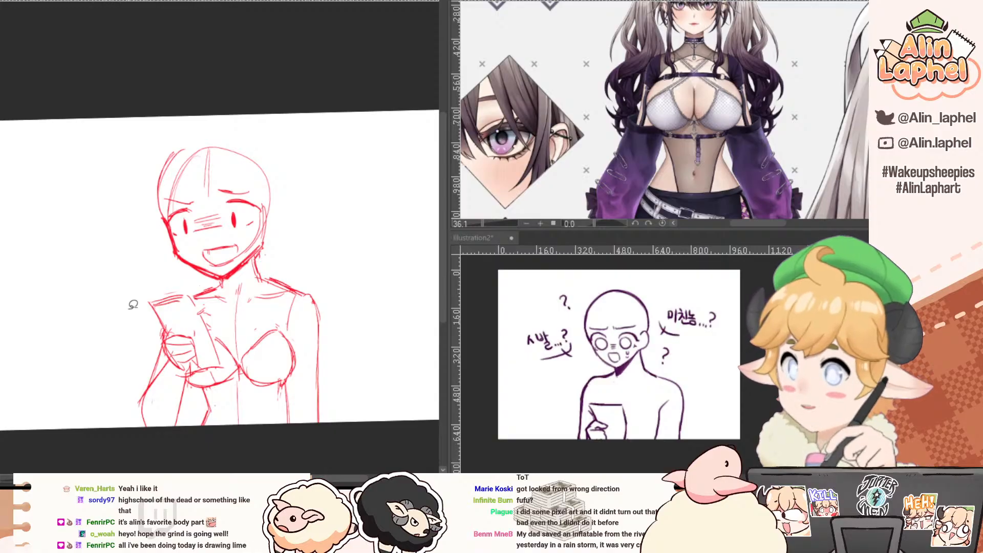
Erase the card's outline and the arm lines around the hand, leaving the hand sketch.
{"action": "mouse_move", "coordinate": [188, 258]}
{"action": "left_mouse_down"}
{"action": "mouse_move", "coordinate": [210, 304]}
{"action": "mouse_move", "coordinate": [154, 307]}
{"action": "mouse_move", "coordinate": [184, 328]}
{"action": "mouse_move", "coordinate": [205, 307]}
{"action": "mouse_move", "coordinate": [235, 348]}
{"action": "left_mouse_up"}
{"action": "key", "text": "e"}
{"action": "mouse_move", "coordinate": [195, 374]}
{"action": "left_mouse_down"}
{"action": "mouse_move", "coordinate": [193, 366]}
{"action": "mouse_move", "coordinate": [205, 412]}
{"action": "left_mouse_up"}
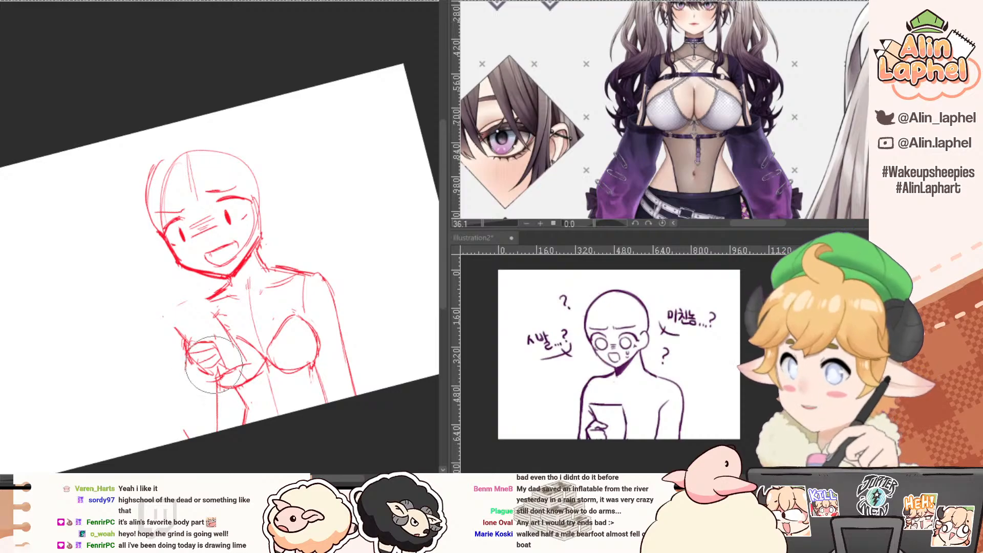
{"action": "key", "text": "p"}
{"action": "key", "text": "e"}
{"action": "left_click_drag", "start_coordinate": [217, 389], "coordinate": [212, 374]}
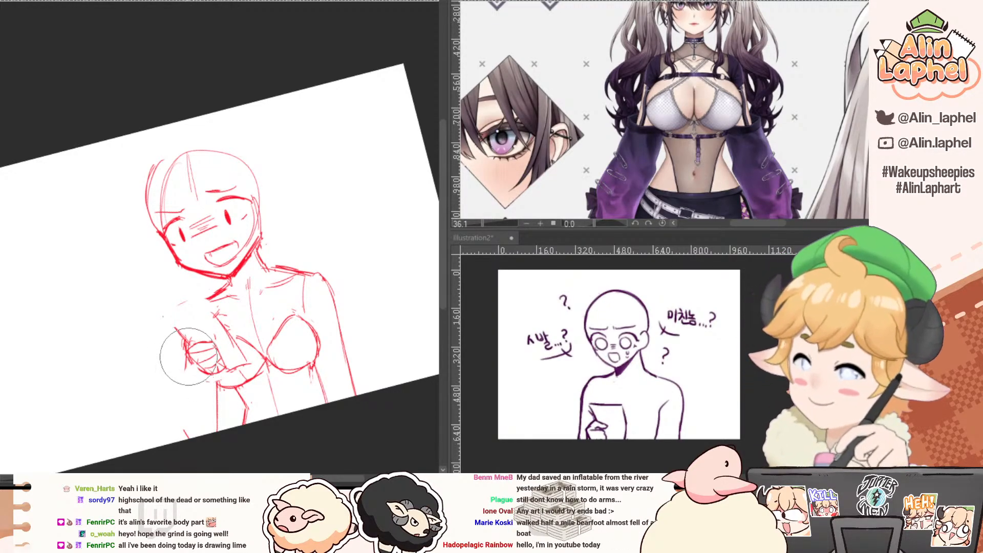
{"action": "left_click_drag", "start_coordinate": [184, 374], "coordinate": [198, 371]}
{"action": "key", "text": "p"}
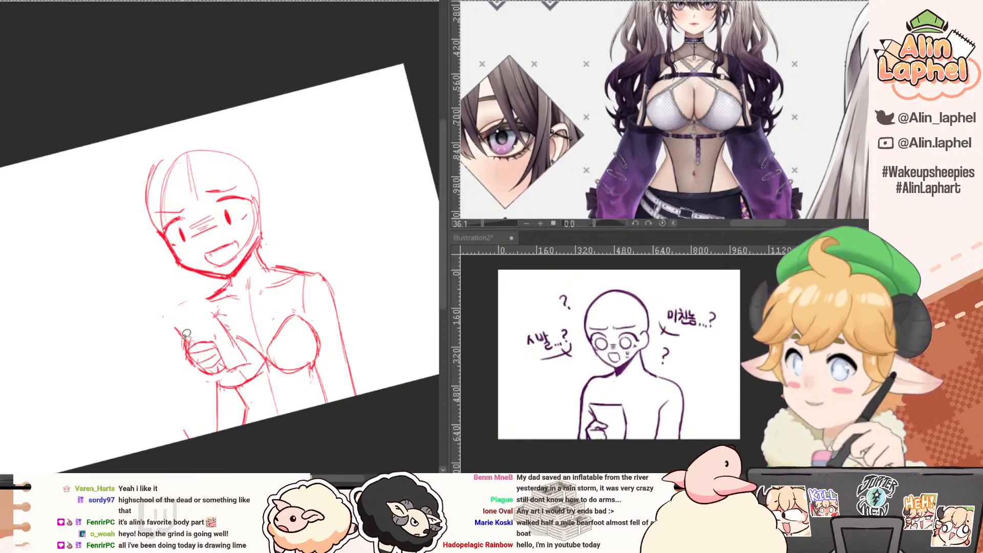
Lasso the hand with the remaining card lines, move it lower over the torso and clear the selection.
{"action": "mouse_move", "coordinate": [162, 307]}
{"action": "left_mouse_down"}
{"action": "mouse_move", "coordinate": [195, 371]}
{"action": "mouse_move", "coordinate": [251, 361]}
{"action": "mouse_move", "coordinate": [202, 283]}
{"action": "mouse_move", "coordinate": [163, 302]}
{"action": "left_mouse_up"}
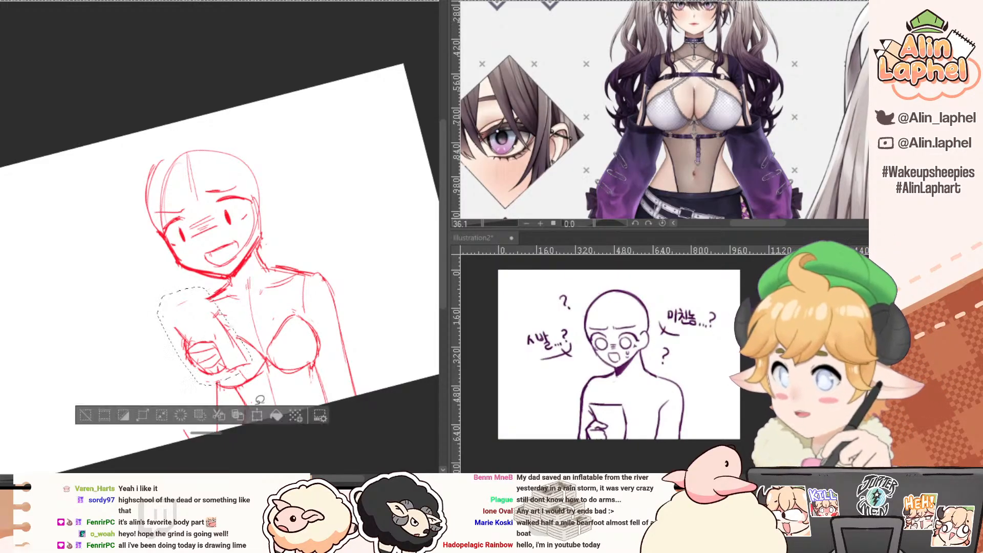
{"action": "left_click", "coordinate": [238, 415]}
{"action": "left_click_drag", "start_coordinate": [182, 336], "coordinate": [198, 361]}
{"action": "left_click", "coordinate": [167, 444]}
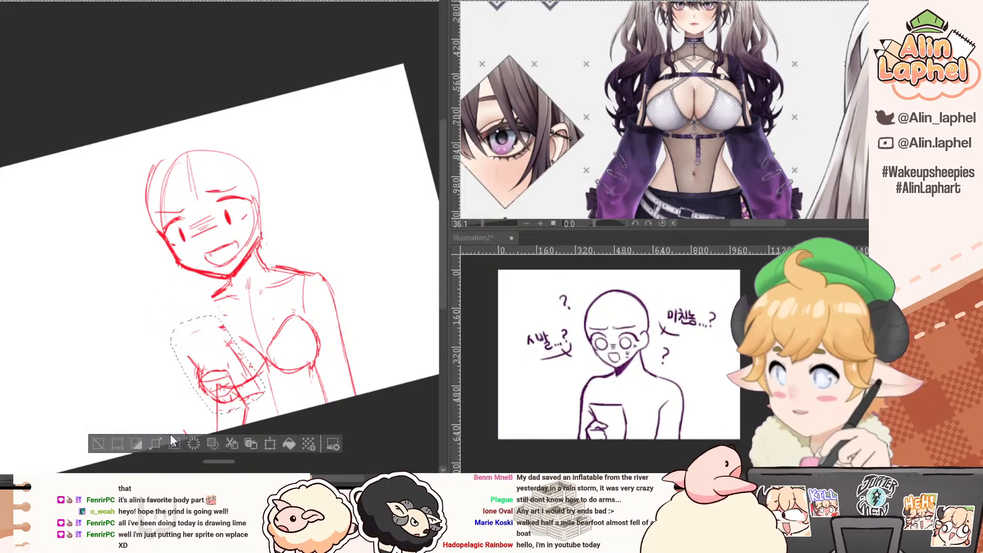
{"action": "left_click", "coordinate": [99, 444]}
Erase the overlapping lines around the moved hand and redraw the card's outline above it.
{"action": "key", "text": "e"}
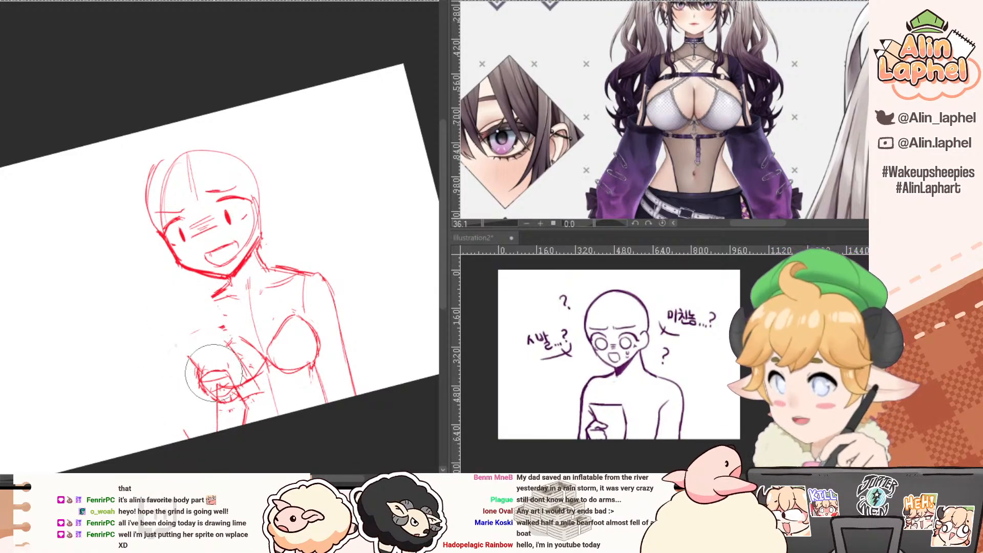
{"action": "mouse_move", "coordinate": [212, 375]}
{"action": "left_mouse_down"}
{"action": "mouse_move", "coordinate": [203, 348]}
{"action": "mouse_move", "coordinate": [229, 340]}
{"action": "left_mouse_up"}
{"action": "key", "text": "p"}
{"action": "key", "text": "e"}
{"action": "left_click_drag", "start_coordinate": [247, 383], "coordinate": [249, 378]}
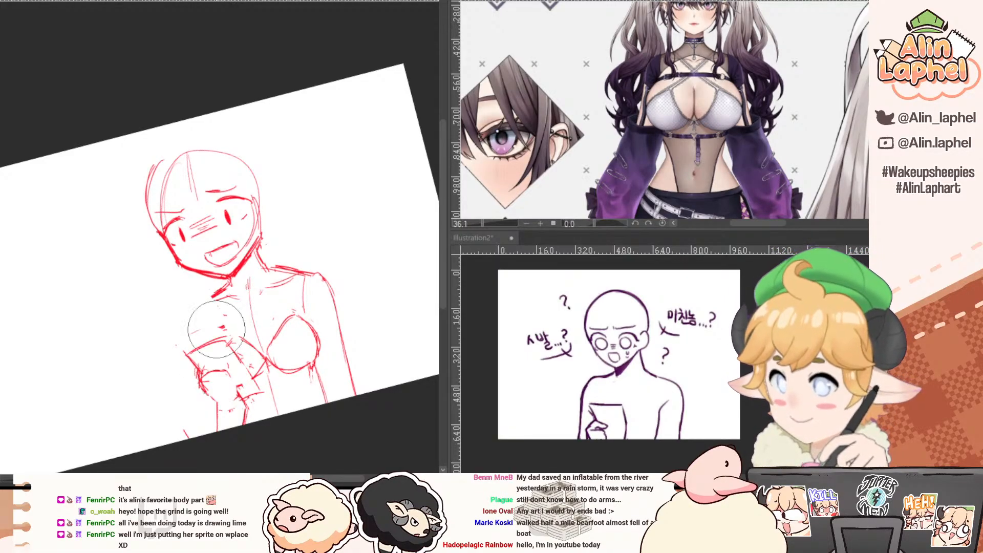
Draw the shoulder and upper arm behind the card, and redraw the line running down below the hand.
{"action": "key", "text": "p"}
{"action": "left_click_drag", "start_coordinate": [205, 311], "coordinate": [213, 298]}
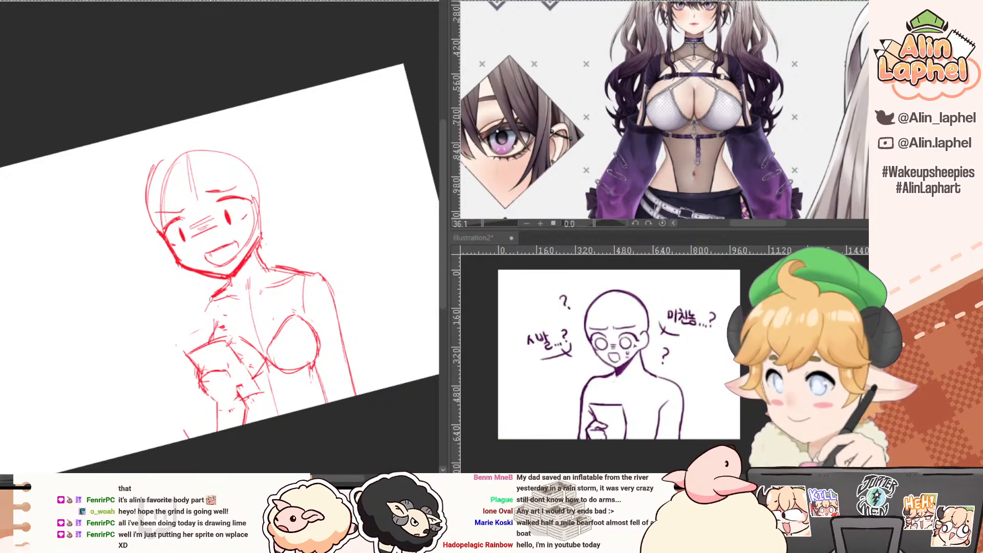
{"action": "left_click_drag", "start_coordinate": [195, 325], "coordinate": [198, 348]}
{"action": "key", "text": "e"}
{"action": "mouse_move", "coordinate": [208, 391]}
{"action": "left_mouse_down"}
{"action": "mouse_move", "coordinate": [208, 422]}
{"action": "mouse_move", "coordinate": [220, 411]}
{"action": "left_mouse_up"}
{"action": "key", "text": "p"}
{"action": "left_click_drag", "start_coordinate": [208, 405], "coordinate": [209, 432]}
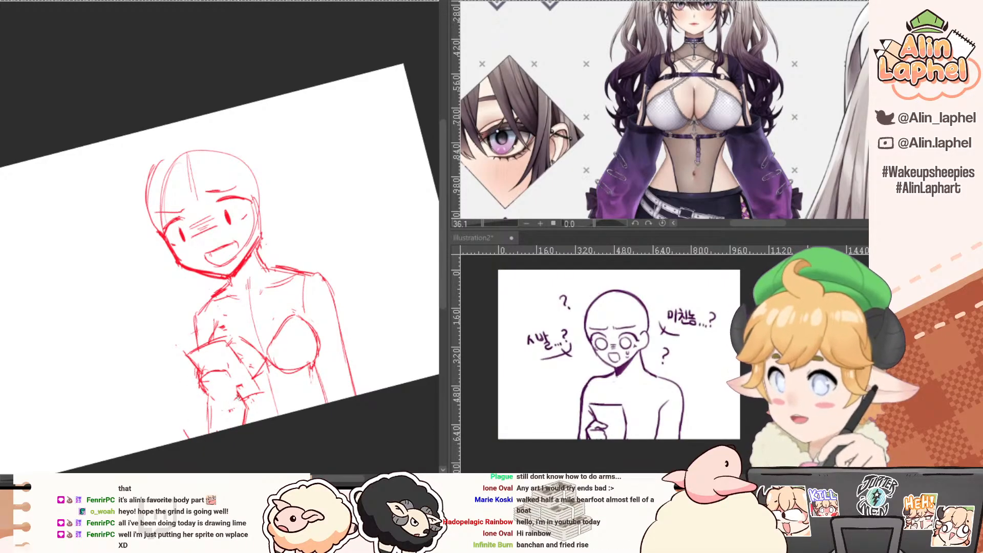
Erase and touch up the short line running down below the card and hand.
{"action": "key", "text": "e"}
{"action": "left_click_drag", "start_coordinate": [254, 405], "coordinate": [246, 425]}
{"action": "key", "text": "p"}
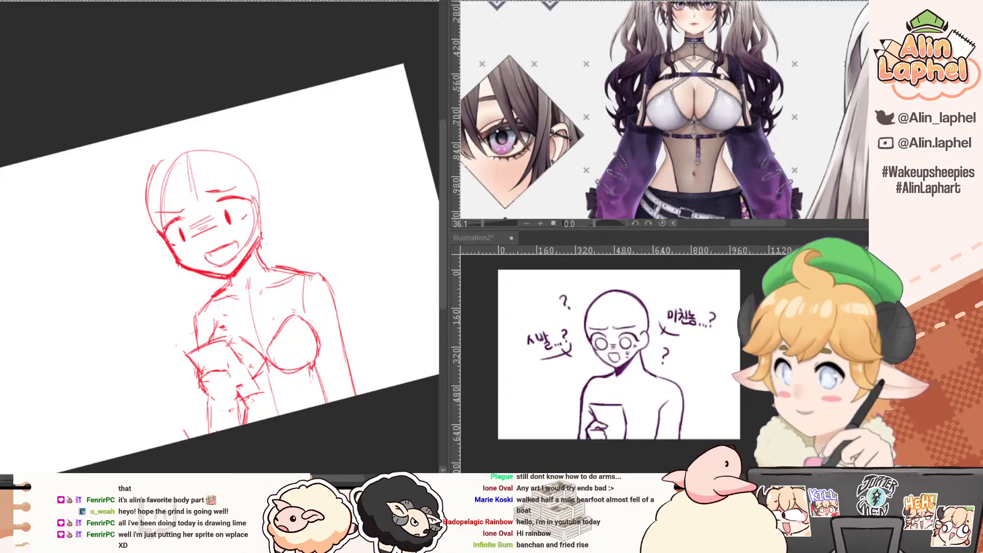
Draw the ear at the side of the head and extend the skull outline upward with a taller curve.
{"action": "key", "text": "e"}
{"action": "left_click_drag", "start_coordinate": [285, 259], "coordinate": [316, 251]}
{"action": "key", "text": "p"}
{"action": "left_click_drag", "start_coordinate": [258, 198], "coordinate": [263, 235]}
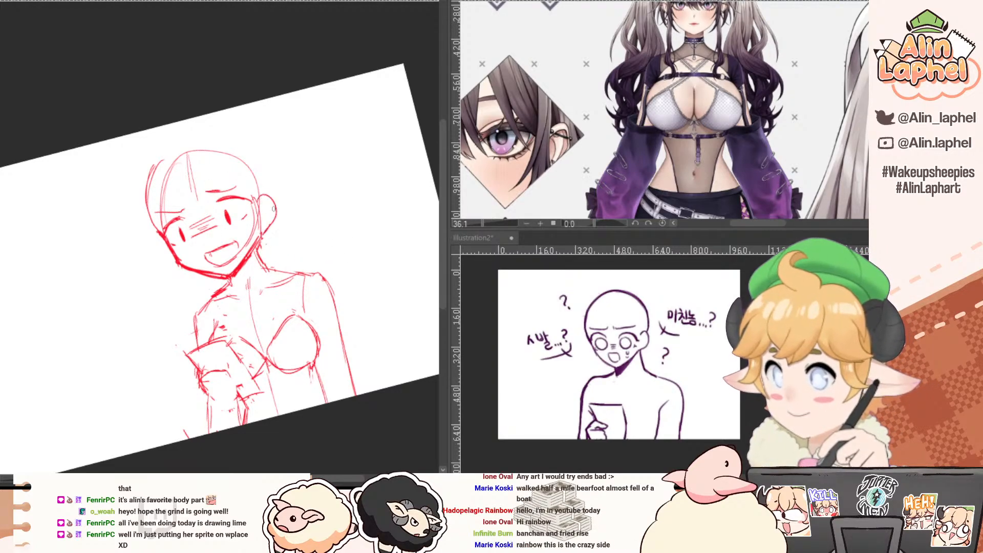
{"action": "mouse_move", "coordinate": [152, 173]}
{"action": "left_mouse_down"}
{"action": "mouse_move", "coordinate": [179, 147]}
{"action": "mouse_move", "coordinate": [223, 138]}
{"action": "mouse_move", "coordinate": [252, 168]}
{"action": "left_mouse_up"}
{"action": "left_click_drag", "start_coordinate": [216, 135], "coordinate": [259, 195]}
{"action": "mouse_move", "coordinate": [213, 137]}
{"action": "left_mouse_down"}
{"action": "mouse_move", "coordinate": [242, 149]}
{"action": "mouse_move", "coordinate": [264, 196]}
{"action": "left_mouse_up"}
{"action": "key", "text": "e"}
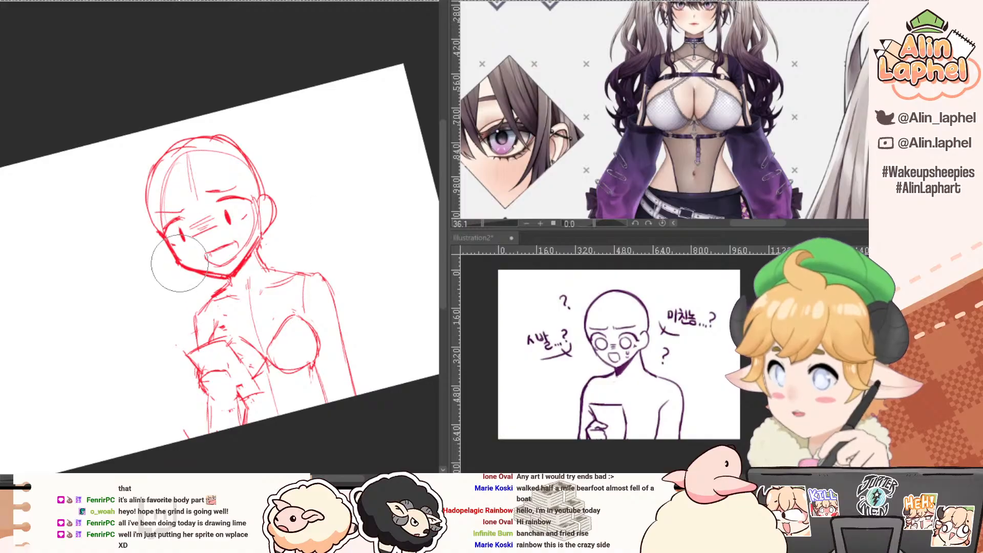
{"action": "key", "text": "p"}
{"action": "left_click_drag", "start_coordinate": [194, 215], "coordinate": [194, 218]}
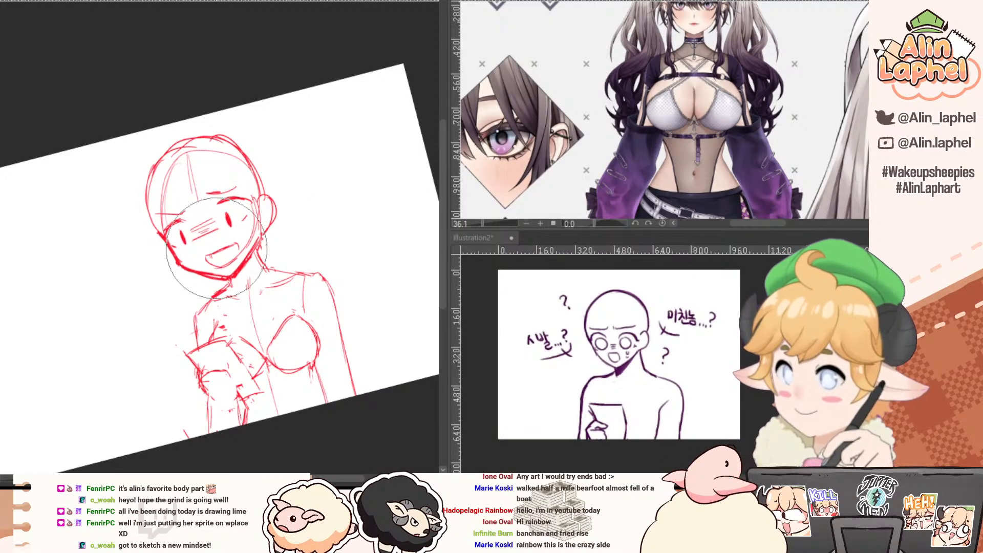
{"action": "key", "text": "["}
{"action": "key", "text": "["}
{"action": "left_click_drag", "start_coordinate": [209, 240], "coordinate": [212, 245]}
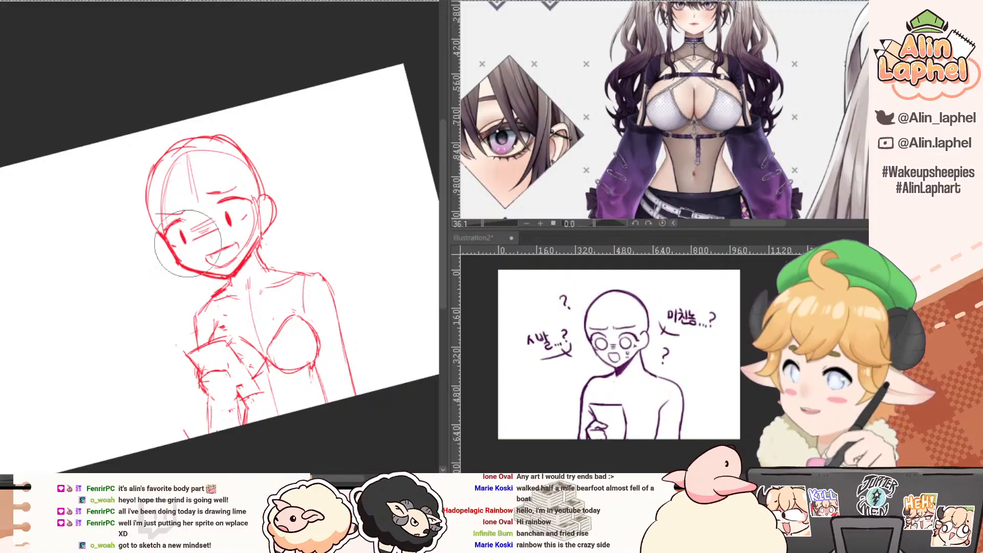
{"action": "key", "text": "p"}
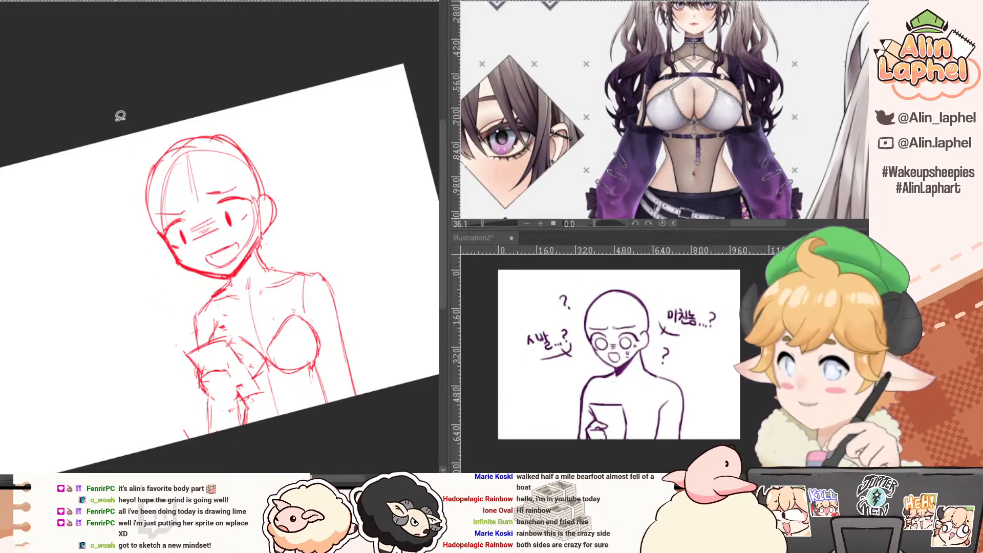
Lasso the head, tilt it slightly further toward the card-side shoulder, apply the transform and clear the selection.
{"action": "mouse_move", "coordinate": [121, 119]}
{"action": "left_mouse_down"}
{"action": "mouse_move", "coordinate": [199, 280]}
{"action": "mouse_move", "coordinate": [280, 259]}
{"action": "mouse_move", "coordinate": [134, 118]}
{"action": "left_mouse_up"}
{"action": "left_click", "coordinate": [254, 334]}
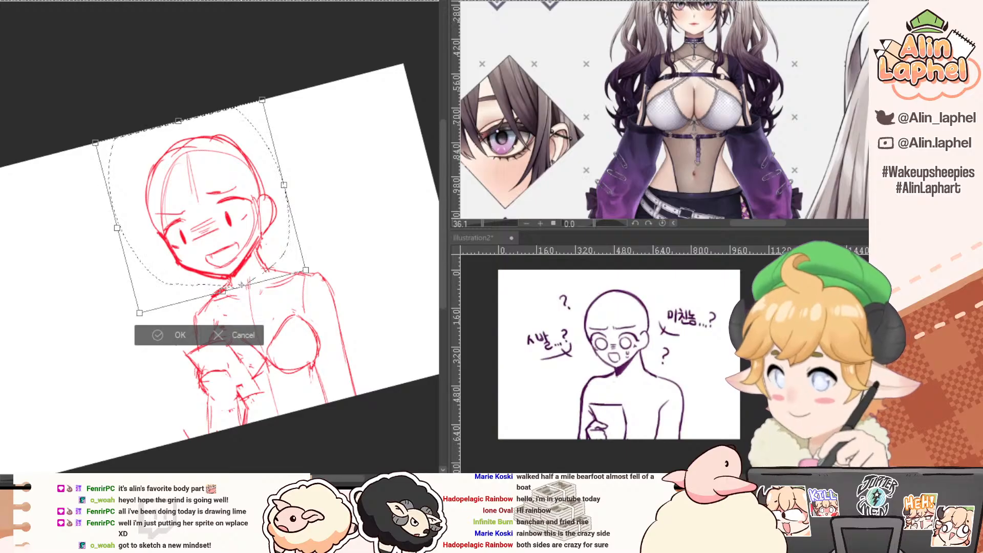
{"action": "left_click_drag", "start_coordinate": [75, 253], "coordinate": [91, 267]}
{"action": "left_click_drag", "start_coordinate": [173, 278], "coordinate": [174, 284]}
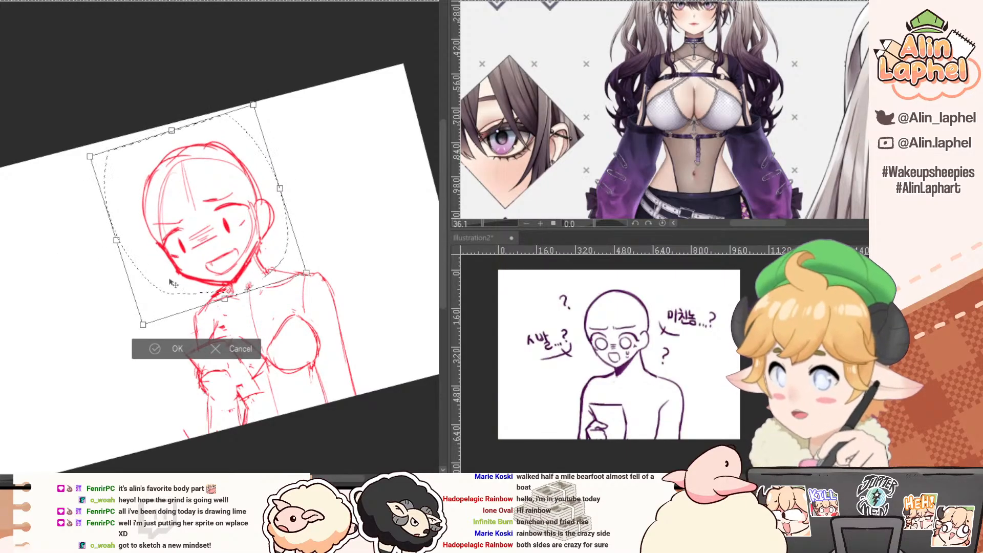
{"action": "left_click", "coordinate": [155, 349]}
{"action": "left_click", "coordinate": [78, 343]}
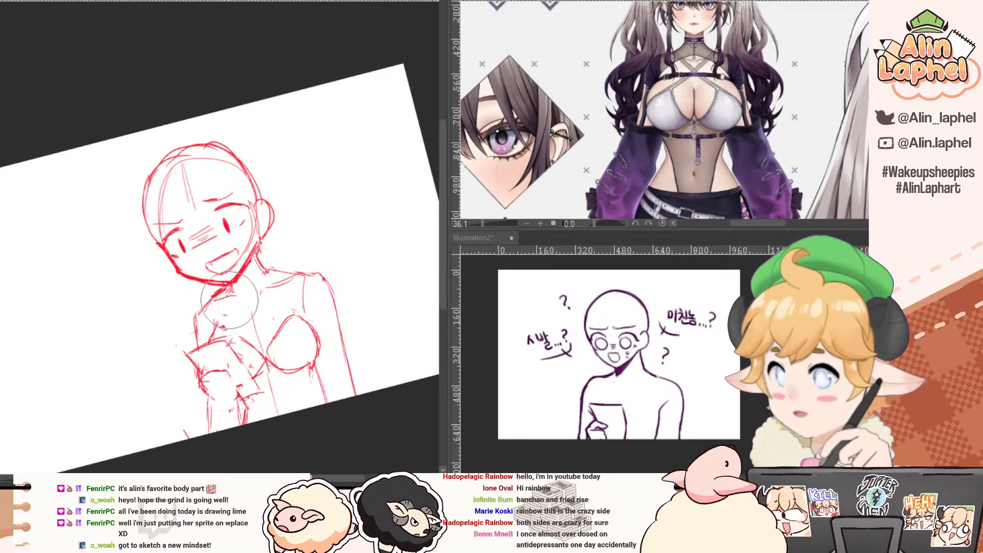
Redraw the collarbones and the card-side shoulder, and erase the old overlapping lines on the upper chest.
{"action": "left_click_drag", "start_coordinate": [235, 295], "coordinate": [209, 305]}
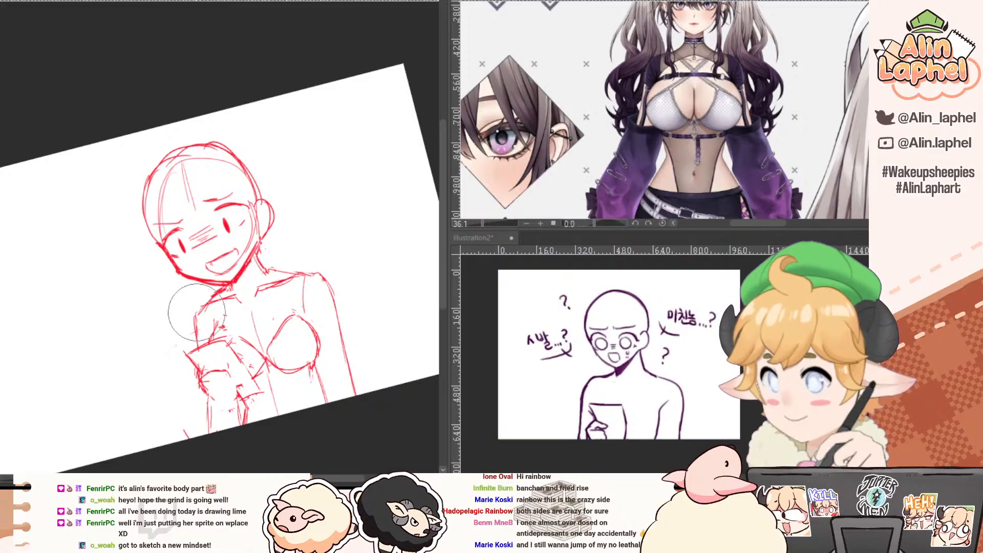
{"action": "mouse_move", "coordinate": [196, 313]}
{"action": "left_mouse_down"}
{"action": "mouse_move", "coordinate": [198, 334]}
{"action": "mouse_move", "coordinate": [230, 319]}
{"action": "mouse_move", "coordinate": [222, 332]}
{"action": "mouse_move", "coordinate": [215, 325]}
{"action": "mouse_move", "coordinate": [254, 349]}
{"action": "left_mouse_up"}
{"action": "key", "text": "e"}
{"action": "key", "text": "p"}
{"action": "key", "text": "e"}
{"action": "key", "text": "p"}
{"action": "key", "text": "e"}
{"action": "mouse_move", "coordinate": [254, 311]}
{"action": "left_mouse_down"}
{"action": "mouse_move", "coordinate": [257, 353]}
{"action": "mouse_move", "coordinate": [260, 335]}
{"action": "mouse_move", "coordinate": [265, 361]}
{"action": "left_mouse_up"}
{"action": "key", "text": "p"}
{"action": "key", "text": "e"}
{"action": "left_click_drag", "start_coordinate": [289, 324], "coordinate": [295, 317]}
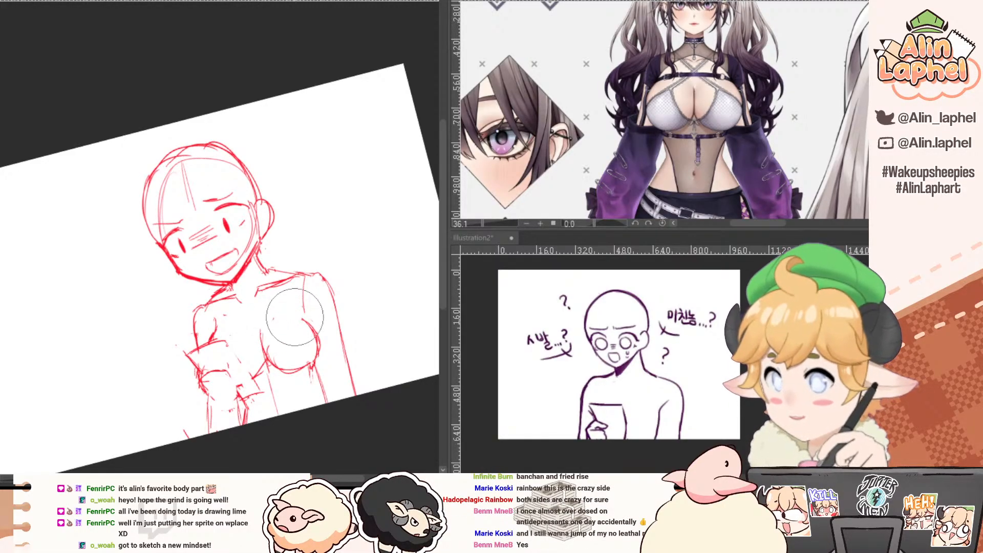
Redraw the upper contours of the chest, closing the rounded shape and adding a curve above the card.
{"action": "key", "text": "p"}
{"action": "left_click_drag", "start_coordinate": [268, 351], "coordinate": [297, 325]}
{"action": "left_click_drag", "start_coordinate": [275, 341], "coordinate": [294, 326]}
{"action": "mouse_move", "coordinate": [226, 342]}
{"action": "left_mouse_down"}
{"action": "mouse_move", "coordinate": [309, 360]}
{"action": "mouse_move", "coordinate": [312, 337]}
{"action": "left_mouse_up"}
{"action": "key", "text": "e"}
{"action": "key", "text": "p"}
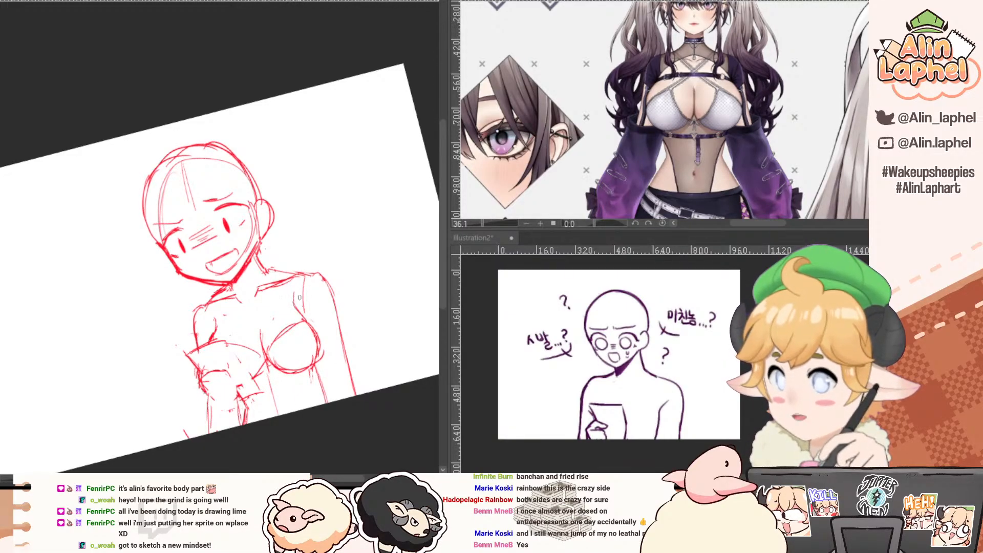
Clean up the inner shoulder line and rework the lines of the free arm and the torso's side.
{"action": "key", "text": "e"}
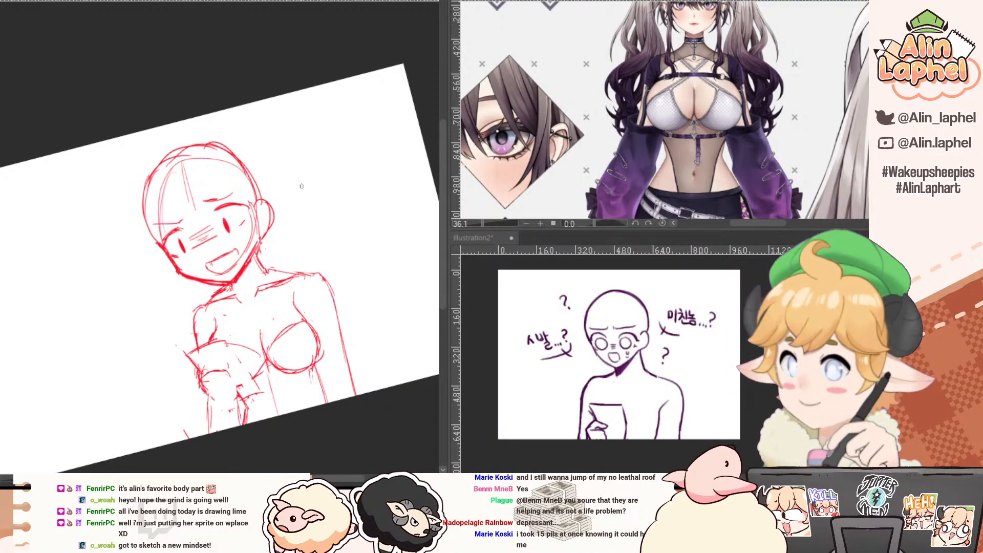
{"action": "mouse_move", "coordinate": [307, 277]}
{"action": "left_mouse_down"}
{"action": "mouse_move", "coordinate": [315, 267]}
{"action": "mouse_move", "coordinate": [318, 287]}
{"action": "mouse_move", "coordinate": [297, 271]}
{"action": "mouse_move", "coordinate": [355, 395]}
{"action": "mouse_move", "coordinate": [320, 382]}
{"action": "left_mouse_up"}
{"action": "left_click_drag", "start_coordinate": [312, 370], "coordinate": [327, 402]}
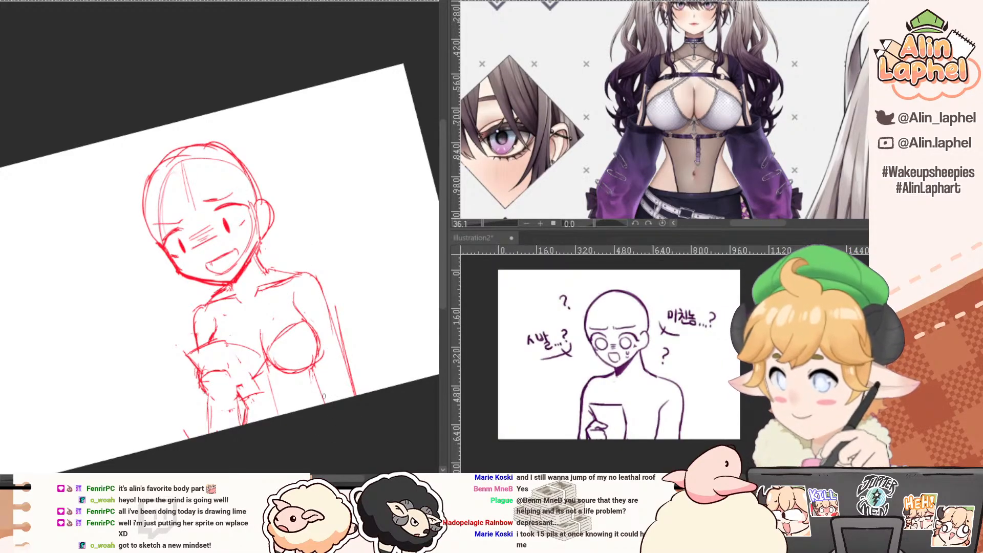
Lasso the head again, rotate it slightly back upright over the neck, apply the transform and clear the selection.
{"action": "mouse_move", "coordinate": [131, 158]}
{"action": "left_mouse_down"}
{"action": "mouse_move", "coordinate": [220, 290]}
{"action": "mouse_move", "coordinate": [304, 197]}
{"action": "mouse_move", "coordinate": [236, 108]}
{"action": "mouse_move", "coordinate": [195, 118]}
{"action": "mouse_move", "coordinate": [198, 130]}
{"action": "left_mouse_up"}
{"action": "left_click", "coordinate": [269, 332]}
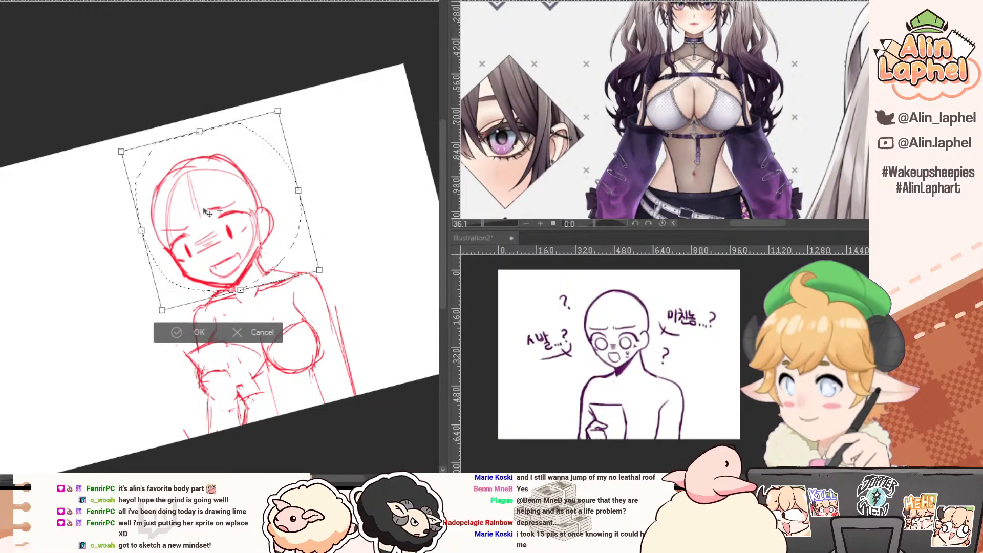
{"action": "key", "text": "Return"}
{"action": "key", "text": "ctrl+d"}
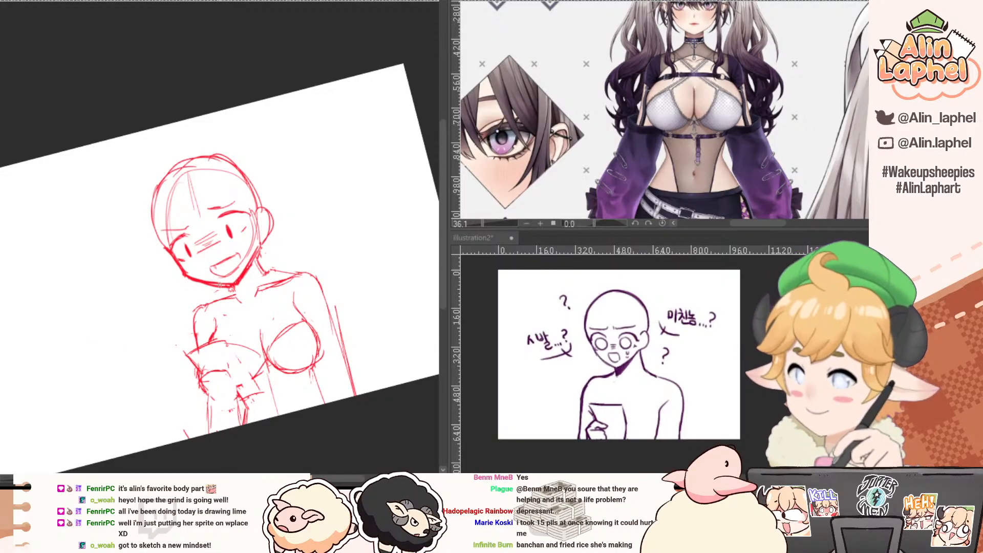
Clean up around the neck and shoulder and redraw the neck base below the chin.
{"action": "mouse_move", "coordinate": [199, 306]}
{"action": "left_mouse_down"}
{"action": "mouse_move", "coordinate": [136, 200]}
{"action": "mouse_move", "coordinate": [141, 269]}
{"action": "left_mouse_up"}
{"action": "left_click_drag", "start_coordinate": [195, 293], "coordinate": [203, 324]}
{"action": "mouse_move", "coordinate": [113, 232]}
{"action": "left_mouse_down"}
{"action": "mouse_move", "coordinate": [145, 321]}
{"action": "mouse_move", "coordinate": [185, 349]}
{"action": "left_mouse_up"}
{"action": "left_click_drag", "start_coordinate": [228, 295], "coordinate": [215, 297]}
{"action": "key", "text": "p"}
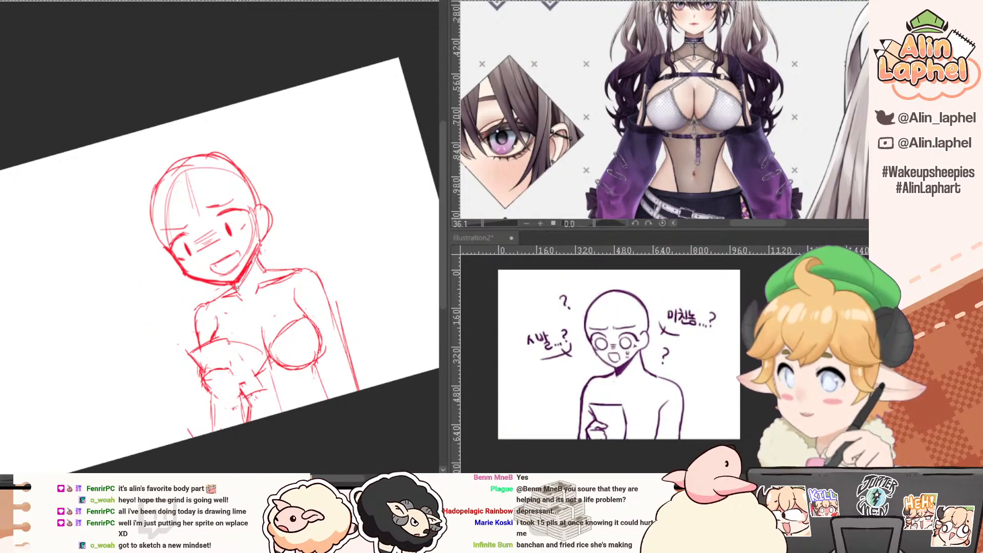
{"action": "left_click_drag", "start_coordinate": [136, 304], "coordinate": [177, 336]}
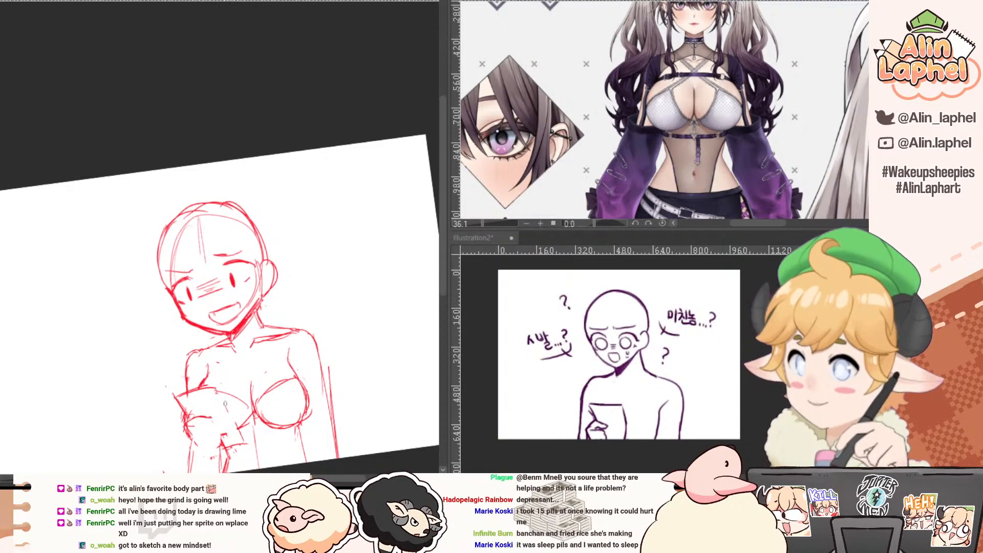
Redraw the card as a clean tilted rectangle with a rounded hand gripping its lower part.
{"action": "mouse_move", "coordinate": [217, 388]}
{"action": "left_mouse_down"}
{"action": "mouse_move", "coordinate": [241, 440]}
{"action": "mouse_move", "coordinate": [201, 418]}
{"action": "mouse_move", "coordinate": [193, 441]}
{"action": "mouse_move", "coordinate": [184, 432]}
{"action": "mouse_move", "coordinate": [196, 454]}
{"action": "left_mouse_up"}
{"action": "key", "text": "ctrl+z"}
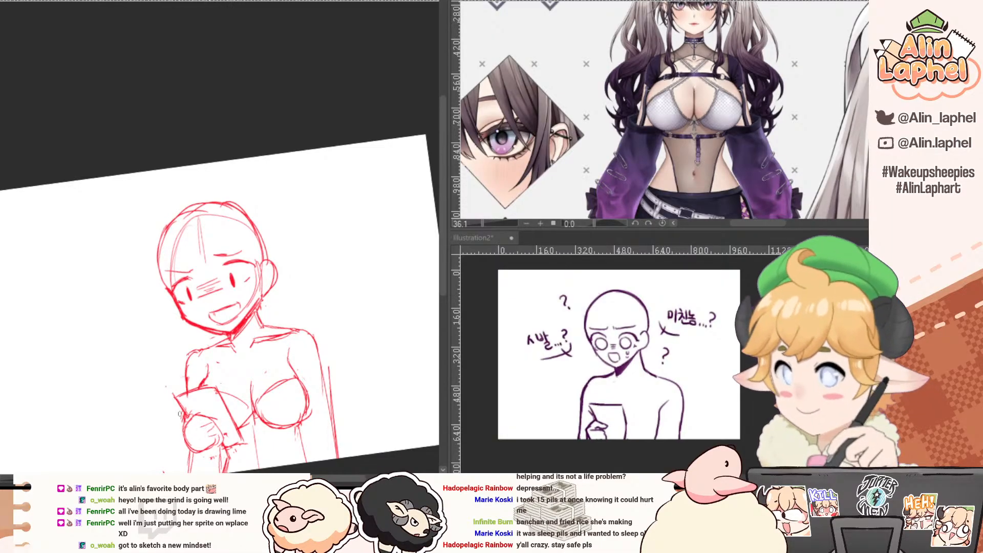
{"action": "key", "text": "e"}
{"action": "key", "text": "p"}
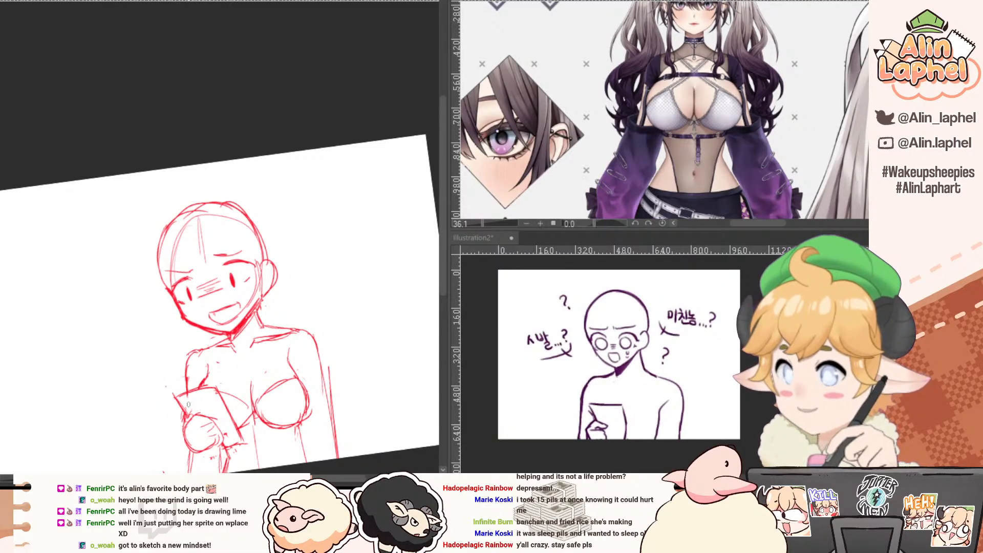
{"action": "key", "text": "e"}
{"action": "mouse_move", "coordinate": [185, 412]}
{"action": "left_mouse_down"}
{"action": "mouse_move", "coordinate": [183, 425]}
{"action": "mouse_move", "coordinate": [188, 415]}
{"action": "left_mouse_up"}
{"action": "key", "text": "p"}
{"action": "left_click_drag", "start_coordinate": [217, 387], "coordinate": [245, 446]}
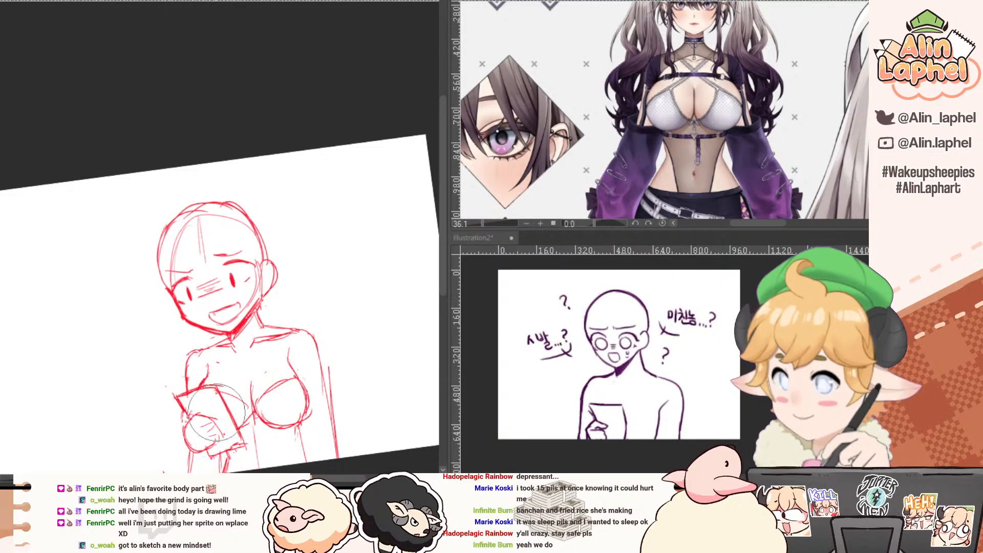
Erase the stray lines around the gripping hand and redraw the upper arm's edge behind the card.
{"action": "key", "text": "e"}
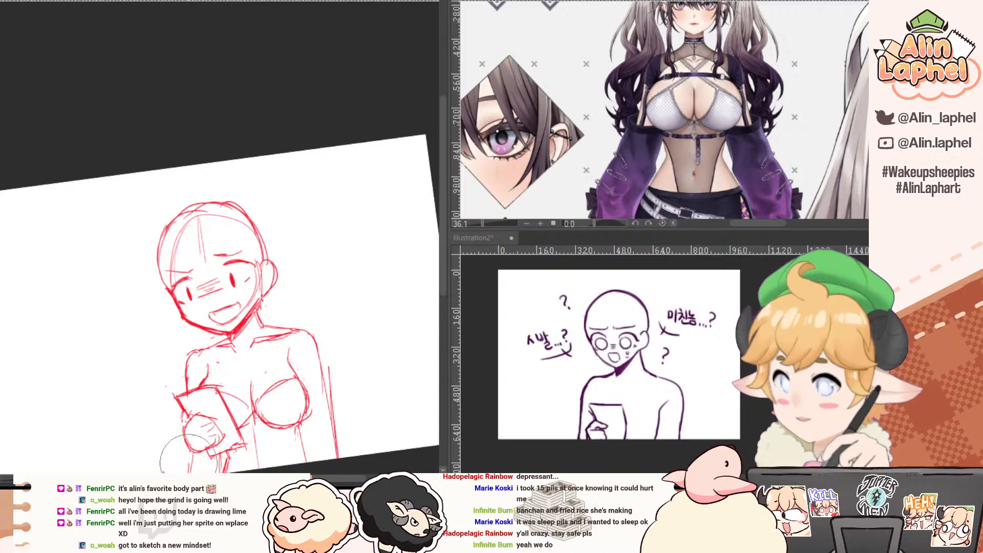
{"action": "mouse_move", "coordinate": [188, 462]}
{"action": "left_mouse_down"}
{"action": "mouse_move", "coordinate": [164, 379]}
{"action": "mouse_move", "coordinate": [162, 423]}
{"action": "left_mouse_up"}
{"action": "key", "text": "p"}
{"action": "left_click_drag", "start_coordinate": [185, 378], "coordinate": [187, 416]}
{"action": "key", "text": "e"}
{"action": "key", "text": "p"}
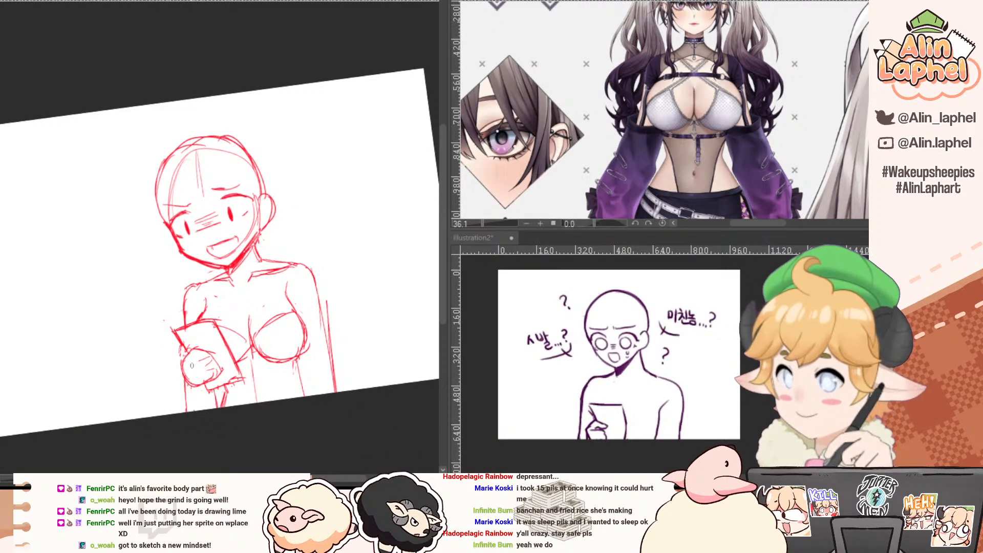
Erase the outer forearm line below the hand and redraw it running down to the canvas edge.
{"action": "key", "text": "e"}
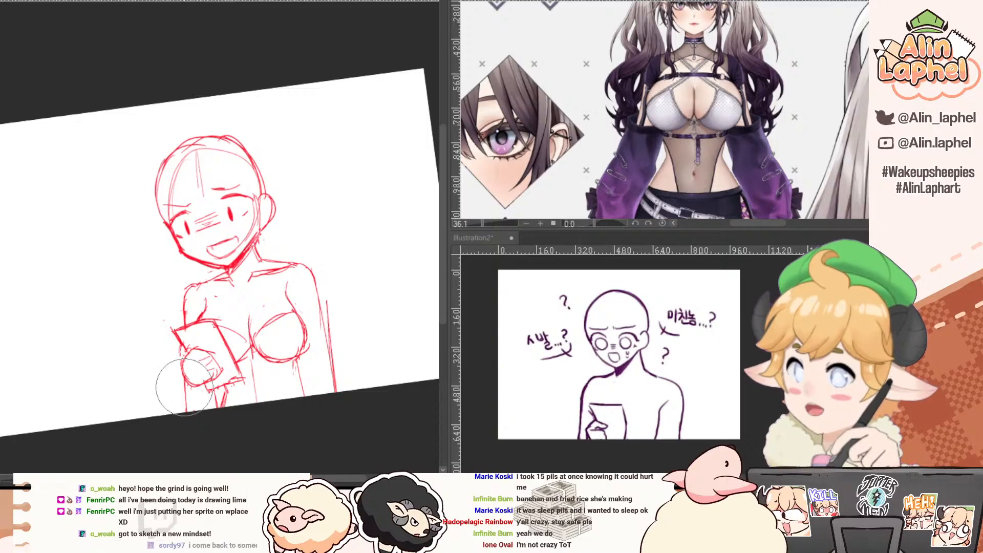
{"action": "key", "text": "p"}
{"action": "left_click_drag", "start_coordinate": [183, 417], "coordinate": [191, 409]}
{"action": "left_click_drag", "start_coordinate": [191, 384], "coordinate": [192, 411]}
{"action": "key", "text": "e"}
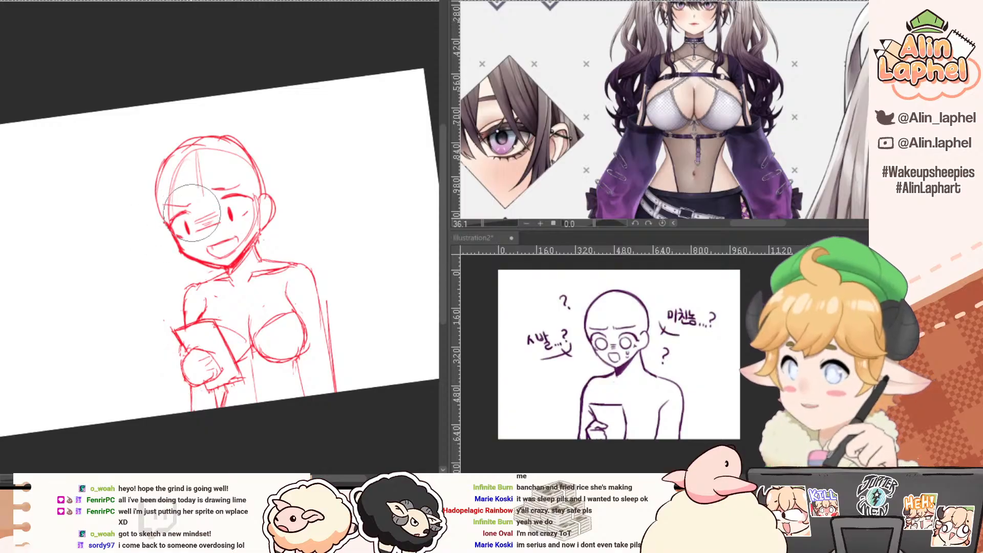
Erase the construction guidelines inside the head and enlarge the character reference to show the face.
{"action": "left_click_drag", "start_coordinate": [154, 220], "coordinate": [166, 265]}
{"action": "scroll", "coordinate": [623, 53], "scroll_direction": "up", "scroll_amount": 4}
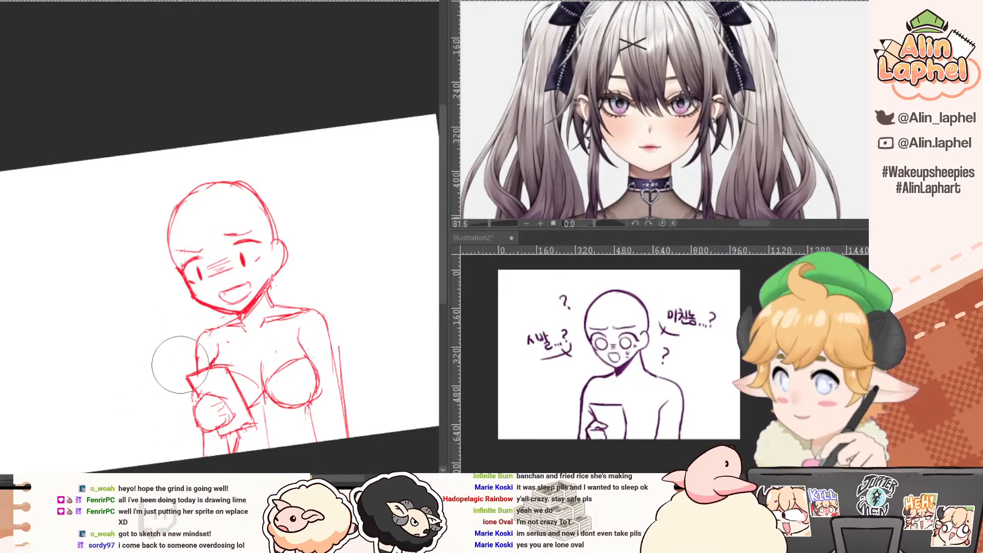
Redraw the worried eyebrows with heavier strokes and undo the stray line on the forehead.
{"action": "left_click_drag", "start_coordinate": [131, 300], "coordinate": [107, 246]}
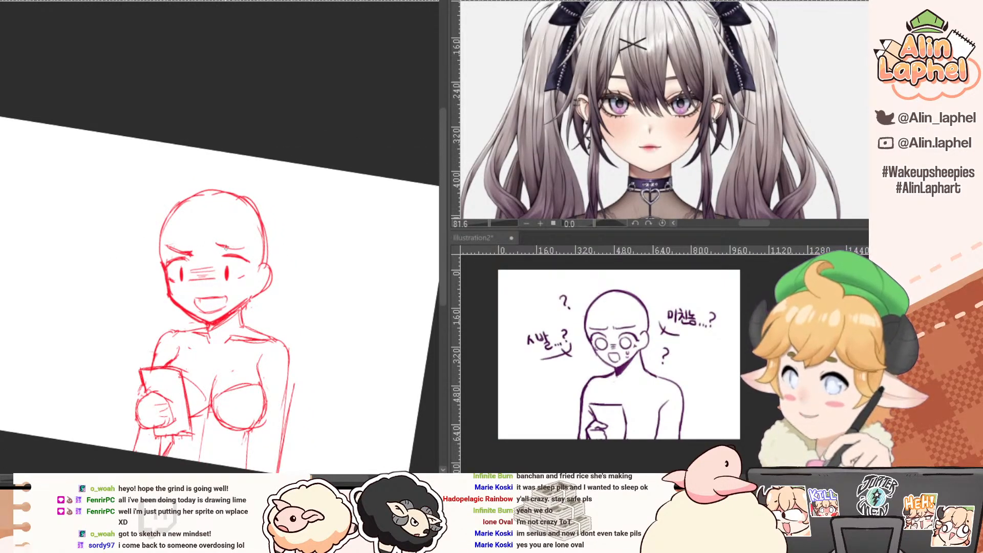
{"action": "mouse_move", "coordinate": [221, 245]}
{"action": "left_mouse_down"}
{"action": "mouse_move", "coordinate": [245, 249]}
{"action": "mouse_move", "coordinate": [246, 232]}
{"action": "left_mouse_up"}
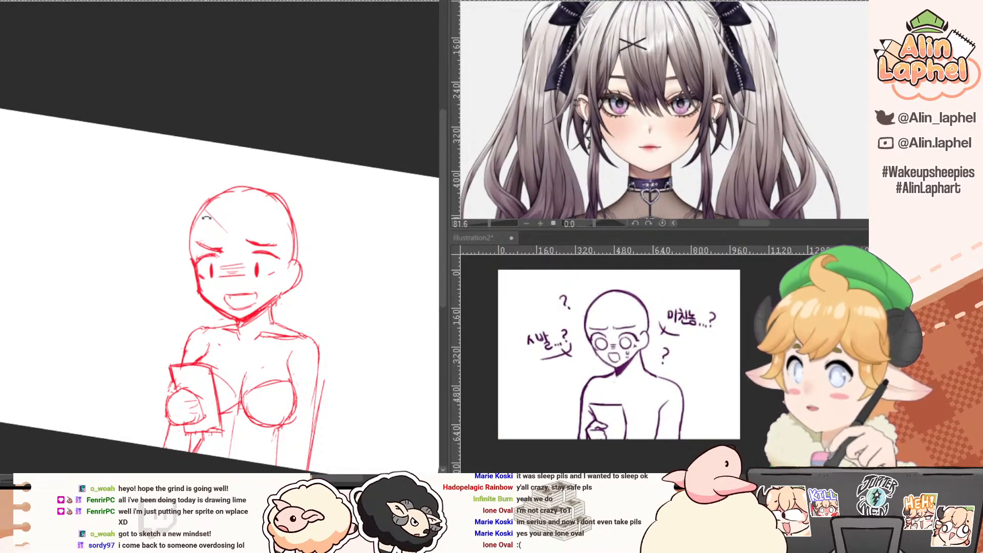
{"action": "key", "text": "ctrl+z"}
{"action": "left_click_drag", "start_coordinate": [118, 193], "coordinate": [113, 207]}
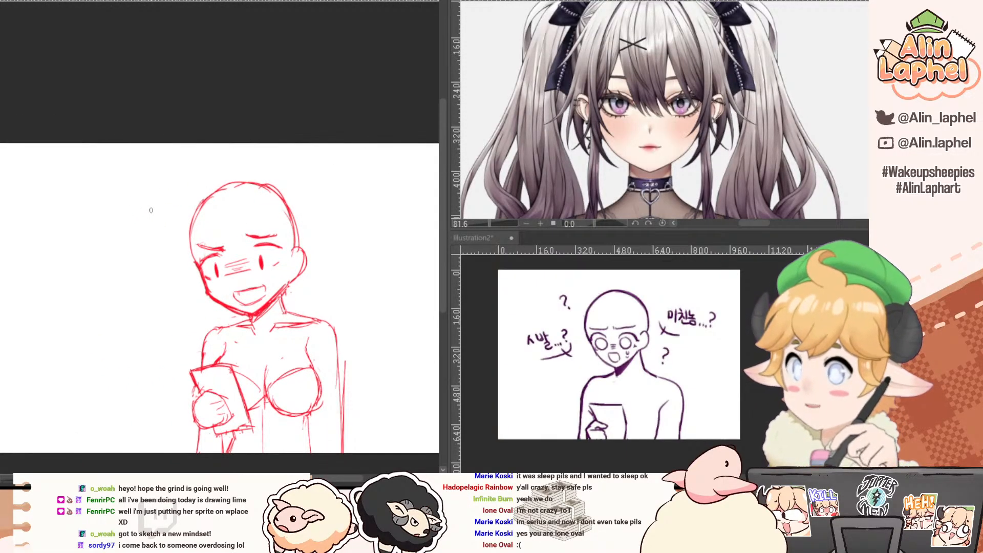
{"action": "left_click_drag", "start_coordinate": [167, 262], "coordinate": [160, 234]}
{"action": "left_click", "coordinate": [222, 174]}
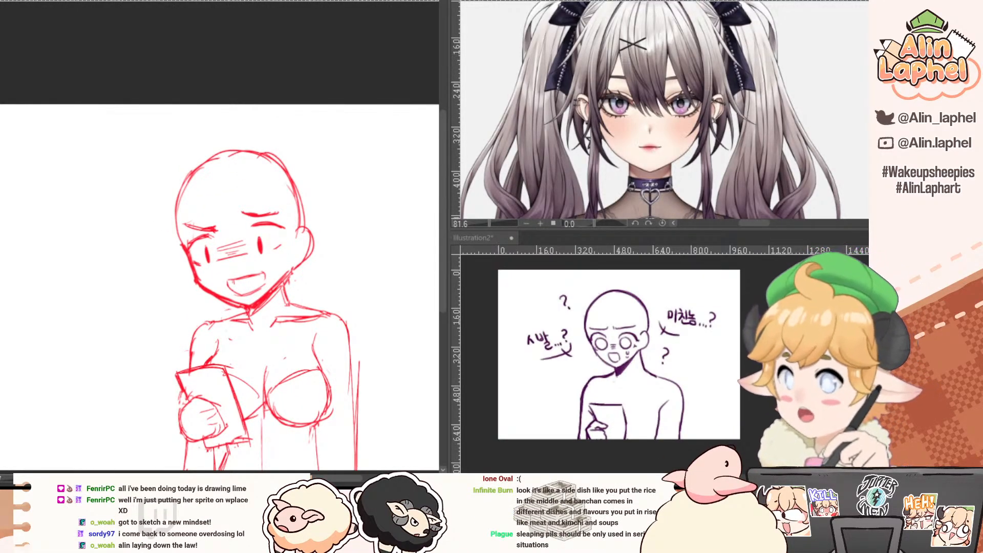
Erase the thin upper lid of the eye nearer the ear and redraw it as a heavier curved lash line.
{"action": "key", "text": "]"}
{"action": "key", "text": "]"}
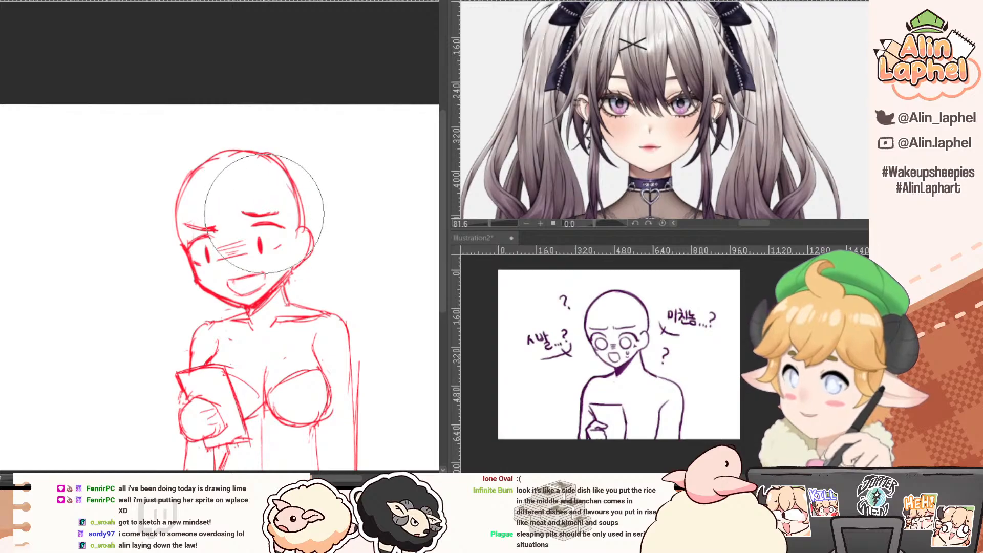
{"action": "left_click_drag", "start_coordinate": [264, 214], "coordinate": [267, 232]}
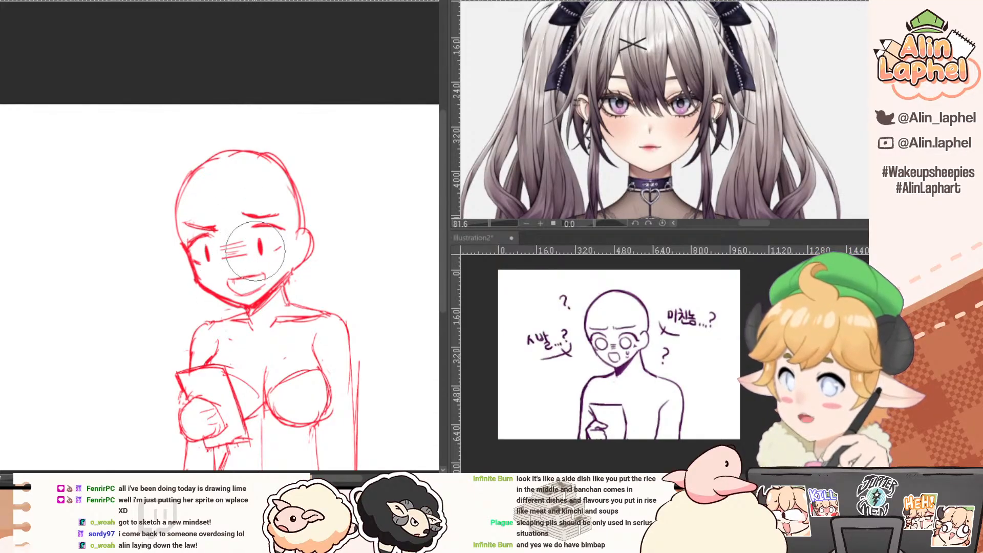
{"action": "left_click_drag", "start_coordinate": [252, 230], "coordinate": [284, 232]}
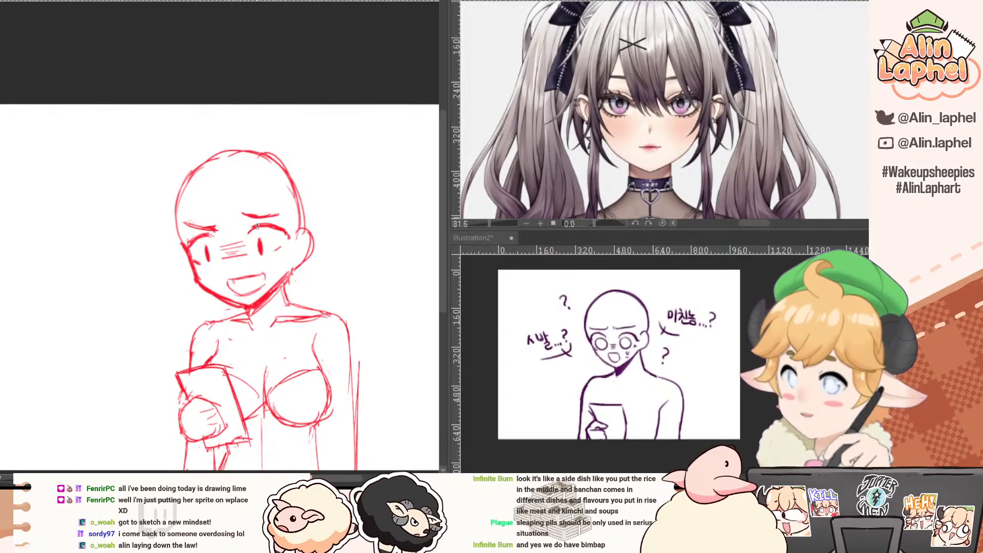
{"action": "left_click_drag", "start_coordinate": [259, 226], "coordinate": [289, 239]}
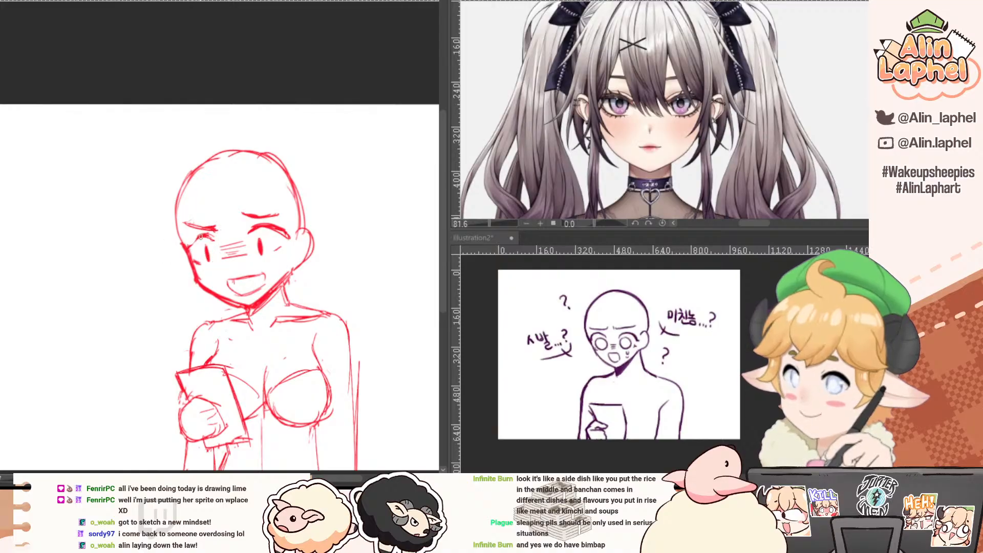
Erase the edge of the shoulder above the card and redraw it curving down into the upper arm.
{"action": "left_click_drag", "start_coordinate": [169, 261], "coordinate": [195, 201]}
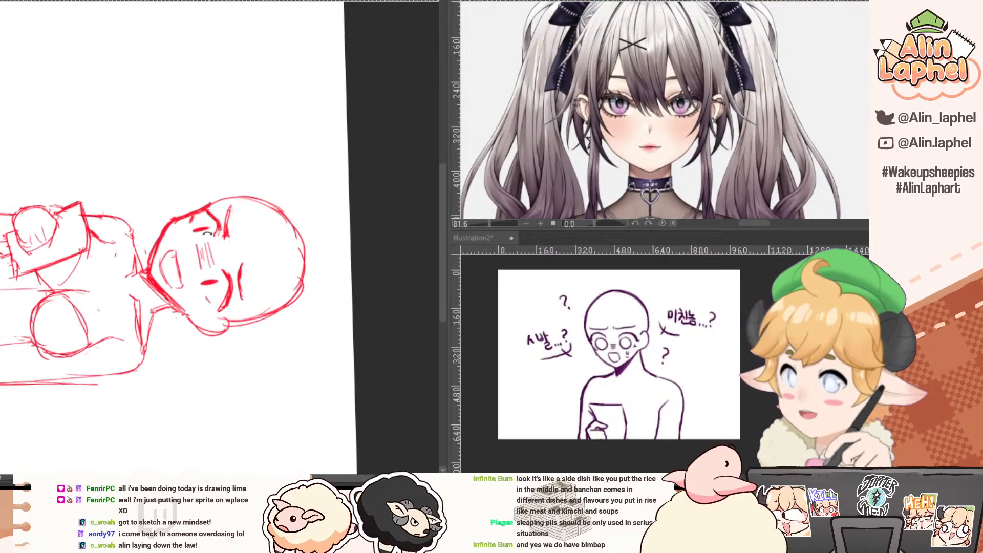
{"action": "mouse_move", "coordinate": [69, 159]}
{"action": "left_mouse_down"}
{"action": "mouse_move", "coordinate": [61, 207]}
{"action": "mouse_move", "coordinate": [136, 345]}
{"action": "left_mouse_up"}
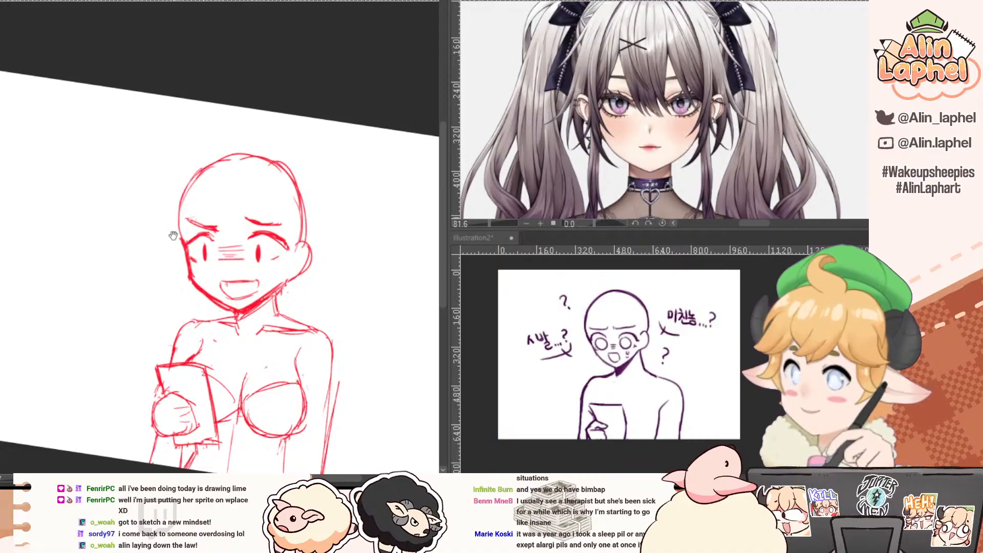
{"action": "left_click_drag", "start_coordinate": [173, 236], "coordinate": [179, 175]}
{"action": "left_click_drag", "start_coordinate": [154, 211], "coordinate": [129, 241]}
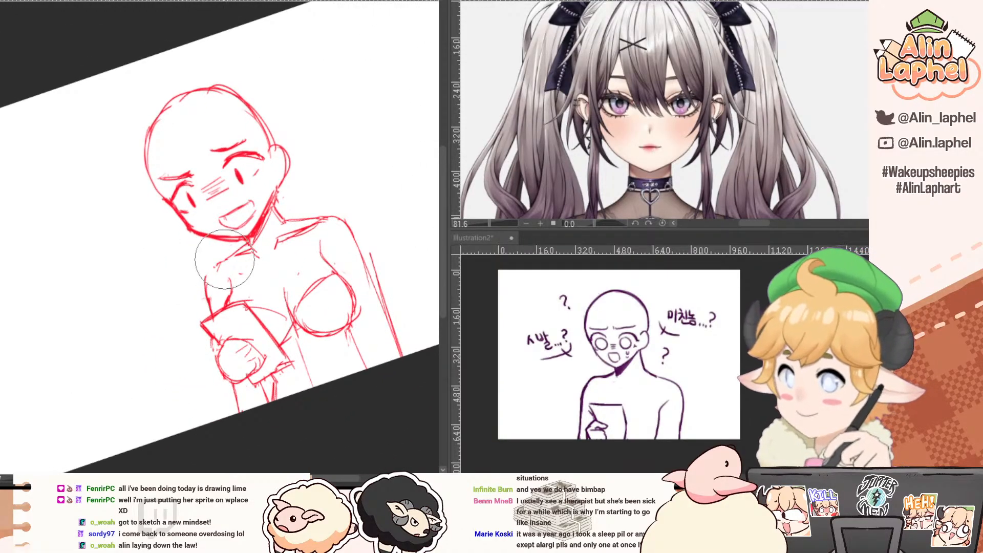
{"action": "mouse_move", "coordinate": [211, 272]}
{"action": "left_mouse_down"}
{"action": "mouse_move", "coordinate": [202, 289]}
{"action": "mouse_move", "coordinate": [209, 298]}
{"action": "mouse_move", "coordinate": [211, 279]}
{"action": "mouse_move", "coordinate": [217, 309]}
{"action": "left_mouse_up"}
{"action": "key", "text": "j"}
{"action": "key", "text": "p"}
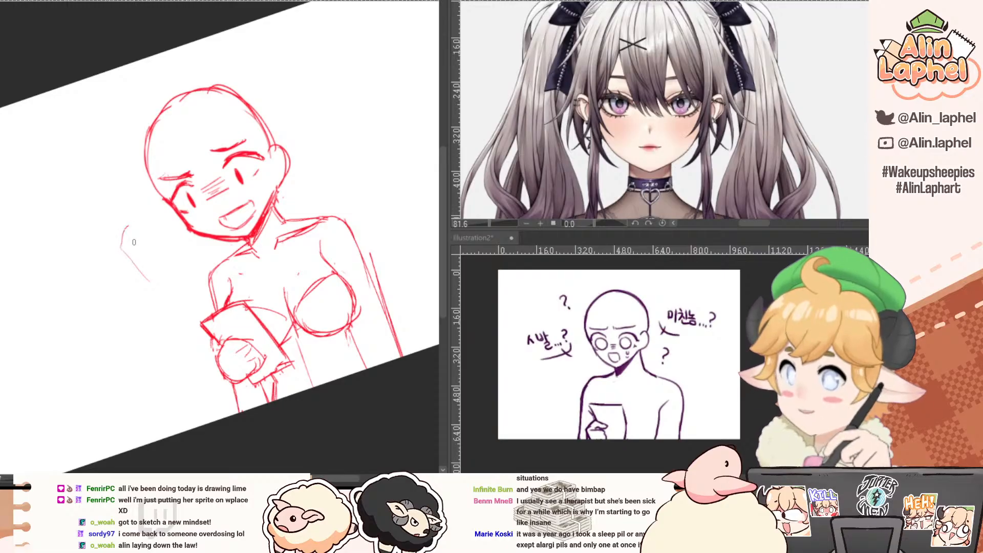
{"action": "mouse_move", "coordinate": [134, 242]}
{"action": "left_mouse_down"}
{"action": "mouse_move", "coordinate": [109, 171]}
{"action": "mouse_move", "coordinate": [111, 221]}
{"action": "left_mouse_up"}
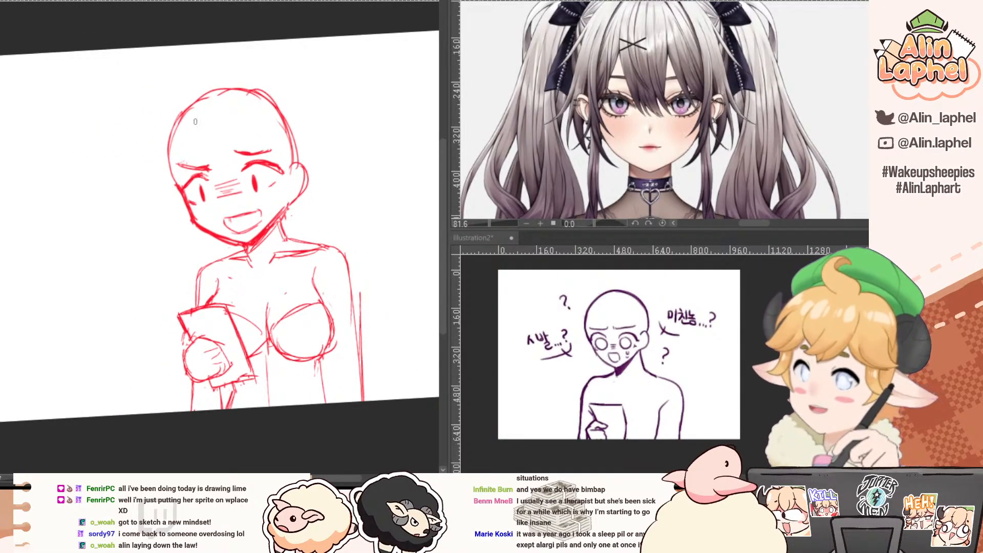
Undo the stray line beside the head and sketch pointed bangs falling from the crown between the eyes.
{"action": "key", "text": "ctrl+z"}
{"action": "mouse_move", "coordinate": [197, 106]}
{"action": "left_mouse_down"}
{"action": "mouse_move", "coordinate": [192, 148]}
{"action": "mouse_move", "coordinate": [239, 187]}
{"action": "left_mouse_up"}
{"action": "mouse_move", "coordinate": [191, 143]}
{"action": "left_mouse_down"}
{"action": "mouse_move", "coordinate": [201, 165]}
{"action": "mouse_move", "coordinate": [228, 169]}
{"action": "mouse_move", "coordinate": [235, 187]}
{"action": "left_mouse_up"}
{"action": "left_click_drag", "start_coordinate": [216, 155], "coordinate": [245, 183]}
{"action": "key", "text": "ctrl+z"}
{"action": "left_click_drag", "start_coordinate": [236, 99], "coordinate": [245, 181]}
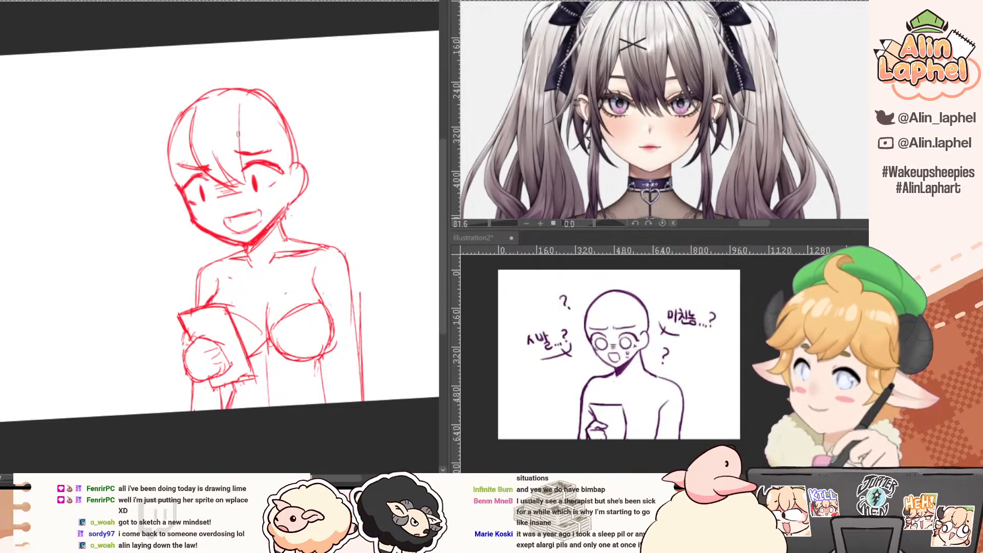
{"action": "left_click_drag", "start_coordinate": [192, 145], "coordinate": [181, 187]}
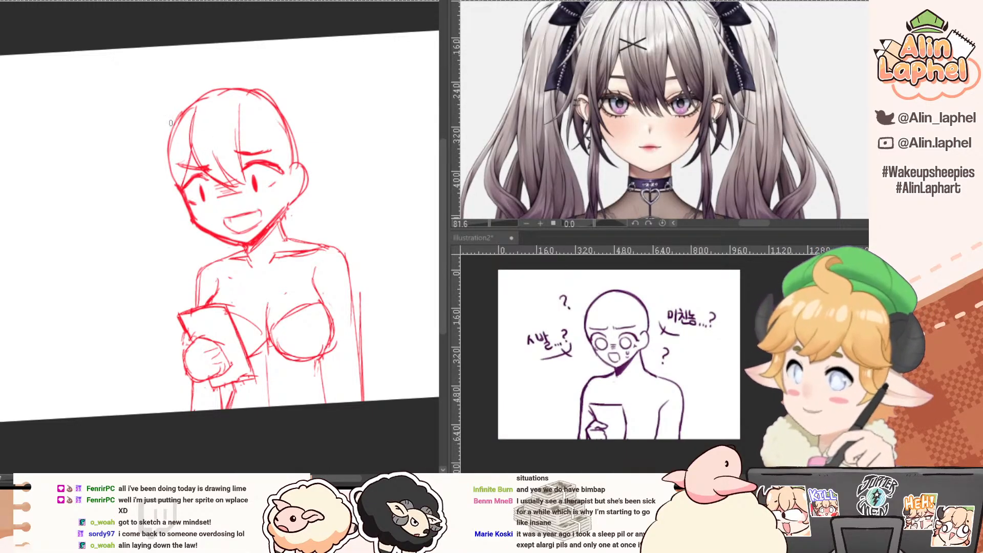
Sketch the outer hair locks on the card side of the head, flicking outward and curling in below the cheek.
{"action": "mouse_move", "coordinate": [173, 113]}
{"action": "left_mouse_down"}
{"action": "mouse_move", "coordinate": [168, 174]}
{"action": "mouse_move", "coordinate": [179, 183]}
{"action": "mouse_move", "coordinate": [139, 195]}
{"action": "left_mouse_up"}
{"action": "key", "text": "ctrl+z"}
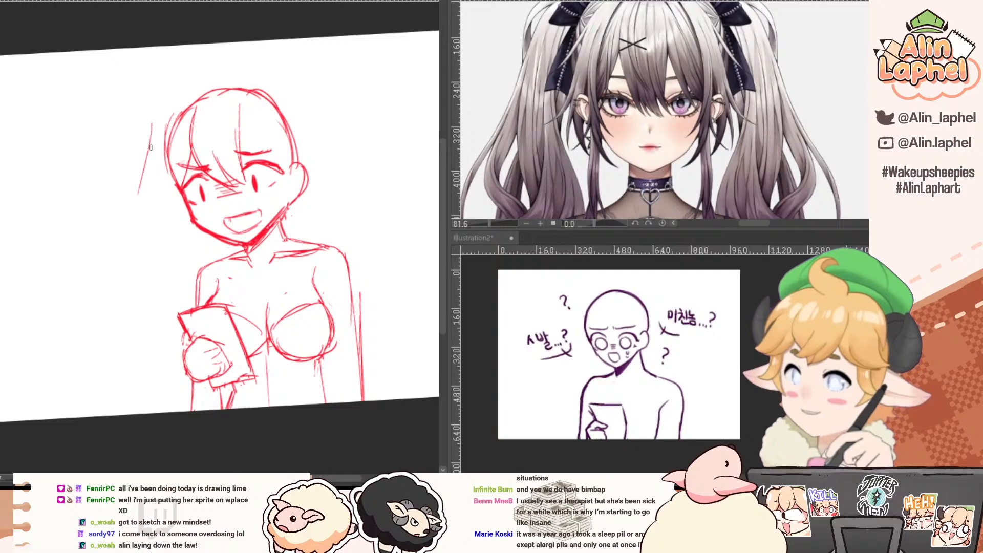
{"action": "left_click_drag", "start_coordinate": [152, 146], "coordinate": [137, 202]}
{"action": "mouse_move", "coordinate": [137, 201]}
{"action": "left_mouse_down"}
{"action": "mouse_move", "coordinate": [161, 193]}
{"action": "mouse_move", "coordinate": [172, 232]}
{"action": "left_mouse_up"}
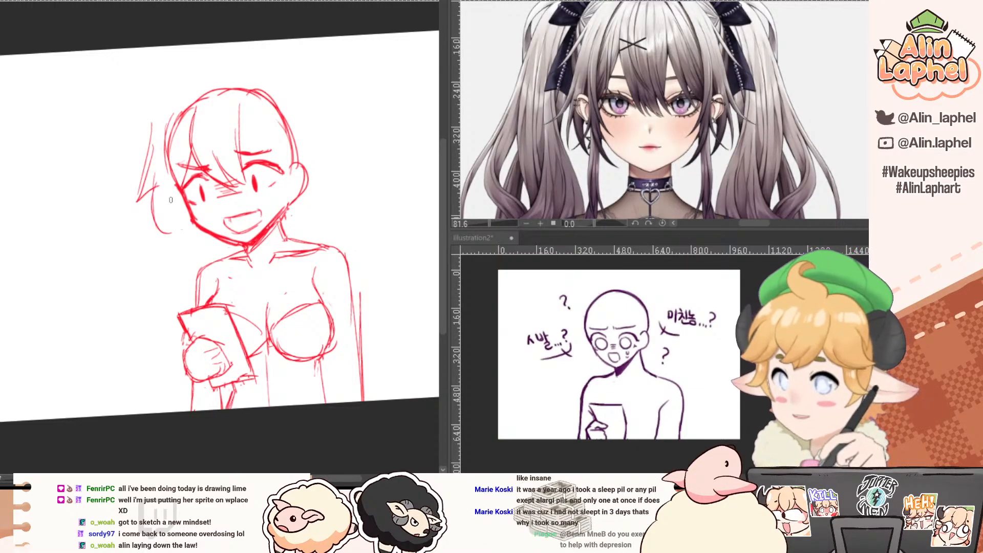
{"action": "left_click_drag", "start_coordinate": [172, 188], "coordinate": [167, 232]}
{"action": "left_click_drag", "start_coordinate": [166, 201], "coordinate": [217, 252]}
{"action": "key", "text": "ctrl+z"}
{"action": "left_click_drag", "start_coordinate": [190, 218], "coordinate": [213, 248]}
Show the reference's full side locks and sketch a long thin strand from below the cheek down to the card.
{"action": "left_click_drag", "start_coordinate": [528, 207], "coordinate": [512, 136]}
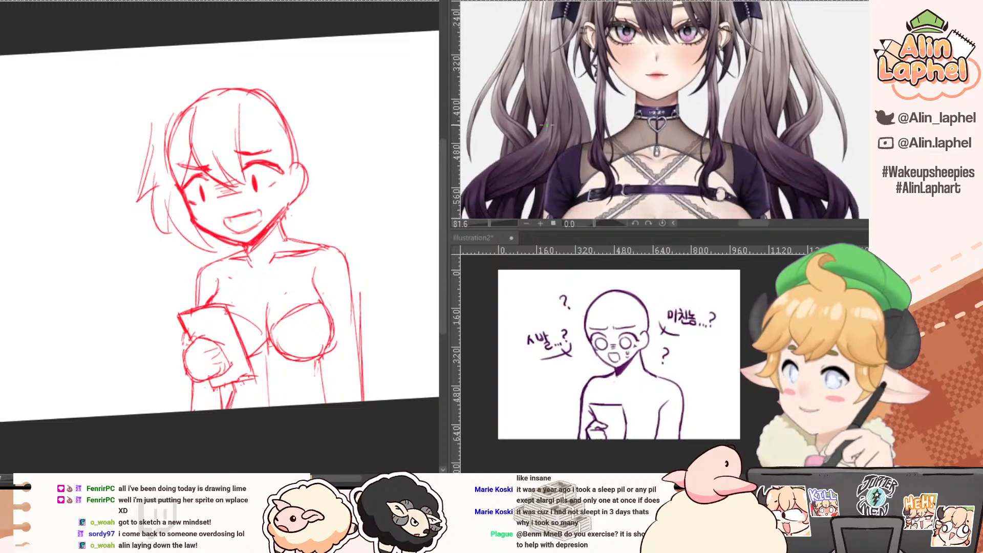
{"action": "left_click_drag", "start_coordinate": [574, 133], "coordinate": [522, 134]}
{"action": "left_click_drag", "start_coordinate": [176, 221], "coordinate": [169, 301]}
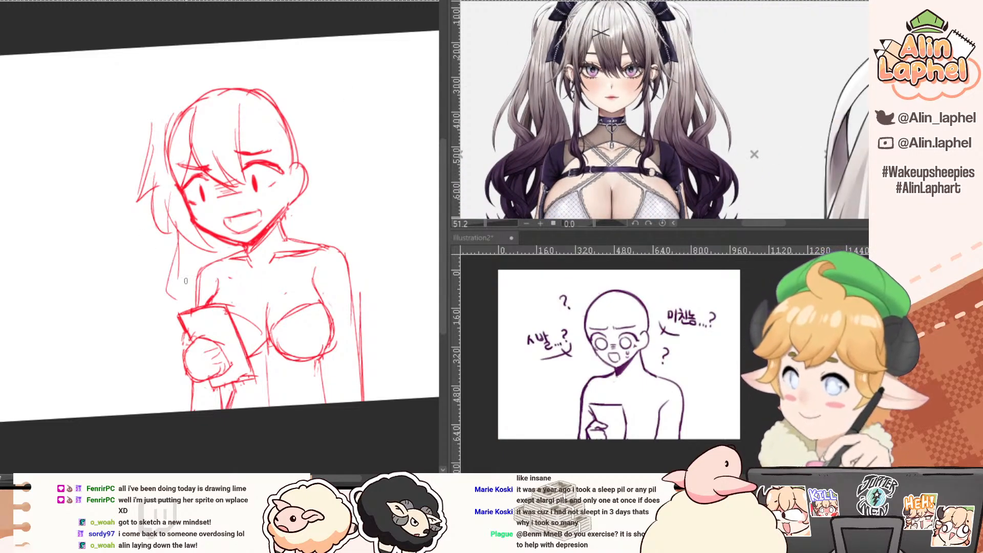
{"action": "key", "text": "ctrl+z"}
{"action": "left_click_drag", "start_coordinate": [180, 248], "coordinate": [175, 308]}
{"action": "key", "text": "ctrl+z"}
{"action": "mouse_move", "coordinate": [187, 231]}
{"action": "left_mouse_down"}
{"action": "mouse_move", "coordinate": [186, 256]}
{"action": "mouse_move", "coordinate": [194, 251]}
{"action": "mouse_move", "coordinate": [179, 293]}
{"action": "left_mouse_up"}
{"action": "key", "text": "ctrl+z"}
{"action": "key", "text": "ctrl+z"}
{"action": "mouse_move", "coordinate": [189, 239]}
{"action": "left_mouse_down"}
{"action": "mouse_move", "coordinate": [181, 283]}
{"action": "mouse_move", "coordinate": [188, 309]}
{"action": "mouse_move", "coordinate": [196, 257]}
{"action": "left_mouse_up"}
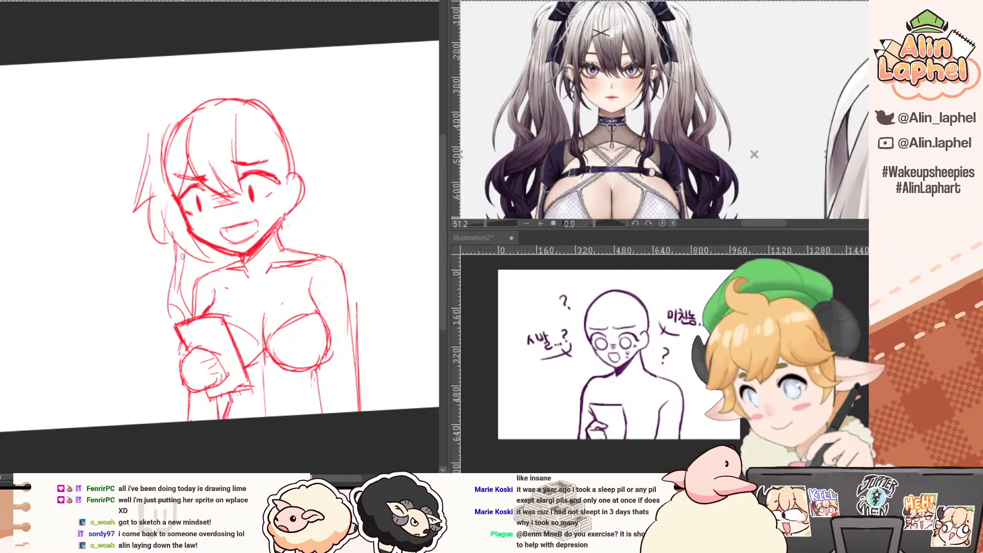
Redraw the bangs on the ear side of the forehead and run a side lock down past the jaw.
{"action": "mouse_move", "coordinate": [258, 136]}
{"action": "left_mouse_down"}
{"action": "mouse_move", "coordinate": [276, 144]}
{"action": "mouse_move", "coordinate": [282, 186]}
{"action": "left_mouse_up"}
{"action": "key", "text": "ctrl+z"}
{"action": "key", "text": "ctrl+z"}
{"action": "left_click_drag", "start_coordinate": [267, 112], "coordinate": [287, 195]}
{"action": "left_click_drag", "start_coordinate": [271, 122], "coordinate": [285, 225]}
{"action": "left_click_drag", "start_coordinate": [288, 172], "coordinate": [278, 238]}
{"action": "mouse_move", "coordinate": [287, 190]}
{"action": "left_mouse_down"}
{"action": "mouse_move", "coordinate": [264, 266]}
{"action": "mouse_move", "coordinate": [275, 268]}
{"action": "left_mouse_up"}
Erase the ear and sketch the outer hair contour with a flicked tip in its place.
{"action": "key", "text": "e"}
{"action": "mouse_move", "coordinate": [306, 220]}
{"action": "left_mouse_down"}
{"action": "mouse_move", "coordinate": [278, 266]}
{"action": "mouse_move", "coordinate": [301, 200]}
{"action": "mouse_move", "coordinate": [285, 117]}
{"action": "mouse_move", "coordinate": [320, 199]}
{"action": "left_mouse_up"}
{"action": "key", "text": "p"}
{"action": "key", "text": "e"}
{"action": "key", "text": "p"}
{"action": "left_click_drag", "start_coordinate": [300, 152], "coordinate": [322, 206]}
{"action": "left_click_drag", "start_coordinate": [308, 197], "coordinate": [314, 205]}
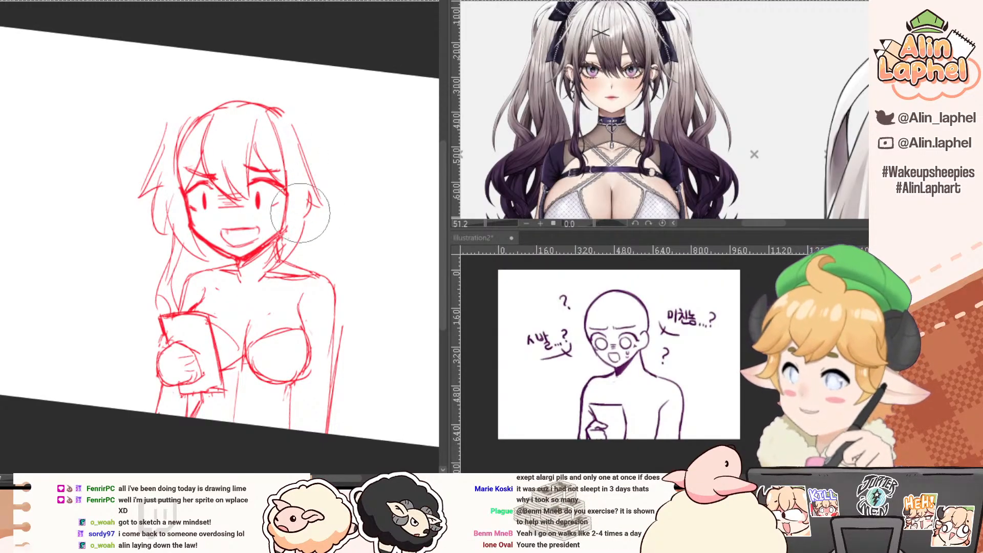
Bring the top of the reference hairstyle into view and erase part of the sketch's skull outline at the crown.
{"action": "mouse_move", "coordinate": [217, 125]}
{"action": "left_mouse_down"}
{"action": "mouse_move", "coordinate": [250, 182]}
{"action": "mouse_move", "coordinate": [206, 175]}
{"action": "mouse_move", "coordinate": [183, 205]}
{"action": "mouse_move", "coordinate": [174, 129]}
{"action": "left_mouse_up"}
{"action": "mouse_move", "coordinate": [113, 96]}
{"action": "left_mouse_down"}
{"action": "mouse_move", "coordinate": [97, 107]}
{"action": "mouse_move", "coordinate": [136, 189]}
{"action": "mouse_move", "coordinate": [193, 103]}
{"action": "mouse_move", "coordinate": [113, 165]}
{"action": "left_mouse_up"}
{"action": "left_click_drag", "start_coordinate": [133, 141], "coordinate": [164, 226]}
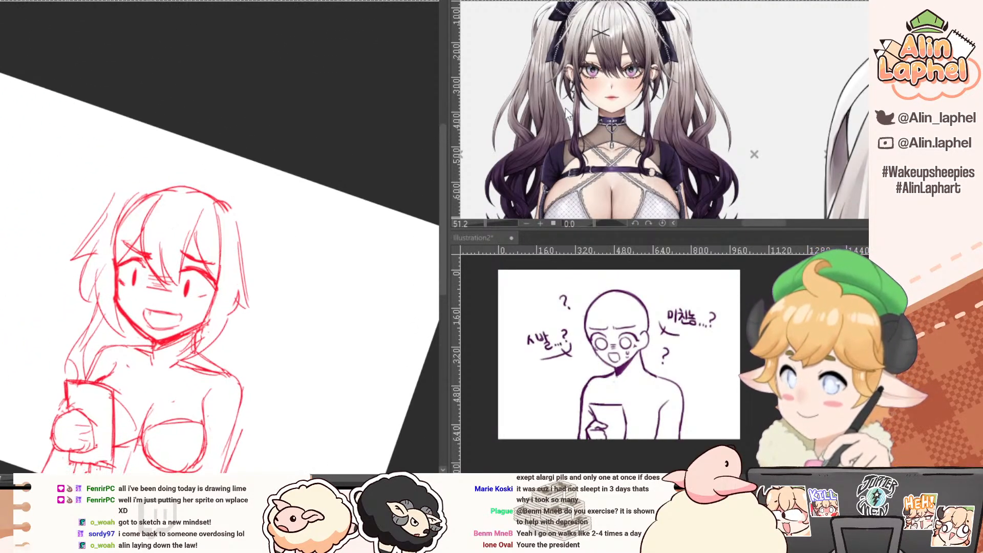
{"action": "left_click_drag", "start_coordinate": [497, 128], "coordinate": [498, 164]}
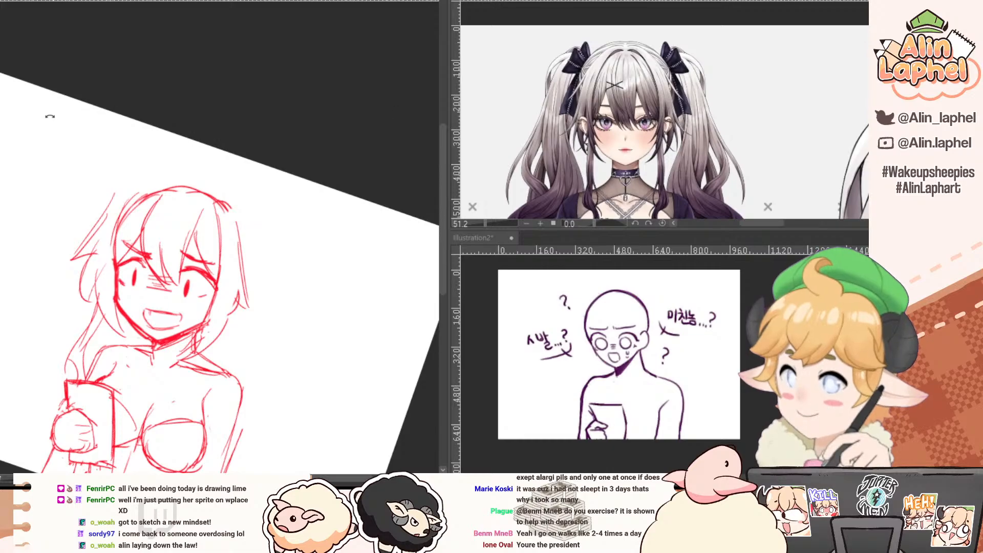
{"action": "left_click_drag", "start_coordinate": [49, 116], "coordinate": [70, 161]}
{"action": "mouse_move", "coordinate": [133, 221]}
{"action": "left_mouse_down"}
{"action": "mouse_move", "coordinate": [129, 241]}
{"action": "mouse_move", "coordinate": [120, 235]}
{"action": "mouse_move", "coordinate": [138, 209]}
{"action": "mouse_move", "coordinate": [180, 206]}
{"action": "mouse_move", "coordinate": [226, 180]}
{"action": "mouse_move", "coordinate": [262, 186]}
{"action": "mouse_move", "coordinate": [251, 229]}
{"action": "left_mouse_up"}
{"action": "key", "text": "p"}
{"action": "key", "text": "e"}
{"action": "key", "text": "p"}
{"action": "mouse_move", "coordinate": [261, 207]}
{"action": "left_mouse_down"}
{"action": "mouse_move", "coordinate": [244, 232]}
{"action": "mouse_move", "coordinate": [255, 239]}
{"action": "mouse_move", "coordinate": [232, 248]}
{"action": "left_mouse_up"}
{"action": "key", "text": "e"}
{"action": "key", "text": "p"}
{"action": "key", "text": "ctrl+z"}
Draw the hair's outer volume arching over the crown and joining the side locks.
{"action": "mouse_move", "coordinate": [282, 127]}
{"action": "left_mouse_down"}
{"action": "mouse_move", "coordinate": [309, 148]}
{"action": "mouse_move", "coordinate": [234, 111]}
{"action": "mouse_move", "coordinate": [270, 121]}
{"action": "left_mouse_up"}
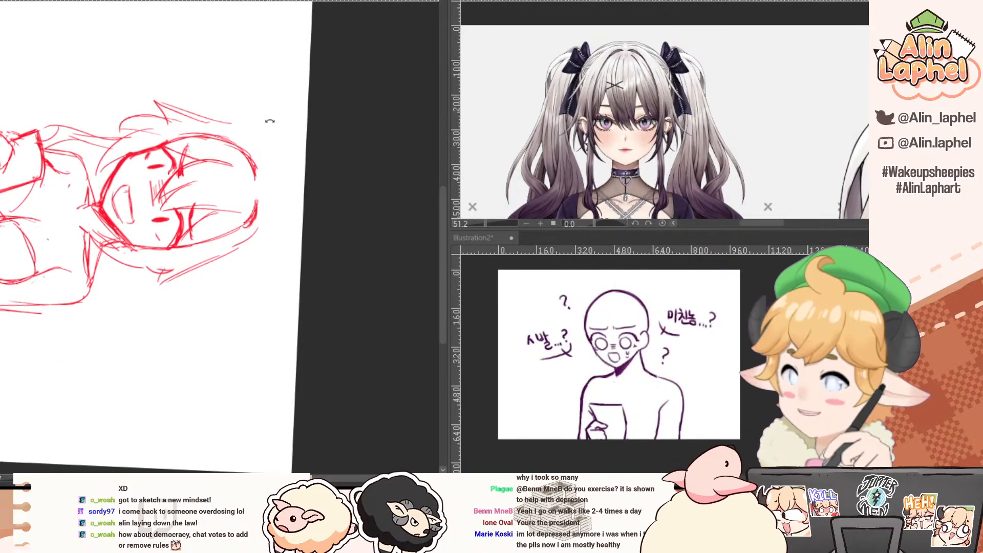
{"action": "mouse_move", "coordinate": [197, 116]}
{"action": "left_mouse_down"}
{"action": "mouse_move", "coordinate": [261, 157]}
{"action": "mouse_move", "coordinate": [268, 178]}
{"action": "left_mouse_up"}
{"action": "key", "text": "ctrl+z"}
{"action": "mouse_move", "coordinate": [222, 125]}
{"action": "left_mouse_down"}
{"action": "mouse_move", "coordinate": [260, 176]}
{"action": "mouse_move", "coordinate": [257, 161]}
{"action": "mouse_move", "coordinate": [267, 168]}
{"action": "mouse_move", "coordinate": [263, 247]}
{"action": "left_mouse_up"}
{"action": "key", "text": "e"}
{"action": "key", "text": "p"}
{"action": "mouse_move", "coordinate": [89, 150]}
{"action": "left_mouse_down"}
{"action": "mouse_move", "coordinate": [23, 307]}
{"action": "mouse_move", "coordinate": [92, 335]}
{"action": "mouse_move", "coordinate": [177, 333]}
{"action": "left_mouse_up"}
{"action": "left_click_drag", "start_coordinate": [135, 287], "coordinate": [139, 187]}
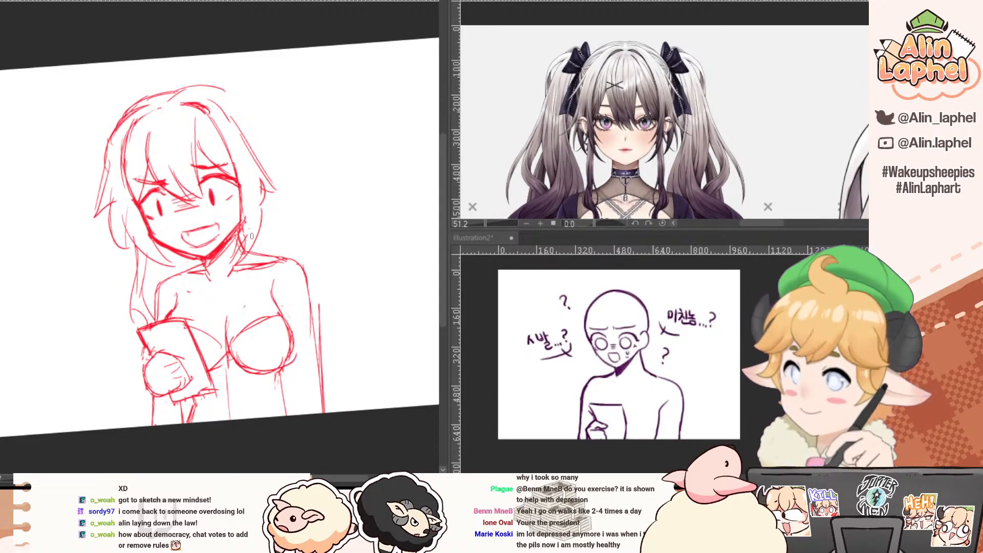
Sketch a long front strand falling from beside the jaw over the shoulder onto the chest and clean up its lines.
{"action": "left_click_drag", "start_coordinate": [250, 253], "coordinate": [259, 315]}
{"action": "left_click_drag", "start_coordinate": [250, 255], "coordinate": [266, 317]}
{"action": "key", "text": "ctrl+z"}
{"action": "mouse_move", "coordinate": [250, 260]}
{"action": "left_mouse_down"}
{"action": "mouse_move", "coordinate": [257, 296]}
{"action": "mouse_move", "coordinate": [266, 298]}
{"action": "mouse_move", "coordinate": [257, 258]}
{"action": "mouse_move", "coordinate": [255, 281]}
{"action": "mouse_move", "coordinate": [281, 322]}
{"action": "mouse_move", "coordinate": [275, 339]}
{"action": "mouse_move", "coordinate": [276, 309]}
{"action": "left_mouse_up"}
{"action": "key", "text": "e"}
{"action": "key", "text": "p"}
{"action": "key", "text": "e"}
{"action": "key", "text": "p"}
{"action": "left_click_drag", "start_coordinate": [169, 188], "coordinate": [180, 209]}
Sketch the ribbon bow on top of the head on the side away from the card.
{"action": "scroll", "coordinate": [149, 171], "scroll_direction": "down", "scroll_amount": 2}
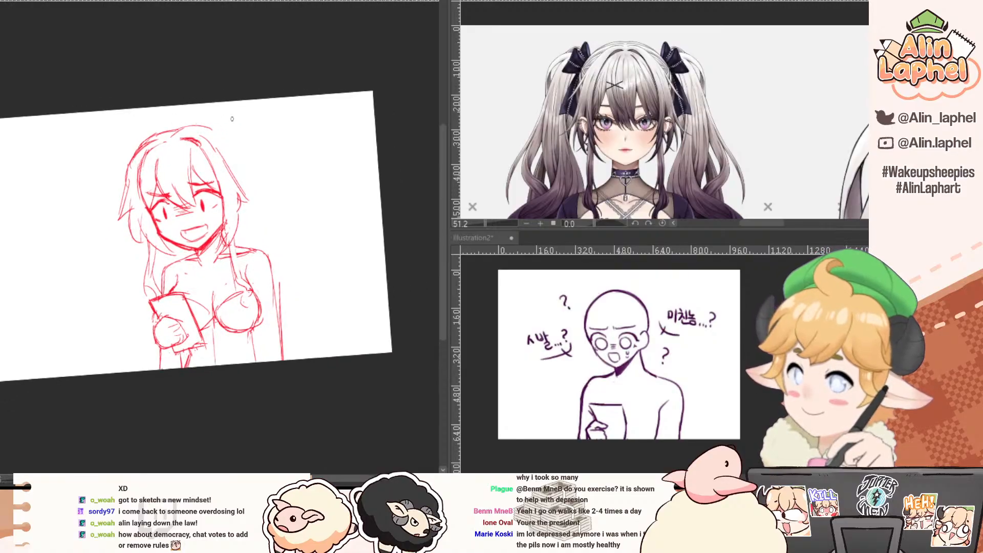
{"action": "left_click_drag", "start_coordinate": [203, 133], "coordinate": [230, 158]}
{"action": "key", "text": "ctrl+z"}
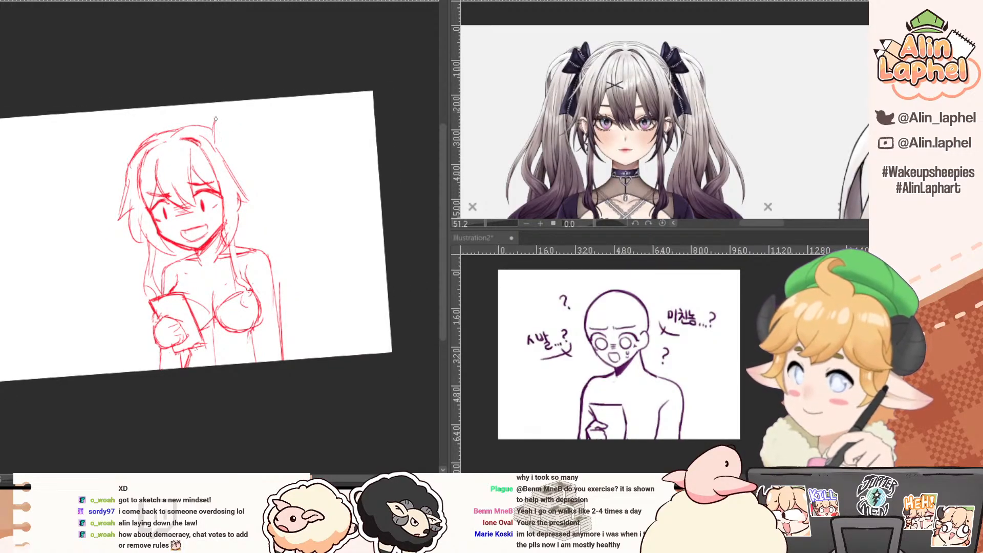
{"action": "mouse_move", "coordinate": [217, 110]}
{"action": "left_mouse_down"}
{"action": "mouse_move", "coordinate": [235, 130]}
{"action": "mouse_move", "coordinate": [245, 175]}
{"action": "left_mouse_up"}
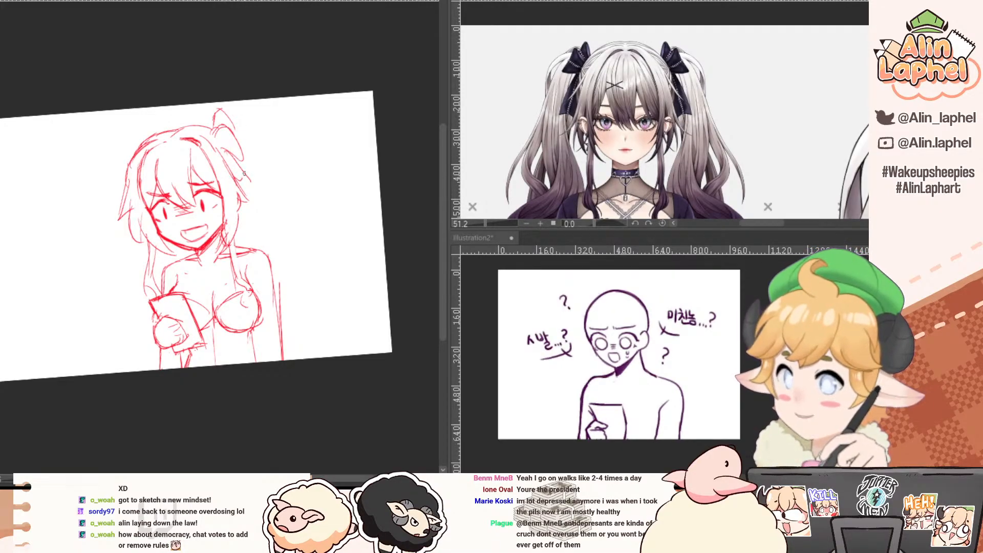
Zoom out the character reference and sketch the wavy twintail flowing from the bow down past the outer arm.
{"action": "scroll", "coordinate": [609, 149], "scroll_direction": "down", "scroll_amount": 3}
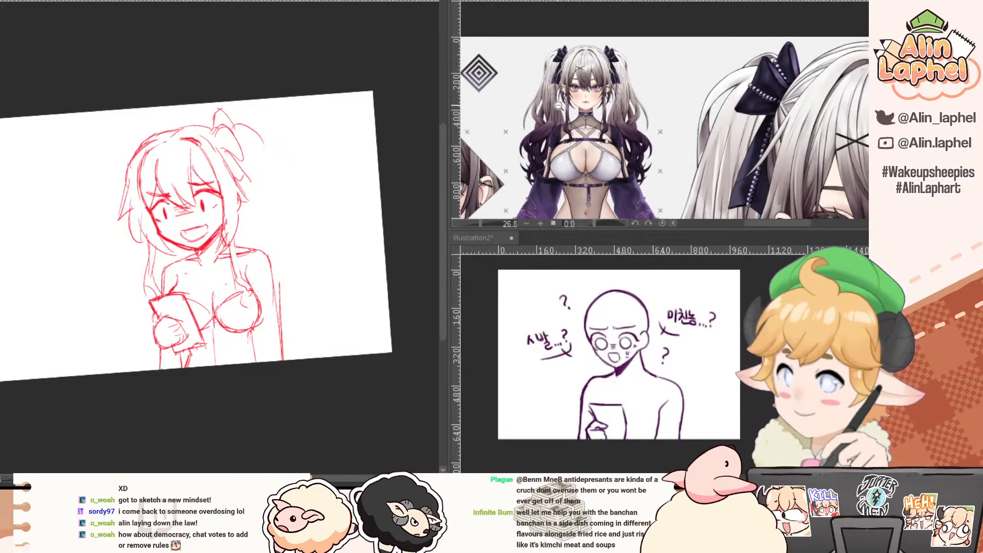
{"action": "mouse_move", "coordinate": [241, 123]}
{"action": "left_mouse_down"}
{"action": "mouse_move", "coordinate": [260, 154]}
{"action": "mouse_move", "coordinate": [263, 176]}
{"action": "mouse_move", "coordinate": [260, 152]}
{"action": "mouse_move", "coordinate": [266, 187]}
{"action": "left_mouse_up"}
{"action": "mouse_move", "coordinate": [257, 144]}
{"action": "left_mouse_down"}
{"action": "mouse_move", "coordinate": [260, 200]}
{"action": "mouse_move", "coordinate": [278, 239]}
{"action": "left_mouse_up"}
{"action": "mouse_move", "coordinate": [273, 205]}
{"action": "left_mouse_down"}
{"action": "mouse_move", "coordinate": [292, 271]}
{"action": "mouse_move", "coordinate": [289, 312]}
{"action": "left_mouse_up"}
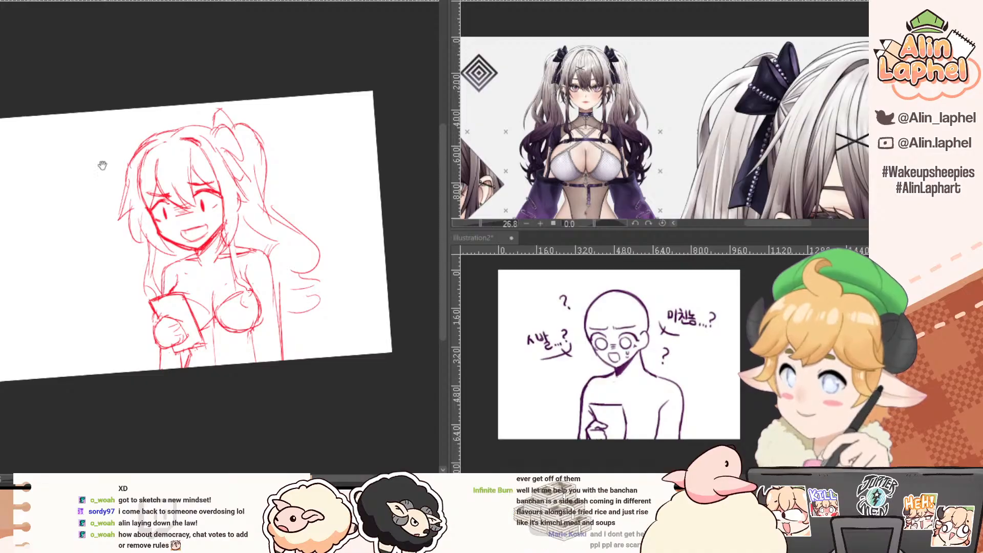
Sketch the second bow and a wavy twintail hanging down beside the card.
{"action": "left_click_drag", "start_coordinate": [101, 165], "coordinate": [110, 158]}
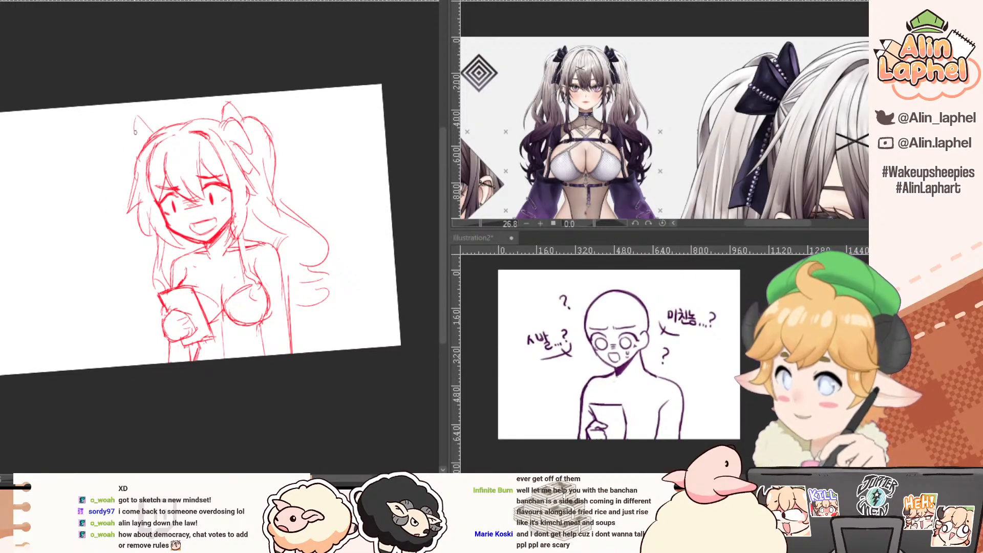
{"action": "mouse_move", "coordinate": [109, 154]}
{"action": "left_mouse_down"}
{"action": "mouse_move", "coordinate": [119, 205]}
{"action": "mouse_move", "coordinate": [117, 197]}
{"action": "mouse_move", "coordinate": [97, 248]}
{"action": "mouse_move", "coordinate": [111, 219]}
{"action": "mouse_move", "coordinate": [130, 273]}
{"action": "left_mouse_up"}
{"action": "left_click_drag", "start_coordinate": [118, 241], "coordinate": [128, 264]}
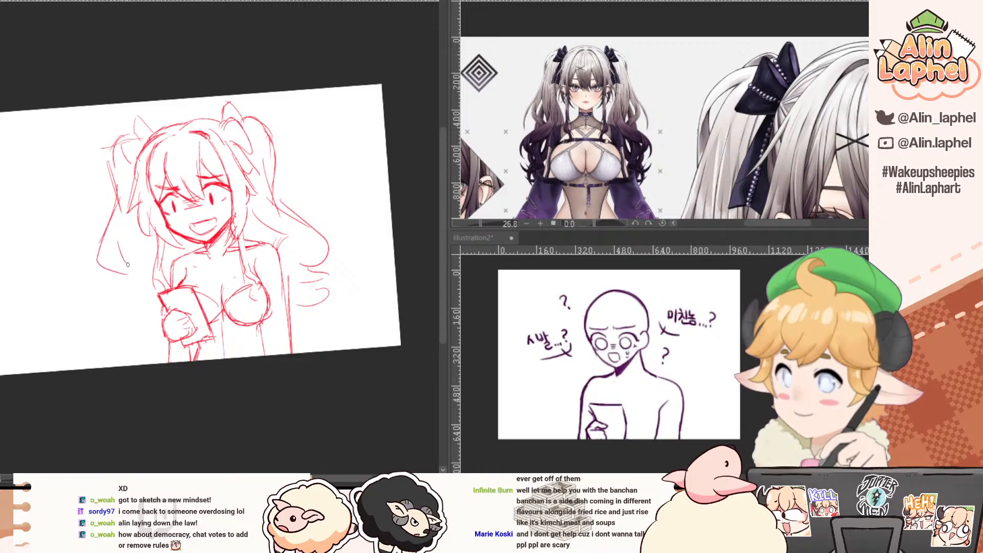
{"action": "mouse_move", "coordinate": [122, 223]}
{"action": "left_mouse_down"}
{"action": "mouse_move", "coordinate": [128, 274]}
{"action": "mouse_move", "coordinate": [132, 262]}
{"action": "mouse_move", "coordinate": [114, 315]}
{"action": "left_mouse_up"}
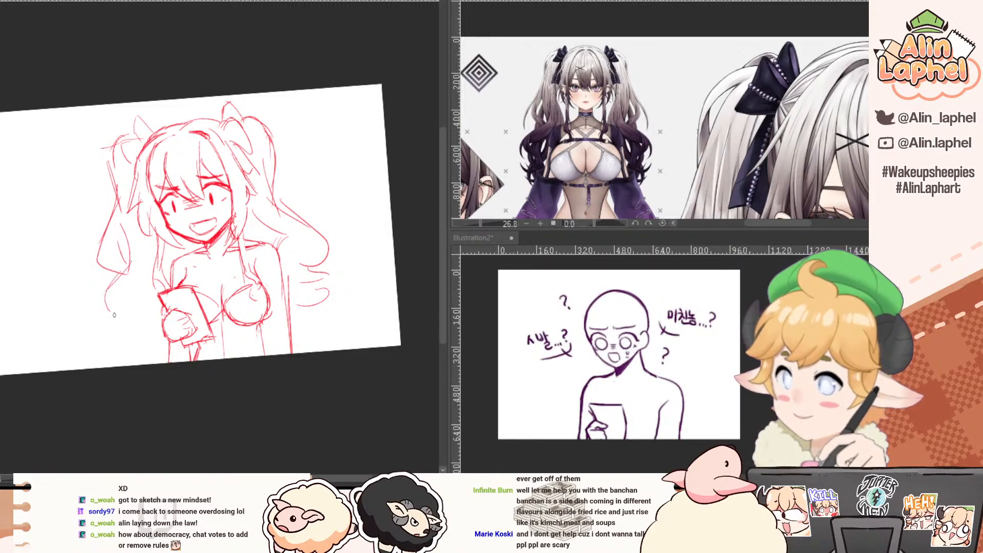
{"action": "mouse_move", "coordinate": [152, 248]}
{"action": "left_mouse_down"}
{"action": "mouse_move", "coordinate": [127, 306]}
{"action": "mouse_move", "coordinate": [126, 332]}
{"action": "left_mouse_up"}
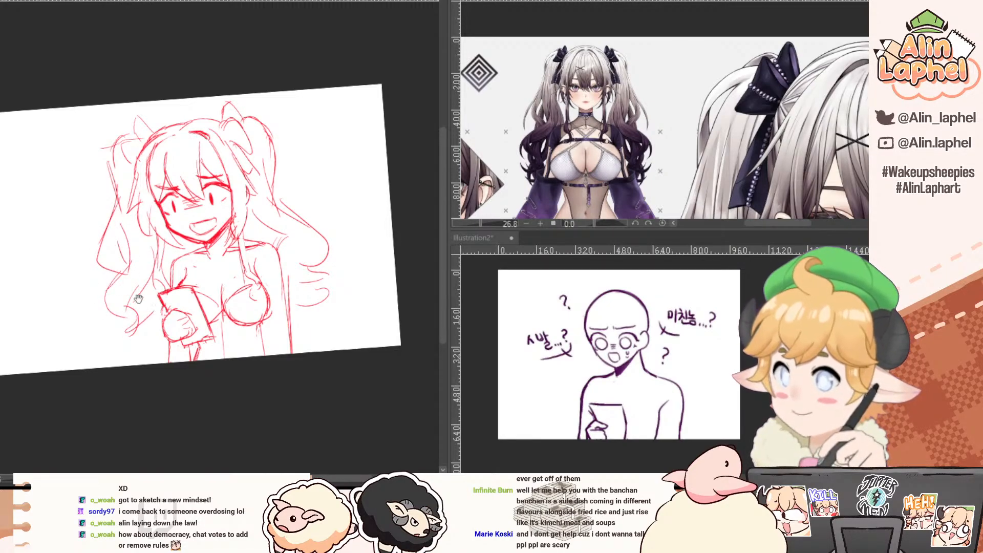
Erase the stray hair lines crossing the upper arm just above the card.
{"action": "left_click_drag", "start_coordinate": [191, 236], "coordinate": [189, 223]}
{"action": "scroll", "coordinate": [189, 223], "scroll_direction": "up", "scroll_amount": 3}
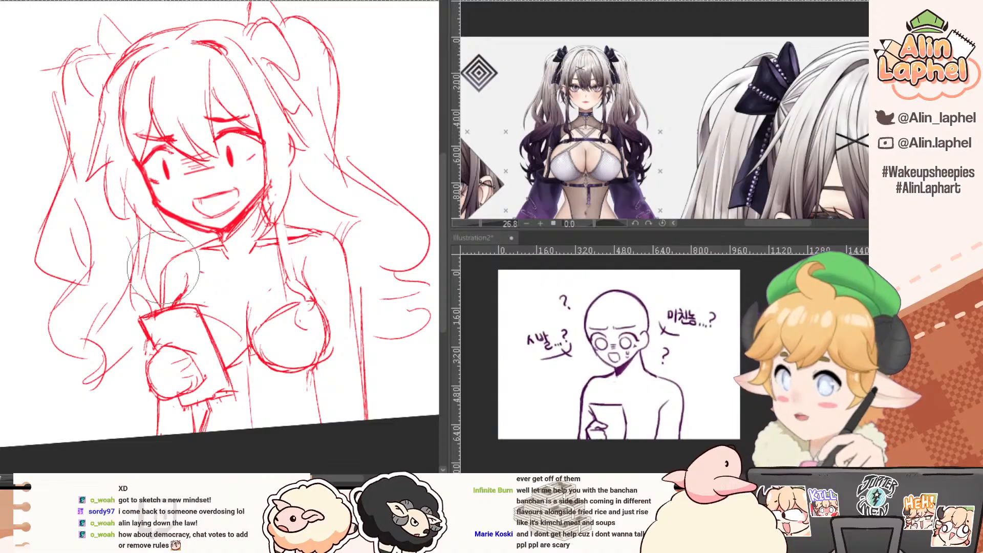
{"action": "left_click_drag", "start_coordinate": [169, 303], "coordinate": [172, 278]}
{"action": "key", "text": "p"}
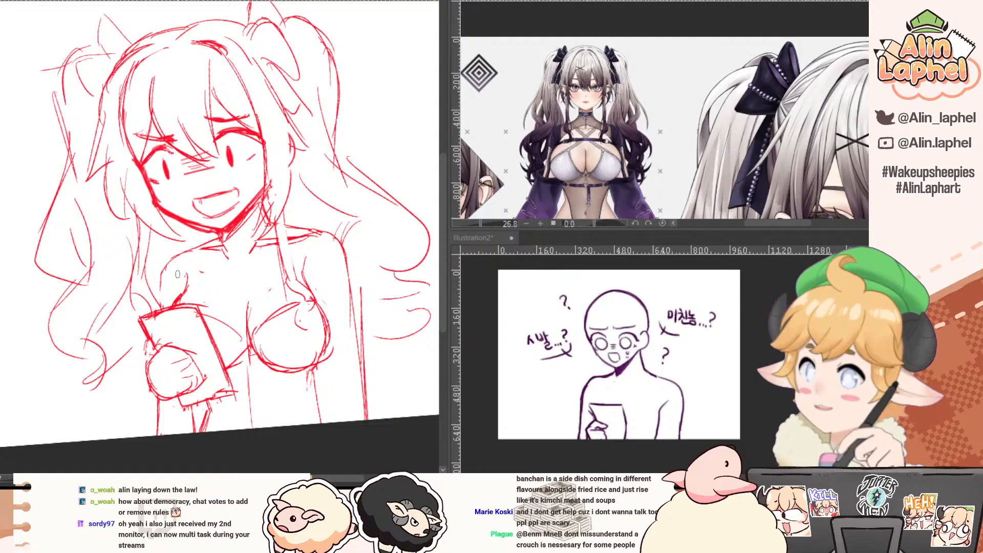
{"action": "scroll", "coordinate": [178, 274], "scroll_direction": "down", "scroll_amount": 2}
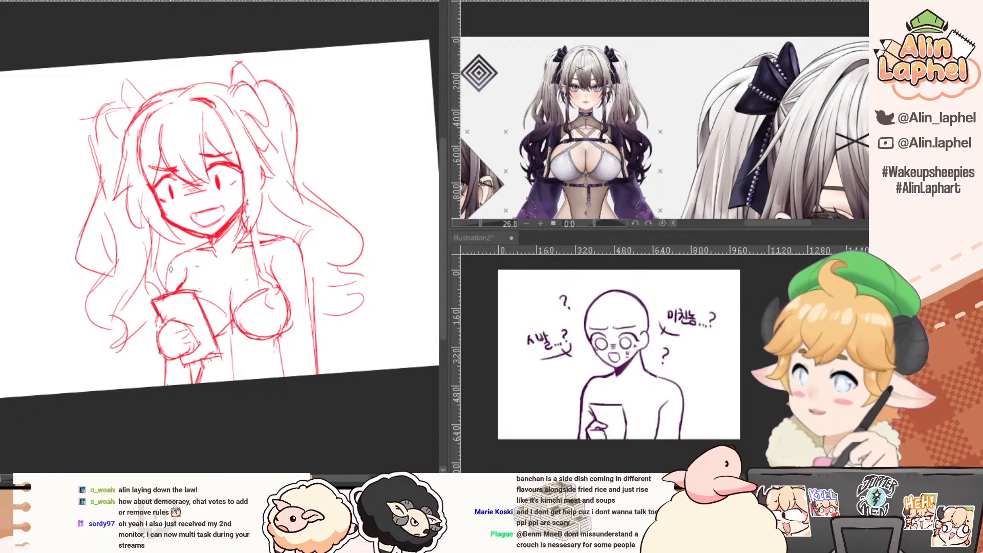
{"action": "mouse_move", "coordinate": [171, 267]}
{"action": "left_mouse_down"}
{"action": "mouse_move", "coordinate": [167, 293]}
{"action": "mouse_move", "coordinate": [175, 253]}
{"action": "mouse_move", "coordinate": [202, 269]}
{"action": "mouse_move", "coordinate": [234, 265]}
{"action": "left_mouse_up"}
{"action": "key", "text": "e"}
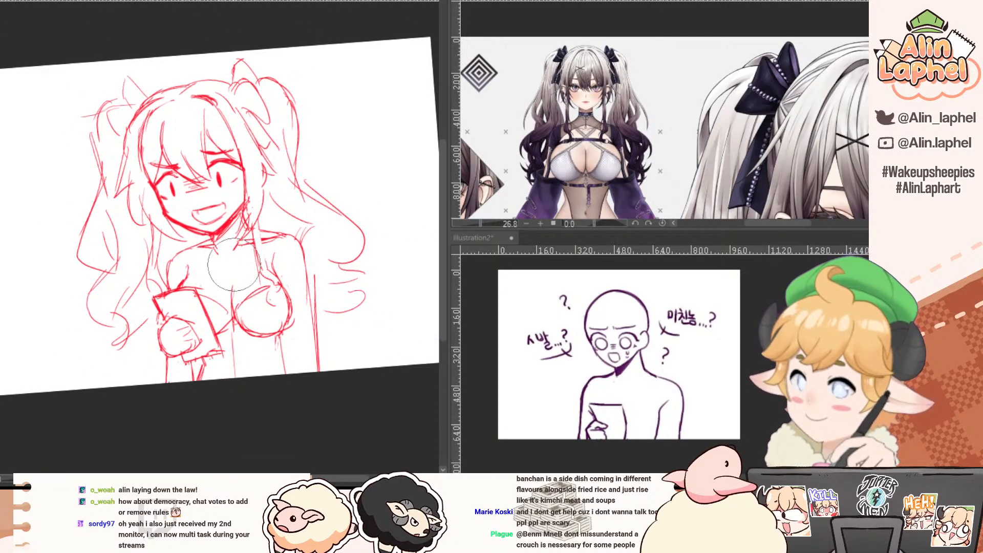
{"action": "mouse_move", "coordinate": [70, 160]}
{"action": "left_mouse_down"}
{"action": "mouse_move", "coordinate": [54, 147]}
{"action": "mouse_move", "coordinate": [267, 390]}
{"action": "left_mouse_up"}
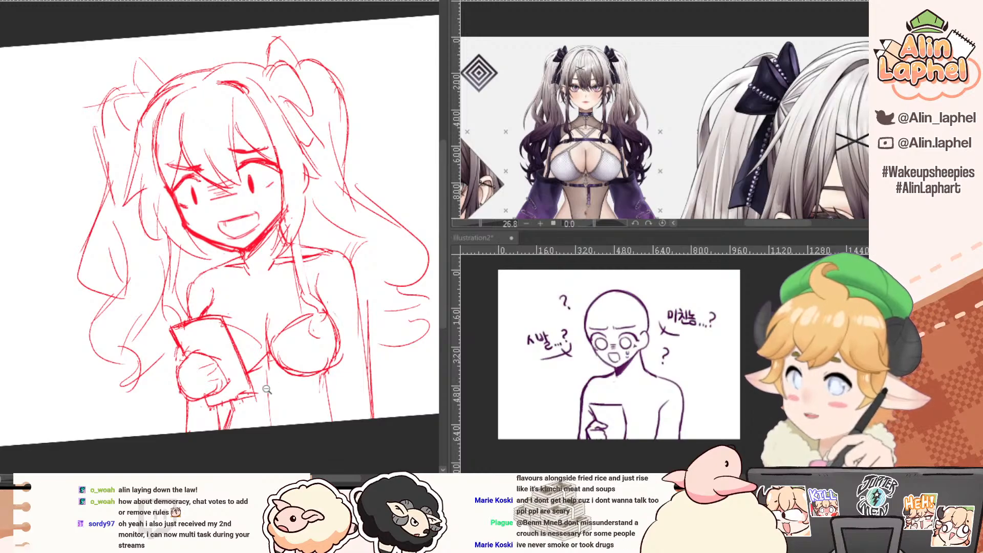
Sketch two small sweat drops on the cheek beside the grinning mouth.
{"action": "mouse_move", "coordinate": [236, 421]}
{"action": "left_mouse_down"}
{"action": "mouse_move", "coordinate": [246, 396]}
{"action": "mouse_move", "coordinate": [213, 396]}
{"action": "mouse_move", "coordinate": [255, 394]}
{"action": "left_mouse_up"}
{"action": "key", "text": "p"}
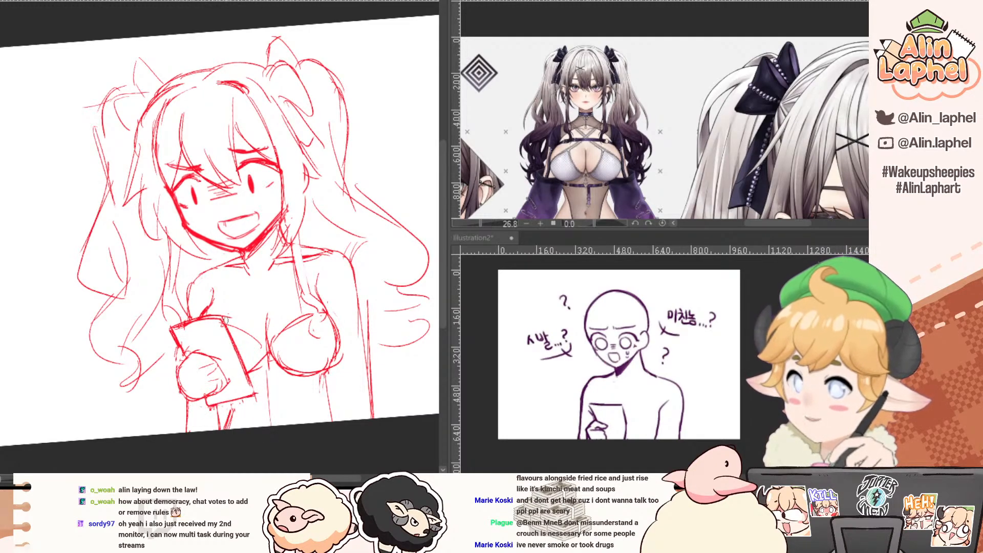
{"action": "left_click_drag", "start_coordinate": [225, 318], "coordinate": [253, 392]}
{"action": "mouse_move", "coordinate": [195, 303]}
{"action": "left_mouse_down"}
{"action": "mouse_move", "coordinate": [144, 256]}
{"action": "mouse_move", "coordinate": [211, 247]}
{"action": "left_mouse_up"}
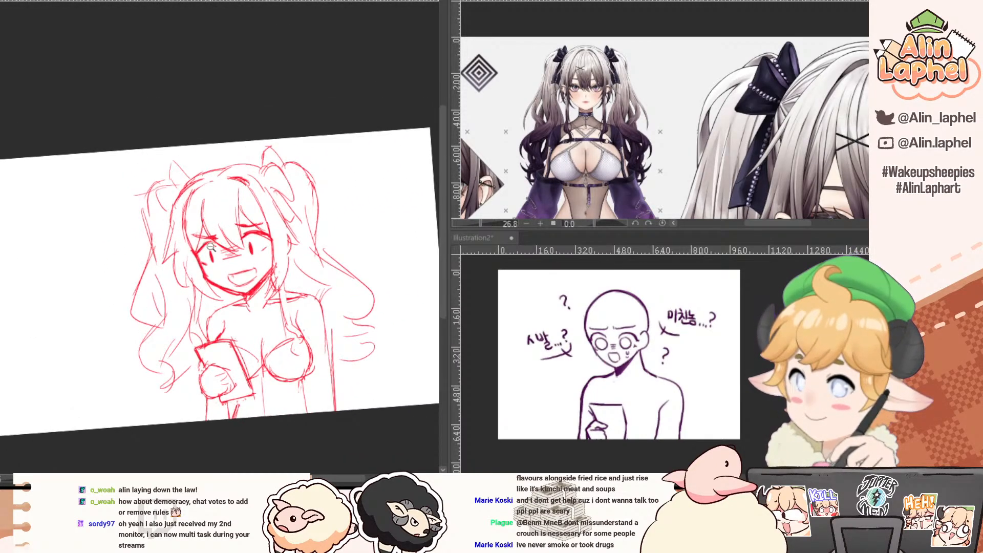
{"action": "left_click", "coordinate": [242, 266]}
{"action": "left_click", "coordinate": [262, 256]}
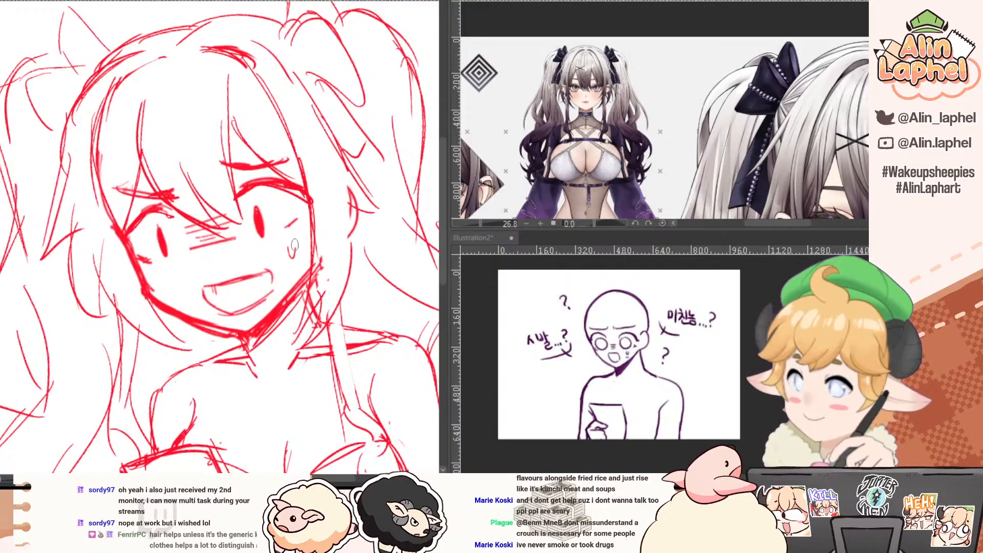
{"action": "left_click", "coordinate": [275, 244], "text": "alt"}
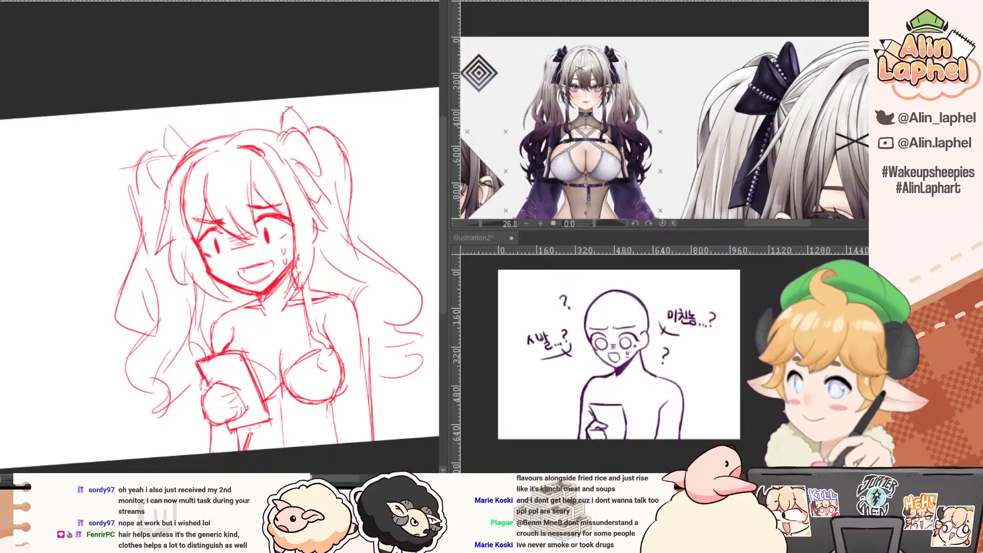
{"action": "left_click", "coordinate": [266, 249]}
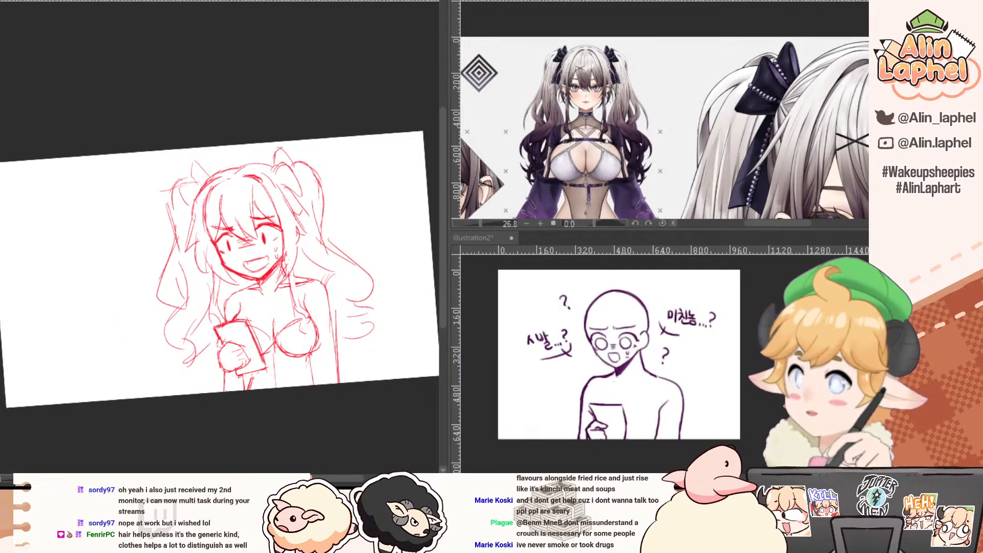
Straighten the canvas and examine the whole bust sketch's composition and readability at a reduced size.
{"action": "key", "text": "ctrl+at"}
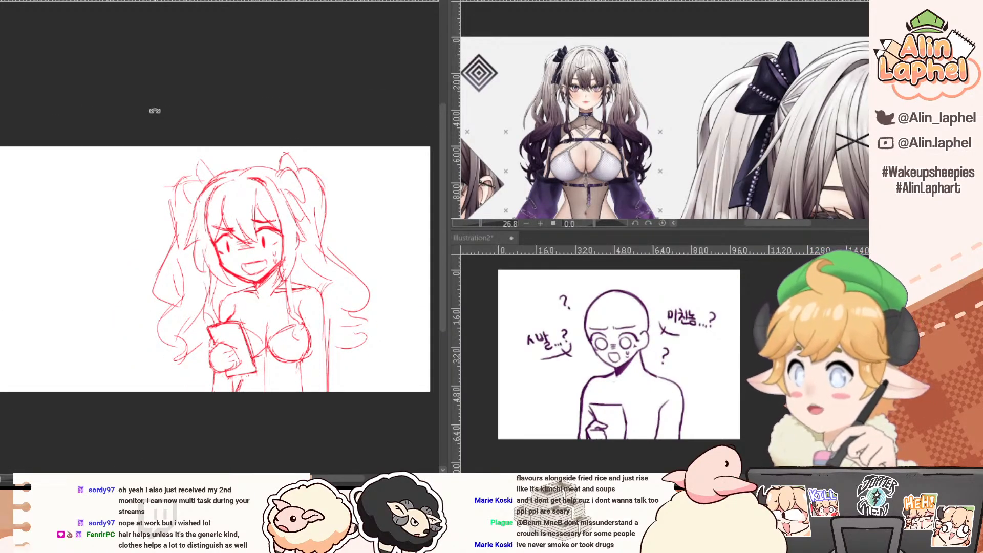
{"action": "left_click_drag", "start_coordinate": [198, 121], "coordinate": [147, 68]}
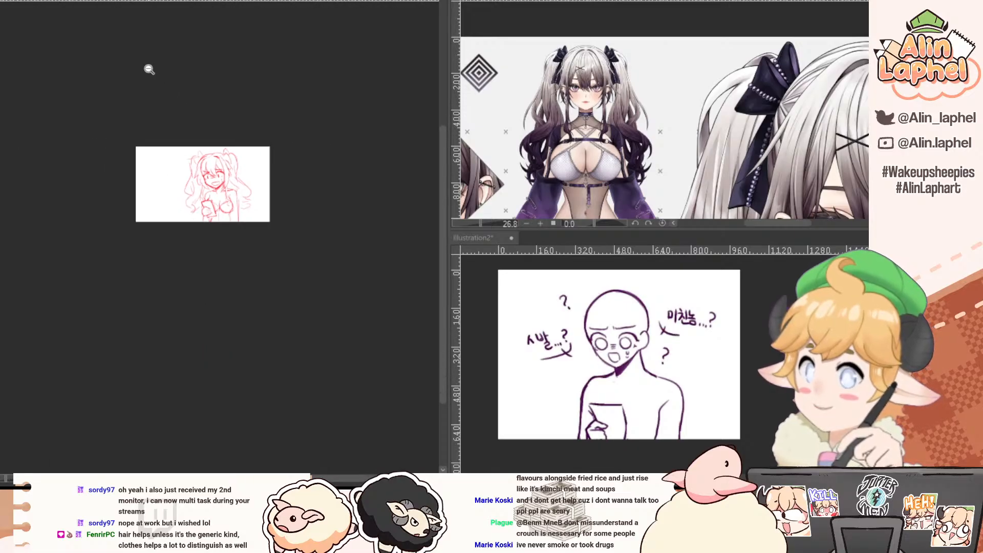
{"action": "mouse_move", "coordinate": [199, 111]}
{"action": "left_mouse_down"}
{"action": "mouse_move", "coordinate": [199, 84]}
{"action": "mouse_move", "coordinate": [208, 107]}
{"action": "left_mouse_up"}
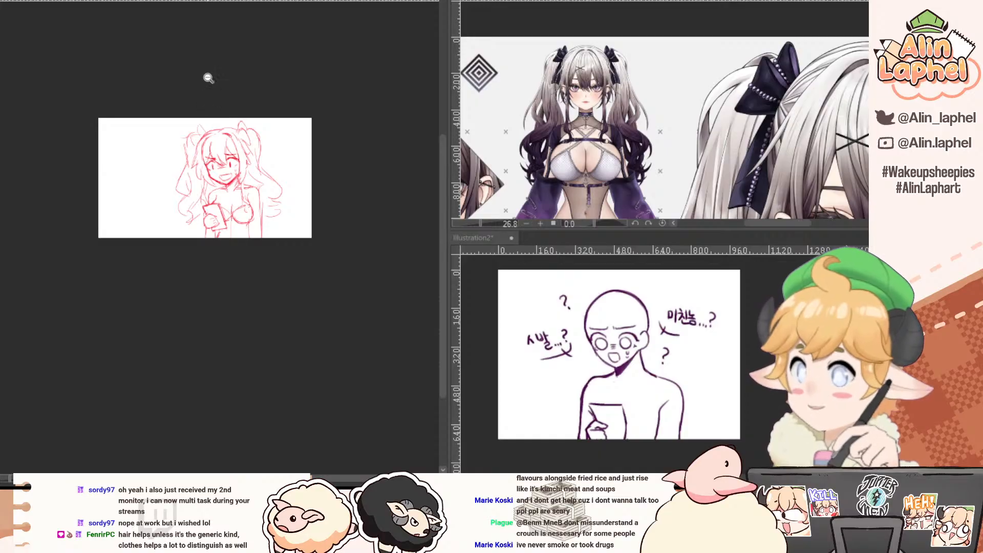
{"action": "left_click_drag", "start_coordinate": [213, 99], "coordinate": [218, 66]}
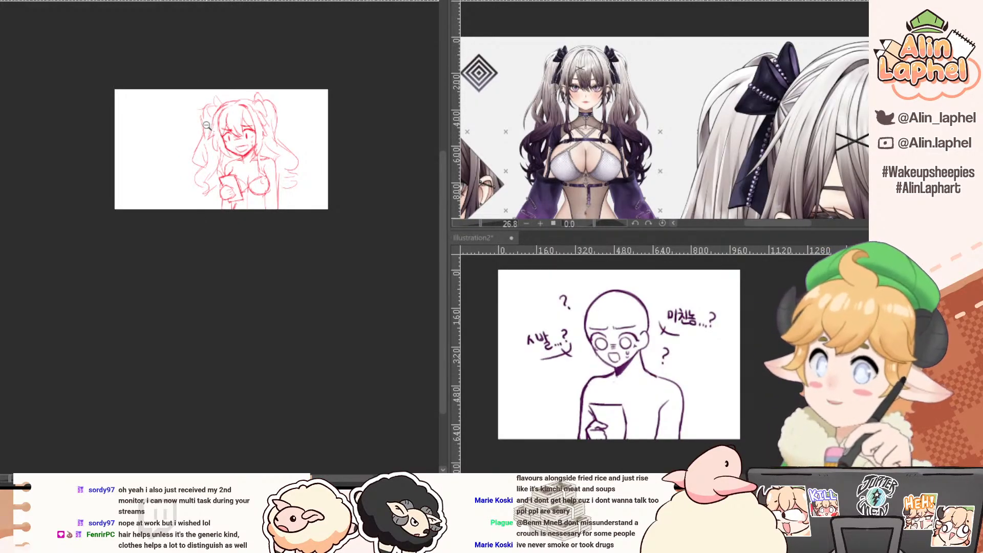
{"action": "left_click_drag", "start_coordinate": [207, 125], "coordinate": [225, 134]}
{"action": "mouse_move", "coordinate": [214, 191]}
{"action": "left_mouse_down"}
{"action": "mouse_move", "coordinate": [230, 202]}
{"action": "mouse_move", "coordinate": [216, 97]}
{"action": "left_mouse_up"}
{"action": "left_click_drag", "start_coordinate": [290, 220], "coordinate": [277, 202]}
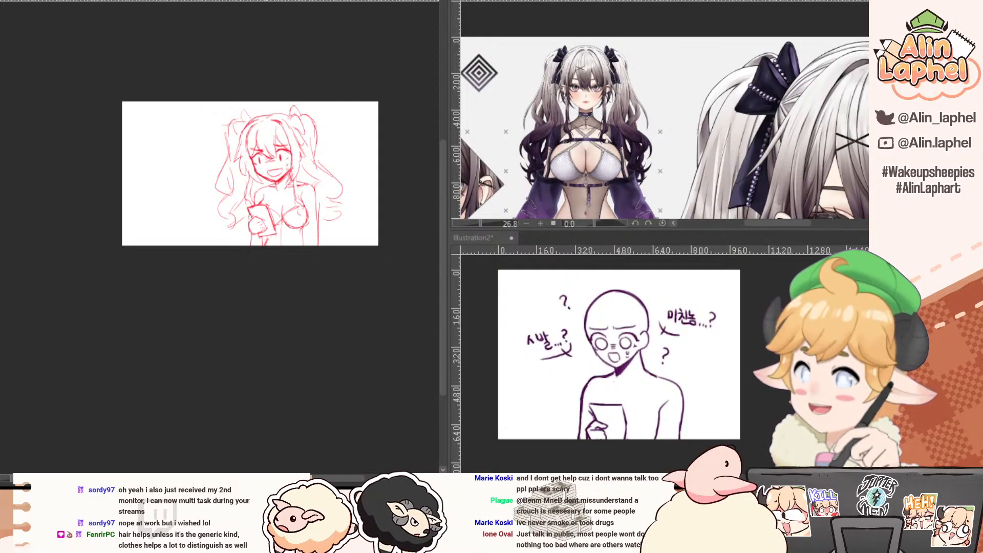
{"action": "left_click_drag", "start_coordinate": [171, 119], "coordinate": [143, 94]}
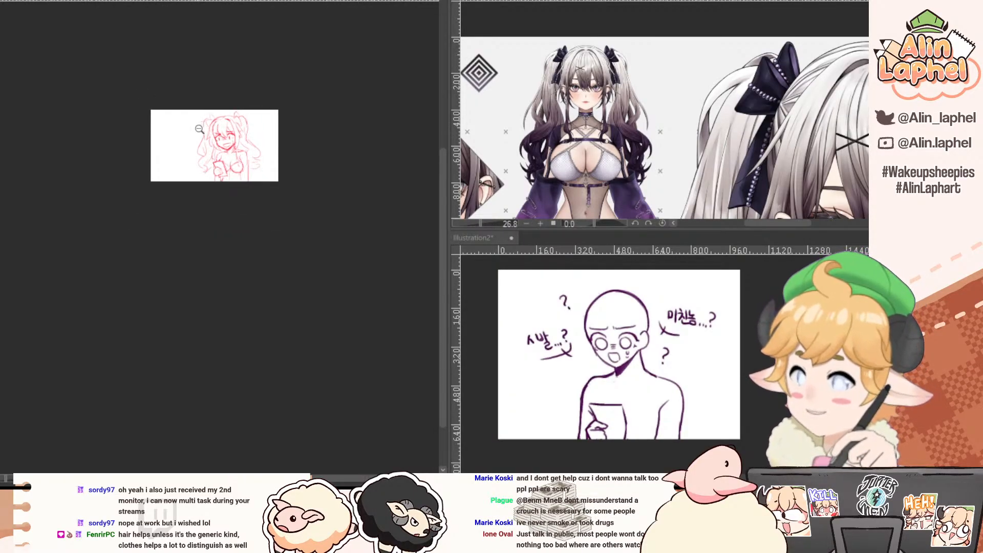
{"action": "left_click_drag", "start_coordinate": [218, 145], "coordinate": [261, 170]}
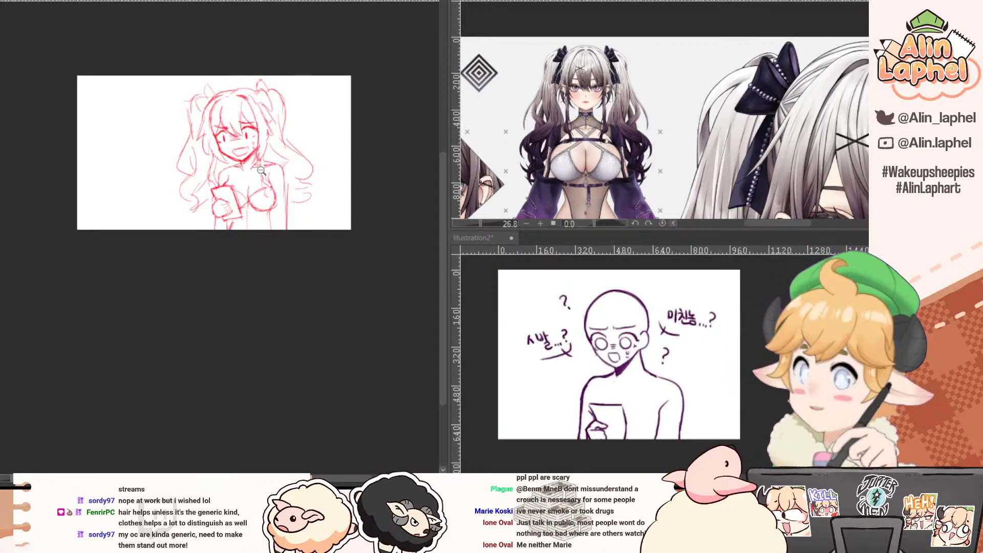
Enlarge the character reference around the chest and sketch the choker band around the neck below the chin.
{"action": "left_click", "coordinate": [221, 164]}
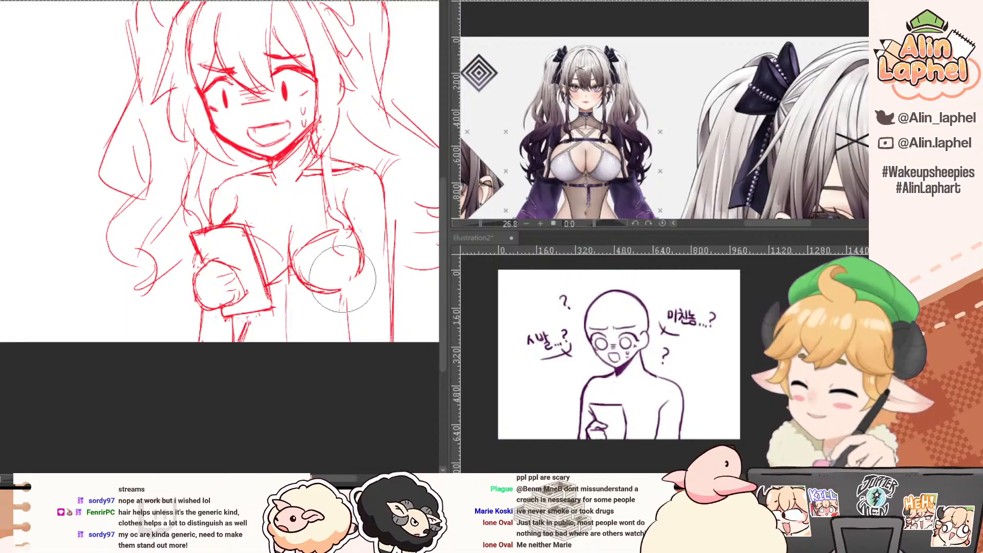
{"action": "left_click_drag", "start_coordinate": [365, 274], "coordinate": [341, 294]}
{"action": "left_click_drag", "start_coordinate": [214, 152], "coordinate": [207, 185]}
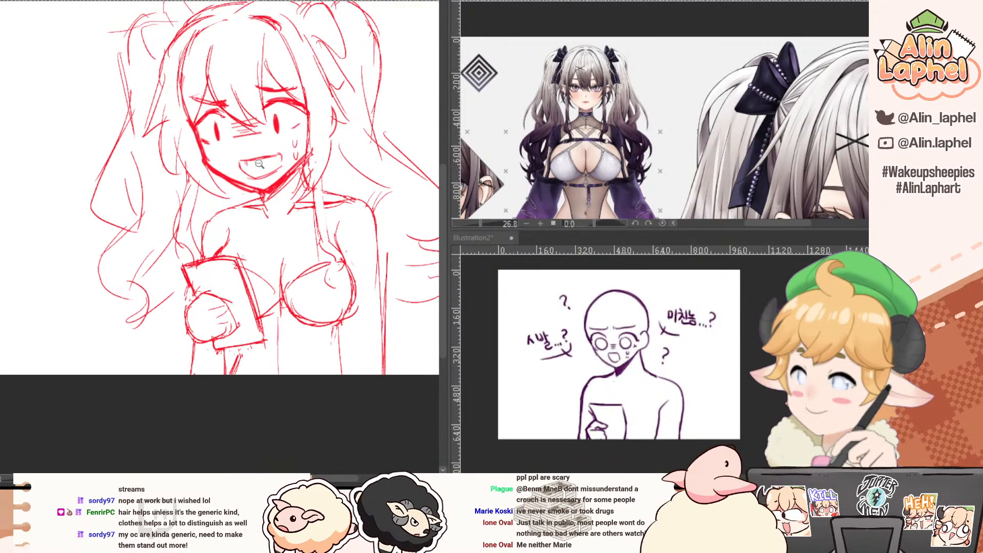
{"action": "left_click", "coordinate": [260, 164]}
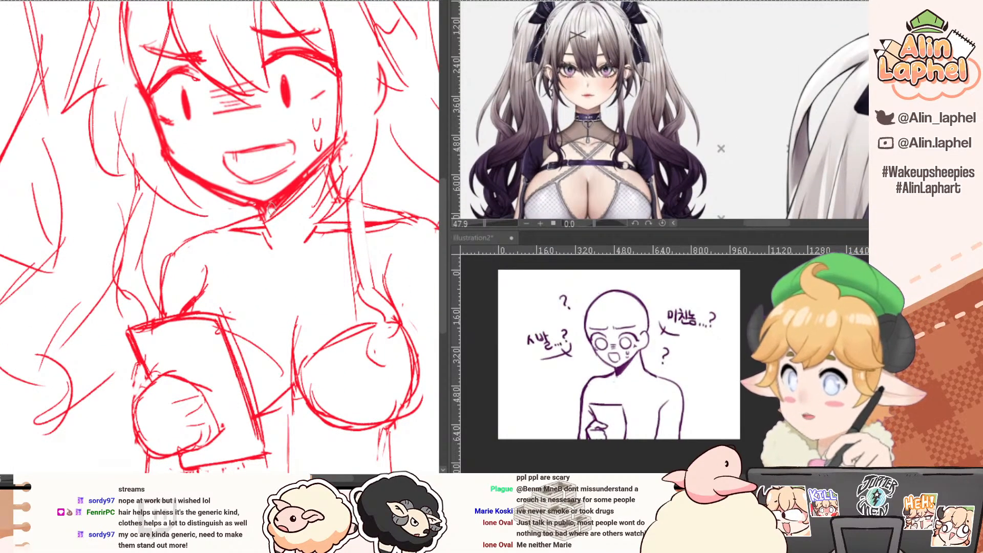
{"action": "mouse_move", "coordinate": [241, 310]}
{"action": "left_mouse_down"}
{"action": "mouse_move", "coordinate": [150, 259]}
{"action": "mouse_move", "coordinate": [154, 226]}
{"action": "left_mouse_up"}
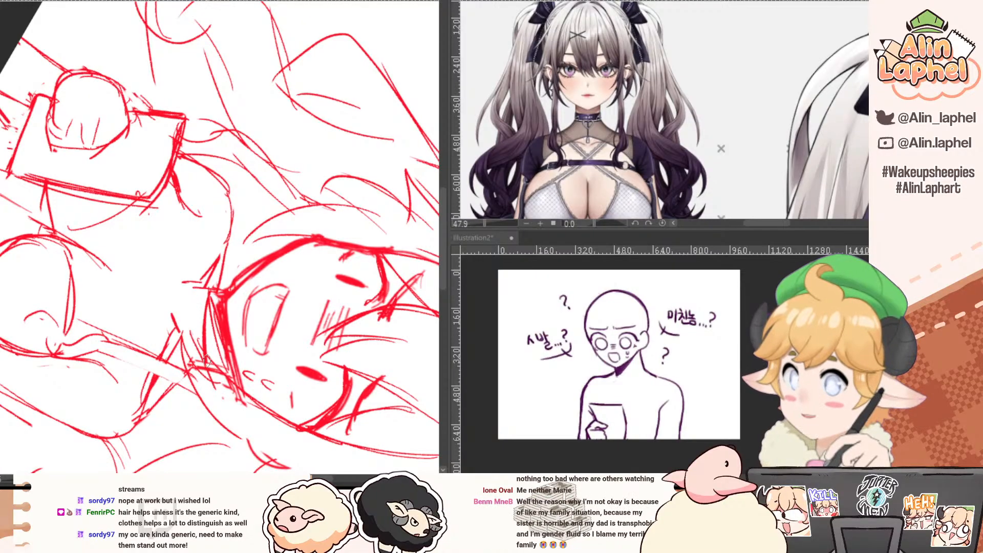
{"action": "left_click_drag", "start_coordinate": [204, 286], "coordinate": [190, 361]}
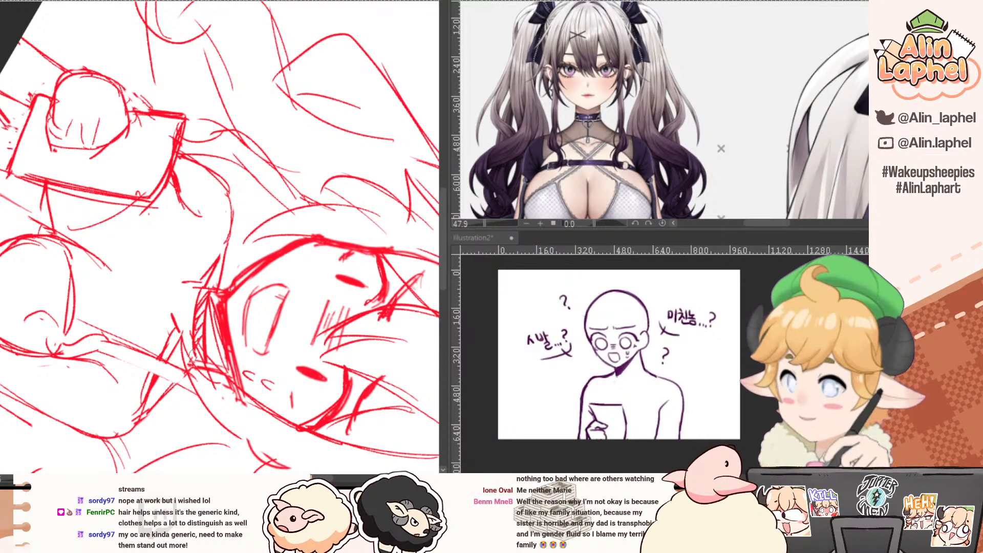
Sketch the top's curved neckline across the upper chest, undoing and redrawing the stroke.
{"action": "mouse_move", "coordinate": [97, 214]}
{"action": "left_mouse_down"}
{"action": "mouse_move", "coordinate": [109, 274]}
{"action": "mouse_move", "coordinate": [225, 328]}
{"action": "mouse_move", "coordinate": [118, 270]}
{"action": "mouse_move", "coordinate": [142, 187]}
{"action": "mouse_move", "coordinate": [170, 233]}
{"action": "mouse_move", "coordinate": [168, 207]}
{"action": "left_mouse_up"}
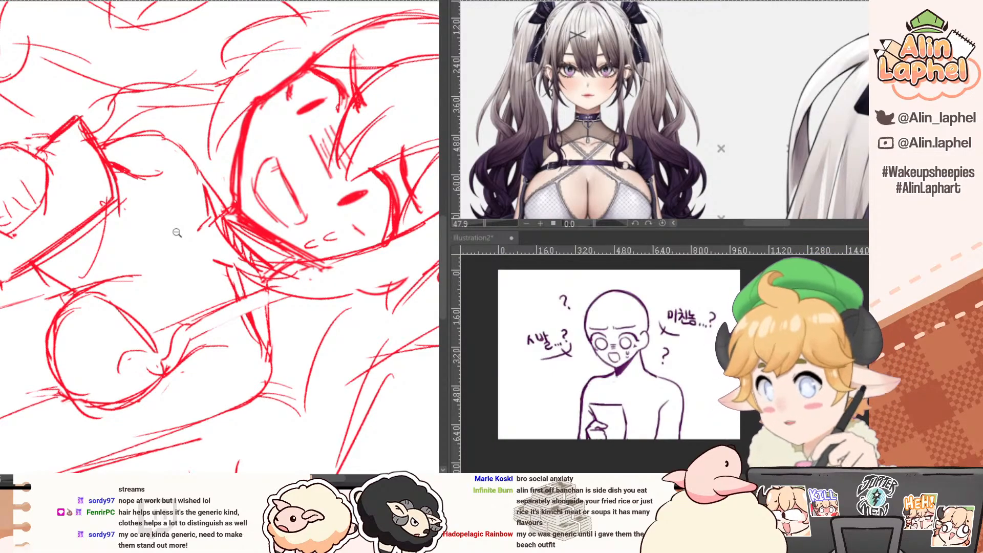
{"action": "mouse_move", "coordinate": [149, 172]}
{"action": "left_mouse_down"}
{"action": "mouse_move", "coordinate": [113, 112]}
{"action": "mouse_move", "coordinate": [92, 103]}
{"action": "left_mouse_up"}
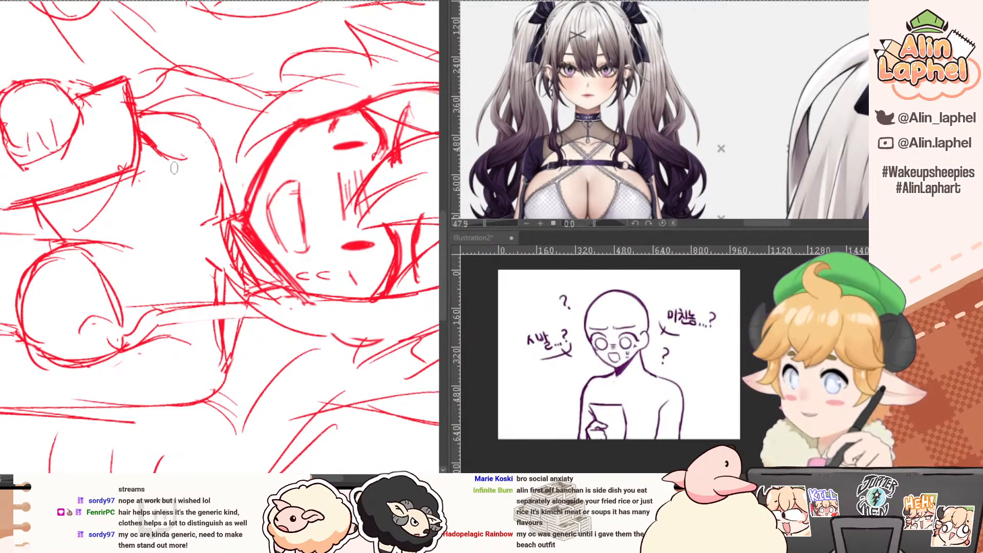
{"action": "mouse_move", "coordinate": [164, 162]}
{"action": "left_mouse_down"}
{"action": "mouse_move", "coordinate": [187, 242]}
{"action": "mouse_move", "coordinate": [170, 304]}
{"action": "left_mouse_up"}
{"action": "key", "text": "ctrl+z"}
{"action": "left_click_drag", "start_coordinate": [183, 250], "coordinate": [168, 306]}
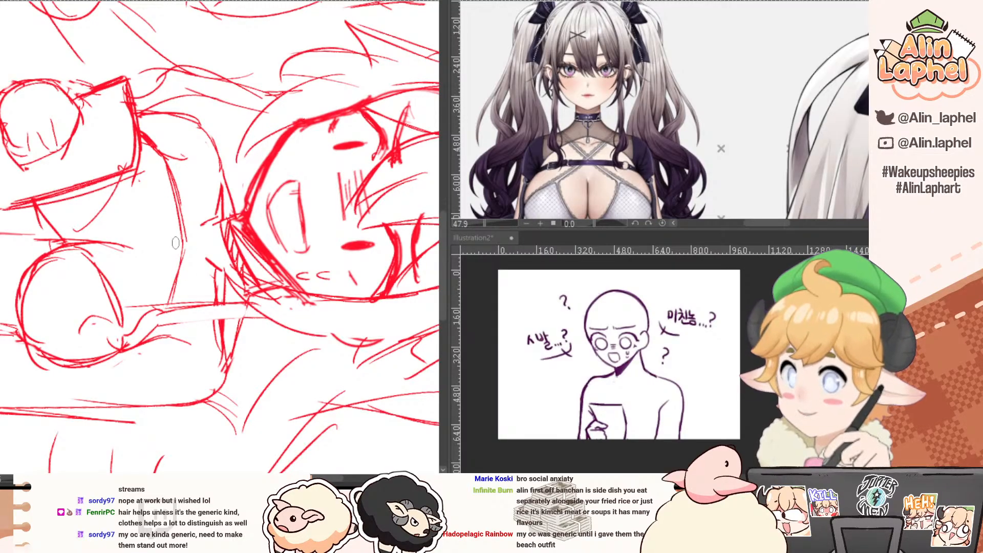
Erase part of the lines at the throat and redraw the choker's edge.
{"action": "mouse_move", "coordinate": [132, 169]}
{"action": "left_mouse_down"}
{"action": "mouse_move", "coordinate": [120, 288]}
{"action": "mouse_move", "coordinate": [168, 288]}
{"action": "mouse_move", "coordinate": [192, 179]}
{"action": "mouse_move", "coordinate": [209, 177]}
{"action": "left_mouse_up"}
{"action": "key", "text": "e"}
{"action": "left_click_drag", "start_coordinate": [230, 245], "coordinate": [216, 272]}
{"action": "key", "text": "p"}
{"action": "left_click_drag", "start_coordinate": [241, 227], "coordinate": [210, 289]}
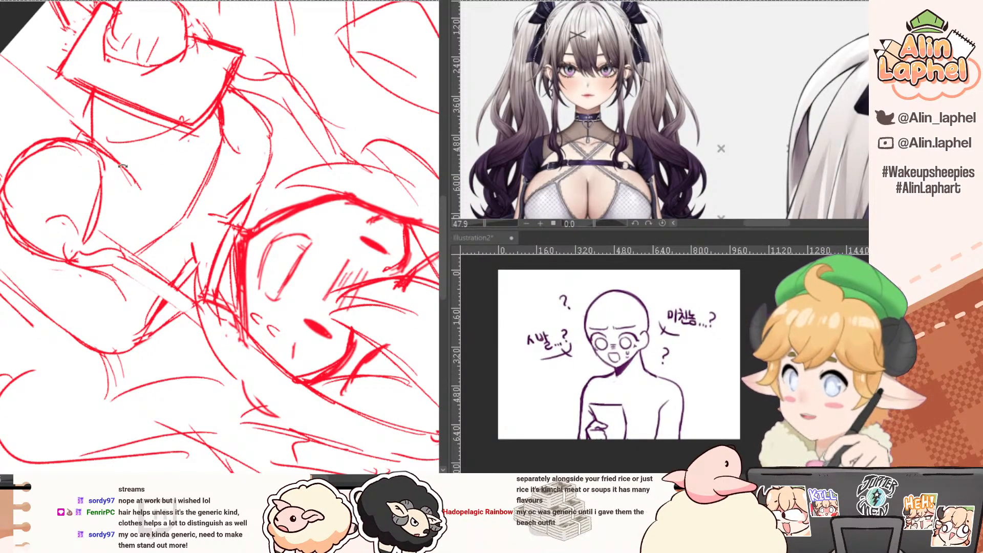
{"action": "left_click_drag", "start_coordinate": [143, 216], "coordinate": [228, 334]}
{"action": "mouse_move", "coordinate": [169, 192]}
{"action": "left_mouse_down"}
{"action": "mouse_move", "coordinate": [150, 228]}
{"action": "mouse_move", "coordinate": [254, 177]}
{"action": "left_mouse_up"}
{"action": "key", "text": "ctrl+z"}
{"action": "key", "text": "ctrl+z"}
{"action": "key", "text": "ctrl+z"}
{"action": "key", "text": "ctrl+z"}
Sketch the heart pendant on the choker with a short line hanging down to the upper chest.
{"action": "left_click_drag", "start_coordinate": [238, 217], "coordinate": [231, 279]}
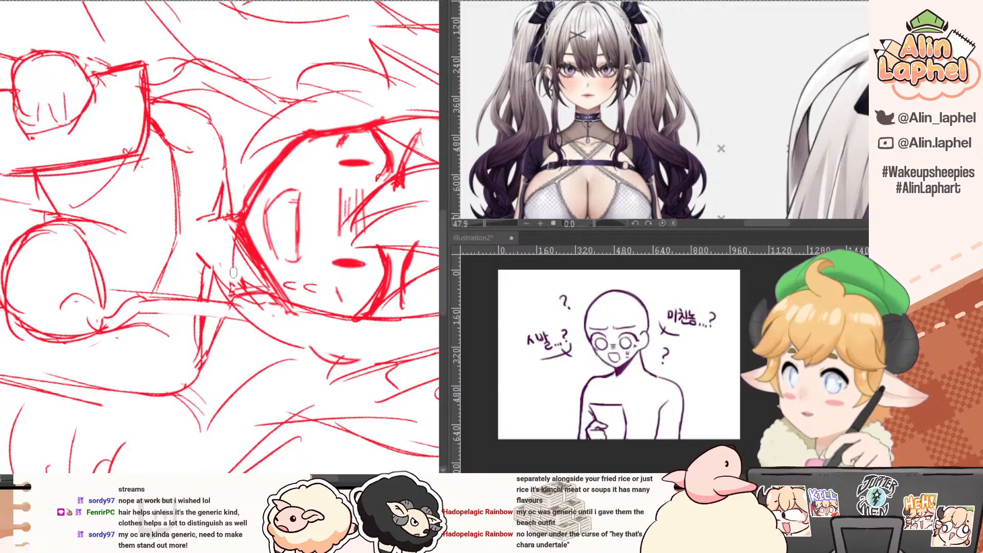
{"action": "mouse_move", "coordinate": [241, 234]}
{"action": "left_mouse_down"}
{"action": "mouse_move", "coordinate": [233, 297]}
{"action": "mouse_move", "coordinate": [222, 249]}
{"action": "mouse_move", "coordinate": [225, 298]}
{"action": "mouse_move", "coordinate": [199, 192]}
{"action": "left_mouse_up"}
{"action": "left_click_drag", "start_coordinate": [208, 229], "coordinate": [211, 299]}
{"action": "left_click_drag", "start_coordinate": [211, 248], "coordinate": [212, 296]}
{"action": "scroll", "coordinate": [213, 294], "scroll_direction": "down", "scroll_amount": 4}
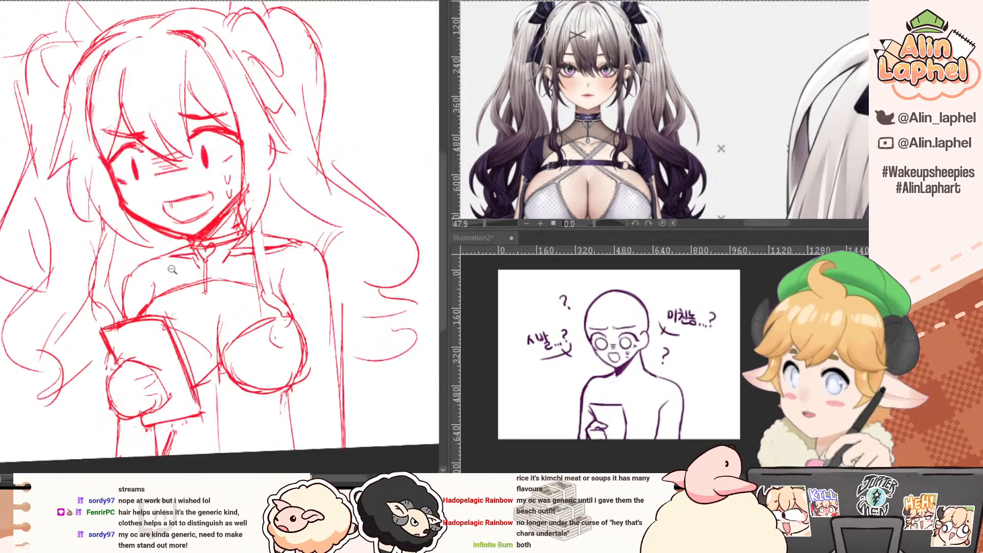
Clean up the overlapping cleavage lines between the card and the bust.
{"action": "key", "text": "e"}
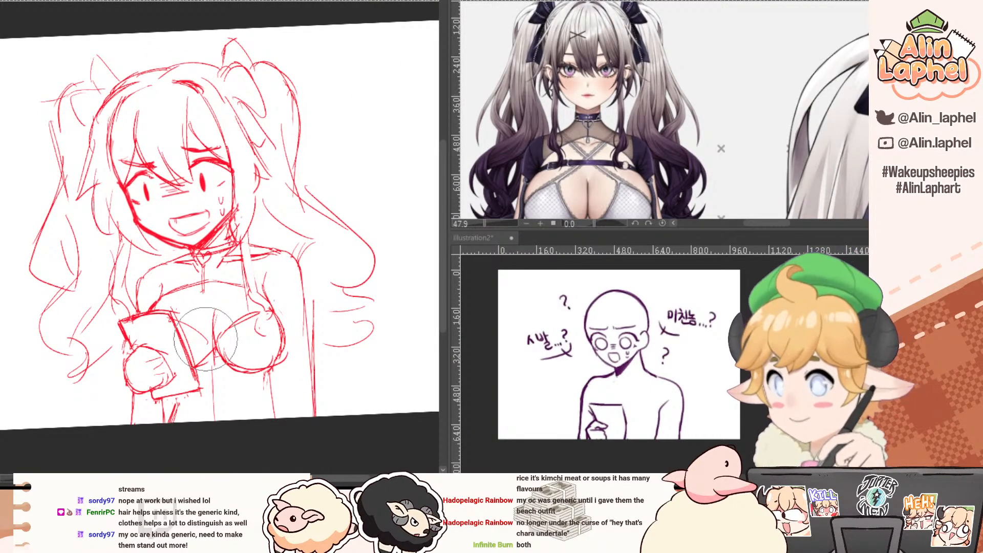
{"action": "mouse_move", "coordinate": [225, 315]}
{"action": "left_mouse_down"}
{"action": "mouse_move", "coordinate": [192, 338]}
{"action": "mouse_move", "coordinate": [203, 341]}
{"action": "mouse_move", "coordinate": [183, 332]}
{"action": "mouse_move", "coordinate": [207, 339]}
{"action": "mouse_move", "coordinate": [192, 337]}
{"action": "mouse_move", "coordinate": [236, 334]}
{"action": "mouse_move", "coordinate": [225, 336]}
{"action": "mouse_move", "coordinate": [248, 323]}
{"action": "mouse_move", "coordinate": [219, 345]}
{"action": "left_mouse_up"}
{"action": "key", "text": "p"}
{"action": "key", "text": "e"}
{"action": "key", "text": "p"}
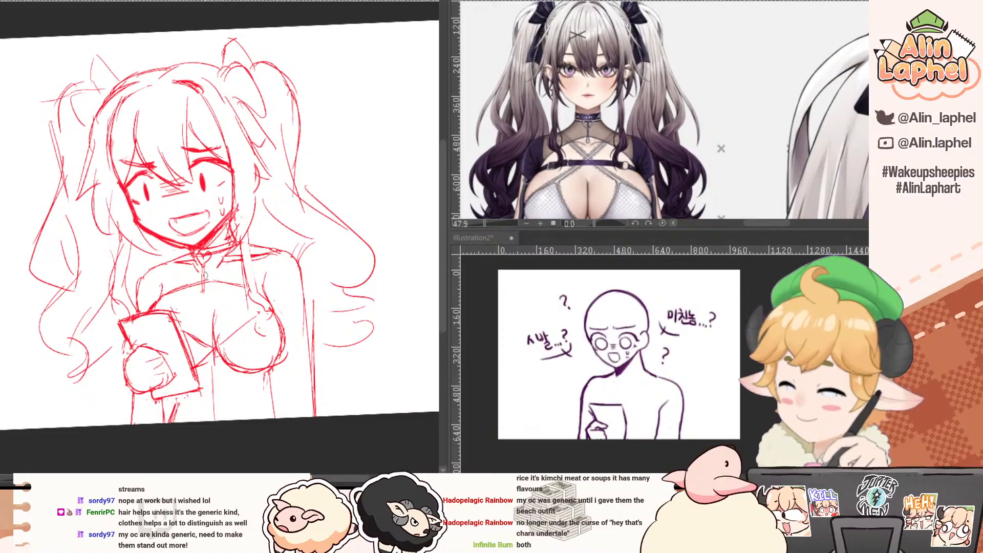
Sketch a harness strap from the choker across the upper chest, redrawing it until the angle fits.
{"action": "left_click_drag", "start_coordinate": [240, 245], "coordinate": [171, 311]}
{"action": "key", "text": "ctrl+z"}
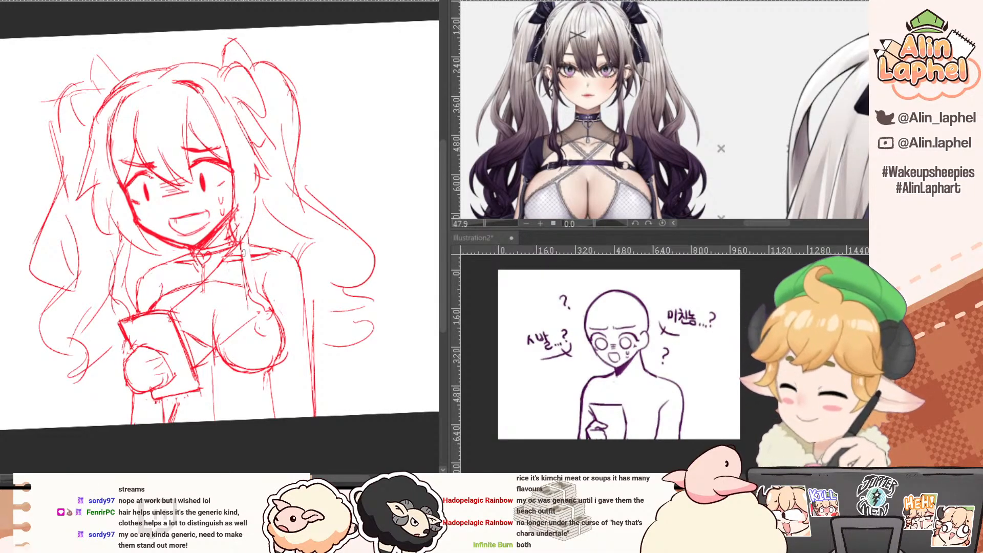
{"action": "left_click_drag", "start_coordinate": [243, 255], "coordinate": [195, 304]}
{"action": "key", "text": "ctrl+z"}
{"action": "mouse_move", "coordinate": [237, 258]}
{"action": "left_mouse_down"}
{"action": "mouse_move", "coordinate": [175, 314]}
{"action": "mouse_move", "coordinate": [186, 304]}
{"action": "mouse_move", "coordinate": [158, 271]}
{"action": "left_mouse_up"}
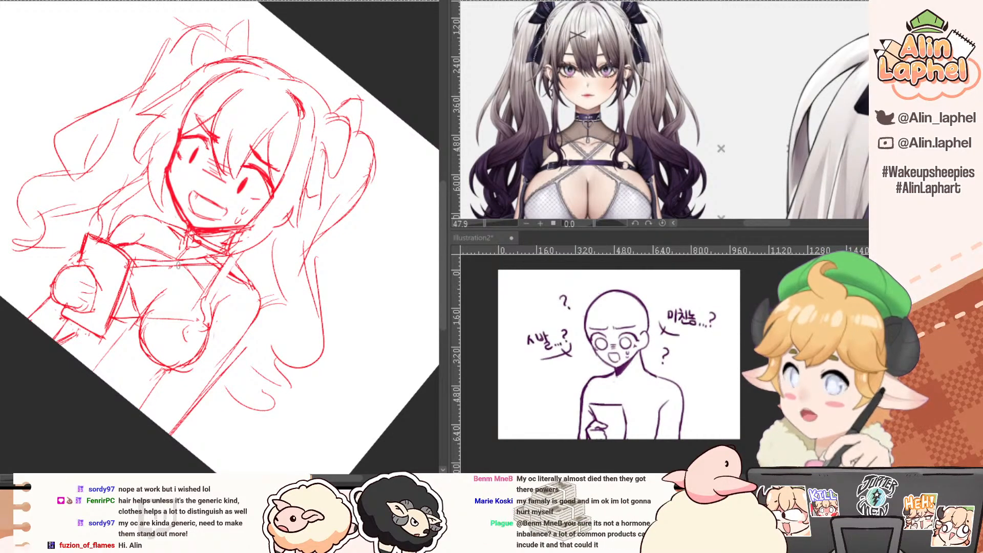
Sketch the opposite diagonal harness strap so the two cross on the chest below the choker.
{"action": "key", "text": "ctrl+z"}
{"action": "left_click_drag", "start_coordinate": [167, 227], "coordinate": [185, 318]}
{"action": "left_click_drag", "start_coordinate": [167, 228], "coordinate": [188, 318]}
{"action": "key", "text": "ctrl+z"}
{"action": "key", "text": "ctrl+z"}
{"action": "key", "text": "ctrl+z"}
{"action": "mouse_move", "coordinate": [156, 220]}
{"action": "left_mouse_down"}
{"action": "mouse_move", "coordinate": [194, 325]}
{"action": "mouse_move", "coordinate": [195, 318]}
{"action": "left_mouse_up"}
{"action": "mouse_move", "coordinate": [117, 194]}
{"action": "left_mouse_down"}
{"action": "mouse_move", "coordinate": [107, 273]}
{"action": "mouse_move", "coordinate": [131, 282]}
{"action": "left_mouse_up"}
{"action": "mouse_move", "coordinate": [267, 243]}
{"action": "left_mouse_down"}
{"action": "mouse_move", "coordinate": [262, 235]}
{"action": "mouse_move", "coordinate": [254, 266]}
{"action": "left_mouse_up"}
{"action": "key", "text": "p"}
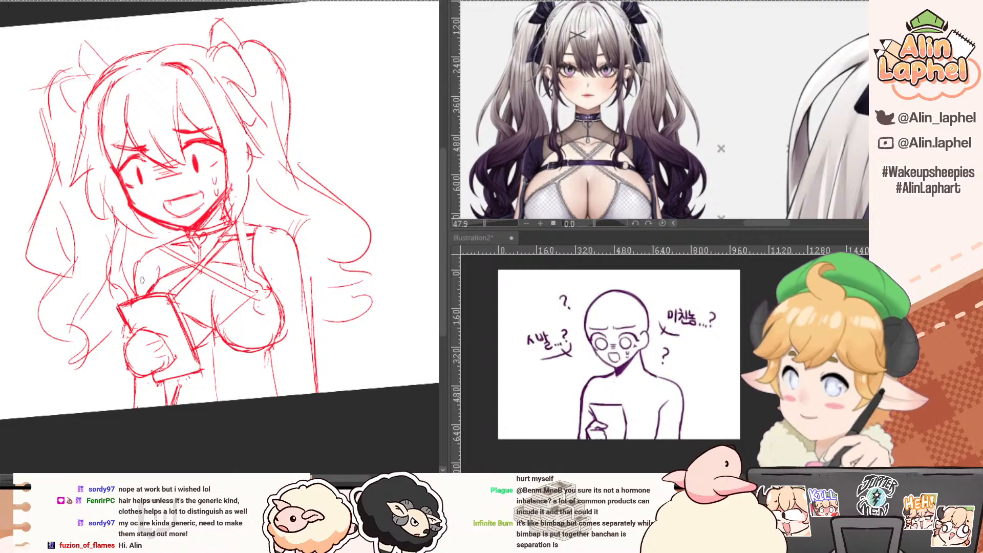
Bring the reference's sleeves into view and sketch the short sleeve's hem across the outer upper arm.
{"action": "left_click_drag", "start_coordinate": [532, 135], "coordinate": [518, 63]}
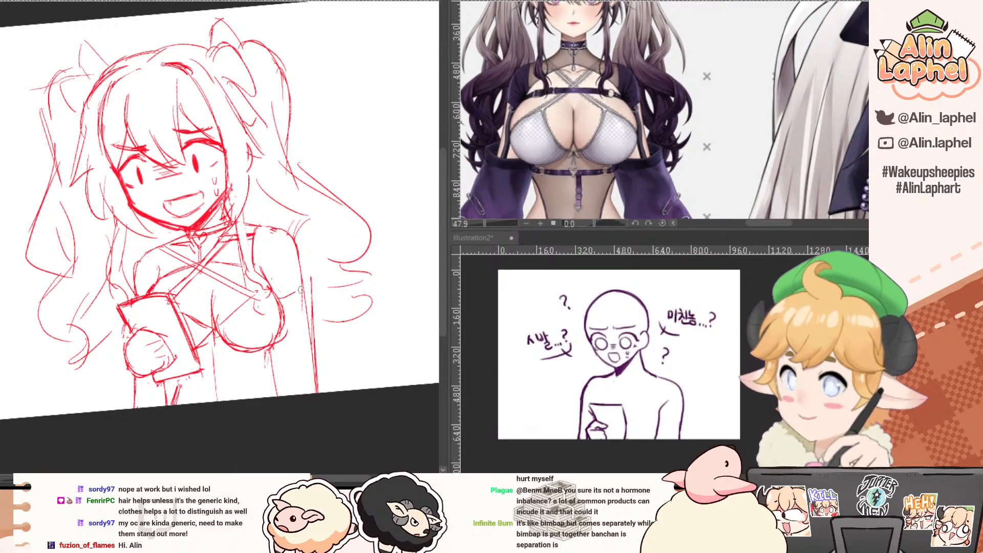
{"action": "mouse_move", "coordinate": [280, 296]}
{"action": "left_mouse_down"}
{"action": "mouse_move", "coordinate": [298, 288]}
{"action": "mouse_move", "coordinate": [290, 244]}
{"action": "mouse_move", "coordinate": [306, 284]}
{"action": "left_mouse_up"}
{"action": "key", "text": "e"}
{"action": "key", "text": "p"}
Erase the outer arm's outline below the sleeve hem and redraw it as a single line to the canvas edge.
{"action": "key", "text": "e"}
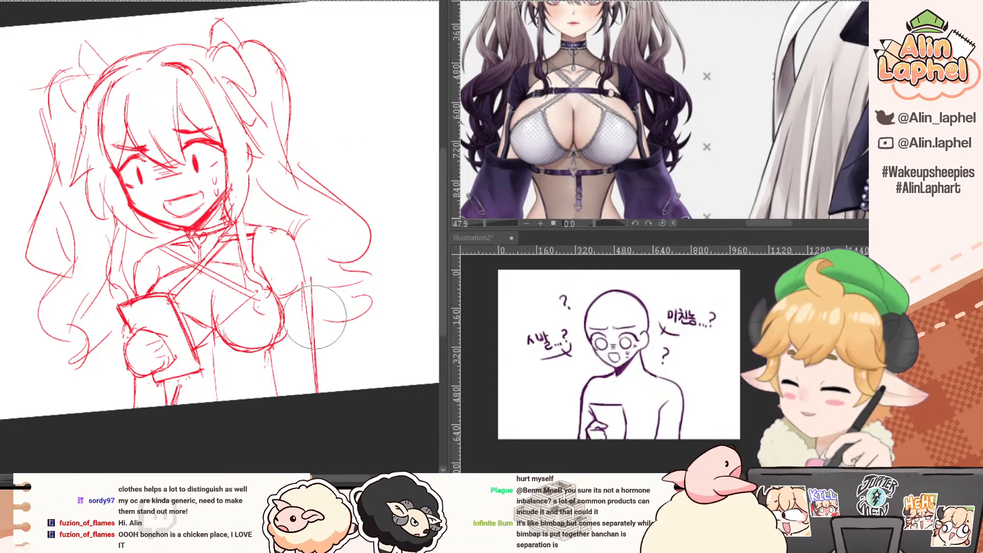
{"action": "left_click_drag", "start_coordinate": [315, 318], "coordinate": [306, 269]}
{"action": "left_click_drag", "start_coordinate": [301, 261], "coordinate": [309, 362]}
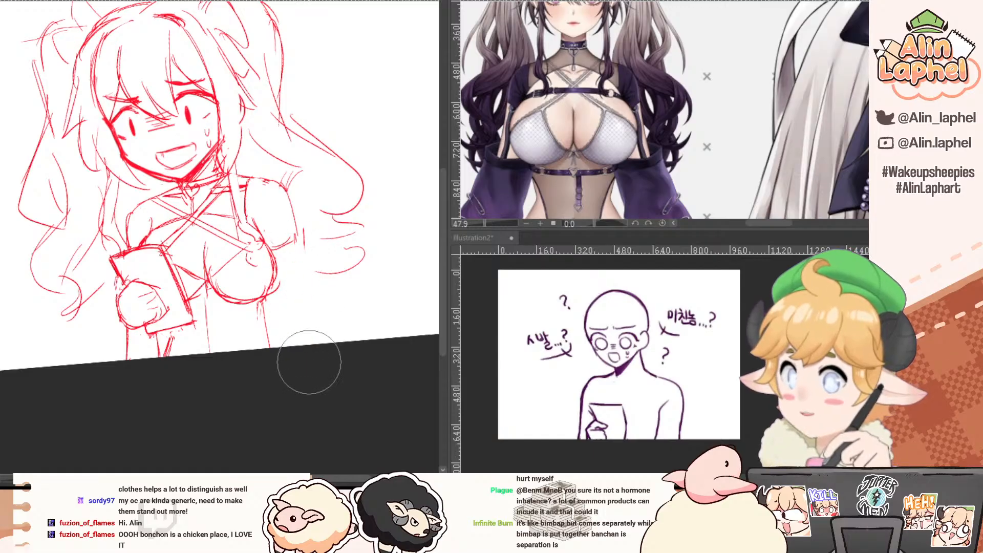
{"action": "key", "text": "p"}
{"action": "left_click_drag", "start_coordinate": [296, 245], "coordinate": [312, 343]}
{"action": "key", "text": "ctrl+z"}
{"action": "left_click_drag", "start_coordinate": [294, 236], "coordinate": [307, 344]}
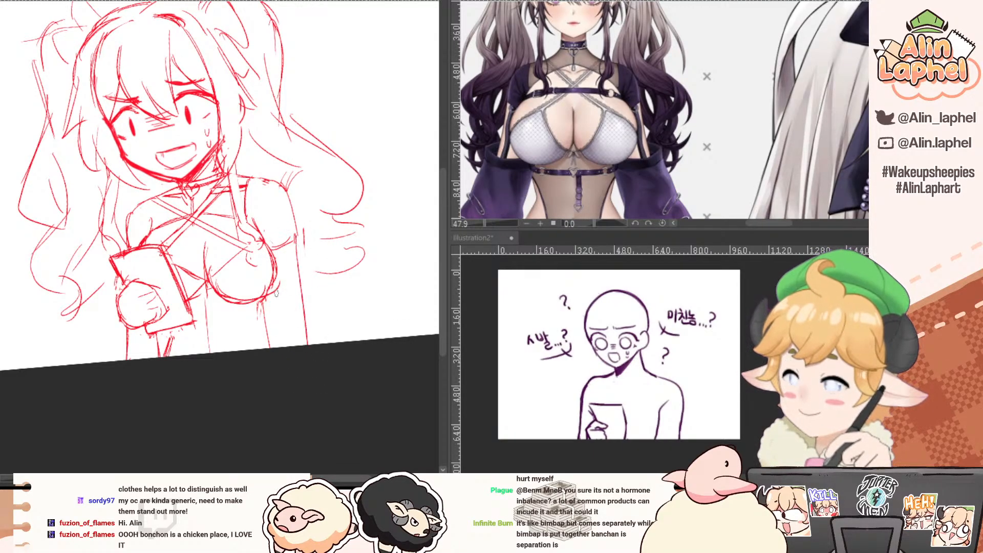
Redraw the torso's side line from under the bust down to the canvas edge.
{"action": "key", "text": "e"}
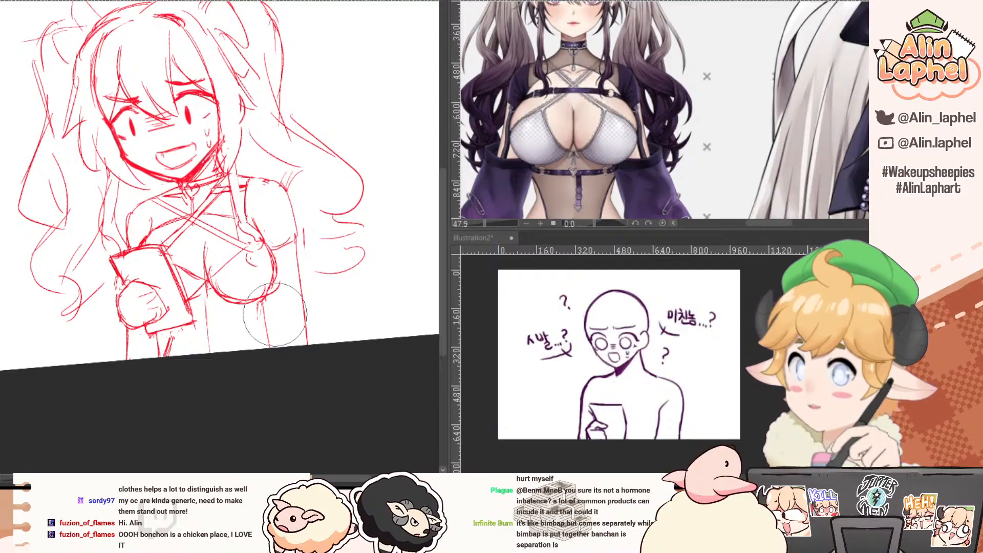
{"action": "key", "text": "p"}
{"action": "left_click_drag", "start_coordinate": [263, 300], "coordinate": [272, 347]}
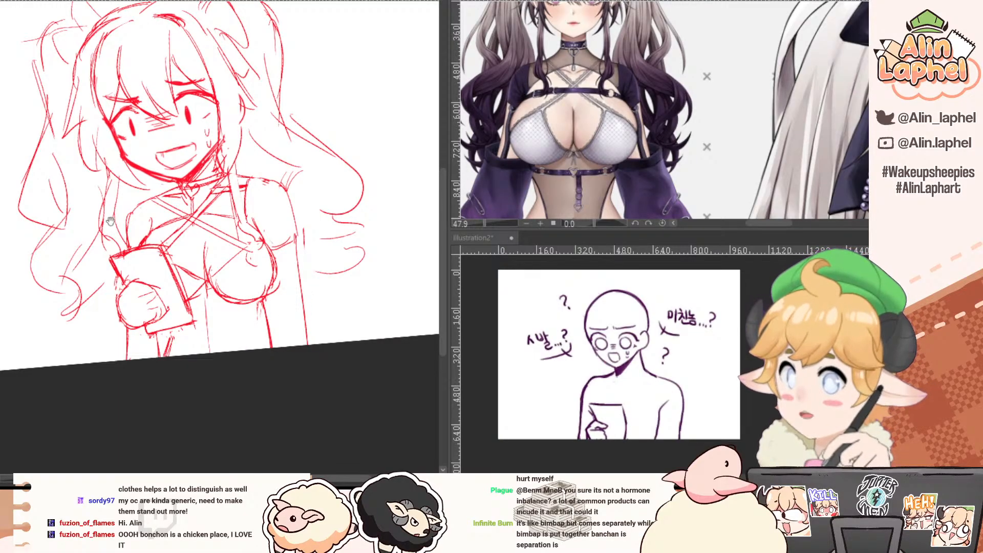
{"action": "left_click_drag", "start_coordinate": [109, 221], "coordinate": [137, 234]}
{"action": "key", "text": "e"}
{"action": "key", "text": "p"}
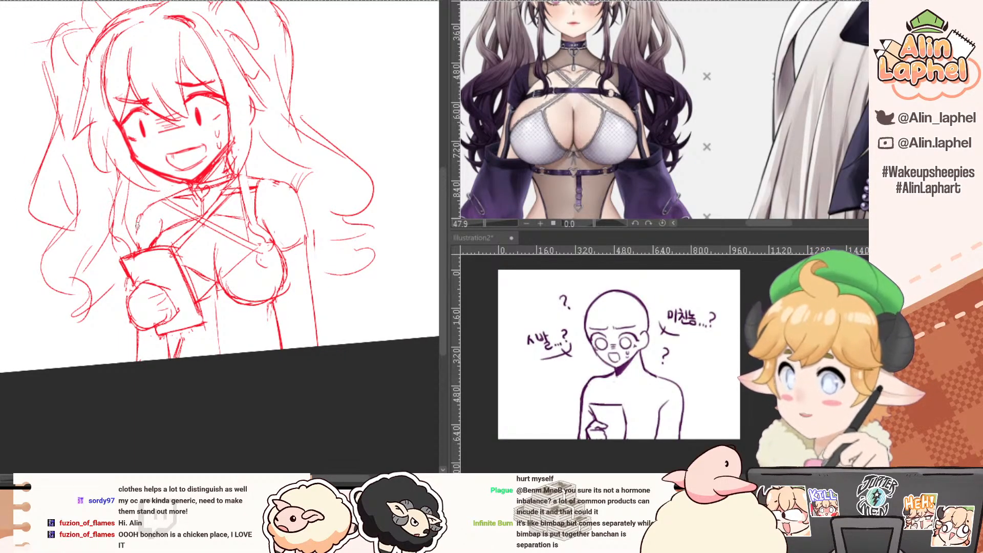
Erase and redraw the shoulder and upper-arm outline on the card-holding side down to the card.
{"action": "left_click_drag", "start_coordinate": [160, 203], "coordinate": [137, 245]}
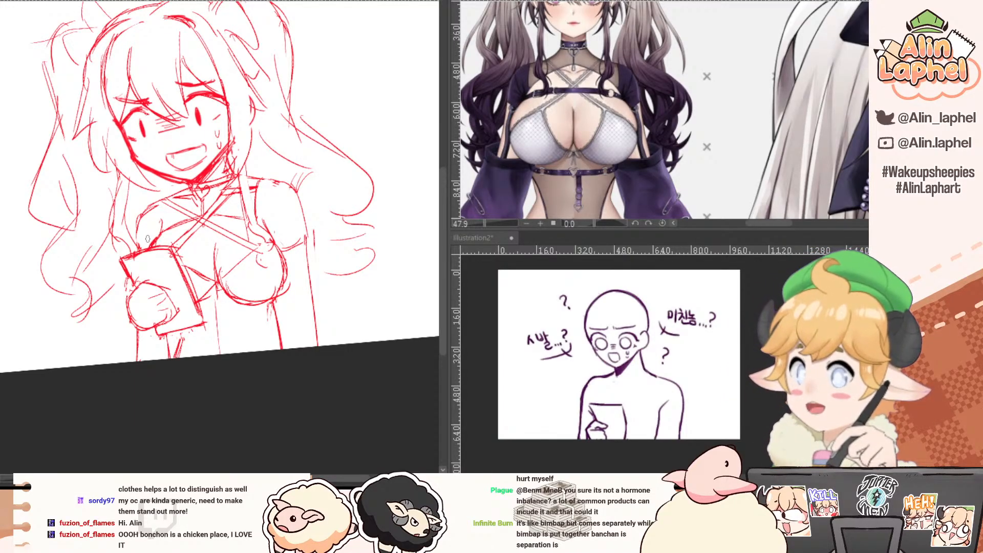
{"action": "key", "text": "e"}
{"action": "left_click_drag", "start_coordinate": [141, 231], "coordinate": [149, 216]}
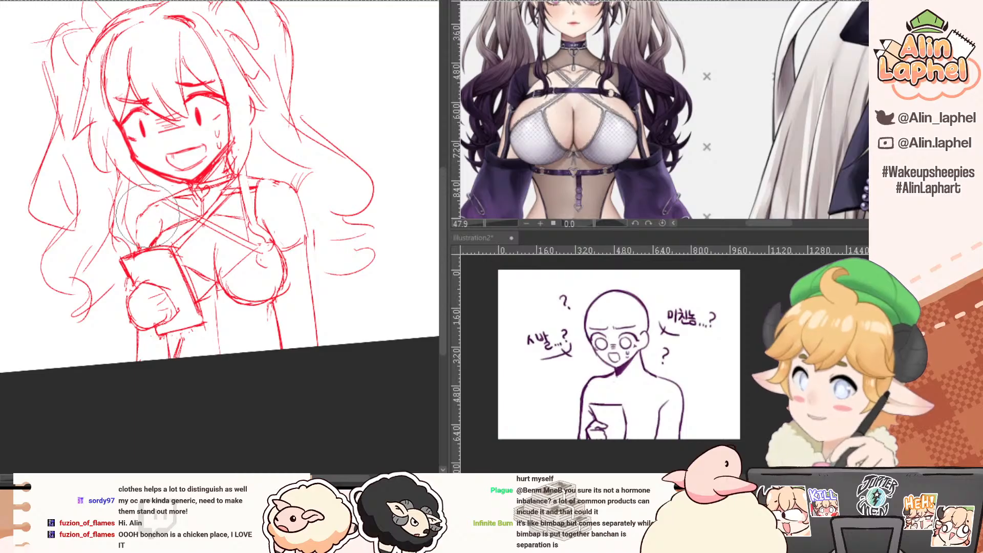
{"action": "key", "text": "p"}
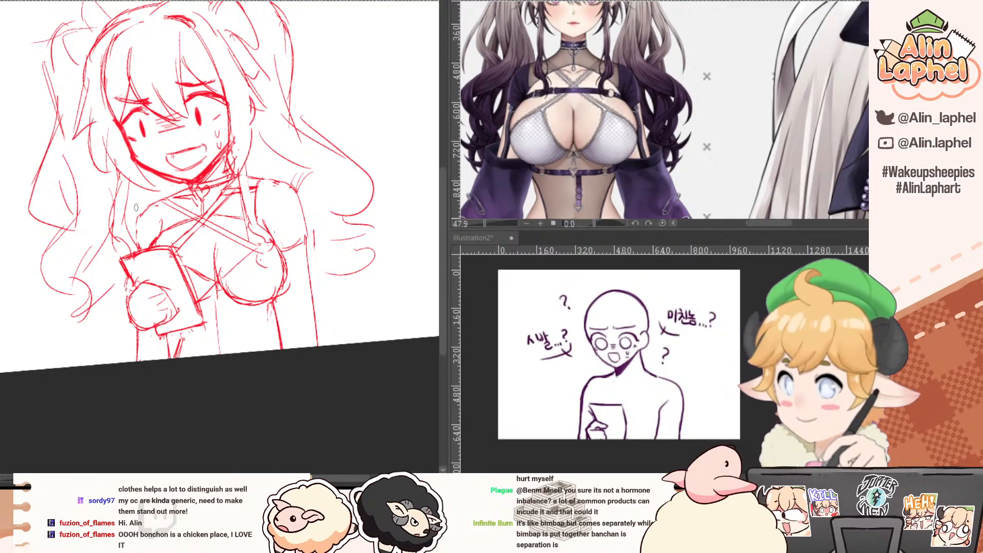
{"action": "left_click_drag", "start_coordinate": [138, 220], "coordinate": [139, 243]}
Erase and resketch the finger lines of the hand gripping the card.
{"action": "left_click_drag", "start_coordinate": [124, 288], "coordinate": [126, 240]}
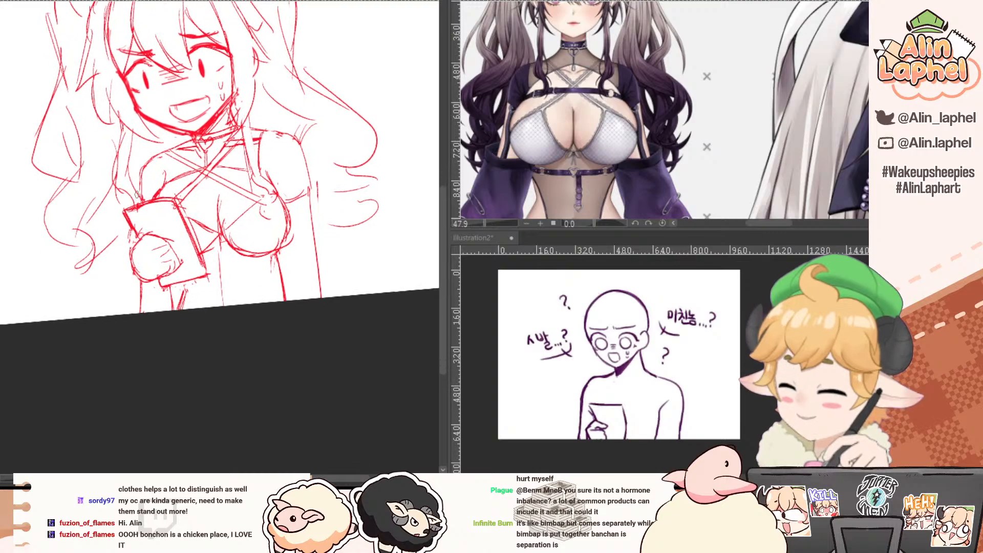
{"action": "key", "text": "e"}
{"action": "key", "text": "p"}
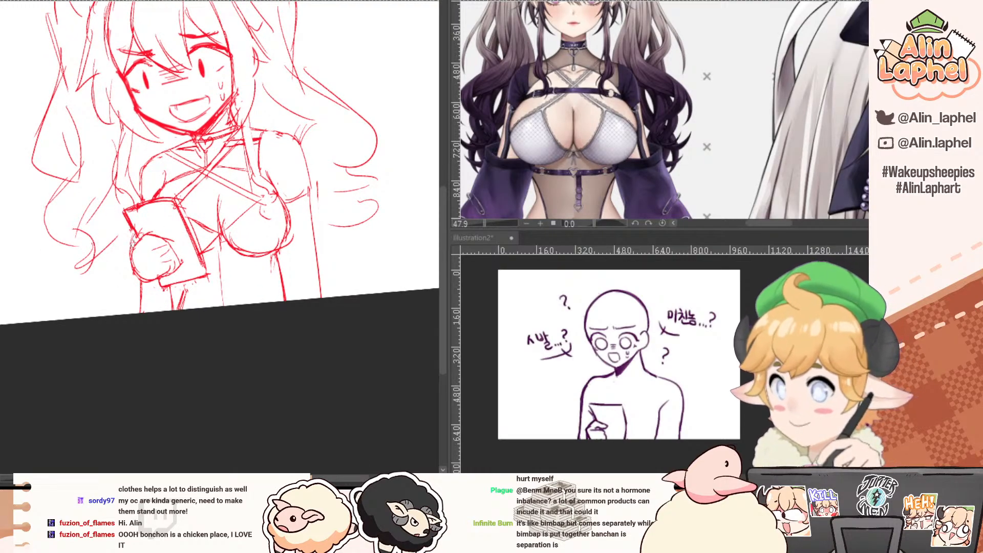
{"action": "key", "text": "e"}
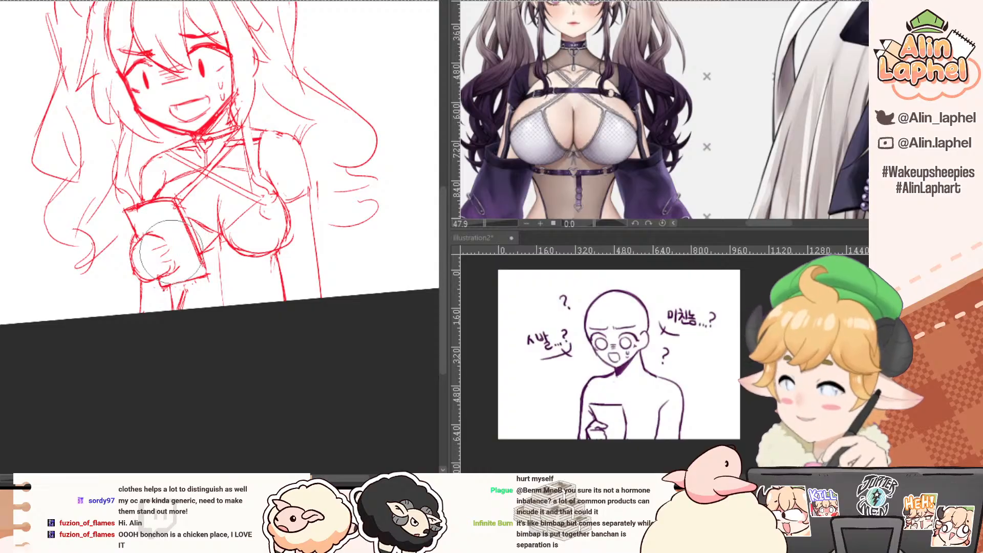
{"action": "key", "text": "p"}
{"action": "mouse_move", "coordinate": [119, 206]}
{"action": "left_mouse_down"}
{"action": "mouse_move", "coordinate": [159, 274]}
{"action": "mouse_move", "coordinate": [156, 290]}
{"action": "left_mouse_up"}
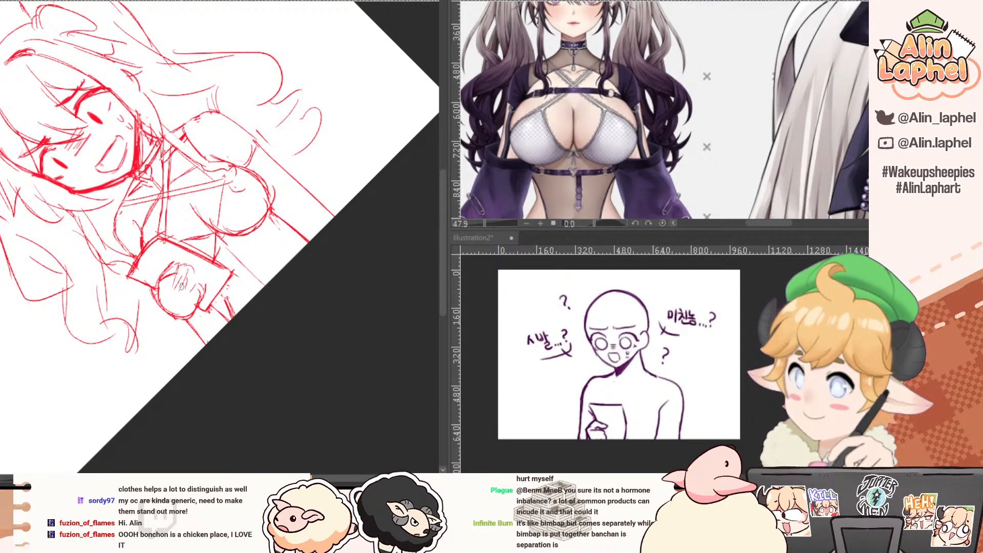
{"action": "left_click_drag", "start_coordinate": [196, 269], "coordinate": [192, 307]}
{"action": "mouse_move", "coordinate": [203, 275]}
{"action": "left_mouse_down"}
{"action": "mouse_move", "coordinate": [197, 297]}
{"action": "mouse_move", "coordinate": [114, 234]}
{"action": "mouse_move", "coordinate": [113, 205]}
{"action": "mouse_move", "coordinate": [109, 244]}
{"action": "mouse_move", "coordinate": [133, 259]}
{"action": "left_mouse_up"}
Sketch the horizontal harness strap beneath the bust with a small ring at its centre.
{"action": "left_click", "coordinate": [135, 261], "text": "alt"}
{"action": "left_click_drag", "start_coordinate": [81, 131], "coordinate": [88, 145]}
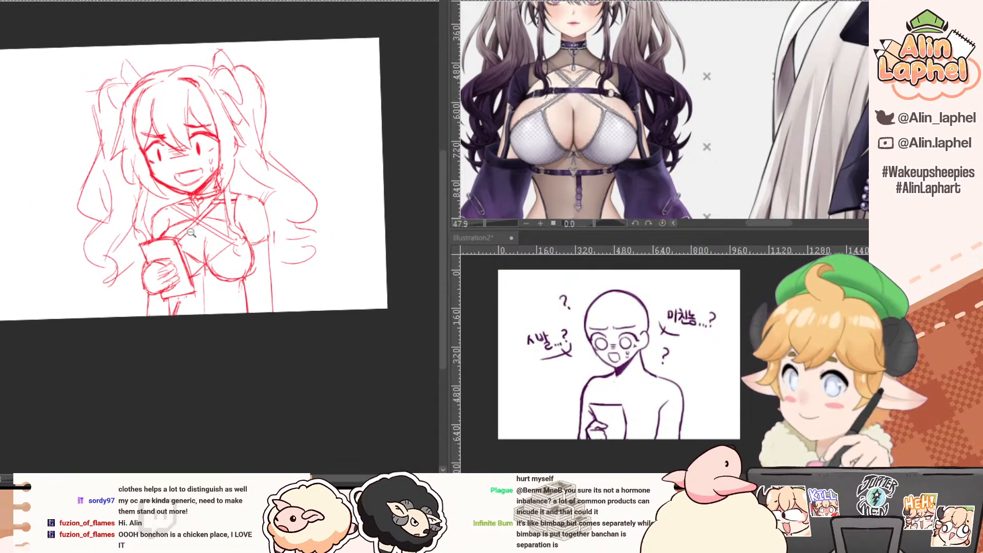
{"action": "left_click_drag", "start_coordinate": [193, 247], "coordinate": [225, 281]}
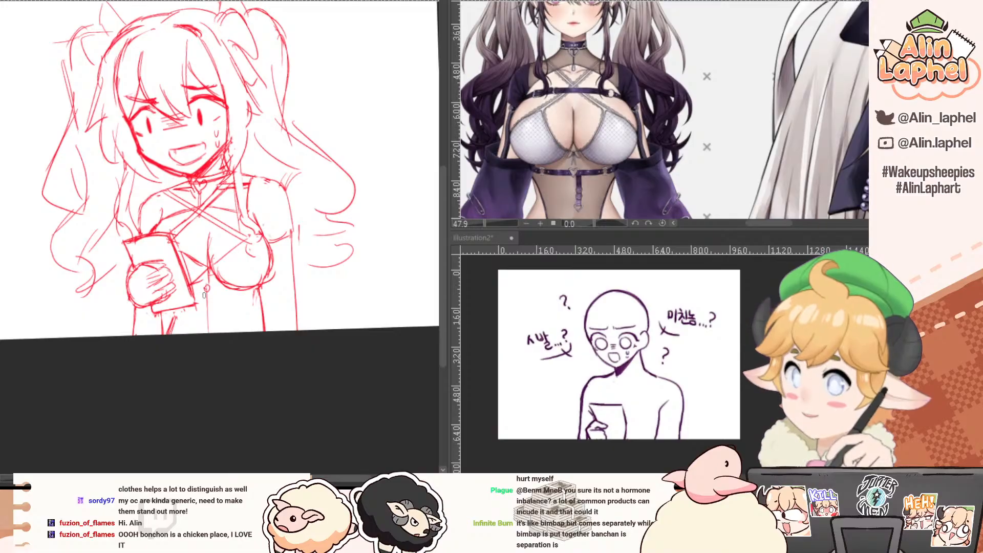
{"action": "mouse_move", "coordinate": [193, 292]}
{"action": "left_mouse_down"}
{"action": "mouse_move", "coordinate": [166, 231]}
{"action": "mouse_move", "coordinate": [163, 257]}
{"action": "left_mouse_up"}
{"action": "key", "text": "ctrl+z"}
{"action": "left_click_drag", "start_coordinate": [167, 210], "coordinate": [171, 248]}
{"action": "mouse_move", "coordinate": [40, 145]}
{"action": "left_mouse_down"}
{"action": "mouse_move", "coordinate": [89, 324]}
{"action": "mouse_move", "coordinate": [206, 303]}
{"action": "mouse_move", "coordinate": [249, 338]}
{"action": "left_mouse_up"}
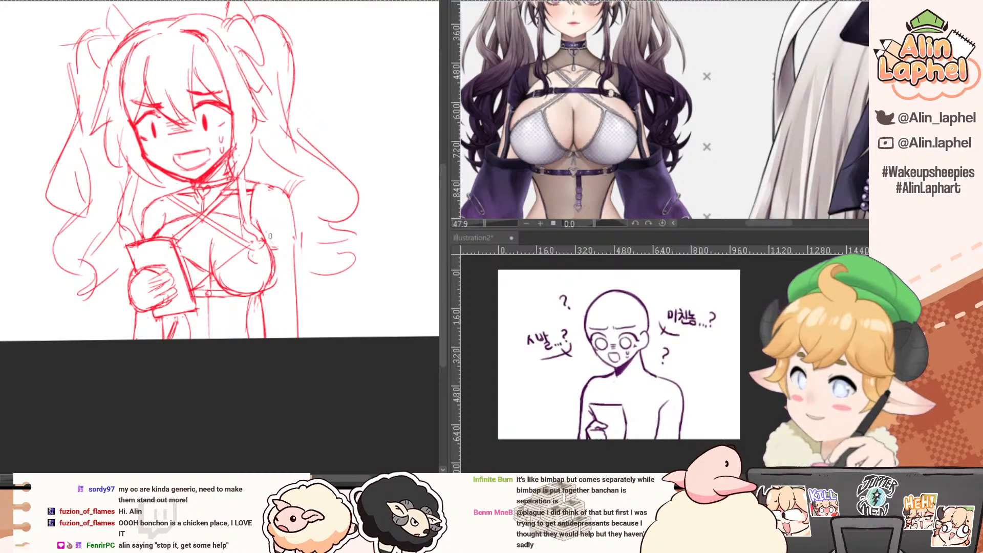
Sketch the short sleeve's hem straight across the free arm and the vertical straps running down from it.
{"action": "left_click_drag", "start_coordinate": [266, 242], "coordinate": [294, 238]}
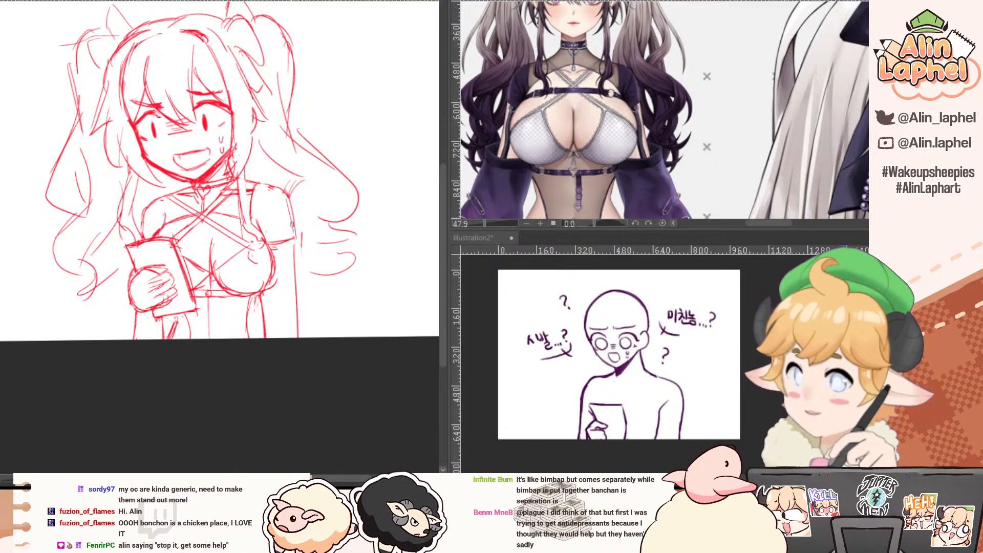
{"action": "left_click_drag", "start_coordinate": [272, 224], "coordinate": [289, 292]}
{"action": "mouse_move", "coordinate": [281, 250]}
{"action": "left_mouse_down"}
{"action": "mouse_move", "coordinate": [275, 297]}
{"action": "mouse_move", "coordinate": [309, 283]}
{"action": "left_mouse_up"}
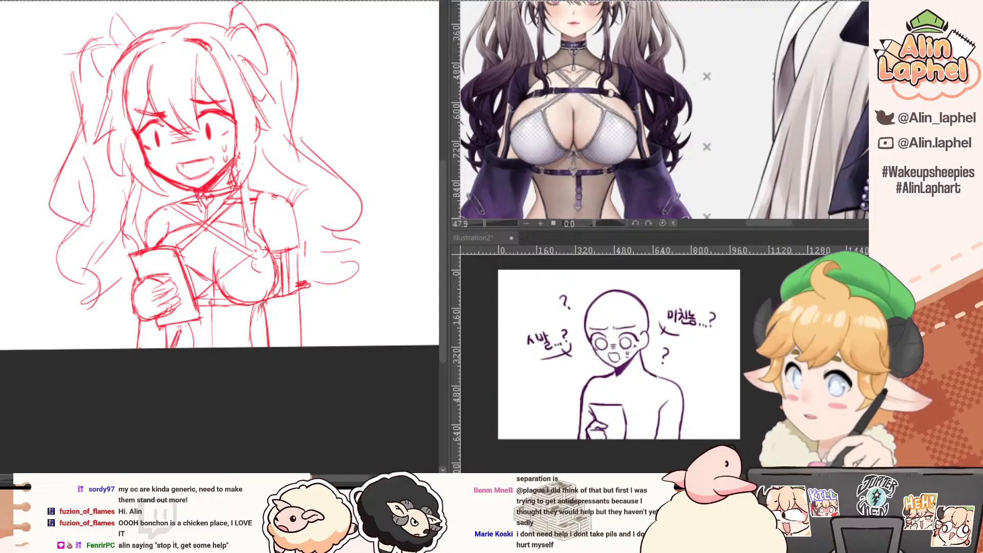
Sketch the detached sleeve's top band on the free arm and its flared outline down to the canvas edge.
{"action": "left_click_drag", "start_coordinate": [262, 312], "coordinate": [309, 302]}
{"action": "key", "text": "ctrl+z"}
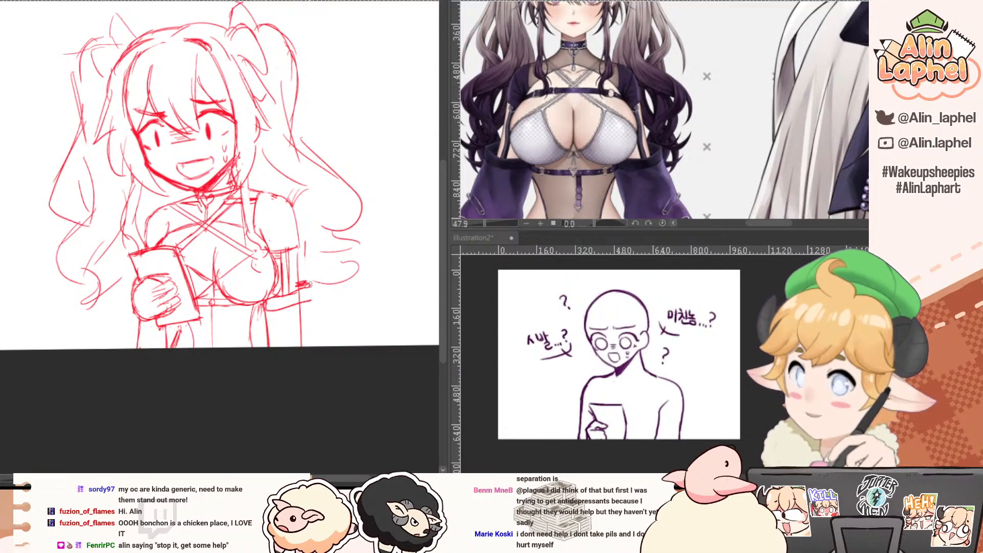
{"action": "key", "text": "e"}
{"action": "key", "text": "p"}
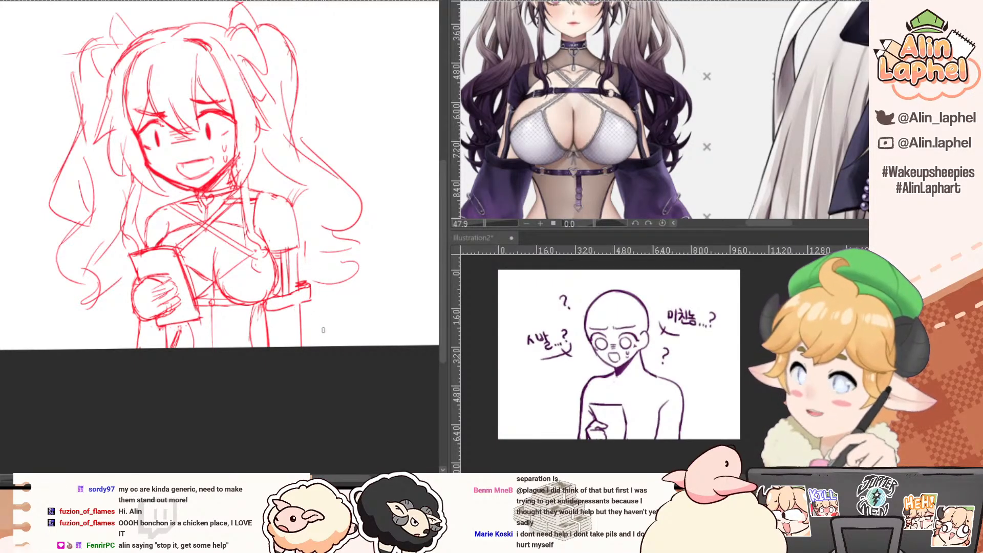
{"action": "mouse_move", "coordinate": [308, 301]}
{"action": "left_mouse_down"}
{"action": "mouse_move", "coordinate": [325, 362]}
{"action": "mouse_move", "coordinate": [300, 319]}
{"action": "left_mouse_up"}
{"action": "key", "text": "e"}
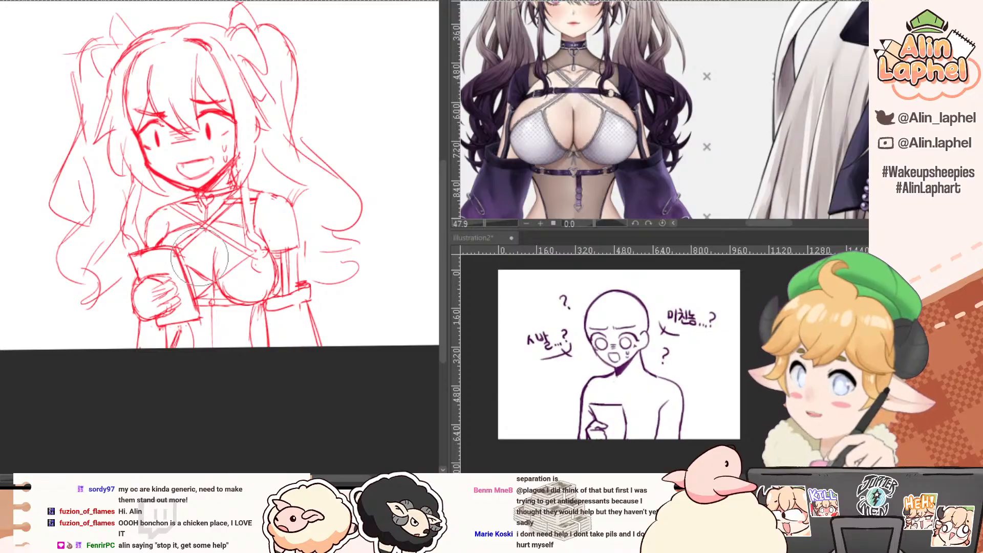
{"action": "key", "text": "p"}
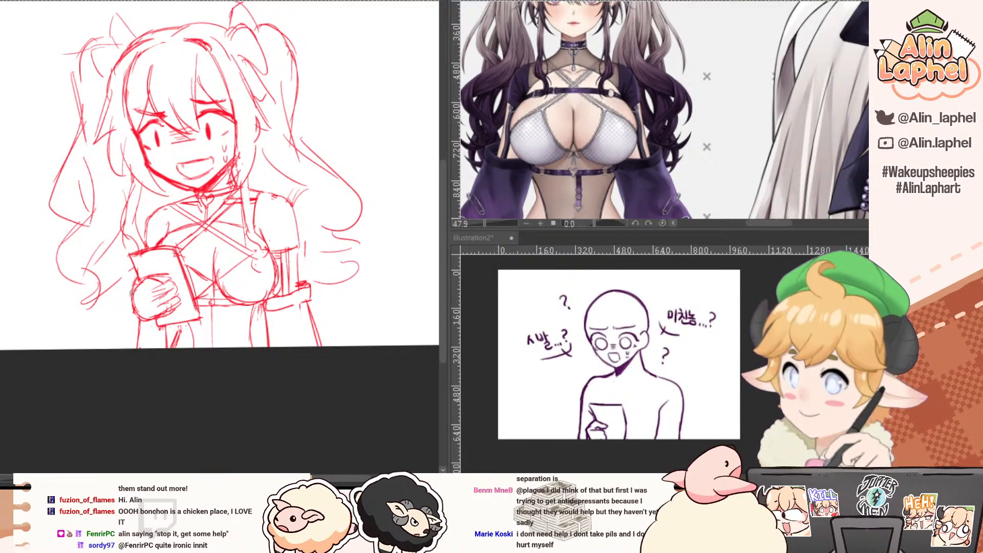
Bring the reference's lower sleeves into view and sketch the flared detached sleeve below the card-holding hand.
{"action": "mouse_move", "coordinate": [149, 327]}
{"action": "left_mouse_down"}
{"action": "mouse_move", "coordinate": [140, 304]}
{"action": "mouse_move", "coordinate": [119, 325]}
{"action": "left_mouse_up"}
{"action": "left_click_drag", "start_coordinate": [525, 186], "coordinate": [590, 40]}
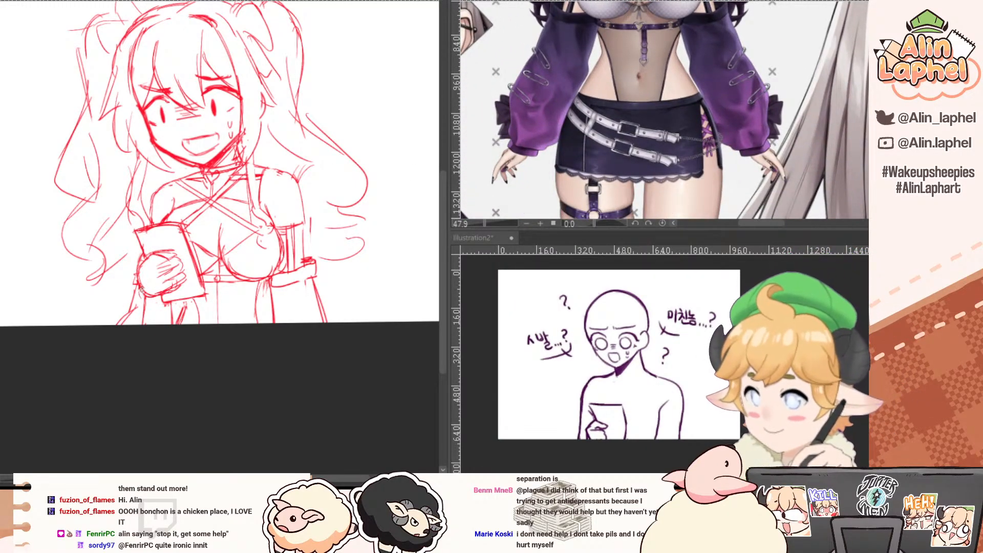
{"action": "left_click_drag", "start_coordinate": [136, 298], "coordinate": [120, 323]}
Bring the reference's head into view and sketch question marks in the empty space on both sides of the character.
{"action": "left_click_drag", "start_coordinate": [130, 232], "coordinate": [169, 310]}
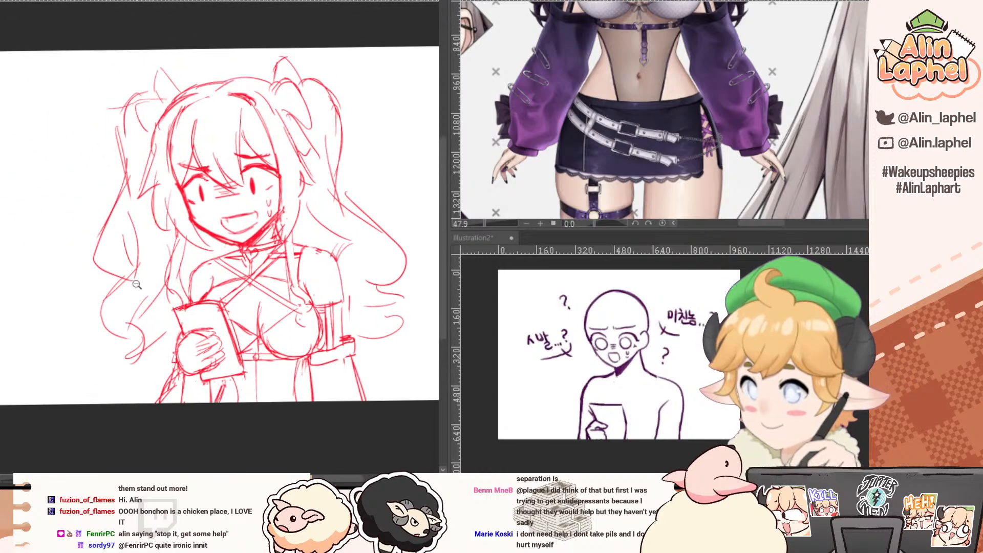
{"action": "mouse_move", "coordinate": [137, 283]}
{"action": "left_mouse_down"}
{"action": "mouse_move", "coordinate": [118, 239]}
{"action": "mouse_move", "coordinate": [131, 245]}
{"action": "mouse_move", "coordinate": [138, 217]}
{"action": "left_mouse_up"}
{"action": "left_click_drag", "start_coordinate": [175, 247], "coordinate": [144, 246]}
{"action": "left_click_drag", "start_coordinate": [534, 152], "coordinate": [519, 439]}
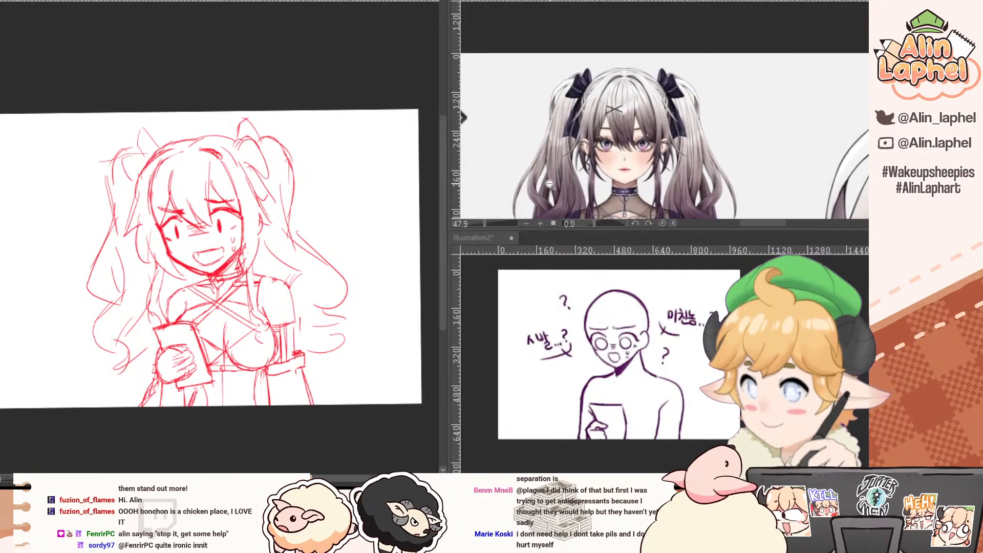
{"action": "left_click_drag", "start_coordinate": [55, 137], "coordinate": [127, 114]}
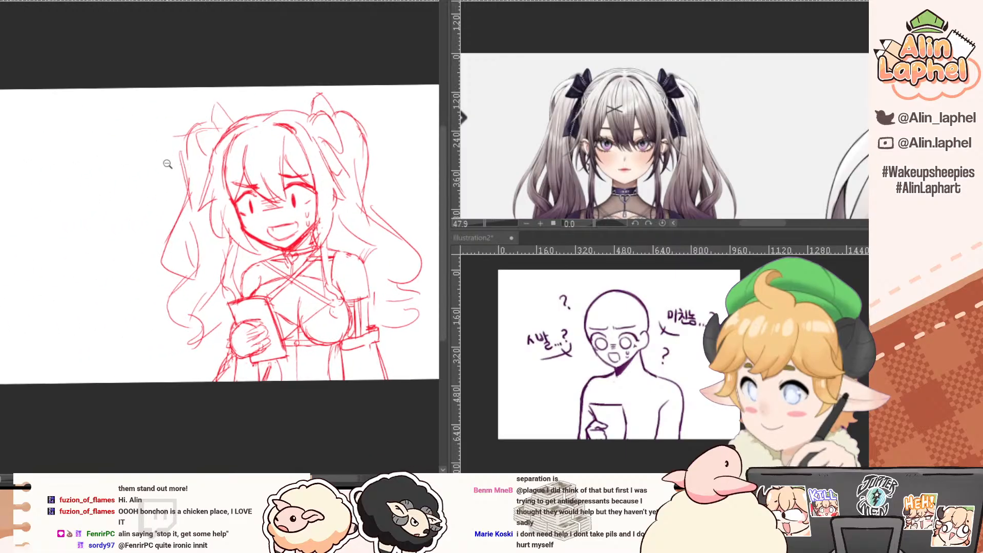
{"action": "mouse_move", "coordinate": [187, 183]}
{"action": "left_mouse_down"}
{"action": "mouse_move", "coordinate": [171, 156]}
{"action": "mouse_move", "coordinate": [181, 178]}
{"action": "left_mouse_up"}
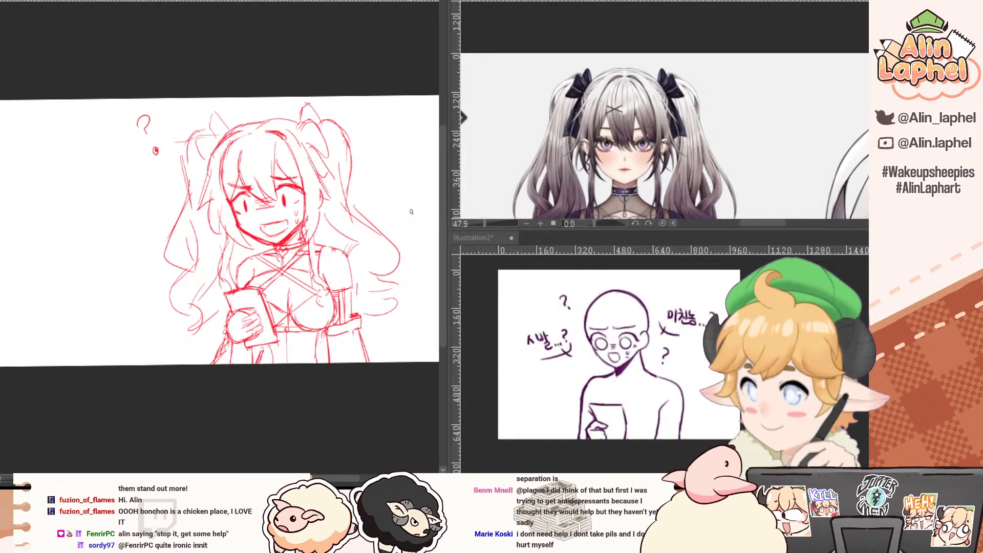
{"action": "left_click_drag", "start_coordinate": [407, 199], "coordinate": [426, 178]}
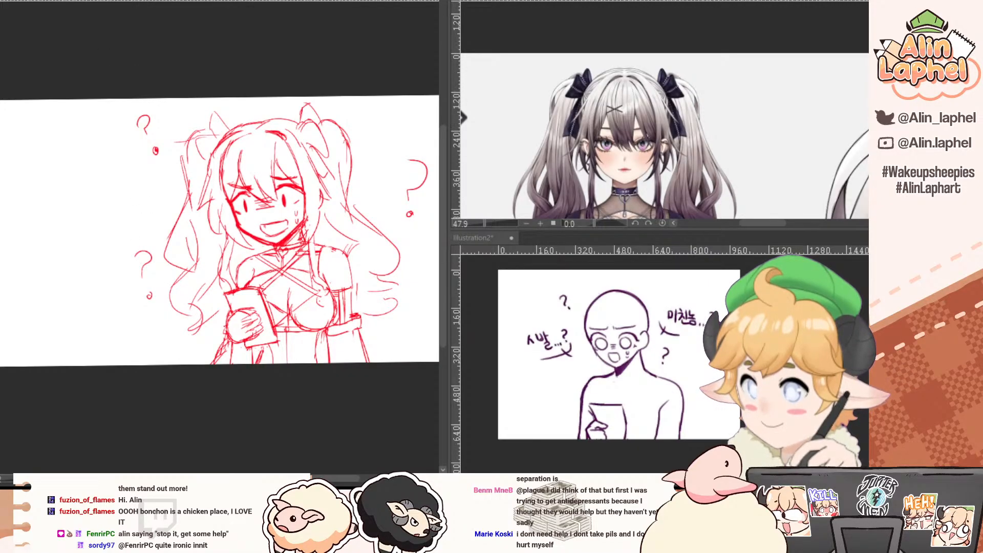
Erase the question marks around the character.
{"action": "mouse_move", "coordinate": [141, 262]}
{"action": "left_mouse_down"}
{"action": "mouse_move", "coordinate": [144, 255]}
{"action": "mouse_move", "coordinate": [146, 274]}
{"action": "left_mouse_up"}
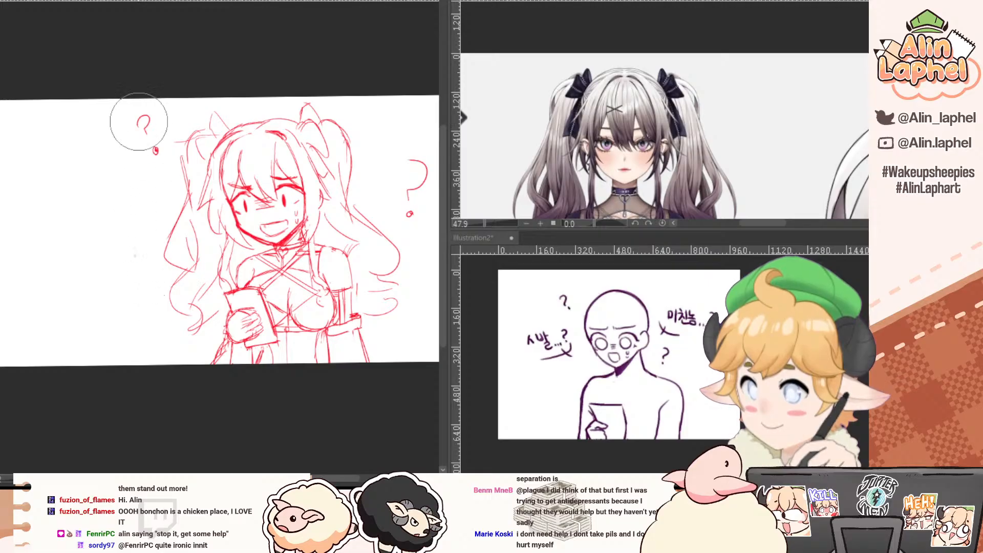
{"action": "left_click_drag", "start_coordinate": [138, 121], "coordinate": [141, 117]}
{"action": "left_click_drag", "start_coordinate": [417, 169], "coordinate": [412, 215]}
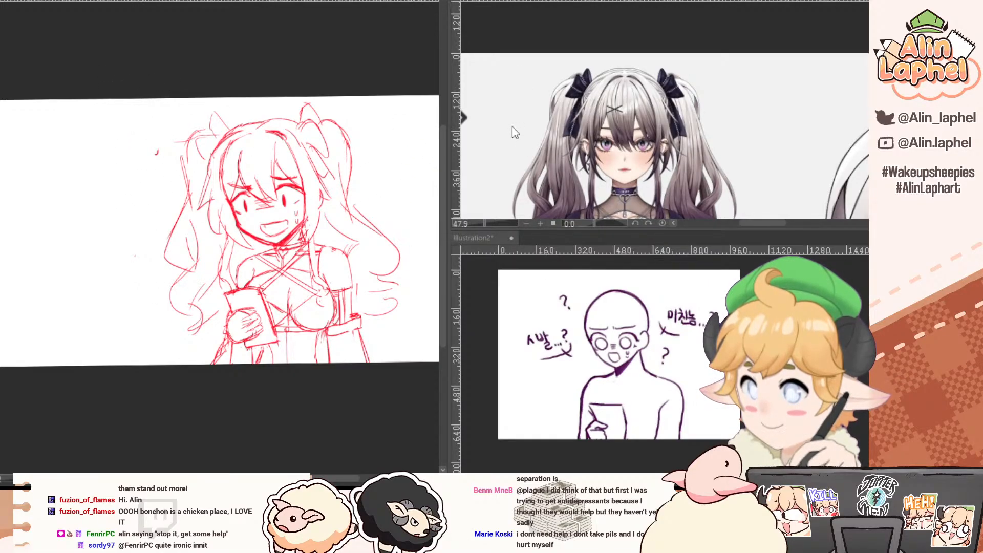
Switch the reference to the blonde girl in a white shirt with a red bow and show her head and chest.
{"action": "left_click", "coordinate": [529, 1]}
{"action": "left_click", "coordinate": [530, 1]}
{"action": "left_click", "coordinate": [530, 1]}
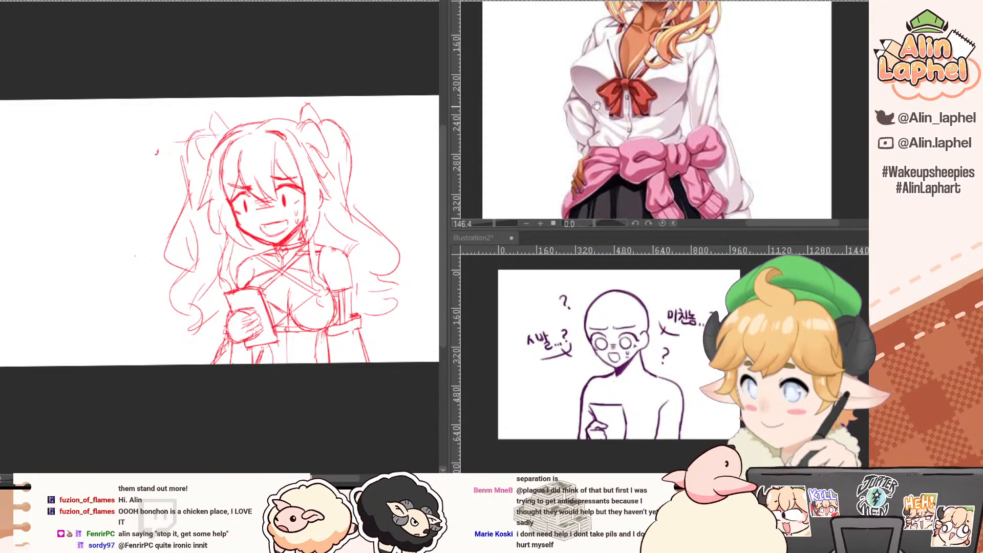
{"action": "left_click_drag", "start_coordinate": [597, 105], "coordinate": [592, 228]}
{"action": "left_click_drag", "start_coordinate": [566, 136], "coordinate": [549, 135]}
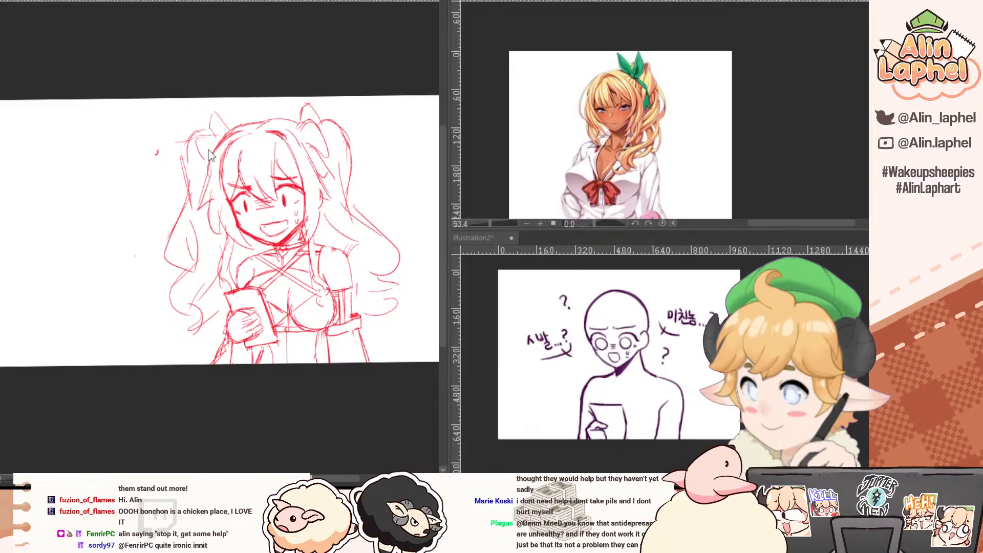
Erase the crossed harness straps from the chest and sketch the shirt's open neckline from the neck down to the bust.
{"action": "mouse_move", "coordinate": [267, 293]}
{"action": "left_mouse_down"}
{"action": "mouse_move", "coordinate": [285, 281]}
{"action": "mouse_move", "coordinate": [278, 275]}
{"action": "mouse_move", "coordinate": [269, 284]}
{"action": "mouse_move", "coordinate": [299, 284]}
{"action": "mouse_move", "coordinate": [292, 248]}
{"action": "mouse_move", "coordinate": [270, 261]}
{"action": "left_mouse_up"}
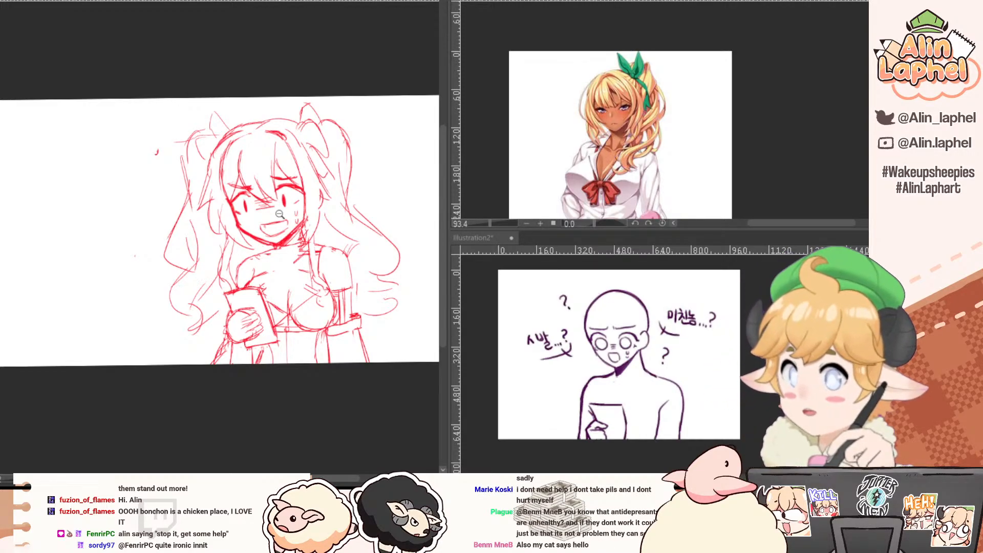
{"action": "left_click_drag", "start_coordinate": [276, 220], "coordinate": [305, 223]}
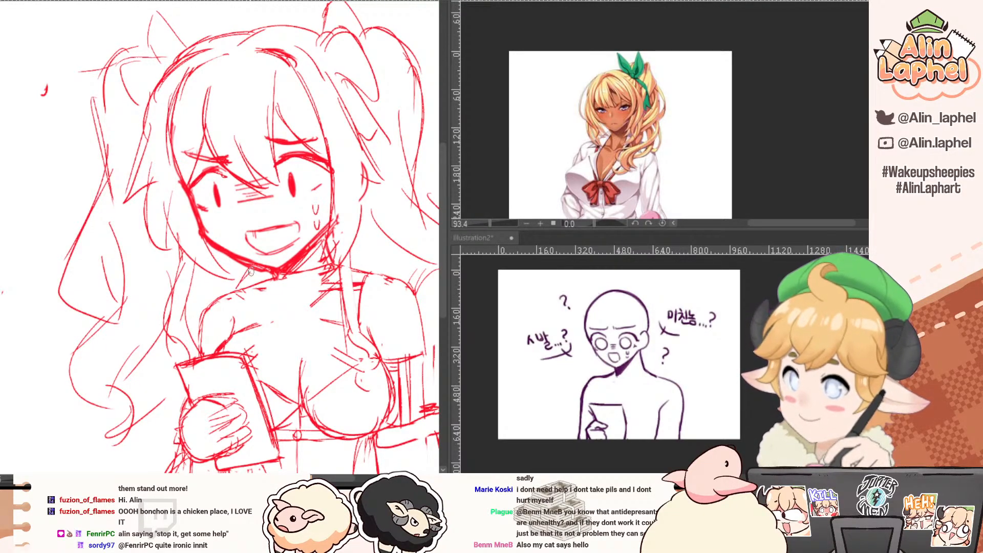
{"action": "key", "text": "p"}
{"action": "mouse_move", "coordinate": [246, 300]}
{"action": "left_mouse_down"}
{"action": "mouse_move", "coordinate": [270, 302]}
{"action": "mouse_move", "coordinate": [267, 340]}
{"action": "left_mouse_up"}
{"action": "mouse_move", "coordinate": [280, 279]}
{"action": "left_mouse_down"}
{"action": "mouse_move", "coordinate": [263, 327]}
{"action": "mouse_move", "coordinate": [290, 387]}
{"action": "mouse_move", "coordinate": [305, 388]}
{"action": "left_mouse_up"}
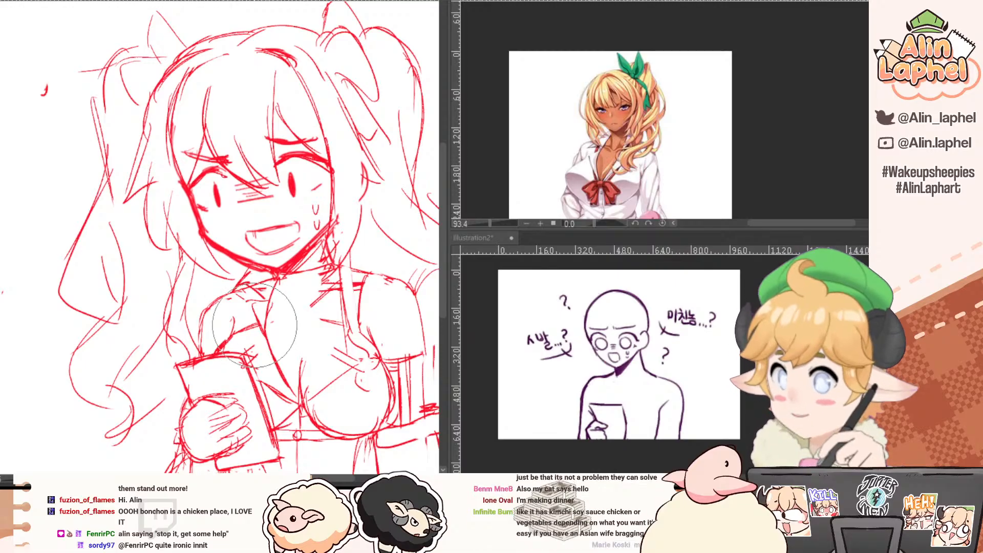
{"action": "mouse_move", "coordinate": [255, 330]}
{"action": "left_mouse_down"}
{"action": "mouse_move", "coordinate": [262, 312]}
{"action": "mouse_move", "coordinate": [293, 385]}
{"action": "left_mouse_up"}
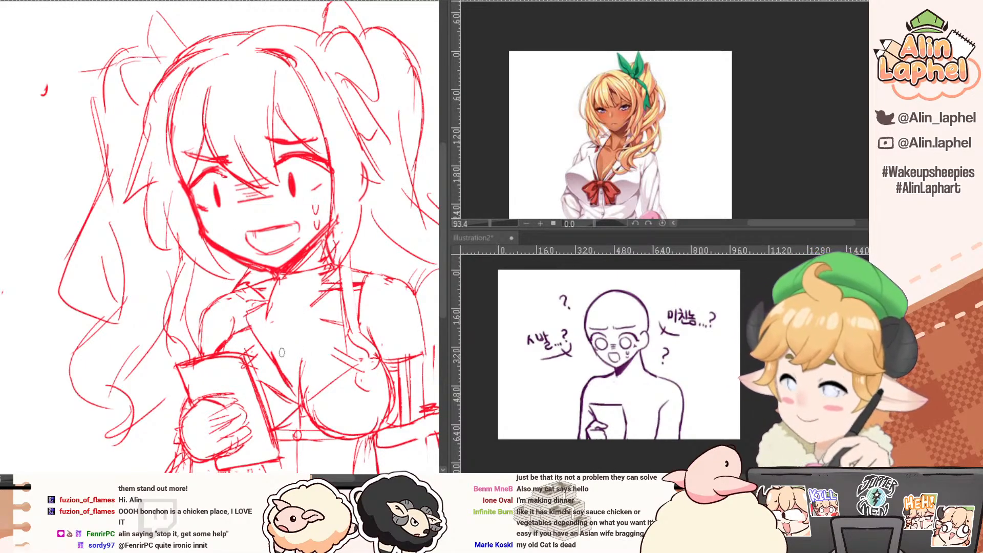
Sketch the folded shirt collar on the card side of the neck, cleaning up its overlapping strokes.
{"action": "left_click_drag", "start_coordinate": [247, 327], "coordinate": [237, 309]}
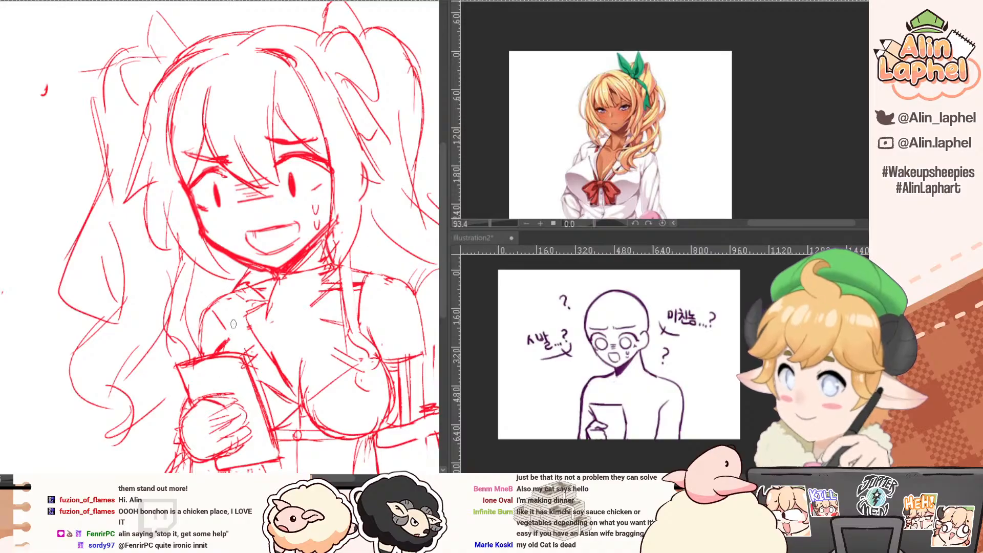
{"action": "mouse_move", "coordinate": [235, 324]}
{"action": "left_mouse_down"}
{"action": "mouse_move", "coordinate": [222, 347]}
{"action": "mouse_move", "coordinate": [263, 307]}
{"action": "left_mouse_up"}
{"action": "key", "text": "e"}
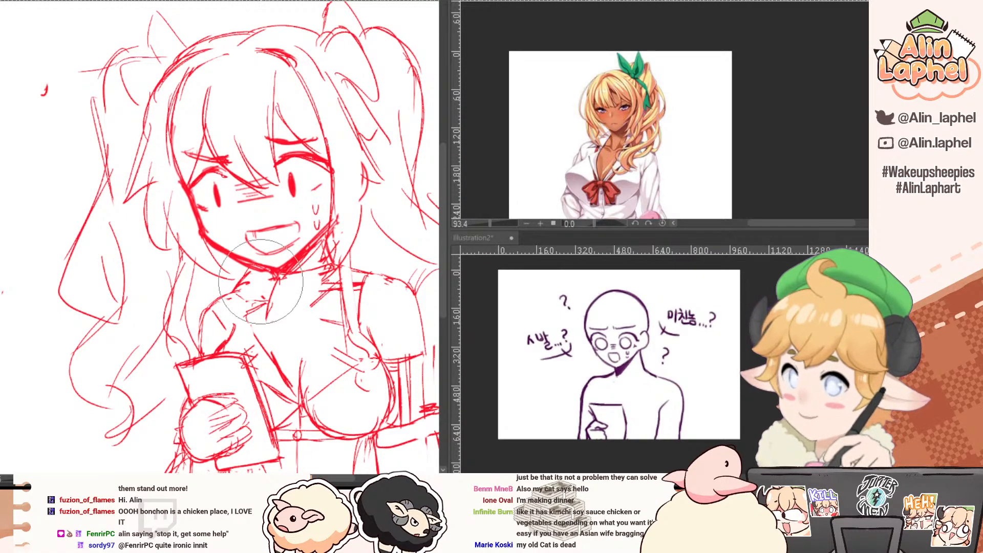
{"action": "key", "text": "p"}
{"action": "left_click_drag", "start_coordinate": [259, 267], "coordinate": [234, 292]}
{"action": "mouse_move", "coordinate": [234, 293]}
{"action": "left_mouse_down"}
{"action": "mouse_move", "coordinate": [255, 285]}
{"action": "mouse_move", "coordinate": [266, 305]}
{"action": "mouse_move", "coordinate": [252, 300]}
{"action": "left_mouse_up"}
{"action": "key", "text": "e"}
{"action": "key", "text": "p"}
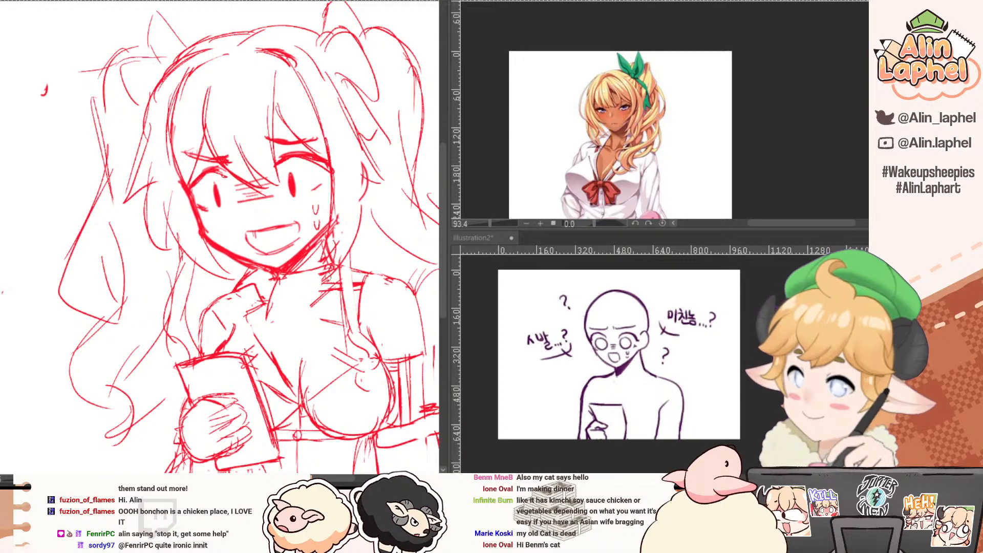
Erase the leftover strokes on the opposite side of the neck and beside the card's upper edge.
{"action": "key", "text": "e"}
{"action": "left_click_drag", "start_coordinate": [322, 299], "coordinate": [335, 281]}
{"action": "key", "text": "p"}
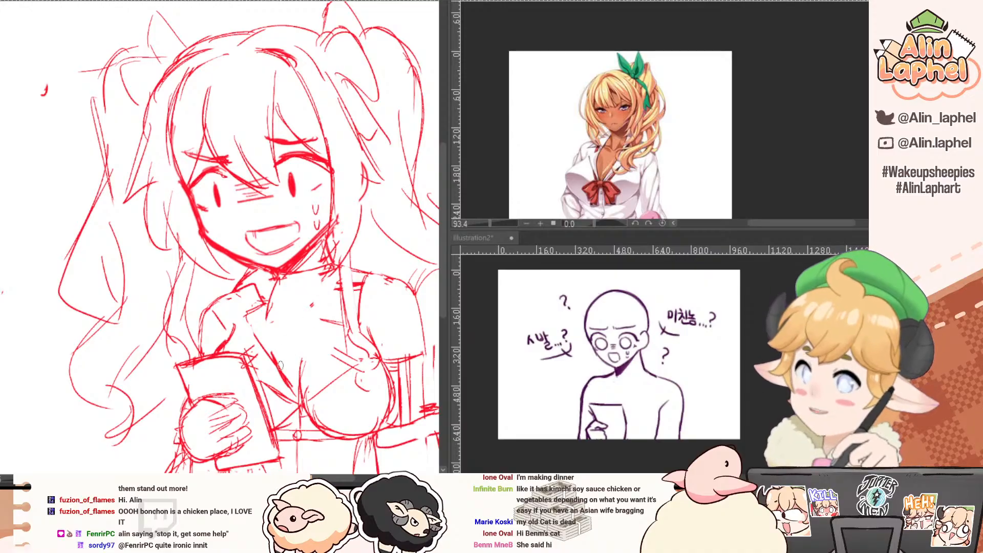
{"action": "key", "text": "e"}
{"action": "left_click_drag", "start_coordinate": [250, 353], "coordinate": [249, 351]}
{"action": "key", "text": "p"}
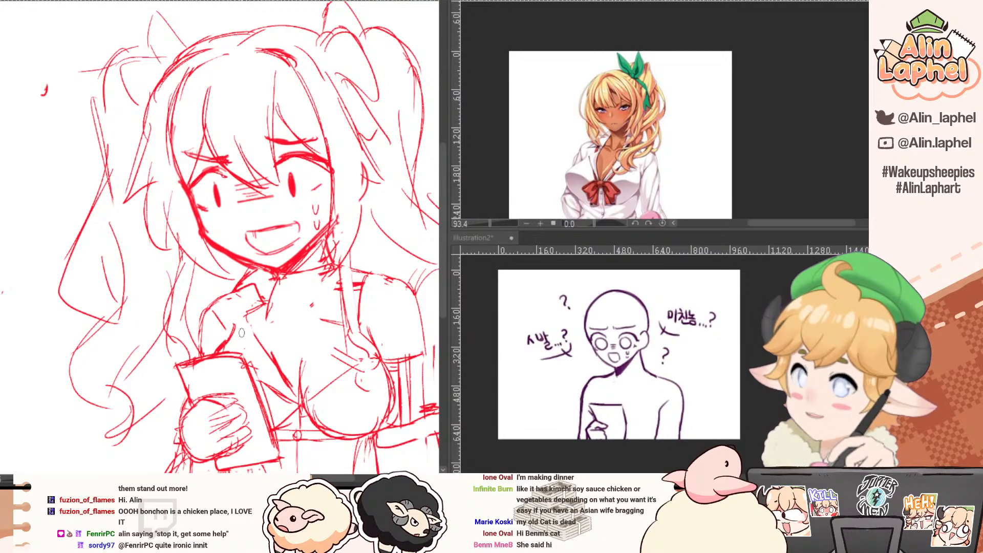
Erase overlapping strokes across the middle of the chest and redraw the shirt's neckline edges down to the bust.
{"action": "key", "text": "e"}
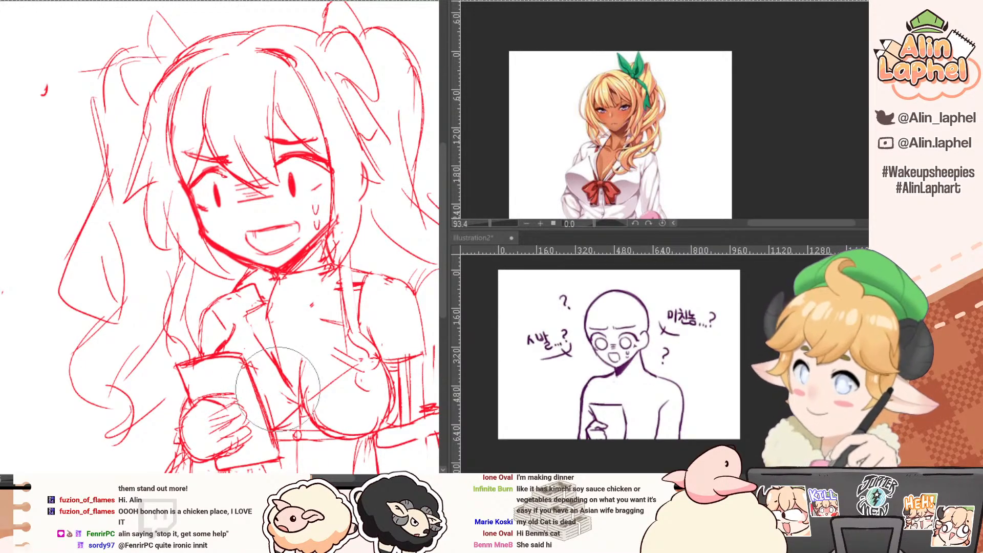
{"action": "left_click_drag", "start_coordinate": [278, 387], "coordinate": [343, 324]}
{"action": "key", "text": "p"}
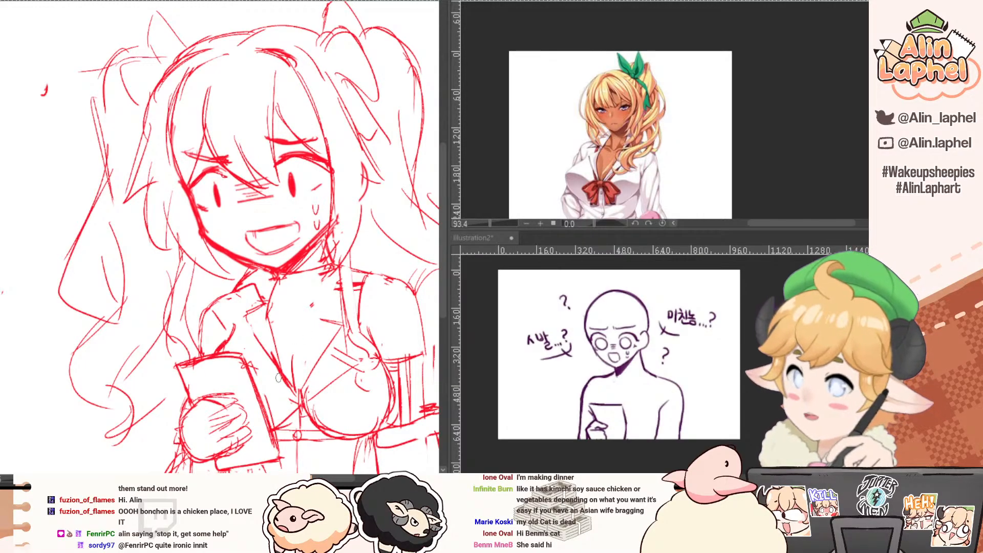
{"action": "key", "text": "e"}
{"action": "mouse_move", "coordinate": [302, 401]}
{"action": "left_mouse_down"}
{"action": "mouse_move", "coordinate": [292, 405]}
{"action": "mouse_move", "coordinate": [310, 435]}
{"action": "mouse_move", "coordinate": [296, 413]}
{"action": "mouse_move", "coordinate": [289, 421]}
{"action": "mouse_move", "coordinate": [316, 434]}
{"action": "mouse_move", "coordinate": [296, 427]}
{"action": "mouse_move", "coordinate": [378, 395]}
{"action": "left_mouse_up"}
{"action": "key", "text": "p"}
Sketch a small round bow knot at the lowest point of the neckline and clean up the bust lines beneath it.
{"action": "key", "text": "e"}
{"action": "key", "text": "p"}
{"action": "key", "text": "e"}
{"action": "key", "text": "p"}
{"action": "key", "text": "e"}
{"action": "key", "text": "p"}
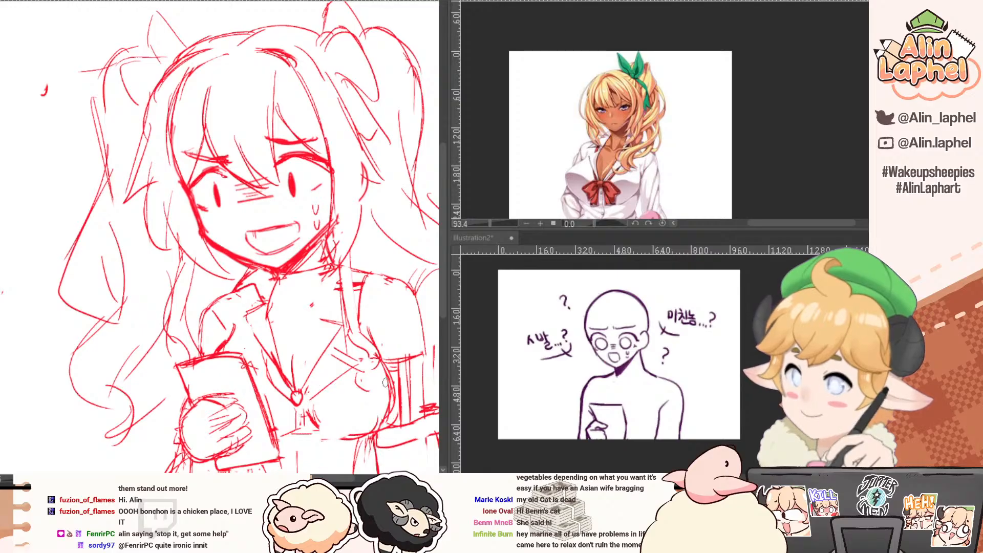
{"action": "left_click_drag", "start_coordinate": [390, 354], "coordinate": [318, 431]}
{"action": "key", "text": "ctrl+z"}
Sketch the inner lapel line on the side opposite the card and reinforce the neck strokes below the jaw.
{"action": "left_click_drag", "start_coordinate": [245, 290], "coordinate": [218, 257], "text": "alt"}
{"action": "left_click_drag", "start_coordinate": [253, 307], "coordinate": [257, 310], "text": "alt"}
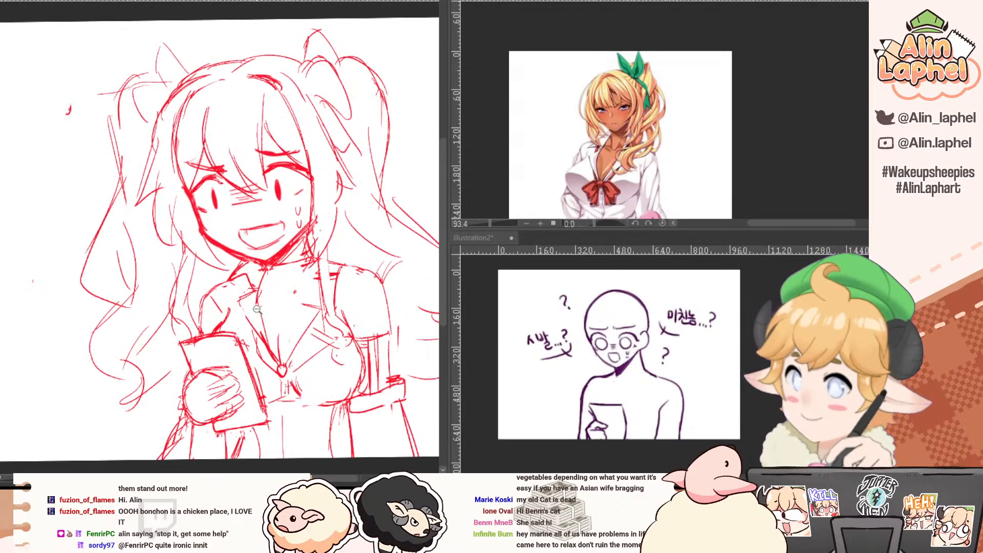
{"action": "key", "text": "e"}
{"action": "key", "text": "p"}
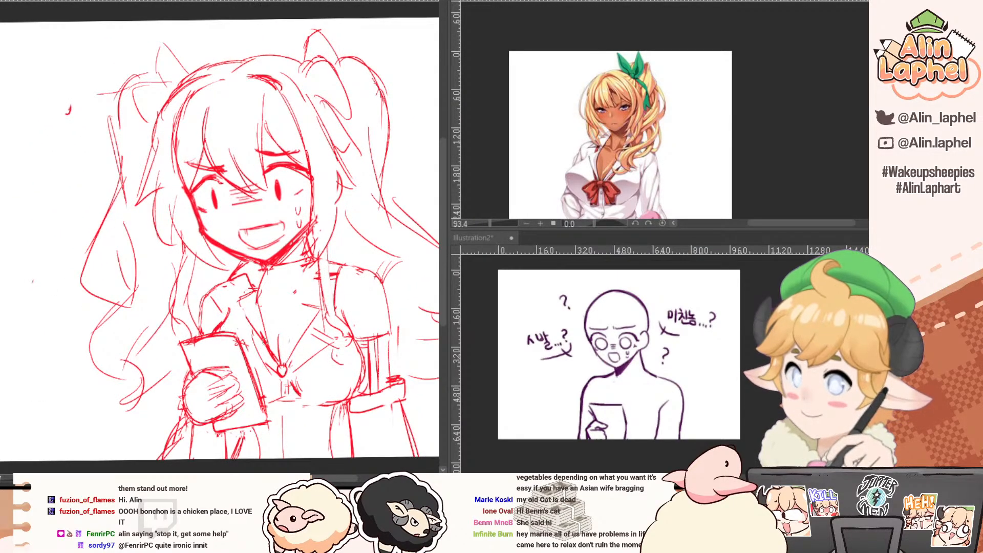
{"action": "left_click_drag", "start_coordinate": [310, 284], "coordinate": [284, 355]}
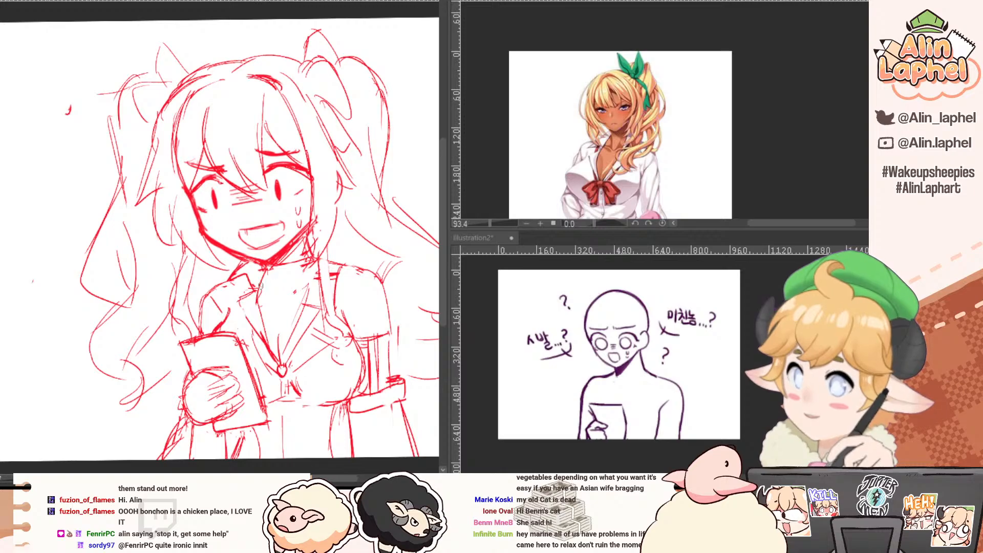
{"action": "key", "text": "e"}
{"action": "key", "text": "p"}
{"action": "left_click_drag", "start_coordinate": [306, 234], "coordinate": [310, 263]}
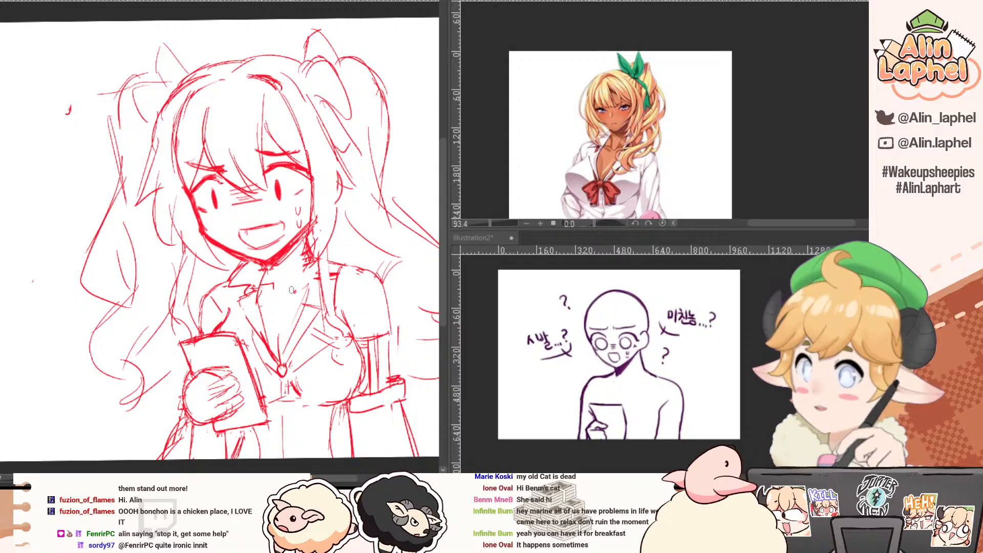
Clean up the folded collar on the card side and tidy the strokes around the lapels and the card's upper edge.
{"action": "scroll", "coordinate": [272, 275], "scroll_direction": "down", "scroll_amount": 3}
{"action": "scroll", "coordinate": [271, 276], "scroll_direction": "up", "scroll_amount": 2}
{"action": "key", "text": "e"}
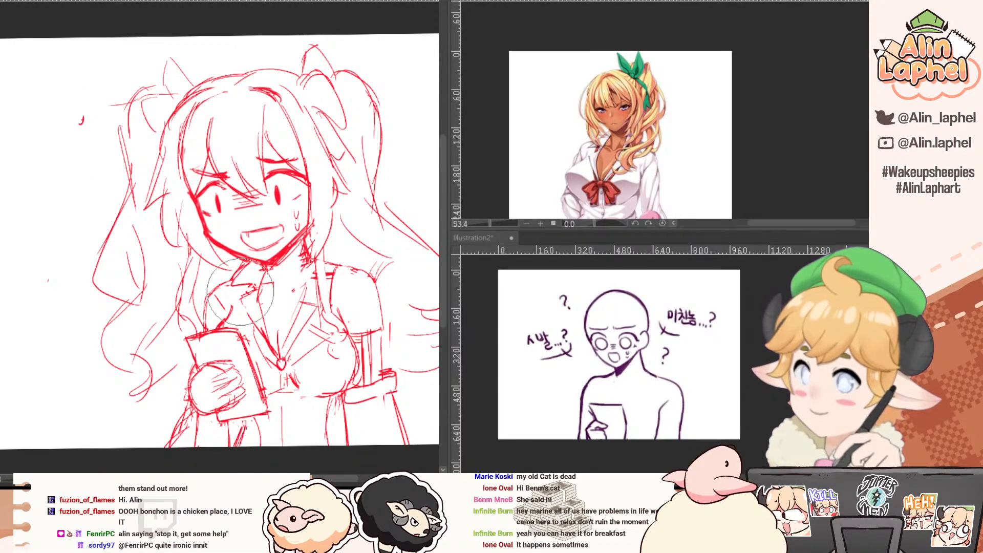
{"action": "key", "text": "p"}
{"action": "key", "text": "e"}
{"action": "left_click_drag", "start_coordinate": [225, 285], "coordinate": [223, 283]}
{"action": "key", "text": "p"}
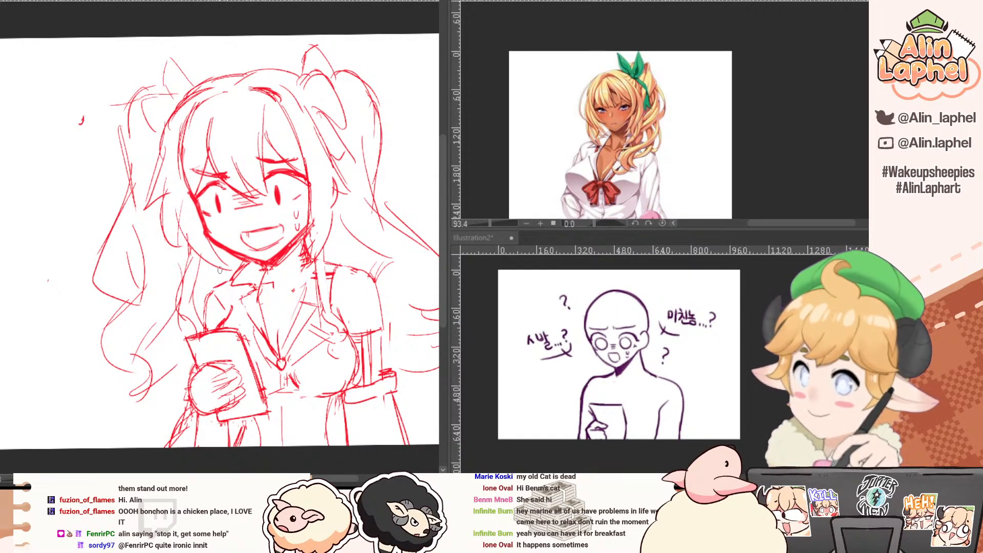
{"action": "key", "text": "e"}
{"action": "mouse_move", "coordinate": [317, 272]}
{"action": "left_mouse_down"}
{"action": "mouse_move", "coordinate": [306, 268]}
{"action": "mouse_move", "coordinate": [287, 342]}
{"action": "left_mouse_up"}
{"action": "key", "text": "p"}
{"action": "key", "text": "ctrl+z"}
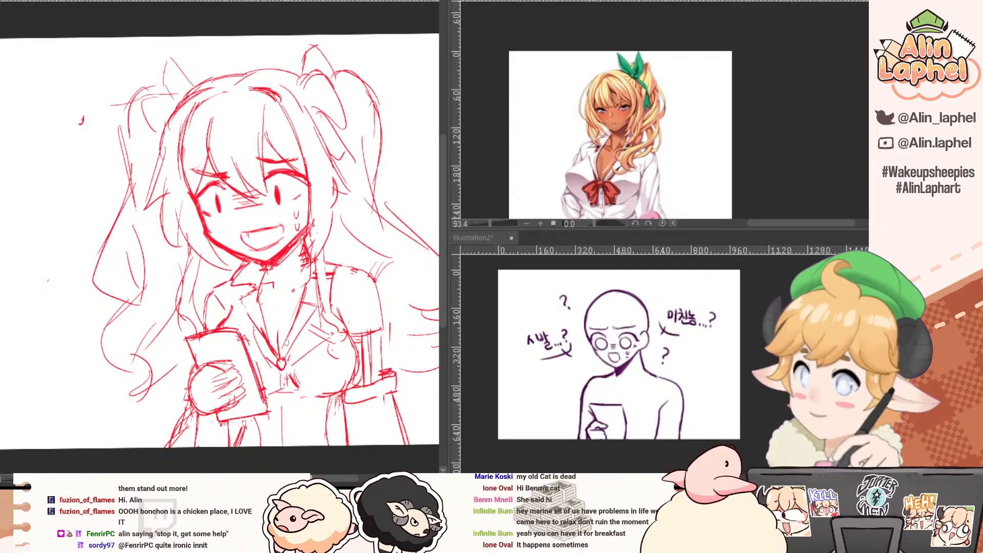
{"action": "key", "text": "e"}
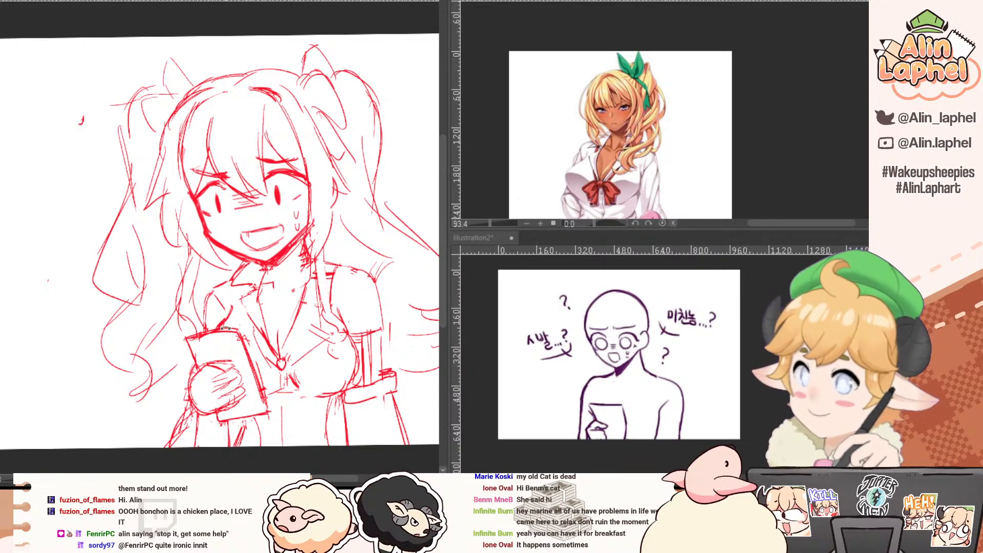
{"action": "left_click_drag", "start_coordinate": [226, 328], "coordinate": [256, 384]}
Sketch the folded collar on the shoulder opposite the card and erase the leftover strap lines across the bust.
{"action": "left_click_drag", "start_coordinate": [311, 324], "coordinate": [328, 295]}
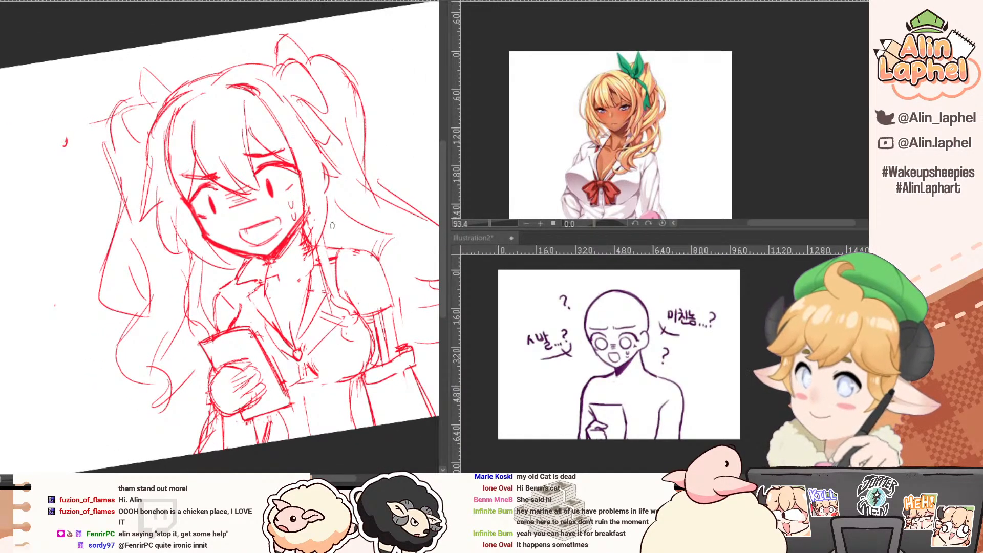
{"action": "mouse_move", "coordinate": [326, 238]}
{"action": "left_mouse_down"}
{"action": "mouse_move", "coordinate": [318, 266]}
{"action": "mouse_move", "coordinate": [310, 256]}
{"action": "mouse_move", "coordinate": [318, 281]}
{"action": "mouse_move", "coordinate": [337, 252]}
{"action": "left_mouse_up"}
{"action": "key", "text": "e"}
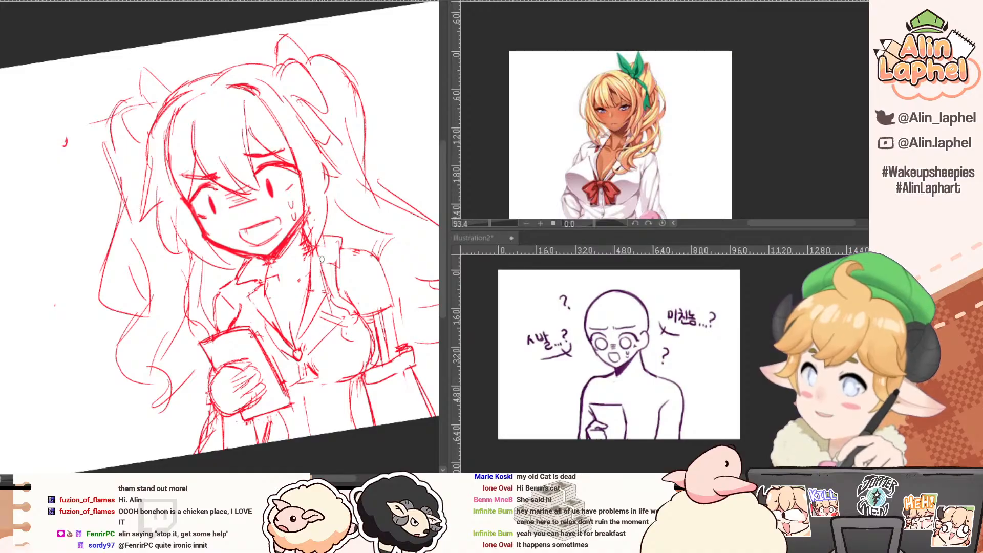
{"action": "mouse_move", "coordinate": [322, 245]}
{"action": "left_mouse_down"}
{"action": "mouse_move", "coordinate": [353, 321]}
{"action": "mouse_move", "coordinate": [325, 313]}
{"action": "mouse_move", "coordinate": [348, 329]}
{"action": "mouse_move", "coordinate": [312, 338]}
{"action": "left_mouse_up"}
{"action": "key", "text": "e"}
{"action": "key", "text": "p"}
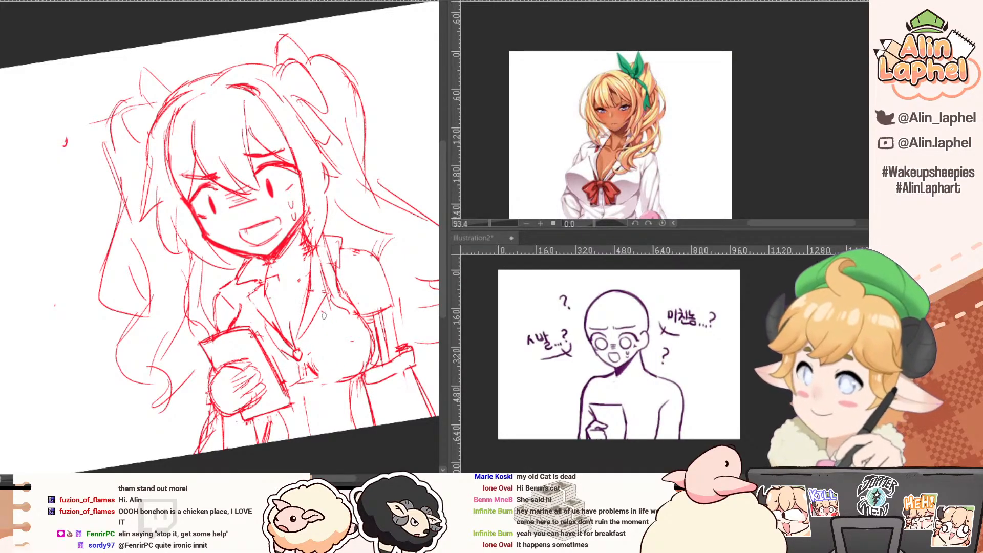
Sketch the ribbon bow's loops and tails around the knot on the chest, cleaning up overlapping lines.
{"action": "mouse_move", "coordinate": [330, 305]}
{"action": "left_mouse_down"}
{"action": "mouse_move", "coordinate": [301, 353]}
{"action": "mouse_move", "coordinate": [299, 304]}
{"action": "mouse_move", "coordinate": [272, 311]}
{"action": "mouse_move", "coordinate": [303, 313]}
{"action": "mouse_move", "coordinate": [324, 329]}
{"action": "left_mouse_up"}
{"action": "mouse_move", "coordinate": [301, 294]}
{"action": "left_mouse_down"}
{"action": "mouse_move", "coordinate": [333, 297]}
{"action": "mouse_move", "coordinate": [301, 299]}
{"action": "mouse_move", "coordinate": [330, 300]}
{"action": "mouse_move", "coordinate": [306, 308]}
{"action": "mouse_move", "coordinate": [336, 330]}
{"action": "left_mouse_up"}
{"action": "key", "text": "ctrl+z"}
{"action": "key", "text": "ctrl+z"}
{"action": "mouse_move", "coordinate": [336, 329]}
{"action": "left_mouse_down"}
{"action": "mouse_move", "coordinate": [344, 300]}
{"action": "mouse_move", "coordinate": [307, 332]}
{"action": "mouse_move", "coordinate": [336, 335]}
{"action": "mouse_move", "coordinate": [301, 329]}
{"action": "mouse_move", "coordinate": [301, 354]}
{"action": "mouse_move", "coordinate": [299, 326]}
{"action": "mouse_move", "coordinate": [281, 362]}
{"action": "mouse_move", "coordinate": [306, 341]}
{"action": "mouse_move", "coordinate": [301, 361]}
{"action": "left_mouse_up"}
{"action": "key", "text": "e"}
{"action": "key", "text": "p"}
{"action": "key", "text": "e"}
{"action": "key", "text": "p"}
{"action": "key", "text": "e"}
{"action": "scroll", "coordinate": [299, 328], "scroll_direction": "down", "scroll_amount": 2}
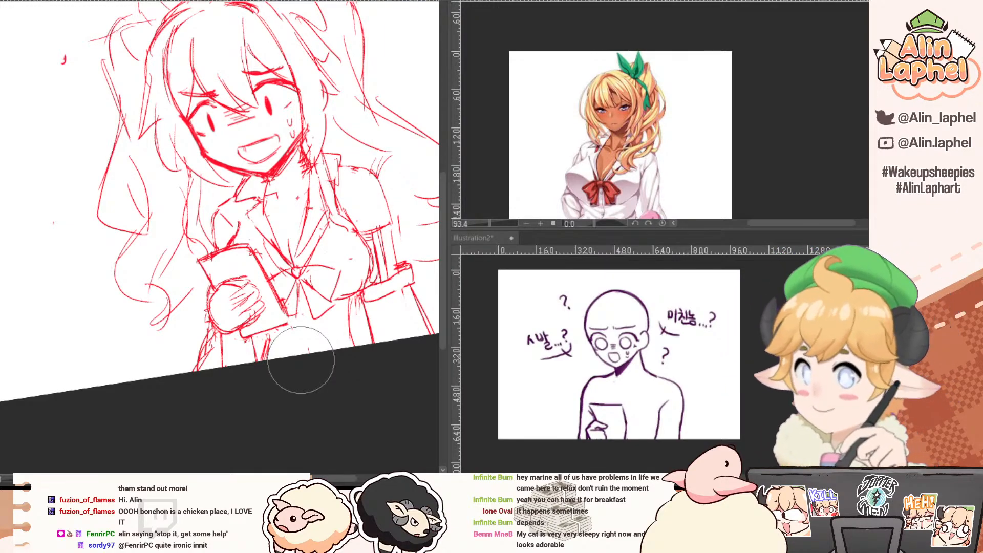
Erase leftover strokes below the bow, show the reference's waist and skirt, and sketch the shirt's front line at the waist.
{"action": "key", "text": "e"}
{"action": "mouse_move", "coordinate": [271, 346]}
{"action": "left_mouse_down"}
{"action": "mouse_move", "coordinate": [268, 358]}
{"action": "mouse_move", "coordinate": [269, 328]}
{"action": "left_mouse_up"}
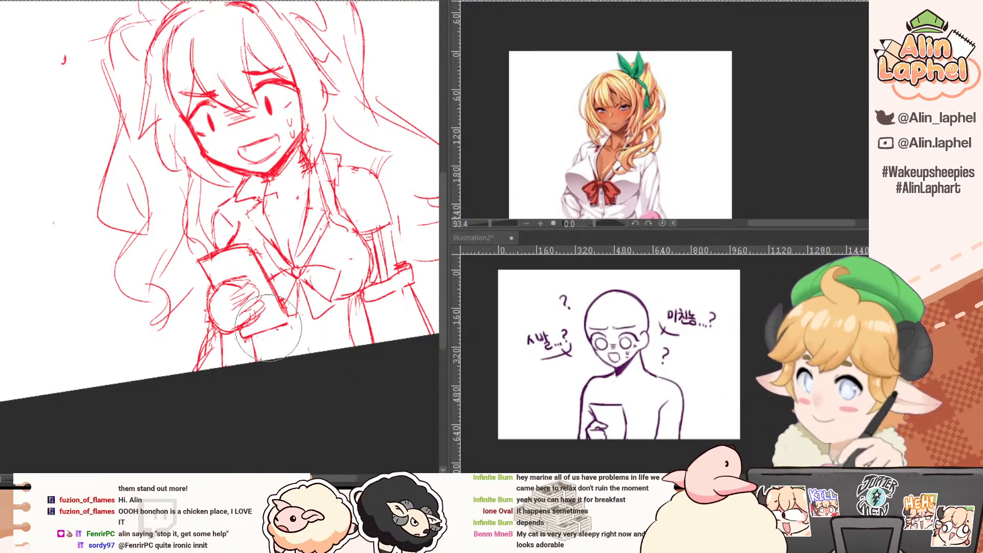
{"action": "left_click_drag", "start_coordinate": [350, 305], "coordinate": [351, 319]}
{"action": "key", "text": "p"}
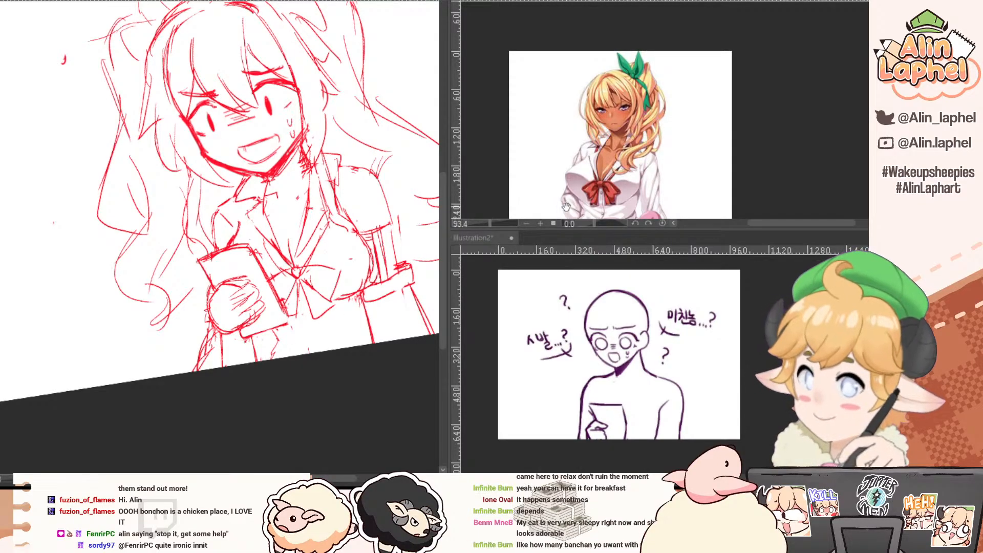
{"action": "left_click_drag", "start_coordinate": [617, 169], "coordinate": [622, 81]}
{"action": "mouse_move", "coordinate": [307, 317]}
{"action": "left_mouse_down"}
{"action": "mouse_move", "coordinate": [311, 340]}
{"action": "mouse_move", "coordinate": [305, 311]}
{"action": "left_mouse_up"}
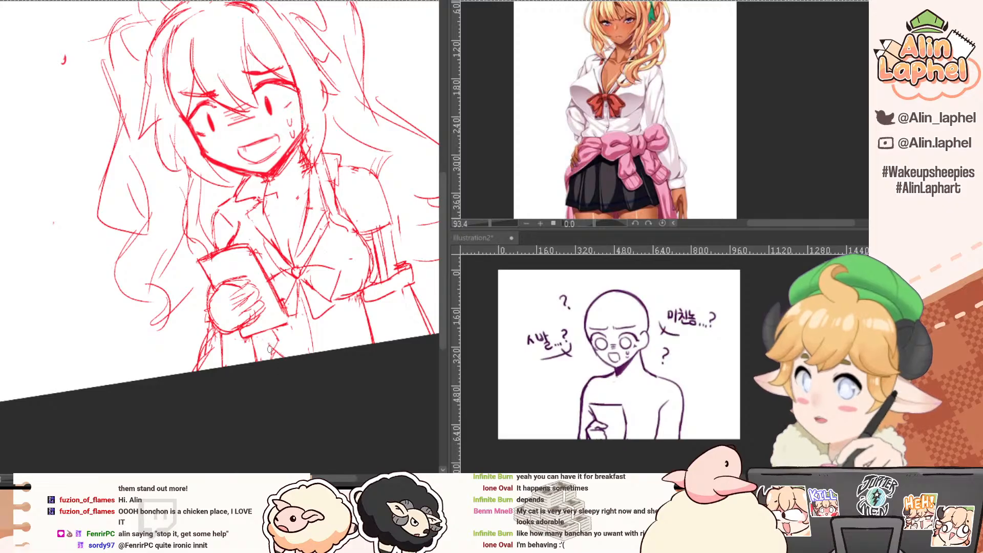
Erase the old forearm lines below the card-holding hand and redraw them as a loose shirt sleeve.
{"action": "key", "text": "e"}
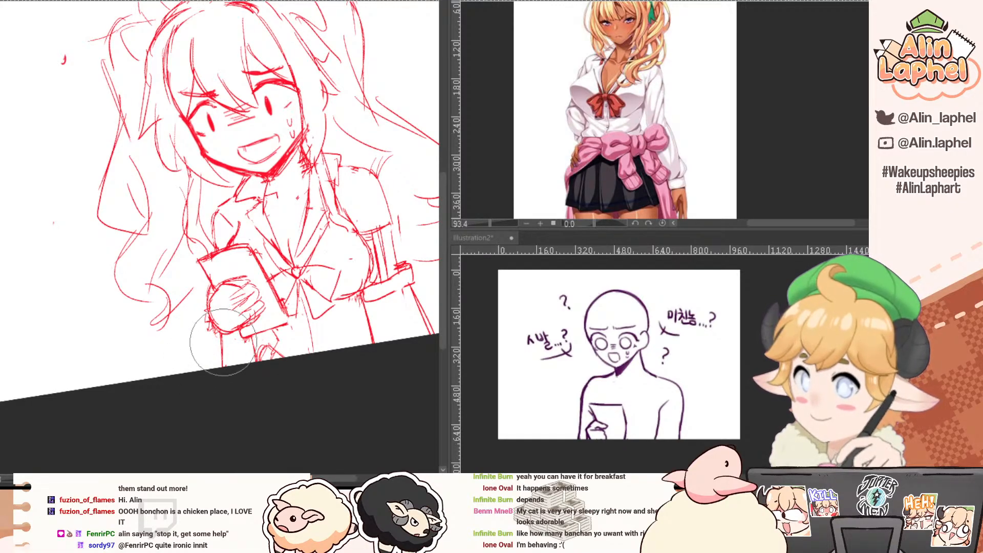
{"action": "mouse_move", "coordinate": [223, 345]}
{"action": "left_mouse_down"}
{"action": "mouse_move", "coordinate": [225, 365]}
{"action": "mouse_move", "coordinate": [223, 342]}
{"action": "mouse_move", "coordinate": [207, 335]}
{"action": "mouse_move", "coordinate": [199, 370]}
{"action": "left_mouse_up"}
{"action": "key", "text": "p"}
{"action": "key", "text": "e"}
{"action": "key", "text": "p"}
{"action": "left_click_drag", "start_coordinate": [215, 337], "coordinate": [216, 351]}
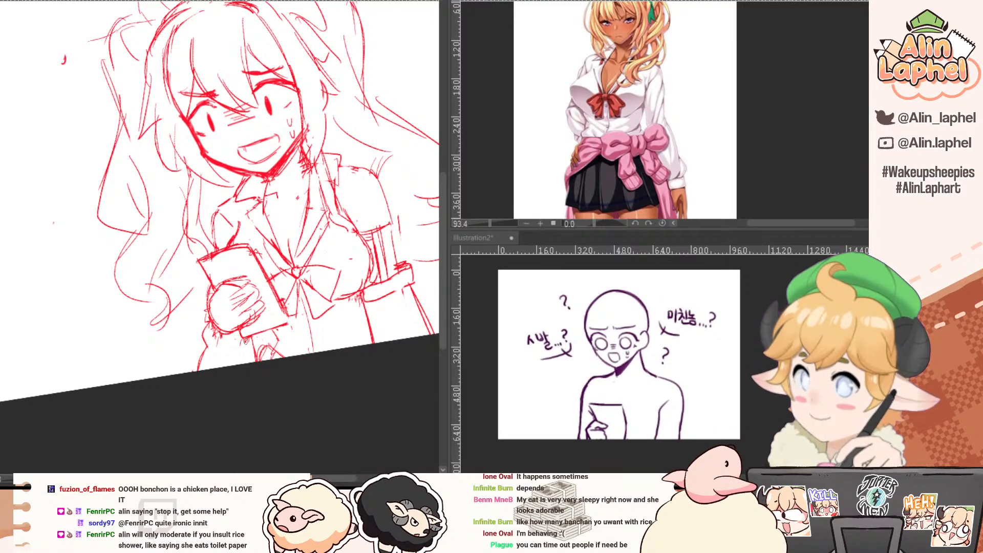
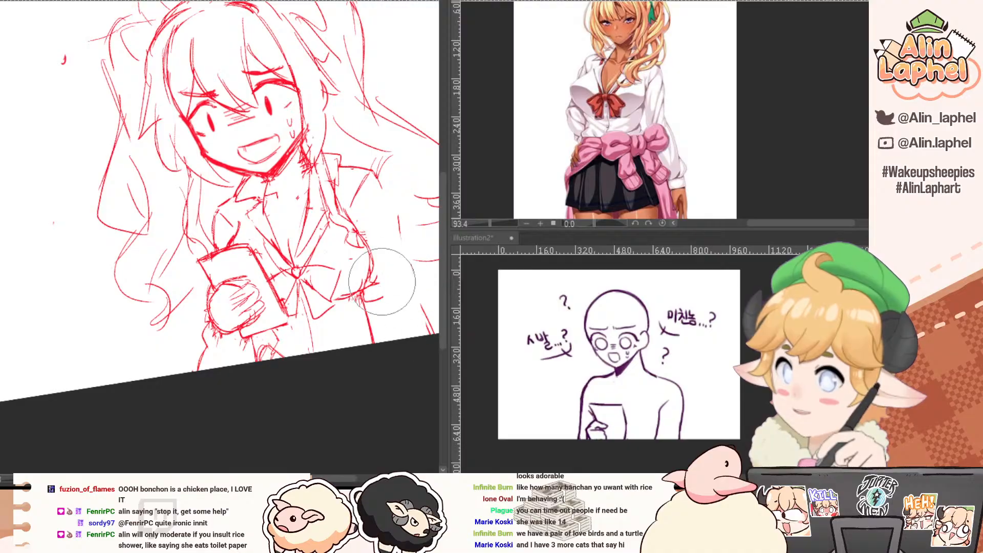
Erase the old cuff lines on the lowered arm, then redraw the bust's outer contour and a long shirt sleeve.
{"action": "left_click_drag", "start_coordinate": [382, 281], "coordinate": [367, 298]}
{"action": "key", "text": "p"}
{"action": "left_click_drag", "start_coordinate": [377, 259], "coordinate": [335, 300]}
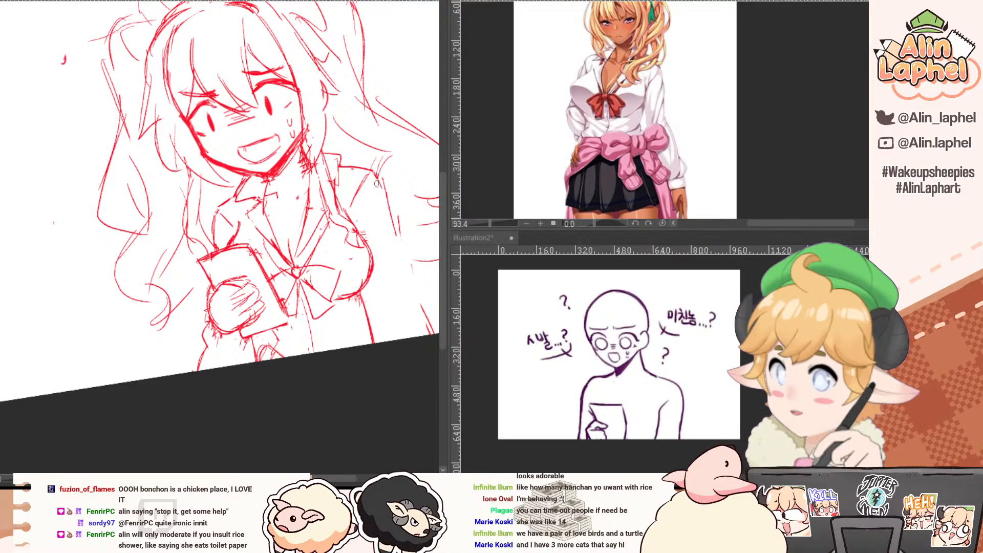
{"action": "left_click_drag", "start_coordinate": [378, 177], "coordinate": [424, 336]}
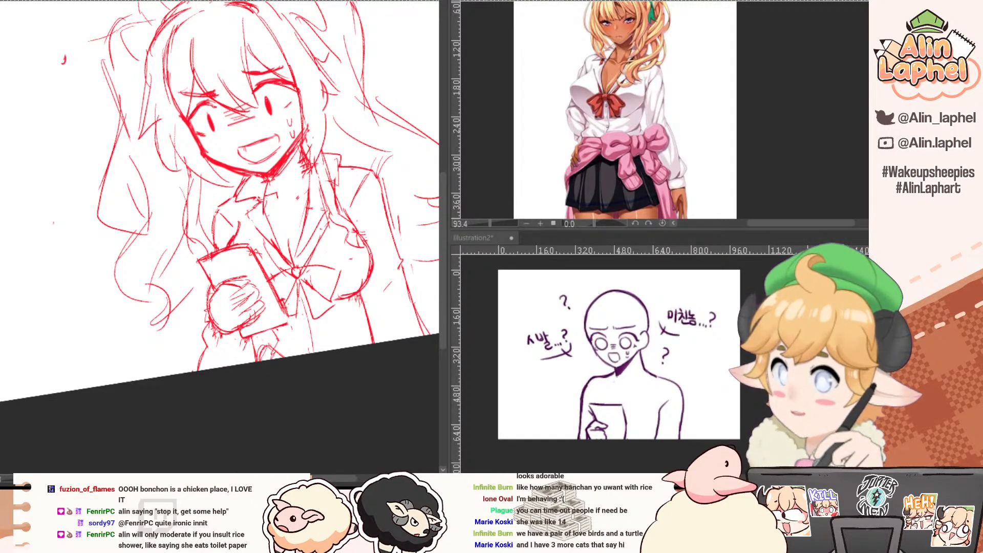
Sketch the cuff beneath the card-holding hand and the loops of a tied sweater at the waist.
{"action": "left_click_drag", "start_coordinate": [192, 231], "coordinate": [201, 227]}
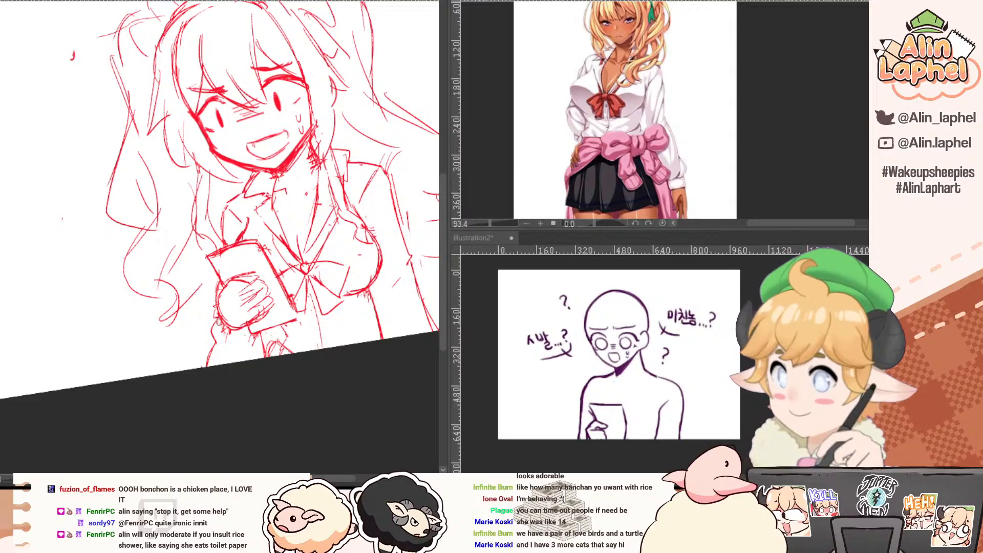
{"action": "left_click_drag", "start_coordinate": [218, 322], "coordinate": [251, 336]}
{"action": "key", "text": "e"}
{"action": "key", "text": "p"}
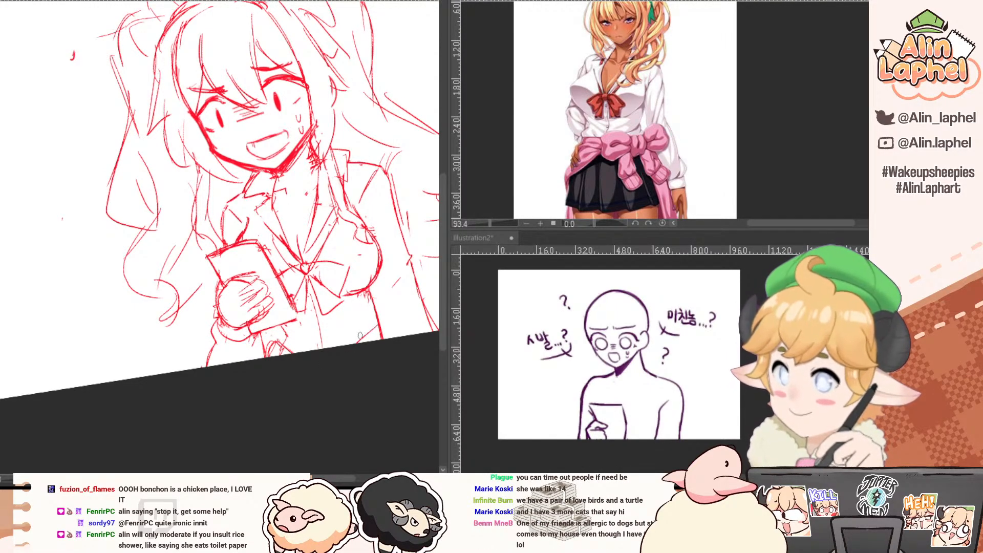
{"action": "mouse_move", "coordinate": [371, 325]}
{"action": "left_mouse_down"}
{"action": "mouse_move", "coordinate": [359, 342]}
{"action": "mouse_move", "coordinate": [398, 307]}
{"action": "mouse_move", "coordinate": [412, 334]}
{"action": "mouse_move", "coordinate": [330, 356]}
{"action": "mouse_move", "coordinate": [356, 334]}
{"action": "left_mouse_up"}
{"action": "left_click", "coordinate": [223, 238], "text": "alt"}
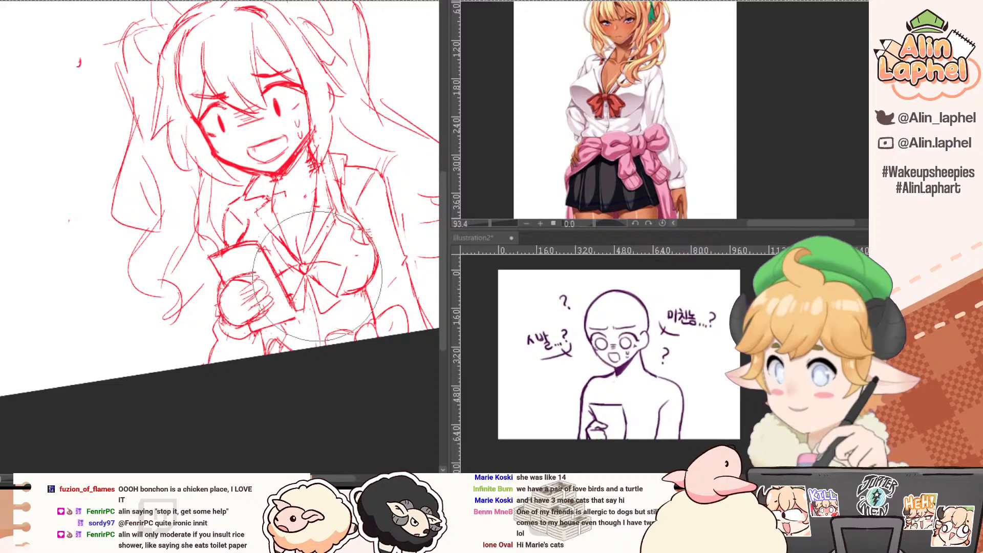
Reduce the eraser size and clean up the bow's knot and the strokes between the bust and the tied sweater.
{"action": "key", "text": "["}
{"action": "key", "text": "["}
{"action": "key", "text": "["}
{"action": "key", "text": "["}
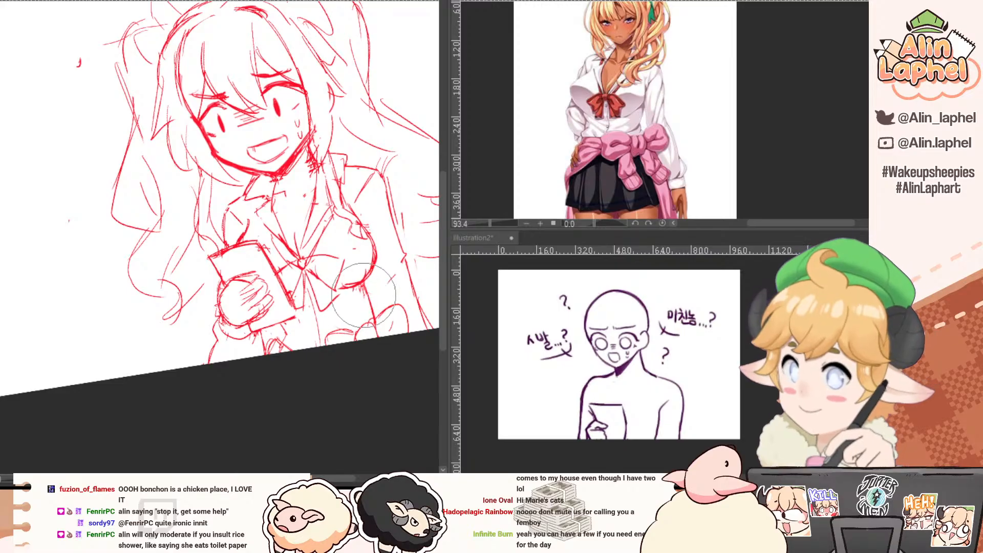
{"action": "key", "text": "p"}
{"action": "left_click_drag", "start_coordinate": [365, 295], "coordinate": [373, 324]}
{"action": "key", "text": "e"}
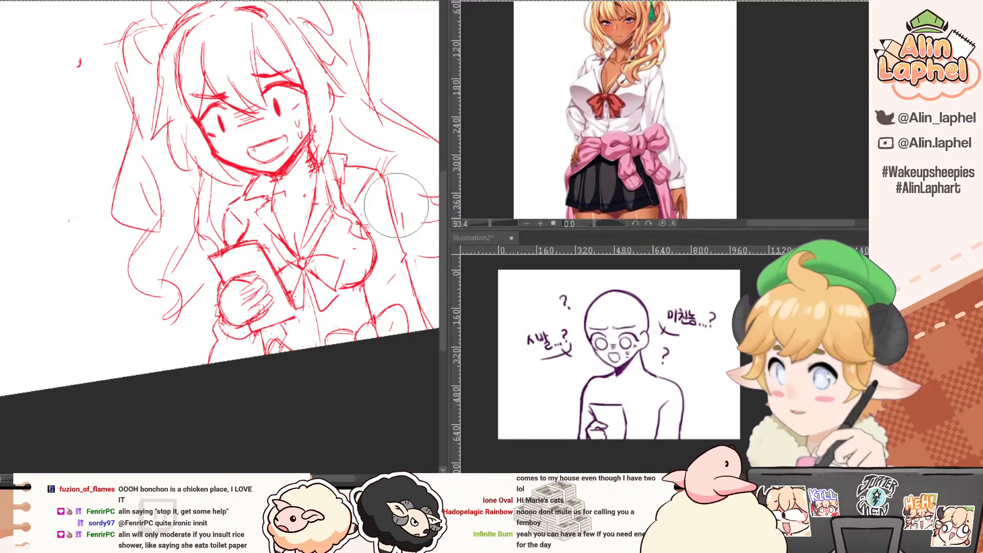
Erase stray lines at the far shoulder and clean up the card-side collar where it meets the neck.
{"action": "mouse_move", "coordinate": [391, 193]}
{"action": "left_mouse_down"}
{"action": "mouse_move", "coordinate": [383, 177]}
{"action": "mouse_move", "coordinate": [289, 197]}
{"action": "left_mouse_up"}
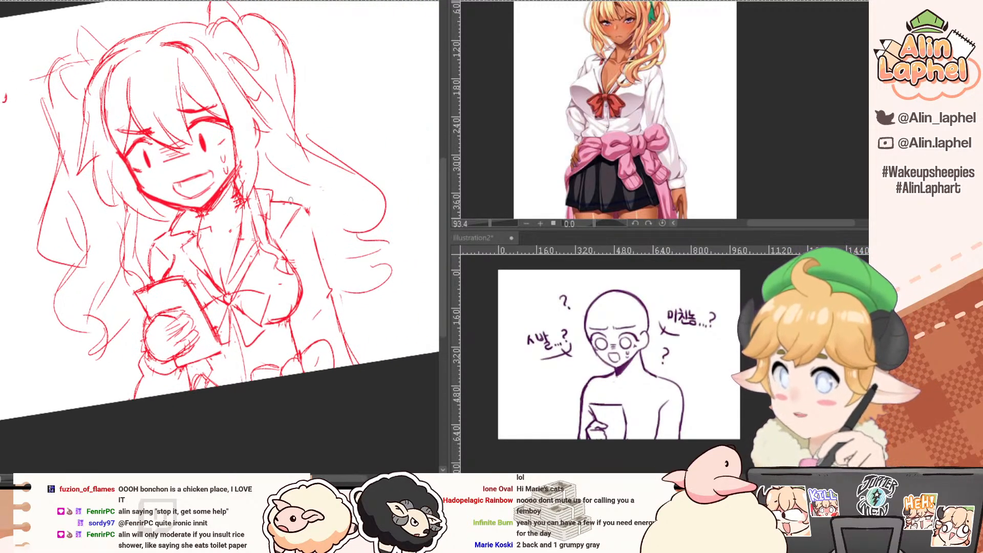
{"action": "left_click_drag", "start_coordinate": [108, 259], "coordinate": [134, 259]}
{"action": "mouse_move", "coordinate": [169, 299]}
{"action": "left_mouse_down"}
{"action": "mouse_move", "coordinate": [134, 296]}
{"action": "mouse_move", "coordinate": [185, 290]}
{"action": "left_mouse_up"}
{"action": "mouse_move", "coordinate": [226, 231]}
{"action": "left_mouse_down"}
{"action": "mouse_move", "coordinate": [225, 258]}
{"action": "mouse_move", "coordinate": [223, 231]}
{"action": "mouse_move", "coordinate": [205, 239]}
{"action": "left_mouse_up"}
{"action": "key", "text": "p"}
{"action": "left_click_drag", "start_coordinate": [205, 239], "coordinate": [239, 275]}
{"action": "key", "text": "e"}
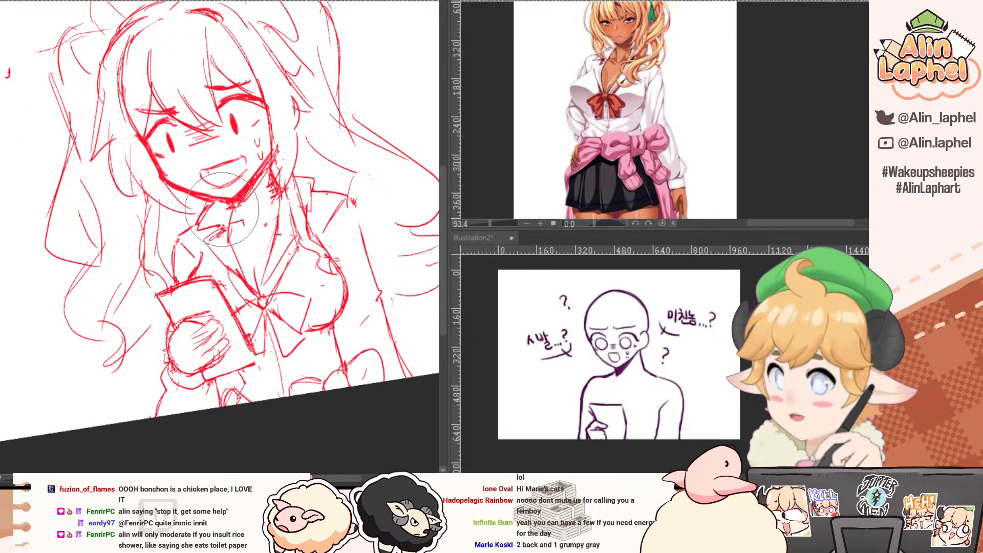
{"action": "mouse_move", "coordinate": [216, 205]}
{"action": "left_mouse_down"}
{"action": "mouse_move", "coordinate": [201, 202]}
{"action": "mouse_move", "coordinate": [201, 218]}
{"action": "left_mouse_up"}
{"action": "key", "text": "p"}
{"action": "key", "text": "e"}
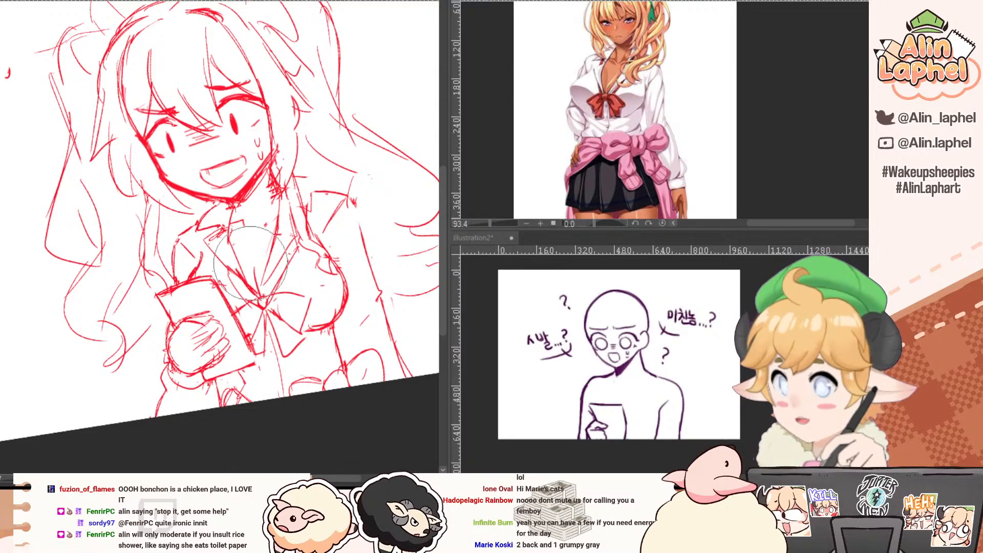
{"action": "key", "text": "p"}
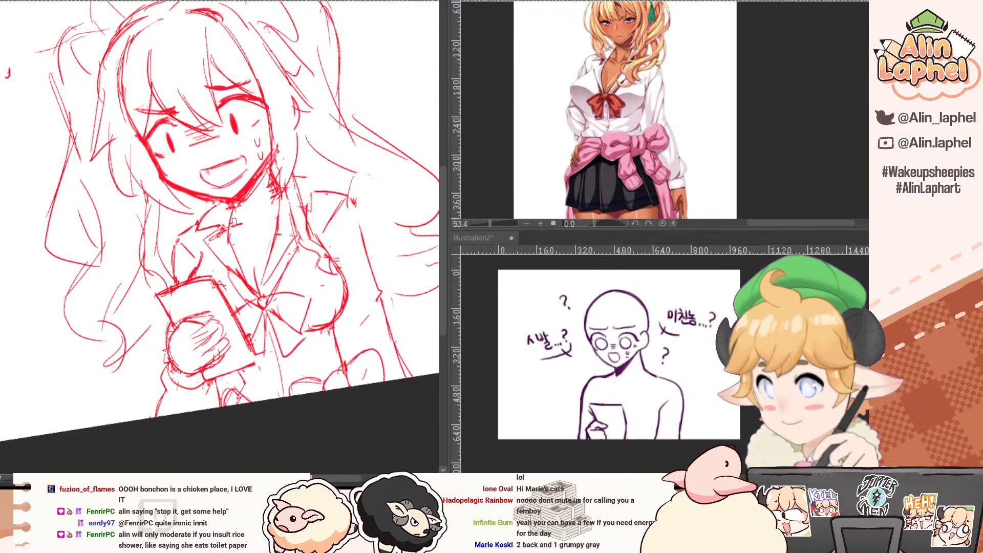
Reinforce the neckline edge and bow strokes, then check the whole sketch at a smaller zoom.
{"action": "left_click_drag", "start_coordinate": [266, 211], "coordinate": [259, 218]}
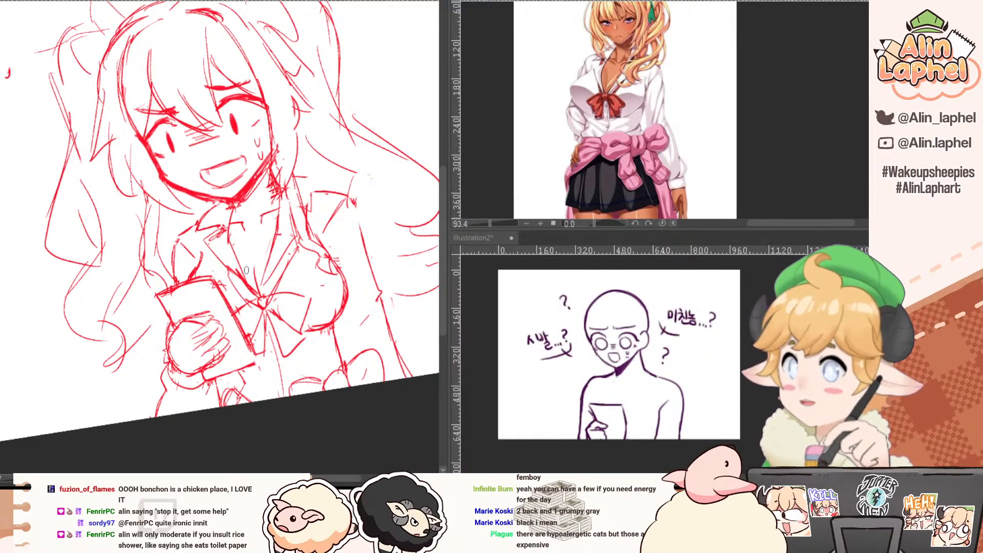
{"action": "mouse_move", "coordinate": [360, 236]}
{"action": "left_mouse_down"}
{"action": "mouse_move", "coordinate": [408, 258]}
{"action": "mouse_move", "coordinate": [283, 308]}
{"action": "left_mouse_up"}
{"action": "key", "text": "e"}
{"action": "key", "text": "ctrl+minus"}
{"action": "key", "text": "ctrl+minus"}
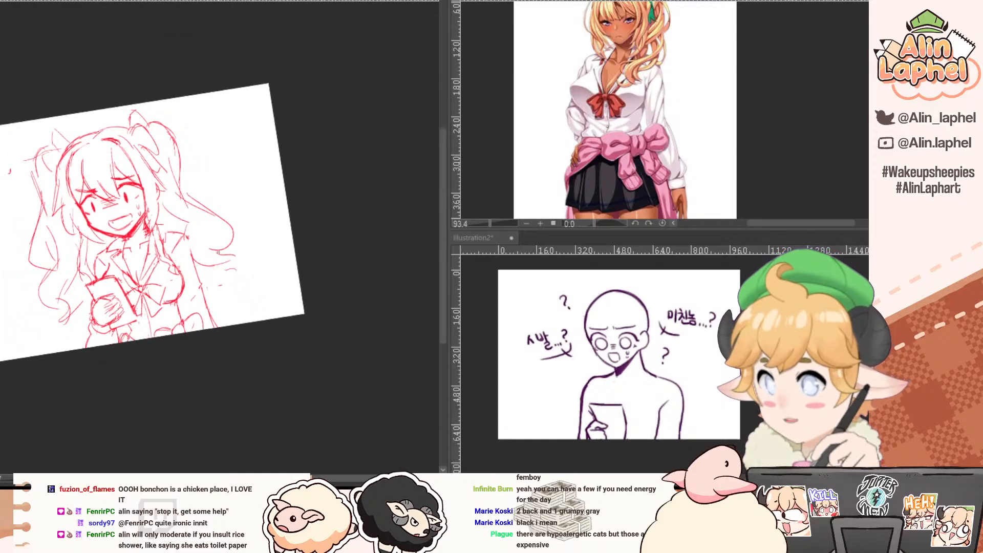
{"action": "mouse_move", "coordinate": [49, 227]}
{"action": "left_mouse_down"}
{"action": "mouse_move", "coordinate": [31, 236]}
{"action": "mouse_move", "coordinate": [128, 187]}
{"action": "left_mouse_up"}
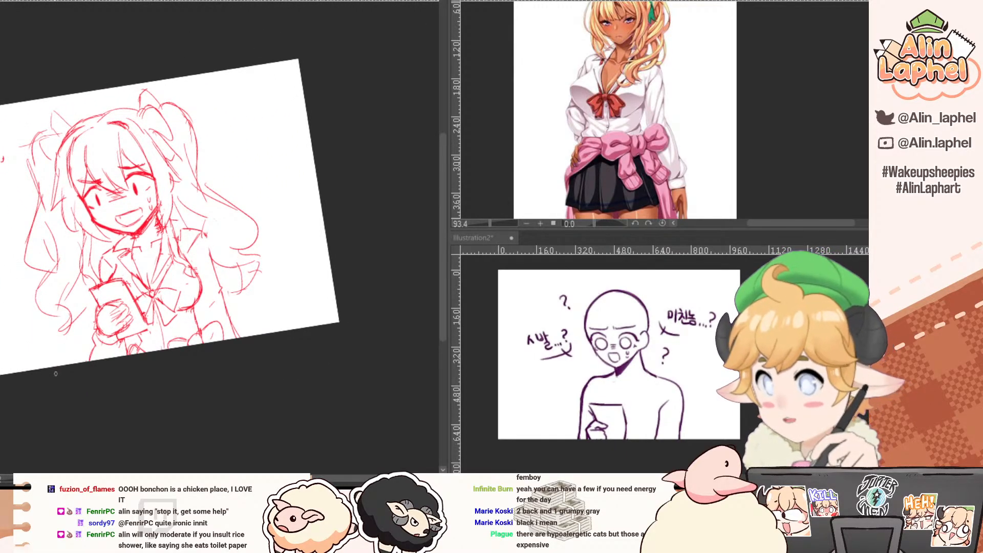
Redraw the side hair lock falling past the far cheek to the collar and erase the overlapping strokes.
{"action": "left_click_drag", "start_coordinate": [182, 212], "coordinate": [225, 214]}
{"action": "left_click_drag", "start_coordinate": [124, 249], "coordinate": [133, 237]}
{"action": "left_click_drag", "start_coordinate": [146, 200], "coordinate": [133, 223]}
{"action": "key", "text": "p"}
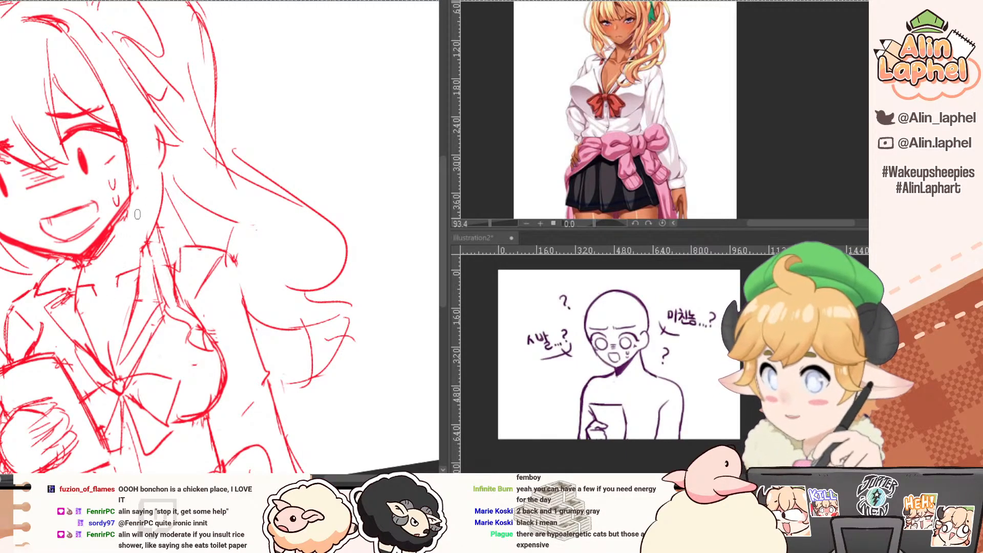
{"action": "left_click_drag", "start_coordinate": [131, 164], "coordinate": [123, 229]}
{"action": "left_click_drag", "start_coordinate": [138, 194], "coordinate": [113, 270]}
{"action": "mouse_move", "coordinate": [114, 270]}
{"action": "left_mouse_down"}
{"action": "mouse_move", "coordinate": [160, 216]}
{"action": "mouse_move", "coordinate": [180, 213]}
{"action": "mouse_move", "coordinate": [184, 250]}
{"action": "left_mouse_up"}
{"action": "key", "text": "e"}
{"action": "left_click_drag", "start_coordinate": [177, 185], "coordinate": [180, 212]}
{"action": "mouse_move", "coordinate": [61, 63]}
{"action": "left_mouse_down"}
{"action": "mouse_move", "coordinate": [109, 101]}
{"action": "mouse_move", "coordinate": [151, 105]}
{"action": "mouse_move", "coordinate": [238, 259]}
{"action": "left_mouse_up"}
{"action": "key", "text": "p"}
{"action": "key", "text": "e"}
{"action": "left_click_drag", "start_coordinate": [176, 131], "coordinate": [210, 192]}
{"action": "left_click_drag", "start_coordinate": [5, 103], "coordinate": [76, 124]}
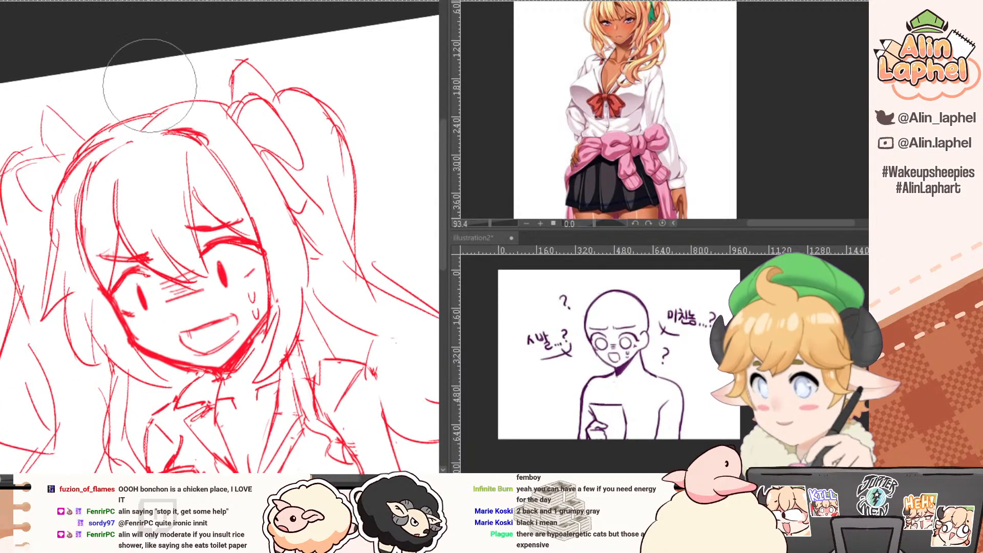
{"action": "key", "text": "ctrl+z"}
{"action": "key", "text": "ctrl+z"}
Redraw the head's hair contour from the crown down the far side to the neck, erasing the old strokes.
{"action": "key", "text": "p"}
{"action": "key", "text": "e"}
{"action": "mouse_move", "coordinate": [209, 102]}
{"action": "left_mouse_down"}
{"action": "mouse_move", "coordinate": [154, 114]}
{"action": "mouse_move", "coordinate": [218, 118]}
{"action": "mouse_move", "coordinate": [281, 219]}
{"action": "left_mouse_up"}
{"action": "key", "text": "p"}
{"action": "left_click_drag", "start_coordinate": [211, 121], "coordinate": [305, 324]}
{"action": "key", "text": "e"}
{"action": "mouse_move", "coordinate": [239, 155]}
{"action": "left_mouse_down"}
{"action": "mouse_move", "coordinate": [295, 274]}
{"action": "mouse_move", "coordinate": [290, 342]}
{"action": "left_mouse_up"}
{"action": "key", "text": "p"}
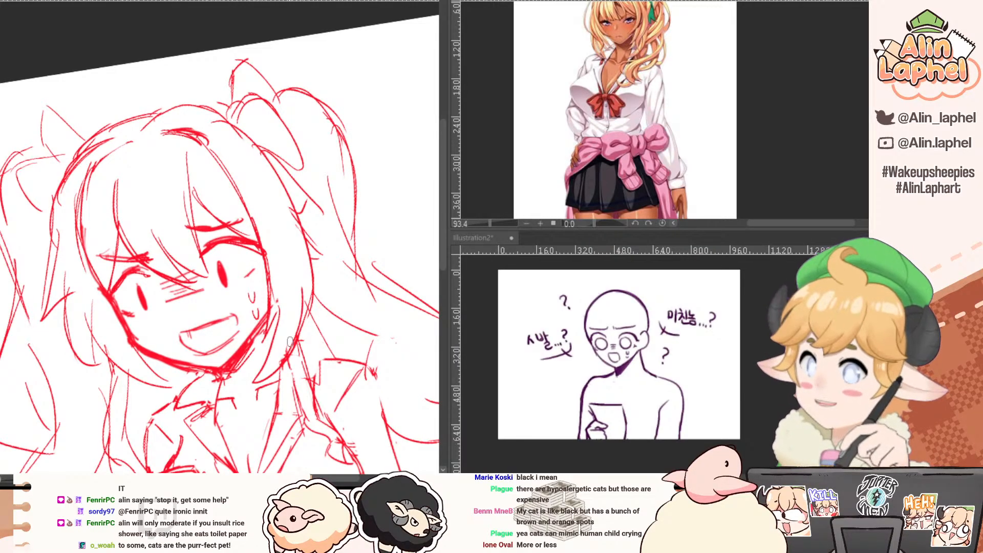
Clean up and redraw the hair contour between the crown and the base of the card-side twintail.
{"action": "left_click_drag", "start_coordinate": [123, 120], "coordinate": [57, 175]}
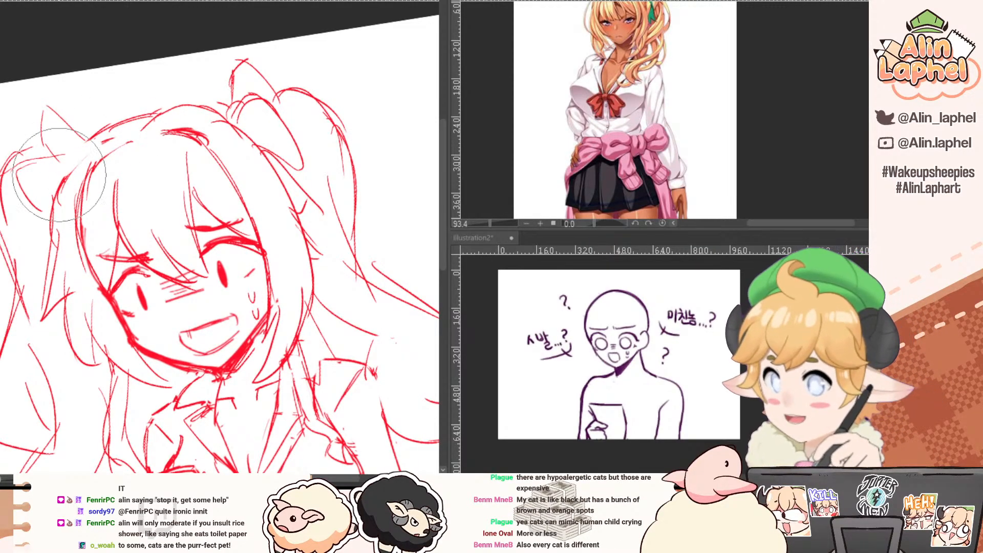
{"action": "key", "text": "p"}
{"action": "mouse_move", "coordinate": [109, 138]}
{"action": "left_mouse_down"}
{"action": "mouse_move", "coordinate": [63, 176]}
{"action": "mouse_move", "coordinate": [53, 219]}
{"action": "left_mouse_up"}
{"action": "key", "text": "e"}
{"action": "mouse_move", "coordinate": [78, 167]}
{"action": "left_mouse_down"}
{"action": "mouse_move", "coordinate": [68, 208]}
{"action": "mouse_move", "coordinate": [83, 166]}
{"action": "mouse_move", "coordinate": [81, 257]}
{"action": "left_mouse_up"}
{"action": "key", "text": "p"}
{"action": "key", "text": "e"}
{"action": "key", "text": "p"}
{"action": "mouse_move", "coordinate": [102, 166]}
{"action": "left_mouse_down"}
{"action": "mouse_move", "coordinate": [123, 152]}
{"action": "mouse_move", "coordinate": [88, 168]}
{"action": "mouse_move", "coordinate": [89, 177]}
{"action": "mouse_move", "coordinate": [77, 174]}
{"action": "left_mouse_up"}
{"action": "key", "text": "e"}
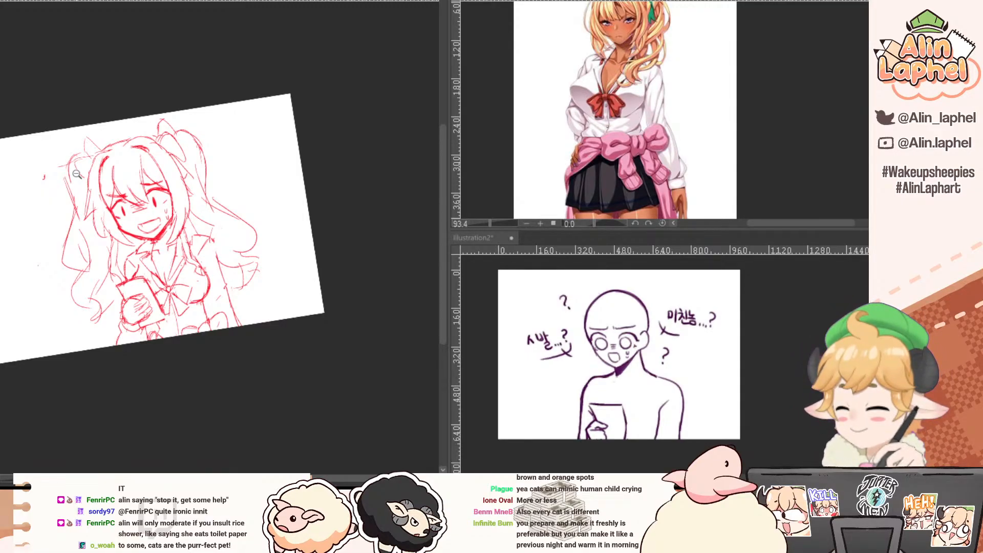
Compare the whole sketch with its earlier version containing question marks by undoing and restoring the recent edits.
{"action": "left_click_drag", "start_coordinate": [122, 117], "coordinate": [125, 106]}
{"action": "mouse_move", "coordinate": [120, 226]}
{"action": "left_mouse_down"}
{"action": "mouse_move", "coordinate": [51, 228]}
{"action": "mouse_move", "coordinate": [185, 190]}
{"action": "left_mouse_up"}
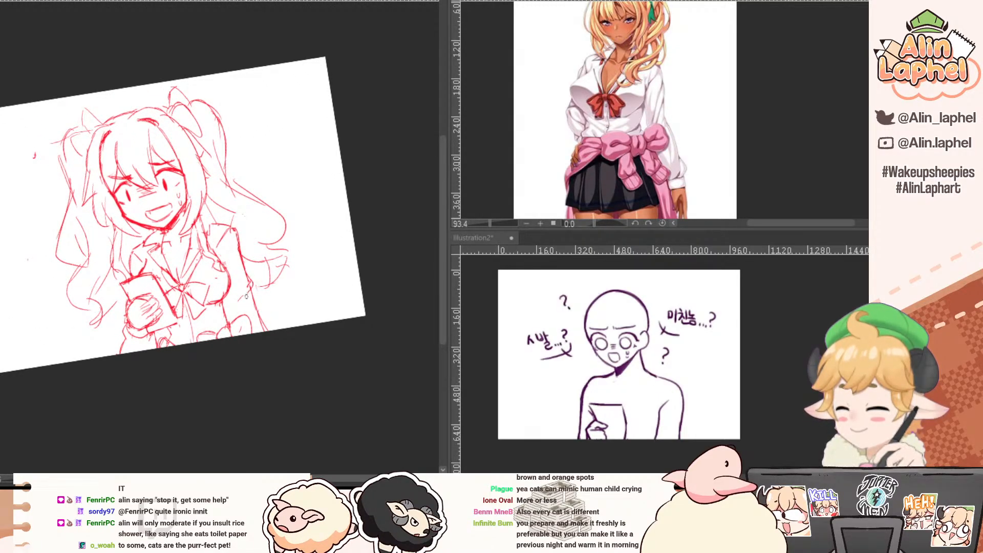
{"action": "key", "text": "ctrl+z"}
{"action": "key", "text": "ctrl+z"}
{"action": "key", "text": "ctrl+z"}
{"action": "key", "text": "ctrl+z"}
{"action": "key", "text": "ctrl+z"}
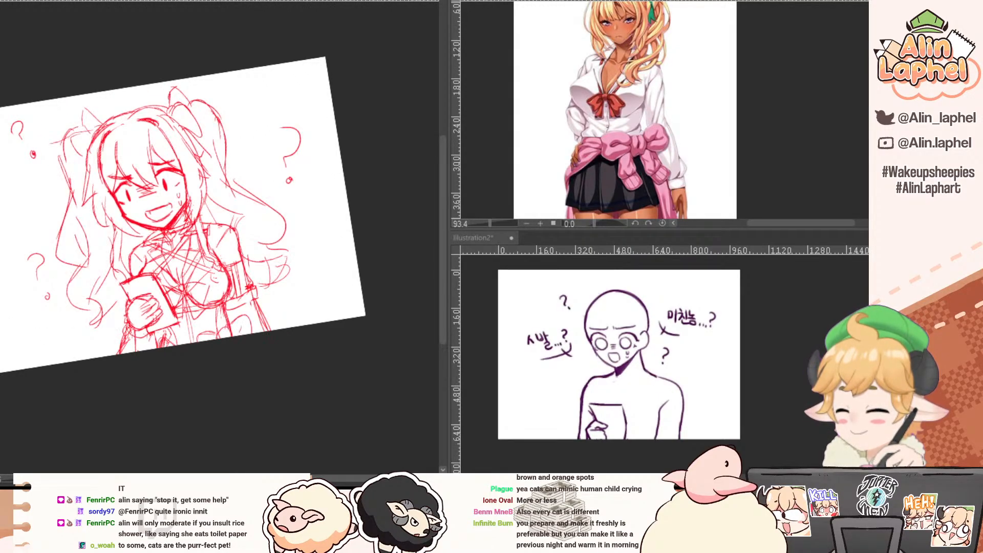
{"action": "key", "text": "ctrl+y"}
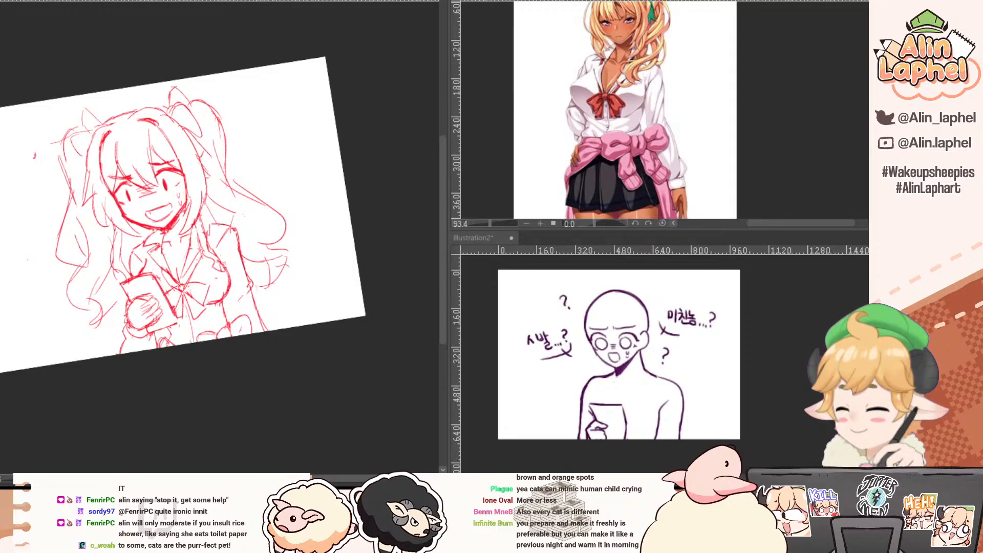
Redraw the two hanging tails of the ribbon bow and erase the leftover strokes around them.
{"action": "scroll", "coordinate": [197, 312], "scroll_direction": "up", "scroll_amount": 3}
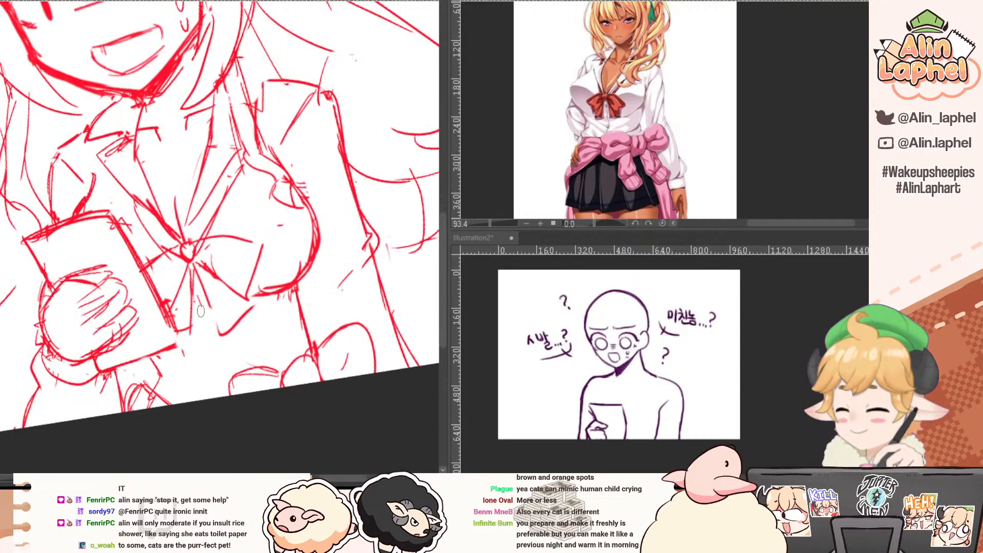
{"action": "left_click_drag", "start_coordinate": [206, 295], "coordinate": [234, 329]}
{"action": "key", "text": "e"}
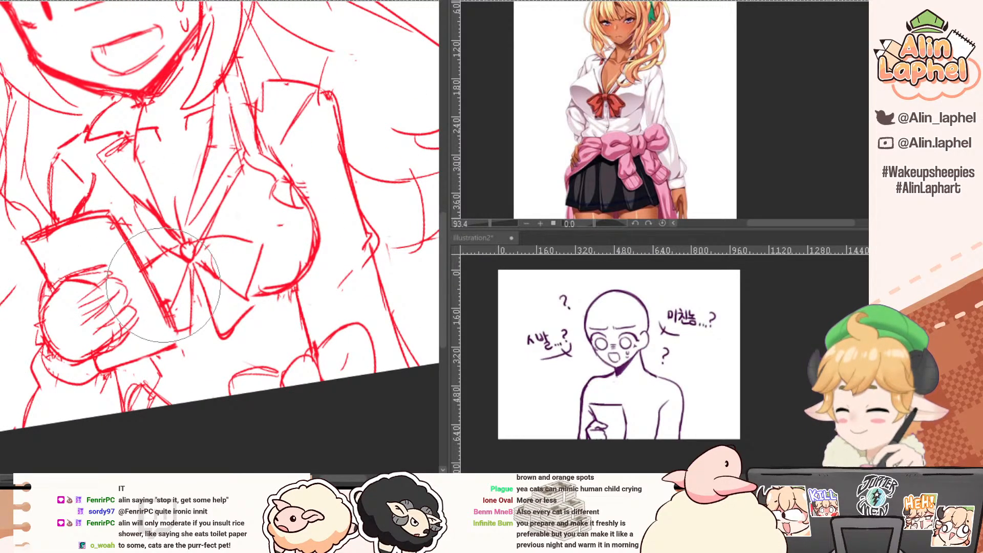
{"action": "mouse_move", "coordinate": [164, 285]}
{"action": "left_mouse_down"}
{"action": "mouse_move", "coordinate": [156, 277]}
{"action": "mouse_move", "coordinate": [165, 316]}
{"action": "mouse_move", "coordinate": [188, 313]}
{"action": "left_mouse_up"}
{"action": "key", "text": "p"}
{"action": "key", "text": "e"}
{"action": "key", "text": "p"}
{"action": "mouse_move", "coordinate": [190, 263]}
{"action": "left_mouse_down"}
{"action": "mouse_move", "coordinate": [193, 335]}
{"action": "mouse_move", "coordinate": [175, 327]}
{"action": "left_mouse_up"}
{"action": "key", "text": "e"}
{"action": "left_click_drag", "start_coordinate": [120, 228], "coordinate": [127, 219]}
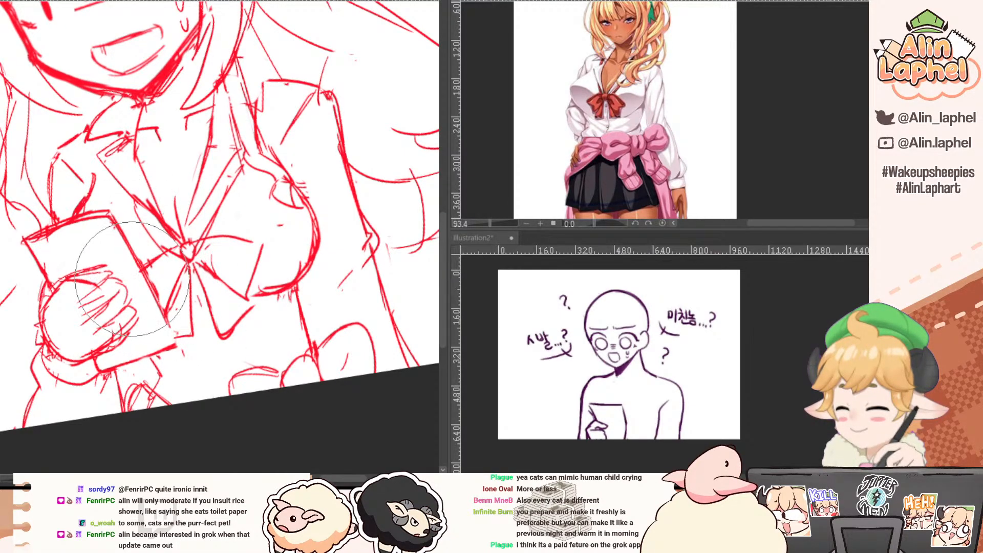
Erase the cramped center of the bow and redraw a larger rounded knot with the card-side loop.
{"action": "key", "text": "p"}
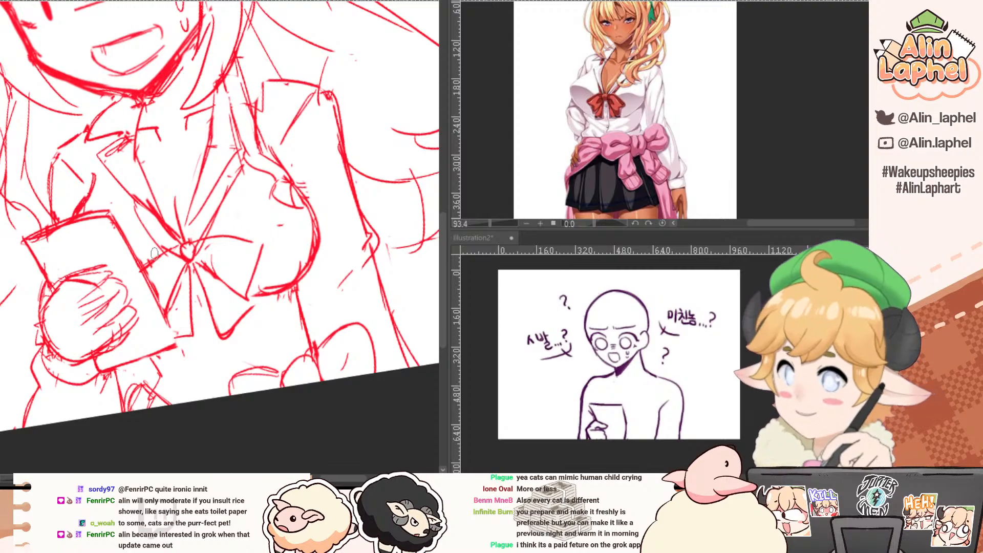
{"action": "key", "text": "e"}
{"action": "mouse_move", "coordinate": [155, 260]}
{"action": "left_mouse_down"}
{"action": "mouse_move", "coordinate": [172, 244]}
{"action": "mouse_move", "coordinate": [163, 248]}
{"action": "mouse_move", "coordinate": [176, 264]}
{"action": "mouse_move", "coordinate": [189, 249]}
{"action": "mouse_move", "coordinate": [176, 247]}
{"action": "mouse_move", "coordinate": [182, 261]}
{"action": "mouse_move", "coordinate": [174, 244]}
{"action": "mouse_move", "coordinate": [194, 237]}
{"action": "mouse_move", "coordinate": [181, 241]}
{"action": "mouse_move", "coordinate": [202, 244]}
{"action": "mouse_move", "coordinate": [202, 266]}
{"action": "left_mouse_up"}
{"action": "key", "text": "p"}
{"action": "key", "text": "e"}
{"action": "key", "text": "p"}
{"action": "mouse_move", "coordinate": [184, 265]}
{"action": "left_mouse_down"}
{"action": "mouse_move", "coordinate": [202, 269]}
{"action": "mouse_move", "coordinate": [185, 267]}
{"action": "mouse_move", "coordinate": [200, 237]}
{"action": "mouse_move", "coordinate": [244, 295]}
{"action": "left_mouse_up"}
{"action": "key", "text": "e"}
Refine the bow's far-side loop and reinforce the card's long edge beside the bow.
{"action": "key", "text": "p"}
{"action": "key", "text": "e"}
{"action": "key", "text": "p"}
{"action": "mouse_move", "coordinate": [202, 248]}
{"action": "left_mouse_down"}
{"action": "mouse_move", "coordinate": [245, 236]}
{"action": "mouse_move", "coordinate": [211, 239]}
{"action": "mouse_move", "coordinate": [242, 248]}
{"action": "mouse_move", "coordinate": [203, 242]}
{"action": "mouse_move", "coordinate": [262, 245]}
{"action": "mouse_move", "coordinate": [249, 288]}
{"action": "left_mouse_up"}
{"action": "key", "text": "ctrl+z"}
{"action": "key", "text": "e"}
{"action": "key", "text": "p"}
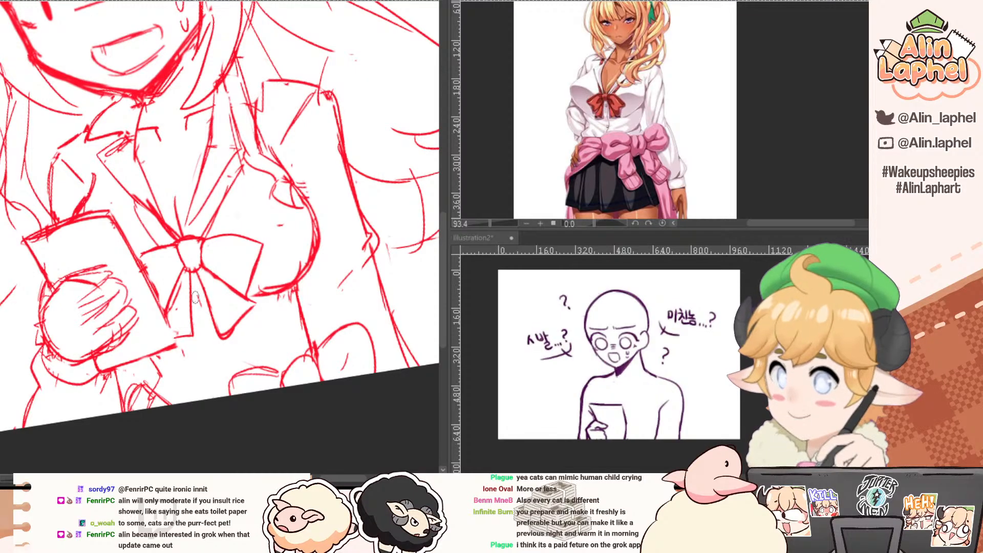
{"action": "key", "text": "e"}
{"action": "key", "text": "p"}
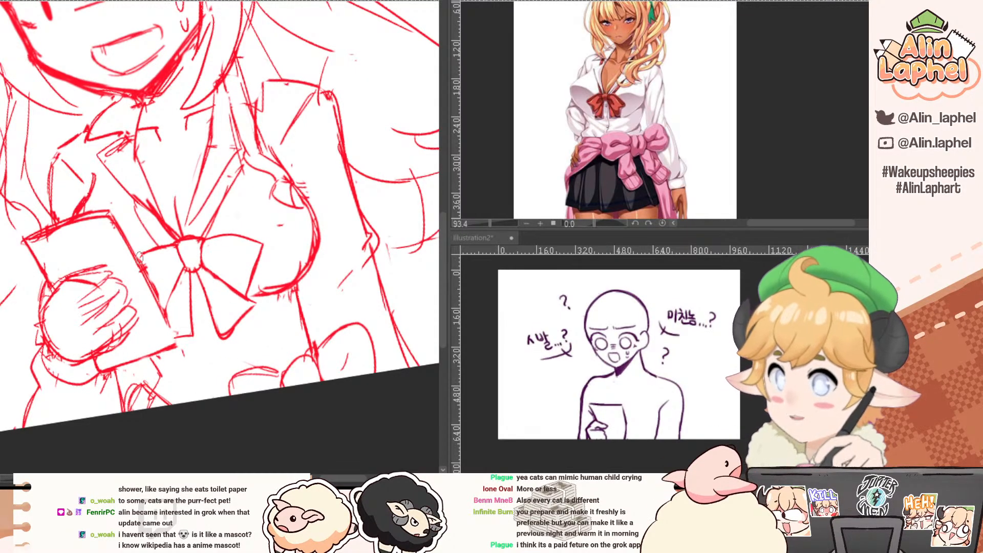
{"action": "left_click_drag", "start_coordinate": [125, 231], "coordinate": [163, 313]}
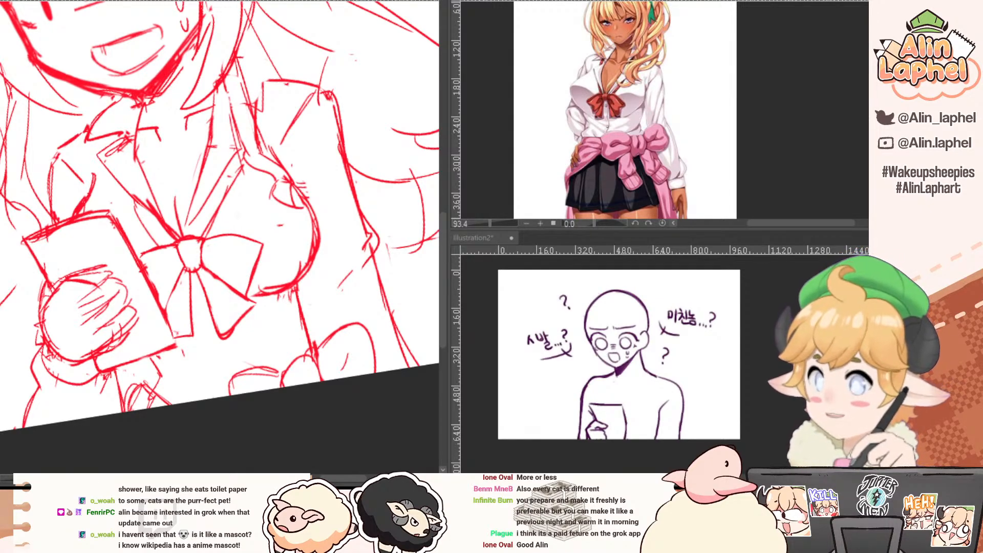
Place the smiling blonde schoolgirl reference in the lower reference pane, fit it smaller there, and return to the sketch.
{"action": "key", "text": "ctrl+Tab"}
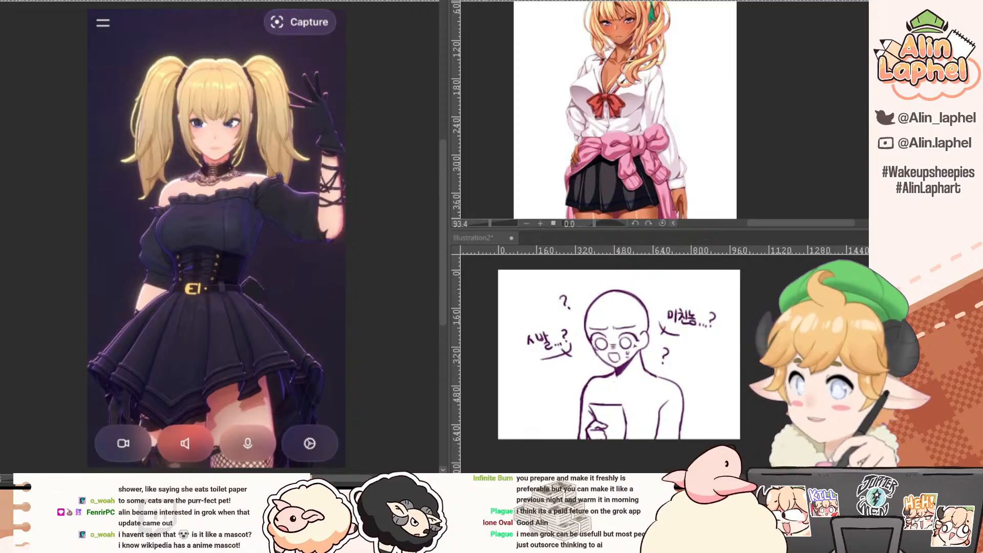
{"action": "left_click", "coordinate": [156, 0]}
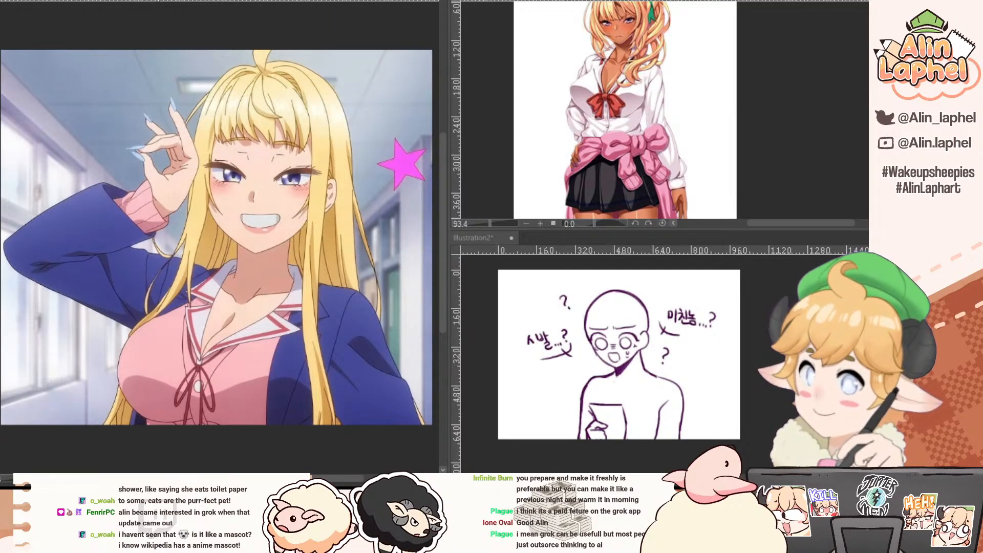
{"action": "mouse_move", "coordinate": [157, 0]}
{"action": "left_mouse_down"}
{"action": "mouse_move", "coordinate": [617, 270]}
{"action": "mouse_move", "coordinate": [620, 253]}
{"action": "left_mouse_up"}
{"action": "left_click", "coordinate": [71, 1]}
{"action": "left_click", "coordinate": [72, 1]}
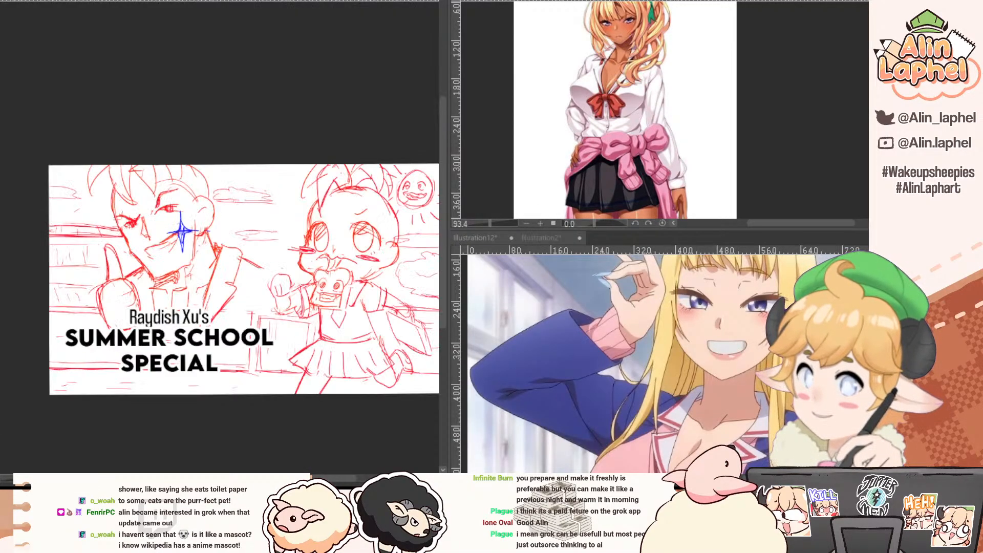
{"action": "left_click", "coordinate": [99, 1]}
{"action": "left_click_drag", "start_coordinate": [660, 410], "coordinate": [621, 370]}
Reinforce the shirt's neckline edges where they converge at the bow's knot.
{"action": "left_click_drag", "start_coordinate": [169, 259], "coordinate": [197, 150]}
{"action": "mouse_move", "coordinate": [171, 65]}
{"action": "left_mouse_down"}
{"action": "mouse_move", "coordinate": [158, 81]}
{"action": "mouse_move", "coordinate": [166, 75]}
{"action": "left_mouse_up"}
{"action": "left_click_drag", "start_coordinate": [225, 86], "coordinate": [260, 90]}
{"action": "mouse_move", "coordinate": [279, 139]}
{"action": "left_mouse_down"}
{"action": "mouse_move", "coordinate": [215, 82]}
{"action": "mouse_move", "coordinate": [205, 111]}
{"action": "mouse_move", "coordinate": [275, 148]}
{"action": "left_mouse_up"}
{"action": "left_click_drag", "start_coordinate": [229, 187], "coordinate": [218, 238]}
{"action": "mouse_move", "coordinate": [225, 204]}
{"action": "left_mouse_down"}
{"action": "mouse_move", "coordinate": [218, 238]}
{"action": "mouse_move", "coordinate": [185, 199]}
{"action": "mouse_move", "coordinate": [208, 237]}
{"action": "left_mouse_up"}
{"action": "key", "text": "e"}
{"action": "key", "text": "p"}
{"action": "mouse_move", "coordinate": [180, 172]}
{"action": "left_mouse_down"}
{"action": "mouse_move", "coordinate": [202, 241]}
{"action": "mouse_move", "coordinate": [180, 171]}
{"action": "mouse_move", "coordinate": [201, 220]}
{"action": "mouse_move", "coordinate": [206, 168]}
{"action": "mouse_move", "coordinate": [214, 242]}
{"action": "left_mouse_up"}
{"action": "left_click_drag", "start_coordinate": [204, 204], "coordinate": [218, 231]}
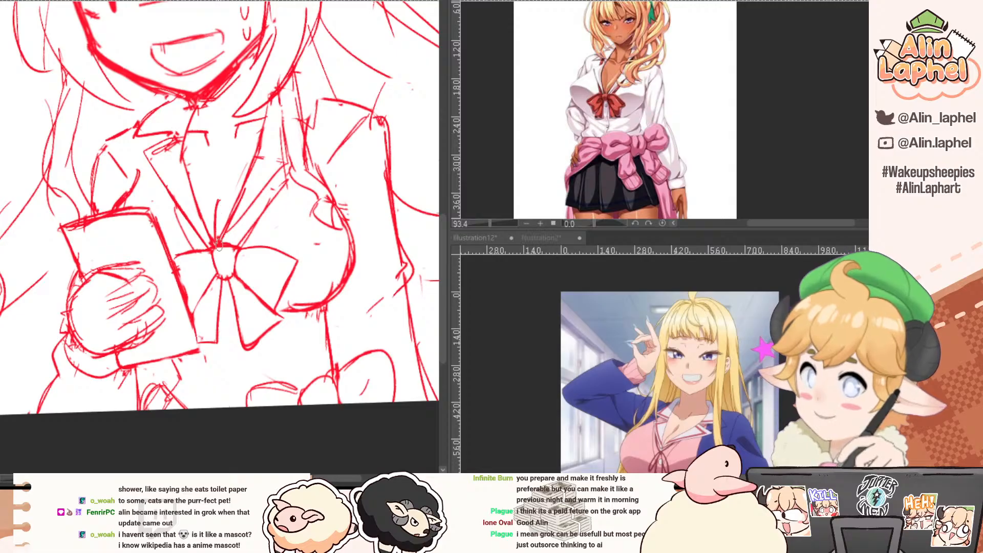
Select the ribbon bow, shift it slightly toward the card, apply the transformation, and deselect.
{"action": "key", "text": "e"}
{"action": "key", "text": "p"}
{"action": "mouse_move", "coordinate": [178, 205]}
{"action": "left_mouse_down"}
{"action": "mouse_move", "coordinate": [195, 243]}
{"action": "mouse_move", "coordinate": [197, 299]}
{"action": "mouse_move", "coordinate": [233, 351]}
{"action": "mouse_move", "coordinate": [284, 308]}
{"action": "mouse_move", "coordinate": [272, 236]}
{"action": "mouse_move", "coordinate": [185, 251]}
{"action": "left_mouse_up"}
{"action": "left_click", "coordinate": [292, 376]}
{"action": "left_click_drag", "start_coordinate": [218, 306], "coordinate": [208, 306]}
{"action": "left_click", "coordinate": [186, 376]}
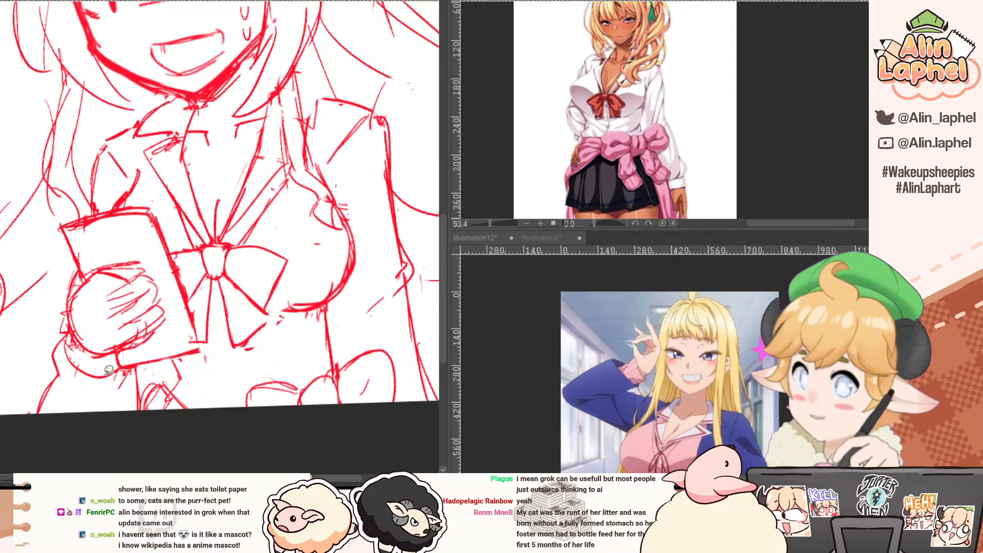
{"action": "key", "text": "ctrl+d"}
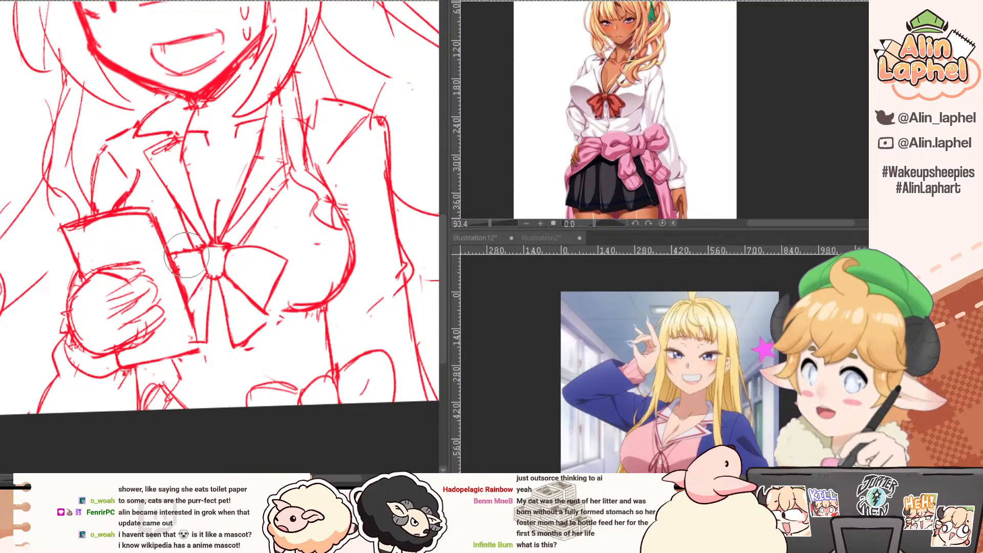
Erase and redraw the card's long edge so it cleanly overlaps the bow.
{"action": "left_click_drag", "start_coordinate": [153, 209], "coordinate": [200, 333]}
{"action": "key", "text": "p"}
{"action": "left_click_drag", "start_coordinate": [158, 225], "coordinate": [206, 360]}
{"action": "key", "text": "e"}
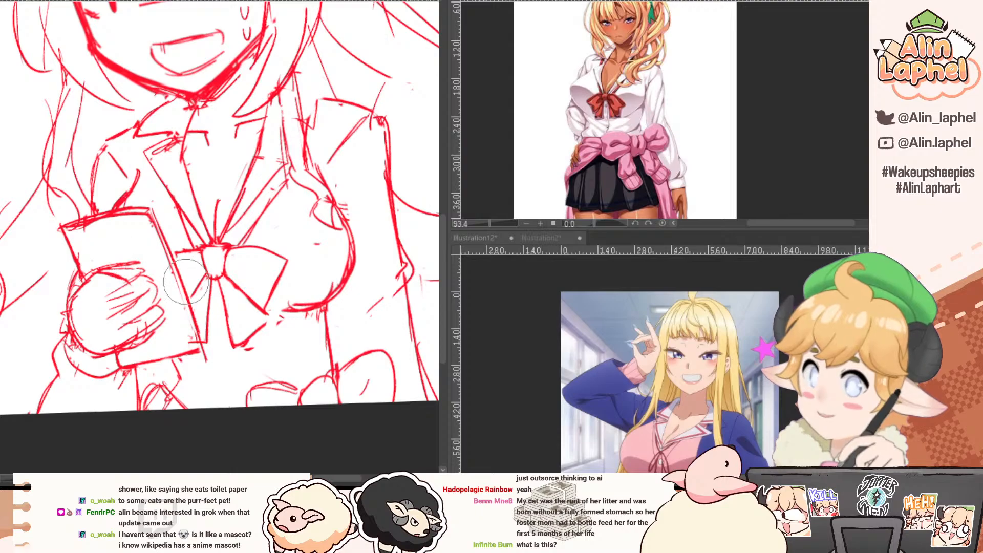
{"action": "left_click_drag", "start_coordinate": [149, 224], "coordinate": [188, 334]}
{"action": "left_click_drag", "start_coordinate": [158, 244], "coordinate": [203, 351]}
{"action": "key", "text": "p"}
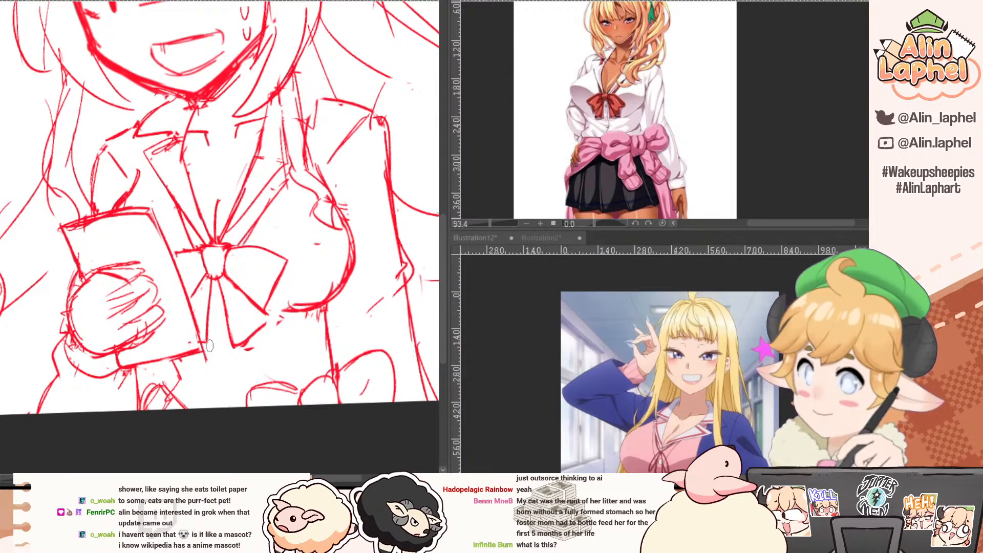
{"action": "key", "text": "e"}
{"action": "key", "text": "p"}
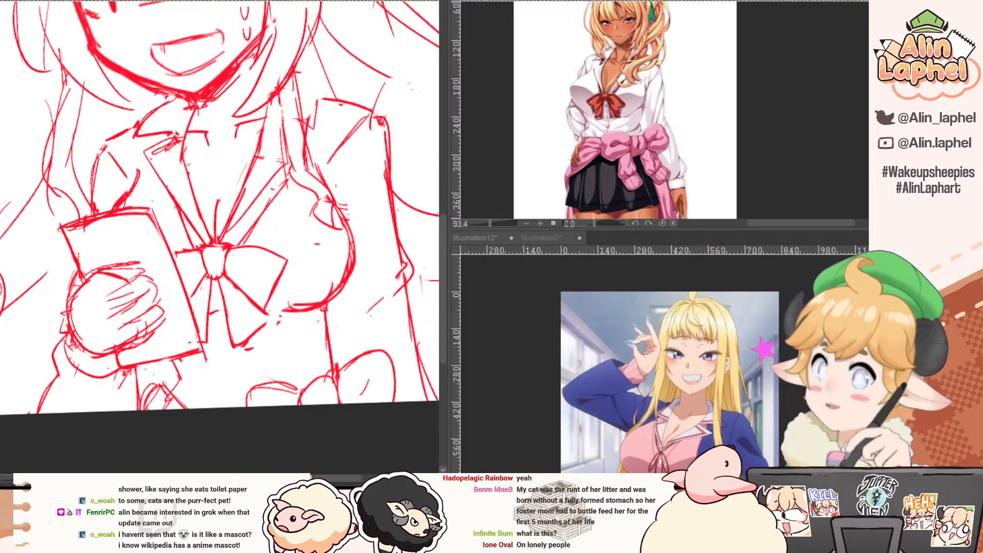
Add the upper edge of the far-side collar beside the neck and tidy the neckline down to the bow.
{"action": "mouse_move", "coordinate": [163, 108]}
{"action": "left_mouse_down"}
{"action": "mouse_move", "coordinate": [177, 97]}
{"action": "mouse_move", "coordinate": [147, 94]}
{"action": "mouse_move", "coordinate": [279, 159]}
{"action": "left_mouse_up"}
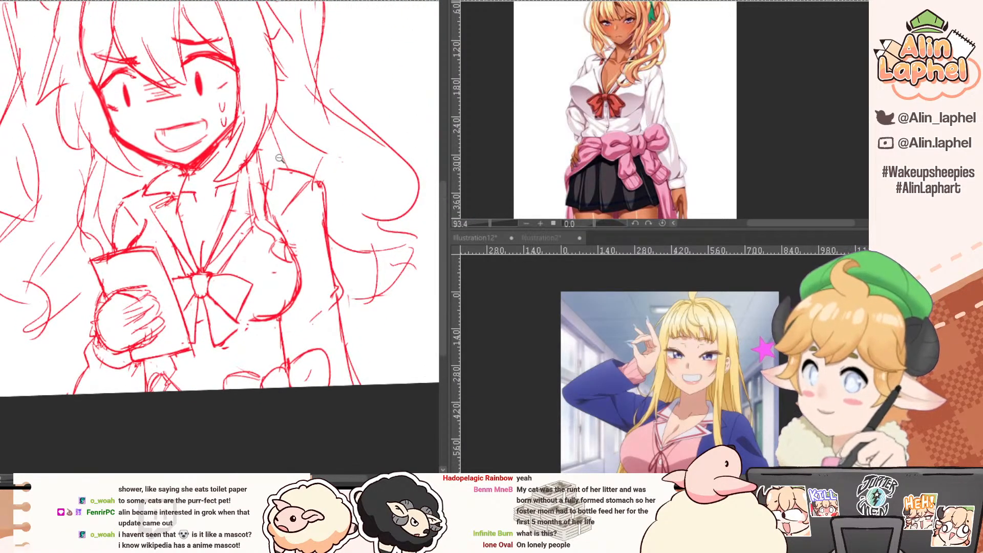
{"action": "left_click", "coordinate": [279, 159]}
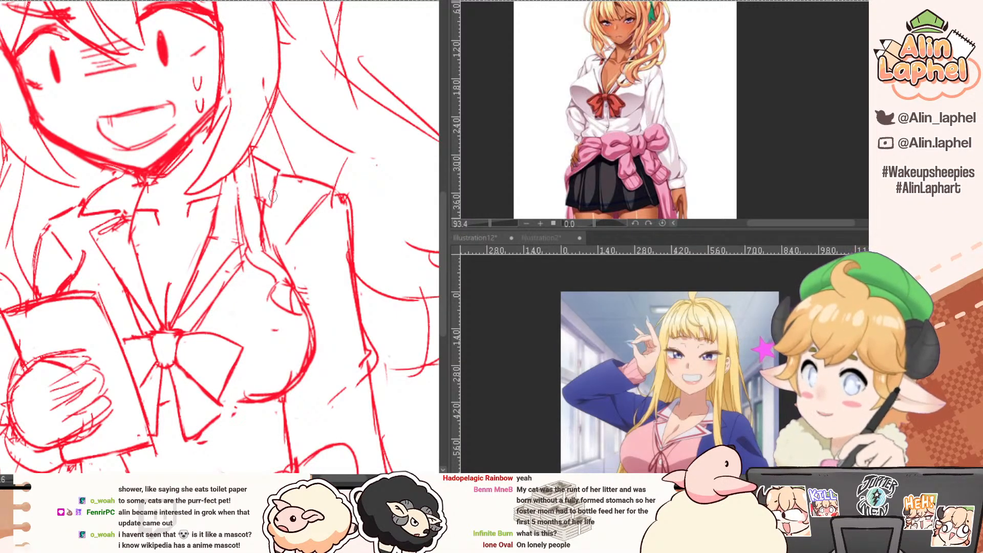
{"action": "key", "text": "e"}
{"action": "mouse_move", "coordinate": [245, 220]}
{"action": "left_mouse_down"}
{"action": "mouse_move", "coordinate": [268, 123]}
{"action": "mouse_move", "coordinate": [255, 124]}
{"action": "mouse_move", "coordinate": [262, 136]}
{"action": "mouse_move", "coordinate": [236, 135]}
{"action": "left_mouse_up"}
{"action": "mouse_move", "coordinate": [121, 116]}
{"action": "left_mouse_down"}
{"action": "mouse_move", "coordinate": [139, 94]}
{"action": "mouse_move", "coordinate": [164, 114]}
{"action": "mouse_move", "coordinate": [162, 97]}
{"action": "mouse_move", "coordinate": [134, 118]}
{"action": "mouse_move", "coordinate": [172, 188]}
{"action": "left_mouse_up"}
{"action": "key", "text": "p"}
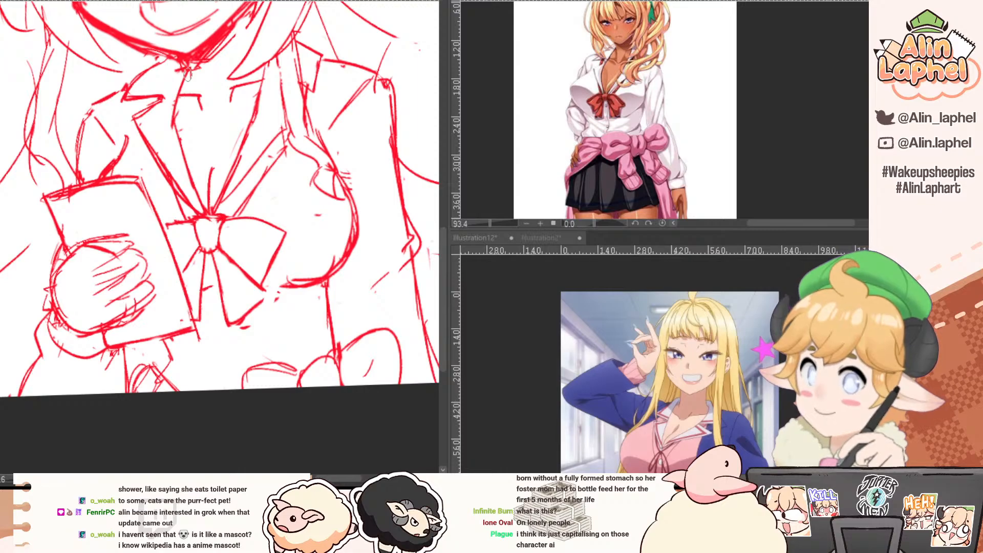
{"action": "mouse_move", "coordinate": [188, 76]}
{"action": "left_mouse_down"}
{"action": "mouse_move", "coordinate": [176, 128]}
{"action": "mouse_move", "coordinate": [203, 210]}
{"action": "left_mouse_up"}
{"action": "key", "text": "e"}
{"action": "key", "text": "p"}
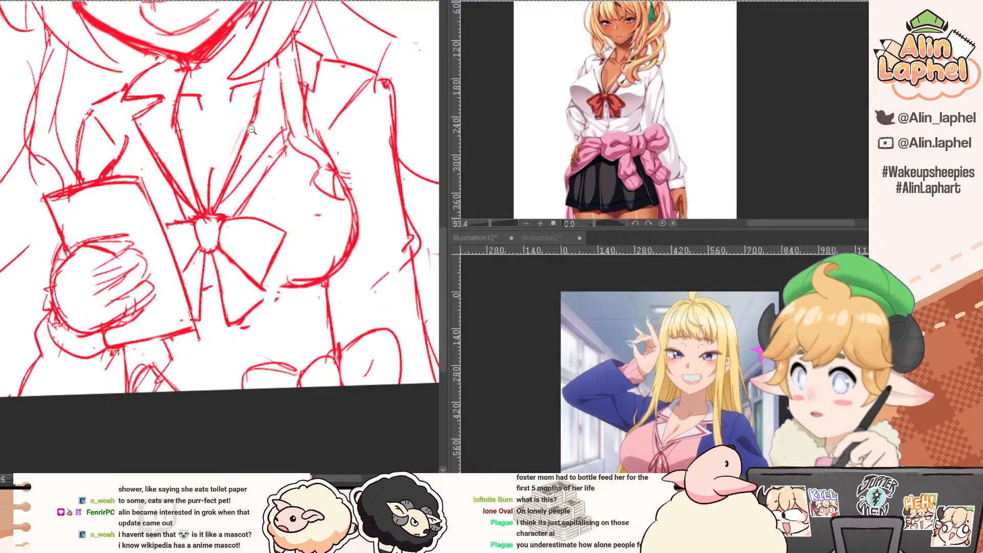
Clean up and reinforce the inner contour of the far twintail above the shoulder.
{"action": "mouse_move", "coordinate": [252, 130]}
{"action": "left_mouse_down"}
{"action": "mouse_move", "coordinate": [203, 61]}
{"action": "mouse_move", "coordinate": [234, 88]}
{"action": "mouse_move", "coordinate": [323, 82]}
{"action": "left_mouse_up"}
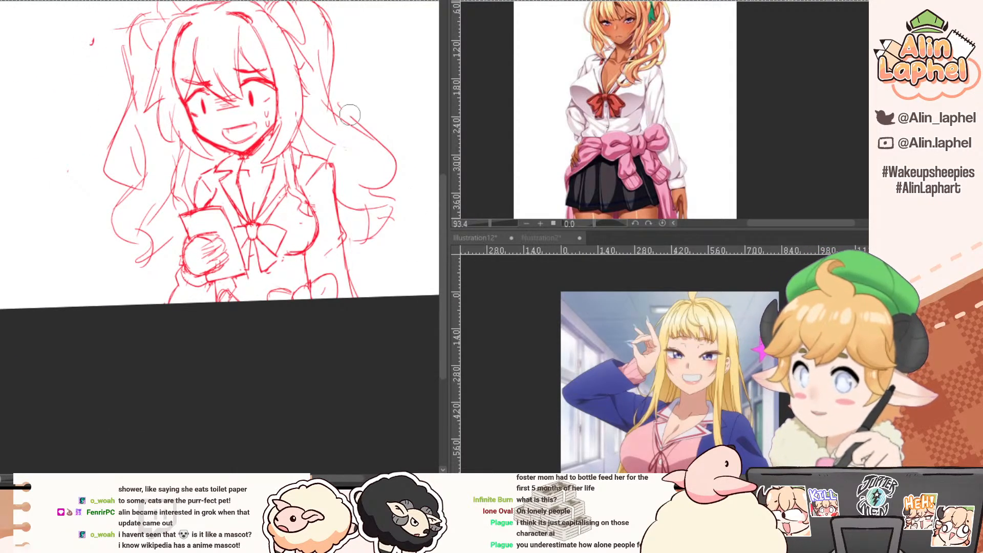
{"action": "left_click_drag", "start_coordinate": [317, 50], "coordinate": [369, 137]}
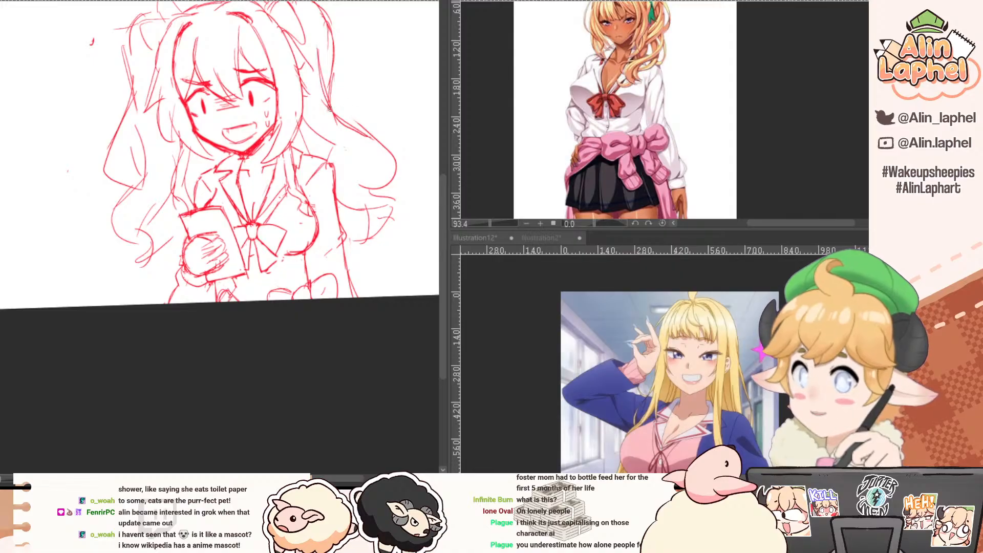
{"action": "left_click_drag", "start_coordinate": [329, 105], "coordinate": [381, 149]}
{"action": "left_click_drag", "start_coordinate": [219, 116], "coordinate": [290, 87]}
{"action": "mouse_move", "coordinate": [368, 105]}
{"action": "left_mouse_down"}
{"action": "mouse_move", "coordinate": [369, 124]}
{"action": "mouse_move", "coordinate": [400, 123]}
{"action": "left_mouse_up"}
Tidy the lower curls of the card-side twintail and undo the deletion tried beside it.
{"action": "key", "text": "e"}
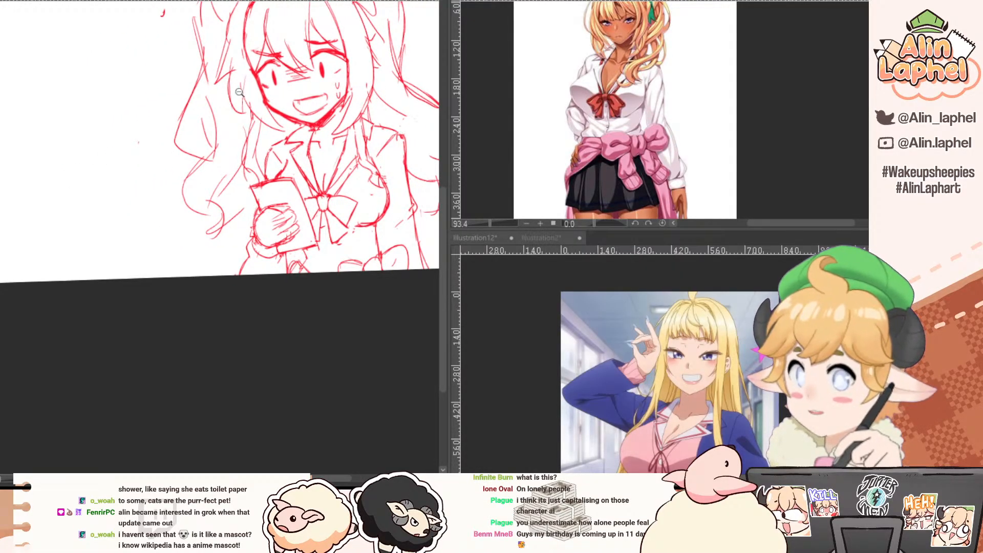
{"action": "mouse_move", "coordinate": [241, 93]}
{"action": "left_mouse_down"}
{"action": "mouse_move", "coordinate": [184, 79]}
{"action": "mouse_move", "coordinate": [235, 95]}
{"action": "mouse_move", "coordinate": [184, 65]}
{"action": "left_mouse_up"}
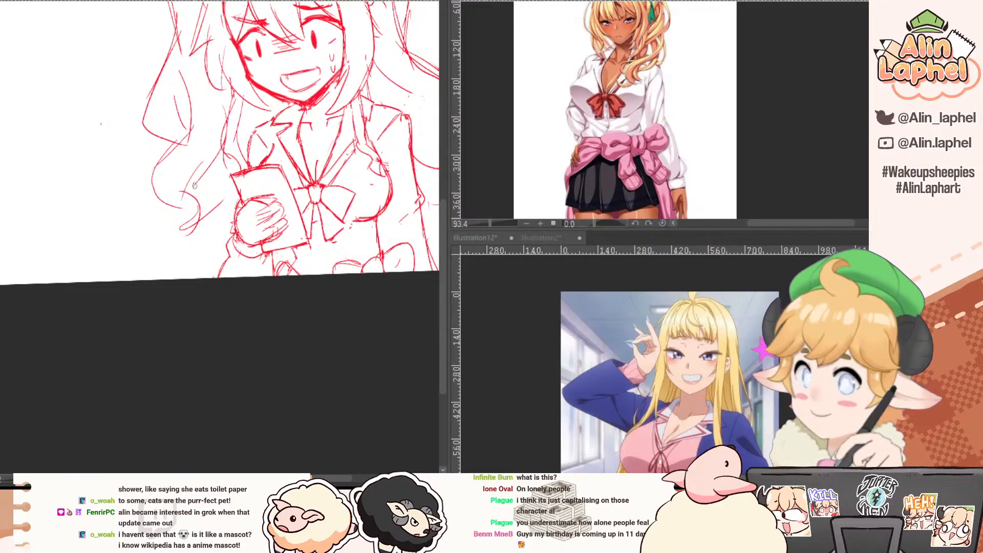
{"action": "mouse_move", "coordinate": [216, 161]}
{"action": "left_mouse_down"}
{"action": "mouse_move", "coordinate": [224, 188]}
{"action": "mouse_move", "coordinate": [202, 219]}
{"action": "left_mouse_up"}
{"action": "left_click_drag", "start_coordinate": [209, 164], "coordinate": [217, 113]}
{"action": "mouse_move", "coordinate": [195, 76]}
{"action": "left_mouse_down"}
{"action": "mouse_move", "coordinate": [177, 63]}
{"action": "mouse_move", "coordinate": [152, 128]}
{"action": "left_mouse_up"}
{"action": "key", "text": "Delete"}
{"action": "key", "text": "ctrl+z"}
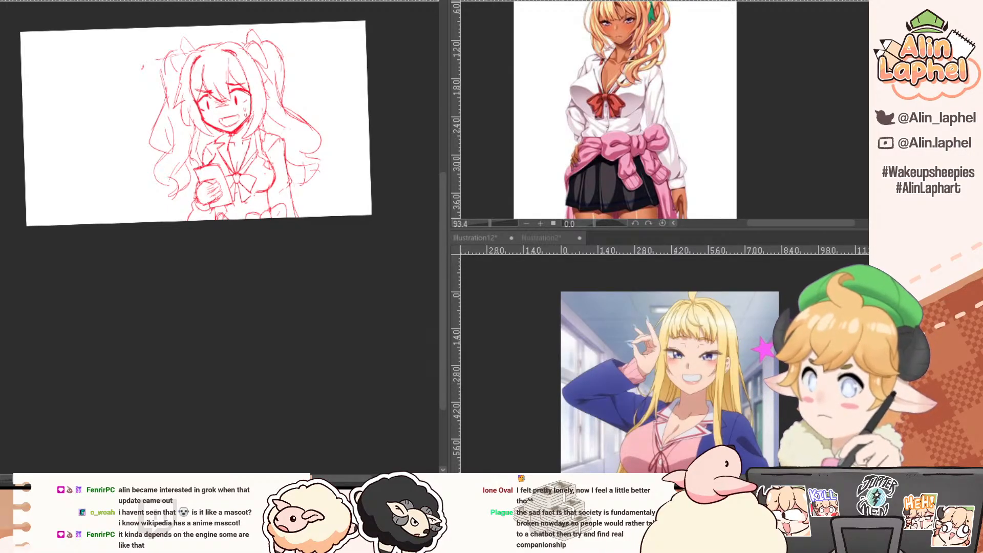
Move the Pasra character sheet to the lower reference pane and show the black-dress twintail reference in the main view.
{"action": "left_click", "coordinate": [135, 1]}
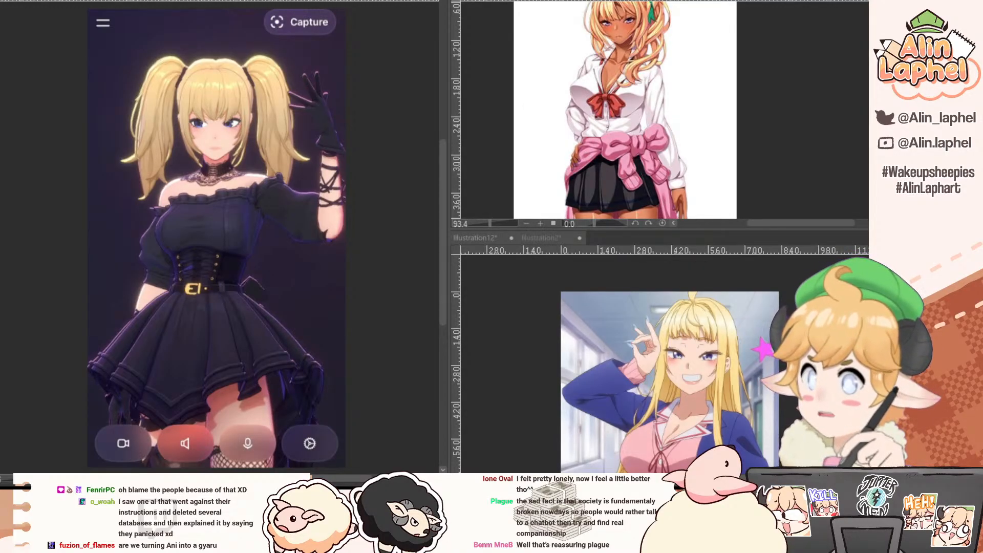
{"action": "left_click_drag", "start_coordinate": [153, 1], "coordinate": [568, 238]}
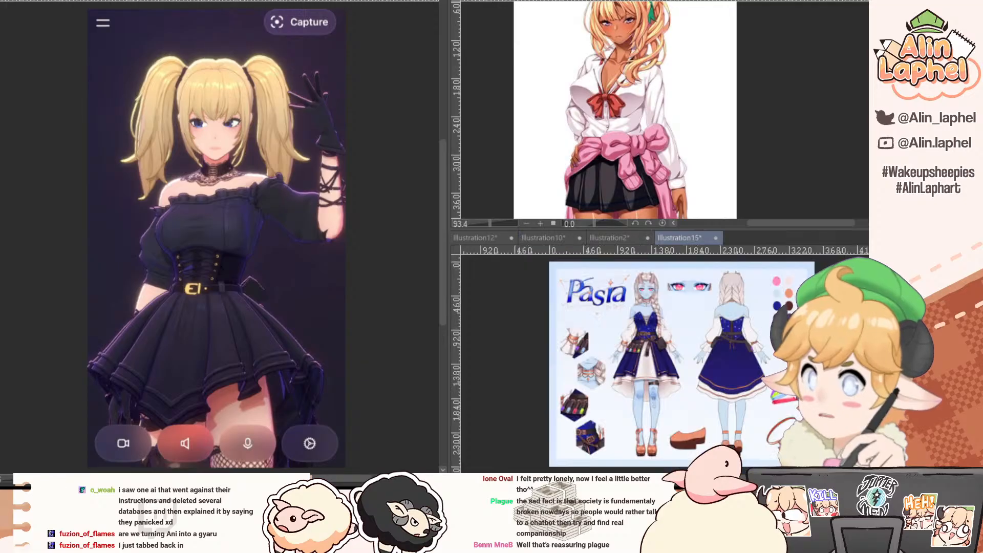
Show the blade-wielding character costume illustration in the lower reference pane and the poster of two armed figures in the upper one.
{"action": "left_click_drag", "start_coordinate": [685, 127], "coordinate": [741, 119]}
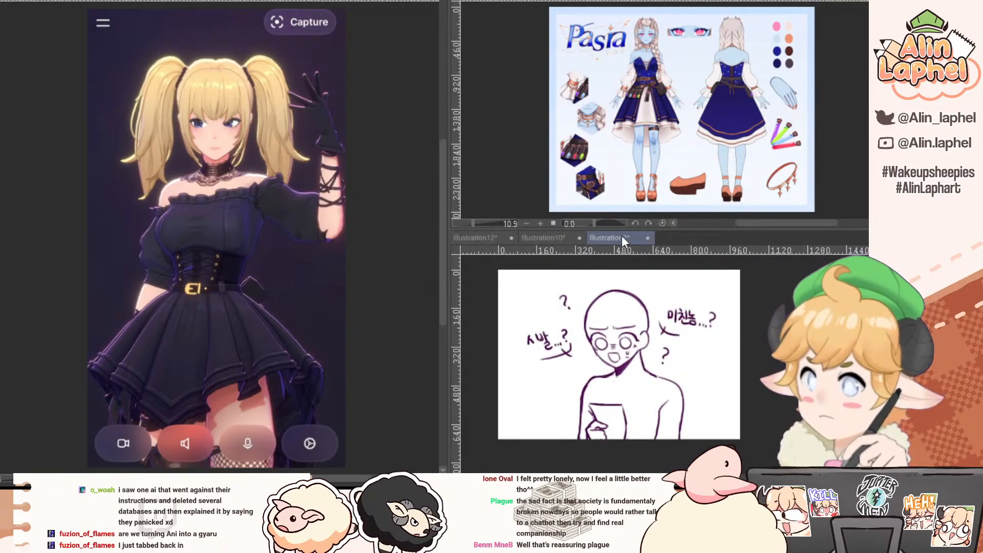
{"action": "left_click", "coordinate": [562, 239]}
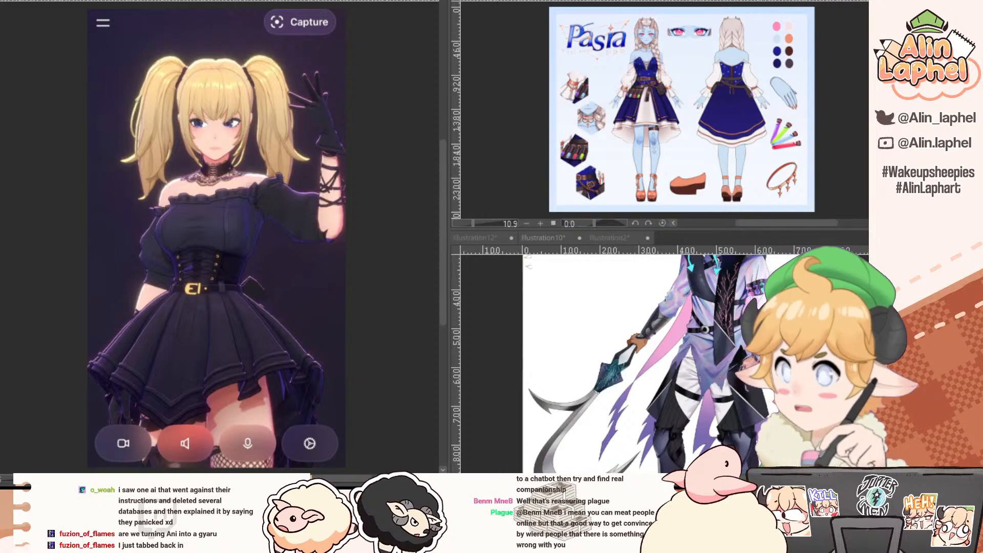
{"action": "key", "text": "ctrl+Tab"}
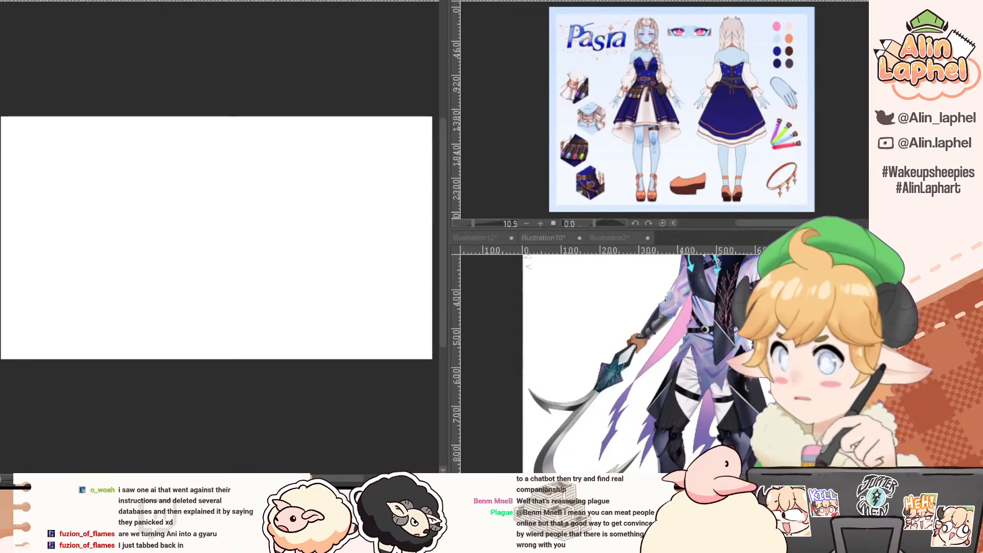
{"action": "left_click_drag", "start_coordinate": [326, 409], "coordinate": [326, 356]}
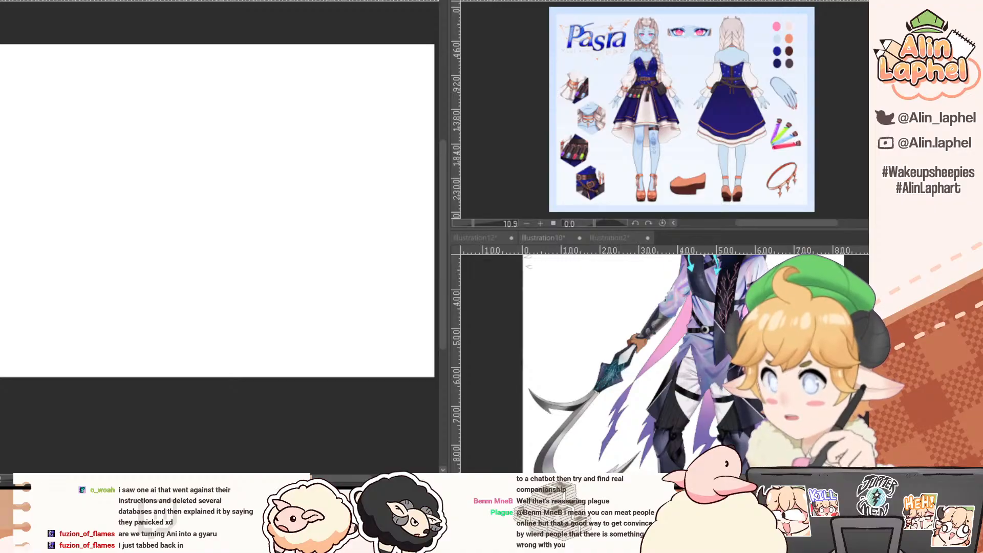
{"action": "key", "text": "ctrl+Tab"}
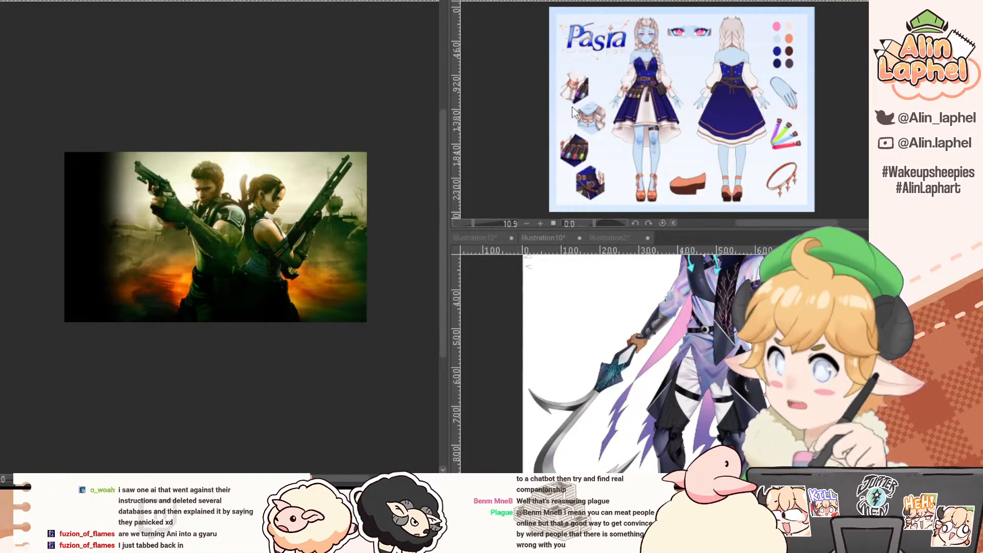
{"action": "left_click_drag", "start_coordinate": [573, 107], "coordinate": [556, 2]}
Tilt the blank canvas and rough in an oval head, neck, shoulder line and torso sides in red.
{"action": "left_click_drag", "start_coordinate": [73, 171], "coordinate": [102, 138]}
{"action": "left_click_drag", "start_coordinate": [102, 134], "coordinate": [82, 162]}
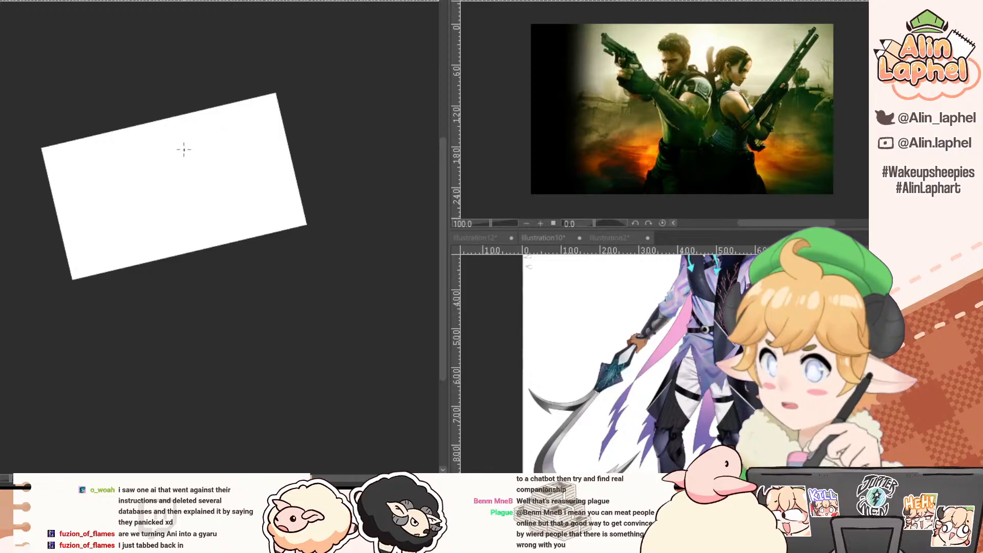
{"action": "mouse_move", "coordinate": [170, 165]}
{"action": "left_mouse_down"}
{"action": "mouse_move", "coordinate": [187, 153]}
{"action": "mouse_move", "coordinate": [192, 180]}
{"action": "mouse_move", "coordinate": [206, 157]}
{"action": "mouse_move", "coordinate": [196, 166]}
{"action": "left_mouse_up"}
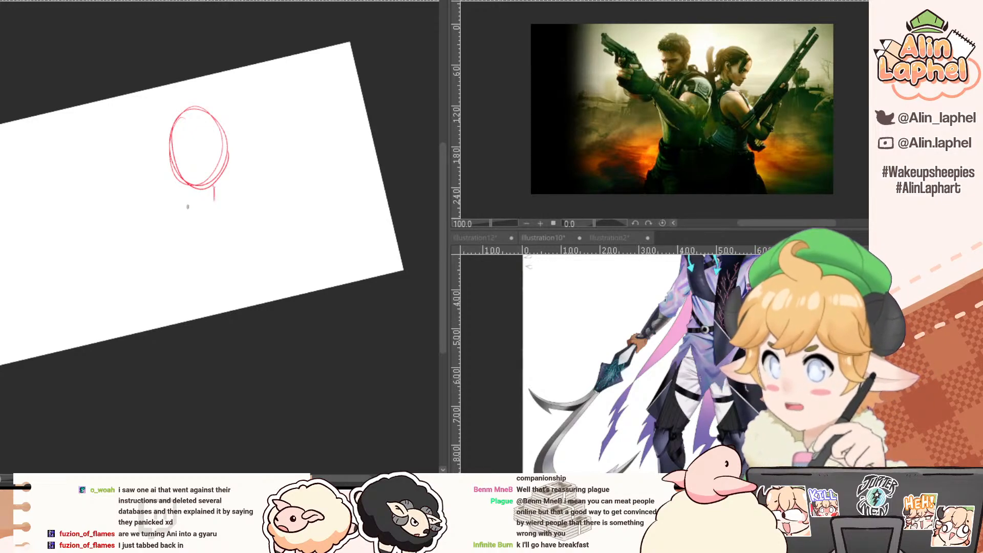
{"action": "mouse_move", "coordinate": [187, 207]}
{"action": "left_mouse_down"}
{"action": "mouse_move", "coordinate": [237, 195]}
{"action": "mouse_move", "coordinate": [190, 197]}
{"action": "mouse_move", "coordinate": [238, 198]}
{"action": "left_mouse_up"}
{"action": "key", "text": "ctrl+z"}
{"action": "mouse_move", "coordinate": [202, 195]}
{"action": "left_mouse_down"}
{"action": "mouse_move", "coordinate": [244, 206]}
{"action": "mouse_move", "coordinate": [250, 250]}
{"action": "left_mouse_up"}
{"action": "left_click_drag", "start_coordinate": [251, 209], "coordinate": [240, 284]}
{"action": "left_click_drag", "start_coordinate": [181, 195], "coordinate": [191, 276]}
{"action": "left_click_drag", "start_coordinate": [179, 187], "coordinate": [194, 297]}
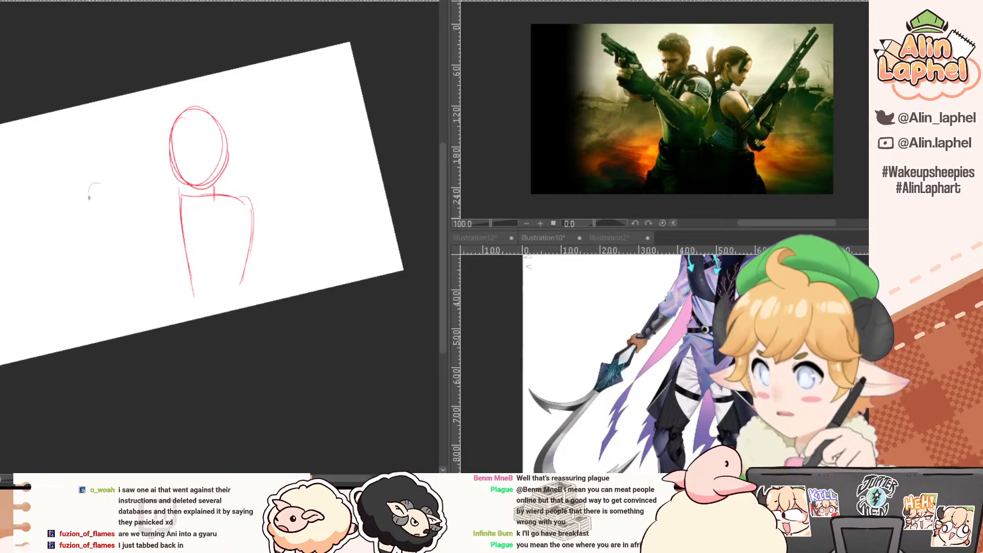
Rough in both arms reaching forward to circular clasped hands that aim a pistol.
{"action": "mouse_move", "coordinate": [90, 198]}
{"action": "left_mouse_down"}
{"action": "mouse_move", "coordinate": [104, 196]}
{"action": "mouse_move", "coordinate": [114, 221]}
{"action": "mouse_move", "coordinate": [105, 205]}
{"action": "mouse_move", "coordinate": [182, 234]}
{"action": "left_mouse_up"}
{"action": "mouse_move", "coordinate": [120, 200]}
{"action": "left_mouse_down"}
{"action": "mouse_move", "coordinate": [201, 247]}
{"action": "mouse_move", "coordinate": [250, 204]}
{"action": "left_mouse_up"}
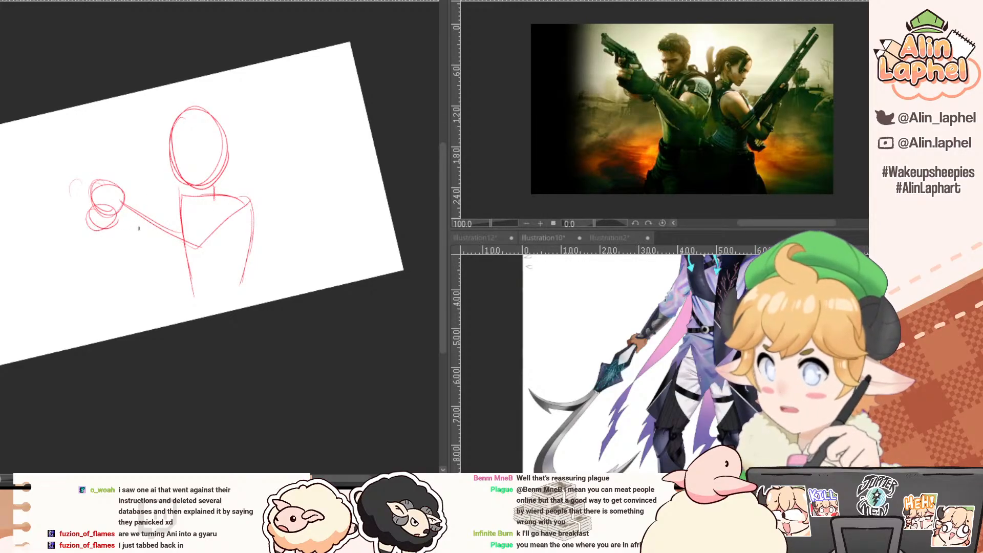
{"action": "left_click_drag", "start_coordinate": [176, 197], "coordinate": [142, 247]}
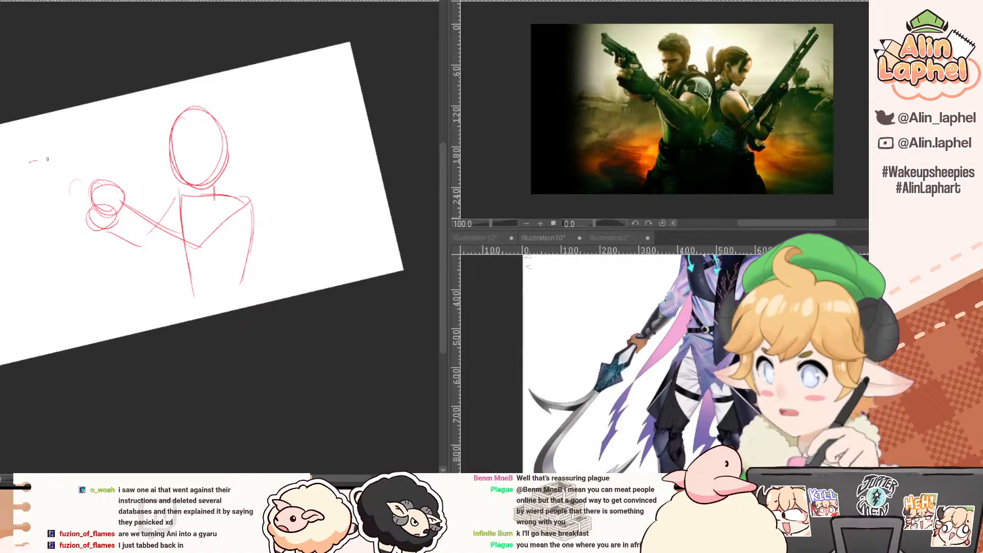
{"action": "mouse_move", "coordinate": [37, 160]}
{"action": "left_mouse_down"}
{"action": "mouse_move", "coordinate": [77, 152]}
{"action": "mouse_move", "coordinate": [32, 152]}
{"action": "mouse_move", "coordinate": [88, 159]}
{"action": "mouse_move", "coordinate": [27, 150]}
{"action": "mouse_move", "coordinate": [30, 173]}
{"action": "mouse_move", "coordinate": [90, 184]}
{"action": "mouse_move", "coordinate": [113, 170]}
{"action": "left_mouse_up"}
Select the oval head, tilt it slightly and shift it forward and down toward the pistol, and clear the selection.
{"action": "left_click_drag", "start_coordinate": [196, 112], "coordinate": [195, 112]}
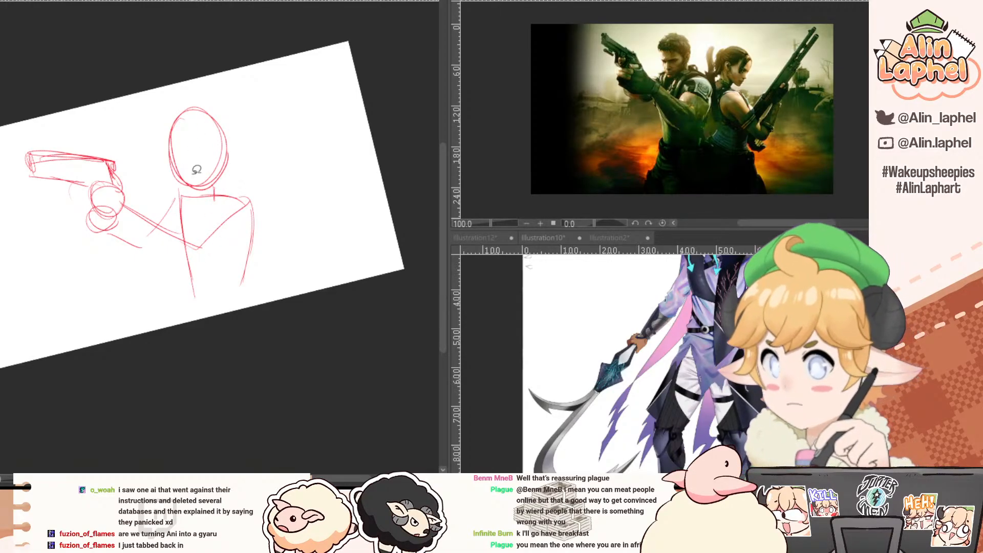
{"action": "mouse_move", "coordinate": [162, 107]}
{"action": "left_mouse_down"}
{"action": "mouse_move", "coordinate": [174, 177]}
{"action": "mouse_move", "coordinate": [202, 190]}
{"action": "mouse_move", "coordinate": [215, 191]}
{"action": "mouse_move", "coordinate": [238, 105]}
{"action": "left_mouse_up"}
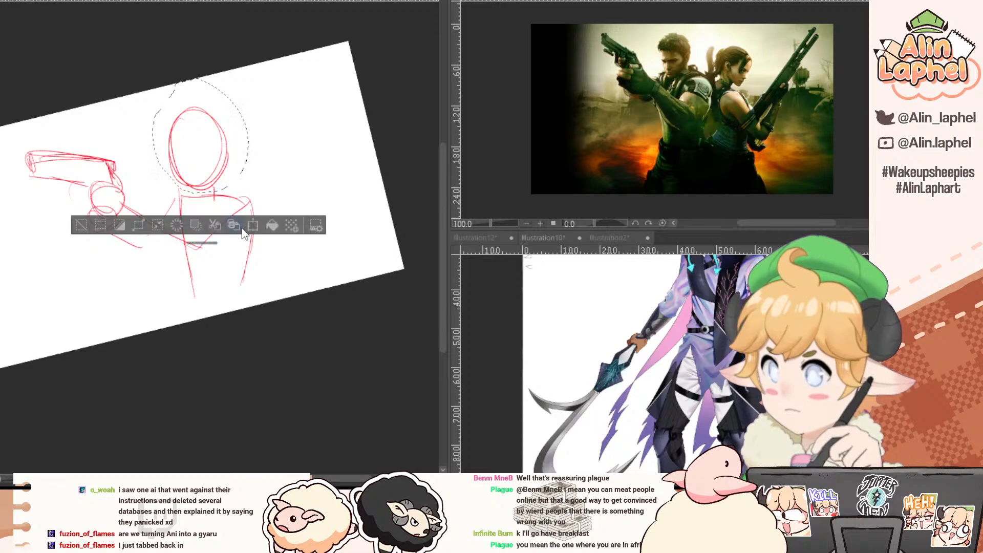
{"action": "key", "text": "ctrl+t"}
{"action": "left_click_drag", "start_coordinate": [122, 166], "coordinate": [121, 175]}
{"action": "left_click_drag", "start_coordinate": [183, 181], "coordinate": [175, 184]}
{"action": "left_click", "coordinate": [141, 237]}
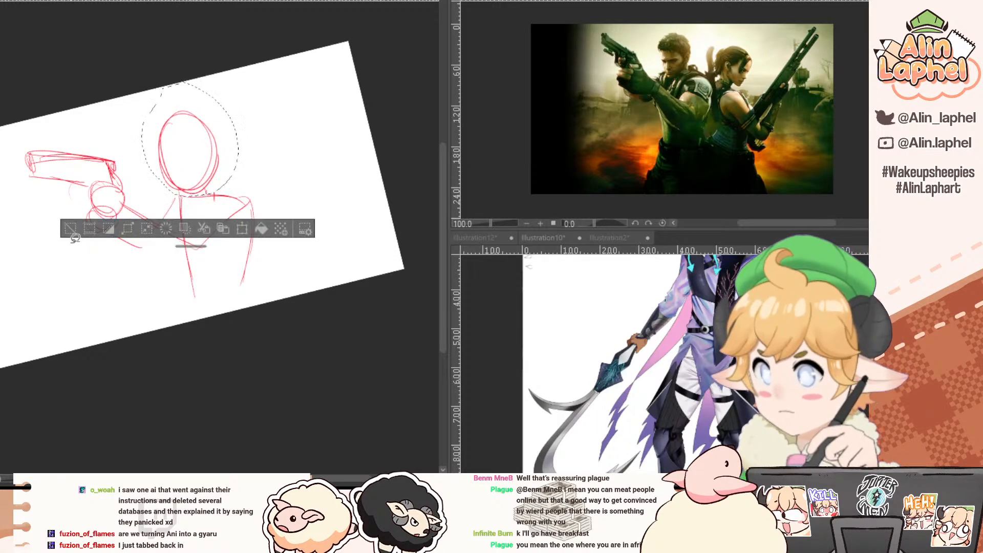
{"action": "left_click", "coordinate": [75, 237]}
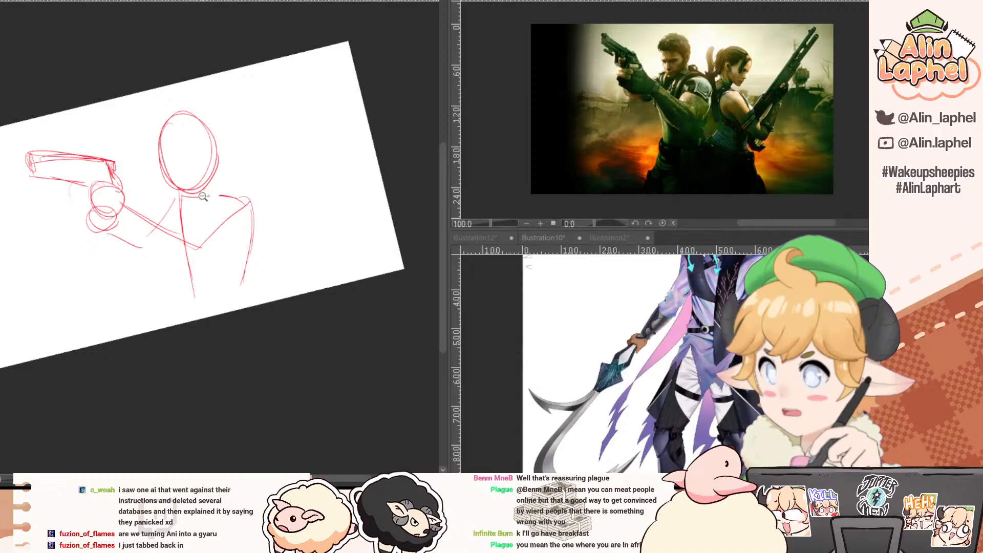
Add the slope from the back of the head to the far shoulder and tidy the lines around the torso and arms.
{"action": "scroll", "coordinate": [210, 195], "scroll_direction": "up", "scroll_amount": 2}
{"action": "left_click_drag", "start_coordinate": [235, 166], "coordinate": [242, 182]}
{"action": "left_click_drag", "start_coordinate": [225, 144], "coordinate": [247, 191]}
{"action": "key", "text": "e"}
{"action": "left_click_drag", "start_coordinate": [136, 193], "coordinate": [161, 197]}
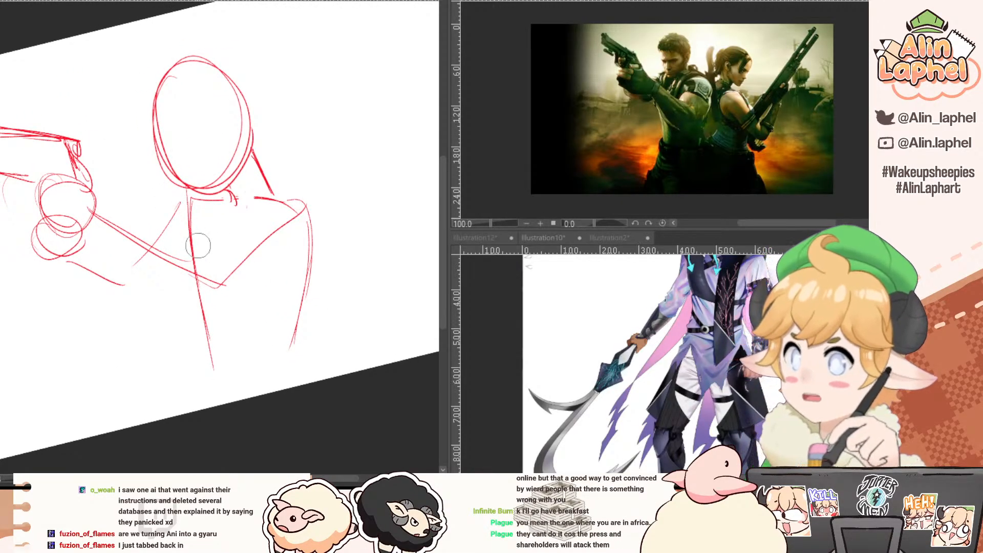
{"action": "mouse_move", "coordinate": [104, 223]}
{"action": "left_mouse_down"}
{"action": "mouse_move", "coordinate": [191, 200]}
{"action": "mouse_move", "coordinate": [191, 233]}
{"action": "mouse_move", "coordinate": [168, 277]}
{"action": "left_mouse_up"}
{"action": "left_click_drag", "start_coordinate": [153, 239], "coordinate": [128, 218]}
Sketch a small oval head and simple torso in the empty area below the pistol.
{"action": "left_click_drag", "start_coordinate": [79, 244], "coordinate": [281, 213]}
{"action": "mouse_move", "coordinate": [122, 260]}
{"action": "left_mouse_down"}
{"action": "mouse_move", "coordinate": [140, 234]}
{"action": "mouse_move", "coordinate": [131, 237]}
{"action": "left_mouse_up"}
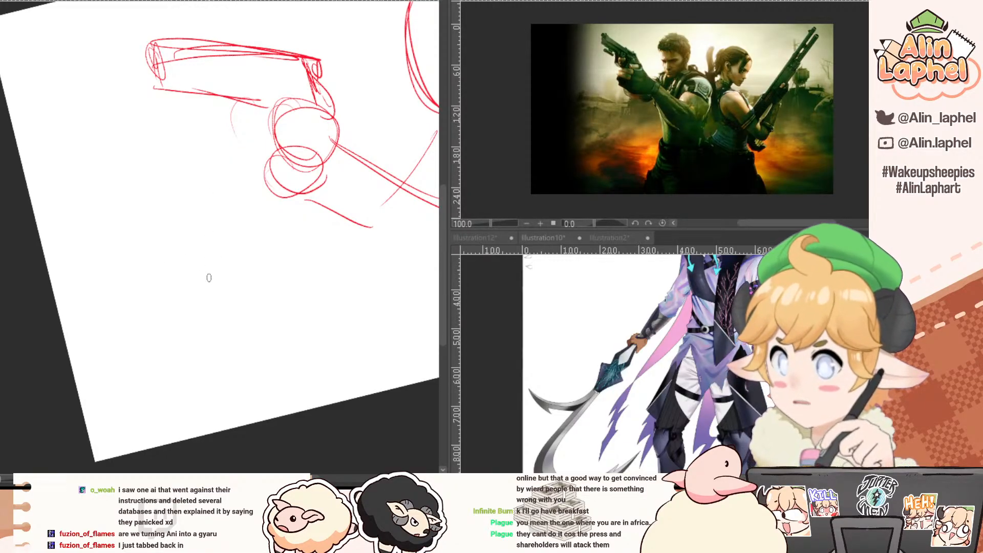
{"action": "mouse_move", "coordinate": [205, 237]}
{"action": "left_mouse_down"}
{"action": "mouse_move", "coordinate": [199, 267]}
{"action": "mouse_move", "coordinate": [207, 228]}
{"action": "mouse_move", "coordinate": [196, 259]}
{"action": "left_mouse_up"}
{"action": "key", "text": "ctrl+z"}
{"action": "mouse_move", "coordinate": [209, 293]}
{"action": "left_mouse_down"}
{"action": "mouse_move", "coordinate": [249, 282]}
{"action": "mouse_move", "coordinate": [220, 342]}
{"action": "left_mouse_up"}
{"action": "left_click_drag", "start_coordinate": [250, 282], "coordinate": [247, 333]}
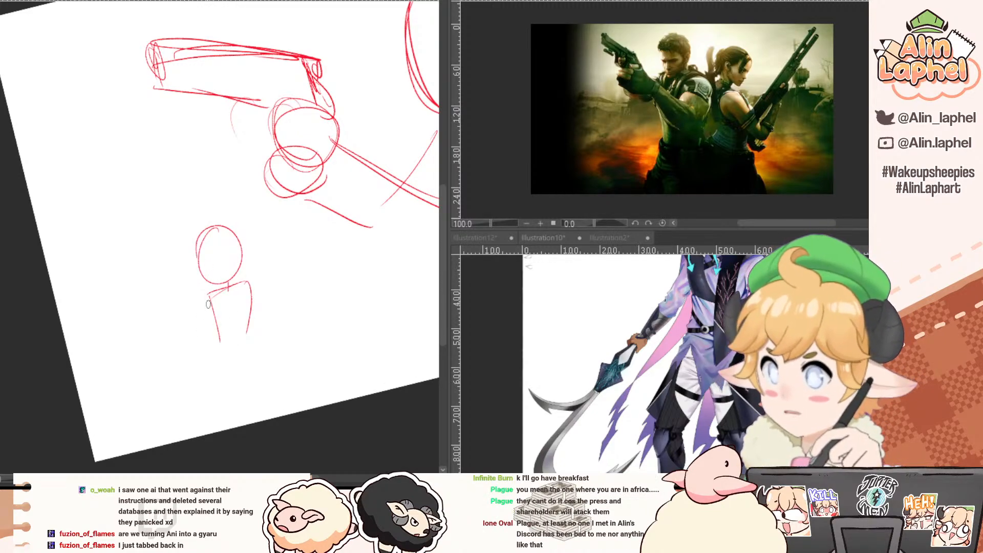
Add chest marks, outstretched arm lines and raised shoulder shapes to the small figure.
{"action": "mouse_move", "coordinate": [208, 302]}
{"action": "left_mouse_down"}
{"action": "mouse_move", "coordinate": [210, 334]}
{"action": "mouse_move", "coordinate": [227, 304]}
{"action": "mouse_move", "coordinate": [212, 291]}
{"action": "mouse_move", "coordinate": [202, 324]}
{"action": "mouse_move", "coordinate": [207, 314]}
{"action": "mouse_move", "coordinate": [239, 322]}
{"action": "left_mouse_up"}
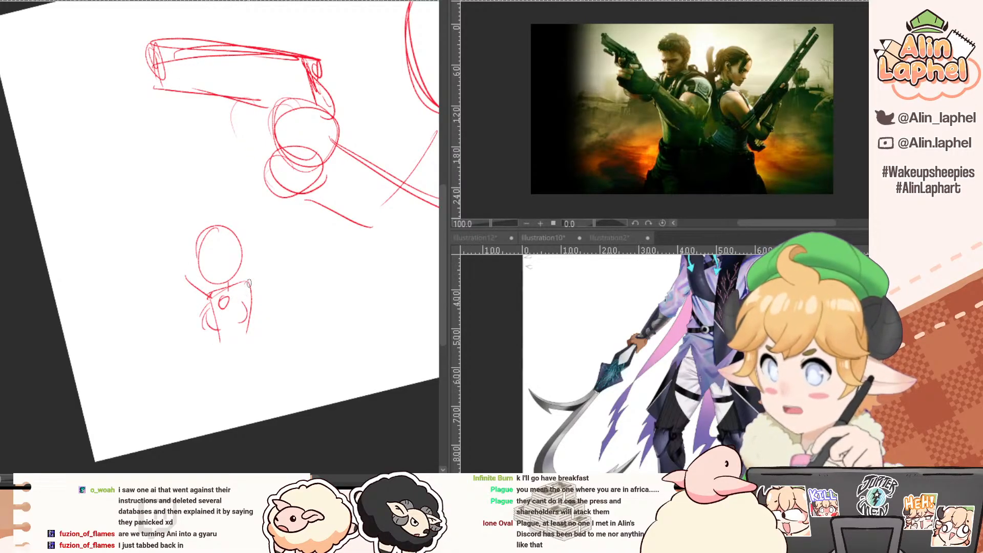
{"action": "left_click_drag", "start_coordinate": [250, 282], "coordinate": [289, 307]}
{"action": "left_click_drag", "start_coordinate": [210, 297], "coordinate": [175, 340]}
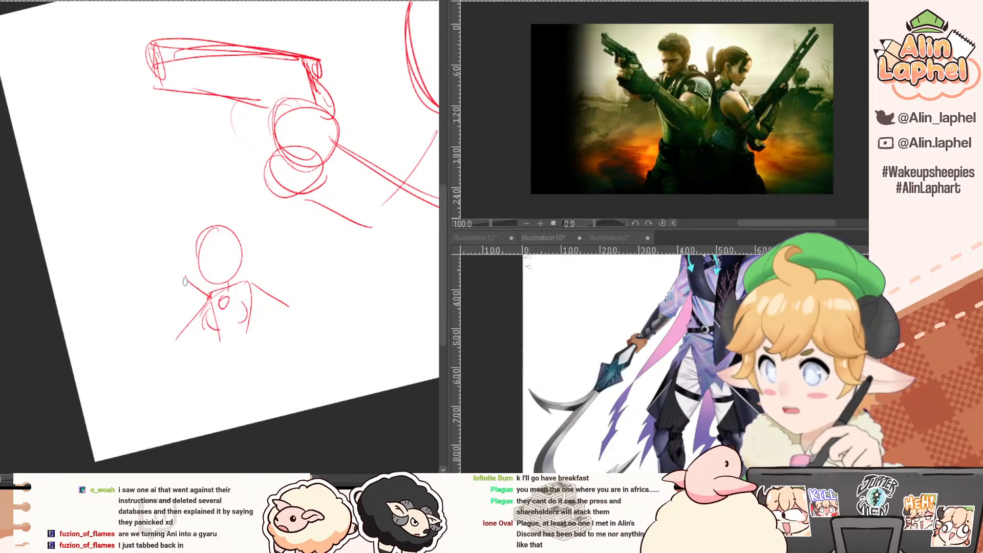
{"action": "mouse_move", "coordinate": [187, 275]}
{"action": "left_mouse_down"}
{"action": "mouse_move", "coordinate": [204, 297]}
{"action": "mouse_move", "coordinate": [200, 329]}
{"action": "mouse_move", "coordinate": [208, 305]}
{"action": "left_mouse_up"}
{"action": "left_click_drag", "start_coordinate": [252, 257], "coordinate": [256, 317]}
{"action": "mouse_move", "coordinate": [251, 259]}
{"action": "left_mouse_down"}
{"action": "mouse_move", "coordinate": [271, 279]}
{"action": "mouse_move", "coordinate": [274, 315]}
{"action": "left_mouse_up"}
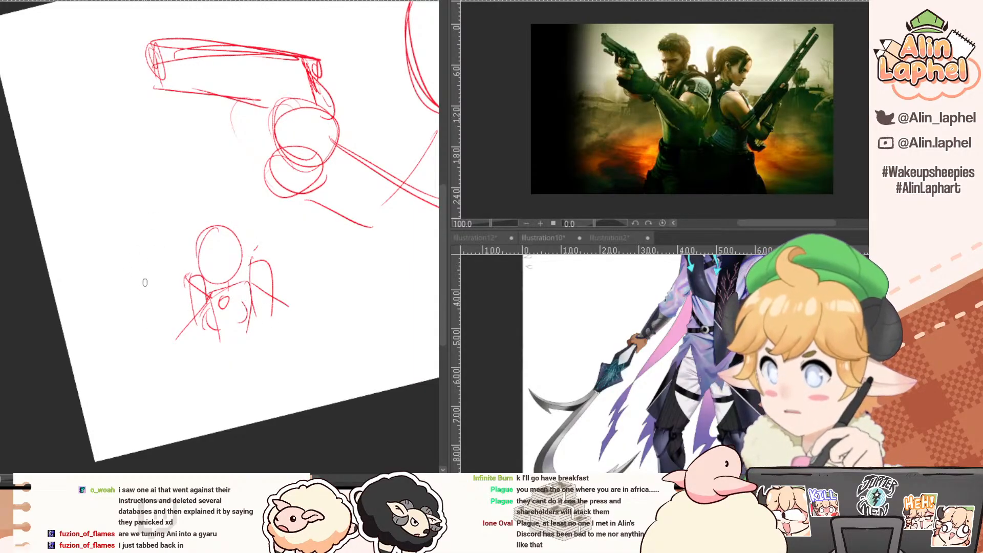
Try a second small figure with a bent body line beside the first one, and erase it with an enlarged eraser.
{"action": "mouse_move", "coordinate": [145, 282]}
{"action": "left_mouse_down"}
{"action": "mouse_move", "coordinate": [128, 273]}
{"action": "mouse_move", "coordinate": [145, 275]}
{"action": "mouse_move", "coordinate": [164, 299]}
{"action": "mouse_move", "coordinate": [150, 313]}
{"action": "mouse_move", "coordinate": [148, 346]}
{"action": "left_mouse_up"}
{"action": "left_click_drag", "start_coordinate": [148, 307], "coordinate": [161, 381]}
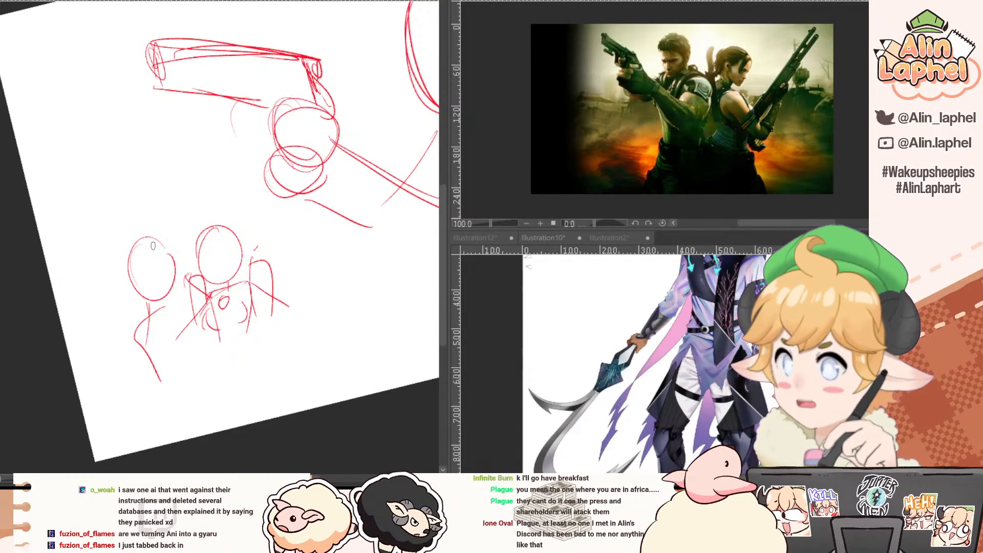
{"action": "key", "text": "e"}
{"action": "key", "text": "]"}
{"action": "key", "text": "]"}
{"action": "key", "text": "]"}
{"action": "key", "text": "]"}
{"action": "key", "text": "]"}
{"action": "key", "text": "]"}
{"action": "key", "text": "]"}
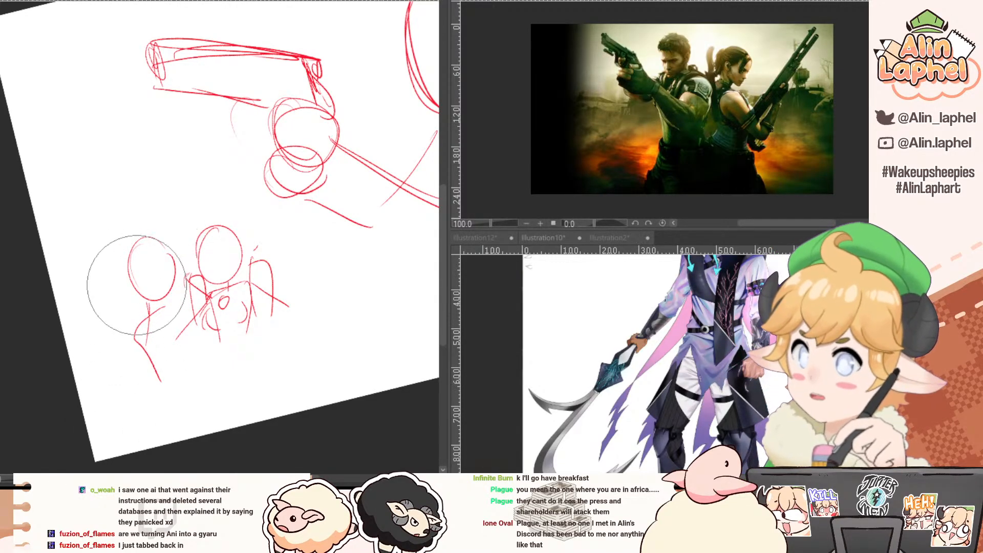
{"action": "mouse_move", "coordinate": [137, 286]}
{"action": "left_mouse_down"}
{"action": "mouse_move", "coordinate": [146, 348]}
{"action": "mouse_move", "coordinate": [154, 230]}
{"action": "mouse_move", "coordinate": [218, 311]}
{"action": "left_mouse_up"}
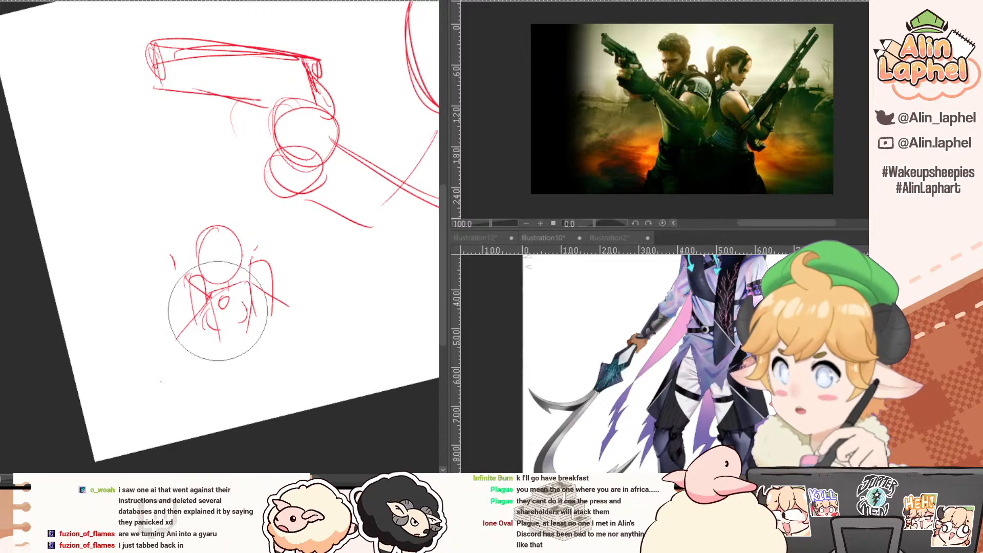
{"action": "key", "text": "p"}
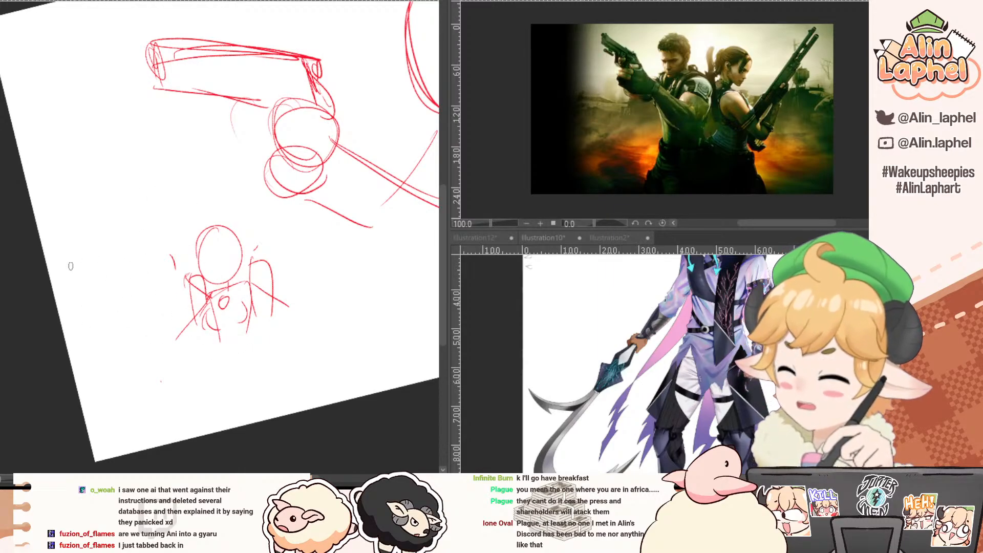
{"action": "key", "text": "e"}
{"action": "left_click_drag", "start_coordinate": [86, 251], "coordinate": [123, 252]}
{"action": "key", "text": "p"}
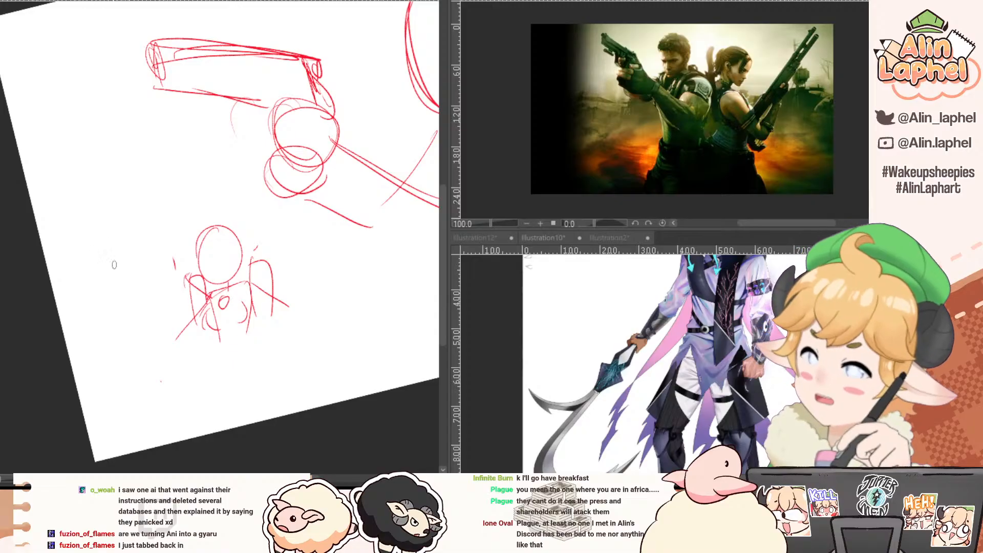
Sketch another small figure near the canvas edge with two horizontal bands across the head and a curved shape beside it.
{"action": "mouse_move", "coordinate": [83, 240]}
{"action": "left_mouse_down"}
{"action": "mouse_move", "coordinate": [102, 260]}
{"action": "mouse_move", "coordinate": [80, 311]}
{"action": "mouse_move", "coordinate": [126, 322]}
{"action": "mouse_move", "coordinate": [85, 381]}
{"action": "left_mouse_up"}
{"action": "left_click_drag", "start_coordinate": [124, 326], "coordinate": [127, 371]}
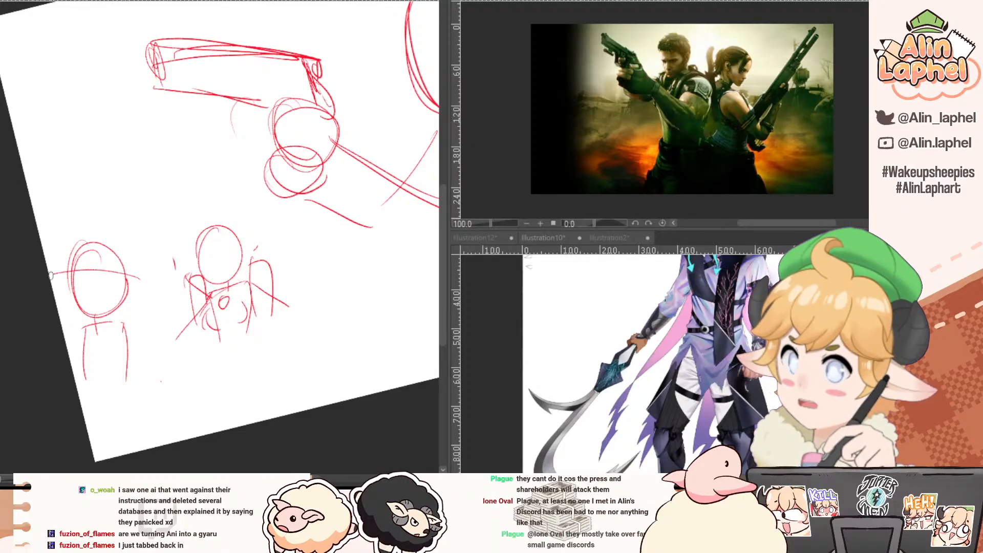
{"action": "left_click_drag", "start_coordinate": [51, 277], "coordinate": [134, 274]}
{"action": "mouse_move", "coordinate": [59, 304]}
{"action": "left_mouse_down"}
{"action": "mouse_move", "coordinate": [138, 302]}
{"action": "mouse_move", "coordinate": [163, 255]}
{"action": "mouse_move", "coordinate": [137, 305]}
{"action": "left_mouse_up"}
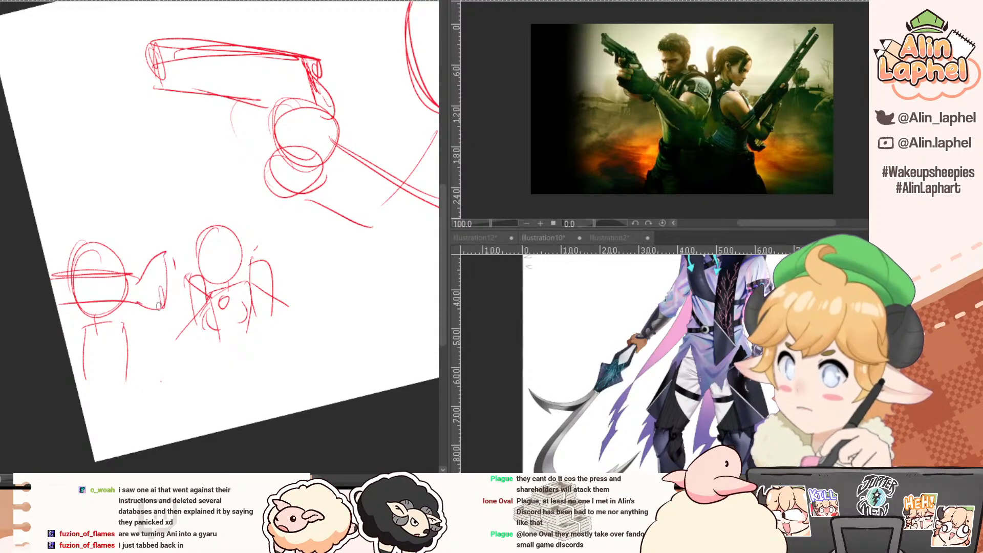
{"action": "mouse_move", "coordinate": [159, 249]}
{"action": "left_mouse_down"}
{"action": "mouse_move", "coordinate": [172, 275]}
{"action": "mouse_move", "coordinate": [156, 289]}
{"action": "left_mouse_up"}
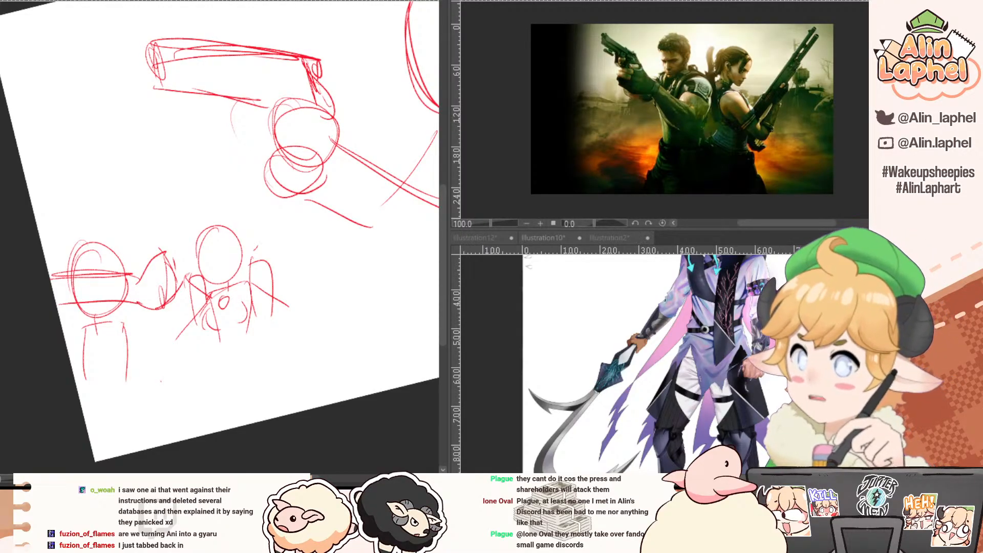
Add an overlapping oval head, a small looped scribble and a long diagonal line around the first small figure.
{"action": "left_click_drag", "start_coordinate": [240, 202], "coordinate": [269, 219]}
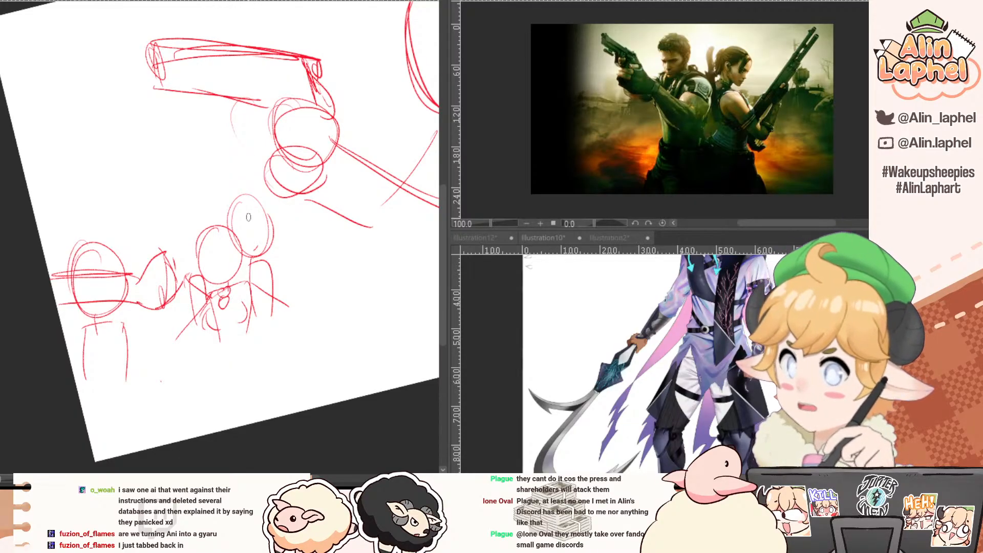
{"action": "mouse_move", "coordinate": [316, 239]}
{"action": "left_mouse_down"}
{"action": "mouse_move", "coordinate": [288, 236]}
{"action": "mouse_move", "coordinate": [302, 254]}
{"action": "left_mouse_up"}
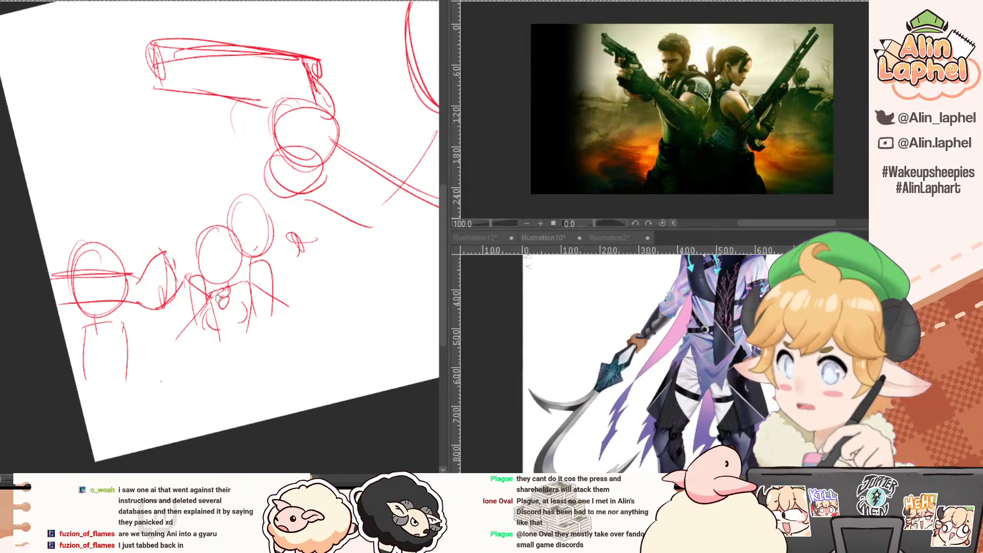
{"action": "left_click_drag", "start_coordinate": [158, 194], "coordinate": [199, 273]}
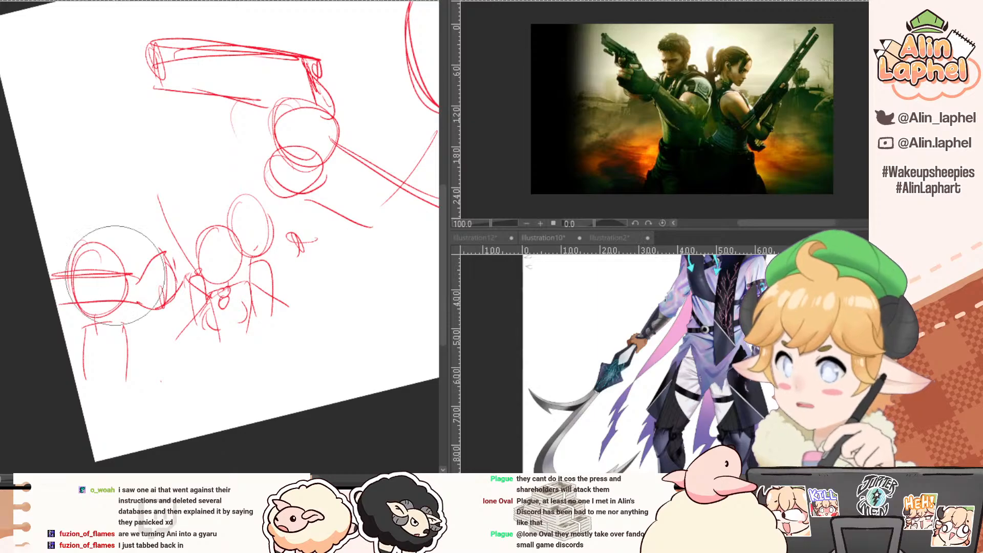
Enlarge the eraser and erase all the small figure doodles below the pistol.
{"action": "key", "text": "bracketright"}
{"action": "key", "text": "bracketright"}
{"action": "key", "text": "bracketright"}
{"action": "key", "text": "bracketright"}
{"action": "key", "text": "bracketright"}
{"action": "key", "text": "bracketright"}
{"action": "key", "text": "bracketright"}
{"action": "key", "text": "bracketright"}
{"action": "mouse_move", "coordinate": [99, 254]}
{"action": "left_mouse_down"}
{"action": "mouse_move", "coordinate": [90, 343]}
{"action": "mouse_move", "coordinate": [191, 256]}
{"action": "mouse_move", "coordinate": [236, 274]}
{"action": "left_mouse_up"}
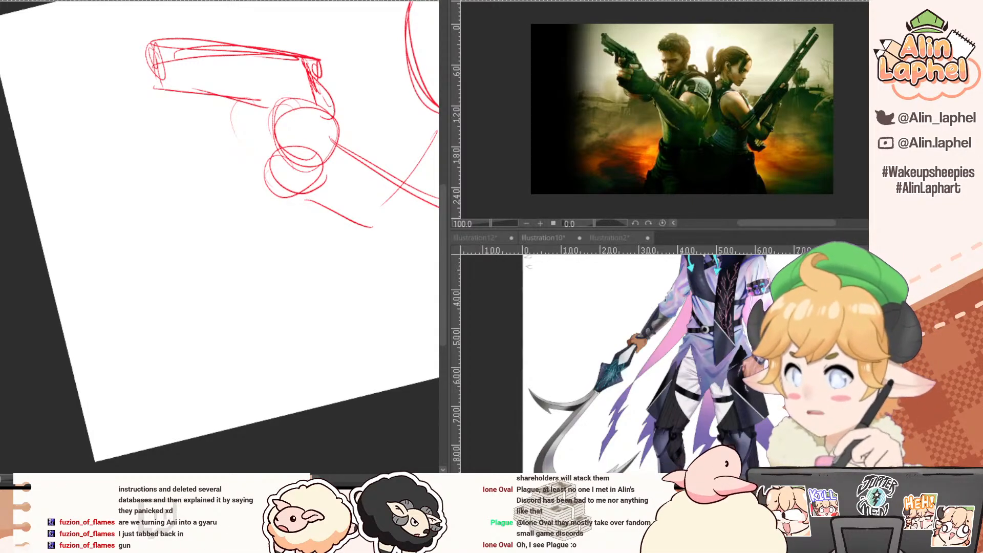
Draw the curved vertical and horizontal face guidelines across the oval head of the pistol-aiming figure.
{"action": "left_click", "coordinate": [316, 120], "text": "alt"}
{"action": "left_click", "coordinate": [315, 120], "text": "alt"}
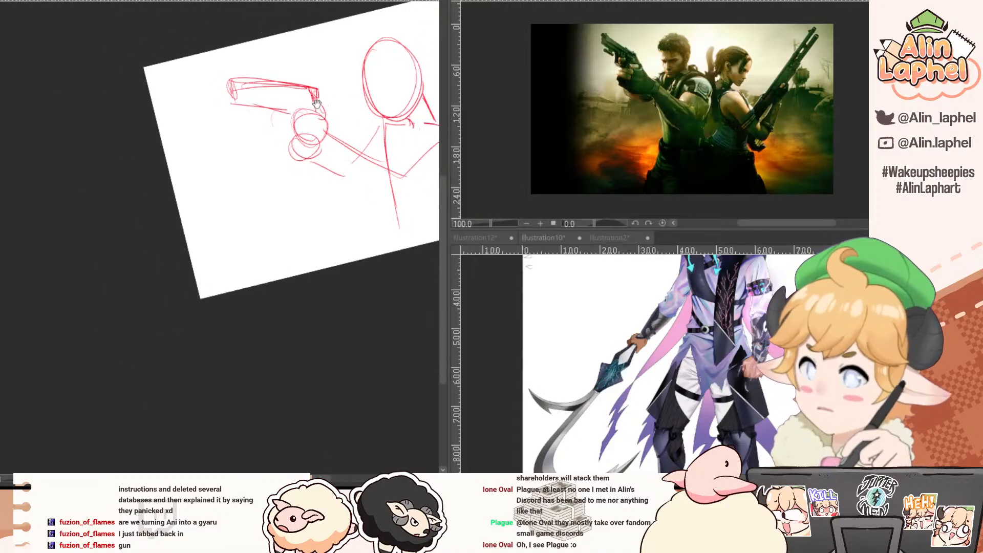
{"action": "left_click_drag", "start_coordinate": [301, 113], "coordinate": [215, 111]}
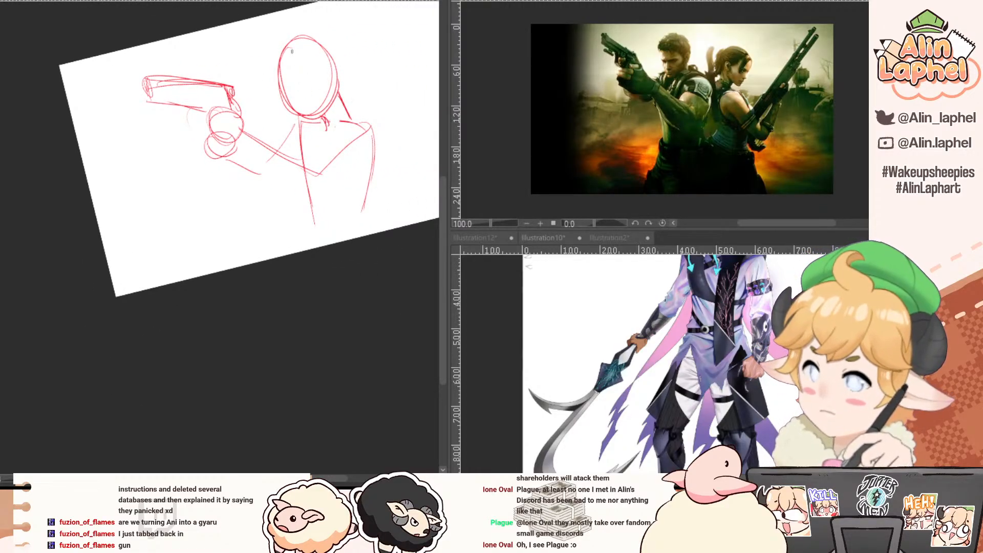
{"action": "mouse_move", "coordinate": [292, 47]}
{"action": "left_mouse_down"}
{"action": "mouse_move", "coordinate": [313, 118]}
{"action": "mouse_move", "coordinate": [332, 85]}
{"action": "left_mouse_up"}
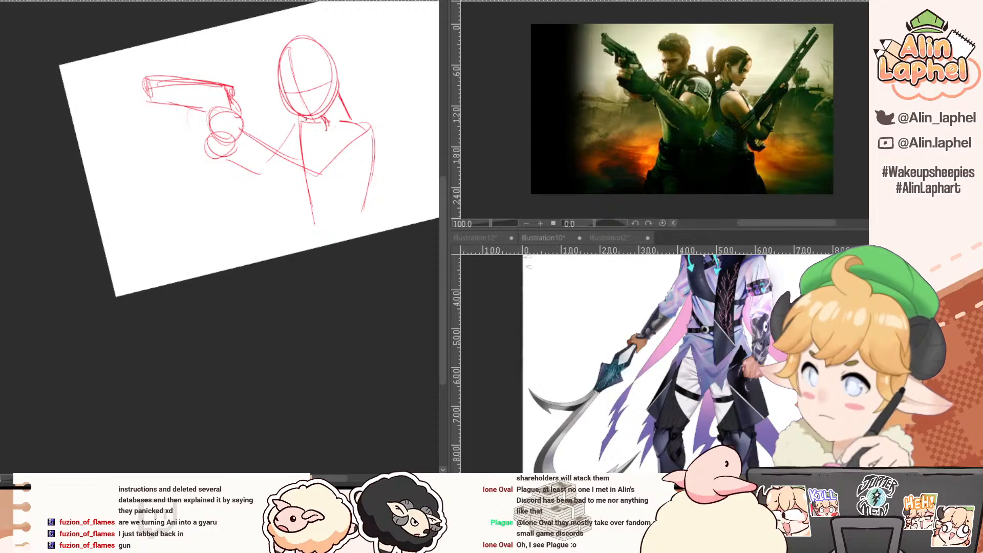
Draw the front torso line of the pistol-aiming figure from below the neck down to the waist and clean it up.
{"action": "mouse_move", "coordinate": [305, 122]}
{"action": "left_mouse_down"}
{"action": "mouse_move", "coordinate": [369, 126]}
{"action": "mouse_move", "coordinate": [362, 214]}
{"action": "mouse_move", "coordinate": [302, 203]}
{"action": "mouse_move", "coordinate": [314, 228]}
{"action": "left_mouse_up"}
{"action": "key", "text": "e"}
{"action": "left_click_drag", "start_coordinate": [308, 189], "coordinate": [307, 157]}
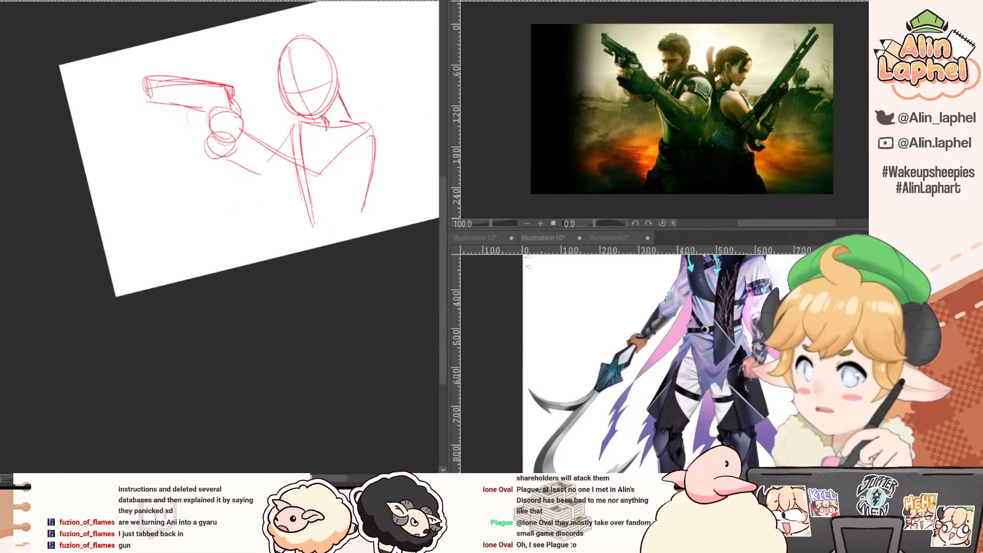
Erase the old outline of the outstretched forearm and redraw it as two lines running from the gripping hand to the elbow.
{"action": "mouse_move", "coordinate": [178, 177]}
{"action": "left_mouse_down"}
{"action": "mouse_move", "coordinate": [182, 86]}
{"action": "mouse_move", "coordinate": [284, 144]}
{"action": "left_mouse_up"}
{"action": "left_click_drag", "start_coordinate": [279, 185], "coordinate": [276, 55]}
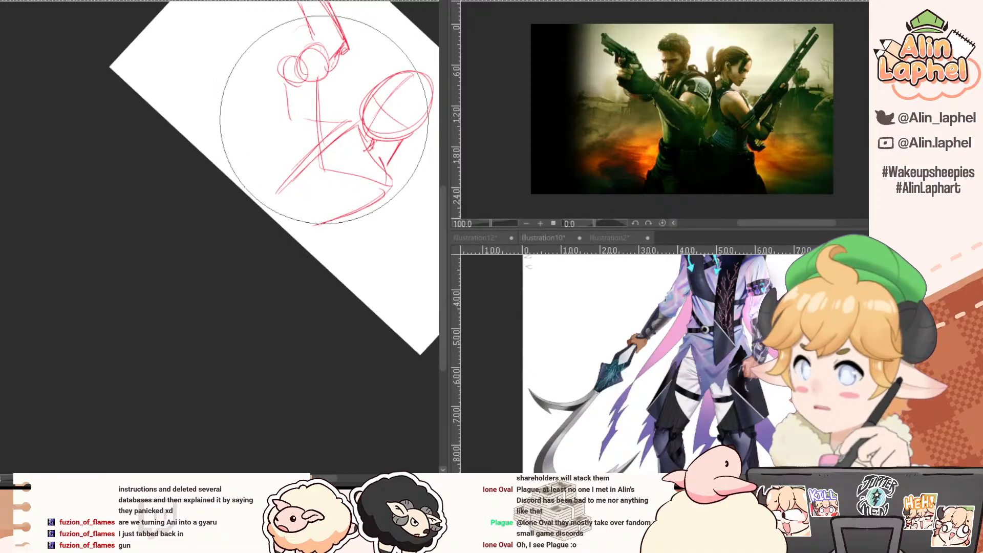
{"action": "mouse_move", "coordinate": [319, 100]}
{"action": "left_mouse_down"}
{"action": "mouse_move", "coordinate": [317, 87]}
{"action": "mouse_move", "coordinate": [323, 148]}
{"action": "left_mouse_up"}
{"action": "left_click_drag", "start_coordinate": [317, 81], "coordinate": [310, 150]}
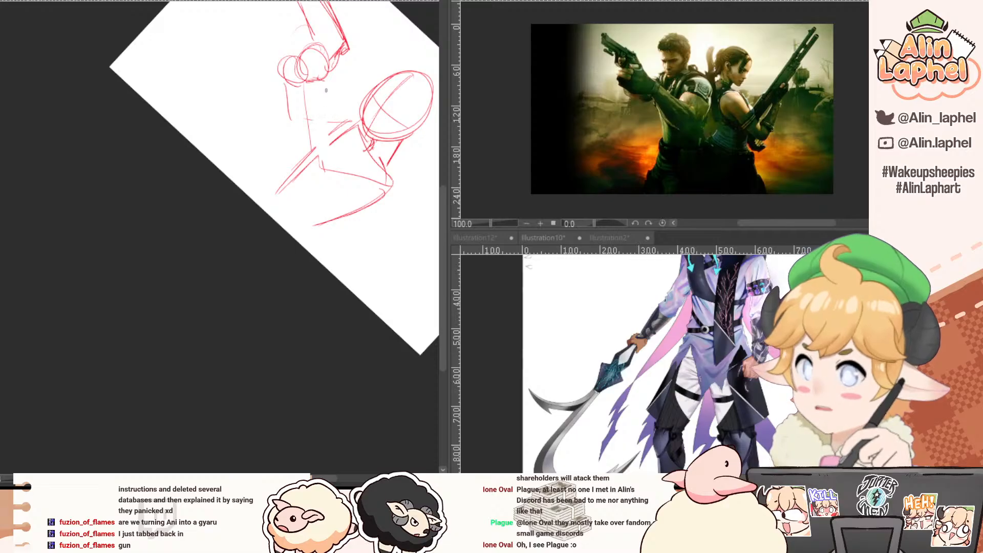
{"action": "left_click_drag", "start_coordinate": [326, 88], "coordinate": [341, 150]}
Erase the torso line where the outstretched arm crosses in front of it.
{"action": "left_click_drag", "start_coordinate": [272, 81], "coordinate": [220, 142]}
{"action": "key", "text": "e"}
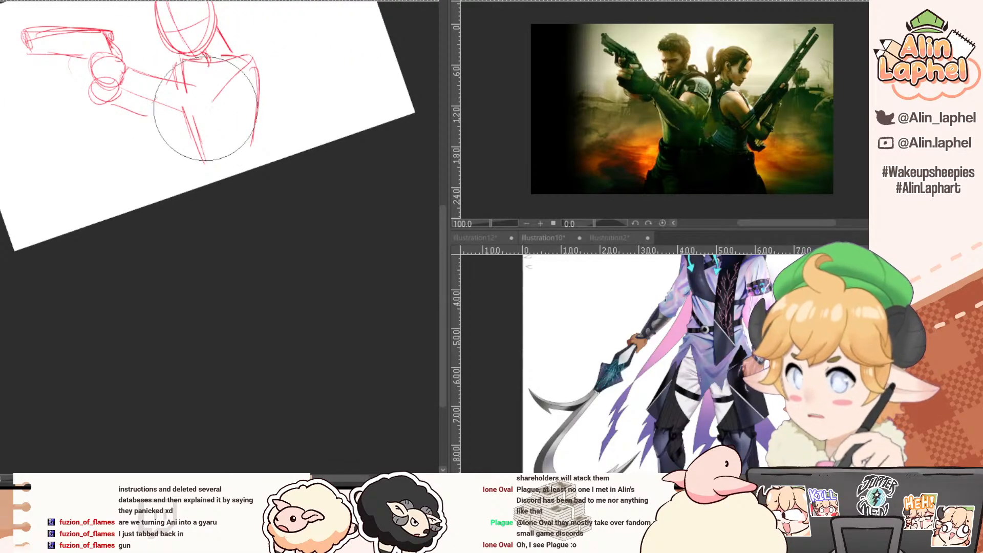
{"action": "mouse_move", "coordinate": [166, 118]}
{"action": "left_mouse_down"}
{"action": "mouse_move", "coordinate": [132, 131]}
{"action": "mouse_move", "coordinate": [113, 153]}
{"action": "left_mouse_up"}
{"action": "left_click_drag", "start_coordinate": [139, 121], "coordinate": [322, 146]}
{"action": "left_click_drag", "start_coordinate": [222, 128], "coordinate": [192, 135]}
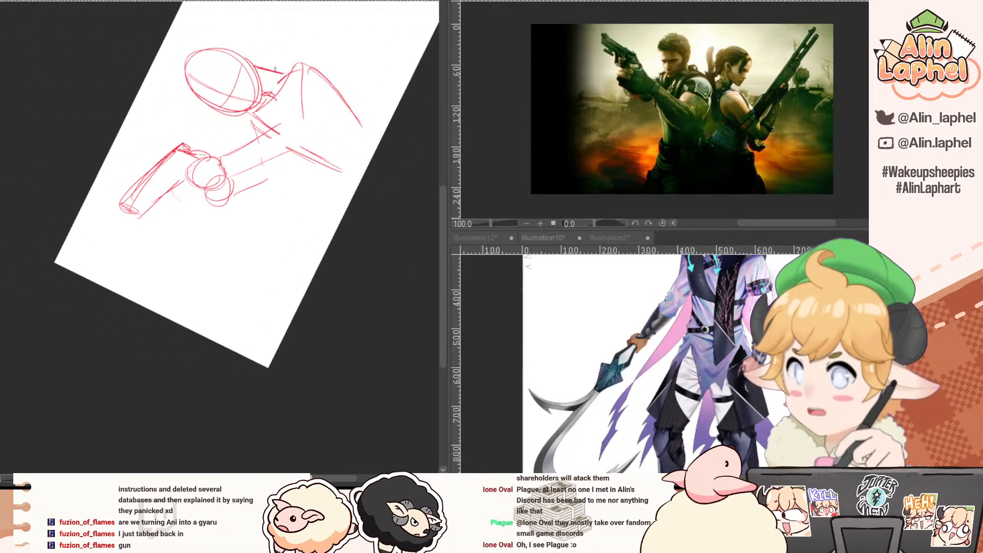
Sketch the chest-side shoulder line below the neck and the inner contour of the bent upper arm.
{"action": "left_click_drag", "start_coordinate": [275, 68], "coordinate": [275, 117]}
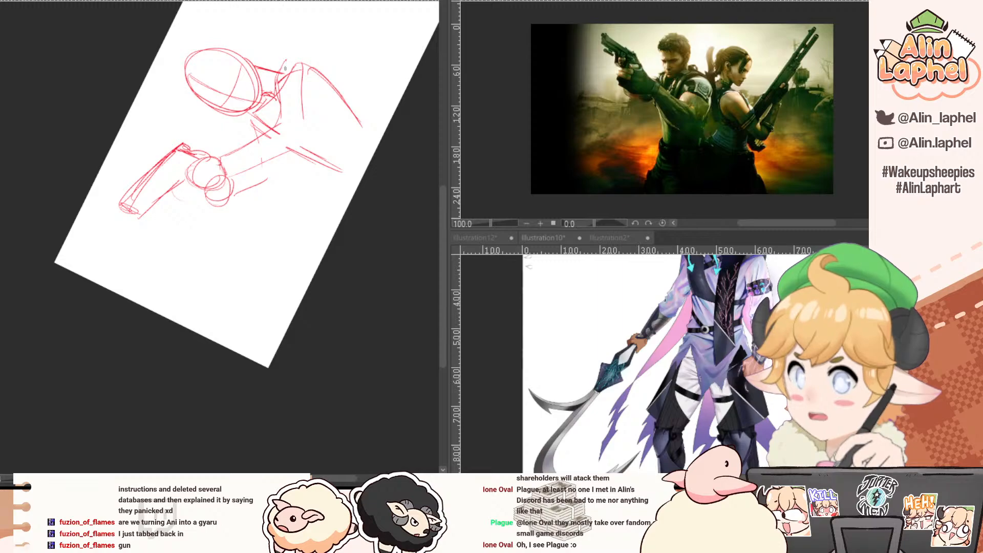
{"action": "mouse_move", "coordinate": [281, 70]}
{"action": "left_mouse_down"}
{"action": "mouse_move", "coordinate": [280, 119]}
{"action": "mouse_move", "coordinate": [306, 142]}
{"action": "left_mouse_up"}
{"action": "key", "text": "ctrl+z"}
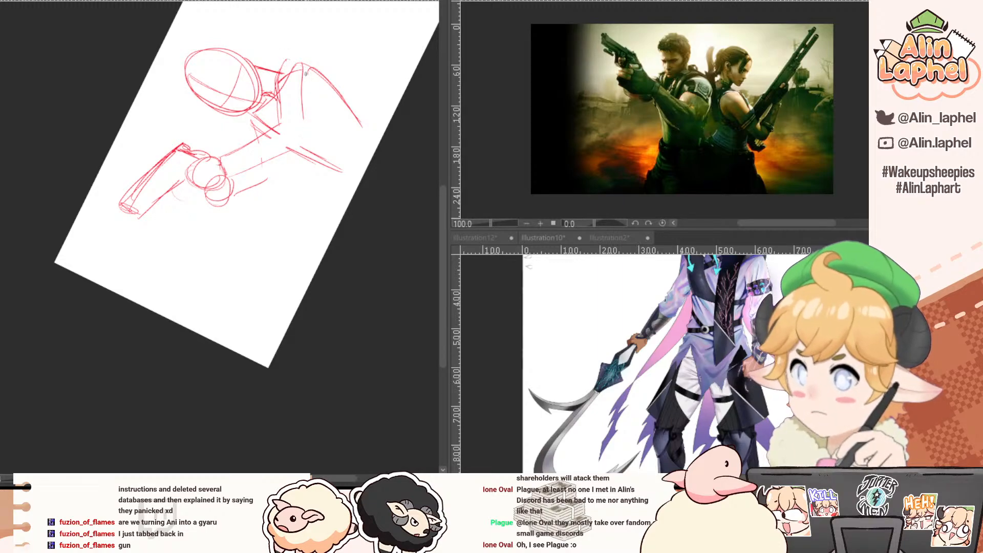
{"action": "mouse_move", "coordinate": [308, 70]}
{"action": "left_mouse_down"}
{"action": "mouse_move", "coordinate": [309, 128]}
{"action": "mouse_move", "coordinate": [276, 155]}
{"action": "left_mouse_up"}
{"action": "key", "text": "ctrl+z"}
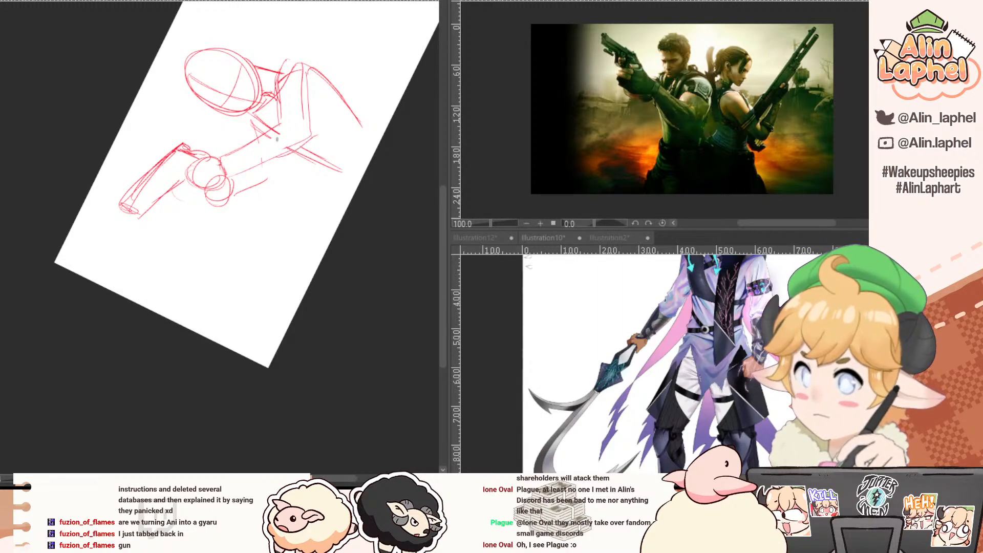
Sketch the underside of the supporting forearm below the aiming arm, starting at the lower hand circle.
{"action": "mouse_move", "coordinate": [210, 75]}
{"action": "left_mouse_down"}
{"action": "mouse_move", "coordinate": [327, 141]}
{"action": "mouse_move", "coordinate": [359, 223]}
{"action": "mouse_move", "coordinate": [314, 131]}
{"action": "mouse_move", "coordinate": [324, 143]}
{"action": "left_mouse_up"}
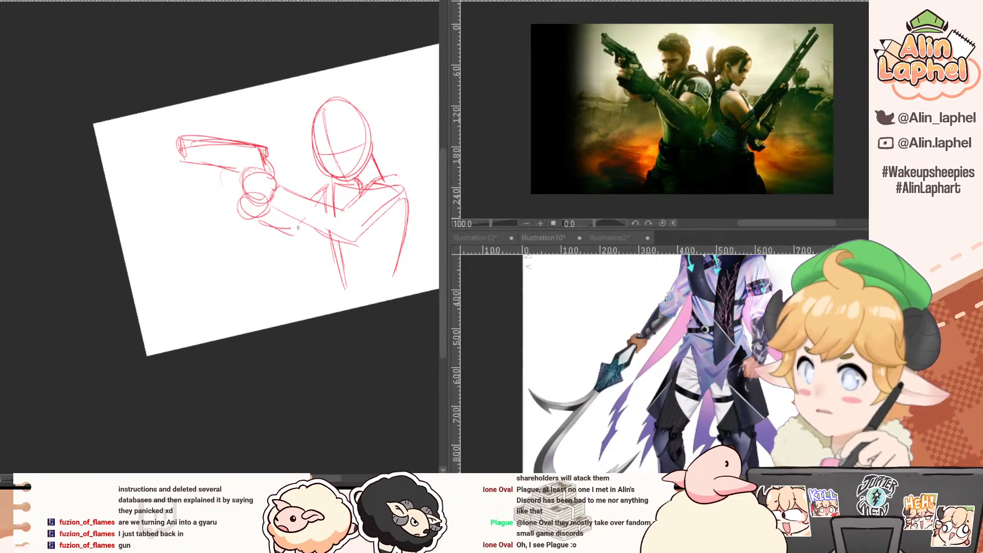
{"action": "left_click_drag", "start_coordinate": [259, 222], "coordinate": [314, 239]}
{"action": "key", "text": "ctrl+z"}
{"action": "mouse_move", "coordinate": [301, 83]}
{"action": "left_mouse_down"}
{"action": "mouse_move", "coordinate": [270, 68]}
{"action": "mouse_move", "coordinate": [314, 85]}
{"action": "left_mouse_up"}
{"action": "left_click_drag", "start_coordinate": [320, 131], "coordinate": [265, 93]}
{"action": "left_click_drag", "start_coordinate": [320, 136], "coordinate": [346, 135]}
{"action": "left_click_drag", "start_coordinate": [307, 137], "coordinate": [284, 111]}
{"action": "mouse_move", "coordinate": [255, 60]}
{"action": "left_mouse_down"}
{"action": "mouse_move", "coordinate": [259, 120]}
{"action": "mouse_move", "coordinate": [254, 104]}
{"action": "mouse_move", "coordinate": [275, 107]}
{"action": "left_mouse_up"}
Shrink the eraser and remove the underside line of the supporting forearm.
{"action": "key", "text": "bracketleft"}
{"action": "key", "text": "bracketleft"}
{"action": "key", "text": "bracketleft"}
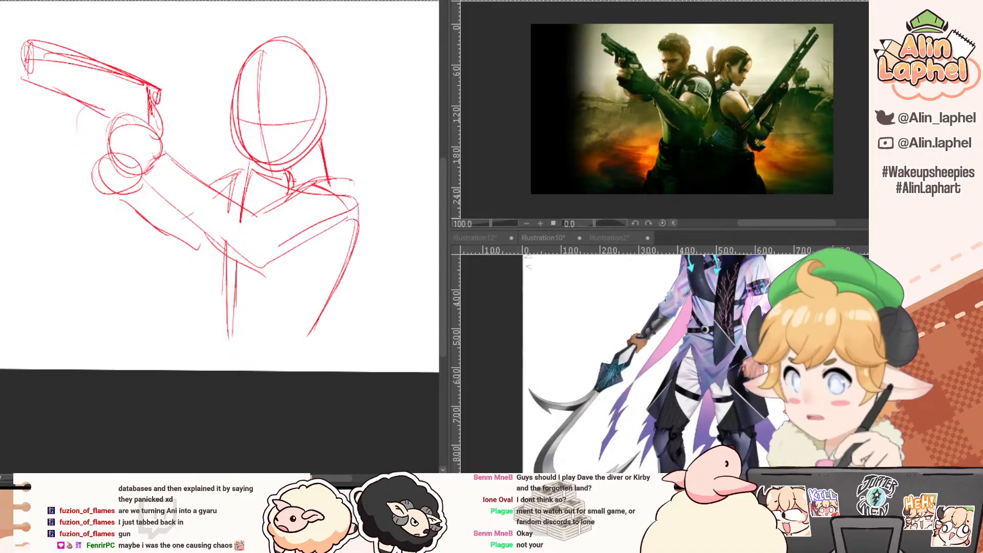
{"action": "key", "text": "e"}
{"action": "left_click_drag", "start_coordinate": [131, 212], "coordinate": [185, 243]}
{"action": "key", "text": "p"}
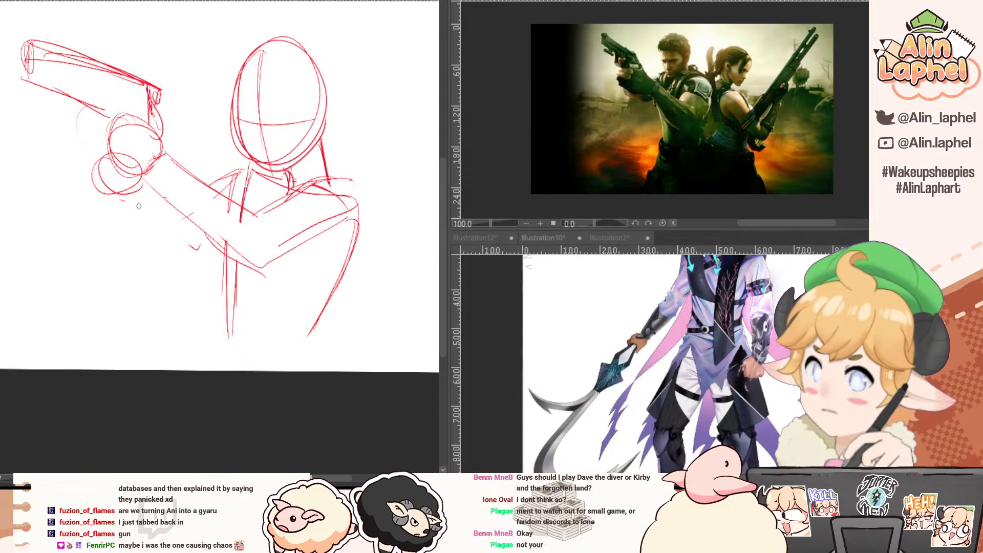
Redraw the supporting forearm as a wedge running from the lower hand circle to an elbow near the torso line.
{"action": "mouse_move", "coordinate": [132, 191]}
{"action": "left_mouse_down"}
{"action": "mouse_move", "coordinate": [152, 238]}
{"action": "mouse_move", "coordinate": [212, 238]}
{"action": "left_mouse_up"}
{"action": "key", "text": "ctrl+z"}
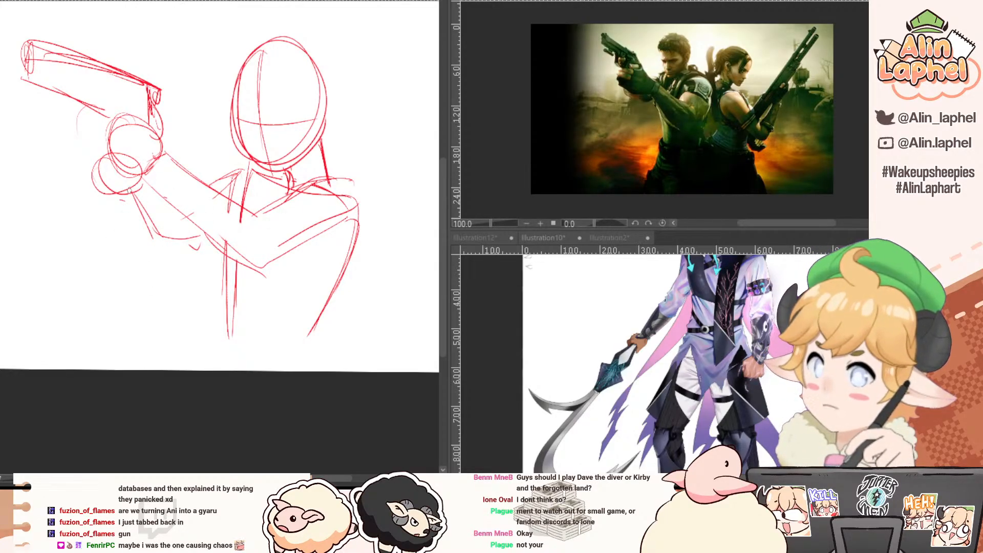
{"action": "mouse_move", "coordinate": [130, 190]}
{"action": "left_mouse_down"}
{"action": "mouse_move", "coordinate": [190, 261]}
{"action": "mouse_move", "coordinate": [213, 243]}
{"action": "left_mouse_up"}
{"action": "key", "text": "ctrl+z"}
{"action": "mouse_move", "coordinate": [131, 198]}
{"action": "left_mouse_down"}
{"action": "mouse_move", "coordinate": [147, 220]}
{"action": "mouse_move", "coordinate": [196, 243]}
{"action": "mouse_move", "coordinate": [188, 254]}
{"action": "mouse_move", "coordinate": [222, 243]}
{"action": "left_mouse_up"}
{"action": "key", "text": "ctrl+z"}
{"action": "left_click_drag", "start_coordinate": [162, 146], "coordinate": [159, 85]}
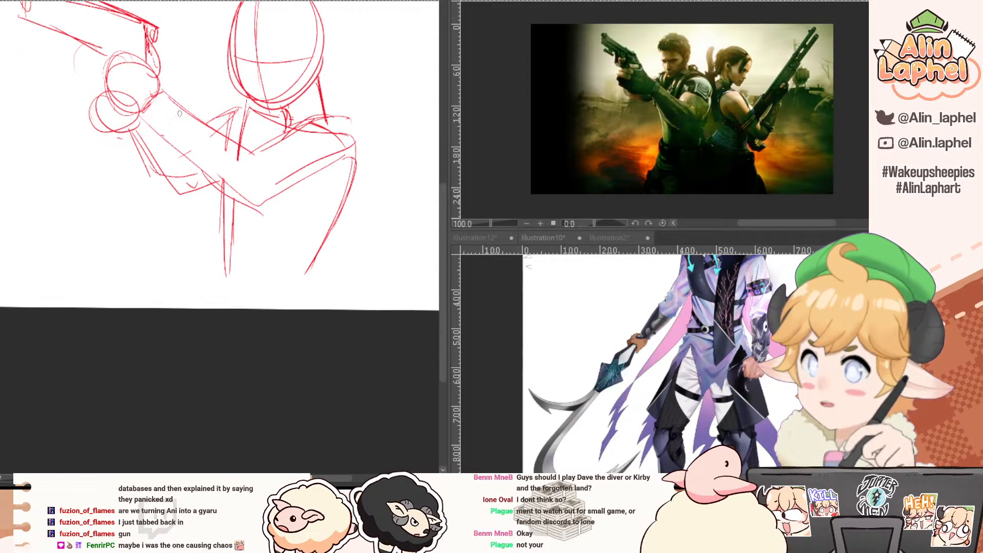
Clean up the overlapping hand circles behind the pistol, checking the grip against a close view of the poster reference.
{"action": "key", "text": "e"}
{"action": "left_click_drag", "start_coordinate": [195, 128], "coordinate": [146, 68]}
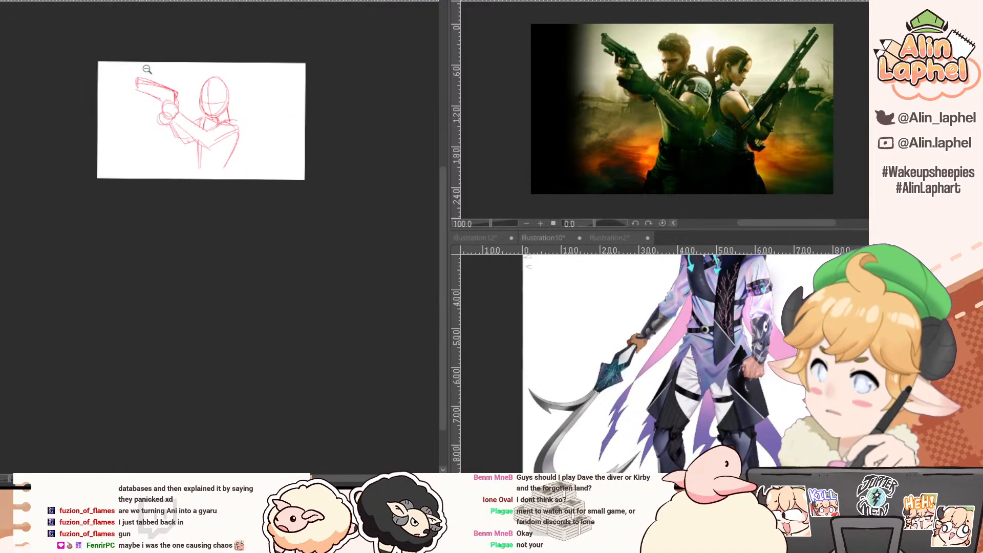
{"action": "mouse_move", "coordinate": [174, 117]}
{"action": "left_mouse_down"}
{"action": "mouse_move", "coordinate": [158, 124]}
{"action": "mouse_move", "coordinate": [172, 172]}
{"action": "left_mouse_up"}
{"action": "left_click_drag", "start_coordinate": [199, 132], "coordinate": [239, 134]}
{"action": "left_click_drag", "start_coordinate": [197, 139], "coordinate": [196, 105]}
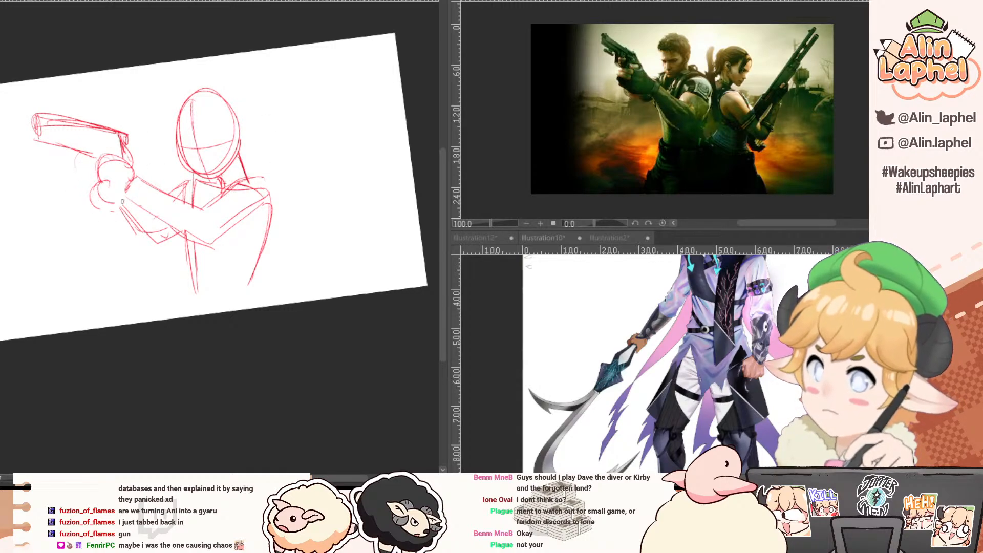
{"action": "left_click_drag", "start_coordinate": [610, 83], "coordinate": [632, 75]}
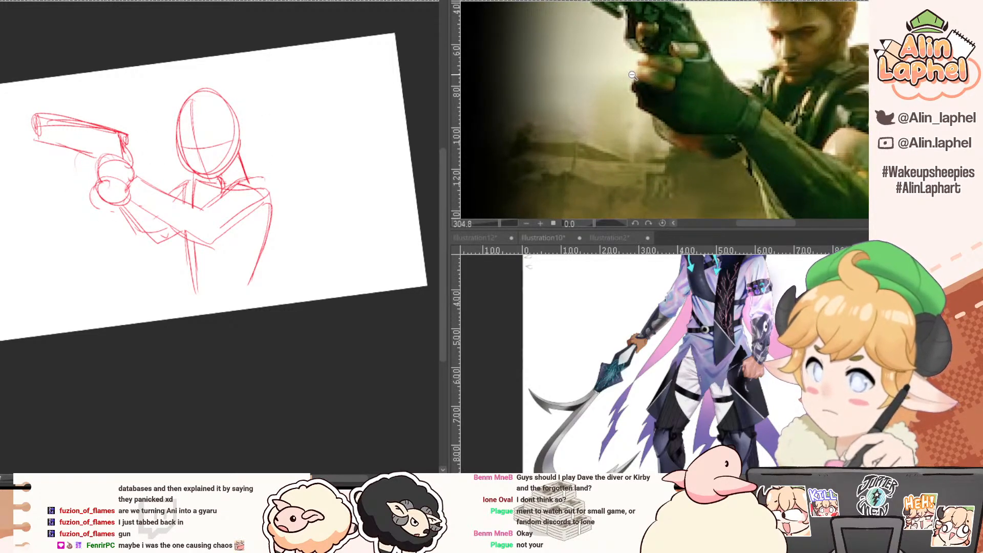
{"action": "scroll", "coordinate": [119, 171], "scroll_direction": "down", "scroll_amount": 2}
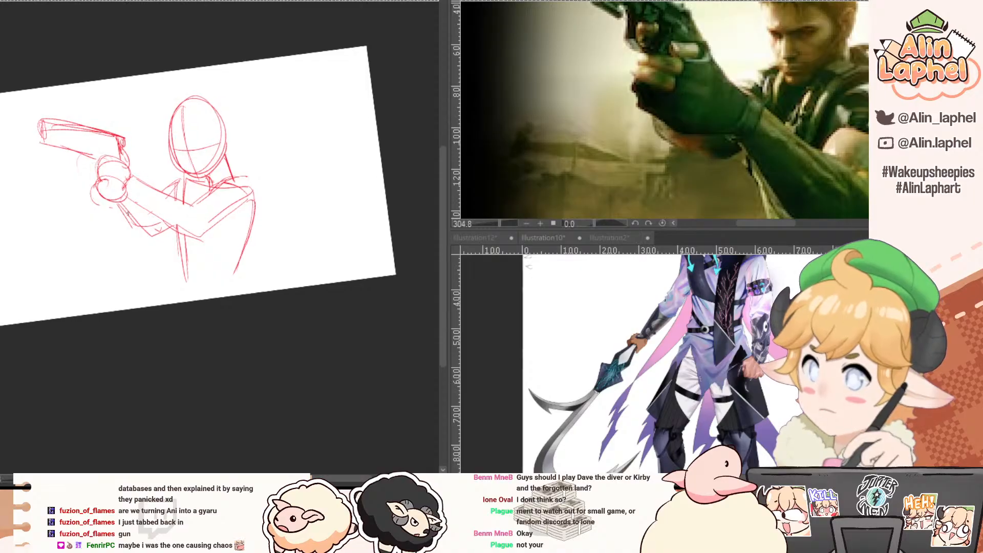
{"action": "scroll", "coordinate": [308, 288], "scroll_direction": "down", "scroll_amount": 3}
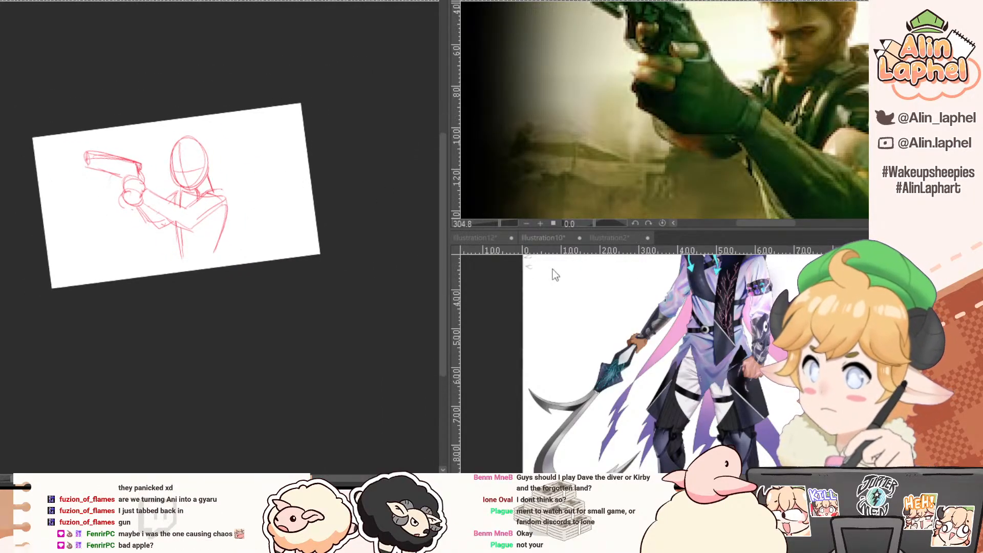
Sketch the second figure's oval head beside the first head, based on the woman in the poster reference.
{"action": "scroll", "coordinate": [576, 143], "scroll_direction": "down", "scroll_amount": 5}
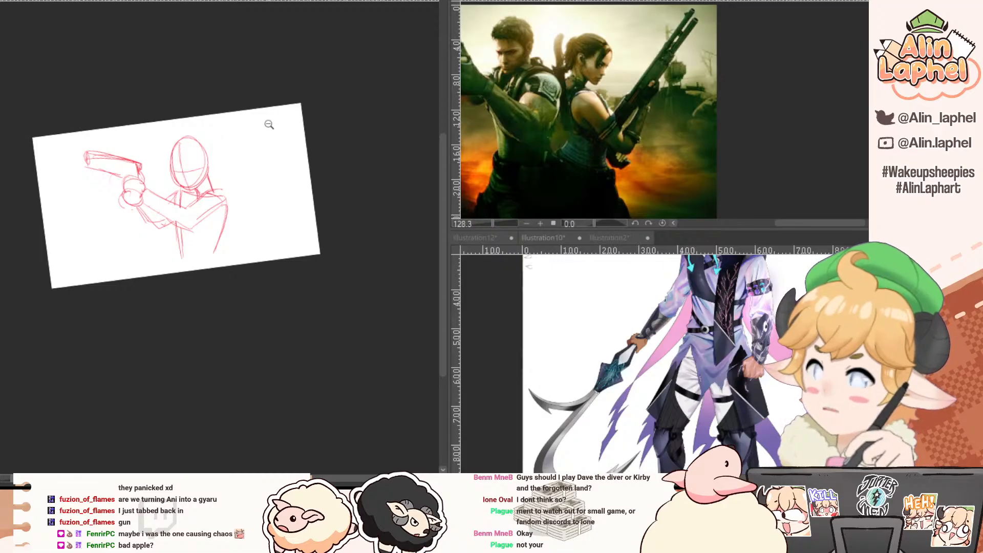
{"action": "scroll", "coordinate": [220, 141], "scroll_direction": "up", "scroll_amount": 3}
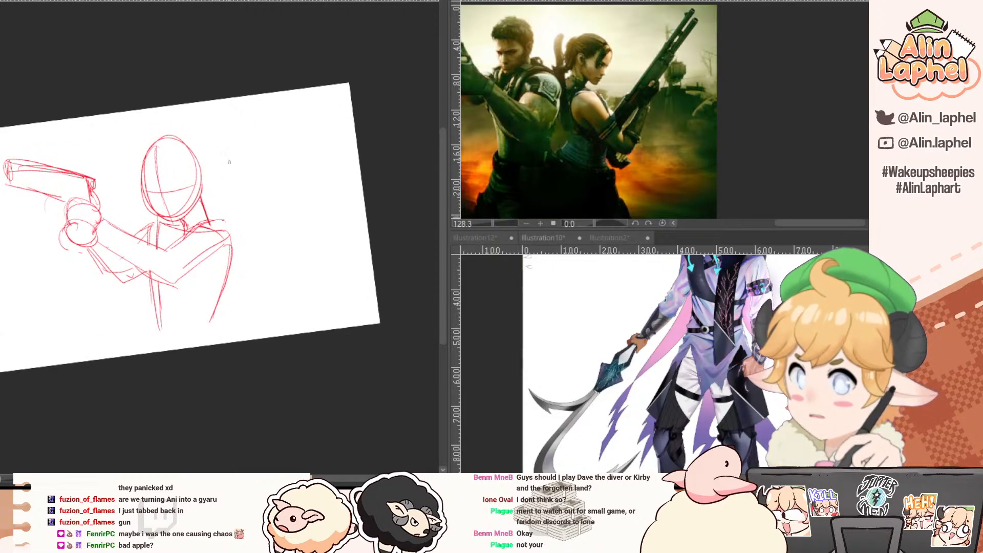
{"action": "key", "text": "ctrl+z"}
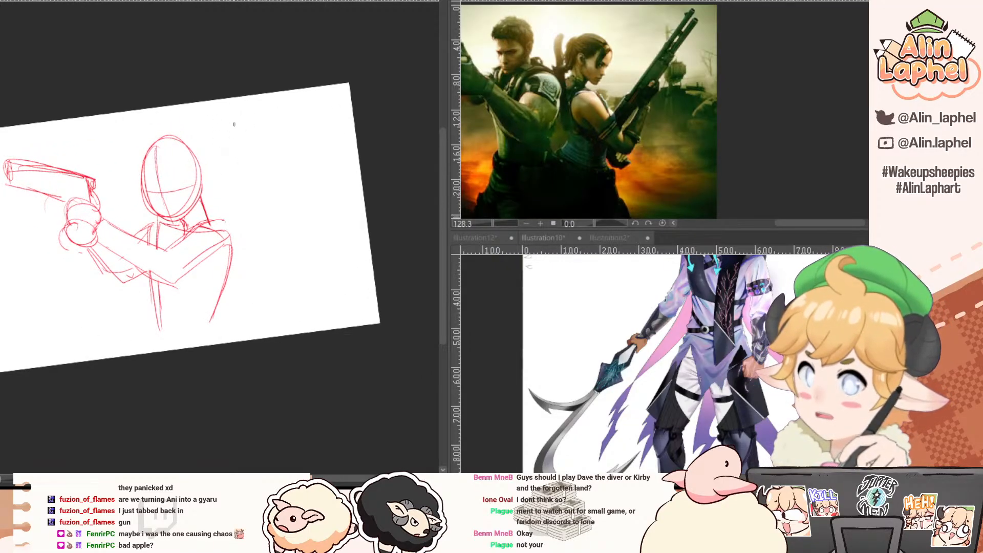
{"action": "left_click_drag", "start_coordinate": [234, 124], "coordinate": [222, 176]}
{"action": "mouse_move", "coordinate": [232, 141]}
{"action": "left_mouse_down"}
{"action": "mouse_move", "coordinate": [209, 166]}
{"action": "mouse_move", "coordinate": [267, 163]}
{"action": "mouse_move", "coordinate": [223, 191]}
{"action": "left_mouse_up"}
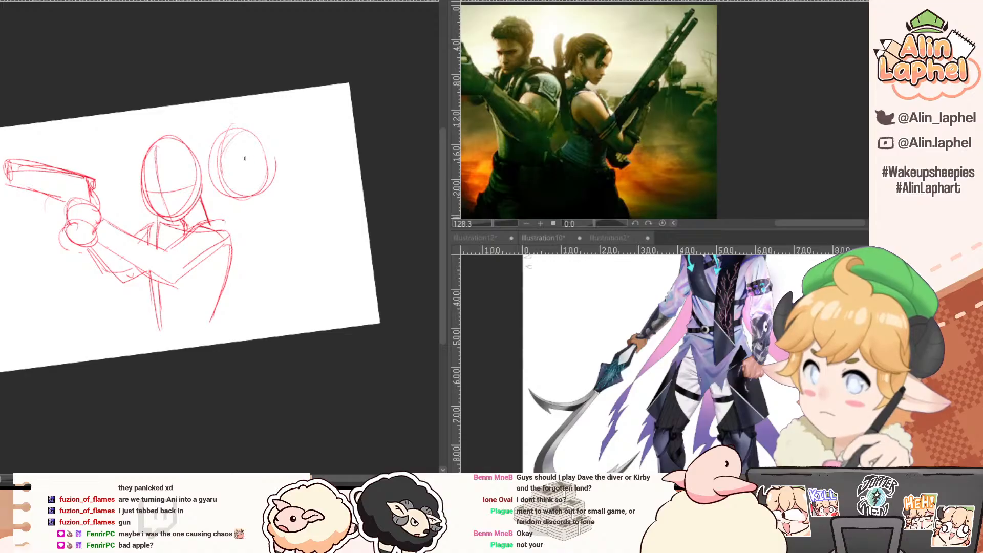
{"action": "key", "text": "ctrl+z"}
{"action": "left_click_drag", "start_coordinate": [246, 115], "coordinate": [241, 117]}
Draw the horizontal and vertical face guidelines across the second figure's head.
{"action": "left_click_drag", "start_coordinate": [219, 161], "coordinate": [283, 159]}
{"action": "key", "text": "ctrl+z"}
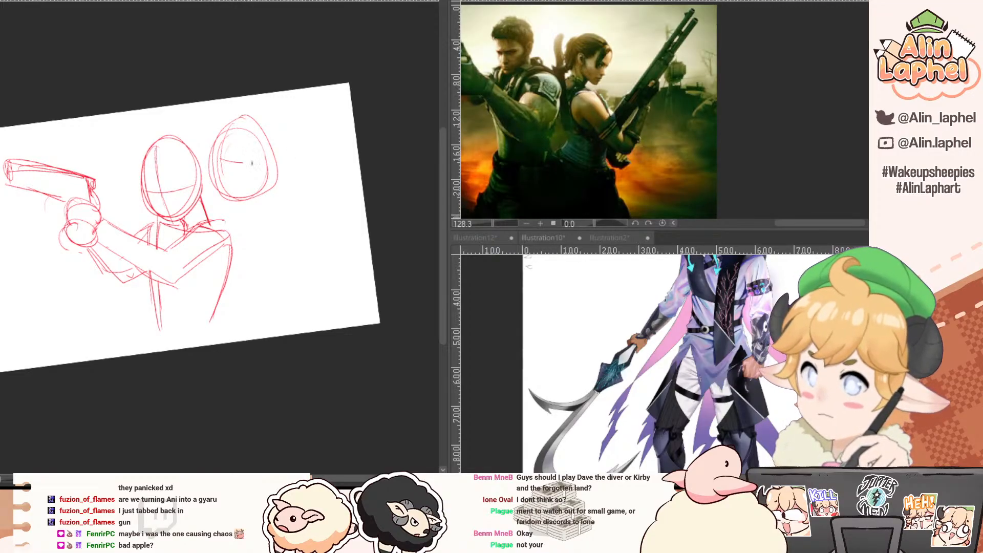
{"action": "left_click_drag", "start_coordinate": [221, 161], "coordinate": [290, 164]}
{"action": "left_click_drag", "start_coordinate": [245, 119], "coordinate": [244, 217]}
Sketch the second figure's neck, shoulder line, curved back and front torso line down to the canvas edge.
{"action": "mouse_move", "coordinate": [223, 213]}
{"action": "left_mouse_down"}
{"action": "mouse_move", "coordinate": [258, 215]}
{"action": "mouse_move", "coordinate": [276, 236]}
{"action": "left_mouse_up"}
{"action": "mouse_move", "coordinate": [236, 274]}
{"action": "left_mouse_down"}
{"action": "mouse_move", "coordinate": [250, 312]}
{"action": "mouse_move", "coordinate": [243, 341]}
{"action": "left_mouse_up"}
{"action": "mouse_move", "coordinate": [269, 224]}
{"action": "left_mouse_down"}
{"action": "mouse_move", "coordinate": [298, 291]}
{"action": "mouse_move", "coordinate": [289, 307]}
{"action": "left_mouse_up"}
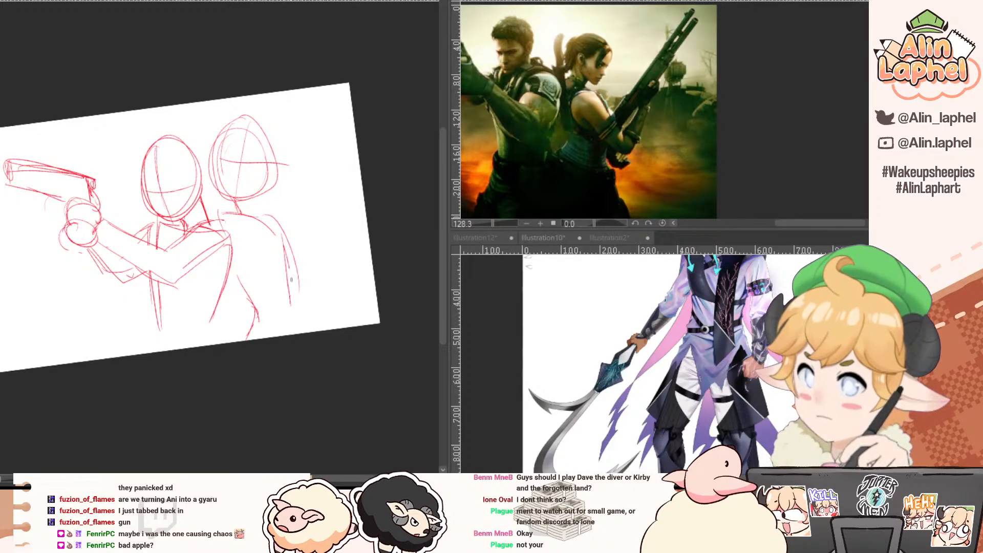
{"action": "left_click_drag", "start_coordinate": [289, 269], "coordinate": [300, 311]}
{"action": "left_click_drag", "start_coordinate": [225, 221], "coordinate": [254, 307]}
{"action": "left_click_drag", "start_coordinate": [230, 272], "coordinate": [251, 321]}
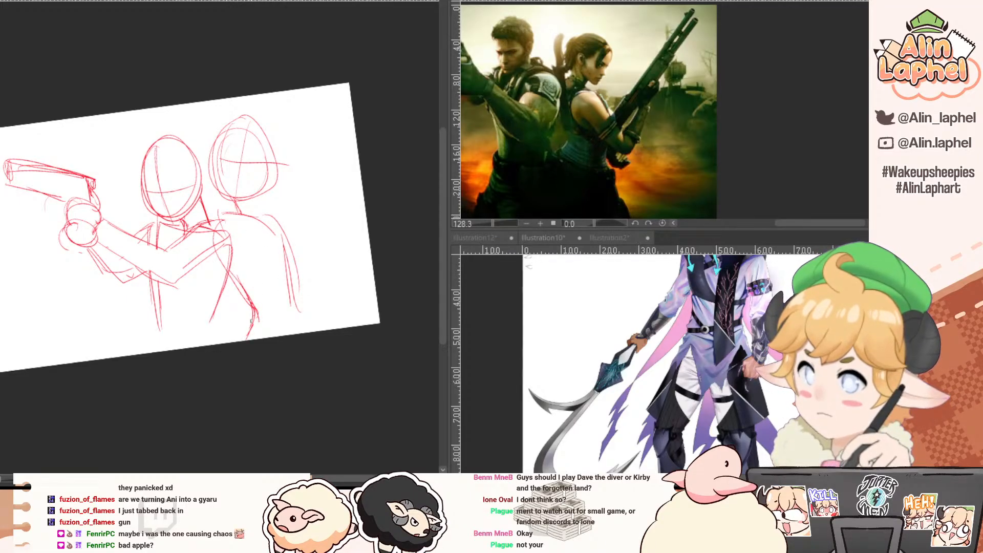
{"action": "left_click_drag", "start_coordinate": [277, 225], "coordinate": [289, 292]}
{"action": "left_click_drag", "start_coordinate": [284, 256], "coordinate": [311, 333]}
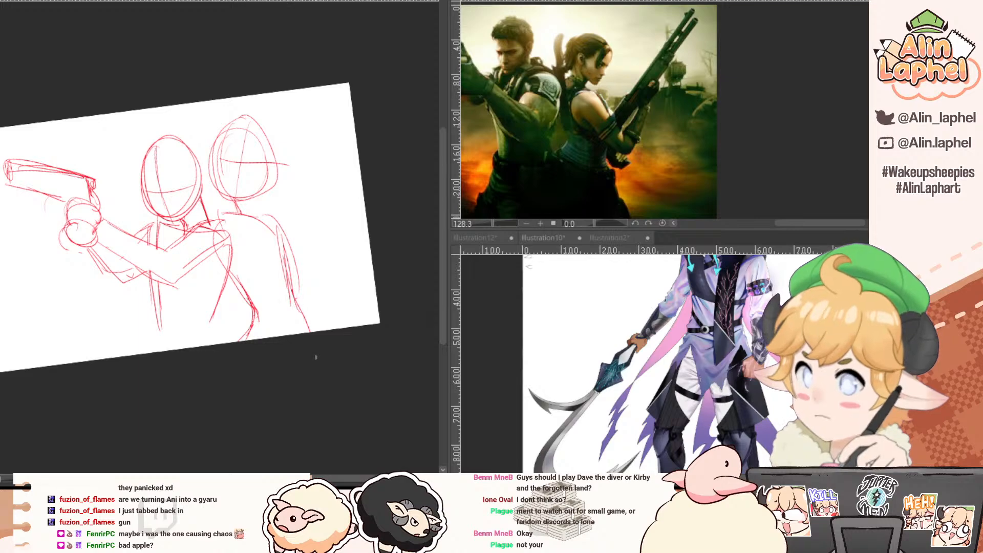
Sketch the second figure's upper arm as a slanted oval and add a small gripping hand beyond it.
{"action": "left_click_drag", "start_coordinate": [256, 218], "coordinate": [291, 266]}
{"action": "mouse_move", "coordinate": [256, 236]}
{"action": "left_mouse_down"}
{"action": "mouse_move", "coordinate": [309, 284]}
{"action": "mouse_move", "coordinate": [327, 283]}
{"action": "left_mouse_up"}
{"action": "mouse_move", "coordinate": [328, 190]}
{"action": "left_mouse_down"}
{"action": "mouse_move", "coordinate": [312, 201]}
{"action": "mouse_move", "coordinate": [334, 207]}
{"action": "mouse_move", "coordinate": [325, 174]}
{"action": "mouse_move", "coordinate": [320, 202]}
{"action": "left_mouse_up"}
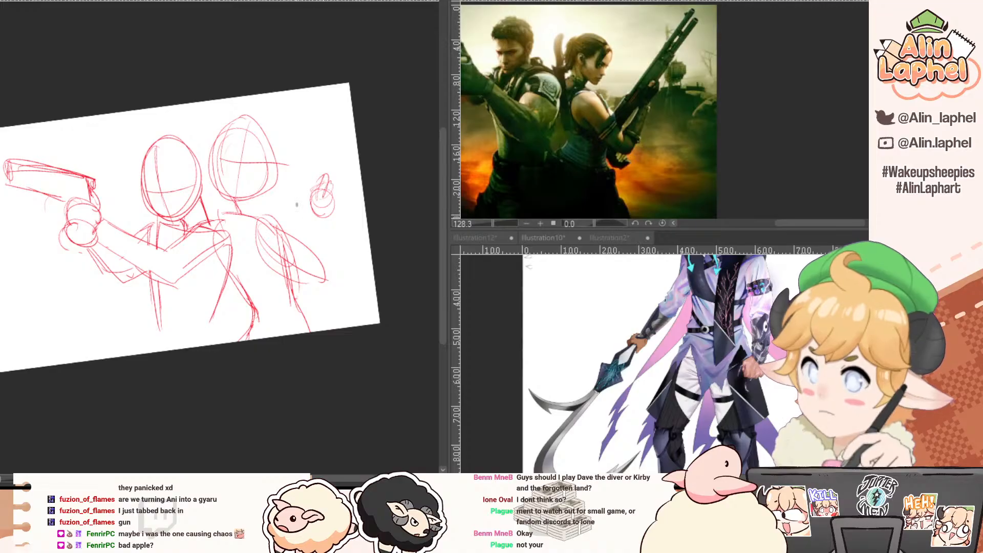
Draw the second figure's long gun as diagonal parallel lines rising from the shoulder to the canvas corner.
{"action": "left_click_drag", "start_coordinate": [341, 110], "coordinate": [283, 223]}
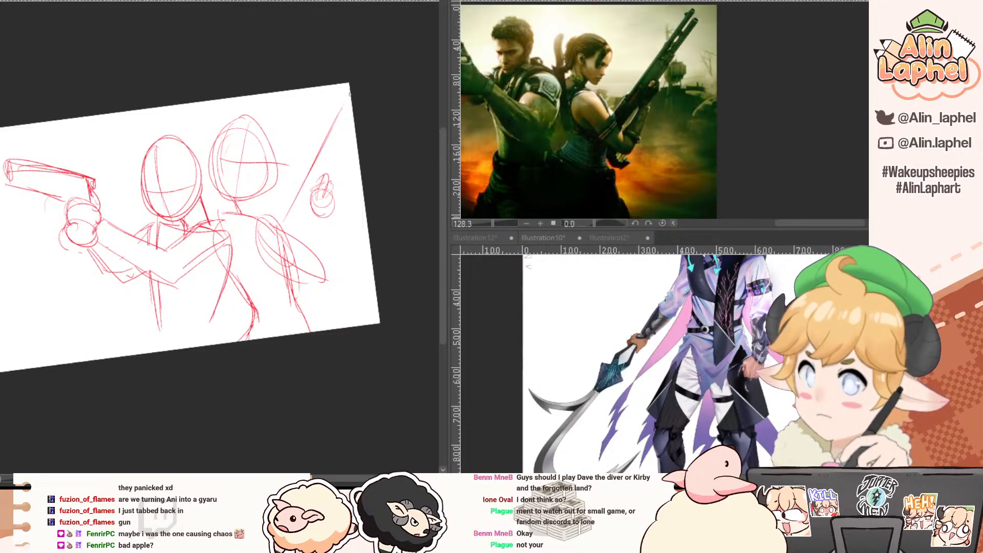
{"action": "mouse_move", "coordinate": [350, 94]}
{"action": "left_mouse_down"}
{"action": "mouse_move", "coordinate": [326, 142]}
{"action": "mouse_move", "coordinate": [340, 170]}
{"action": "left_mouse_up"}
{"action": "mouse_move", "coordinate": [355, 130]}
{"action": "left_mouse_down"}
{"action": "mouse_move", "coordinate": [338, 171]}
{"action": "mouse_move", "coordinate": [327, 165]}
{"action": "mouse_move", "coordinate": [282, 87]}
{"action": "left_mouse_up"}
Erase the overlapping lines around the second figure's gripping hand and redraw the hand over the gun.
{"action": "key", "text": "e"}
{"action": "left_click_drag", "start_coordinate": [313, 137], "coordinate": [327, 119]}
{"action": "key", "text": "p"}
{"action": "key", "text": "e"}
{"action": "mouse_move", "coordinate": [309, 109]}
{"action": "left_mouse_down"}
{"action": "mouse_move", "coordinate": [303, 118]}
{"action": "mouse_move", "coordinate": [306, 97]}
{"action": "mouse_move", "coordinate": [316, 125]}
{"action": "left_mouse_up"}
{"action": "key", "text": "p"}
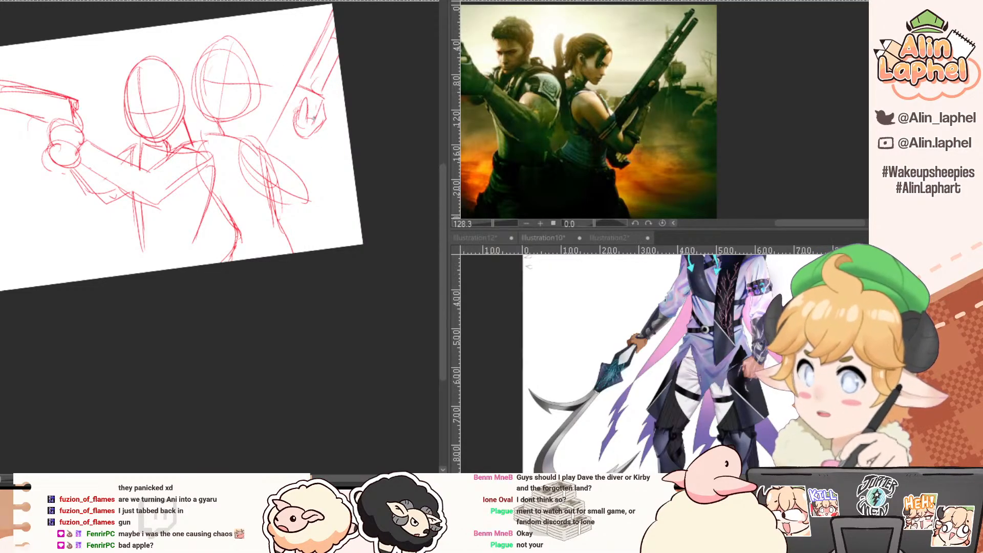
Extend the lower part of the long gun below the gripping hand toward the second figure's arm.
{"action": "left_click_drag", "start_coordinate": [307, 138], "coordinate": [298, 155]}
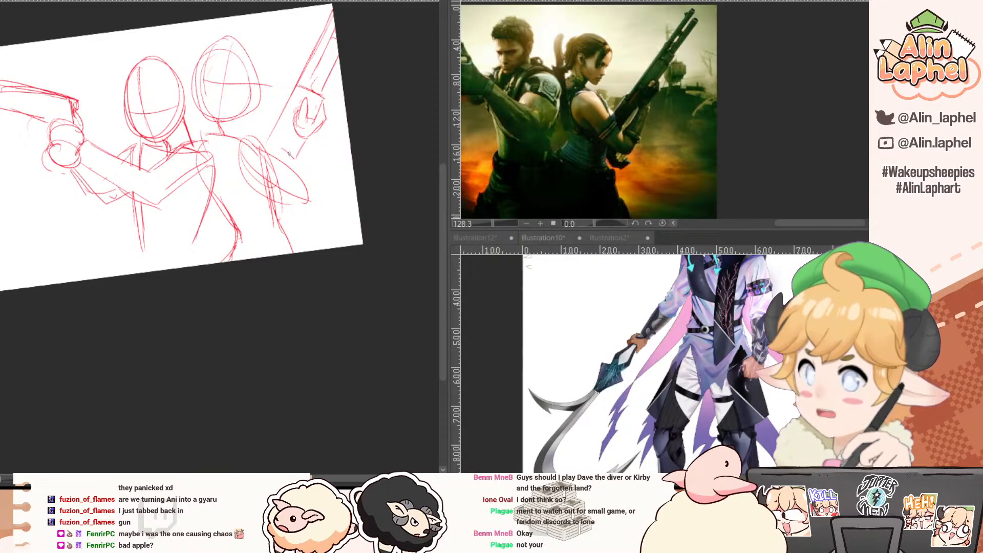
{"action": "left_click_drag", "start_coordinate": [306, 143], "coordinate": [292, 166]}
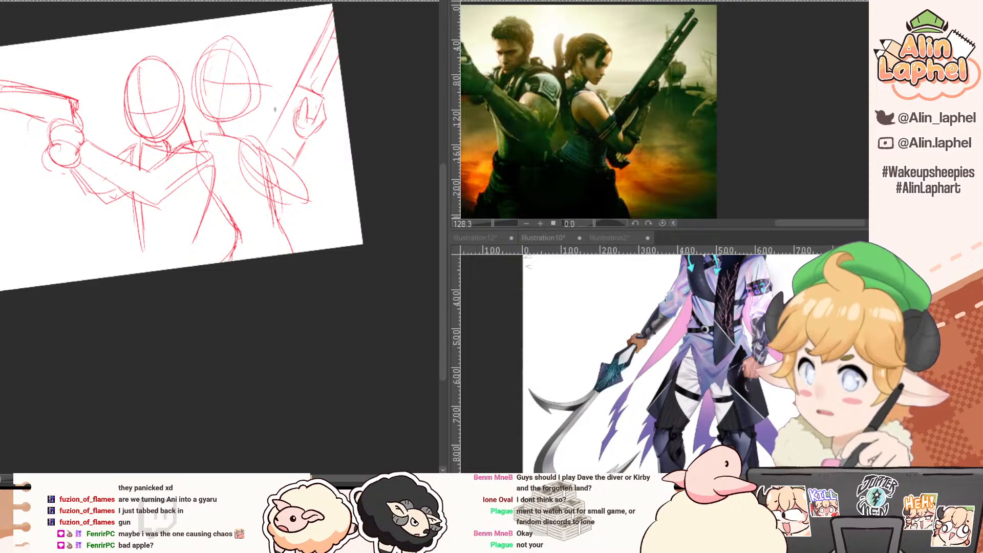
{"action": "left_click_drag", "start_coordinate": [283, 111], "coordinate": [269, 143]}
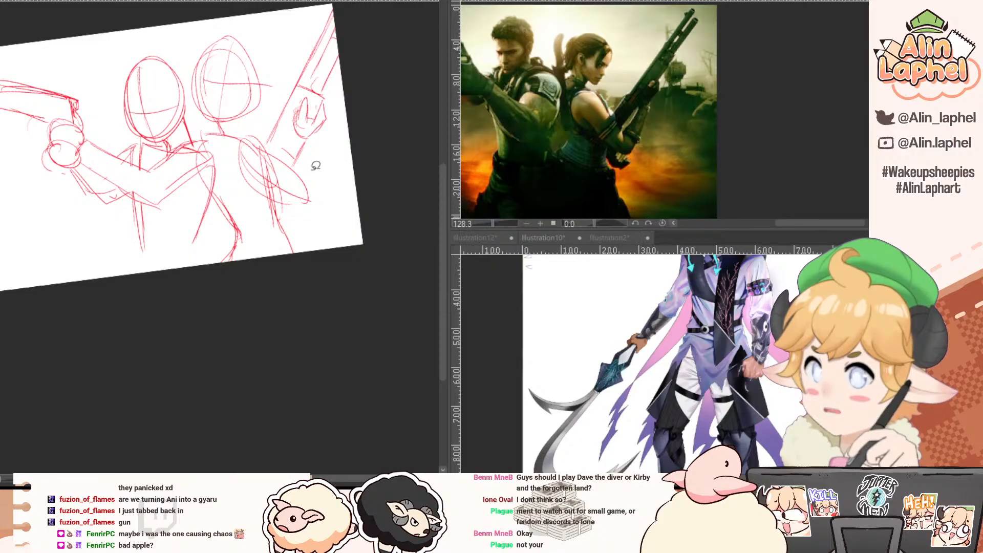
Lasso the long gun with its gripping hand, rotate it clockwise to a flatter angle, apply the transform and deselect.
{"action": "mouse_move", "coordinate": [274, 115]}
{"action": "left_mouse_down"}
{"action": "mouse_move", "coordinate": [270, 123]}
{"action": "mouse_move", "coordinate": [362, 75]}
{"action": "mouse_move", "coordinate": [270, 6]}
{"action": "left_mouse_up"}
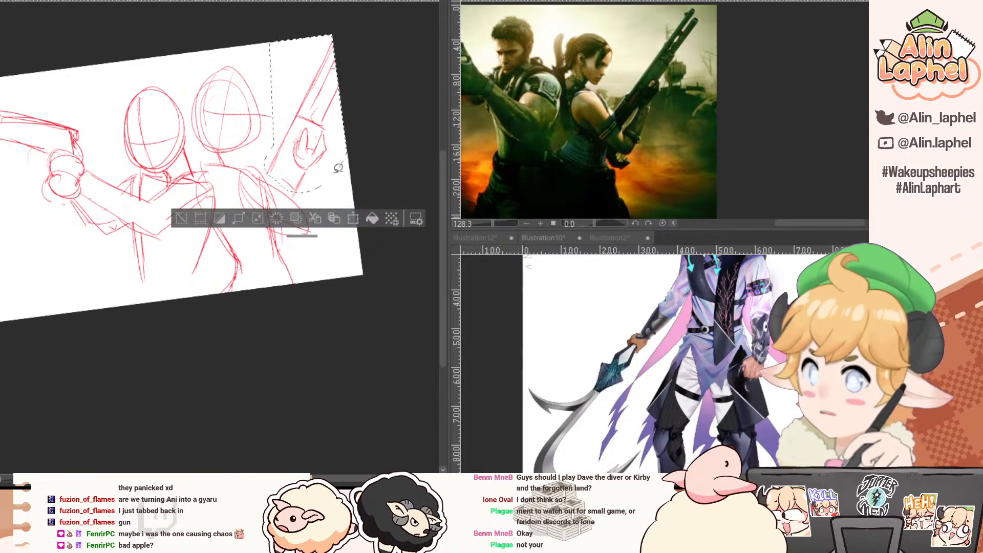
{"action": "key", "text": "ctrl+t"}
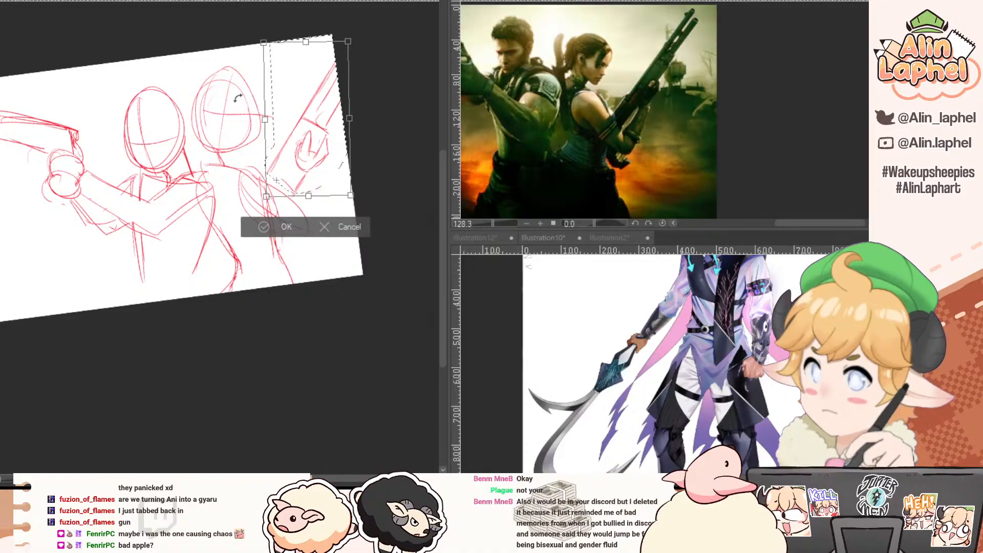
{"action": "left_click_drag", "start_coordinate": [238, 98], "coordinate": [257, 119]}
{"action": "left_click_drag", "start_coordinate": [284, 160], "coordinate": [279, 161]}
{"action": "left_click", "coordinate": [292, 242]}
{"action": "left_click", "coordinate": [193, 229]}
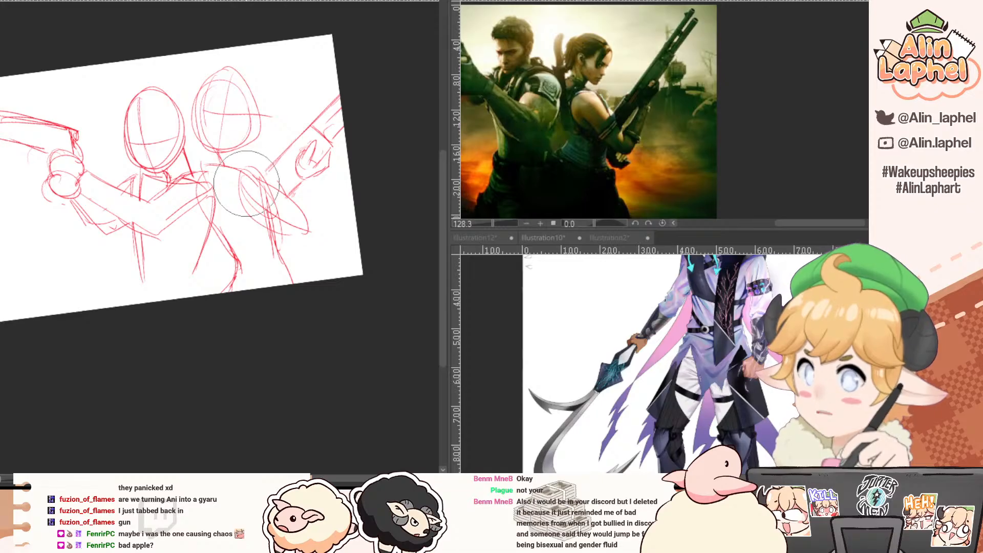
Redraw the second figure's bent arm up to the gripping hand and add the neck lines below her head.
{"action": "left_click_drag", "start_coordinate": [257, 180], "coordinate": [300, 245]}
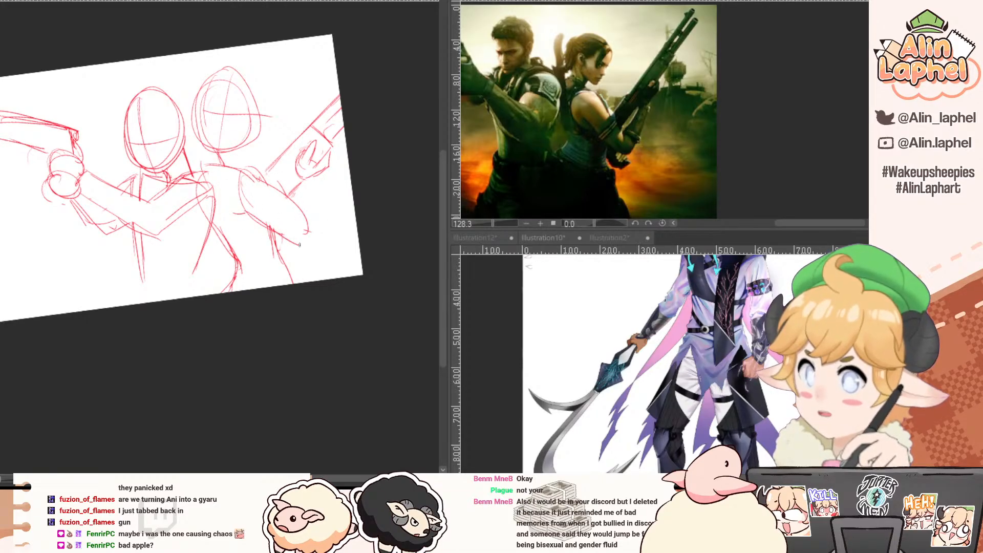
{"action": "mouse_move", "coordinate": [251, 176]}
{"action": "left_mouse_down"}
{"action": "mouse_move", "coordinate": [302, 203]}
{"action": "mouse_move", "coordinate": [309, 237]}
{"action": "left_mouse_up"}
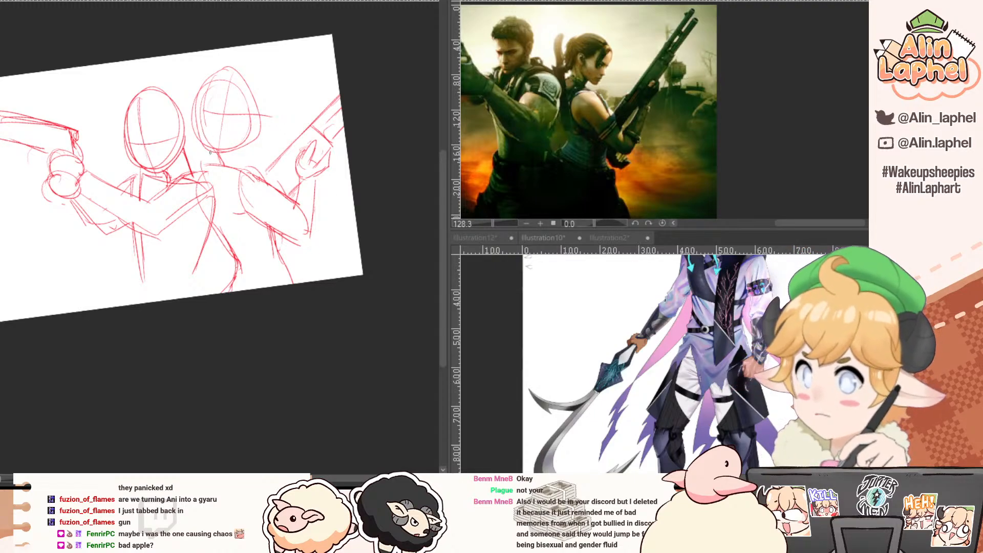
{"action": "mouse_move", "coordinate": [231, 153]}
{"action": "left_mouse_down"}
{"action": "mouse_move", "coordinate": [234, 170]}
{"action": "mouse_move", "coordinate": [209, 173]}
{"action": "mouse_move", "coordinate": [233, 176]}
{"action": "left_mouse_up"}
{"action": "key", "text": "e"}
{"action": "key", "text": "p"}
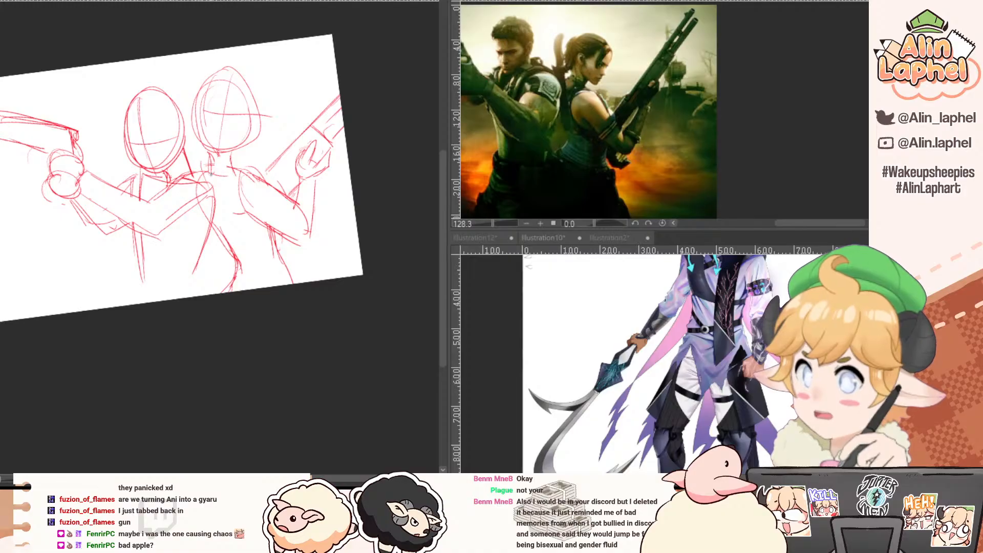
Erase the overlapping lines at the front figure's near shoulder and redraw the upper arm and chest contours.
{"action": "key", "text": "e"}
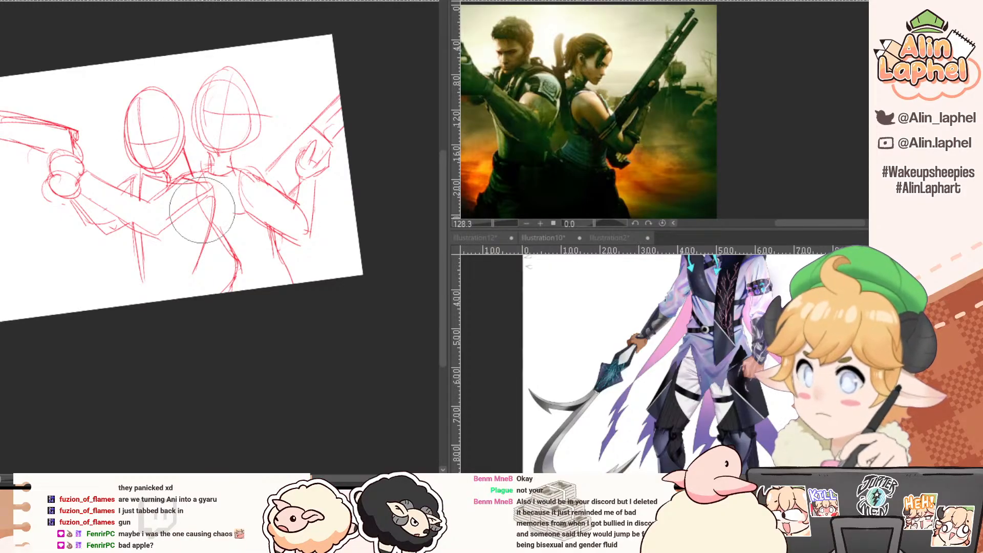
{"action": "key", "text": "p"}
{"action": "left_click_drag", "start_coordinate": [184, 215], "coordinate": [201, 207]}
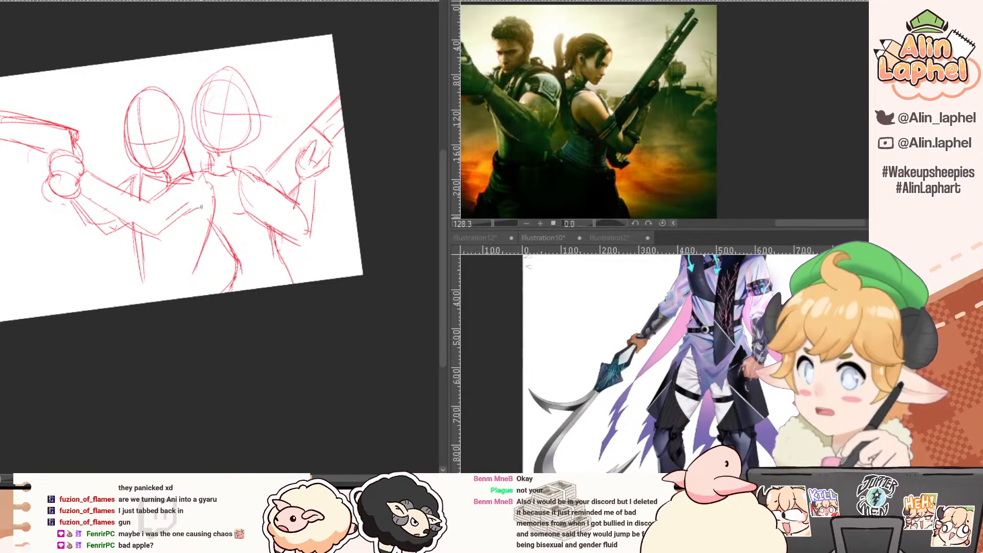
{"action": "mouse_move", "coordinate": [191, 173]}
{"action": "left_mouse_down"}
{"action": "mouse_move", "coordinate": [206, 171]}
{"action": "mouse_move", "coordinate": [219, 208]}
{"action": "mouse_move", "coordinate": [192, 278]}
{"action": "mouse_move", "coordinate": [166, 194]}
{"action": "mouse_move", "coordinate": [149, 195]}
{"action": "mouse_move", "coordinate": [147, 212]}
{"action": "left_mouse_up"}
{"action": "key", "text": "e"}
{"action": "key", "text": "p"}
{"action": "left_click_drag", "start_coordinate": [140, 172], "coordinate": [146, 217]}
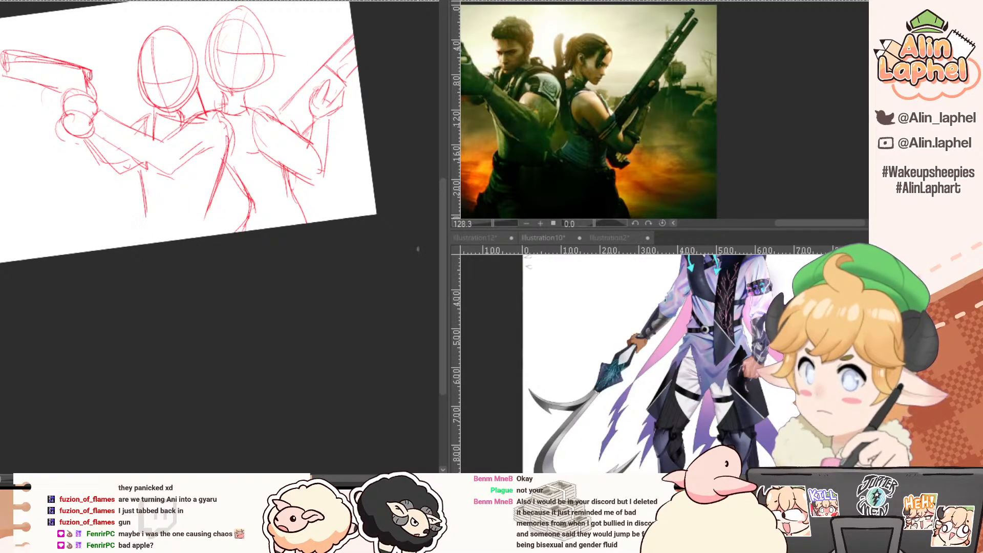
Bring the character reference's face into view, erase the front figure's facial guidelines and redraw the vertical centre line.
{"action": "left_click", "coordinate": [602, 315]}
{"action": "left_click_drag", "start_coordinate": [601, 316], "coordinate": [581, 414]}
{"action": "left_click_drag", "start_coordinate": [664, 318], "coordinate": [695, 299]}
{"action": "left_click", "coordinate": [198, 83]}
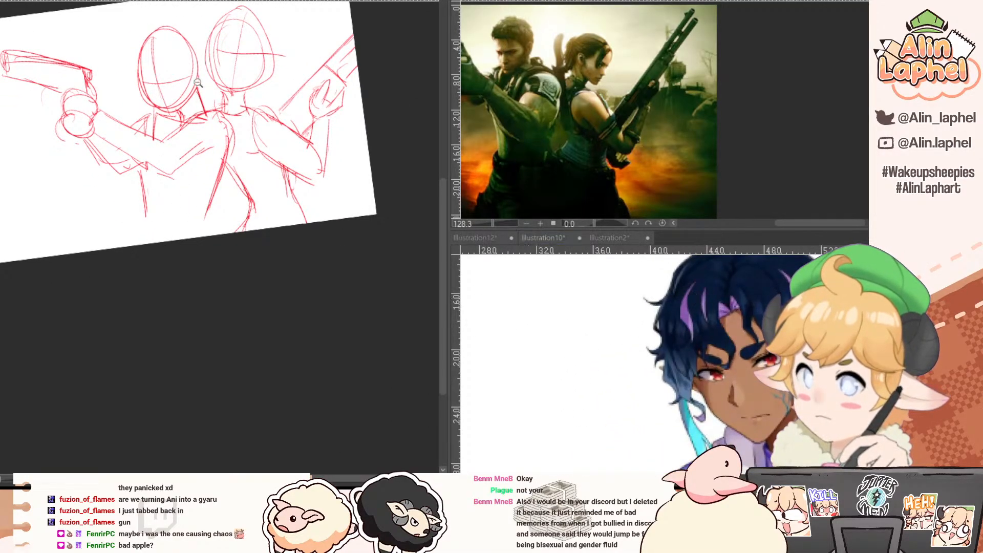
{"action": "left_click_drag", "start_coordinate": [139, 68], "coordinate": [150, 80]}
{"action": "mouse_move", "coordinate": [142, 87]}
{"action": "left_mouse_down"}
{"action": "mouse_move", "coordinate": [157, 104]}
{"action": "mouse_move", "coordinate": [191, 98]}
{"action": "left_mouse_up"}
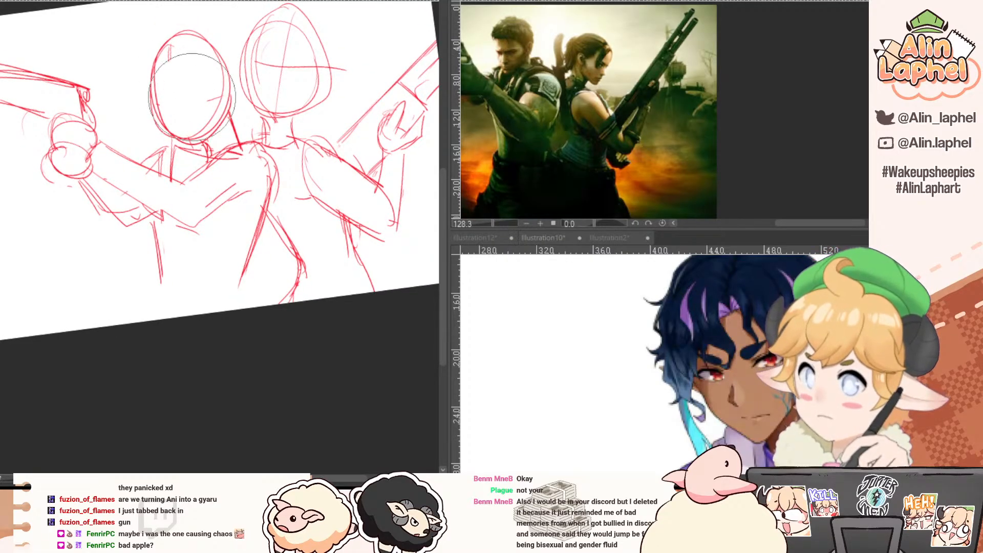
{"action": "key", "text": "p"}
{"action": "left_click_drag", "start_coordinate": [170, 51], "coordinate": [186, 138]}
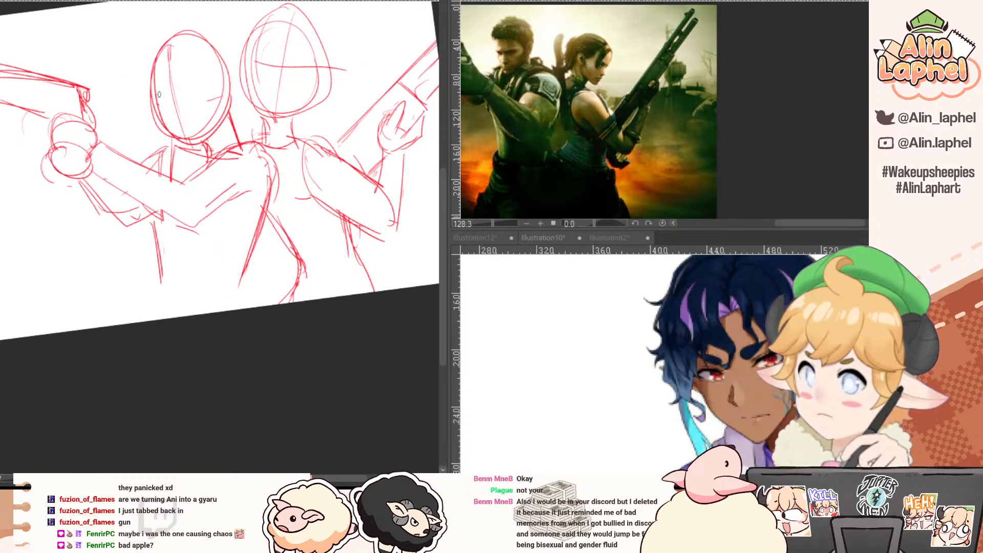
Draw narrowed eyes with angry slanted brows along the front figure's horizontal eye line.
{"action": "mouse_move", "coordinate": [152, 105]}
{"action": "left_mouse_down"}
{"action": "mouse_move", "coordinate": [219, 93]}
{"action": "mouse_move", "coordinate": [148, 96]}
{"action": "left_mouse_up"}
{"action": "key", "text": "ctrl+z"}
{"action": "key", "text": "ctrl+z"}
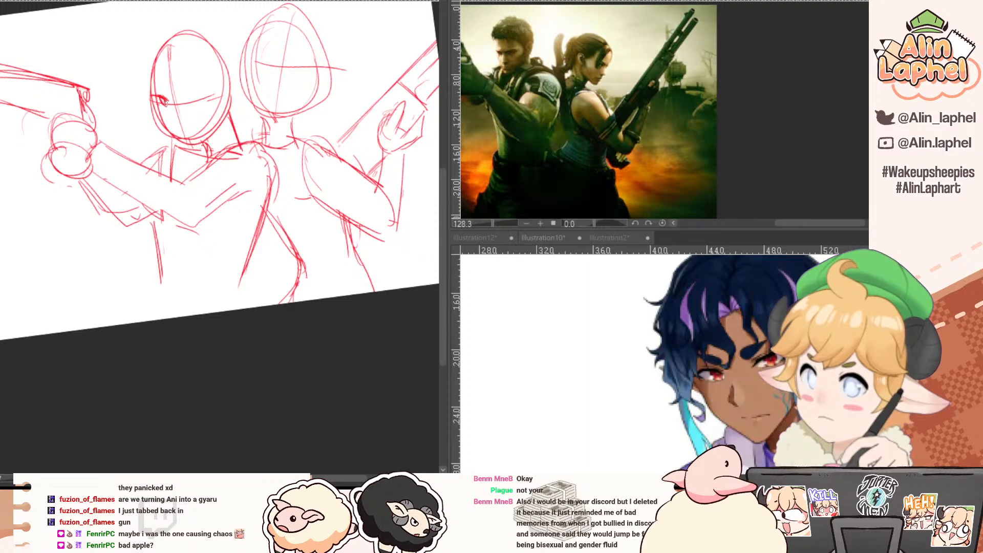
{"action": "left_click_drag", "start_coordinate": [216, 92], "coordinate": [196, 97]}
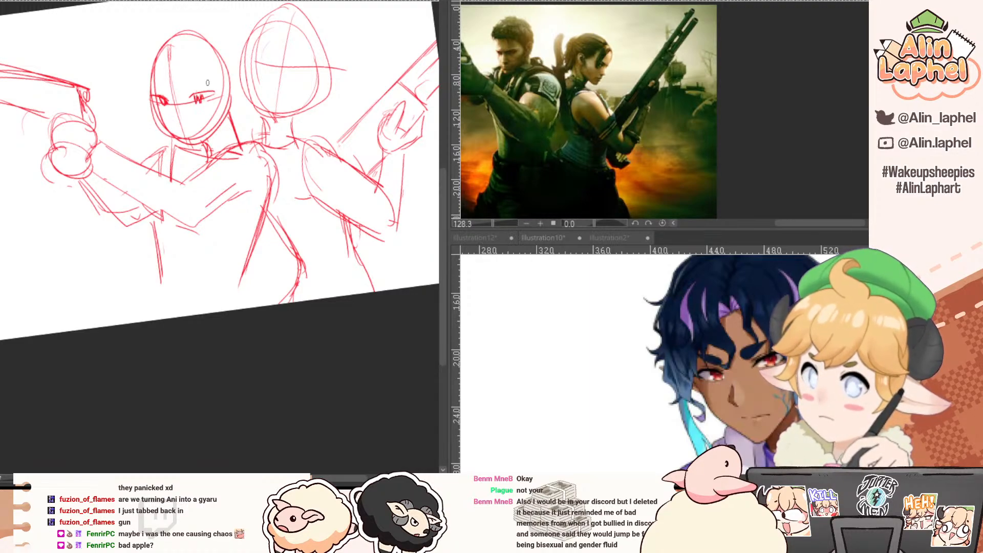
{"action": "left_click_drag", "start_coordinate": [211, 75], "coordinate": [198, 81]}
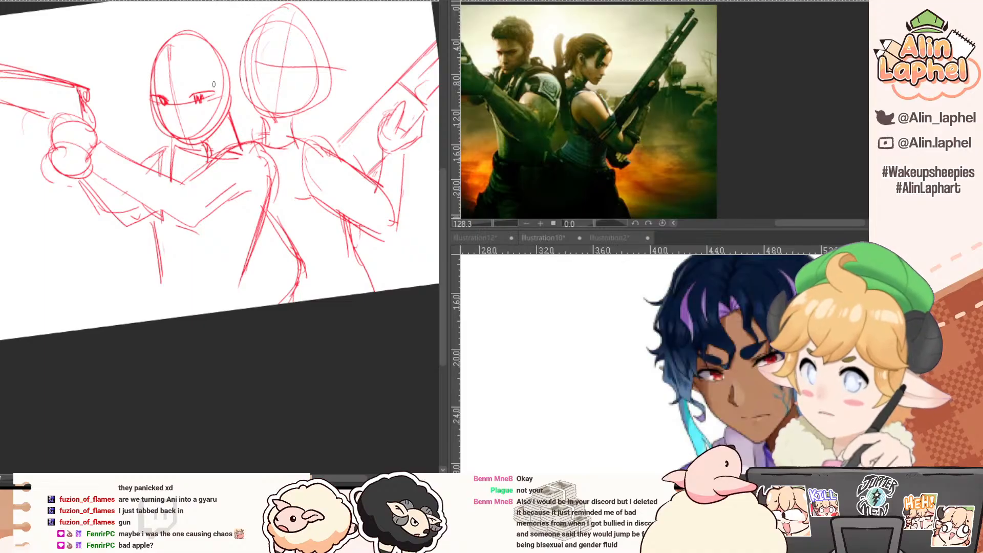
{"action": "mouse_move", "coordinate": [192, 88]}
{"action": "left_mouse_down"}
{"action": "mouse_move", "coordinate": [216, 80]}
{"action": "mouse_move", "coordinate": [188, 99]}
{"action": "left_mouse_up"}
{"action": "mouse_move", "coordinate": [188, 99]}
{"action": "left_mouse_down"}
{"action": "mouse_move", "coordinate": [197, 89]}
{"action": "mouse_move", "coordinate": [164, 90]}
{"action": "mouse_move", "coordinate": [170, 100]}
{"action": "left_mouse_up"}
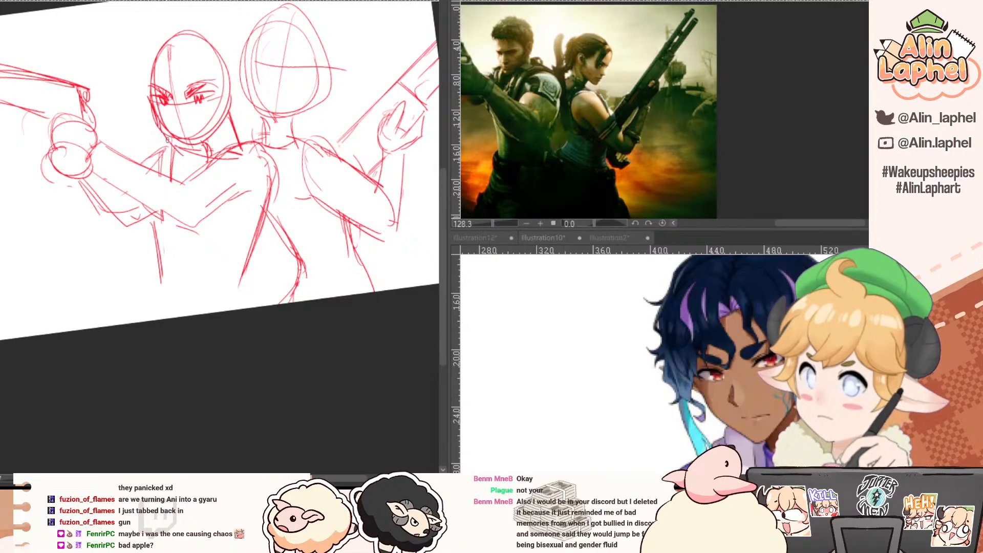
Erase the lower half of the front figure's head and draw an angular jaw, nose and mouth.
{"action": "mouse_move", "coordinate": [172, 141]}
{"action": "left_mouse_down"}
{"action": "mouse_move", "coordinate": [192, 168]}
{"action": "mouse_move", "coordinate": [182, 135]}
{"action": "mouse_move", "coordinate": [173, 141]}
{"action": "left_mouse_up"}
{"action": "key", "text": "e"}
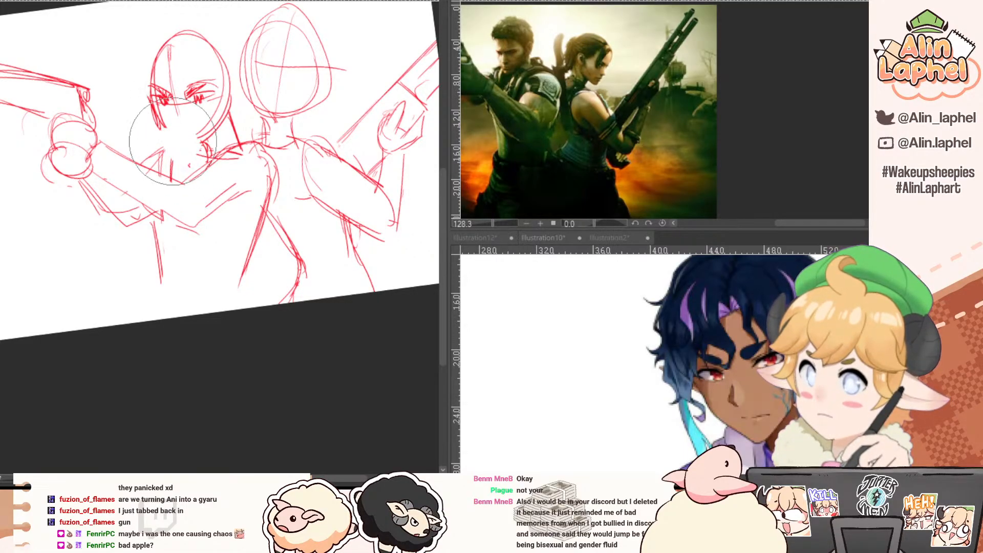
{"action": "key", "text": "p"}
{"action": "left_click_drag", "start_coordinate": [155, 109], "coordinate": [179, 156]}
{"action": "mouse_move", "coordinate": [170, 156]}
{"action": "left_mouse_down"}
{"action": "mouse_move", "coordinate": [195, 150]}
{"action": "mouse_move", "coordinate": [158, 130]}
{"action": "mouse_move", "coordinate": [180, 154]}
{"action": "mouse_move", "coordinate": [202, 147]}
{"action": "mouse_move", "coordinate": [164, 131]}
{"action": "mouse_move", "coordinate": [180, 156]}
{"action": "left_mouse_up"}
{"action": "key", "text": "ctrl+z"}
{"action": "key", "text": "e"}
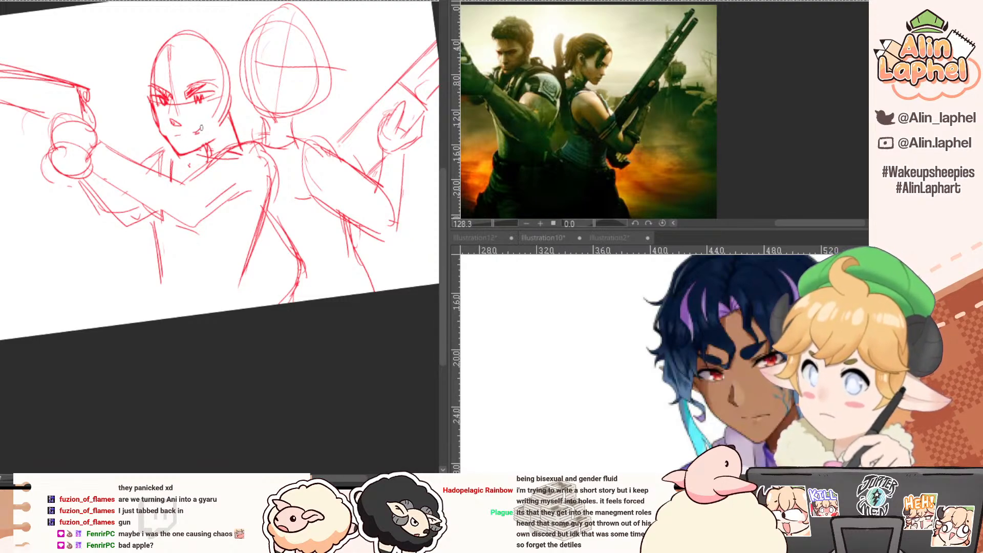
{"action": "left_click_drag", "start_coordinate": [200, 133], "coordinate": [193, 134]}
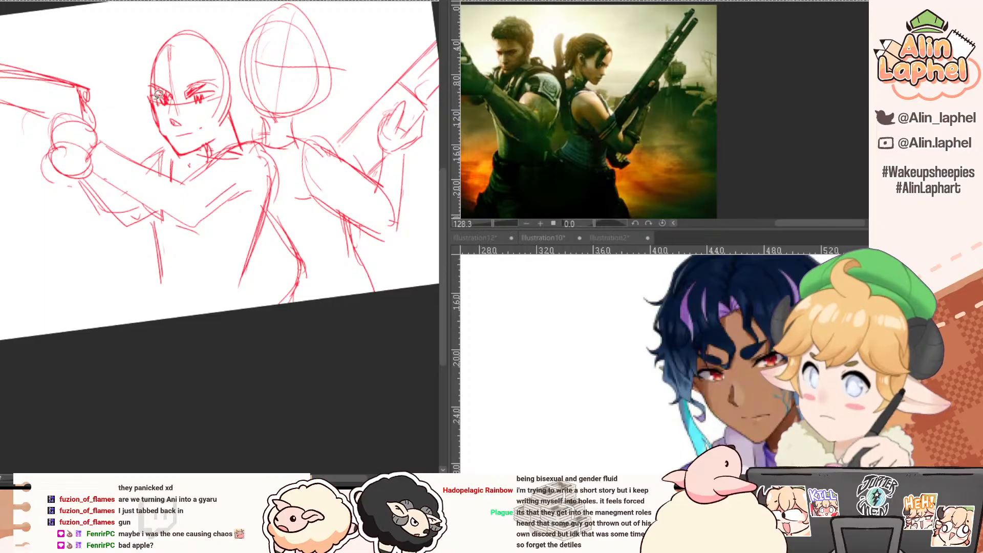
Lasso the front figure's eyes and brows, adjust them with a transform, apply it and deselect.
{"action": "mouse_move", "coordinate": [149, 83]}
{"action": "left_mouse_down"}
{"action": "mouse_move", "coordinate": [160, 104]}
{"action": "mouse_move", "coordinate": [190, 108]}
{"action": "mouse_move", "coordinate": [154, 77]}
{"action": "mouse_move", "coordinate": [180, 78]}
{"action": "left_mouse_up"}
{"action": "key", "text": "ctrl+t"}
{"action": "key", "text": "Return"}
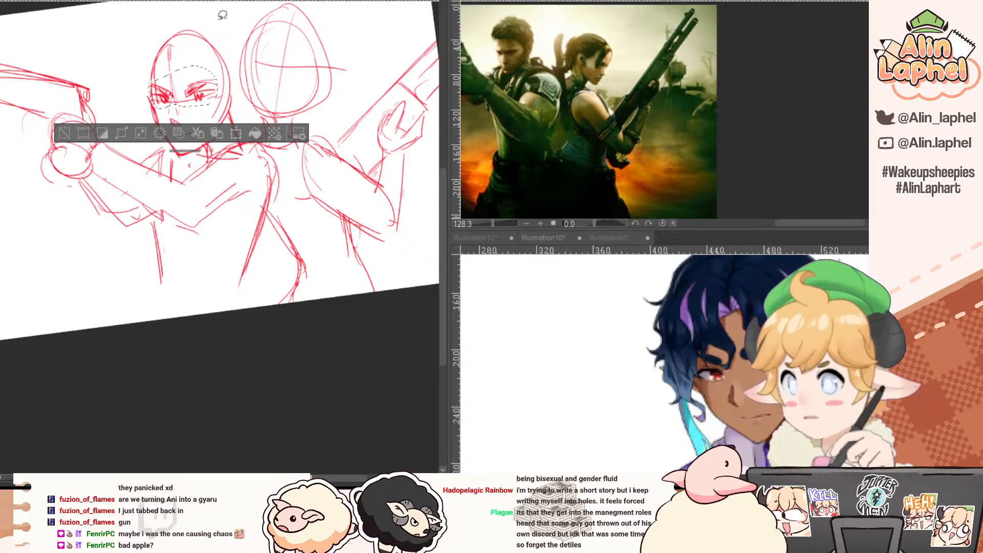
{"action": "mouse_move", "coordinate": [116, 132]}
{"action": "left_mouse_down"}
{"action": "mouse_move", "coordinate": [137, 114]}
{"action": "mouse_move", "coordinate": [309, 96]}
{"action": "mouse_move", "coordinate": [240, 170]}
{"action": "left_mouse_up"}
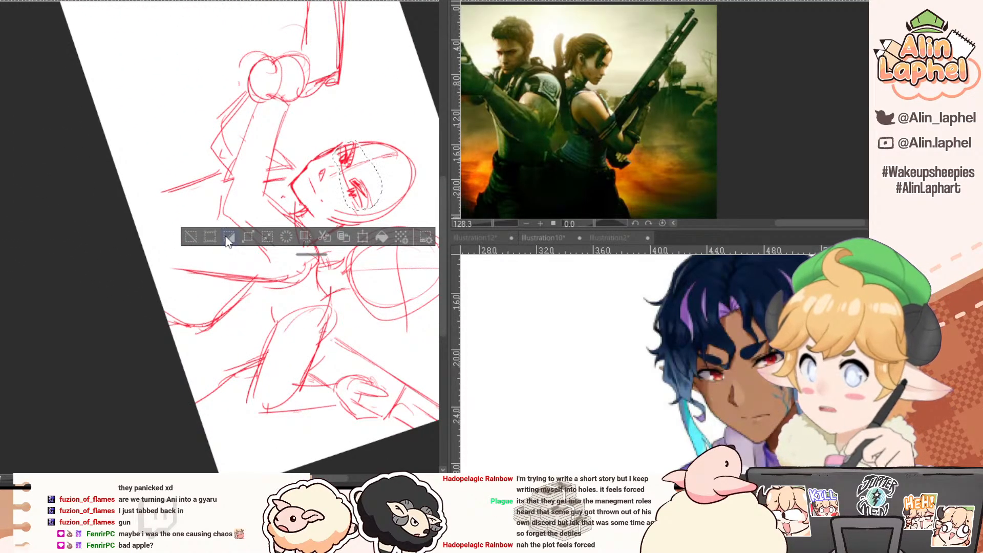
{"action": "left_click", "coordinate": [191, 237]}
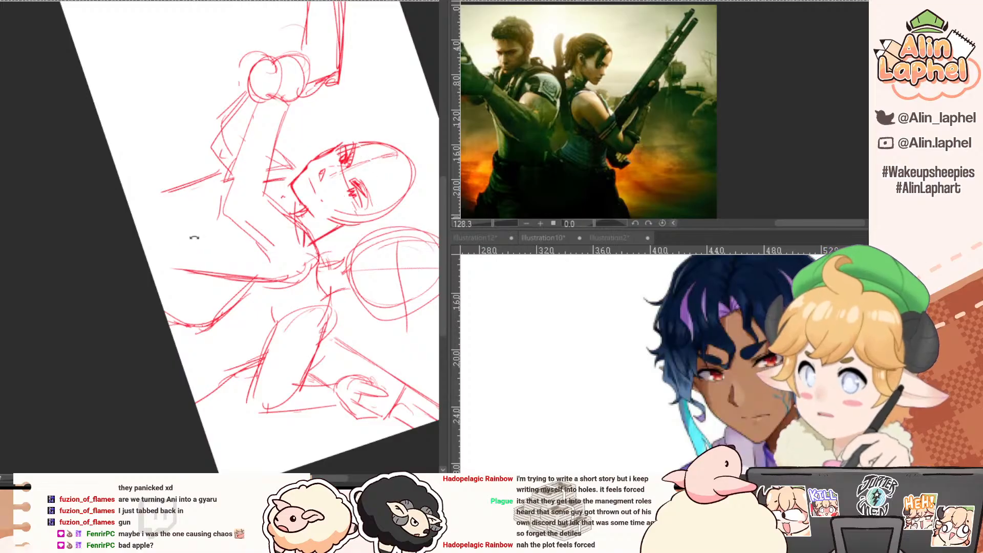
Level the canvas and rework the nose and lower-face strokes of the front figure.
{"action": "mouse_move", "coordinate": [314, 179]}
{"action": "left_mouse_down"}
{"action": "mouse_move", "coordinate": [310, 195]}
{"action": "mouse_move", "coordinate": [324, 172]}
{"action": "mouse_move", "coordinate": [227, 118]}
{"action": "mouse_move", "coordinate": [120, 168]}
{"action": "left_mouse_up"}
{"action": "key", "text": "p"}
{"action": "left_click_drag", "start_coordinate": [175, 111], "coordinate": [208, 165]}
{"action": "left_click_drag", "start_coordinate": [132, 167], "coordinate": [175, 150]}
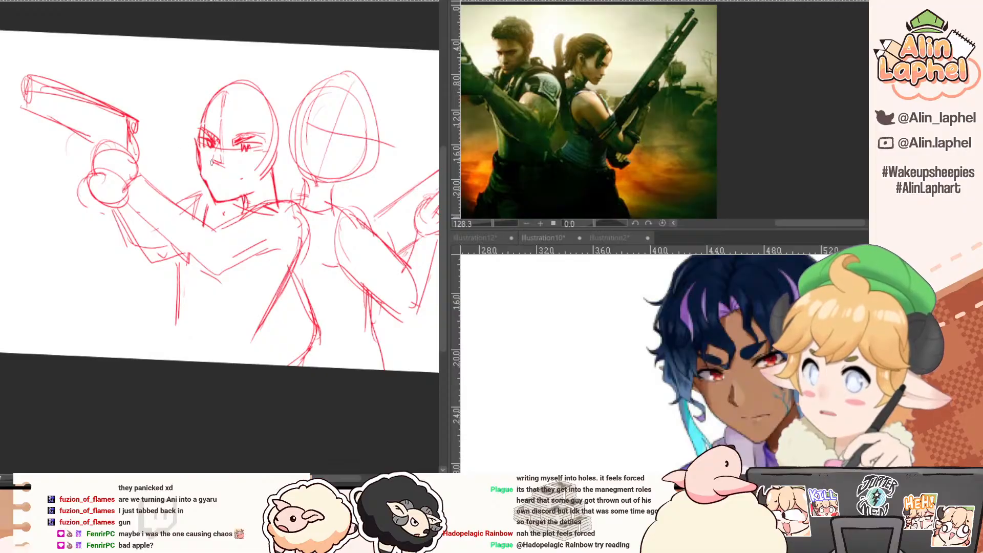
Clean up and redraw the nose of the figure aiming the pistol.
{"action": "key", "text": "e"}
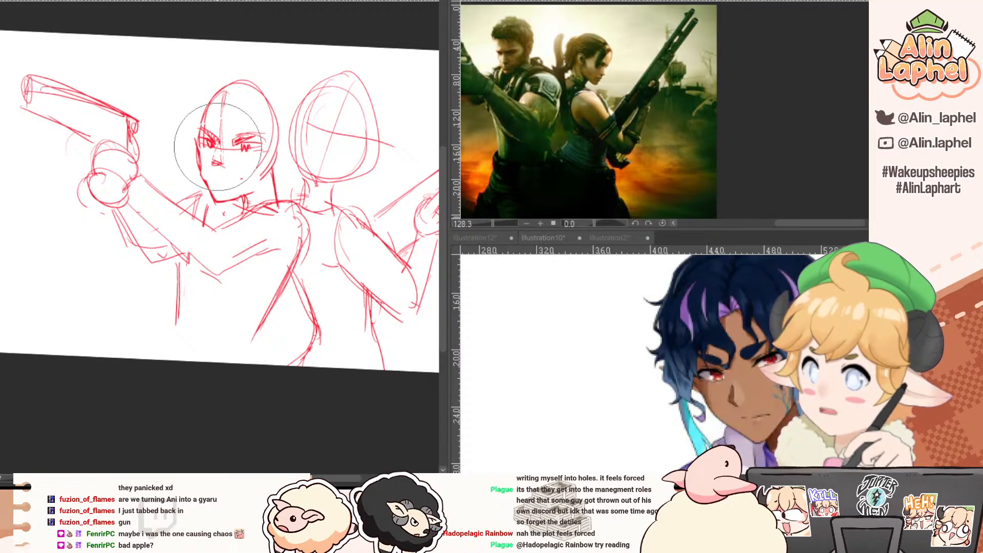
{"action": "key", "text": "p"}
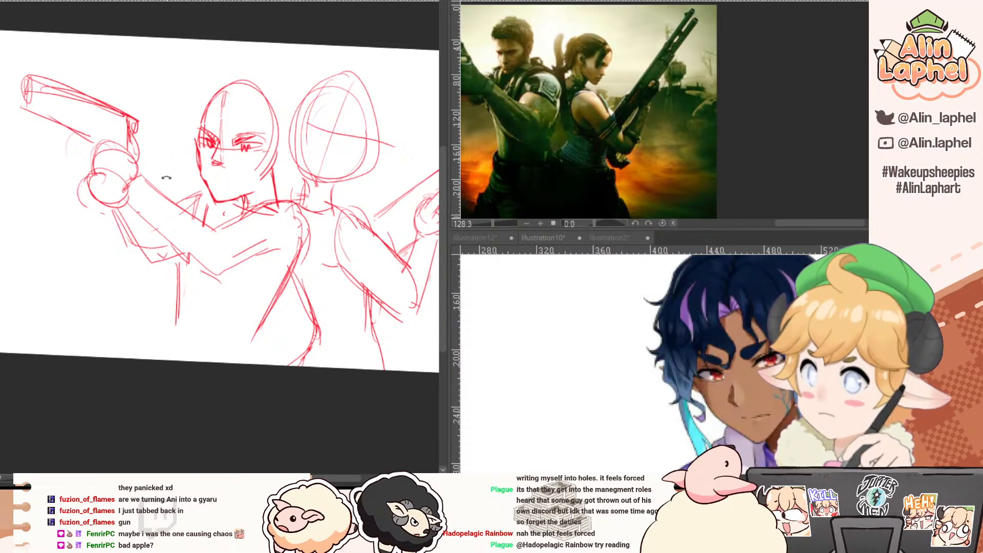
{"action": "mouse_move", "coordinate": [244, 178]}
{"action": "left_mouse_down"}
{"action": "mouse_move", "coordinate": [277, 208]}
{"action": "mouse_move", "coordinate": [255, 170]}
{"action": "mouse_move", "coordinate": [244, 176]}
{"action": "mouse_move", "coordinate": [280, 154]}
{"action": "left_mouse_up"}
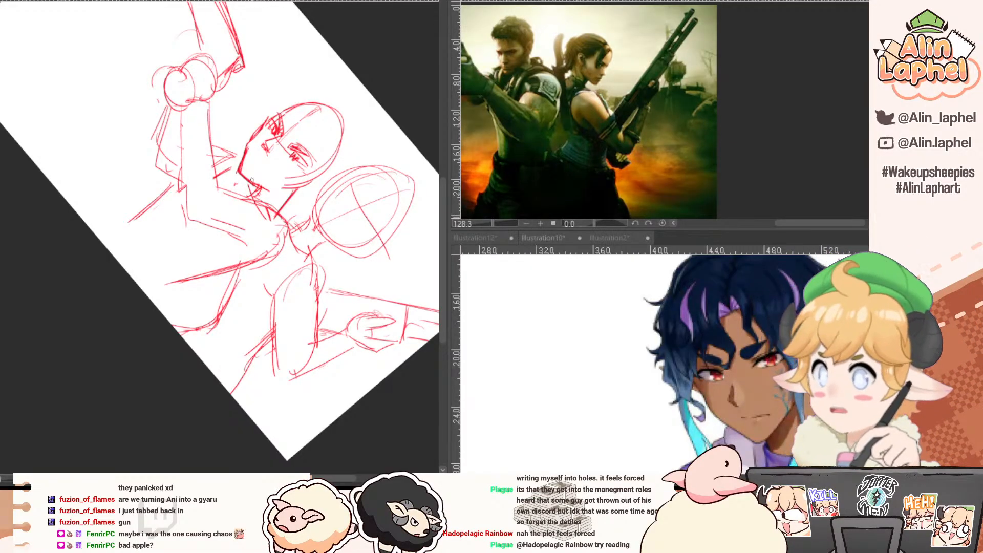
Rework the pistol figure's jaw and neck with short sketch strokes, undoing the strokes that do not fit.
{"action": "mouse_move", "coordinate": [97, 310]}
{"action": "left_mouse_down"}
{"action": "mouse_move", "coordinate": [132, 163]}
{"action": "mouse_move", "coordinate": [163, 137]}
{"action": "left_mouse_up"}
{"action": "key", "text": "ctrl+z"}
{"action": "key", "text": "ctrl+z"}
{"action": "key", "text": "ctrl+z"}
{"action": "left_click_drag", "start_coordinate": [282, 261], "coordinate": [269, 291]}
{"action": "left_click_drag", "start_coordinate": [281, 259], "coordinate": [268, 287]}
{"action": "left_click_drag", "start_coordinate": [281, 261], "coordinate": [268, 291]}
{"action": "mouse_move", "coordinate": [122, 183]}
{"action": "left_mouse_down"}
{"action": "mouse_move", "coordinate": [185, 380]}
{"action": "mouse_move", "coordinate": [261, 378]}
{"action": "left_mouse_up"}
{"action": "left_click_drag", "start_coordinate": [91, 125], "coordinate": [64, 167]}
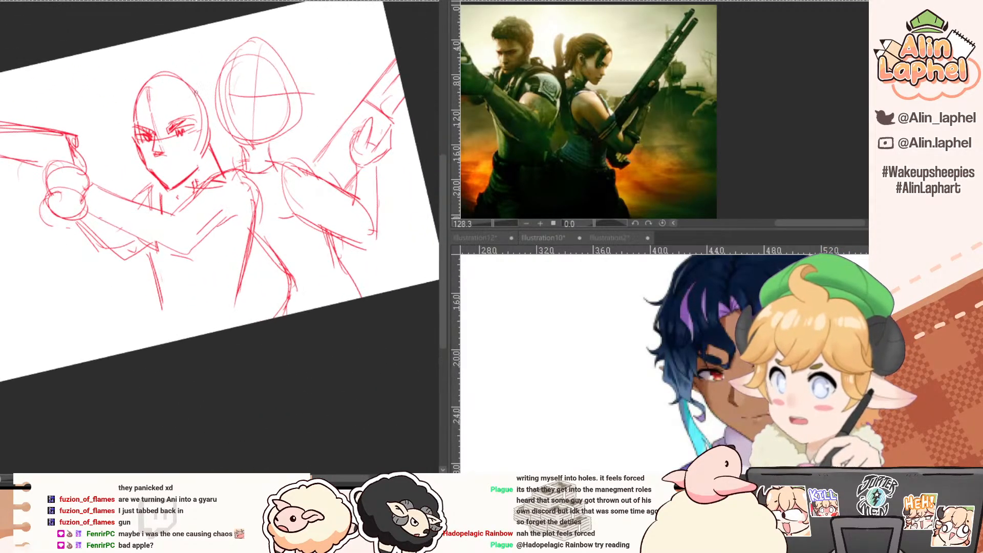
Lasso the pistol figure's head, adjust its height and placement with a transform, apply it and deselect.
{"action": "mouse_move", "coordinate": [136, 92]}
{"action": "left_mouse_down"}
{"action": "mouse_move", "coordinate": [137, 155]}
{"action": "mouse_move", "coordinate": [159, 181]}
{"action": "mouse_move", "coordinate": [188, 187]}
{"action": "mouse_move", "coordinate": [216, 157]}
{"action": "mouse_move", "coordinate": [212, 105]}
{"action": "mouse_move", "coordinate": [150, 48]}
{"action": "mouse_move", "coordinate": [159, 95]}
{"action": "left_mouse_up"}
{"action": "left_click", "coordinate": [219, 227]}
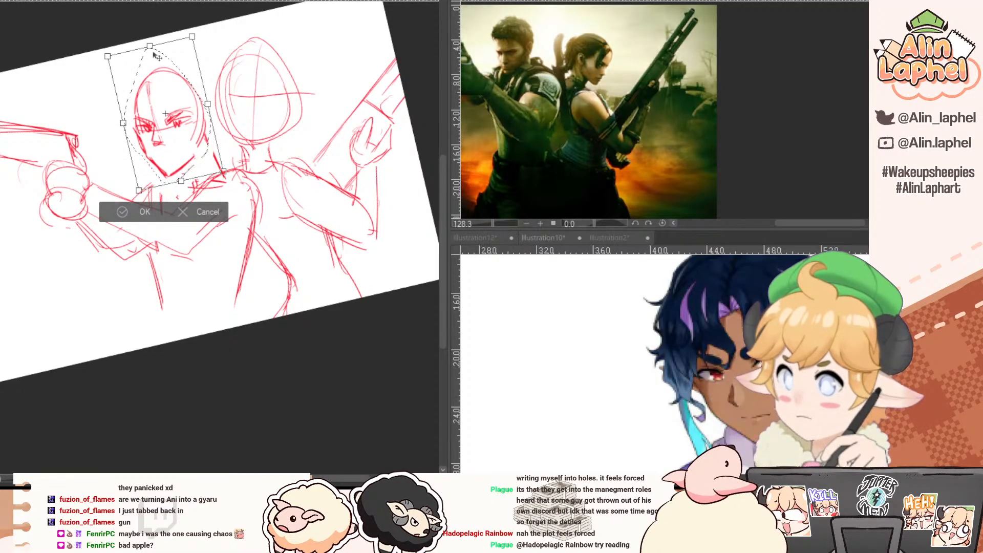
{"action": "left_click_drag", "start_coordinate": [149, 46], "coordinate": [149, 44]}
{"action": "left_click", "coordinate": [134, 213]}
{"action": "left_click", "coordinate": [49, 213]}
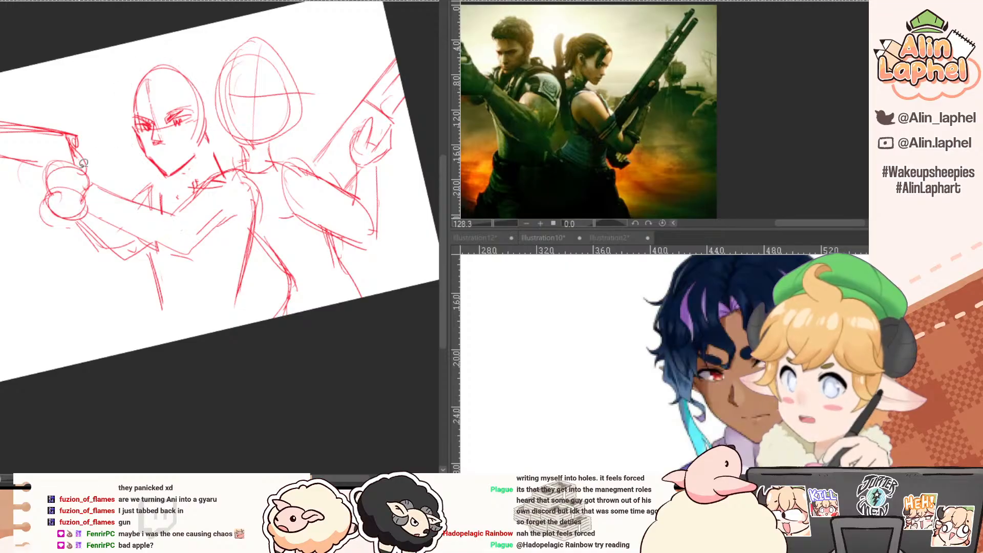
Sketch a nearly straight mouth line below the nose of the pistol figure.
{"action": "key", "text": "r"}
{"action": "left_click_drag", "start_coordinate": [138, 120], "coordinate": [190, 89]}
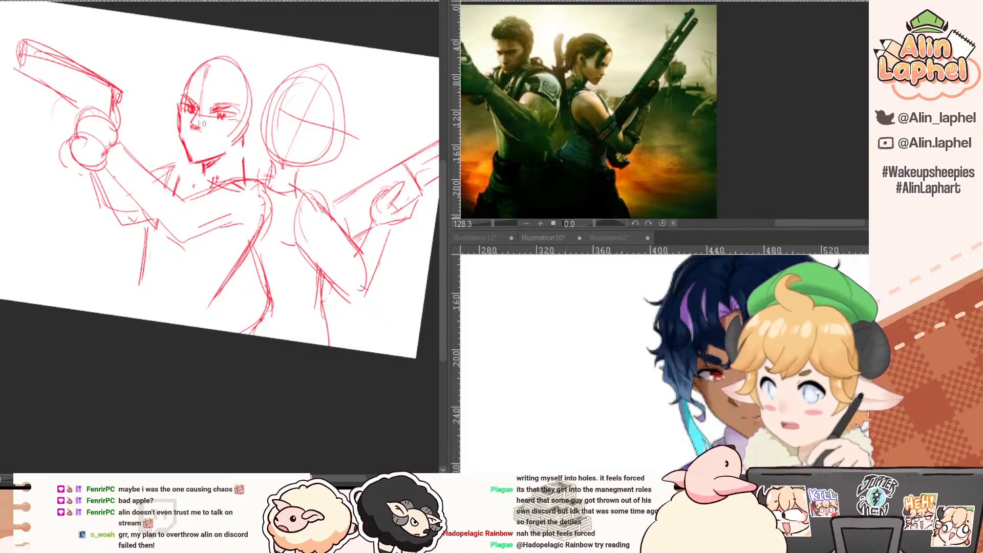
{"action": "left_click_drag", "start_coordinate": [198, 139], "coordinate": [229, 140]}
{"action": "left_click_drag", "start_coordinate": [138, 159], "coordinate": [365, 187]}
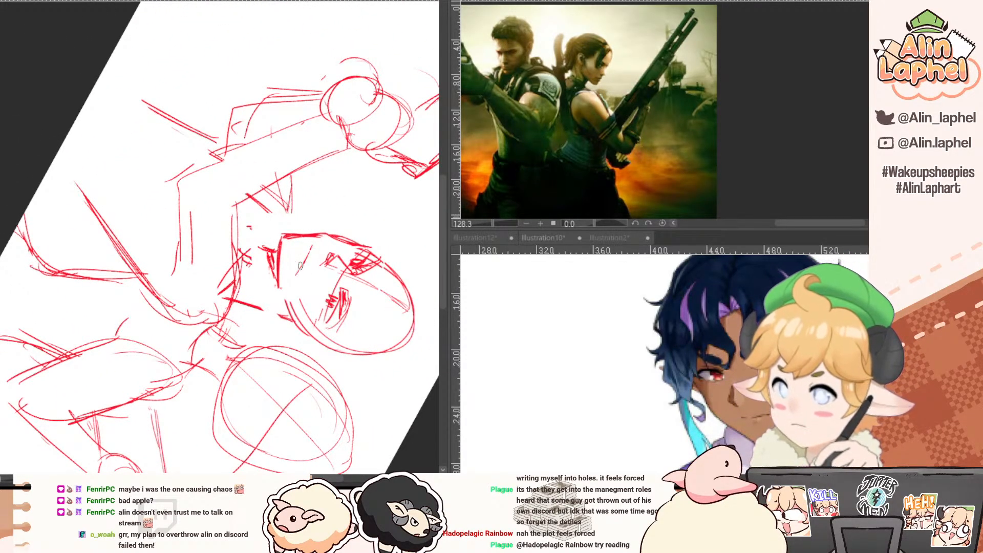
{"action": "mouse_move", "coordinate": [280, 186]}
{"action": "left_mouse_down"}
{"action": "mouse_move", "coordinate": [189, 144]}
{"action": "mouse_move", "coordinate": [110, 143]}
{"action": "left_mouse_up"}
Clean up the guide lines on the pistol figure's face and redraw the cheek contour from eye to chin.
{"action": "left_click_drag", "start_coordinate": [165, 114], "coordinate": [166, 113]}
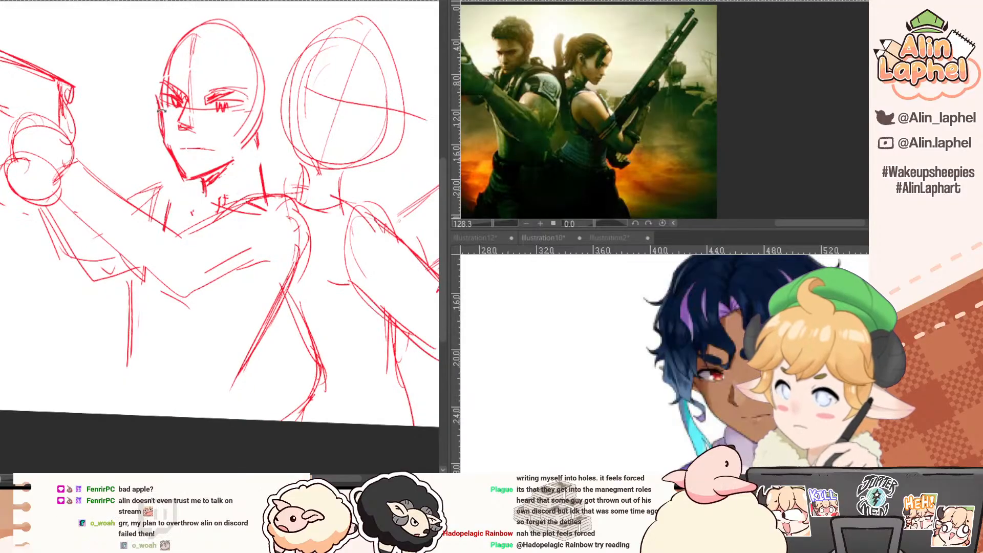
{"action": "key", "text": "bracketleft"}
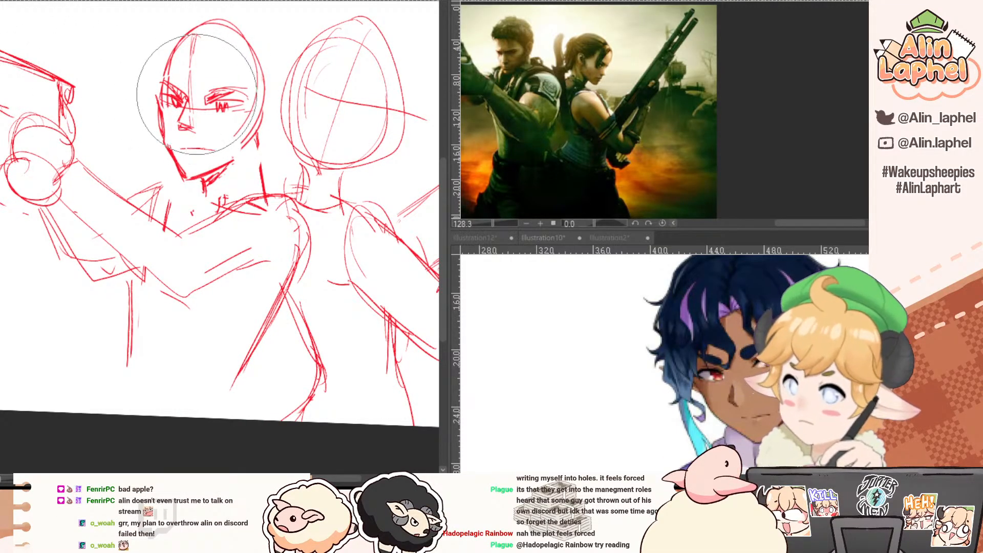
{"action": "mouse_move", "coordinate": [197, 83]}
{"action": "left_mouse_down"}
{"action": "mouse_move", "coordinate": [195, 134]}
{"action": "mouse_move", "coordinate": [182, 123]}
{"action": "mouse_move", "coordinate": [197, 139]}
{"action": "mouse_move", "coordinate": [192, 128]}
{"action": "left_mouse_up"}
{"action": "key", "text": "bracketleft"}
{"action": "key", "text": "bracketleft"}
{"action": "key", "text": "p"}
{"action": "left_click_drag", "start_coordinate": [158, 100], "coordinate": [180, 179]}
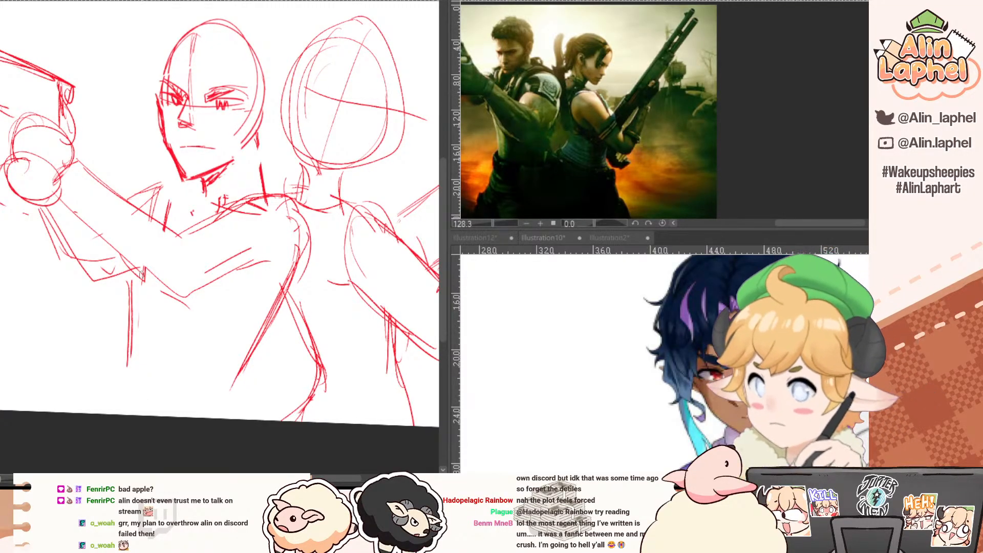
Erase the stray lines near the pistol figure's elbow and redraw both edges of the outstretched forearm.
{"action": "left_click_drag", "start_coordinate": [140, 277], "coordinate": [175, 300]}
{"action": "key", "text": "p"}
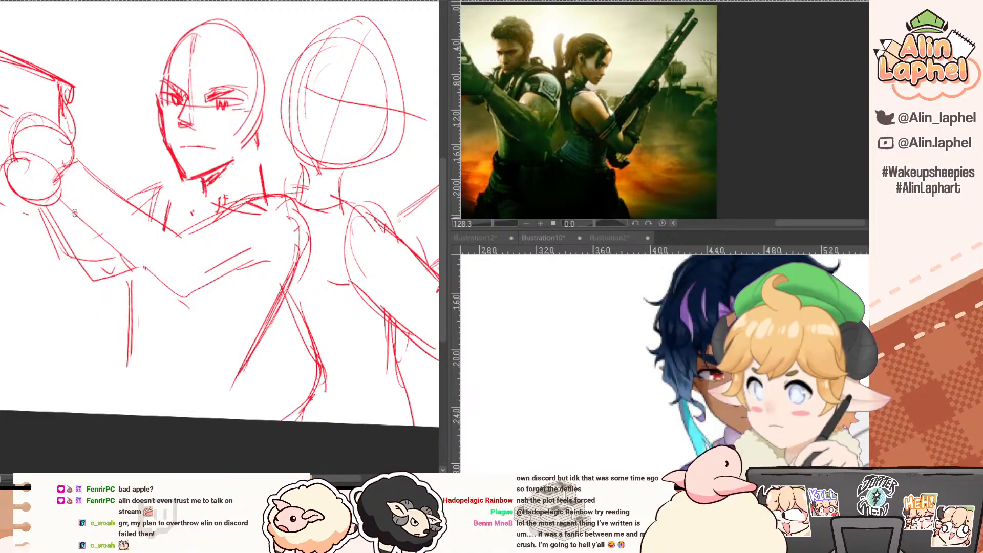
{"action": "left_click_drag", "start_coordinate": [75, 211], "coordinate": [181, 306]}
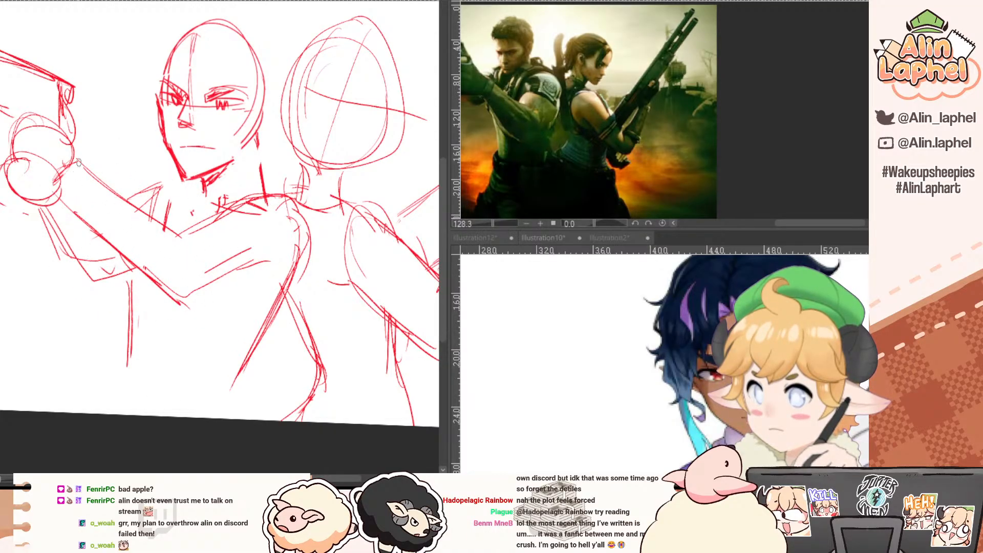
{"action": "left_click_drag", "start_coordinate": [77, 161], "coordinate": [190, 240]}
{"action": "left_click_drag", "start_coordinate": [83, 186], "coordinate": [96, 276]}
Erase and redraw the lines between the pistol figure's jaw and neck.
{"action": "mouse_move", "coordinate": [156, 217]}
{"action": "left_mouse_down"}
{"action": "mouse_move", "coordinate": [129, 248]}
{"action": "mouse_move", "coordinate": [85, 137]}
{"action": "mouse_move", "coordinate": [232, 70]}
{"action": "left_mouse_up"}
{"action": "key", "text": "ctrl+z"}
{"action": "key", "text": "e"}
{"action": "left_click_drag", "start_coordinate": [237, 146], "coordinate": [226, 177]}
{"action": "key", "text": "p"}
{"action": "mouse_move", "coordinate": [245, 129]}
{"action": "left_mouse_down"}
{"action": "mouse_move", "coordinate": [235, 178]}
{"action": "mouse_move", "coordinate": [271, 191]}
{"action": "left_mouse_up"}
Sketch a wavy hair strand falling across the pistol figure's forehead.
{"action": "mouse_move", "coordinate": [192, 136]}
{"action": "left_mouse_down"}
{"action": "mouse_move", "coordinate": [140, 134]}
{"action": "mouse_move", "coordinate": [121, 153]}
{"action": "mouse_move", "coordinate": [120, 215]}
{"action": "left_mouse_up"}
{"action": "mouse_move", "coordinate": [161, 151]}
{"action": "left_mouse_down"}
{"action": "mouse_move", "coordinate": [189, 146]}
{"action": "mouse_move", "coordinate": [155, 153]}
{"action": "mouse_move", "coordinate": [166, 201]}
{"action": "left_mouse_up"}
{"action": "key", "text": "ctrl+z"}
{"action": "mouse_move", "coordinate": [144, 131]}
{"action": "left_mouse_down"}
{"action": "mouse_move", "coordinate": [138, 177]}
{"action": "mouse_move", "coordinate": [171, 198]}
{"action": "left_mouse_up"}
Tidy the forehead with a smaller eraser and sketch curved hair strands outside the pistol figure's brow.
{"action": "key", "text": "e"}
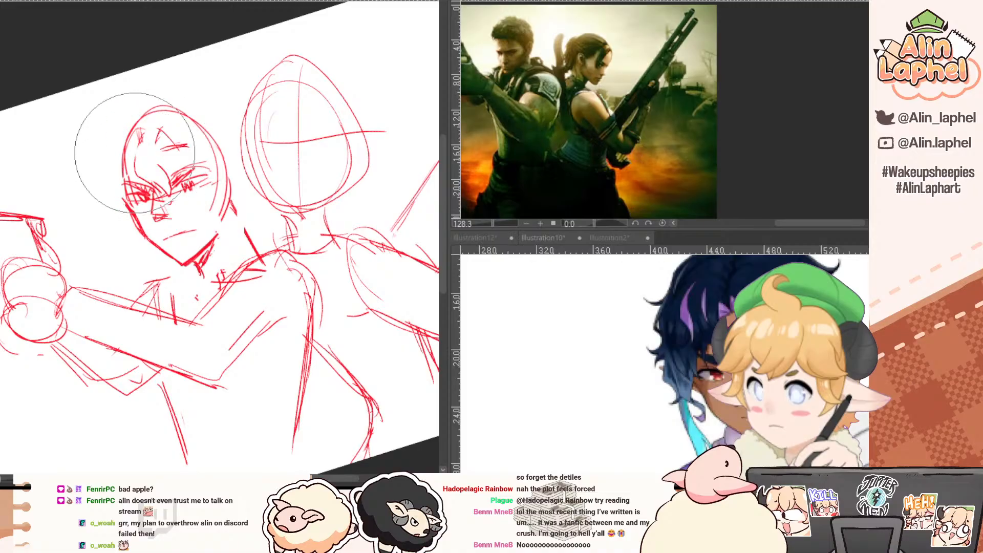
{"action": "key", "text": "bracketleft"}
{"action": "key", "text": "bracketleft"}
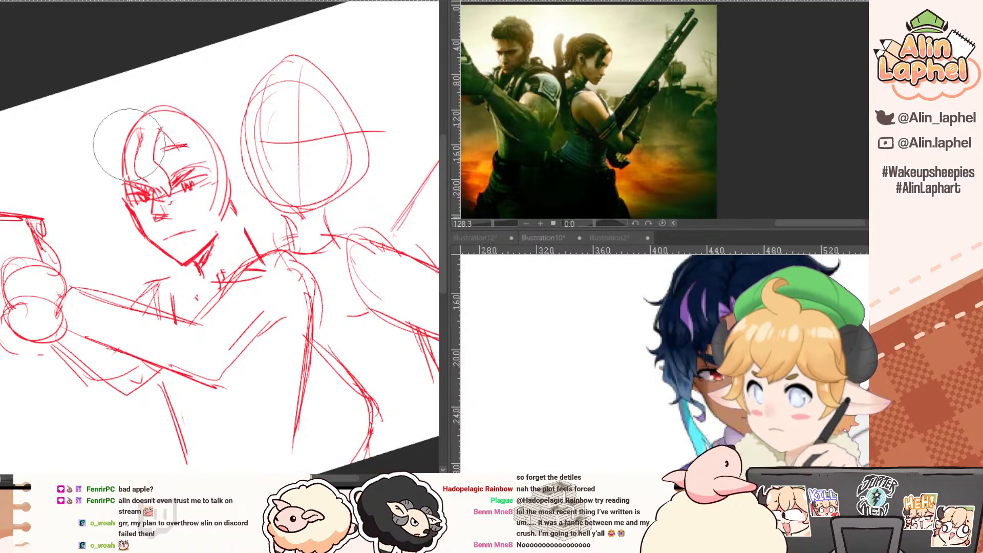
{"action": "key", "text": "p"}
{"action": "left_click_drag", "start_coordinate": [104, 127], "coordinate": [91, 156]}
{"action": "mouse_move", "coordinate": [118, 126]}
{"action": "left_mouse_down"}
{"action": "mouse_move", "coordinate": [104, 141]}
{"action": "mouse_move", "coordinate": [117, 134]}
{"action": "mouse_move", "coordinate": [104, 154]}
{"action": "mouse_move", "coordinate": [120, 192]}
{"action": "left_mouse_up"}
{"action": "key", "text": "ctrl+z"}
Refine the pistol figure's face contour from the temple down the cheek to the chin and jaw.
{"action": "key", "text": "e"}
{"action": "key", "text": "r"}
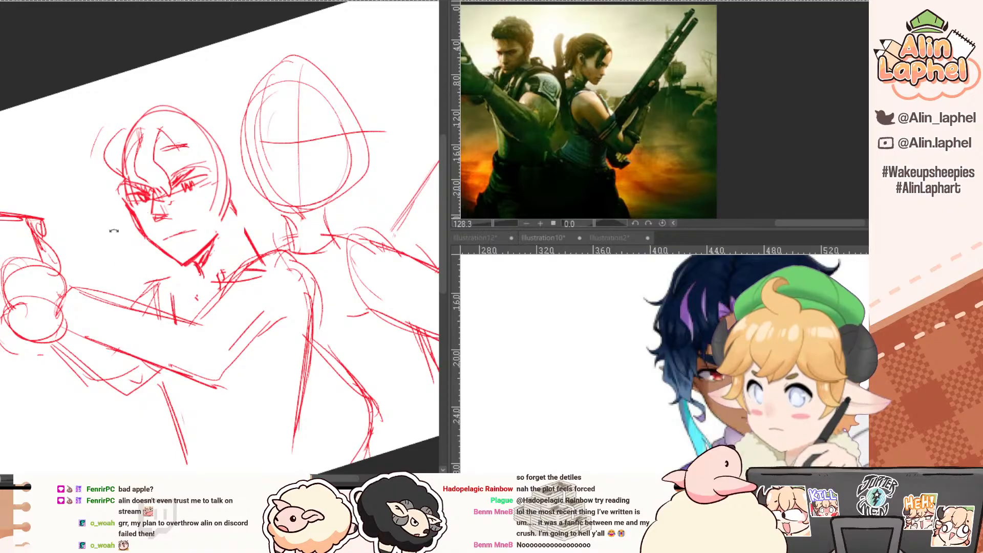
{"action": "mouse_move", "coordinate": [115, 230]}
{"action": "left_mouse_down"}
{"action": "mouse_move", "coordinate": [129, 182]}
{"action": "mouse_move", "coordinate": [150, 160]}
{"action": "mouse_move", "coordinate": [149, 189]}
{"action": "left_mouse_up"}
{"action": "key", "text": "p"}
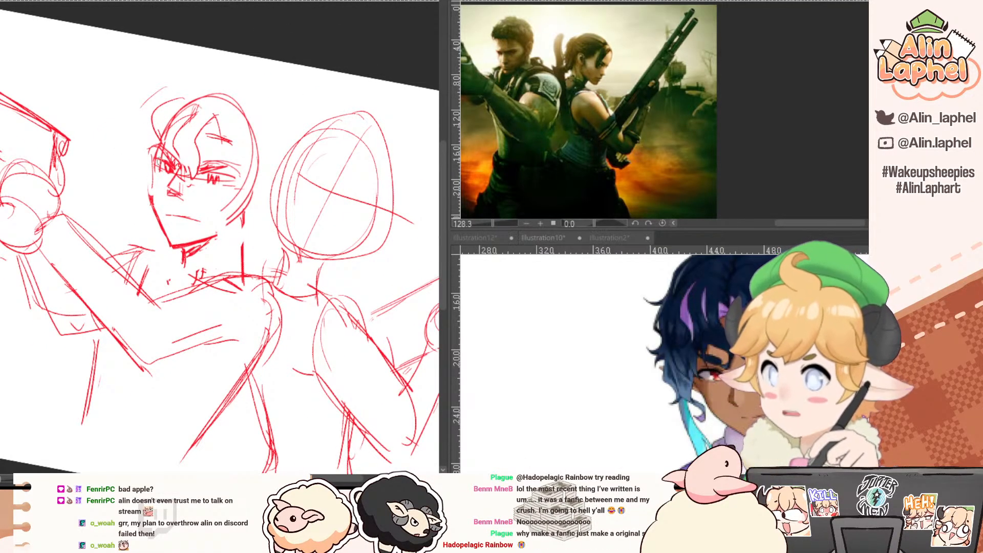
{"action": "left_click_drag", "start_coordinate": [153, 156], "coordinate": [150, 189]}
{"action": "mouse_move", "coordinate": [152, 157]}
{"action": "left_mouse_down"}
{"action": "mouse_move", "coordinate": [149, 194]}
{"action": "mouse_move", "coordinate": [164, 230]}
{"action": "left_mouse_up"}
{"action": "key", "text": "e"}
{"action": "key", "text": "p"}
{"action": "left_click_drag", "start_coordinate": [150, 180], "coordinate": [169, 243]}
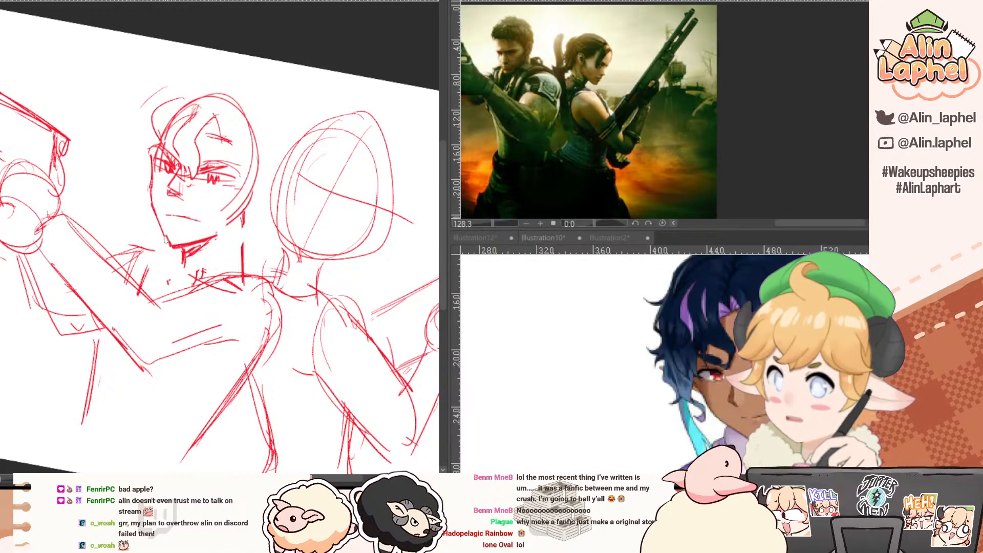
{"action": "left_click_drag", "start_coordinate": [152, 210], "coordinate": [170, 239]}
{"action": "left_click_drag", "start_coordinate": [74, 223], "coordinate": [56, 249]}
{"action": "left_click_drag", "start_coordinate": [207, 241], "coordinate": [190, 252]}
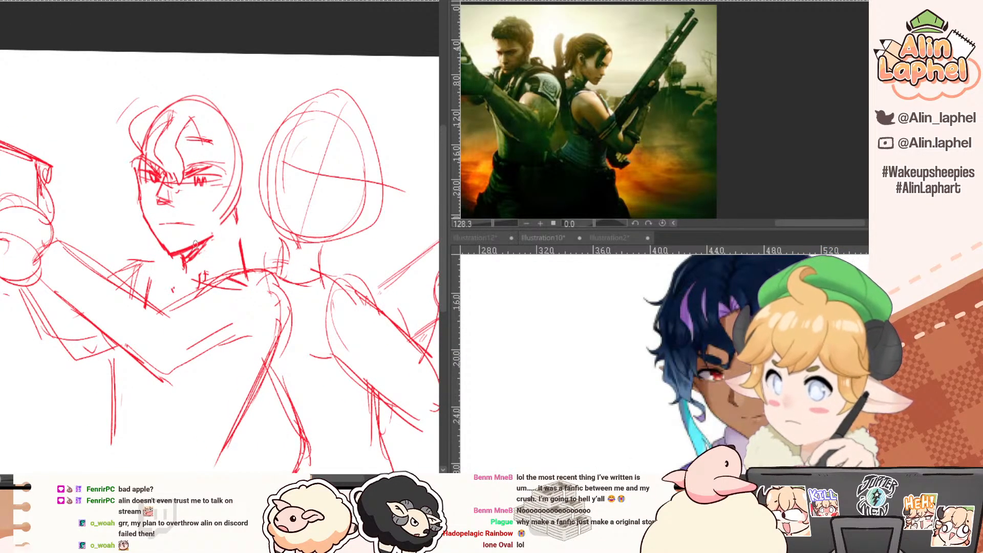
Sketch the curling side hair and a long thin lock beside the pistol figure's cheek, following the character reference.
{"action": "left_click_drag", "start_coordinate": [97, 197], "coordinate": [68, 220]}
{"action": "mouse_move", "coordinate": [96, 141]}
{"action": "left_mouse_down"}
{"action": "mouse_move", "coordinate": [87, 180]}
{"action": "mouse_move", "coordinate": [111, 202]}
{"action": "left_mouse_up"}
{"action": "left_click_drag", "start_coordinate": [126, 216], "coordinate": [112, 249]}
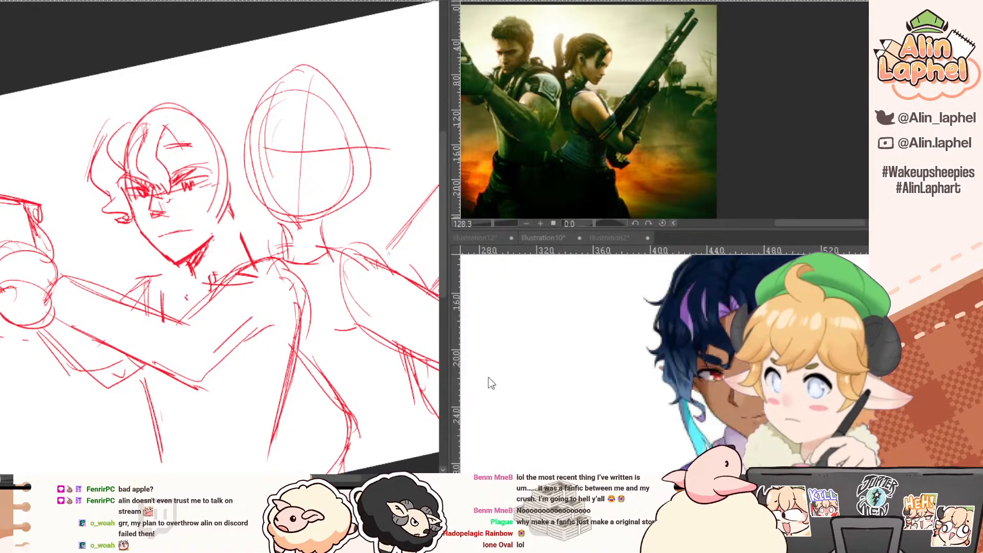
{"action": "scroll", "coordinate": [492, 379], "scroll_direction": "down", "scroll_amount": 3}
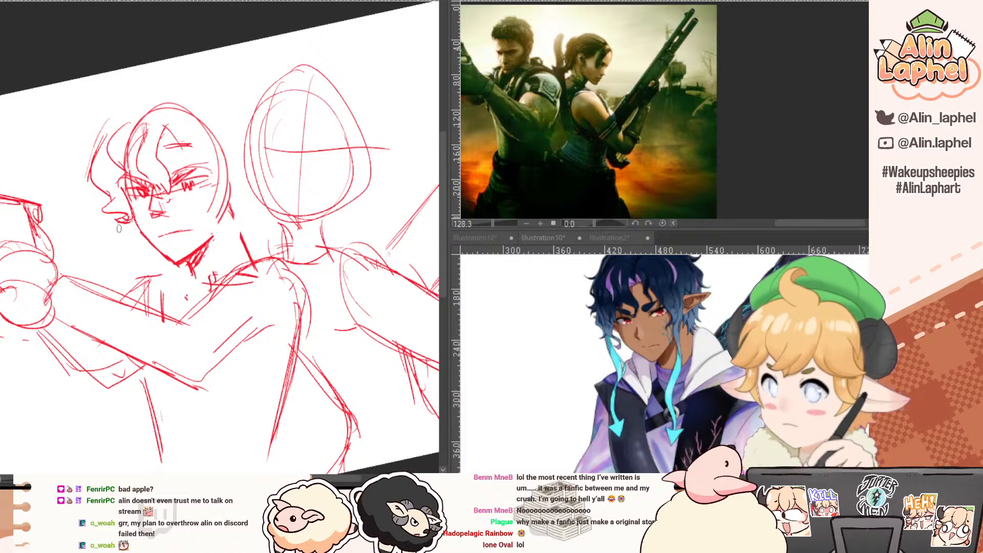
{"action": "mouse_move", "coordinate": [120, 224]}
{"action": "left_mouse_down"}
{"action": "mouse_move", "coordinate": [117, 243]}
{"action": "mouse_move", "coordinate": [127, 227]}
{"action": "mouse_move", "coordinate": [124, 248]}
{"action": "mouse_move", "coordinate": [129, 235]}
{"action": "mouse_move", "coordinate": [114, 273]}
{"action": "mouse_move", "coordinate": [127, 227]}
{"action": "mouse_move", "coordinate": [118, 273]}
{"action": "left_mouse_up"}
{"action": "key", "text": "ctrl+z"}
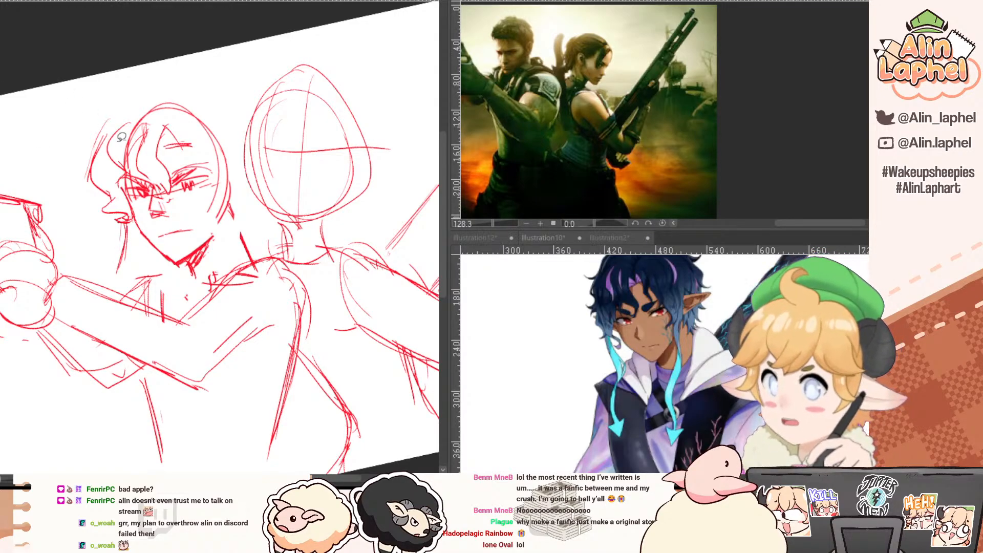
{"action": "key", "text": "bracketright"}
{"action": "key", "text": "bracketright"}
{"action": "key", "text": "bracketright"}
{"action": "key", "text": "bracketright"}
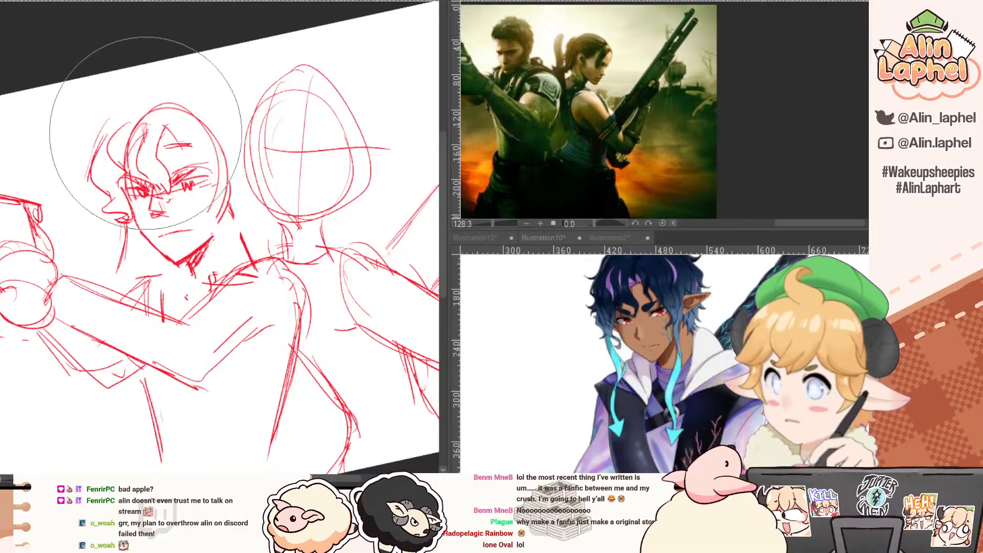
{"action": "left_click_drag", "start_coordinate": [149, 131], "coordinate": [153, 144]}
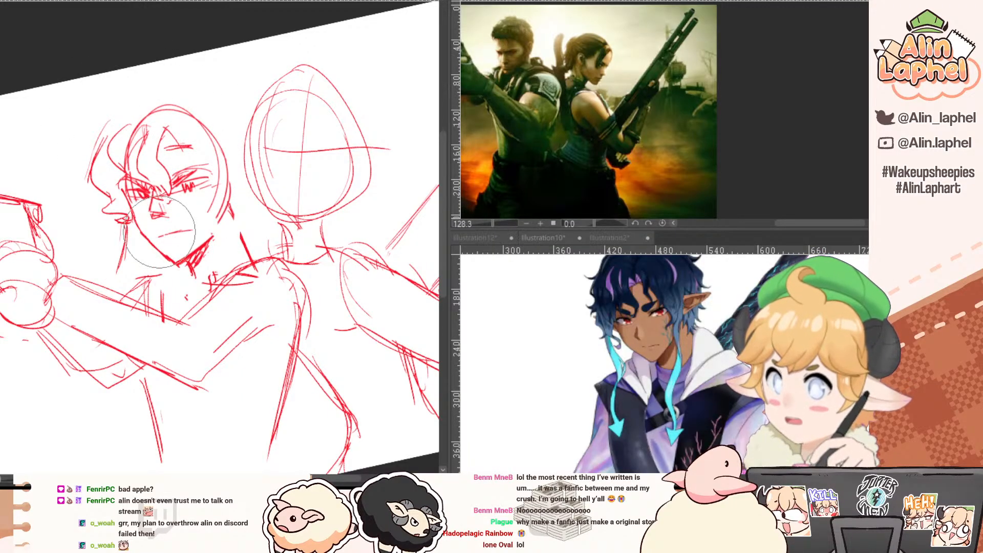
Lasso the pistol figure's mouth, adjust its size and placement on the face, and deselect.
{"action": "key", "text": "m"}
{"action": "mouse_move", "coordinate": [170, 221]}
{"action": "left_mouse_down"}
{"action": "mouse_move", "coordinate": [185, 245]}
{"action": "mouse_move", "coordinate": [173, 221]}
{"action": "mouse_move", "coordinate": [162, 229]}
{"action": "left_mouse_up"}
{"action": "left_click", "coordinate": [232, 274]}
{"action": "left_click", "coordinate": [132, 267]}
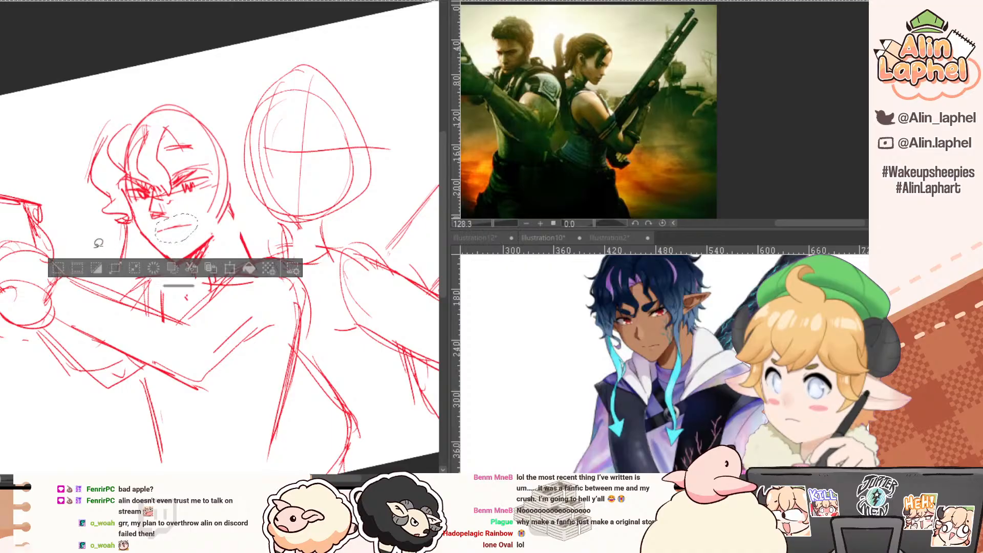
{"action": "left_click", "coordinate": [60, 267]}
Sketch the hair outline above the pistol figure's forehead and a small pointed flick at the side.
{"action": "left_click_drag", "start_coordinate": [580, 314], "coordinate": [611, 399]}
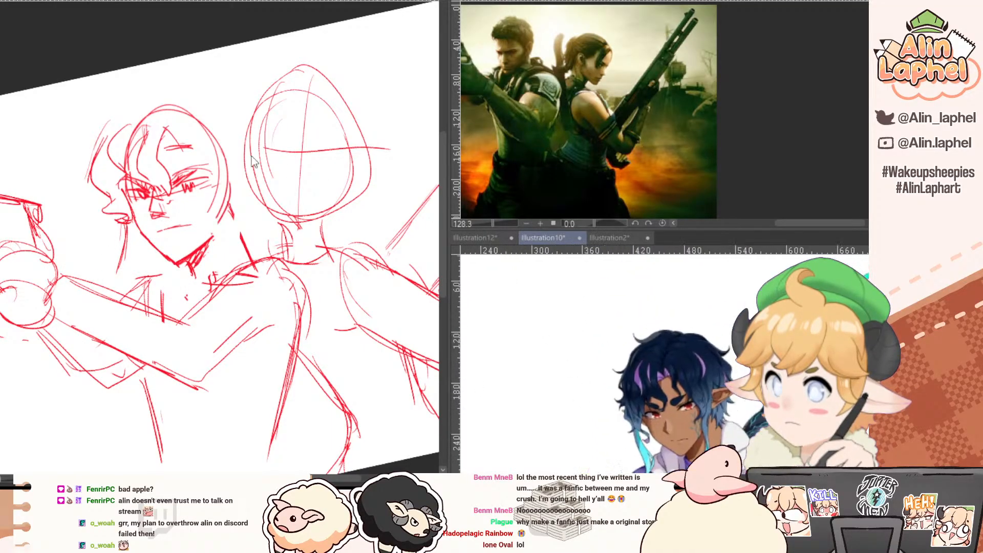
{"action": "mouse_move", "coordinate": [135, 117]}
{"action": "left_mouse_down"}
{"action": "mouse_move", "coordinate": [126, 164]}
{"action": "mouse_move", "coordinate": [137, 104]}
{"action": "mouse_move", "coordinate": [117, 122]}
{"action": "mouse_move", "coordinate": [125, 122]}
{"action": "left_mouse_up"}
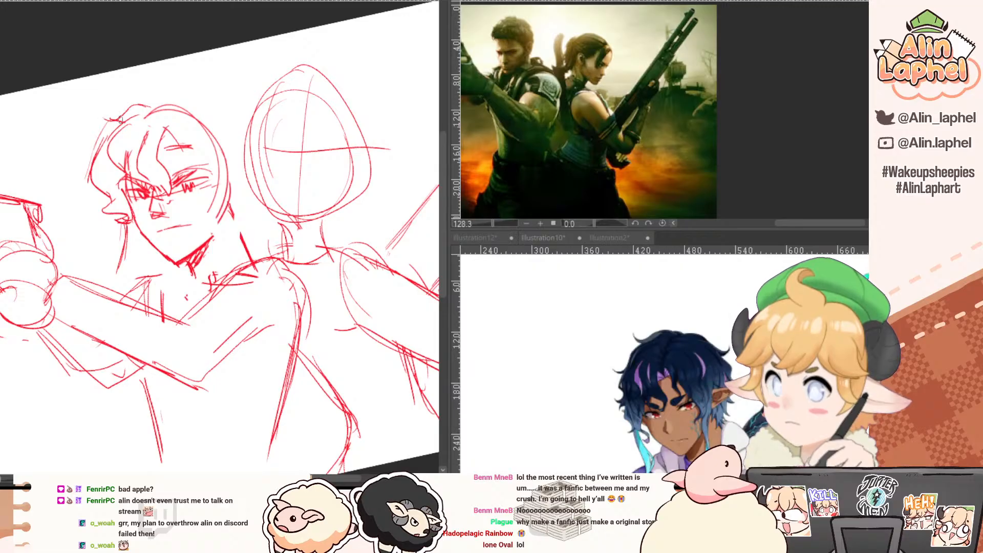
{"action": "left_click_drag", "start_coordinate": [94, 158], "coordinate": [72, 164]}
{"action": "left_click_drag", "start_coordinate": [72, 165], "coordinate": [86, 169]}
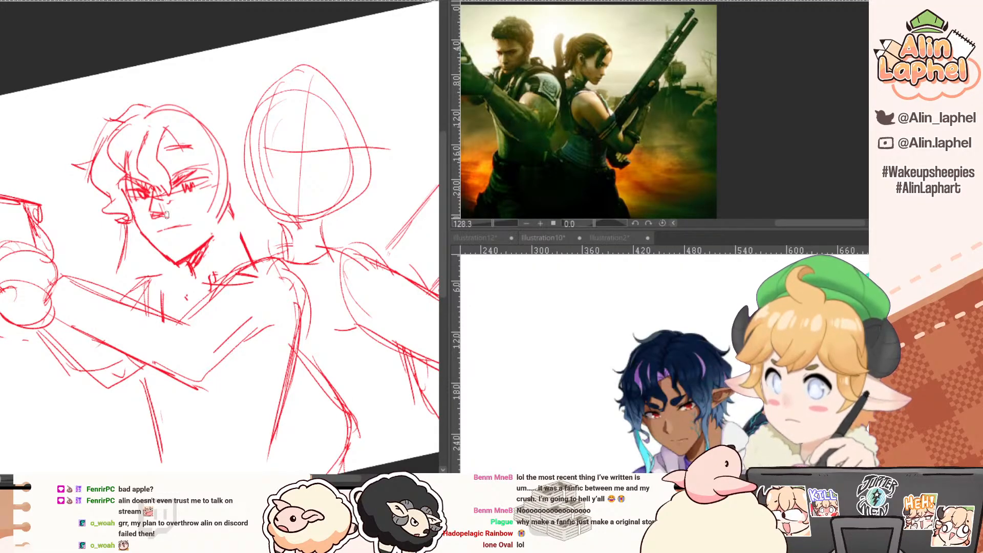
Replace the bare skull line with wavy hair over the crown and far side, and sketch a pointed elf ear.
{"action": "key", "text": "e"}
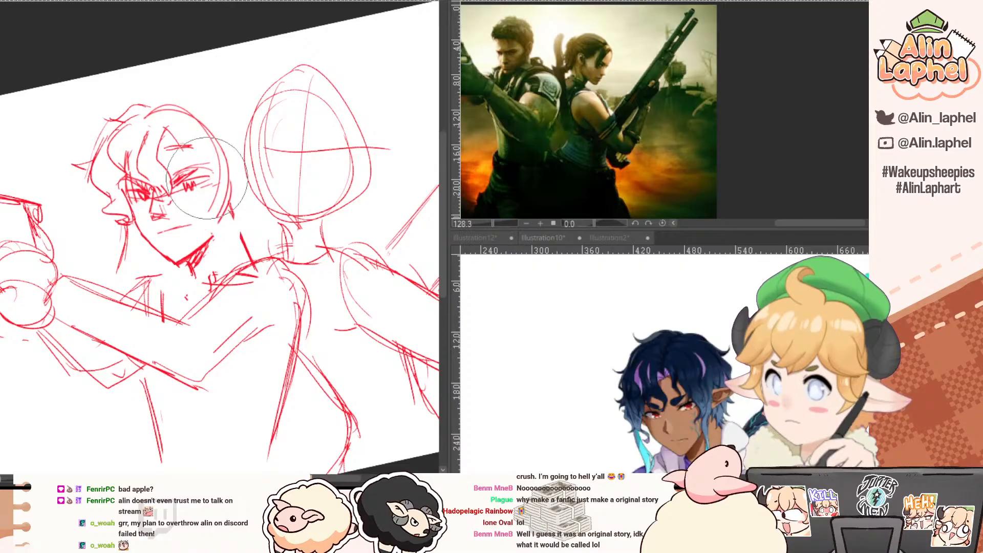
{"action": "key", "text": "p"}
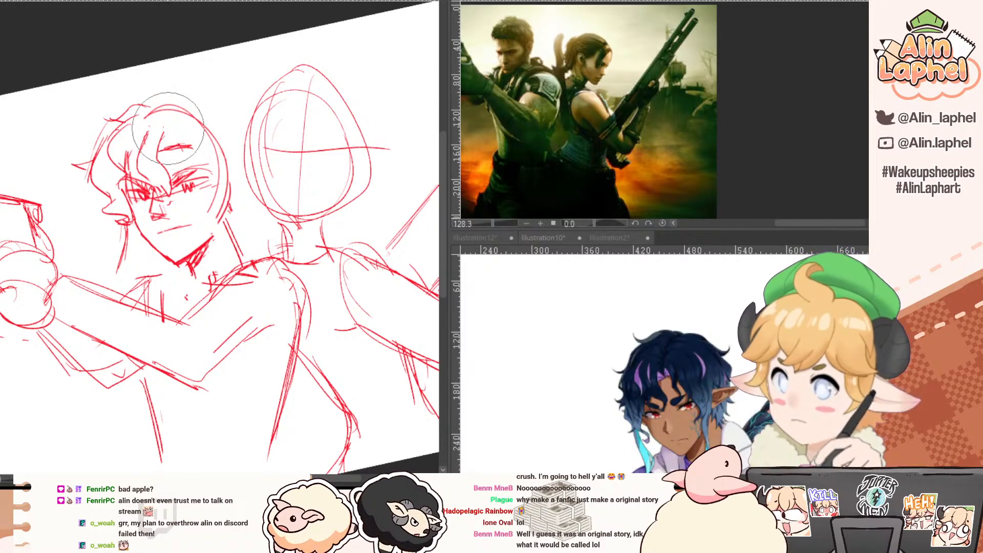
{"action": "mouse_move", "coordinate": [177, 133]}
{"action": "left_mouse_down"}
{"action": "mouse_move", "coordinate": [185, 168]}
{"action": "mouse_move", "coordinate": [203, 161]}
{"action": "mouse_move", "coordinate": [212, 221]}
{"action": "mouse_move", "coordinate": [202, 210]}
{"action": "mouse_move", "coordinate": [229, 158]}
{"action": "mouse_move", "coordinate": [214, 138]}
{"action": "mouse_move", "coordinate": [232, 173]}
{"action": "left_mouse_up"}
{"action": "key", "text": "ctrl+z"}
{"action": "key", "text": "e"}
{"action": "key", "text": "p"}
{"action": "mouse_move", "coordinate": [105, 203]}
{"action": "left_mouse_down"}
{"action": "mouse_move", "coordinate": [86, 225]}
{"action": "mouse_move", "coordinate": [134, 237]}
{"action": "mouse_move", "coordinate": [104, 233]}
{"action": "mouse_move", "coordinate": [101, 216]}
{"action": "mouse_move", "coordinate": [136, 233]}
{"action": "left_mouse_up"}
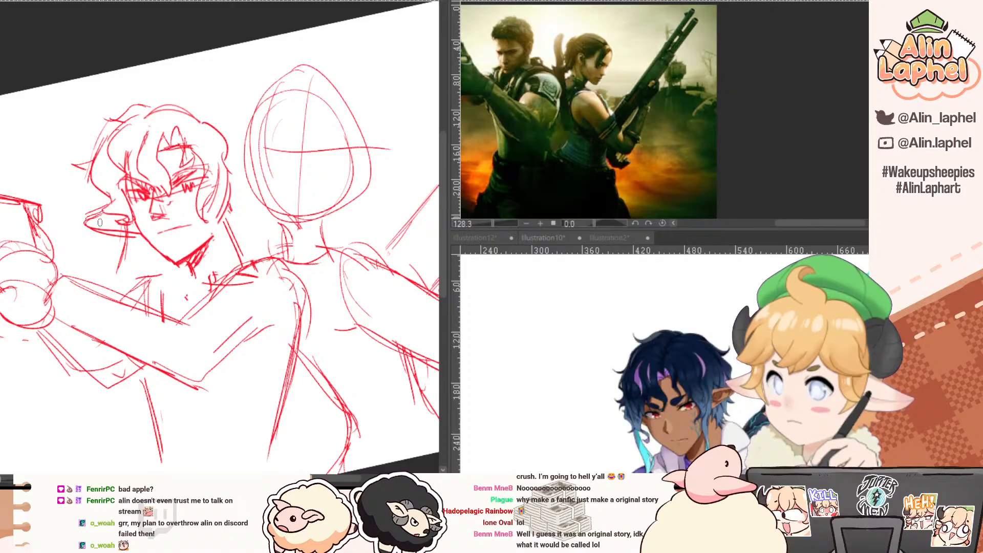
Redraw the long hair lock hanging below the pistol figure's pointed ear.
{"action": "key", "text": "e"}
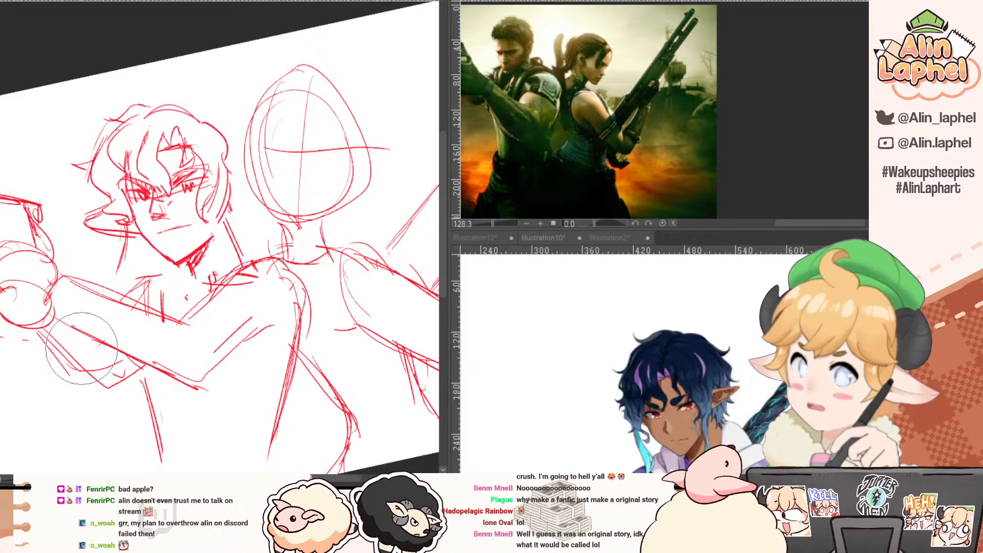
{"action": "key", "text": "r"}
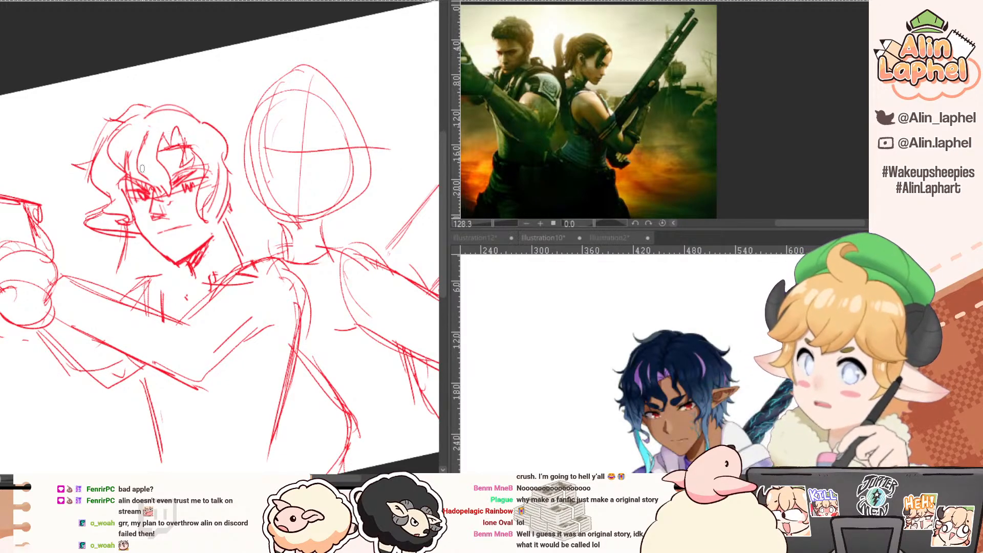
{"action": "mouse_move", "coordinate": [91, 221]}
{"action": "left_mouse_down"}
{"action": "mouse_move", "coordinate": [103, 128]}
{"action": "mouse_move", "coordinate": [192, 112]}
{"action": "mouse_move", "coordinate": [189, 150]}
{"action": "mouse_move", "coordinate": [109, 198]}
{"action": "mouse_move", "coordinate": [152, 154]}
{"action": "left_mouse_up"}
{"action": "scroll", "coordinate": [191, 122], "scroll_direction": "down", "scroll_amount": 2}
{"action": "key", "text": "r"}
{"action": "mouse_move", "coordinate": [88, 141]}
{"action": "left_mouse_down"}
{"action": "mouse_move", "coordinate": [72, 169]}
{"action": "mouse_move", "coordinate": [100, 347]}
{"action": "left_mouse_up"}
{"action": "left_click_drag", "start_coordinate": [128, 236], "coordinate": [128, 280]}
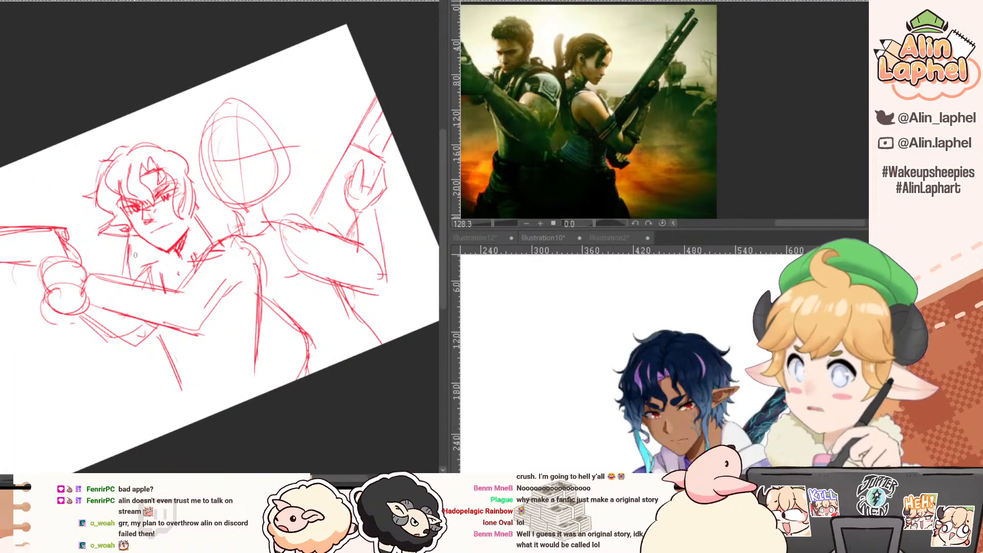
{"action": "key", "text": "ctrl+z"}
{"action": "key", "text": "ctrl+z"}
{"action": "mouse_move", "coordinate": [131, 234]}
{"action": "left_mouse_down"}
{"action": "mouse_move", "coordinate": [128, 278]}
{"action": "mouse_move", "coordinate": [153, 288]}
{"action": "left_mouse_up"}
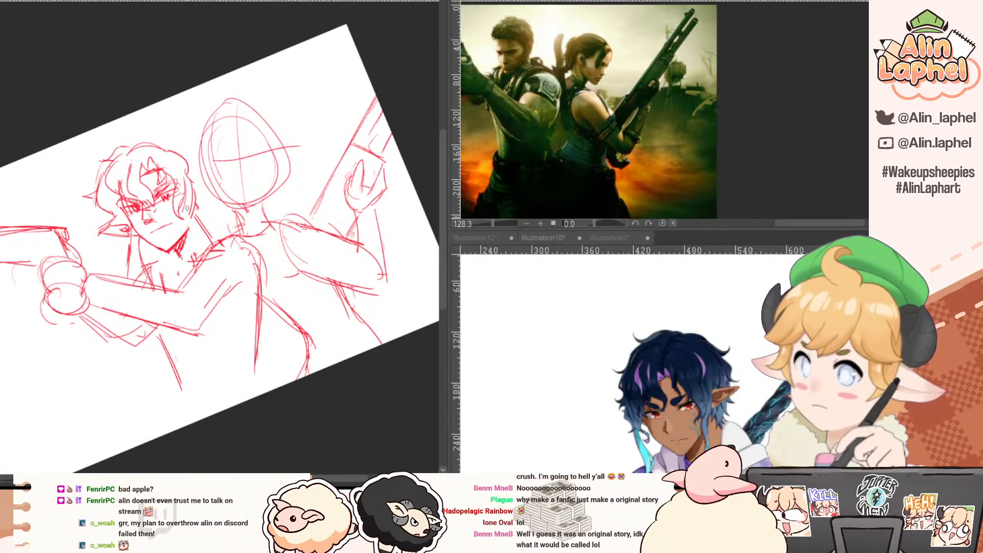
Sketch a pointed ear on the side of the pistol figure's head nearest the other figure, and extend the wavy hair around it.
{"action": "mouse_move", "coordinate": [188, 210]}
{"action": "left_mouse_down"}
{"action": "mouse_move", "coordinate": [182, 229]}
{"action": "mouse_move", "coordinate": [181, 213]}
{"action": "mouse_move", "coordinate": [203, 222]}
{"action": "mouse_move", "coordinate": [183, 213]}
{"action": "mouse_move", "coordinate": [192, 209]}
{"action": "mouse_move", "coordinate": [201, 258]}
{"action": "left_mouse_up"}
{"action": "key", "text": "ctrl+z"}
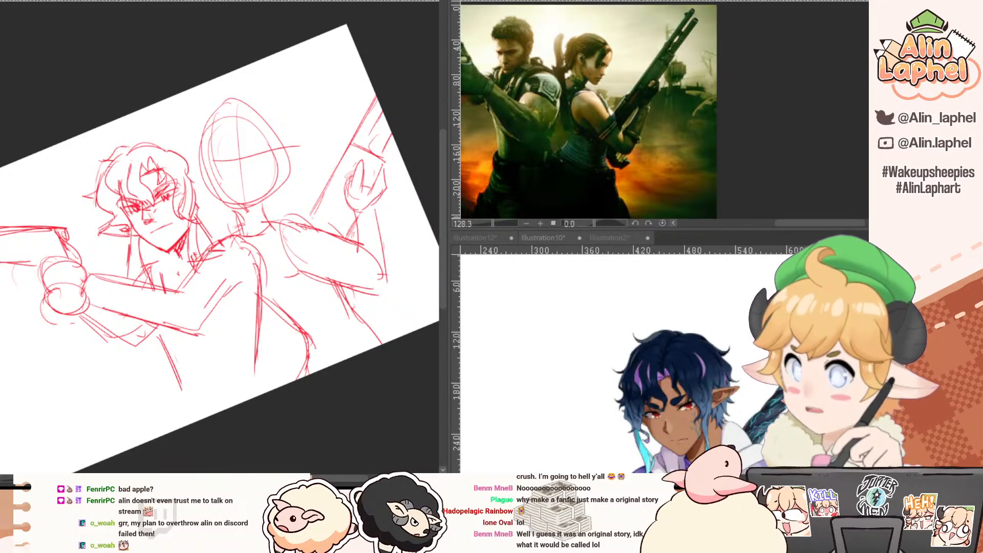
{"action": "mouse_move", "coordinate": [185, 216]}
{"action": "left_mouse_down"}
{"action": "mouse_move", "coordinate": [185, 243]}
{"action": "mouse_move", "coordinate": [204, 198]}
{"action": "mouse_move", "coordinate": [217, 193]}
{"action": "left_mouse_up"}
{"action": "left_click_drag", "start_coordinate": [195, 233], "coordinate": [221, 197]}
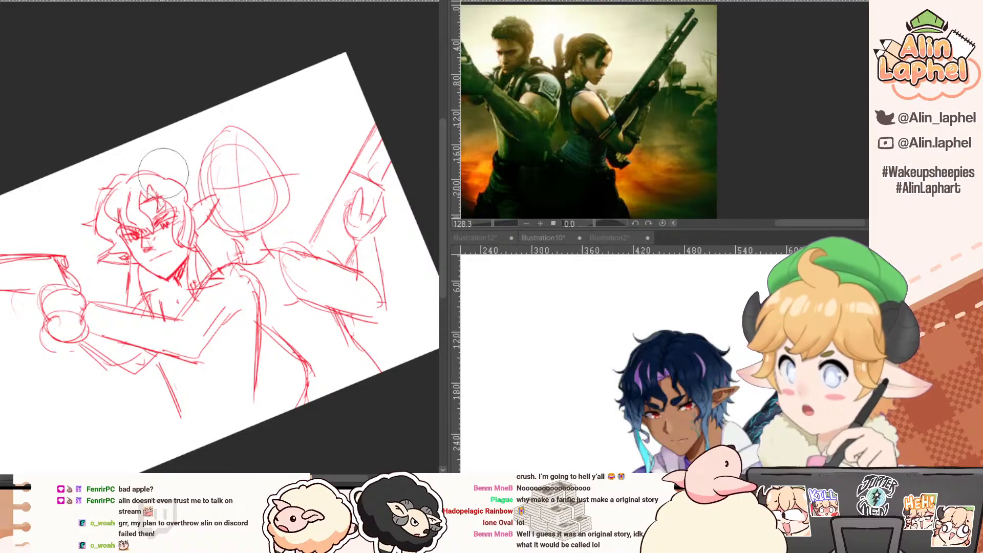
{"action": "mouse_move", "coordinate": [164, 172]}
{"action": "left_mouse_down"}
{"action": "mouse_move", "coordinate": [174, 160]}
{"action": "mouse_move", "coordinate": [208, 164]}
{"action": "mouse_move", "coordinate": [200, 170]}
{"action": "left_mouse_up"}
{"action": "key", "text": "ctrl+z"}
{"action": "key", "text": "ctrl+z"}
{"action": "left_click_drag", "start_coordinate": [203, 169], "coordinate": [198, 253]}
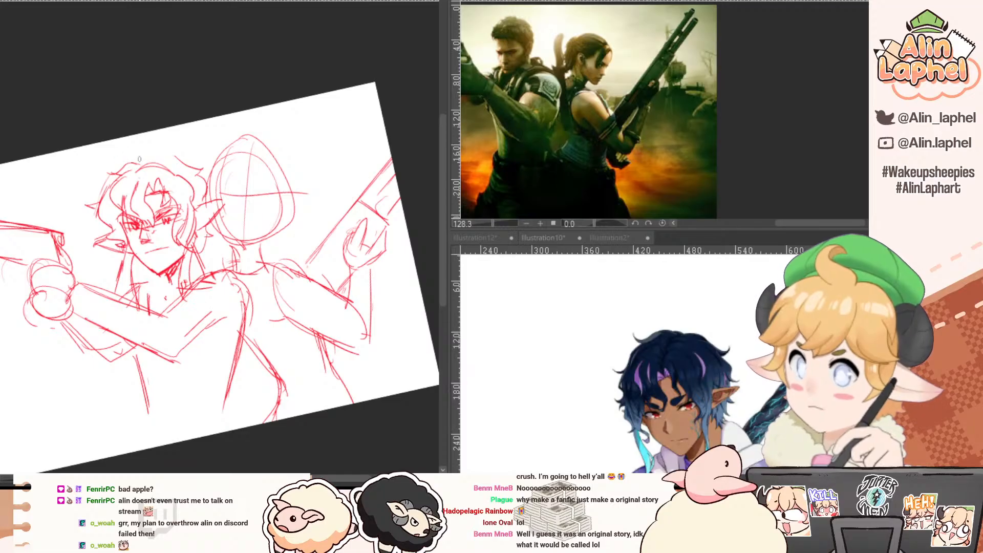
{"action": "key", "text": "e"}
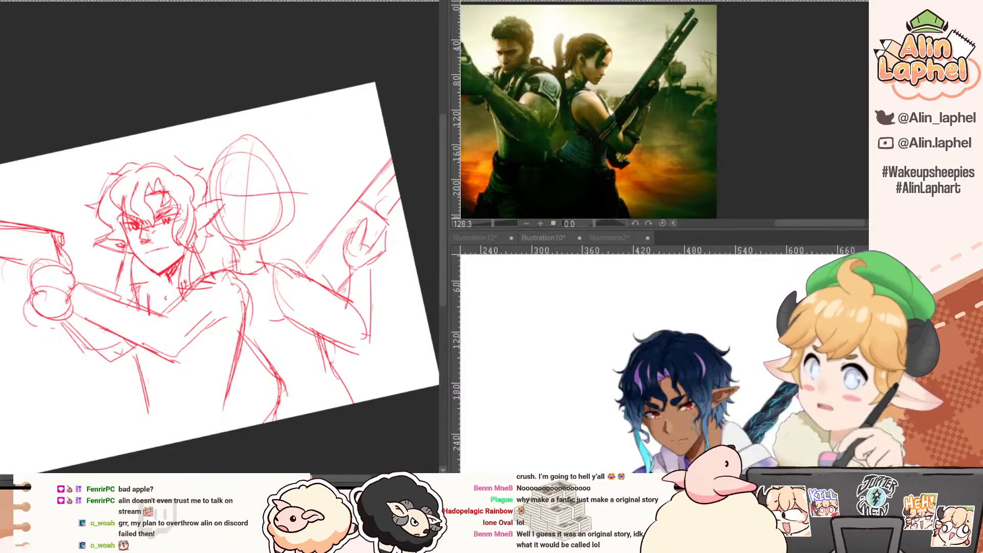
Dock the full-body shotgun reference beside the elf reference under the poster, enlarged on the upper body.
{"action": "key", "text": "ctrl+Tab"}
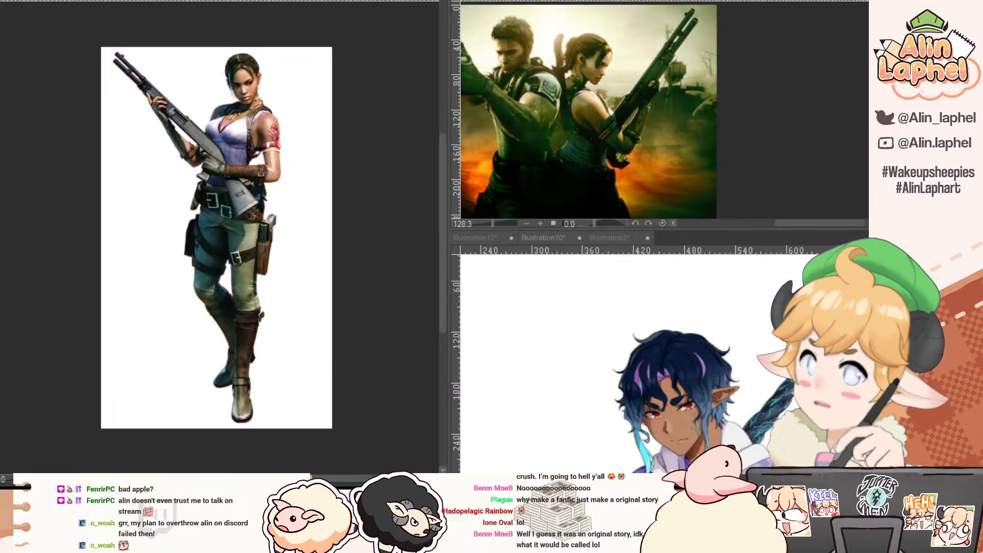
{"action": "mouse_move", "coordinate": [223, 0]}
{"action": "left_mouse_down"}
{"action": "mouse_move", "coordinate": [597, 289]}
{"action": "mouse_move", "coordinate": [605, 239]}
{"action": "left_mouse_up"}
{"action": "scroll", "coordinate": [627, 326], "scroll_direction": "down", "scroll_amount": 1}
{"action": "left_click_drag", "start_coordinate": [604, 339], "coordinate": [628, 383]}
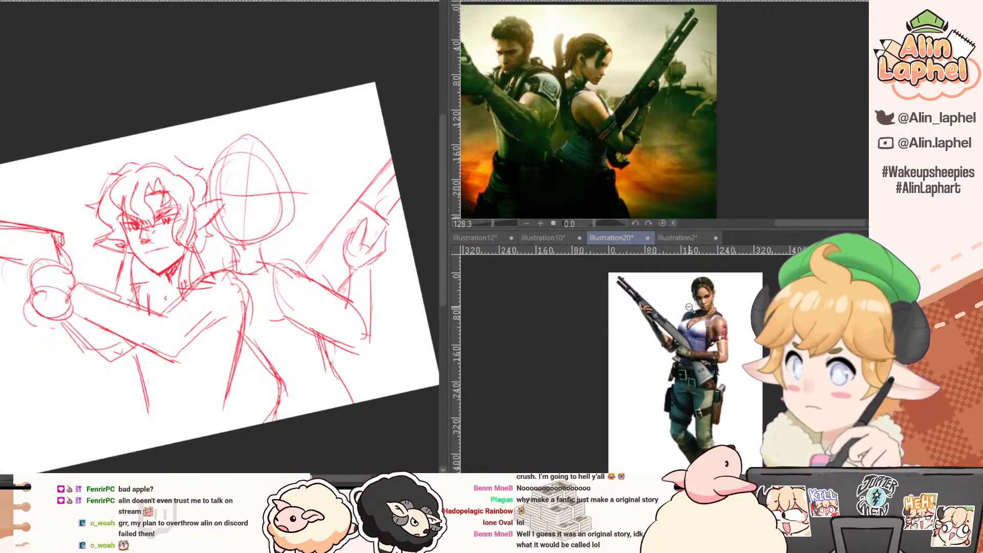
{"action": "scroll", "coordinate": [690, 308], "scroll_direction": "up", "scroll_amount": 5}
{"action": "left_click", "coordinate": [343, 230]}
Sketch the pistol figure's collar and neckline, and rework the front edge of the torso below the extended arm.
{"action": "left_click_drag", "start_coordinate": [141, 288], "coordinate": [166, 277]}
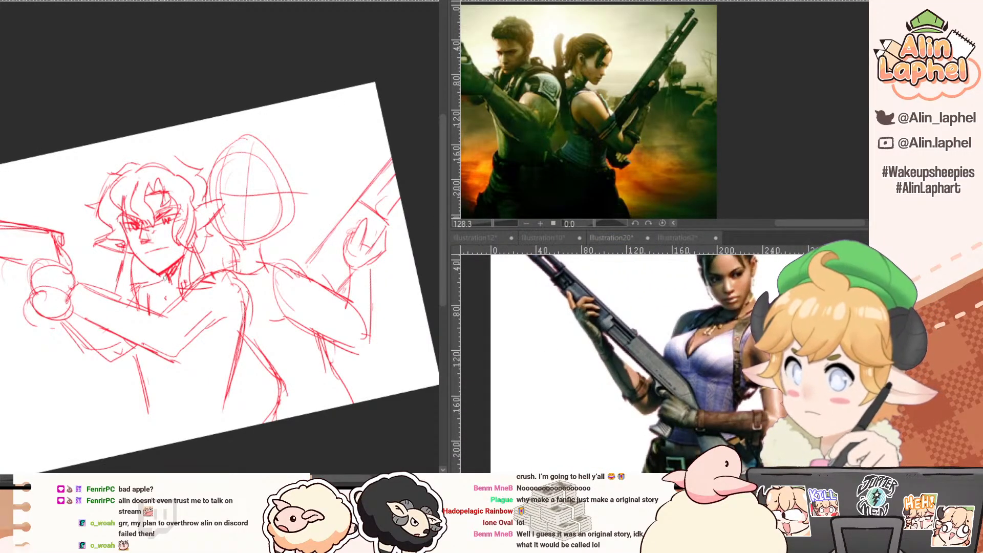
{"action": "left_click_drag", "start_coordinate": [133, 163], "coordinate": [182, 165]}
{"action": "mouse_move", "coordinate": [162, 280]}
{"action": "left_mouse_down"}
{"action": "mouse_move", "coordinate": [158, 313]}
{"action": "mouse_move", "coordinate": [150, 310]}
{"action": "left_mouse_up"}
{"action": "key", "text": "e"}
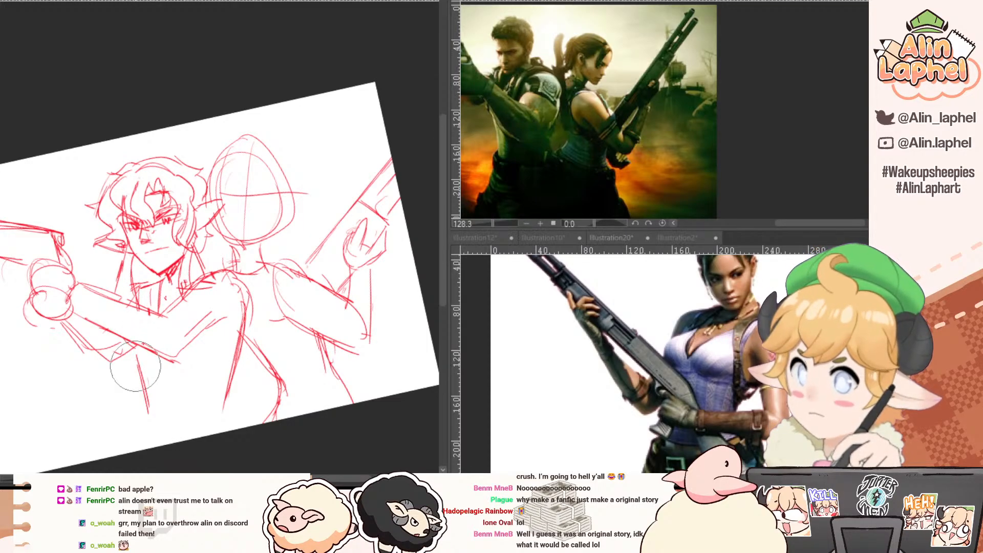
{"action": "left_click_drag", "start_coordinate": [139, 371], "coordinate": [130, 348]}
{"action": "key", "text": "p"}
{"action": "left_click_drag", "start_coordinate": [126, 341], "coordinate": [141, 410]}
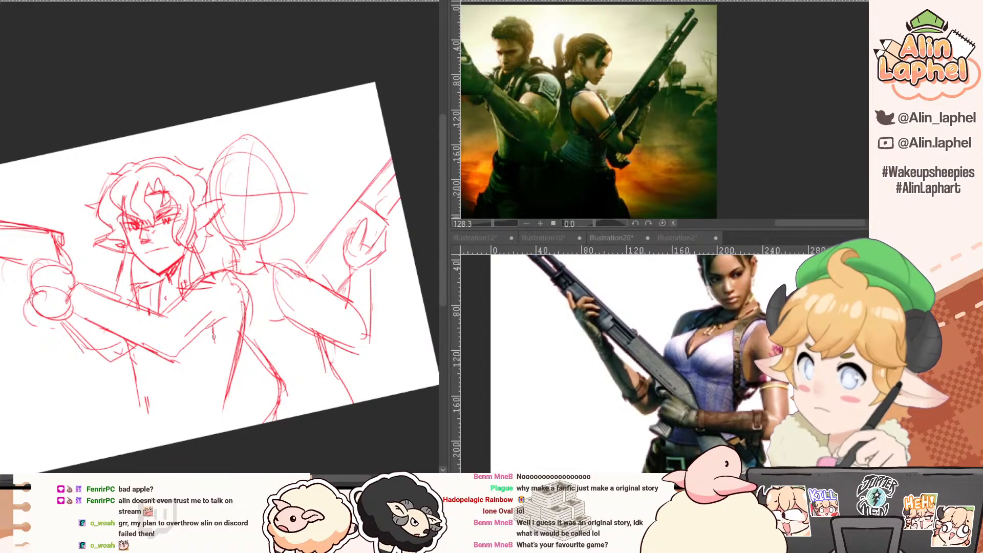
Sketch the armhole edge below the pistol figure's shoulder and erase the leftover lines along the front of the waist.
{"action": "mouse_move", "coordinate": [213, 337]}
{"action": "left_mouse_down"}
{"action": "mouse_move", "coordinate": [224, 352]}
{"action": "mouse_move", "coordinate": [240, 343]}
{"action": "mouse_move", "coordinate": [219, 393]}
{"action": "left_mouse_up"}
{"action": "key", "text": "ctrl+z"}
{"action": "key", "text": "e"}
{"action": "left_click_drag", "start_coordinate": [149, 410], "coordinate": [146, 396]}
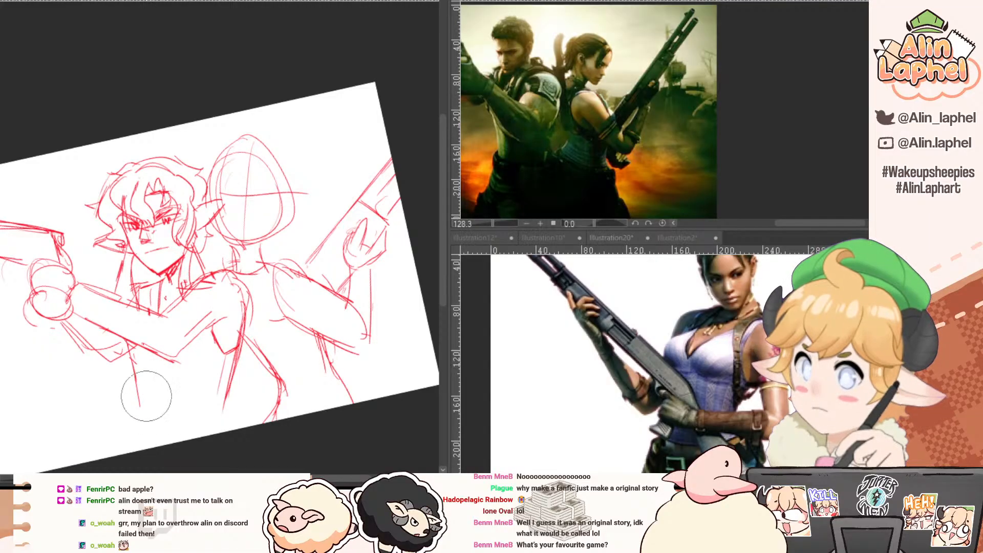
{"action": "mouse_move", "coordinate": [140, 355]}
{"action": "left_mouse_down"}
{"action": "mouse_move", "coordinate": [134, 349]}
{"action": "mouse_move", "coordinate": [138, 370]}
{"action": "left_mouse_up"}
{"action": "key", "text": "r"}
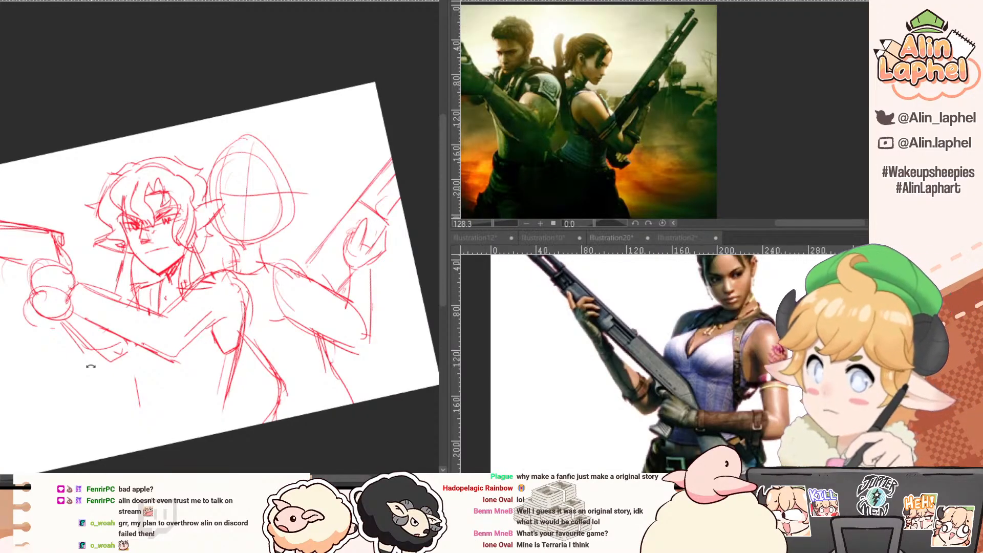
Redraw the front edge of the pistol figure's torso from beneath the extended arm down to the waist.
{"action": "left_click_drag", "start_coordinate": [586, 379], "coordinate": [599, 344]}
{"action": "left_click", "coordinate": [176, 309]}
{"action": "left_click_drag", "start_coordinate": [126, 343], "coordinate": [137, 382]}
{"action": "key", "text": "ctrl+z"}
{"action": "left_click_drag", "start_coordinate": [127, 340], "coordinate": [141, 420]}
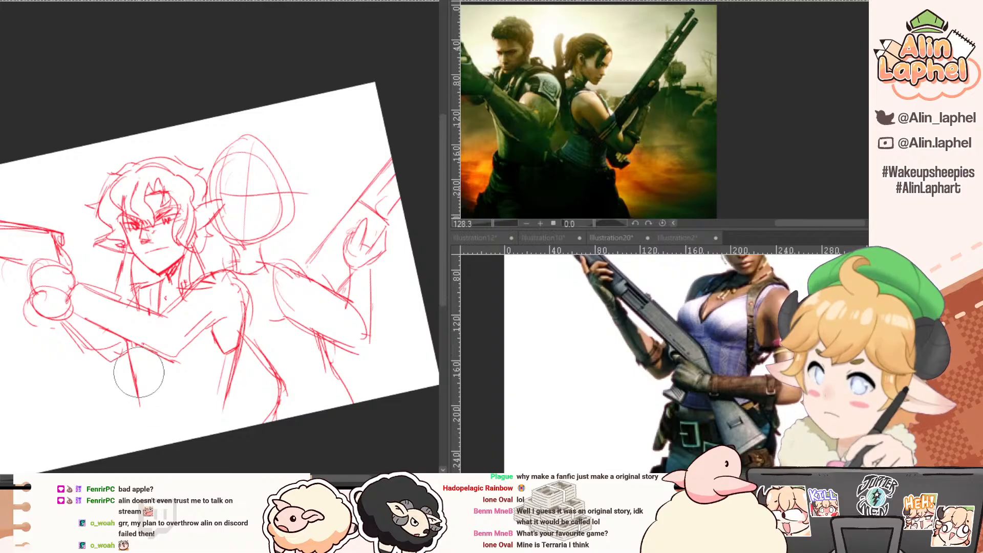
{"action": "key", "text": "ctrl+z"}
{"action": "left_click_drag", "start_coordinate": [139, 349], "coordinate": [146, 403]}
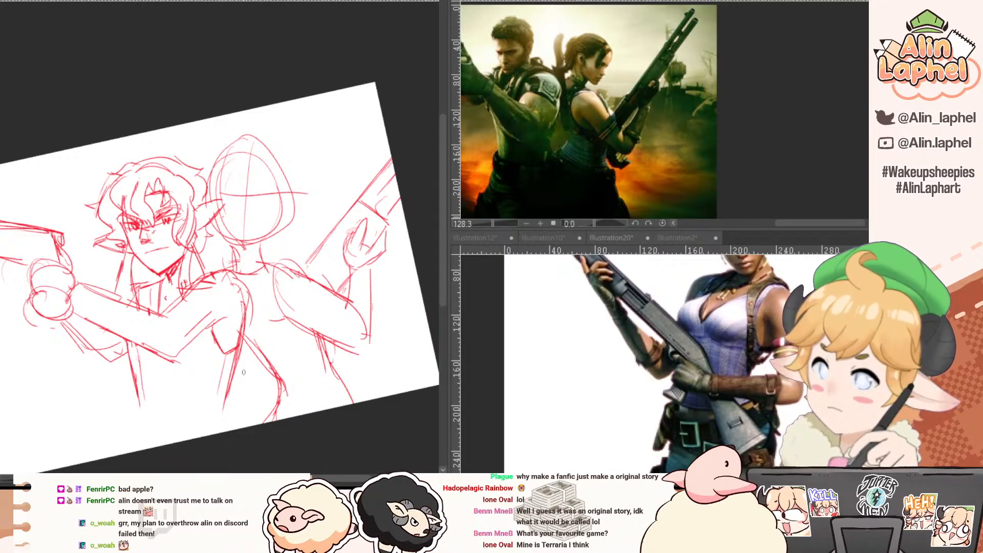
Sketch vertical seam lines down the pistol figure's bodice, using the shotgun reference's corset top as a guide.
{"action": "left_click", "coordinate": [720, 310]}
{"action": "scroll", "coordinate": [736, 355], "scroll_direction": "up", "scroll_amount": 5}
{"action": "left_click_drag", "start_coordinate": [588, 298], "coordinate": [582, 404]}
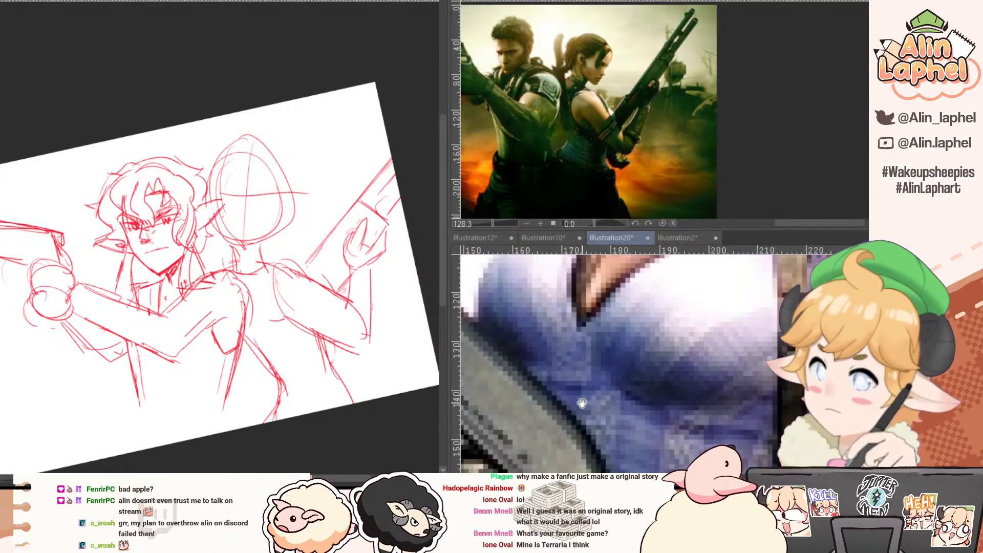
{"action": "scroll", "coordinate": [582, 404], "scroll_direction": "down", "scroll_amount": 5}
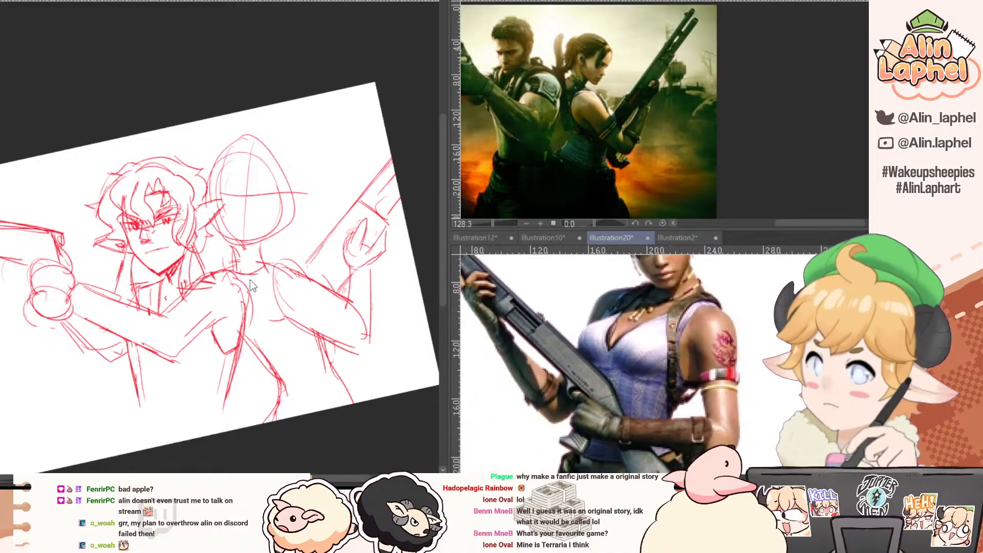
{"action": "left_click", "coordinate": [250, 279]}
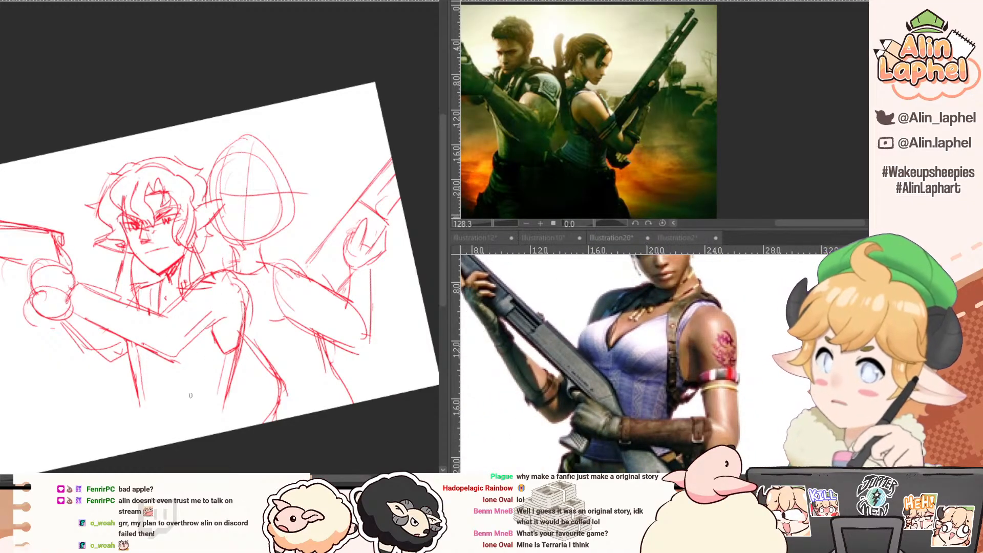
{"action": "left_click_drag", "start_coordinate": [151, 353], "coordinate": [159, 403]}
{"action": "left_click_drag", "start_coordinate": [169, 358], "coordinate": [171, 402]}
{"action": "mouse_move", "coordinate": [187, 348]}
{"action": "left_mouse_down"}
{"action": "mouse_move", "coordinate": [184, 397]}
{"action": "mouse_move", "coordinate": [207, 408]}
{"action": "left_mouse_up"}
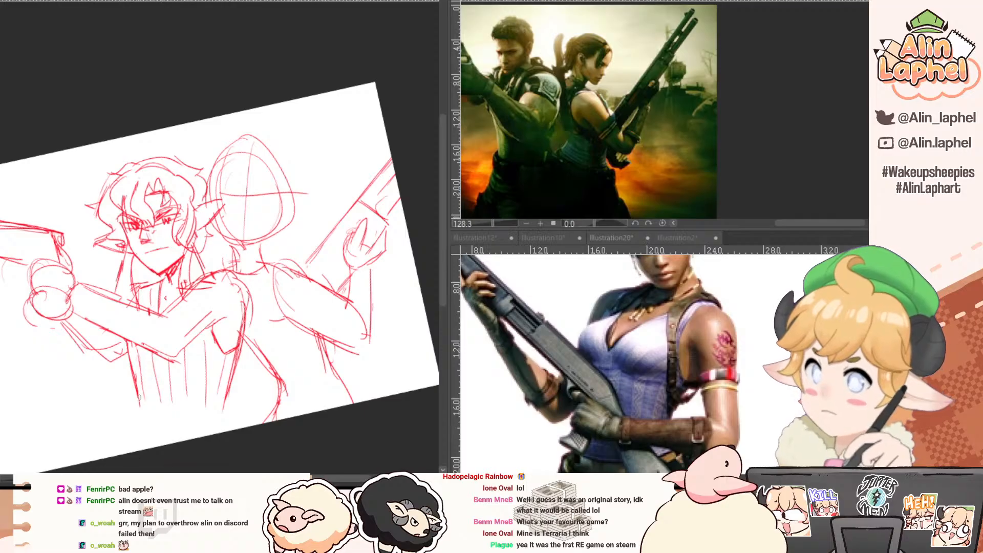
{"action": "left_click_drag", "start_coordinate": [139, 397], "coordinate": [142, 413]}
Examine the belt and waist of the shotgun reference and the head, striped bodice and belt of the action-figure reference.
{"action": "left_click_drag", "start_coordinate": [599, 435], "coordinate": [599, 282]}
{"action": "scroll", "coordinate": [579, 307], "scroll_direction": "up", "scroll_amount": 3}
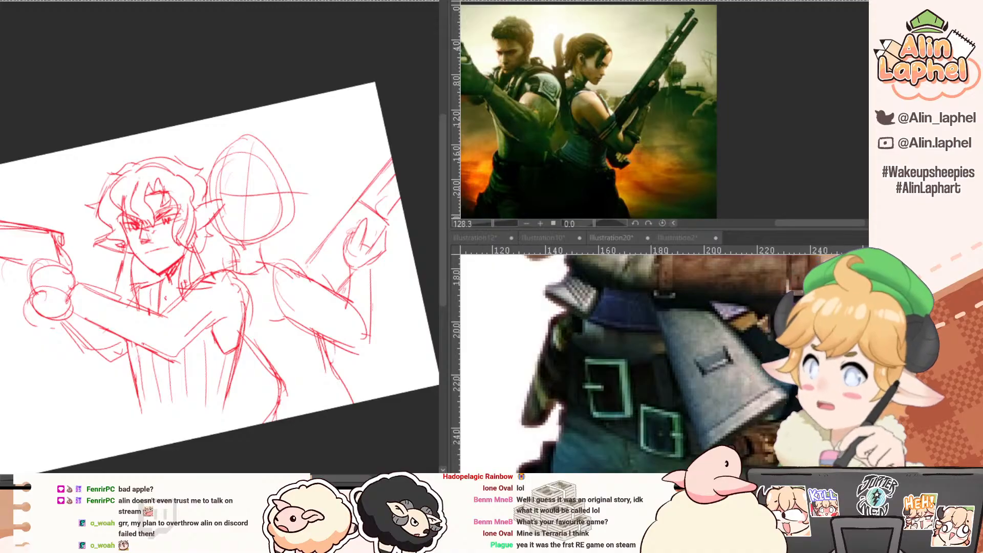
{"action": "key", "text": "ctrl+Tab"}
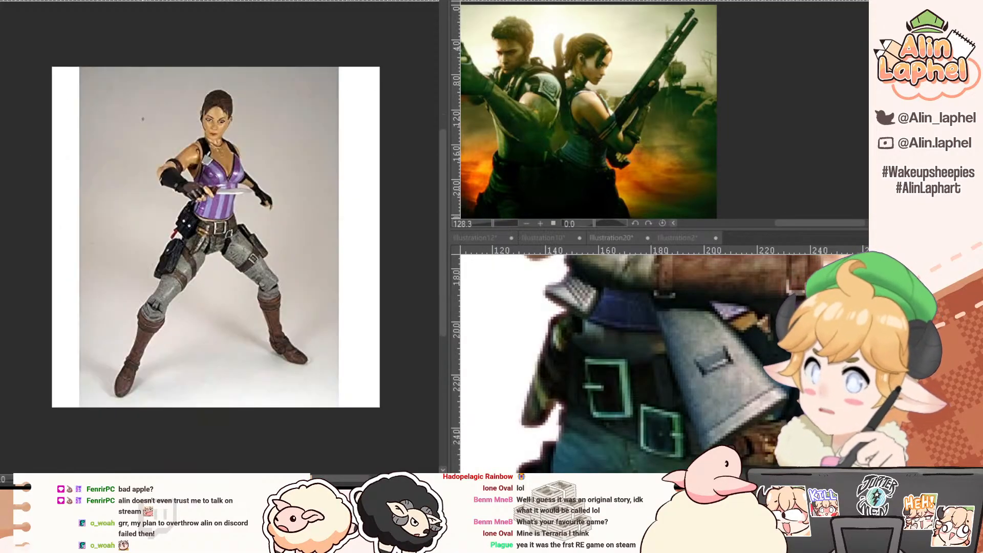
{"action": "scroll", "coordinate": [185, 134], "scroll_direction": "up", "scroll_amount": 5}
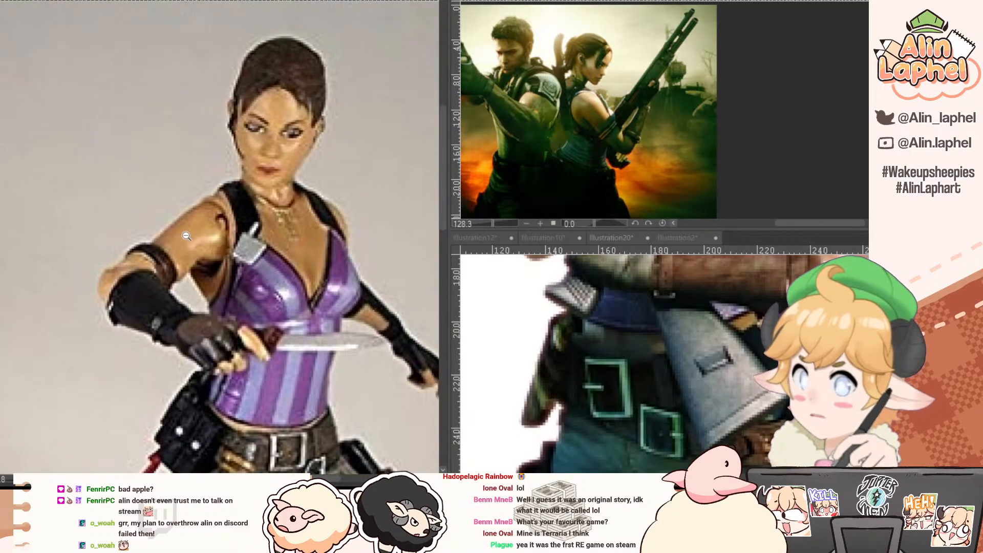
{"action": "scroll", "coordinate": [177, 230], "scroll_direction": "up", "scroll_amount": 2}
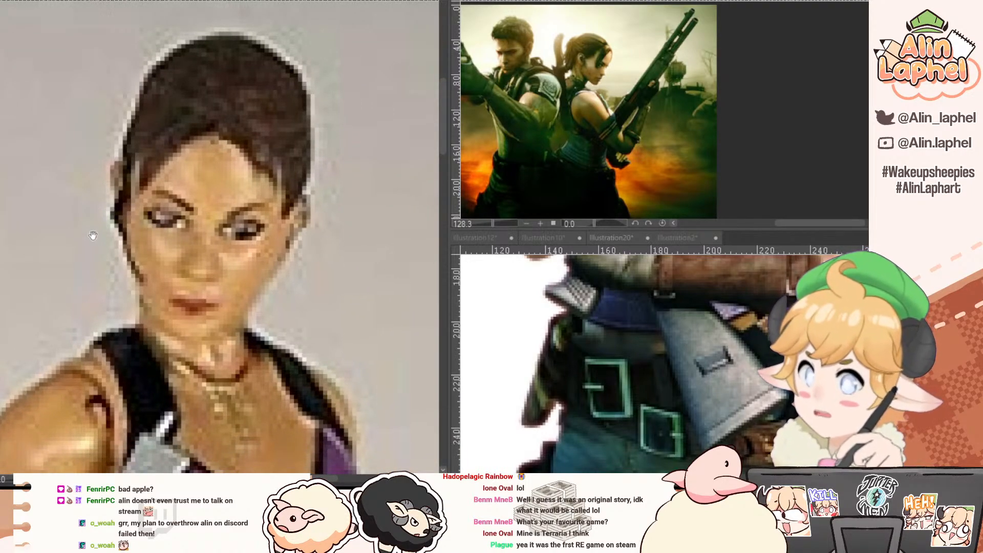
{"action": "left_click_drag", "start_coordinate": [95, 237], "coordinate": [96, 224]}
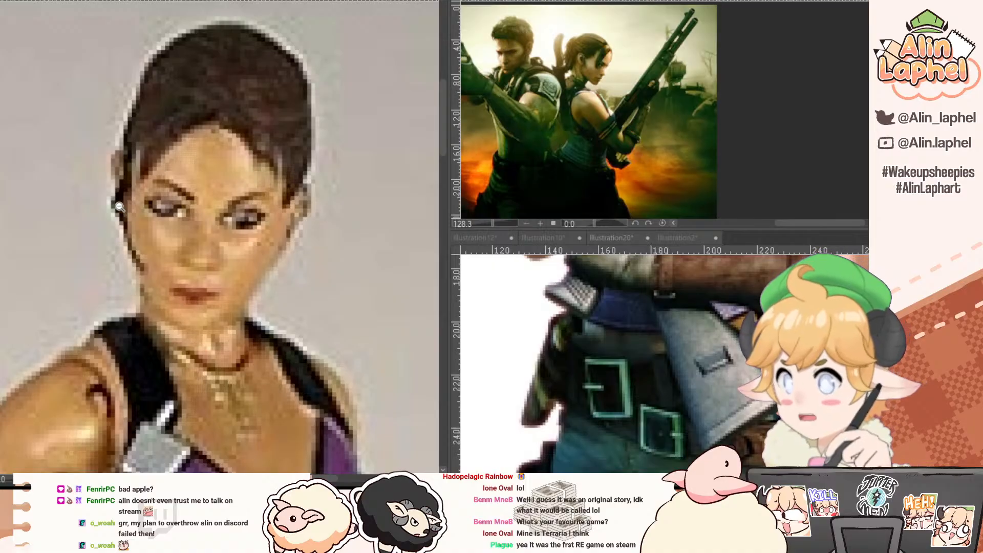
{"action": "left_click_drag", "start_coordinate": [105, 440], "coordinate": [142, 183]}
{"action": "left_click_drag", "start_coordinate": [125, 372], "coordinate": [151, 150]}
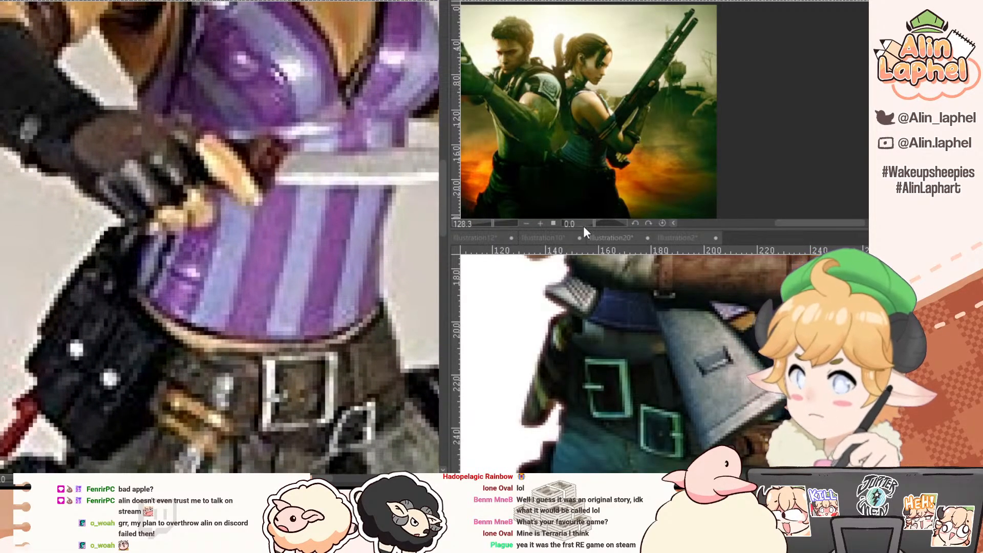
Dock the action-figure reference in a separate pane between the poster and the shotgun reference, and return to the sketch.
{"action": "left_click_drag", "start_coordinate": [583, 226], "coordinate": [585, 223]}
{"action": "left_click", "coordinate": [124, 245]}
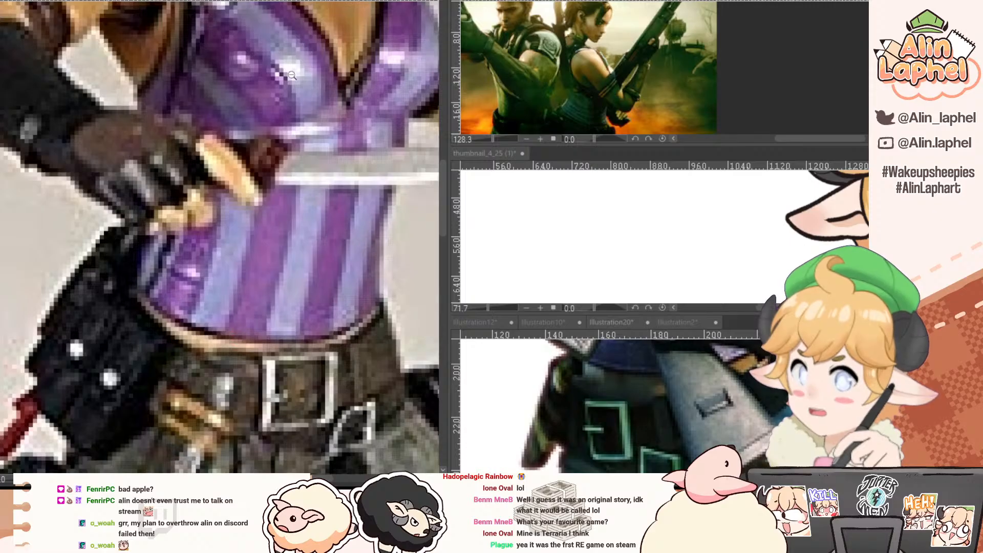
{"action": "left_click_drag", "start_coordinate": [216, 2], "coordinate": [251, 47]}
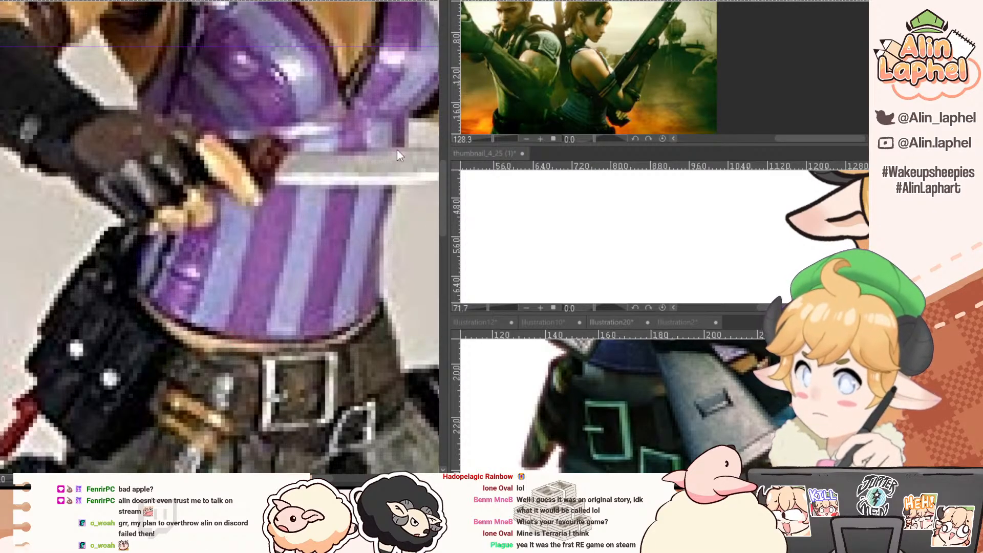
{"action": "left_click_drag", "start_coordinate": [549, 216], "coordinate": [484, 155]}
{"action": "left_click_drag", "start_coordinate": [564, 275], "coordinate": [555, 157]}
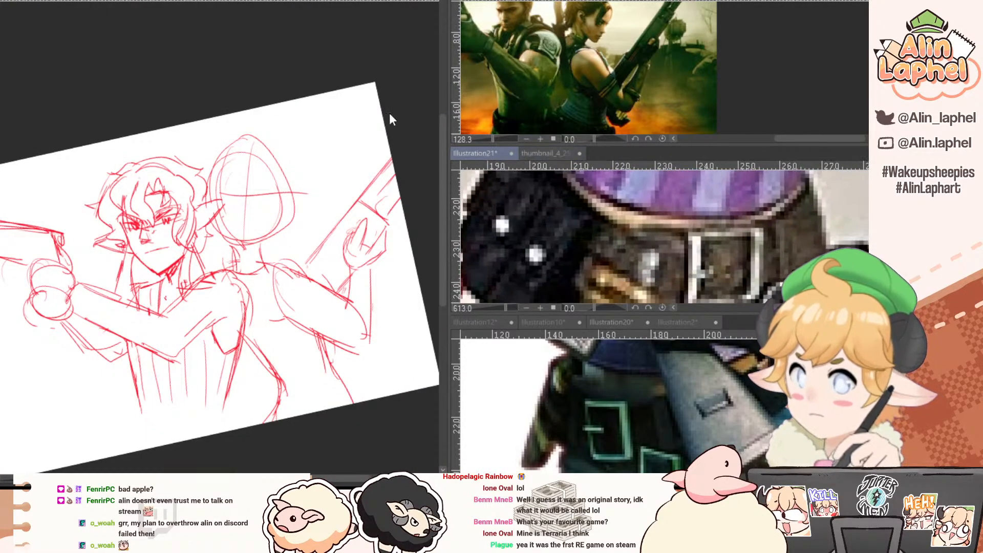
{"action": "left_click", "coordinate": [203, 263]}
{"action": "mouse_move", "coordinate": [138, 383]}
{"action": "left_mouse_down"}
{"action": "mouse_move", "coordinate": [121, 382]}
{"action": "mouse_move", "coordinate": [119, 341]}
{"action": "left_mouse_up"}
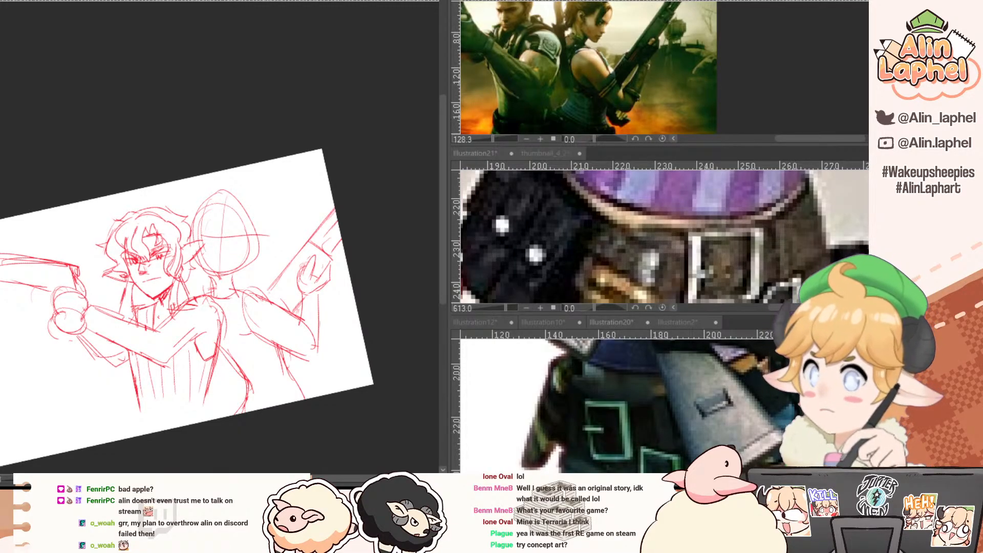
Dock the three-view purple-top reference alongside the action-figure reference and enlarge it on the waist.
{"action": "key", "text": "ctrl+Tab"}
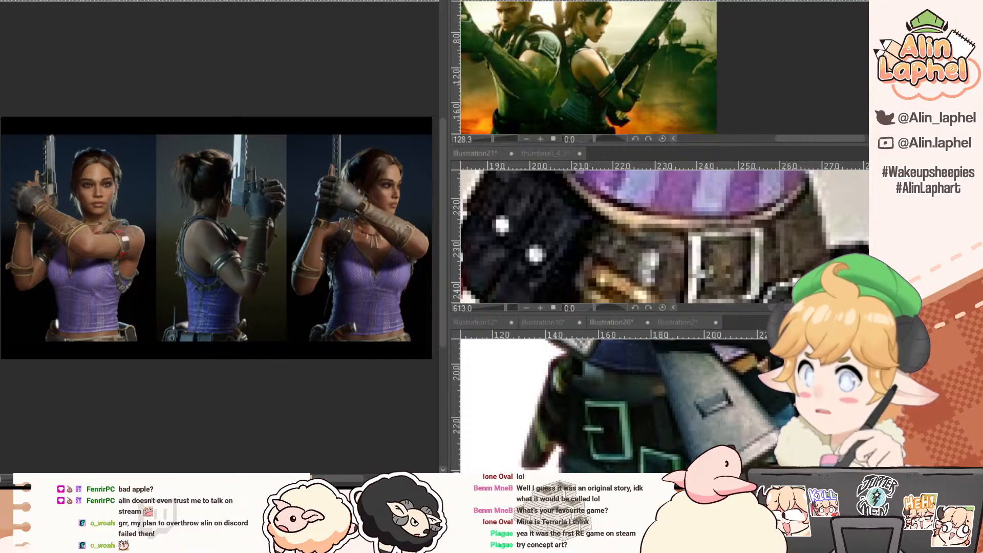
{"action": "left_click_drag", "start_coordinate": [320, 57], "coordinate": [566, 155]}
{"action": "left_click_drag", "start_coordinate": [543, 249], "coordinate": [580, 236]}
{"action": "left_click", "coordinate": [578, 236]}
{"action": "left_click", "coordinate": [562, 234]}
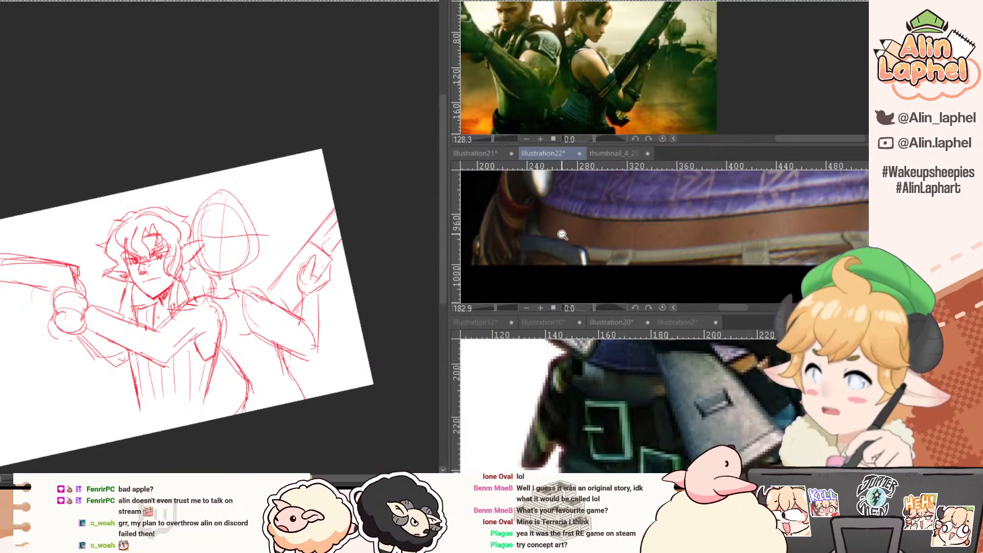
Extend the front edge of the pistol figure's torso down towards the hip, checking the waist in the shotgun reference.
{"action": "left_click", "coordinate": [122, 331]}
{"action": "left_click_drag", "start_coordinate": [125, 351], "coordinate": [140, 416]}
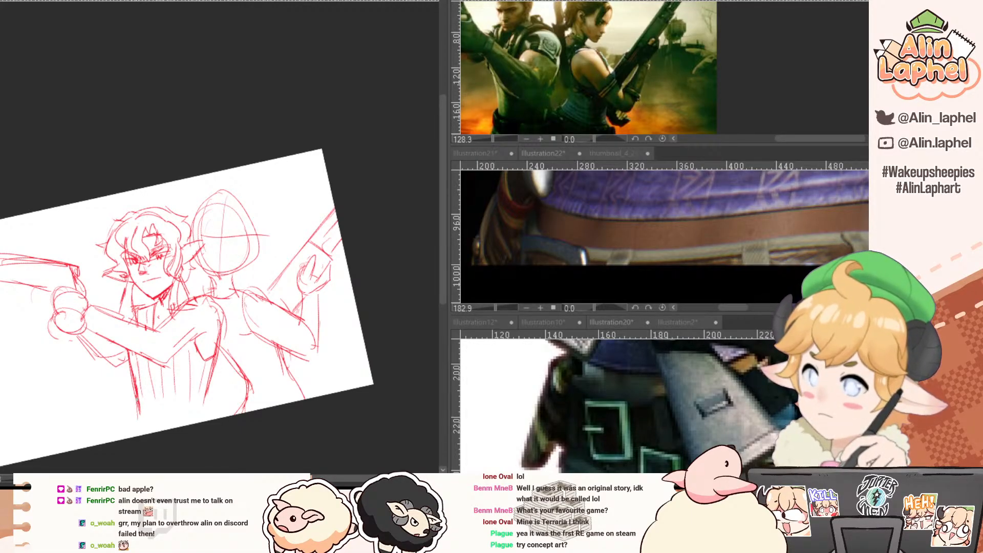
{"action": "left_click", "coordinate": [589, 410]}
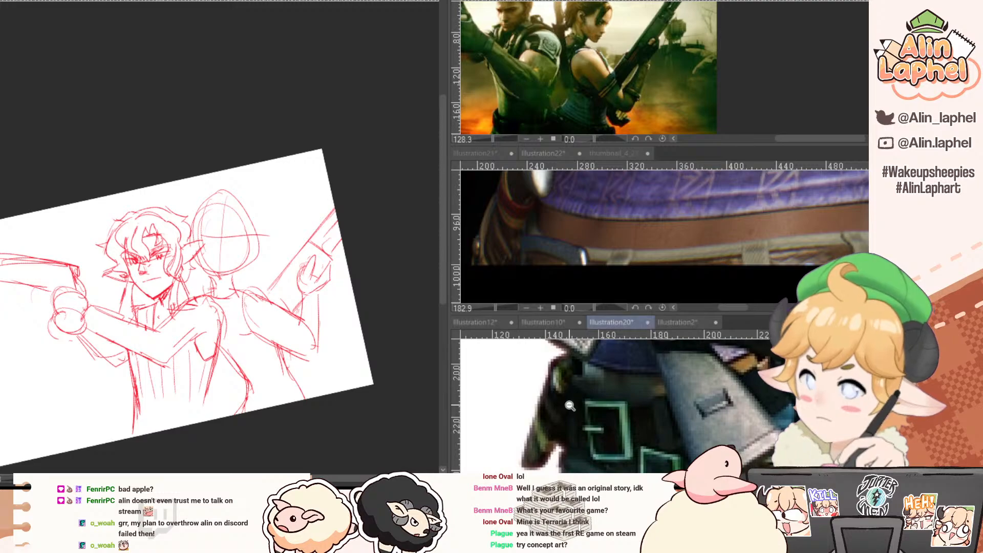
{"action": "left_click_drag", "start_coordinate": [605, 410], "coordinate": [568, 411]}
{"action": "left_click_drag", "start_coordinate": [596, 442], "coordinate": [571, 447]}
{"action": "left_click", "coordinate": [195, 374]}
Sketch the harness strap's top tab with its round stud beside the pistol figure's armpit, following the purple-top references.
{"action": "mouse_move", "coordinate": [589, 386]}
{"action": "left_mouse_down"}
{"action": "mouse_move", "coordinate": [605, 384]}
{"action": "mouse_move", "coordinate": [593, 373]}
{"action": "left_mouse_up"}
{"action": "left_click", "coordinate": [541, 194]}
{"action": "scroll", "coordinate": [541, 194], "scroll_direction": "down", "scroll_amount": 5}
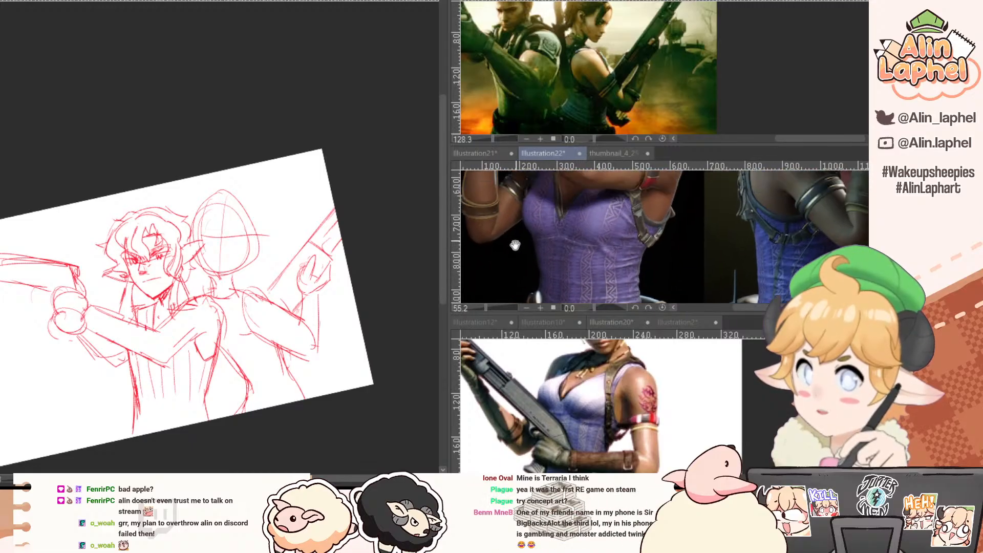
{"action": "scroll", "coordinate": [539, 193], "scroll_direction": "up", "scroll_amount": 3}
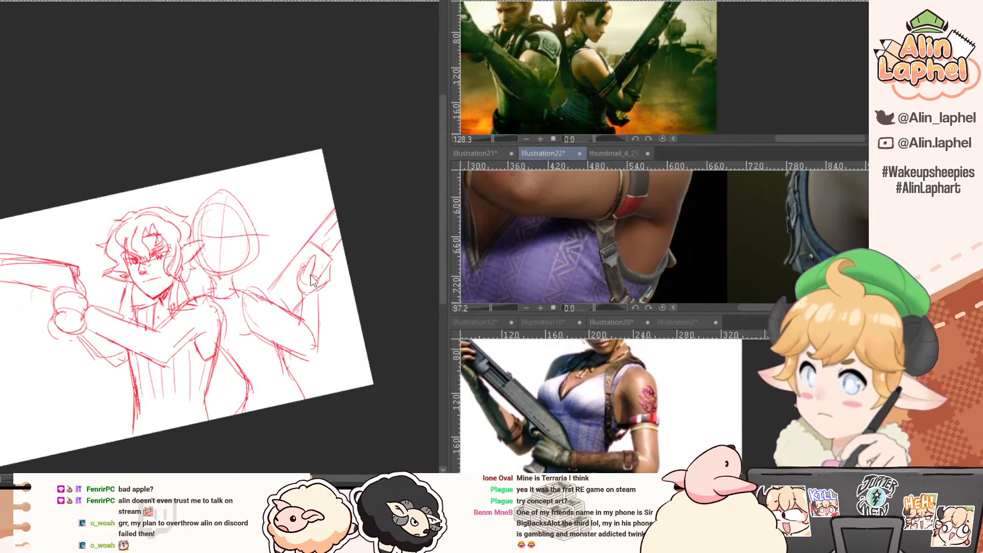
{"action": "scroll", "coordinate": [225, 317], "scroll_direction": "up", "scroll_amount": 3}
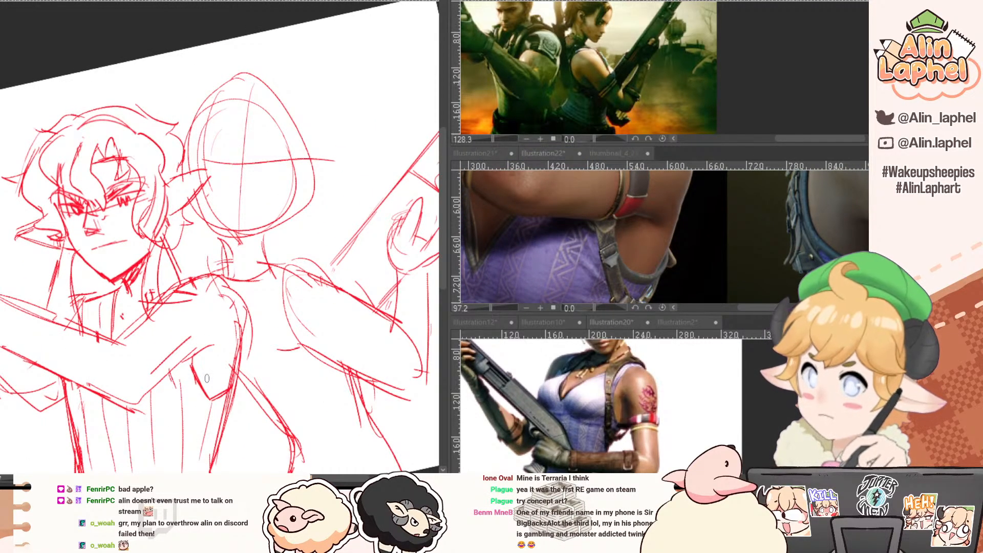
{"action": "scroll", "coordinate": [609, 368], "scroll_direction": "up", "scroll_amount": 3}
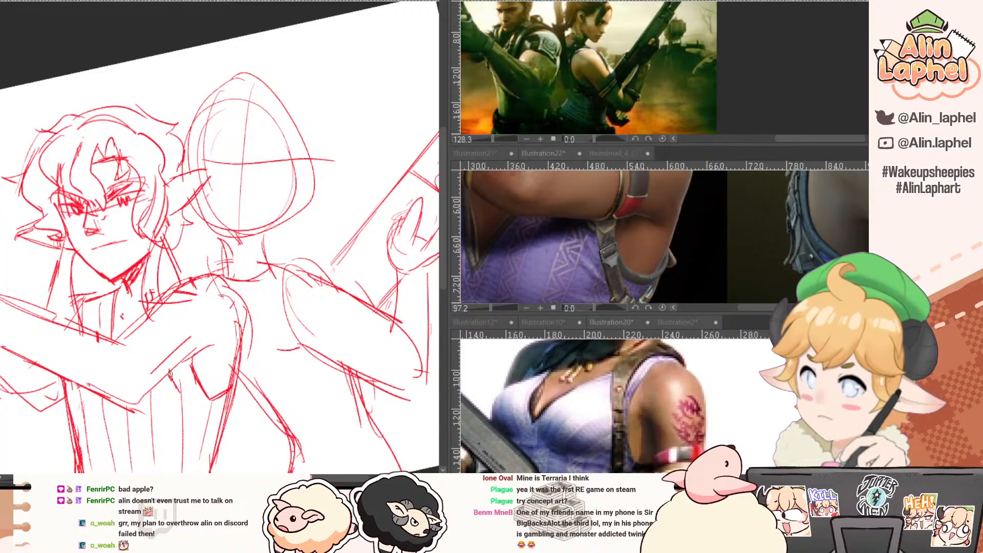
{"action": "mouse_move", "coordinate": [169, 373]}
{"action": "left_mouse_down"}
{"action": "mouse_move", "coordinate": [184, 394]}
{"action": "mouse_move", "coordinate": [191, 371]}
{"action": "left_mouse_up"}
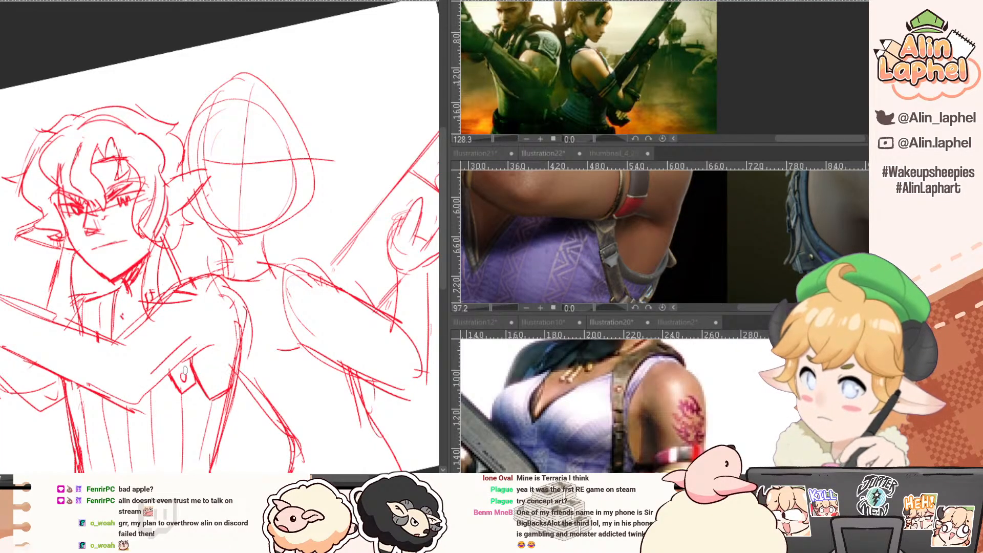
{"action": "left_click_drag", "start_coordinate": [530, 409], "coordinate": [527, 357]}
{"action": "left_click", "coordinate": [195, 400]}
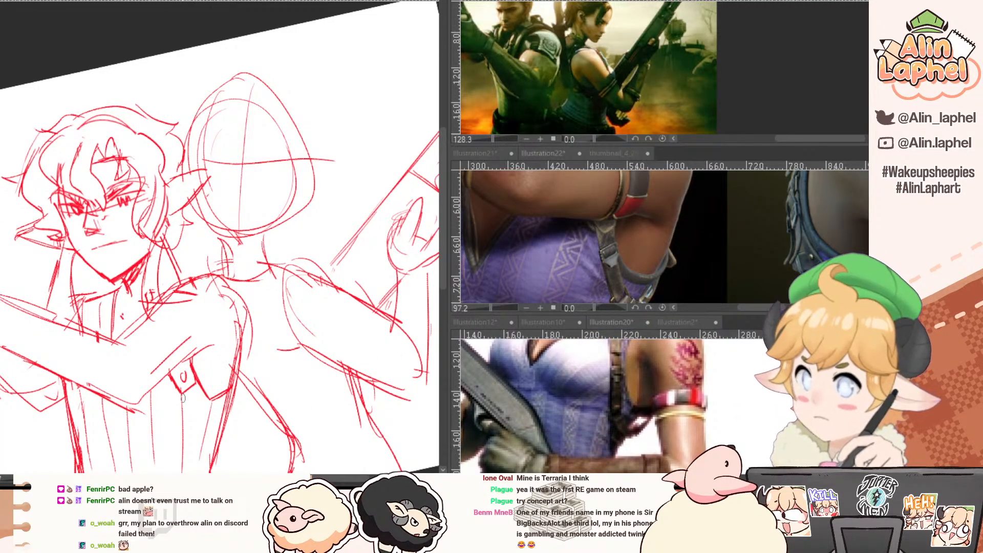
Extend the harness strap as a narrow band from the stud tab diagonally down to the corset's back edge.
{"action": "left_click_drag", "start_coordinate": [183, 397], "coordinate": [214, 447]}
{"action": "mouse_move", "coordinate": [189, 360]}
{"action": "left_mouse_down"}
{"action": "mouse_move", "coordinate": [193, 393]}
{"action": "mouse_move", "coordinate": [190, 360]}
{"action": "mouse_move", "coordinate": [203, 391]}
{"action": "mouse_move", "coordinate": [215, 390]}
{"action": "mouse_move", "coordinate": [202, 403]}
{"action": "mouse_move", "coordinate": [197, 394]}
{"action": "mouse_move", "coordinate": [222, 450]}
{"action": "mouse_move", "coordinate": [211, 429]}
{"action": "left_mouse_up"}
{"action": "key", "text": "ctrl+z"}
{"action": "key", "text": "e"}
{"action": "key", "text": "p"}
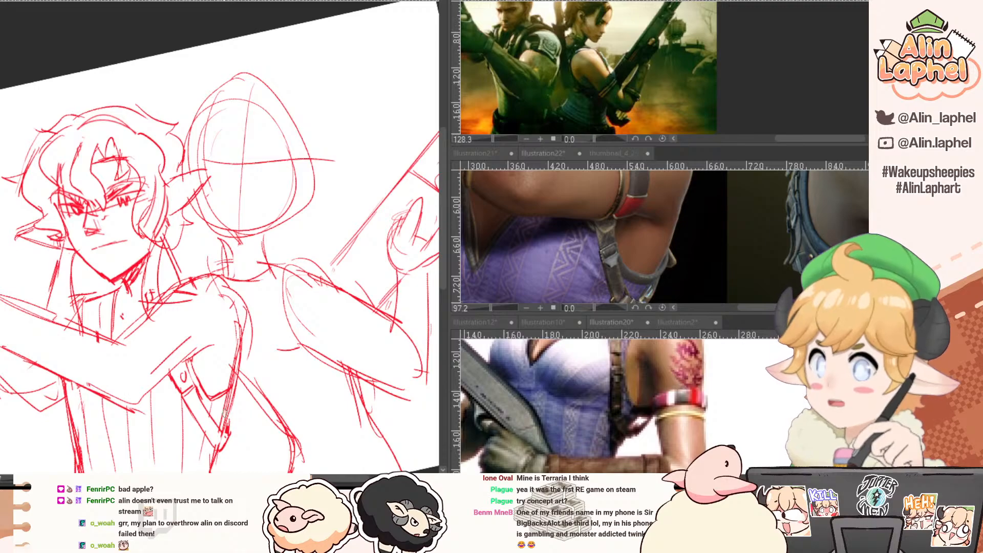
Refine the corset's front edge just below the supporting forearm and add vertical lines under the collar.
{"action": "left_click_drag", "start_coordinate": [216, 266], "coordinate": [199, 306]}
{"action": "left_click_drag", "start_coordinate": [167, 258], "coordinate": [213, 232]}
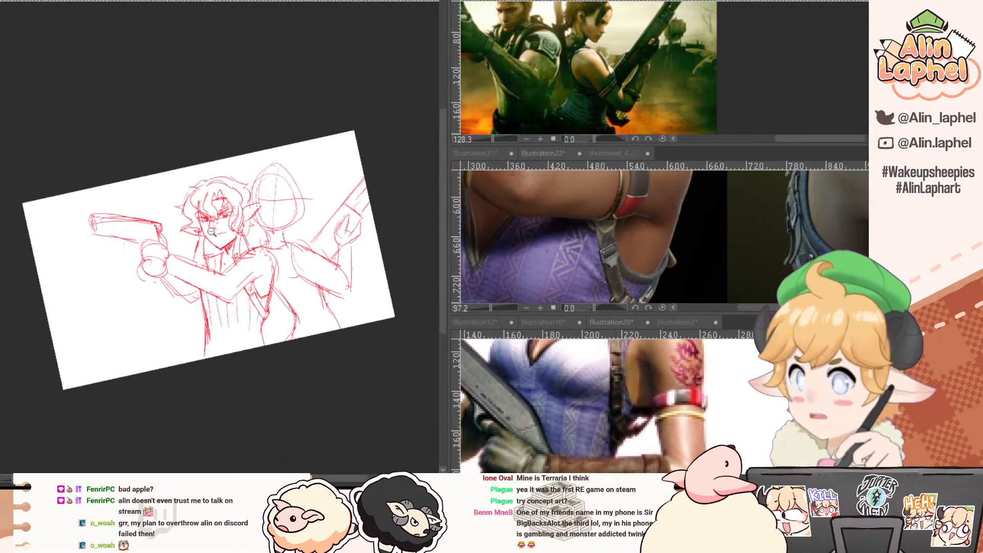
{"action": "left_click_drag", "start_coordinate": [517, 342], "coordinate": [580, 402]}
{"action": "left_click_drag", "start_coordinate": [195, 301], "coordinate": [215, 298]}
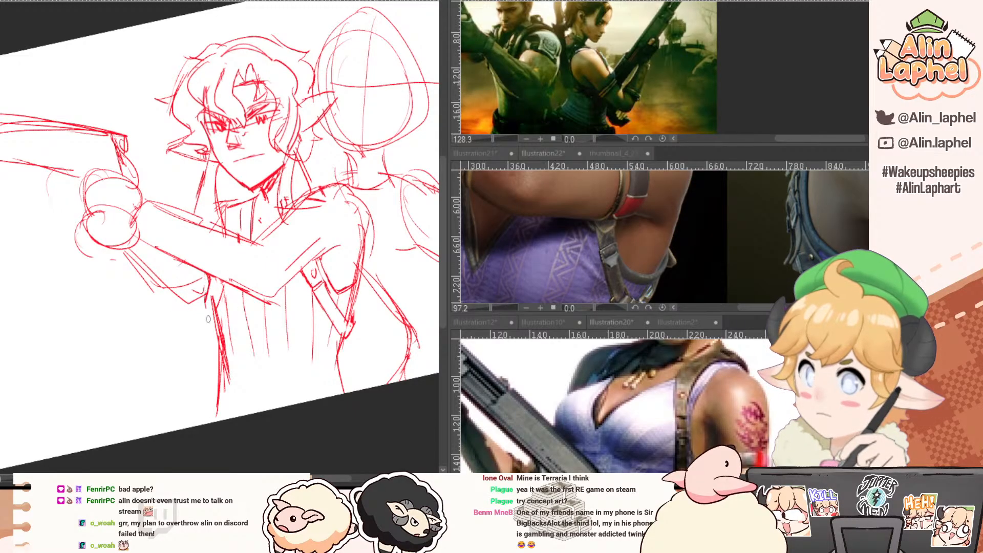
{"action": "key", "text": "e"}
{"action": "mouse_move", "coordinate": [205, 301]}
{"action": "left_mouse_down"}
{"action": "mouse_move", "coordinate": [211, 329]}
{"action": "mouse_move", "coordinate": [220, 306]}
{"action": "left_mouse_up"}
{"action": "key", "text": "p"}
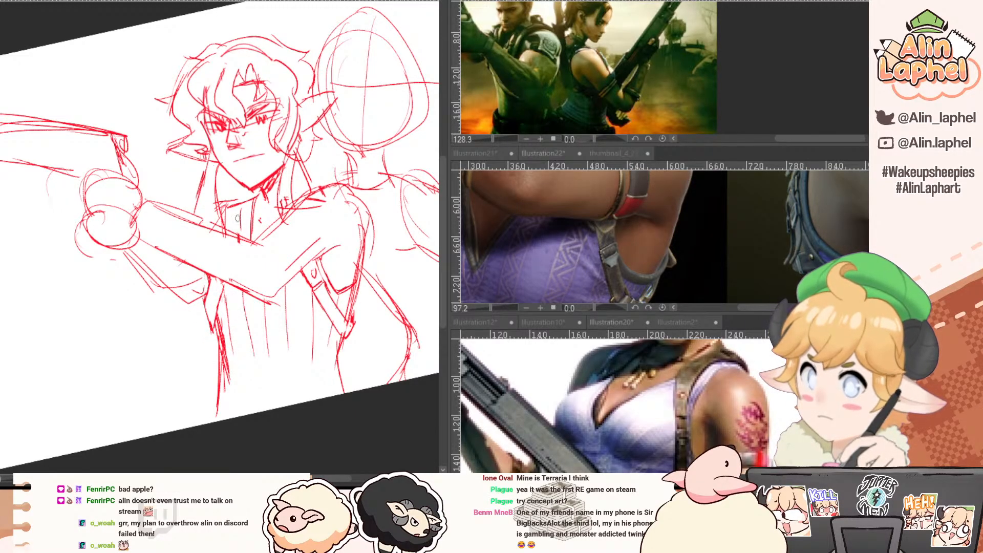
{"action": "mouse_move", "coordinate": [236, 206]}
{"action": "left_mouse_down"}
{"action": "mouse_move", "coordinate": [229, 241]}
{"action": "mouse_move", "coordinate": [239, 240]}
{"action": "left_mouse_up"}
Examine the neckline and bone-pendant necklace in the shotgun reference and the three-view purple-top reference.
{"action": "left_click_drag", "start_coordinate": [573, 407], "coordinate": [547, 373]}
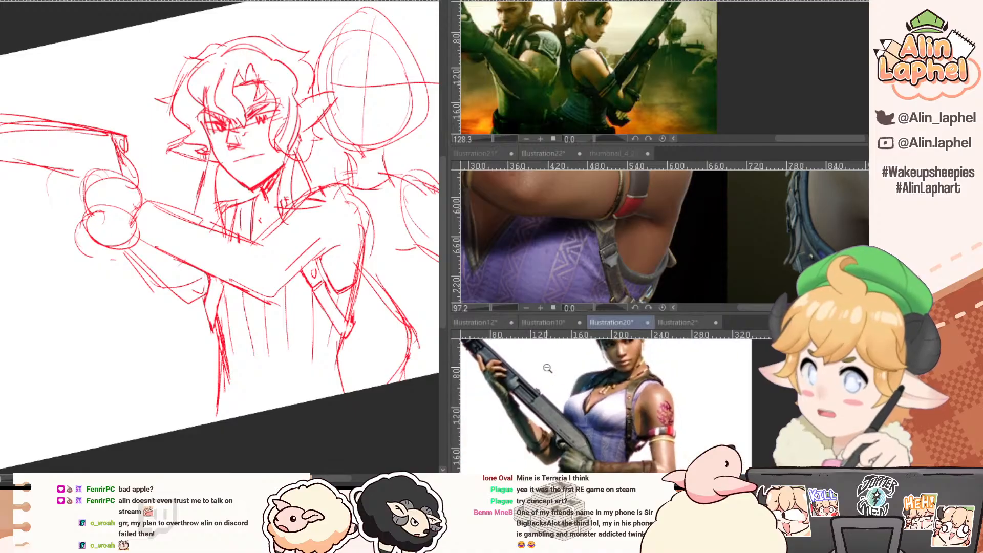
{"action": "left_click_drag", "start_coordinate": [261, 216], "coordinate": [293, 217]}
{"action": "mouse_move", "coordinate": [560, 423]}
{"action": "left_mouse_down"}
{"action": "mouse_move", "coordinate": [634, 393]}
{"action": "mouse_move", "coordinate": [581, 425]}
{"action": "mouse_move", "coordinate": [592, 415]}
{"action": "left_mouse_up"}
{"action": "left_click_drag", "start_coordinate": [534, 223], "coordinate": [484, 169]}
{"action": "left_click_drag", "start_coordinate": [580, 202], "coordinate": [579, 228]}
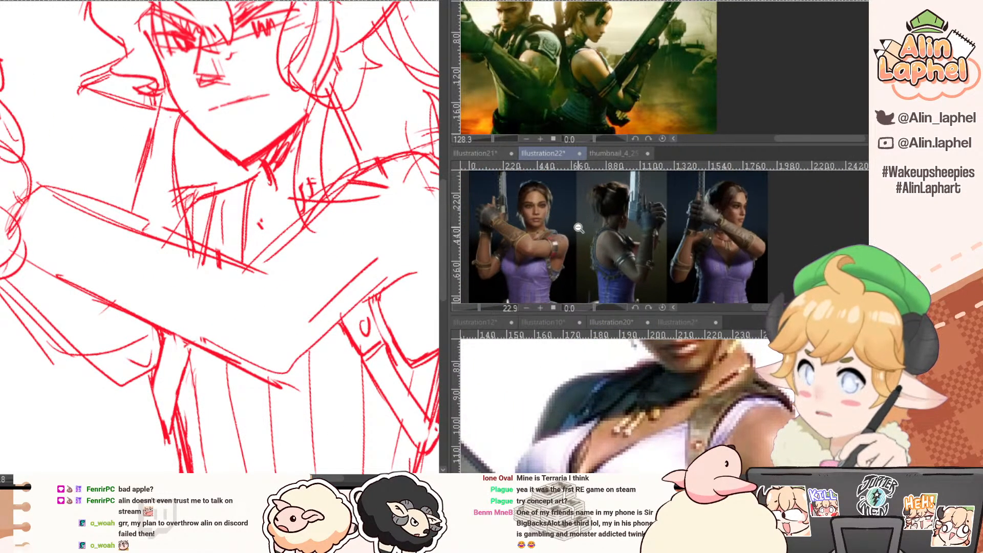
{"action": "left_click_drag", "start_coordinate": [661, 230], "coordinate": [513, 226]}
{"action": "left_click_drag", "start_coordinate": [610, 243], "coordinate": [653, 245]}
{"action": "mouse_move", "coordinate": [596, 235]}
{"action": "left_mouse_down"}
{"action": "mouse_move", "coordinate": [579, 249]}
{"action": "mouse_move", "coordinate": [534, 184]}
{"action": "mouse_move", "coordinate": [548, 218]}
{"action": "left_mouse_up"}
{"action": "left_click", "coordinate": [265, 216]}
{"action": "left_click", "coordinate": [521, 189]}
{"action": "mouse_move", "coordinate": [556, 213]}
{"action": "left_mouse_down"}
{"action": "mouse_move", "coordinate": [484, 197]}
{"action": "mouse_move", "coordinate": [538, 219]}
{"action": "mouse_move", "coordinate": [544, 208]}
{"action": "left_mouse_up"}
{"action": "left_click", "coordinate": [260, 225]}
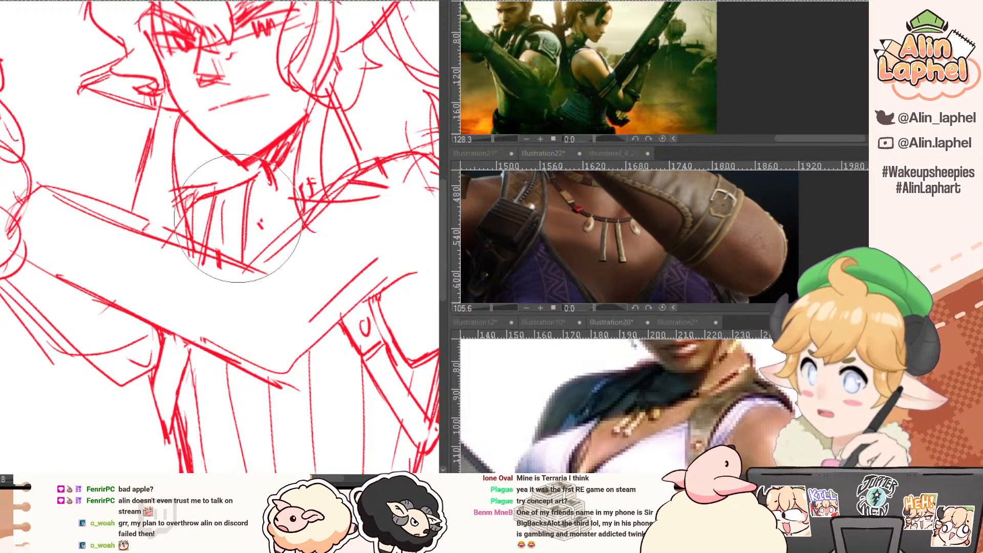
Erase the vertical lines under the pistol figure's collar and redraw the front edge of the open neckline.
{"action": "left_click_drag", "start_coordinate": [246, 218], "coordinate": [236, 246]}
{"action": "mouse_move", "coordinate": [218, 204]}
{"action": "left_mouse_down"}
{"action": "mouse_move", "coordinate": [200, 233]}
{"action": "mouse_move", "coordinate": [191, 203]}
{"action": "mouse_move", "coordinate": [184, 209]}
{"action": "mouse_move", "coordinate": [194, 253]}
{"action": "left_mouse_up"}
{"action": "key", "text": "p"}
{"action": "key", "text": "e"}
{"action": "key", "text": "p"}
{"action": "left_click_drag", "start_coordinate": [217, 194], "coordinate": [203, 247]}
{"action": "key", "text": "e"}
Clear the centre of the neckline and sketch the necklace's hanging bone pendants below the pistol figure's chin.
{"action": "mouse_move", "coordinate": [215, 182]}
{"action": "left_mouse_down"}
{"action": "mouse_move", "coordinate": [197, 187]}
{"action": "mouse_move", "coordinate": [209, 198]}
{"action": "mouse_move", "coordinate": [255, 175]}
{"action": "mouse_move", "coordinate": [283, 234]}
{"action": "left_mouse_up"}
{"action": "key", "text": "p"}
{"action": "mouse_move", "coordinate": [247, 177]}
{"action": "left_mouse_down"}
{"action": "mouse_move", "coordinate": [262, 225]}
{"action": "mouse_move", "coordinate": [223, 244]}
{"action": "left_mouse_up"}
{"action": "key", "text": "e"}
{"action": "key", "text": "p"}
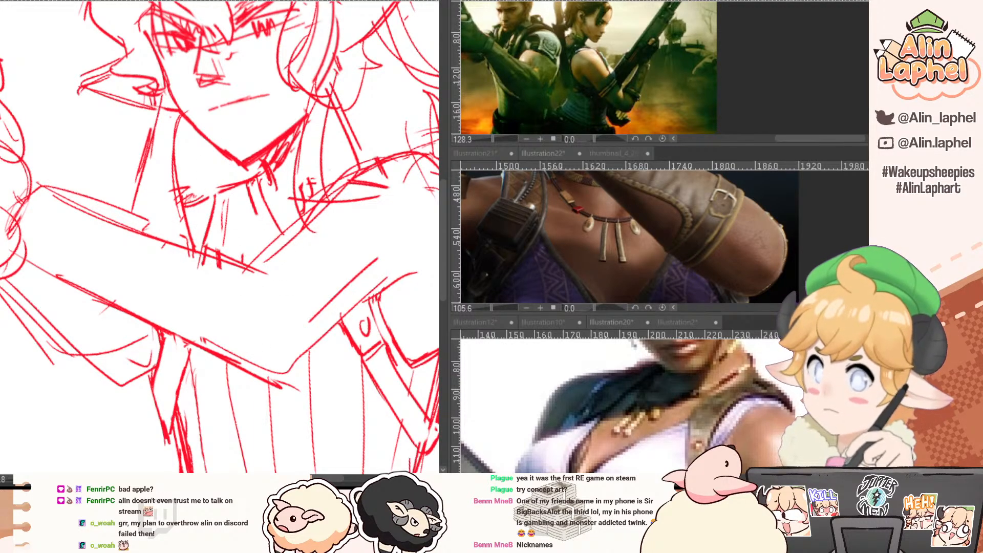
{"action": "left_click_drag", "start_coordinate": [256, 213], "coordinate": [260, 228]}
{"action": "mouse_move", "coordinate": [256, 221]}
{"action": "left_mouse_down"}
{"action": "mouse_move", "coordinate": [273, 216]}
{"action": "mouse_move", "coordinate": [274, 235]}
{"action": "left_mouse_up"}
{"action": "mouse_move", "coordinate": [267, 223]}
{"action": "left_mouse_down"}
{"action": "mouse_move", "coordinate": [238, 152]}
{"action": "mouse_move", "coordinate": [251, 219]}
{"action": "left_mouse_up"}
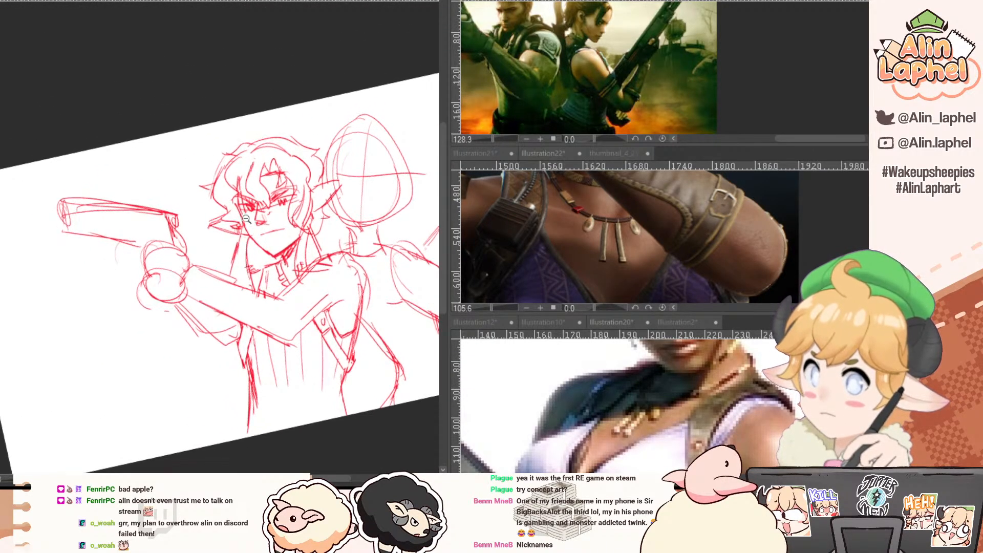
Select the pistol figure's head with its hair and ears, move it slightly down onto the neck, and deselect it.
{"action": "left_click_drag", "start_coordinate": [139, 153], "coordinate": [219, 120]}
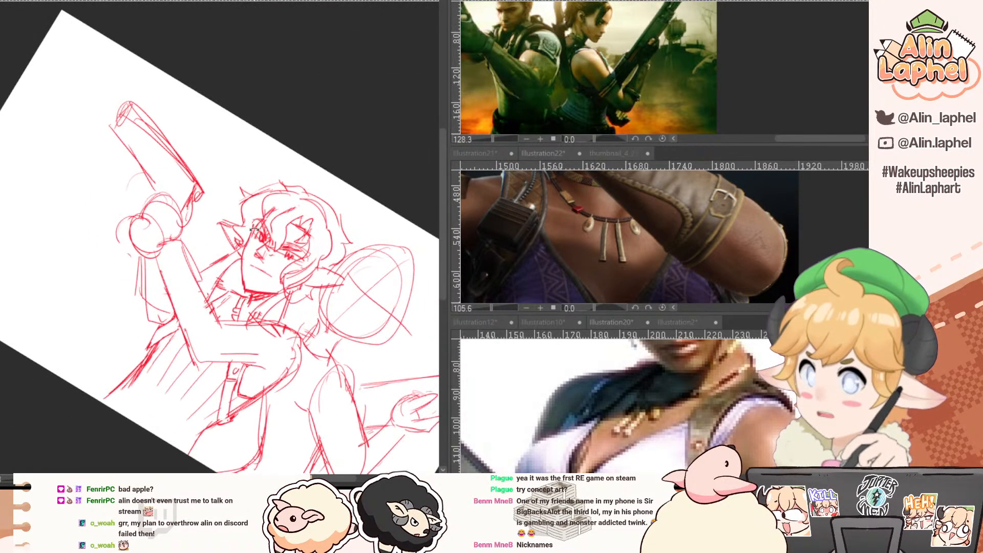
{"action": "left_click", "coordinate": [254, 256]}
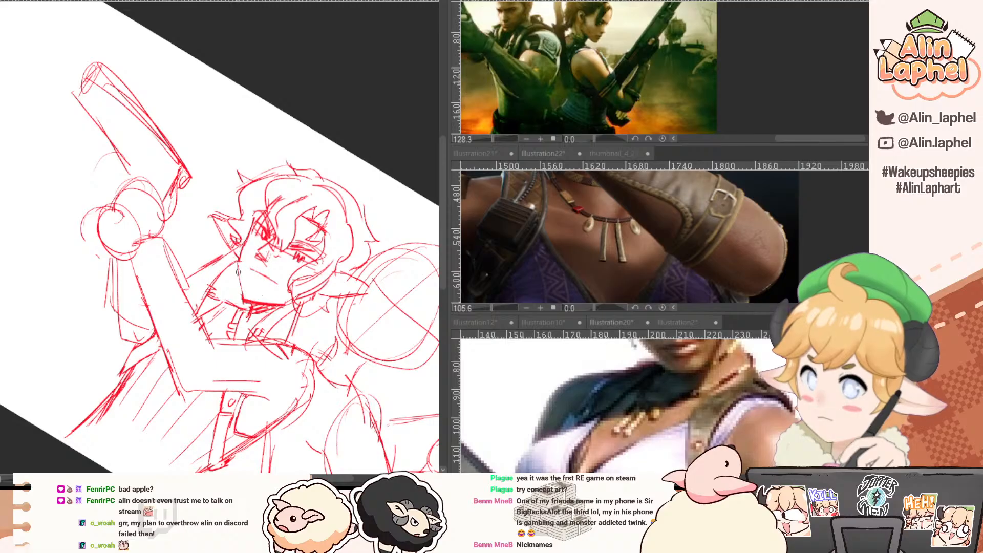
{"action": "left_click_drag", "start_coordinate": [174, 233], "coordinate": [178, 256]}
{"action": "left_click_drag", "start_coordinate": [223, 294], "coordinate": [274, 279]}
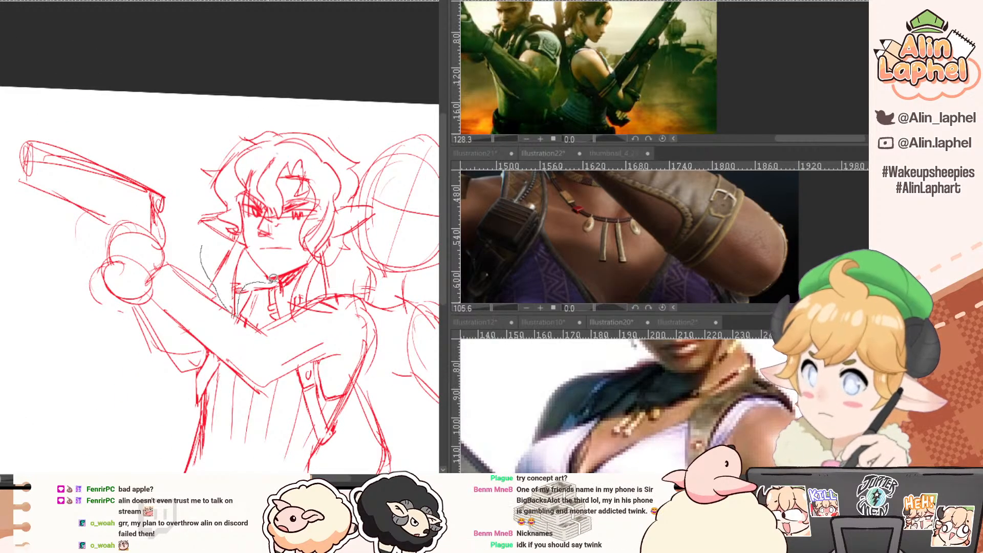
{"action": "left_click_drag", "start_coordinate": [386, 200], "coordinate": [229, 59]}
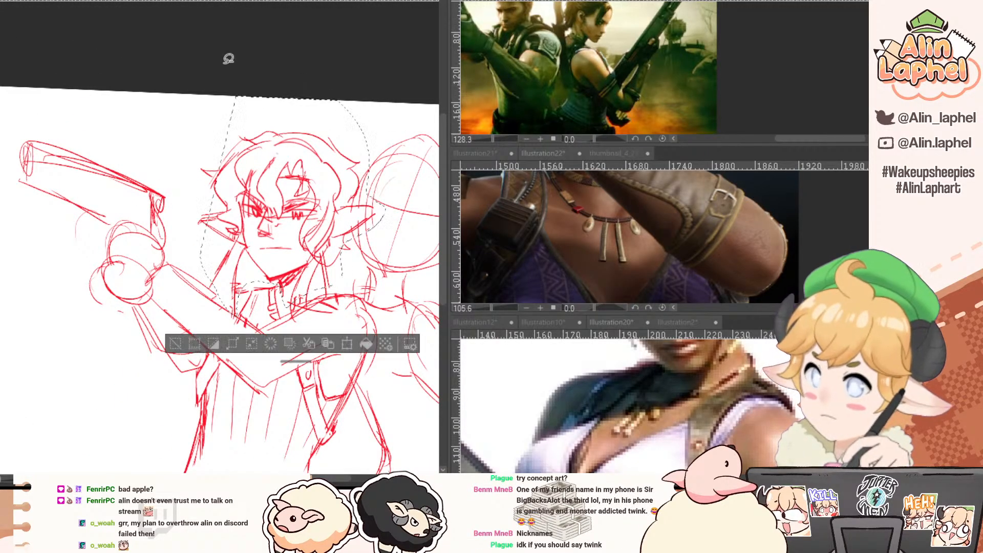
{"action": "left_click_drag", "start_coordinate": [215, 126], "coordinate": [187, 175]}
{"action": "key", "text": "ctrl+z"}
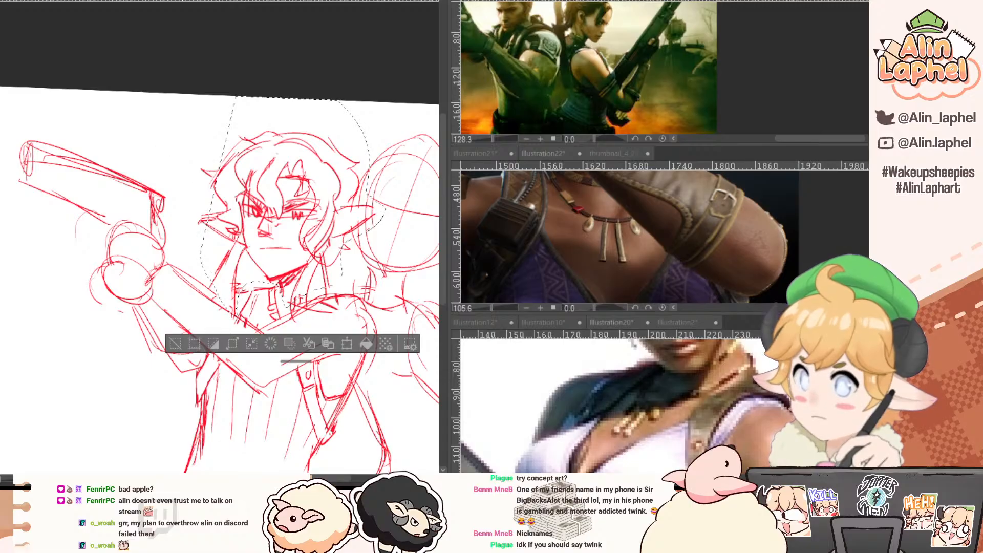
{"action": "mouse_move", "coordinate": [209, 124]}
{"action": "left_mouse_down"}
{"action": "mouse_move", "coordinate": [202, 235]}
{"action": "mouse_move", "coordinate": [246, 85]}
{"action": "left_mouse_up"}
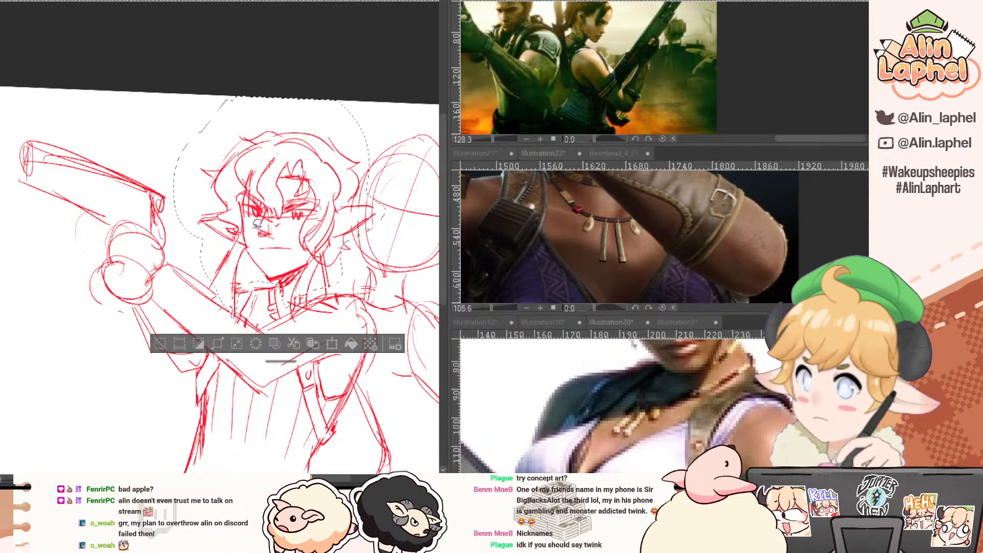
{"action": "left_click", "coordinate": [331, 345]}
{"action": "left_click_drag", "start_coordinate": [228, 171], "coordinate": [225, 179]}
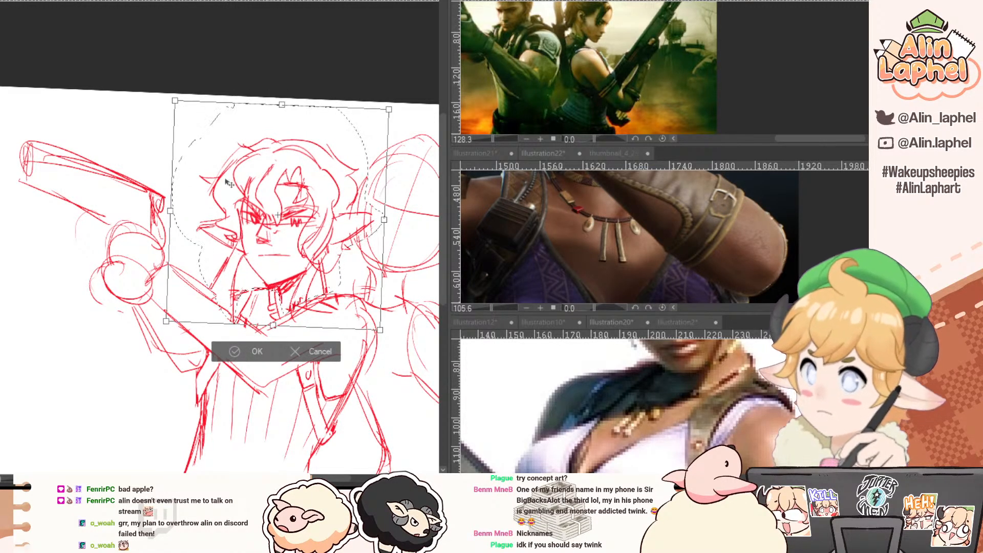
{"action": "mouse_move", "coordinate": [191, 111]}
{"action": "left_mouse_down"}
{"action": "mouse_move", "coordinate": [205, 128]}
{"action": "mouse_move", "coordinate": [203, 110]}
{"action": "left_mouse_up"}
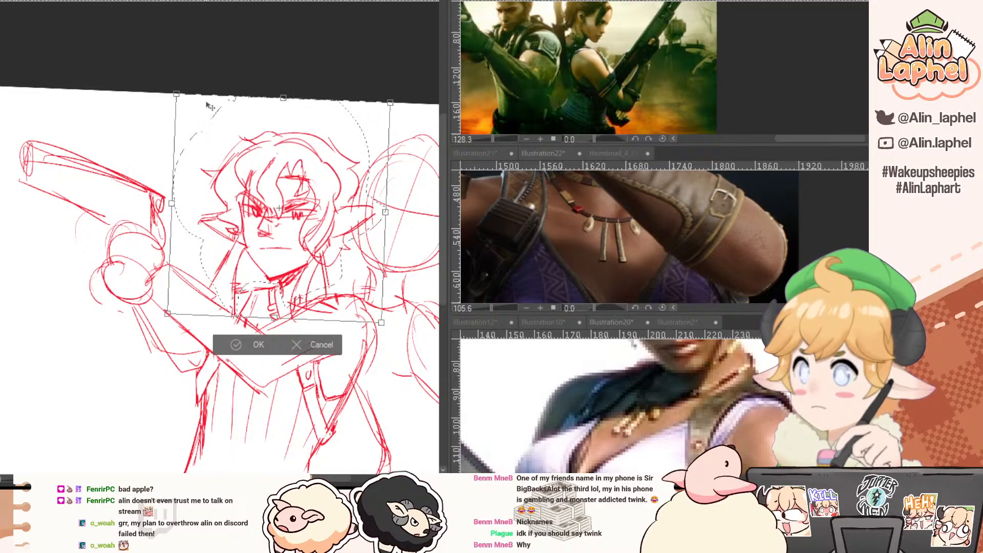
{"action": "left_click_drag", "start_coordinate": [242, 186], "coordinate": [241, 190]}
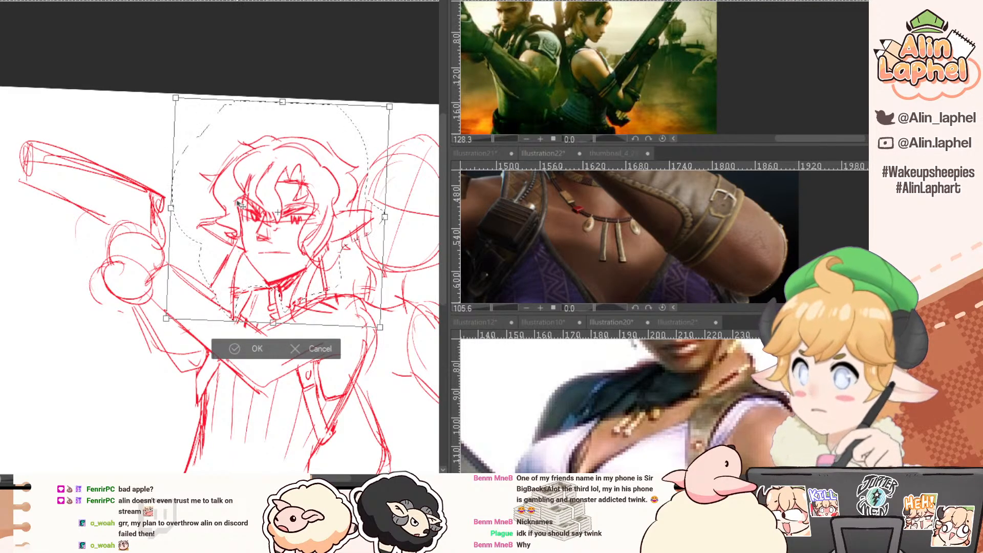
{"action": "left_click", "coordinate": [235, 350]}
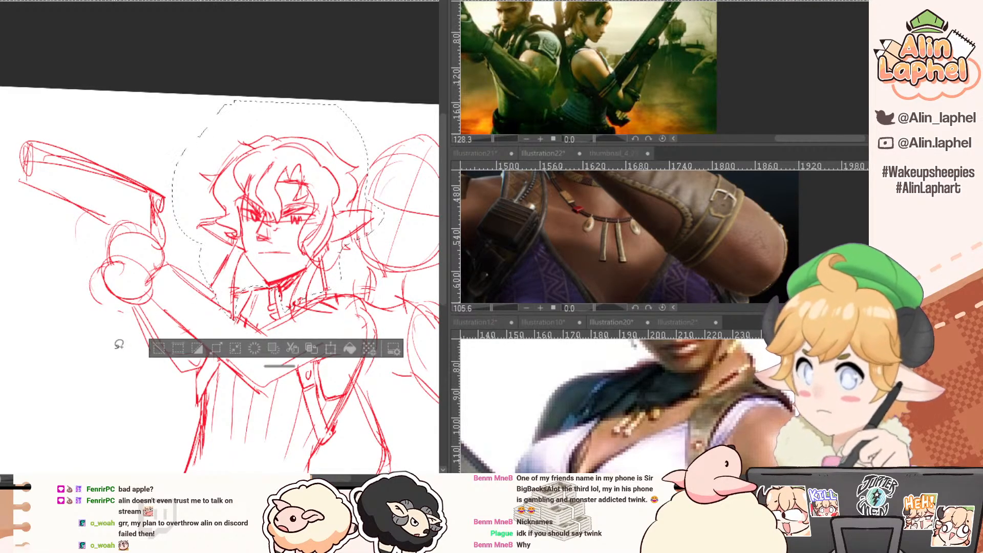
{"action": "left_click", "coordinate": [159, 348]}
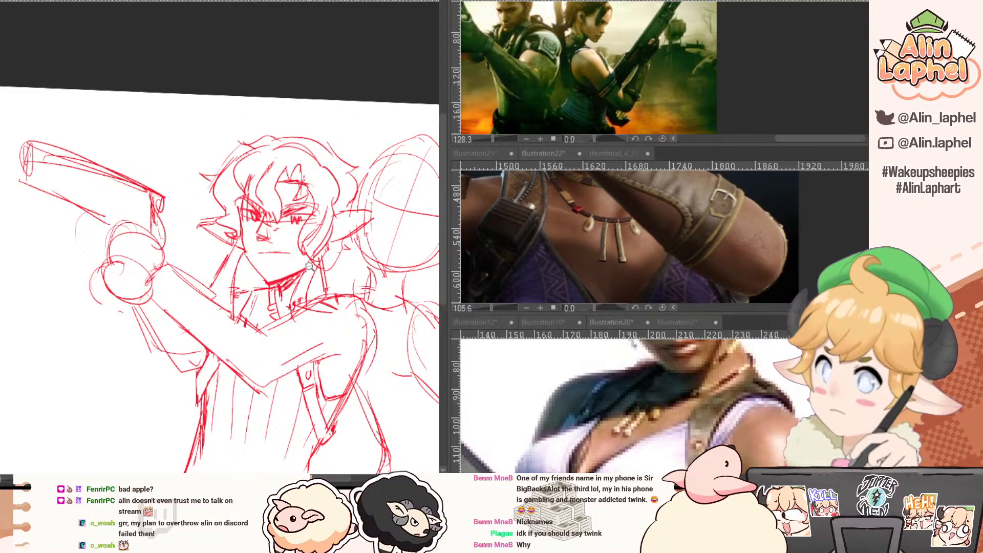
Clean up the stray lines between the pistol figure's neck and rear shoulder and redraw the strands there.
{"action": "scroll", "coordinate": [308, 266], "scroll_direction": "up", "scroll_amount": 2}
{"action": "key", "text": "e"}
{"action": "left_click_drag", "start_coordinate": [306, 282], "coordinate": [289, 311]}
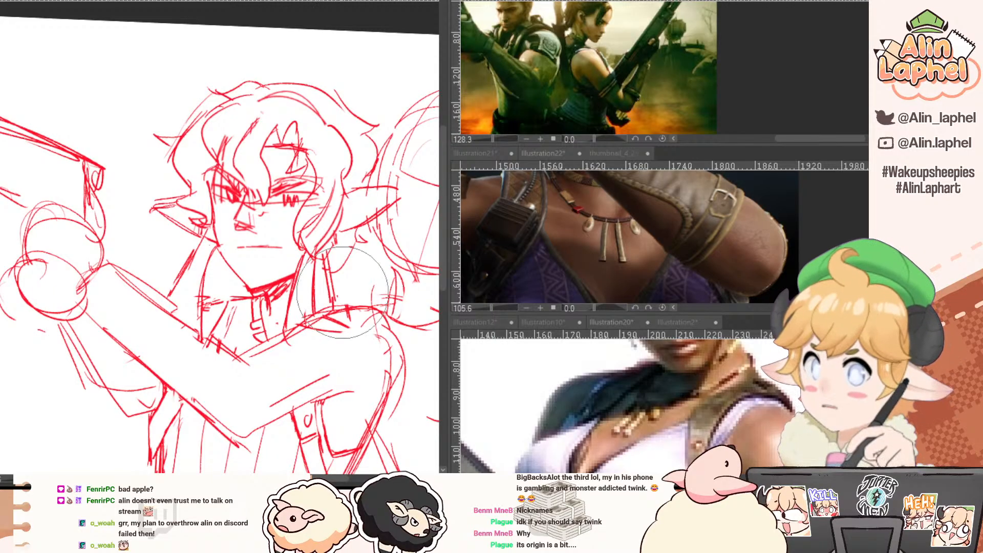
{"action": "left_click_drag", "start_coordinate": [329, 275], "coordinate": [332, 281]}
{"action": "key", "text": "p"}
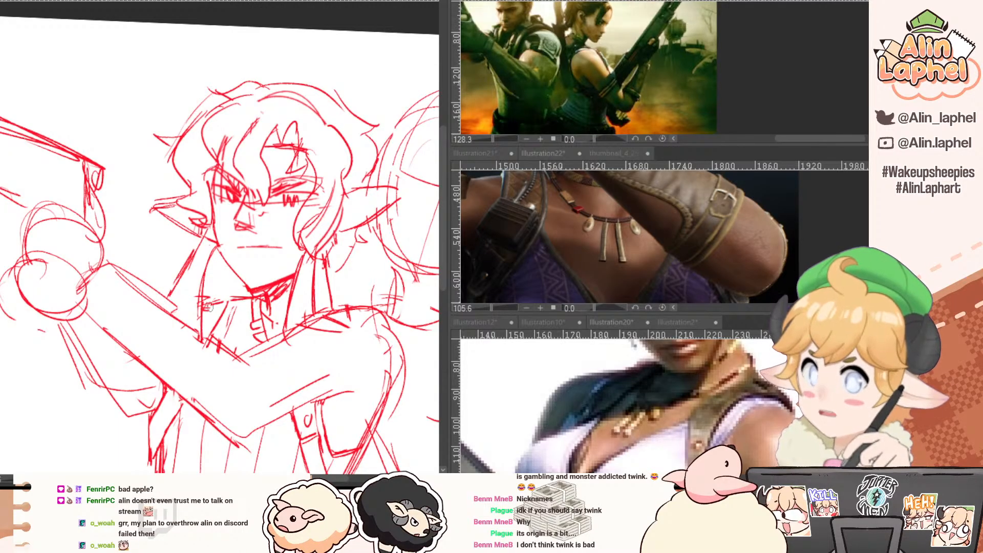
Clean up the upper contour of the pistol figure's near shoulder, checking the shoulder and arm in the purple-top references.
{"action": "left_click_drag", "start_coordinate": [209, 307], "coordinate": [139, 238]}
{"action": "key", "text": "e"}
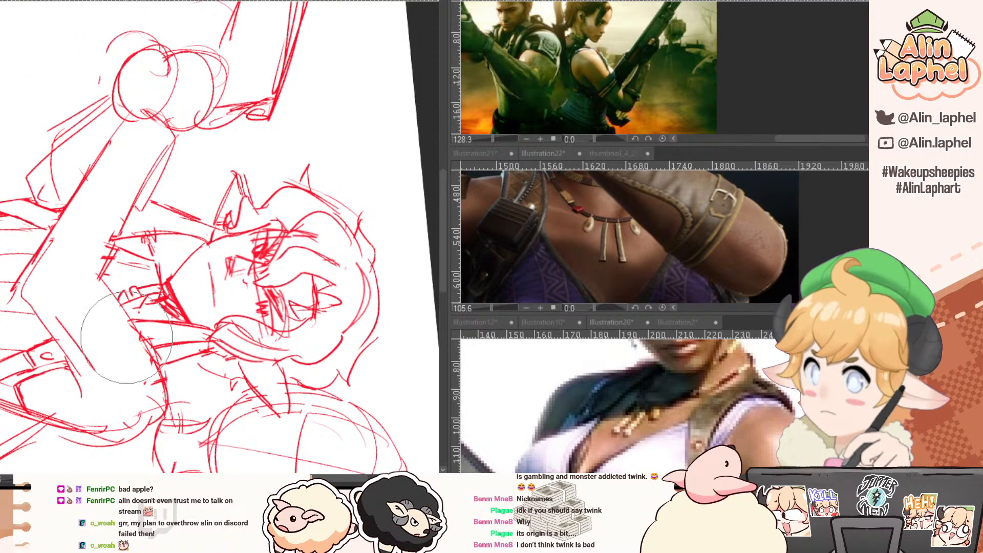
{"action": "left_click", "coordinate": [549, 154]}
{"action": "left_click_drag", "start_coordinate": [566, 269], "coordinate": [557, 228]}
{"action": "mouse_move", "coordinate": [574, 402]}
{"action": "left_mouse_down"}
{"action": "mouse_move", "coordinate": [527, 401]}
{"action": "mouse_move", "coordinate": [507, 308]}
{"action": "left_mouse_up"}
{"action": "left_click", "coordinate": [141, 332]}
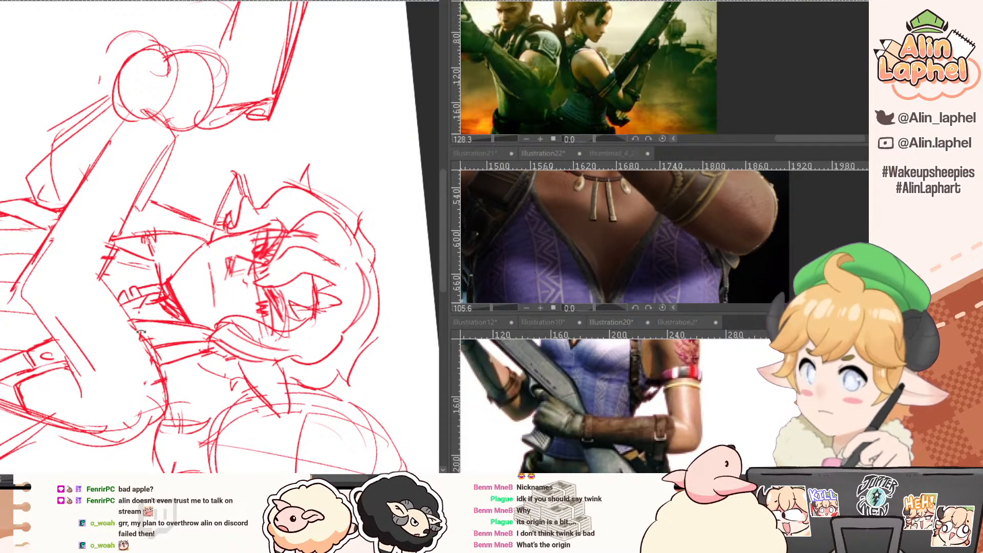
{"action": "left_click_drag", "start_coordinate": [141, 331], "coordinate": [277, 346]}
{"action": "left_click_drag", "start_coordinate": [573, 369], "coordinate": [573, 418]}
{"action": "left_click", "coordinate": [220, 370]}
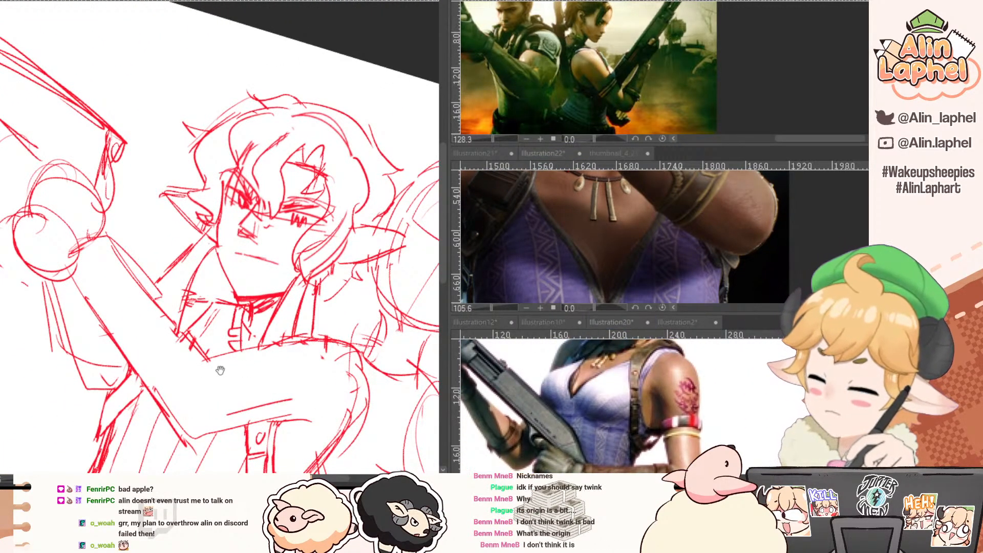
Outline a narrow armband across the pistol figure's near upper arm, following the red-and-white armband in the three-view reference.
{"action": "mouse_move", "coordinate": [220, 370]}
{"action": "left_mouse_down"}
{"action": "mouse_move", "coordinate": [271, 326]}
{"action": "mouse_move", "coordinate": [257, 379]}
{"action": "left_mouse_up"}
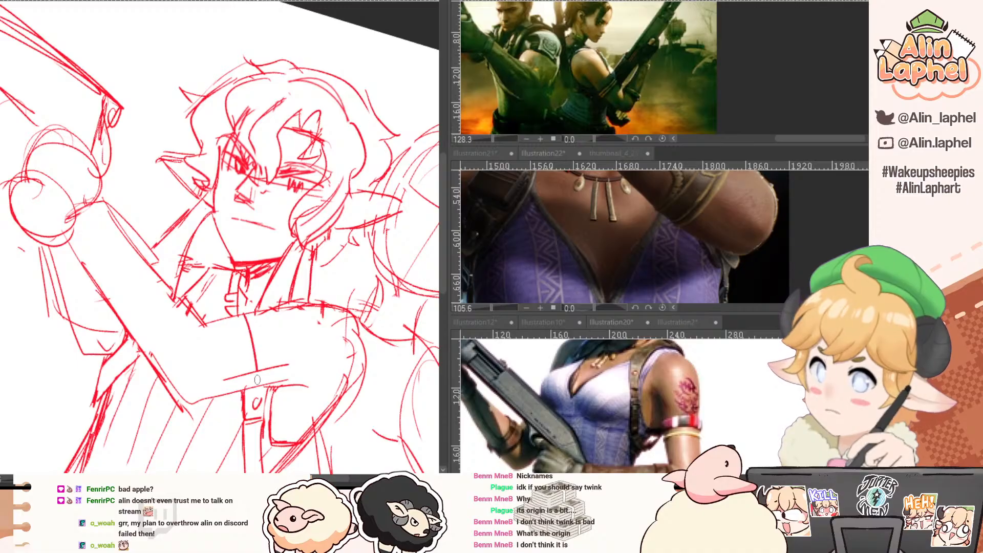
{"action": "mouse_move", "coordinate": [562, 237]}
{"action": "left_mouse_down"}
{"action": "mouse_move", "coordinate": [620, 230]}
{"action": "mouse_move", "coordinate": [558, 233]}
{"action": "mouse_move", "coordinate": [590, 251]}
{"action": "mouse_move", "coordinate": [632, 250]}
{"action": "left_mouse_up"}
{"action": "left_click_drag", "start_coordinate": [558, 261], "coordinate": [553, 201]}
{"action": "left_click_drag", "start_coordinate": [247, 318], "coordinate": [256, 387]}
{"action": "left_click_drag", "start_coordinate": [250, 311], "coordinate": [264, 380]}
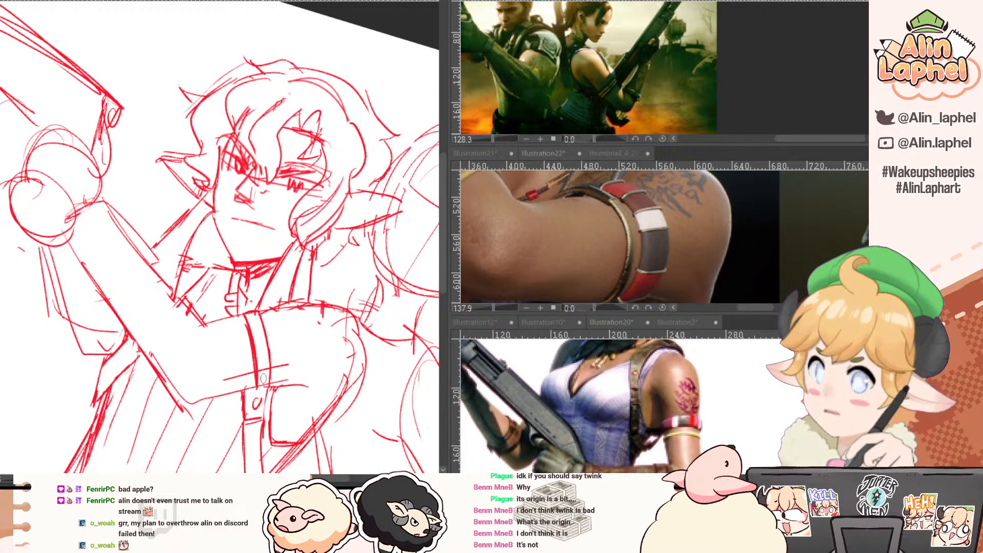
Erase the armband's inner edge, redraw it as a wider band and divide it into rectangular segments.
{"action": "key", "text": "e"}
{"action": "mouse_move", "coordinate": [255, 318]}
{"action": "left_mouse_down"}
{"action": "mouse_move", "coordinate": [264, 369]}
{"action": "mouse_move", "coordinate": [256, 381]}
{"action": "left_mouse_up"}
{"action": "key", "text": "p"}
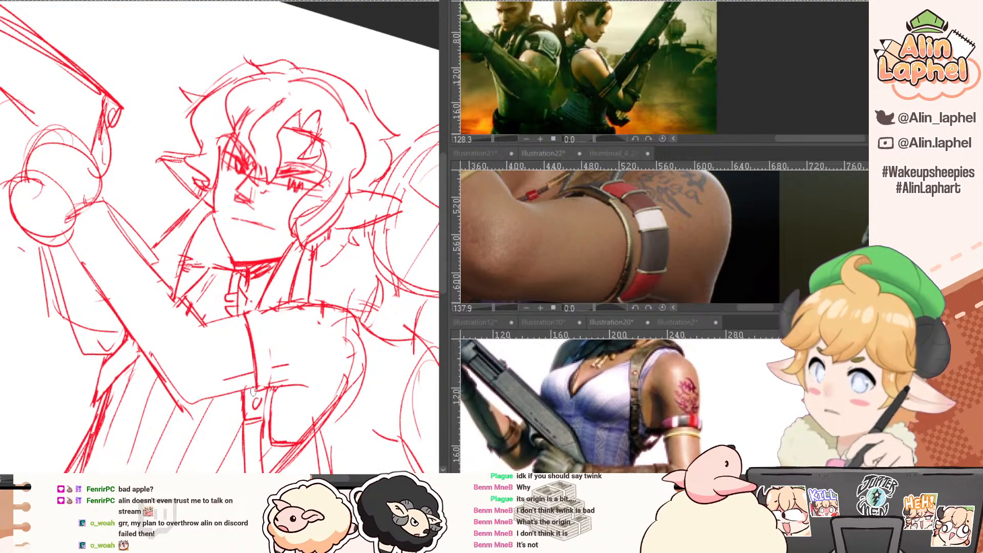
{"action": "left_click_drag", "start_coordinate": [246, 314], "coordinate": [269, 380]}
{"action": "mouse_move", "coordinate": [251, 325]}
{"action": "left_mouse_down"}
{"action": "mouse_move", "coordinate": [267, 337]}
{"action": "mouse_move", "coordinate": [253, 358]}
{"action": "mouse_move", "coordinate": [271, 375]}
{"action": "left_mouse_up"}
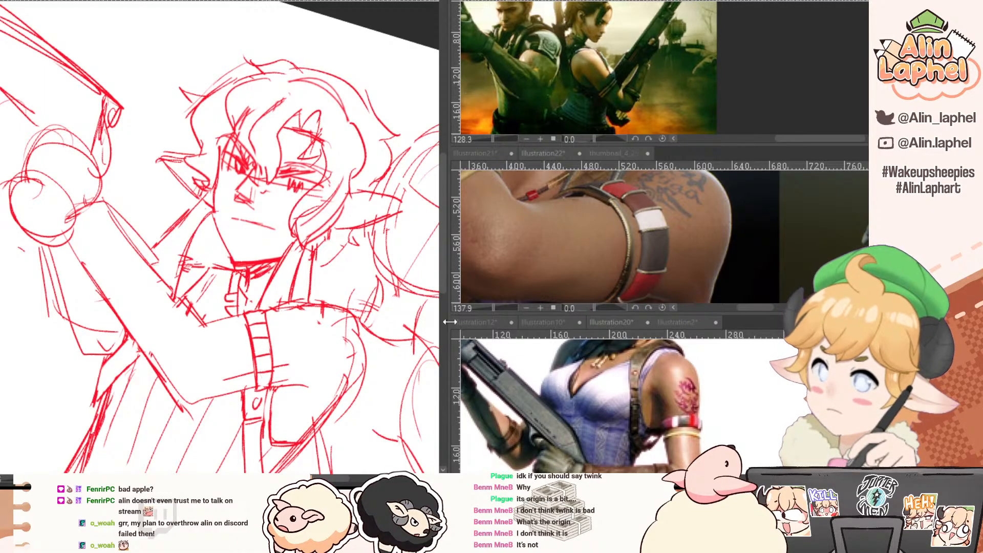
Draw a slim bangle around the pistol figure's near arm beside the segmented armband, following the gold bangle in the reference close-up.
{"action": "mouse_move", "coordinate": [511, 256]}
{"action": "left_mouse_down"}
{"action": "mouse_move", "coordinate": [577, 235]}
{"action": "mouse_move", "coordinate": [592, 215]}
{"action": "left_mouse_up"}
{"action": "key", "text": "e"}
{"action": "left_click_drag", "start_coordinate": [250, 370], "coordinate": [233, 378]}
{"action": "key", "text": "p"}
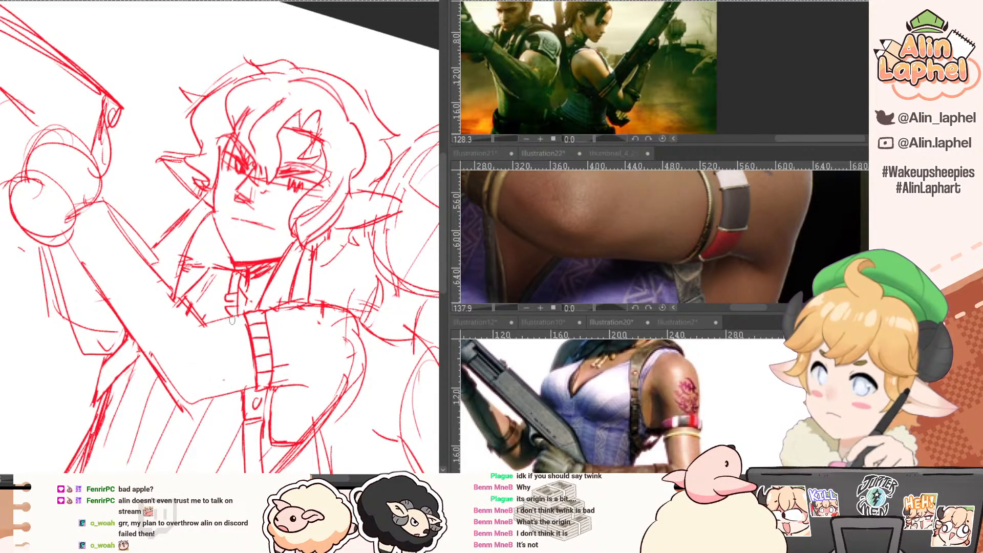
{"action": "left_click_drag", "start_coordinate": [228, 317], "coordinate": [238, 398]}
{"action": "mouse_move", "coordinate": [238, 394]}
{"action": "left_mouse_down"}
{"action": "mouse_move", "coordinate": [228, 314]}
{"action": "mouse_move", "coordinate": [246, 393]}
{"action": "left_mouse_up"}
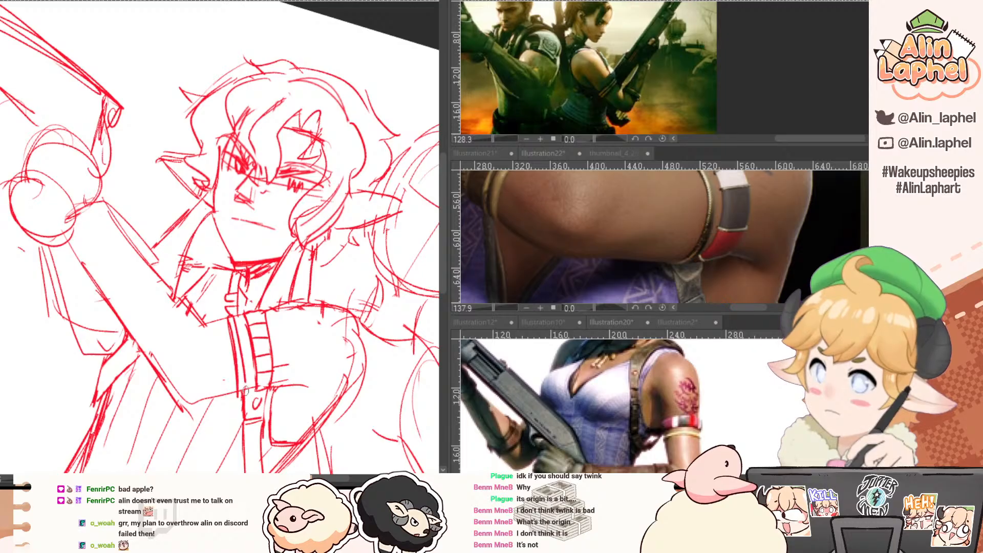
{"action": "key", "text": "e"}
{"action": "mouse_move", "coordinate": [234, 338]}
{"action": "left_mouse_down"}
{"action": "mouse_move", "coordinate": [231, 328]}
{"action": "mouse_move", "coordinate": [235, 345]}
{"action": "left_mouse_up"}
{"action": "key", "text": "p"}
{"action": "mouse_move", "coordinate": [238, 316]}
{"action": "left_mouse_down"}
{"action": "mouse_move", "coordinate": [241, 343]}
{"action": "mouse_move", "coordinate": [238, 316]}
{"action": "left_mouse_up"}
Mark a curved edge across the pistol figure's near arm by the elbow and redraw the forearm's upper contour, checking the leather bracer references.
{"action": "left_click_drag", "start_coordinate": [492, 242], "coordinate": [471, 243]}
{"action": "mouse_move", "coordinate": [512, 199]}
{"action": "left_mouse_down"}
{"action": "mouse_move", "coordinate": [572, 258]}
{"action": "mouse_move", "coordinate": [547, 264]}
{"action": "left_mouse_up"}
{"action": "left_click_drag", "start_coordinate": [573, 397], "coordinate": [604, 436]}
{"action": "left_click_drag", "start_coordinate": [599, 469], "coordinate": [551, 395]}
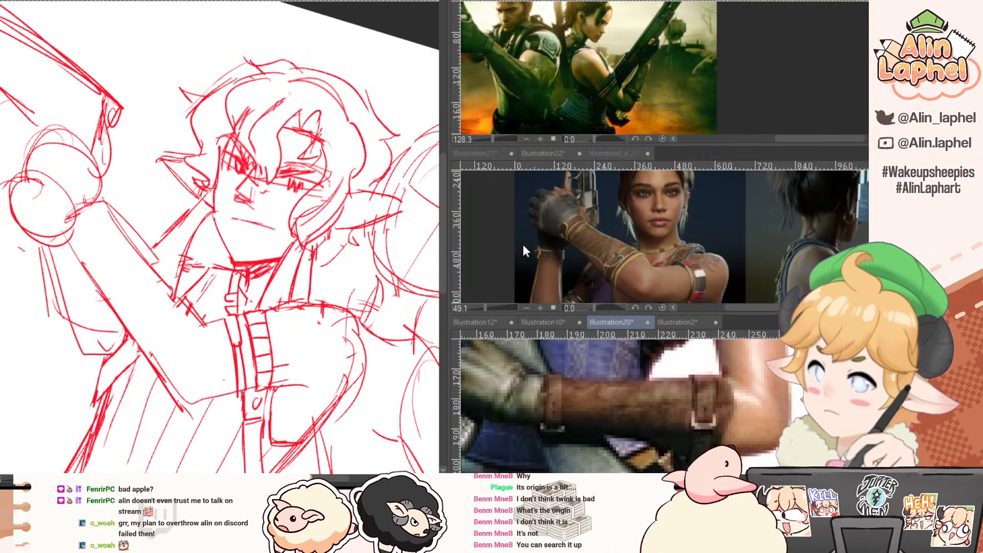
{"action": "left_click_drag", "start_coordinate": [200, 320], "coordinate": [155, 364]}
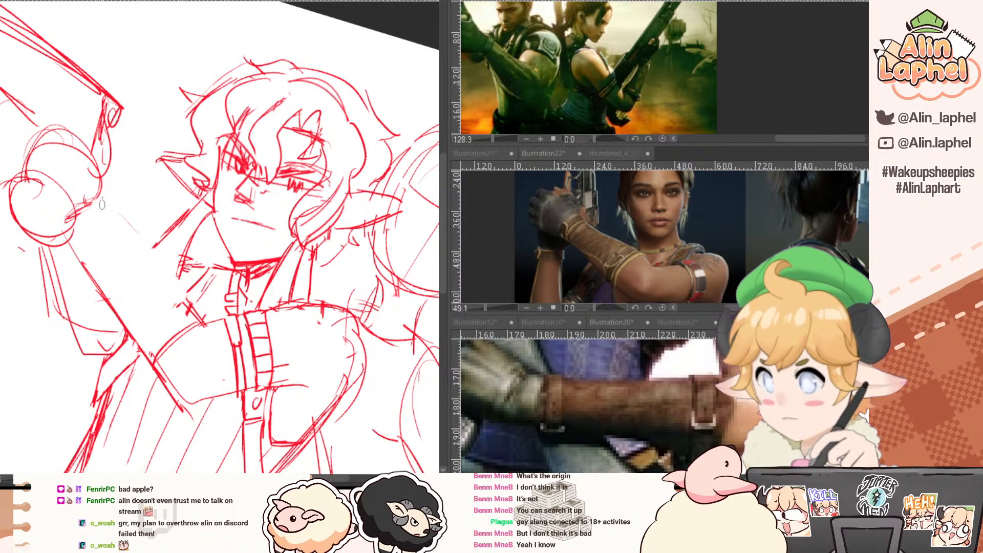
{"action": "left_click_drag", "start_coordinate": [101, 200], "coordinate": [189, 305]}
{"action": "mouse_move", "coordinate": [126, 238]}
{"action": "left_mouse_down"}
{"action": "mouse_move", "coordinate": [186, 304]}
{"action": "mouse_move", "coordinate": [125, 257]}
{"action": "mouse_move", "coordinate": [137, 287]}
{"action": "mouse_move", "coordinate": [154, 281]}
{"action": "left_mouse_up"}
Select the pistol figure's head, tilt it slightly counterclockwise and shift it towards the gun arm.
{"action": "mouse_move", "coordinate": [147, 154]}
{"action": "left_mouse_down"}
{"action": "mouse_move", "coordinate": [131, 202]}
{"action": "mouse_move", "coordinate": [171, 333]}
{"action": "mouse_move", "coordinate": [254, 316]}
{"action": "mouse_move", "coordinate": [297, 292]}
{"action": "mouse_move", "coordinate": [315, 205]}
{"action": "mouse_move", "coordinate": [269, 123]}
{"action": "mouse_move", "coordinate": [160, 156]}
{"action": "left_mouse_up"}
{"action": "key", "text": "ctrl+t"}
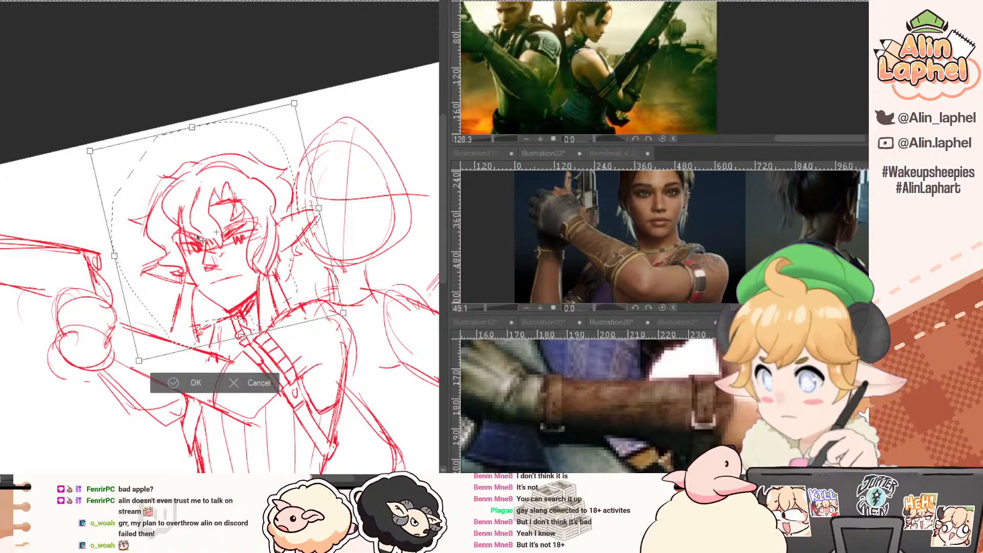
{"action": "left_click_drag", "start_coordinate": [216, 232], "coordinate": [251, 325]}
{"action": "left_click_drag", "start_coordinate": [186, 137], "coordinate": [147, 129]}
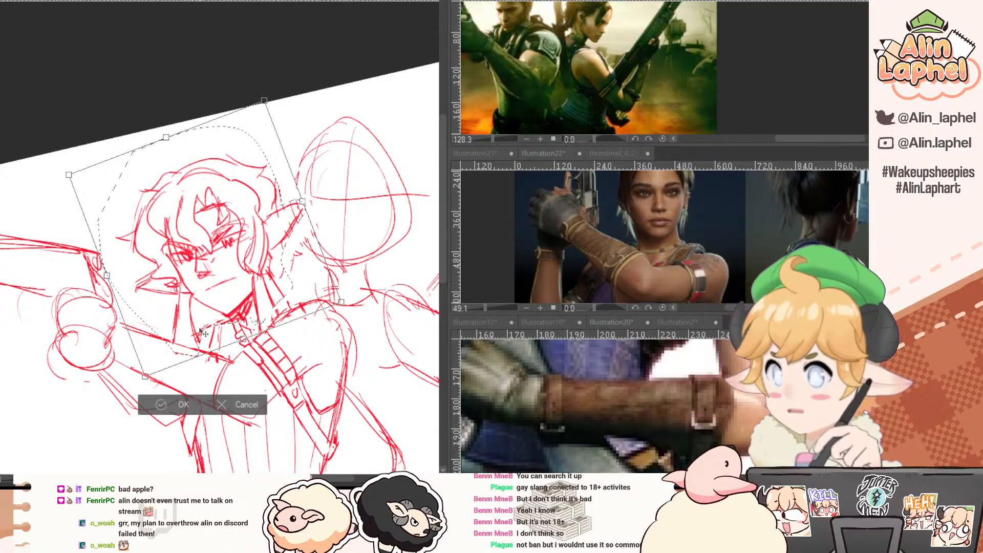
{"action": "left_click_drag", "start_coordinate": [165, 136], "coordinate": [164, 132]}
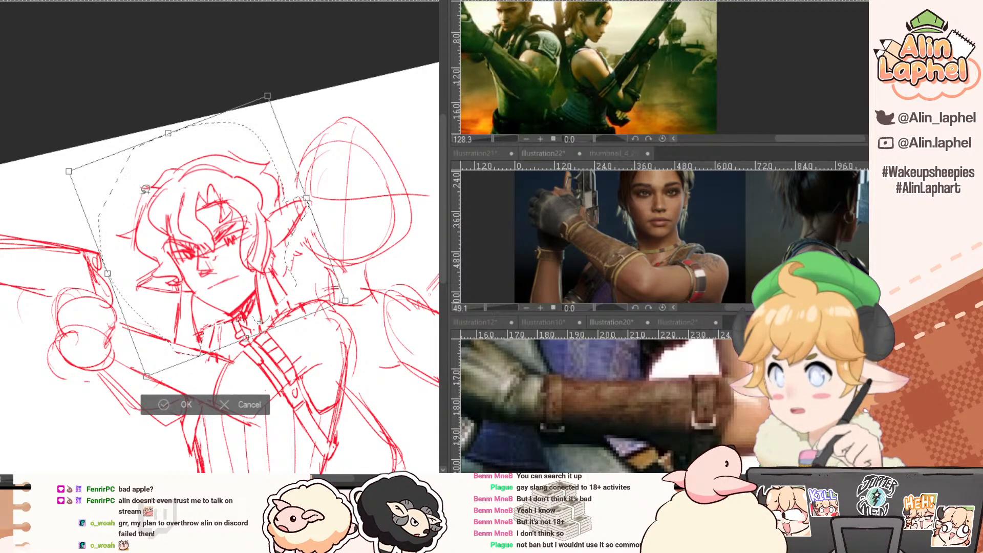
{"action": "key", "text": "Return"}
{"action": "left_click", "coordinate": [86, 406]}
Sketch curled fingers over the lower guide circle of the pistol figure's hands, following the grip in the game poster.
{"action": "left_click_drag", "start_coordinate": [103, 378], "coordinate": [179, 363]}
{"action": "left_click_drag", "start_coordinate": [280, 217], "coordinate": [296, 254]}
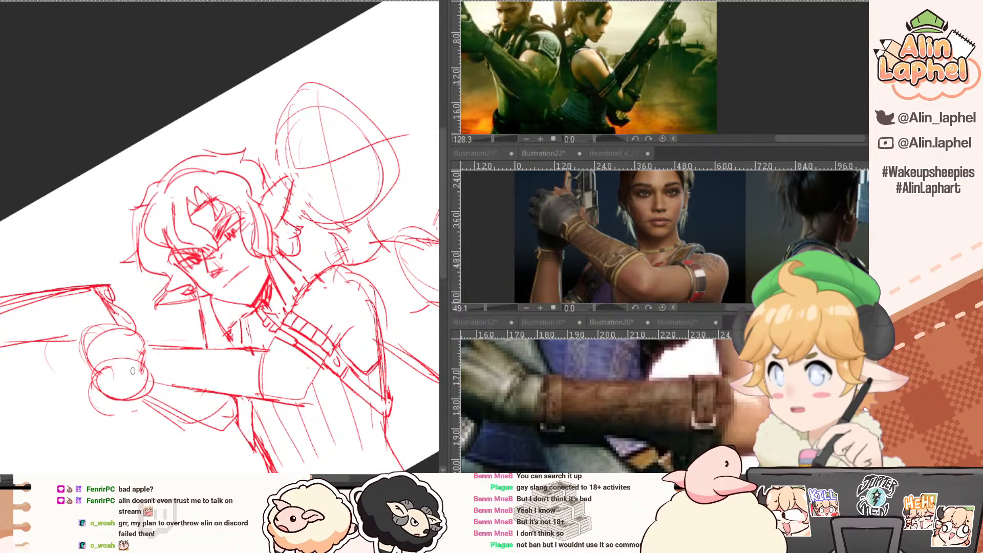
{"action": "mouse_move", "coordinate": [133, 370]}
{"action": "left_mouse_down"}
{"action": "mouse_move", "coordinate": [145, 348]}
{"action": "mouse_move", "coordinate": [100, 262]}
{"action": "mouse_move", "coordinate": [112, 259]}
{"action": "left_mouse_up"}
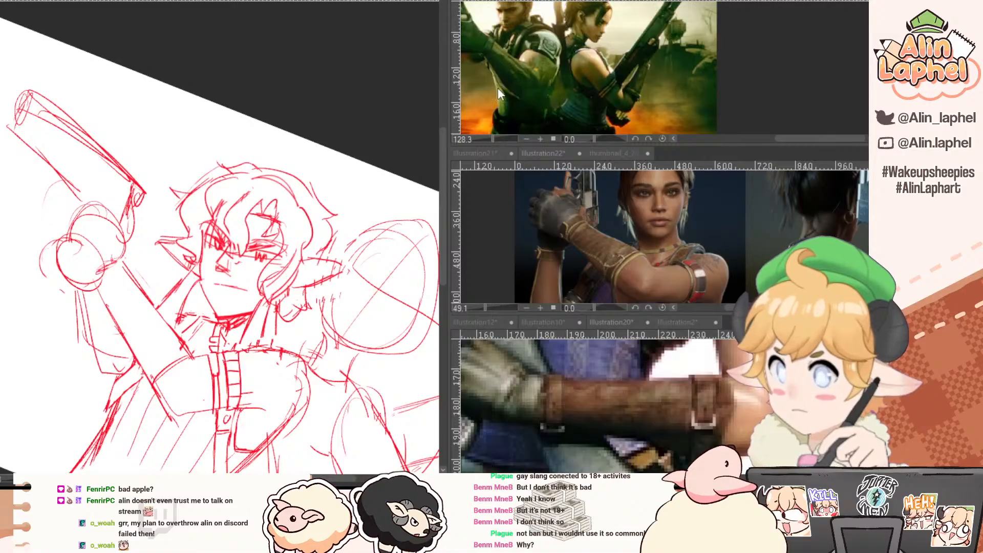
{"action": "left_click_drag", "start_coordinate": [493, 62], "coordinate": [547, 124]}
{"action": "left_click_drag", "start_coordinate": [495, 58], "coordinate": [531, 77]}
{"action": "scroll", "coordinate": [497, 75], "scroll_direction": "up", "scroll_amount": 4}
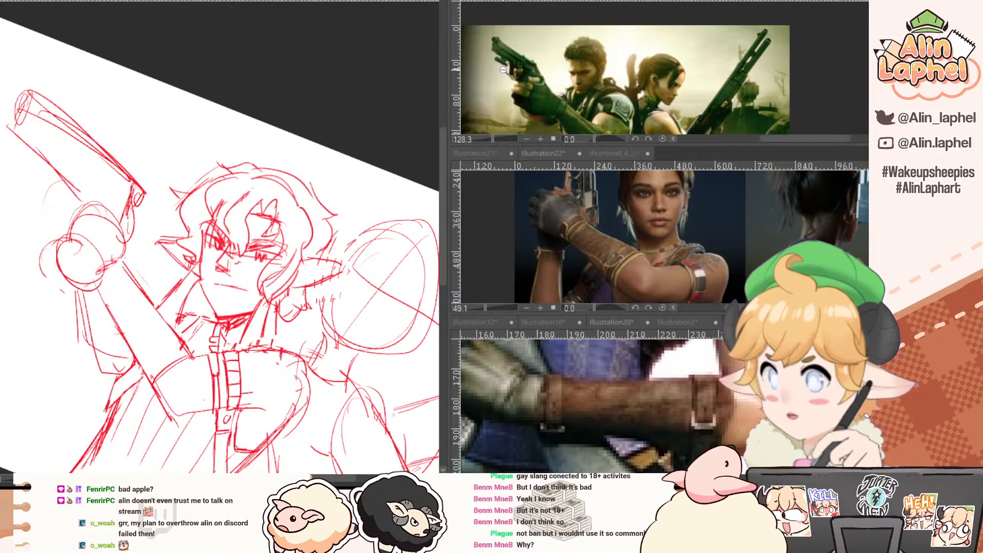
{"action": "key", "text": "e"}
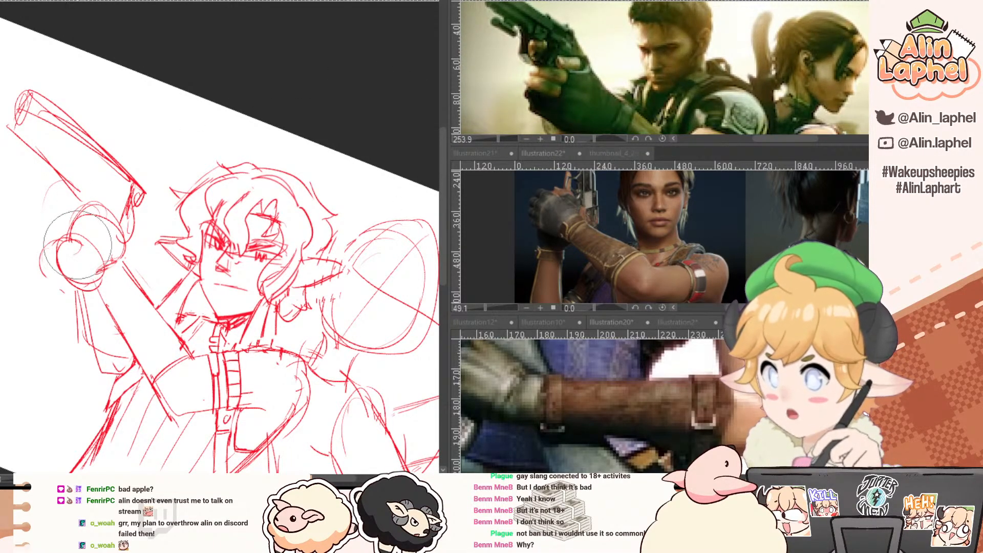
{"action": "mouse_move", "coordinate": [76, 245]}
{"action": "left_mouse_down"}
{"action": "mouse_move", "coordinate": [83, 265]}
{"action": "mouse_move", "coordinate": [60, 243]}
{"action": "mouse_move", "coordinate": [56, 255]}
{"action": "mouse_move", "coordinate": [56, 239]}
{"action": "mouse_move", "coordinate": [71, 242]}
{"action": "mouse_move", "coordinate": [54, 238]}
{"action": "mouse_move", "coordinate": [91, 237]}
{"action": "mouse_move", "coordinate": [101, 279]}
{"action": "left_mouse_up"}
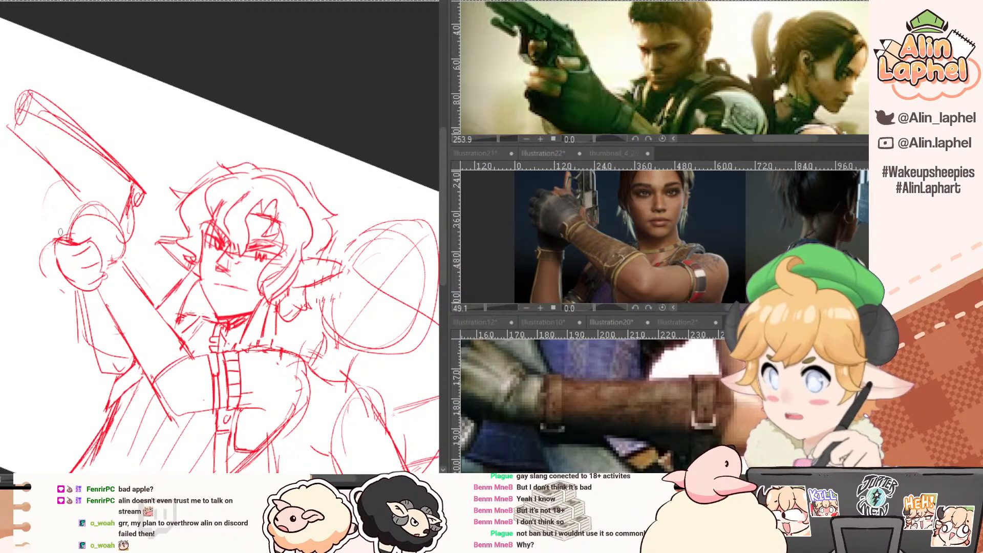
Clean up the upper guide circle and shape the gripping hand beneath the pistol.
{"action": "left_click_drag", "start_coordinate": [77, 213], "coordinate": [123, 241]}
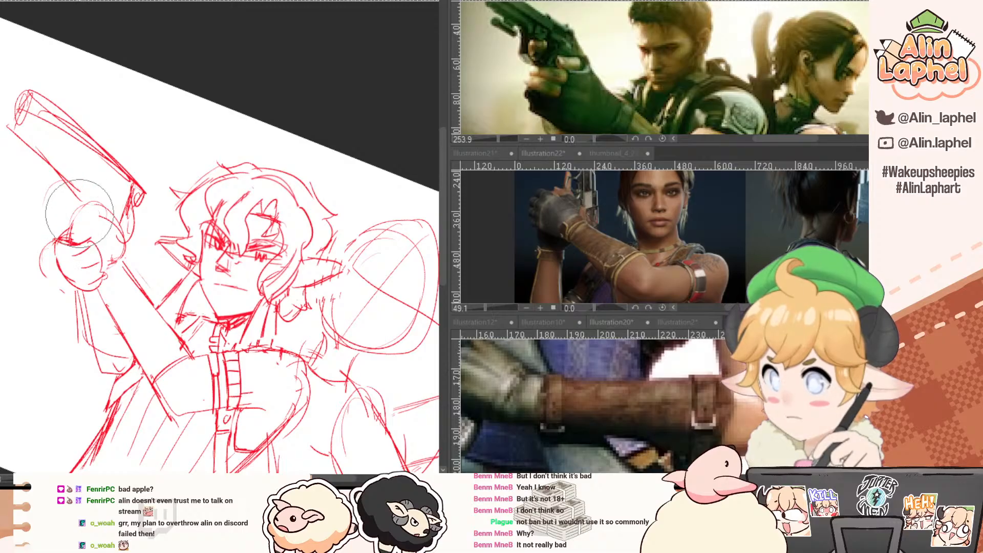
{"action": "key", "text": "ctrl+z"}
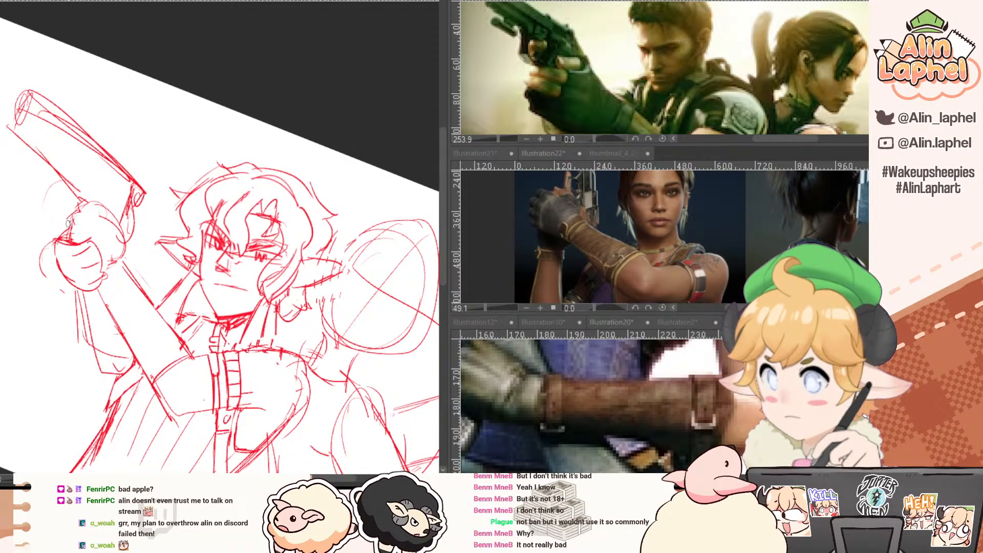
{"action": "left_click_drag", "start_coordinate": [67, 225], "coordinate": [117, 244]}
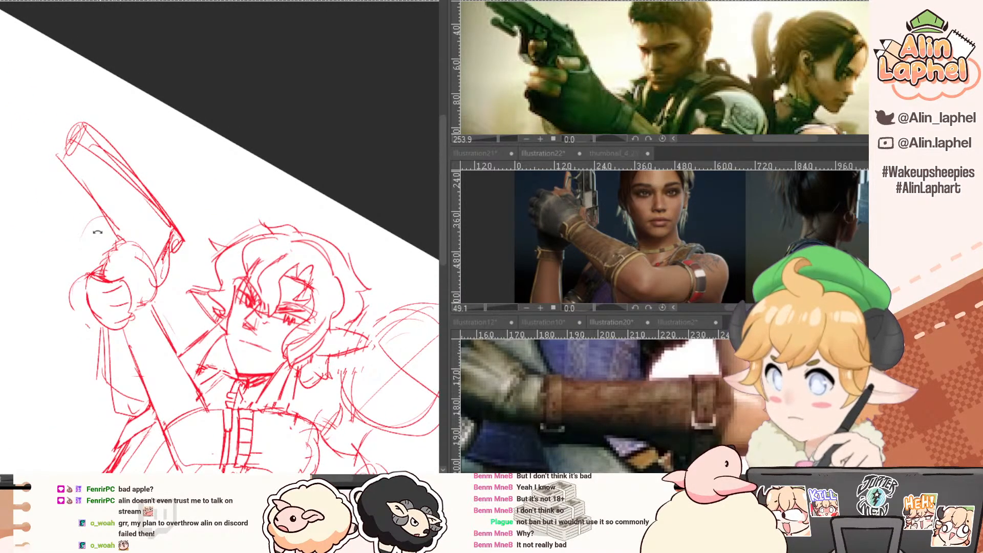
{"action": "mouse_move", "coordinate": [124, 298]}
{"action": "left_mouse_down"}
{"action": "mouse_move", "coordinate": [104, 211]}
{"action": "mouse_move", "coordinate": [111, 192]}
{"action": "mouse_move", "coordinate": [85, 247]}
{"action": "mouse_move", "coordinate": [53, 237]}
{"action": "mouse_move", "coordinate": [69, 262]}
{"action": "mouse_move", "coordinate": [44, 195]}
{"action": "mouse_move", "coordinate": [63, 141]}
{"action": "mouse_move", "coordinate": [50, 251]}
{"action": "mouse_move", "coordinate": [65, 271]}
{"action": "left_mouse_up"}
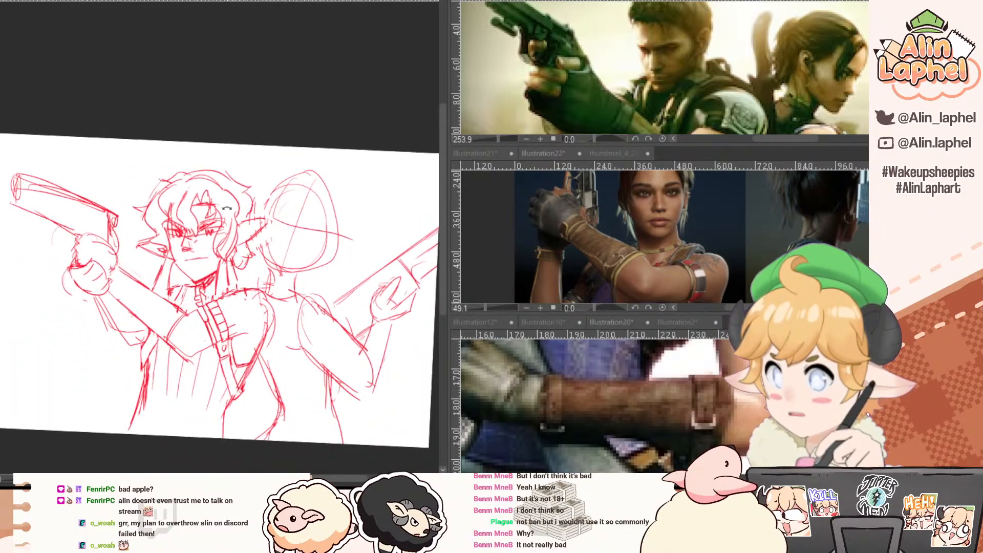
Erase and redraw the pistol figure's near arm contours from the wrist to the bent elbow, following the poster's arm pose.
{"action": "left_click_drag", "start_coordinate": [563, 114], "coordinate": [530, 83]}
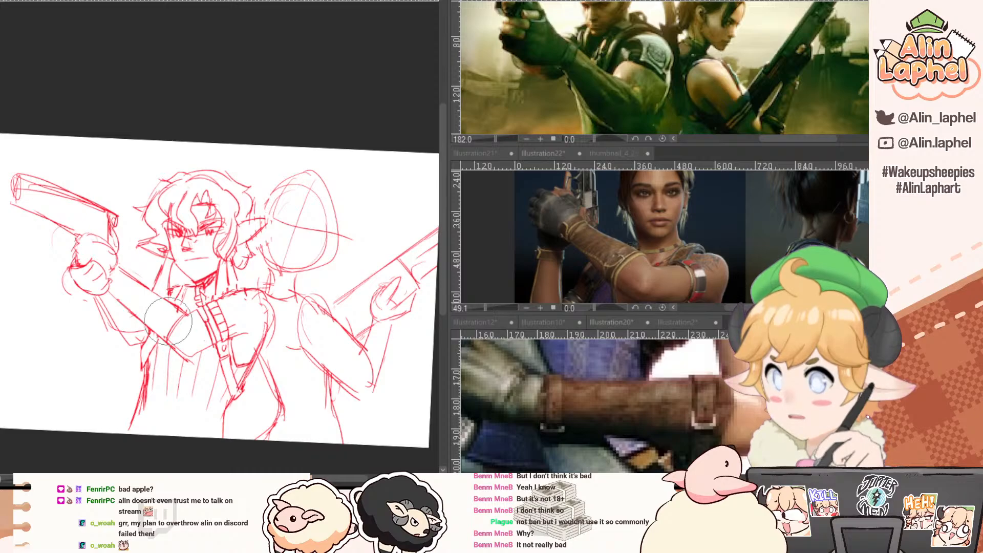
{"action": "mouse_move", "coordinate": [177, 328]}
{"action": "left_mouse_down"}
{"action": "mouse_move", "coordinate": [190, 348]}
{"action": "mouse_move", "coordinate": [182, 350]}
{"action": "left_mouse_up"}
{"action": "key", "text": "p"}
{"action": "left_click_drag", "start_coordinate": [121, 271], "coordinate": [200, 332]}
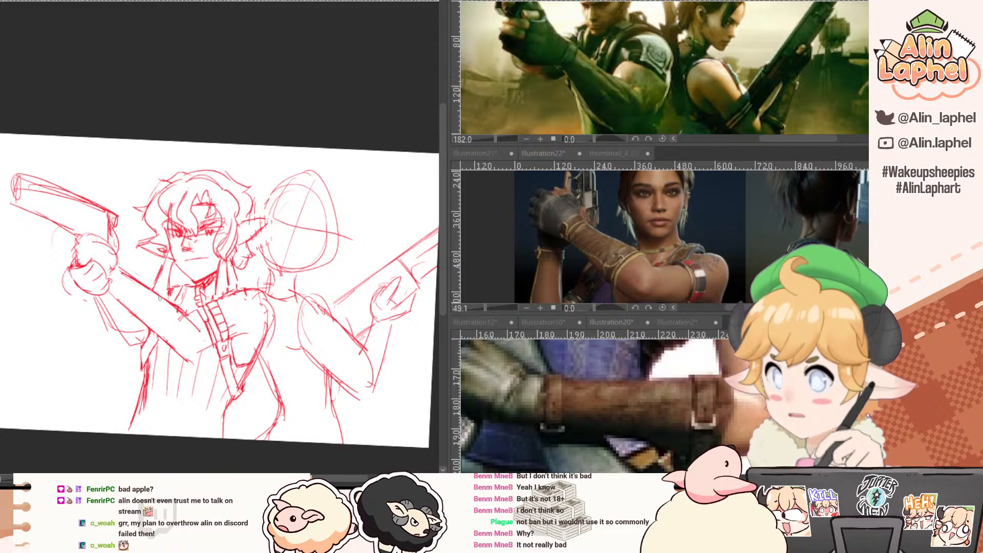
{"action": "key", "text": "ctrl+z"}
{"action": "mouse_move", "coordinate": [152, 288]}
{"action": "left_mouse_down"}
{"action": "mouse_move", "coordinate": [189, 345]}
{"action": "mouse_move", "coordinate": [179, 356]}
{"action": "mouse_move", "coordinate": [206, 353]}
{"action": "left_mouse_up"}
{"action": "mouse_move", "coordinate": [63, 340]}
{"action": "left_mouse_down"}
{"action": "mouse_move", "coordinate": [81, 364]}
{"action": "mouse_move", "coordinate": [165, 416]}
{"action": "left_mouse_up"}
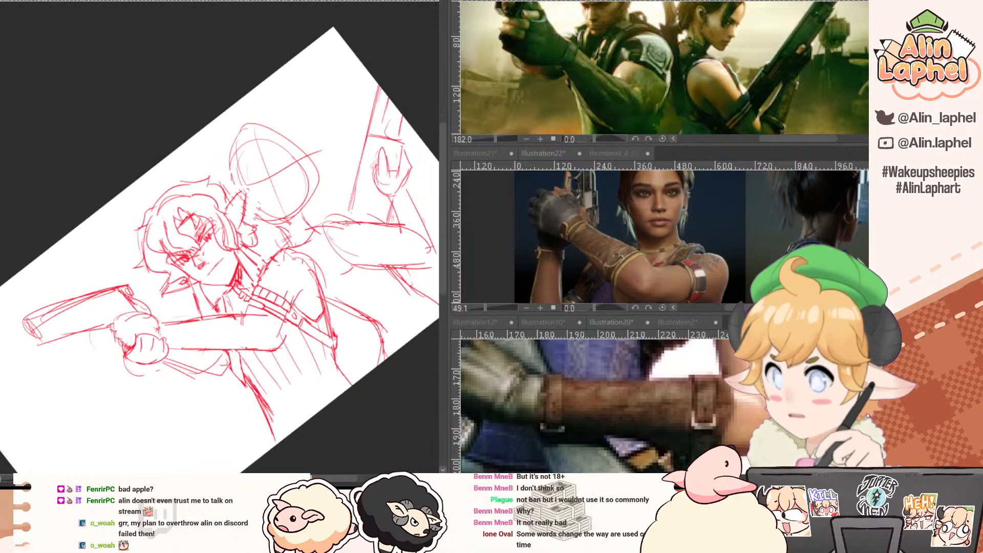
{"action": "left_click_drag", "start_coordinate": [301, 290], "coordinate": [279, 350]}
{"action": "mouse_move", "coordinate": [162, 401]}
{"action": "left_mouse_down"}
{"action": "mouse_move", "coordinate": [67, 294]}
{"action": "mouse_move", "coordinate": [102, 287]}
{"action": "mouse_move", "coordinate": [132, 342]}
{"action": "left_mouse_up"}
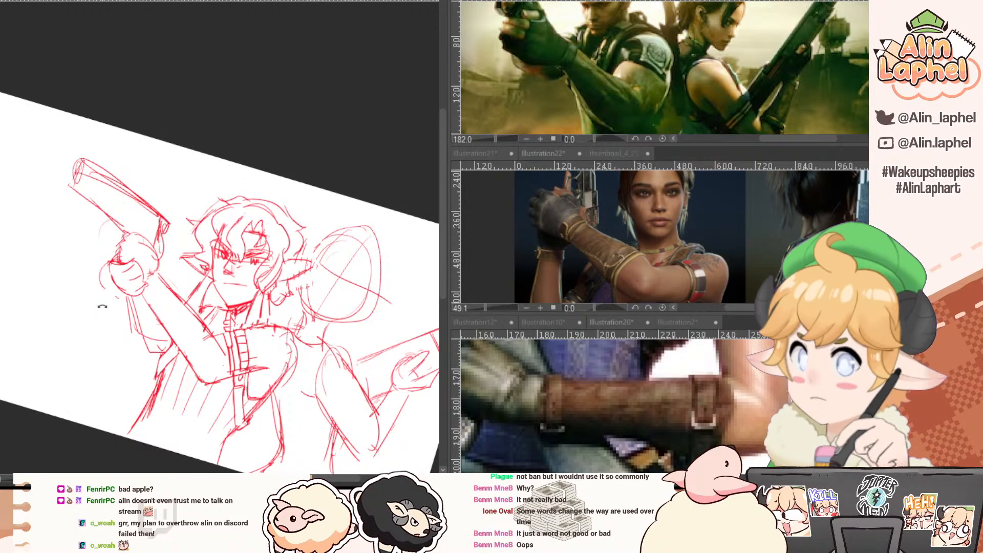
Erase the pistol's muzzle and the underside of its barrel, checking the gun in the game poster.
{"action": "mouse_move", "coordinate": [59, 164]}
{"action": "left_mouse_down"}
{"action": "mouse_move", "coordinate": [53, 218]}
{"action": "mouse_move", "coordinate": [56, 134]}
{"action": "mouse_move", "coordinate": [93, 136]}
{"action": "mouse_move", "coordinate": [119, 199]}
{"action": "left_mouse_up"}
{"action": "key", "text": "p"}
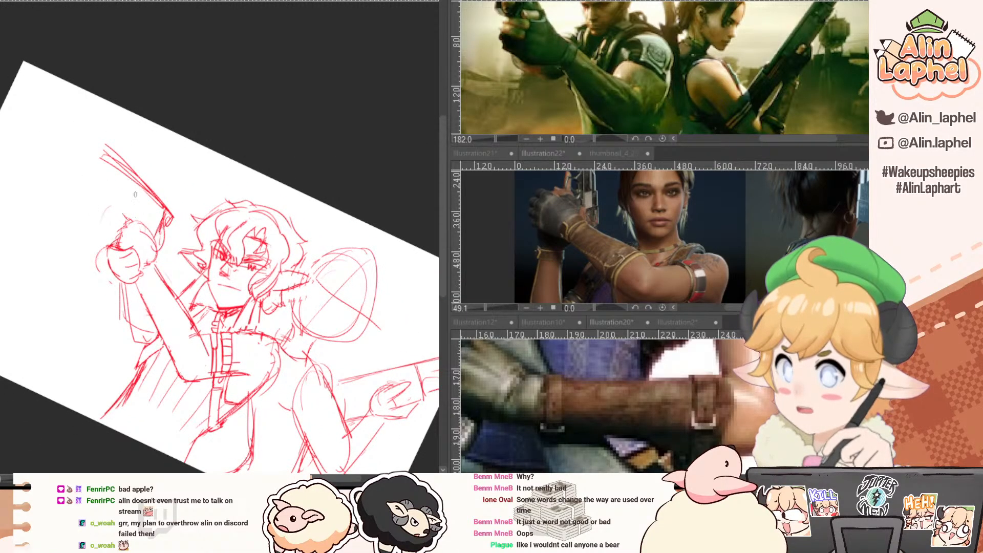
{"action": "left_click_drag", "start_coordinate": [478, 71], "coordinate": [517, 104]}
{"action": "mouse_move", "coordinate": [59, 193]}
{"action": "left_mouse_down"}
{"action": "mouse_move", "coordinate": [56, 244]}
{"action": "mouse_move", "coordinate": [115, 221]}
{"action": "mouse_move", "coordinate": [122, 252]}
{"action": "left_mouse_up"}
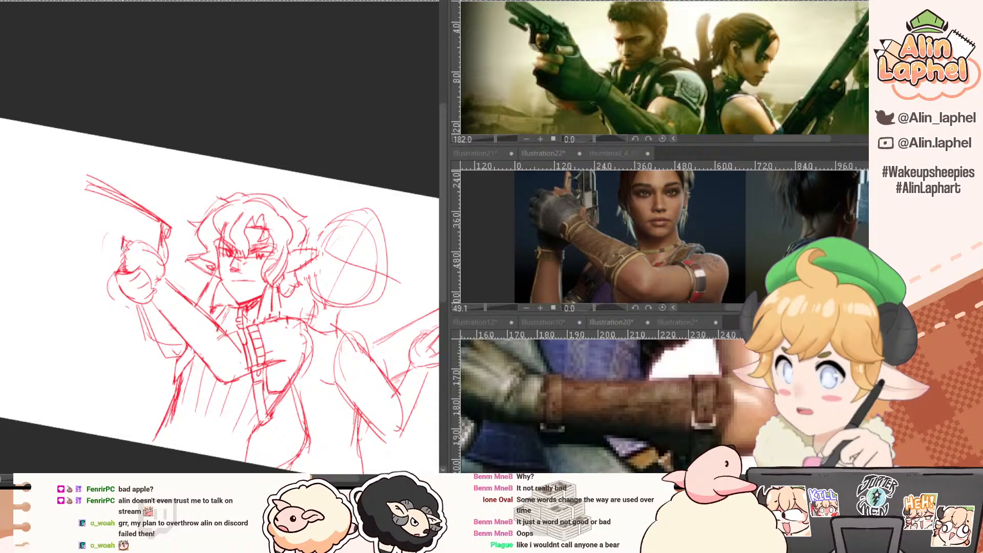
Sketch the trigger area beside the gripping fingers and draw the pistol's lower frame line out towards the muzzle.
{"action": "key", "text": "e"}
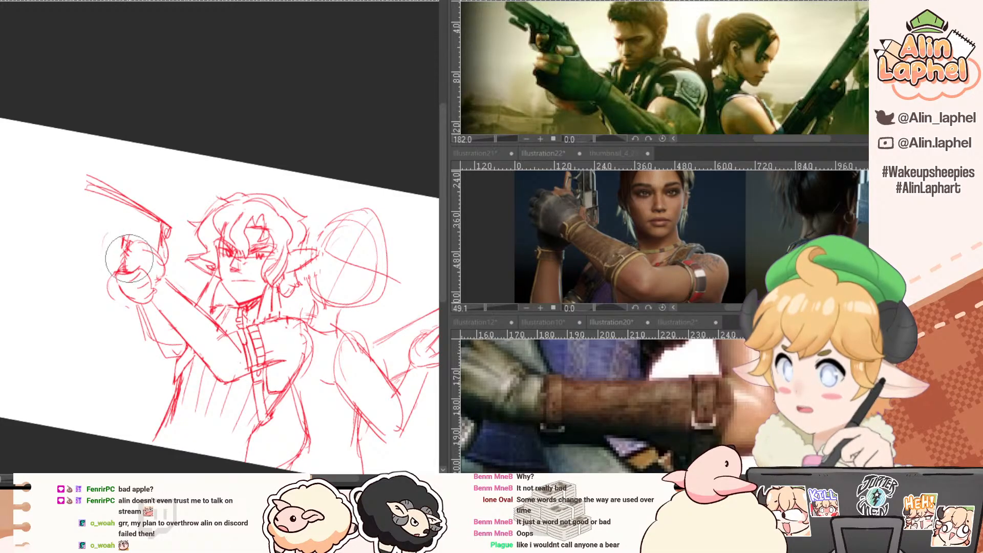
{"action": "key", "text": "r"}
{"action": "left_click_drag", "start_coordinate": [70, 240], "coordinate": [127, 164]}
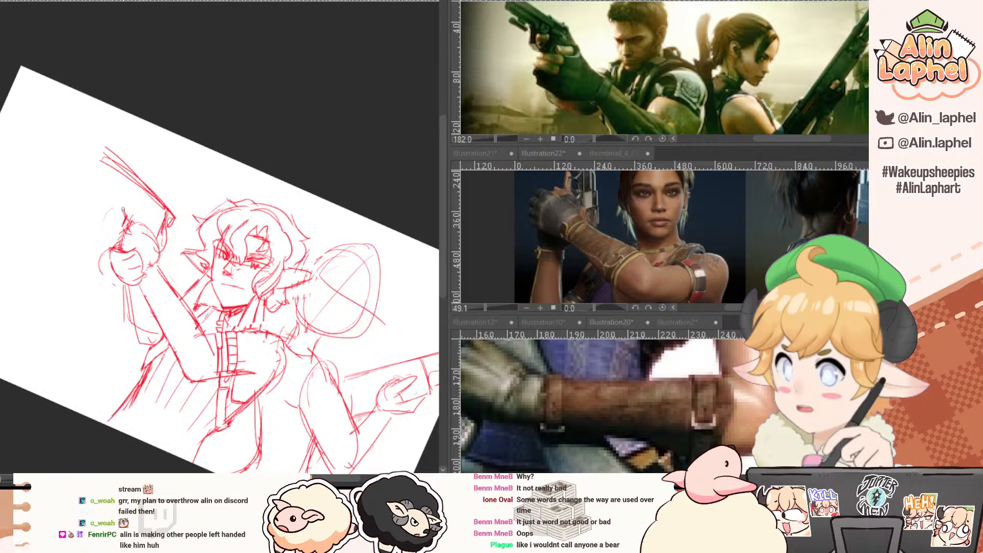
{"action": "left_click_drag", "start_coordinate": [129, 209], "coordinate": [133, 217]}
{"action": "key", "text": "e"}
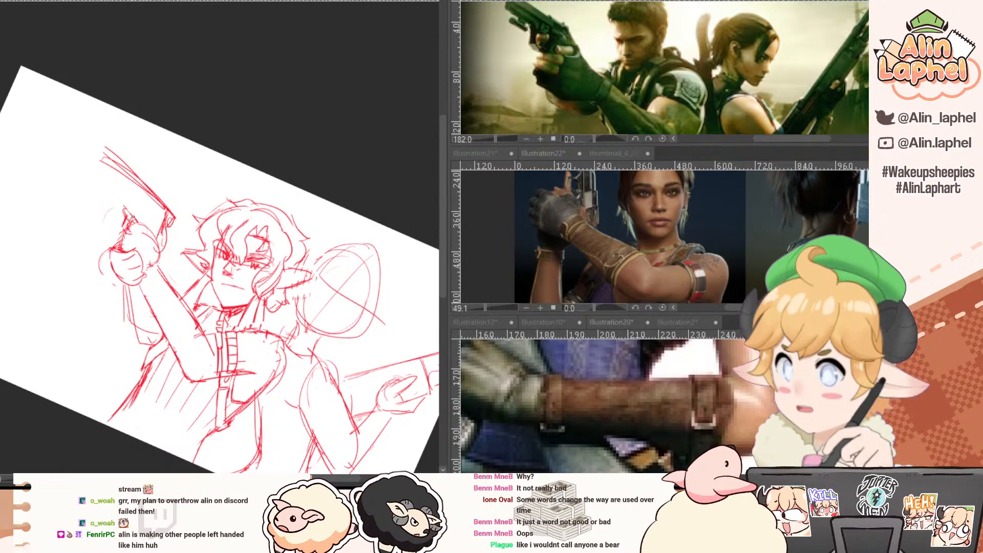
{"action": "key", "text": "p"}
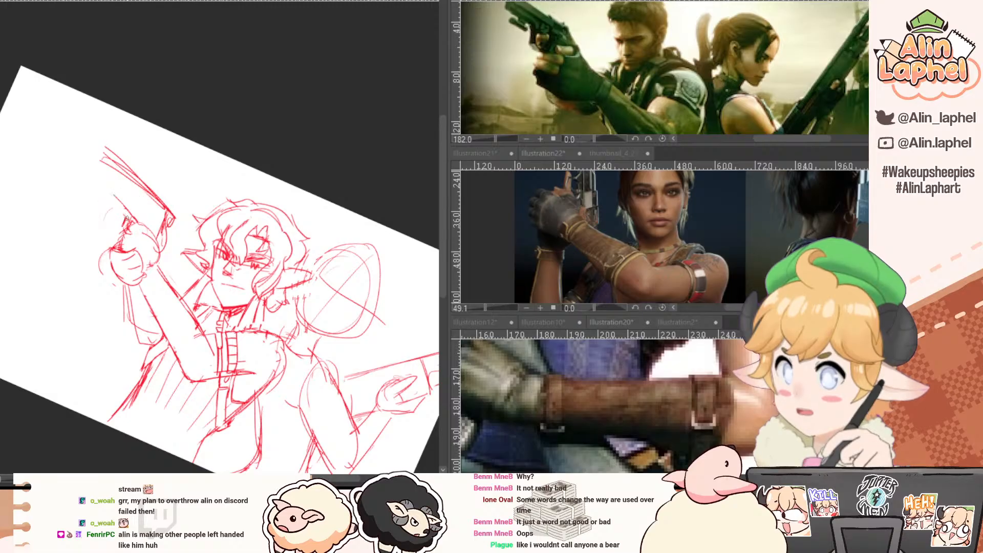
{"action": "mouse_move", "coordinate": [122, 212]}
{"action": "left_mouse_down"}
{"action": "mouse_move", "coordinate": [96, 179]}
{"action": "mouse_move", "coordinate": [126, 209]}
{"action": "left_mouse_up"}
{"action": "key", "text": "e"}
{"action": "key", "text": "p"}
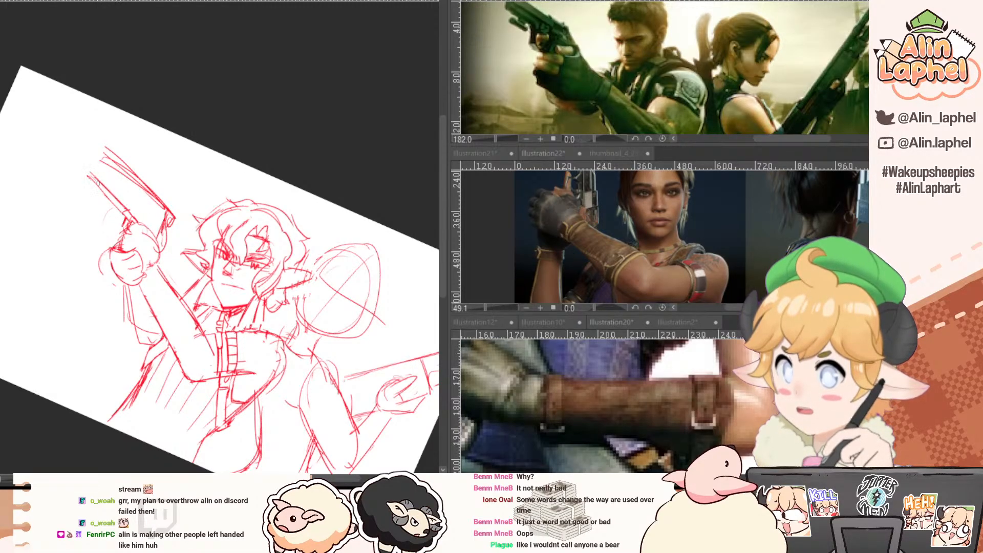
Add a small boxy attachment beneath the front of the pistol's barrel.
{"action": "mouse_move", "coordinate": [57, 189]}
{"action": "left_mouse_down"}
{"action": "mouse_move", "coordinate": [50, 246]}
{"action": "mouse_move", "coordinate": [87, 226]}
{"action": "mouse_move", "coordinate": [98, 237]}
{"action": "mouse_move", "coordinate": [93, 345]}
{"action": "mouse_move", "coordinate": [124, 332]}
{"action": "left_mouse_up"}
{"action": "key", "text": "r"}
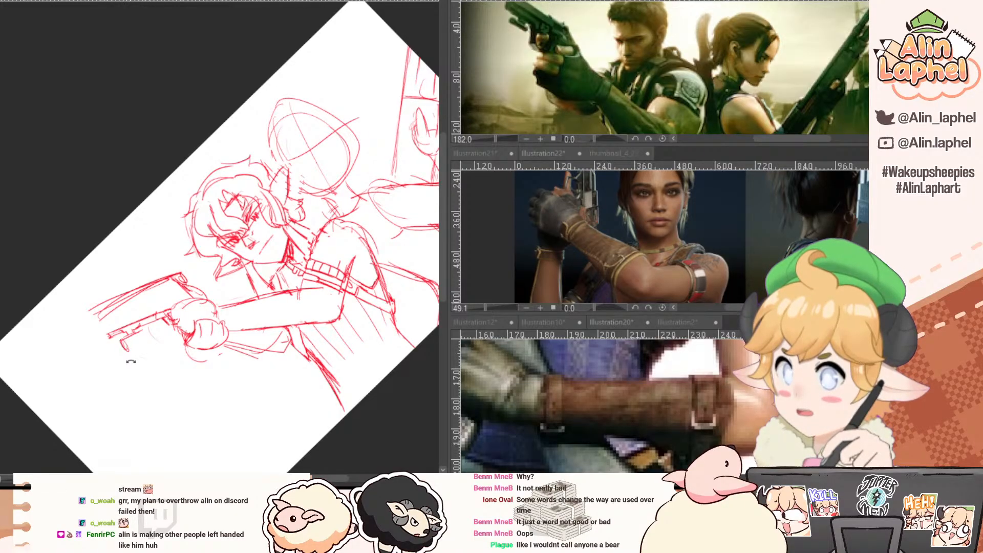
{"action": "mouse_move", "coordinate": [131, 361]}
{"action": "left_mouse_down"}
{"action": "mouse_move", "coordinate": [124, 123]}
{"action": "mouse_move", "coordinate": [123, 144]}
{"action": "mouse_move", "coordinate": [59, 149]}
{"action": "mouse_move", "coordinate": [77, 241]}
{"action": "mouse_move", "coordinate": [150, 172]}
{"action": "left_mouse_up"}
{"action": "key", "text": "e"}
{"action": "key", "text": "p"}
{"action": "key", "text": "e"}
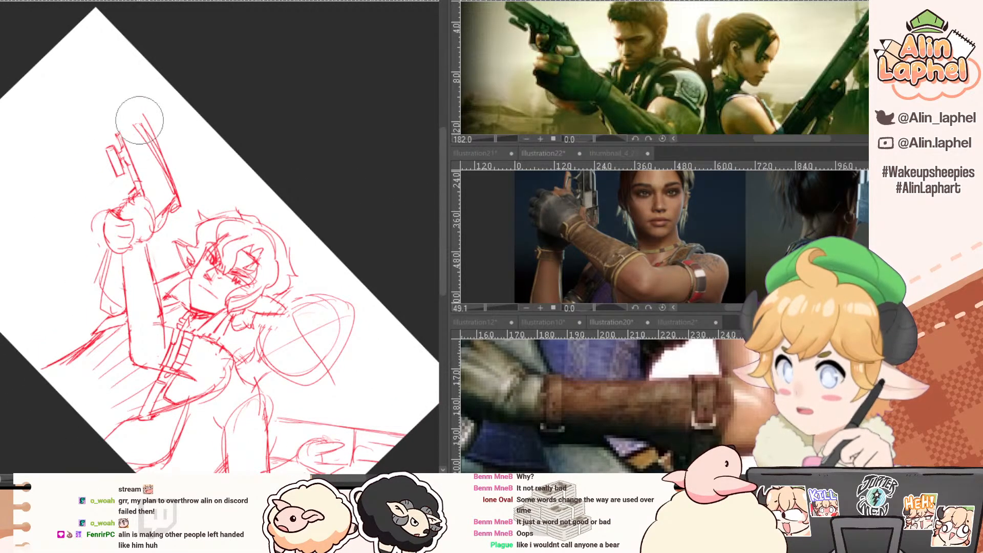
Erase the old barrel lines and redraw the pistol's slide as a straight block with a small round muzzle.
{"action": "left_click_drag", "start_coordinate": [140, 118], "coordinate": [154, 171]}
{"action": "key", "text": "p"}
{"action": "left_click_drag", "start_coordinate": [134, 127], "coordinate": [165, 205]}
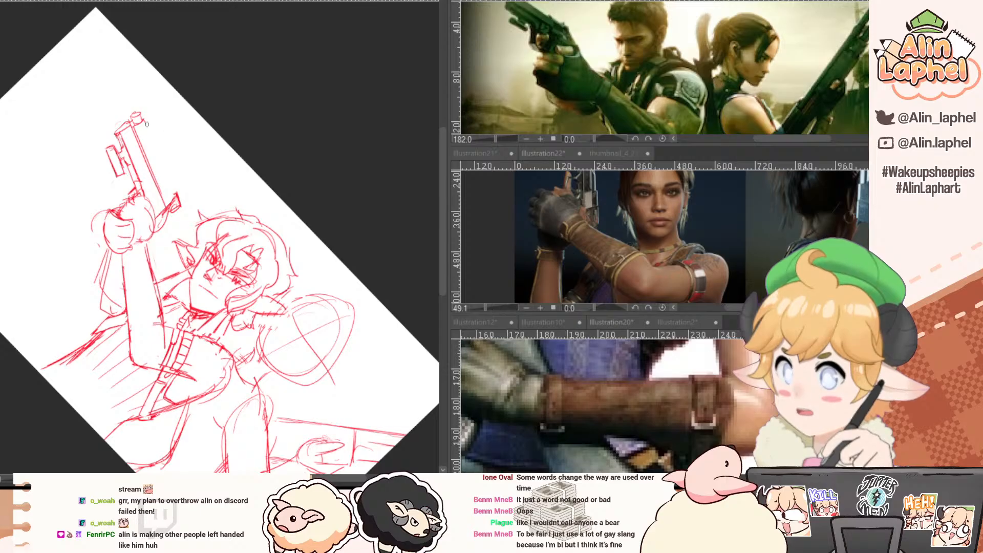
{"action": "mouse_move", "coordinate": [147, 127]}
{"action": "left_mouse_down"}
{"action": "mouse_move", "coordinate": [175, 191]}
{"action": "mouse_move", "coordinate": [161, 158]}
{"action": "left_mouse_up"}
{"action": "left_click_drag", "start_coordinate": [162, 163], "coordinate": [174, 189]}
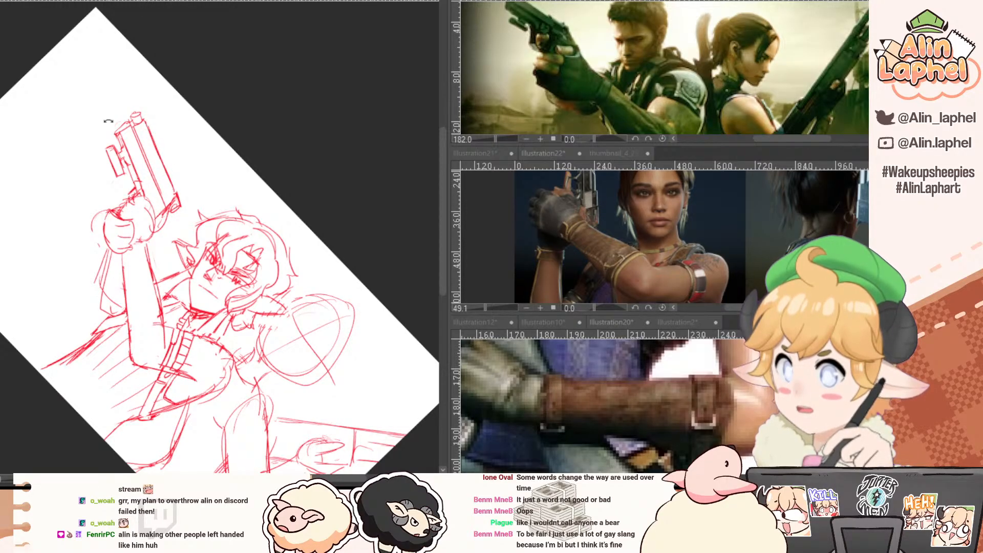
Refine the rear end of the pistol's slide above the gripping hand.
{"action": "left_click_drag", "start_coordinate": [108, 120], "coordinate": [81, 419]}
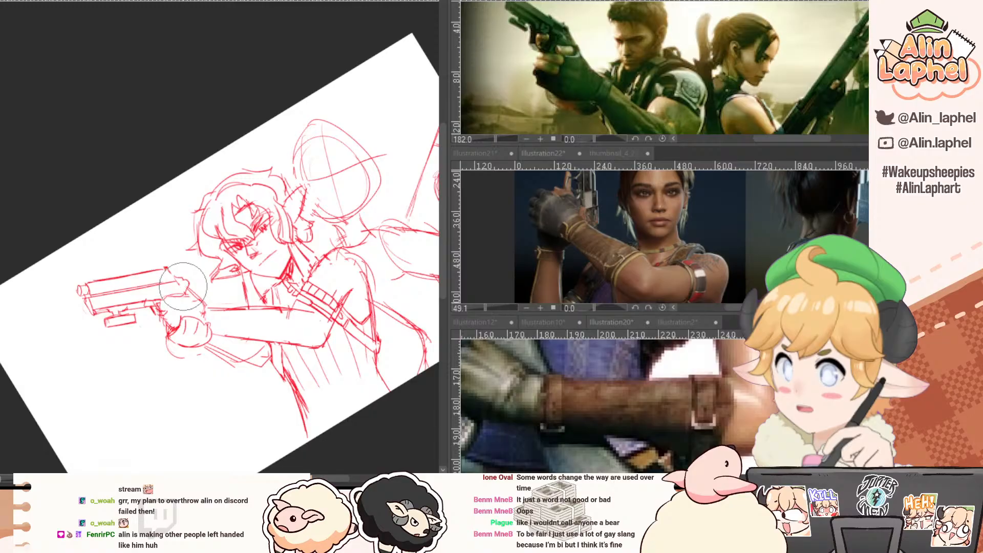
{"action": "left_click", "coordinate": [115, 274]}
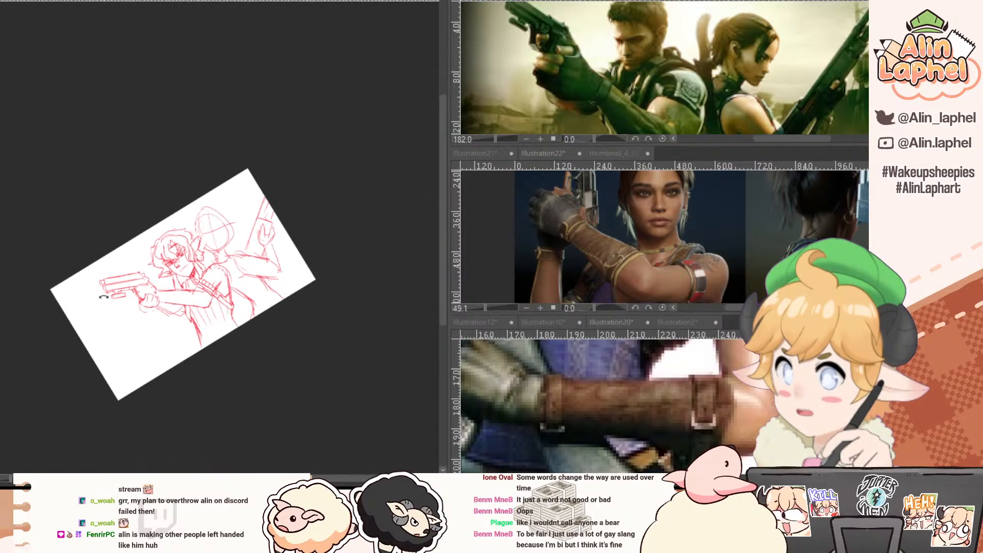
{"action": "left_click", "coordinate": [122, 273]}
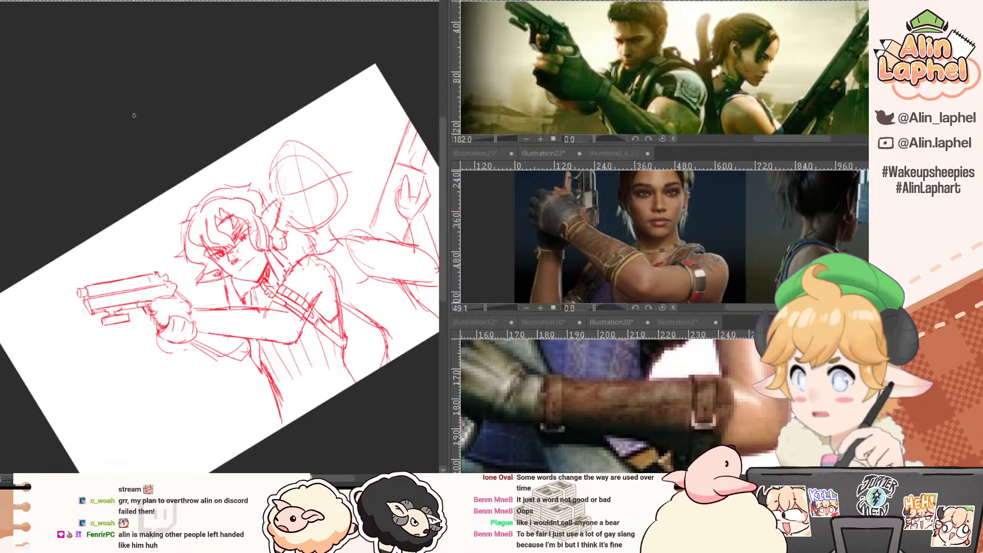
Erase the leftover guide circle lines around the pistol figure's hands and bring up the bracer reference.
{"action": "left_click_drag", "start_coordinate": [155, 240], "coordinate": [111, 184]}
{"action": "key", "text": "e"}
{"action": "mouse_move", "coordinate": [122, 312]}
{"action": "left_mouse_down"}
{"action": "mouse_move", "coordinate": [129, 321]}
{"action": "mouse_move", "coordinate": [119, 302]}
{"action": "mouse_move", "coordinate": [169, 346]}
{"action": "left_mouse_up"}
{"action": "left_click", "coordinate": [542, 411]}
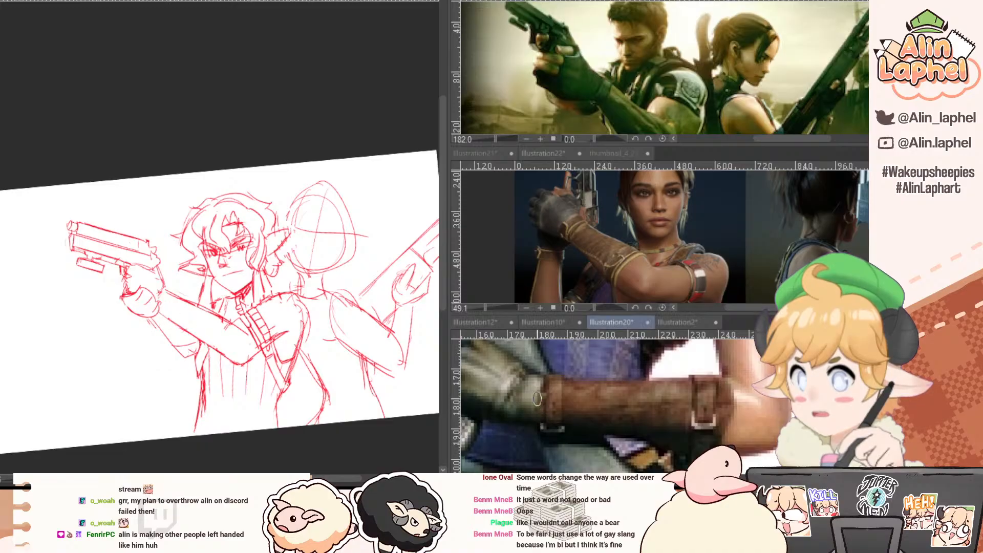
Check the bracer references, then erase the pistol figure's old rear forearm lines below the supporting hand.
{"action": "mouse_move", "coordinate": [541, 411]}
{"action": "left_mouse_down"}
{"action": "mouse_move", "coordinate": [511, 391]}
{"action": "mouse_move", "coordinate": [574, 359]}
{"action": "left_mouse_up"}
{"action": "left_click", "coordinate": [542, 153]}
{"action": "scroll", "coordinate": [562, 198], "scroll_direction": "up", "scroll_amount": 2}
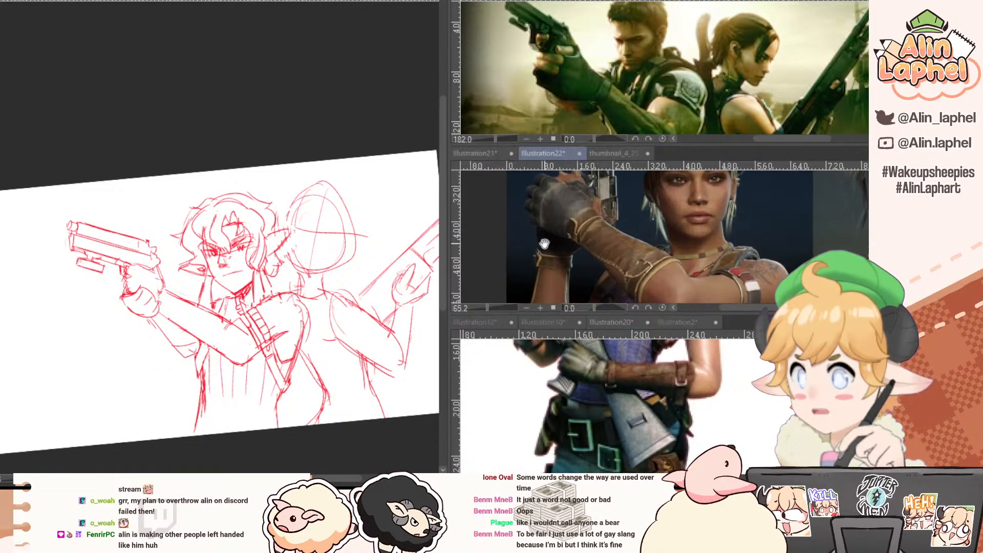
{"action": "scroll", "coordinate": [160, 342], "scroll_direction": "up", "scroll_amount": 1}
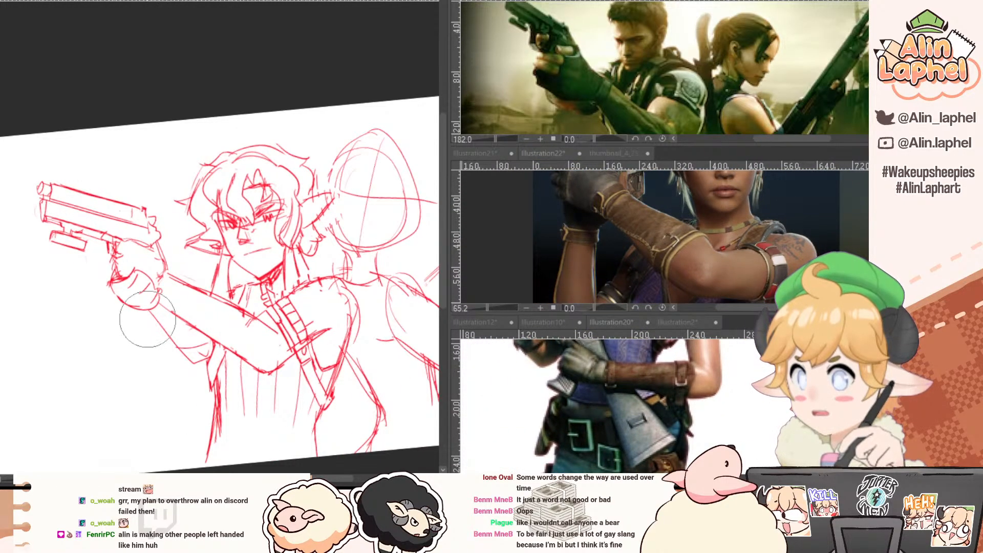
{"action": "mouse_move", "coordinate": [149, 310]}
{"action": "left_mouse_down"}
{"action": "mouse_move", "coordinate": [188, 364]}
{"action": "mouse_move", "coordinate": [210, 354]}
{"action": "mouse_move", "coordinate": [163, 340]}
{"action": "left_mouse_up"}
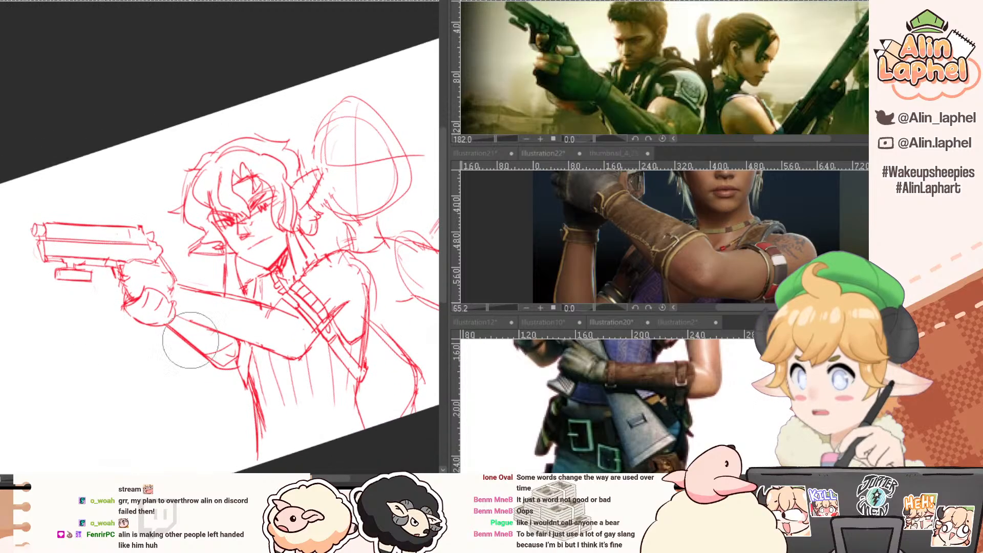
{"action": "key", "text": "e"}
{"action": "left_click_drag", "start_coordinate": [228, 283], "coordinate": [211, 299]}
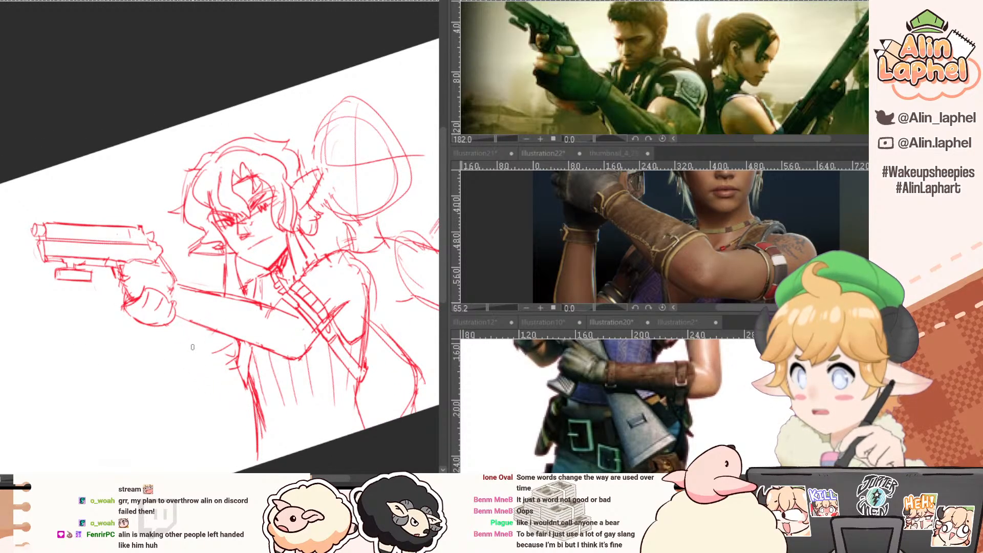
Redraw the pistol figure's rear forearm as a curved line from the supporting hand to the elbow, following the poster.
{"action": "left_click_drag", "start_coordinate": [551, 116], "coordinate": [565, 36]}
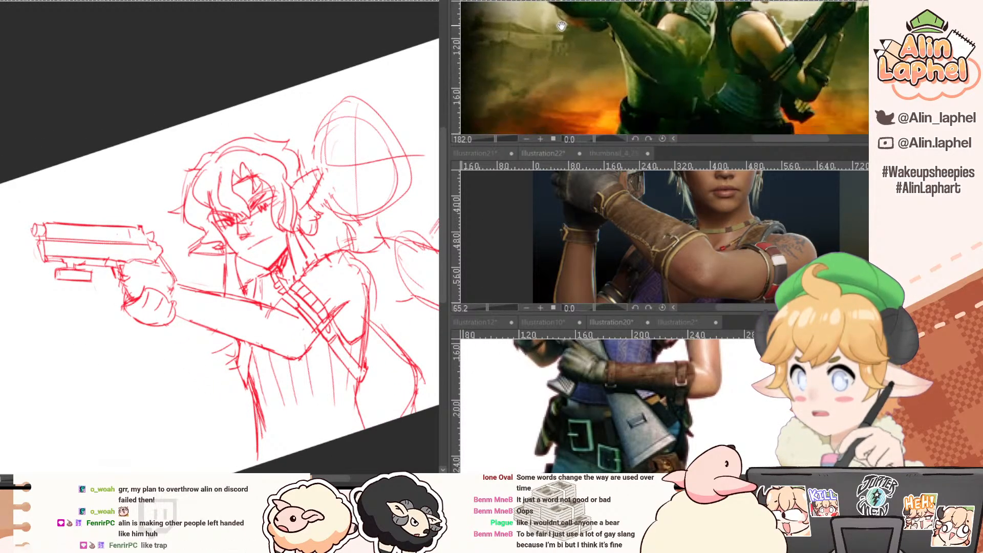
{"action": "mouse_move", "coordinate": [158, 325]}
{"action": "left_mouse_down"}
{"action": "mouse_move", "coordinate": [196, 360]}
{"action": "mouse_move", "coordinate": [234, 359]}
{"action": "mouse_move", "coordinate": [176, 294]}
{"action": "left_mouse_up"}
{"action": "key", "text": "e"}
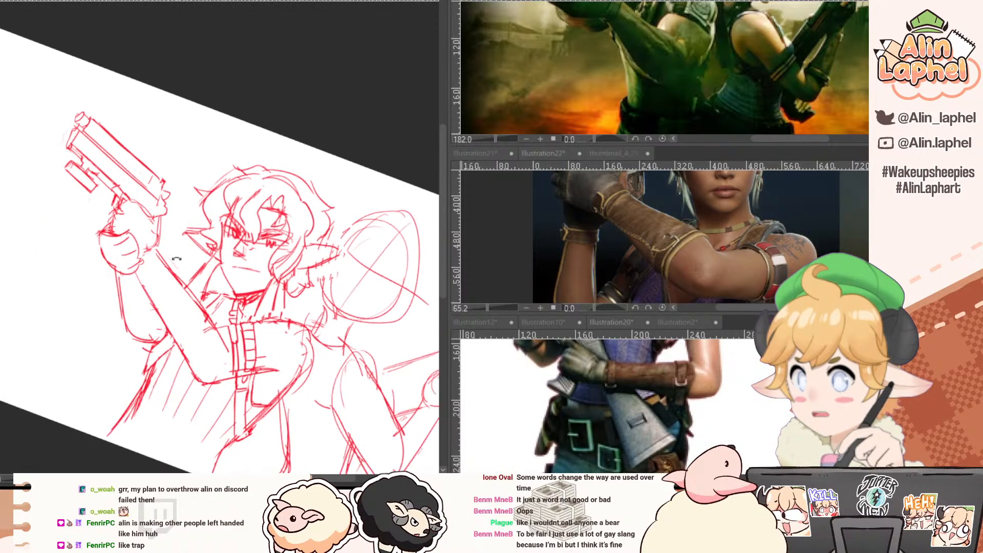
{"action": "left_click_drag", "start_coordinate": [219, 343], "coordinate": [211, 322]}
{"action": "key", "text": "p"}
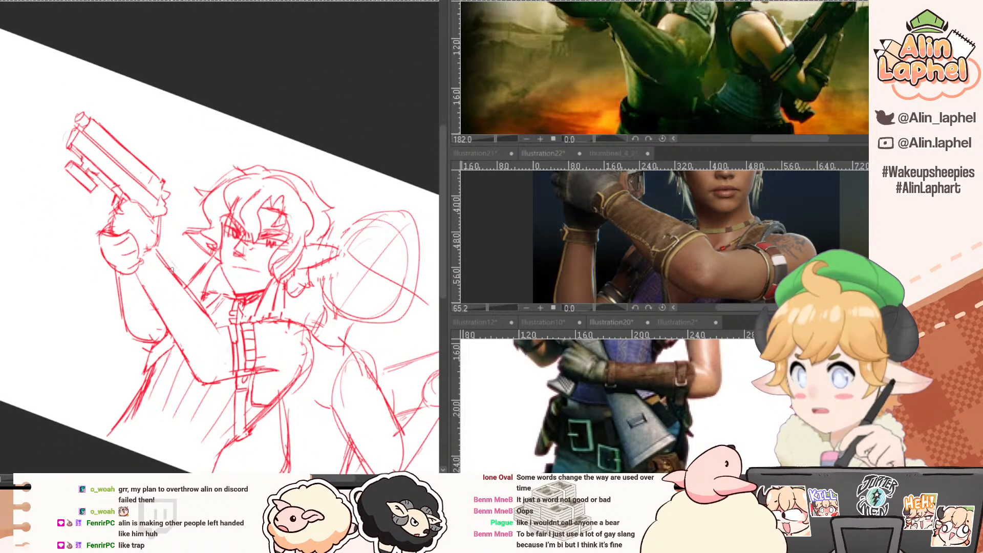
Refine the edge lines of the pistol figure's front forearm between wrist and elbow.
{"action": "left_click_drag", "start_coordinate": [155, 249], "coordinate": [218, 328]}
{"action": "key", "text": "e"}
{"action": "left_click_drag", "start_coordinate": [83, 236], "coordinate": [100, 299]}
{"action": "key", "text": "p"}
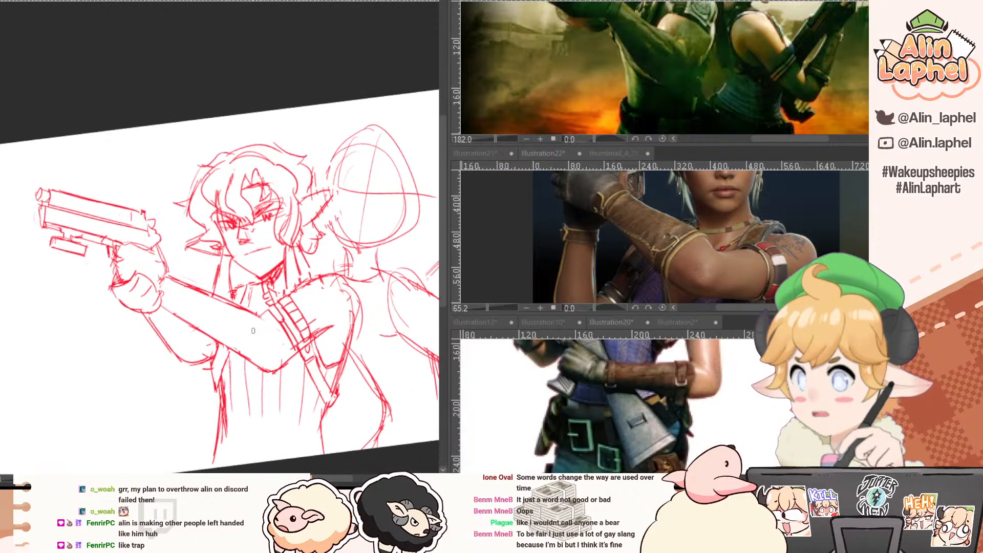
Draw the bracer's curved cuff lines near the elbow and at the wrist of the front forearm.
{"action": "mouse_move", "coordinate": [260, 316]}
{"action": "left_mouse_down"}
{"action": "mouse_move", "coordinate": [245, 354]}
{"action": "mouse_move", "coordinate": [285, 318]}
{"action": "left_mouse_up"}
{"action": "left_click", "coordinate": [545, 244]}
{"action": "left_click_drag", "start_coordinate": [311, 263], "coordinate": [330, 303]}
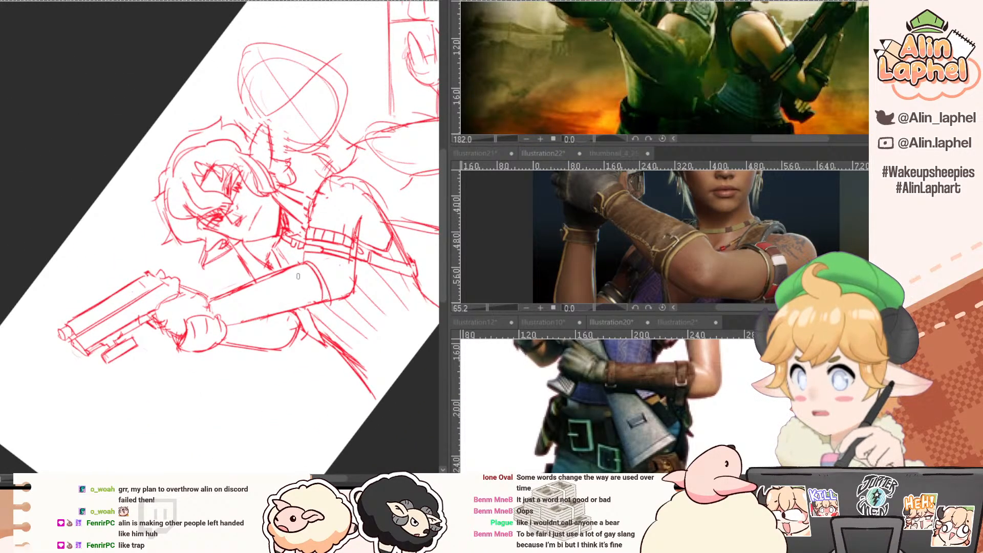
{"action": "left_click_drag", "start_coordinate": [214, 301], "coordinate": [231, 324]}
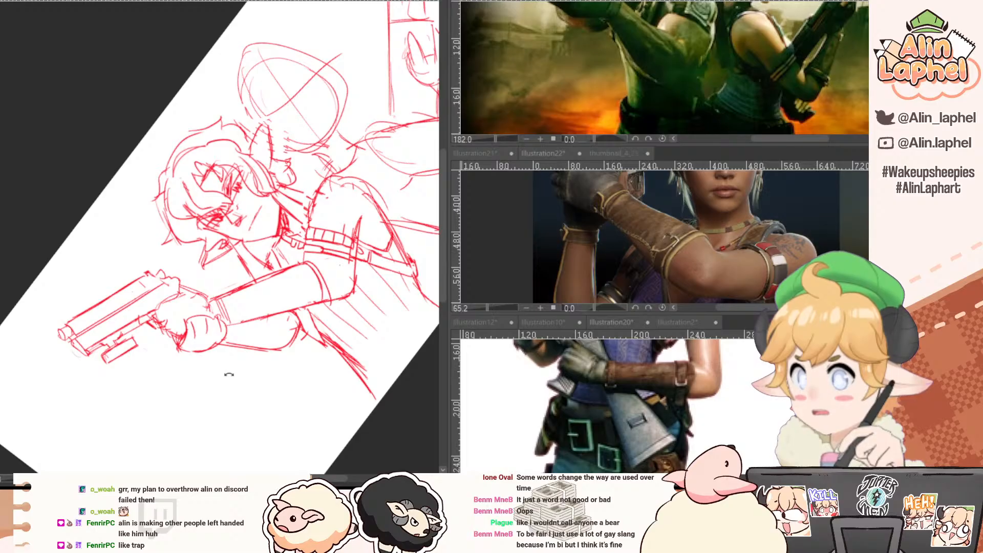
{"action": "mouse_move", "coordinate": [228, 373]}
{"action": "left_mouse_down"}
{"action": "mouse_move", "coordinate": [135, 313]}
{"action": "mouse_move", "coordinate": [141, 328]}
{"action": "left_mouse_up"}
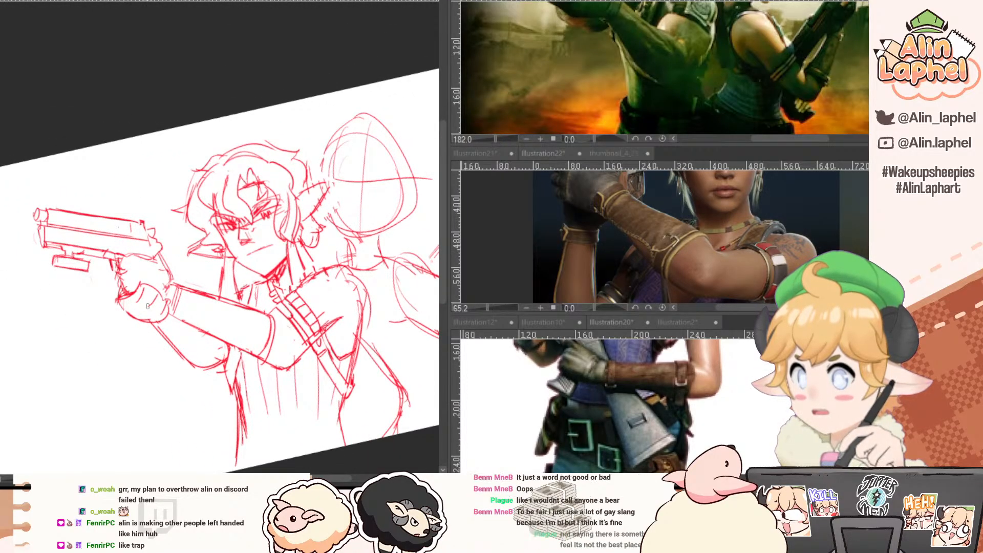
Hatch the gripping and supporting hands with light strokes to mark them as gloves, following the heroine's glove reference.
{"action": "left_click", "coordinate": [520, 219]}
{"action": "left_click_drag", "start_coordinate": [520, 218], "coordinate": [530, 303]}
{"action": "left_click", "coordinate": [99, 282]}
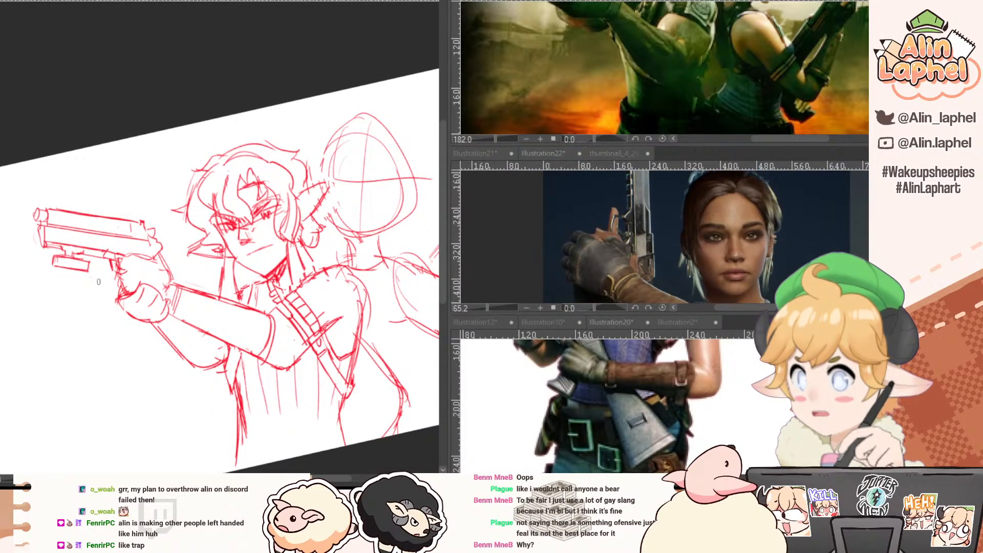
{"action": "left_click_drag", "start_coordinate": [127, 294], "coordinate": [131, 311]}
{"action": "mouse_move", "coordinate": [135, 293]}
{"action": "left_mouse_down"}
{"action": "mouse_move", "coordinate": [148, 322]}
{"action": "mouse_move", "coordinate": [163, 321]}
{"action": "left_mouse_up"}
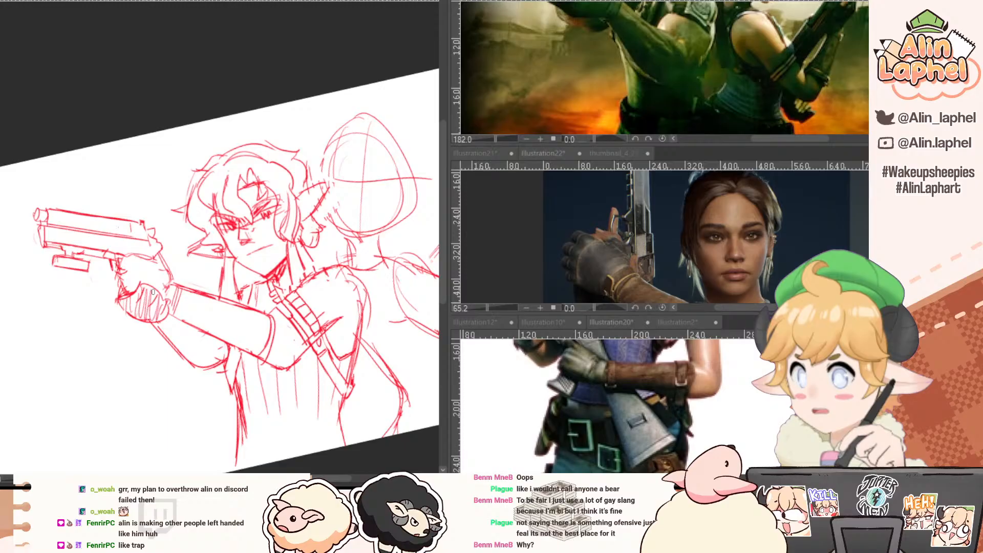
{"action": "mouse_move", "coordinate": [147, 259]}
{"action": "left_mouse_down"}
{"action": "mouse_move", "coordinate": [127, 258]}
{"action": "mouse_move", "coordinate": [131, 281]}
{"action": "left_mouse_up"}
{"action": "mouse_move", "coordinate": [130, 260]}
{"action": "left_mouse_down"}
{"action": "mouse_move", "coordinate": [138, 289]}
{"action": "mouse_move", "coordinate": [148, 283]}
{"action": "left_mouse_up"}
{"action": "mouse_move", "coordinate": [153, 265]}
{"action": "left_mouse_down"}
{"action": "mouse_move", "coordinate": [162, 286]}
{"action": "mouse_move", "coordinate": [121, 290]}
{"action": "mouse_move", "coordinate": [147, 297]}
{"action": "left_mouse_up"}
Compare the whole sketch with the glove and poster references and check it mirrored horizontally.
{"action": "left_click_drag", "start_coordinate": [552, 388], "coordinate": [560, 434]}
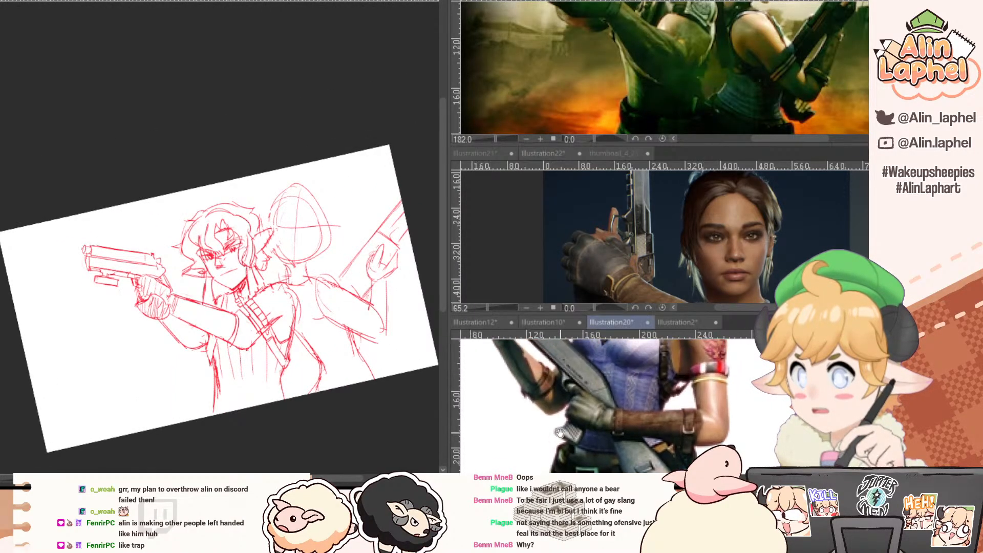
{"action": "mouse_move", "coordinate": [538, 64]}
{"action": "left_mouse_down"}
{"action": "mouse_move", "coordinate": [533, 140]}
{"action": "mouse_move", "coordinate": [488, 59]}
{"action": "left_mouse_up"}
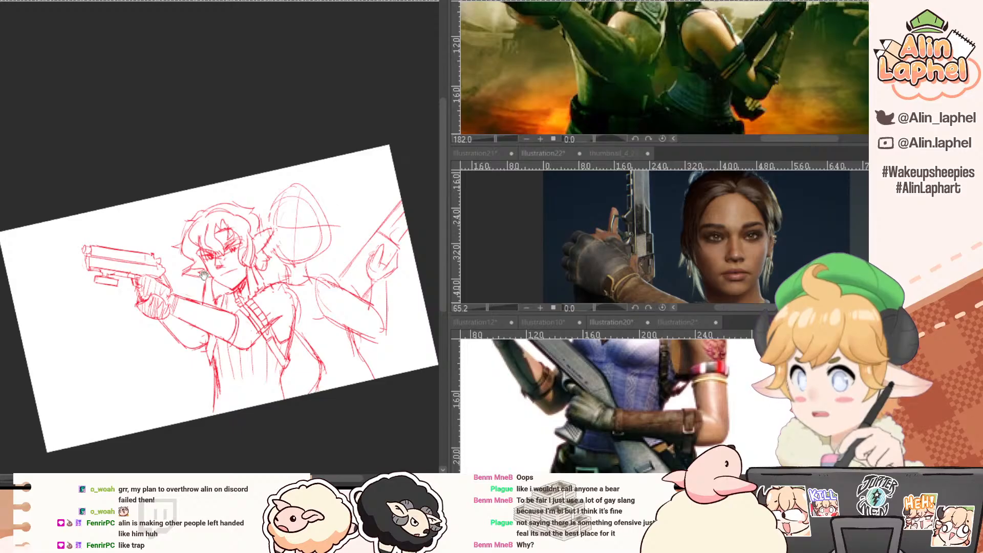
{"action": "mouse_move", "coordinate": [203, 286]}
{"action": "left_mouse_down"}
{"action": "mouse_move", "coordinate": [202, 301]}
{"action": "mouse_move", "coordinate": [175, 299]}
{"action": "mouse_move", "coordinate": [218, 343]}
{"action": "left_mouse_up"}
{"action": "key", "text": "h"}
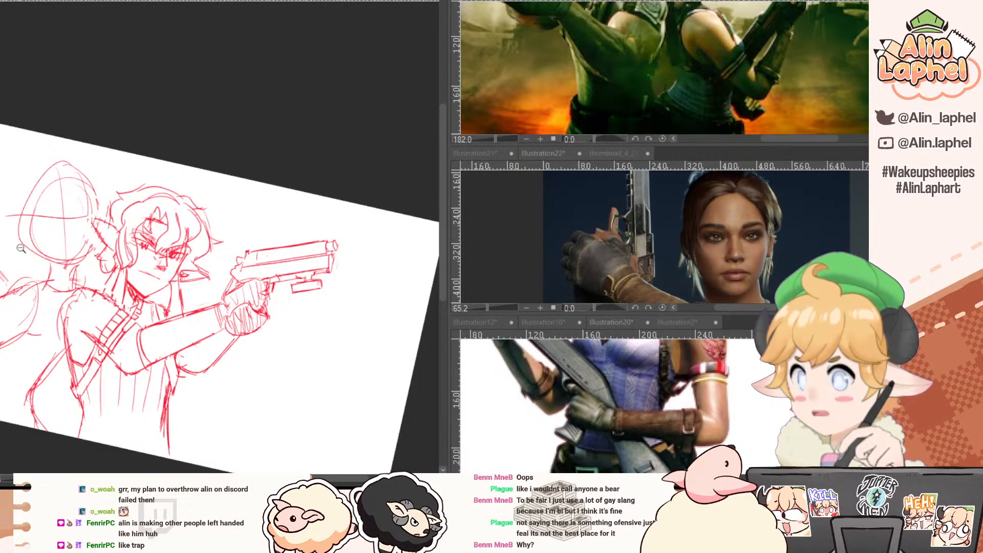
{"action": "key", "text": "h"}
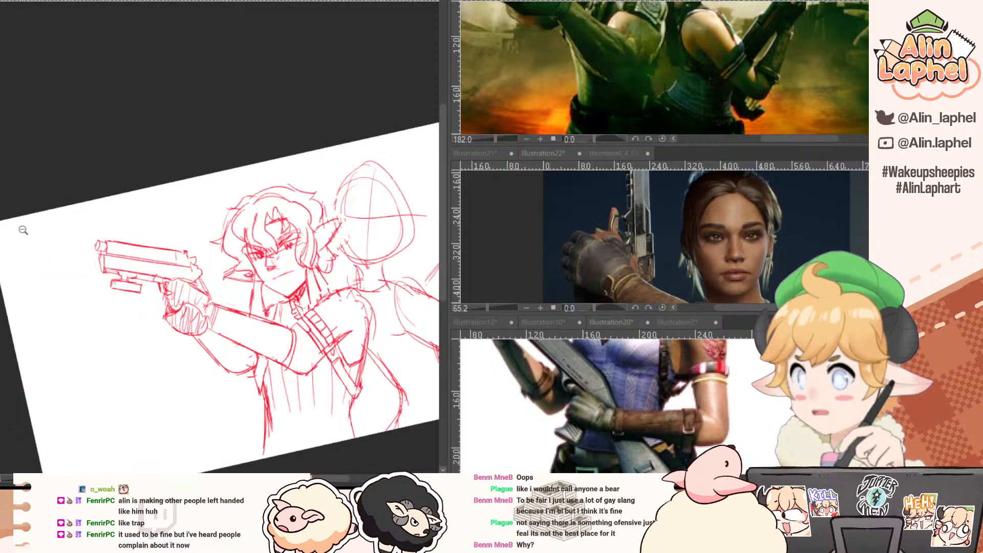
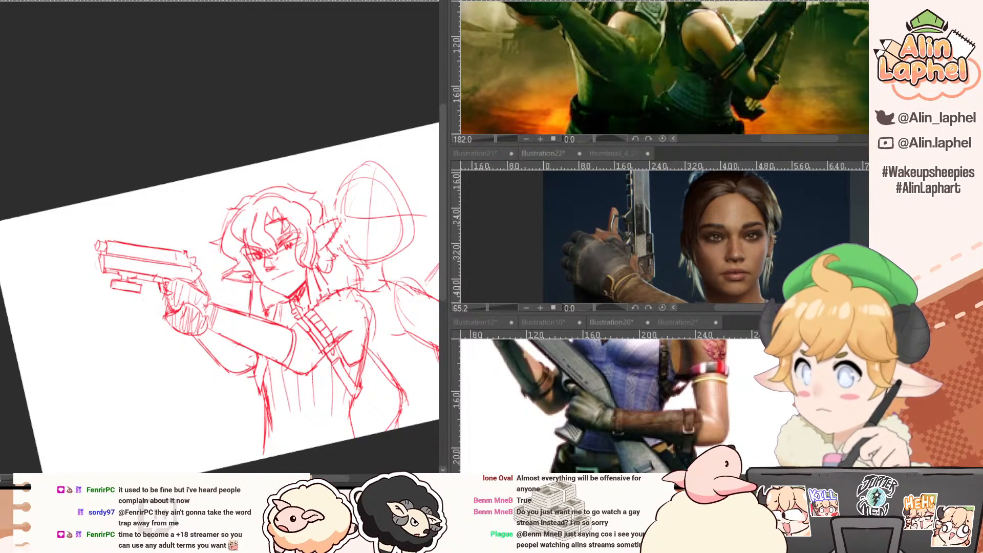
Bring the full-body back-view soldier picture in as a reference beside the canvas.
{"action": "left_click", "coordinate": [165, 1]}
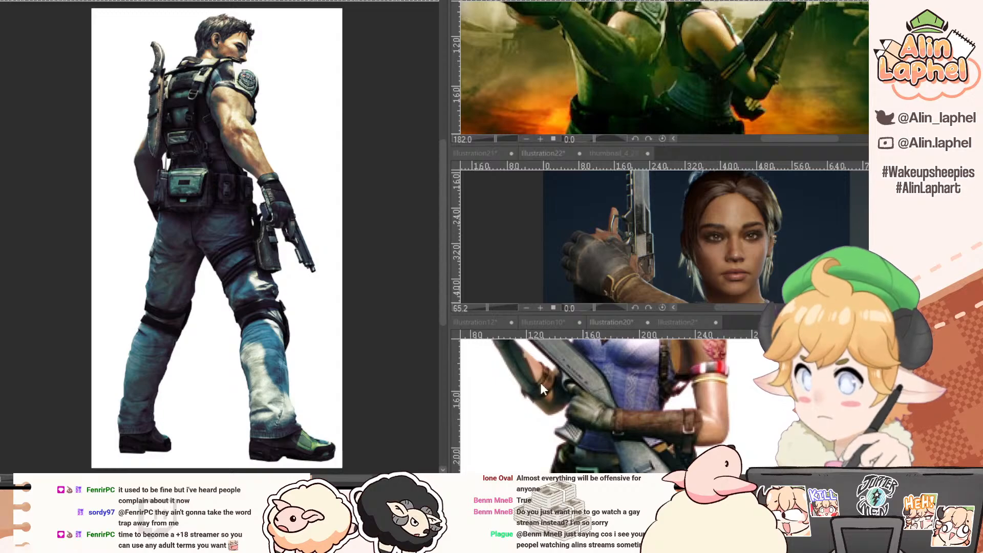
{"action": "left_click_drag", "start_coordinate": [636, 352], "coordinate": [636, 343]}
{"action": "scroll", "coordinate": [695, 404], "scroll_direction": "down", "scroll_amount": 5}
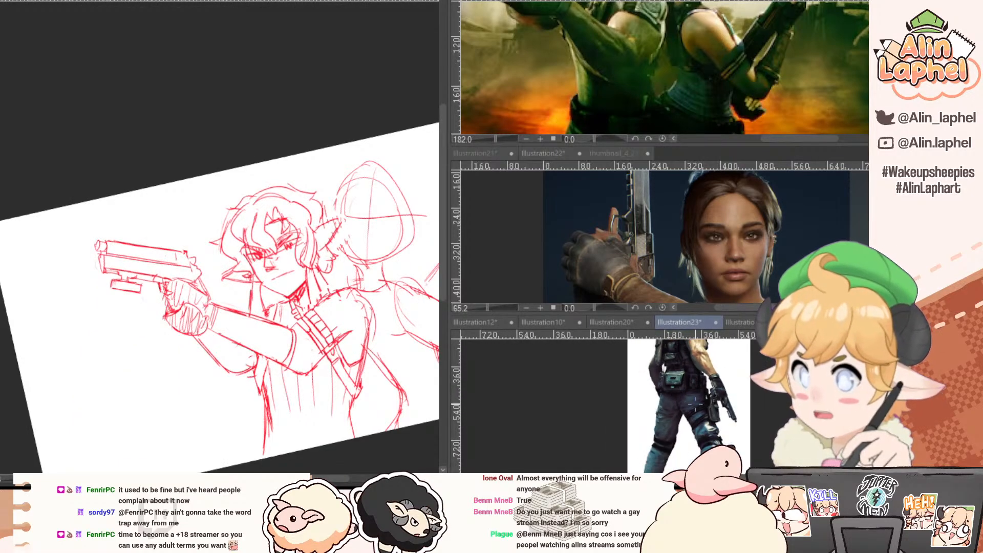
{"action": "scroll", "coordinate": [696, 404], "scroll_direction": "up", "scroll_amount": 3}
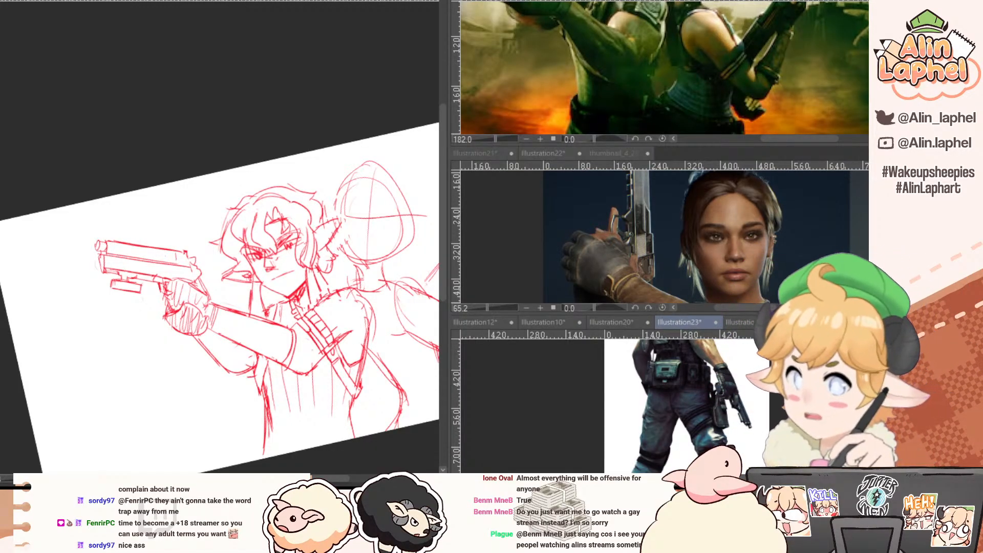
Erase the lower front torso line of the pistol figure and redraw it as a straighter waist line.
{"action": "left_click_drag", "start_coordinate": [149, 140], "coordinate": [93, 67]}
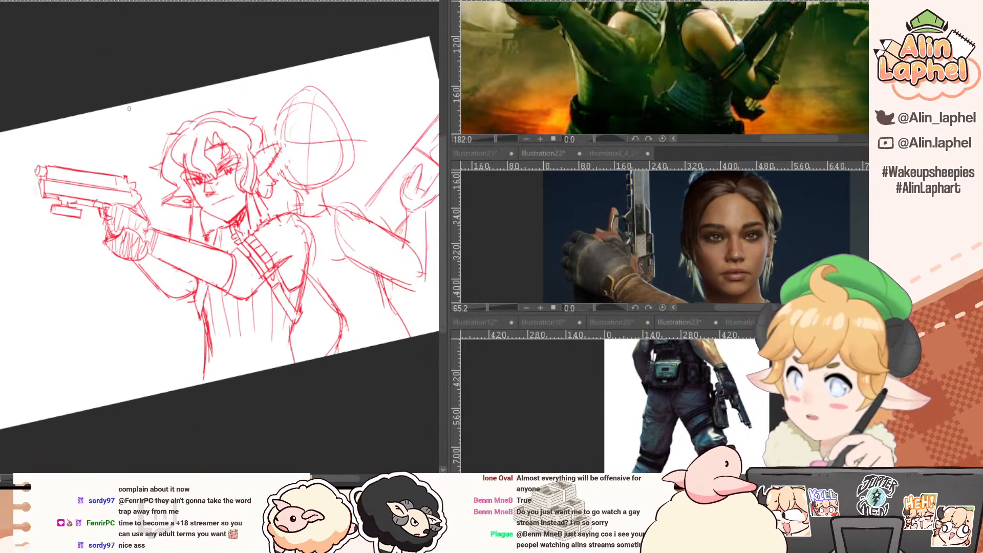
{"action": "left_click", "coordinate": [212, 313]}
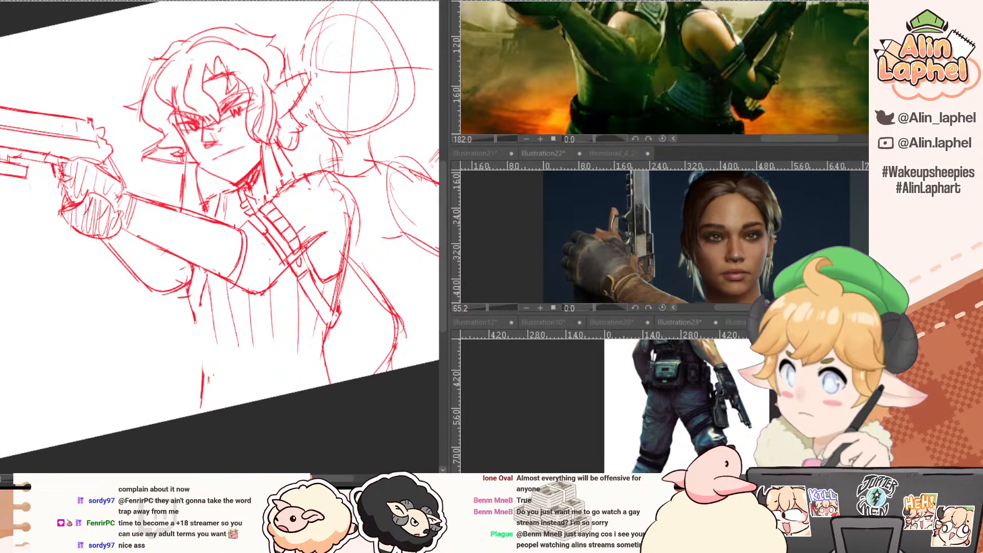
{"action": "left_click_drag", "start_coordinate": [212, 313], "coordinate": [242, 301]}
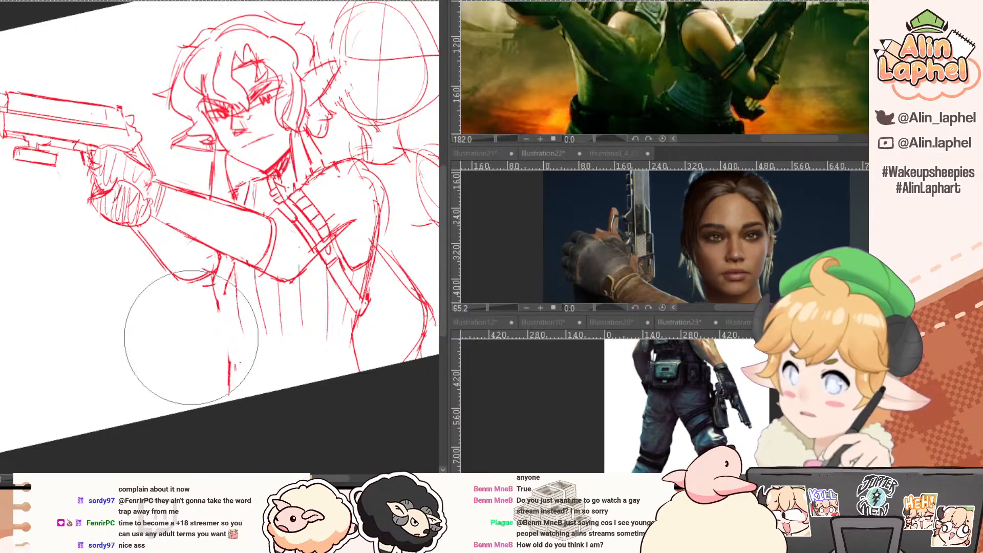
{"action": "mouse_move", "coordinate": [243, 382]}
{"action": "left_mouse_down"}
{"action": "mouse_move", "coordinate": [213, 365]}
{"action": "mouse_move", "coordinate": [222, 363]}
{"action": "mouse_move", "coordinate": [201, 383]}
{"action": "left_mouse_up"}
{"action": "key", "text": "e"}
{"action": "key", "text": "p"}
{"action": "left_click_drag", "start_coordinate": [219, 306], "coordinate": [224, 342]}
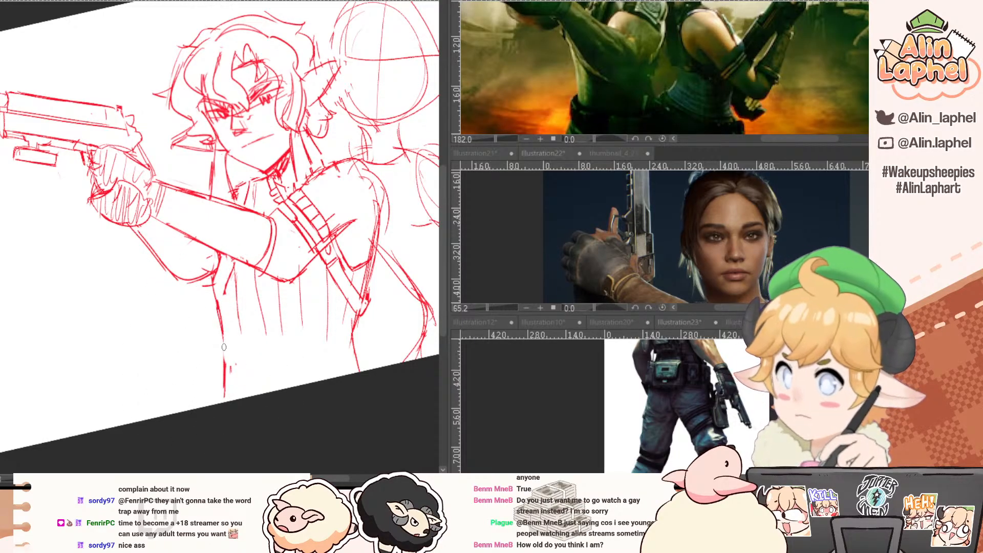
{"action": "left_click_drag", "start_coordinate": [206, 226], "coordinate": [191, 256]}
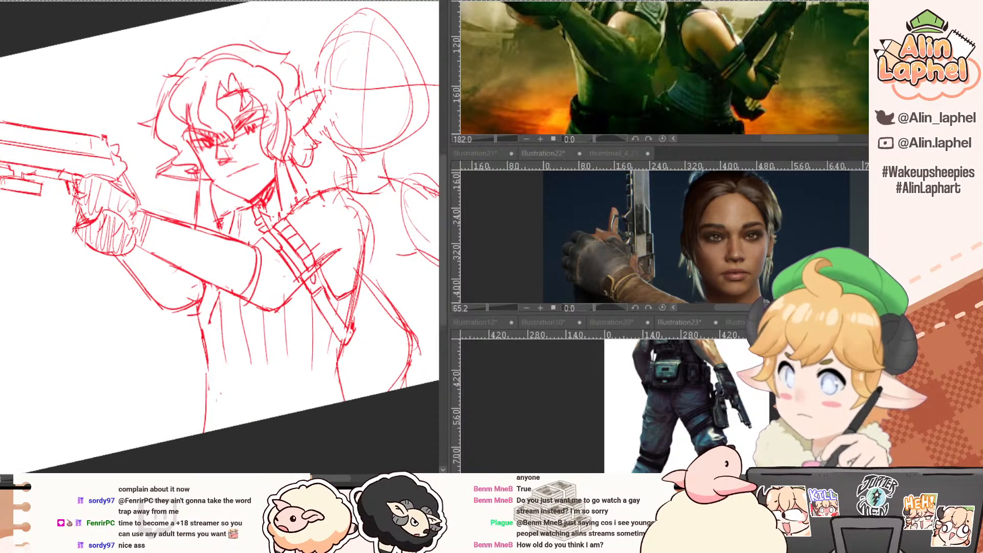
Lasso the second figure and remove it from the pistol figure's layer, leaving each figure on its own layer.
{"action": "left_click_drag", "start_coordinate": [296, 240], "coordinate": [316, 230]}
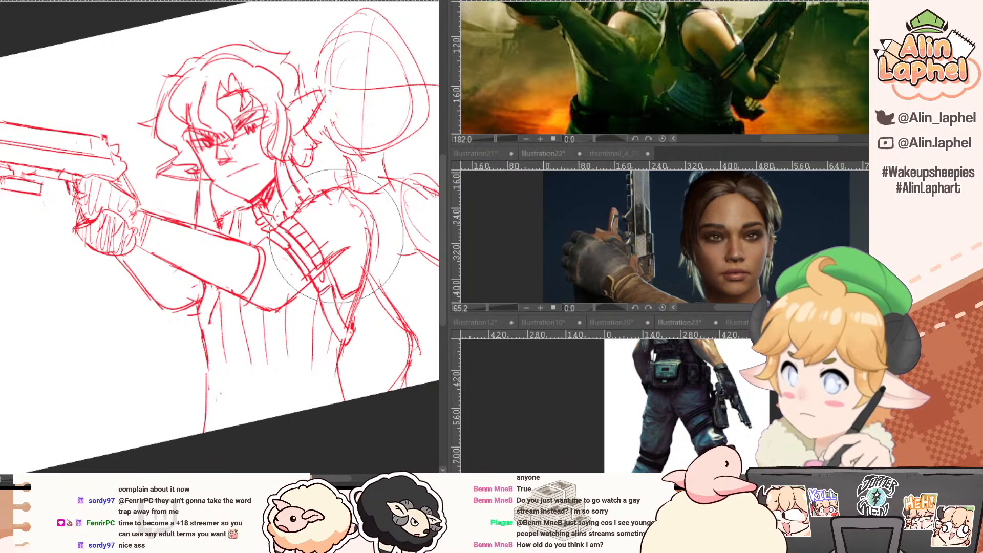
{"action": "left_click_drag", "start_coordinate": [255, 201], "coordinate": [238, 181]}
{"action": "left_click_drag", "start_coordinate": [265, 124], "coordinate": [164, 179]}
{"action": "mouse_move", "coordinate": [193, 141]}
{"action": "left_mouse_down"}
{"action": "mouse_move", "coordinate": [199, 209]}
{"action": "mouse_move", "coordinate": [216, 245]}
{"action": "left_mouse_up"}
{"action": "left_click_drag", "start_coordinate": [229, 302], "coordinate": [435, 277]}
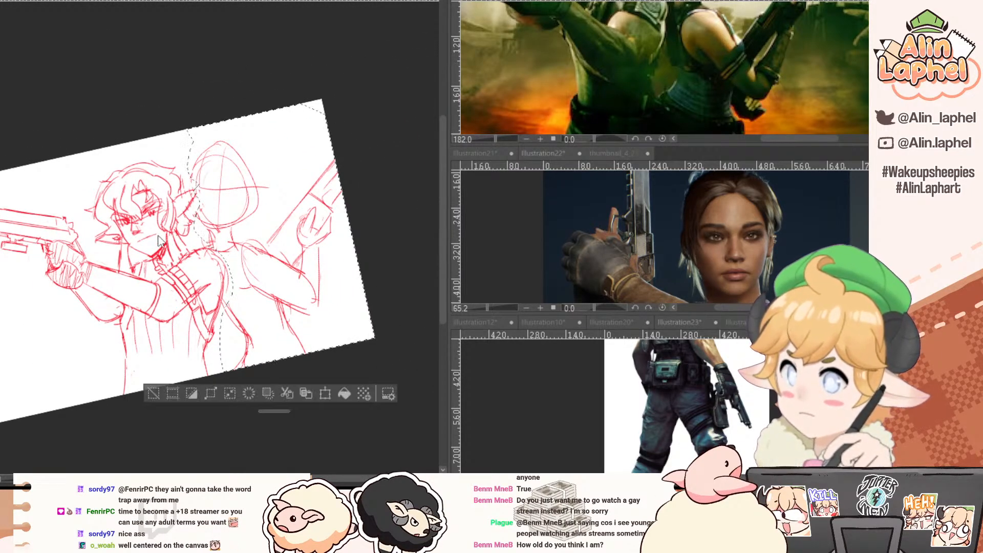
{"action": "key", "text": "Delete"}
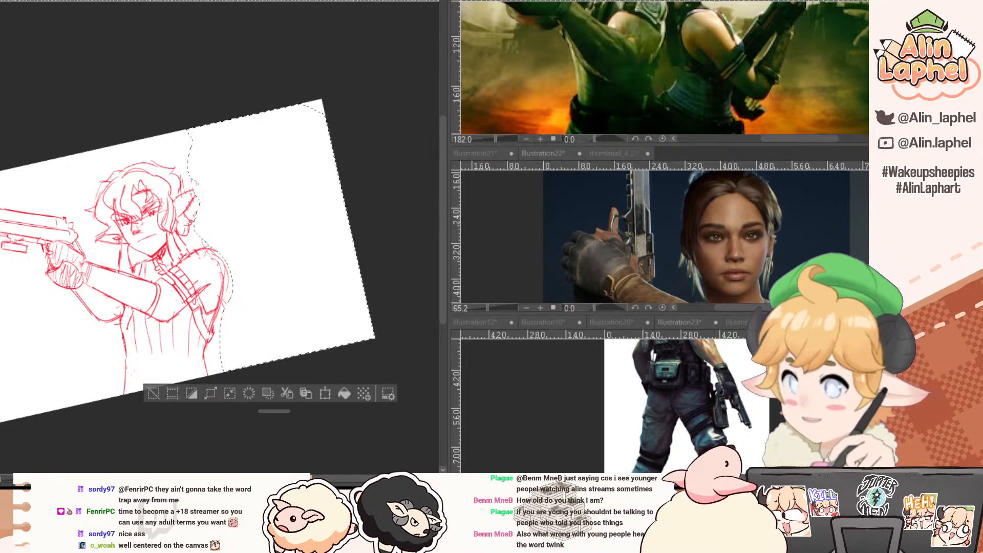
{"action": "left_click", "coordinate": [153, 394]}
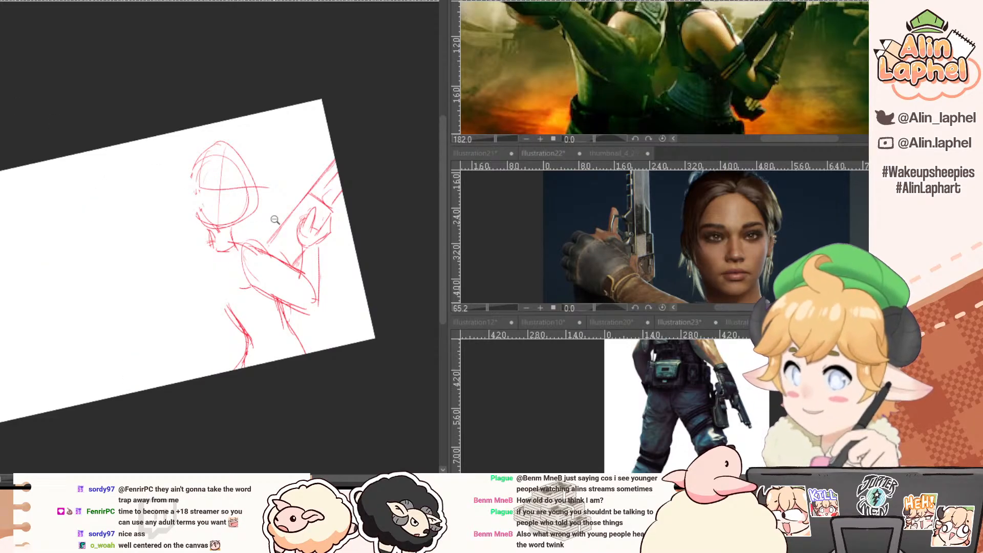
Close the thumbnail_4_25 (1) reference document.
{"action": "left_click", "coordinate": [624, 154]}
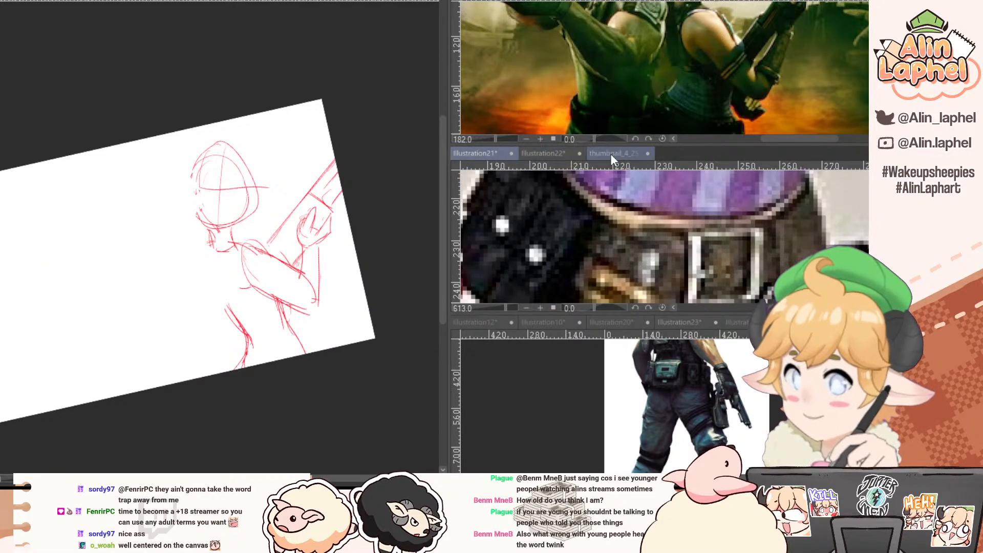
{"action": "left_click", "coordinate": [612, 155]}
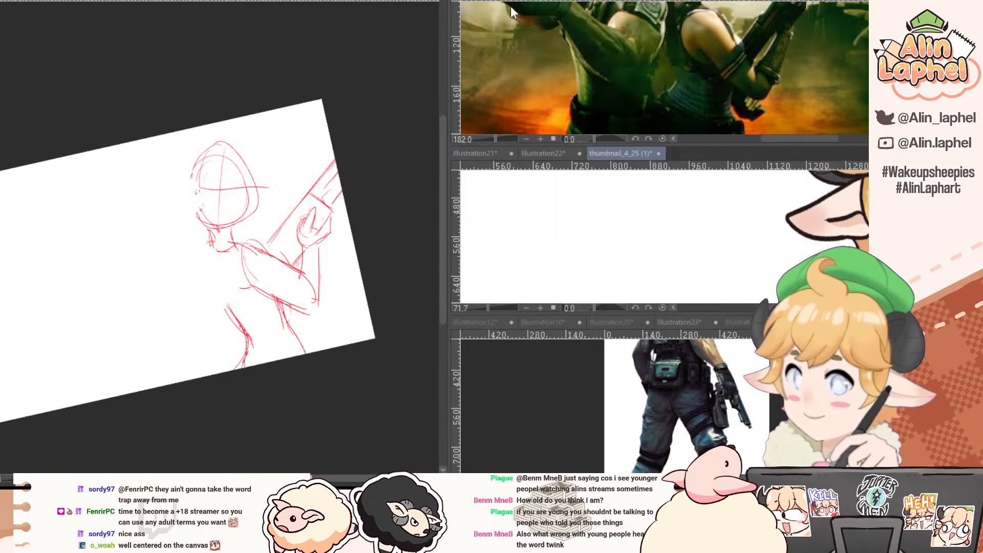
{"action": "left_click", "coordinate": [659, 154]}
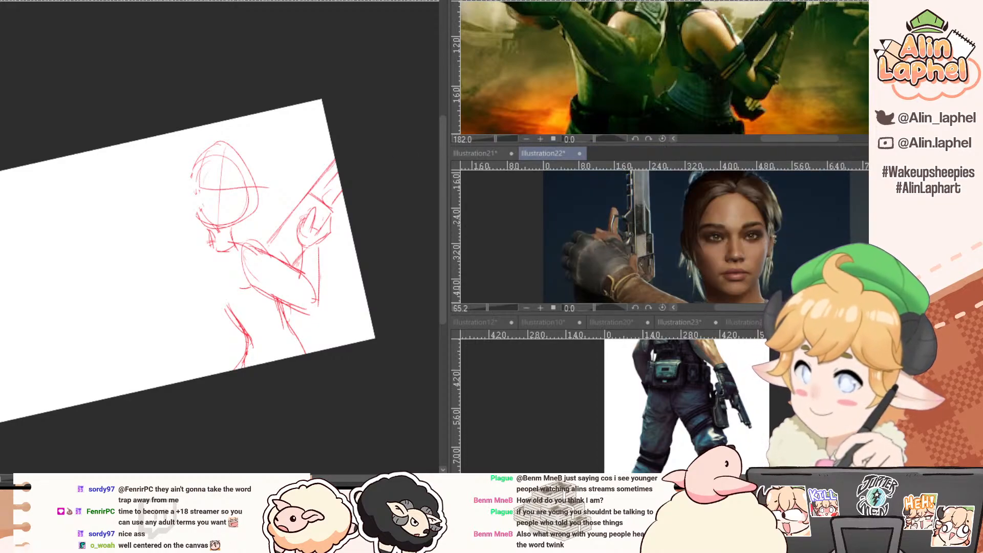
Bring up the blue-skinned braided elf reference in place of the poster and show the soldier reference's upper body.
{"action": "left_click", "coordinate": [666, 1]}
{"action": "left_click", "coordinate": [666, 1]}
{"action": "mouse_move", "coordinate": [555, 75]}
{"action": "left_mouse_down"}
{"action": "mouse_move", "coordinate": [548, 134]}
{"action": "mouse_move", "coordinate": [479, 62]}
{"action": "mouse_move", "coordinate": [597, 60]}
{"action": "mouse_move", "coordinate": [563, 67]}
{"action": "left_mouse_up"}
{"action": "left_click_drag", "start_coordinate": [556, 69], "coordinate": [503, 15]}
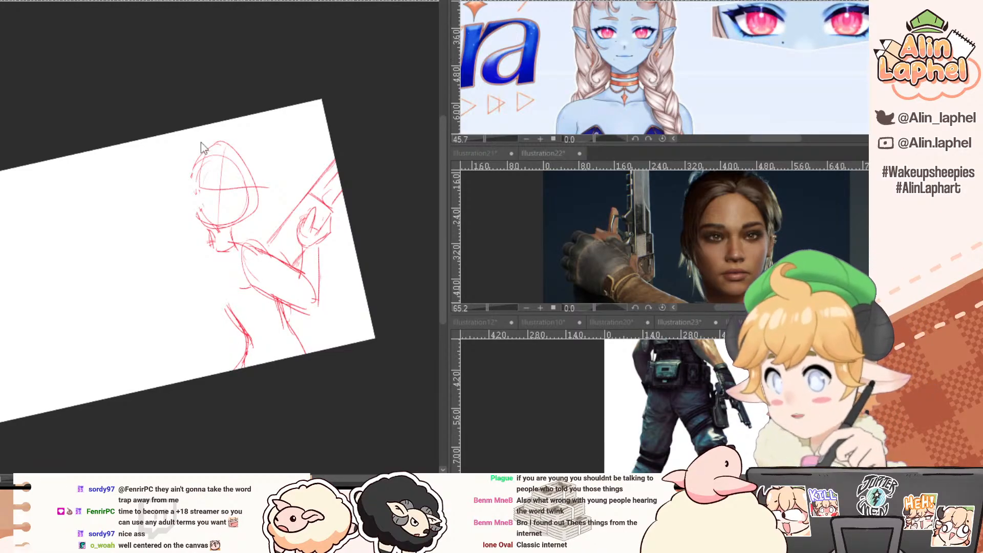
{"action": "mouse_move", "coordinate": [547, 380]}
{"action": "left_mouse_down"}
{"action": "mouse_move", "coordinate": [543, 405]}
{"action": "mouse_move", "coordinate": [525, 381]}
{"action": "left_mouse_up"}
Erase the second figure's old head guides and redraw the head as a clean rounded oval.
{"action": "mouse_move", "coordinate": [175, 185]}
{"action": "left_mouse_down"}
{"action": "mouse_move", "coordinate": [220, 189]}
{"action": "mouse_move", "coordinate": [247, 168]}
{"action": "mouse_move", "coordinate": [274, 203]}
{"action": "left_mouse_up"}
{"action": "key", "text": "]"}
{"action": "key", "text": "]"}
{"action": "key", "text": "]"}
{"action": "key", "text": "]"}
{"action": "key", "text": "]"}
{"action": "key", "text": "p"}
{"action": "mouse_move", "coordinate": [221, 142]}
{"action": "left_mouse_down"}
{"action": "mouse_move", "coordinate": [203, 202]}
{"action": "mouse_move", "coordinate": [227, 249]}
{"action": "left_mouse_up"}
{"action": "mouse_move", "coordinate": [246, 144]}
{"action": "left_mouse_down"}
{"action": "mouse_move", "coordinate": [233, 256]}
{"action": "mouse_move", "coordinate": [257, 125]}
{"action": "mouse_move", "coordinate": [227, 253]}
{"action": "mouse_move", "coordinate": [304, 193]}
{"action": "left_mouse_up"}
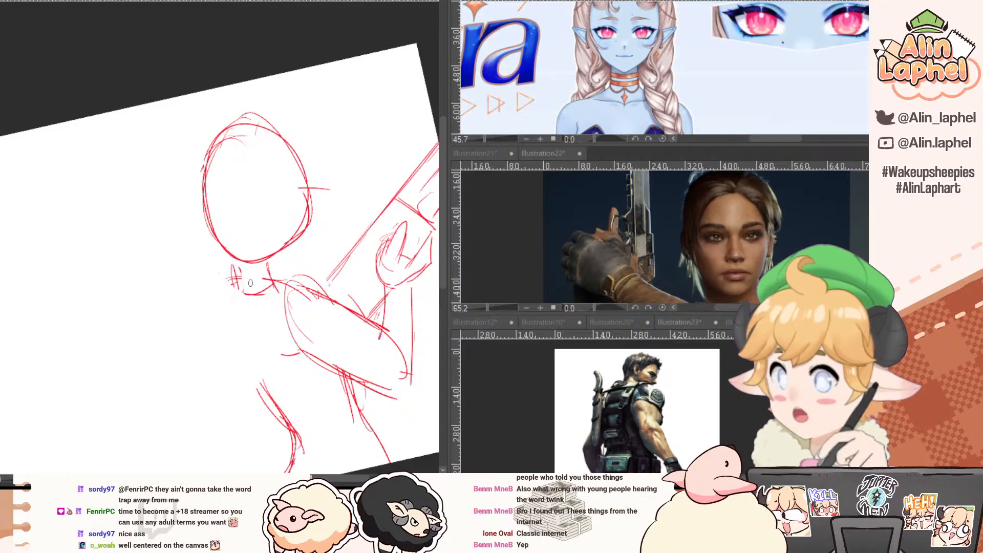
Sketch the second figure's neck and reshape the head oval into a turned profile with brow, cheek, jaw and chin.
{"action": "left_click_drag", "start_coordinate": [225, 255], "coordinate": [237, 294]}
{"action": "mouse_move", "coordinate": [265, 259]}
{"action": "left_mouse_down"}
{"action": "mouse_move", "coordinate": [277, 292]}
{"action": "mouse_move", "coordinate": [306, 197]}
{"action": "mouse_move", "coordinate": [311, 234]}
{"action": "left_mouse_up"}
{"action": "key", "text": "e"}
{"action": "key", "text": "p"}
{"action": "key", "text": "ctrl+z"}
{"action": "key", "text": "e"}
{"action": "key", "text": "p"}
{"action": "mouse_move", "coordinate": [308, 196]}
{"action": "left_mouse_down"}
{"action": "mouse_move", "coordinate": [308, 185]}
{"action": "mouse_move", "coordinate": [308, 211]}
{"action": "left_mouse_up"}
{"action": "mouse_move", "coordinate": [306, 201]}
{"action": "left_mouse_down"}
{"action": "mouse_move", "coordinate": [316, 216]}
{"action": "mouse_move", "coordinate": [302, 260]}
{"action": "mouse_move", "coordinate": [294, 268]}
{"action": "mouse_move", "coordinate": [266, 256]}
{"action": "left_mouse_up"}
{"action": "key", "text": "e"}
{"action": "key", "text": "p"}
Enlarge the face references and draw a curved eye-level guideline across the second figure's head.
{"action": "scroll", "coordinate": [589, 61], "scroll_direction": "up", "scroll_amount": 3}
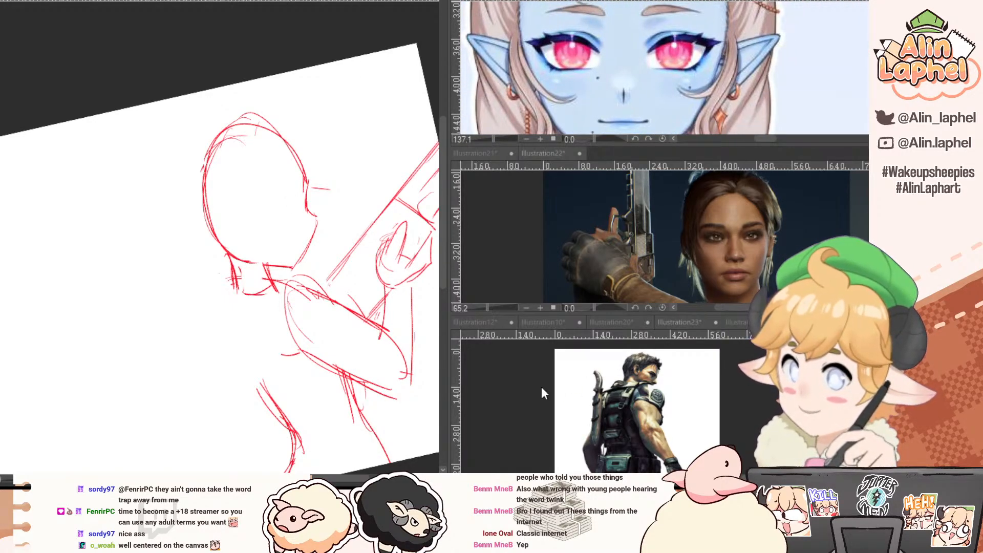
{"action": "scroll", "coordinate": [532, 389], "scroll_direction": "up", "scroll_amount": 2}
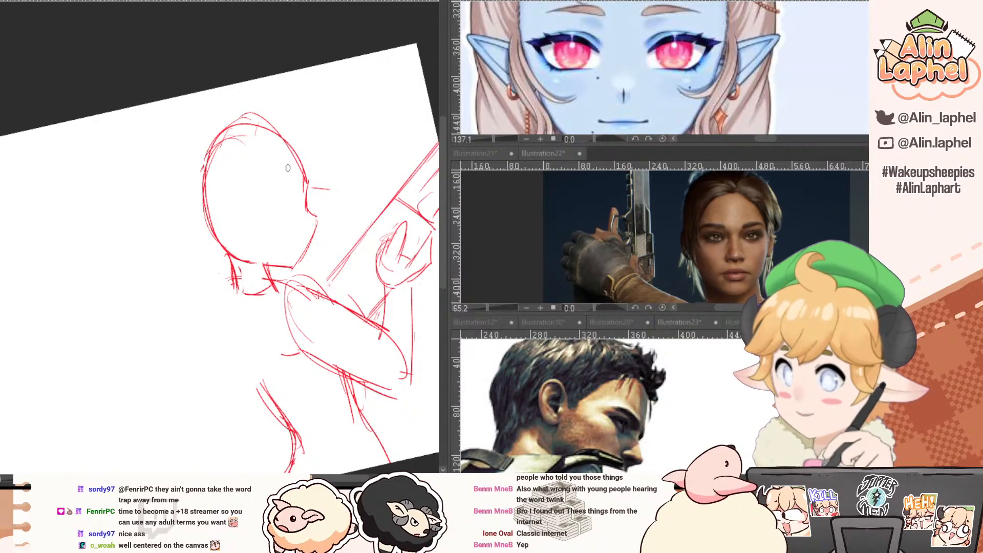
{"action": "left_click_drag", "start_coordinate": [173, 252], "coordinate": [246, 175]}
{"action": "left_click_drag", "start_coordinate": [262, 233], "coordinate": [253, 327]}
{"action": "key", "text": "ctrl+z"}
{"action": "mouse_move", "coordinate": [215, 149]}
{"action": "left_mouse_down"}
{"action": "mouse_move", "coordinate": [154, 189]}
{"action": "mouse_move", "coordinate": [128, 259]}
{"action": "left_mouse_up"}
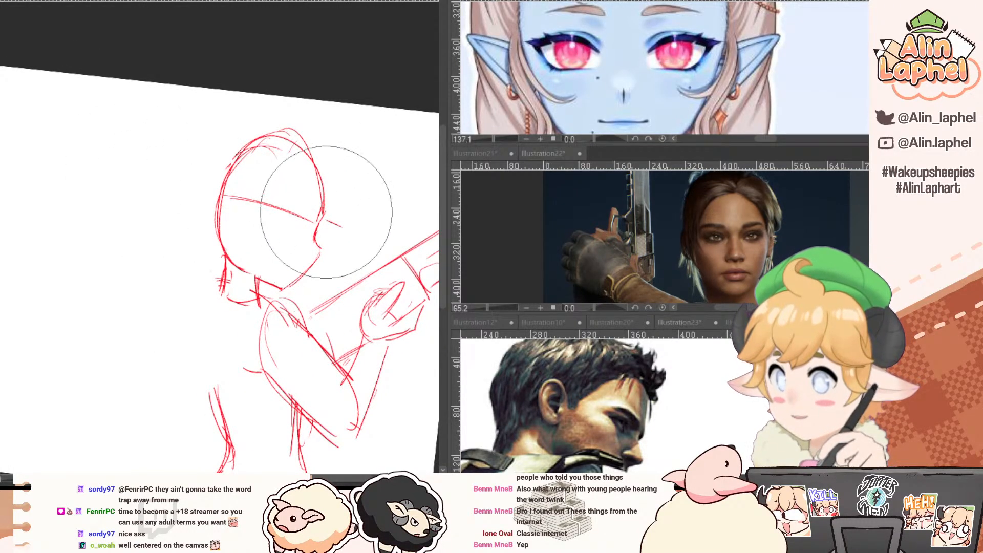
{"action": "left_click_drag", "start_coordinate": [327, 211], "coordinate": [309, 244]}
{"action": "left_click_drag", "start_coordinate": [117, 145], "coordinate": [70, 262]}
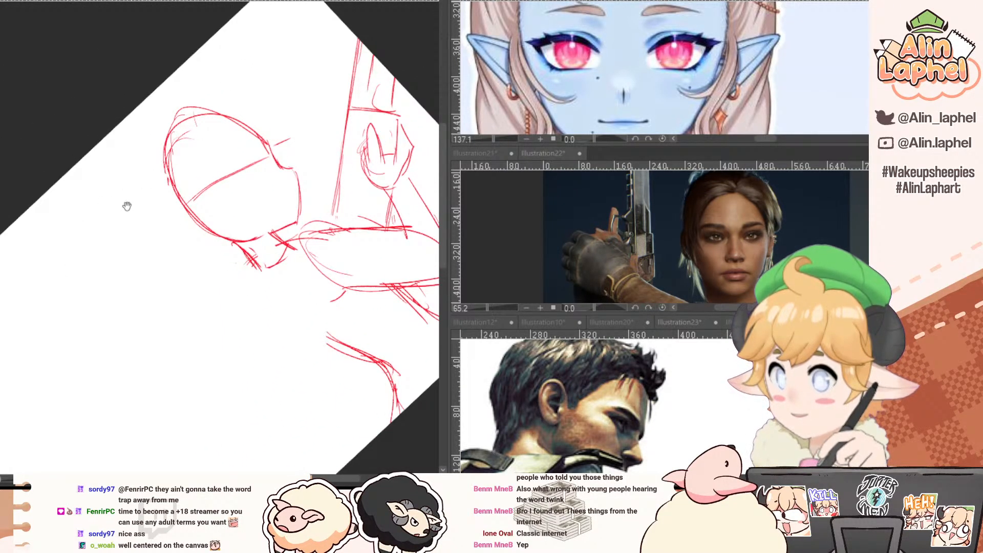
{"action": "mouse_move", "coordinate": [127, 206]}
{"action": "left_mouse_down"}
{"action": "mouse_move", "coordinate": [123, 249]}
{"action": "mouse_move", "coordinate": [99, 252]}
{"action": "left_mouse_up"}
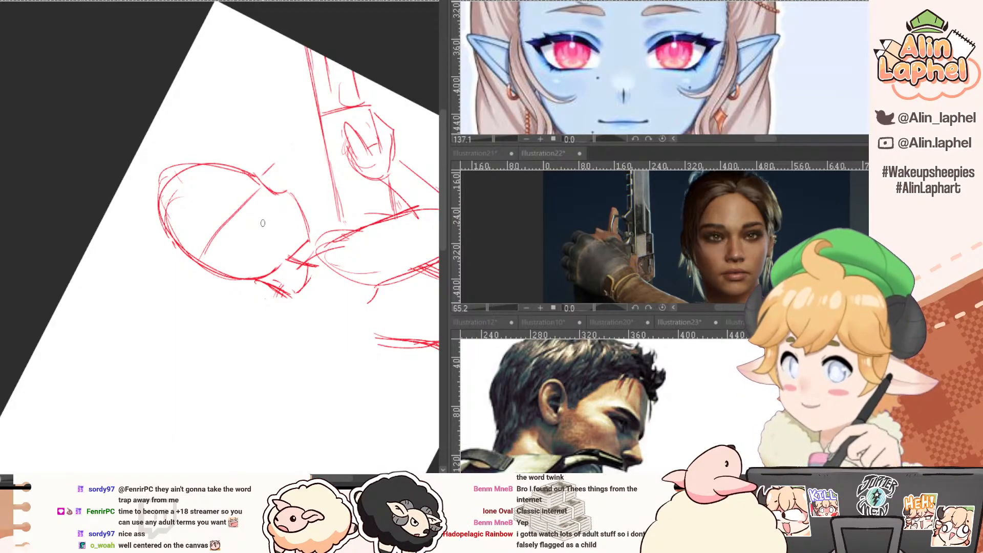
Sketch the second figure's eye with its upper lash line and iris on the eye-level guideline.
{"action": "mouse_move", "coordinate": [156, 195]}
{"action": "left_mouse_down"}
{"action": "mouse_move", "coordinate": [193, 143]}
{"action": "mouse_move", "coordinate": [267, 183]}
{"action": "left_mouse_up"}
{"action": "mouse_move", "coordinate": [276, 221]}
{"action": "left_mouse_down"}
{"action": "mouse_move", "coordinate": [257, 218]}
{"action": "mouse_move", "coordinate": [251, 228]}
{"action": "mouse_move", "coordinate": [262, 217]}
{"action": "mouse_move", "coordinate": [251, 227]}
{"action": "mouse_move", "coordinate": [264, 242]}
{"action": "mouse_move", "coordinate": [264, 233]}
{"action": "left_mouse_up"}
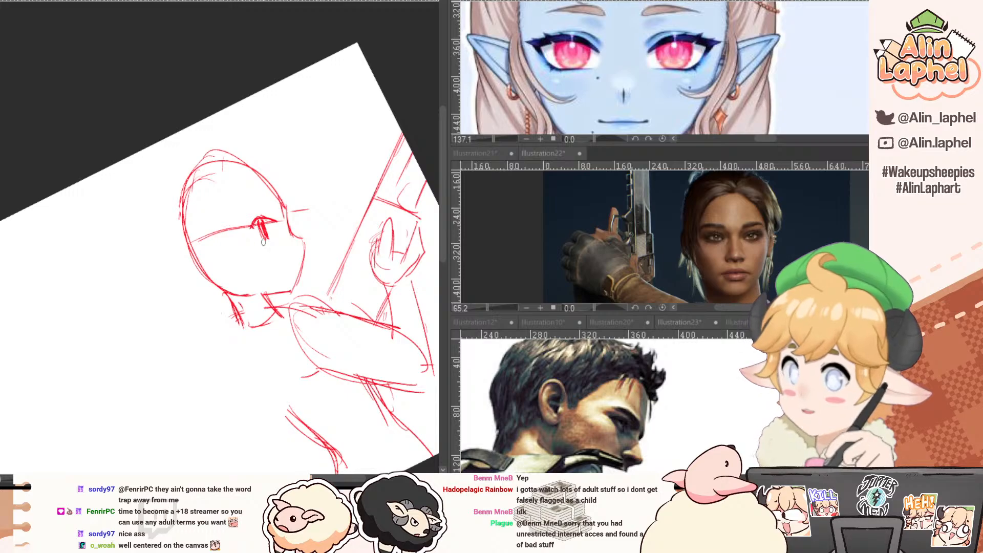
{"action": "key", "text": "r"}
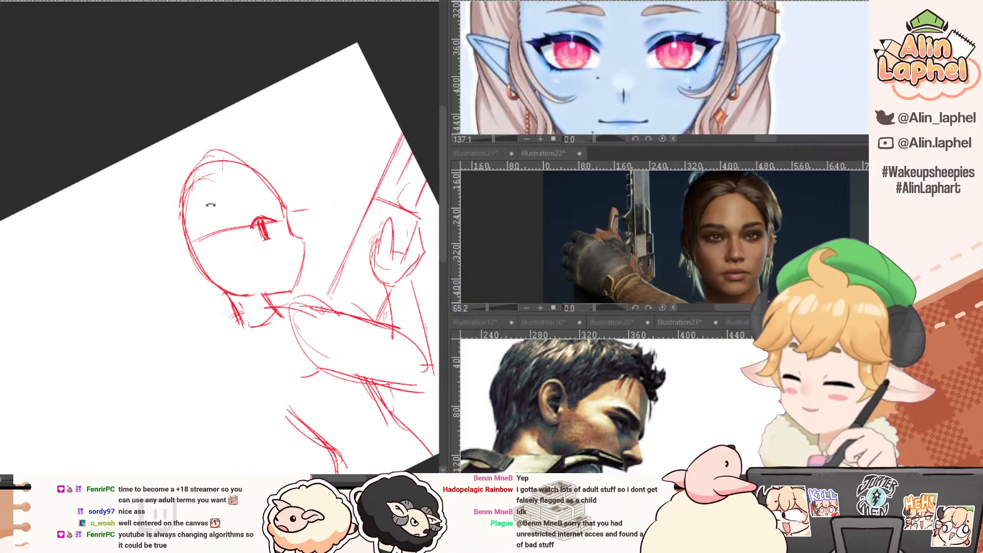
{"action": "mouse_move", "coordinate": [195, 202]}
{"action": "left_mouse_down"}
{"action": "mouse_move", "coordinate": [200, 158]}
{"action": "mouse_move", "coordinate": [210, 165]}
{"action": "left_mouse_up"}
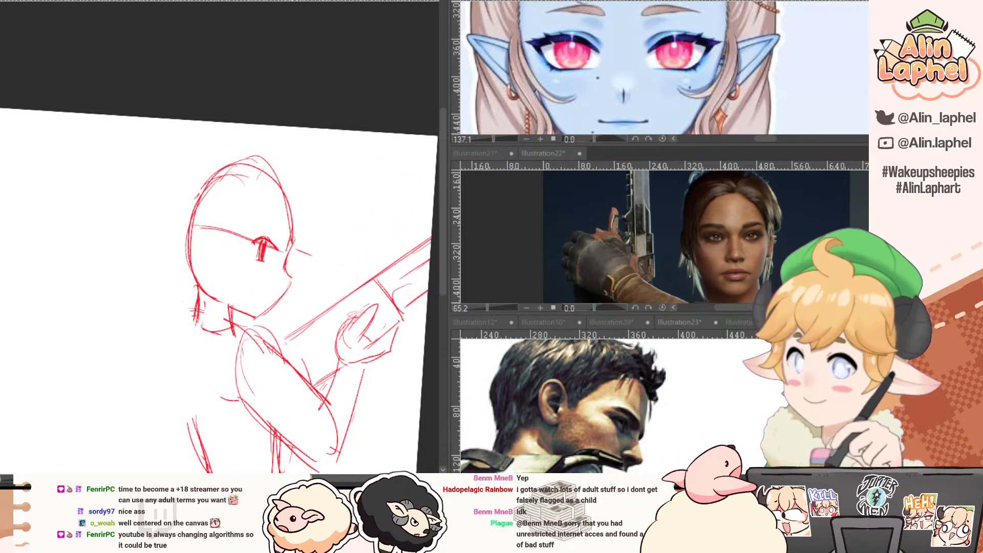
{"action": "key", "text": "r"}
{"action": "left_click_drag", "start_coordinate": [154, 183], "coordinate": [117, 239]}
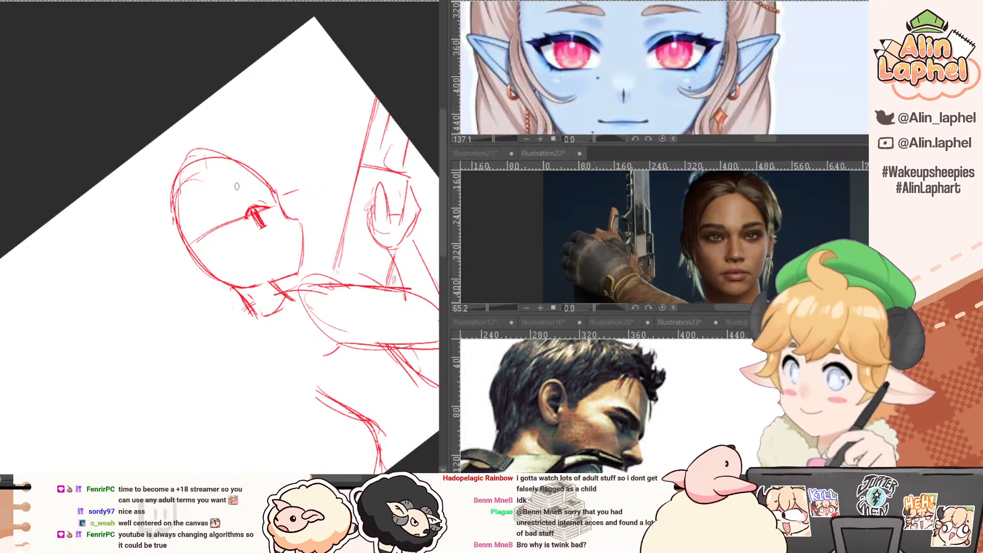
Add the eyebrow, nose mark and downturned mouth to the second figure's face and refine the chin line.
{"action": "left_click_drag", "start_coordinate": [241, 186], "coordinate": [263, 191]}
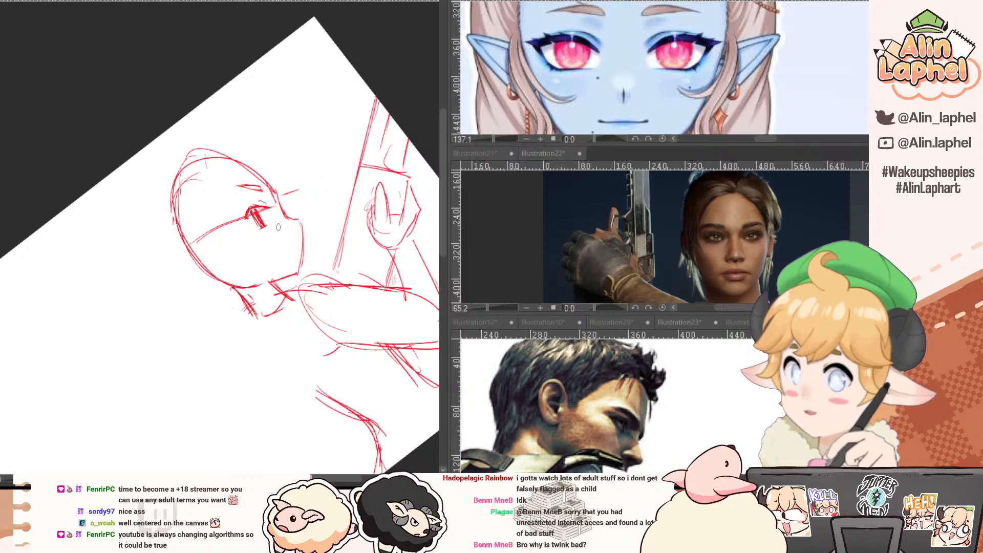
{"action": "key", "text": "e"}
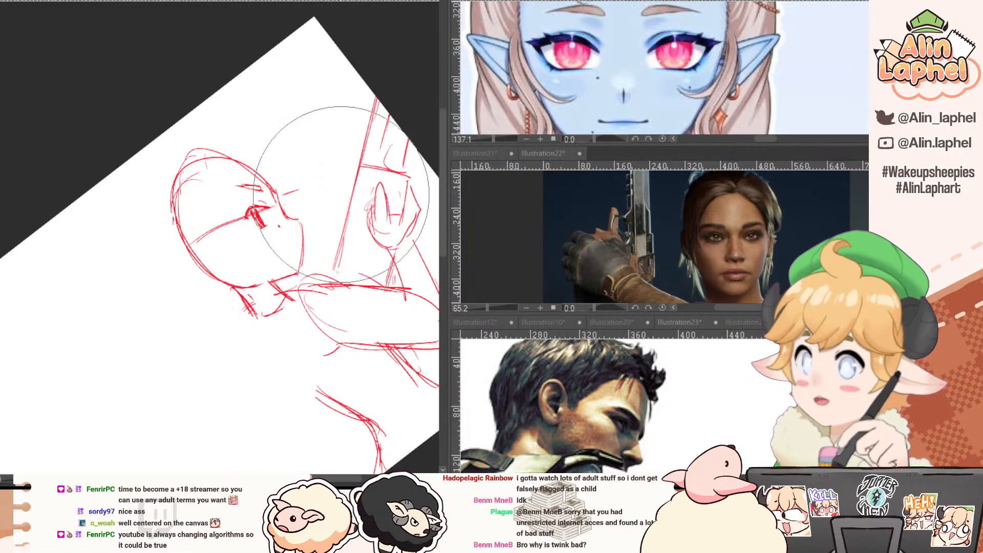
{"action": "key", "text": "ctrl+z"}
{"action": "key", "text": "p"}
{"action": "left_click_drag", "start_coordinate": [301, 221], "coordinate": [301, 267]}
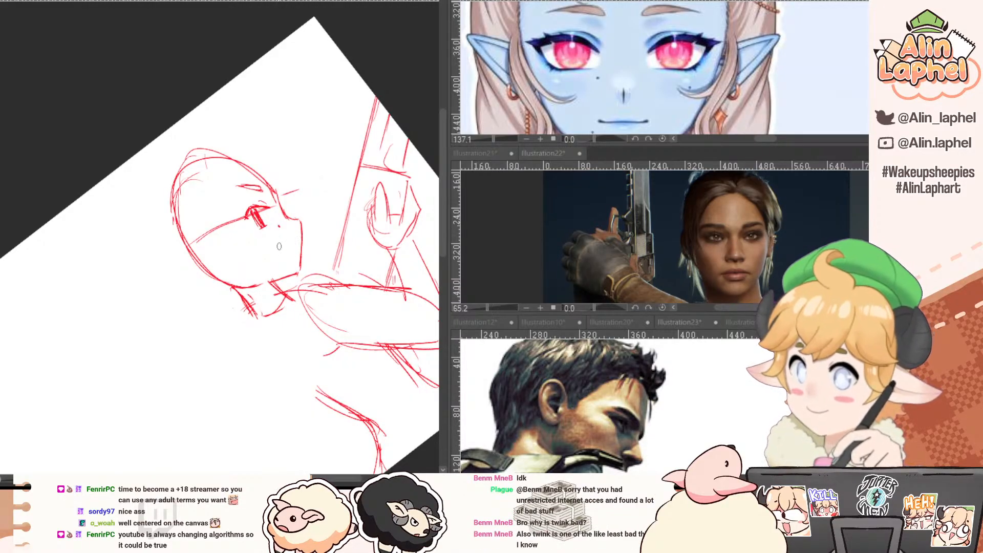
{"action": "left_click_drag", "start_coordinate": [285, 246], "coordinate": [298, 245]}
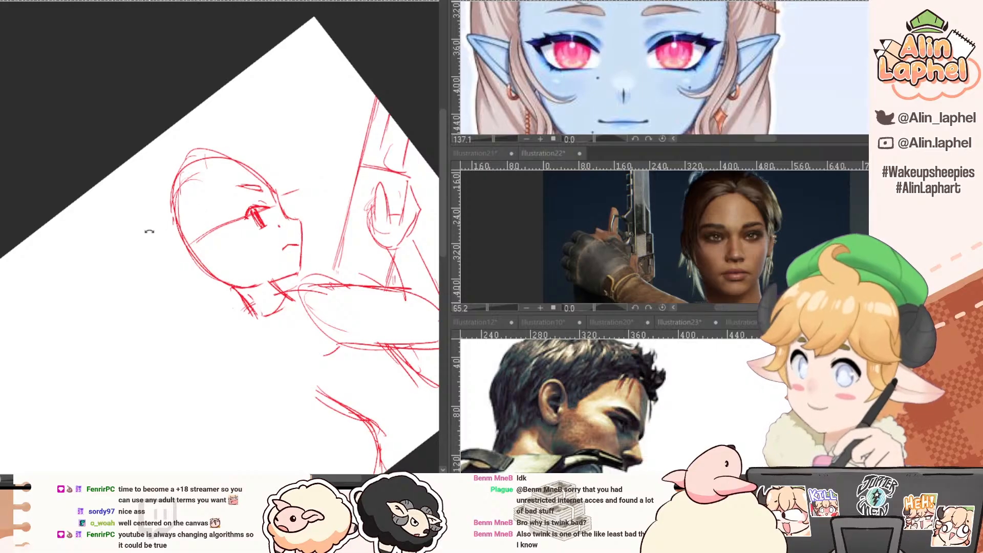
Sketch a pointed elf ear at the back of the second figure's head and erase overlapping guide lines around it.
{"action": "left_click_drag", "start_coordinate": [149, 230], "coordinate": [141, 200]}
{"action": "mouse_move", "coordinate": [222, 224]}
{"action": "left_mouse_down"}
{"action": "mouse_move", "coordinate": [230, 254]}
{"action": "mouse_move", "coordinate": [185, 220]}
{"action": "mouse_move", "coordinate": [181, 233]}
{"action": "mouse_move", "coordinate": [229, 254]}
{"action": "mouse_move", "coordinate": [203, 236]}
{"action": "left_mouse_up"}
{"action": "key", "text": "e"}
{"action": "key", "text": "ctrl+z"}
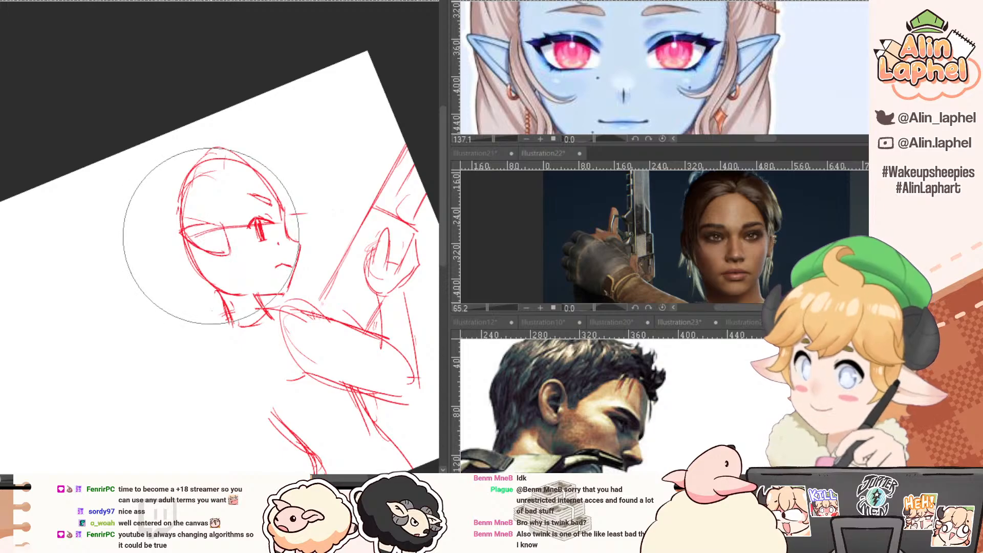
{"action": "key", "text": "["}
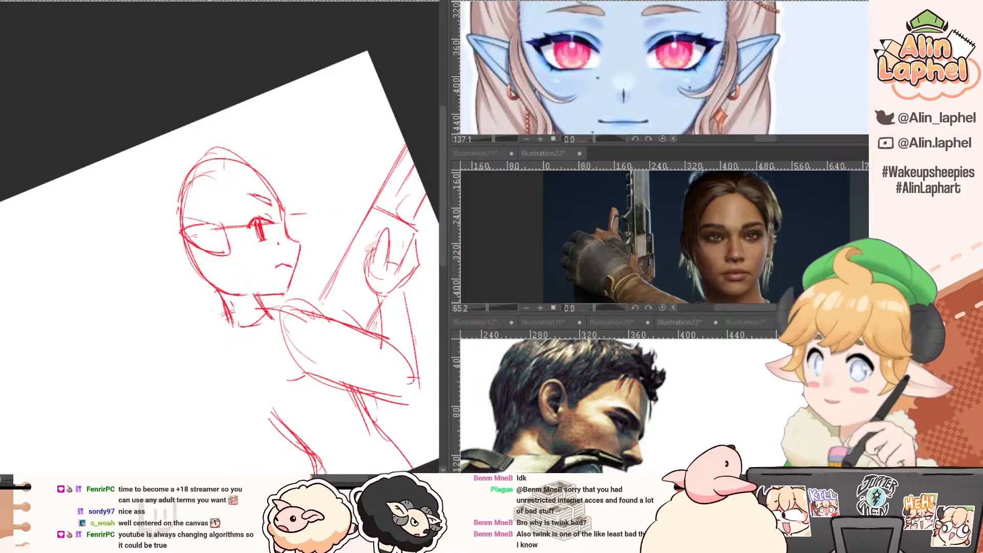
{"action": "left_click_drag", "start_coordinate": [126, 237], "coordinate": [135, 181]}
{"action": "mouse_move", "coordinate": [230, 234]}
{"action": "left_mouse_down"}
{"action": "mouse_move", "coordinate": [203, 219]}
{"action": "mouse_move", "coordinate": [230, 235]}
{"action": "left_mouse_up"}
{"action": "left_click_drag", "start_coordinate": [191, 209], "coordinate": [228, 236]}
{"action": "left_click_drag", "start_coordinate": [105, 213], "coordinate": [111, 263]}
{"action": "key", "text": "e"}
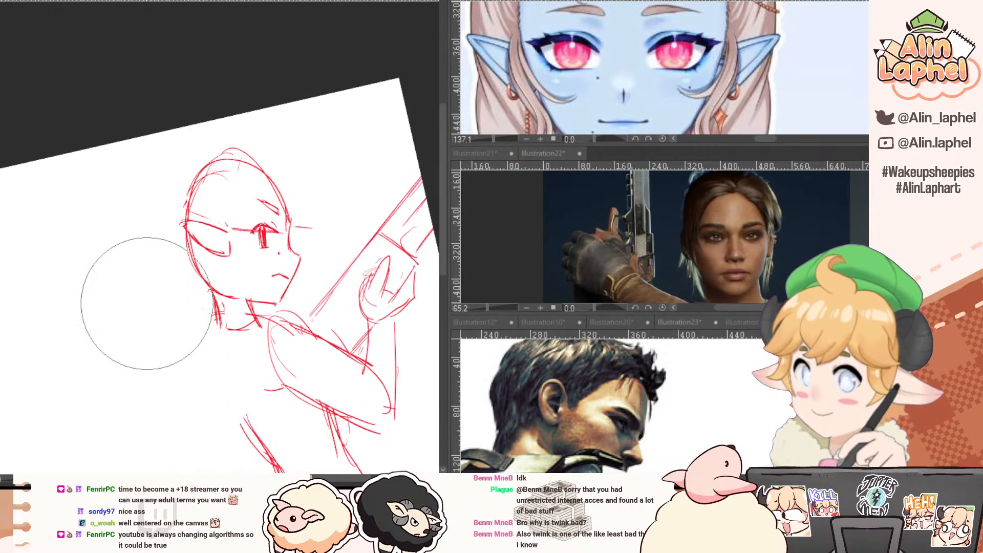
{"action": "left_click_drag", "start_coordinate": [148, 225], "coordinate": [134, 281]}
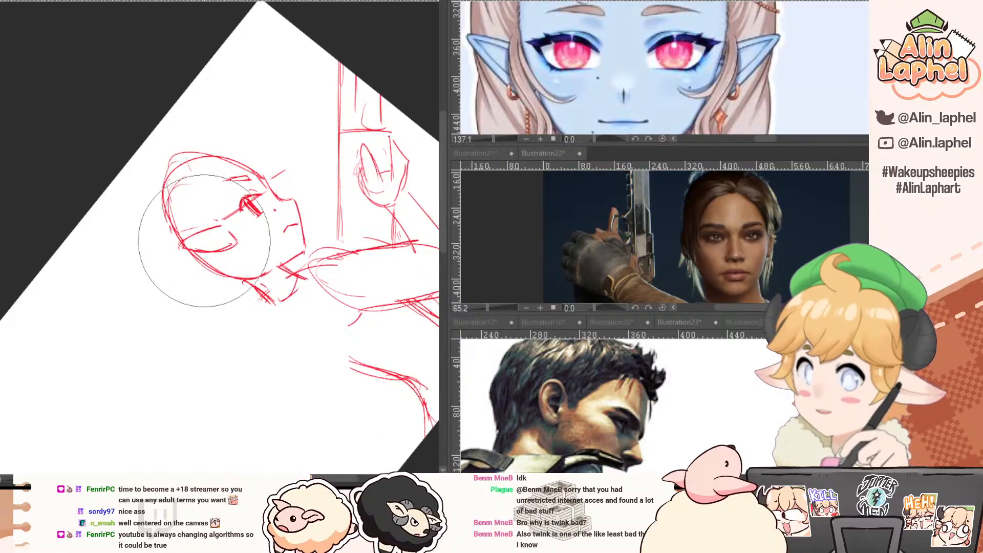
{"action": "mouse_move", "coordinate": [184, 246]}
{"action": "left_mouse_down"}
{"action": "mouse_move", "coordinate": [174, 239]}
{"action": "mouse_move", "coordinate": [182, 251]}
{"action": "mouse_move", "coordinate": [206, 232]}
{"action": "mouse_move", "coordinate": [178, 254]}
{"action": "mouse_move", "coordinate": [196, 250]}
{"action": "mouse_move", "coordinate": [173, 210]}
{"action": "left_mouse_up"}
Draw the wavy hair strand falling from the ear to the neck, following the blue-skinned elf's braided hair.
{"action": "key", "text": "p"}
{"action": "key", "text": "ctrl+z"}
{"action": "key", "text": "ctrl+z"}
{"action": "left_click_drag", "start_coordinate": [226, 231], "coordinate": [230, 245]}
{"action": "left_click_drag", "start_coordinate": [522, 72], "coordinate": [479, 75]}
{"action": "mouse_move", "coordinate": [233, 233]}
{"action": "left_mouse_down"}
{"action": "mouse_move", "coordinate": [254, 252]}
{"action": "mouse_move", "coordinate": [227, 232]}
{"action": "mouse_move", "coordinate": [222, 272]}
{"action": "mouse_move", "coordinate": [250, 294]}
{"action": "mouse_move", "coordinate": [228, 276]}
{"action": "mouse_move", "coordinate": [245, 299]}
{"action": "left_mouse_up"}
{"action": "left_click_drag", "start_coordinate": [496, 94], "coordinate": [525, 26]}
{"action": "mouse_move", "coordinate": [227, 306]}
{"action": "left_mouse_down"}
{"action": "mouse_move", "coordinate": [253, 328]}
{"action": "mouse_move", "coordinate": [240, 271]}
{"action": "mouse_move", "coordinate": [250, 279]}
{"action": "left_mouse_up"}
{"action": "left_click", "coordinate": [225, 262], "text": "alt"}
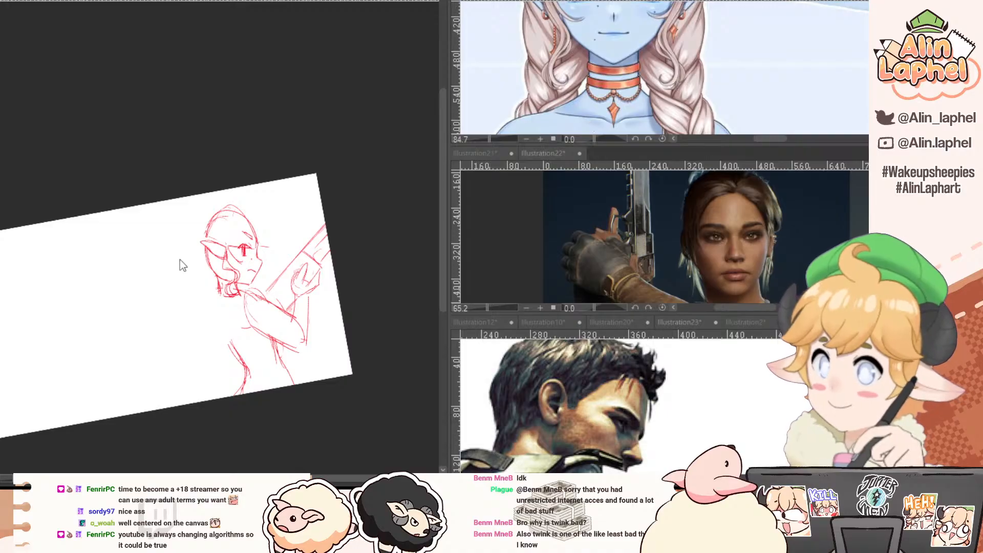
Draw the curved hairline framing the second figure's face from the forehead down to the ear.
{"action": "left_click", "coordinate": [226, 234]}
{"action": "left_click_drag", "start_coordinate": [243, 229], "coordinate": [199, 282]}
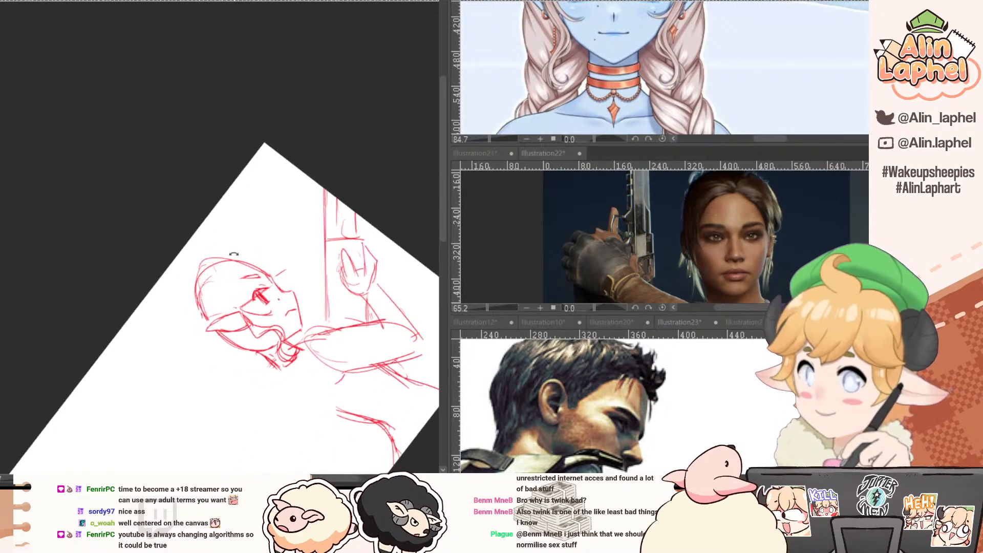
{"action": "mouse_move", "coordinate": [247, 302]}
{"action": "left_mouse_down"}
{"action": "mouse_move", "coordinate": [260, 303]}
{"action": "mouse_move", "coordinate": [250, 302]}
{"action": "left_mouse_up"}
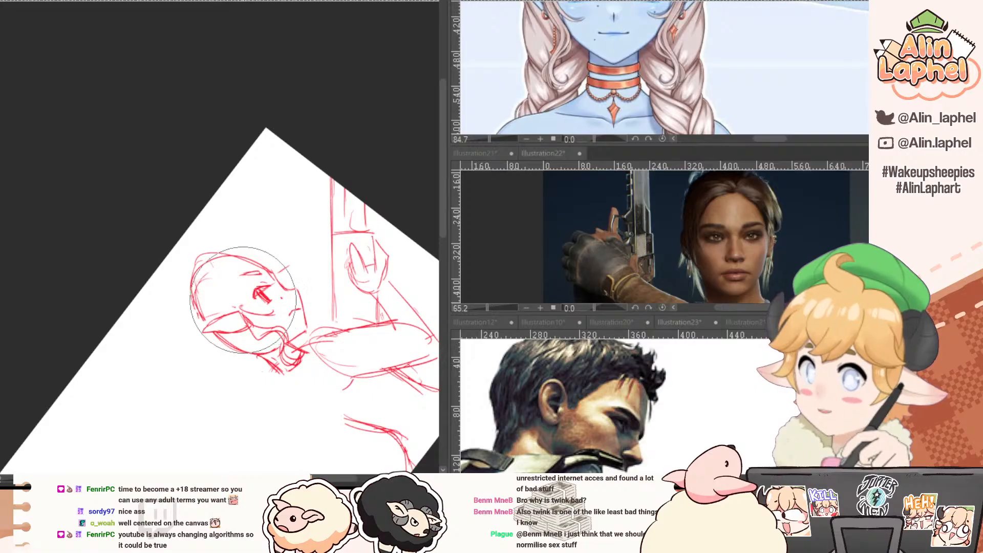
{"action": "left_click_drag", "start_coordinate": [159, 260], "coordinate": [245, 271]}
{"action": "left_click_drag", "start_coordinate": [547, 49], "coordinate": [564, 144]}
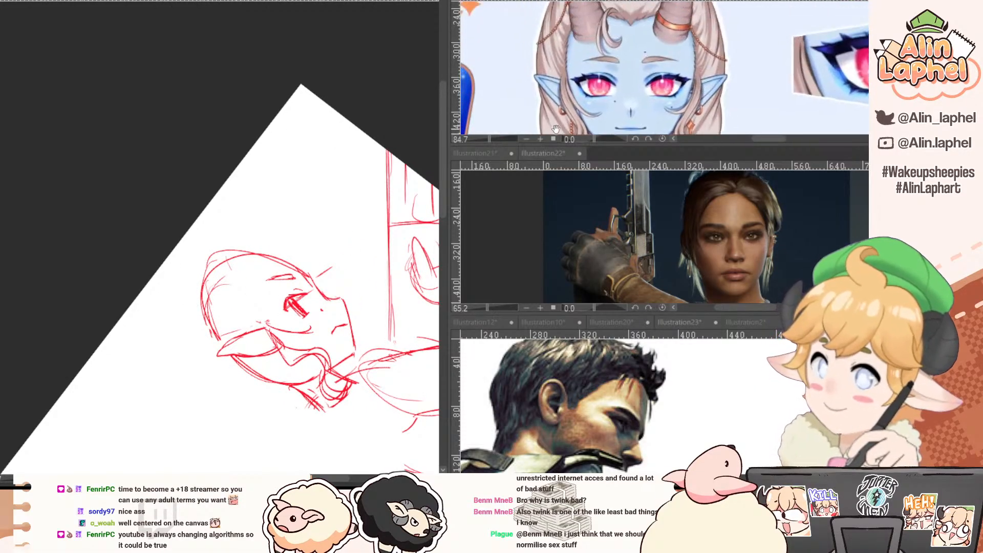
{"action": "left_click_drag", "start_coordinate": [248, 270], "coordinate": [260, 308]}
{"action": "key", "text": "ctrl+z"}
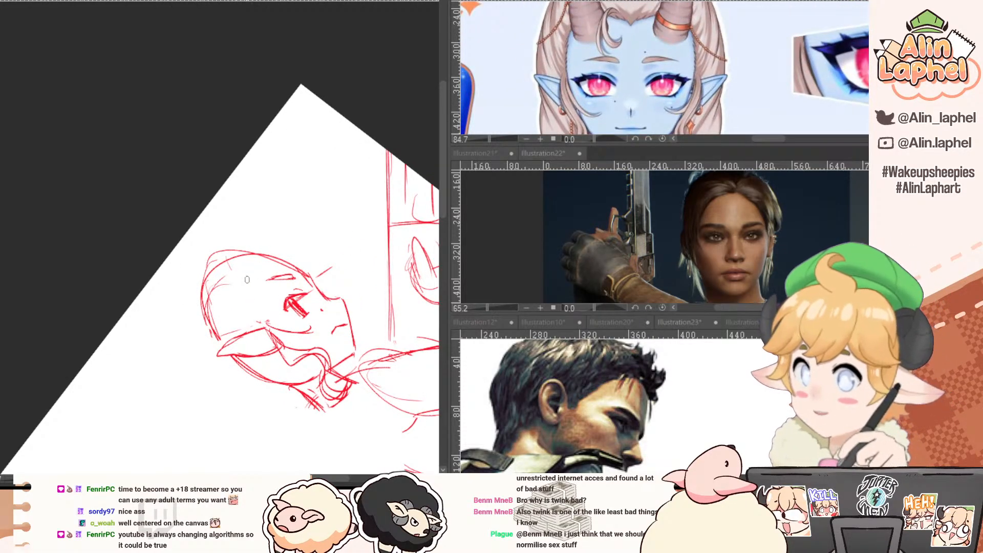
{"action": "left_click_drag", "start_coordinate": [247, 272], "coordinate": [271, 327]}
{"action": "left_click_drag", "start_coordinate": [177, 310], "coordinate": [116, 294]}
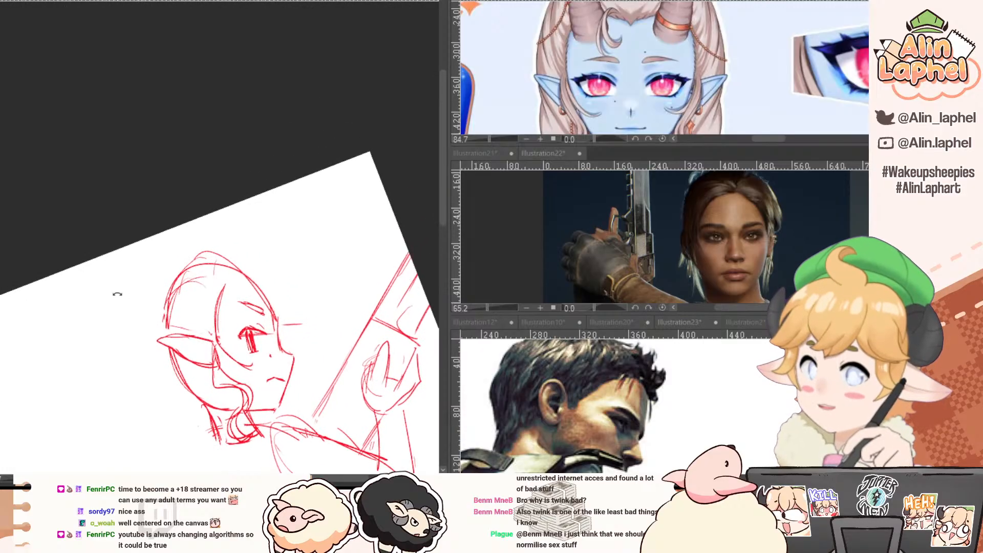
{"action": "left_click_drag", "start_coordinate": [165, 317], "coordinate": [151, 302]}
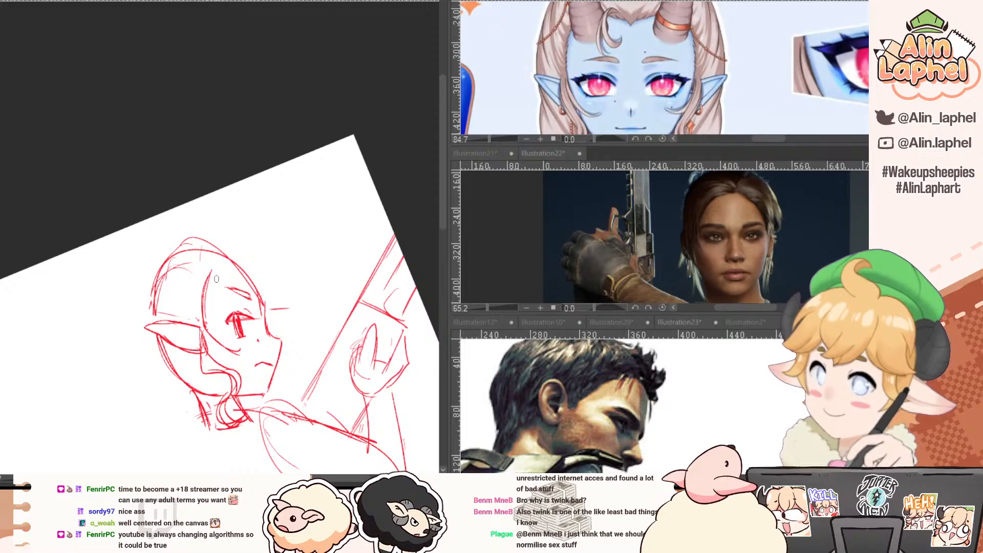
{"action": "left_click_drag", "start_coordinate": [213, 272], "coordinate": [236, 275]}
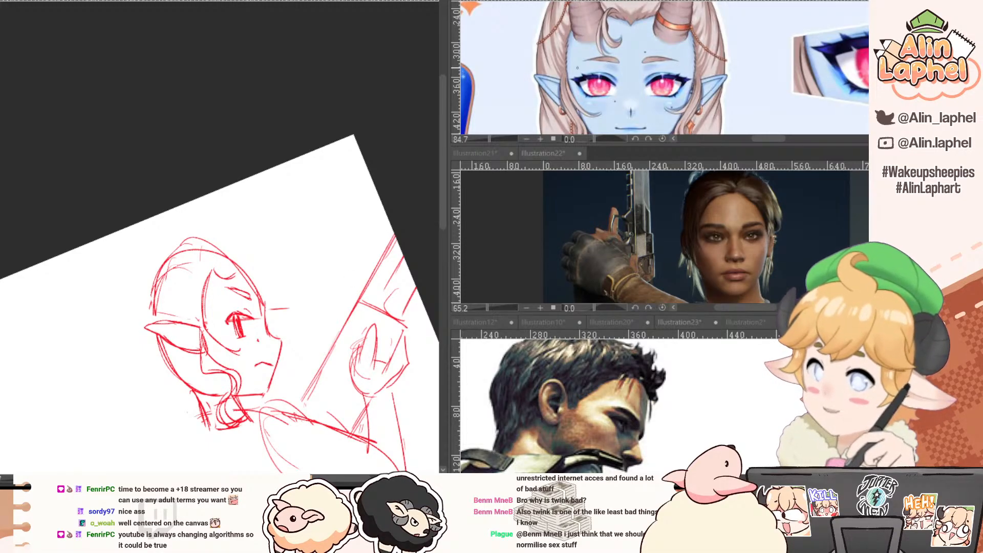
Bring the elf reference's horns into view and sketch the near horn curving back from the forehead to an upturned tip.
{"action": "left_click_drag", "start_coordinate": [574, 70], "coordinate": [590, 115]}
{"action": "mouse_move", "coordinate": [211, 272]}
{"action": "left_mouse_down"}
{"action": "mouse_move", "coordinate": [241, 277]}
{"action": "mouse_move", "coordinate": [224, 274]}
{"action": "mouse_move", "coordinate": [240, 268]}
{"action": "mouse_move", "coordinate": [232, 237]}
{"action": "mouse_move", "coordinate": [177, 238]}
{"action": "mouse_move", "coordinate": [146, 254]}
{"action": "mouse_move", "coordinate": [143, 237]}
{"action": "left_mouse_up"}
{"action": "key", "text": "e"}
{"action": "key", "text": "p"}
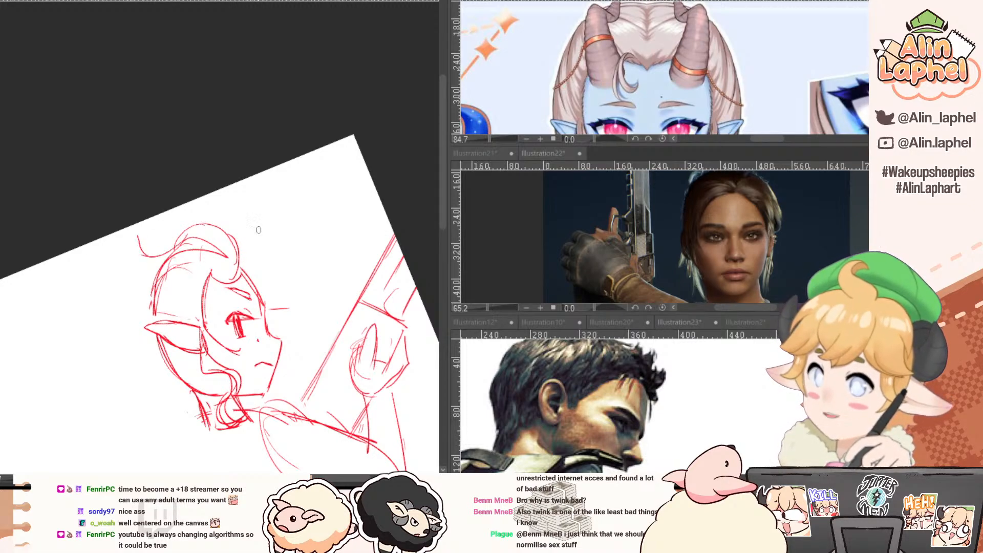
{"action": "left_click_drag", "start_coordinate": [561, 68], "coordinate": [563, 89]}
{"action": "mouse_move", "coordinate": [138, 248]}
{"action": "left_mouse_down"}
{"action": "mouse_move", "coordinate": [137, 263]}
{"action": "mouse_move", "coordinate": [161, 274]}
{"action": "mouse_move", "coordinate": [183, 262]}
{"action": "left_mouse_up"}
{"action": "mouse_move", "coordinate": [217, 252]}
{"action": "left_mouse_down"}
{"action": "mouse_move", "coordinate": [190, 241]}
{"action": "mouse_move", "coordinate": [168, 256]}
{"action": "mouse_move", "coordinate": [124, 257]}
{"action": "mouse_move", "coordinate": [183, 229]}
{"action": "left_mouse_up"}
{"action": "key", "text": "p"}
{"action": "left_click_drag", "start_coordinate": [147, 257], "coordinate": [167, 270]}
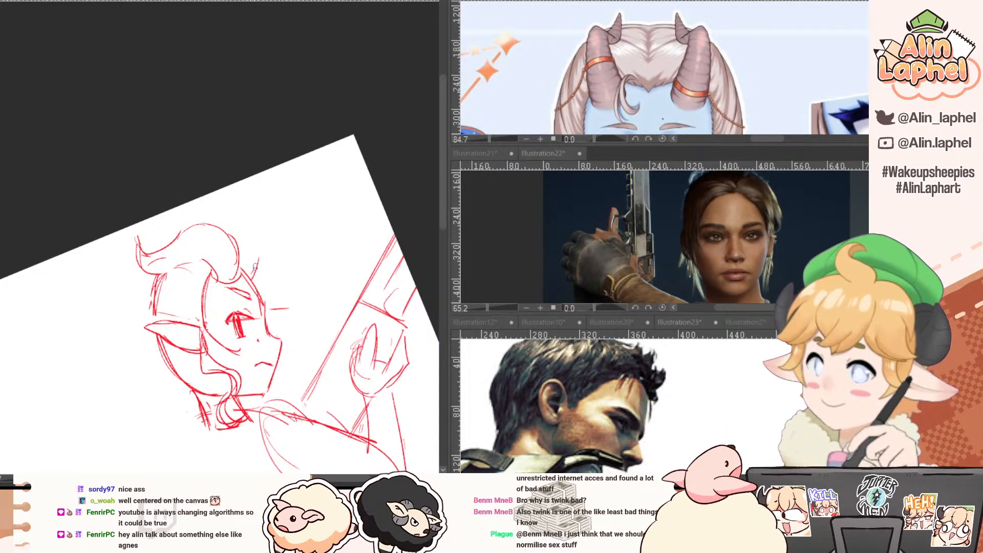
Sketch the far horn and the curled forelock at the front of the second figure's forehead.
{"action": "mouse_move", "coordinate": [256, 268]}
{"action": "left_mouse_down"}
{"action": "mouse_move", "coordinate": [249, 236]}
{"action": "mouse_move", "coordinate": [229, 240]}
{"action": "mouse_move", "coordinate": [271, 263]}
{"action": "mouse_move", "coordinate": [278, 283]}
{"action": "mouse_move", "coordinate": [263, 293]}
{"action": "mouse_move", "coordinate": [274, 282]}
{"action": "mouse_move", "coordinate": [260, 281]}
{"action": "mouse_move", "coordinate": [263, 306]}
{"action": "left_mouse_up"}
{"action": "key", "text": "ctrl+z"}
{"action": "key", "text": "e"}
{"action": "key", "text": "p"}
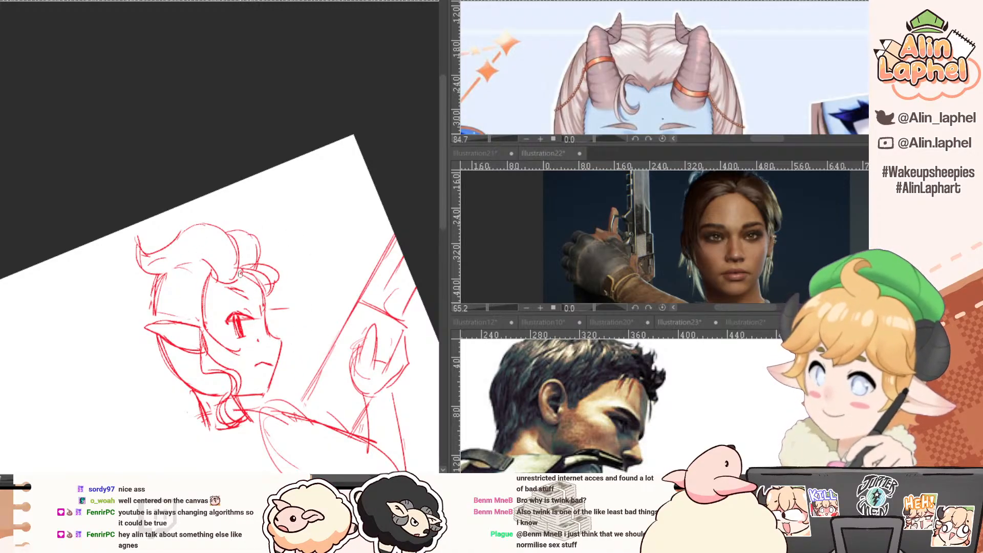
Refine the second figure's facial features and eyebrow by erasing and redrawing small lines.
{"action": "key", "text": "e"}
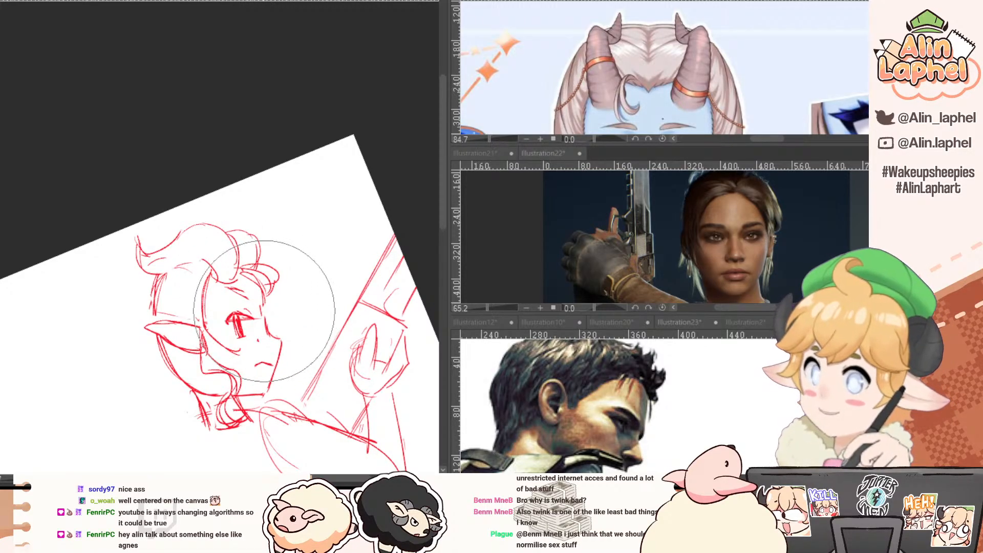
{"action": "key", "text": "p"}
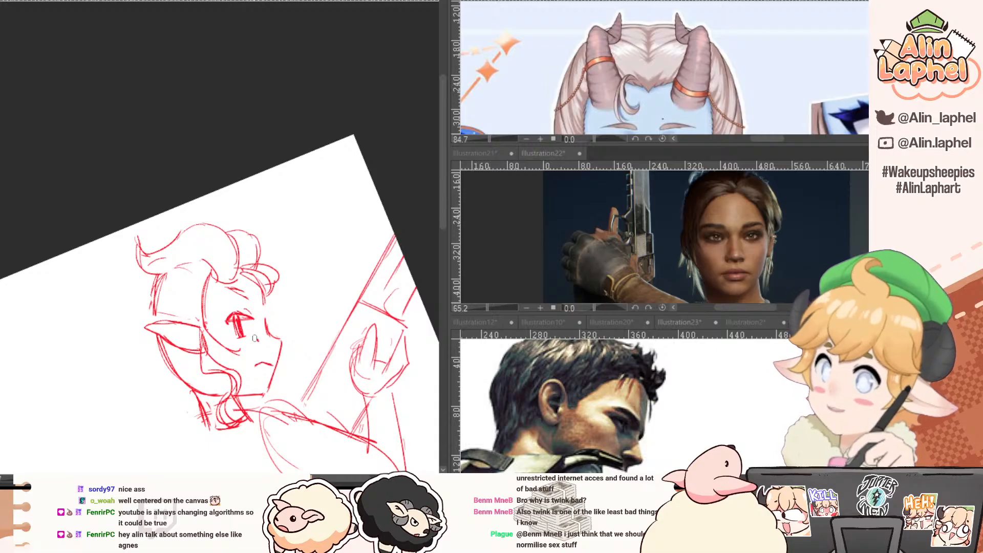
{"action": "key", "text": "e"}
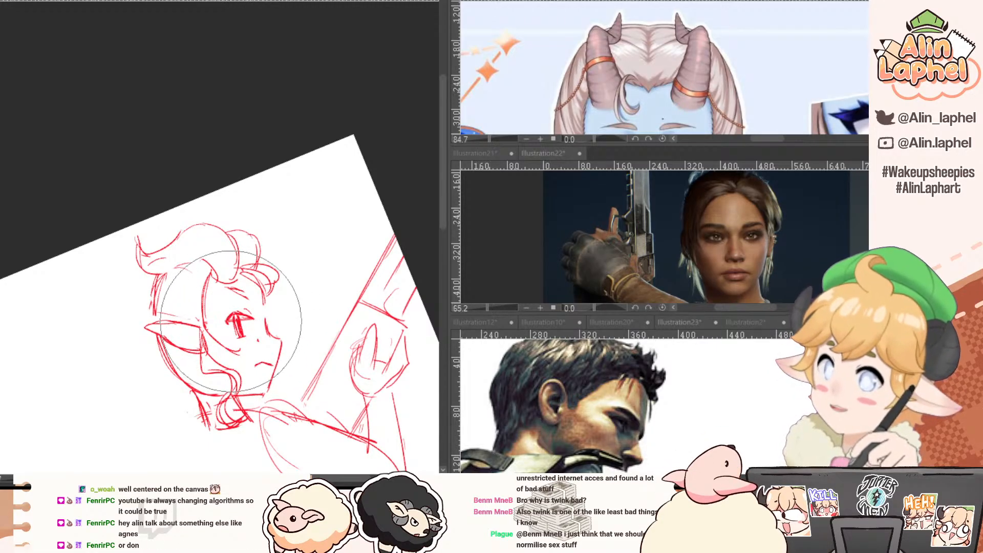
{"action": "key", "text": "p"}
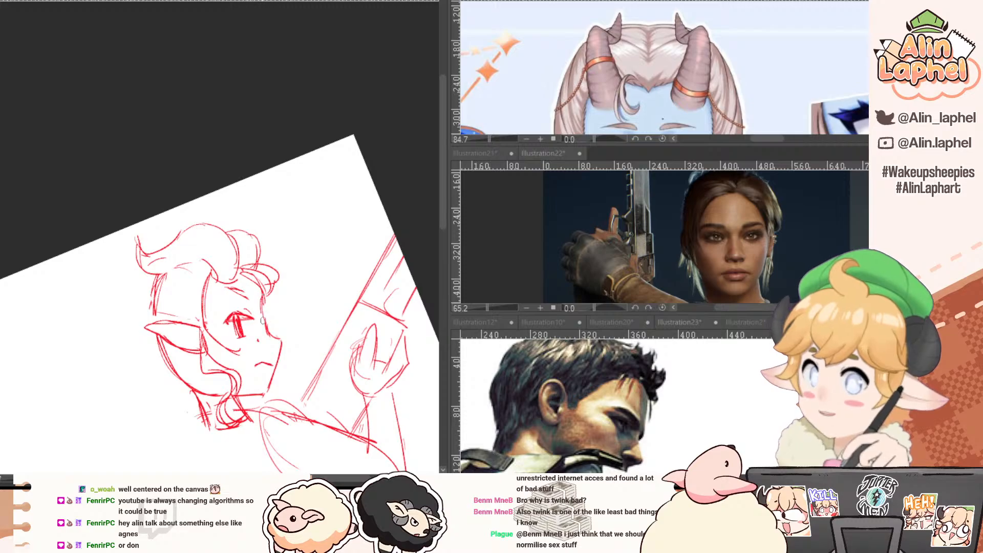
{"action": "key", "text": "e"}
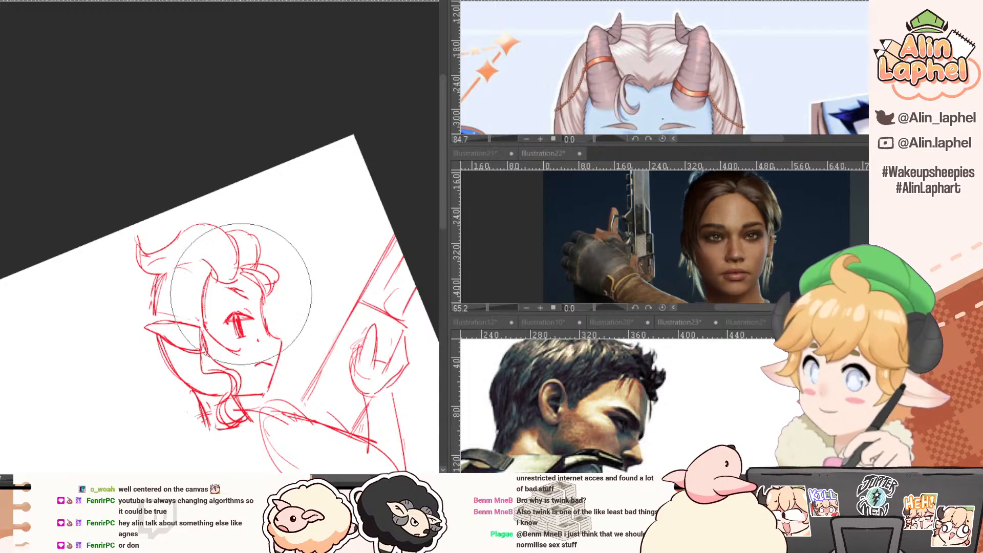
{"action": "left_click_drag", "start_coordinate": [241, 294], "coordinate": [239, 295]}
{"action": "key", "text": "r"}
{"action": "left_click_drag", "start_coordinate": [124, 293], "coordinate": [109, 240]}
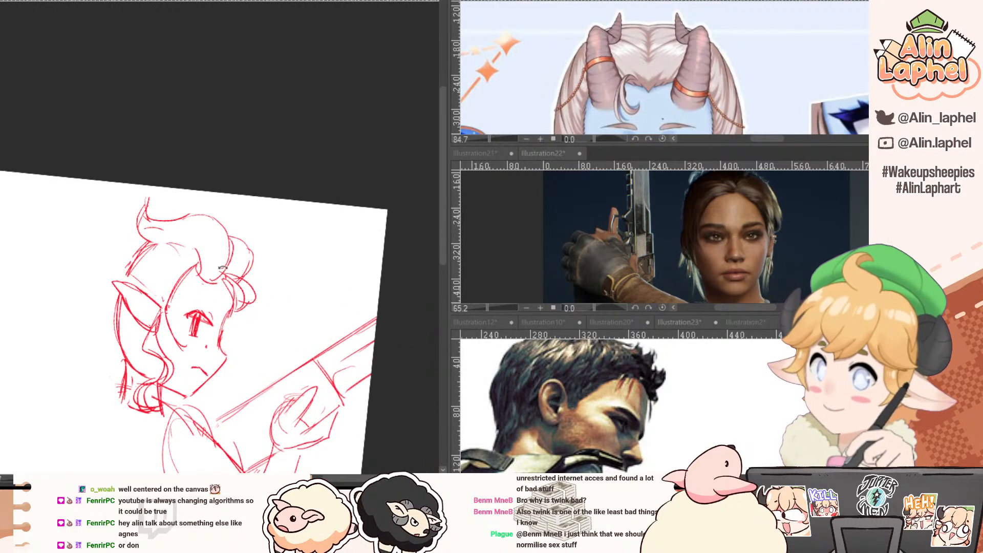
{"action": "key", "text": "p"}
{"action": "left_click_drag", "start_coordinate": [197, 286], "coordinate": [216, 309]}
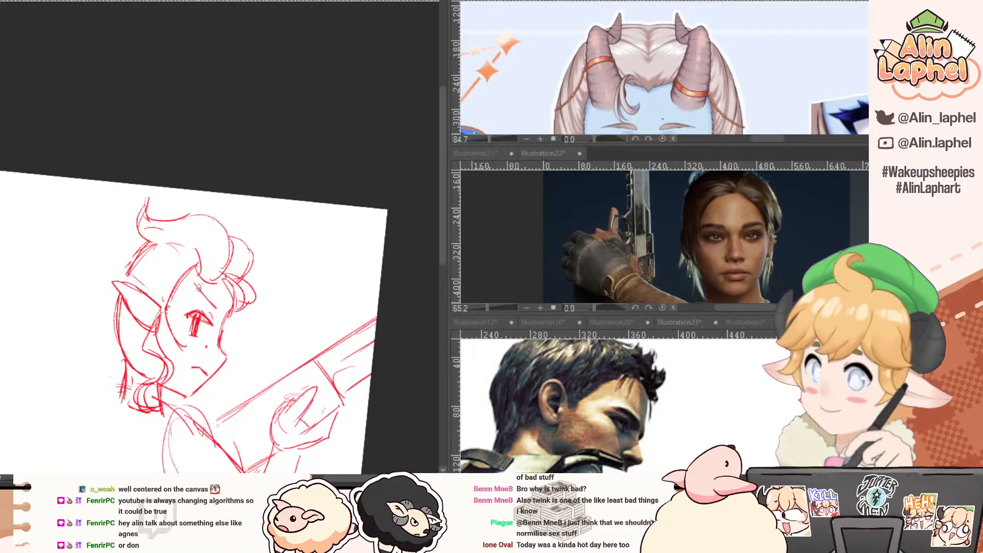
Bring the elf reference's braids into view and redraw the curved outline at the back of the second figure's head.
{"action": "scroll", "coordinate": [188, 286], "scroll_direction": "down", "scroll_amount": 1}
{"action": "key", "text": "r"}
{"action": "left_click_drag", "start_coordinate": [104, 281], "coordinate": [98, 363]}
{"action": "left_click_drag", "start_coordinate": [541, 112], "coordinate": [544, 61]}
{"action": "scroll", "coordinate": [521, 66], "scroll_direction": "down", "scroll_amount": 3}
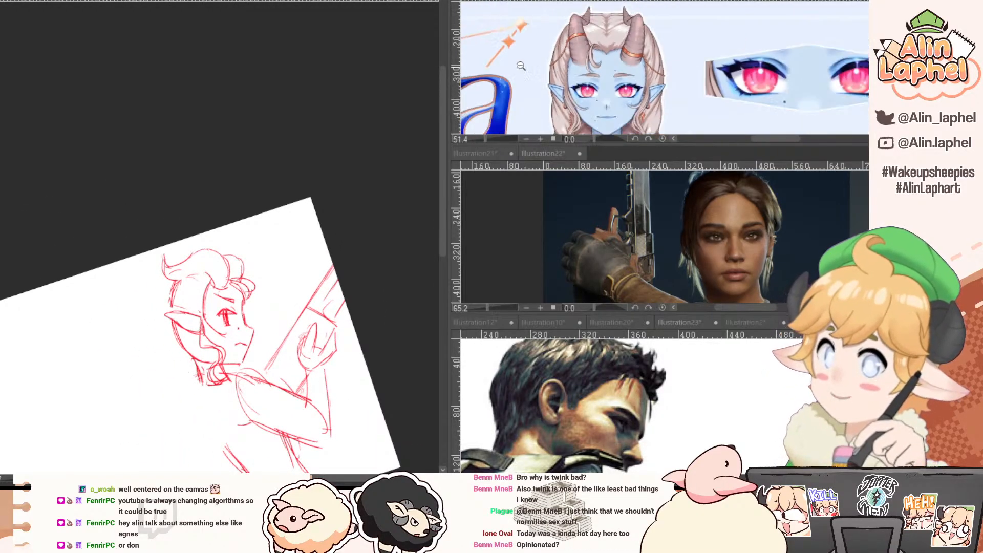
{"action": "left_click_drag", "start_coordinate": [526, 98], "coordinate": [524, 56]}
{"action": "left_click_drag", "start_coordinate": [581, 86], "coordinate": [450, 84]}
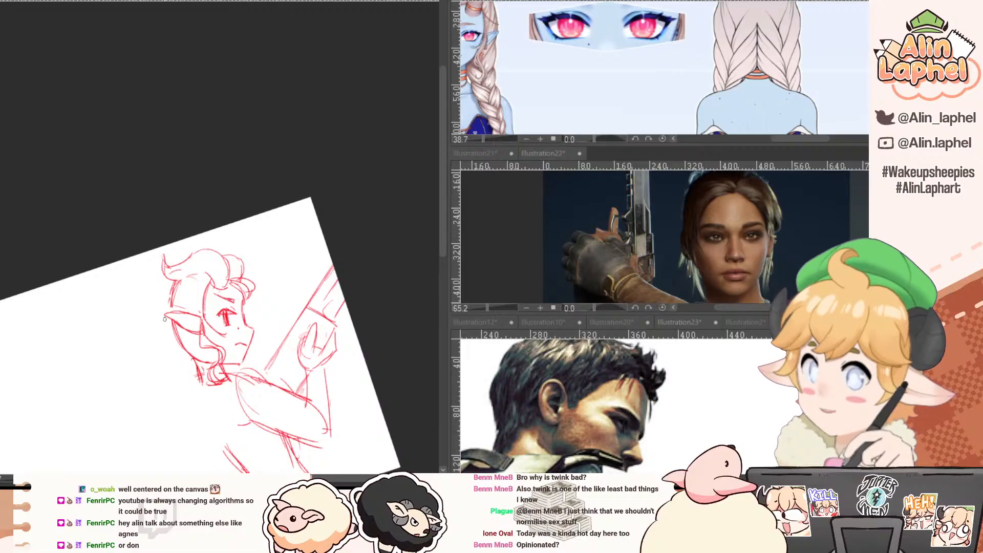
{"action": "left_click_drag", "start_coordinate": [169, 280], "coordinate": [156, 332]}
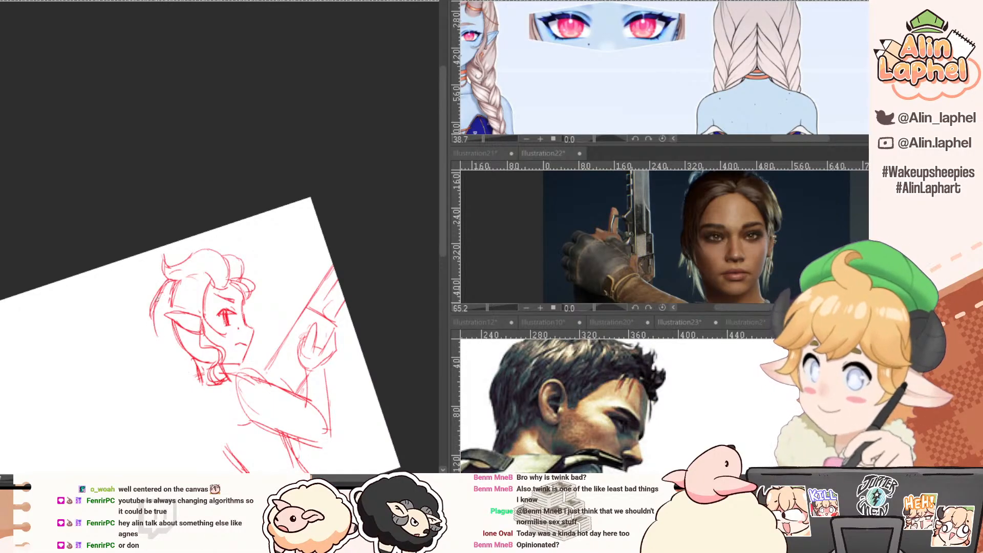
{"action": "mouse_move", "coordinate": [160, 297]}
{"action": "left_mouse_down"}
{"action": "mouse_move", "coordinate": [174, 368]}
{"action": "mouse_move", "coordinate": [170, 291]}
{"action": "left_mouse_up"}
{"action": "key", "text": "e"}
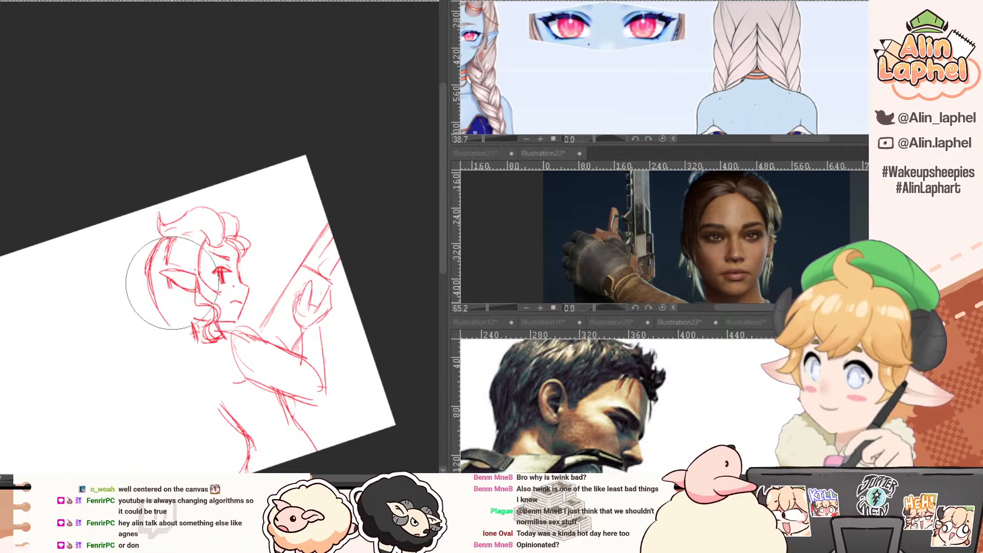
{"action": "left_click_drag", "start_coordinate": [170, 257], "coordinate": [170, 249]}
{"action": "key", "text": "p"}
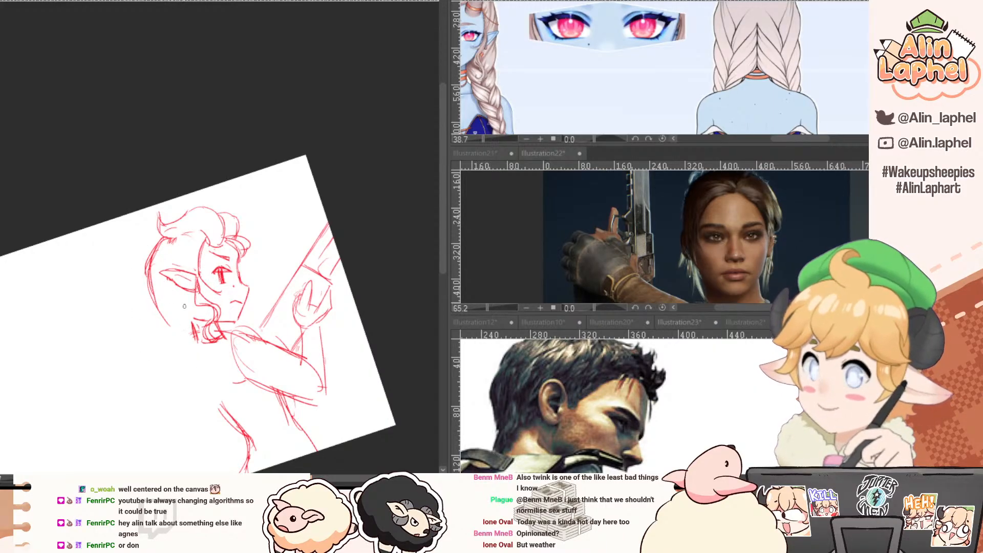
Clean up the curled lock below the second figure's ear by erasing stray lines and redrawing its lower edge.
{"action": "key", "text": "e"}
{"action": "left_click_drag", "start_coordinate": [198, 332], "coordinate": [195, 323]}
{"action": "key", "text": "p"}
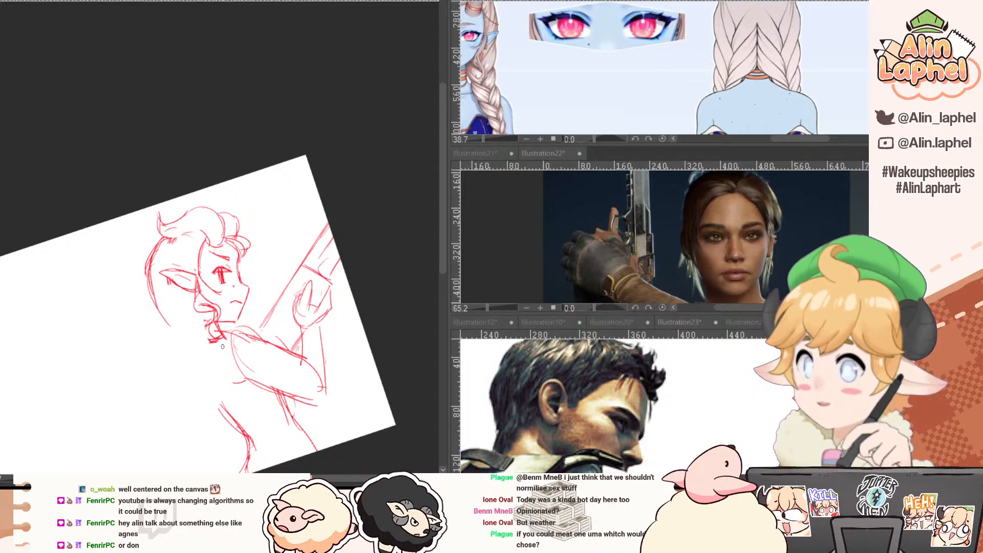
{"action": "mouse_move", "coordinate": [205, 336]}
{"action": "left_mouse_down"}
{"action": "mouse_move", "coordinate": [219, 333]}
{"action": "mouse_move", "coordinate": [204, 344]}
{"action": "mouse_move", "coordinate": [215, 349]}
{"action": "left_mouse_up"}
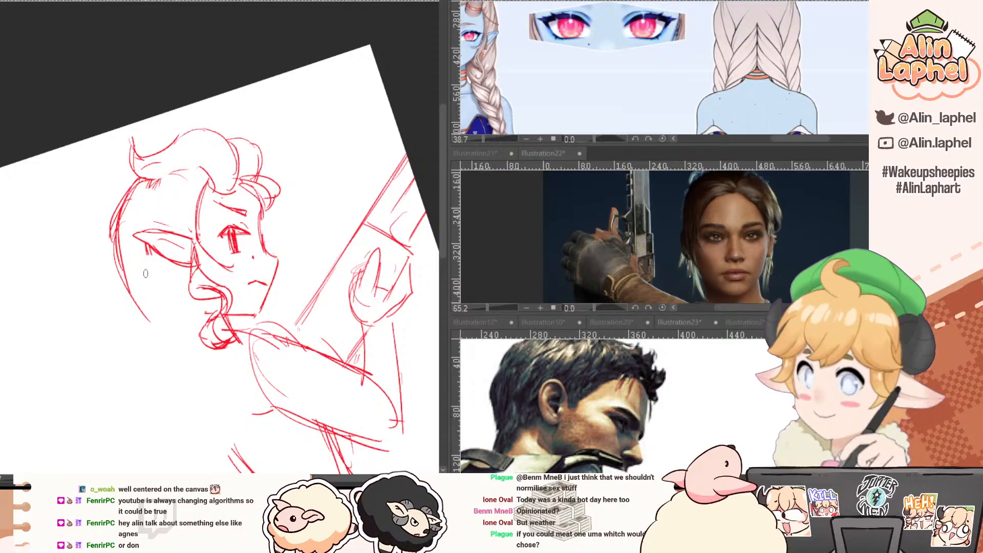
Sketch overlapping braid loops behind the second figure's ear at the nape.
{"action": "mouse_move", "coordinate": [130, 283]}
{"action": "left_mouse_down"}
{"action": "mouse_move", "coordinate": [151, 307]}
{"action": "mouse_move", "coordinate": [137, 290]}
{"action": "mouse_move", "coordinate": [149, 321]}
{"action": "mouse_move", "coordinate": [123, 289]}
{"action": "mouse_move", "coordinate": [152, 321]}
{"action": "mouse_move", "coordinate": [152, 276]}
{"action": "left_mouse_up"}
{"action": "mouse_move", "coordinate": [148, 277]}
{"action": "left_mouse_down"}
{"action": "mouse_move", "coordinate": [168, 272]}
{"action": "mouse_move", "coordinate": [163, 316]}
{"action": "mouse_move", "coordinate": [153, 309]}
{"action": "left_mouse_up"}
{"action": "mouse_move", "coordinate": [137, 325]}
{"action": "left_mouse_down"}
{"action": "mouse_move", "coordinate": [159, 330]}
{"action": "mouse_move", "coordinate": [133, 322]}
{"action": "mouse_move", "coordinate": [133, 332]}
{"action": "mouse_move", "coordinate": [169, 347]}
{"action": "left_mouse_up"}
{"action": "left_click_drag", "start_coordinate": [164, 284], "coordinate": [174, 329]}
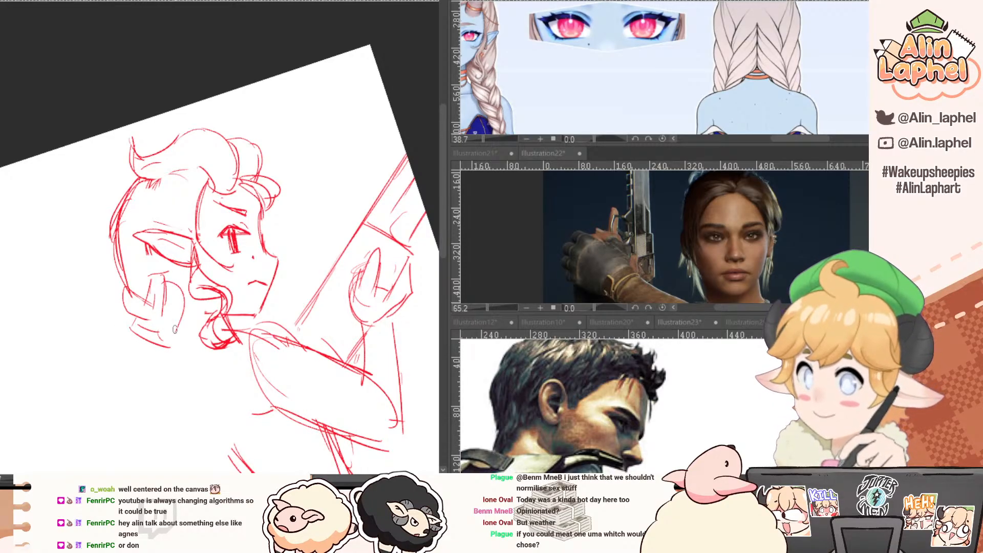
Sketch the slanting outline of the second figure's back from the shoulder down toward the waist.
{"action": "left_click_drag", "start_coordinate": [190, 362], "coordinate": [152, 315]}
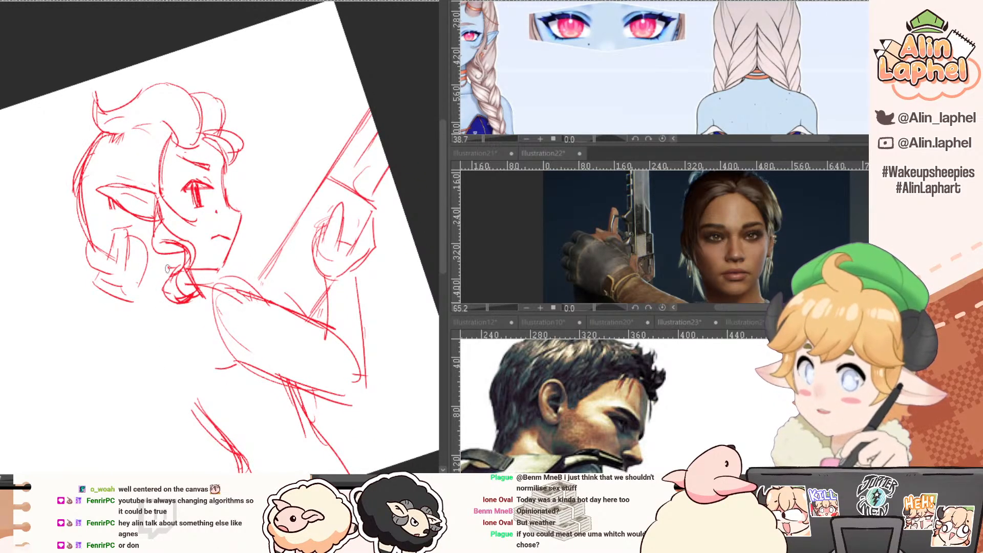
{"action": "mouse_move", "coordinate": [143, 271]}
{"action": "left_mouse_down"}
{"action": "mouse_move", "coordinate": [134, 304]}
{"action": "mouse_move", "coordinate": [131, 297]}
{"action": "mouse_move", "coordinate": [131, 319]}
{"action": "mouse_move", "coordinate": [162, 367]}
{"action": "left_mouse_up"}
{"action": "mouse_move", "coordinate": [123, 329]}
{"action": "left_mouse_down"}
{"action": "mouse_move", "coordinate": [169, 391]}
{"action": "mouse_move", "coordinate": [168, 364]}
{"action": "left_mouse_up"}
{"action": "key", "text": "e"}
{"action": "key", "text": "p"}
{"action": "mouse_move", "coordinate": [137, 308]}
{"action": "left_mouse_down"}
{"action": "mouse_move", "coordinate": [152, 375]}
{"action": "mouse_move", "coordinate": [154, 337]}
{"action": "mouse_move", "coordinate": [182, 367]}
{"action": "left_mouse_up"}
{"action": "scroll", "coordinate": [153, 348], "scroll_direction": "down", "scroll_amount": 3}
{"action": "key", "text": "e"}
{"action": "key", "text": "p"}
{"action": "left_click_drag", "start_coordinate": [150, 339], "coordinate": [174, 371]}
Bring the references' arms and tactical vest into view and sketch the torso edge beneath the second figure's near arm.
{"action": "left_click_drag", "start_coordinate": [559, 280], "coordinate": [540, 186]}
{"action": "left_click_drag", "start_coordinate": [562, 454], "coordinate": [606, 326]}
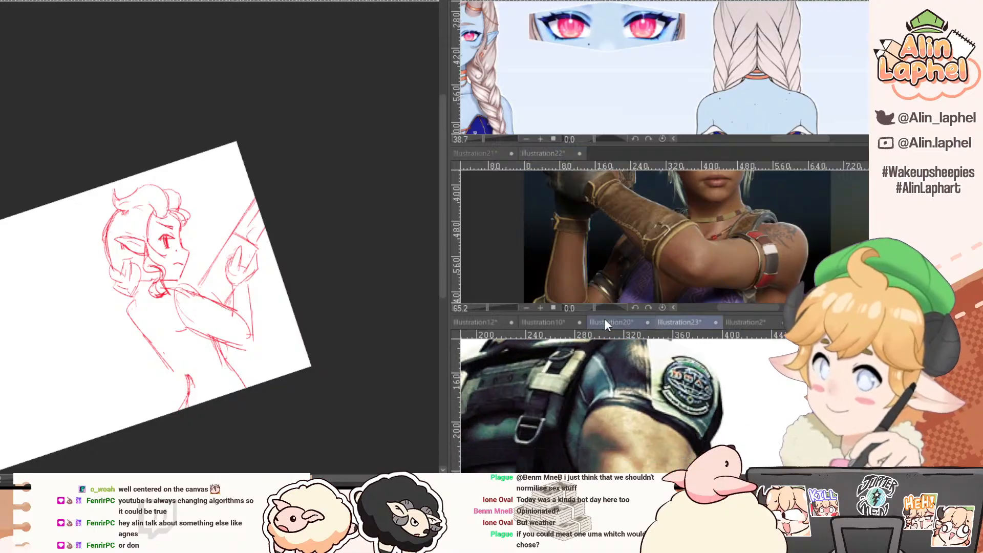
{"action": "scroll", "coordinate": [622, 404], "scroll_direction": "down", "scroll_amount": 3}
{"action": "scroll", "coordinate": [622, 405], "scroll_direction": "up", "scroll_amount": 1}
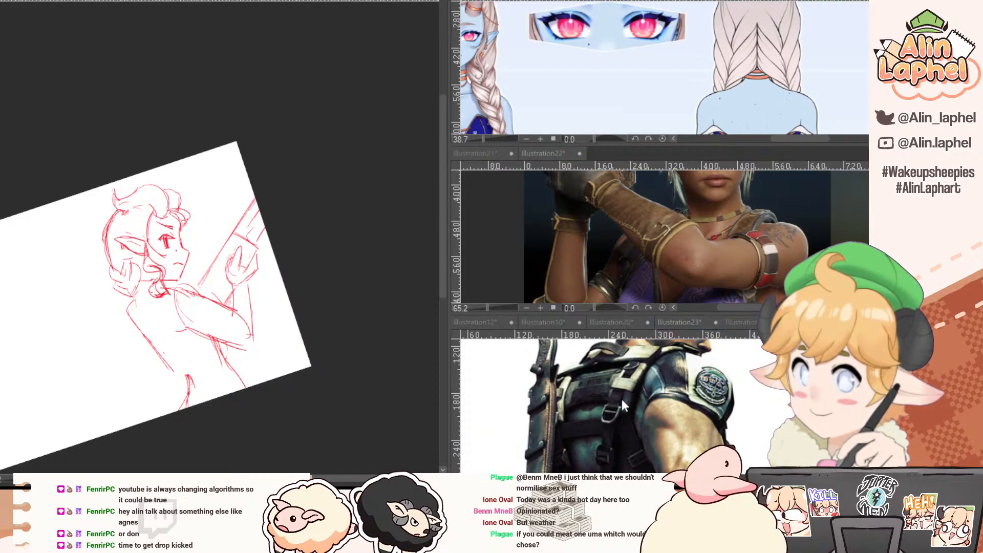
{"action": "left_click_drag", "start_coordinate": [622, 405], "coordinate": [607, 380]}
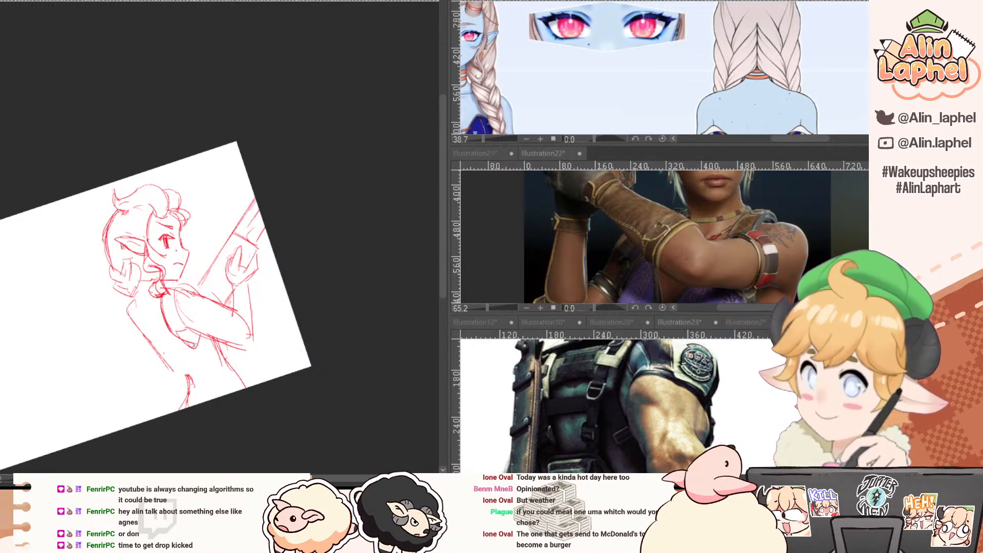
{"action": "left_click_drag", "start_coordinate": [502, 420], "coordinate": [521, 451]}
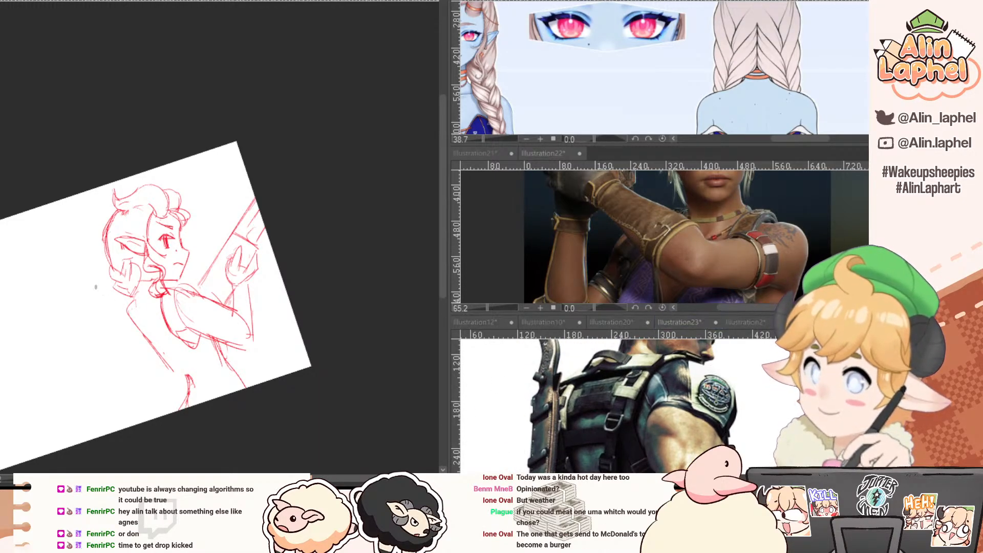
Sketch the collar band and upper edge of the vest across the second figure's upper back.
{"action": "left_click_drag", "start_coordinate": [133, 301], "coordinate": [158, 300]}
{"action": "mouse_move", "coordinate": [81, 342]}
{"action": "left_mouse_down"}
{"action": "mouse_move", "coordinate": [61, 320]}
{"action": "mouse_move", "coordinate": [64, 231]}
{"action": "left_mouse_up"}
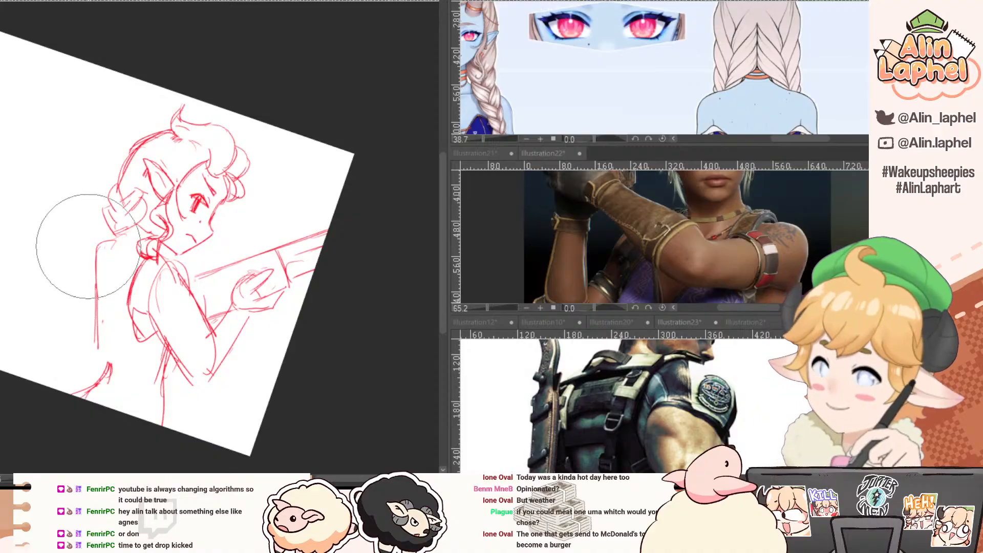
{"action": "mouse_move", "coordinate": [102, 302]}
{"action": "left_mouse_down"}
{"action": "mouse_move", "coordinate": [67, 259]}
{"action": "mouse_move", "coordinate": [111, 270]}
{"action": "mouse_move", "coordinate": [137, 236]}
{"action": "left_mouse_up"}
{"action": "mouse_move", "coordinate": [109, 197]}
{"action": "left_mouse_down"}
{"action": "mouse_move", "coordinate": [126, 222]}
{"action": "mouse_move", "coordinate": [123, 183]}
{"action": "mouse_move", "coordinate": [146, 225]}
{"action": "left_mouse_up"}
{"action": "mouse_move", "coordinate": [117, 183]}
{"action": "left_mouse_down"}
{"action": "mouse_move", "coordinate": [150, 229]}
{"action": "mouse_move", "coordinate": [92, 229]}
{"action": "mouse_move", "coordinate": [92, 301]}
{"action": "left_mouse_up"}
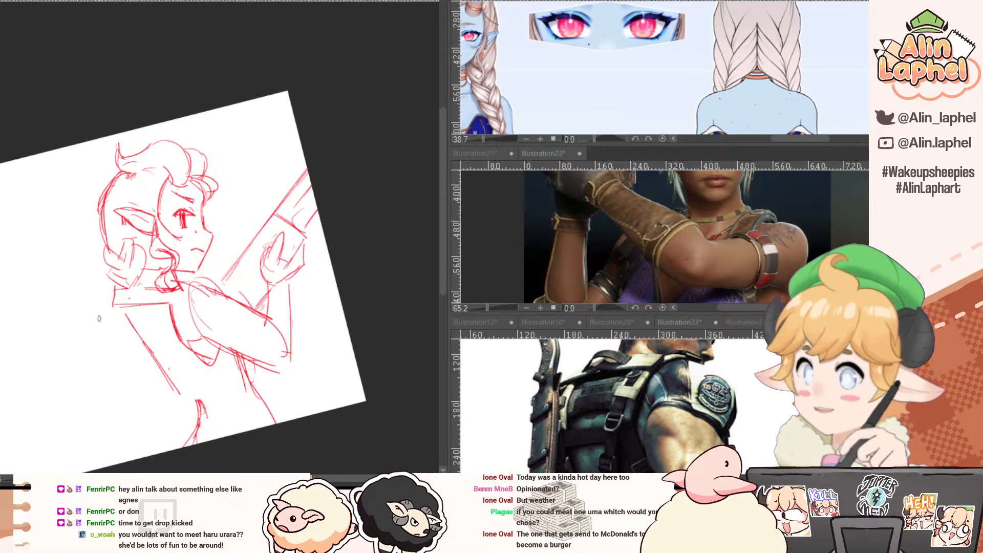
Sketch the long sides and pointed tip of the knife sheath running down the second figure's back.
{"action": "mouse_move", "coordinate": [106, 337]}
{"action": "left_mouse_down"}
{"action": "mouse_move", "coordinate": [114, 298]}
{"action": "mouse_move", "coordinate": [94, 306]}
{"action": "mouse_move", "coordinate": [152, 380]}
{"action": "left_mouse_up"}
{"action": "left_click_drag", "start_coordinate": [121, 305], "coordinate": [153, 366]}
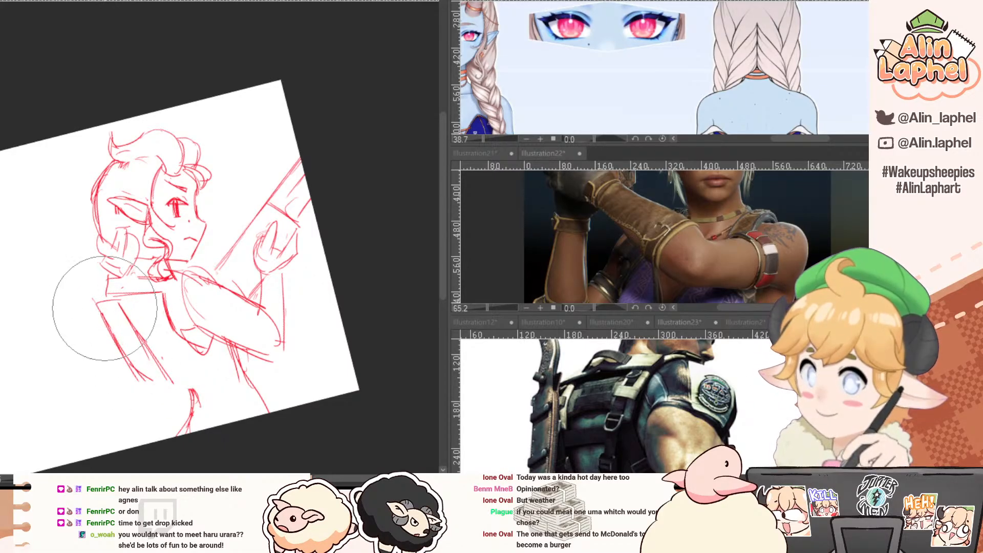
{"action": "left_click_drag", "start_coordinate": [109, 326], "coordinate": [139, 380]}
{"action": "left_click_drag", "start_coordinate": [116, 299], "coordinate": [152, 355]}
{"action": "key", "text": "e"}
{"action": "key", "text": "p"}
{"action": "left_click_drag", "start_coordinate": [123, 309], "coordinate": [135, 333]}
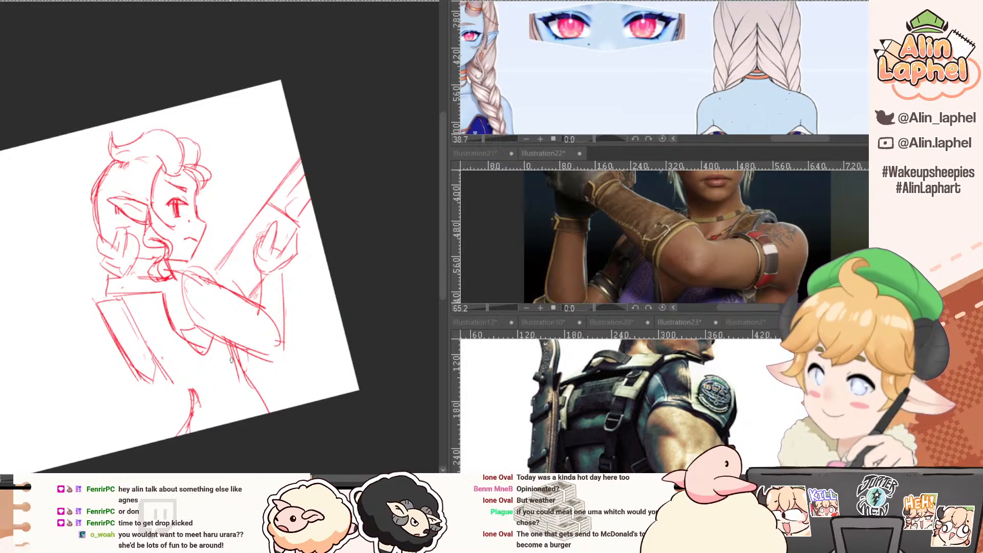
Show the whole back-view reference and rework the sheath's lower end by erasing and redrawing its edges.
{"action": "scroll", "coordinate": [526, 407], "scroll_direction": "down", "scroll_amount": 4}
{"action": "key", "text": "e"}
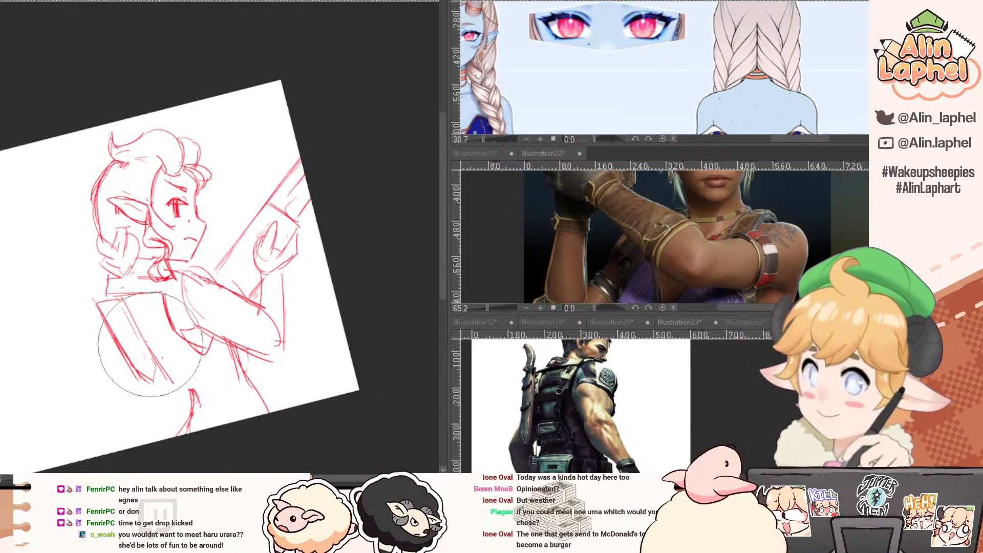
{"action": "mouse_move", "coordinate": [149, 368]}
{"action": "left_mouse_down"}
{"action": "mouse_move", "coordinate": [145, 379]}
{"action": "mouse_move", "coordinate": [133, 370]}
{"action": "mouse_move", "coordinate": [157, 394]}
{"action": "left_mouse_up"}
{"action": "key", "text": "p"}
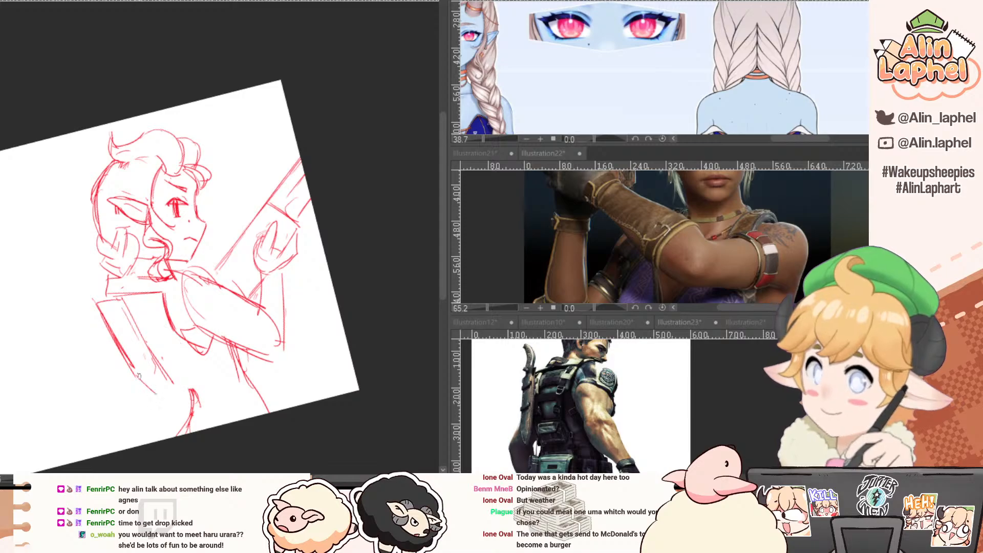
{"action": "left_click_drag", "start_coordinate": [107, 316], "coordinate": [129, 361]}
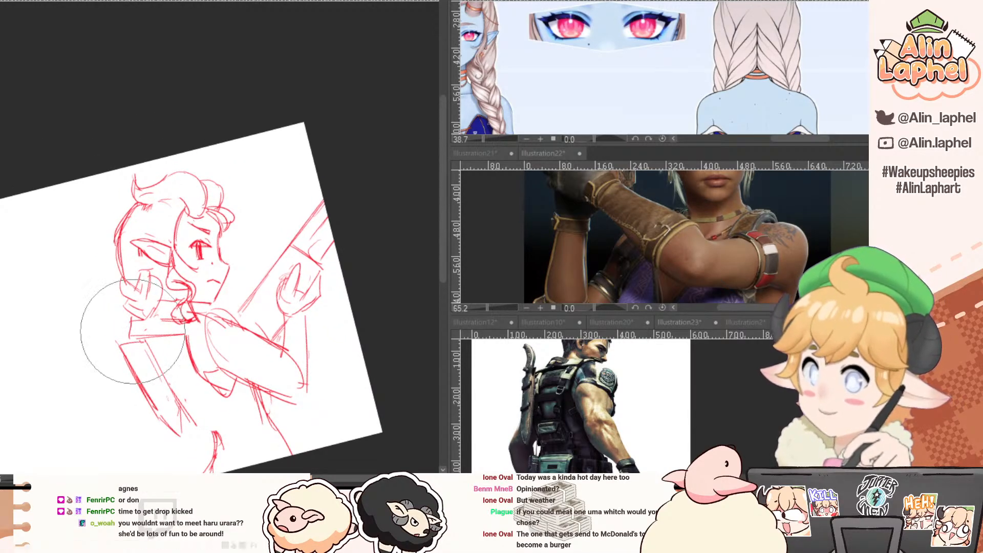
Sketch the knife's guard and curved handle rising from the top of the sheath behind the shoulder.
{"action": "scroll", "coordinate": [132, 332], "scroll_direction": "down", "scroll_amount": 2}
{"action": "scroll", "coordinate": [134, 334], "scroll_direction": "up", "scroll_amount": 3}
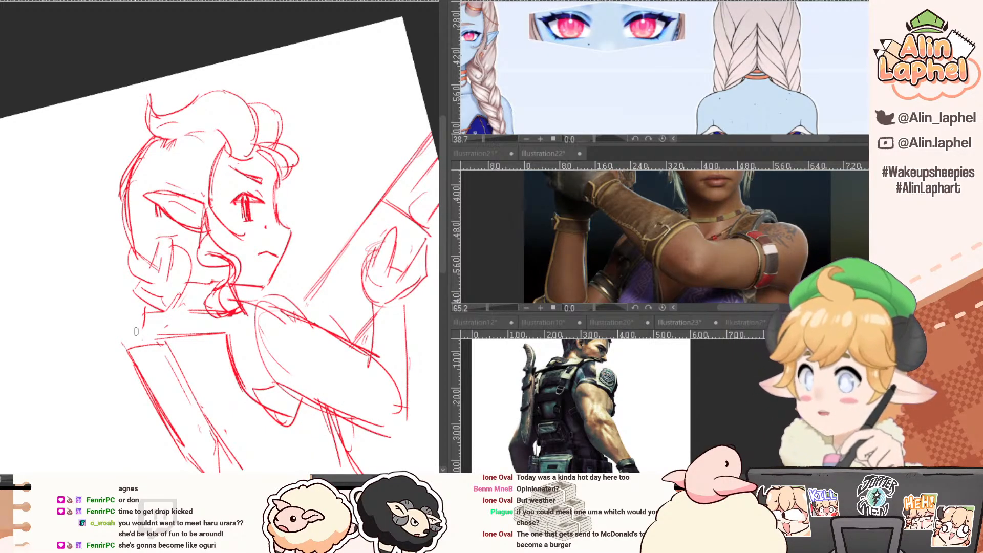
{"action": "left_click_drag", "start_coordinate": [152, 334], "coordinate": [112, 335]}
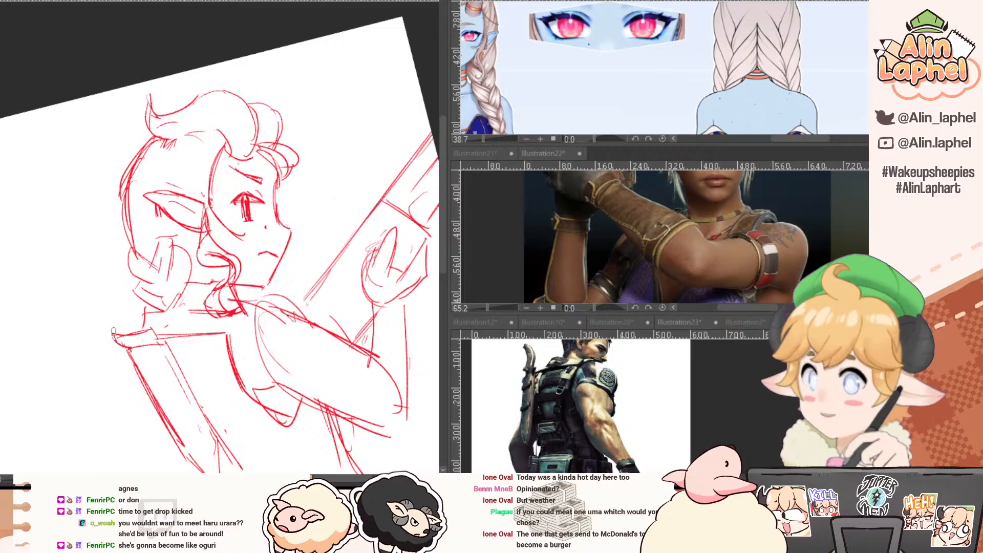
{"action": "mouse_move", "coordinate": [129, 331]}
{"action": "left_mouse_down"}
{"action": "mouse_move", "coordinate": [81, 280]}
{"action": "mouse_move", "coordinate": [94, 290]}
{"action": "mouse_move", "coordinate": [88, 256]}
{"action": "mouse_move", "coordinate": [144, 327]}
{"action": "mouse_move", "coordinate": [127, 294]}
{"action": "mouse_move", "coordinate": [96, 281]}
{"action": "mouse_move", "coordinate": [91, 262]}
{"action": "mouse_move", "coordinate": [129, 318]}
{"action": "mouse_move", "coordinate": [136, 308]}
{"action": "mouse_move", "coordinate": [134, 329]}
{"action": "mouse_move", "coordinate": [85, 313]}
{"action": "left_mouse_up"}
{"action": "key", "text": "e"}
{"action": "key", "text": "p"}
{"action": "left_click_drag", "start_coordinate": [533, 387], "coordinate": [555, 343]}
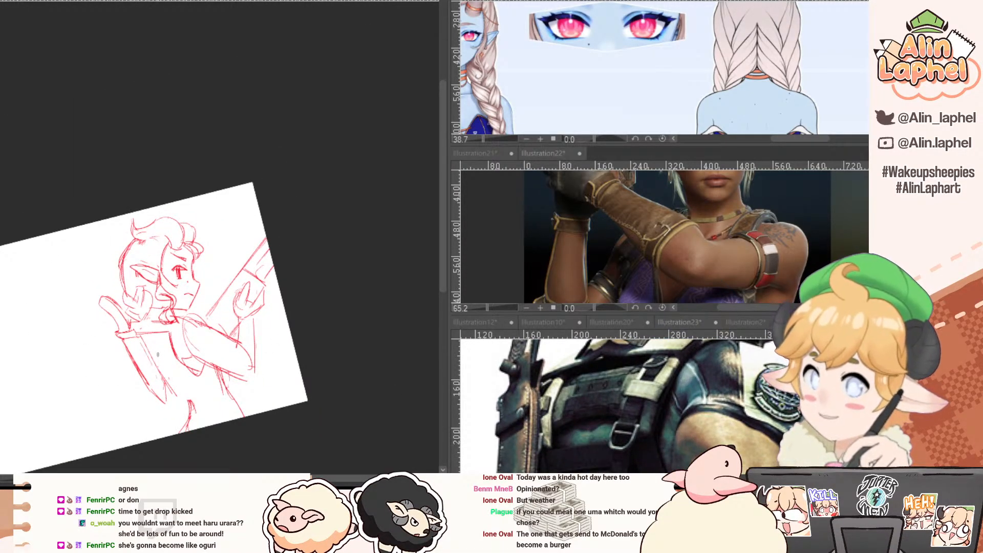
Erase overlapping torso lines beside the sheath and mark the vest's straps, checking the vest in the back-view reference.
{"action": "key", "text": "e"}
{"action": "left_click_drag", "start_coordinate": [172, 328], "coordinate": [175, 352]}
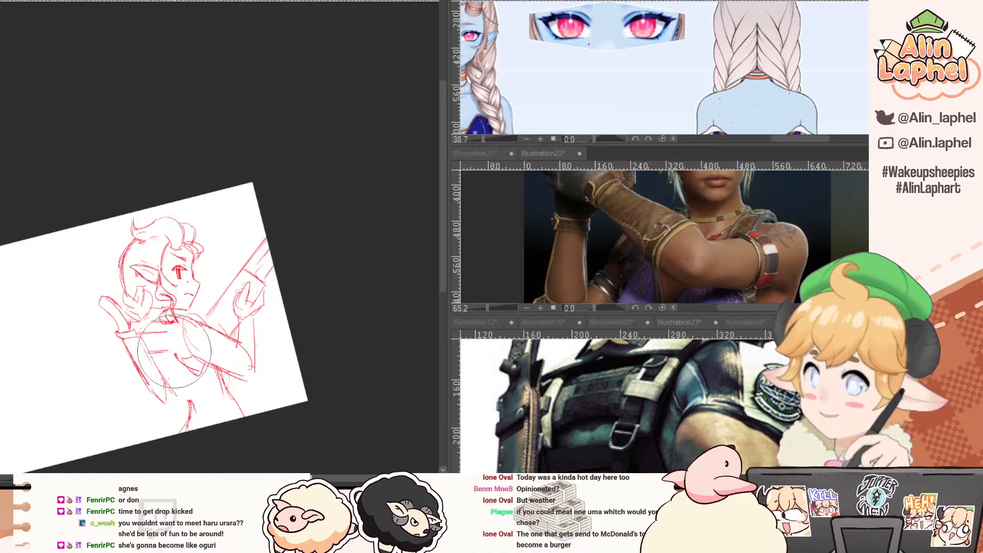
{"action": "left_click_drag", "start_coordinate": [550, 393], "coordinate": [532, 442]}
{"action": "left_click", "coordinate": [179, 339]}
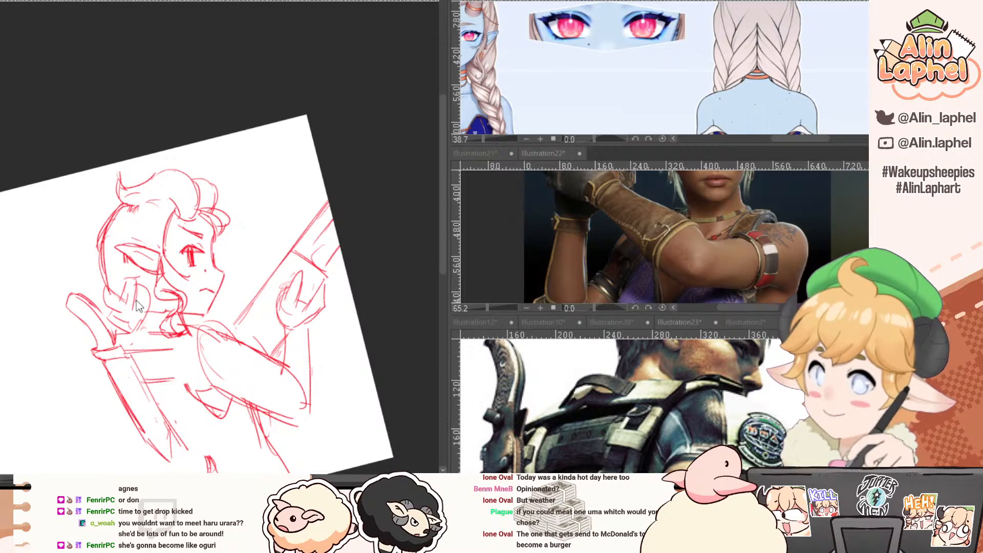
Replace the braid loops at the nape with a longer hair curve and add a rounded line over the near shoulder.
{"action": "mouse_move", "coordinate": [149, 310]}
{"action": "left_mouse_down"}
{"action": "mouse_move", "coordinate": [133, 308]}
{"action": "mouse_move", "coordinate": [137, 280]}
{"action": "mouse_move", "coordinate": [118, 327]}
{"action": "left_mouse_up"}
{"action": "key", "text": "p"}
{"action": "mouse_move", "coordinate": [102, 251]}
{"action": "left_mouse_down"}
{"action": "mouse_move", "coordinate": [108, 303]}
{"action": "mouse_move", "coordinate": [152, 337]}
{"action": "left_mouse_up"}
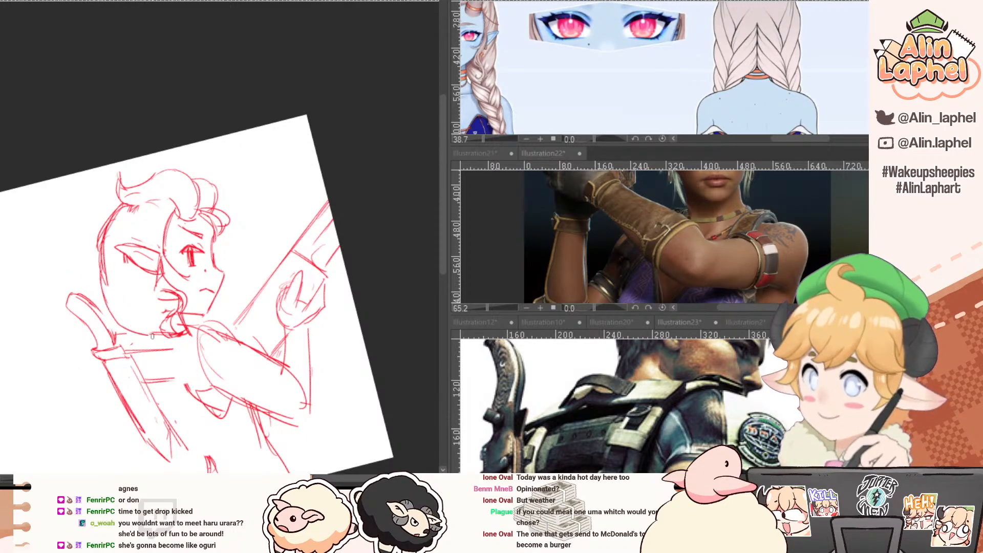
{"action": "mouse_move", "coordinate": [119, 294]}
{"action": "left_mouse_down"}
{"action": "mouse_move", "coordinate": [152, 315]}
{"action": "mouse_move", "coordinate": [226, 333]}
{"action": "left_mouse_up"}
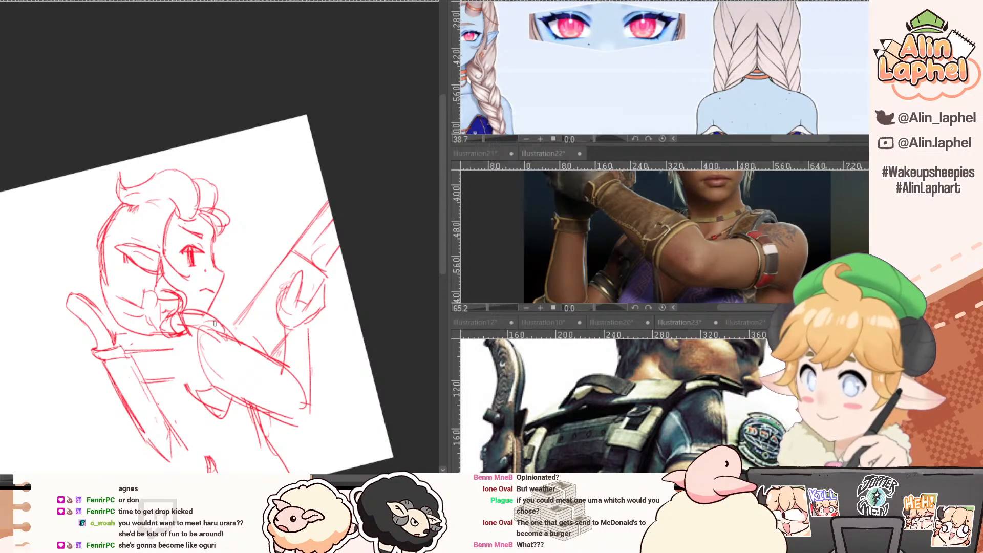
{"action": "key", "text": "e"}
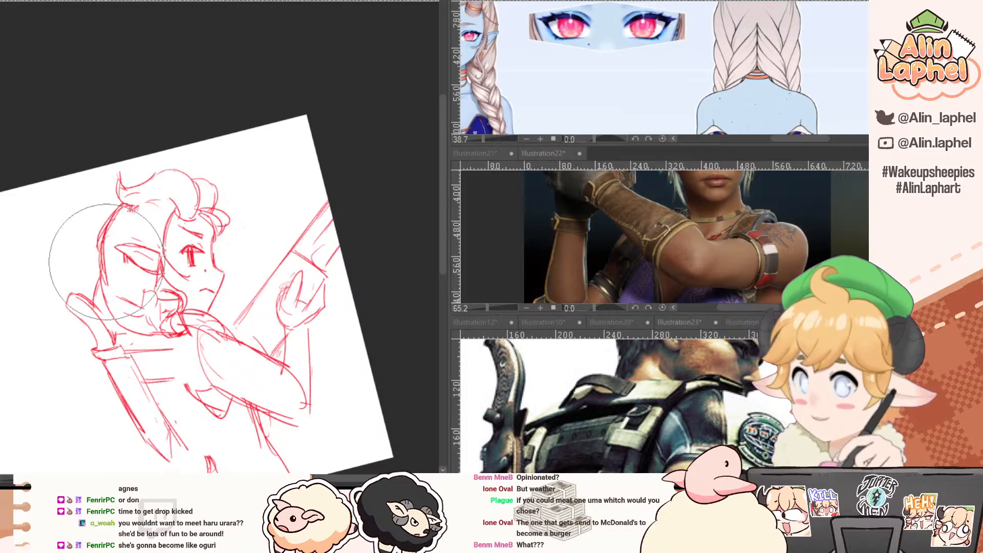
{"action": "left_click_drag", "start_coordinate": [102, 267], "coordinate": [106, 277]}
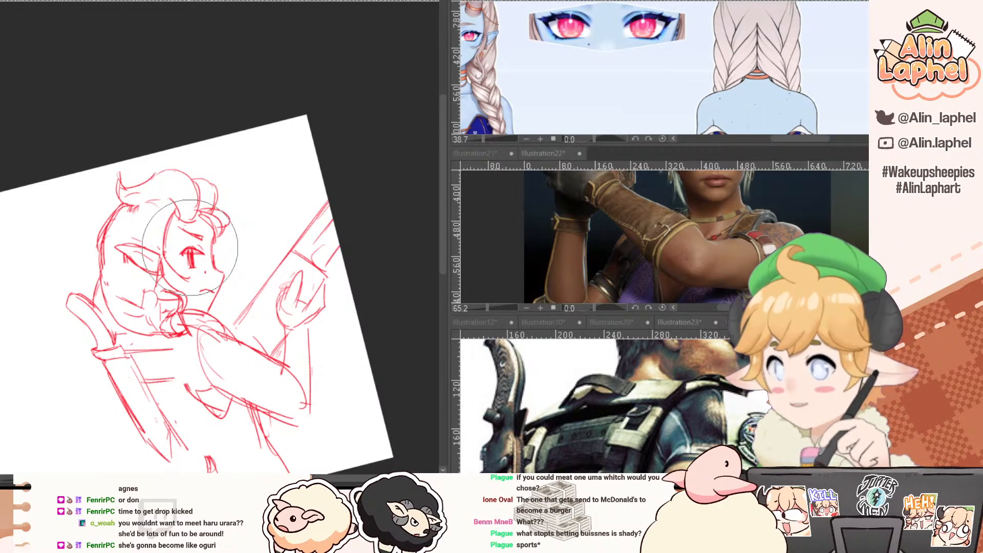
{"action": "key", "text": "p"}
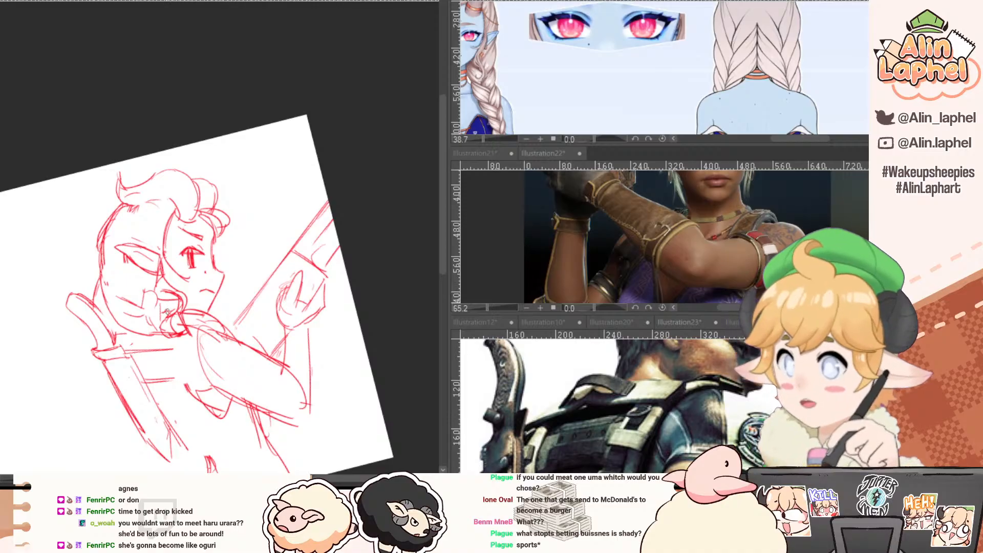
{"action": "key", "text": "e"}
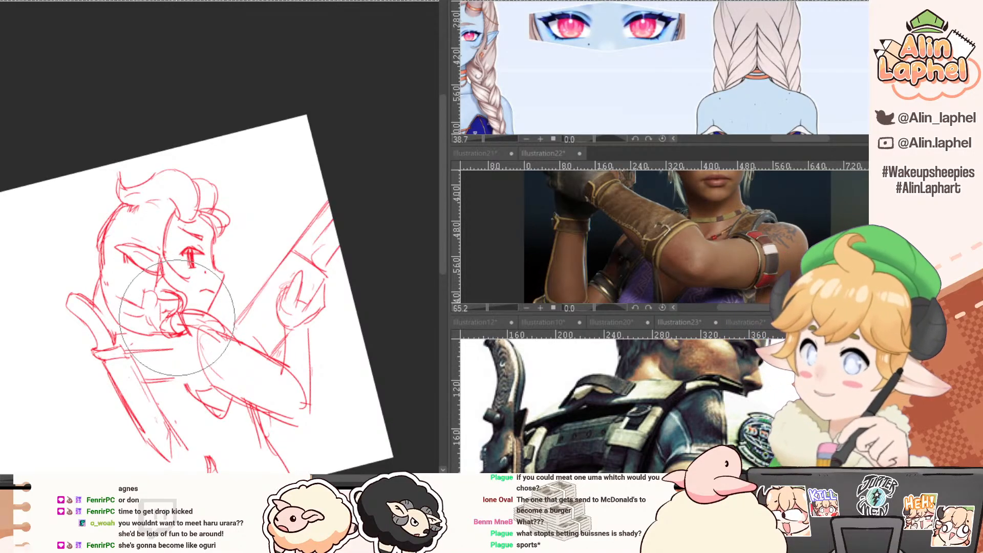
{"action": "key", "text": "p"}
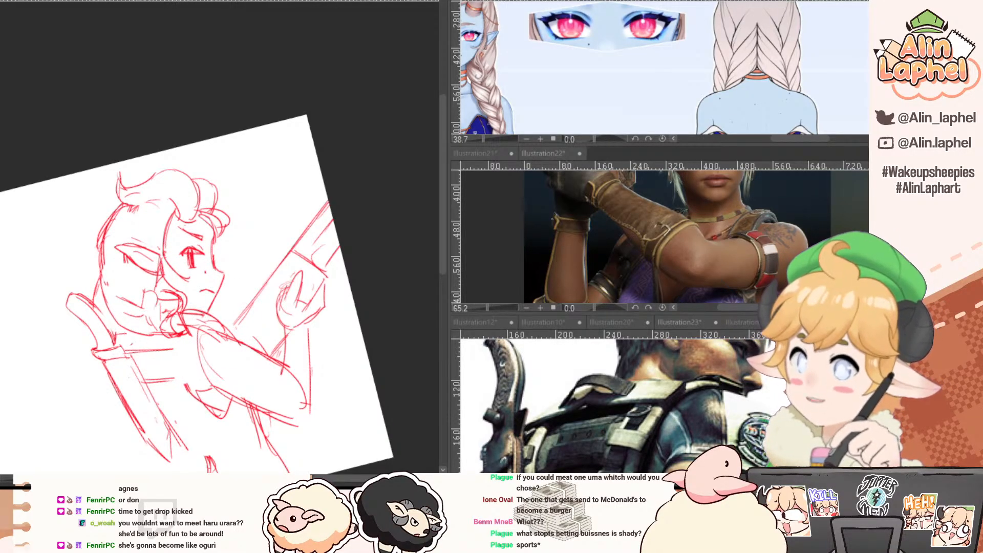
{"action": "key", "text": "e"}
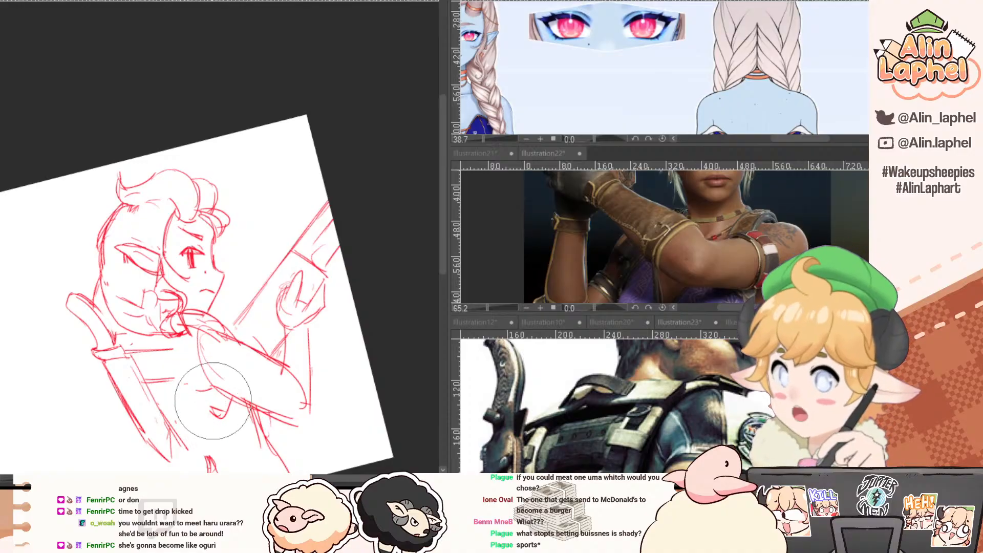
{"action": "key", "text": "ctrl+z"}
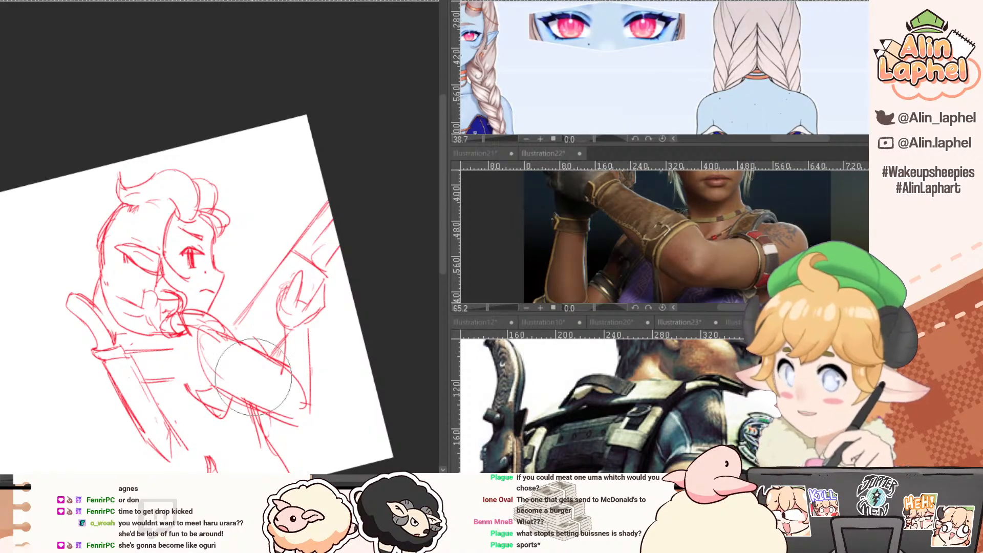
{"action": "key", "text": "p"}
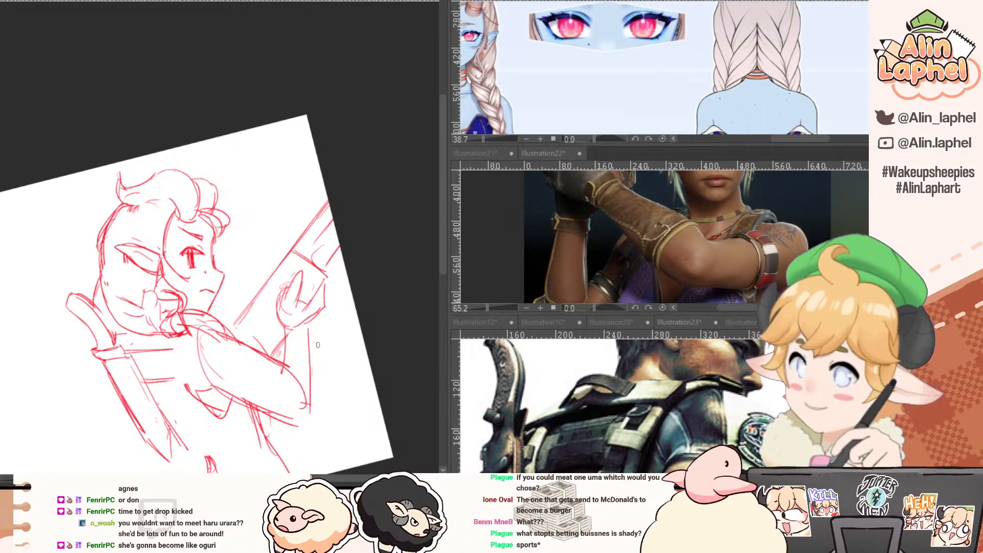
Erase part of the overlapping near-shoulder lines and draw the short sleeve's edge across the upper arm, checking the back-view reference.
{"action": "left_click", "coordinate": [581, 382]}
{"action": "left_click_drag", "start_coordinate": [582, 383], "coordinate": [535, 336]}
{"action": "left_click", "coordinate": [389, 330]}
{"action": "key", "text": "e"}
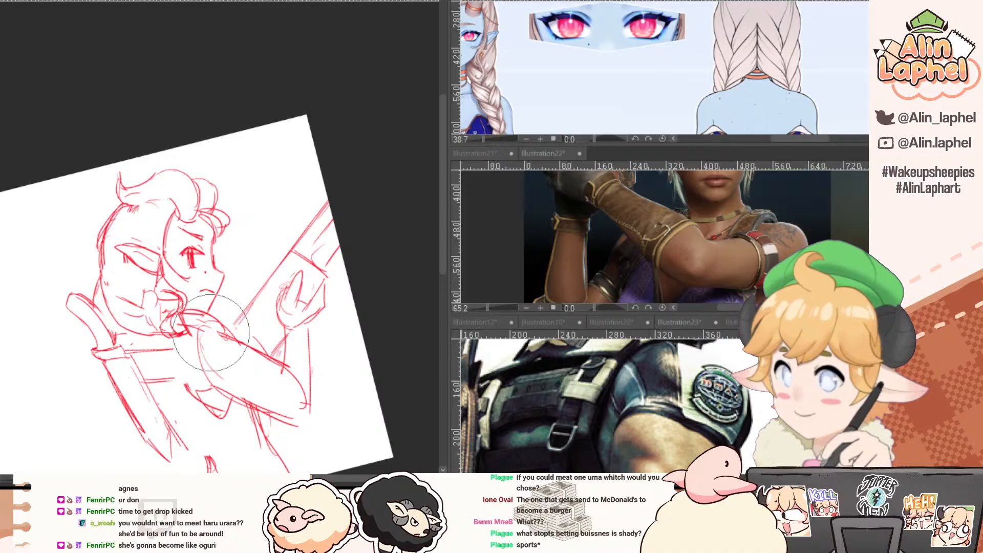
{"action": "mouse_move", "coordinate": [211, 333]}
{"action": "left_mouse_down"}
{"action": "mouse_move", "coordinate": [225, 327]}
{"action": "mouse_move", "coordinate": [233, 339]}
{"action": "left_mouse_up"}
{"action": "key", "text": "p"}
{"action": "mouse_move", "coordinate": [225, 338]}
{"action": "left_mouse_down"}
{"action": "mouse_move", "coordinate": [244, 338]}
{"action": "mouse_move", "coordinate": [254, 352]}
{"action": "mouse_move", "coordinate": [242, 396]}
{"action": "left_mouse_up"}
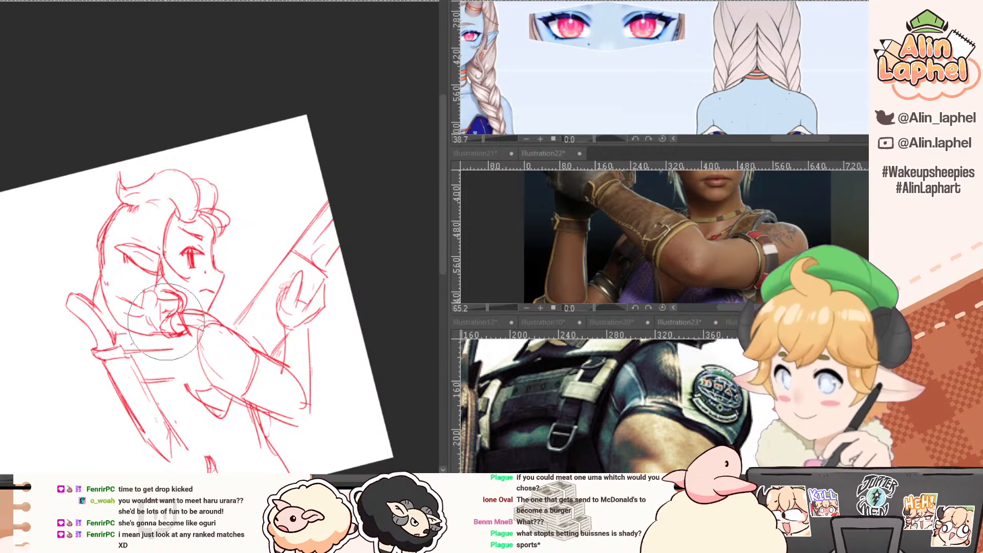
Erase the cluttered hair lines at the nape and redraw the braid curving from behind the neck towards the near shoulder.
{"action": "mouse_move", "coordinate": [179, 318]}
{"action": "left_mouse_down"}
{"action": "mouse_move", "coordinate": [130, 284]}
{"action": "mouse_move", "coordinate": [167, 307]}
{"action": "mouse_move", "coordinate": [167, 319]}
{"action": "mouse_move", "coordinate": [158, 312]}
{"action": "mouse_move", "coordinate": [148, 324]}
{"action": "mouse_move", "coordinate": [139, 311]}
{"action": "mouse_move", "coordinate": [172, 299]}
{"action": "mouse_move", "coordinate": [158, 301]}
{"action": "mouse_move", "coordinate": [173, 313]}
{"action": "mouse_move", "coordinate": [162, 291]}
{"action": "mouse_move", "coordinate": [174, 291]}
{"action": "mouse_move", "coordinate": [168, 274]}
{"action": "mouse_move", "coordinate": [171, 320]}
{"action": "mouse_move", "coordinate": [204, 321]}
{"action": "left_mouse_up"}
{"action": "key", "text": "p"}
{"action": "key", "text": "e"}
{"action": "key", "text": "p"}
{"action": "key", "text": "e"}
{"action": "key", "text": "p"}
{"action": "key", "text": "ctrl+z"}
{"action": "key", "text": "e"}
{"action": "key", "text": "p"}
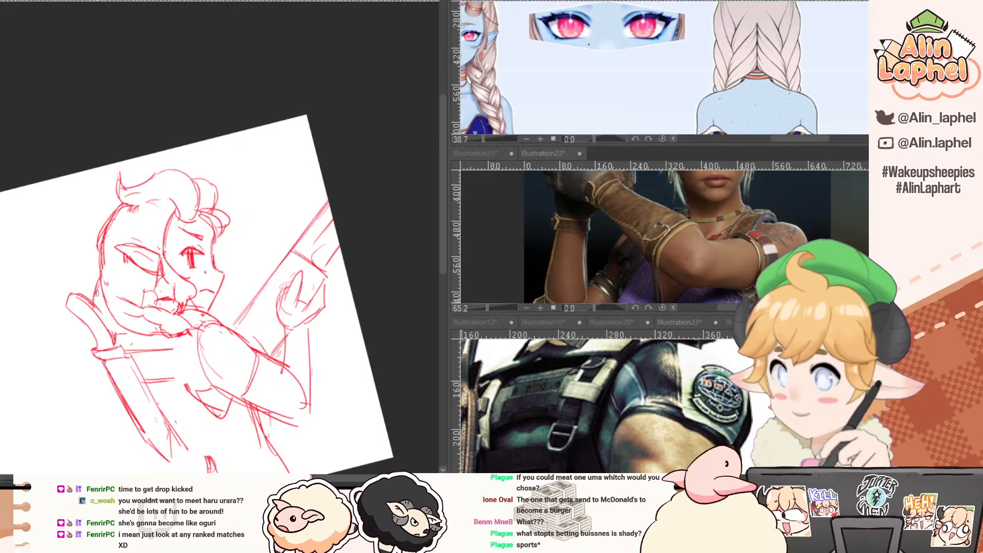
Clean up stray lines between the hair and the knife handle and add the front neck line below the chin.
{"action": "key", "text": "e"}
{"action": "left_click_drag", "start_coordinate": [101, 313], "coordinate": [112, 330]}
{"action": "key", "text": "p"}
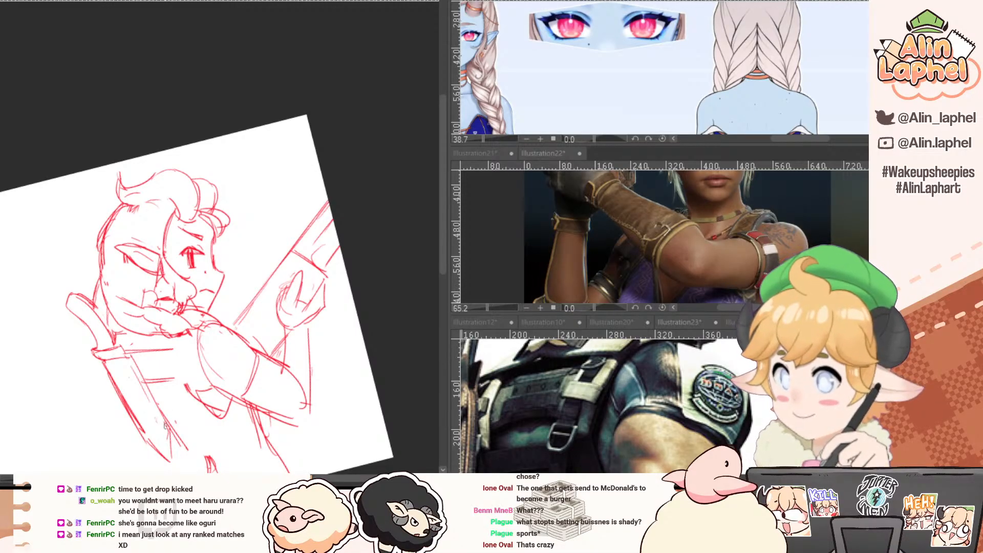
{"action": "key", "text": "e"}
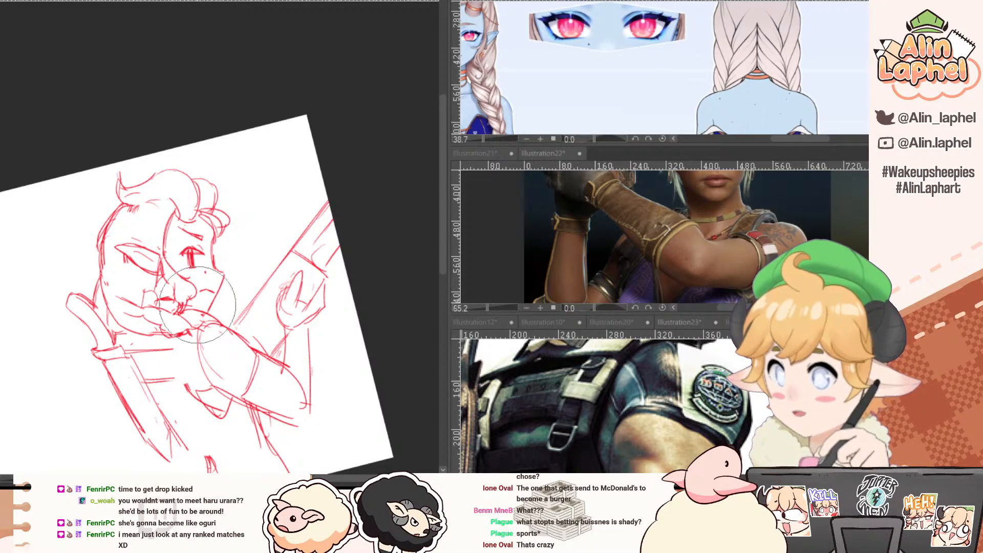
{"action": "key", "text": "p"}
{"action": "left_click_drag", "start_coordinate": [222, 280], "coordinate": [209, 305]}
Sketch the vest's vertical shoulder strap with its cross bands, running from below the braid down beside the near arm.
{"action": "left_click_drag", "start_coordinate": [159, 368], "coordinate": [155, 321]}
{"action": "key", "text": "e"}
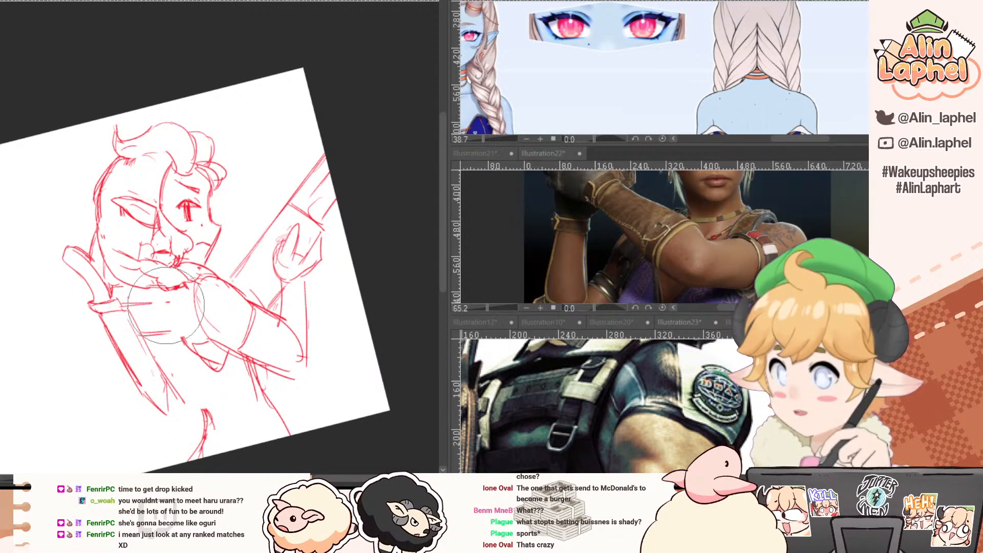
{"action": "key", "text": "p"}
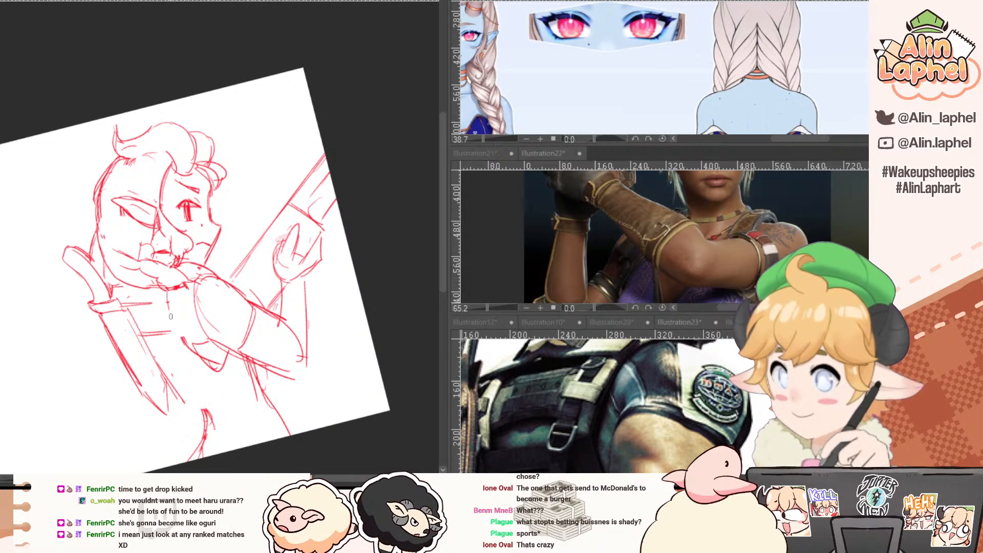
{"action": "mouse_move", "coordinate": [168, 290]}
{"action": "left_mouse_down"}
{"action": "mouse_move", "coordinate": [182, 332]}
{"action": "mouse_move", "coordinate": [198, 301]}
{"action": "mouse_move", "coordinate": [161, 295]}
{"action": "mouse_move", "coordinate": [192, 301]}
{"action": "mouse_move", "coordinate": [180, 309]}
{"action": "mouse_move", "coordinate": [198, 292]}
{"action": "mouse_move", "coordinate": [206, 333]}
{"action": "mouse_move", "coordinate": [192, 291]}
{"action": "mouse_move", "coordinate": [195, 318]}
{"action": "left_mouse_up"}
{"action": "key", "text": "e"}
{"action": "key", "text": "p"}
{"action": "left_click_drag", "start_coordinate": [196, 284], "coordinate": [210, 344]}
{"action": "key", "text": "e"}
{"action": "mouse_move", "coordinate": [175, 305]}
{"action": "left_mouse_down"}
{"action": "mouse_move", "coordinate": [182, 312]}
{"action": "mouse_move", "coordinate": [166, 298]}
{"action": "mouse_move", "coordinate": [175, 338]}
{"action": "left_mouse_up"}
{"action": "key", "text": "p"}
{"action": "mouse_move", "coordinate": [188, 288]}
{"action": "left_mouse_down"}
{"action": "mouse_move", "coordinate": [196, 332]}
{"action": "mouse_move", "coordinate": [162, 312]}
{"action": "mouse_move", "coordinate": [197, 349]}
{"action": "left_mouse_up"}
{"action": "key", "text": "e"}
{"action": "key", "text": "p"}
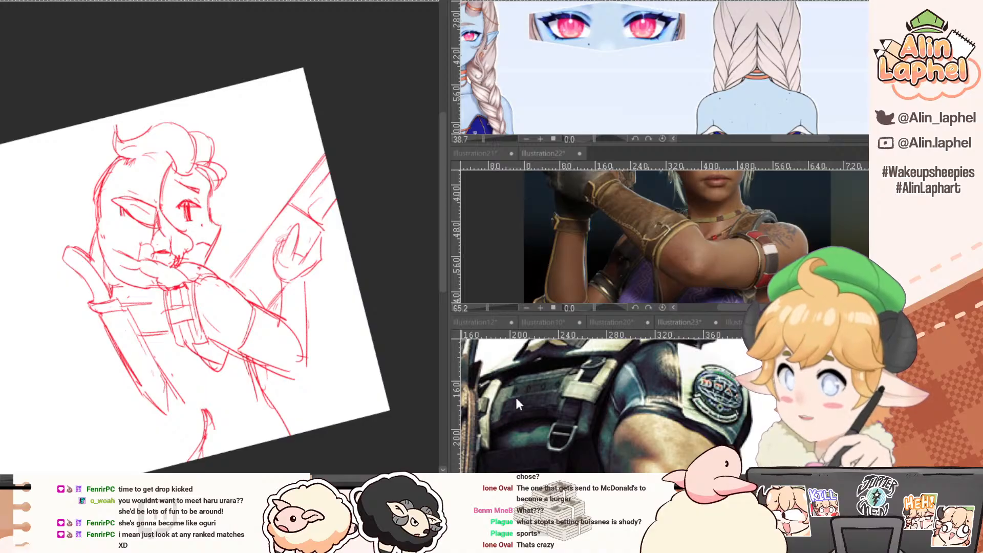
Replace the pointed shape under the near arm with a clean lower arm line, then show more of the back-view reference.
{"action": "left_click_drag", "start_coordinate": [516, 400], "coordinate": [493, 296]}
{"action": "left_click", "coordinate": [188, 360]}
{"action": "key", "text": "e"}
{"action": "left_click_drag", "start_coordinate": [200, 356], "coordinate": [245, 366]}
{"action": "key", "text": "p"}
{"action": "key", "text": "e"}
{"action": "key", "text": "p"}
{"action": "left_click", "coordinate": [509, 427]}
{"action": "left_click_drag", "start_coordinate": [508, 431], "coordinate": [468, 430]}
{"action": "left_click", "coordinate": [189, 372]}
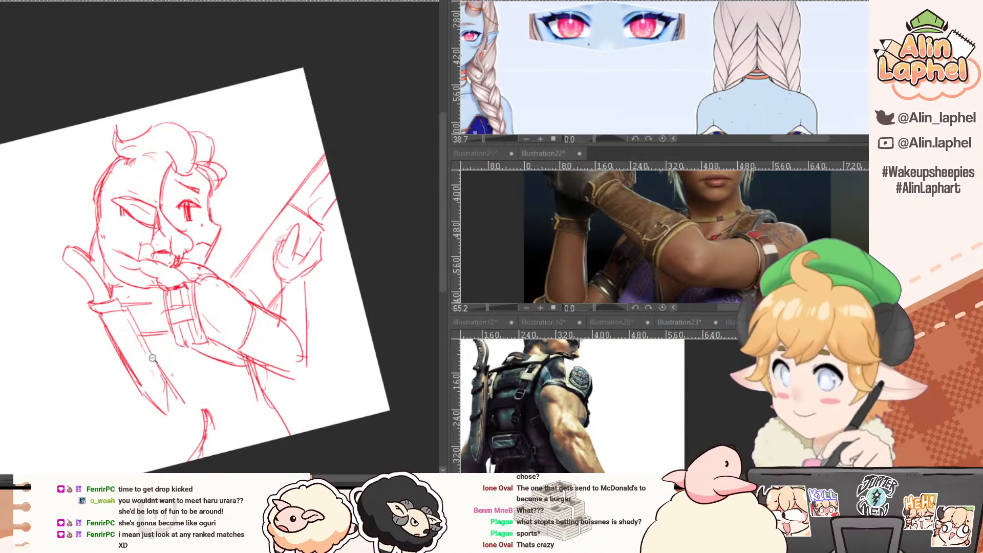
Erase the sheath's overlapping inner edge and tip lines and redraw its long inner edge, checking the back-view reference.
{"action": "left_click", "coordinate": [152, 358]}
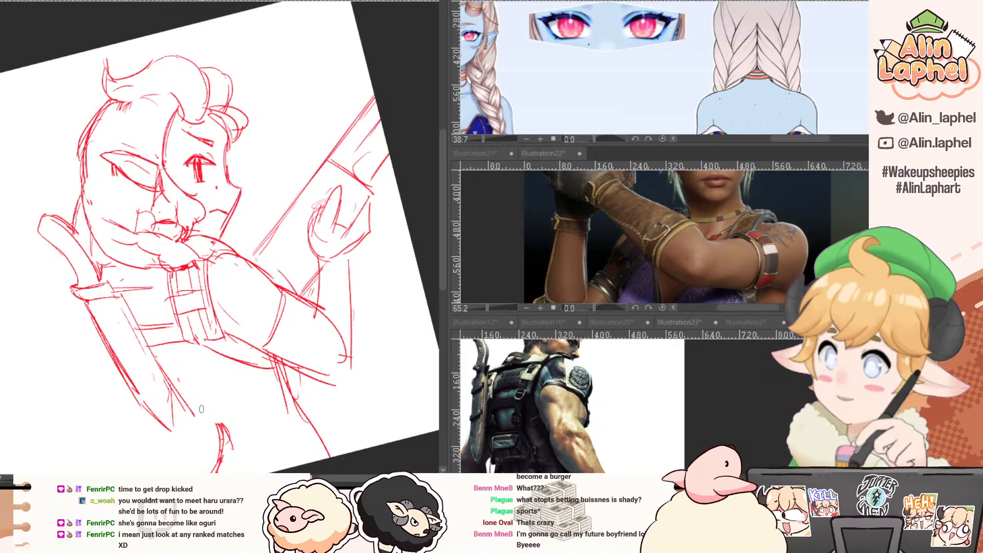
{"action": "key", "text": "e"}
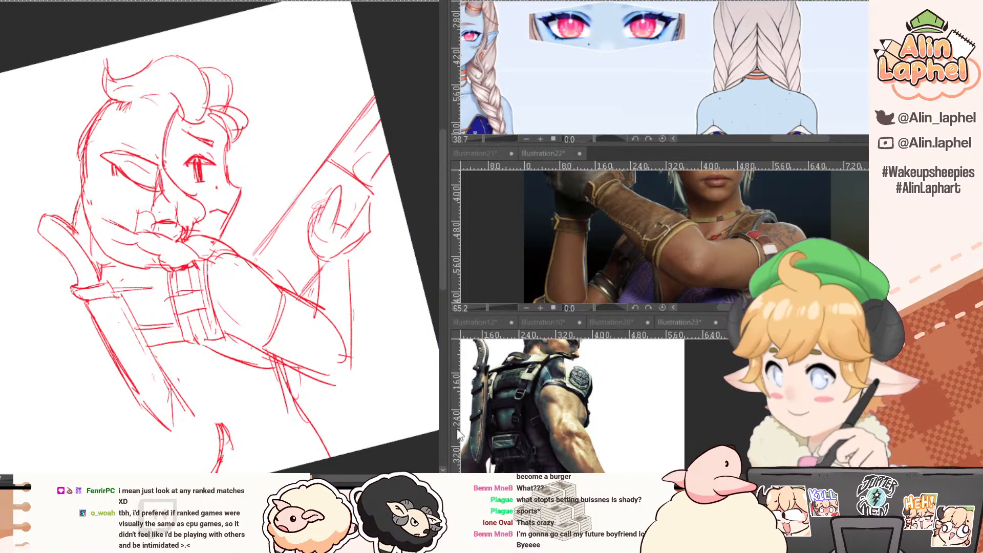
{"action": "left_click", "coordinate": [519, 420]}
{"action": "left_click", "coordinate": [160, 375]}
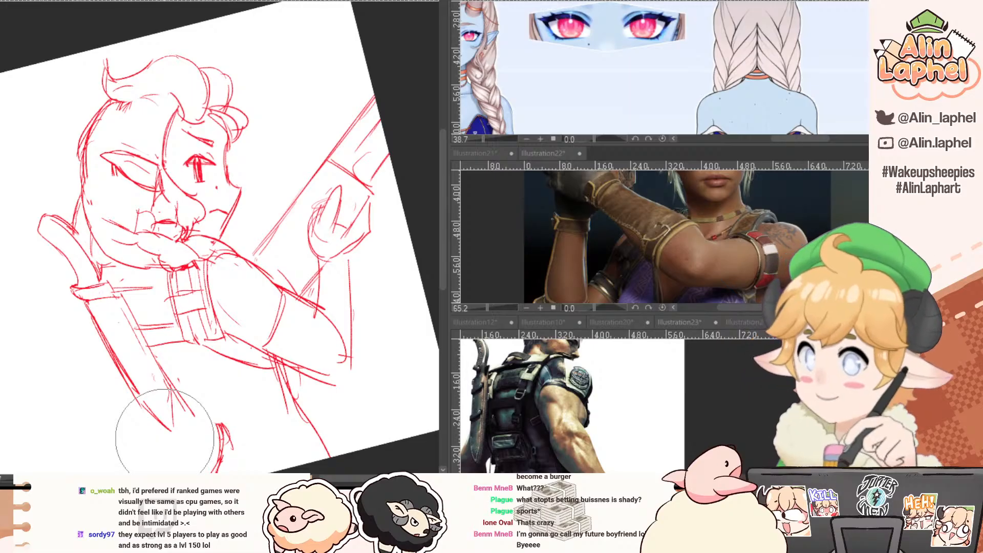
{"action": "mouse_move", "coordinate": [158, 320]}
{"action": "left_mouse_down"}
{"action": "mouse_move", "coordinate": [15, 307]}
{"action": "mouse_move", "coordinate": [15, 277]}
{"action": "left_mouse_up"}
{"action": "mouse_move", "coordinate": [103, 280]}
{"action": "left_mouse_down"}
{"action": "mouse_move", "coordinate": [119, 272]}
{"action": "mouse_move", "coordinate": [117, 254]}
{"action": "mouse_move", "coordinate": [118, 267]}
{"action": "mouse_move", "coordinate": [127, 262]}
{"action": "mouse_move", "coordinate": [117, 327]}
{"action": "left_mouse_up"}
{"action": "key", "text": "e"}
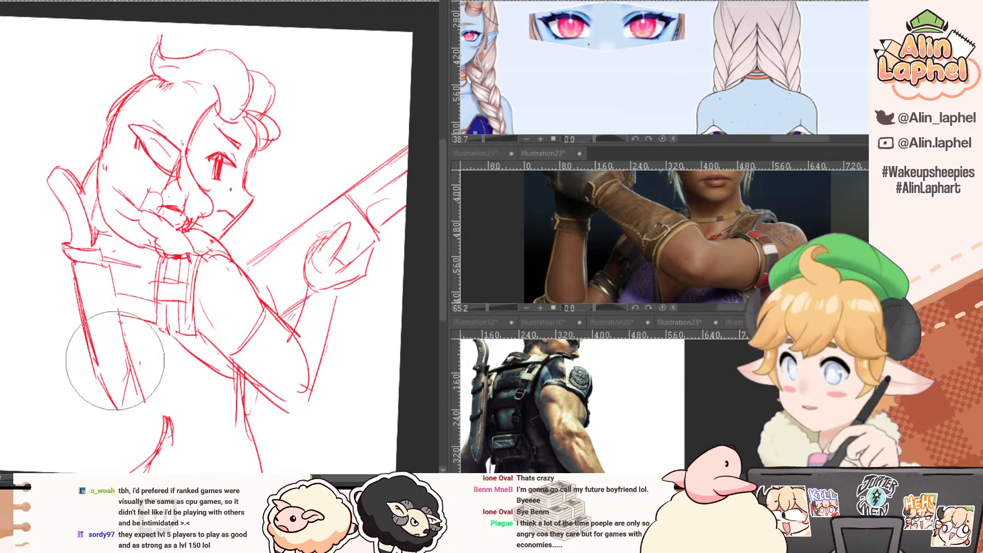
{"action": "mouse_move", "coordinate": [110, 272]}
{"action": "left_mouse_down"}
{"action": "mouse_move", "coordinate": [133, 371]}
{"action": "mouse_move", "coordinate": [127, 360]}
{"action": "mouse_move", "coordinate": [118, 411]}
{"action": "left_mouse_up"}
{"action": "key", "text": "p"}
{"action": "key", "text": "e"}
{"action": "key", "text": "p"}
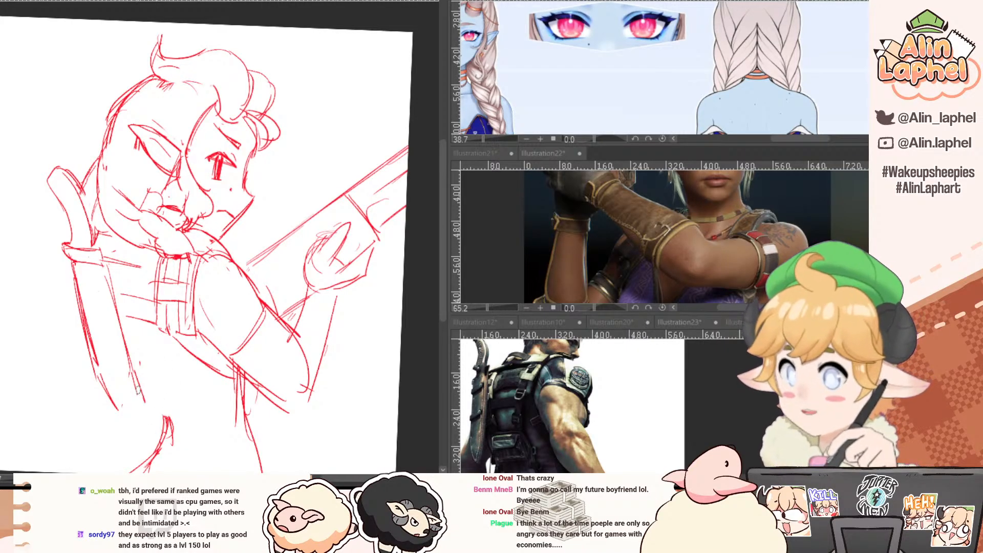
Close the sheath's pointed tip, firm up its outer edge and add the band detail below the knife's guard.
{"action": "mouse_move", "coordinate": [137, 388]}
{"action": "left_mouse_down"}
{"action": "mouse_move", "coordinate": [132, 410]}
{"action": "mouse_move", "coordinate": [116, 398]}
{"action": "mouse_move", "coordinate": [130, 425]}
{"action": "left_mouse_up"}
{"action": "key", "text": "e"}
{"action": "key", "text": "p"}
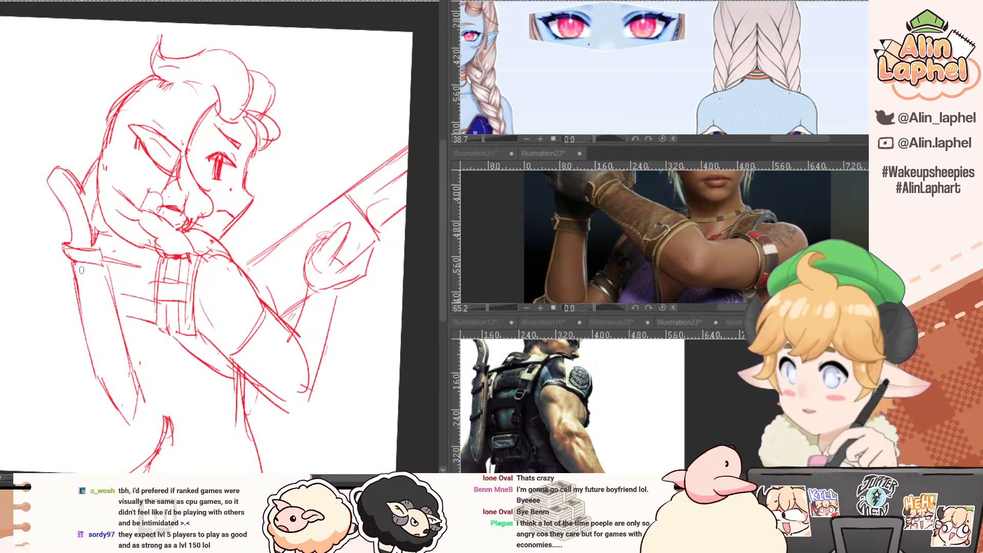
{"action": "left_click_drag", "start_coordinate": [74, 263], "coordinate": [90, 354]}
{"action": "key", "text": "e"}
{"action": "key", "text": "p"}
{"action": "mouse_move", "coordinate": [75, 265]}
{"action": "left_mouse_down"}
{"action": "mouse_move", "coordinate": [106, 269]}
{"action": "mouse_move", "coordinate": [76, 264]}
{"action": "left_mouse_up"}
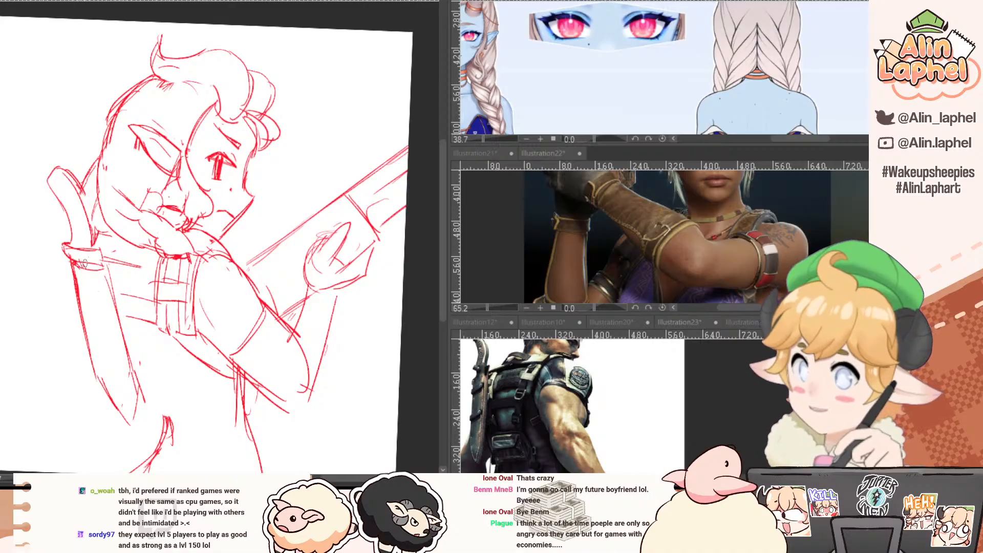
{"action": "left_click_drag", "start_coordinate": [85, 263], "coordinate": [102, 268]}
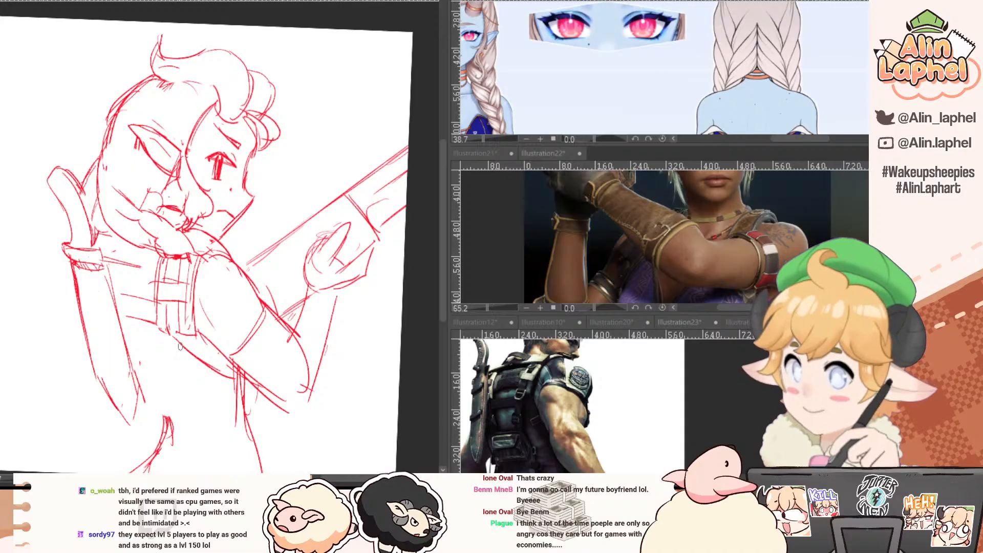
Redraw the vest's side panel as a curved band running from the strap's lower end around the waist under the near arm.
{"action": "key", "text": "e"}
{"action": "mouse_move", "coordinate": [182, 342]}
{"action": "left_mouse_down"}
{"action": "mouse_move", "coordinate": [193, 351]}
{"action": "mouse_move", "coordinate": [189, 373]}
{"action": "mouse_move", "coordinate": [183, 354]}
{"action": "mouse_move", "coordinate": [235, 397]}
{"action": "mouse_move", "coordinate": [197, 340]}
{"action": "mouse_move", "coordinate": [206, 364]}
{"action": "mouse_move", "coordinate": [240, 382]}
{"action": "left_mouse_up"}
{"action": "key", "text": "p"}
{"action": "key", "text": "e"}
{"action": "key", "text": "p"}
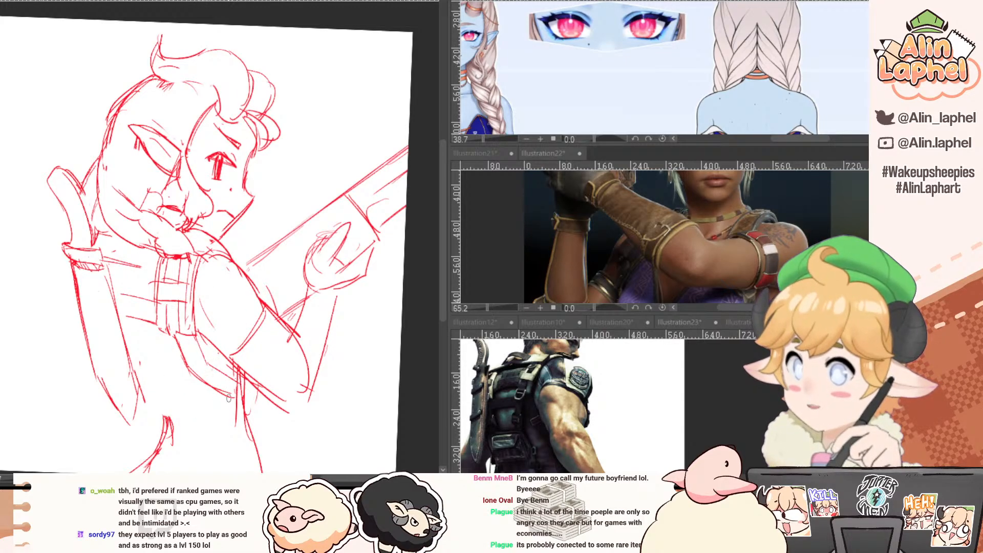
{"action": "key", "text": "e"}
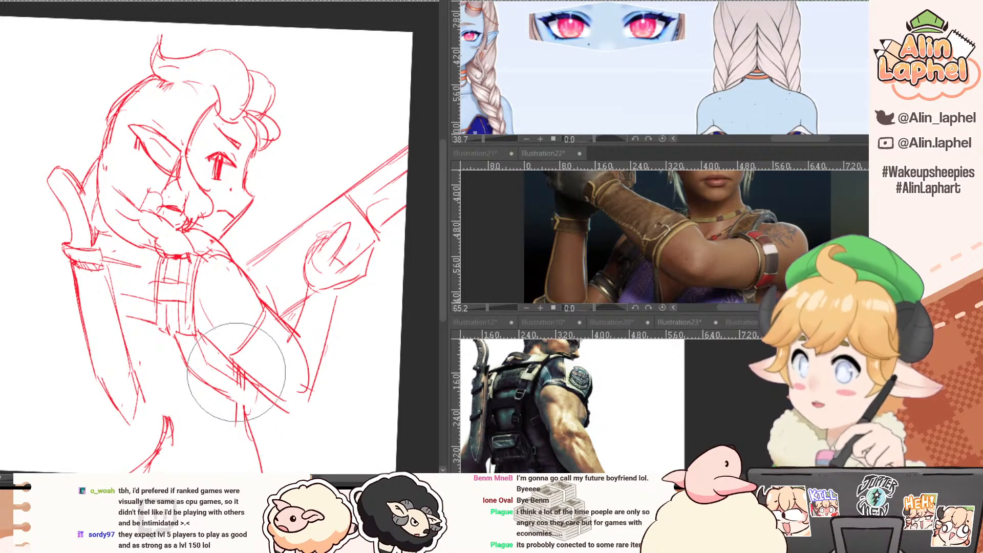
{"action": "key", "text": "p"}
{"action": "left_click_drag", "start_coordinate": [226, 377], "coordinate": [256, 386]}
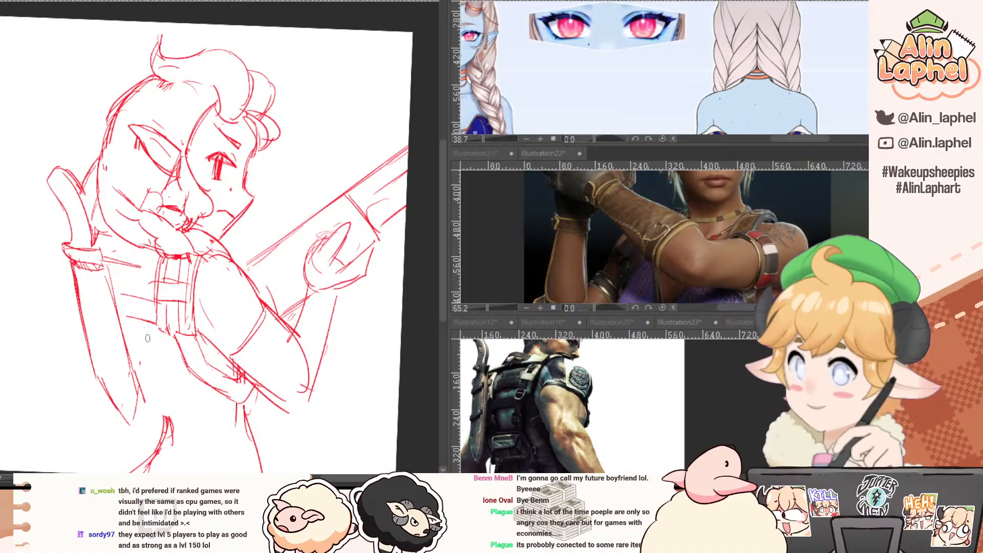
Sketch the top flap and front face of a pouch on the vest's lower back beside the sheath.
{"action": "mouse_move", "coordinate": [114, 347]}
{"action": "left_mouse_down"}
{"action": "mouse_move", "coordinate": [147, 385]}
{"action": "mouse_move", "coordinate": [48, 334]}
{"action": "mouse_move", "coordinate": [111, 295]}
{"action": "mouse_move", "coordinate": [86, 278]}
{"action": "mouse_move", "coordinate": [108, 308]}
{"action": "left_mouse_up"}
{"action": "mouse_move", "coordinate": [40, 272]}
{"action": "left_mouse_down"}
{"action": "mouse_move", "coordinate": [70, 411]}
{"action": "mouse_move", "coordinate": [110, 436]}
{"action": "left_mouse_up"}
{"action": "key", "text": "ctrl+z"}
{"action": "left_click_drag", "start_coordinate": [151, 365], "coordinate": [195, 366]}
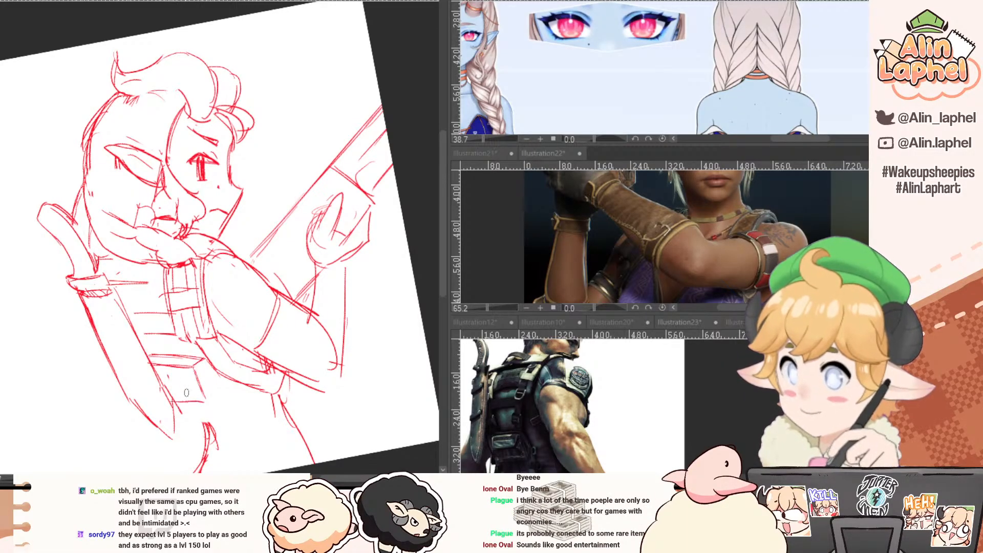
{"action": "mouse_move", "coordinate": [209, 364]}
{"action": "left_mouse_down"}
{"action": "mouse_move", "coordinate": [222, 400]}
{"action": "mouse_move", "coordinate": [105, 381]}
{"action": "mouse_move", "coordinate": [108, 366]}
{"action": "mouse_move", "coordinate": [118, 374]}
{"action": "left_mouse_up"}
{"action": "key", "text": "e"}
{"action": "key", "text": "p"}
Refine the lower-back pouch into a box with visible sides and a lower edge, erasing misplaced lines.
{"action": "key", "text": "e"}
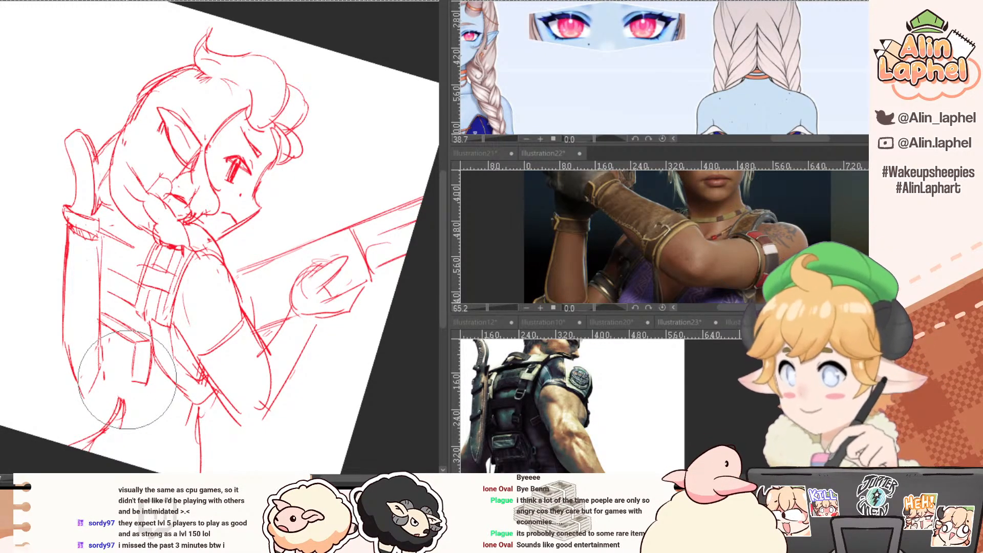
{"action": "key", "text": "p"}
{"action": "mouse_move", "coordinate": [102, 348]}
{"action": "left_mouse_down"}
{"action": "mouse_move", "coordinate": [134, 380]}
{"action": "mouse_move", "coordinate": [100, 354]}
{"action": "mouse_move", "coordinate": [100, 391]}
{"action": "mouse_move", "coordinate": [260, 454]}
{"action": "mouse_move", "coordinate": [298, 384]}
{"action": "left_mouse_up"}
{"action": "key", "text": "ctrl+z"}
{"action": "key", "text": "e"}
{"action": "key", "text": "p"}
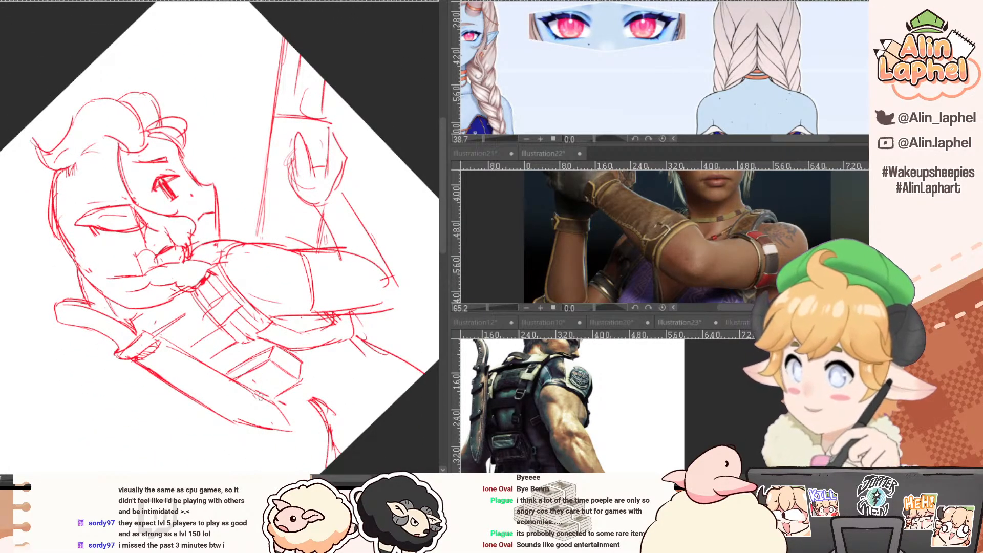
{"action": "mouse_move", "coordinate": [240, 405]}
{"action": "left_mouse_down"}
{"action": "mouse_move", "coordinate": [153, 366]}
{"action": "mouse_move", "coordinate": [173, 399]}
{"action": "mouse_move", "coordinate": [169, 384]}
{"action": "mouse_move", "coordinate": [176, 394]}
{"action": "mouse_move", "coordinate": [80, 348]}
{"action": "mouse_move", "coordinate": [106, 284]}
{"action": "left_mouse_up"}
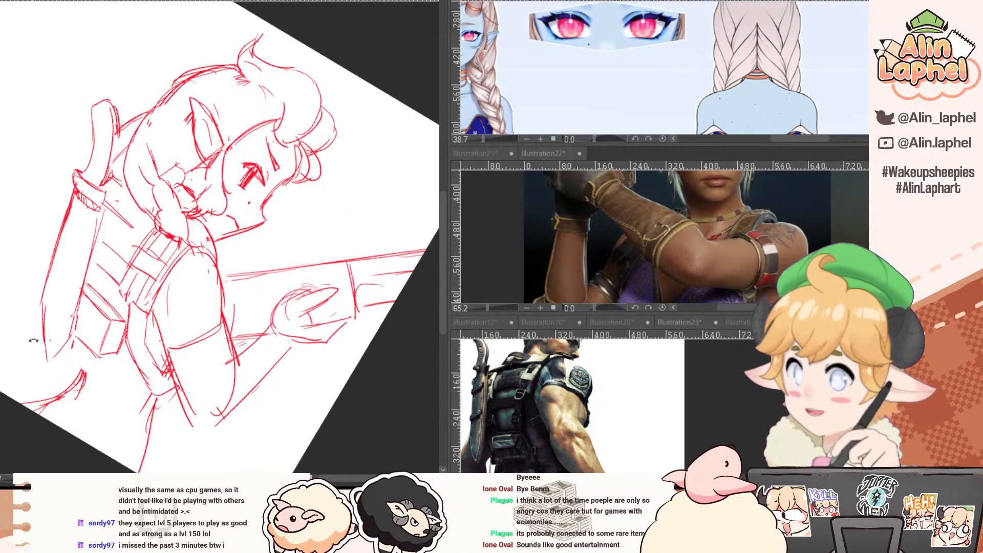
{"action": "left_click_drag", "start_coordinate": [97, 359], "coordinate": [169, 436]}
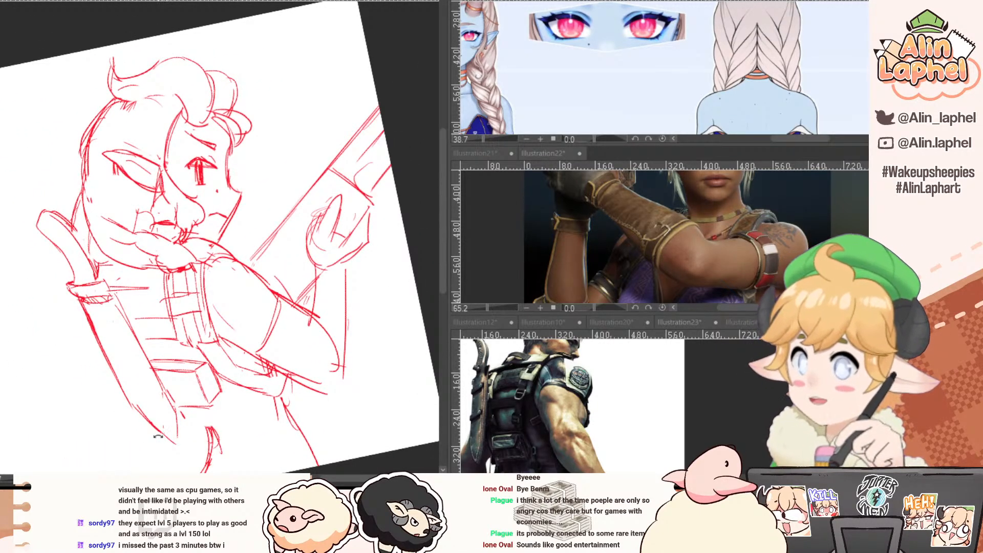
{"action": "mouse_move", "coordinate": [164, 431]}
{"action": "left_mouse_down"}
{"action": "mouse_move", "coordinate": [76, 322]}
{"action": "mouse_move", "coordinate": [153, 429]}
{"action": "left_mouse_up"}
Draw the belt line and a wide pouch at the back of the waist, following the lower part of the back-view reference.
{"action": "left_click_drag", "start_coordinate": [207, 402], "coordinate": [190, 361]}
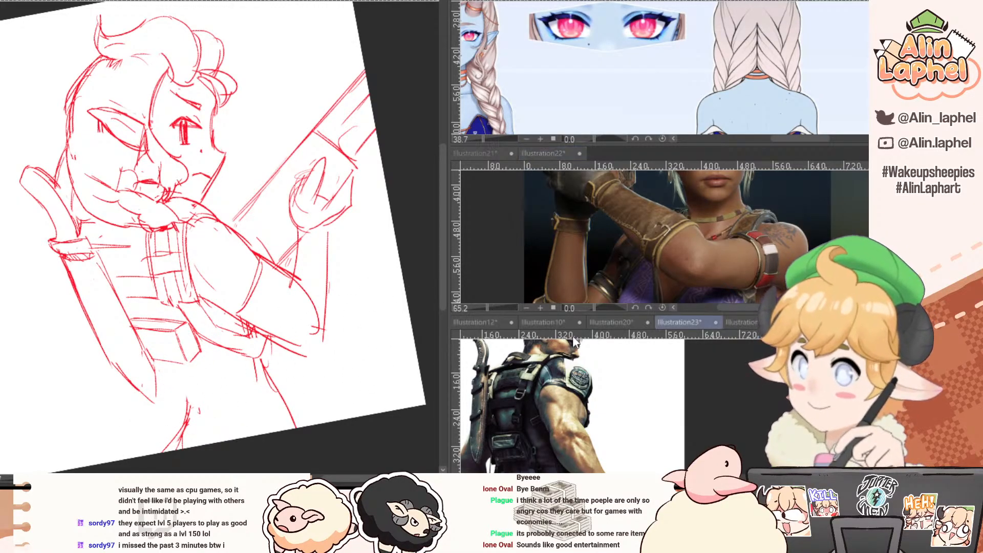
{"action": "left_click_drag", "start_coordinate": [493, 417], "coordinate": [530, 357]}
{"action": "left_click", "coordinate": [155, 406]}
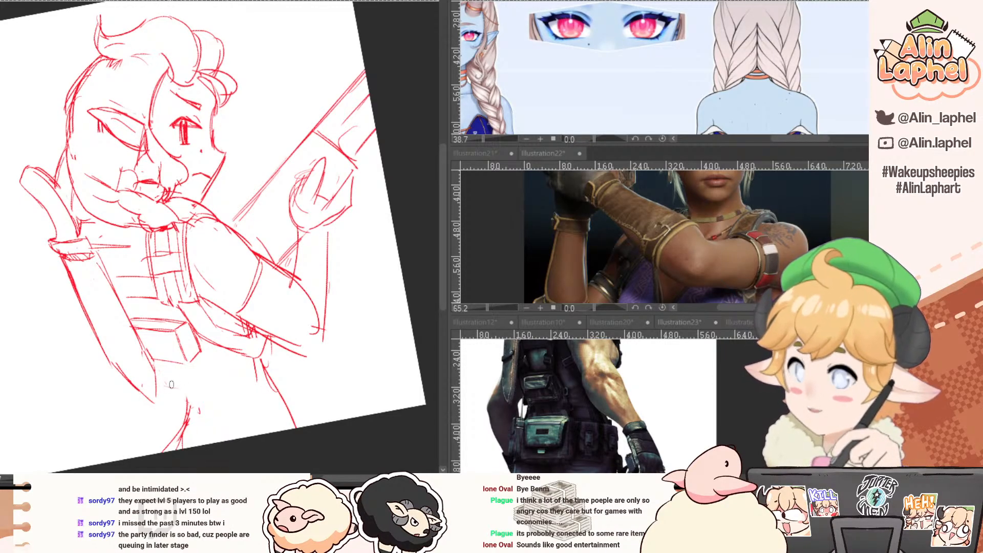
{"action": "left_click_drag", "start_coordinate": [176, 384], "coordinate": [208, 385]}
{"action": "key", "text": "e"}
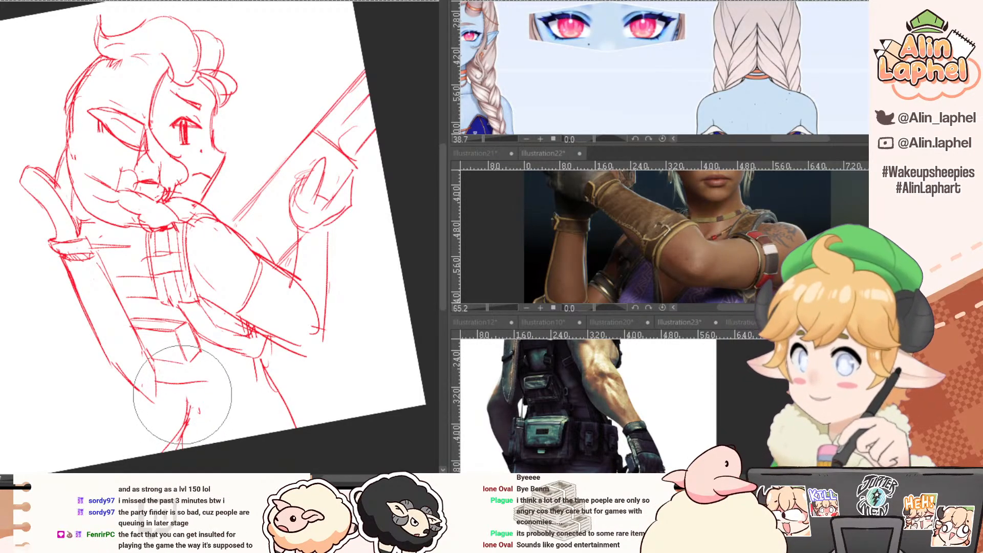
{"action": "key", "text": "ctrl+z"}
{"action": "key", "text": "p"}
{"action": "mouse_move", "coordinate": [157, 383]}
{"action": "left_mouse_down"}
{"action": "mouse_move", "coordinate": [214, 391]}
{"action": "mouse_move", "coordinate": [151, 419]}
{"action": "mouse_move", "coordinate": [155, 430]}
{"action": "mouse_move", "coordinate": [205, 434]}
{"action": "left_mouse_up"}
{"action": "key", "text": "e"}
{"action": "key", "text": "p"}
Add a row of small upright pouches along the belt beside the wide pouch, continuing to the front of the hip.
{"action": "mouse_move", "coordinate": [205, 398]}
{"action": "left_mouse_down"}
{"action": "mouse_move", "coordinate": [214, 424]}
{"action": "mouse_move", "coordinate": [215, 390]}
{"action": "mouse_move", "coordinate": [211, 435]}
{"action": "left_mouse_up"}
{"action": "left_click_drag", "start_coordinate": [198, 401], "coordinate": [227, 429]}
{"action": "left_click_drag", "start_coordinate": [214, 435], "coordinate": [228, 430]}
{"action": "mouse_move", "coordinate": [214, 387]}
{"action": "left_mouse_down"}
{"action": "mouse_move", "coordinate": [239, 384]}
{"action": "mouse_move", "coordinate": [229, 423]}
{"action": "mouse_move", "coordinate": [236, 403]}
{"action": "left_mouse_up"}
{"action": "left_click_drag", "start_coordinate": [231, 391], "coordinate": [242, 422]}
{"action": "mouse_move", "coordinate": [228, 385]}
{"action": "left_mouse_down"}
{"action": "mouse_move", "coordinate": [245, 390]}
{"action": "mouse_move", "coordinate": [244, 415]}
{"action": "mouse_move", "coordinate": [261, 424]}
{"action": "left_mouse_up"}
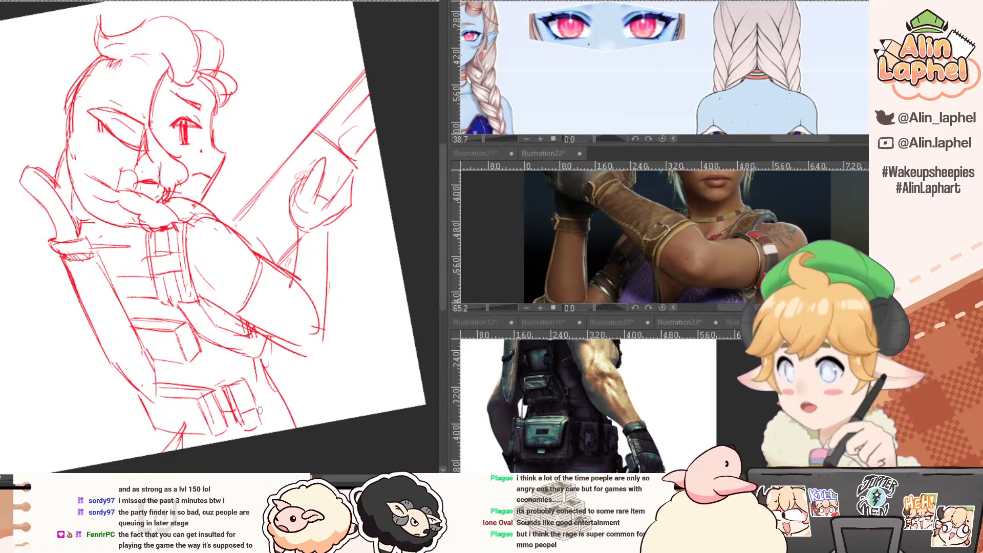
{"action": "key", "text": "p"}
{"action": "mouse_move", "coordinate": [221, 388]}
{"action": "left_mouse_down"}
{"action": "mouse_move", "coordinate": [247, 391]}
{"action": "mouse_move", "coordinate": [255, 384]}
{"action": "mouse_move", "coordinate": [248, 376]}
{"action": "mouse_move", "coordinate": [281, 399]}
{"action": "left_mouse_up"}
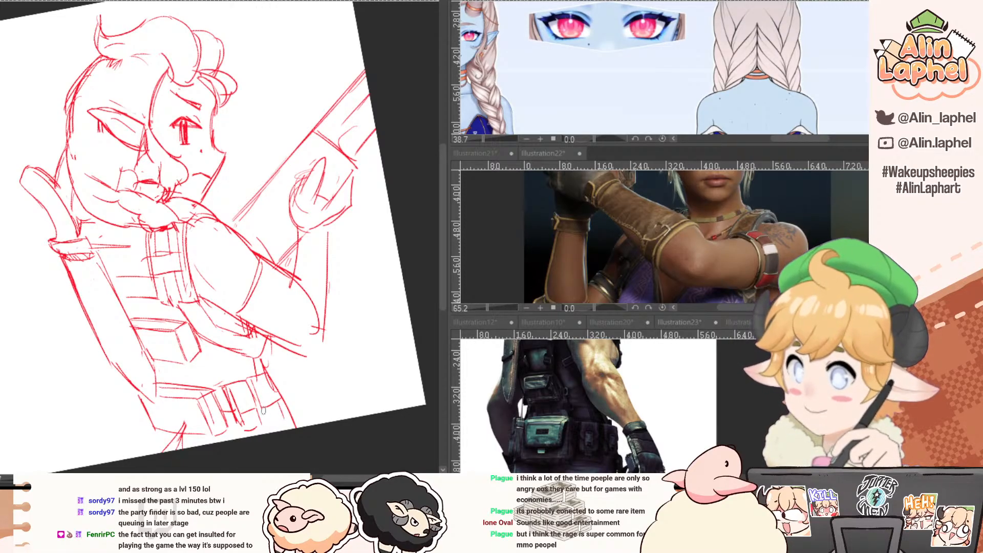
{"action": "key", "text": "e"}
{"action": "key", "text": "p"}
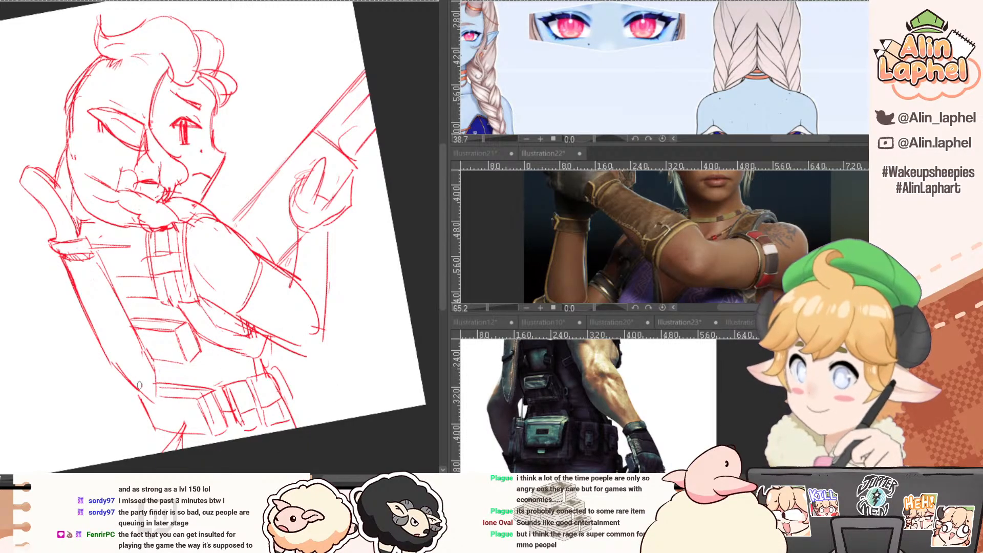
Show the reference's full figure, replace the leftover marks below the belt with hip lines and tidy the waist near the sheath's tip.
{"action": "left_click_drag", "start_coordinate": [153, 431], "coordinate": [162, 389]}
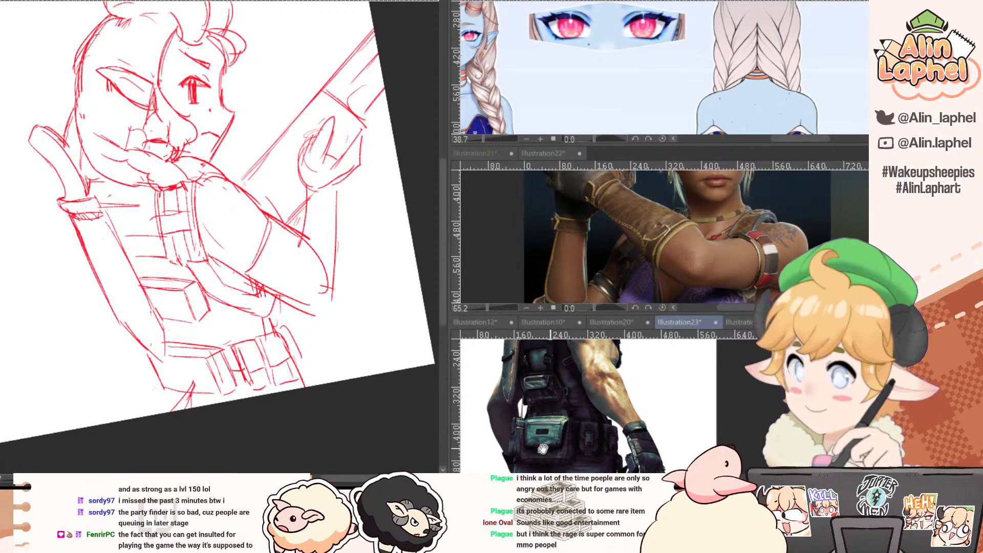
{"action": "left_click_drag", "start_coordinate": [544, 409], "coordinate": [487, 409]}
{"action": "left_click", "coordinate": [93, 404]}
{"action": "mouse_move", "coordinate": [163, 386]}
{"action": "left_mouse_down"}
{"action": "mouse_move", "coordinate": [159, 418]}
{"action": "mouse_move", "coordinate": [183, 406]}
{"action": "mouse_move", "coordinate": [197, 381]}
{"action": "left_mouse_up"}
{"action": "key", "text": "e"}
{"action": "key", "text": "p"}
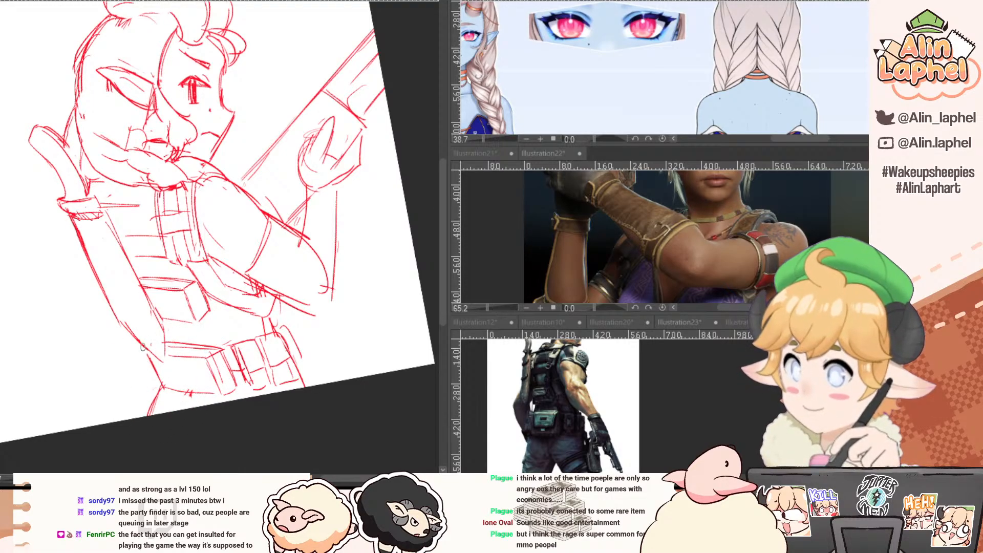
{"action": "left_click_drag", "start_coordinate": [147, 351], "coordinate": [161, 382]}
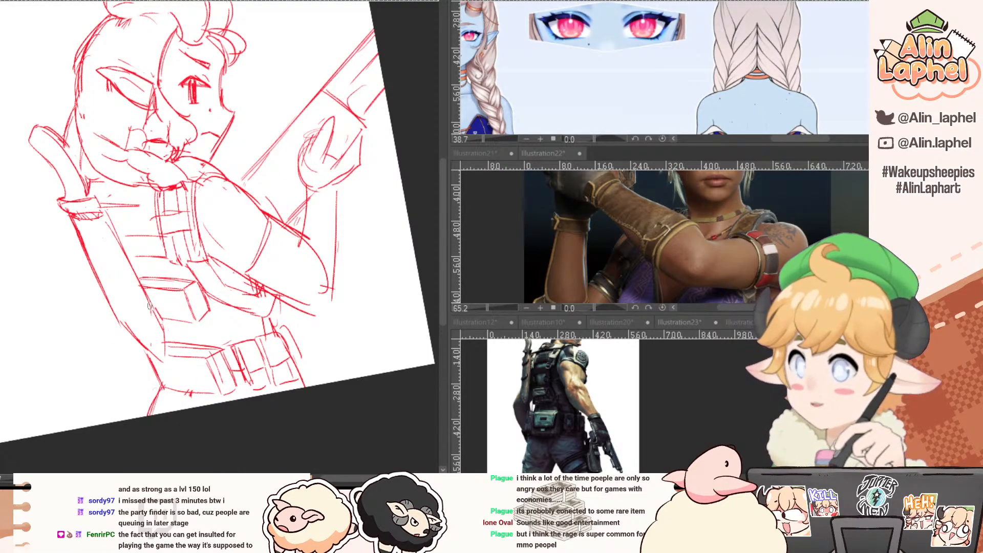
{"action": "key", "text": "e"}
{"action": "mouse_move", "coordinate": [150, 343]}
{"action": "left_mouse_down"}
{"action": "mouse_move", "coordinate": [135, 335]}
{"action": "mouse_move", "coordinate": [145, 347]}
{"action": "left_mouse_up"}
{"action": "key", "text": "p"}
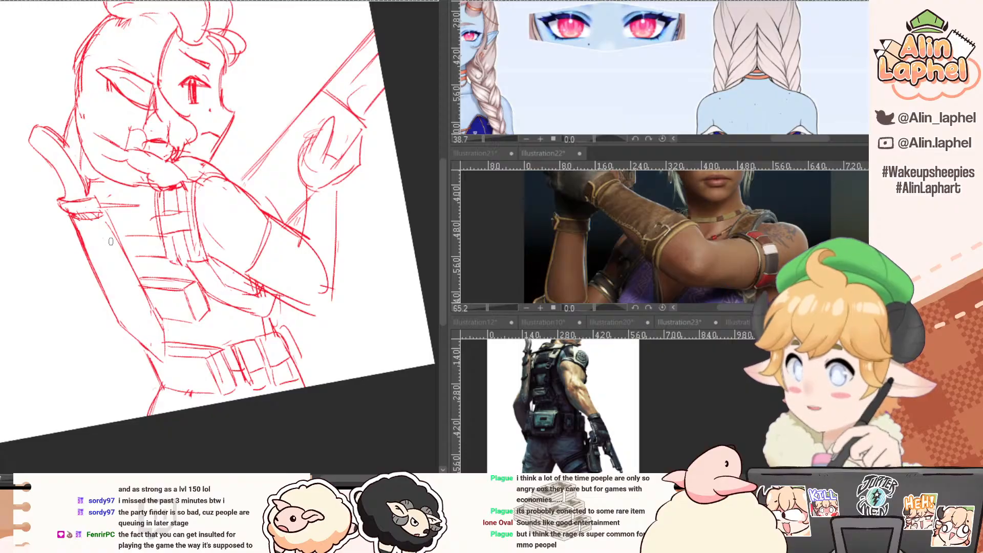
Redraw the knife sheath's inner edge along the elf's back and clean up the lines beside the lower-back pouch.
{"action": "key", "text": "e"}
{"action": "key", "text": "p"}
{"action": "mouse_move", "coordinate": [111, 230]}
{"action": "left_mouse_down"}
{"action": "mouse_move", "coordinate": [152, 311]}
{"action": "mouse_move", "coordinate": [145, 301]}
{"action": "left_mouse_up"}
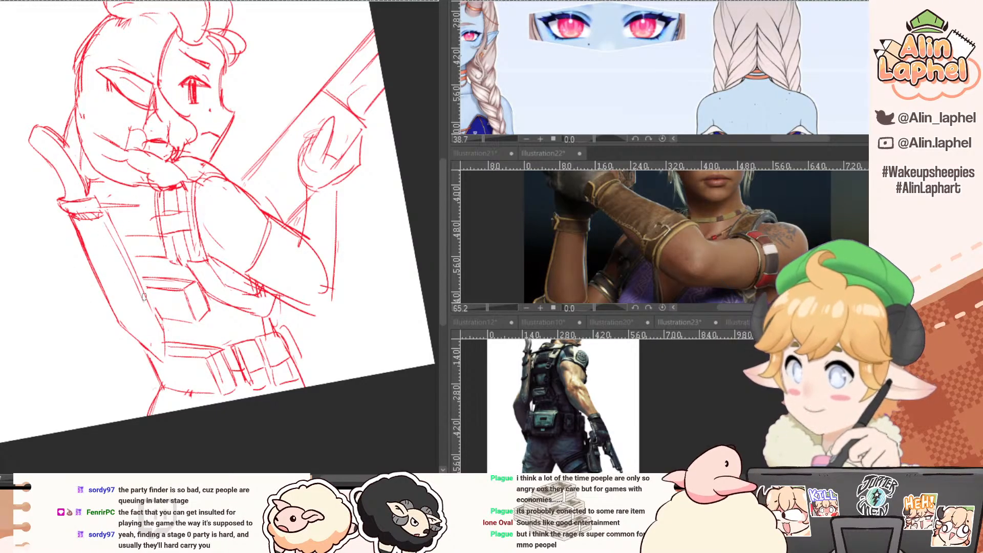
{"action": "key", "text": "ctrl+z"}
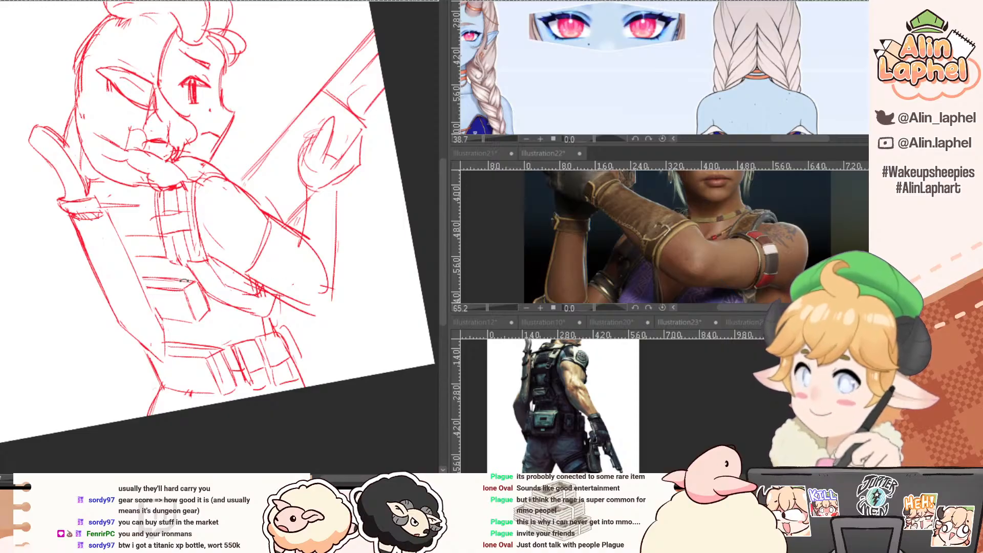
{"action": "left_click_drag", "start_coordinate": [184, 280], "coordinate": [128, 209]}
{"action": "mouse_move", "coordinate": [158, 277]}
{"action": "left_mouse_down"}
{"action": "mouse_move", "coordinate": [178, 188]}
{"action": "mouse_move", "coordinate": [209, 255]}
{"action": "left_mouse_up"}
{"action": "key", "text": "e"}
{"action": "key", "text": "p"}
{"action": "left_click_drag", "start_coordinate": [200, 214], "coordinate": [199, 293]}
{"action": "left_click_drag", "start_coordinate": [157, 160], "coordinate": [135, 237]}
{"action": "key", "text": "e"}
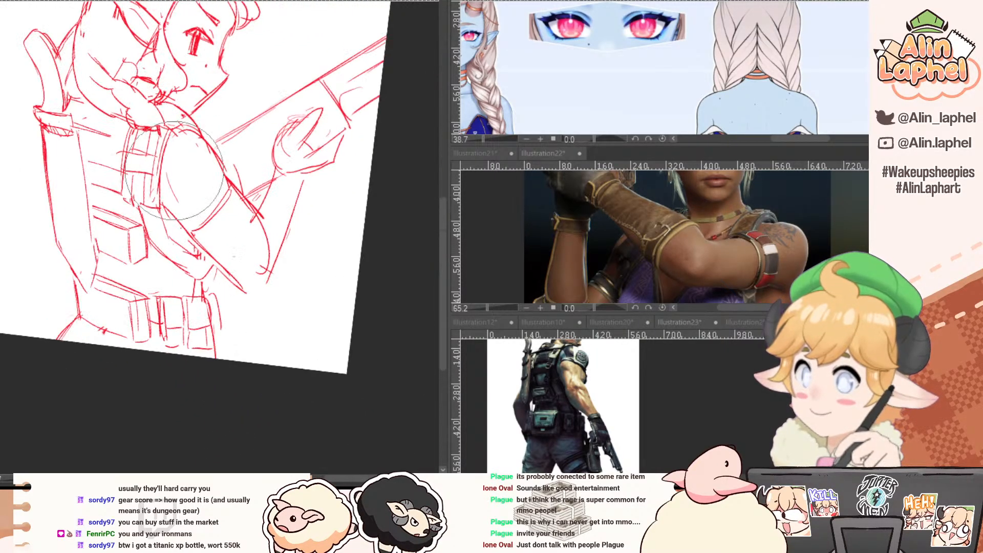
Erase the rough strokes around the elf's shoulder and redraw the outer contour of her upper arm.
{"action": "mouse_move", "coordinate": [147, 191]}
{"action": "left_mouse_down"}
{"action": "mouse_move", "coordinate": [205, 171]}
{"action": "mouse_move", "coordinate": [194, 201]}
{"action": "mouse_move", "coordinate": [224, 220]}
{"action": "mouse_move", "coordinate": [244, 214]}
{"action": "left_mouse_up"}
{"action": "key", "text": "p"}
{"action": "key", "text": "e"}
{"action": "left_click_drag", "start_coordinate": [214, 156], "coordinate": [205, 186]}
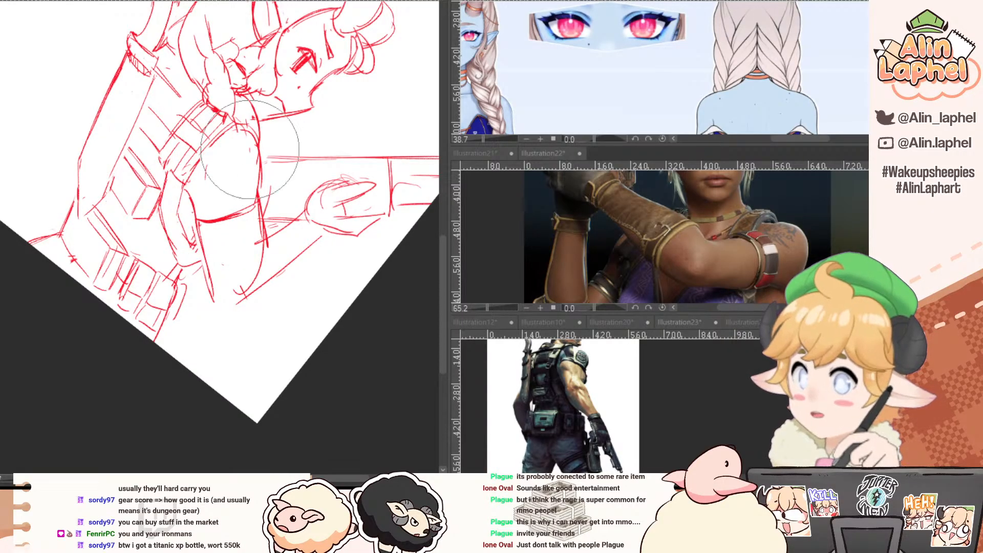
{"action": "key", "text": "p"}
{"action": "left_click_drag", "start_coordinate": [247, 137], "coordinate": [259, 253]}
{"action": "key", "text": "e"}
{"action": "key", "text": "p"}
Clean up the stray marks where the elf's upper arm and sleeve edge meet the bent forearm.
{"action": "key", "text": "r"}
{"action": "mouse_move", "coordinate": [153, 165]}
{"action": "left_mouse_down"}
{"action": "mouse_move", "coordinate": [90, 204]}
{"action": "mouse_move", "coordinate": [96, 291]}
{"action": "left_mouse_up"}
{"action": "key", "text": "e"}
{"action": "left_click_drag", "start_coordinate": [231, 155], "coordinate": [237, 200]}
{"action": "key", "text": "p"}
{"action": "key", "text": "e"}
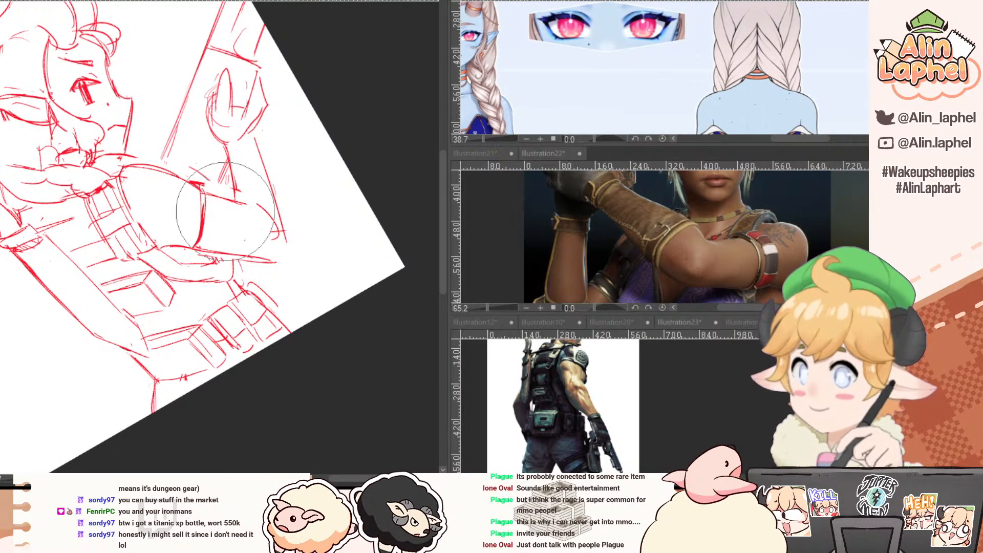
{"action": "key", "text": "r"}
{"action": "left_click_drag", "start_coordinate": [171, 91], "coordinate": [225, 85]}
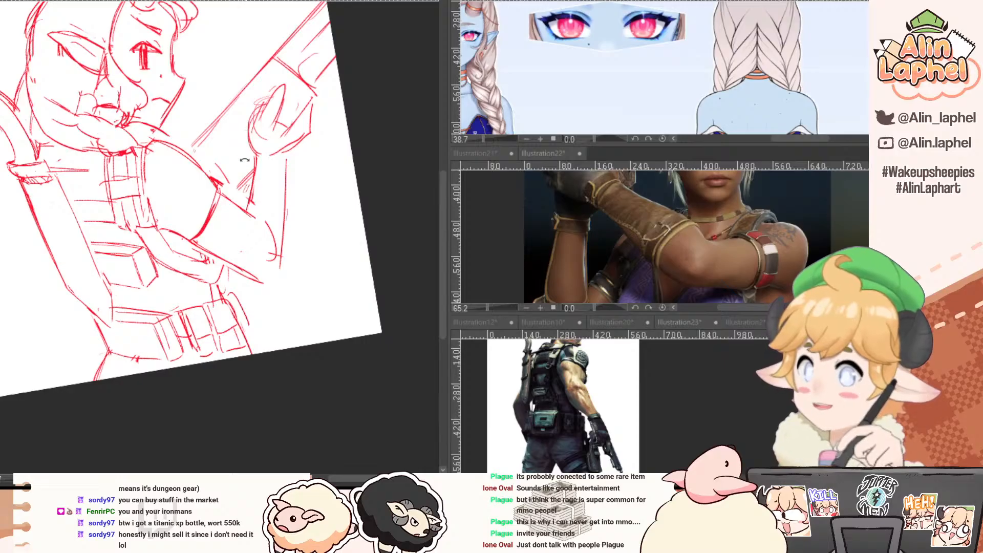
{"action": "left_click_drag", "start_coordinate": [139, 162], "coordinate": [115, 208]}
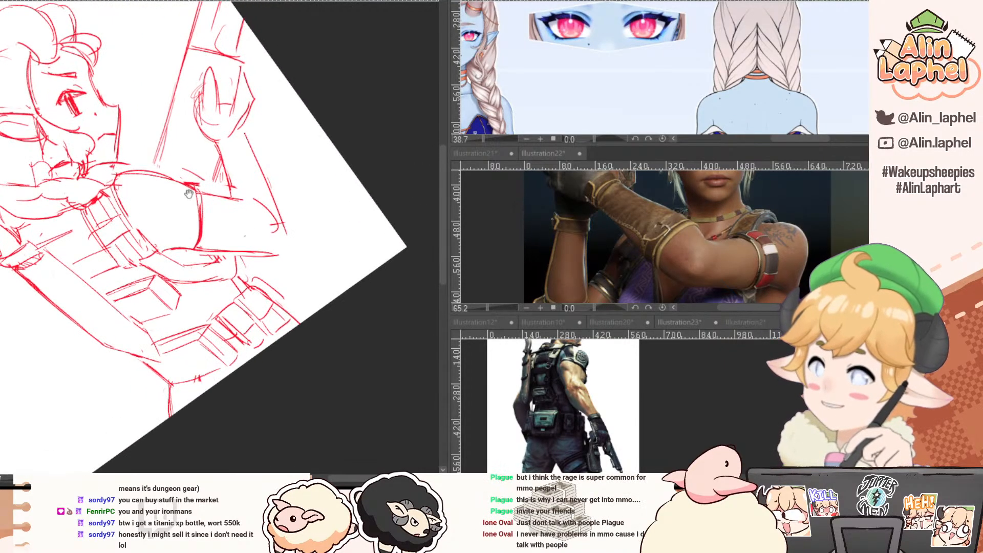
{"action": "left_click_drag", "start_coordinate": [191, 190], "coordinate": [198, 209]}
{"action": "mouse_move", "coordinate": [163, 160]}
{"action": "left_mouse_down"}
{"action": "mouse_move", "coordinate": [178, 143]}
{"action": "mouse_move", "coordinate": [193, 196]}
{"action": "left_mouse_up"}
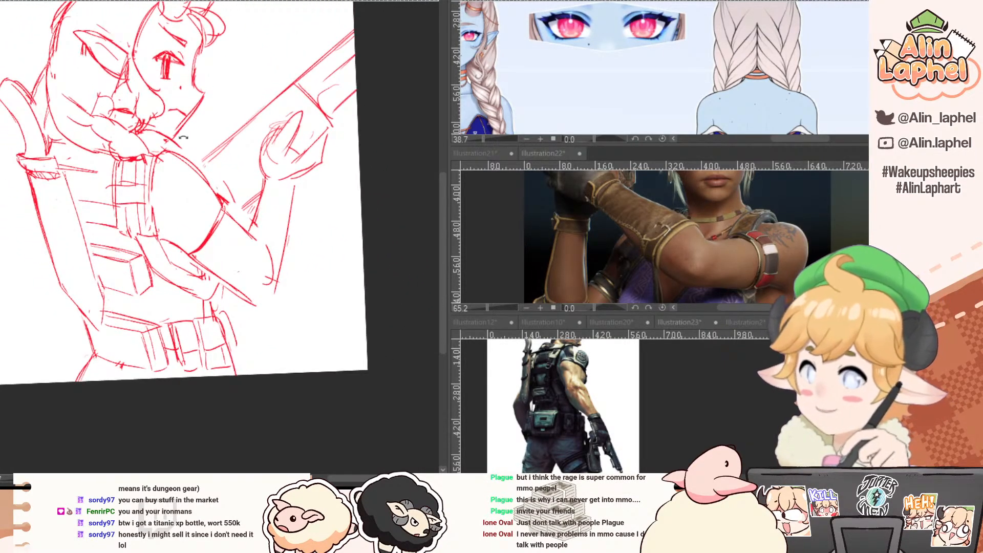
Redraw the rifle's long edge as a firmer line running down to the elf's shoulder.
{"action": "left_click_drag", "start_coordinate": [183, 137], "coordinate": [162, 182]}
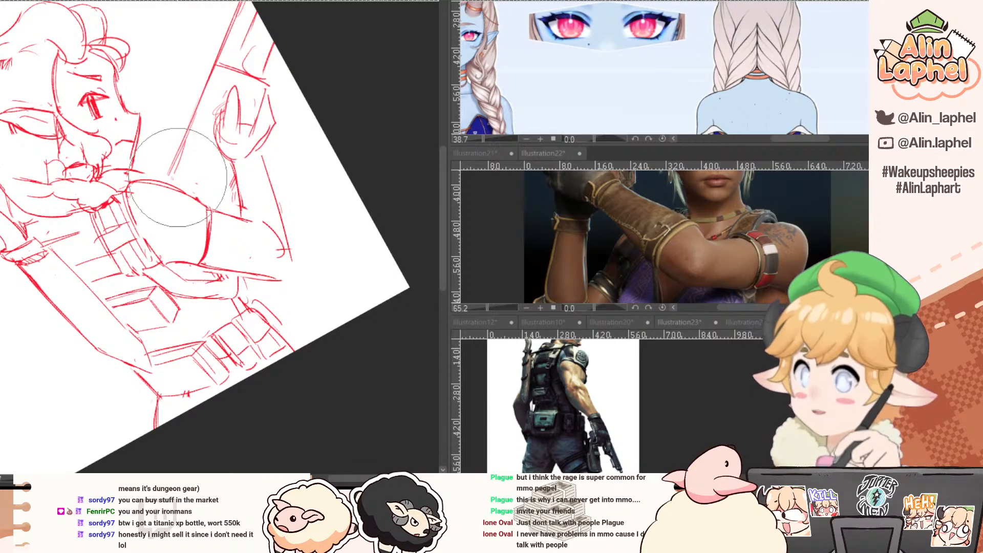
{"action": "left_click_drag", "start_coordinate": [212, 70], "coordinate": [169, 182]}
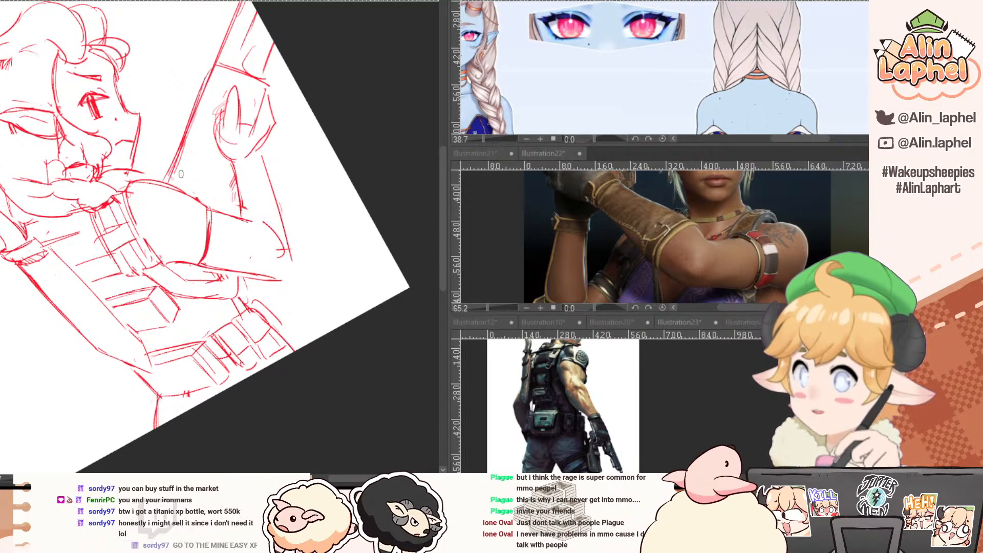
{"action": "key", "text": "e"}
{"action": "key", "text": "p"}
Redraw the inner and outer lines of the raised forearm at the wrist, replacing the rough strokes.
{"action": "left_click_drag", "start_coordinate": [232, 161], "coordinate": [208, 211]}
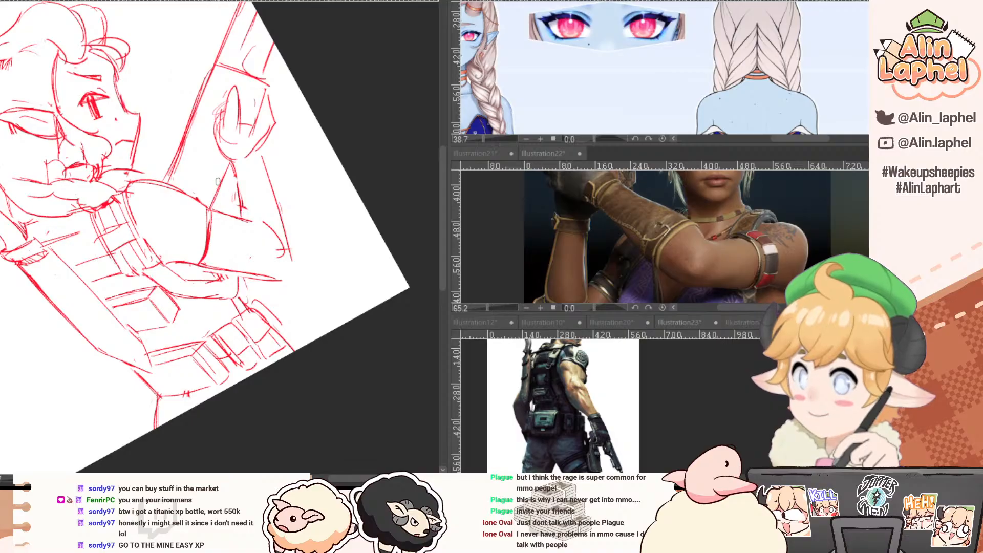
{"action": "left_click_drag", "start_coordinate": [233, 135], "coordinate": [223, 193]}
{"action": "key", "text": "e"}
{"action": "left_click_drag", "start_coordinate": [260, 148], "coordinate": [237, 181]}
{"action": "key", "text": "p"}
{"action": "left_click_drag", "start_coordinate": [255, 147], "coordinate": [262, 183]}
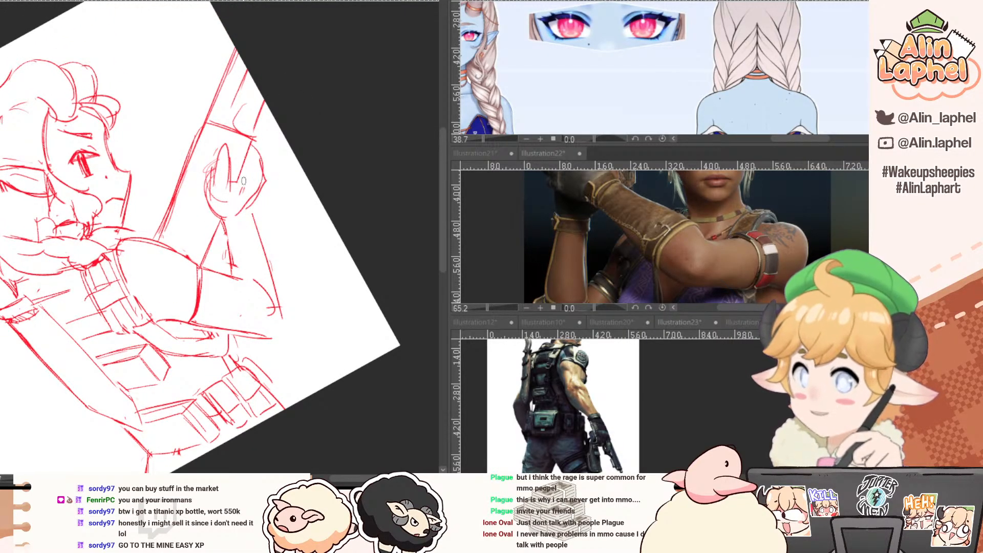
{"action": "key", "text": "ctrl+z"}
{"action": "mouse_move", "coordinate": [252, 142]}
{"action": "left_mouse_down"}
{"action": "mouse_move", "coordinate": [255, 190]}
{"action": "mouse_move", "coordinate": [245, 199]}
{"action": "mouse_move", "coordinate": [229, 189]}
{"action": "left_mouse_up"}
Refine the raised hand's outline where it meets the rifle, erasing the overlapping marks.
{"action": "key", "text": "e"}
{"action": "key", "text": "p"}
{"action": "key", "text": "e"}
{"action": "mouse_move", "coordinate": [233, 117]}
{"action": "left_mouse_down"}
{"action": "mouse_move", "coordinate": [240, 93]}
{"action": "mouse_move", "coordinate": [227, 122]}
{"action": "left_mouse_up"}
{"action": "key", "text": "p"}
{"action": "mouse_move", "coordinate": [248, 70]}
{"action": "left_mouse_down"}
{"action": "mouse_move", "coordinate": [231, 119]}
{"action": "mouse_move", "coordinate": [253, 136]}
{"action": "left_mouse_up"}
Redraw the rifle's upper edge and the short crossing lines on its body above the hand.
{"action": "key", "text": "r"}
{"action": "key", "text": "p"}
{"action": "mouse_move", "coordinate": [237, 104]}
{"action": "left_mouse_down"}
{"action": "mouse_move", "coordinate": [268, 117]}
{"action": "mouse_move", "coordinate": [268, 104]}
{"action": "mouse_move", "coordinate": [268, 118]}
{"action": "mouse_move", "coordinate": [270, 110]}
{"action": "left_mouse_up"}
{"action": "key", "text": "e"}
{"action": "key", "text": "p"}
{"action": "key", "text": "e"}
{"action": "mouse_move", "coordinate": [229, 82]}
{"action": "left_mouse_down"}
{"action": "mouse_move", "coordinate": [234, 72]}
{"action": "mouse_move", "coordinate": [216, 109]}
{"action": "left_mouse_up"}
{"action": "key", "text": "p"}
{"action": "left_click_drag", "start_coordinate": [236, 47], "coordinate": [208, 118]}
{"action": "key", "text": "r"}
{"action": "mouse_move", "coordinate": [155, 138]}
{"action": "left_mouse_down"}
{"action": "mouse_move", "coordinate": [263, 119]}
{"action": "mouse_move", "coordinate": [306, 149]}
{"action": "left_mouse_up"}
{"action": "key", "text": "e"}
{"action": "left_click_drag", "start_coordinate": [330, 226], "coordinate": [326, 250]}
{"action": "key", "text": "p"}
{"action": "left_click_drag", "start_coordinate": [331, 212], "coordinate": [324, 251]}
{"action": "scroll", "coordinate": [251, 148], "scroll_direction": "down", "scroll_amount": 2}
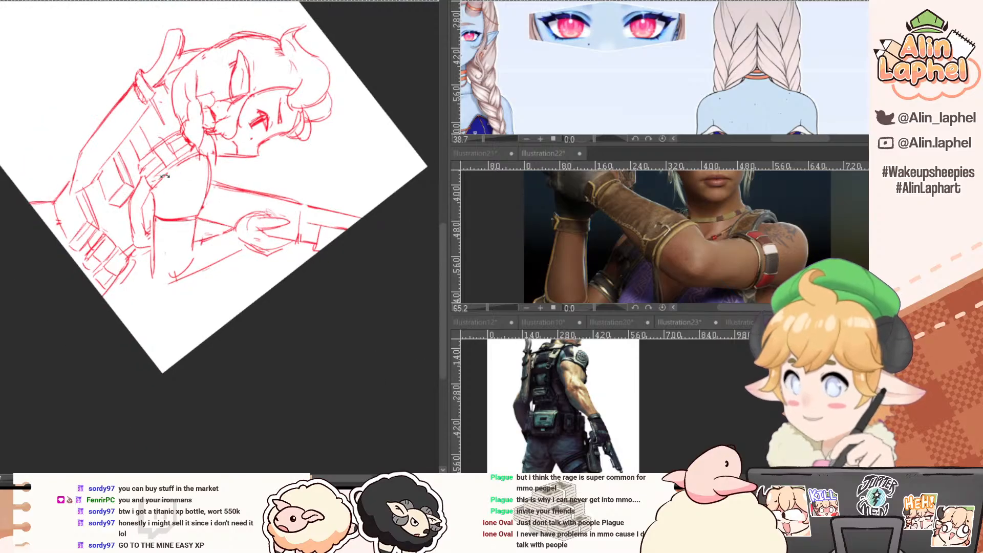
Adjust the end of the belt pouch row and redraw the hip line below the sheath's tip.
{"action": "key", "text": "r"}
{"action": "mouse_move", "coordinate": [189, 169]}
{"action": "left_mouse_down"}
{"action": "mouse_move", "coordinate": [157, 199]}
{"action": "mouse_move", "coordinate": [170, 160]}
{"action": "mouse_move", "coordinate": [177, 171]}
{"action": "mouse_move", "coordinate": [131, 190]}
{"action": "mouse_move", "coordinate": [192, 221]}
{"action": "left_mouse_up"}
{"action": "key", "text": "r"}
{"action": "scroll", "coordinate": [146, 201], "scroll_direction": "up", "scroll_amount": 2}
{"action": "scroll", "coordinate": [174, 204], "scroll_direction": "down", "scroll_amount": 2}
{"action": "key", "text": "e"}
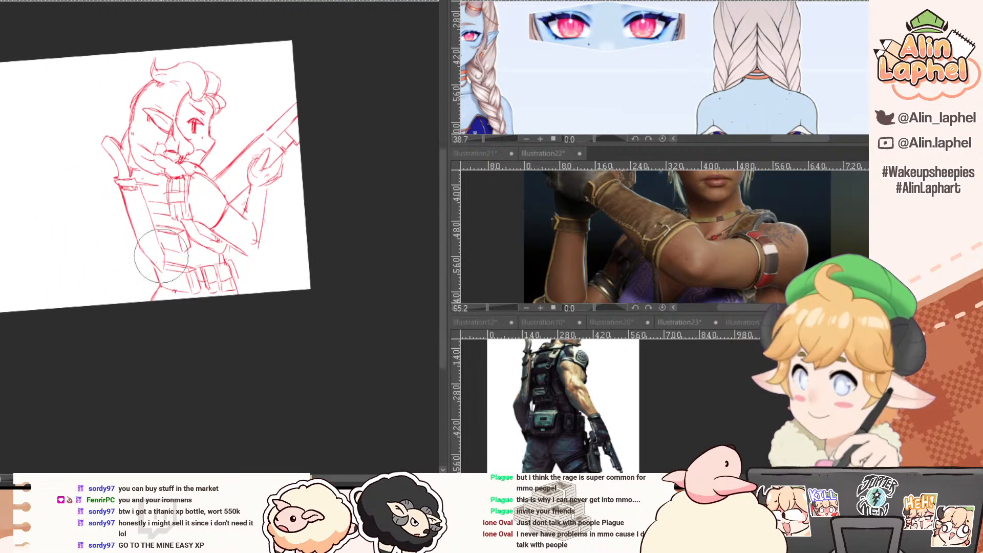
{"action": "key", "text": "p"}
{"action": "left_click_drag", "start_coordinate": [230, 261], "coordinate": [238, 276]}
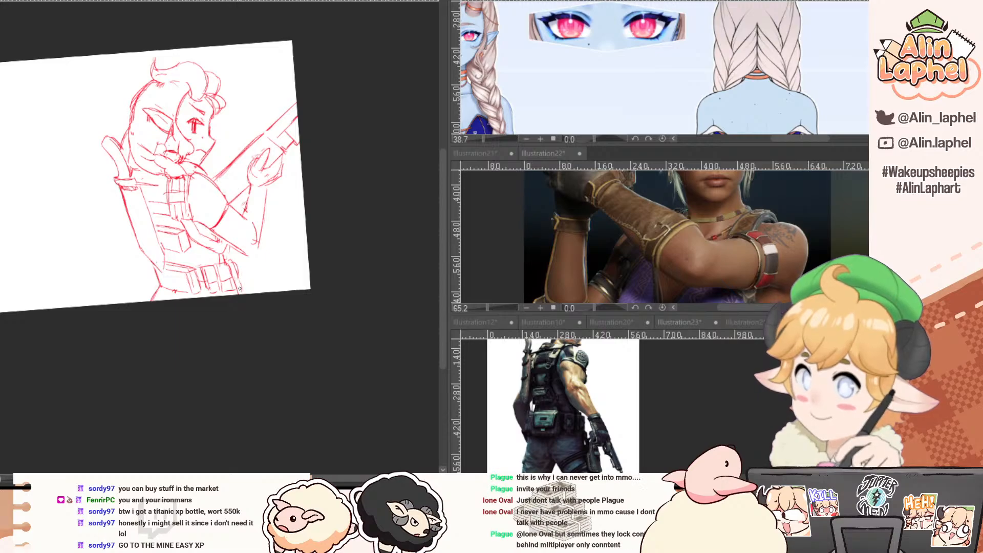
{"action": "left_click_drag", "start_coordinate": [170, 219], "coordinate": [139, 208]}
{"action": "key", "text": "e"}
{"action": "left_click_drag", "start_coordinate": [160, 290], "coordinate": [149, 298]}
{"action": "key", "text": "p"}
{"action": "mouse_move", "coordinate": [157, 284]}
{"action": "left_mouse_down"}
{"action": "mouse_move", "coordinate": [150, 289]}
{"action": "mouse_move", "coordinate": [123, 243]}
{"action": "left_mouse_up"}
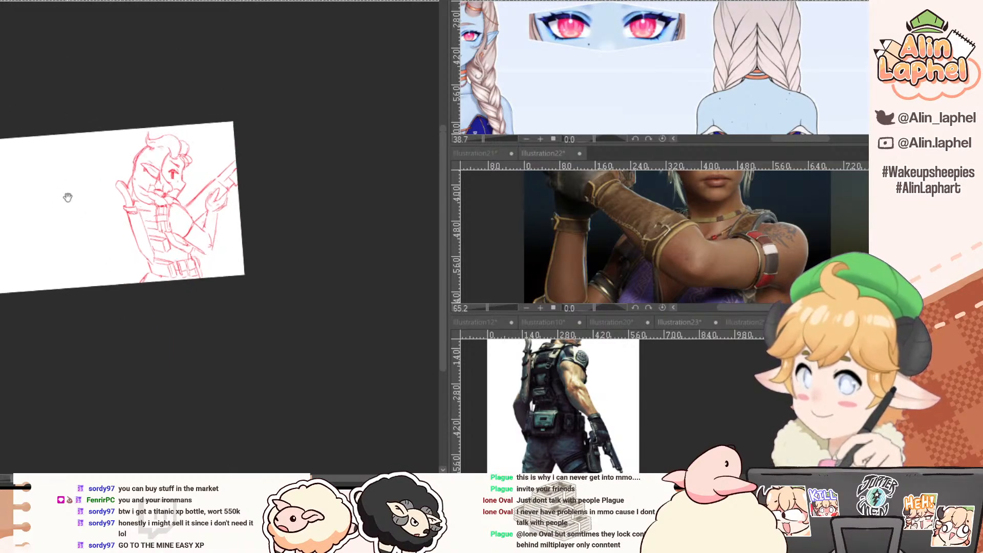
Show the first figure for comparison and scale the elf figure down slightly.
{"action": "left_click_drag", "start_coordinate": [68, 198], "coordinate": [121, 197]}
{"action": "left_click_drag", "start_coordinate": [107, 179], "coordinate": [118, 190]}
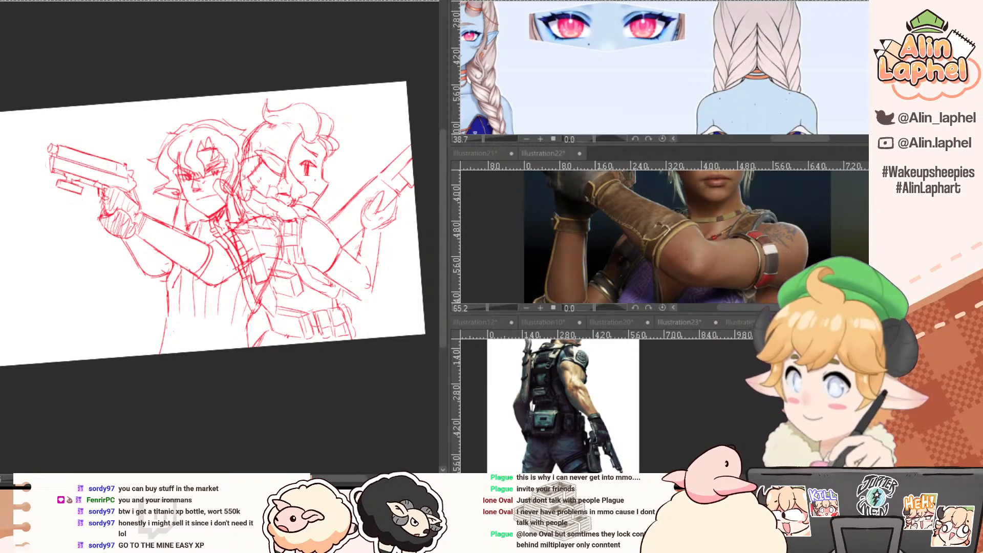
{"action": "key", "text": "ctrl+t"}
{"action": "mouse_move", "coordinate": [307, 93]}
{"action": "left_mouse_down"}
{"action": "mouse_move", "coordinate": [305, 109]}
{"action": "mouse_move", "coordinate": [233, 173]}
{"action": "mouse_move", "coordinate": [262, 223]}
{"action": "mouse_move", "coordinate": [307, 228]}
{"action": "mouse_move", "coordinate": [353, 164]}
{"action": "mouse_move", "coordinate": [254, 93]}
{"action": "left_mouse_up"}
{"action": "key", "text": "Return"}
Select the elf's head, scale it down slightly, deselect and compare it with the previous size.
{"action": "left_click", "coordinate": [1, 43]}
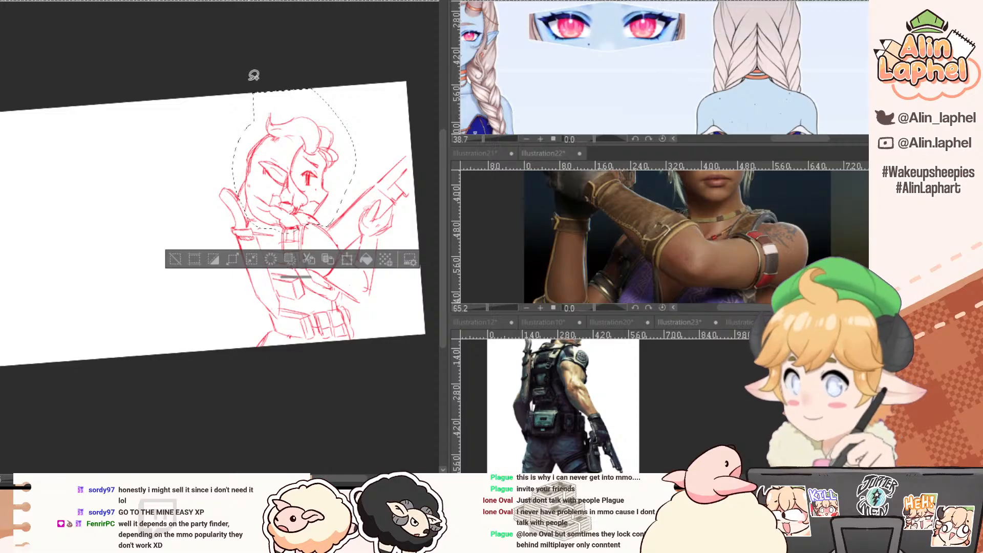
{"action": "left_click", "coordinate": [346, 259]}
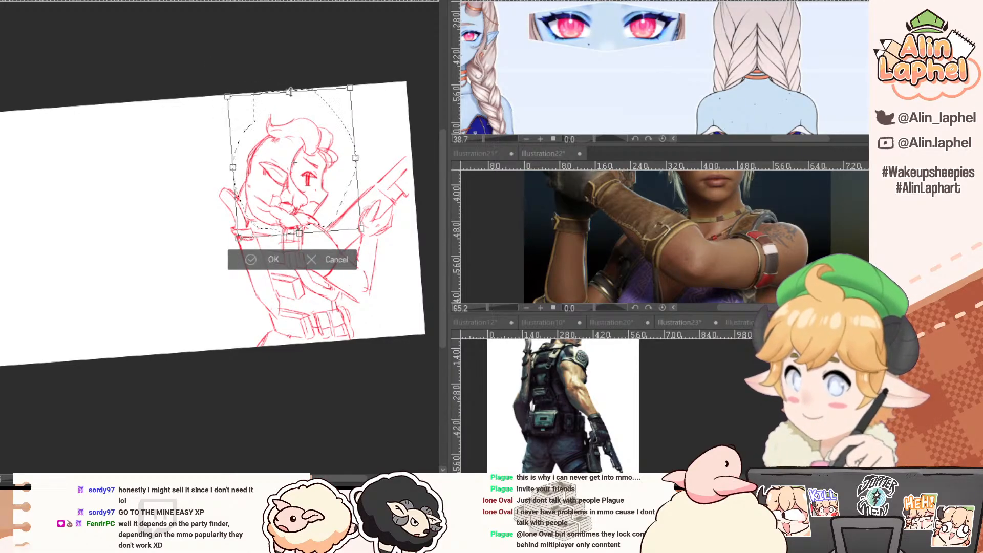
{"action": "key", "text": "Return"}
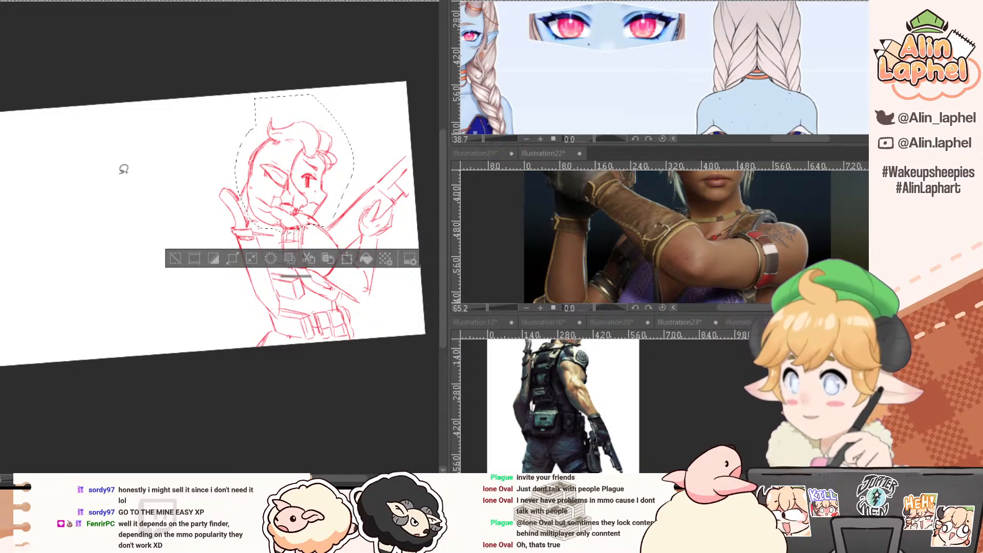
{"action": "left_click", "coordinate": [174, 259]}
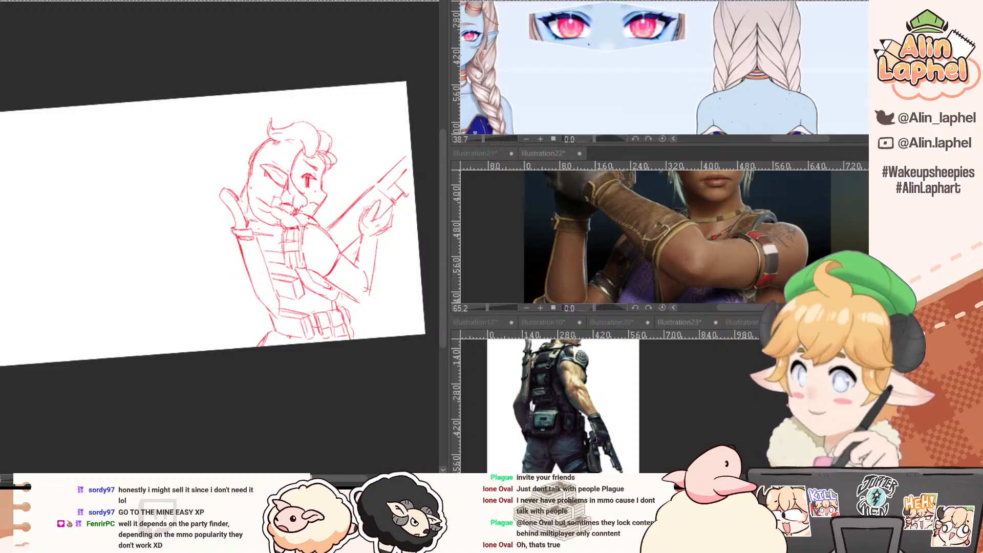
{"action": "key", "text": "ctrl+z"}
{"action": "key", "text": "ctrl+y"}
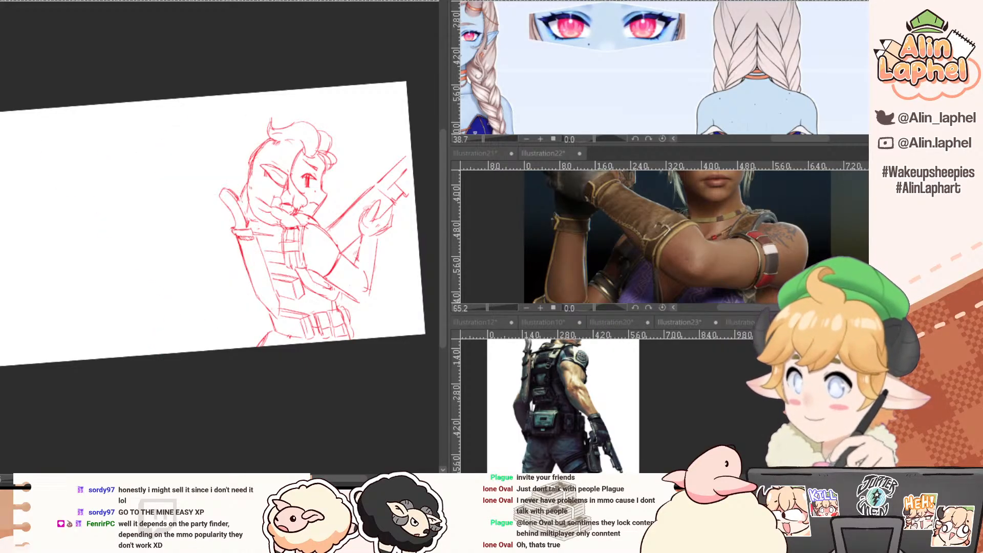
{"action": "key", "text": "ctrl+z"}
Enlarge the pistol-aiming figure slightly, keeping its lower edge at the bottom of the canvas.
{"action": "key", "text": "ctrl+t"}
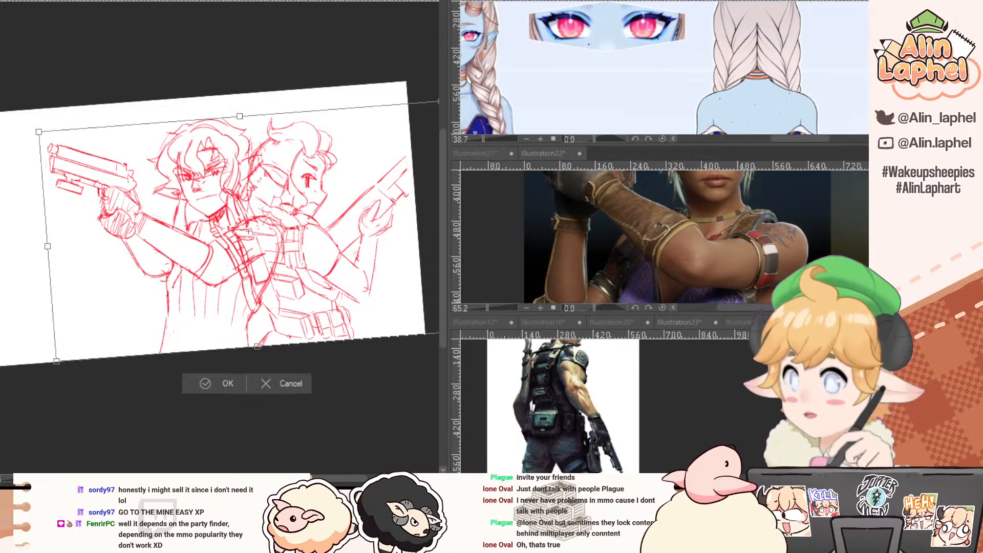
{"action": "left_click_drag", "start_coordinate": [225, 113], "coordinate": [229, 109]}
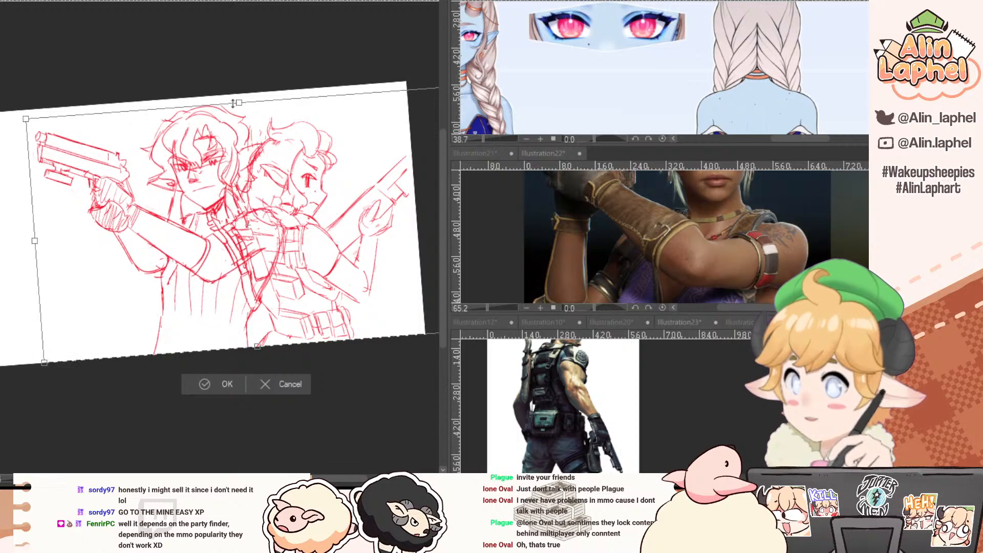
{"action": "key", "text": "Return"}
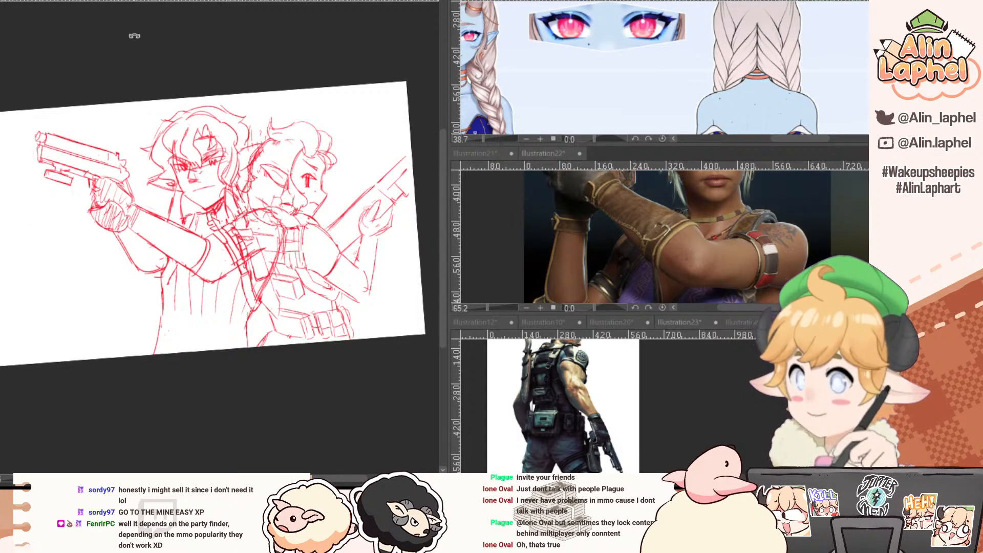
Move both figures together slightly to the right to centre them on the canvas.
{"action": "left_click_drag", "start_coordinate": [117, 42], "coordinate": [128, 35]}
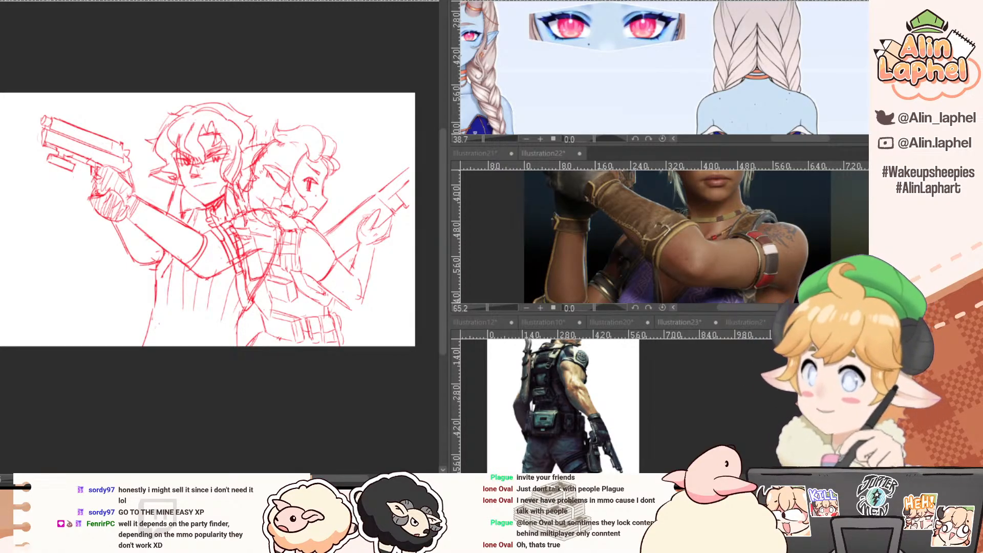
{"action": "key", "text": "ctrl+t"}
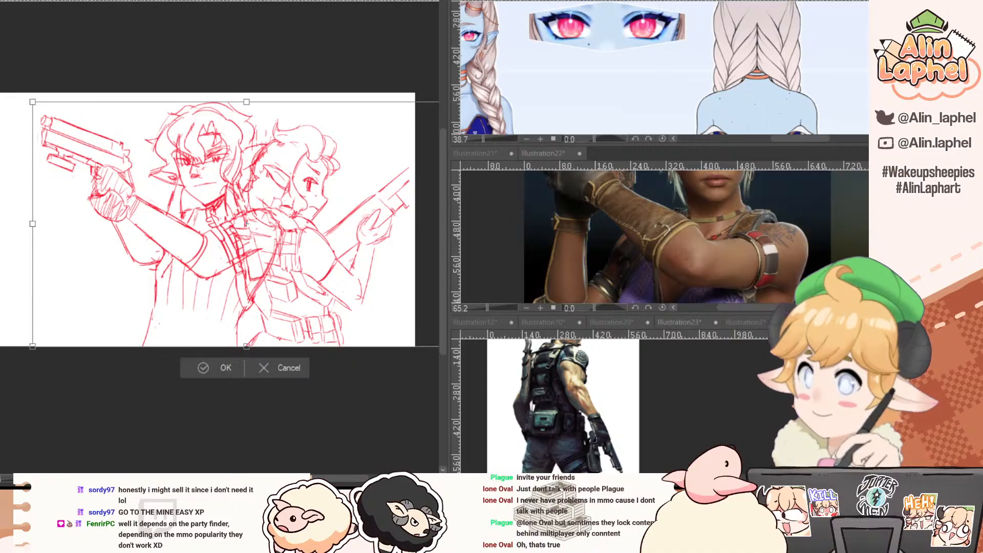
{"action": "left_click_drag", "start_coordinate": [246, 224], "coordinate": [259, 224]}
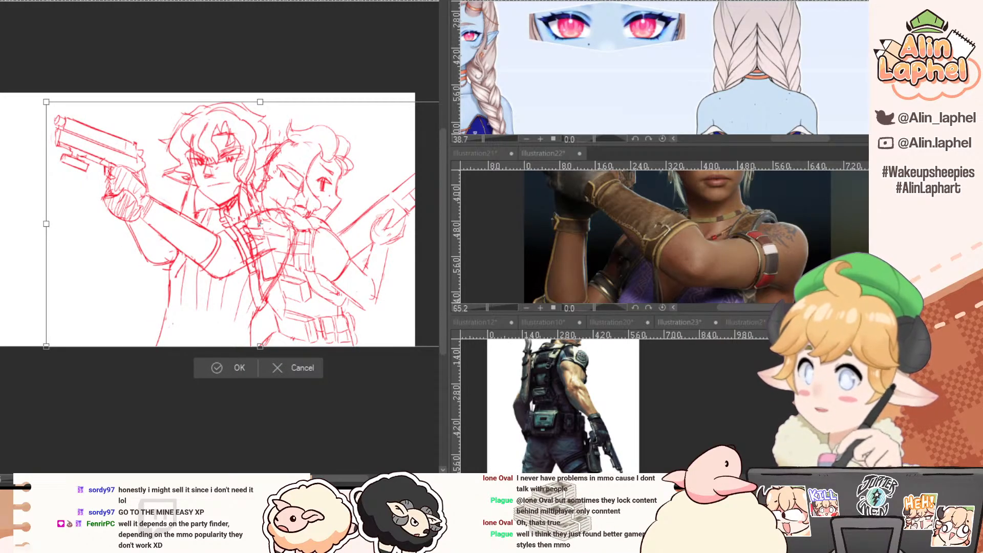
{"action": "key", "text": "Return"}
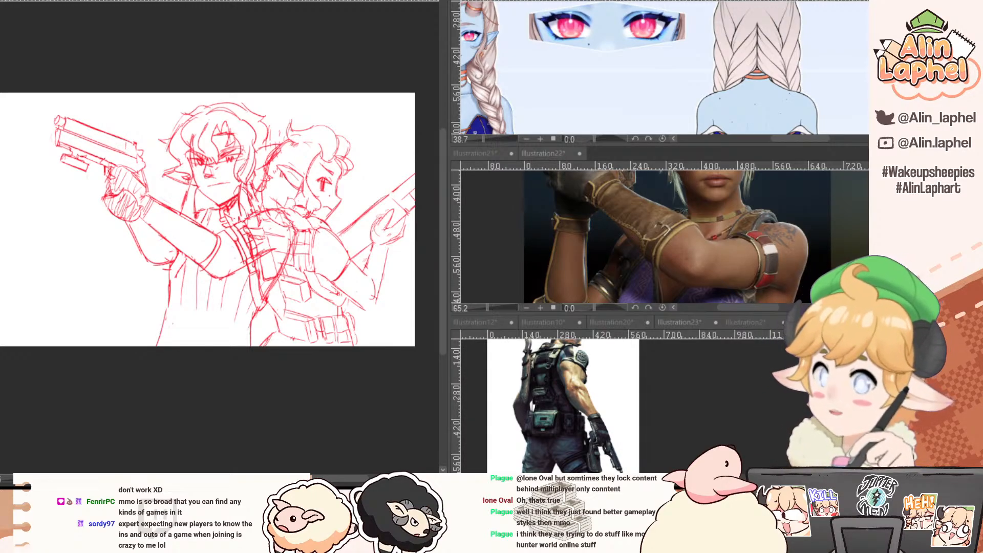
Examine the pistol, the gripping hand and the overall composition of the two figures.
{"action": "left_click_drag", "start_coordinate": [149, 391], "coordinate": [245, 357]}
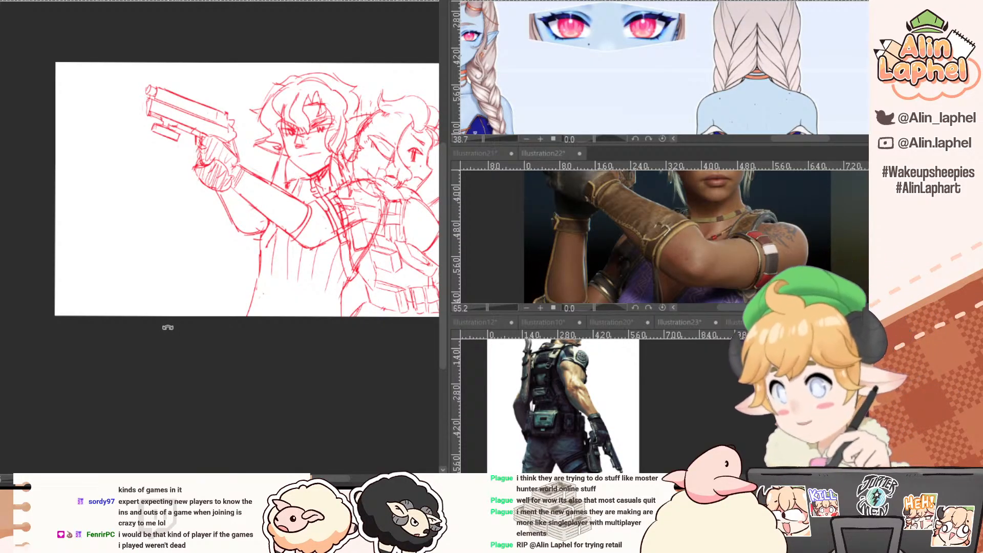
{"action": "left_click_drag", "start_coordinate": [264, 400], "coordinate": [224, 381]}
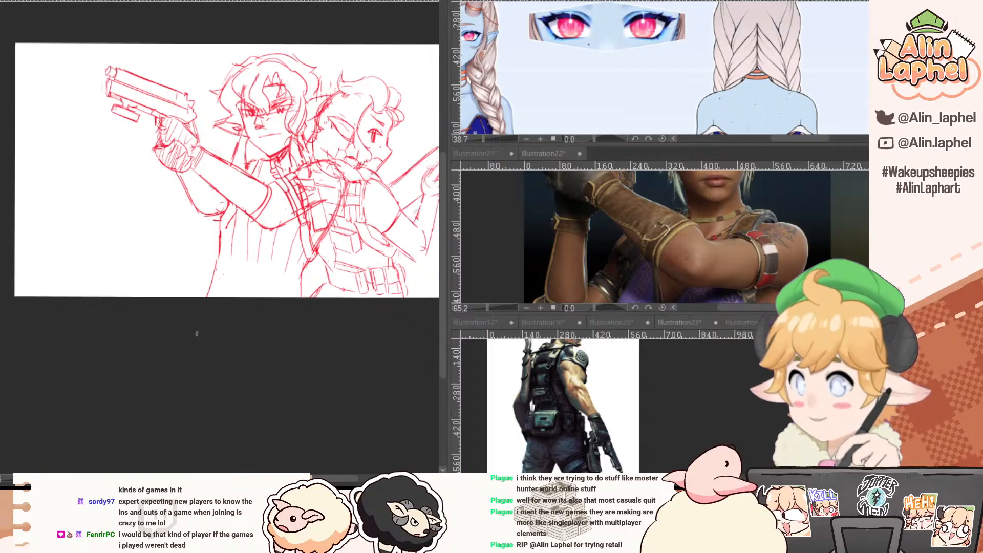
{"action": "left_click_drag", "start_coordinate": [232, 348], "coordinate": [242, 372]}
{"action": "left_click_drag", "start_coordinate": [156, 106], "coordinate": [171, 114]}
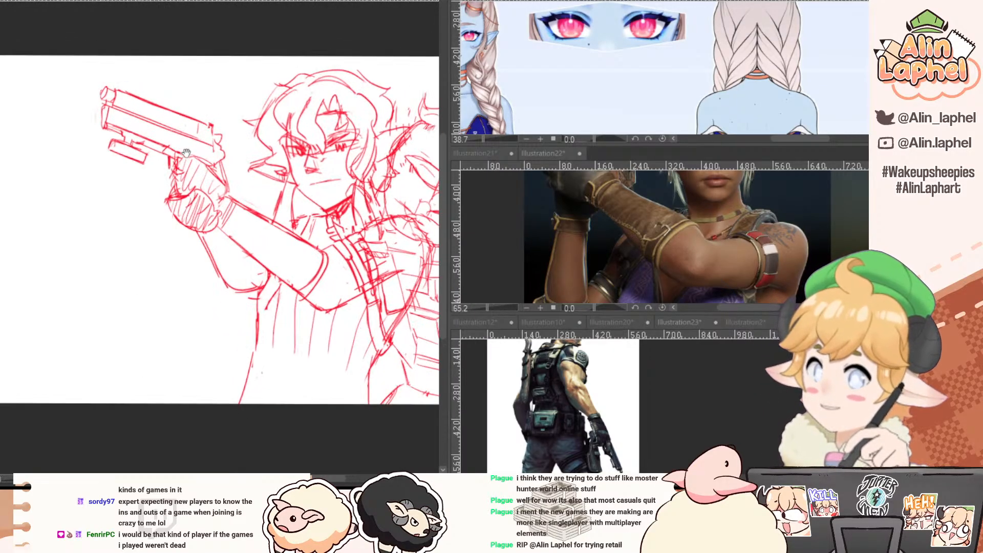
{"action": "left_click_drag", "start_coordinate": [186, 152], "coordinate": [145, 111]}
{"action": "left_click_drag", "start_coordinate": [174, 178], "coordinate": [155, 164]}
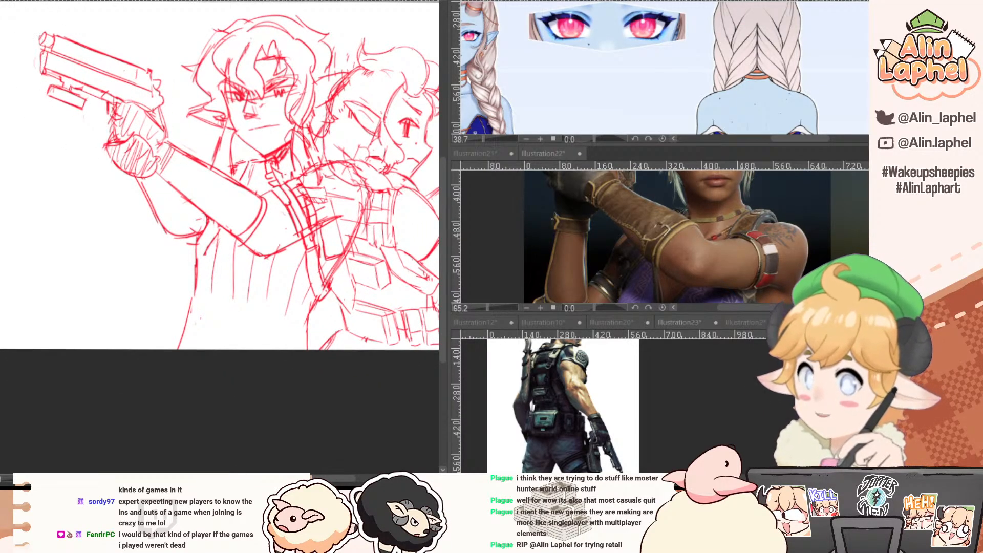
{"action": "left_click_drag", "start_coordinate": [81, 134], "coordinate": [125, 126]}
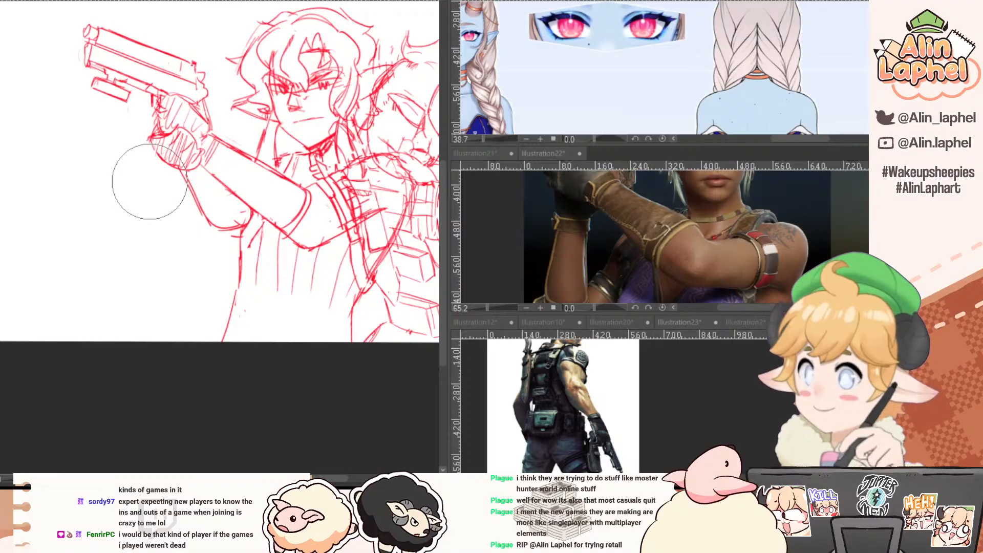
{"action": "left_click", "coordinate": [57, 124]}
{"action": "left_click", "coordinate": [91, 98]}
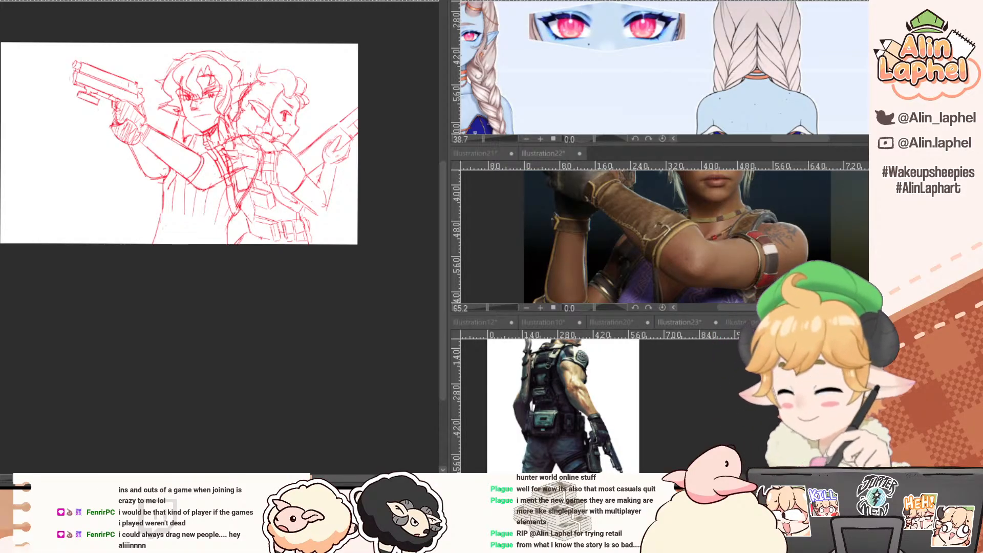
{"action": "key", "text": "Delete"}
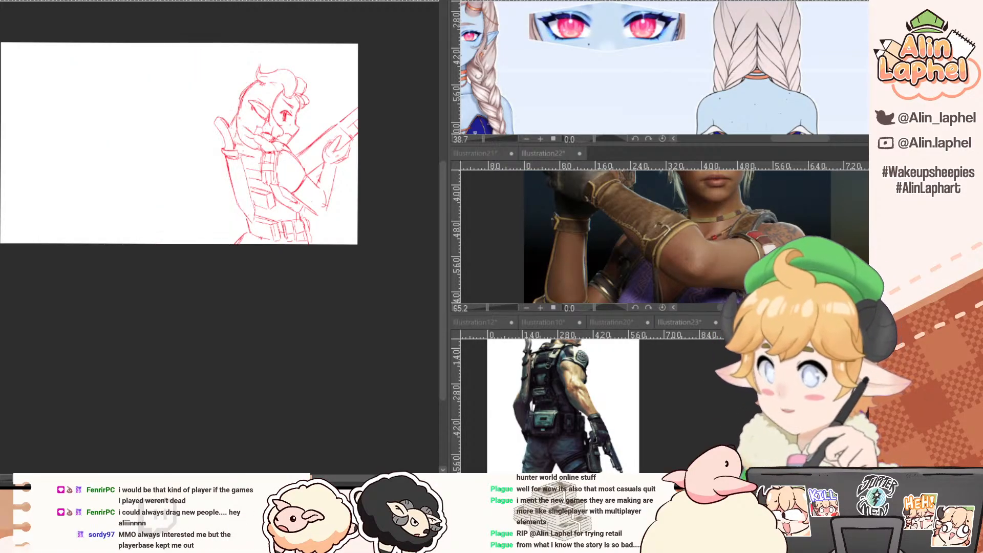
{"action": "key", "text": "ctrl+z"}
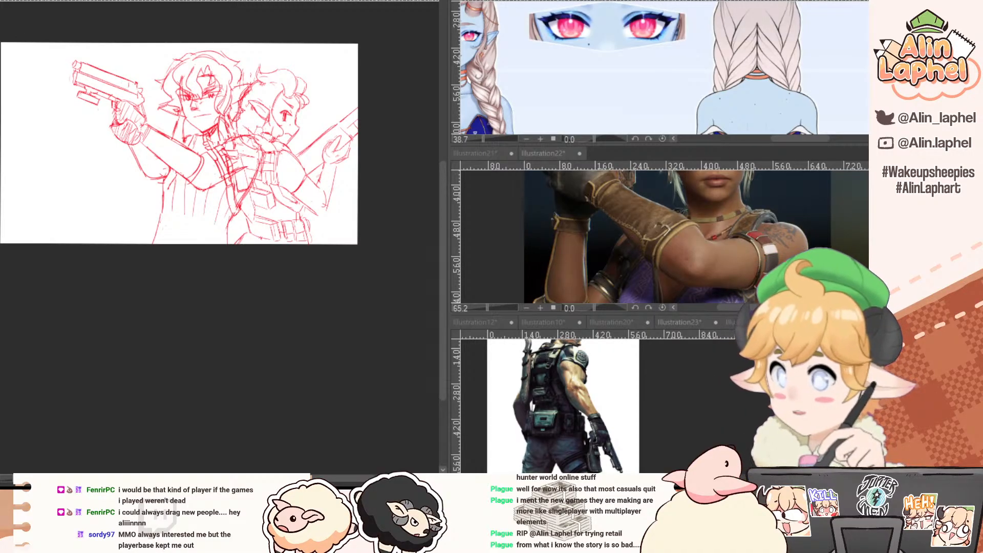
{"action": "key", "text": "ctrl+t"}
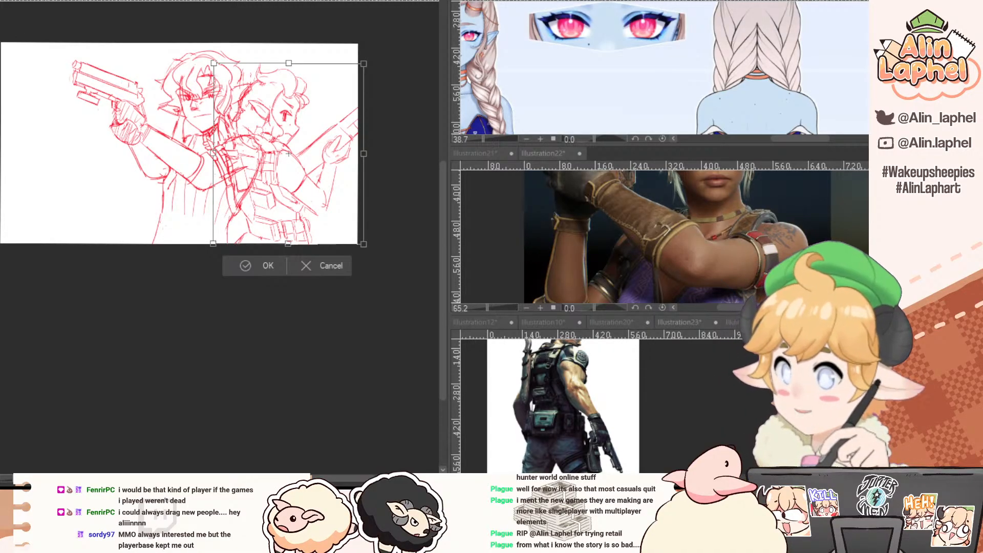
{"action": "key", "text": "Escape"}
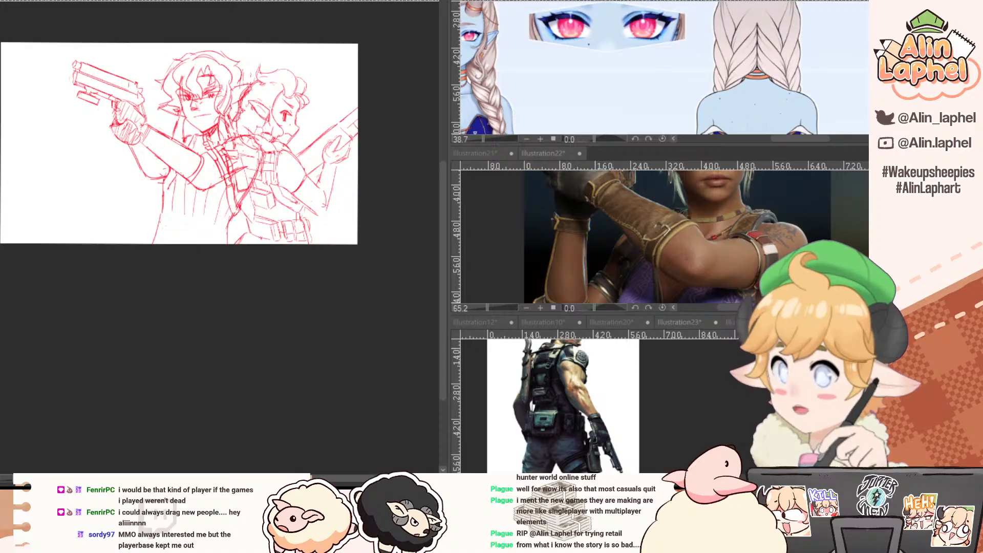
Shift both armed figures together slightly further right on the canvas.
{"action": "key", "text": "ctrl+t"}
{"action": "key", "text": "Return"}
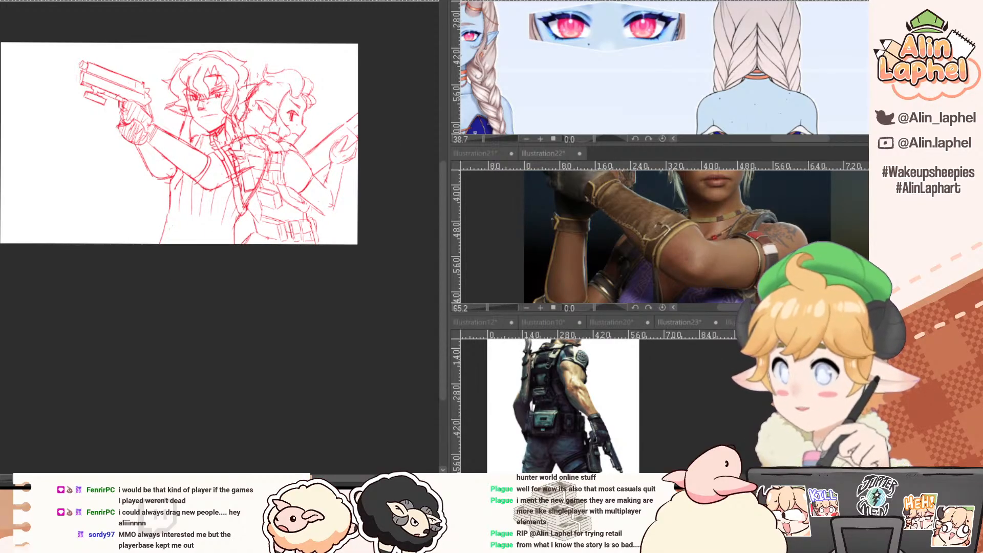
Sketch a third character's egg-shaped head in front of the pistol, with a nose and an angular jaw.
{"action": "mouse_move", "coordinate": [102, 279]}
{"action": "left_mouse_down"}
{"action": "mouse_move", "coordinate": [204, 373]}
{"action": "mouse_move", "coordinate": [189, 352]}
{"action": "mouse_move", "coordinate": [182, 359]}
{"action": "left_mouse_up"}
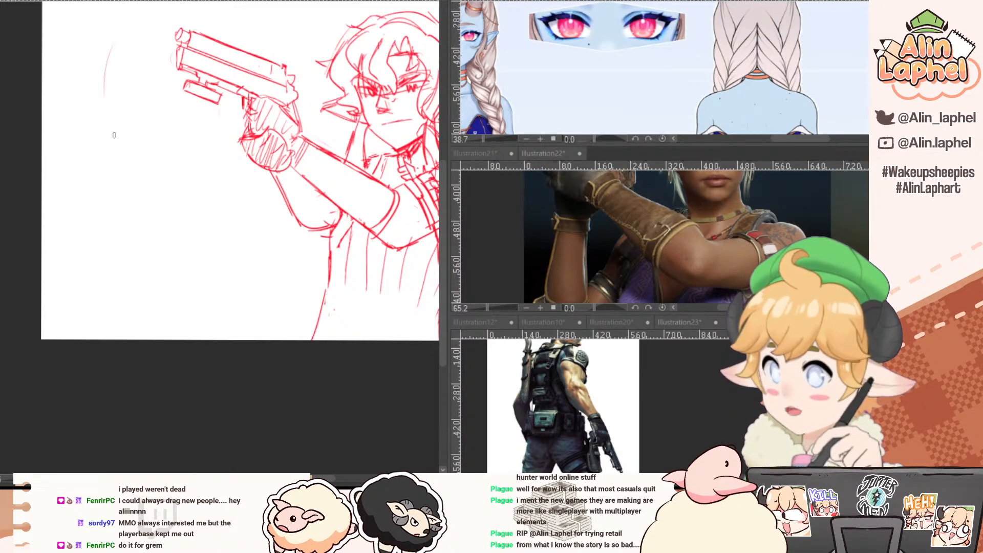
{"action": "left_click_drag", "start_coordinate": [128, 32], "coordinate": [150, 163]}
{"action": "mouse_move", "coordinate": [191, 131]}
{"action": "left_mouse_down"}
{"action": "mouse_move", "coordinate": [101, 106]}
{"action": "mouse_move", "coordinate": [188, 53]}
{"action": "mouse_move", "coordinate": [102, 160]}
{"action": "left_mouse_up"}
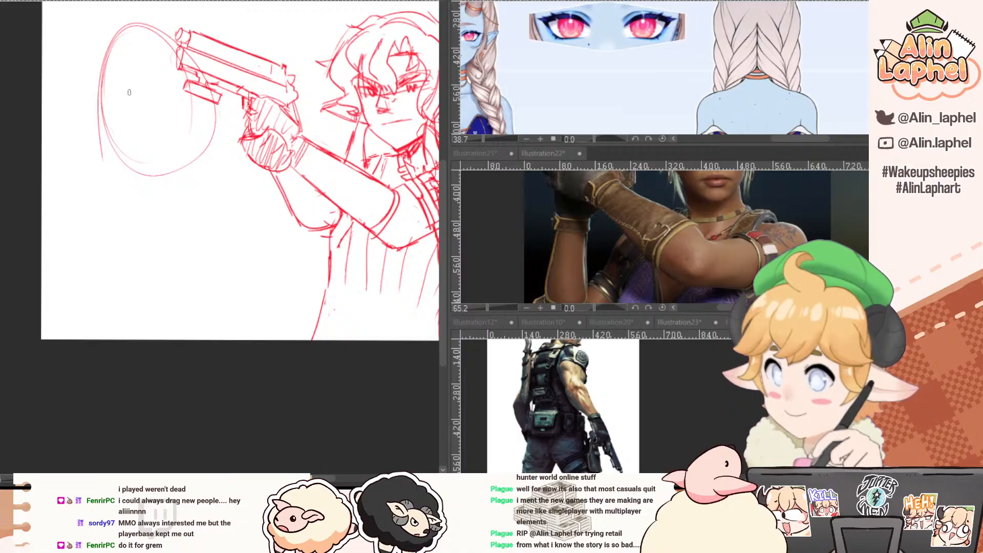
{"action": "mouse_move", "coordinate": [138, 93]}
{"action": "left_mouse_down"}
{"action": "mouse_move", "coordinate": [149, 137]}
{"action": "mouse_move", "coordinate": [162, 135]}
{"action": "left_mouse_up"}
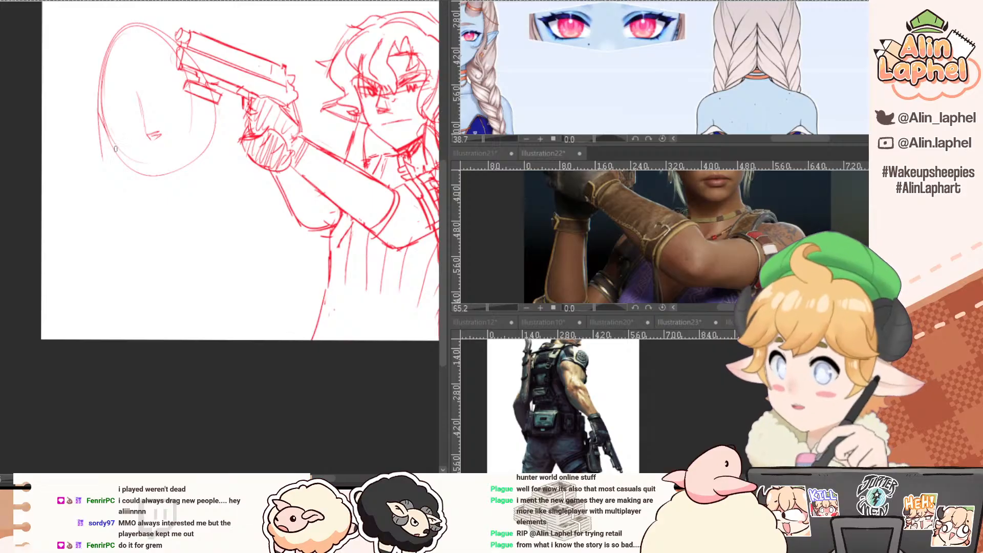
{"action": "left_click_drag", "start_coordinate": [102, 119], "coordinate": [125, 167]}
{"action": "mouse_move", "coordinate": [124, 163]}
{"action": "left_mouse_down"}
{"action": "mouse_move", "coordinate": [151, 187]}
{"action": "mouse_move", "coordinate": [189, 182]}
{"action": "mouse_move", "coordinate": [143, 175]}
{"action": "mouse_move", "coordinate": [164, 194]}
{"action": "left_mouse_up"}
{"action": "left_click_drag", "start_coordinate": [196, 151], "coordinate": [193, 185]}
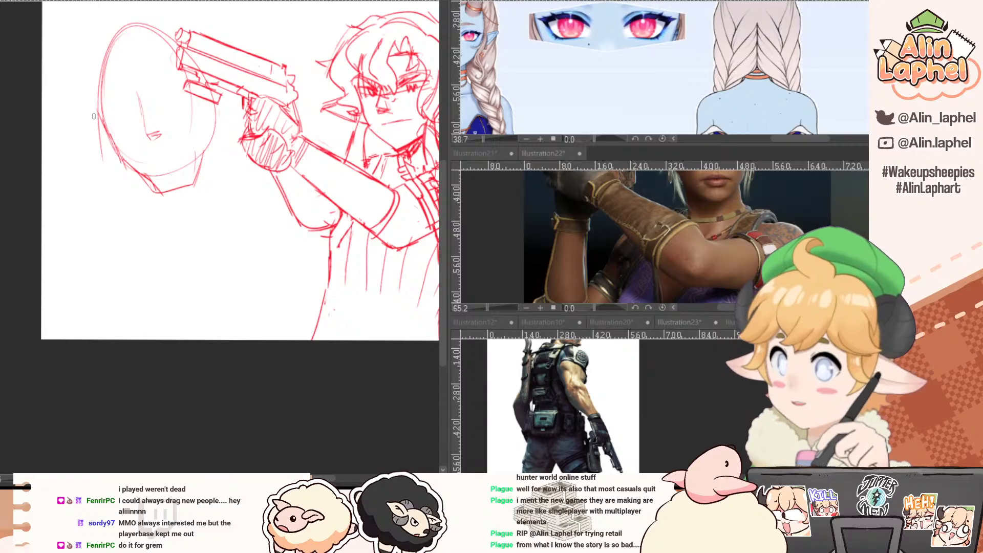
Draw hatched sunglasses across the third character's face and push them and the nose slightly downward.
{"action": "mouse_move", "coordinate": [96, 112]}
{"action": "left_mouse_down"}
{"action": "mouse_move", "coordinate": [124, 104]}
{"action": "mouse_move", "coordinate": [102, 117]}
{"action": "mouse_move", "coordinate": [128, 105]}
{"action": "mouse_move", "coordinate": [104, 125]}
{"action": "mouse_move", "coordinate": [127, 127]}
{"action": "mouse_move", "coordinate": [107, 118]}
{"action": "mouse_move", "coordinate": [124, 108]}
{"action": "mouse_move", "coordinate": [126, 121]}
{"action": "mouse_move", "coordinate": [139, 103]}
{"action": "mouse_move", "coordinate": [163, 115]}
{"action": "mouse_move", "coordinate": [153, 96]}
{"action": "mouse_move", "coordinate": [181, 90]}
{"action": "mouse_move", "coordinate": [163, 114]}
{"action": "left_mouse_up"}
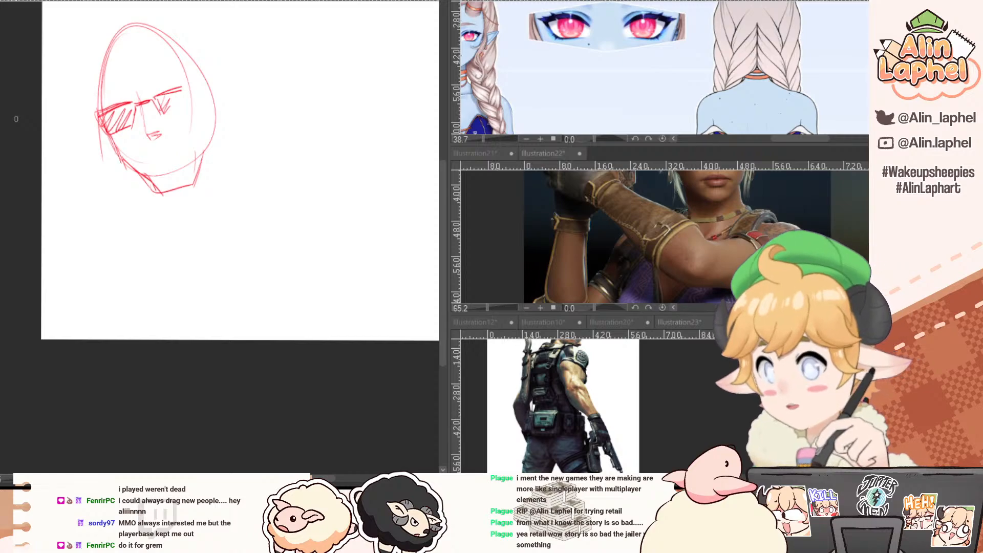
{"action": "mouse_move", "coordinate": [167, 97]}
{"action": "left_mouse_down"}
{"action": "mouse_move", "coordinate": [164, 119]}
{"action": "mouse_move", "coordinate": [198, 96]}
{"action": "left_mouse_up"}
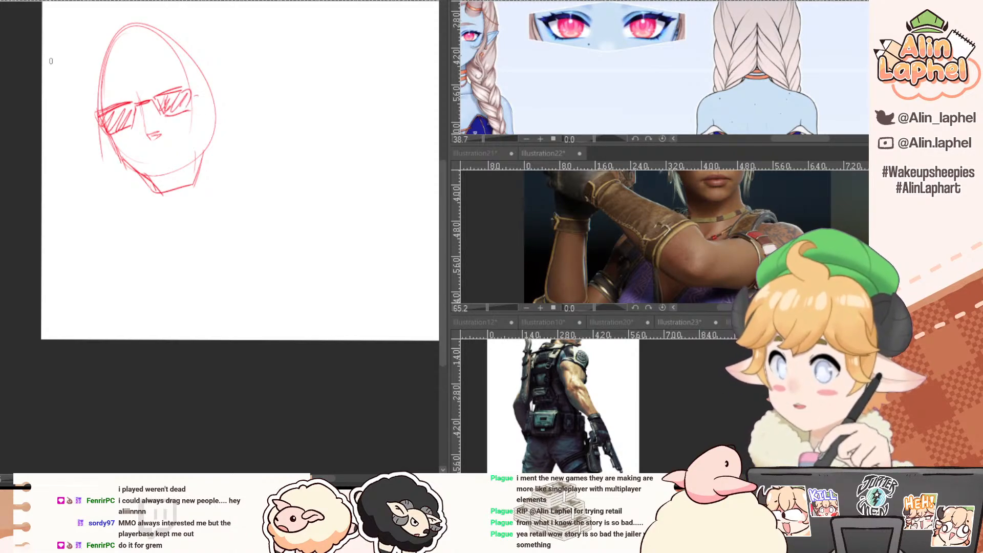
{"action": "key", "text": "]"}
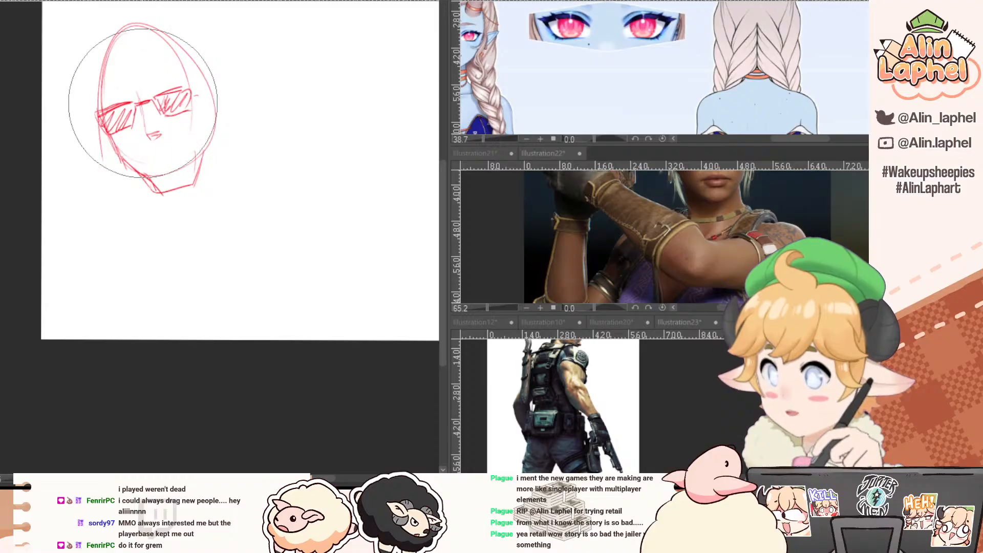
{"action": "left_click_drag", "start_coordinate": [146, 106], "coordinate": [152, 124]}
{"action": "left_click_drag", "start_coordinate": [146, 90], "coordinate": [147, 111]}
Sketch a raised hand beside the face, its fingers gripping the outer edge of the sunglasses.
{"action": "key", "text": "p"}
{"action": "left_click_drag", "start_coordinate": [81, 135], "coordinate": [68, 191]}
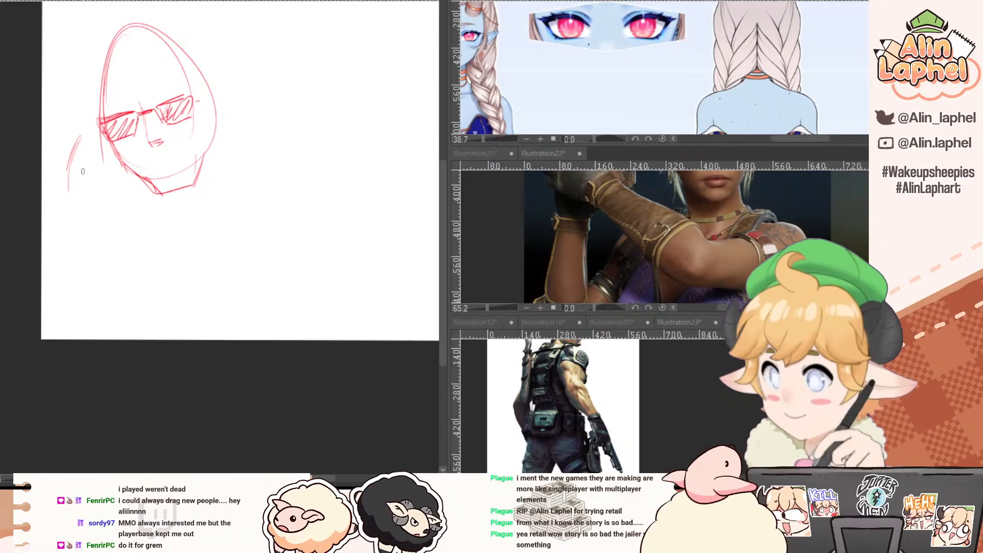
{"action": "left_click_drag", "start_coordinate": [84, 156], "coordinate": [90, 191]}
{"action": "key", "text": "e"}
{"action": "left_click_drag", "start_coordinate": [85, 147], "coordinate": [54, 173]}
{"action": "key", "text": "p"}
{"action": "mouse_move", "coordinate": [61, 157]}
{"action": "left_mouse_down"}
{"action": "mouse_move", "coordinate": [53, 180]}
{"action": "mouse_move", "coordinate": [77, 176]}
{"action": "mouse_move", "coordinate": [64, 163]}
{"action": "mouse_move", "coordinate": [88, 139]}
{"action": "left_mouse_up"}
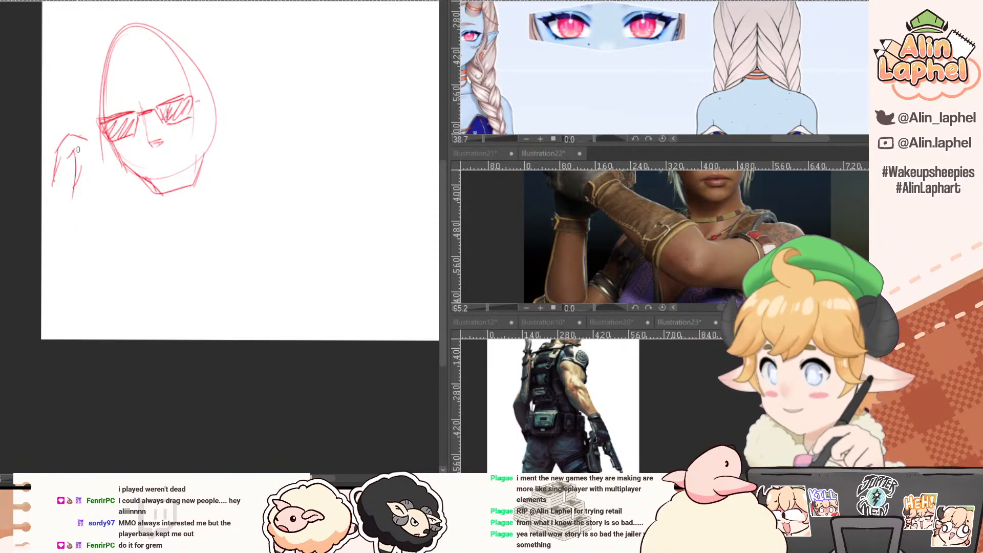
{"action": "left_click_drag", "start_coordinate": [77, 150], "coordinate": [98, 160]}
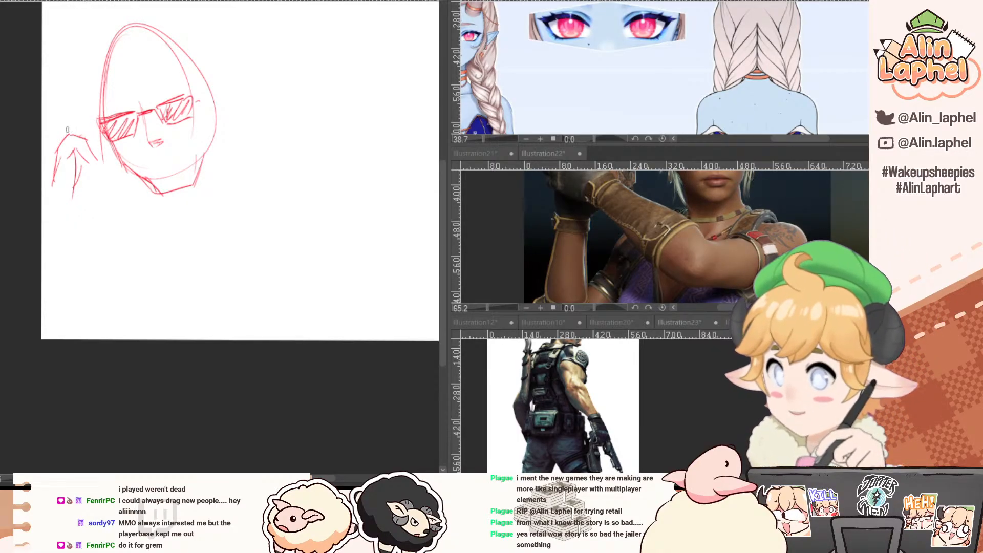
{"action": "mouse_move", "coordinate": [66, 133]}
{"action": "left_mouse_down"}
{"action": "mouse_move", "coordinate": [84, 117]}
{"action": "mouse_move", "coordinate": [81, 136]}
{"action": "mouse_move", "coordinate": [74, 128]}
{"action": "mouse_move", "coordinate": [83, 123]}
{"action": "mouse_move", "coordinate": [102, 146]}
{"action": "mouse_move", "coordinate": [101, 116]}
{"action": "left_mouse_up"}
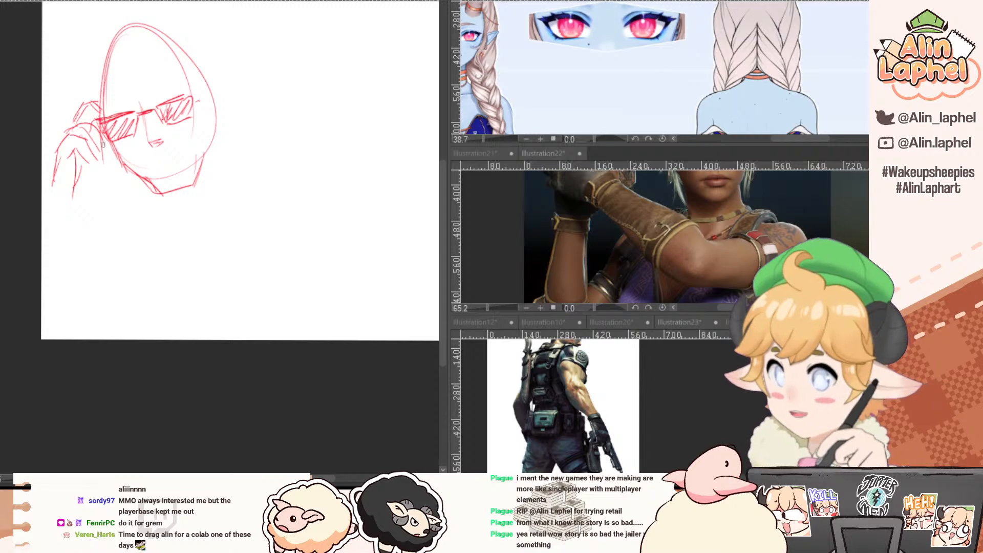
Finish the wrist and add the mouth, frown lines and short strokes beside the temple above the hand.
{"action": "mouse_move", "coordinate": [87, 200]}
{"action": "left_mouse_down"}
{"action": "mouse_move", "coordinate": [118, 158]}
{"action": "mouse_move", "coordinate": [152, 167]}
{"action": "mouse_move", "coordinate": [194, 154]}
{"action": "left_mouse_up"}
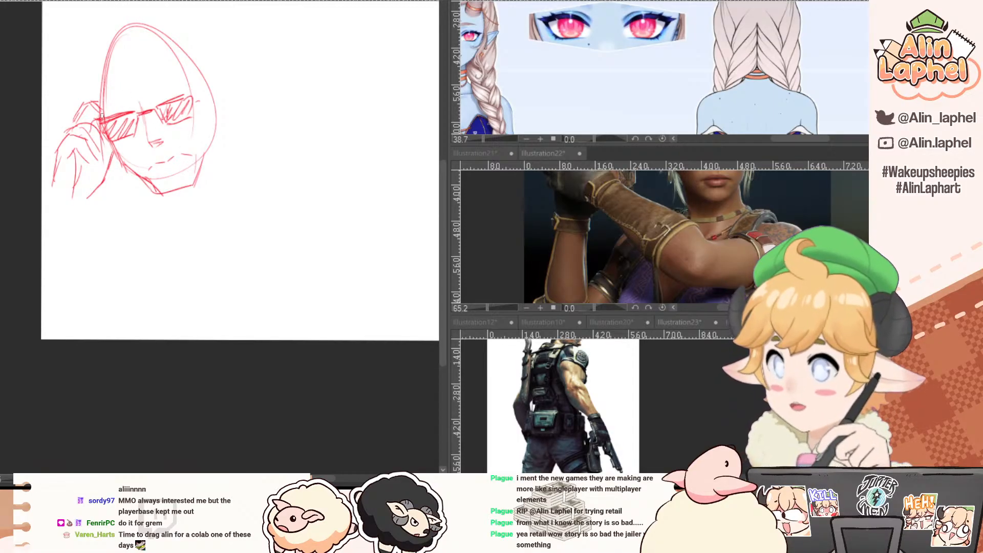
{"action": "mouse_move", "coordinate": [134, 102]}
{"action": "left_mouse_down"}
{"action": "mouse_move", "coordinate": [144, 105]}
{"action": "mouse_move", "coordinate": [154, 83]}
{"action": "left_mouse_up"}
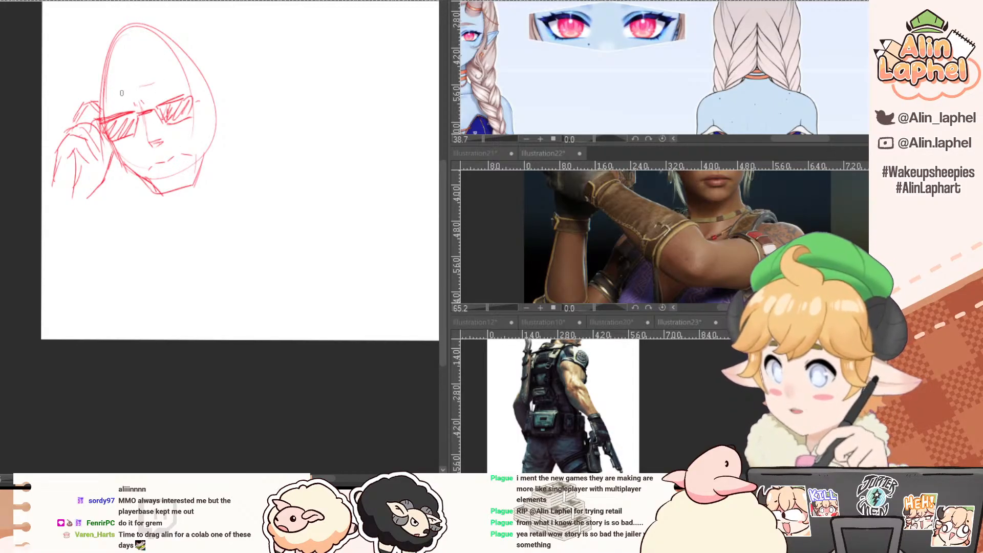
{"action": "mouse_move", "coordinate": [77, 75]}
{"action": "left_mouse_down"}
{"action": "mouse_move", "coordinate": [78, 94]}
{"action": "mouse_move", "coordinate": [97, 108]}
{"action": "left_mouse_up"}
{"action": "key", "text": "e"}
{"action": "key", "text": "p"}
{"action": "mouse_move", "coordinate": [84, 75]}
{"action": "left_mouse_down"}
{"action": "mouse_move", "coordinate": [85, 97]}
{"action": "mouse_move", "coordinate": [107, 88]}
{"action": "left_mouse_up"}
{"action": "key", "text": "e"}
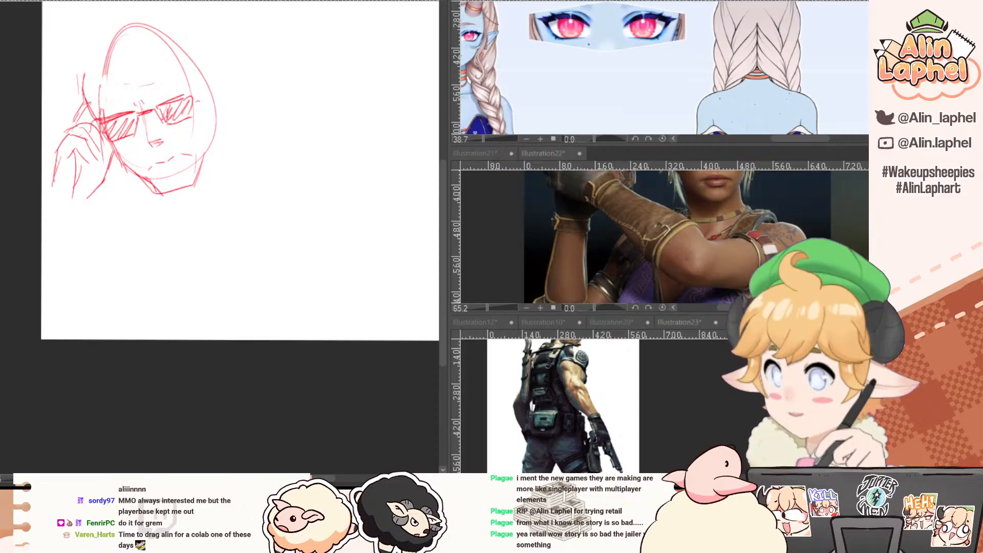
{"action": "left_click_drag", "start_coordinate": [141, 106], "coordinate": [152, 117]}
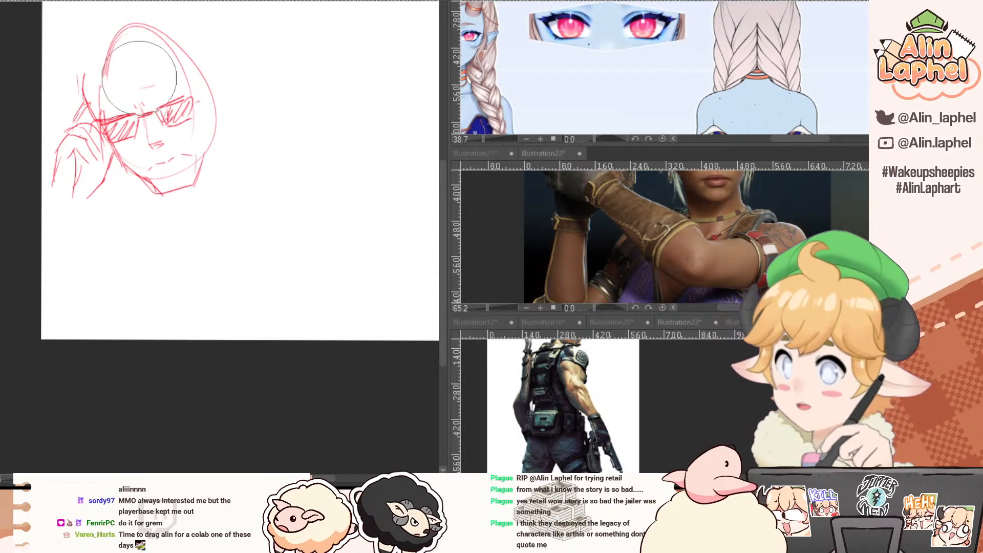
Draw the hairline across the forehead down to the far temple and erase stray strokes above the hand.
{"action": "mouse_move", "coordinate": [96, 78]}
{"action": "left_mouse_down"}
{"action": "mouse_move", "coordinate": [94, 101]}
{"action": "mouse_move", "coordinate": [122, 82]}
{"action": "left_mouse_up"}
{"action": "left_click_drag", "start_coordinate": [132, 76], "coordinate": [176, 69]}
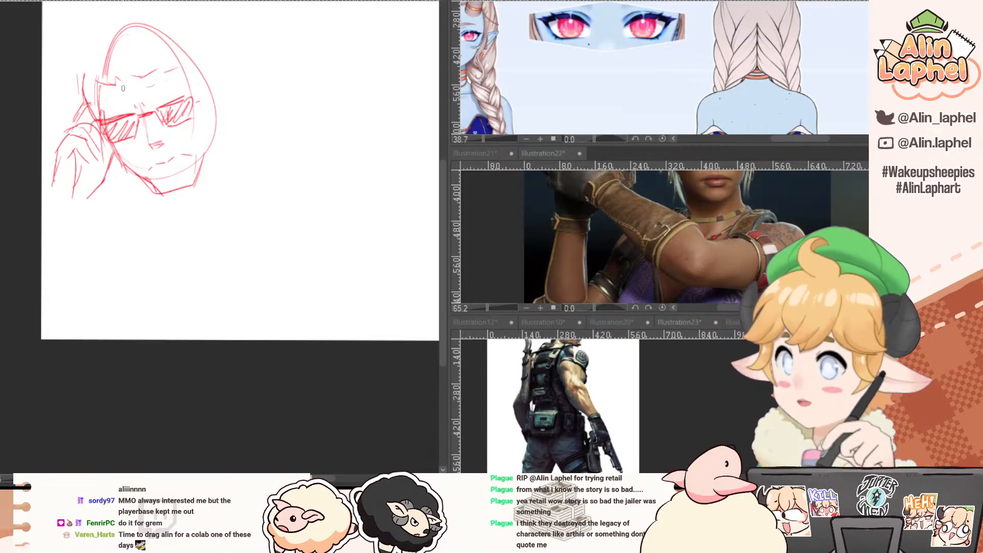
{"action": "key", "text": "ctrl+z"}
{"action": "mouse_move", "coordinate": [101, 84]}
{"action": "left_mouse_down"}
{"action": "mouse_move", "coordinate": [194, 63]}
{"action": "mouse_move", "coordinate": [183, 81]}
{"action": "mouse_move", "coordinate": [175, 67]}
{"action": "mouse_move", "coordinate": [188, 84]}
{"action": "mouse_move", "coordinate": [191, 73]}
{"action": "mouse_move", "coordinate": [195, 94]}
{"action": "mouse_move", "coordinate": [208, 75]}
{"action": "left_mouse_up"}
{"action": "key", "text": "e"}
{"action": "left_click_drag", "start_coordinate": [85, 73], "coordinate": [85, 87]}
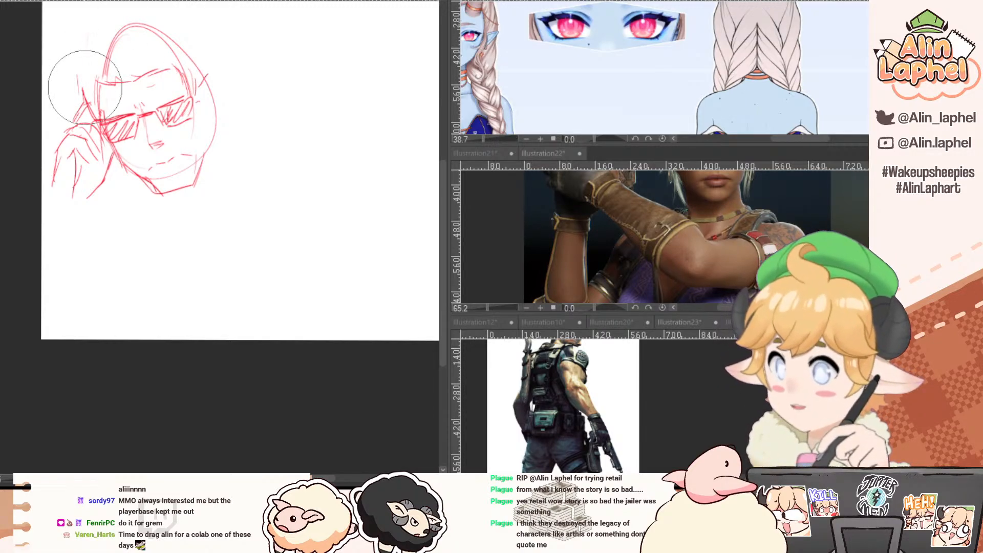
Outline the slicked-back hair above the raised hand and add long strands running up from the forehead.
{"action": "key", "text": "p"}
{"action": "left_click_drag", "start_coordinate": [81, 52], "coordinate": [85, 96]}
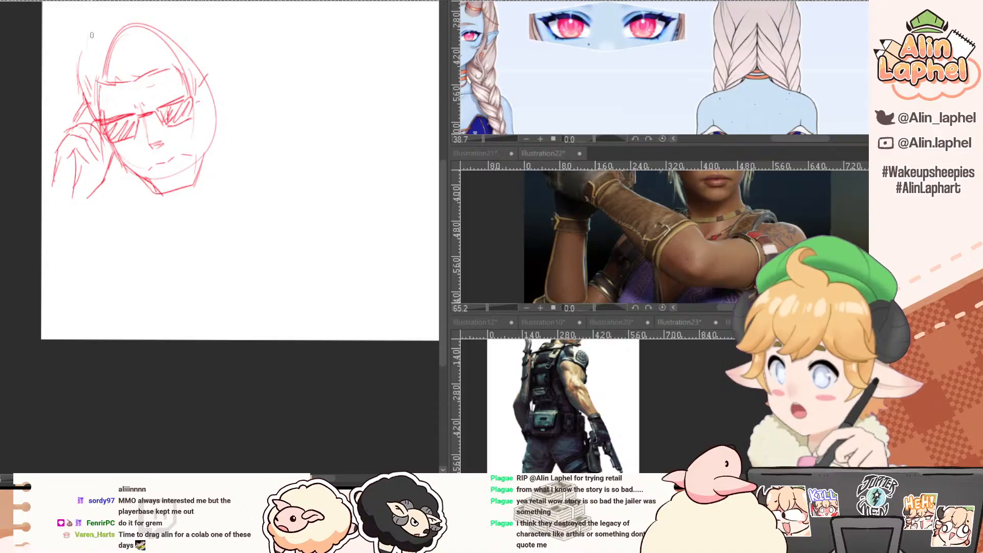
{"action": "left_click_drag", "start_coordinate": [92, 36], "coordinate": [93, 65]}
{"action": "left_click_drag", "start_coordinate": [98, 25], "coordinate": [92, 51]}
{"action": "mouse_move", "coordinate": [103, 26]}
{"action": "left_mouse_down"}
{"action": "mouse_move", "coordinate": [110, 18]}
{"action": "mouse_move", "coordinate": [107, 67]}
{"action": "mouse_move", "coordinate": [118, 37]}
{"action": "left_mouse_up"}
{"action": "key", "text": "e"}
{"action": "key", "text": "p"}
{"action": "mouse_move", "coordinate": [109, 27]}
{"action": "left_mouse_down"}
{"action": "mouse_move", "coordinate": [109, 55]}
{"action": "mouse_move", "coordinate": [123, 15]}
{"action": "mouse_move", "coordinate": [134, 46]}
{"action": "mouse_move", "coordinate": [133, 149]}
{"action": "mouse_move", "coordinate": [128, 106]}
{"action": "mouse_move", "coordinate": [164, 89]}
{"action": "mouse_move", "coordinate": [137, 118]}
{"action": "mouse_move", "coordinate": [174, 117]}
{"action": "mouse_move", "coordinate": [148, 135]}
{"action": "left_mouse_up"}
{"action": "key", "text": "e"}
{"action": "key", "text": "p"}
{"action": "left_click_drag", "start_coordinate": [109, 94], "coordinate": [163, 79]}
{"action": "key", "text": "ctrl+z"}
{"action": "left_click_drag", "start_coordinate": [162, 113], "coordinate": [183, 93]}
{"action": "mouse_move", "coordinate": [165, 138]}
{"action": "left_mouse_down"}
{"action": "mouse_move", "coordinate": [180, 107]}
{"action": "mouse_move", "coordinate": [175, 93]}
{"action": "mouse_move", "coordinate": [173, 132]}
{"action": "left_mouse_up"}
{"action": "key", "text": "ctrl+z"}
{"action": "key", "text": "ctrl+z"}
Outline the crown and back of the hair and draw the ear beside the sunglasses.
{"action": "left_click_drag", "start_coordinate": [158, 81], "coordinate": [189, 109]}
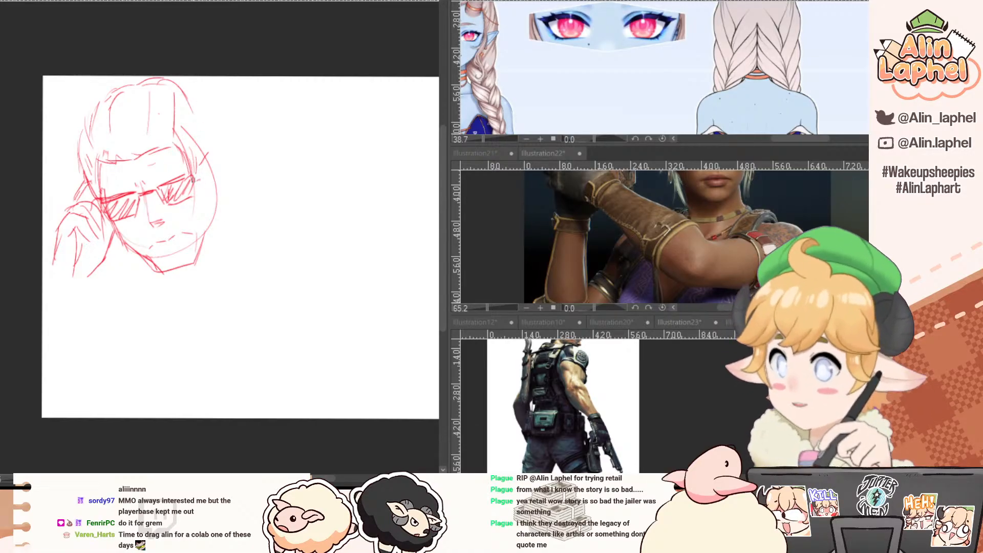
{"action": "mouse_move", "coordinate": [197, 177]}
{"action": "left_mouse_down"}
{"action": "mouse_move", "coordinate": [210, 159]}
{"action": "mouse_move", "coordinate": [211, 206]}
{"action": "mouse_move", "coordinate": [219, 193]}
{"action": "left_mouse_up"}
{"action": "key", "text": "ctrl+z"}
{"action": "left_click_drag", "start_coordinate": [193, 149], "coordinate": [199, 167]}
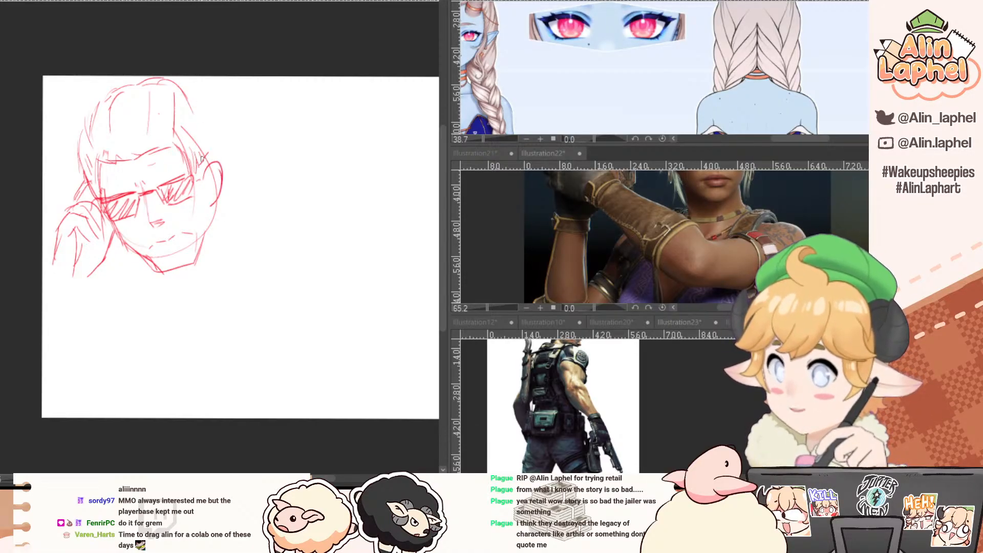
{"action": "left_click_drag", "start_coordinate": [181, 91], "coordinate": [213, 142]}
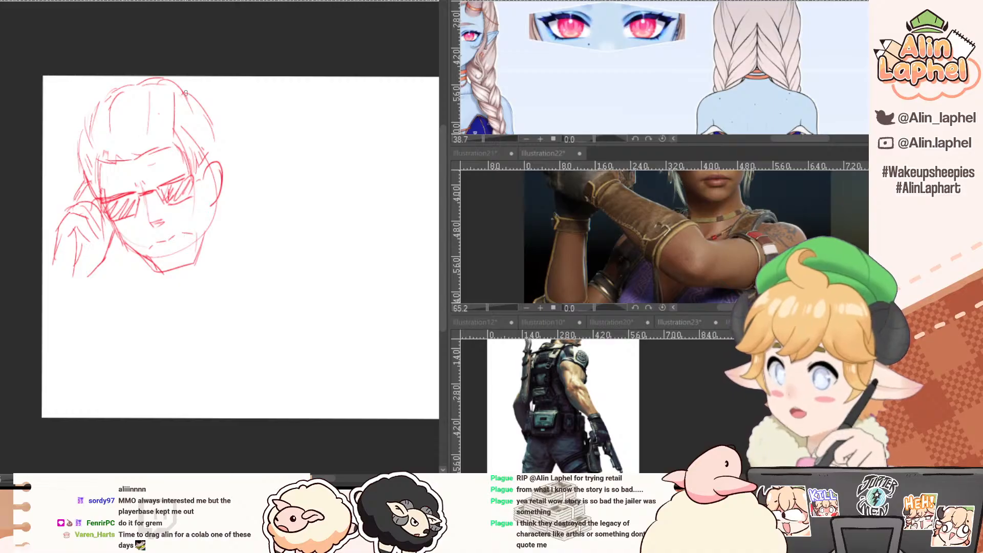
{"action": "left_click_drag", "start_coordinate": [188, 94], "coordinate": [214, 161]}
Erase the rough strands at the temple and redraw the swept hair and sideburn in front of the ear.
{"action": "key", "text": "e"}
{"action": "left_click_drag", "start_coordinate": [174, 111], "coordinate": [182, 97]}
{"action": "key", "text": "p"}
{"action": "left_click_drag", "start_coordinate": [174, 135], "coordinate": [188, 104]}
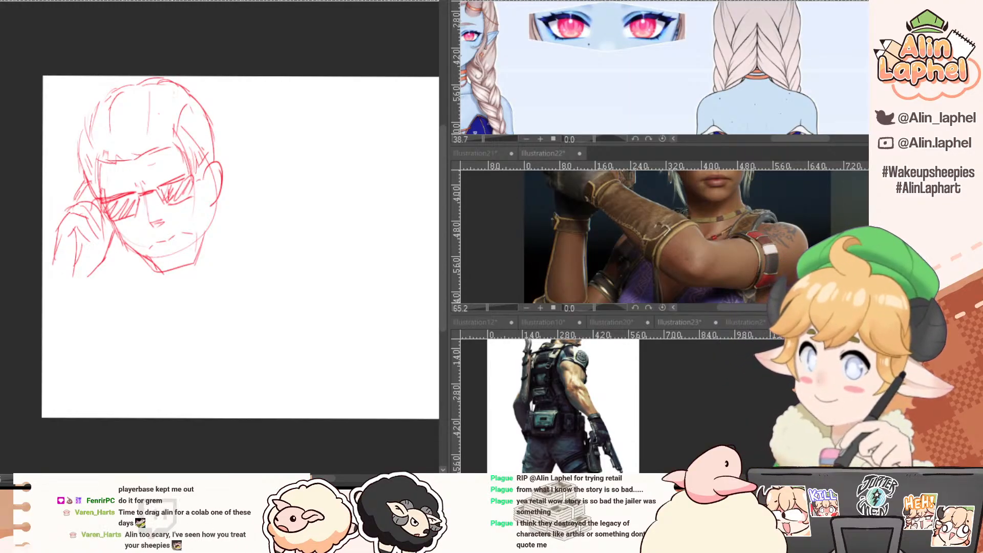
{"action": "key", "text": "e"}
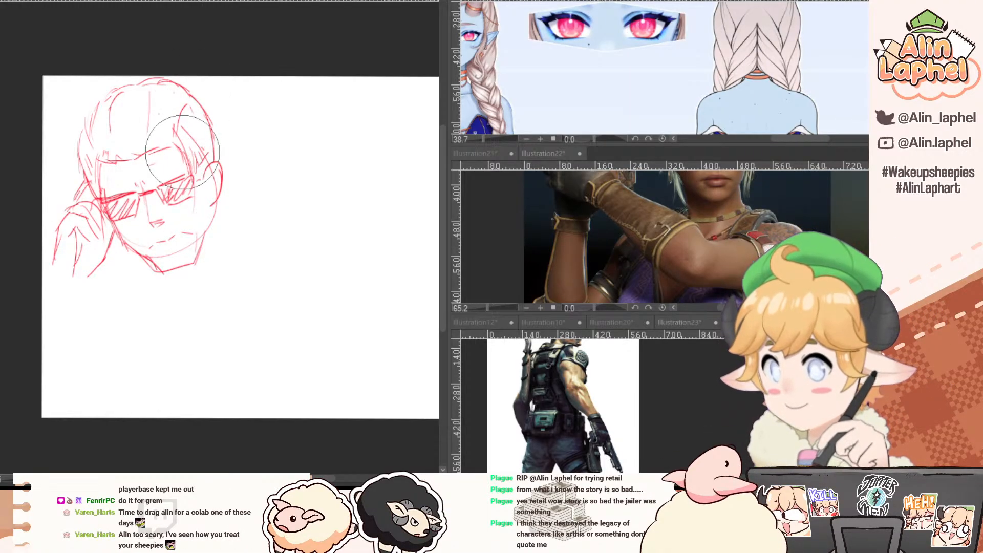
{"action": "key", "text": "p"}
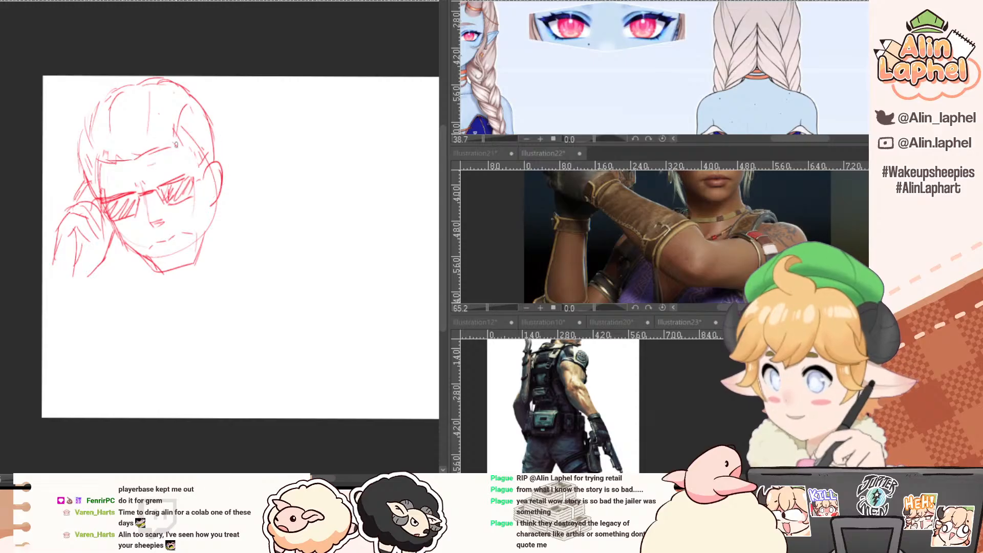
{"action": "mouse_move", "coordinate": [172, 145]}
{"action": "left_mouse_down"}
{"action": "mouse_move", "coordinate": [199, 166]}
{"action": "mouse_move", "coordinate": [203, 178]}
{"action": "mouse_move", "coordinate": [186, 154]}
{"action": "mouse_move", "coordinate": [206, 201]}
{"action": "left_mouse_up"}
{"action": "left_click_drag", "start_coordinate": [208, 158], "coordinate": [206, 192]}
{"action": "mouse_move", "coordinate": [187, 115]}
{"action": "left_mouse_down"}
{"action": "mouse_move", "coordinate": [205, 156]}
{"action": "mouse_move", "coordinate": [185, 116]}
{"action": "mouse_move", "coordinate": [188, 145]}
{"action": "left_mouse_up"}
{"action": "key", "text": "e"}
{"action": "key", "text": "p"}
{"action": "key", "text": "e"}
{"action": "key", "text": "p"}
{"action": "key", "text": "e"}
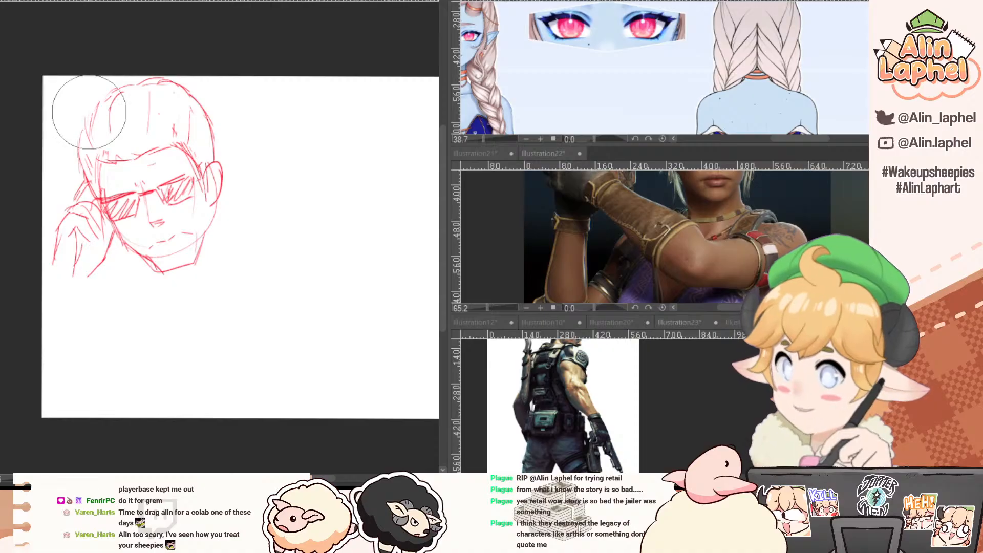
Erase and redraw the outer contour of the hair on the raised hand's side.
{"action": "left_click_drag", "start_coordinate": [90, 112], "coordinate": [88, 134]}
{"action": "key", "text": "p"}
{"action": "left_click_drag", "start_coordinate": [105, 91], "coordinate": [87, 124]}
{"action": "mouse_move", "coordinate": [111, 93]}
{"action": "left_mouse_down"}
{"action": "mouse_move", "coordinate": [88, 116]}
{"action": "mouse_move", "coordinate": [88, 162]}
{"action": "left_mouse_up"}
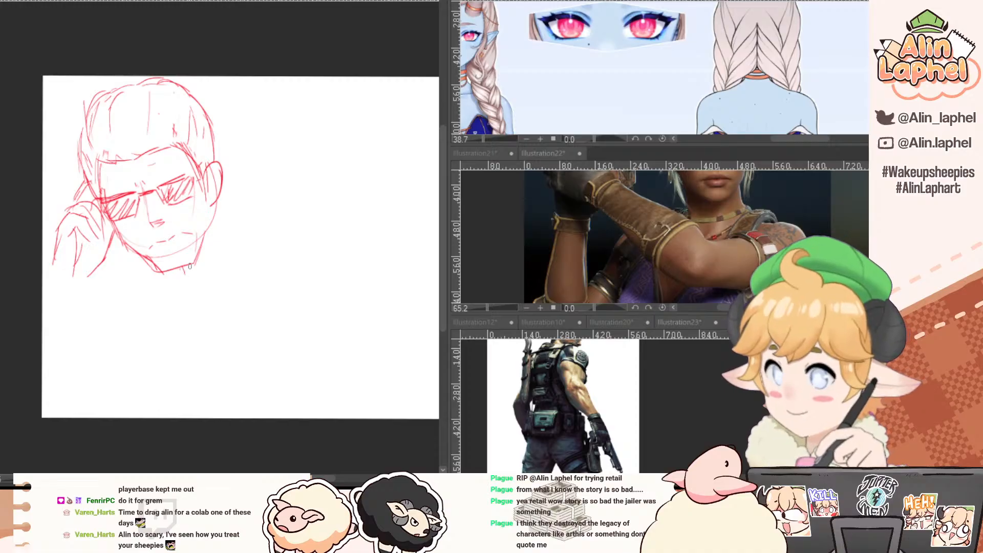
Sketch the third character's neck, high collar and shoulders, and show the two armed figures again with the whole composition.
{"action": "left_click_drag", "start_coordinate": [189, 264], "coordinate": [178, 316]}
{"action": "left_click_drag", "start_coordinate": [220, 210], "coordinate": [251, 197]}
{"action": "mouse_move", "coordinate": [208, 241]}
{"action": "left_mouse_down"}
{"action": "mouse_move", "coordinate": [241, 240]}
{"action": "mouse_move", "coordinate": [260, 275]}
{"action": "left_mouse_up"}
{"action": "mouse_move", "coordinate": [243, 200]}
{"action": "left_mouse_down"}
{"action": "mouse_move", "coordinate": [264, 238]}
{"action": "mouse_move", "coordinate": [253, 280]}
{"action": "left_mouse_up"}
{"action": "key", "text": "ctrl+z"}
{"action": "key", "text": "ctrl+z"}
{"action": "mouse_move", "coordinate": [237, 194]}
{"action": "left_mouse_down"}
{"action": "mouse_move", "coordinate": [257, 231]}
{"action": "mouse_move", "coordinate": [292, 251]}
{"action": "left_mouse_up"}
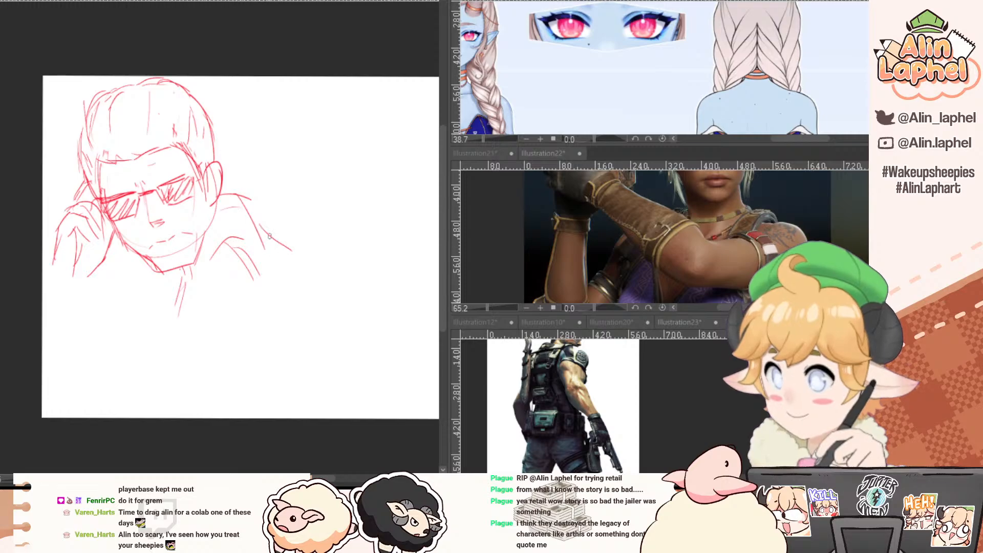
{"action": "mouse_move", "coordinate": [95, 245]}
{"action": "left_mouse_down"}
{"action": "mouse_move", "coordinate": [130, 239]}
{"action": "mouse_move", "coordinate": [105, 259]}
{"action": "left_mouse_up"}
{"action": "left_click_drag", "start_coordinate": [104, 294], "coordinate": [140, 260]}
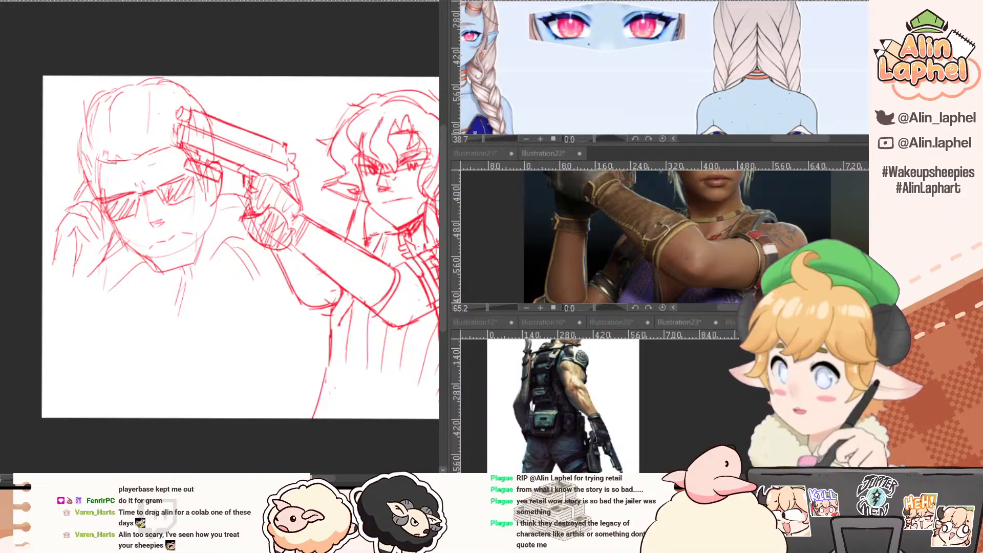
{"action": "mouse_move", "coordinate": [119, 212]}
{"action": "left_mouse_down"}
{"action": "mouse_move", "coordinate": [83, 199]}
{"action": "mouse_move", "coordinate": [83, 179]}
{"action": "left_mouse_up"}
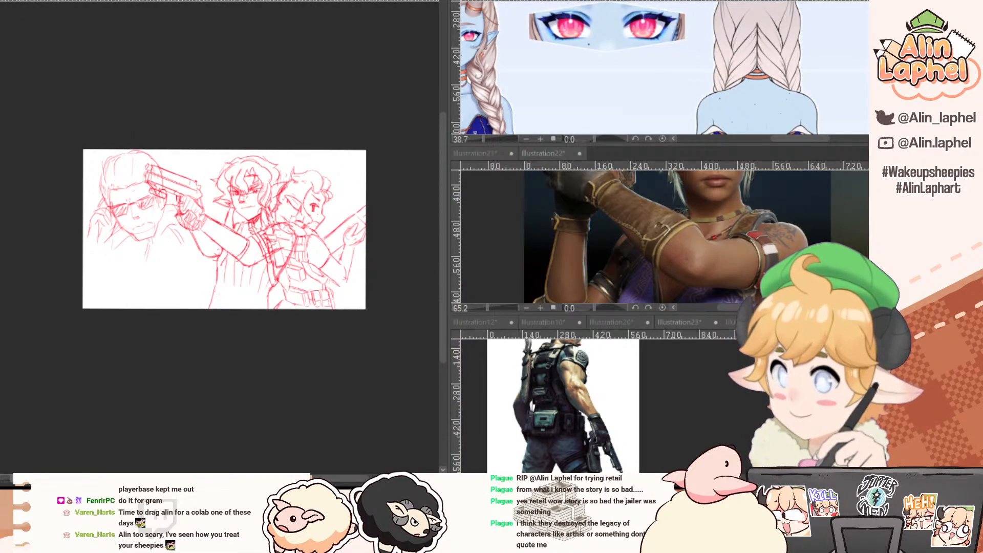
{"action": "left_click_drag", "start_coordinate": [132, 148], "coordinate": [141, 148]}
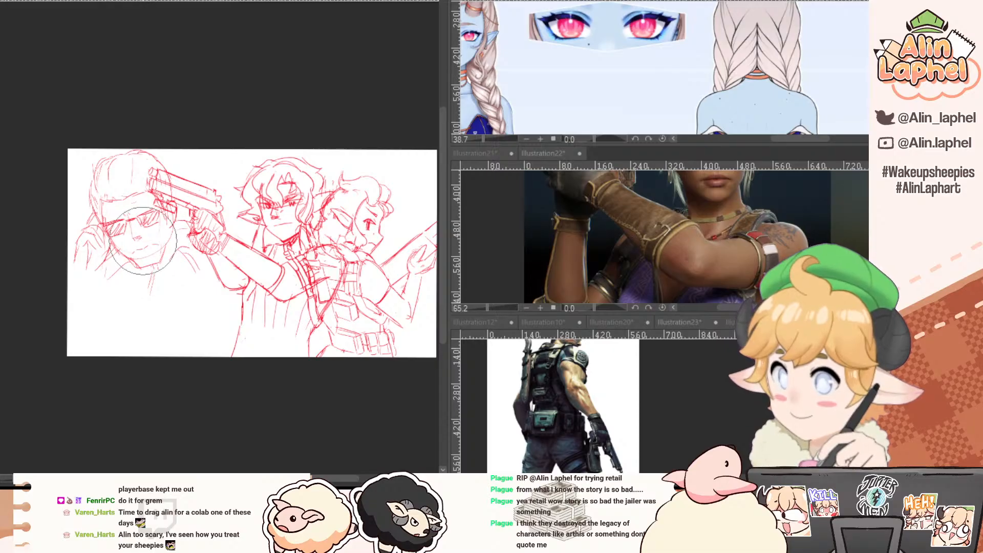
Select the third character's mouth with a freehand selection, adjust its placement on the face with a transform, and deselect it.
{"action": "key", "text": "Delete"}
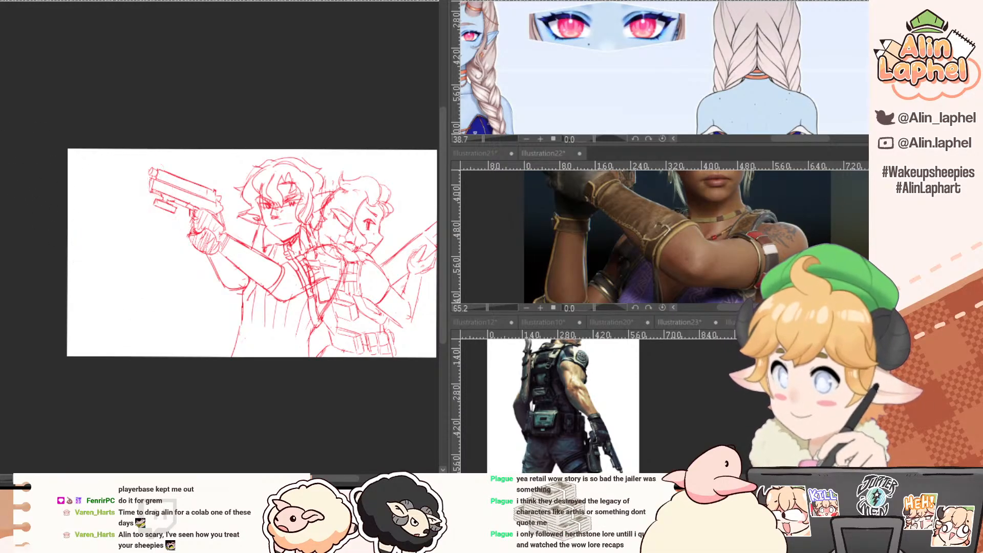
{"action": "key", "text": "ctrl+z"}
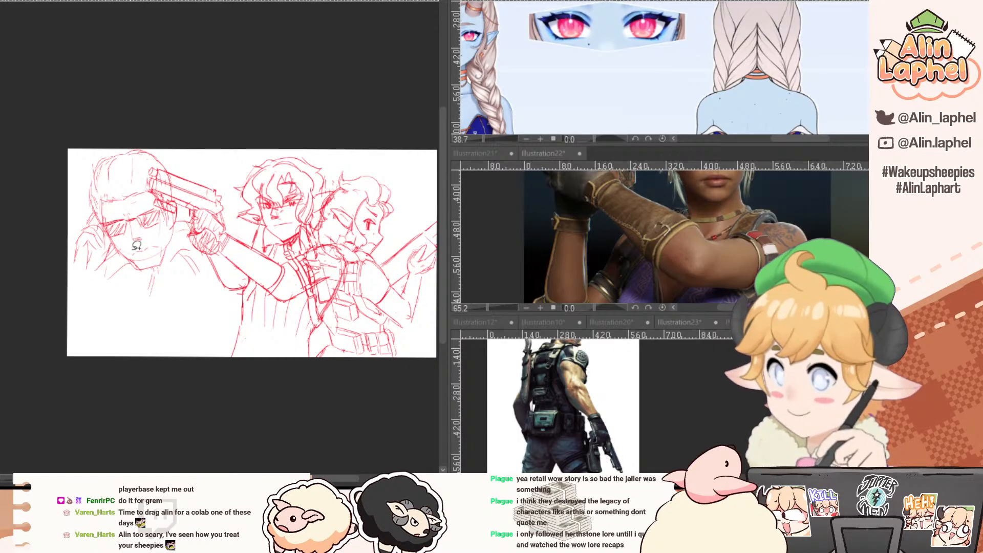
{"action": "mouse_move", "coordinate": [136, 247]}
{"action": "left_mouse_down"}
{"action": "mouse_move", "coordinate": [148, 260]}
{"action": "mouse_move", "coordinate": [152, 241]}
{"action": "mouse_move", "coordinate": [138, 253]}
{"action": "left_mouse_up"}
{"action": "left_click", "coordinate": [197, 285]}
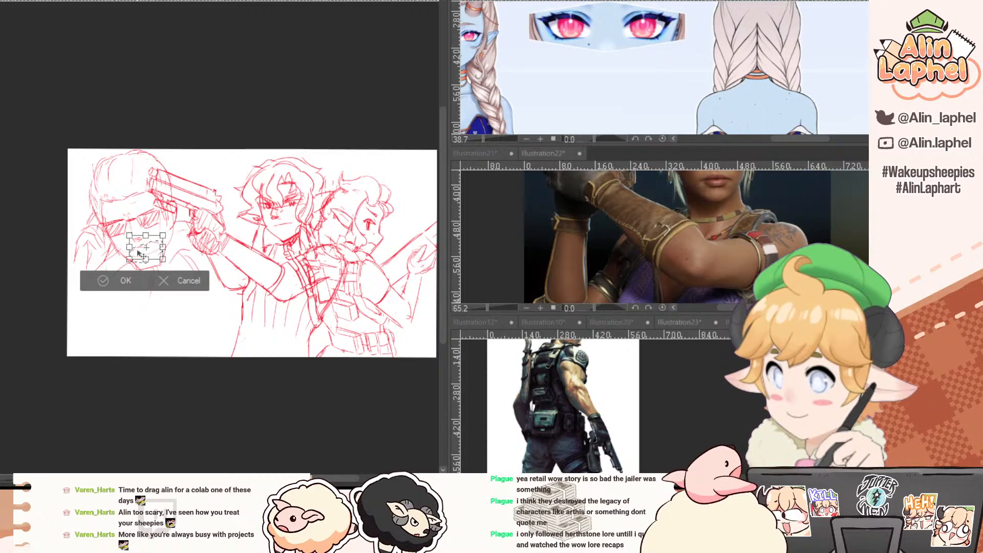
{"action": "left_click", "coordinate": [103, 281]}
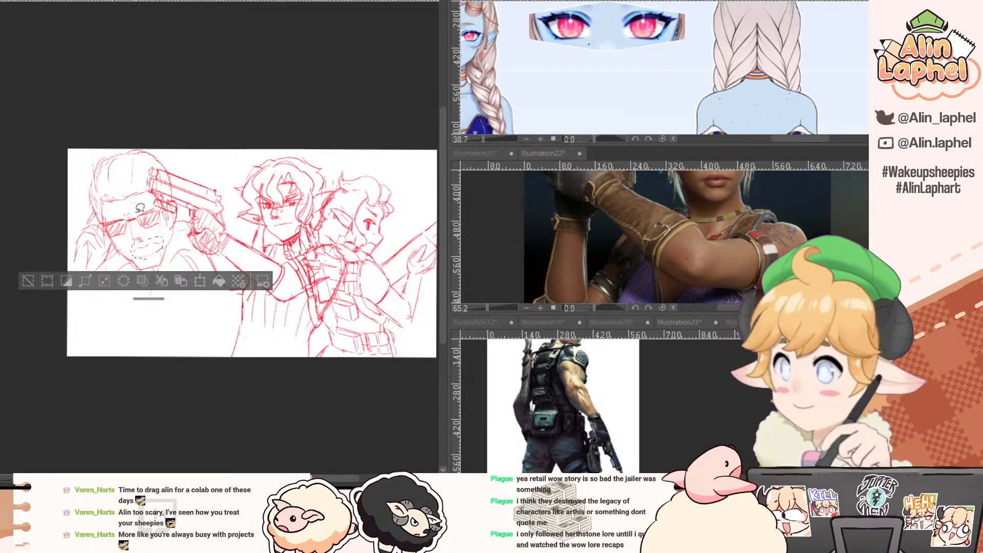
{"action": "left_click", "coordinate": [27, 280]}
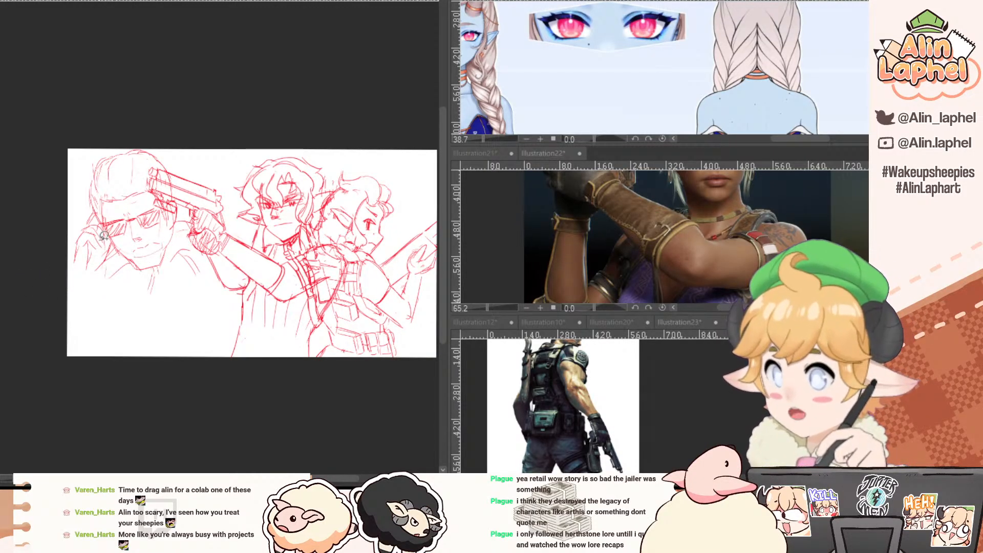
Add collar strokes beneath the third character's chin and sketch over the jawline and chin.
{"action": "left_click_drag", "start_coordinate": [109, 266], "coordinate": [148, 281]}
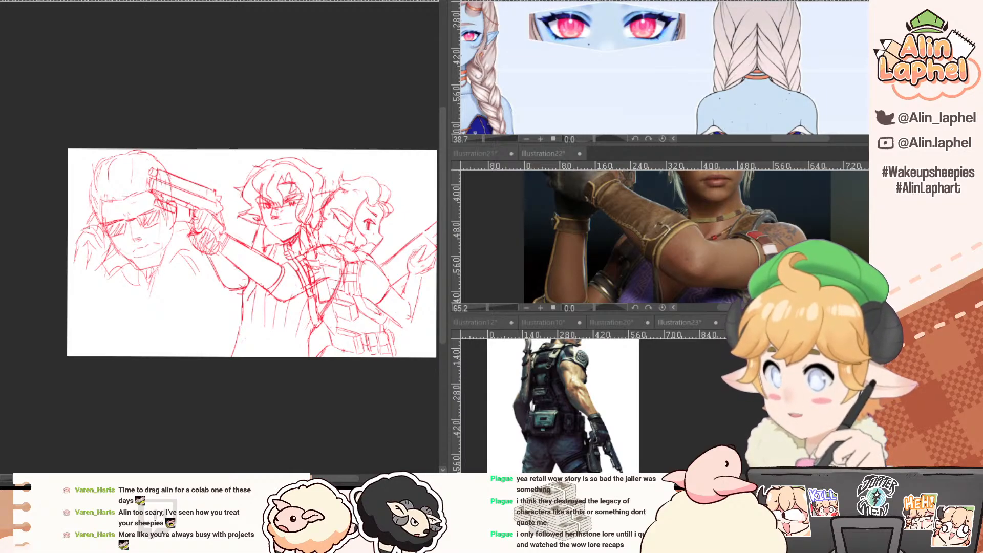
{"action": "key", "text": "j"}
{"action": "mouse_move", "coordinate": [116, 257]}
{"action": "left_mouse_down"}
{"action": "mouse_move", "coordinate": [133, 266]}
{"action": "mouse_move", "coordinate": [66, 127]}
{"action": "mouse_move", "coordinate": [163, 115]}
{"action": "left_mouse_up"}
{"action": "key", "text": "p"}
{"action": "key", "text": "ctrl+z"}
{"action": "scroll", "coordinate": [205, 154], "scroll_direction": "up", "scroll_amount": 1}
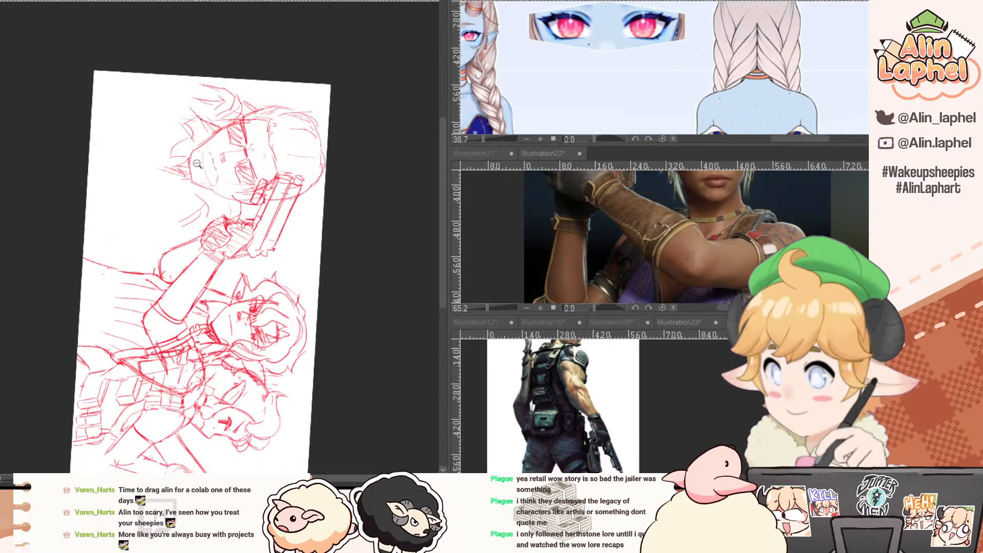
{"action": "key", "text": "j"}
{"action": "key", "text": "p"}
{"action": "left_click_drag", "start_coordinate": [202, 146], "coordinate": [205, 188]}
{"action": "key", "text": "j"}
{"action": "left_click_drag", "start_coordinate": [162, 132], "coordinate": [29, 356]}
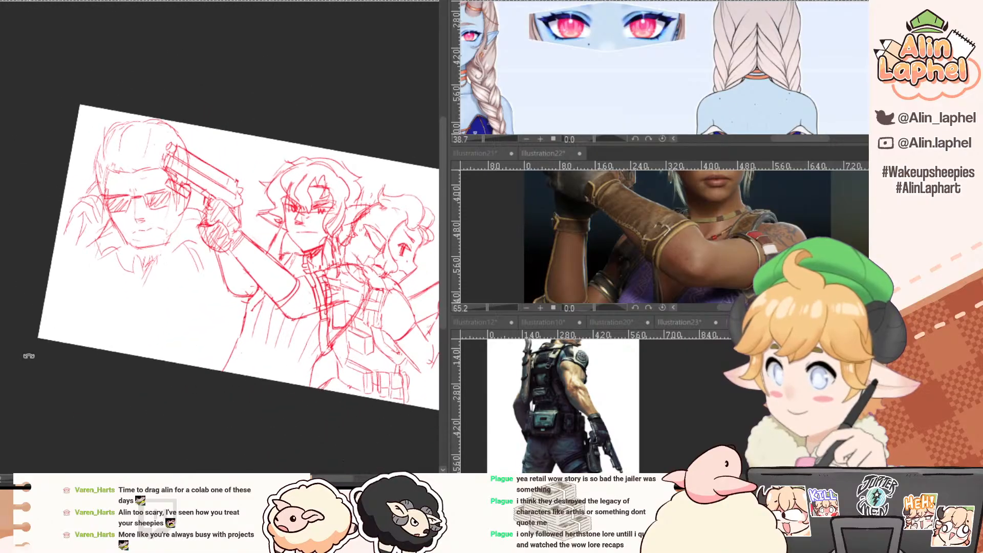
Clean up the area under the third character's chin and redraw the jaw and cheek contour on both sides of the face.
{"action": "mouse_move", "coordinate": [159, 227]}
{"action": "left_mouse_down"}
{"action": "mouse_move", "coordinate": [137, 228]}
{"action": "mouse_move", "coordinate": [144, 244]}
{"action": "mouse_move", "coordinate": [118, 242]}
{"action": "mouse_move", "coordinate": [140, 261]}
{"action": "left_mouse_up"}
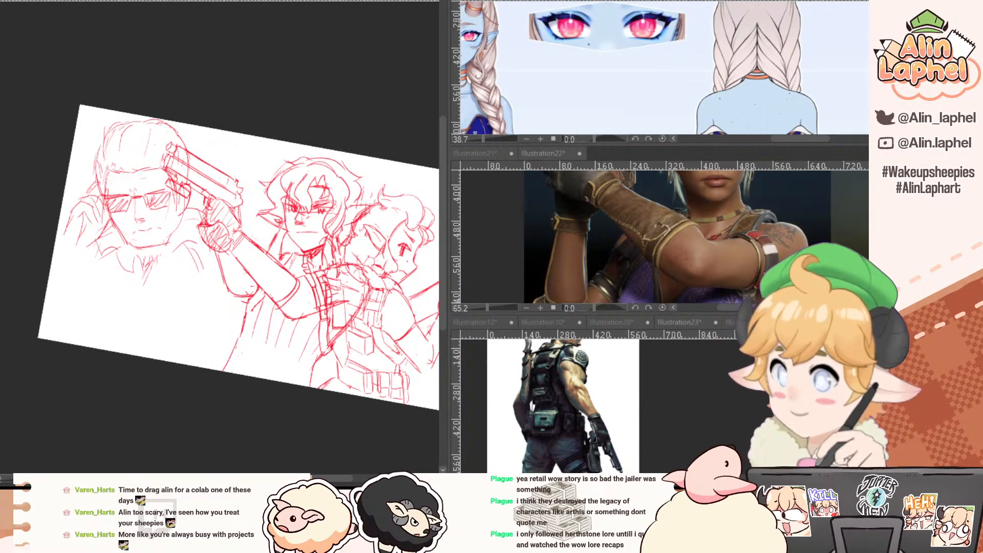
{"action": "key", "text": "]"}
{"action": "key", "text": "]"}
{"action": "key", "text": "]"}
{"action": "key", "text": "]"}
{"action": "key", "text": "["}
{"action": "key", "text": "["}
{"action": "left_click_drag", "start_coordinate": [151, 259], "coordinate": [152, 276]}
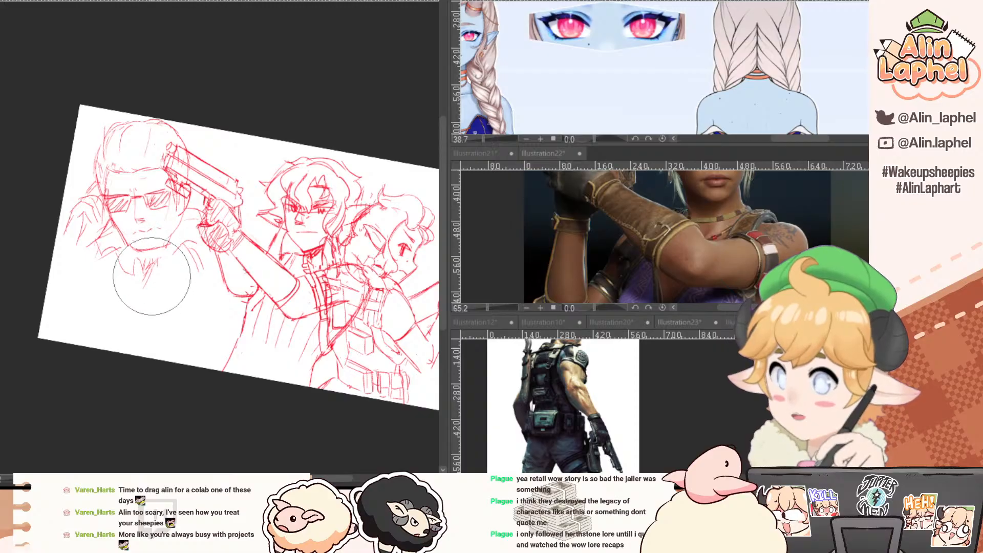
{"action": "key", "text": "p"}
{"action": "mouse_move", "coordinate": [107, 215]}
{"action": "left_mouse_down"}
{"action": "mouse_move", "coordinate": [126, 241]}
{"action": "mouse_move", "coordinate": [154, 252]}
{"action": "mouse_move", "coordinate": [168, 248]}
{"action": "mouse_move", "coordinate": [182, 207]}
{"action": "left_mouse_up"}
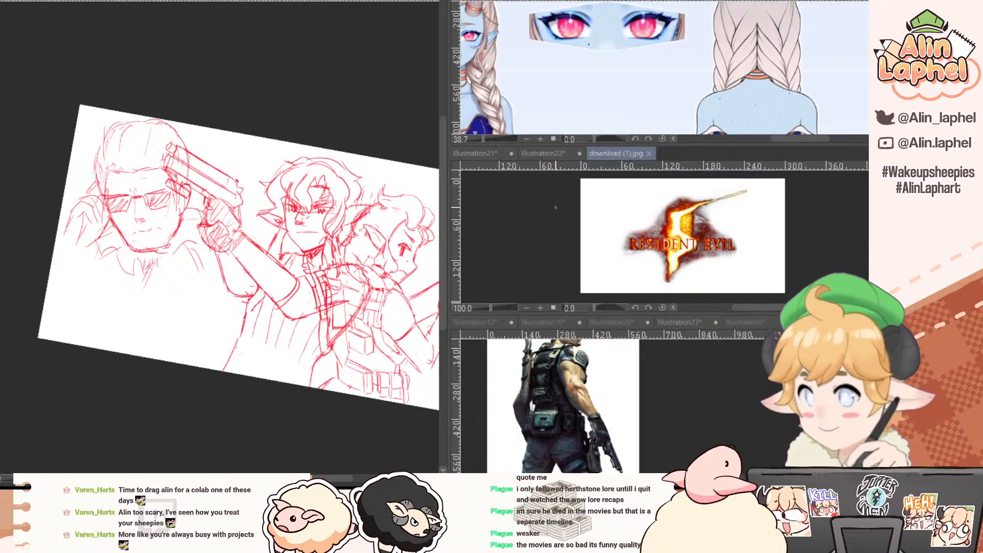
Paste the transparent Resident Evil 5 logo from REimage.webp into the poster sketch and level the rotated canvas.
{"action": "left_click", "coordinate": [554, 207]}
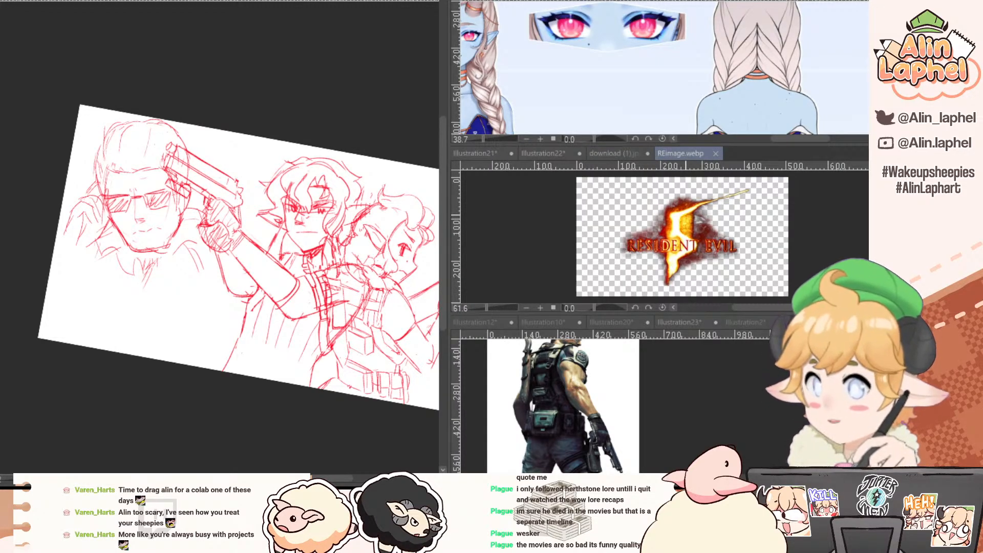
{"action": "left_click", "coordinate": [356, 247]}
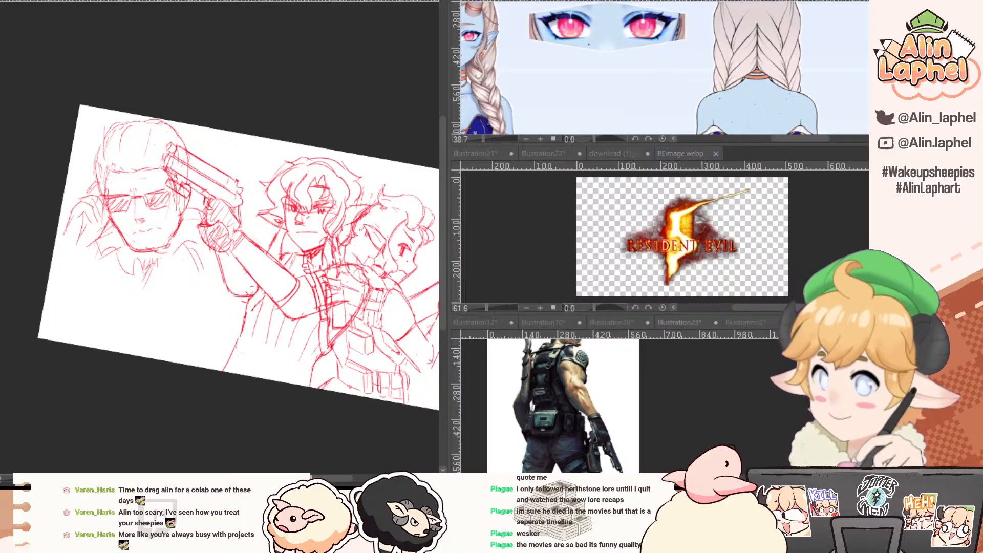
{"action": "key", "text": "ctrl+@"}
{"action": "left_click_drag", "start_coordinate": [143, 136], "coordinate": [105, 109]}
{"action": "left_click_drag", "start_coordinate": [110, 114], "coordinate": [99, 90]}
{"action": "key", "text": "ctrl+v"}
{"action": "left_click", "coordinate": [90, 106], "text": "ctrl"}
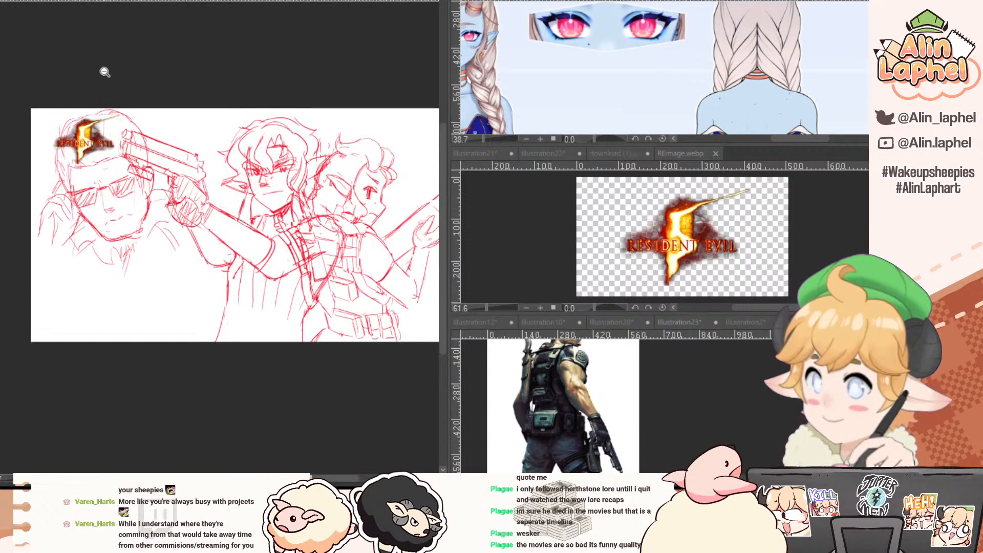
Scale the pasted logo to about twice its size and move it beneath the third character's face.
{"action": "key", "text": "ctrl+t"}
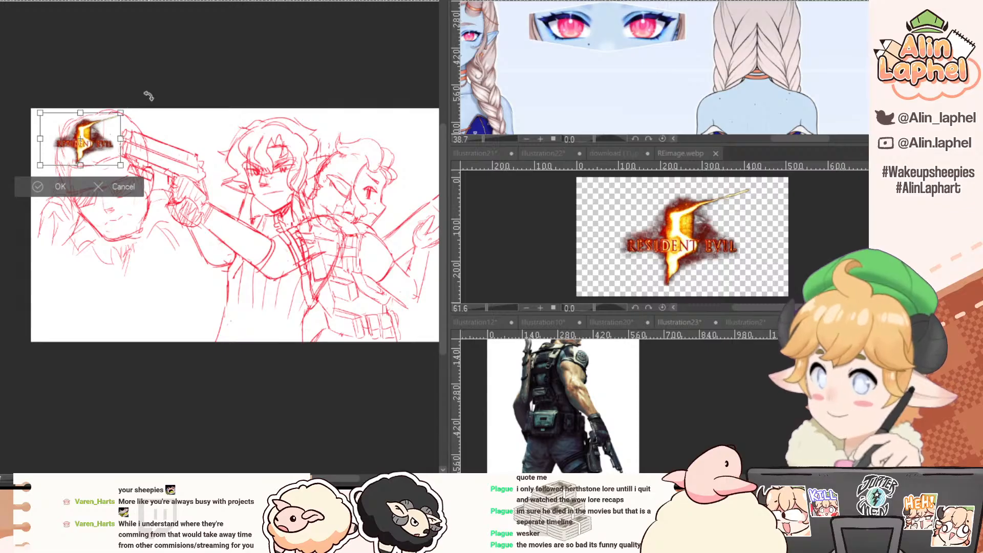
{"action": "left_click_drag", "start_coordinate": [120, 113], "coordinate": [198, 65]}
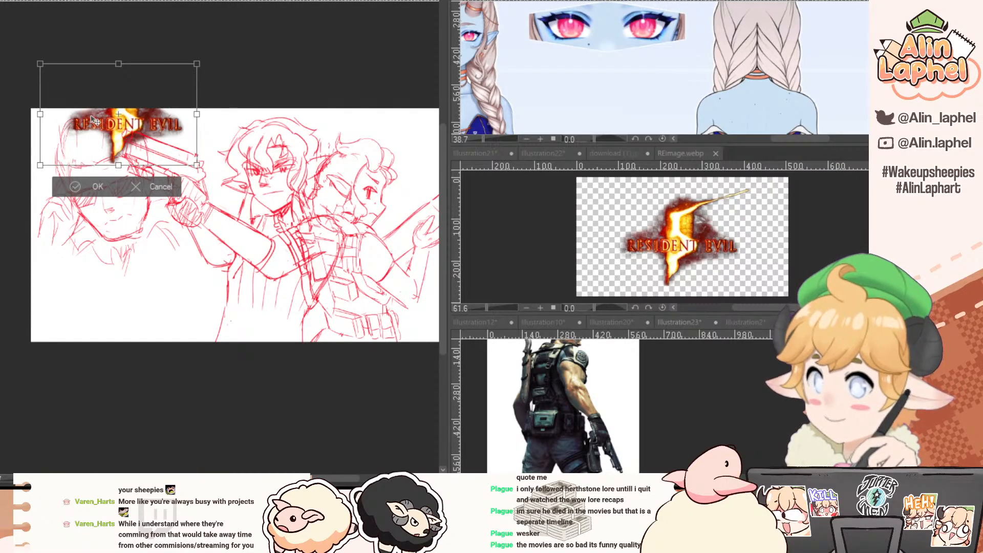
{"action": "left_click_drag", "start_coordinate": [92, 114], "coordinate": [110, 269]}
{"action": "key", "text": "Return"}
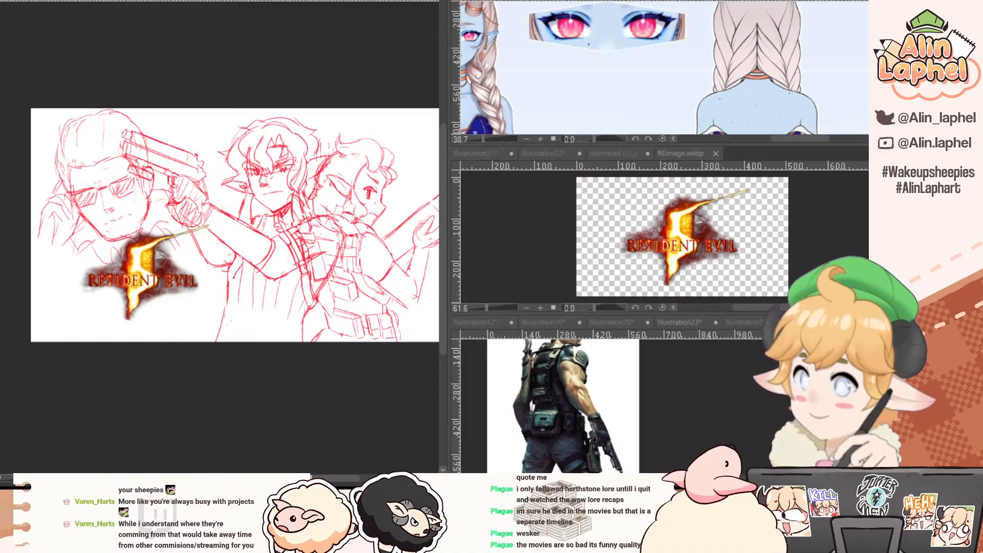
Enlarge the logo further and position it to fill the space between the third character's chin and the poster's lower edge.
{"action": "key", "text": "ctrl+t"}
{"action": "left_click_drag", "start_coordinate": [54, 220], "coordinate": [27, 185]}
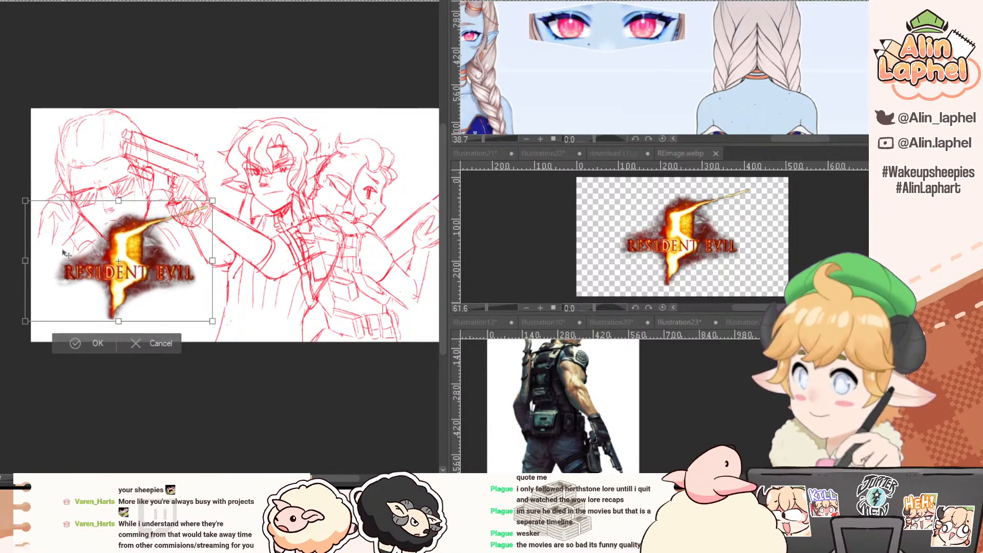
{"action": "left_click_drag", "start_coordinate": [67, 255], "coordinate": [79, 269]}
{"action": "left_click_drag", "start_coordinate": [38, 217], "coordinate": [4, 195]}
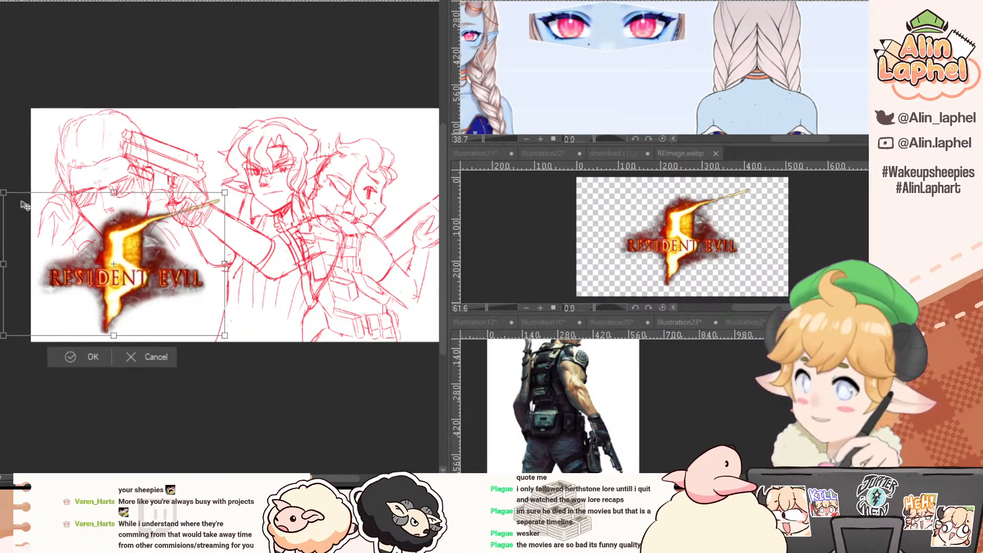
{"action": "left_click_drag", "start_coordinate": [48, 236], "coordinate": [66, 247]}
{"action": "left_click_drag", "start_coordinate": [25, 205], "coordinate": [0, 186]}
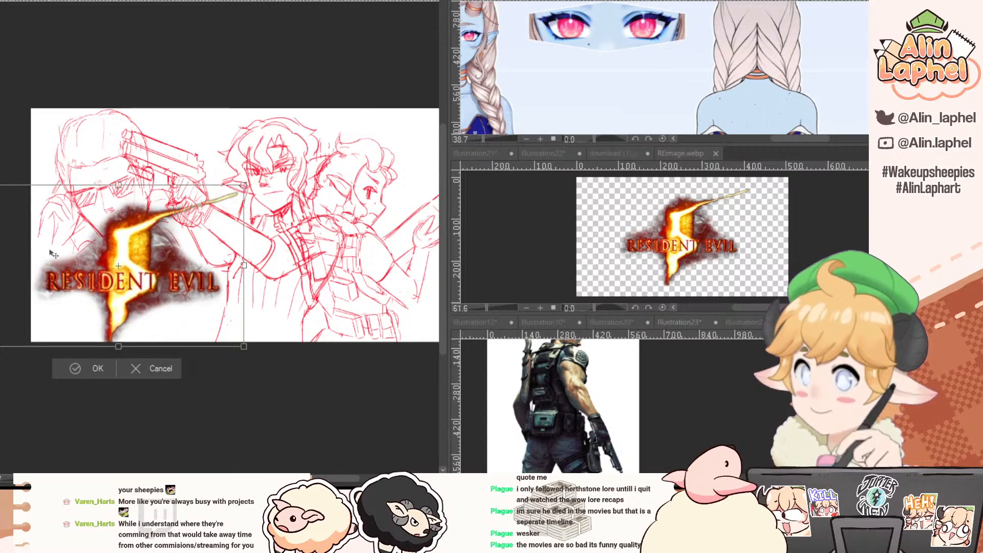
{"action": "left_click_drag", "start_coordinate": [49, 249], "coordinate": [56, 254]}
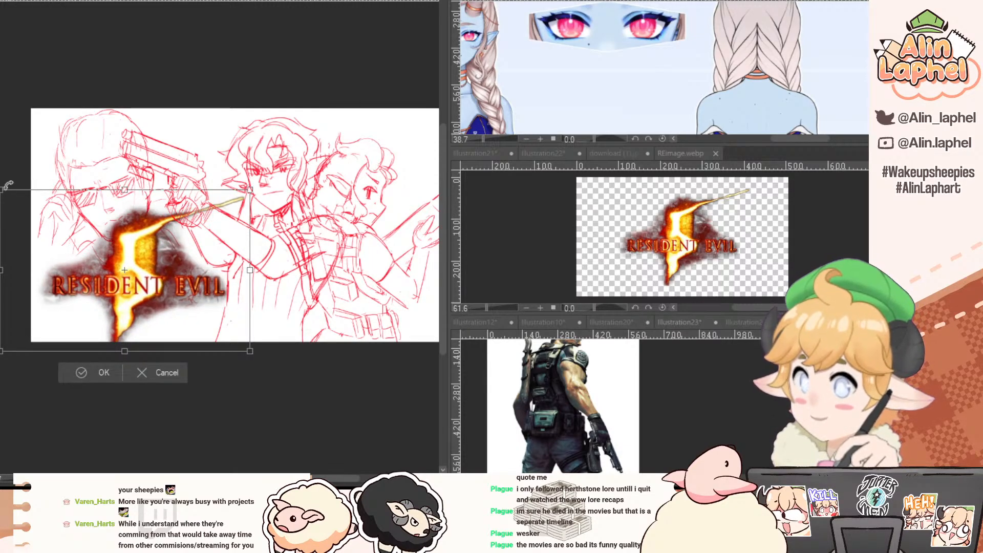
{"action": "left_click_drag", "start_coordinate": [3, 189], "coordinate": [0, 180]}
{"action": "left_click_drag", "start_coordinate": [44, 228], "coordinate": [50, 232]}
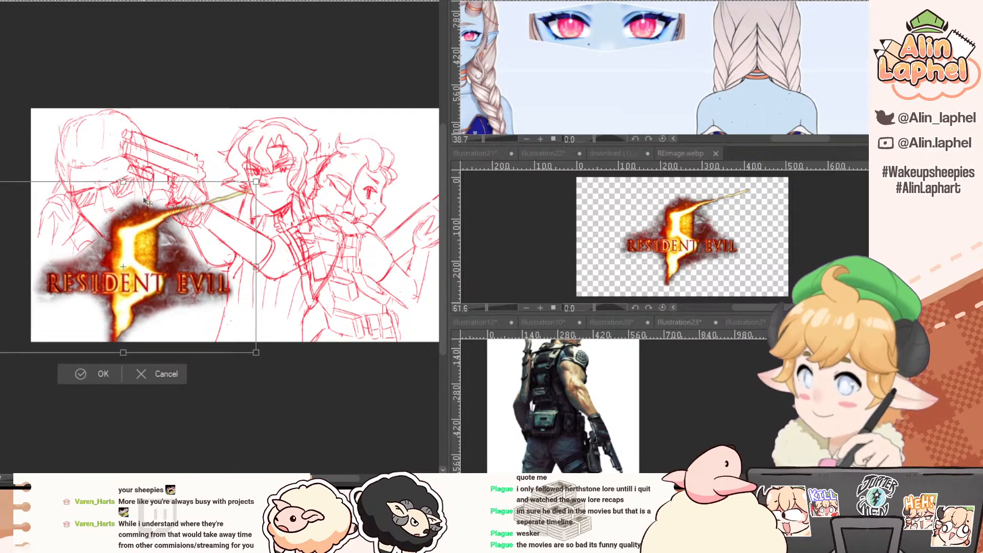
{"action": "left_click_drag", "start_coordinate": [124, 185], "coordinate": [124, 196]}
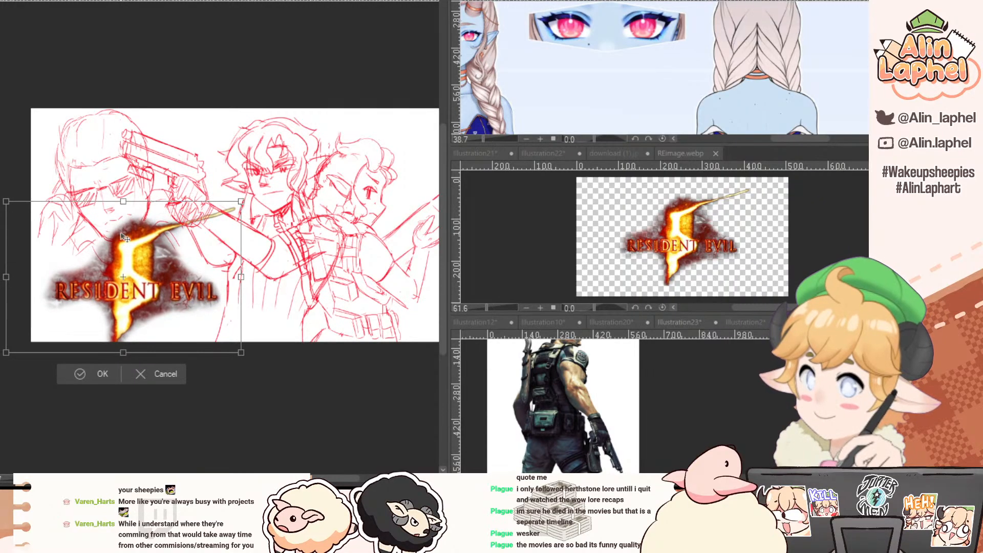
{"action": "key", "text": "Return"}
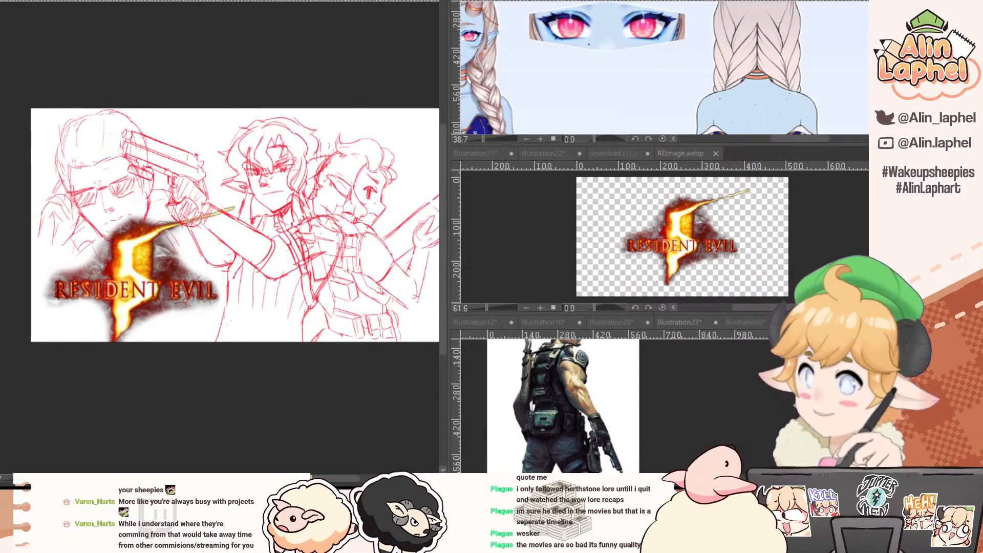
Scale down the third character's sketch and shift it slightly toward the poster's edge, away from the pistol.
{"action": "key", "text": "ctrl+t"}
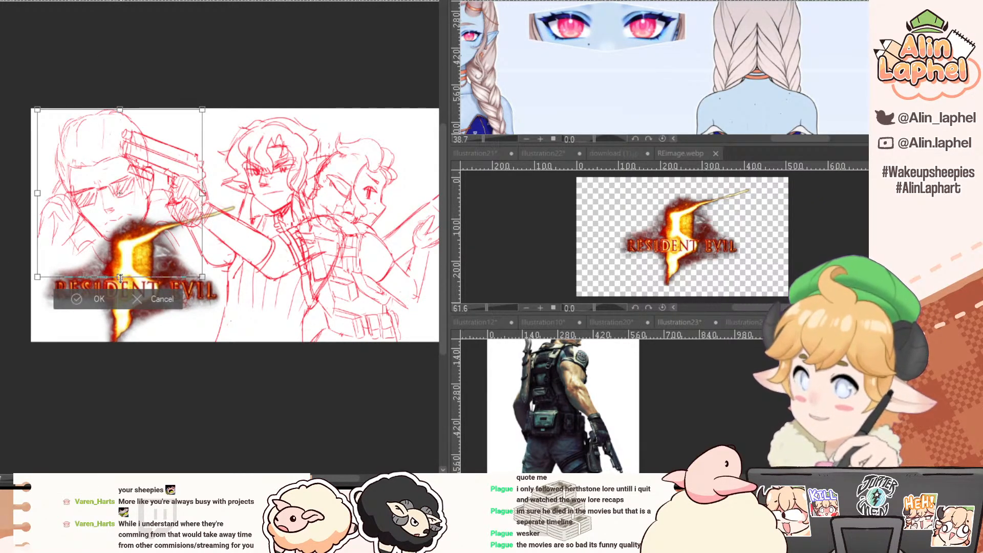
{"action": "left_click_drag", "start_coordinate": [114, 278], "coordinate": [112, 259]}
{"action": "left_click_drag", "start_coordinate": [94, 203], "coordinate": [84, 202]}
{"action": "key", "text": "Return"}
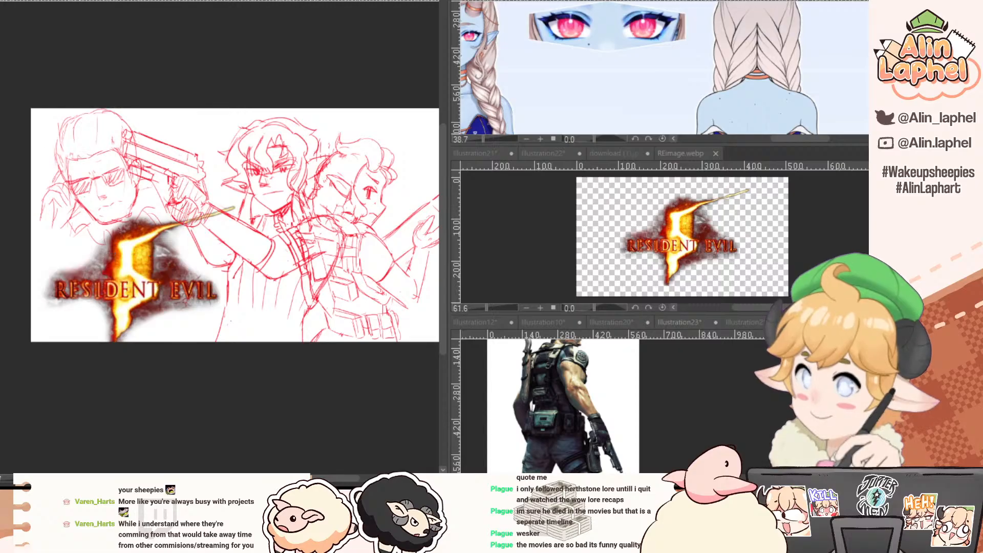
Scale down the sketch of the two armed figures slightly so the pistol clears the third character's head.
{"action": "key", "text": "ctrl+t"}
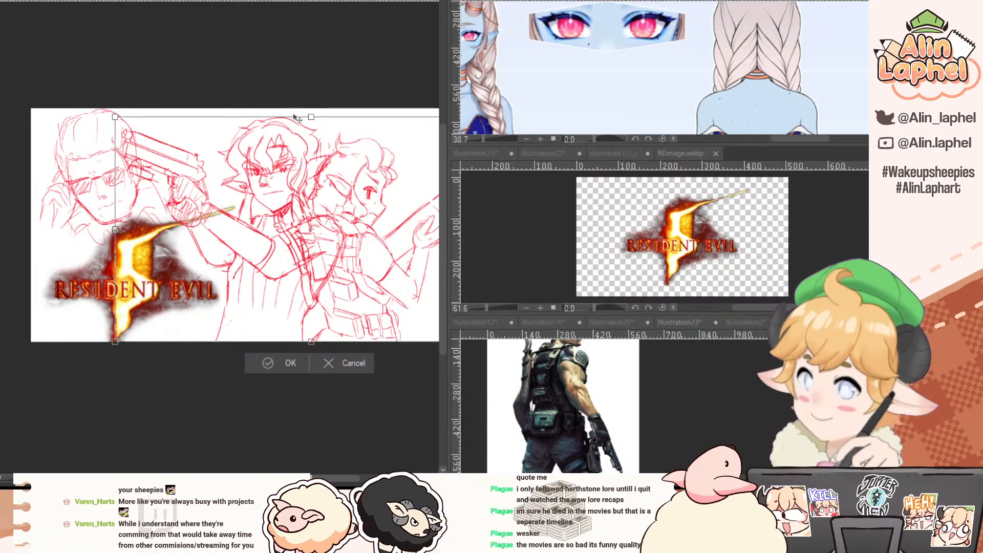
{"action": "left_click_drag", "start_coordinate": [311, 117], "coordinate": [317, 129]}
{"action": "key", "text": "Return"}
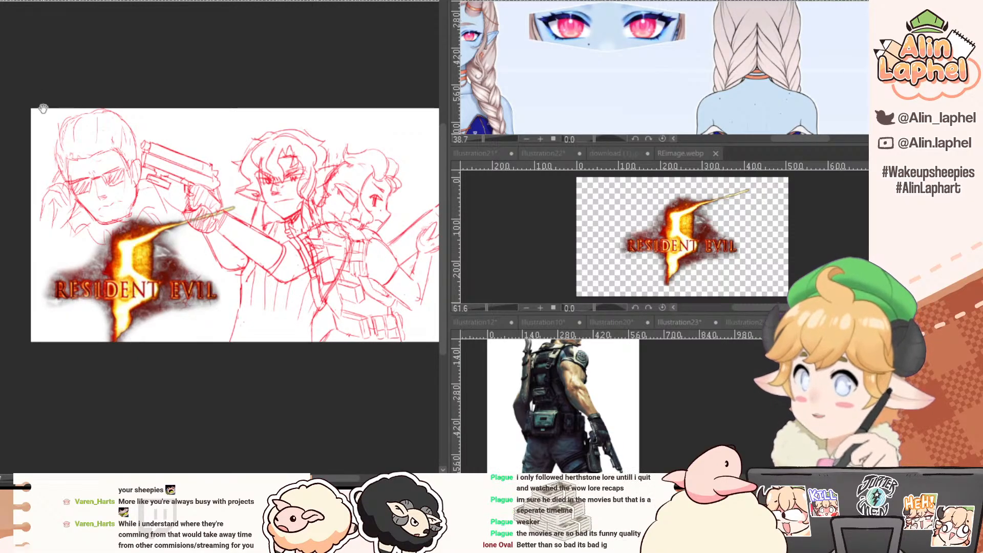
{"action": "left_click_drag", "start_coordinate": [73, 102], "coordinate": [64, 90]}
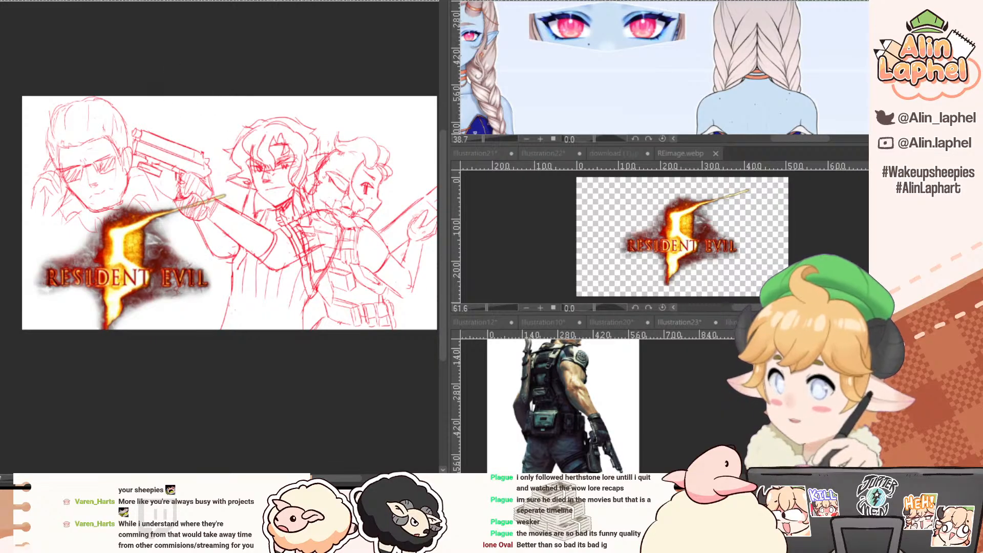
Tint the rear armed figure's sketch blue and erase its lines overlapping the front figure's hair and neck.
{"action": "key", "text": "ctrl+b"}
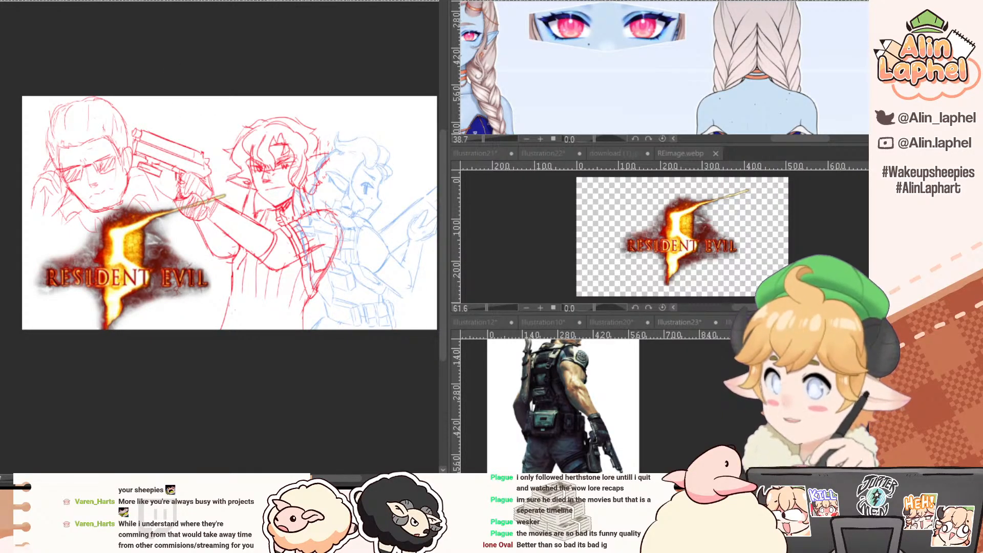
{"action": "scroll", "coordinate": [314, 166], "scroll_direction": "up", "scroll_amount": 4}
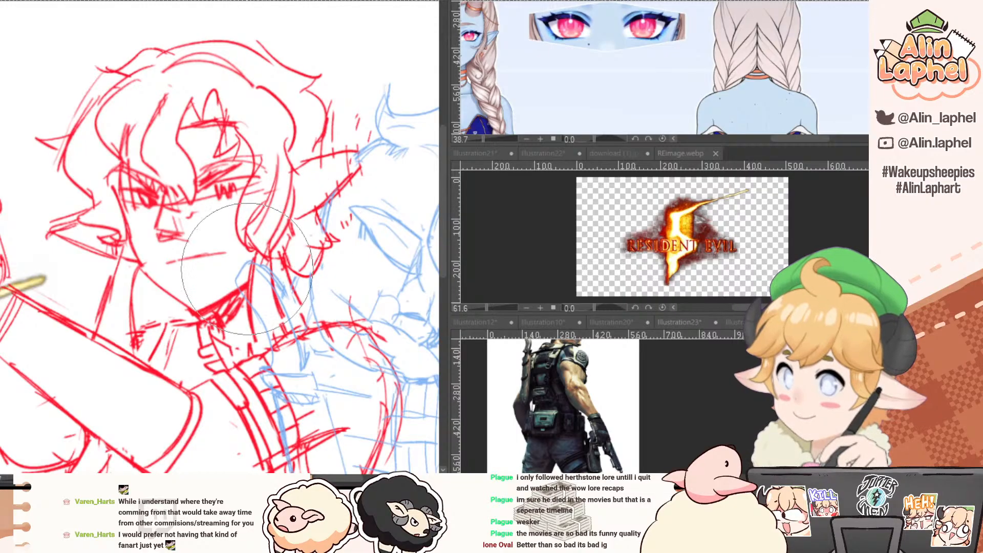
{"action": "key", "text": "["}
{"action": "key", "text": "["}
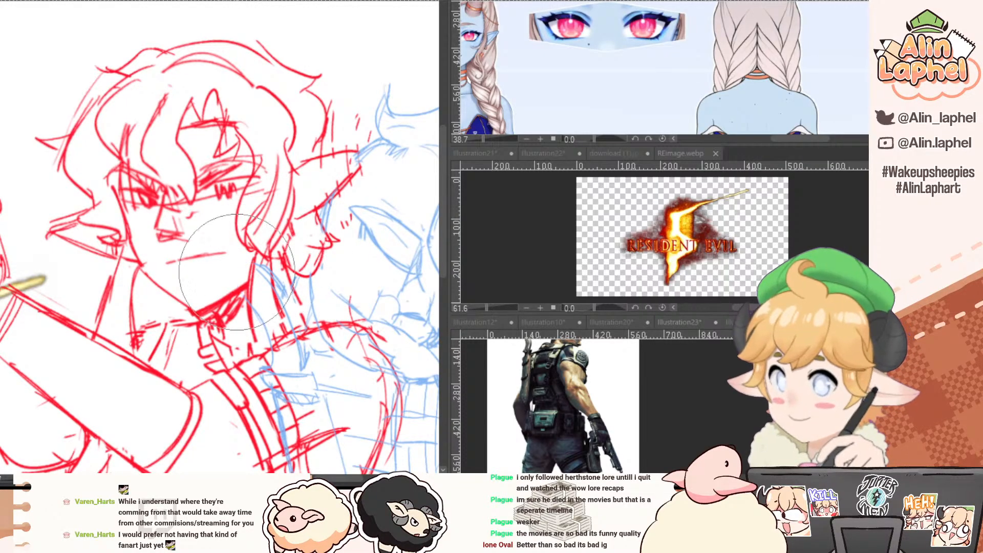
{"action": "left_click_drag", "start_coordinate": [211, 240], "coordinate": [198, 204]}
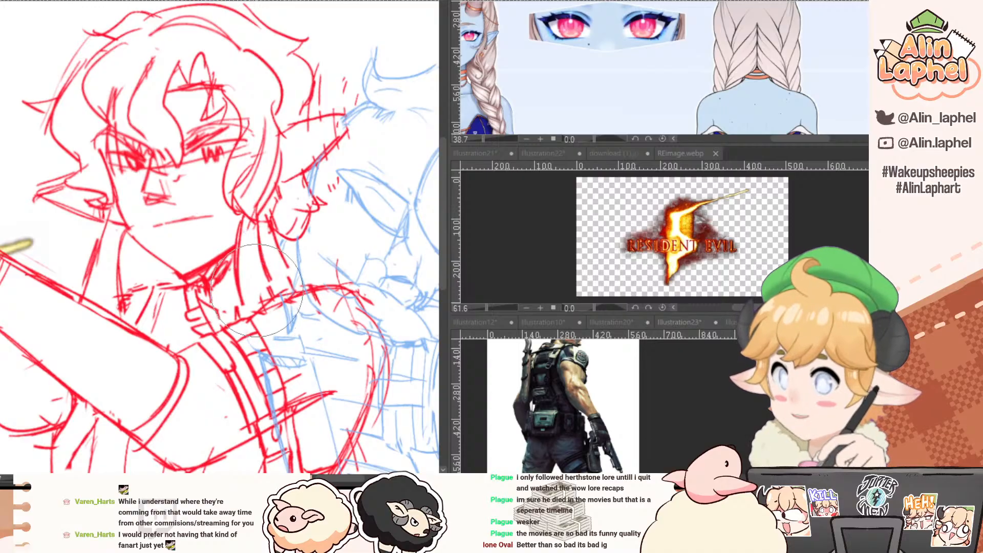
{"action": "left_click_drag", "start_coordinate": [260, 304], "coordinate": [255, 246]}
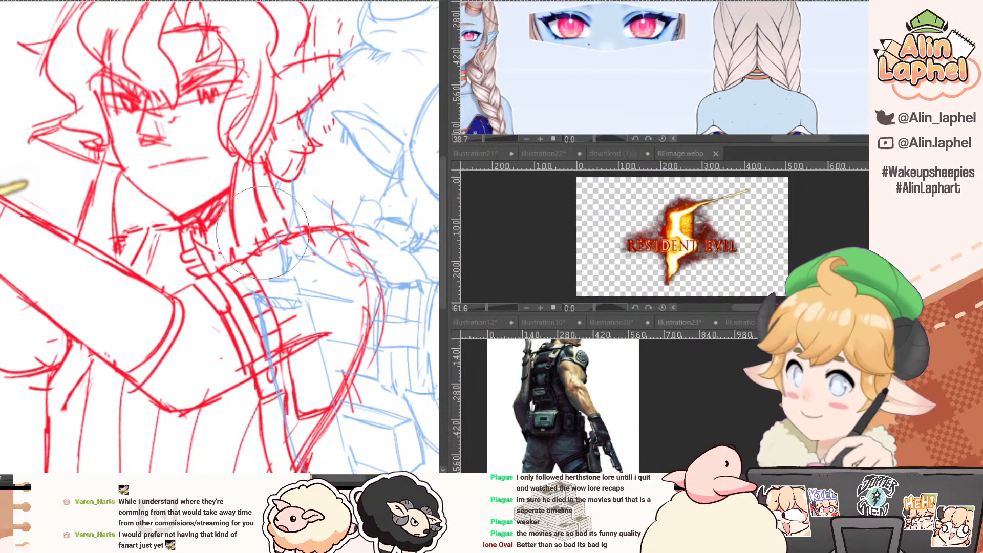
Erase the rear figure's remaining lines across the front figure's shoulder with a larger eraser, and restore the rear sketch's red colour.
{"action": "key", "text": "bracketright"}
{"action": "key", "text": "bracketright"}
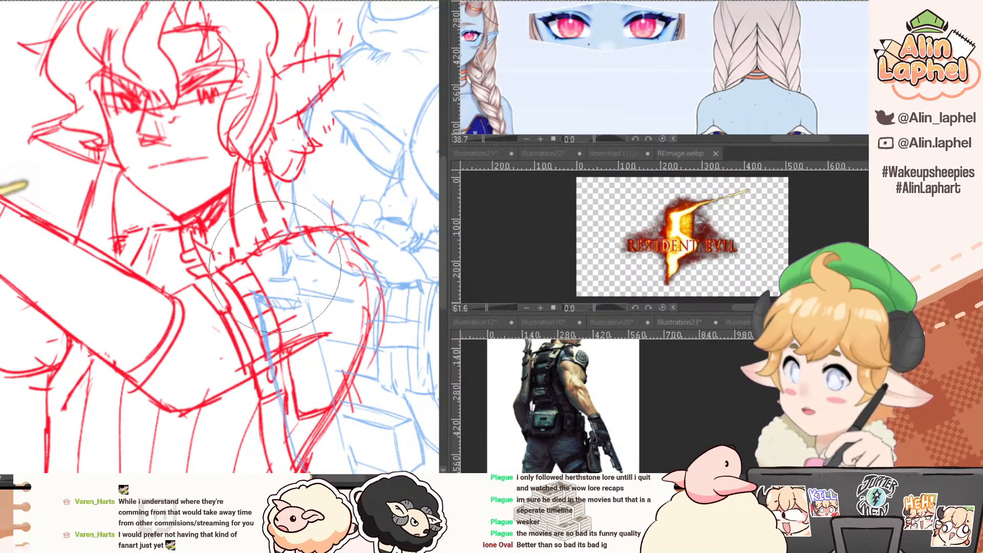
{"action": "mouse_move", "coordinate": [280, 266]}
{"action": "left_mouse_down"}
{"action": "mouse_move", "coordinate": [308, 269]}
{"action": "mouse_move", "coordinate": [310, 202]}
{"action": "mouse_move", "coordinate": [271, 295]}
{"action": "mouse_move", "coordinate": [290, 290]}
{"action": "mouse_move", "coordinate": [290, 260]}
{"action": "left_mouse_up"}
{"action": "mouse_move", "coordinate": [307, 279]}
{"action": "left_mouse_down"}
{"action": "mouse_move", "coordinate": [312, 260]}
{"action": "mouse_move", "coordinate": [272, 296]}
{"action": "mouse_move", "coordinate": [235, 274]}
{"action": "mouse_move", "coordinate": [211, 218]}
{"action": "left_mouse_up"}
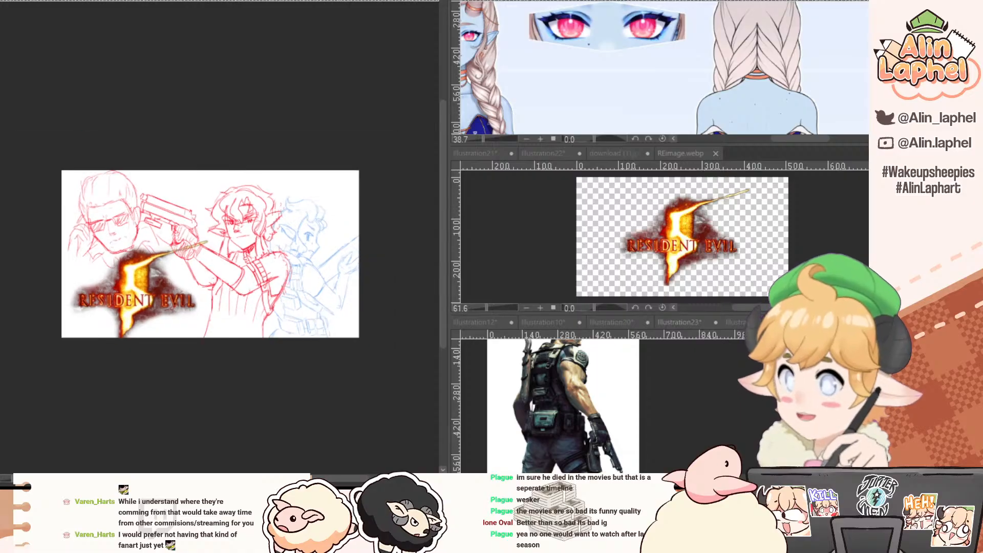
{"action": "key", "text": "ctrl+b"}
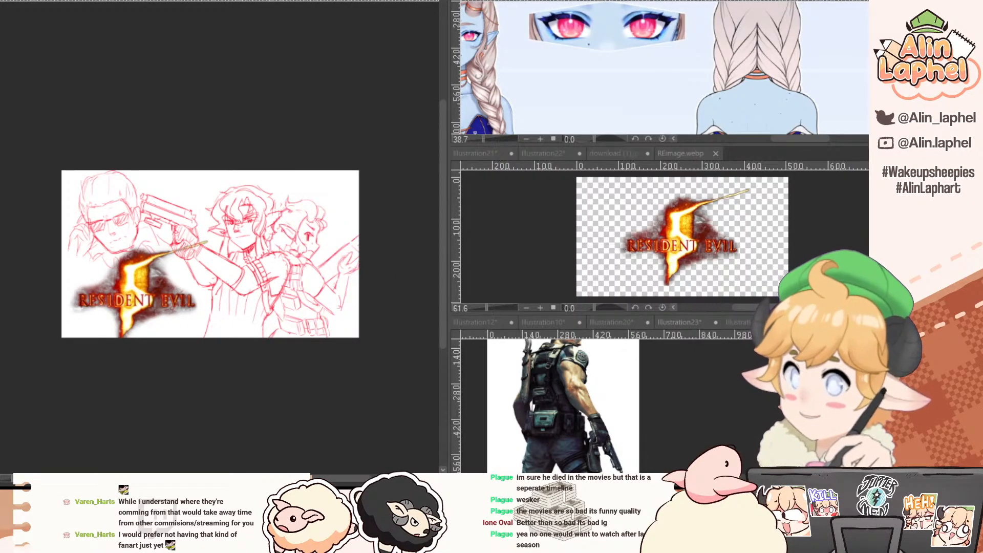
{"action": "mouse_move", "coordinate": [96, 123]}
{"action": "left_mouse_down"}
{"action": "mouse_move", "coordinate": [126, 117]}
{"action": "mouse_move", "coordinate": [138, 139]}
{"action": "mouse_move", "coordinate": [102, 134]}
{"action": "left_mouse_up"}
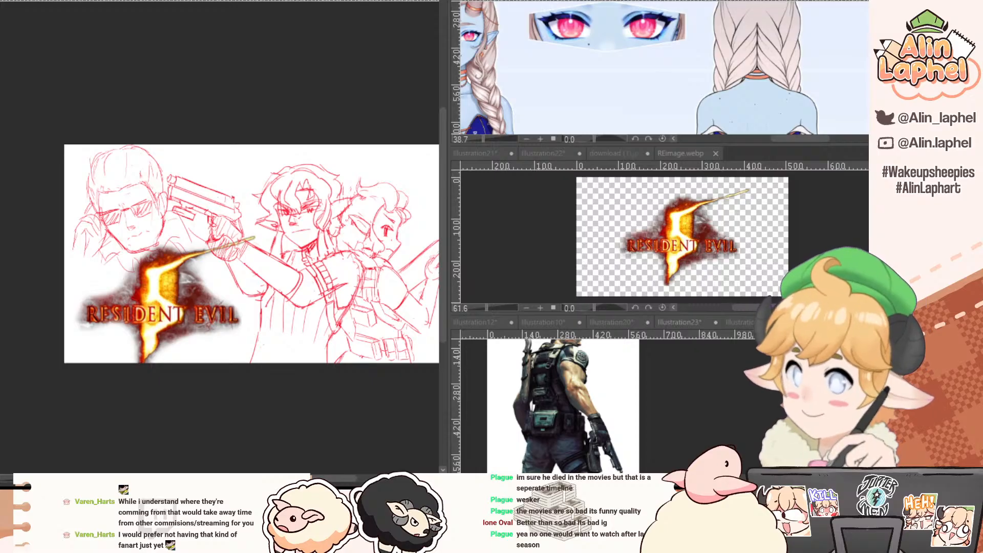
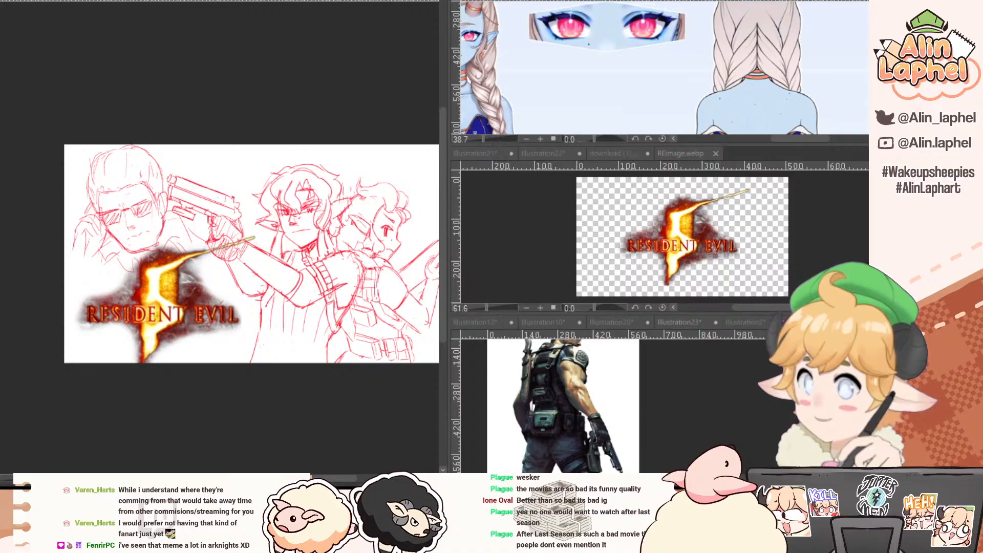
Dock the reference images of the bearded man beside the poster sketch.
{"action": "left_click", "coordinate": [3, 1]}
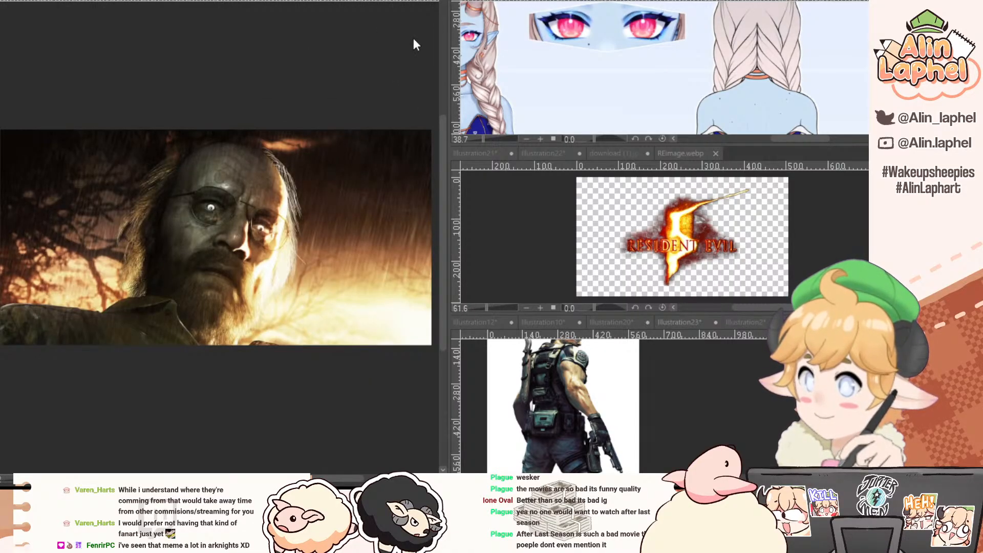
{"action": "left_click_drag", "start_coordinate": [559, 60], "coordinate": [563, 1]}
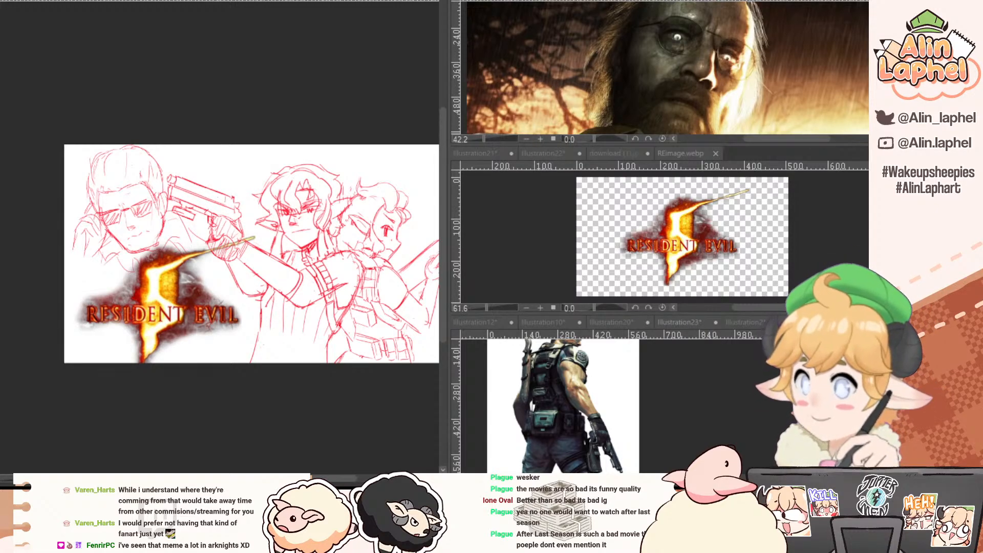
{"action": "key", "text": "ctrl+Tab"}
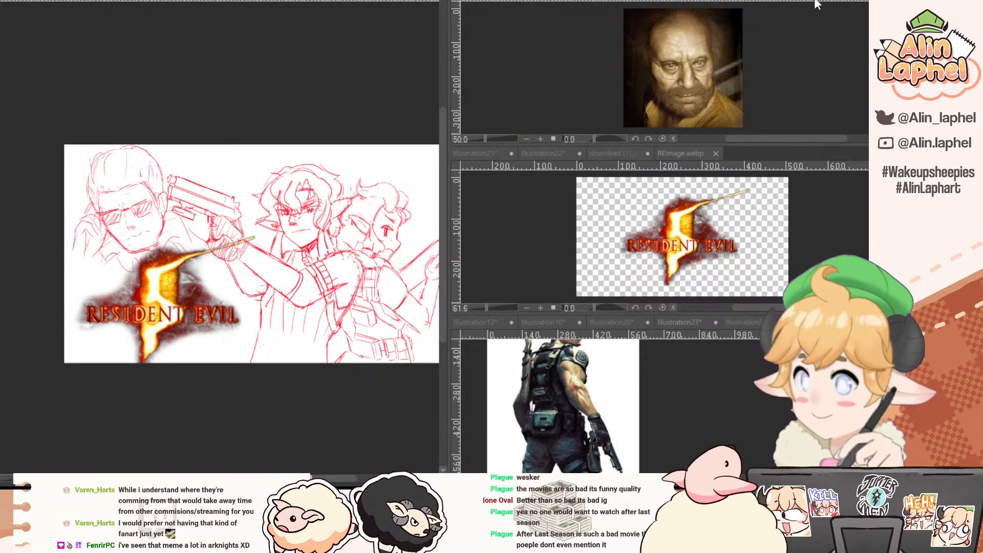
{"action": "left_click_drag", "start_coordinate": [818, 3], "coordinate": [738, 223]}
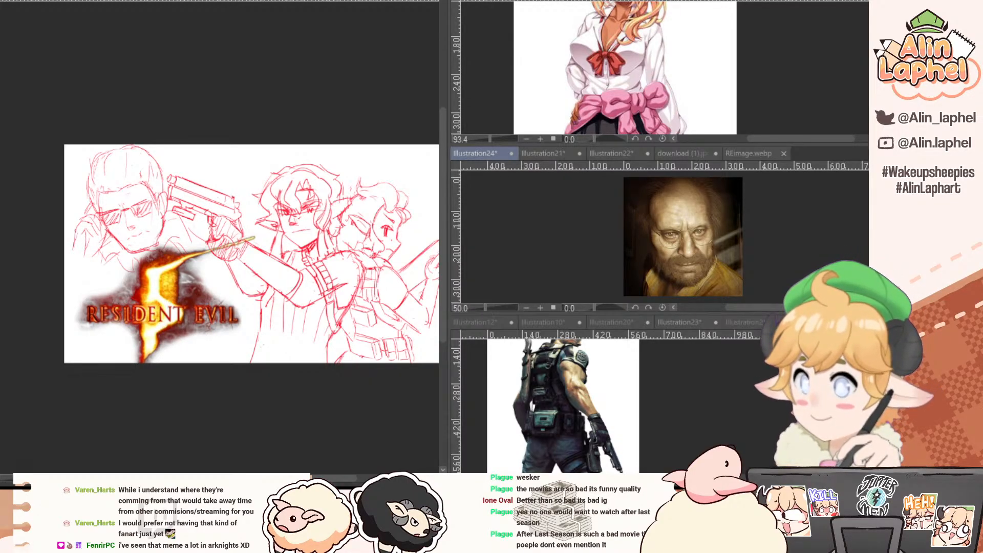
Dock the reference of the grimacing bald man below the game logo image and bring up a blank canvas for sketching.
{"action": "key", "text": "ctrl+shift+n"}
{"action": "left_click_drag", "start_coordinate": [808, 154], "coordinate": [809, 323]}
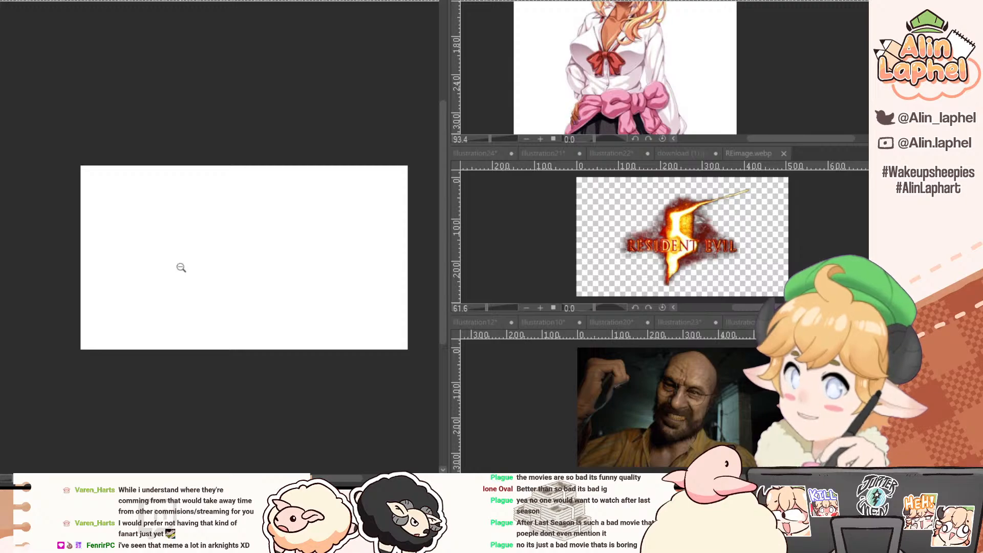
{"action": "scroll", "coordinate": [183, 268], "scroll_direction": "up", "scroll_amount": 1}
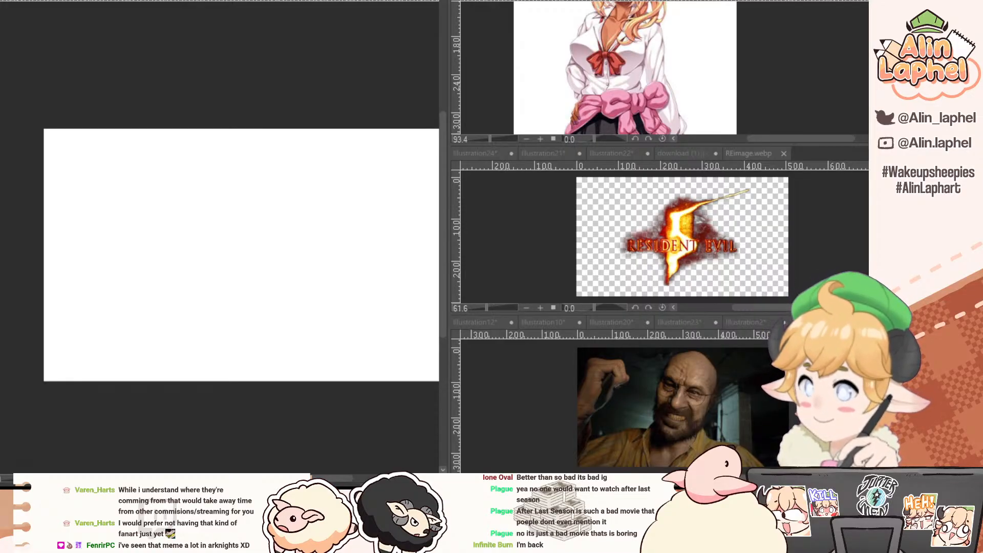
Dock the reference of the worried red-haired girl eating bread beside the blank canvas, fitting the whole image in view.
{"action": "left_click", "coordinate": [186, 1]}
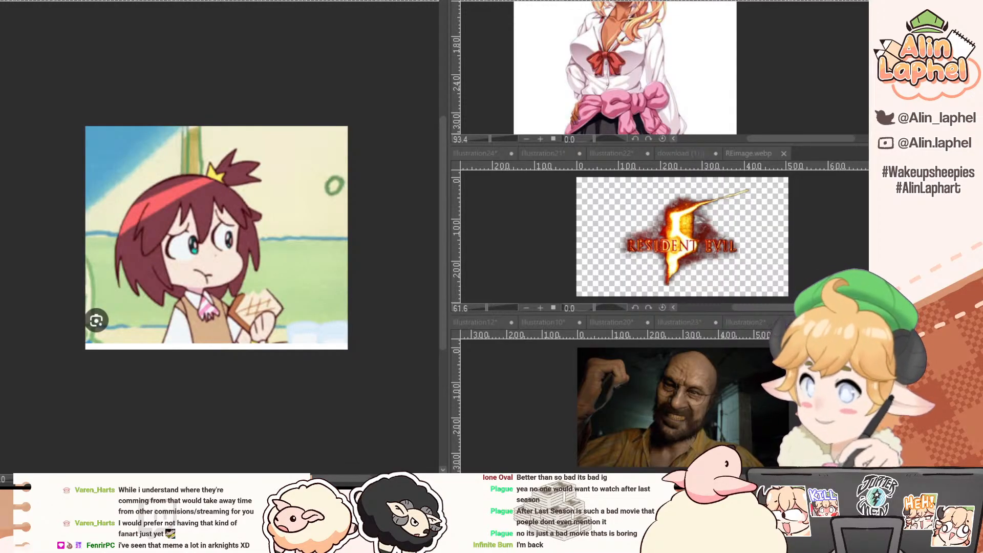
{"action": "left_click_drag", "start_coordinate": [616, 349], "coordinate": [643, 365]}
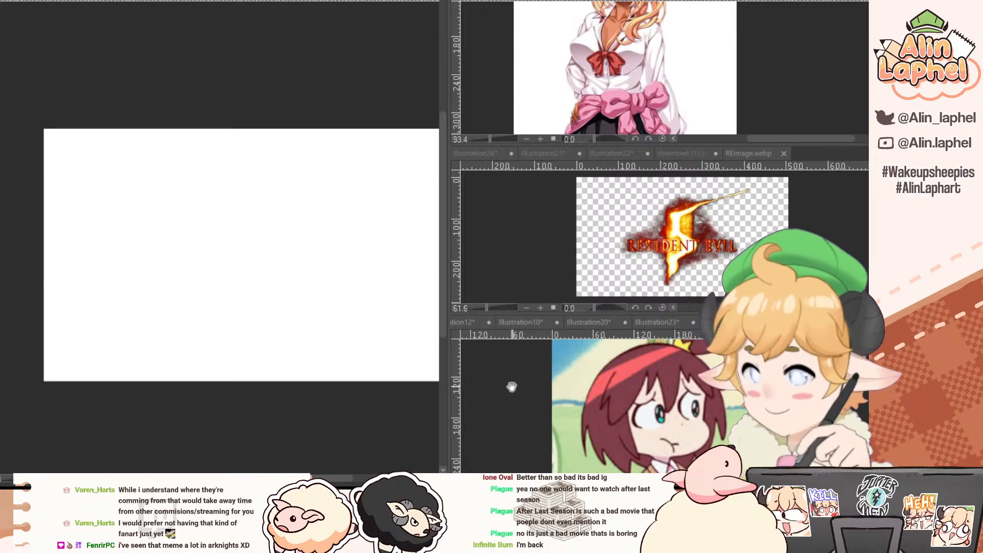
{"action": "scroll", "coordinate": [510, 389], "scroll_direction": "down", "scroll_amount": 3}
{"action": "left_click_drag", "start_coordinate": [505, 394], "coordinate": [515, 413]}
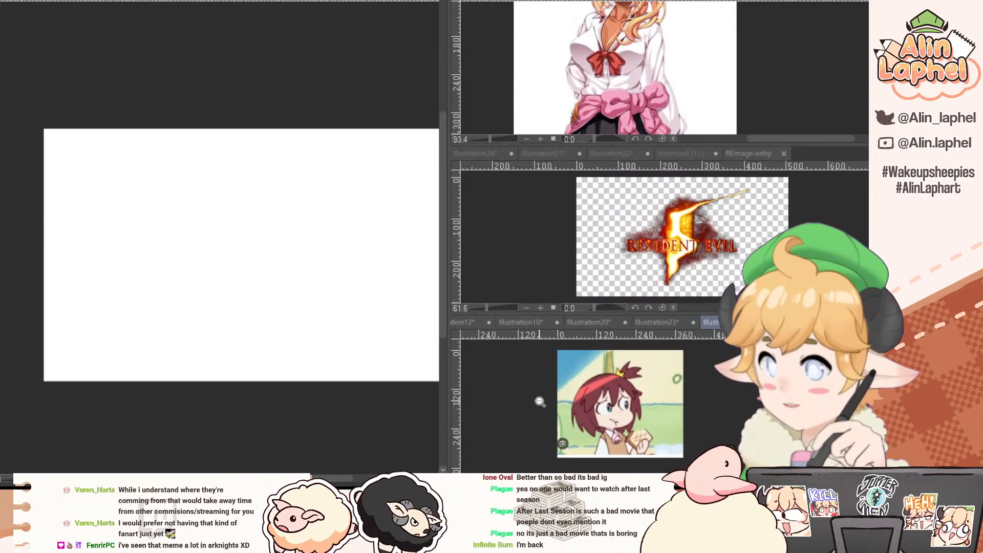
Sketch a round head with curved face guidelines and simple torso lines running down to the blank canvas's lower edge.
{"action": "left_click", "coordinate": [177, 282]}
{"action": "mouse_move", "coordinate": [165, 272]}
{"action": "left_mouse_down"}
{"action": "mouse_move", "coordinate": [202, 260]}
{"action": "mouse_move", "coordinate": [141, 306]}
{"action": "left_mouse_up"}
{"action": "key", "text": "ctrl+z"}
{"action": "mouse_move", "coordinate": [161, 250]}
{"action": "left_mouse_down"}
{"action": "mouse_move", "coordinate": [145, 318]}
{"action": "mouse_move", "coordinate": [200, 264]}
{"action": "mouse_move", "coordinate": [171, 349]}
{"action": "mouse_move", "coordinate": [152, 285]}
{"action": "mouse_move", "coordinate": [197, 348]}
{"action": "mouse_move", "coordinate": [180, 287]}
{"action": "mouse_move", "coordinate": [195, 348]}
{"action": "left_mouse_up"}
{"action": "key", "text": "ctrl+z"}
{"action": "mouse_move", "coordinate": [138, 312]}
{"action": "left_mouse_down"}
{"action": "mouse_move", "coordinate": [172, 294]}
{"action": "mouse_move", "coordinate": [230, 298]}
{"action": "left_mouse_up"}
{"action": "mouse_move", "coordinate": [142, 324]}
{"action": "left_mouse_down"}
{"action": "mouse_move", "coordinate": [172, 307]}
{"action": "mouse_move", "coordinate": [231, 306]}
{"action": "left_mouse_up"}
{"action": "mouse_move", "coordinate": [197, 350]}
{"action": "left_mouse_down"}
{"action": "mouse_move", "coordinate": [171, 365]}
{"action": "mouse_move", "coordinate": [195, 367]}
{"action": "mouse_move", "coordinate": [228, 408]}
{"action": "left_mouse_up"}
{"action": "left_click_drag", "start_coordinate": [169, 364], "coordinate": [161, 408]}
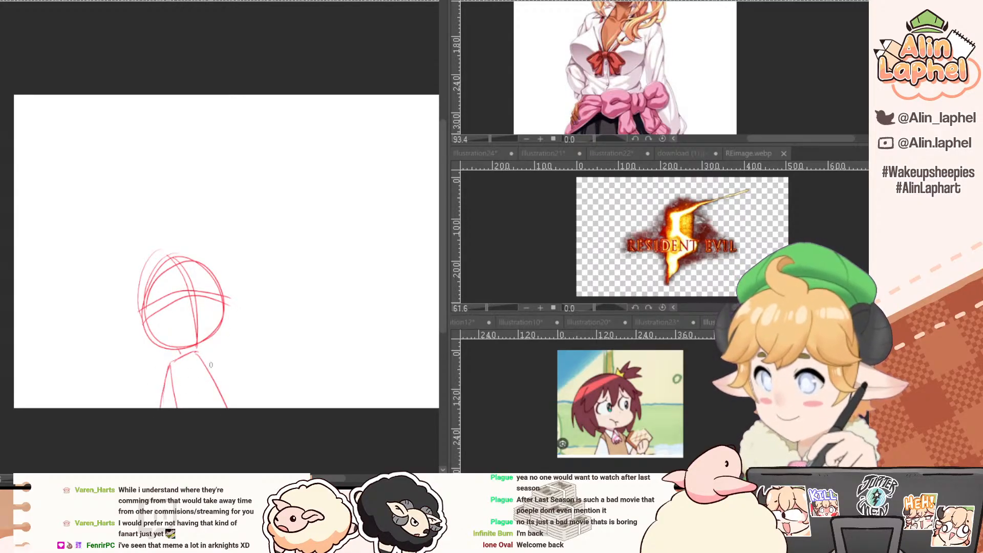
Sketch the character's neck, worried eyes and mouth, and rough in a round raised hand beside the torso.
{"action": "mouse_move", "coordinate": [180, 349]}
{"action": "left_mouse_down"}
{"action": "mouse_move", "coordinate": [178, 362]}
{"action": "mouse_move", "coordinate": [188, 358]}
{"action": "left_mouse_up"}
{"action": "left_click_drag", "start_coordinate": [173, 296], "coordinate": [155, 316]}
{"action": "mouse_move", "coordinate": [156, 279]}
{"action": "left_mouse_down"}
{"action": "mouse_move", "coordinate": [207, 284]}
{"action": "mouse_move", "coordinate": [208, 294]}
{"action": "mouse_move", "coordinate": [170, 307]}
{"action": "mouse_move", "coordinate": [179, 336]}
{"action": "mouse_move", "coordinate": [216, 380]}
{"action": "mouse_move", "coordinate": [236, 394]}
{"action": "left_mouse_up"}
{"action": "key", "text": "ctrl+z"}
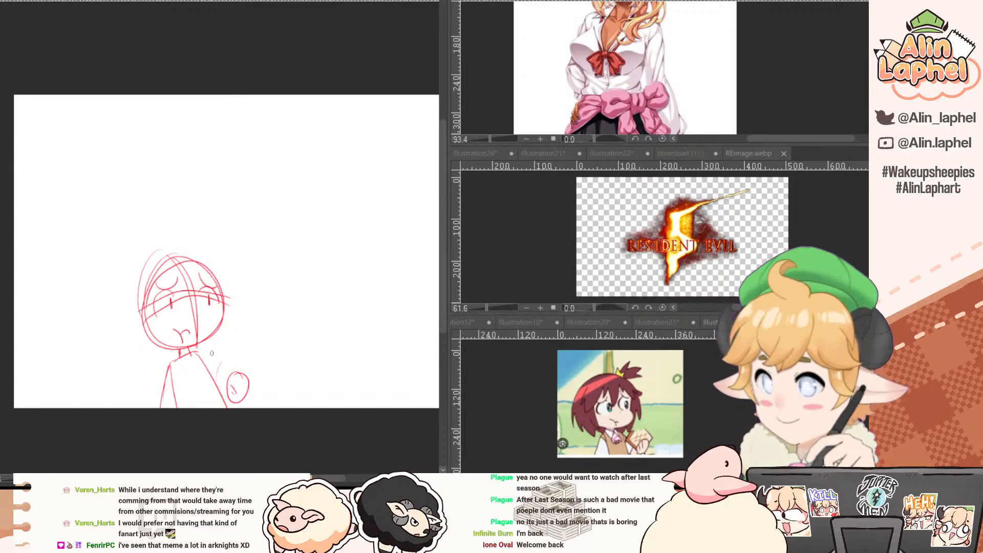
Sketch the small figure's shoulder and bent arm lines beside the hand circle, redoing the first stroke.
{"action": "mouse_move", "coordinate": [198, 354]}
{"action": "left_mouse_down"}
{"action": "mouse_move", "coordinate": [234, 338]}
{"action": "mouse_move", "coordinate": [255, 364]}
{"action": "left_mouse_up"}
{"action": "key", "text": "ctrl+z"}
{"action": "mouse_move", "coordinate": [233, 337]}
{"action": "left_mouse_down"}
{"action": "mouse_move", "coordinate": [214, 351]}
{"action": "mouse_move", "coordinate": [228, 402]}
{"action": "left_mouse_up"}
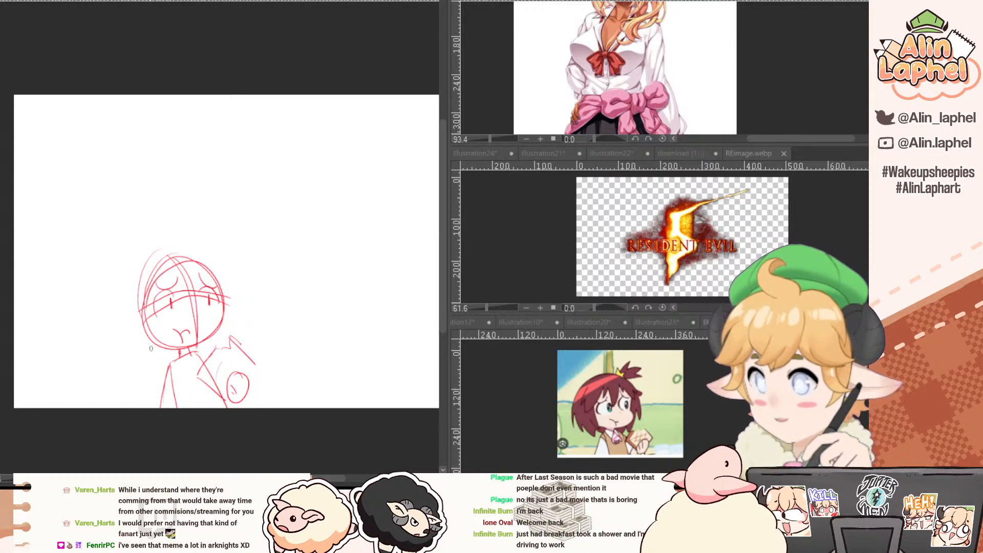
Sketch a straight table edge beneath the small figure, along the lower border of the page.
{"action": "mouse_move", "coordinate": [165, 339]}
{"action": "left_mouse_down"}
{"action": "mouse_move", "coordinate": [100, 327]}
{"action": "mouse_move", "coordinate": [84, 300]}
{"action": "mouse_move", "coordinate": [110, 276]}
{"action": "left_mouse_up"}
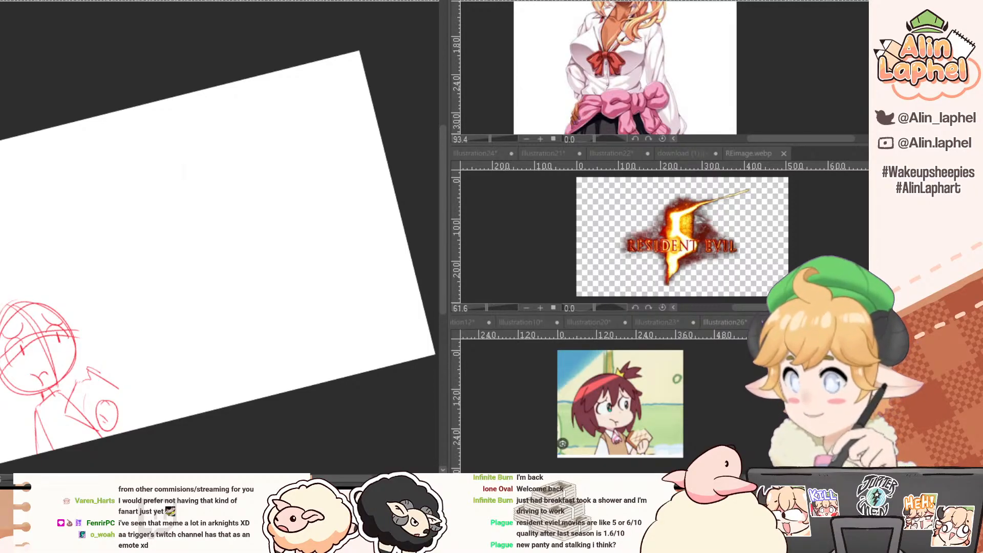
{"action": "left_click_drag", "start_coordinate": [89, 258], "coordinate": [39, 132]}
{"action": "mouse_move", "coordinate": [117, 384]}
{"action": "left_mouse_down"}
{"action": "mouse_move", "coordinate": [45, 202]}
{"action": "mouse_move", "coordinate": [41, 154]}
{"action": "left_mouse_up"}
{"action": "key", "text": "ctrl+z"}
{"action": "left_click_drag", "start_coordinate": [44, 226], "coordinate": [131, 276]}
{"action": "left_click_drag", "start_coordinate": [131, 276], "coordinate": [102, 228]}
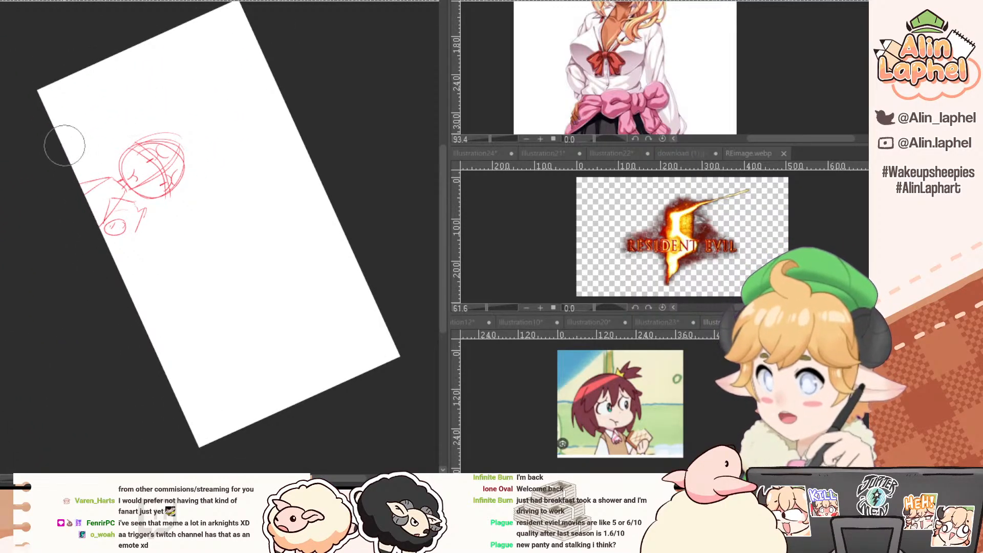
{"action": "left_click_drag", "start_coordinate": [52, 121], "coordinate": [62, 132]}
{"action": "key", "text": "e"}
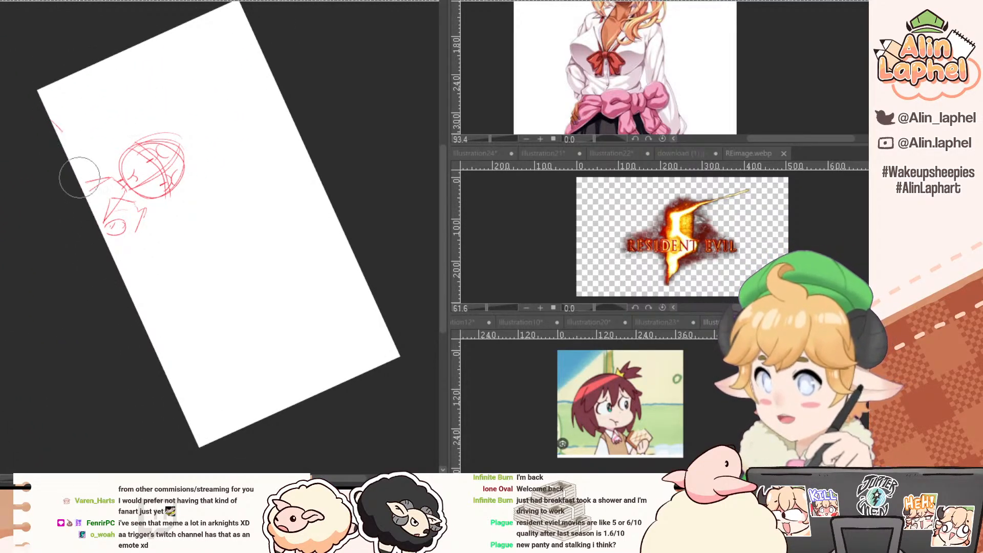
{"action": "left_click_drag", "start_coordinate": [81, 180], "coordinate": [114, 250]}
{"action": "key", "text": "p"}
{"action": "left_click_drag", "start_coordinate": [60, 127], "coordinate": [107, 219]}
{"action": "left_click_drag", "start_coordinate": [68, 147], "coordinate": [130, 275]}
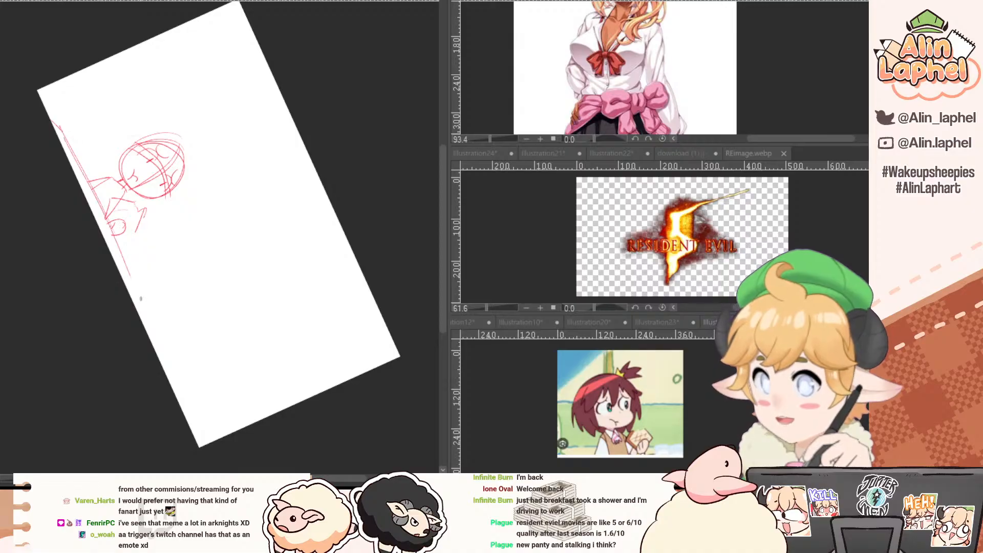
Erase the rough end of the table edge and redraw it as long double lines toward the page's far side.
{"action": "key", "text": "e"}
{"action": "left_click_drag", "start_coordinate": [91, 186], "coordinate": [163, 323]}
{"action": "key", "text": "p"}
{"action": "left_click_drag", "start_coordinate": [119, 228], "coordinate": [204, 402]}
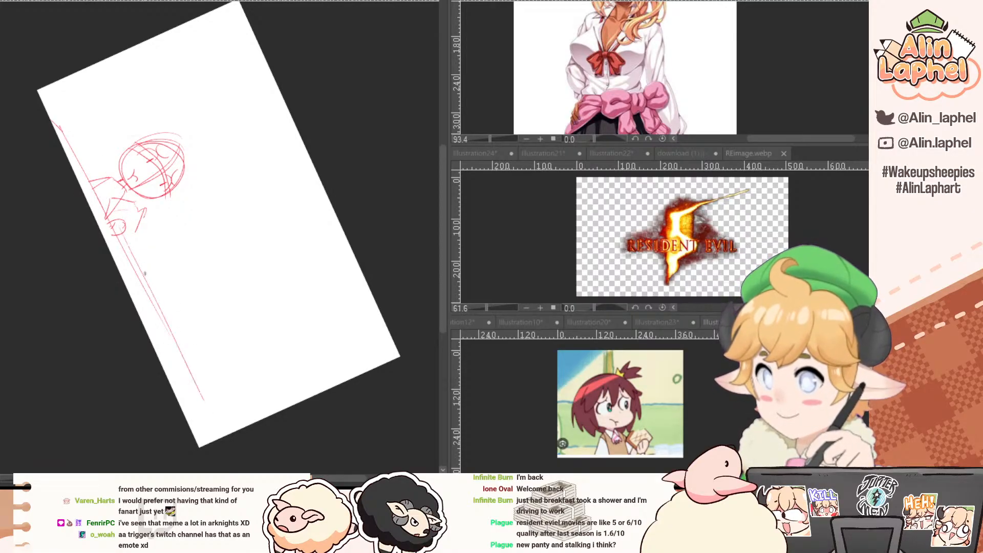
{"action": "left_click_drag", "start_coordinate": [136, 264], "coordinate": [195, 396]}
Sketch a second, larger oval head above the table, higher than the small figure's head.
{"action": "key", "text": "r"}
{"action": "mouse_move", "coordinate": [90, 258]}
{"action": "left_mouse_down"}
{"action": "mouse_move", "coordinate": [193, 459]}
{"action": "mouse_move", "coordinate": [241, 457]}
{"action": "left_mouse_up"}
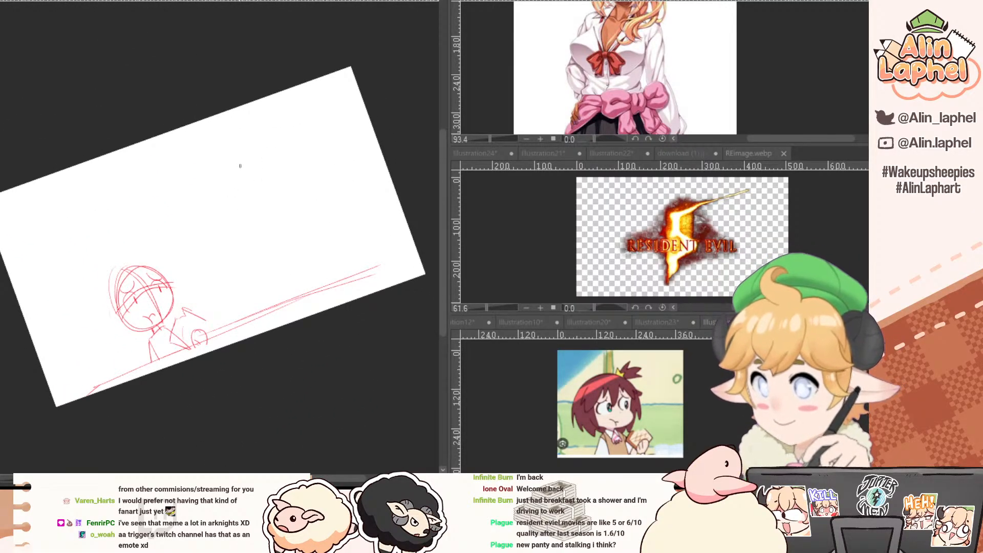
{"action": "left_click_drag", "start_coordinate": [229, 153], "coordinate": [225, 232]}
{"action": "mouse_move", "coordinate": [231, 150]}
{"action": "left_mouse_down"}
{"action": "mouse_move", "coordinate": [239, 231]}
{"action": "mouse_move", "coordinate": [208, 203]}
{"action": "mouse_move", "coordinate": [238, 158]}
{"action": "mouse_move", "coordinate": [277, 227]}
{"action": "mouse_move", "coordinate": [209, 195]}
{"action": "mouse_move", "coordinate": [225, 250]}
{"action": "left_mouse_up"}
{"action": "left_click_drag", "start_coordinate": [239, 172], "coordinate": [270, 162]}
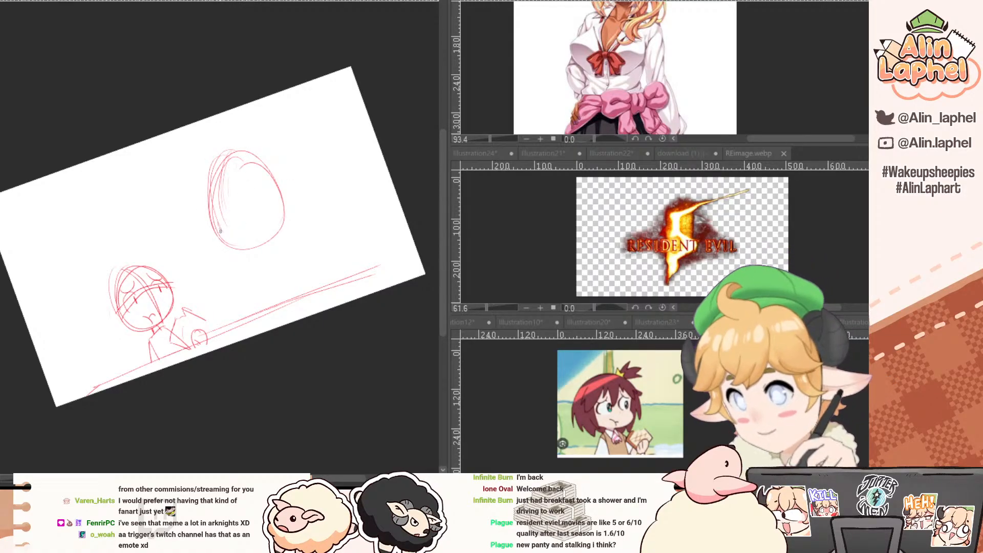
Add brow and nose marks to the large head and rough in the chin and neck lines around it.
{"action": "left_click_drag", "start_coordinate": [251, 211], "coordinate": [249, 224]}
{"action": "mouse_move", "coordinate": [252, 189]}
{"action": "left_mouse_down"}
{"action": "mouse_move", "coordinate": [250, 206]}
{"action": "mouse_move", "coordinate": [253, 196]}
{"action": "mouse_move", "coordinate": [214, 213]}
{"action": "mouse_move", "coordinate": [224, 262]}
{"action": "mouse_move", "coordinate": [241, 248]}
{"action": "mouse_move", "coordinate": [237, 268]}
{"action": "left_mouse_up"}
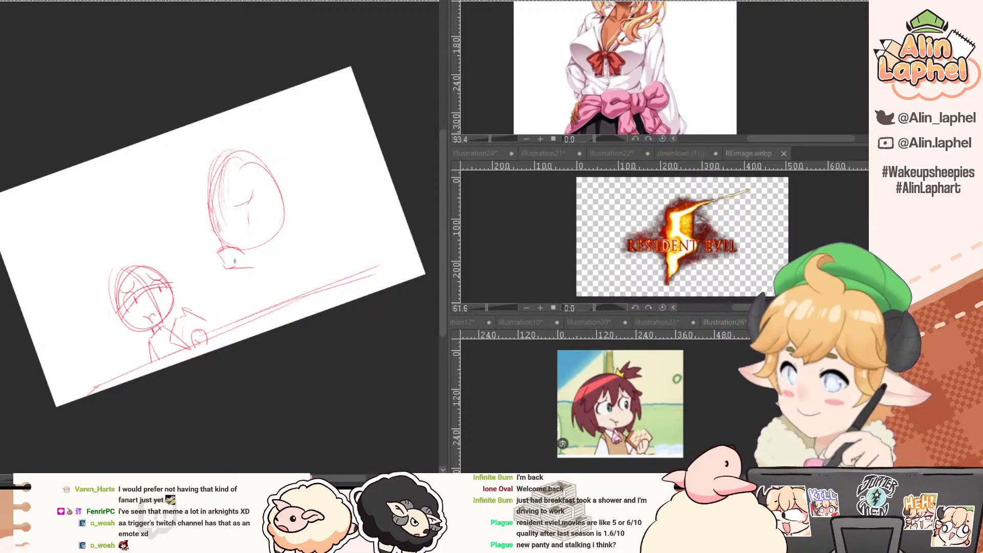
{"action": "left_click_drag", "start_coordinate": [226, 266], "coordinate": [310, 239]}
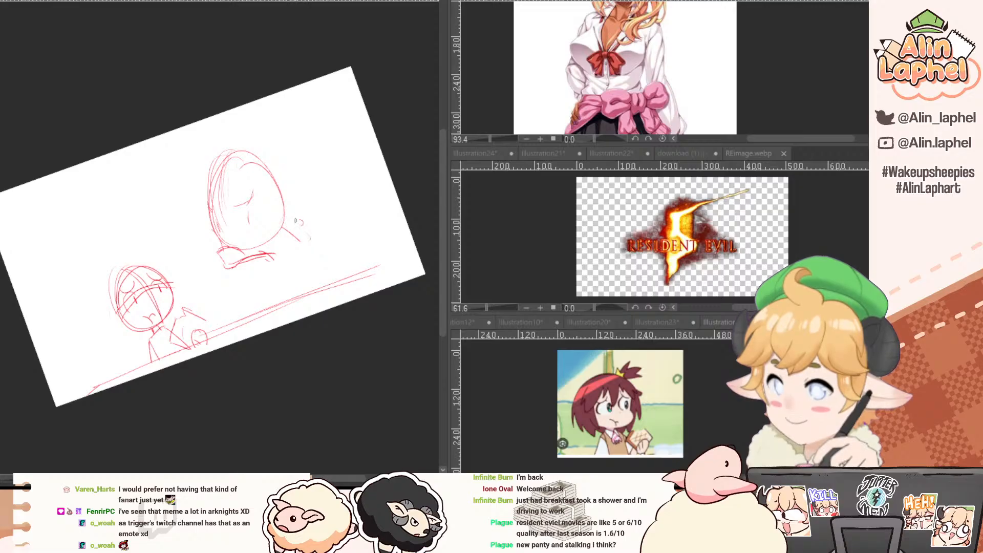
{"action": "left_click_drag", "start_coordinate": [297, 206], "coordinate": [282, 241]}
Select the large head, tilt it and shift it toward the small figure, clear the selection and touch up its neck.
{"action": "mouse_move", "coordinate": [195, 165]}
{"action": "left_mouse_down"}
{"action": "mouse_move", "coordinate": [187, 222]}
{"action": "mouse_move", "coordinate": [315, 185]}
{"action": "left_mouse_up"}
{"action": "key", "text": "ctrl+t"}
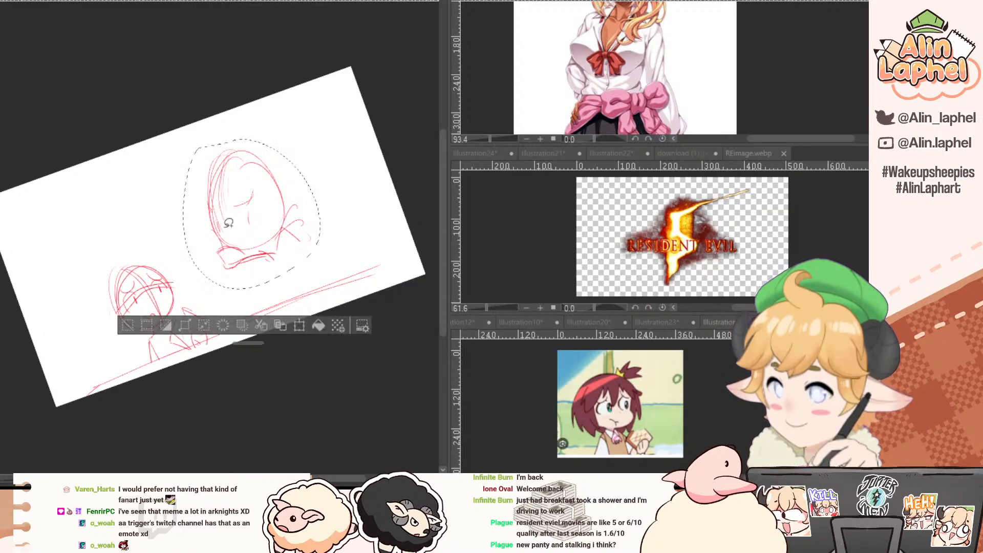
{"action": "left_click_drag", "start_coordinate": [220, 139], "coordinate": [224, 151]}
{"action": "left_click_drag", "start_coordinate": [209, 131], "coordinate": [179, 151]}
{"action": "left_click_drag", "start_coordinate": [222, 218], "coordinate": [195, 209]}
{"action": "key", "text": "Return"}
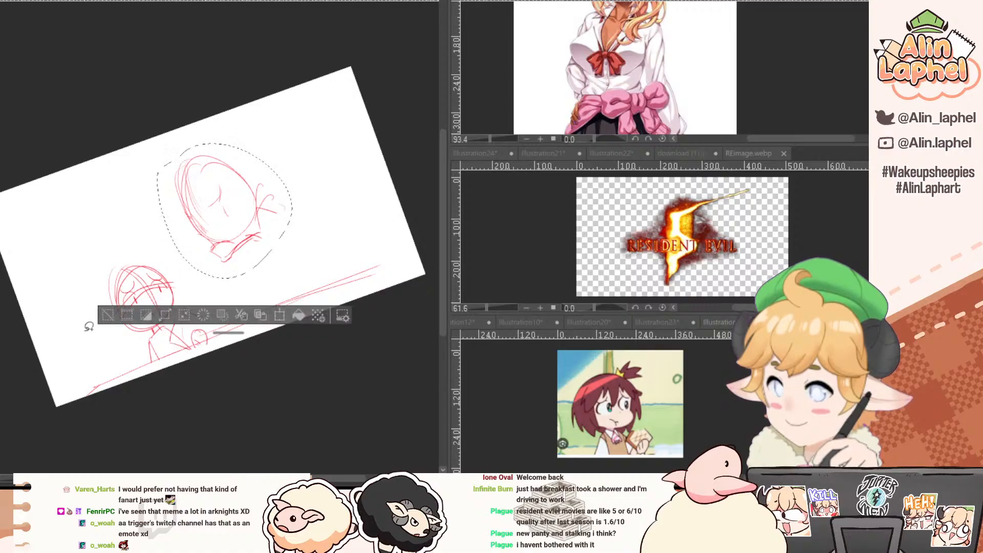
{"action": "key", "text": "ctrl+d"}
{"action": "left_click_drag", "start_coordinate": [271, 214], "coordinate": [255, 239]}
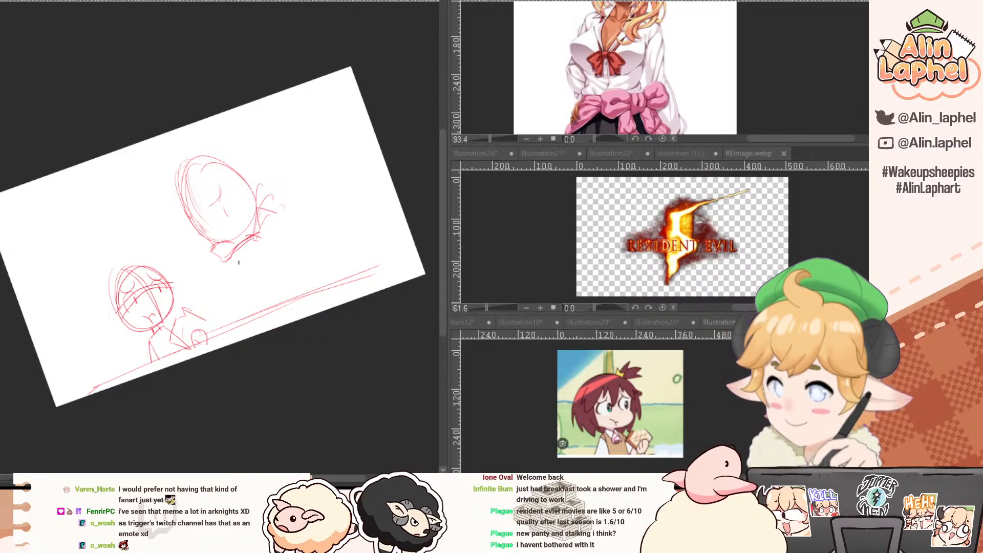
{"action": "key", "text": "e"}
{"action": "key", "text": "bracketright"}
{"action": "key", "text": "bracketright"}
{"action": "key", "text": "bracketright"}
{"action": "key", "text": "bracketright"}
{"action": "key", "text": "bracketright"}
{"action": "key", "text": "bracketright"}
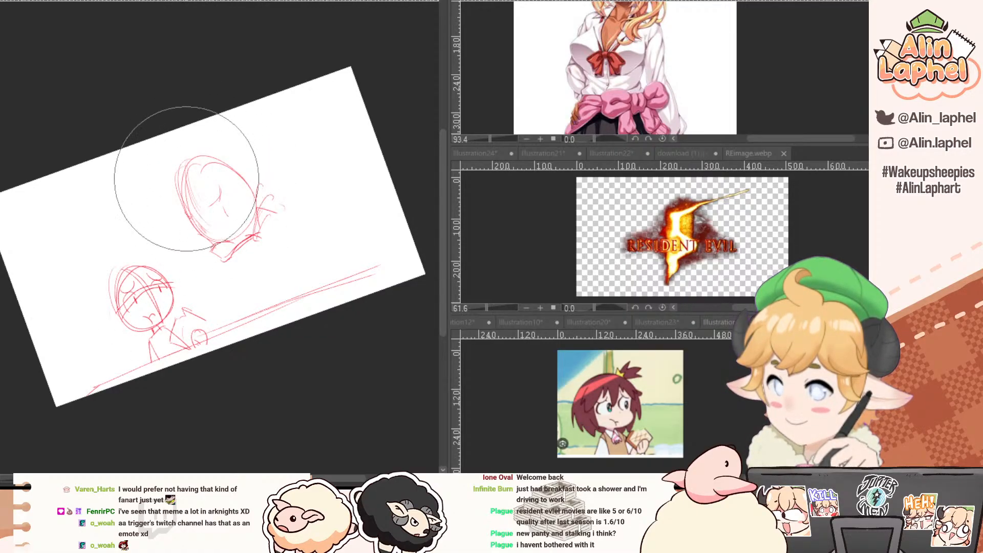
{"action": "mouse_move", "coordinate": [186, 180]}
{"action": "left_mouse_down"}
{"action": "mouse_move", "coordinate": [246, 193]}
{"action": "mouse_move", "coordinate": [220, 174]}
{"action": "left_mouse_up"}
{"action": "key", "text": "ctrl+z"}
{"action": "key", "text": "p"}
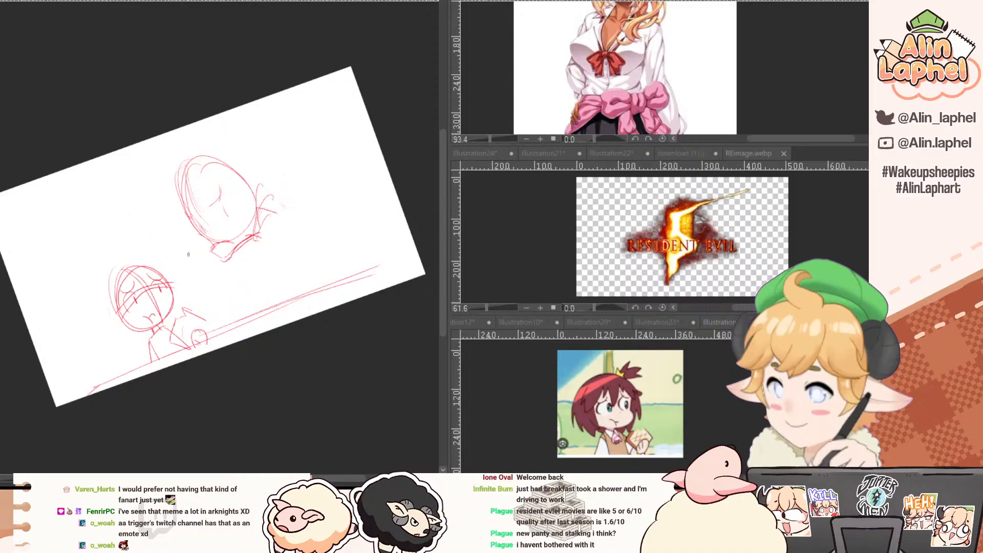
Sketch short strokes under the large figure's chin and rough in its neck and collar.
{"action": "mouse_move", "coordinate": [213, 251]}
{"action": "left_mouse_down"}
{"action": "mouse_move", "coordinate": [221, 272]}
{"action": "mouse_move", "coordinate": [235, 261]}
{"action": "left_mouse_up"}
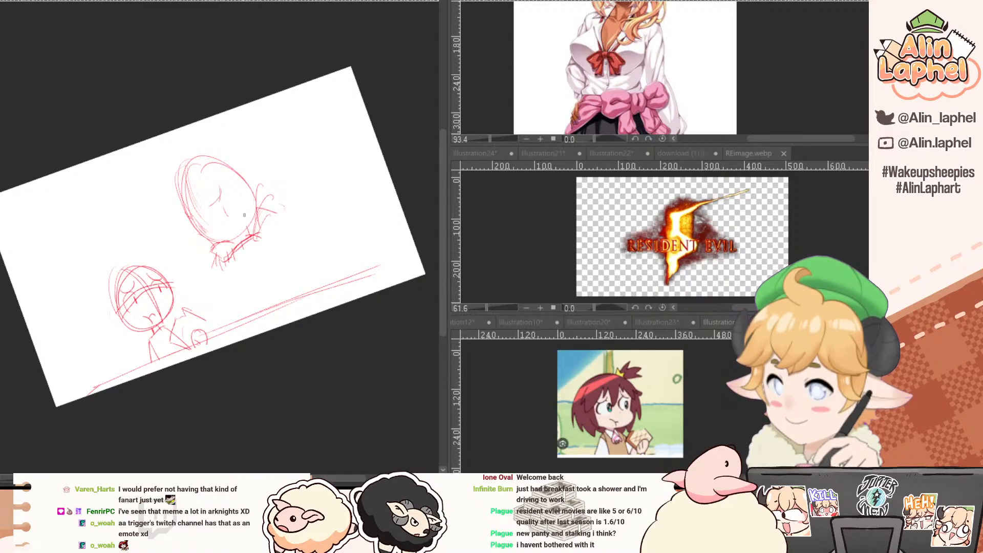
{"action": "mouse_move", "coordinate": [266, 204]}
{"action": "left_mouse_down"}
{"action": "mouse_move", "coordinate": [260, 242]}
{"action": "mouse_move", "coordinate": [268, 209]}
{"action": "left_mouse_up"}
{"action": "left_click_drag", "start_coordinate": [272, 200], "coordinate": [262, 241]}
{"action": "left_click_drag", "start_coordinate": [277, 225], "coordinate": [274, 249]}
{"action": "mouse_move", "coordinate": [256, 202]}
{"action": "left_mouse_down"}
{"action": "mouse_move", "coordinate": [284, 183]}
{"action": "mouse_move", "coordinate": [267, 252]}
{"action": "left_mouse_up"}
Sketch the large figure's shoulder and its far arm reaching down to a hand on the table.
{"action": "left_click_drag", "start_coordinate": [280, 188], "coordinate": [308, 171]}
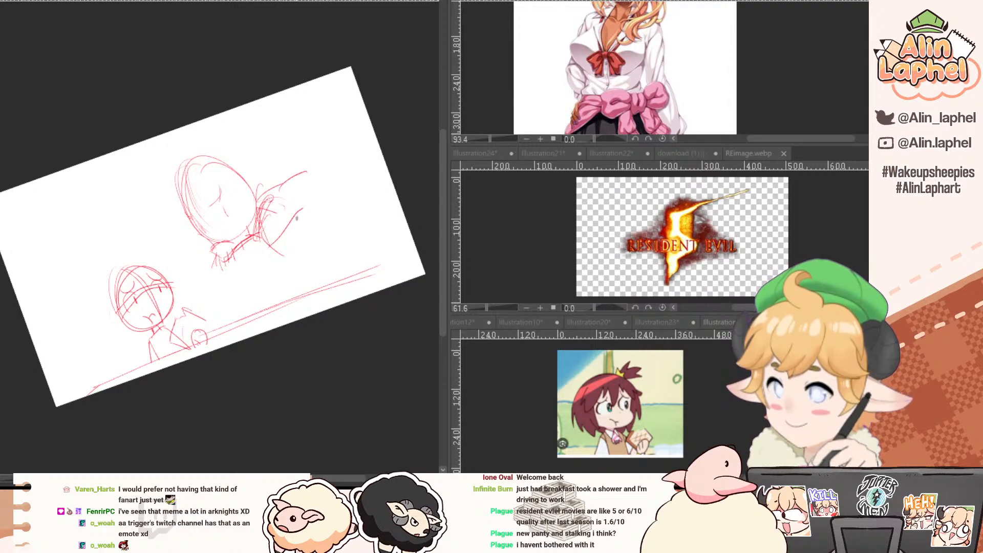
{"action": "mouse_move", "coordinate": [297, 215]}
{"action": "left_mouse_down"}
{"action": "mouse_move", "coordinate": [327, 229]}
{"action": "mouse_move", "coordinate": [320, 269]}
{"action": "left_mouse_up"}
{"action": "left_click_drag", "start_coordinate": [309, 176], "coordinate": [339, 271]}
{"action": "left_click_drag", "start_coordinate": [317, 263], "coordinate": [313, 287]}
{"action": "left_click_drag", "start_coordinate": [313, 286], "coordinate": [328, 283]}
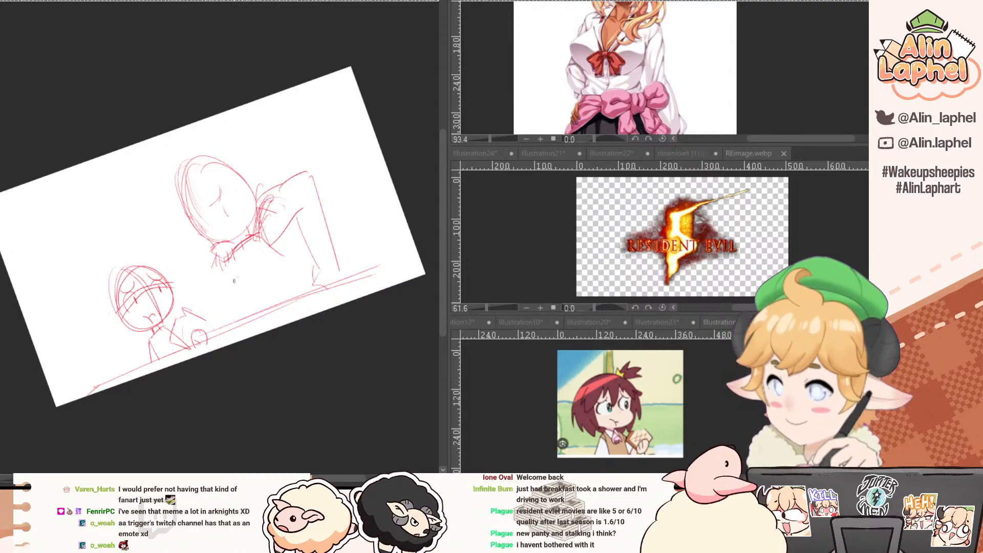
Sketch the large figure's near arm with its hand at the small figure's head, plus the chest line down to the table.
{"action": "mouse_move", "coordinate": [165, 272]}
{"action": "left_mouse_down"}
{"action": "mouse_move", "coordinate": [188, 246]}
{"action": "mouse_move", "coordinate": [159, 276]}
{"action": "mouse_move", "coordinate": [196, 264]}
{"action": "left_mouse_up"}
{"action": "left_click_drag", "start_coordinate": [236, 257], "coordinate": [285, 288]}
{"action": "key", "text": "ctrl+z"}
{"action": "key", "text": "ctrl+z"}
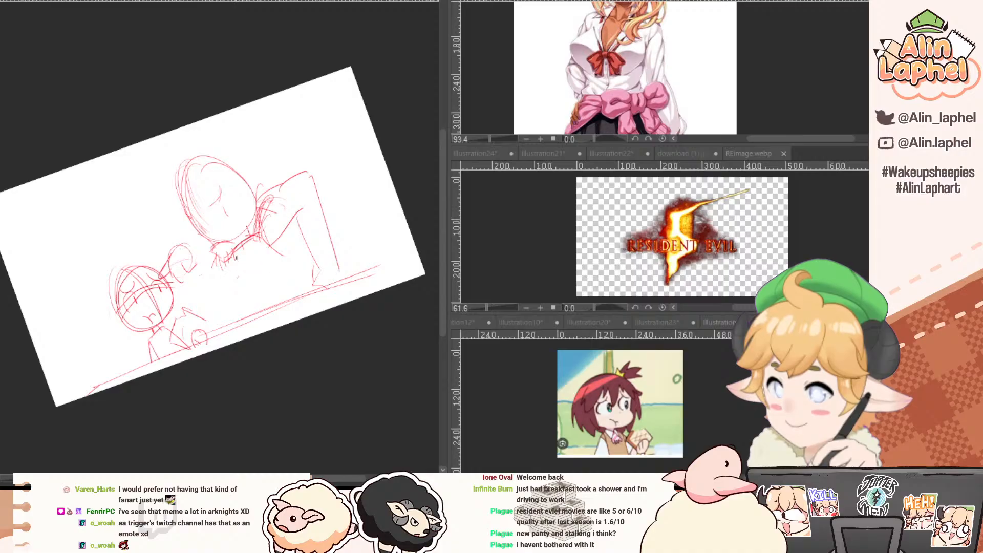
{"action": "left_click_drag", "start_coordinate": [236, 256], "coordinate": [275, 291]}
{"action": "left_click_drag", "start_coordinate": [237, 262], "coordinate": [289, 295]}
{"action": "mouse_move", "coordinate": [204, 240]}
{"action": "left_mouse_down"}
{"action": "mouse_move", "coordinate": [183, 247]}
{"action": "mouse_move", "coordinate": [212, 278]}
{"action": "mouse_move", "coordinate": [178, 248]}
{"action": "mouse_move", "coordinate": [204, 274]}
{"action": "mouse_move", "coordinate": [190, 279]}
{"action": "mouse_move", "coordinate": [217, 289]}
{"action": "mouse_move", "coordinate": [238, 265]}
{"action": "left_mouse_up"}
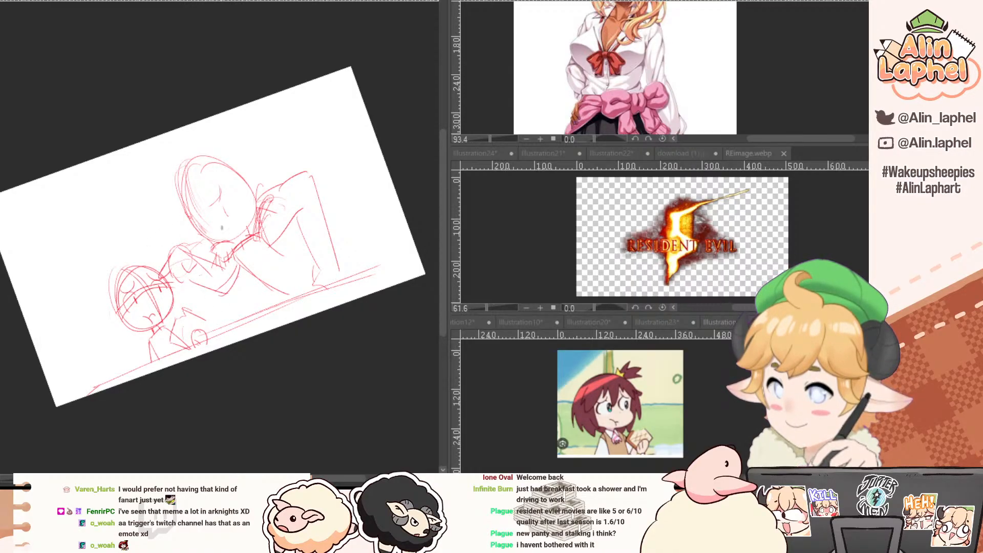
Undo the last arm strokes and redraw the bent elbow of the large figure's near arm.
{"action": "key", "text": "ctrl+z"}
{"action": "key", "text": "ctrl+z"}
{"action": "key", "text": "e"}
{"action": "key", "text": "p"}
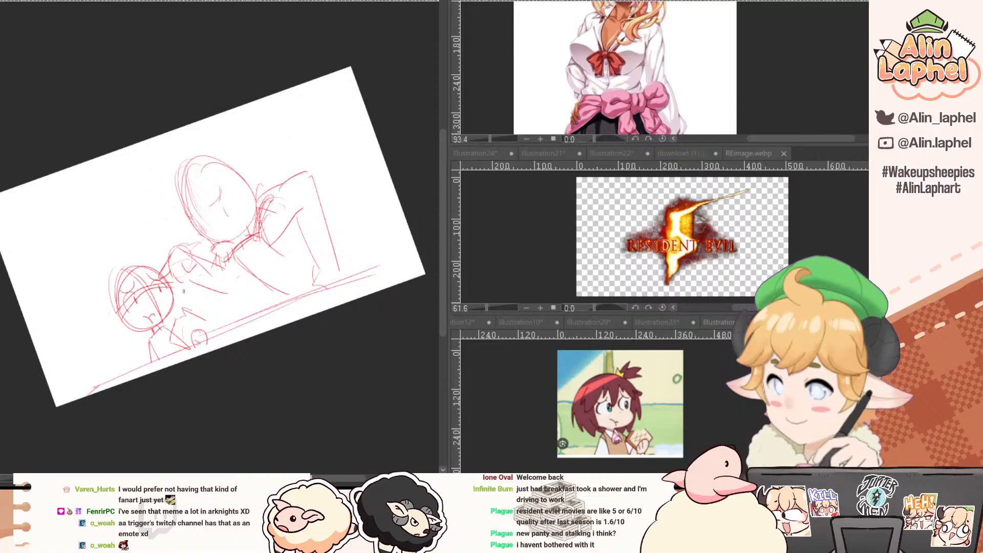
{"action": "left_click_drag", "start_coordinate": [225, 293], "coordinate": [245, 263]}
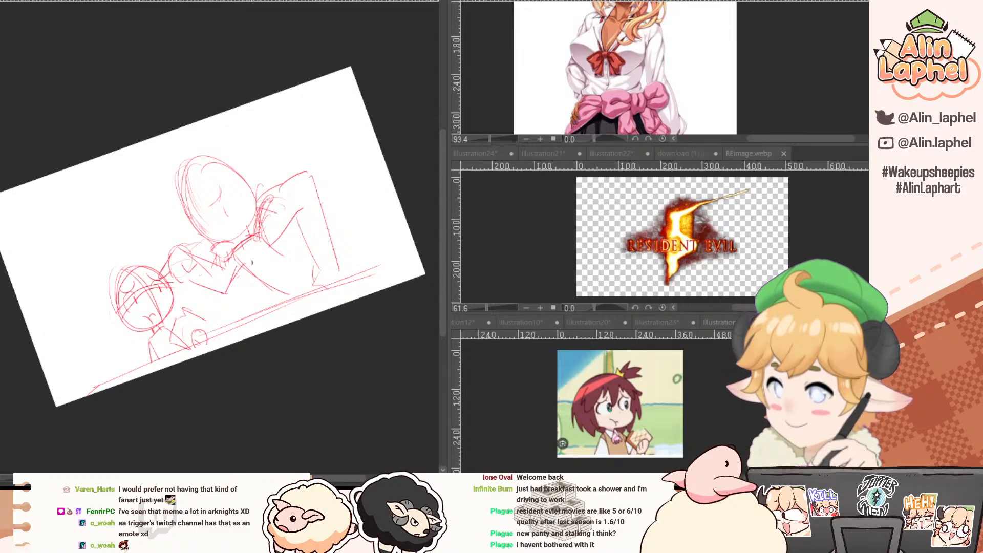
Draw a small curved arrow in the empty space beside the small figure.
{"action": "left_click_drag", "start_coordinate": [71, 312], "coordinate": [88, 310]}
{"action": "left_click_drag", "start_coordinate": [81, 301], "coordinate": [90, 318]}
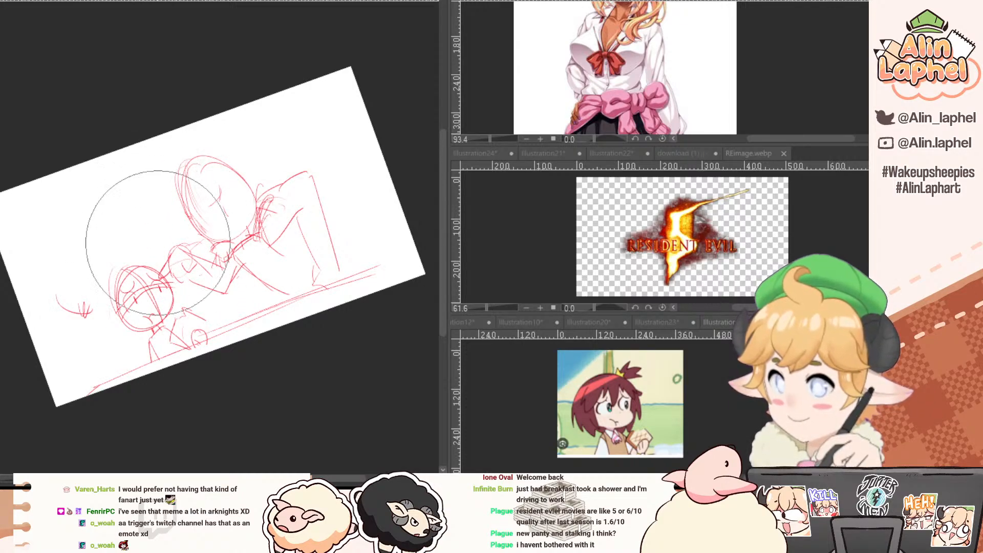
Erase most of the large figure's sketch and block in a new oval head above the table.
{"action": "mouse_move", "coordinate": [184, 241]}
{"action": "left_mouse_down"}
{"action": "mouse_move", "coordinate": [259, 182]}
{"action": "mouse_move", "coordinate": [306, 229]}
{"action": "mouse_move", "coordinate": [289, 264]}
{"action": "mouse_move", "coordinate": [199, 266]}
{"action": "left_mouse_up"}
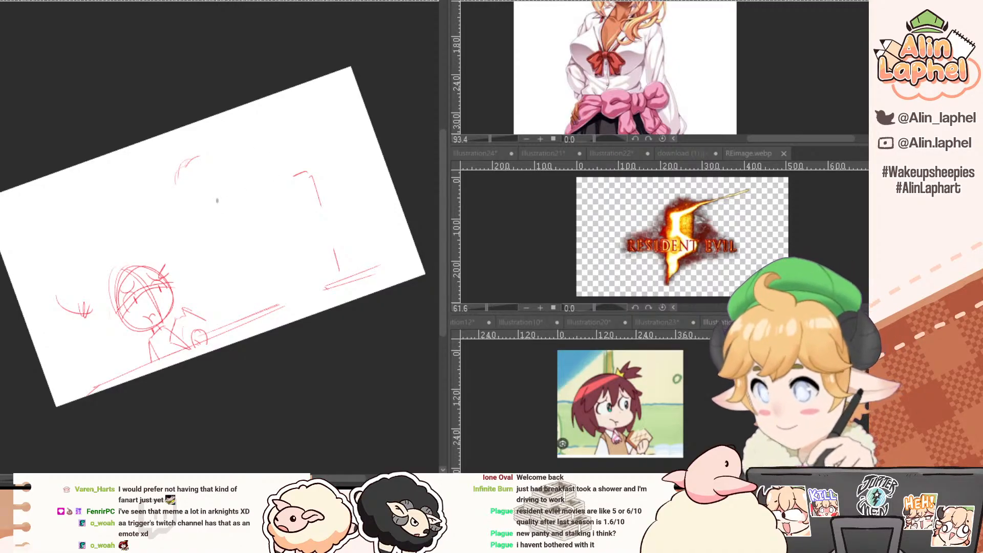
{"action": "key", "text": "ctrl+z"}
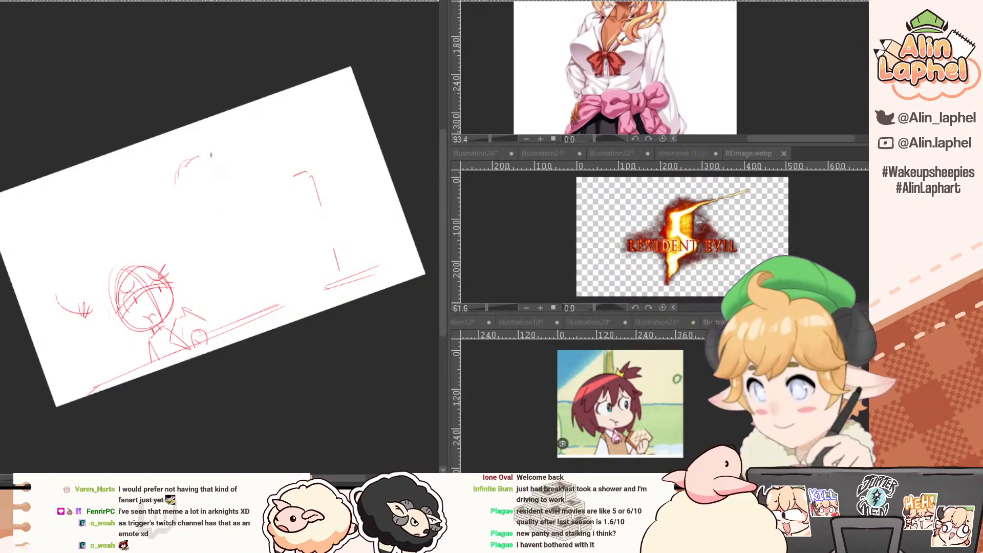
{"action": "mouse_move", "coordinate": [210, 154]}
{"action": "left_mouse_down"}
{"action": "mouse_move", "coordinate": [243, 183]}
{"action": "mouse_move", "coordinate": [229, 227]}
{"action": "mouse_move", "coordinate": [214, 170]}
{"action": "mouse_move", "coordinate": [264, 181]}
{"action": "mouse_move", "coordinate": [241, 236]}
{"action": "left_mouse_up"}
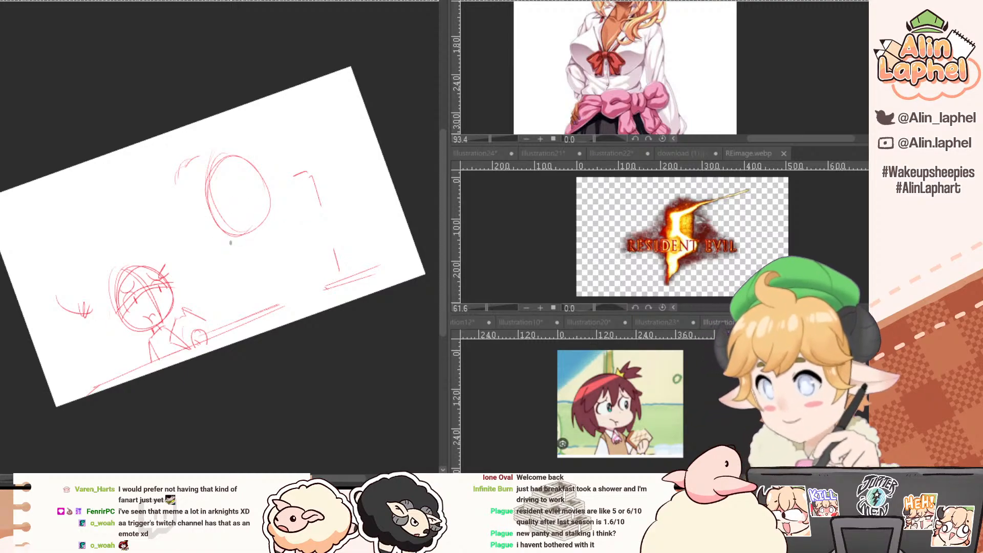
Browse the open reference images in the upper and middle views and bring up the bearded man's portrait in Illustration24.
{"action": "left_click", "coordinate": [686, 153]}
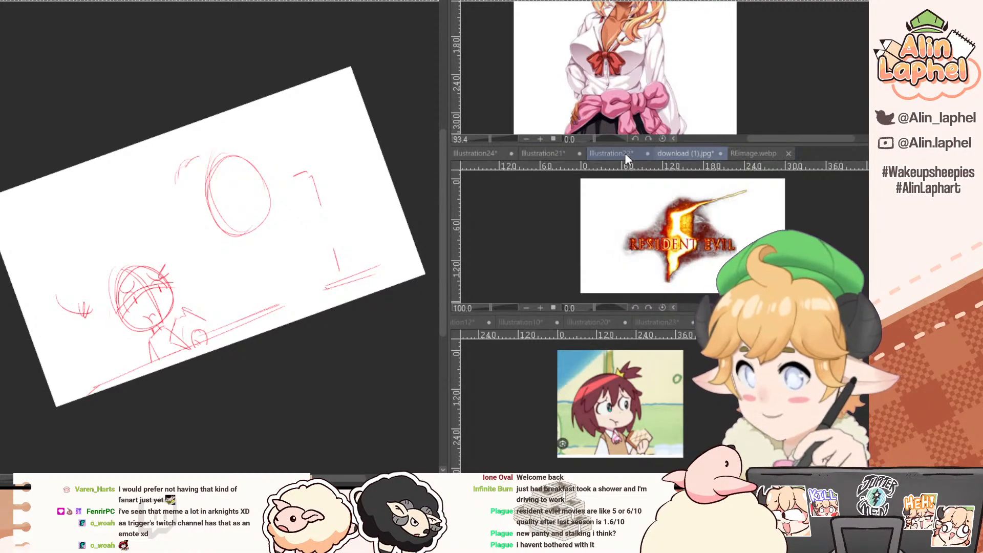
{"action": "left_click", "coordinate": [625, 153]}
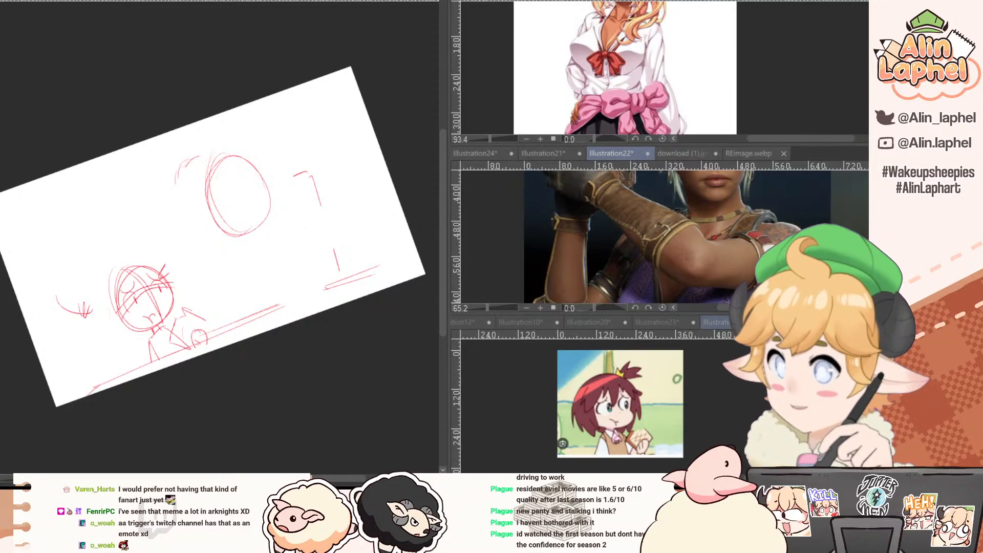
{"action": "left_click", "coordinate": [544, 1]}
{"action": "left_click", "coordinate": [609, 1]}
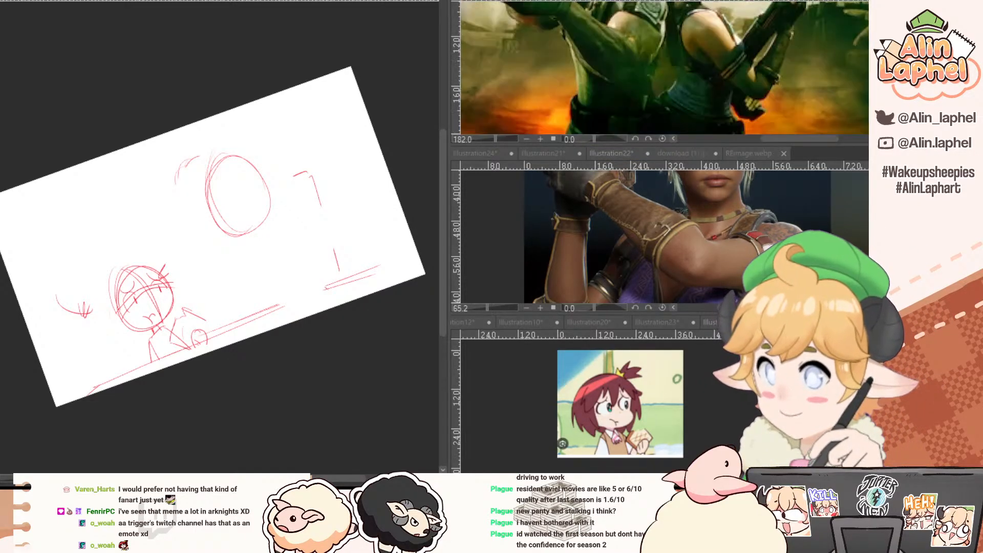
{"action": "left_click", "coordinate": [677, 1]}
{"action": "left_click", "coordinate": [745, 1]}
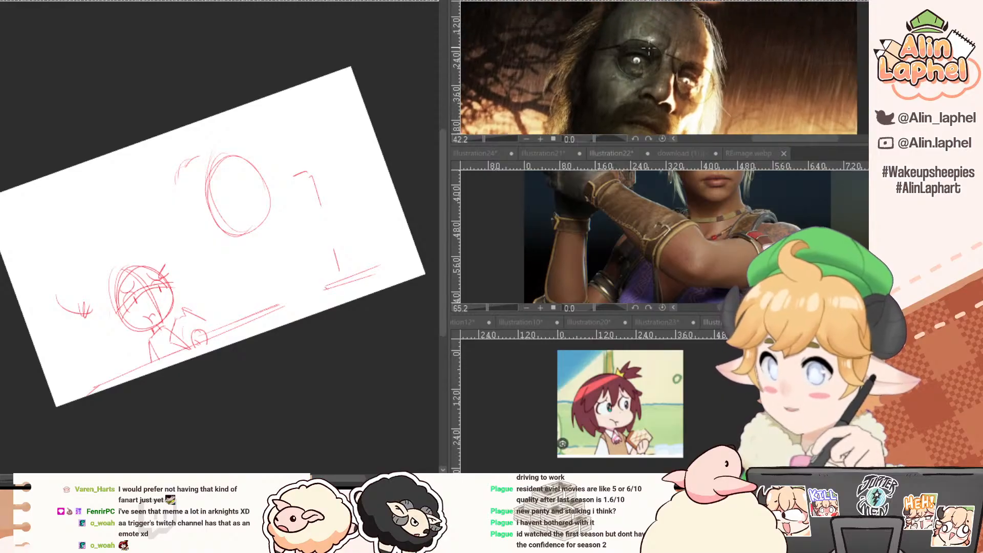
{"action": "left_click", "coordinate": [812, 1]}
{"action": "left_click", "coordinate": [748, 153]}
{"action": "left_click", "coordinate": [681, 153]}
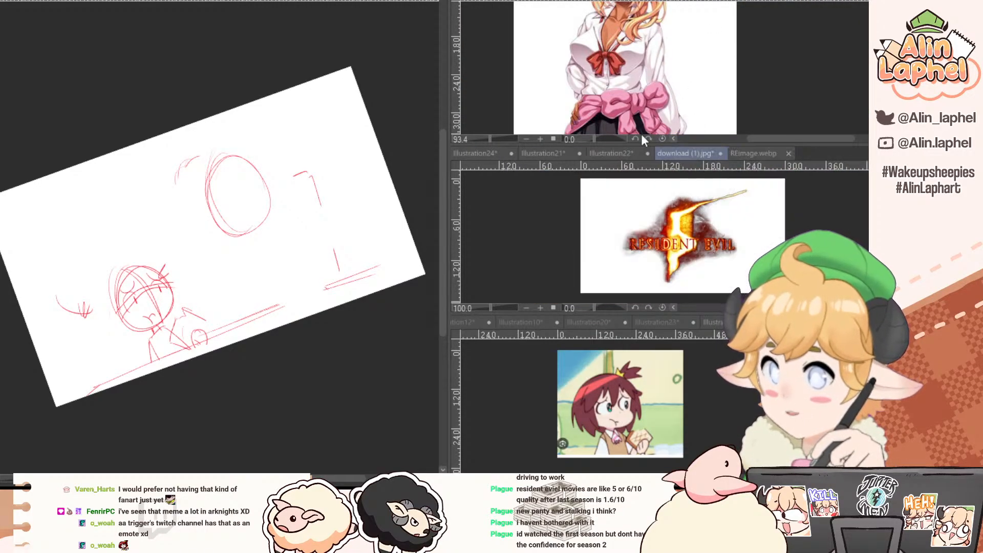
{"action": "left_click", "coordinate": [613, 153]}
{"action": "left_click", "coordinate": [549, 156]}
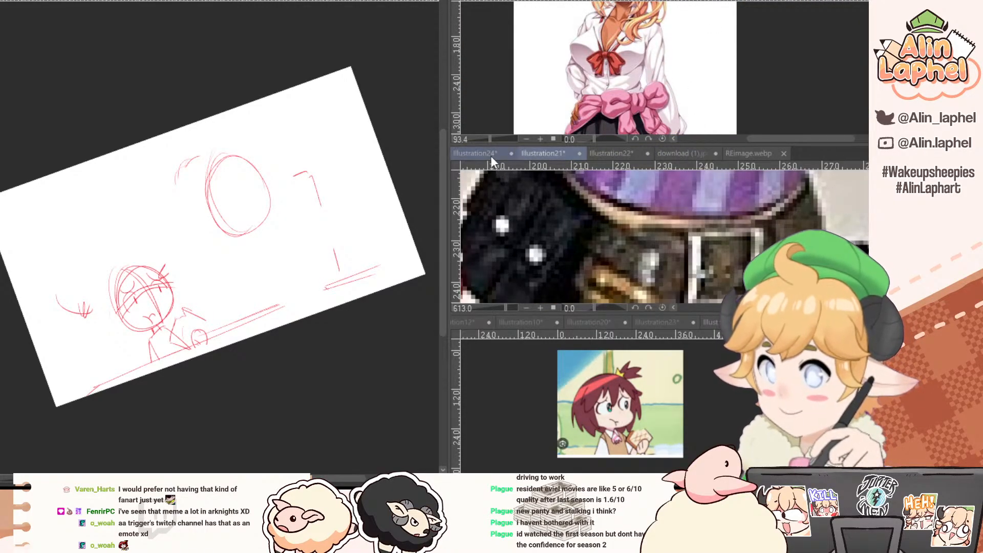
{"action": "left_click", "coordinate": [490, 156]}
{"action": "left_click_drag", "start_coordinate": [616, 244], "coordinate": [546, 182]}
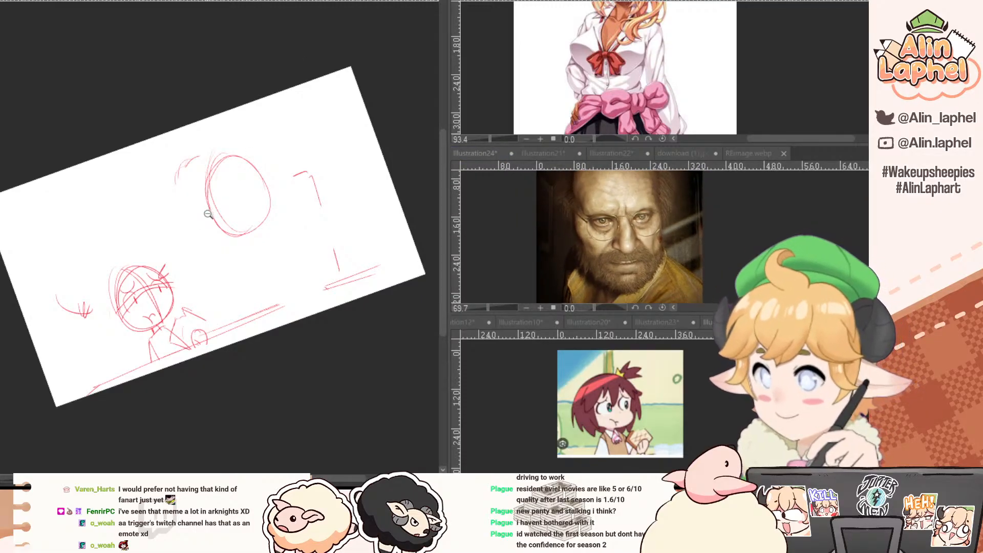
Add curved facial guidelines to the new oval head and sketch the neck and shoulder lines beside it.
{"action": "scroll", "coordinate": [214, 208], "scroll_direction": "up", "scroll_amount": 2}
{"action": "left_click_drag", "start_coordinate": [213, 162], "coordinate": [249, 242]}
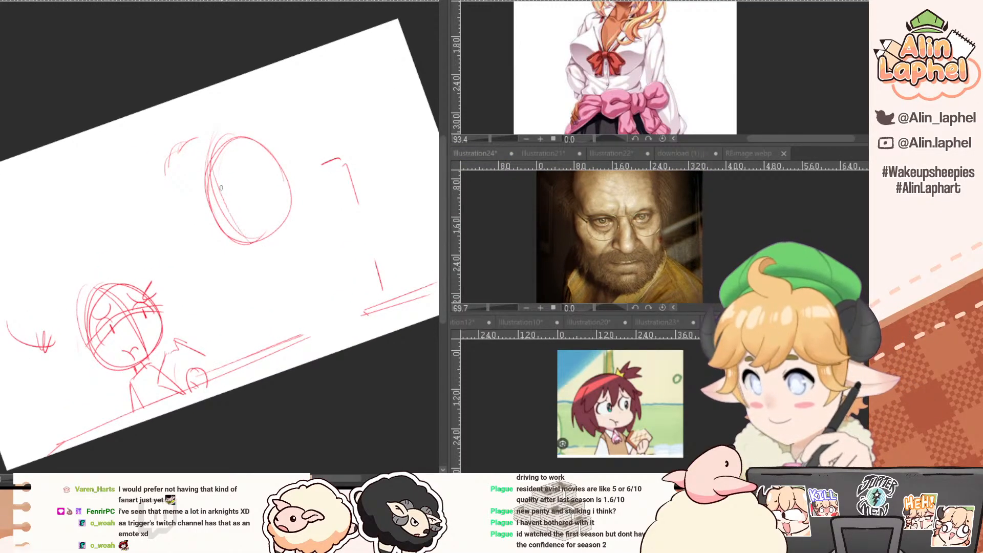
{"action": "mouse_move", "coordinate": [213, 169]}
{"action": "left_mouse_down"}
{"action": "mouse_move", "coordinate": [253, 237]}
{"action": "mouse_move", "coordinate": [250, 204]}
{"action": "mouse_move", "coordinate": [262, 249]}
{"action": "mouse_move", "coordinate": [278, 233]}
{"action": "mouse_move", "coordinate": [268, 236]}
{"action": "mouse_move", "coordinate": [299, 237]}
{"action": "left_mouse_up"}
{"action": "left_click_drag", "start_coordinate": [293, 193], "coordinate": [309, 188]}
{"action": "left_click_drag", "start_coordinate": [349, 152], "coordinate": [322, 202]}
{"action": "left_click_drag", "start_coordinate": [323, 166], "coordinate": [316, 202]}
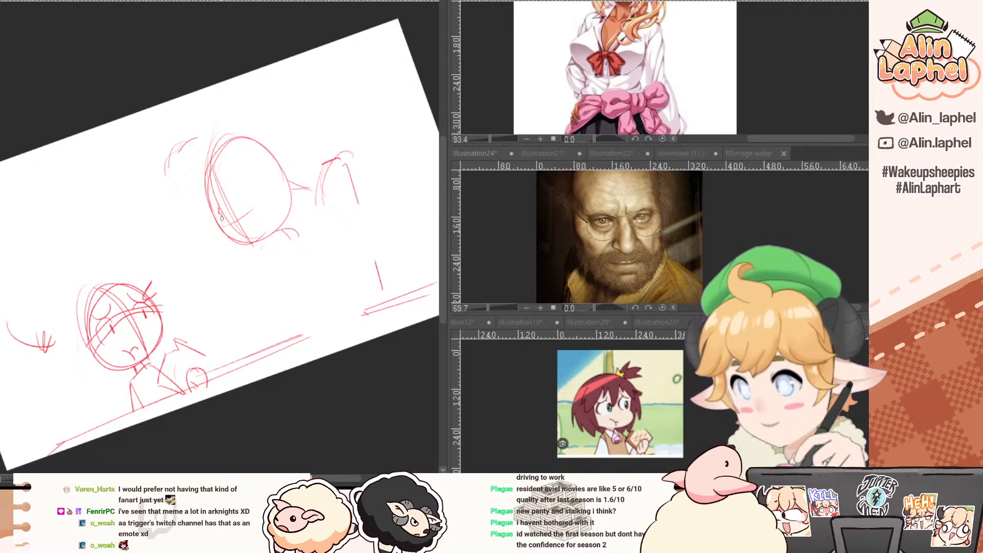
Erase the trial marks inside the large oval head and redraw its outline as a wider, rounder shape.
{"action": "left_click_drag", "start_coordinate": [221, 232], "coordinate": [239, 226]}
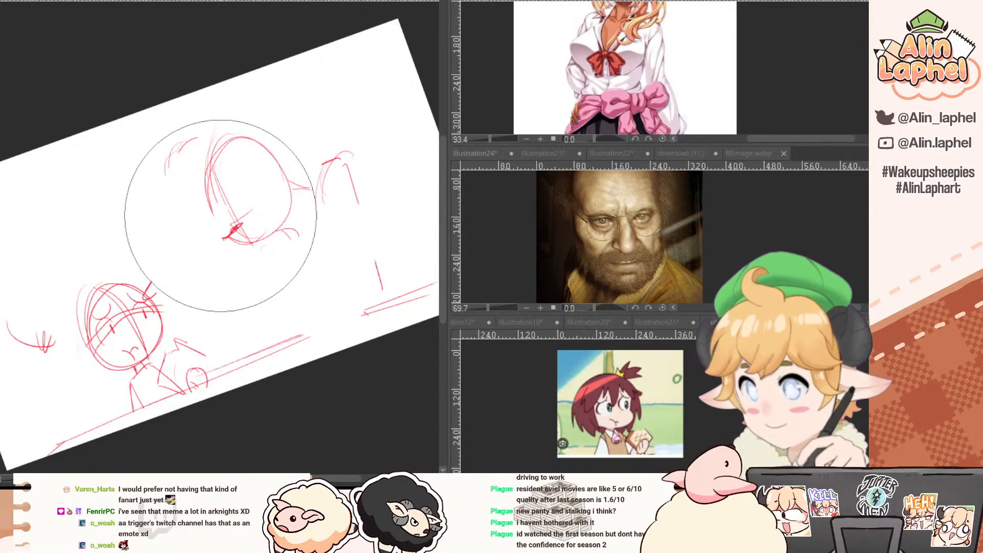
{"action": "key", "text": "e"}
{"action": "mouse_move", "coordinate": [225, 208]}
{"action": "left_mouse_down"}
{"action": "mouse_move", "coordinate": [216, 199]}
{"action": "mouse_move", "coordinate": [249, 243]}
{"action": "left_mouse_up"}
{"action": "key", "text": "p"}
{"action": "mouse_move", "coordinate": [205, 157]}
{"action": "left_mouse_down"}
{"action": "mouse_move", "coordinate": [257, 256]}
{"action": "mouse_move", "coordinate": [287, 221]}
{"action": "left_mouse_up"}
{"action": "mouse_move", "coordinate": [227, 144]}
{"action": "left_mouse_down"}
{"action": "mouse_move", "coordinate": [299, 204]}
{"action": "mouse_move", "coordinate": [267, 162]}
{"action": "left_mouse_up"}
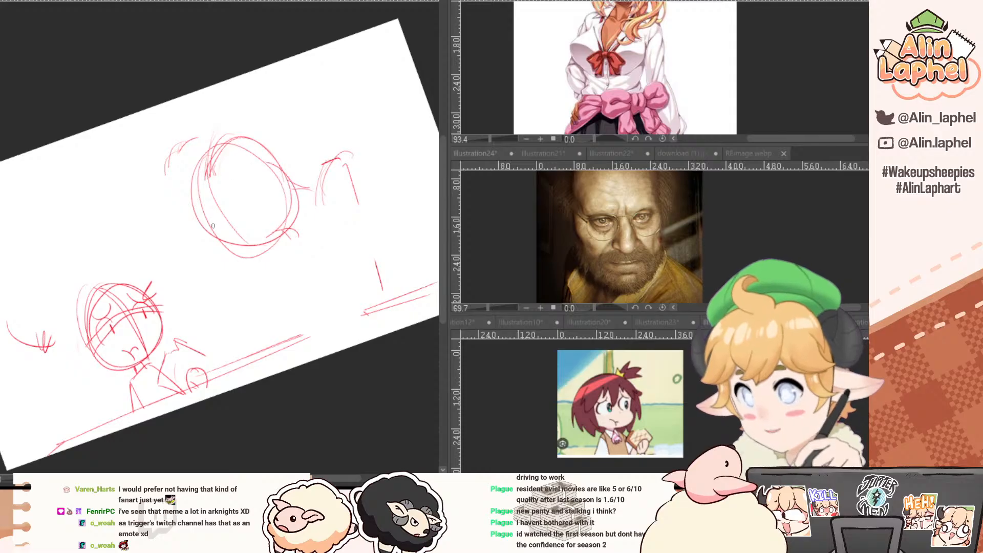
Sketch two glaring eyes with angled brows, the nose and a cheek crease on the large head.
{"action": "mouse_move", "coordinate": [218, 227]}
{"action": "left_mouse_down"}
{"action": "mouse_move", "coordinate": [207, 225]}
{"action": "mouse_move", "coordinate": [221, 234]}
{"action": "mouse_move", "coordinate": [258, 200]}
{"action": "mouse_move", "coordinate": [244, 218]}
{"action": "left_mouse_up"}
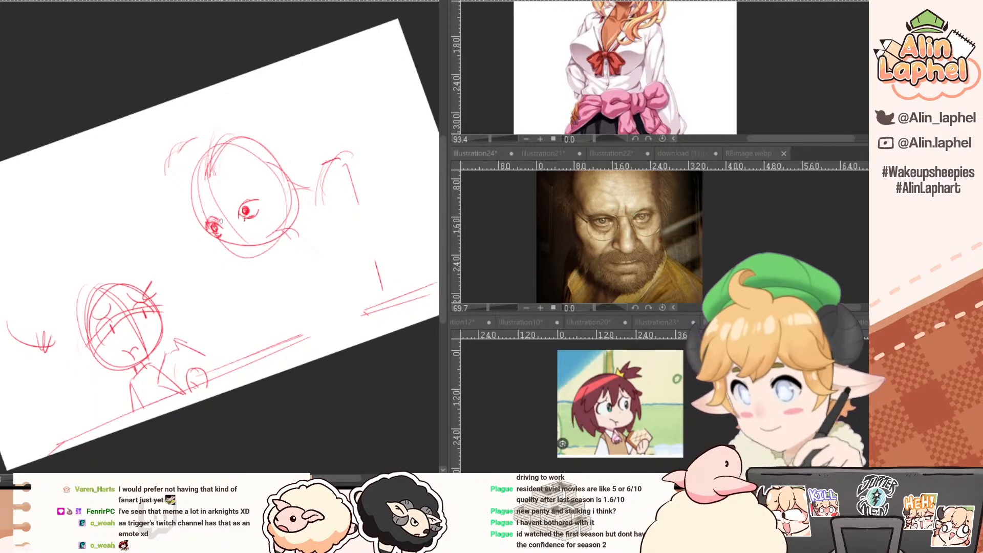
{"action": "mouse_move", "coordinate": [222, 235]}
{"action": "left_mouse_down"}
{"action": "mouse_move", "coordinate": [226, 247]}
{"action": "mouse_move", "coordinate": [241, 243]}
{"action": "left_mouse_up"}
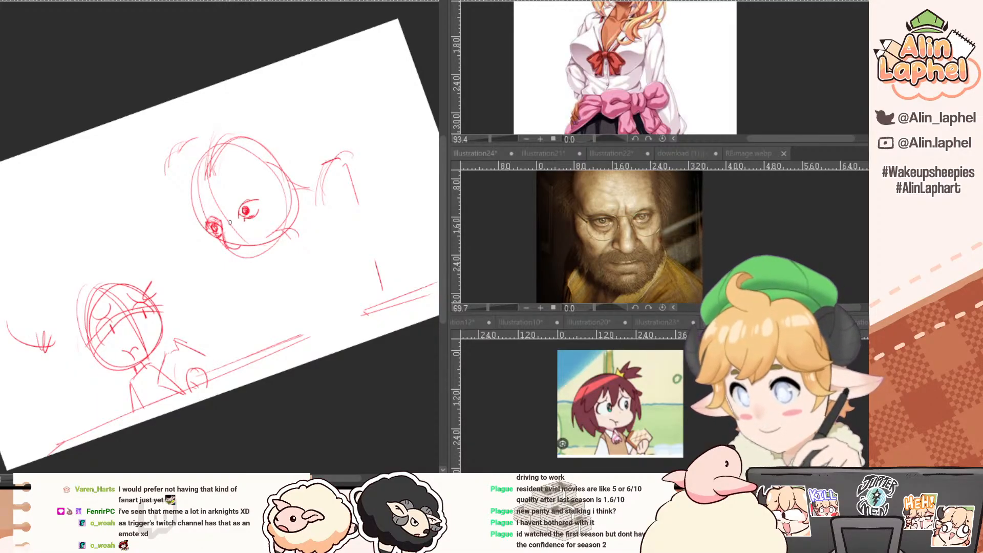
{"action": "mouse_move", "coordinate": [193, 216]}
{"action": "left_mouse_down"}
{"action": "mouse_move", "coordinate": [224, 222]}
{"action": "mouse_move", "coordinate": [212, 214]}
{"action": "mouse_move", "coordinate": [240, 203]}
{"action": "mouse_move", "coordinate": [224, 250]}
{"action": "mouse_move", "coordinate": [240, 251]}
{"action": "mouse_move", "coordinate": [207, 250]}
{"action": "mouse_move", "coordinate": [224, 257]}
{"action": "left_mouse_up"}
{"action": "left_click_drag", "start_coordinate": [271, 214], "coordinate": [265, 225]}
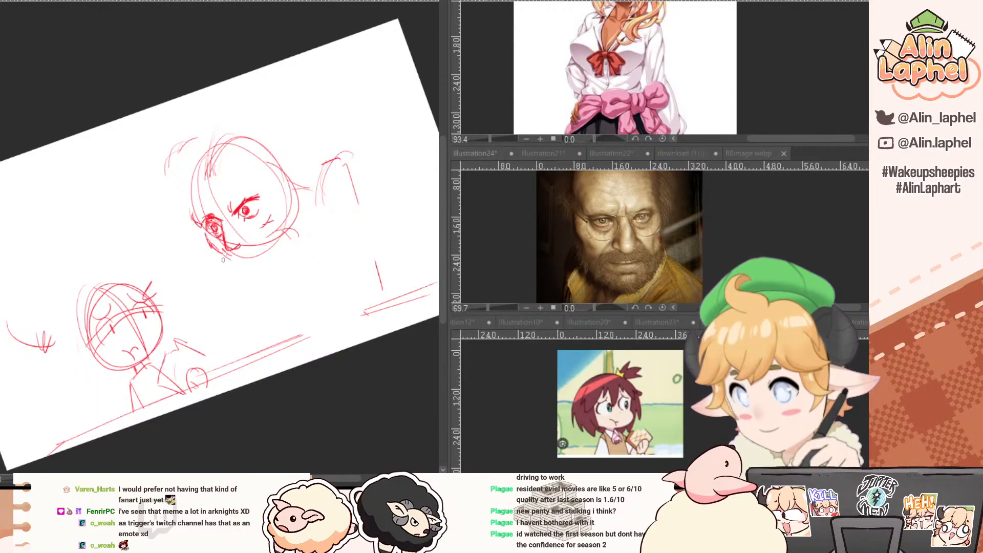
Sketch the moustache strokes and the angular bearded jaw below the large head's nose.
{"action": "left_click_drag", "start_coordinate": [222, 251], "coordinate": [231, 265]}
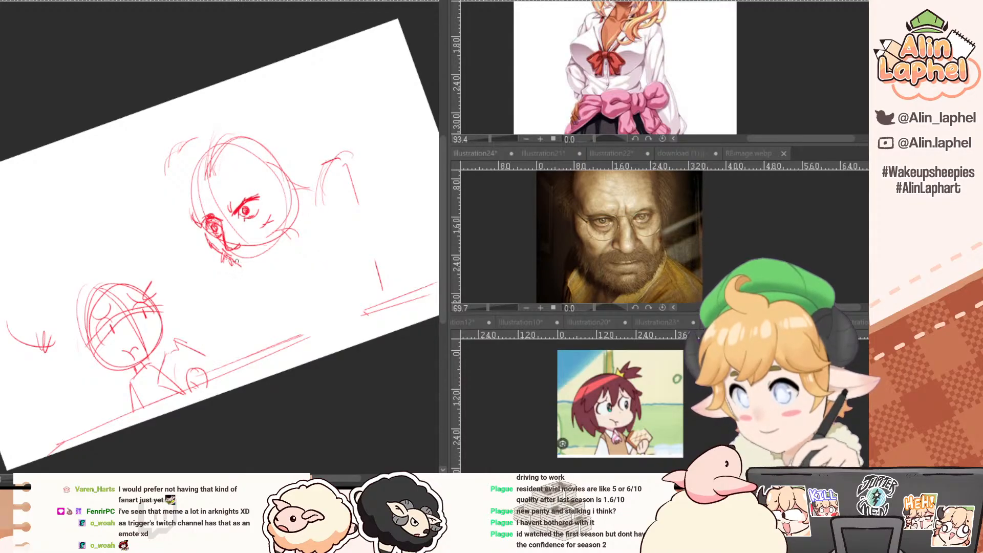
{"action": "mouse_move", "coordinate": [236, 263]}
{"action": "left_mouse_down"}
{"action": "mouse_move", "coordinate": [268, 246]}
{"action": "mouse_move", "coordinate": [240, 266]}
{"action": "mouse_move", "coordinate": [257, 283]}
{"action": "mouse_move", "coordinate": [286, 256]}
{"action": "left_mouse_up"}
{"action": "mouse_move", "coordinate": [284, 188]}
{"action": "left_mouse_down"}
{"action": "mouse_move", "coordinate": [295, 238]}
{"action": "mouse_move", "coordinate": [256, 280]}
{"action": "left_mouse_up"}
Lasso the large head, transform it to shift it slightly towards the small figure, and clear the selection.
{"action": "mouse_move", "coordinate": [188, 119]}
{"action": "left_mouse_down"}
{"action": "mouse_move", "coordinate": [173, 226]}
{"action": "mouse_move", "coordinate": [190, 121]}
{"action": "left_mouse_up"}
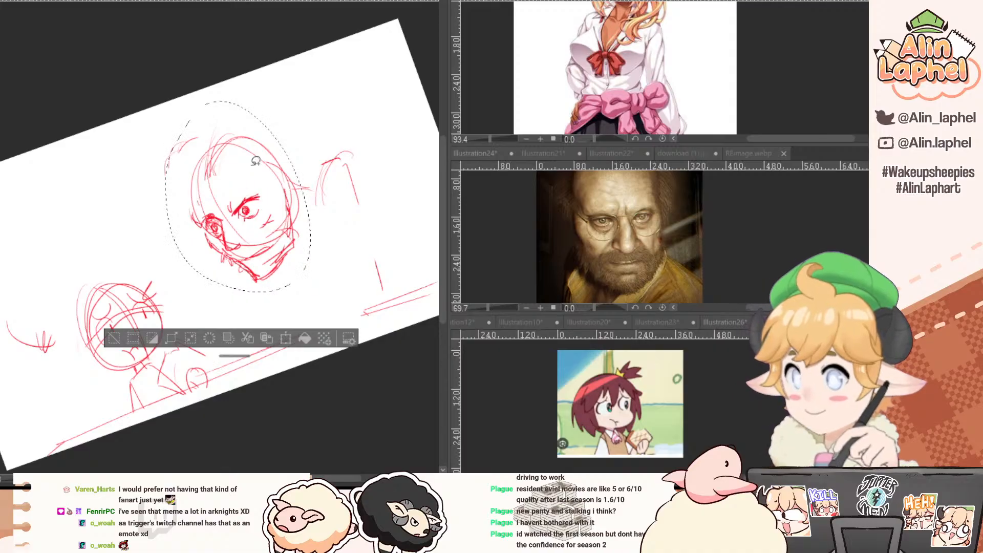
{"action": "left_click", "coordinate": [286, 338]}
{"action": "left_click_drag", "start_coordinate": [200, 107], "coordinate": [206, 126]}
{"action": "left_click_drag", "start_coordinate": [221, 202], "coordinate": [206, 185]}
{"action": "left_click_drag", "start_coordinate": [133, 172], "coordinate": [130, 184]}
{"action": "key", "text": "Return"}
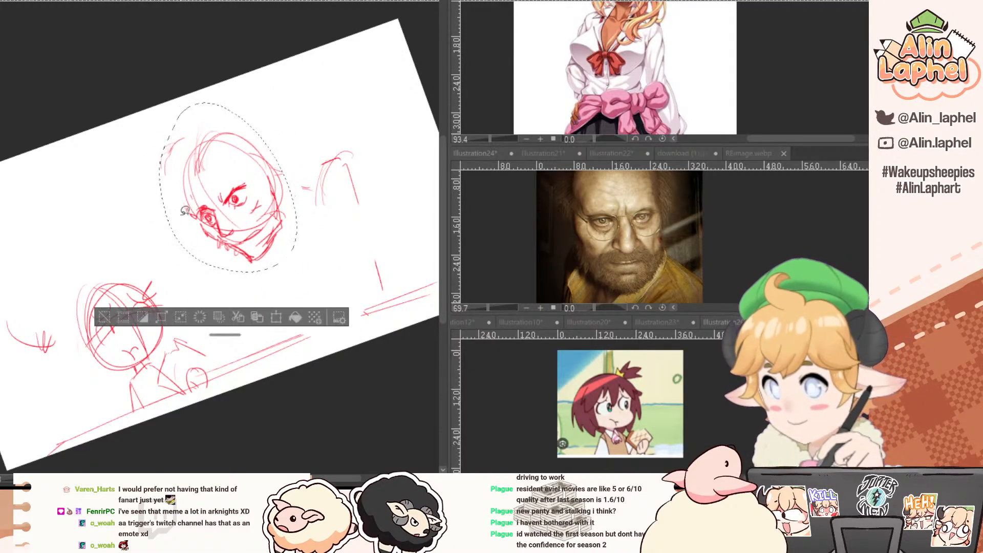
{"action": "left_click", "coordinate": [107, 319]}
Erase both pupils on the large head and redraw them smaller with a new inner line on the near eye.
{"action": "scroll", "coordinate": [203, 213], "scroll_direction": "up", "scroll_amount": 3}
{"action": "key", "text": "e"}
{"action": "left_click", "coordinate": [205, 231]}
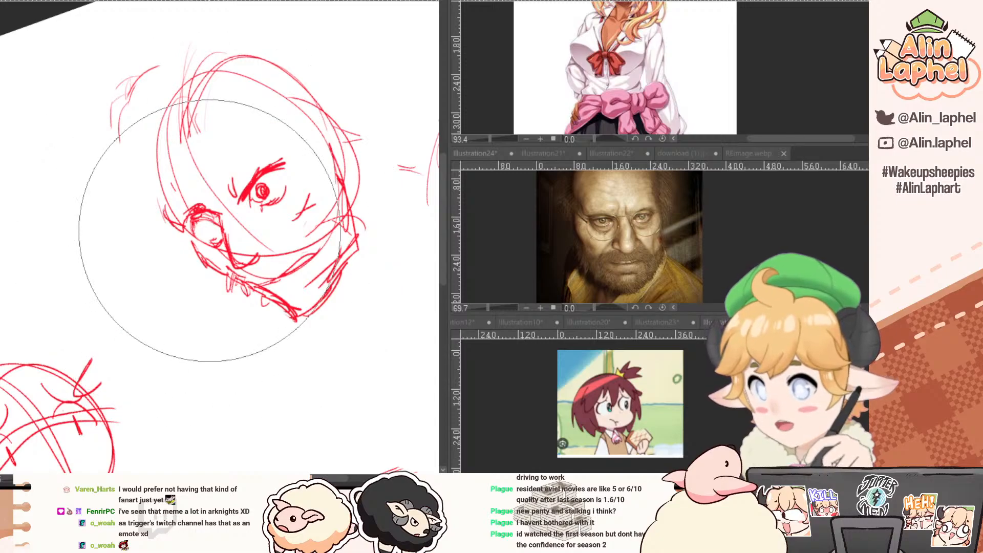
{"action": "left_click_drag", "start_coordinate": [209, 227], "coordinate": [211, 236]}
{"action": "left_click", "coordinate": [263, 194]}
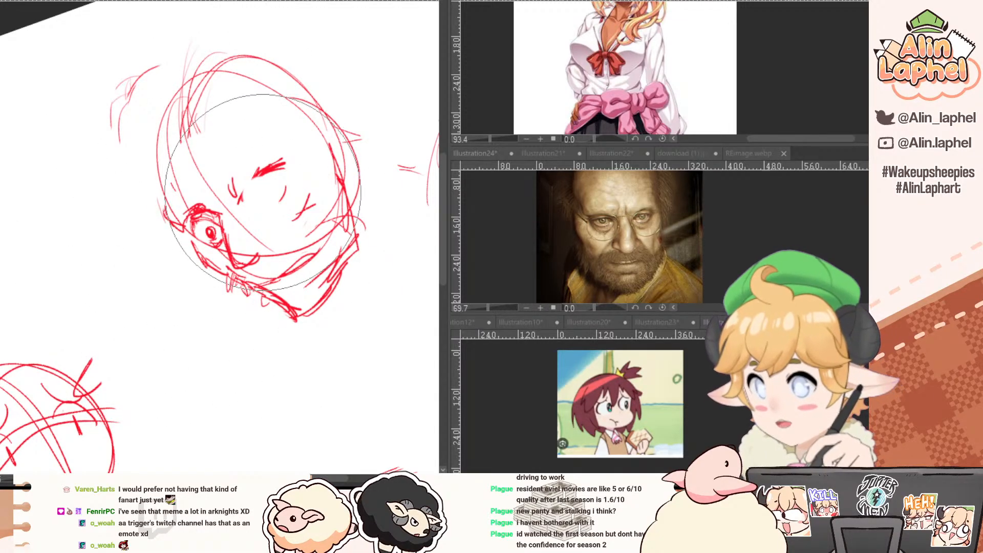
{"action": "key", "text": "p"}
{"action": "mouse_move", "coordinate": [254, 182]}
{"action": "left_mouse_down"}
{"action": "mouse_move", "coordinate": [248, 207]}
{"action": "mouse_move", "coordinate": [263, 201]}
{"action": "left_mouse_up"}
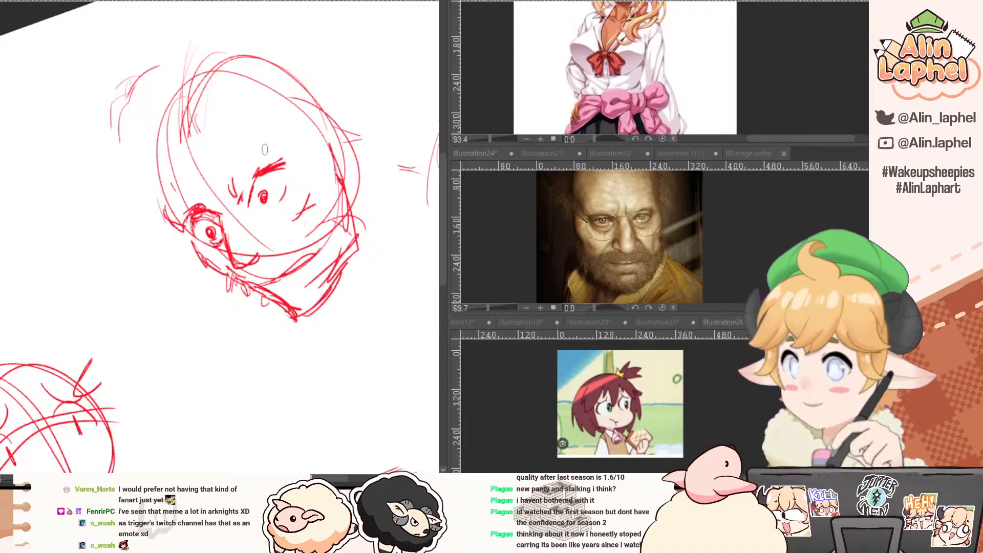
Rotate the canvas upright for the large head and redraw the near eye's pupil and lower lid.
{"action": "key", "text": "r"}
{"action": "left_click_drag", "start_coordinate": [198, 142], "coordinate": [257, 145]}
{"action": "key", "text": "e"}
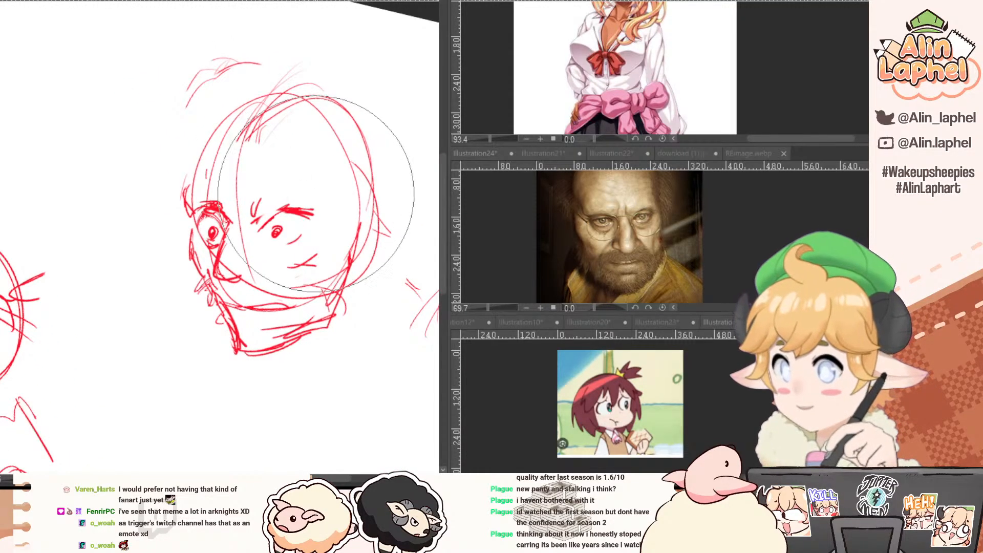
{"action": "mouse_move", "coordinate": [282, 227]}
{"action": "left_mouse_down"}
{"action": "mouse_move", "coordinate": [273, 226]}
{"action": "mouse_move", "coordinate": [280, 243]}
{"action": "mouse_move", "coordinate": [298, 236]}
{"action": "left_mouse_up"}
{"action": "key", "text": "p"}
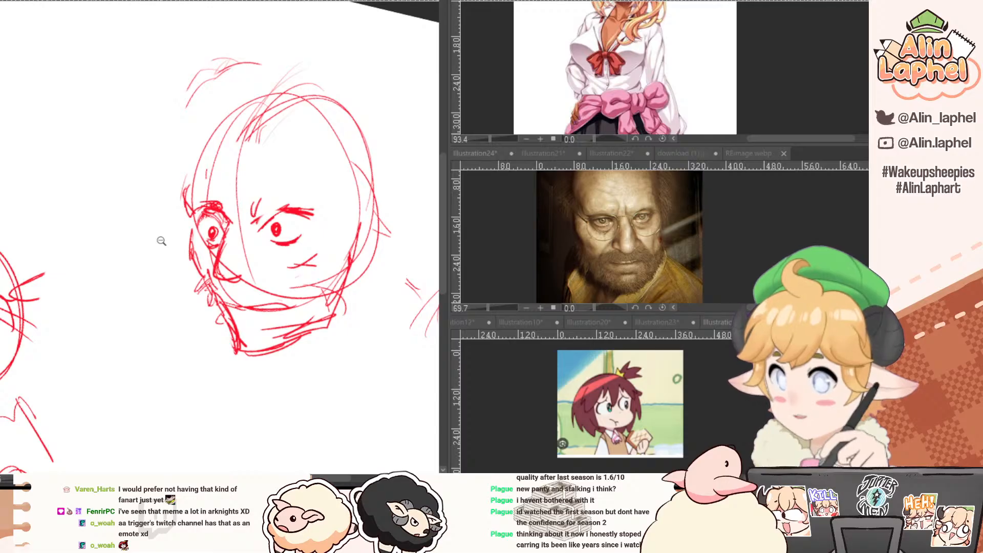
Rework the front contour of the large head's moustache and beard, erasing stray lines around the mouth.
{"action": "scroll", "coordinate": [162, 241], "scroll_direction": "down", "scroll_amount": 1}
{"action": "mouse_move", "coordinate": [188, 259]}
{"action": "left_mouse_down"}
{"action": "mouse_move", "coordinate": [206, 318]}
{"action": "mouse_move", "coordinate": [227, 321]}
{"action": "mouse_move", "coordinate": [211, 296]}
{"action": "mouse_move", "coordinate": [218, 281]}
{"action": "mouse_move", "coordinate": [236, 290]}
{"action": "mouse_move", "coordinate": [203, 304]}
{"action": "mouse_move", "coordinate": [212, 325]}
{"action": "left_mouse_up"}
{"action": "key", "text": "e"}
{"action": "key", "text": "p"}
{"action": "key", "text": "e"}
{"action": "key", "text": "p"}
{"action": "key", "text": "ctrl+z"}
{"action": "key", "text": "ctrl+z"}
{"action": "key", "text": "e"}
{"action": "key", "text": "p"}
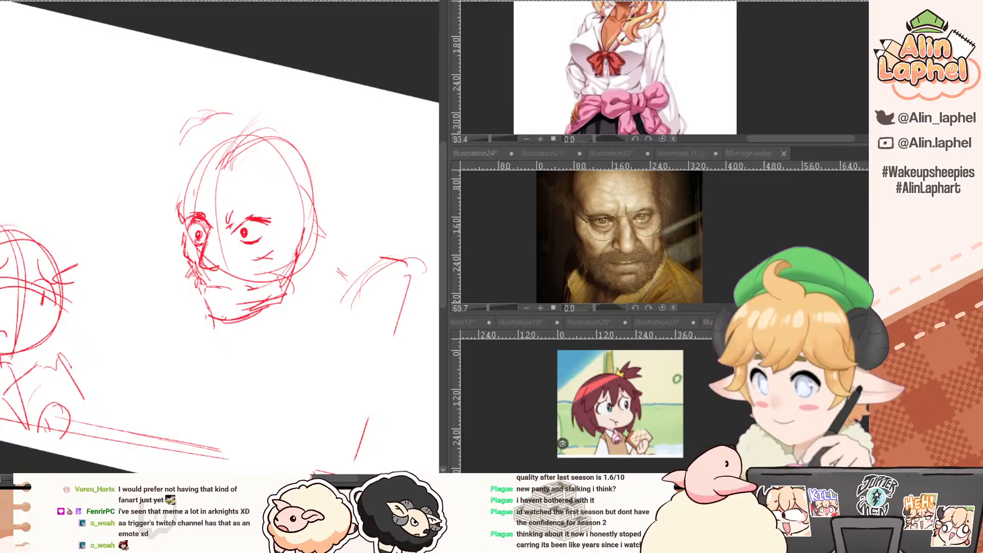
{"action": "left_click_drag", "start_coordinate": [217, 295], "coordinate": [210, 290]}
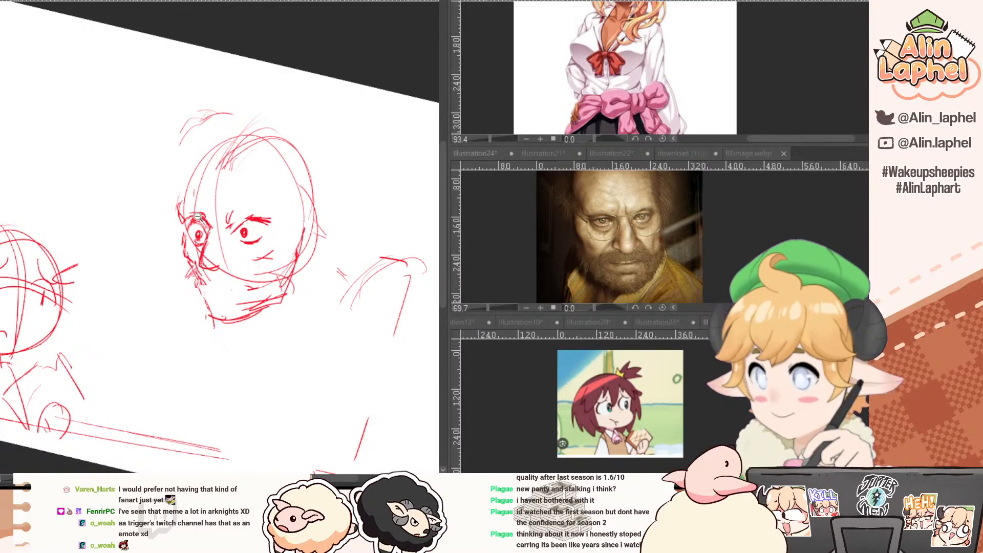
Reduce the brush size and redraw the iris and pupil of the large head's far eye.
{"action": "scroll", "coordinate": [193, 215], "scroll_direction": "up", "scroll_amount": 1}
{"action": "key", "text": "["}
{"action": "key", "text": "["}
{"action": "left_click_drag", "start_coordinate": [201, 237], "coordinate": [199, 251]}
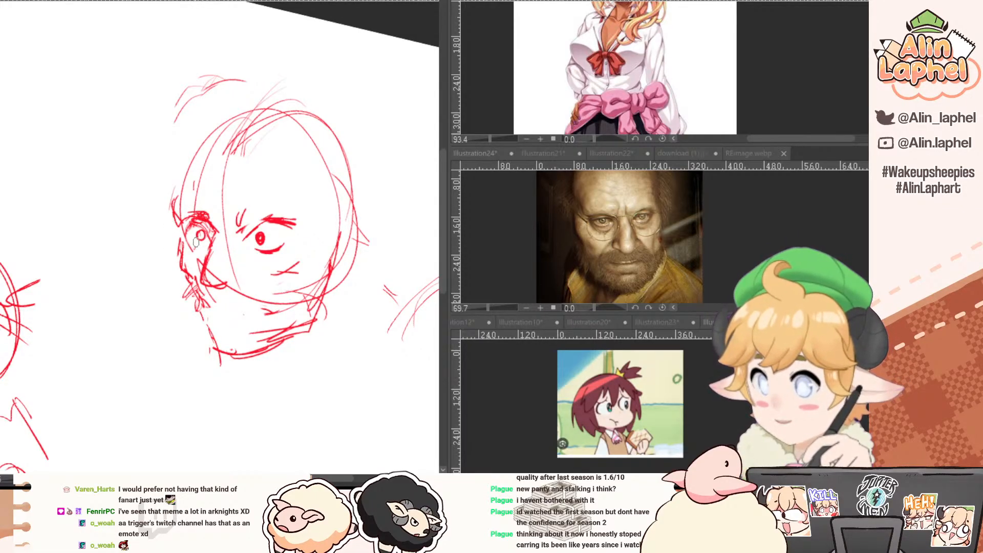
{"action": "left_click_drag", "start_coordinate": [200, 242], "coordinate": [201, 237]}
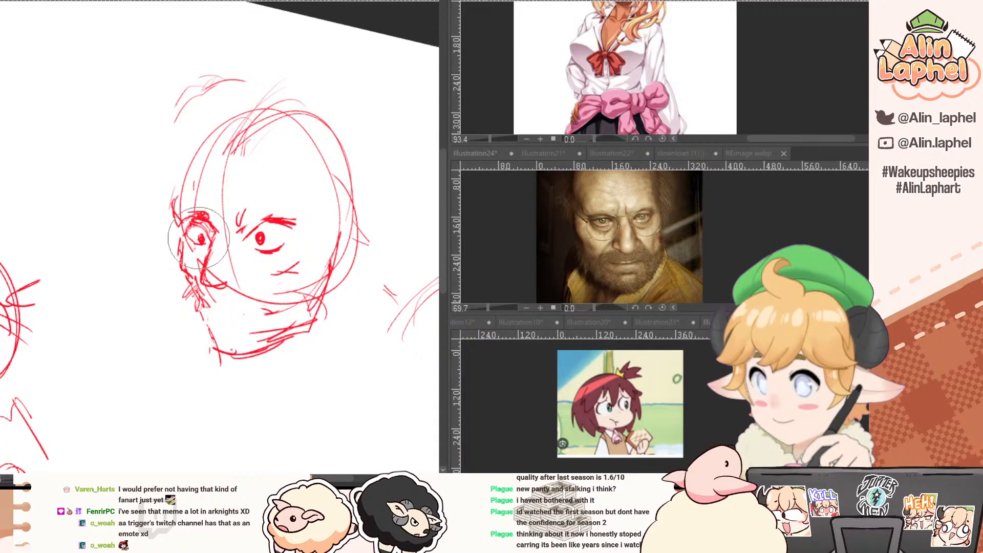
{"action": "key", "text": "ctrl+z"}
{"action": "left_click_drag", "start_coordinate": [199, 231], "coordinate": [197, 238]}
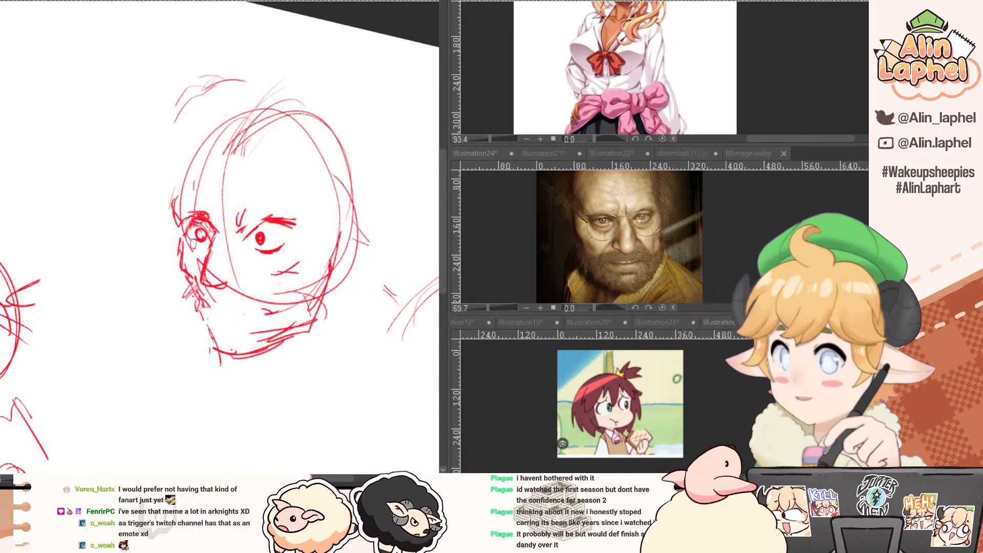
Redraw the near eye of the large head with a heavy slanted upper lid and a frown crease beside it.
{"action": "key", "text": "e"}
{"action": "key", "text": "r"}
{"action": "left_click_drag", "start_coordinate": [182, 299], "coordinate": [162, 199]}
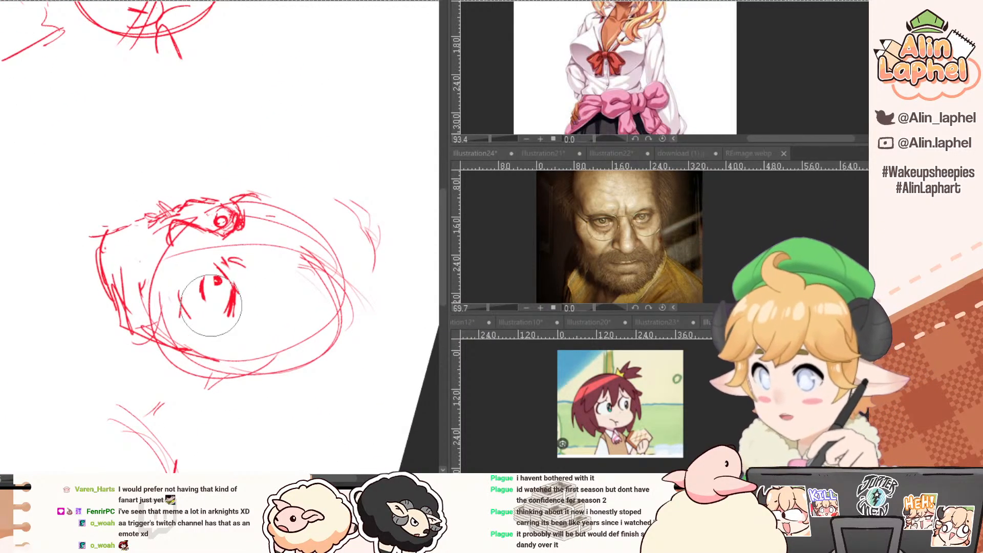
{"action": "mouse_move", "coordinate": [213, 269]}
{"action": "left_mouse_down"}
{"action": "mouse_move", "coordinate": [215, 314]}
{"action": "mouse_move", "coordinate": [219, 288]}
{"action": "left_mouse_up"}
{"action": "key", "text": "r"}
{"action": "mouse_move", "coordinate": [243, 176]}
{"action": "left_mouse_down"}
{"action": "mouse_move", "coordinate": [141, 201]}
{"action": "mouse_move", "coordinate": [134, 231]}
{"action": "left_mouse_up"}
{"action": "left_click_drag", "start_coordinate": [248, 224], "coordinate": [264, 206]}
{"action": "mouse_move", "coordinate": [256, 211]}
{"action": "left_mouse_down"}
{"action": "mouse_move", "coordinate": [285, 205]}
{"action": "mouse_move", "coordinate": [224, 210]}
{"action": "mouse_move", "coordinate": [242, 221]}
{"action": "left_mouse_up"}
{"action": "key", "text": "e"}
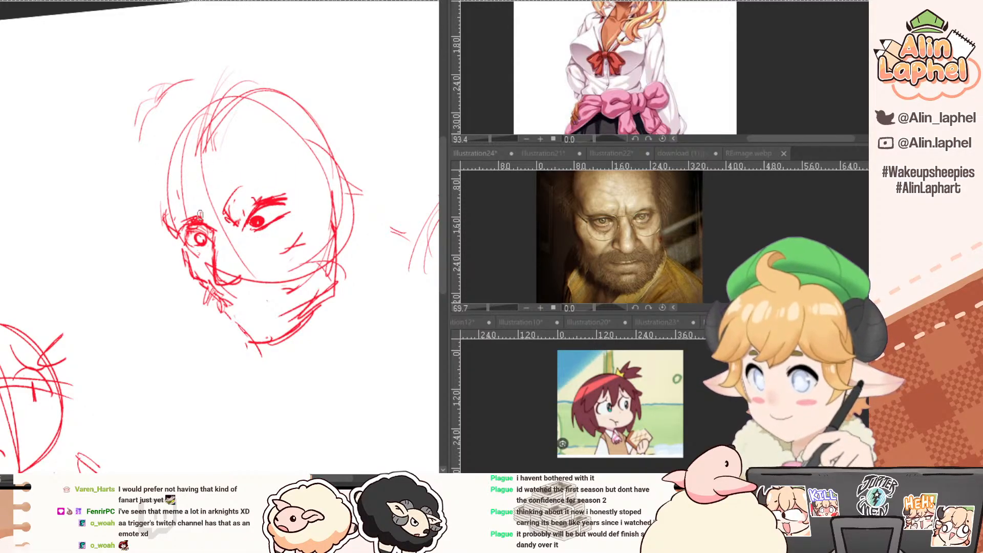
Add brow ridge lines above both eyes and redraw the forehead contour using the upper part of the bearded man's portrait.
{"action": "mouse_move", "coordinate": [173, 204]}
{"action": "left_mouse_down"}
{"action": "mouse_move", "coordinate": [202, 199]}
{"action": "mouse_move", "coordinate": [251, 175]}
{"action": "left_mouse_up"}
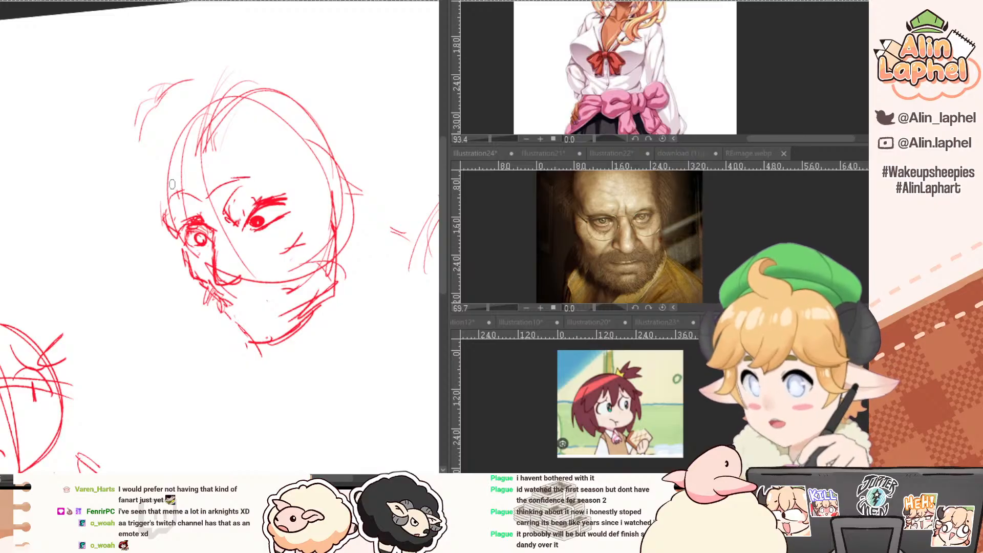
{"action": "left_click_drag", "start_coordinate": [172, 184], "coordinate": [188, 180]}
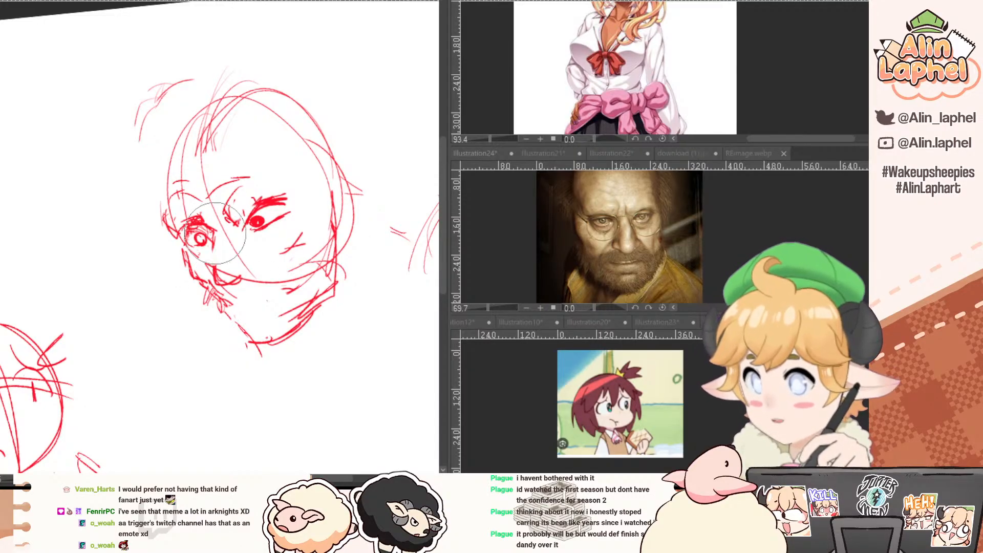
{"action": "left_click", "coordinate": [538, 226]}
{"action": "left_click_drag", "start_coordinate": [537, 227], "coordinate": [528, 244]}
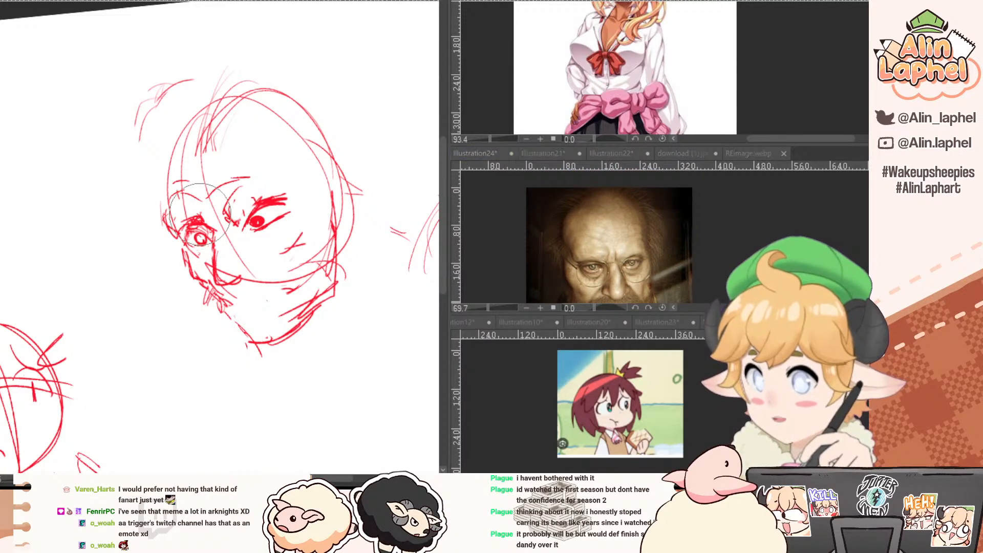
{"action": "left_click_drag", "start_coordinate": [184, 107], "coordinate": [155, 181]}
{"action": "left_click_drag", "start_coordinate": [178, 124], "coordinate": [165, 208]}
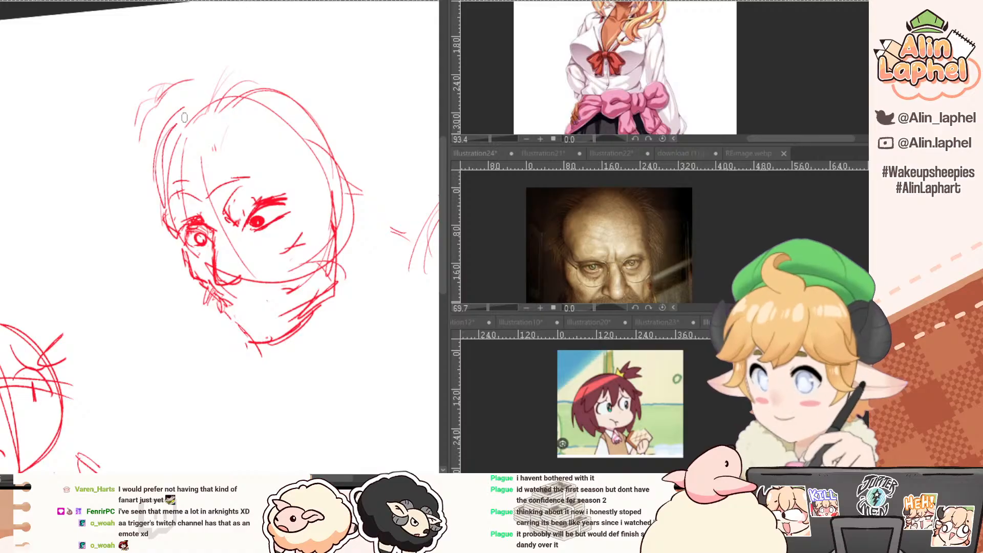
{"action": "left_click_drag", "start_coordinate": [202, 107], "coordinate": [158, 181]}
Sketch loose curved hair tufts along the far side of the large head.
{"action": "left_click_drag", "start_coordinate": [155, 147], "coordinate": [123, 198]}
{"action": "mouse_move", "coordinate": [149, 158]}
{"action": "left_mouse_down"}
{"action": "mouse_move", "coordinate": [114, 213]}
{"action": "mouse_move", "coordinate": [122, 209]}
{"action": "left_mouse_up"}
{"action": "mouse_move", "coordinate": [123, 208]}
{"action": "left_mouse_down"}
{"action": "mouse_move", "coordinate": [139, 204]}
{"action": "mouse_move", "coordinate": [143, 258]}
{"action": "left_mouse_up"}
{"action": "left_click_drag", "start_coordinate": [134, 238], "coordinate": [164, 258]}
Erase the lower nose lines of the large head and redraw the nose tip slightly higher.
{"action": "key", "text": "e"}
{"action": "left_click_drag", "start_coordinate": [234, 311], "coordinate": [244, 288]}
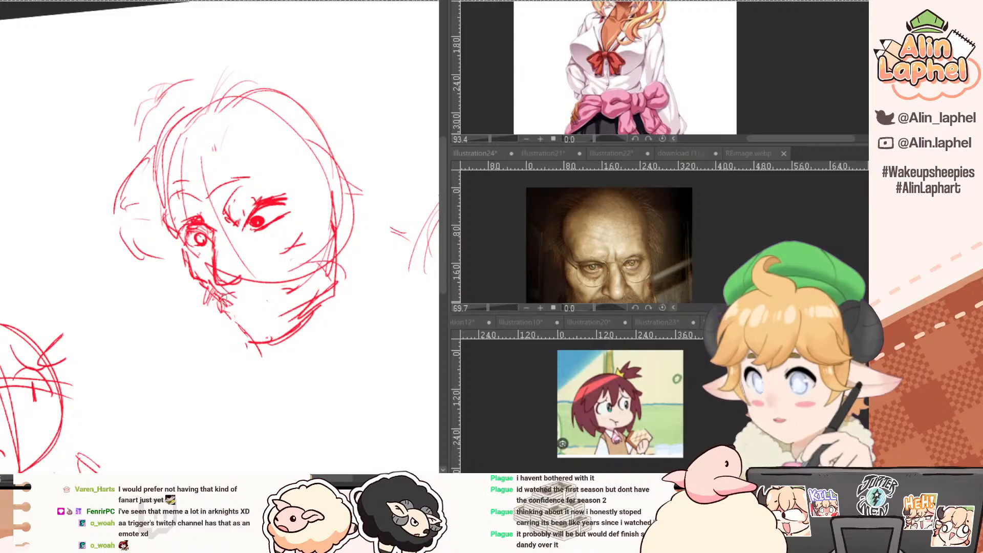
{"action": "left_click_drag", "start_coordinate": [233, 294], "coordinate": [257, 287]}
{"action": "key", "text": "ctrl+z"}
{"action": "key", "text": "e"}
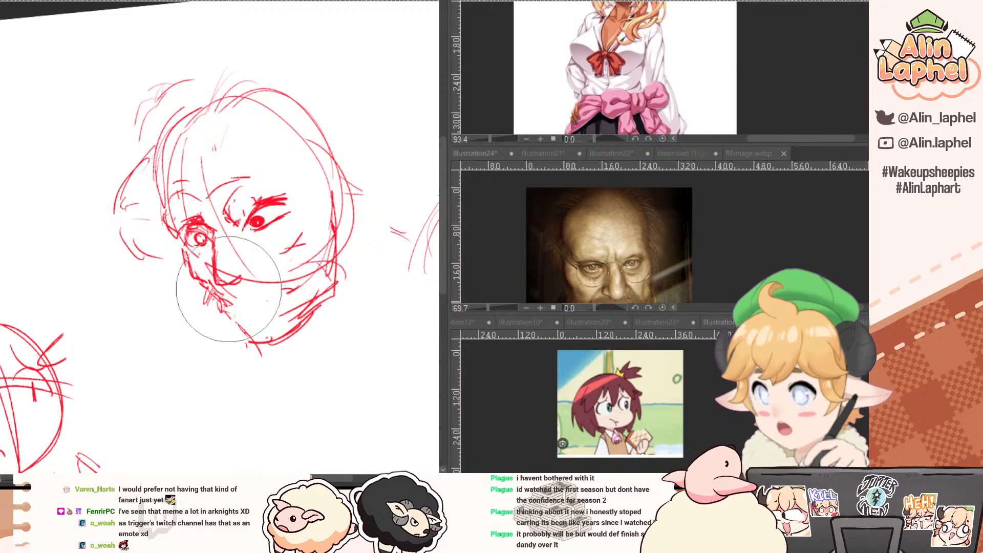
{"action": "left_click_drag", "start_coordinate": [229, 290], "coordinate": [226, 274]}
{"action": "key", "text": "p"}
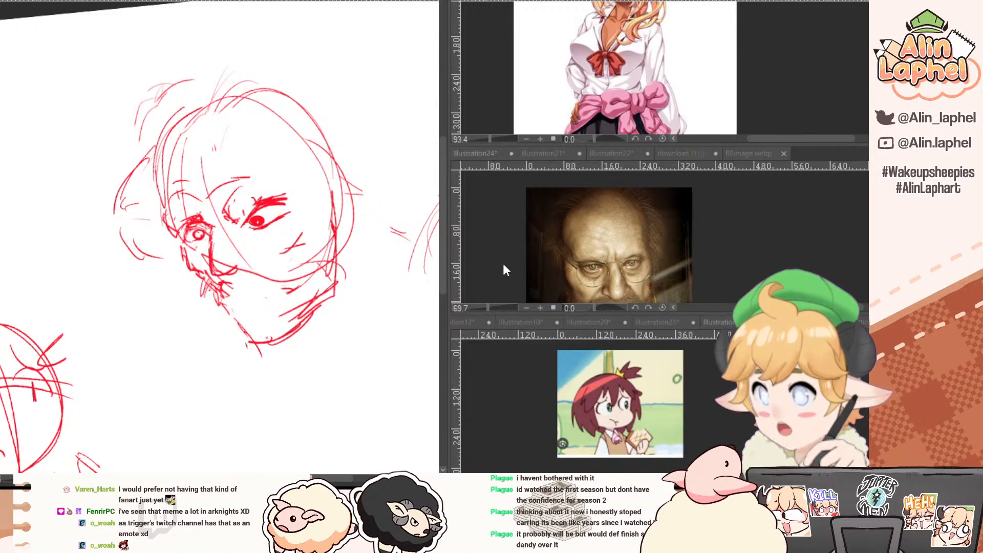
Bring the portrait's beard into view and sketch the moustache line and hatched beard edge along the large head's chin.
{"action": "left_click_drag", "start_coordinate": [505, 265], "coordinate": [511, 195]}
{"action": "left_click", "coordinate": [245, 277]}
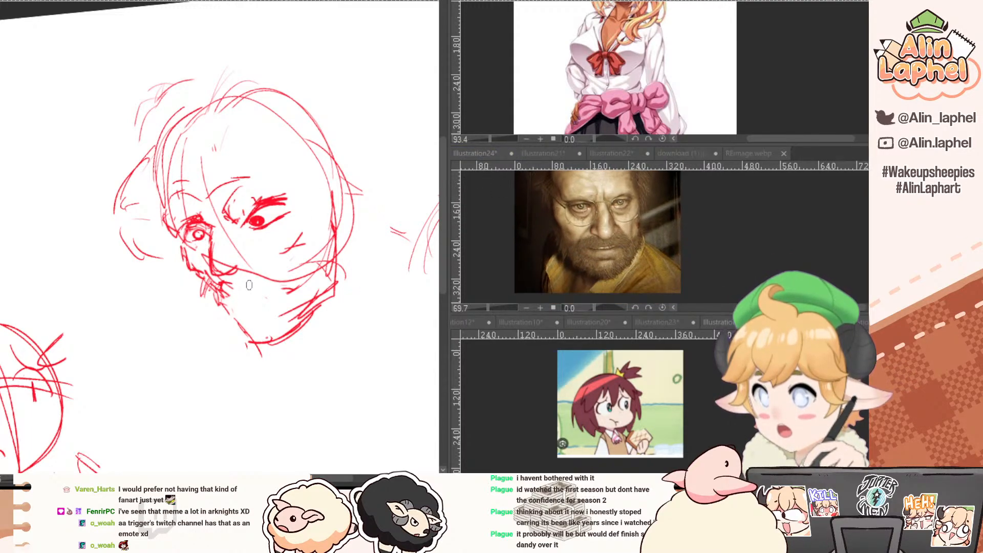
{"action": "left_click_drag", "start_coordinate": [229, 278], "coordinate": [276, 276]}
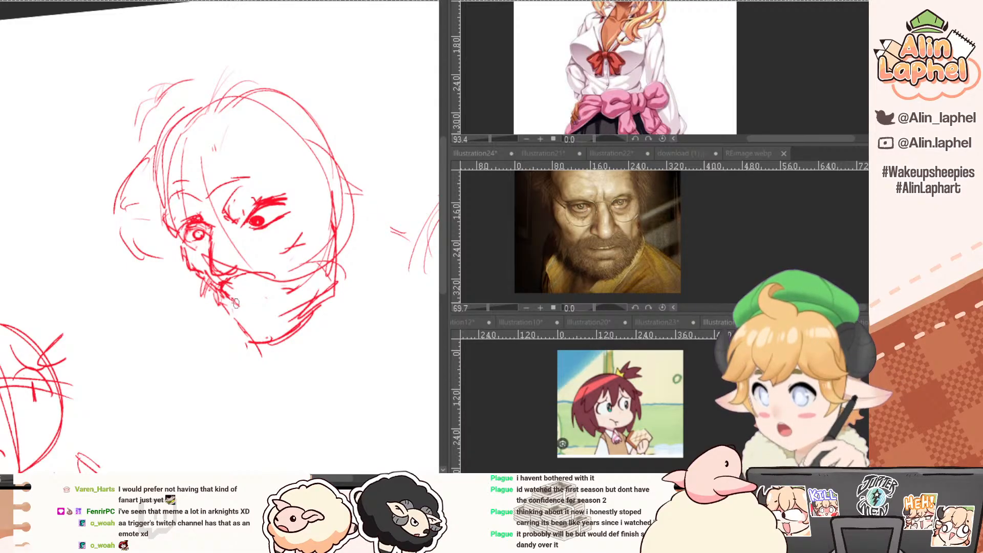
{"action": "left_click_drag", "start_coordinate": [236, 303], "coordinate": [254, 326]}
{"action": "key", "text": "e"}
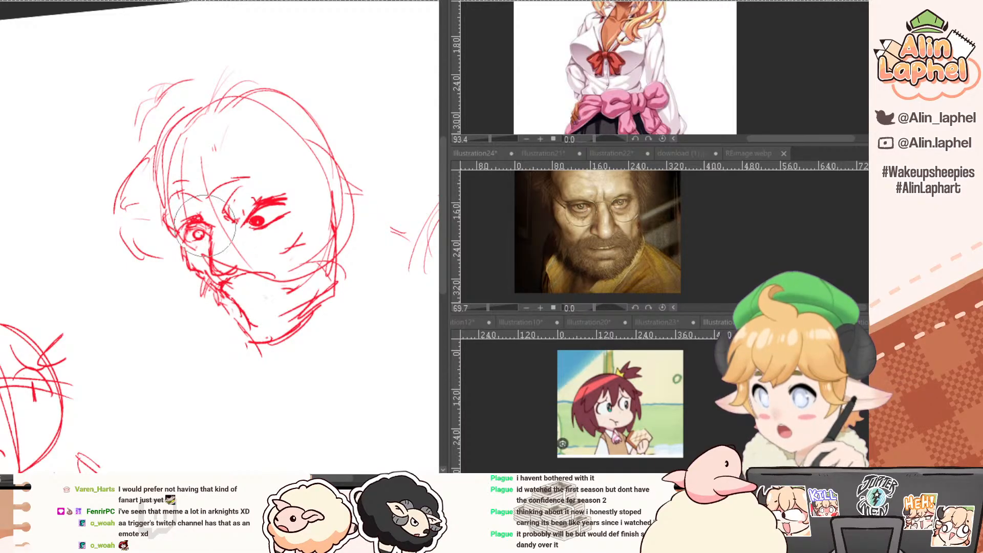
{"action": "key", "text": "p"}
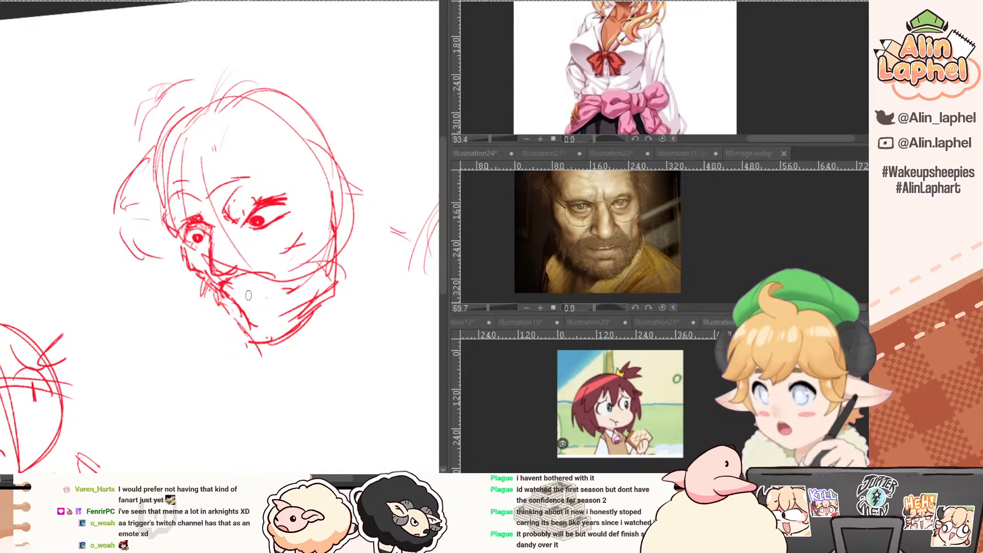
{"action": "mouse_move", "coordinate": [228, 289]}
{"action": "left_mouse_down"}
{"action": "mouse_move", "coordinate": [272, 274]}
{"action": "mouse_move", "coordinate": [226, 284]}
{"action": "mouse_move", "coordinate": [265, 271]}
{"action": "mouse_move", "coordinate": [219, 323]}
{"action": "mouse_move", "coordinate": [229, 302]}
{"action": "mouse_move", "coordinate": [257, 343]}
{"action": "mouse_move", "coordinate": [284, 331]}
{"action": "left_mouse_up"}
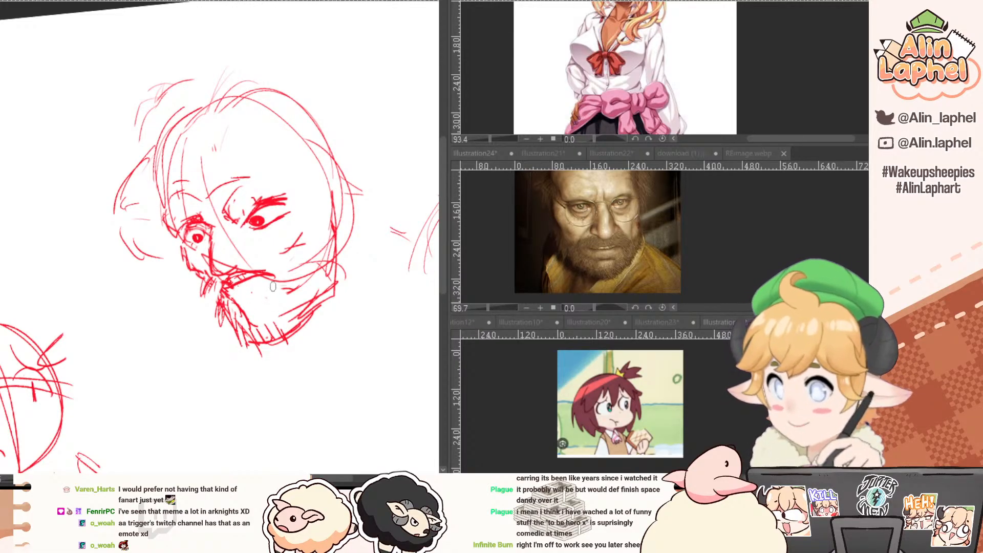
Draw the curved beard contour around the mouth and up to the cheek of the large head.
{"action": "mouse_move", "coordinate": [266, 281]}
{"action": "left_mouse_down"}
{"action": "mouse_move", "coordinate": [259, 303]}
{"action": "mouse_move", "coordinate": [265, 282]}
{"action": "mouse_move", "coordinate": [244, 317]}
{"action": "mouse_move", "coordinate": [252, 296]}
{"action": "mouse_move", "coordinate": [254, 320]}
{"action": "mouse_move", "coordinate": [288, 308]}
{"action": "left_mouse_up"}
{"action": "mouse_move", "coordinate": [295, 273]}
{"action": "left_mouse_down"}
{"action": "mouse_move", "coordinate": [272, 274]}
{"action": "mouse_move", "coordinate": [313, 299]}
{"action": "mouse_move", "coordinate": [257, 273]}
{"action": "mouse_move", "coordinate": [283, 310]}
{"action": "left_mouse_up"}
{"action": "key", "text": "ctrl+z"}
{"action": "key", "text": "e"}
{"action": "key", "text": "p"}
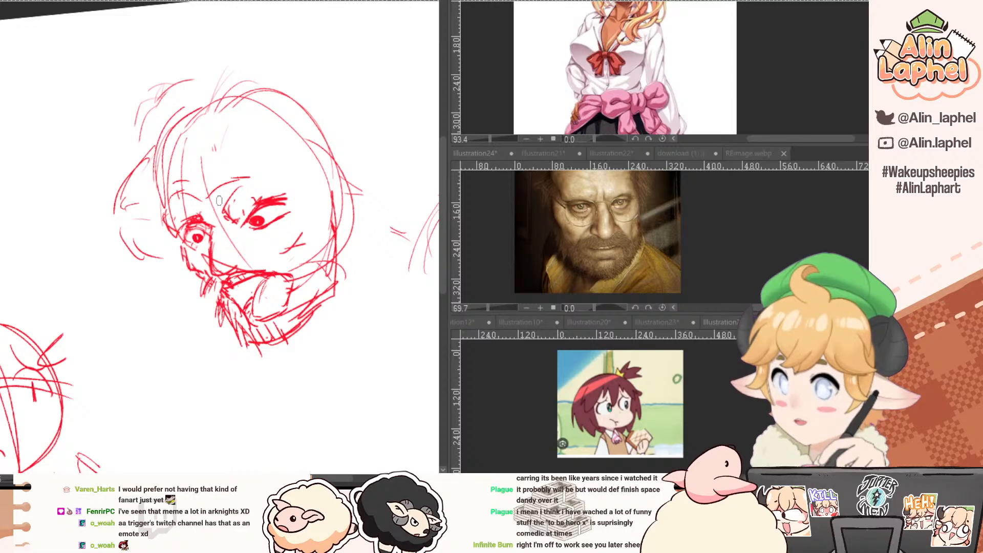
Erase the near eye's lower lid on the large head and redraw it tighter under the pupil.
{"action": "key", "text": "e"}
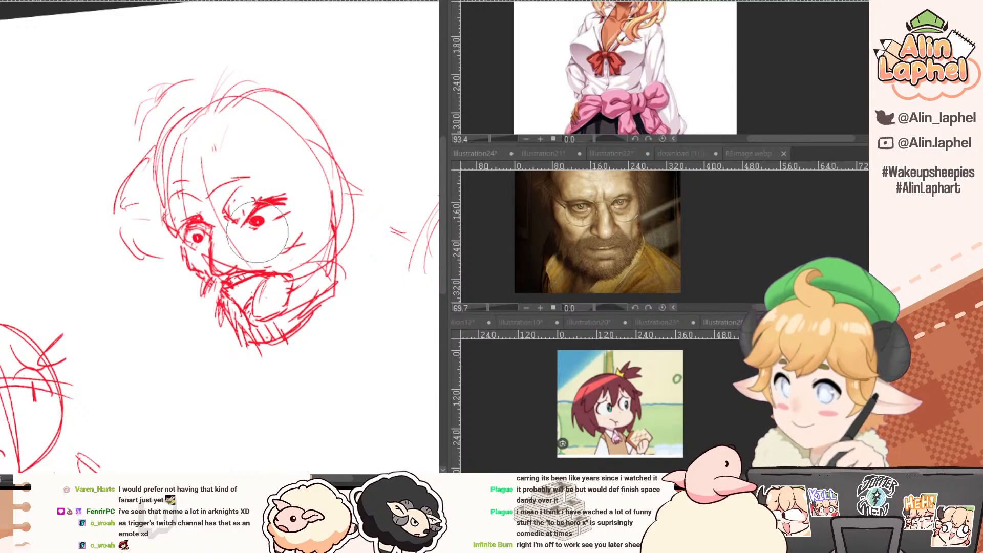
{"action": "key", "text": "p"}
{"action": "mouse_move", "coordinate": [265, 221]}
{"action": "left_mouse_down"}
{"action": "mouse_move", "coordinate": [286, 213]}
{"action": "mouse_move", "coordinate": [263, 233]}
{"action": "mouse_move", "coordinate": [251, 223]}
{"action": "mouse_move", "coordinate": [270, 234]}
{"action": "left_mouse_up"}
{"action": "key", "text": "e"}
{"action": "key", "text": "p"}
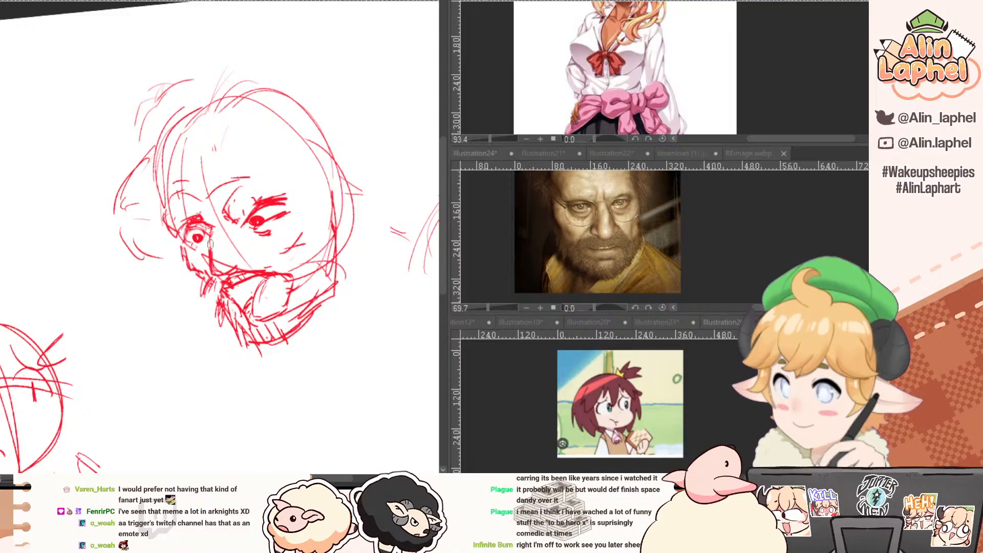
Rework the far edge of the moustache and beard just below the large head's nose with darker strokes.
{"action": "mouse_move", "coordinate": [211, 236]}
{"action": "left_mouse_down"}
{"action": "mouse_move", "coordinate": [207, 300]}
{"action": "mouse_move", "coordinate": [202, 288]}
{"action": "mouse_move", "coordinate": [210, 317]}
{"action": "left_mouse_up"}
{"action": "key", "text": "e"}
{"action": "key", "text": "p"}
{"action": "key", "text": "e"}
{"action": "key", "text": "p"}
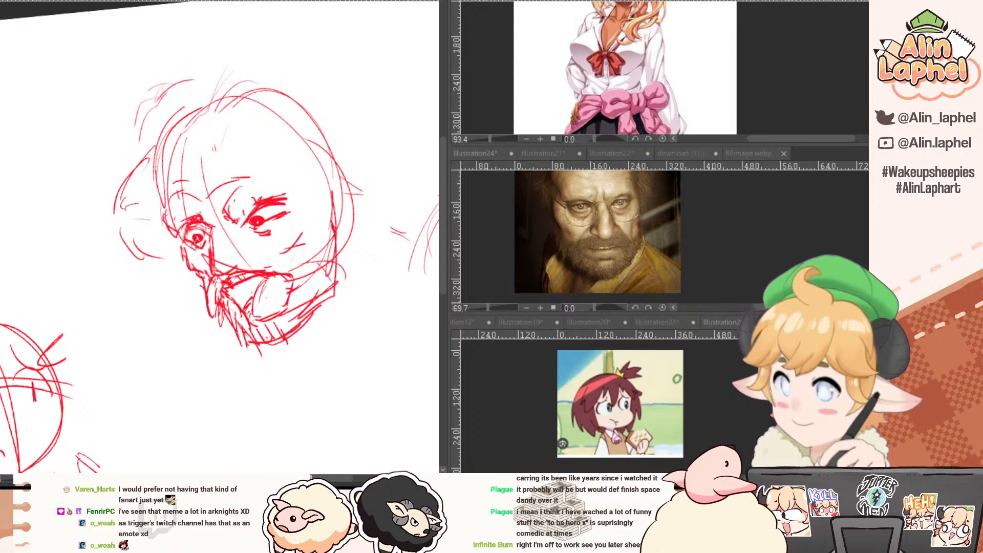
Clean up the large head's far cheek beside the nose and redraw its edge running into the beard.
{"action": "mouse_move", "coordinate": [179, 235]}
{"action": "left_mouse_down"}
{"action": "mouse_move", "coordinate": [147, 215]}
{"action": "mouse_move", "coordinate": [171, 239]}
{"action": "left_mouse_up"}
{"action": "key", "text": "e"}
{"action": "mouse_move", "coordinate": [199, 277]}
{"action": "left_mouse_down"}
{"action": "mouse_move", "coordinate": [208, 284]}
{"action": "mouse_move", "coordinate": [195, 266]}
{"action": "mouse_move", "coordinate": [209, 288]}
{"action": "left_mouse_up"}
{"action": "key", "text": "p"}
{"action": "key", "text": "e"}
{"action": "mouse_move", "coordinate": [221, 255]}
{"action": "left_mouse_down"}
{"action": "mouse_move", "coordinate": [214, 284]}
{"action": "mouse_move", "coordinate": [223, 249]}
{"action": "left_mouse_up"}
{"action": "key", "text": "p"}
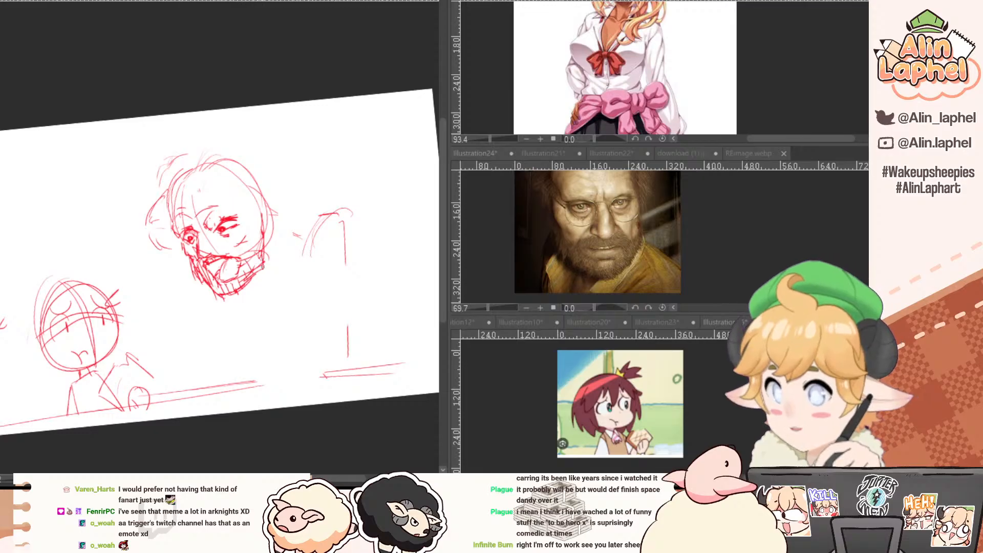
Tidy the near cheek of the large head and sketch a shoulder line from its neck towards the raised shoulder.
{"action": "key", "text": "e"}
{"action": "left_click_drag", "start_coordinate": [248, 237], "coordinate": [238, 245]}
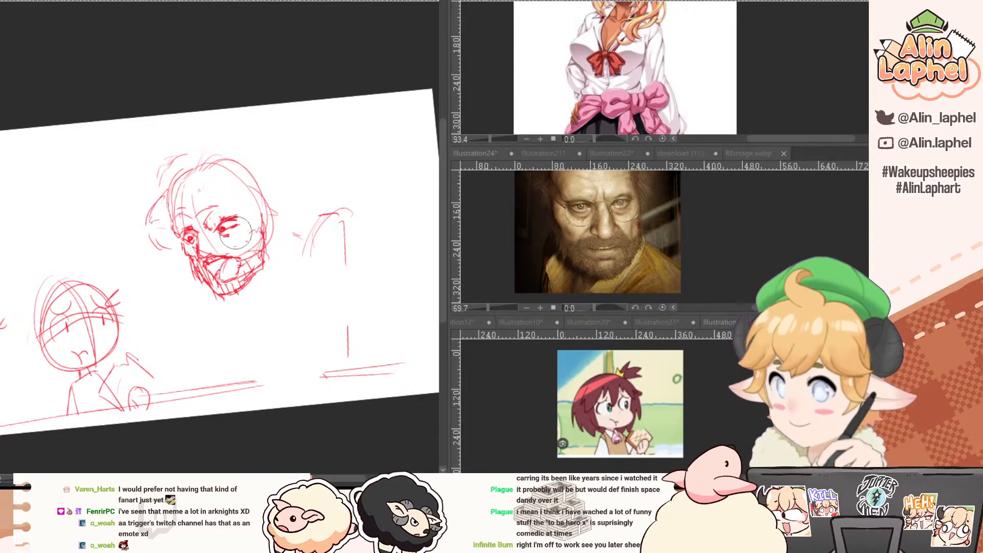
{"action": "key", "text": "p"}
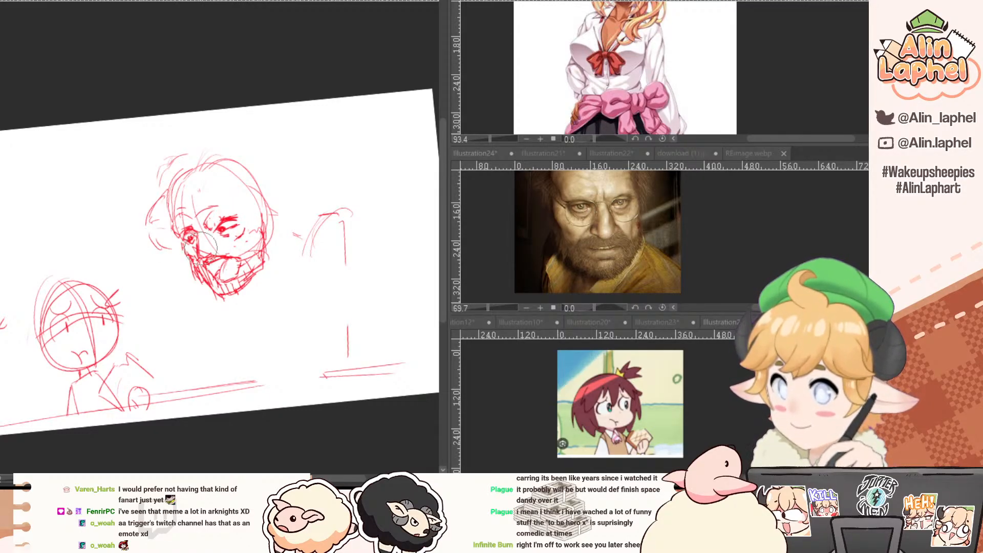
{"action": "key", "text": "e"}
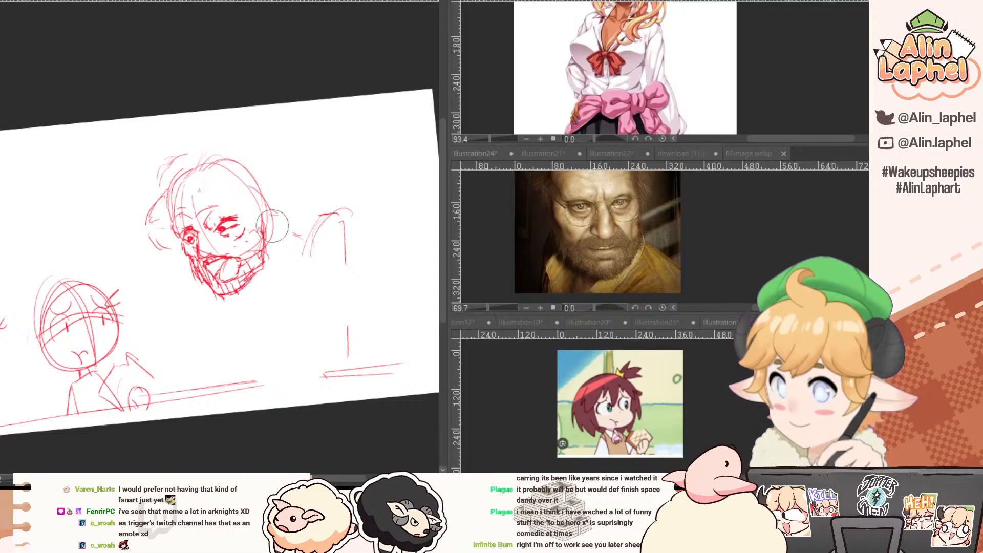
{"action": "key", "text": "p"}
{"action": "left_click_drag", "start_coordinate": [275, 223], "coordinate": [306, 233]}
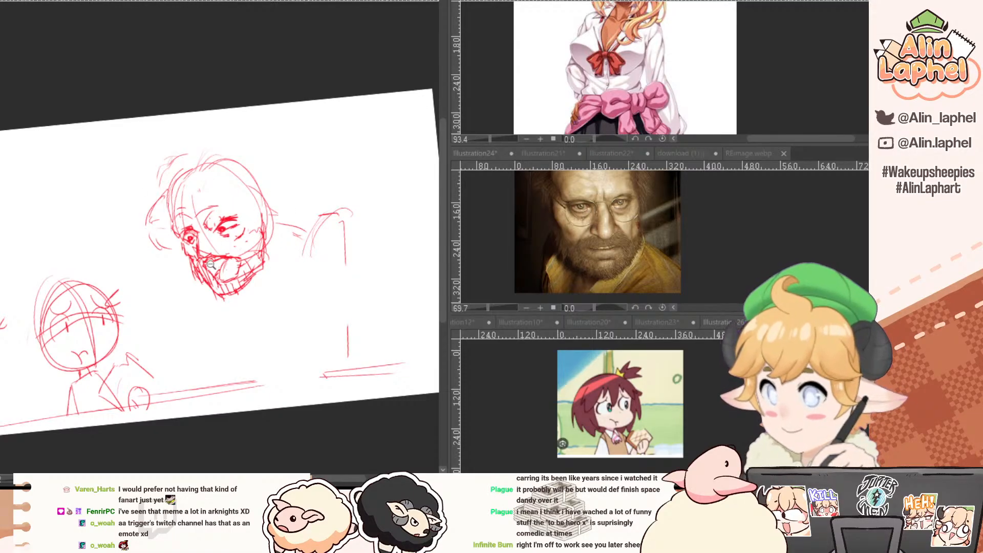
Erase beard lines around the large head's mouth and redraw the open mouth with a heavier lower lip.
{"action": "key", "text": "e"}
{"action": "mouse_move", "coordinate": [211, 265]}
{"action": "left_mouse_down"}
{"action": "mouse_move", "coordinate": [230, 265]}
{"action": "mouse_move", "coordinate": [226, 282]}
{"action": "left_mouse_up"}
{"action": "key", "text": "p"}
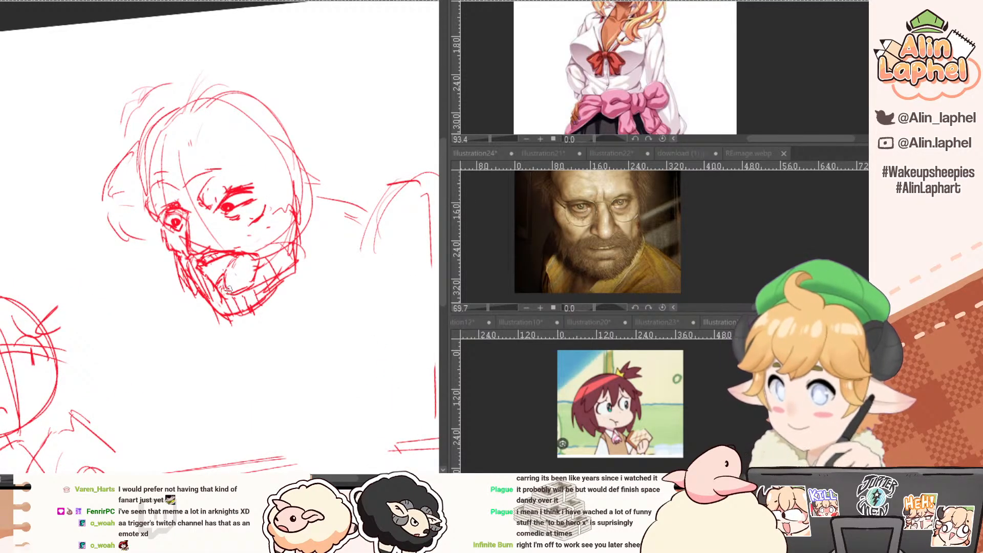
{"action": "mouse_move", "coordinate": [228, 266]}
{"action": "left_mouse_down"}
{"action": "mouse_move", "coordinate": [245, 258]}
{"action": "mouse_move", "coordinate": [213, 278]}
{"action": "mouse_move", "coordinate": [235, 252]}
{"action": "left_mouse_up"}
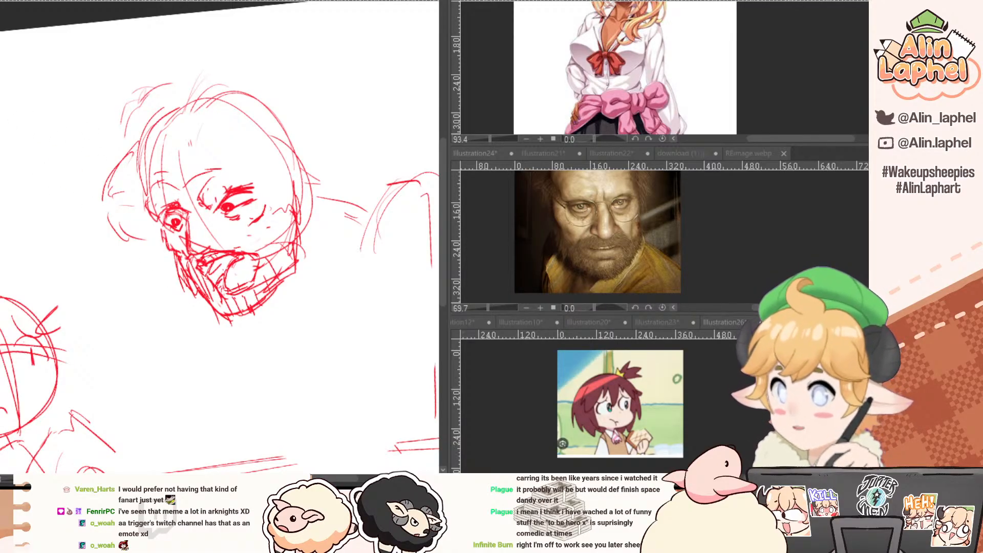
{"action": "key", "text": "e"}
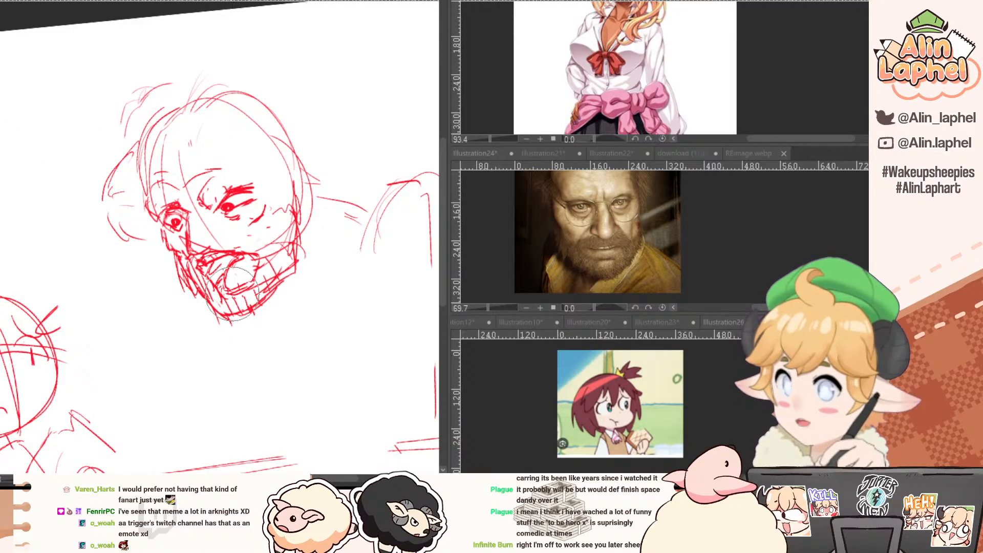
{"action": "left_click_drag", "start_coordinate": [243, 293], "coordinate": [250, 313]}
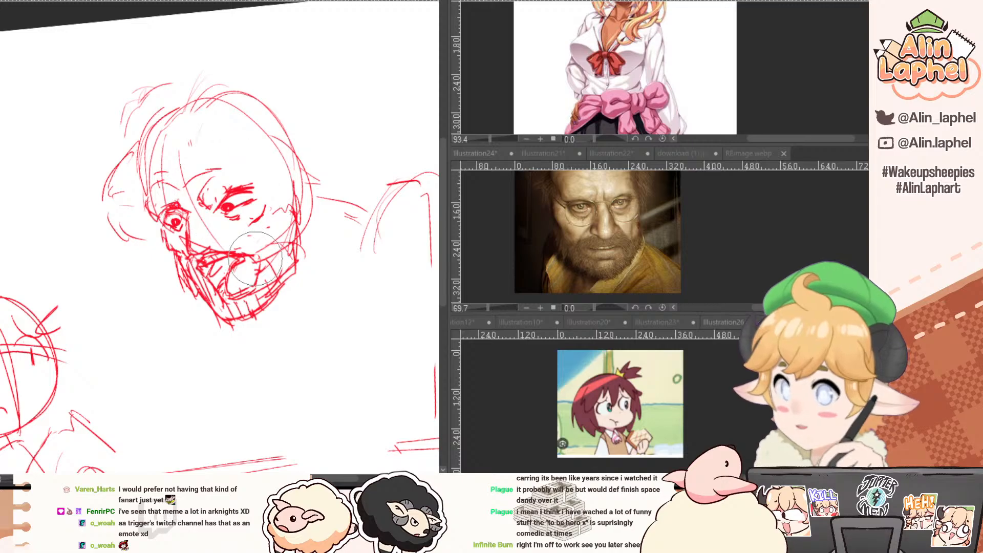
Redraw the upper mouth line as a bold moustache arch over the large head's open mouth.
{"action": "mouse_move", "coordinate": [256, 259]}
{"action": "left_mouse_down"}
{"action": "mouse_move", "coordinate": [235, 250]}
{"action": "mouse_move", "coordinate": [263, 269]}
{"action": "left_mouse_up"}
{"action": "key", "text": "p"}
{"action": "key", "text": "ctrl+z"}
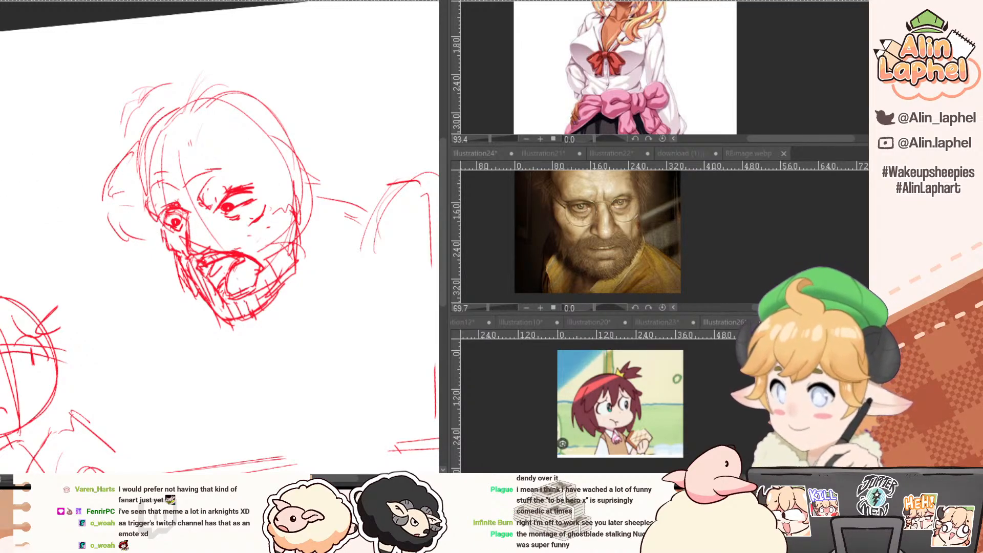
{"action": "left_click_drag", "start_coordinate": [230, 273], "coordinate": [221, 223]}
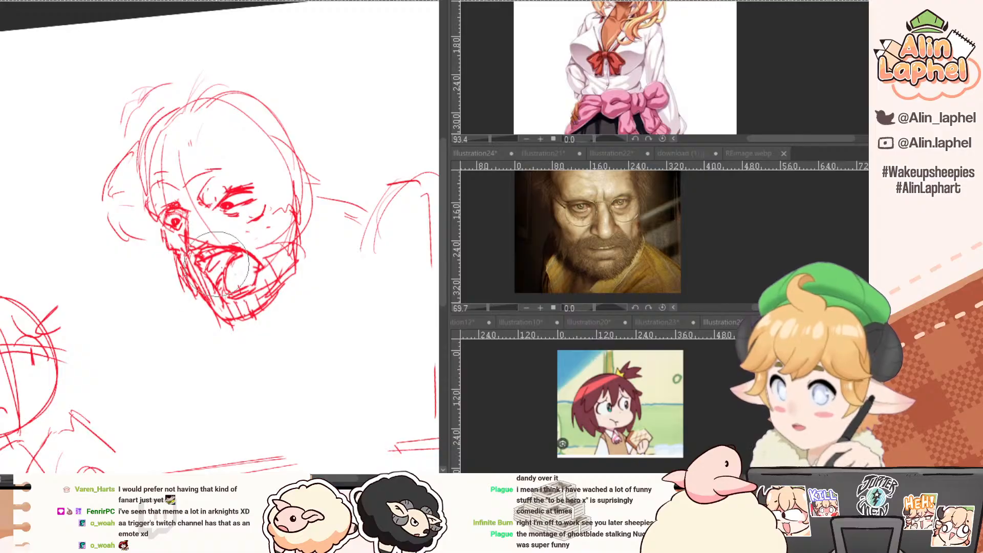
{"action": "left_click_drag", "start_coordinate": [217, 264], "coordinate": [205, 241]}
{"action": "key", "text": "bracketleft"}
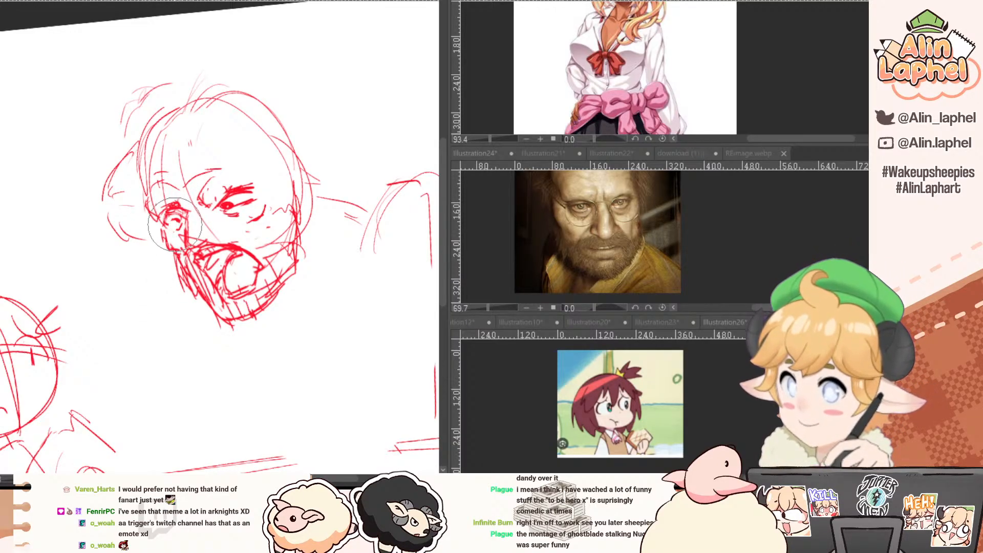
Erase the lines around the large head's far eye and redraw the eye with a clearer nose bridge and tip.
{"action": "key", "text": "e"}
{"action": "left_click_drag", "start_coordinate": [177, 223], "coordinate": [175, 219]}
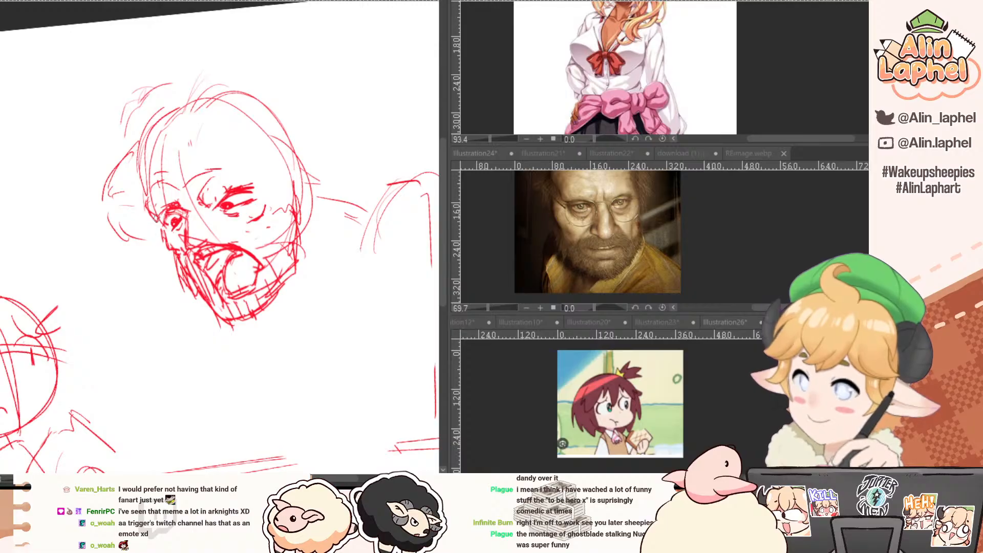
{"action": "mouse_move", "coordinate": [157, 219]}
{"action": "left_mouse_down"}
{"action": "mouse_move", "coordinate": [169, 251]}
{"action": "mouse_move", "coordinate": [187, 242]}
{"action": "left_mouse_up"}
{"action": "key", "text": "j"}
{"action": "key", "text": "e"}
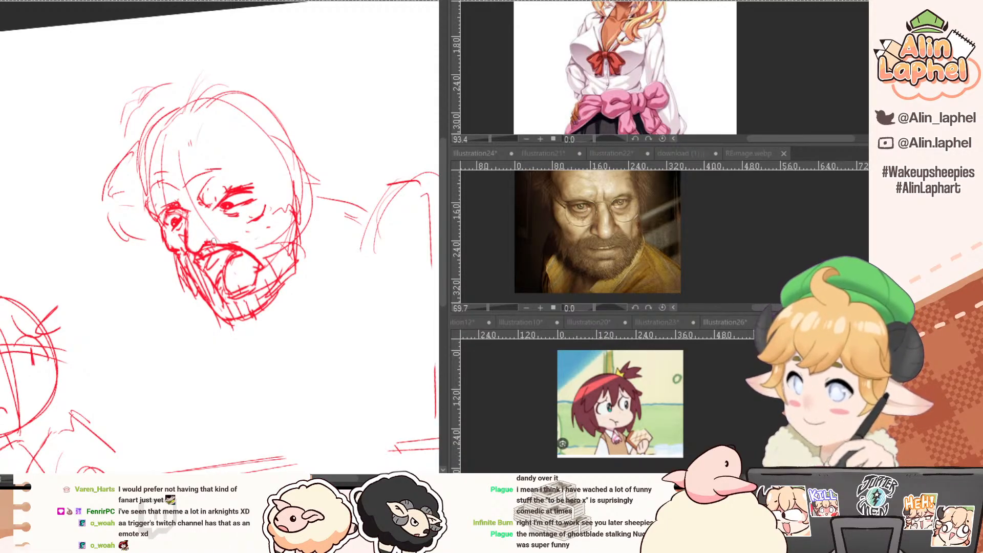
Rework the large head's near cheek and sideburn lines and strengthen the contours around the nose and moustache.
{"action": "mouse_move", "coordinate": [222, 255]}
{"action": "left_mouse_down"}
{"action": "mouse_move", "coordinate": [209, 265]}
{"action": "mouse_move", "coordinate": [217, 274]}
{"action": "mouse_move", "coordinate": [226, 243]}
{"action": "mouse_move", "coordinate": [276, 248]}
{"action": "mouse_move", "coordinate": [299, 227]}
{"action": "left_mouse_up"}
{"action": "key", "text": "j"}
{"action": "key", "text": "p"}
{"action": "key", "text": "j"}
{"action": "key", "text": "p"}
{"action": "left_click_drag", "start_coordinate": [174, 157], "coordinate": [169, 213]}
{"action": "key", "text": "j"}
{"action": "key", "text": "p"}
Add hair strands on the far side of the large head and draw a round glasses lens around its near eye.
{"action": "mouse_move", "coordinate": [121, 262]}
{"action": "left_mouse_down"}
{"action": "mouse_move", "coordinate": [105, 283]}
{"action": "mouse_move", "coordinate": [139, 300]}
{"action": "left_mouse_up"}
{"action": "mouse_move", "coordinate": [148, 249]}
{"action": "left_mouse_down"}
{"action": "mouse_move", "coordinate": [154, 239]}
{"action": "mouse_move", "coordinate": [174, 244]}
{"action": "left_mouse_up"}
{"action": "left_click_drag", "start_coordinate": [212, 287], "coordinate": [215, 293]}
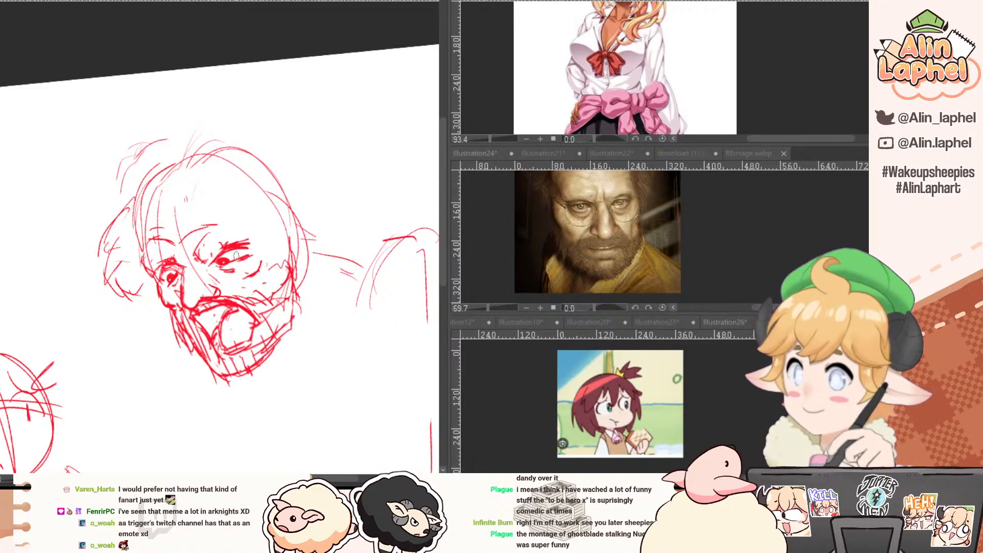
{"action": "mouse_move", "coordinate": [214, 257]}
{"action": "left_mouse_down"}
{"action": "mouse_move", "coordinate": [202, 278]}
{"action": "mouse_move", "coordinate": [241, 305]}
{"action": "mouse_move", "coordinate": [183, 277]}
{"action": "mouse_move", "coordinate": [168, 227]}
{"action": "left_mouse_up"}
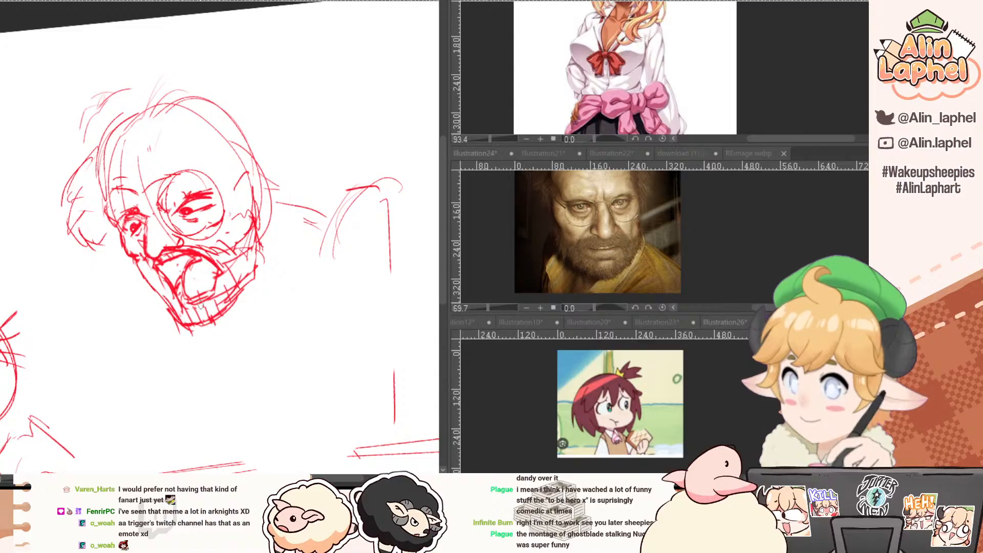
Replace the hatched beard edge of the large head with a smoother jaw and chin outline.
{"action": "mouse_move", "coordinate": [246, 291]}
{"action": "left_mouse_down"}
{"action": "mouse_move", "coordinate": [154, 274]}
{"action": "mouse_move", "coordinate": [218, 263]}
{"action": "left_mouse_up"}
{"action": "left_click_drag", "start_coordinate": [177, 298], "coordinate": [192, 293]}
{"action": "key", "text": "p"}
{"action": "left_click_drag", "start_coordinate": [155, 263], "coordinate": [198, 307]}
{"action": "key", "text": "ctrl+z"}
{"action": "mouse_move", "coordinate": [155, 256]}
{"action": "left_mouse_down"}
{"action": "mouse_move", "coordinate": [183, 299]}
{"action": "mouse_move", "coordinate": [217, 308]}
{"action": "mouse_move", "coordinate": [252, 284]}
{"action": "mouse_move", "coordinate": [261, 245]}
{"action": "mouse_move", "coordinate": [224, 270]}
{"action": "left_mouse_up"}
Clean up the lines inside the near glasses lens and redraw the chin with a sharper far corner.
{"action": "key", "text": "e"}
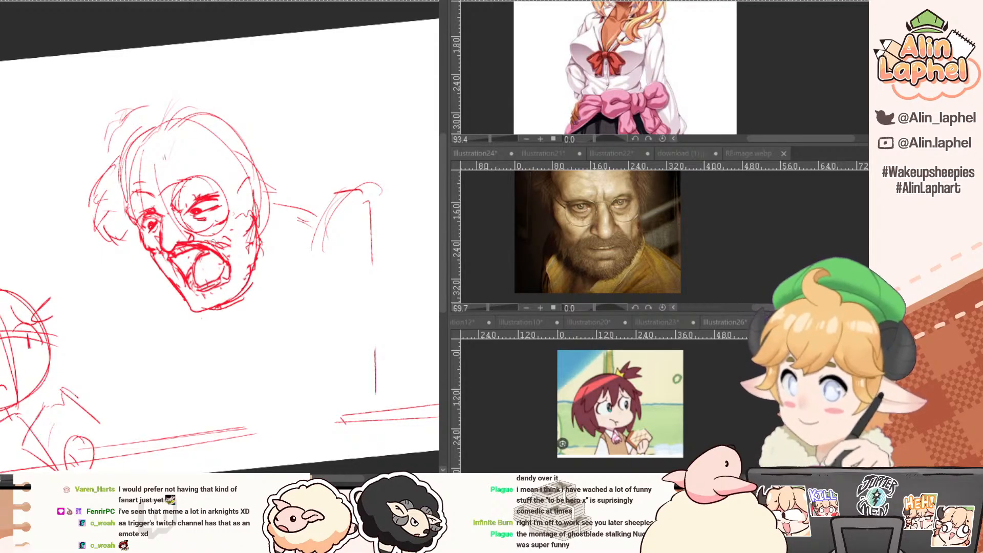
{"action": "left_click_drag", "start_coordinate": [180, 181], "coordinate": [200, 208]}
{"action": "key", "text": "p"}
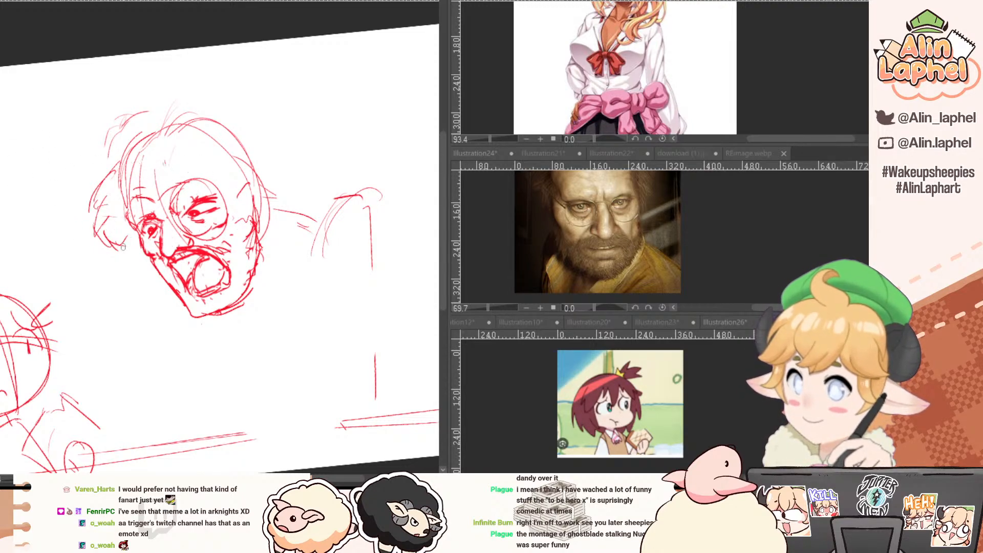
{"action": "left_click_drag", "start_coordinate": [170, 286], "coordinate": [213, 314]}
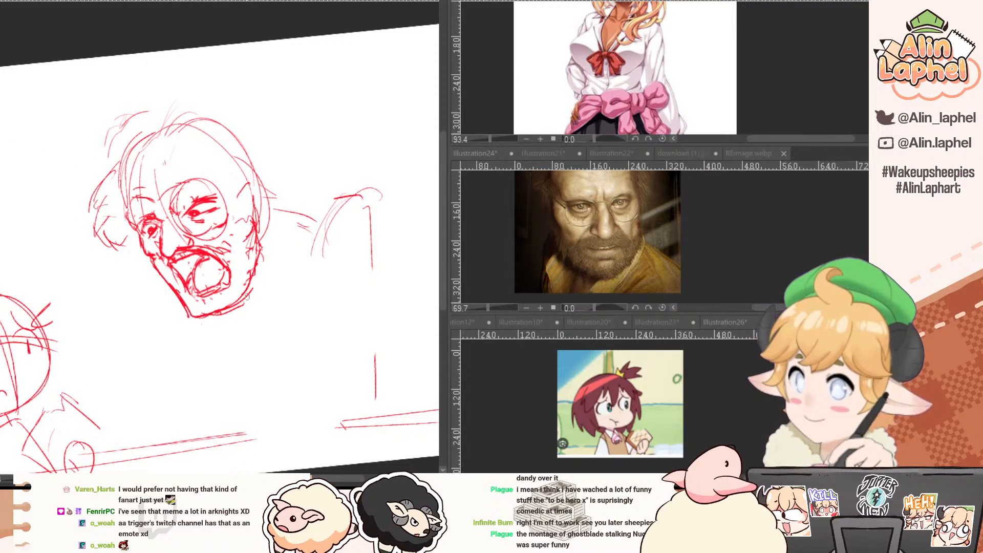
Bring in the image of the bearded man in a yellow shirt as a new reference and enlarge his face.
{"action": "left_click", "coordinate": [534, 220]}
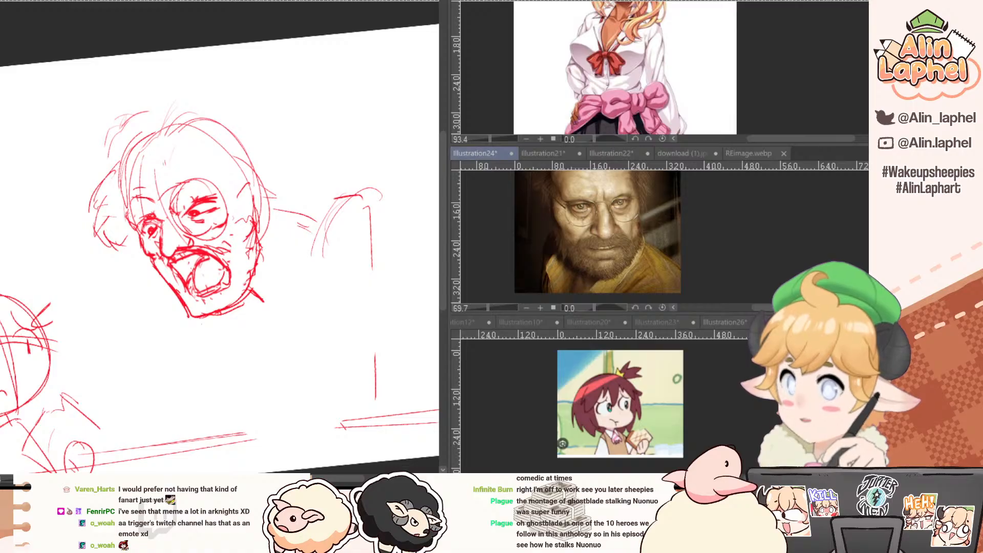
{"action": "left_click_drag", "start_coordinate": [582, 255], "coordinate": [486, 230]}
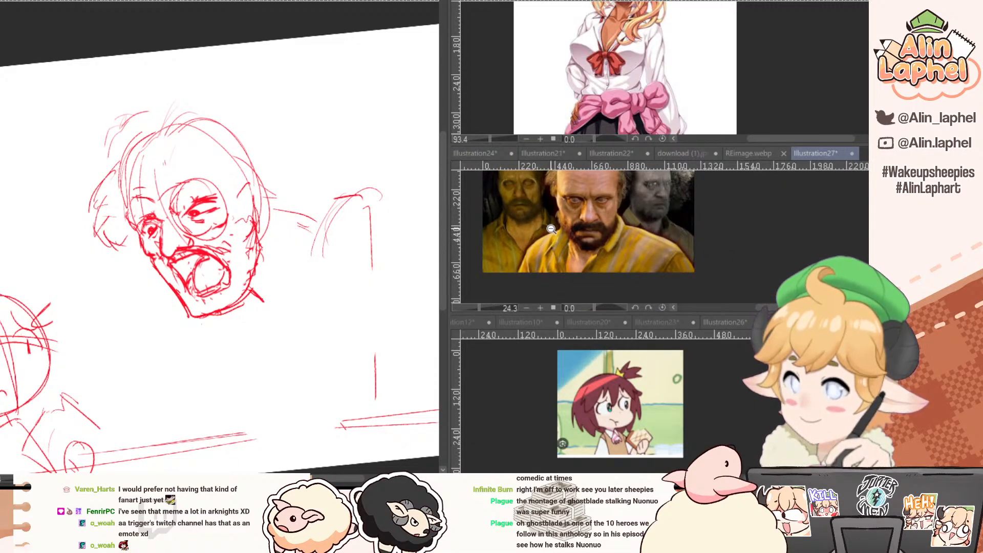
{"action": "left_click_drag", "start_coordinate": [551, 229], "coordinate": [490, 213]}
{"action": "left_click_drag", "start_coordinate": [565, 248], "coordinate": [542, 270]}
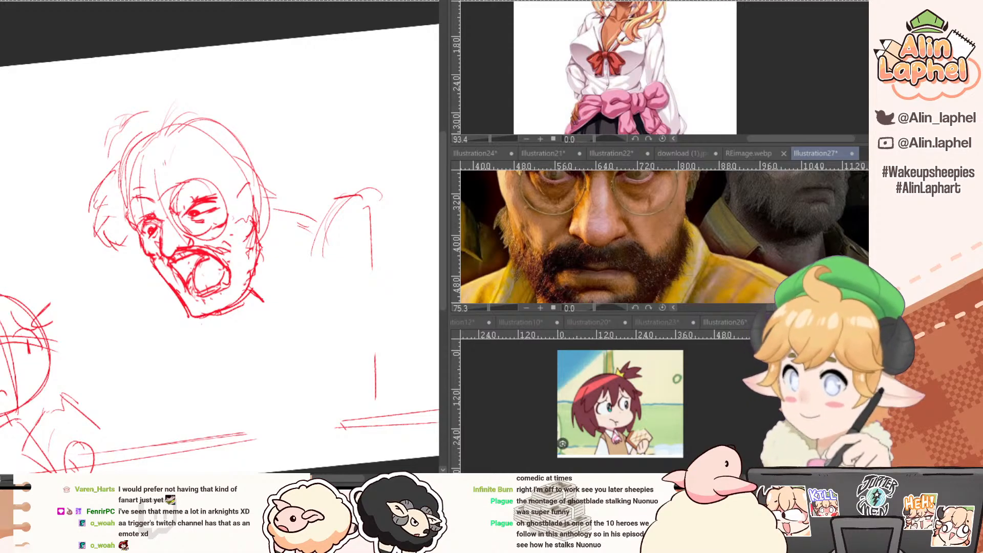
Paste the dim portrait of the balding man as another reference, move it to the lower reference pane and enlarge it.
{"action": "key", "text": "ctrl+v"}
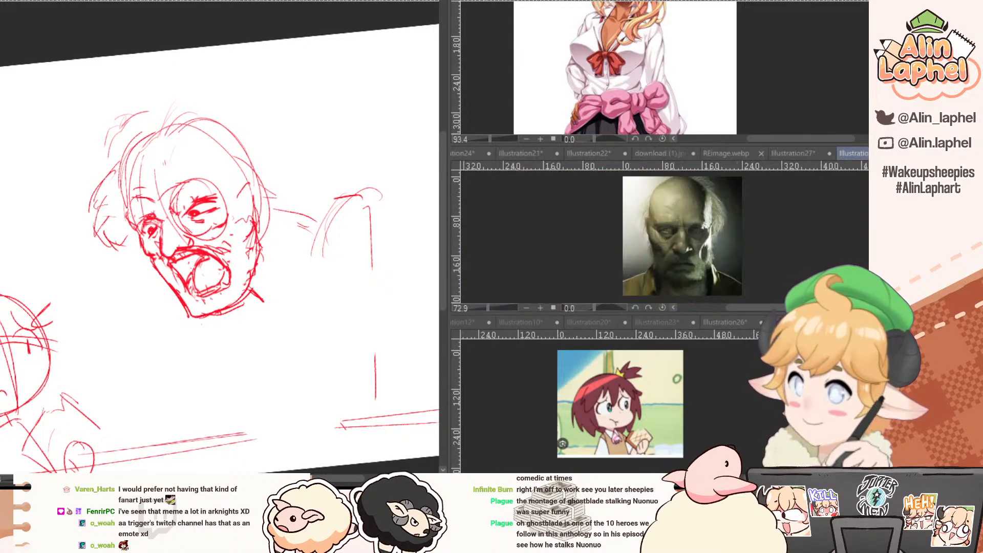
{"action": "left_click_drag", "start_coordinate": [852, 154], "coordinate": [793, 322]}
{"action": "left_click_drag", "start_coordinate": [584, 408], "coordinate": [556, 373]}
Rotate the sketch more upright, then erase the large head's near eye and redraw it with clearer lids and brow.
{"action": "left_click_drag", "start_coordinate": [82, 239], "coordinate": [79, 216]}
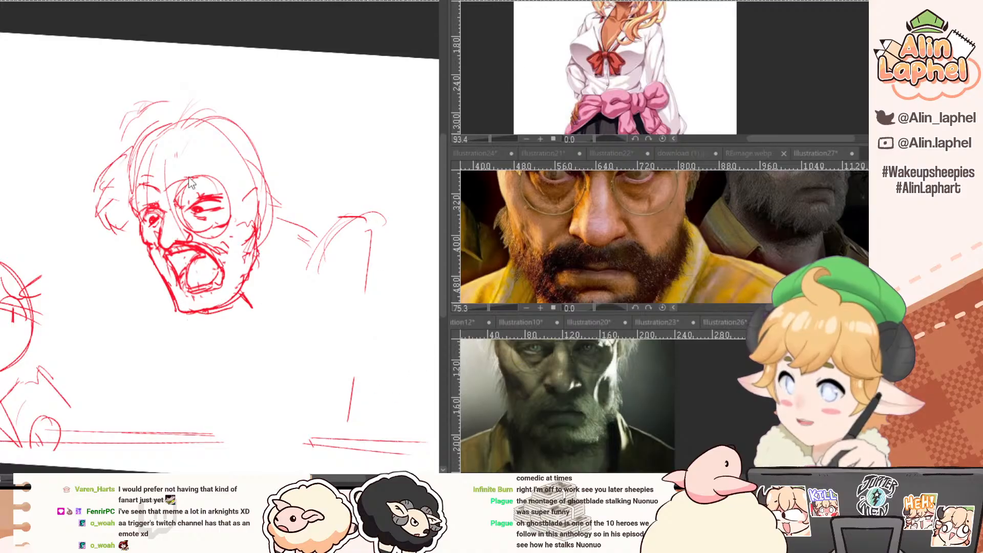
{"action": "key", "text": "p"}
{"action": "key", "text": "e"}
{"action": "mouse_move", "coordinate": [207, 202]}
{"action": "left_mouse_down"}
{"action": "mouse_move", "coordinate": [219, 209]}
{"action": "mouse_move", "coordinate": [199, 195]}
{"action": "left_mouse_up"}
{"action": "key", "text": "p"}
{"action": "key", "text": "e"}
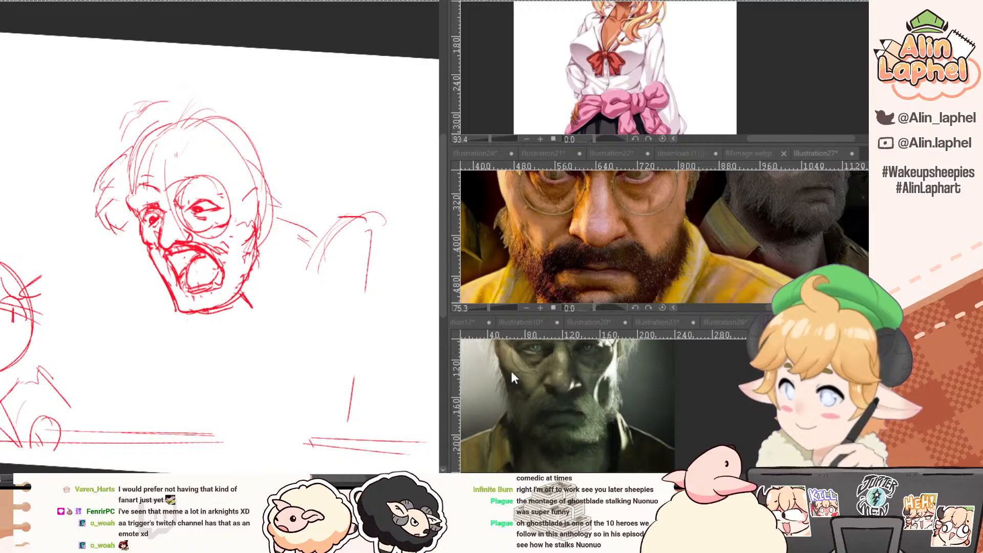
Frame the eyes and glasses in the reference portraits and darken the large head's far brow and eye to match.
{"action": "left_click_drag", "start_coordinate": [511, 370], "coordinate": [519, 440]}
{"action": "left_click_drag", "start_coordinate": [516, 192], "coordinate": [518, 297]}
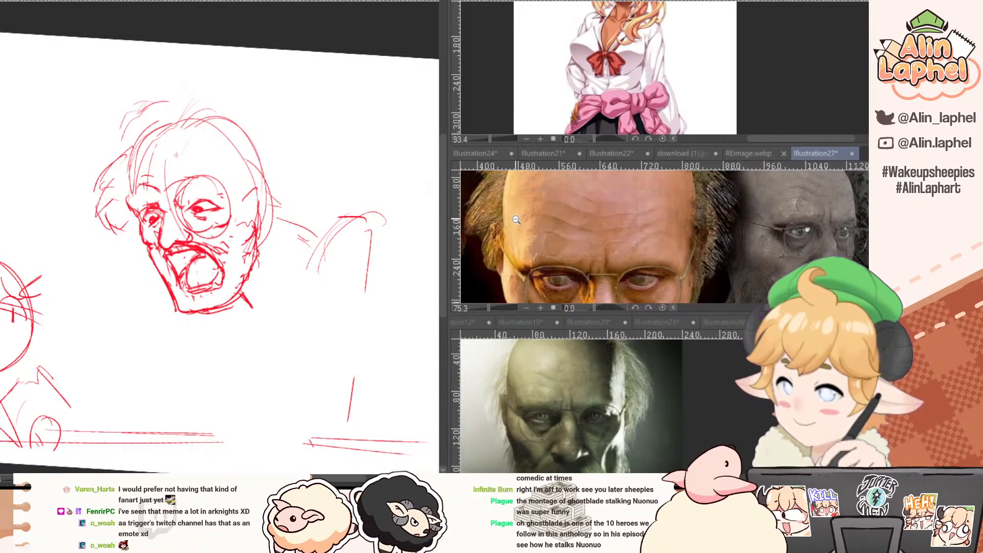
{"action": "left_click_drag", "start_coordinate": [517, 221], "coordinate": [519, 190]}
{"action": "left_click", "coordinate": [153, 215]}
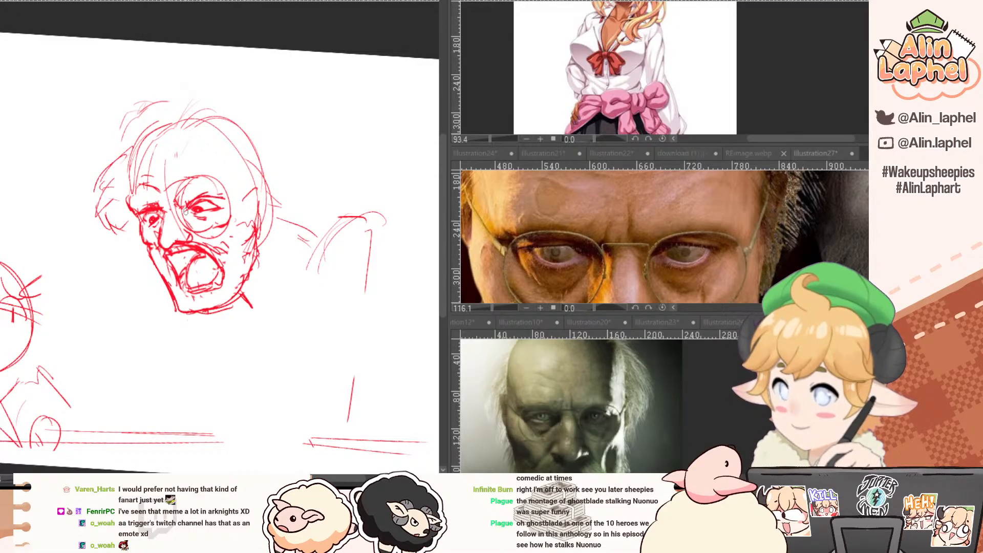
Erase the far cheek contour between the large head's eye and chin and redraw it down to the jaw.
{"action": "key", "text": "e"}
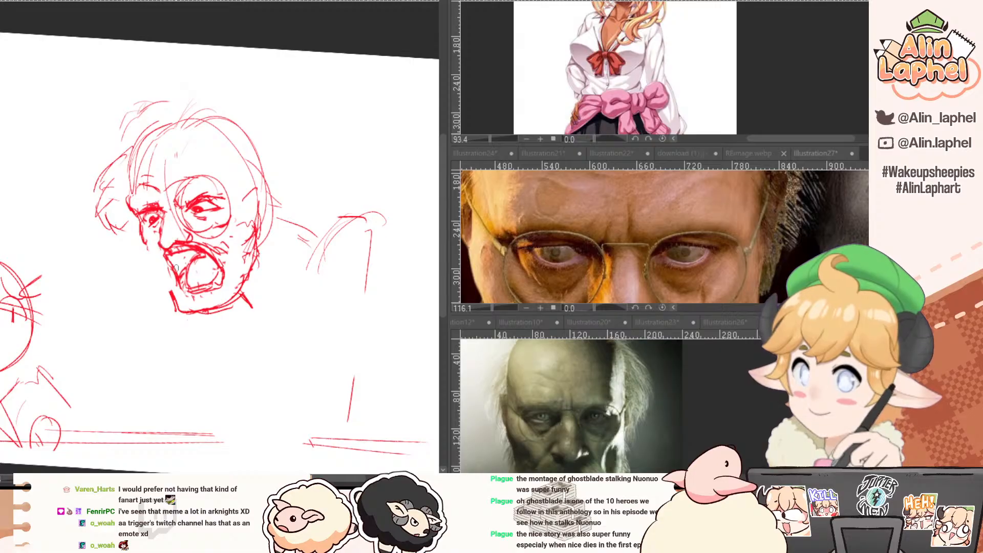
{"action": "mouse_move", "coordinate": [133, 257]}
{"action": "left_mouse_down"}
{"action": "mouse_move", "coordinate": [137, 246]}
{"action": "mouse_move", "coordinate": [130, 251]}
{"action": "left_mouse_up"}
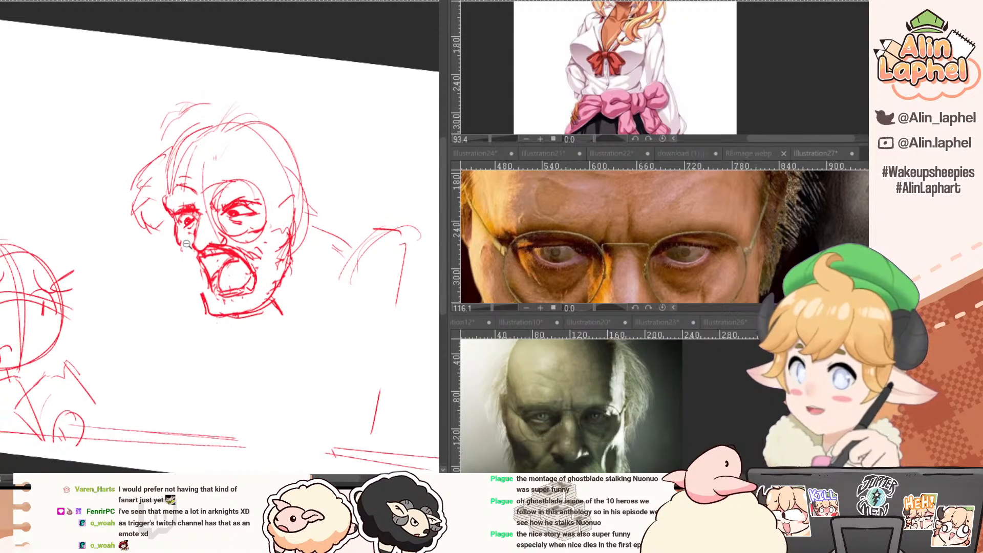
{"action": "left_click", "coordinate": [177, 240]}
{"action": "left_click", "coordinate": [177, 241]}
{"action": "left_click", "coordinate": [179, 226]}
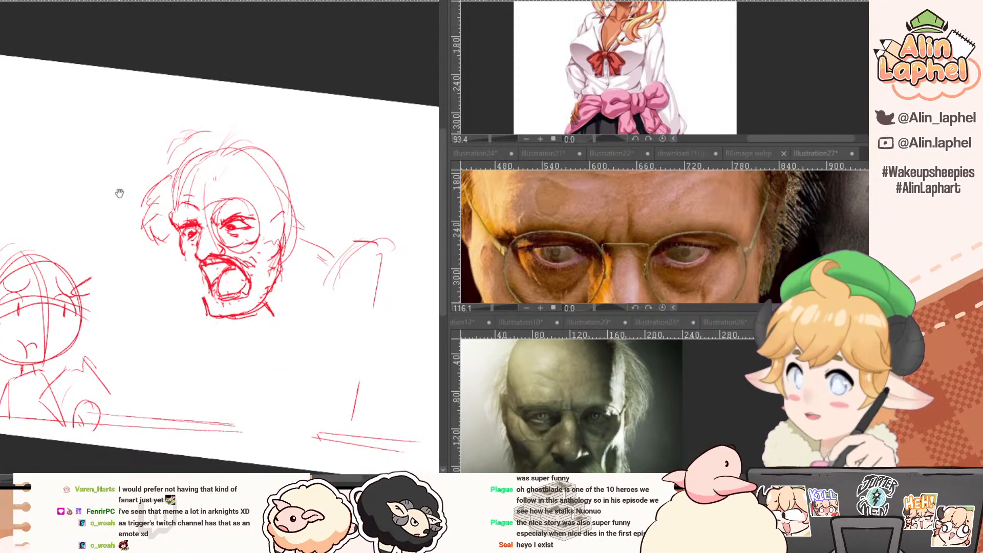
{"action": "left_click", "coordinate": [202, 248]}
{"action": "left_click_drag", "start_coordinate": [187, 264], "coordinate": [208, 314]}
Bring the lower portrait's beard into view and redraw the large head's near cheek hollow, jaw and beard edges.
{"action": "key", "text": "e"}
{"action": "mouse_move", "coordinate": [286, 248]}
{"action": "left_mouse_down"}
{"action": "mouse_move", "coordinate": [277, 286]}
{"action": "mouse_move", "coordinate": [268, 276]}
{"action": "left_mouse_up"}
{"action": "left_click_drag", "start_coordinate": [589, 435], "coordinate": [554, 370]}
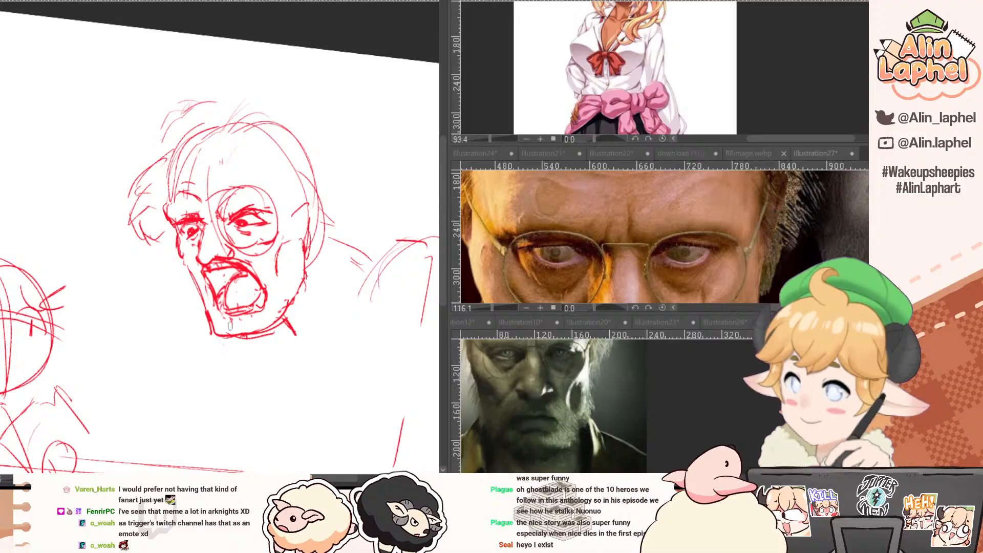
{"action": "left_click_drag", "start_coordinate": [304, 251], "coordinate": [278, 293]}
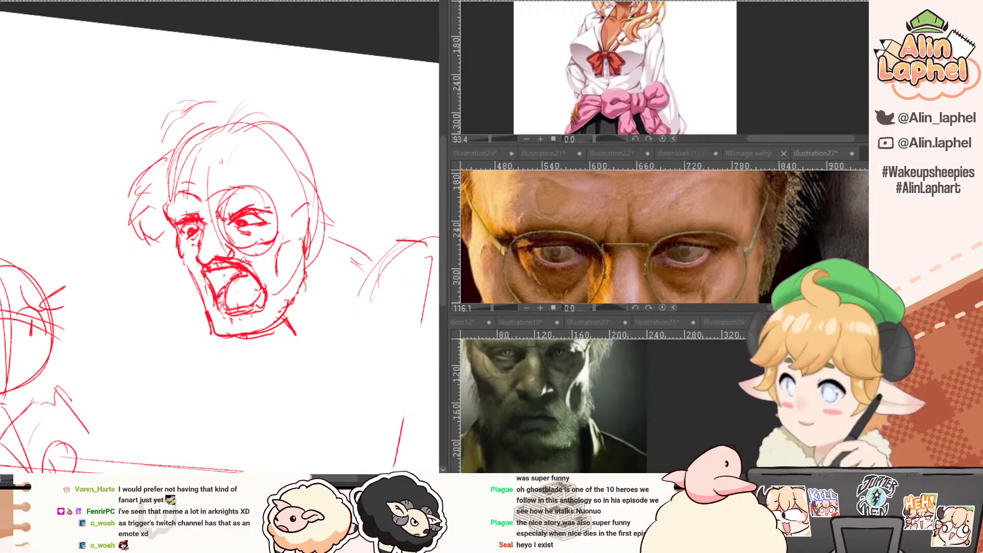
{"action": "left_click_drag", "start_coordinate": [244, 260], "coordinate": [275, 296]}
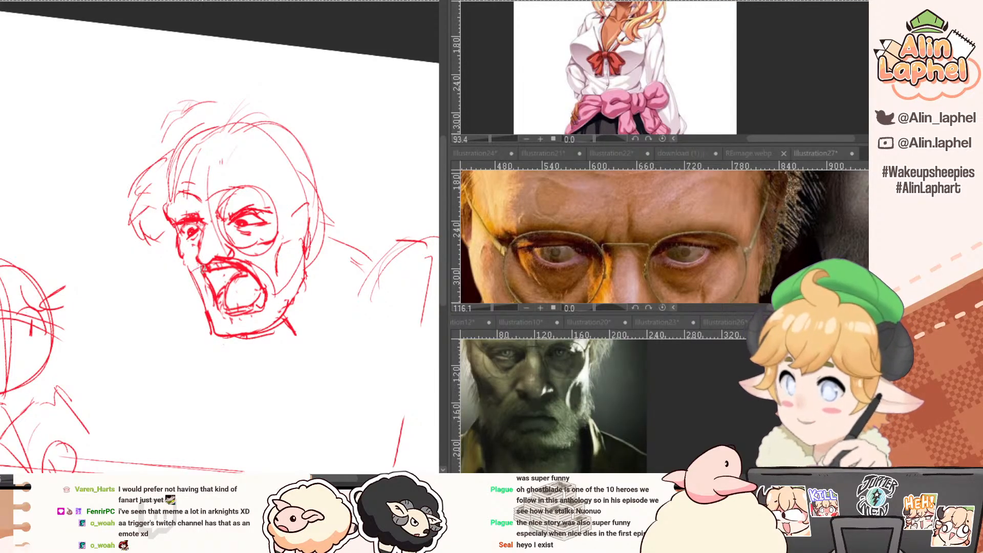
{"action": "left_click_drag", "start_coordinate": [202, 268], "coordinate": [203, 304]}
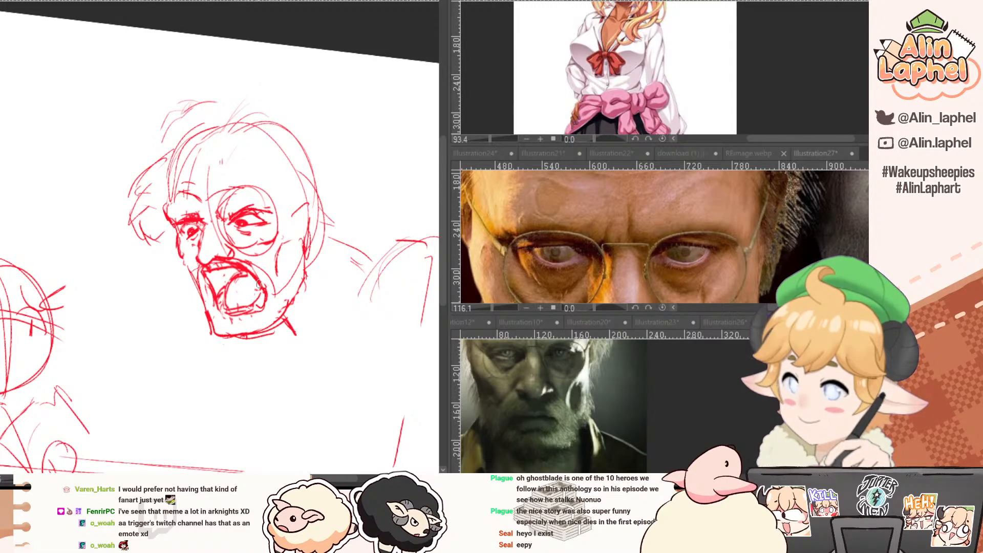
Clean up the beard lines below the near eye and touch up the far jaw edge beside the open mouth.
{"action": "key", "text": "e"}
{"action": "left_click_drag", "start_coordinate": [259, 276], "coordinate": [245, 262]}
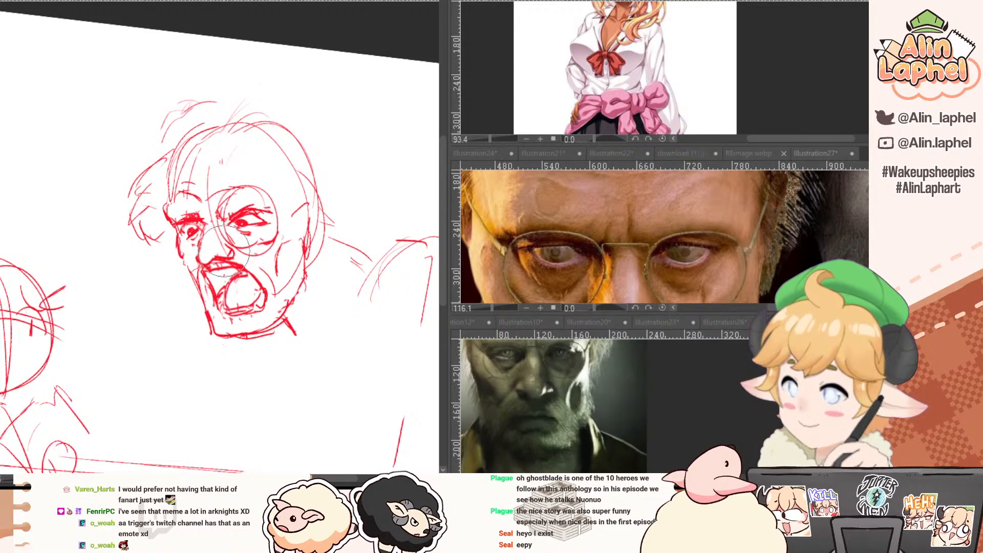
{"action": "key", "text": "p"}
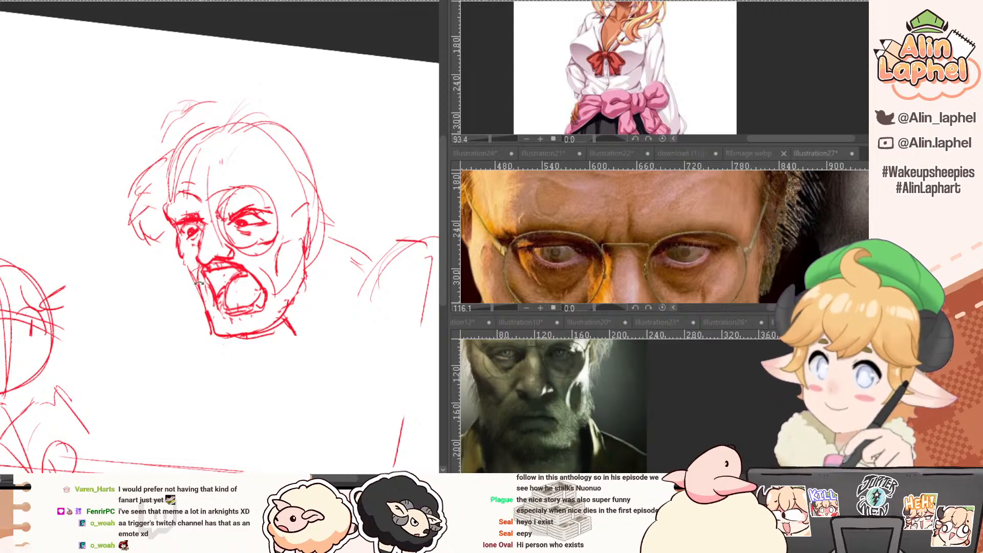
{"action": "mouse_move", "coordinate": [192, 298]}
{"action": "left_mouse_down"}
{"action": "mouse_move", "coordinate": [181, 293]}
{"action": "mouse_move", "coordinate": [206, 303]}
{"action": "left_mouse_up"}
Rework the large man's neck line under the jaw and sketch his far shoulder sloping down from behind the beard.
{"action": "left_click_drag", "start_coordinate": [267, 264], "coordinate": [160, 219]}
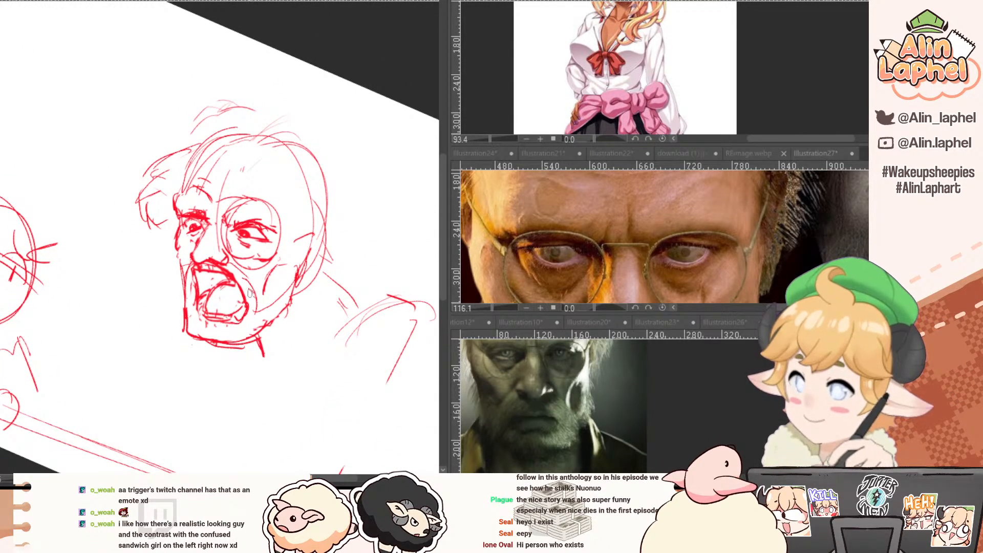
{"action": "left_click_drag", "start_coordinate": [192, 268], "coordinate": [155, 267]}
{"action": "left_click_drag", "start_coordinate": [117, 208], "coordinate": [125, 299]}
{"action": "left_click_drag", "start_coordinate": [87, 300], "coordinate": [108, 210]}
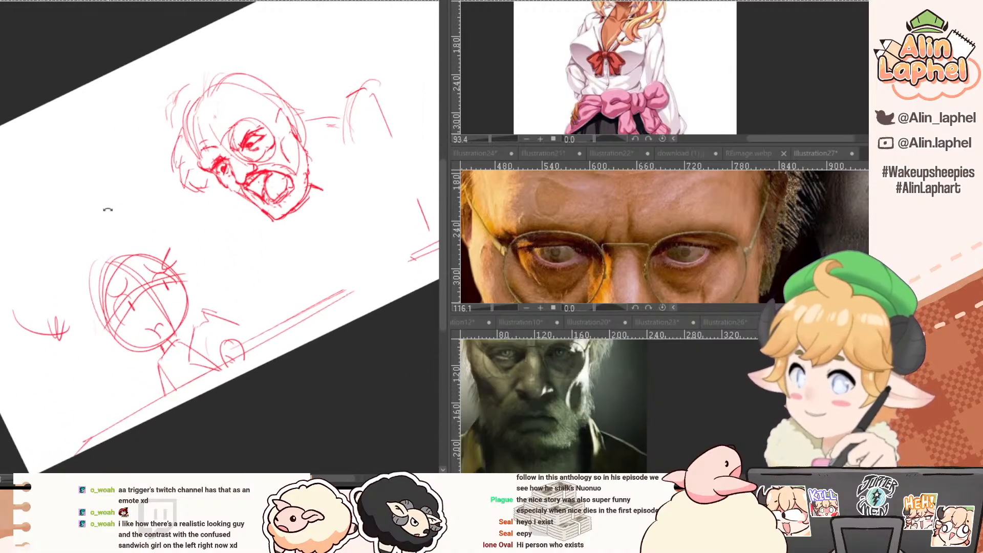
{"action": "left_click_drag", "start_coordinate": [137, 302], "coordinate": [154, 300]}
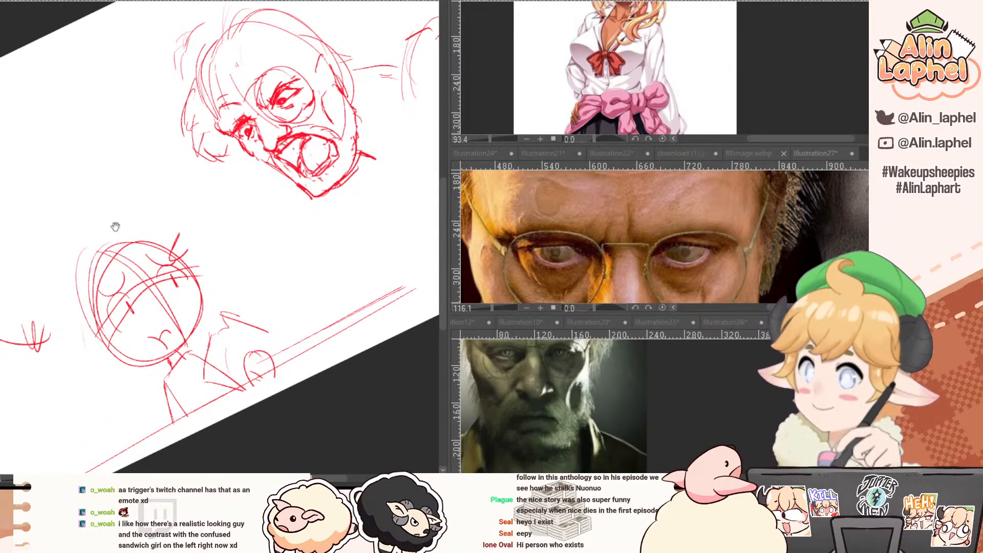
{"action": "left_click_drag", "start_coordinate": [92, 221], "coordinate": [98, 179]}
{"action": "left_click_drag", "start_coordinate": [273, 198], "coordinate": [205, 186]}
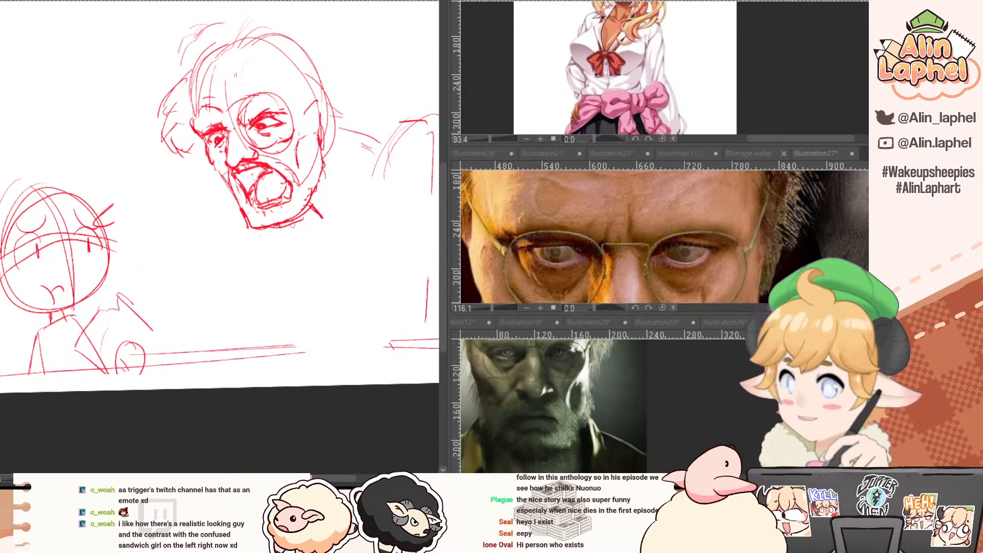
{"action": "mouse_move", "coordinate": [294, 222]}
{"action": "left_mouse_down"}
{"action": "mouse_move", "coordinate": [312, 237]}
{"action": "mouse_move", "coordinate": [318, 207]}
{"action": "left_mouse_up"}
{"action": "key", "text": "e"}
{"action": "key", "text": "p"}
{"action": "left_click_drag", "start_coordinate": [220, 177], "coordinate": [178, 226]}
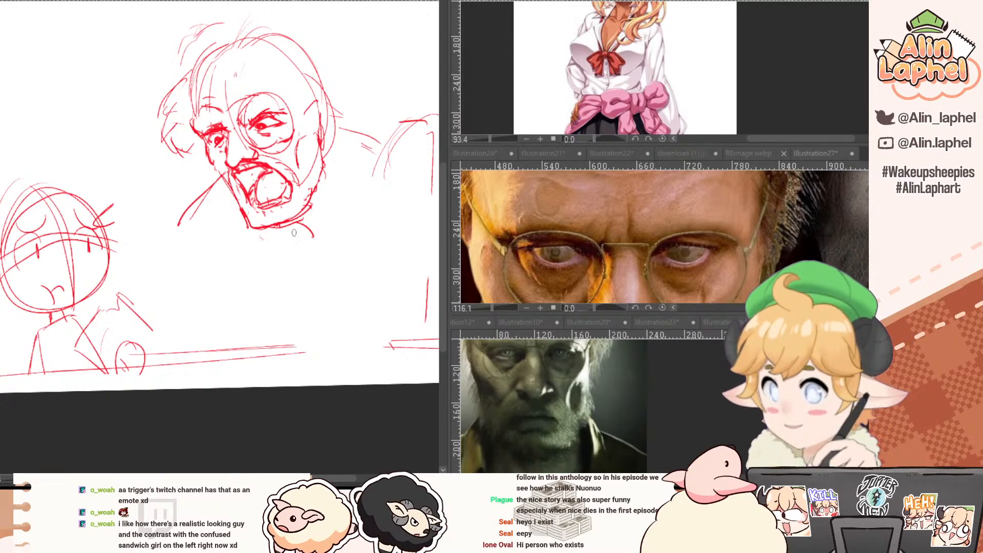
Extend the large man's near shoulder line and rough in a large circle below that shoulder.
{"action": "left_click_drag", "start_coordinate": [282, 235], "coordinate": [162, 263]}
{"action": "left_click_drag", "start_coordinate": [305, 191], "coordinate": [243, 173]}
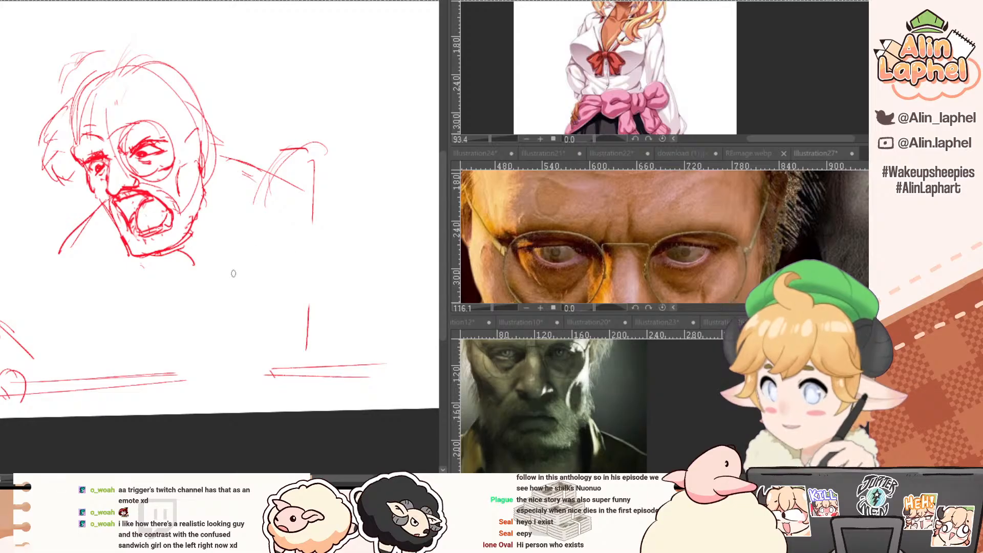
{"action": "mouse_move", "coordinate": [277, 220]}
{"action": "left_mouse_down"}
{"action": "mouse_move", "coordinate": [313, 238]}
{"action": "mouse_move", "coordinate": [287, 338]}
{"action": "mouse_move", "coordinate": [348, 297]}
{"action": "mouse_move", "coordinate": [324, 330]}
{"action": "left_mouse_up"}
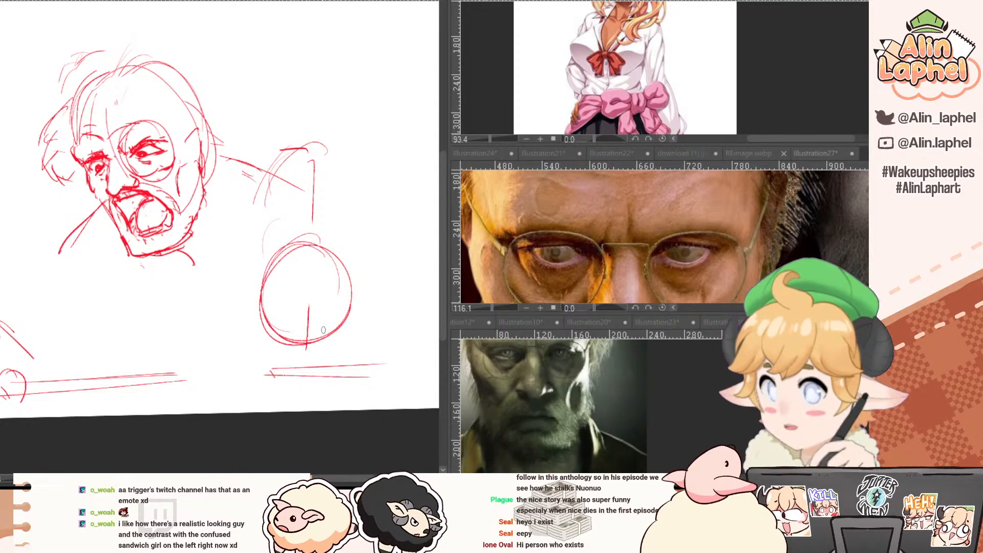
{"action": "left_click_drag", "start_coordinate": [270, 287], "coordinate": [273, 286]}
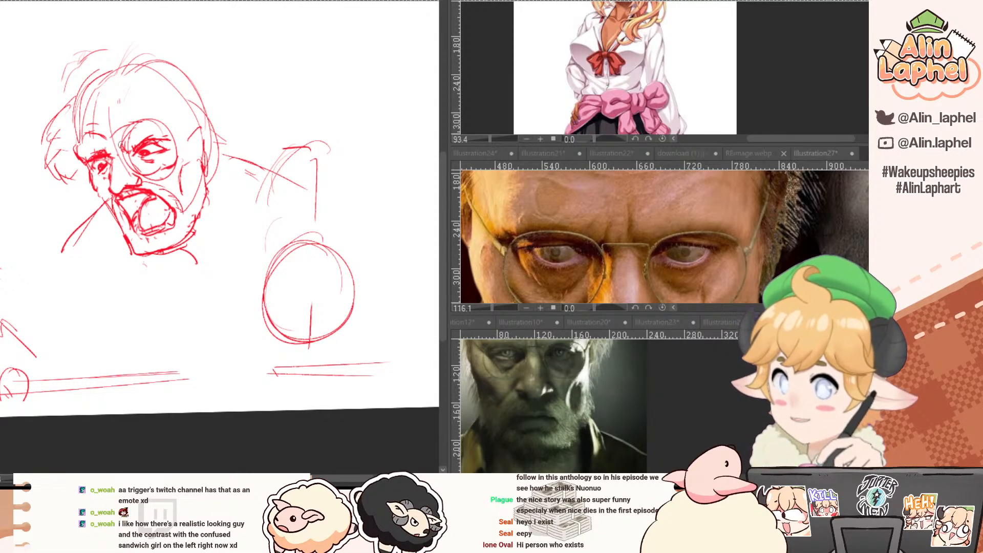
Erase the near glasses lens and the loose hair beside the large head's far temple, framing the whole faces in the middle reference.
{"action": "left_click_drag", "start_coordinate": [55, 139], "coordinate": [46, 159]}
{"action": "mouse_move", "coordinate": [529, 234]}
{"action": "left_mouse_down"}
{"action": "mouse_move", "coordinate": [570, 258]}
{"action": "mouse_move", "coordinate": [553, 246]}
{"action": "left_mouse_up"}
{"action": "left_click", "coordinate": [85, 133]}
{"action": "mouse_move", "coordinate": [79, 169]}
{"action": "left_mouse_down"}
{"action": "mouse_move", "coordinate": [99, 167]}
{"action": "mouse_move", "coordinate": [110, 204]}
{"action": "left_mouse_up"}
{"action": "key", "text": "p"}
{"action": "key", "text": "e"}
{"action": "mouse_move", "coordinate": [197, 157]}
{"action": "left_mouse_down"}
{"action": "mouse_move", "coordinate": [216, 152]}
{"action": "mouse_move", "coordinate": [156, 149]}
{"action": "mouse_move", "coordinate": [156, 158]}
{"action": "mouse_move", "coordinate": [154, 113]}
{"action": "mouse_move", "coordinate": [198, 108]}
{"action": "mouse_move", "coordinate": [189, 126]}
{"action": "left_mouse_up"}
{"action": "key", "text": "p"}
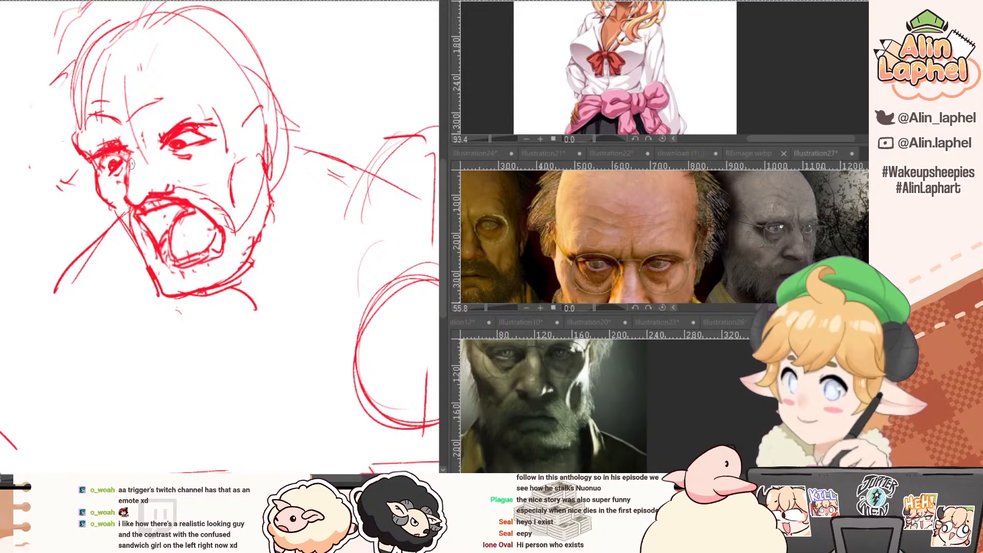
Erase and redraw the nose bridge beside the far eye and add creases under the large head's near eye.
{"action": "key", "text": "e"}
{"action": "mouse_move", "coordinate": [128, 179]}
{"action": "left_mouse_down"}
{"action": "mouse_move", "coordinate": [127, 203]}
{"action": "mouse_move", "coordinate": [146, 190]}
{"action": "left_mouse_up"}
{"action": "key", "text": "p"}
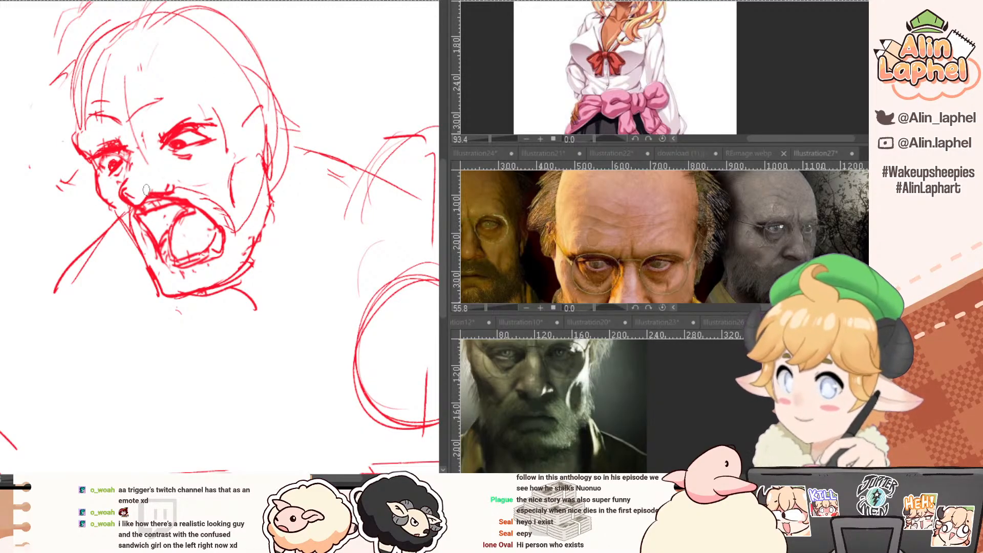
{"action": "mouse_move", "coordinate": [134, 137]}
{"action": "left_mouse_down"}
{"action": "mouse_move", "coordinate": [125, 178]}
{"action": "mouse_move", "coordinate": [67, 178]}
{"action": "left_mouse_up"}
{"action": "key", "text": "e"}
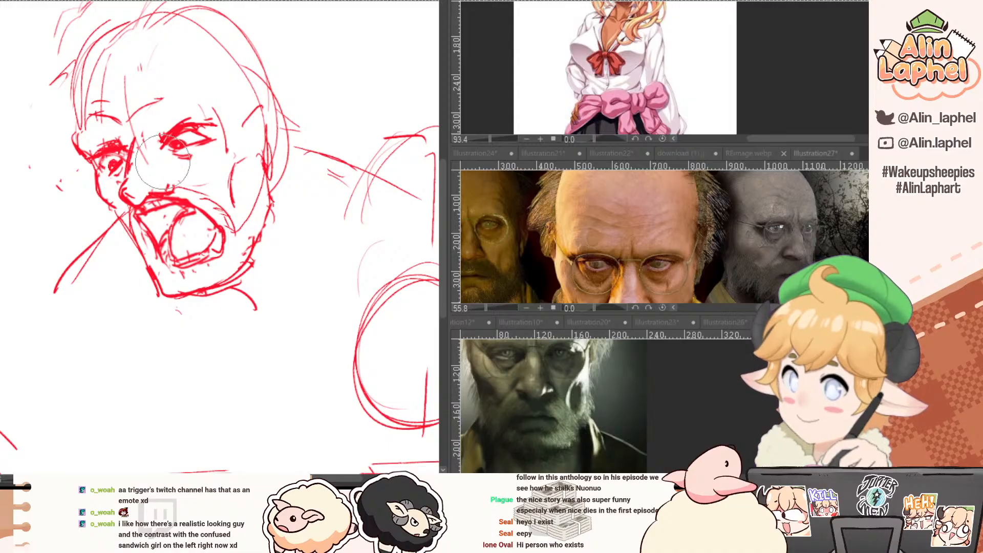
{"action": "key", "text": "p"}
{"action": "mouse_move", "coordinate": [176, 155]}
{"action": "left_mouse_down"}
{"action": "mouse_move", "coordinate": [192, 164]}
{"action": "mouse_move", "coordinate": [206, 152]}
{"action": "left_mouse_up"}
Bring the middle reference's cheeks and glasses into view and darken the hollow of the large head's near cheek.
{"action": "left_click_drag", "start_coordinate": [535, 277], "coordinate": [498, 245]}
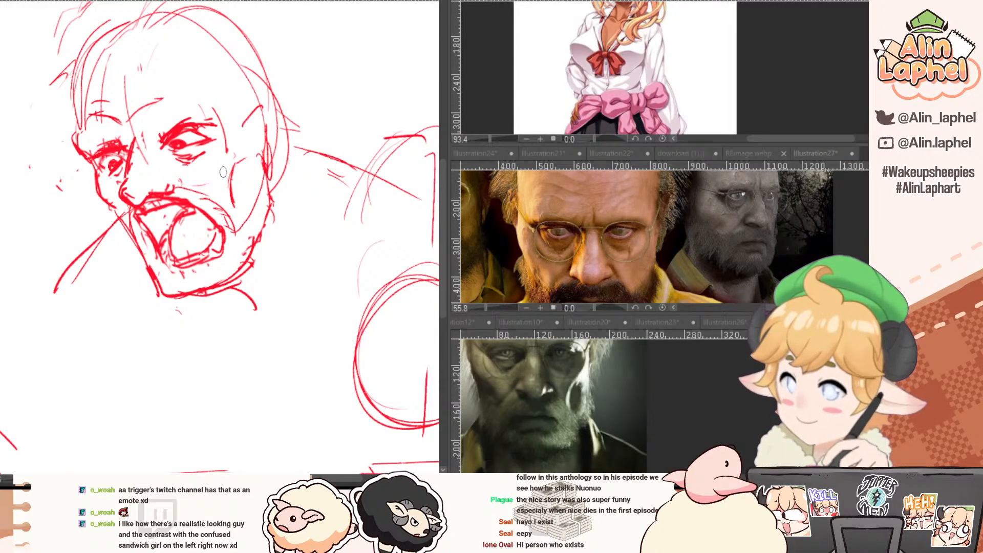
{"action": "mouse_move", "coordinate": [231, 166]}
{"action": "left_mouse_down"}
{"action": "mouse_move", "coordinate": [245, 159]}
{"action": "mouse_move", "coordinate": [231, 196]}
{"action": "left_mouse_up"}
{"action": "left_click_drag", "start_coordinate": [243, 160], "coordinate": [234, 199]}
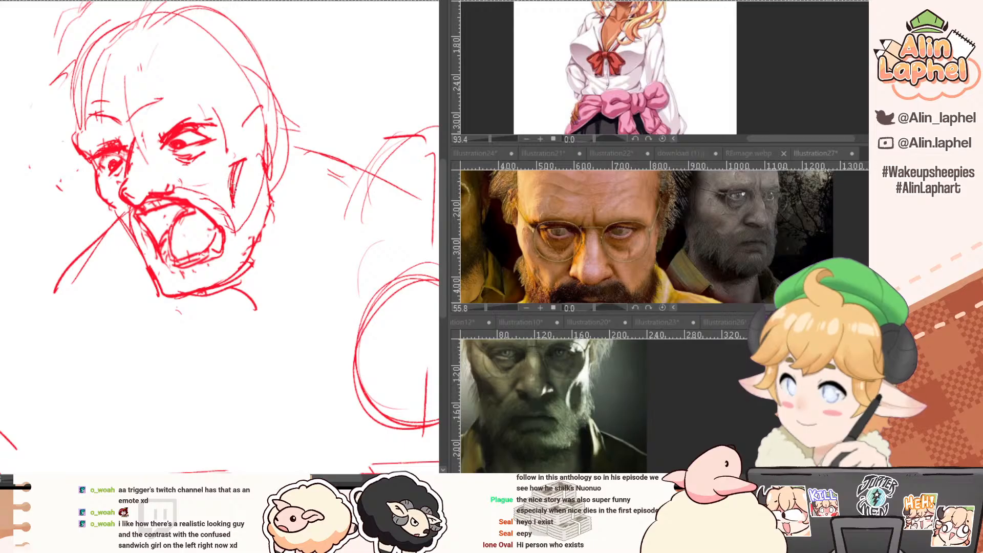
{"action": "scroll", "coordinate": [117, 213], "scroll_direction": "down", "scroll_amount": 1}
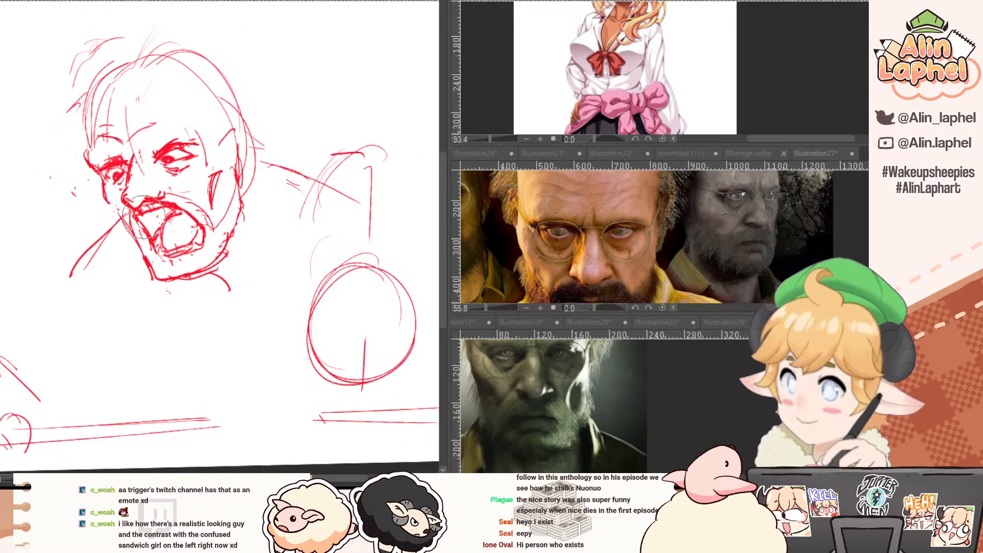
Undo the last stroke and redraw the upper lip and inner edge at the far side of the open mouth.
{"action": "scroll", "coordinate": [144, 213], "scroll_direction": "up", "scroll_amount": 1}
{"action": "scroll", "coordinate": [144, 214], "scroll_direction": "up", "scroll_amount": 1}
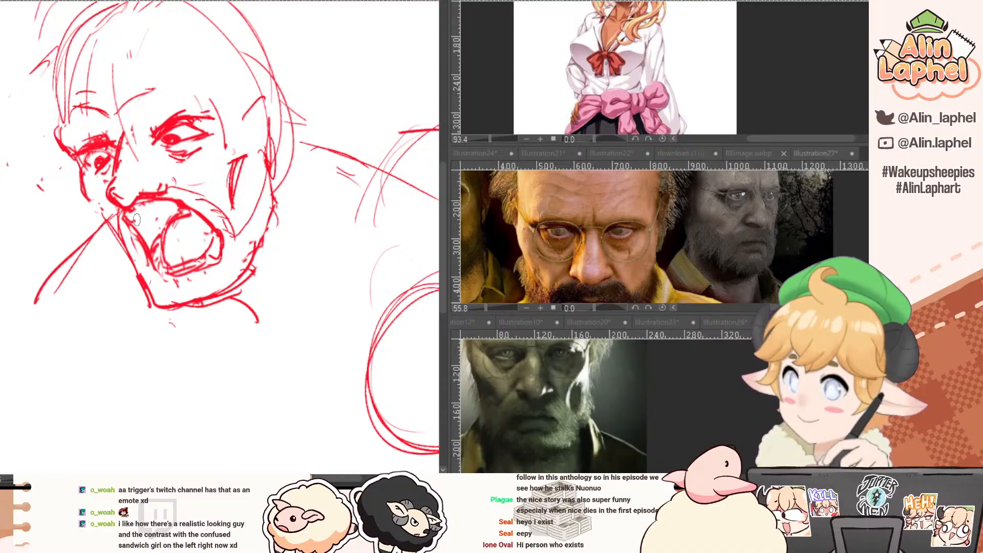
{"action": "key", "text": "ctrl+z"}
{"action": "mouse_move", "coordinate": [132, 210]}
{"action": "left_mouse_down"}
{"action": "mouse_move", "coordinate": [183, 207]}
{"action": "mouse_move", "coordinate": [162, 244]}
{"action": "left_mouse_up"}
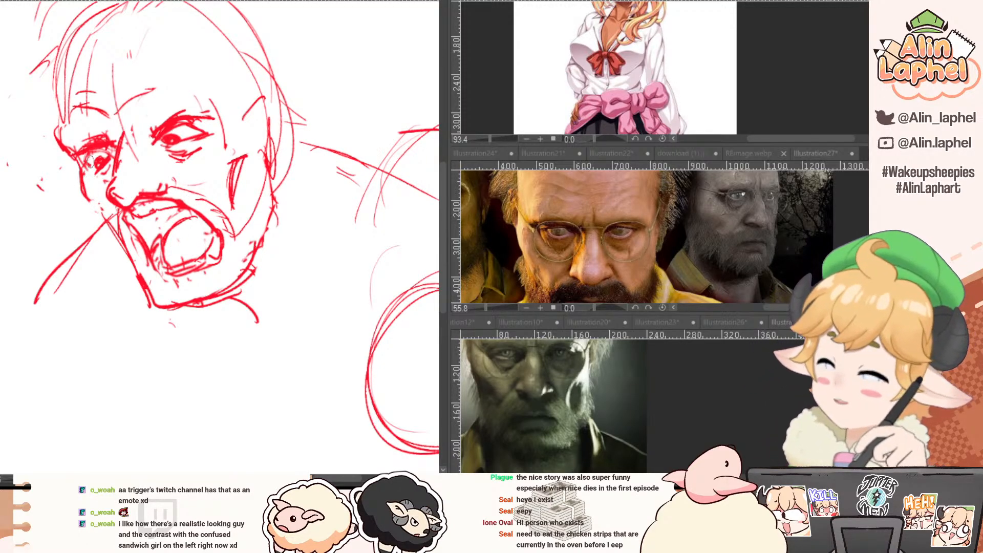
Erase the old nose outline and redraw the nose contour and the lines around the large head's far eye.
{"action": "left_click_drag", "start_coordinate": [45, 225], "coordinate": [48, 180]}
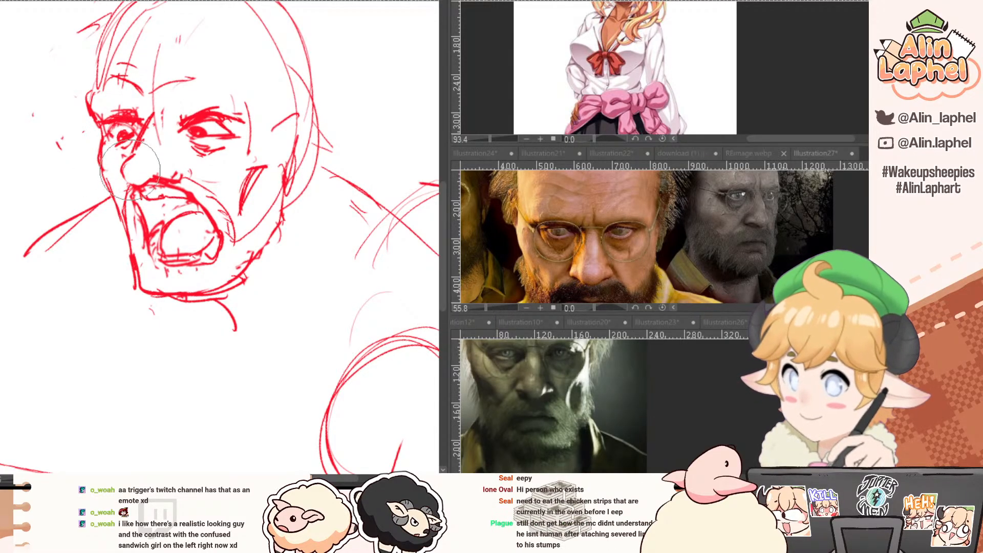
{"action": "left_click_drag", "start_coordinate": [144, 136], "coordinate": [90, 172]}
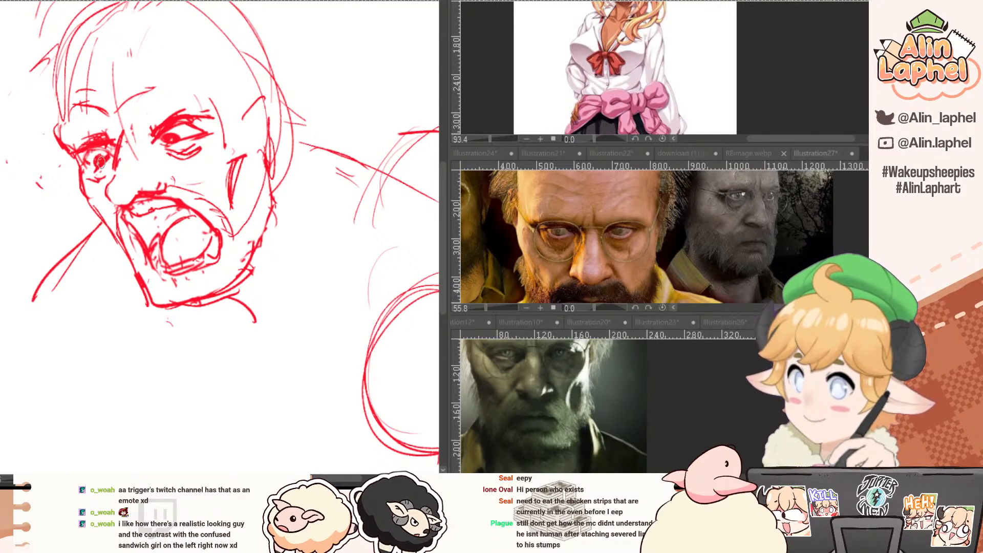
{"action": "key", "text": "e"}
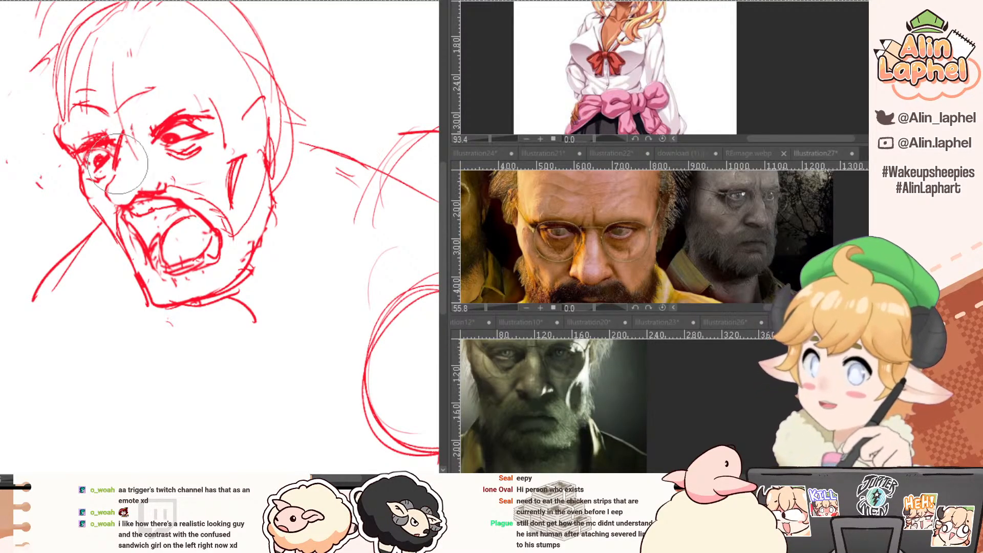
{"action": "scroll", "coordinate": [103, 153], "scroll_direction": "down", "scroll_amount": 1}
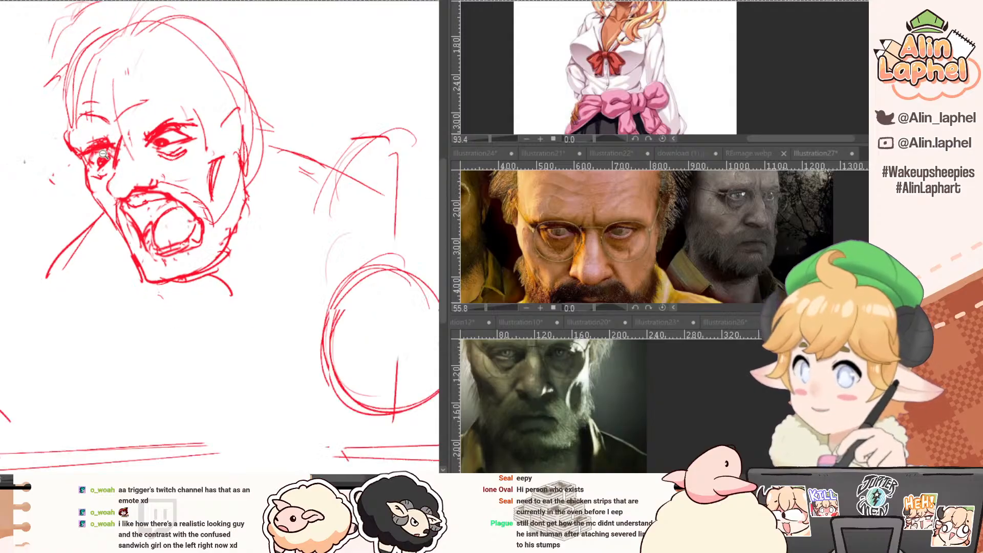
{"action": "mouse_move", "coordinate": [103, 154]}
{"action": "left_mouse_down"}
{"action": "mouse_move", "coordinate": [93, 144]}
{"action": "mouse_move", "coordinate": [120, 197]}
{"action": "mouse_move", "coordinate": [78, 155]}
{"action": "left_mouse_up"}
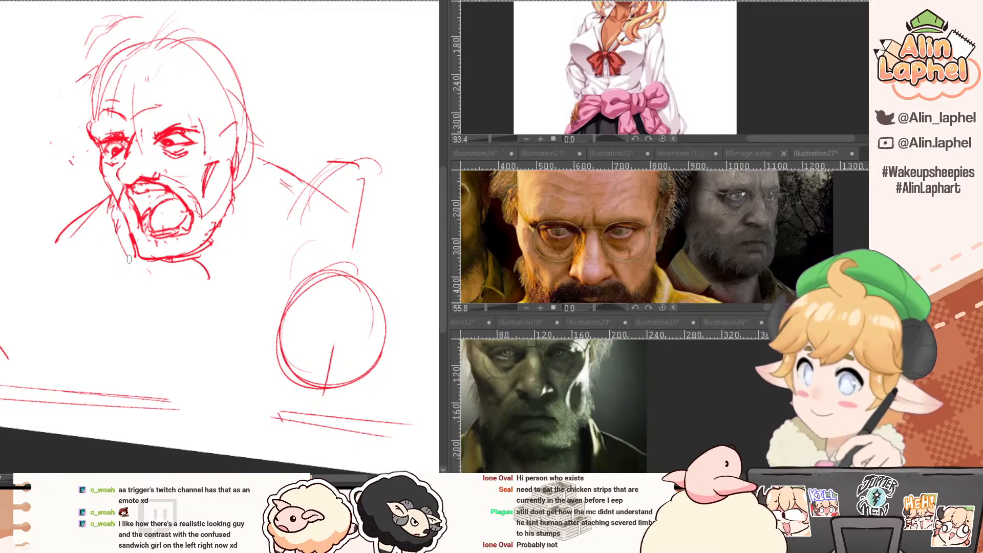
Replace the hard outline of the far jaw and chin with short, ragged beard strokes.
{"action": "mouse_move", "coordinate": [127, 239]}
{"action": "left_mouse_down"}
{"action": "mouse_move", "coordinate": [131, 253]}
{"action": "mouse_move", "coordinate": [126, 210]}
{"action": "mouse_move", "coordinate": [130, 231]}
{"action": "left_mouse_up"}
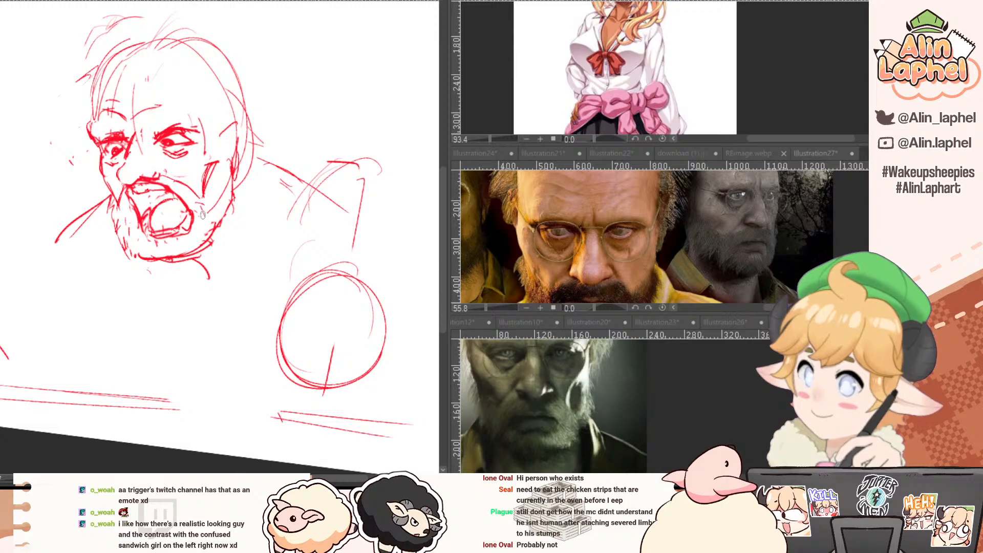
{"action": "key", "text": "e"}
{"action": "mouse_move", "coordinate": [145, 264]}
{"action": "left_mouse_down"}
{"action": "mouse_move", "coordinate": [177, 257]}
{"action": "mouse_move", "coordinate": [153, 270]}
{"action": "left_mouse_up"}
{"action": "key", "text": "p"}
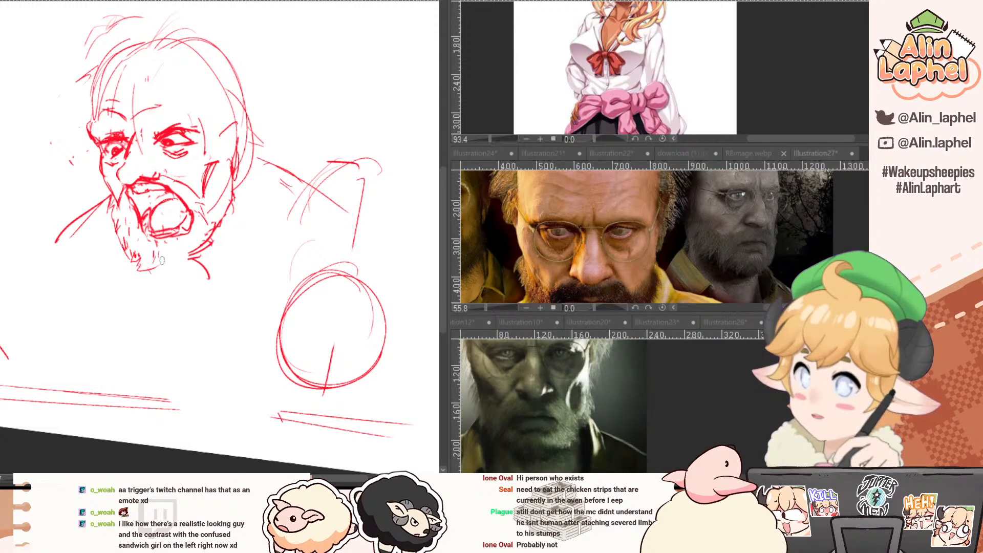
Rework the moustache edge curving from under the nose around the near side of the mouth, undoing unwanted strokes.
{"action": "left_click_drag", "start_coordinate": [165, 185], "coordinate": [193, 222]}
{"action": "key", "text": "ctrl+z"}
{"action": "key", "text": "ctrl+z"}
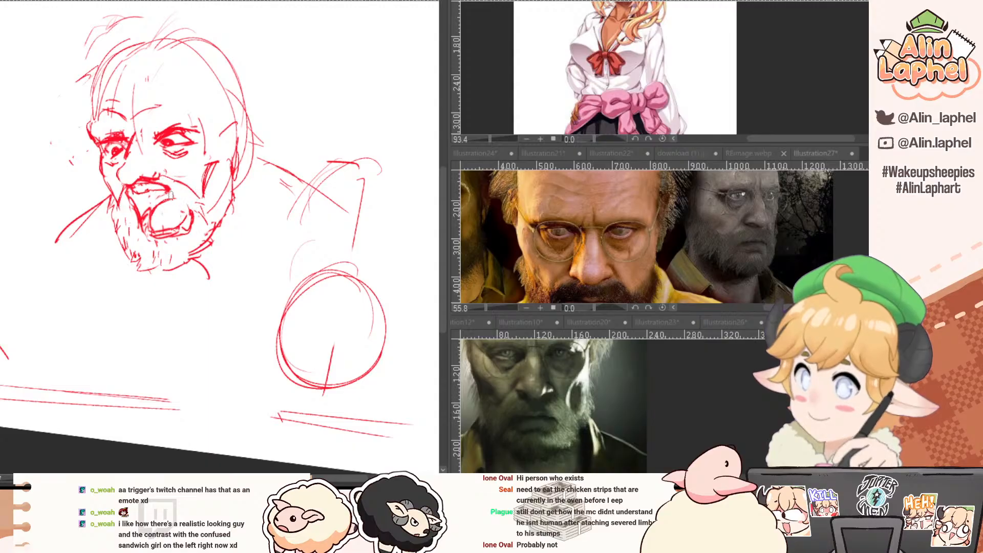
{"action": "left_click_drag", "start_coordinate": [171, 189], "coordinate": [207, 225]}
{"action": "key", "text": "ctrl+z"}
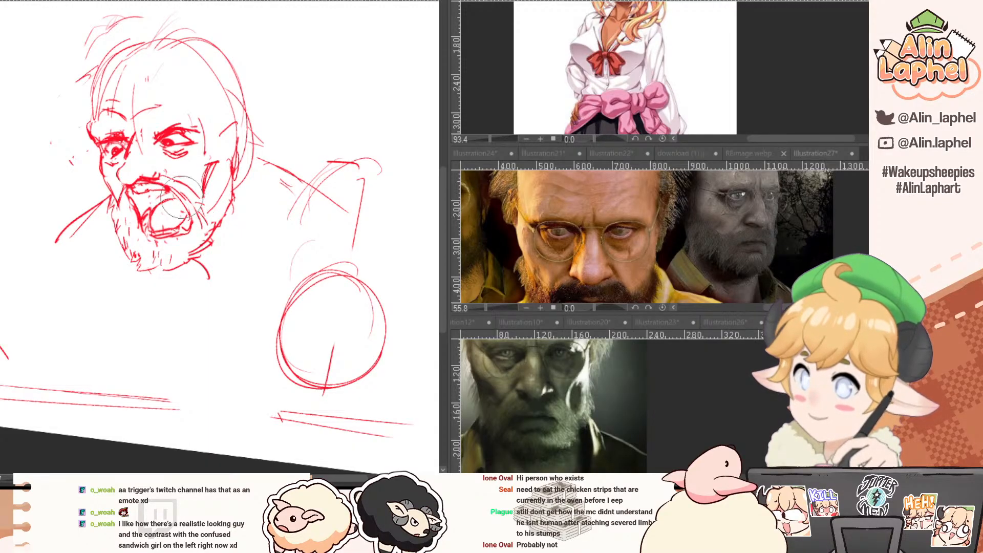
{"action": "mouse_move", "coordinate": [167, 186]}
{"action": "left_mouse_down"}
{"action": "mouse_move", "coordinate": [195, 220]}
{"action": "mouse_move", "coordinate": [207, 224]}
{"action": "mouse_move", "coordinate": [203, 195]}
{"action": "mouse_move", "coordinate": [234, 207]}
{"action": "mouse_move", "coordinate": [213, 235]}
{"action": "left_mouse_up"}
{"action": "key", "text": "ctrl+z"}
Erase the smooth near jaw outline and redraw it as a spiky beard edge below the ear.
{"action": "key", "text": "e"}
{"action": "key", "text": "e"}
{"action": "left_click_drag", "start_coordinate": [236, 199], "coordinate": [236, 190]}
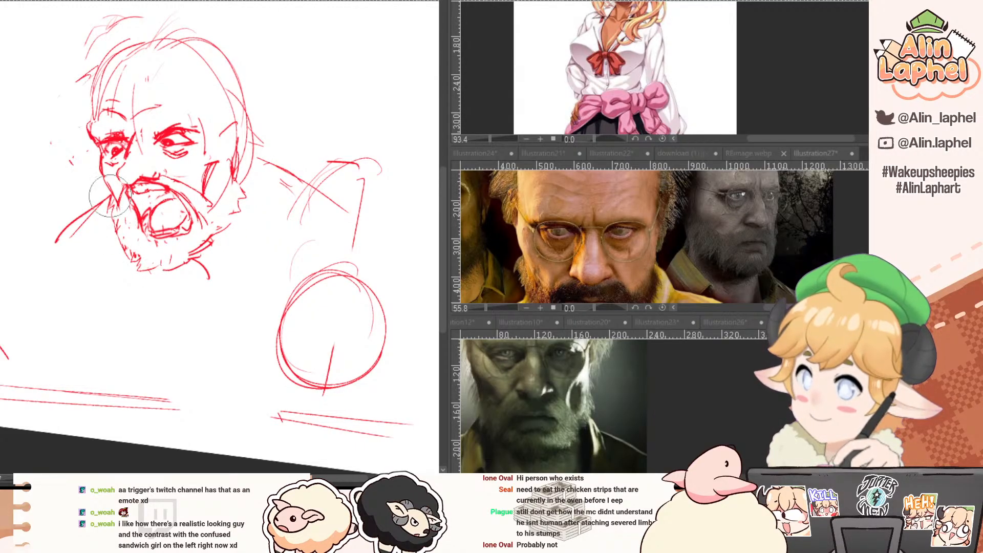
Add temple lines beside the near eye and draw the large head's near ear.
{"action": "left_click_drag", "start_coordinate": [129, 139], "coordinate": [130, 198]}
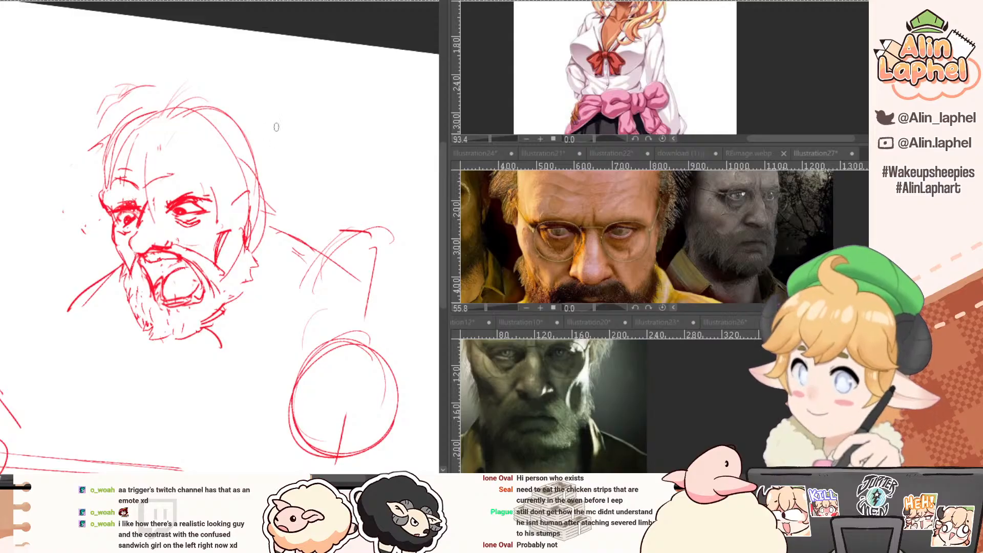
{"action": "left_click_drag", "start_coordinate": [227, 199], "coordinate": [235, 213]}
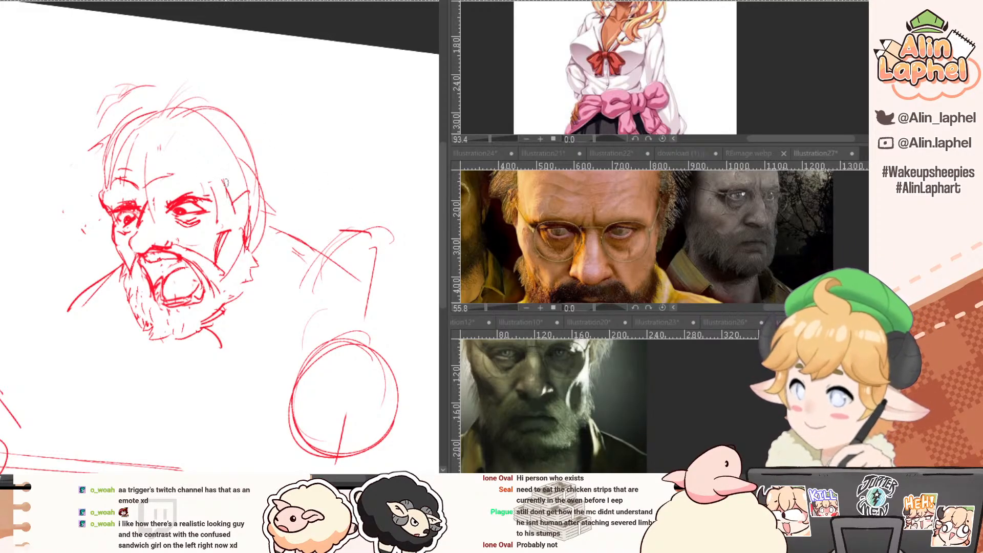
{"action": "left_click_drag", "start_coordinate": [225, 180], "coordinate": [237, 214]}
{"action": "mouse_move", "coordinate": [238, 178]}
{"action": "left_mouse_down"}
{"action": "mouse_move", "coordinate": [245, 215]}
{"action": "mouse_move", "coordinate": [253, 189]}
{"action": "mouse_move", "coordinate": [270, 188]}
{"action": "mouse_move", "coordinate": [276, 227]}
{"action": "left_mouse_up"}
{"action": "mouse_move", "coordinate": [268, 193]}
{"action": "left_mouse_down"}
{"action": "mouse_move", "coordinate": [252, 239]}
{"action": "mouse_move", "coordinate": [271, 195]}
{"action": "mouse_move", "coordinate": [264, 215]}
{"action": "mouse_move", "coordinate": [274, 228]}
{"action": "mouse_move", "coordinate": [248, 247]}
{"action": "mouse_move", "coordinate": [266, 251]}
{"action": "left_mouse_up"}
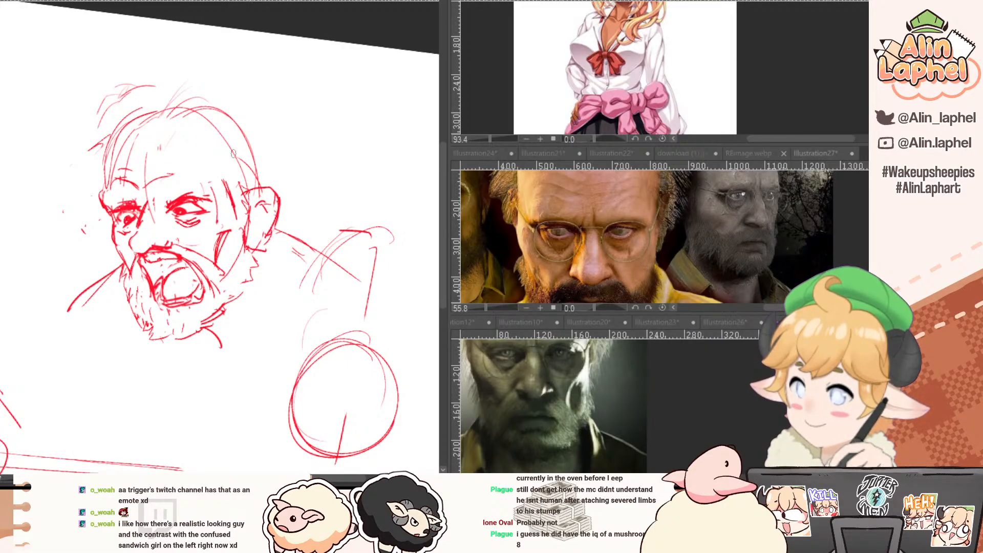
Bring the middle reference's forehead into view, then erase the near skull outline and sketch the receding hairline and side hair above the ear.
{"action": "left_click_drag", "start_coordinate": [543, 228], "coordinate": [542, 308]}
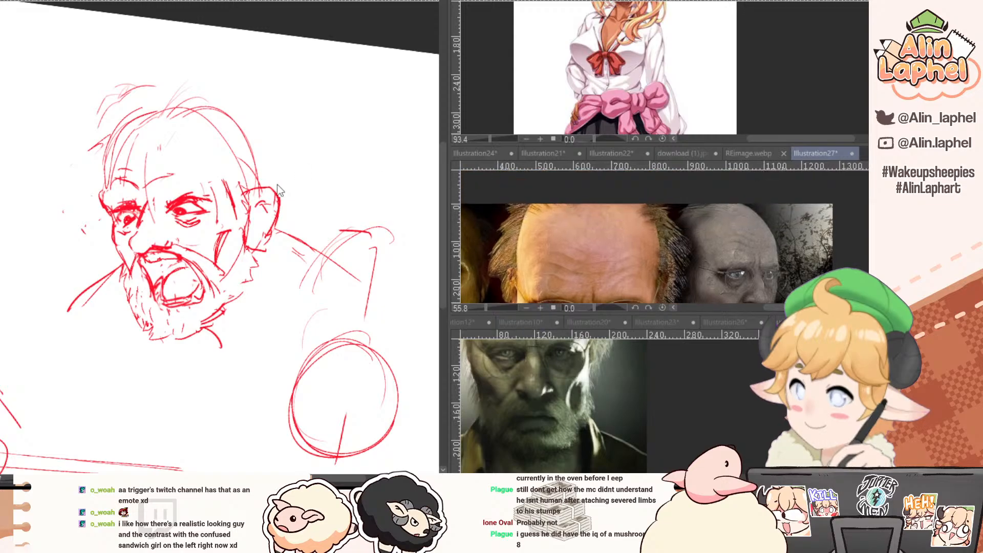
{"action": "left_click", "coordinate": [255, 156]}
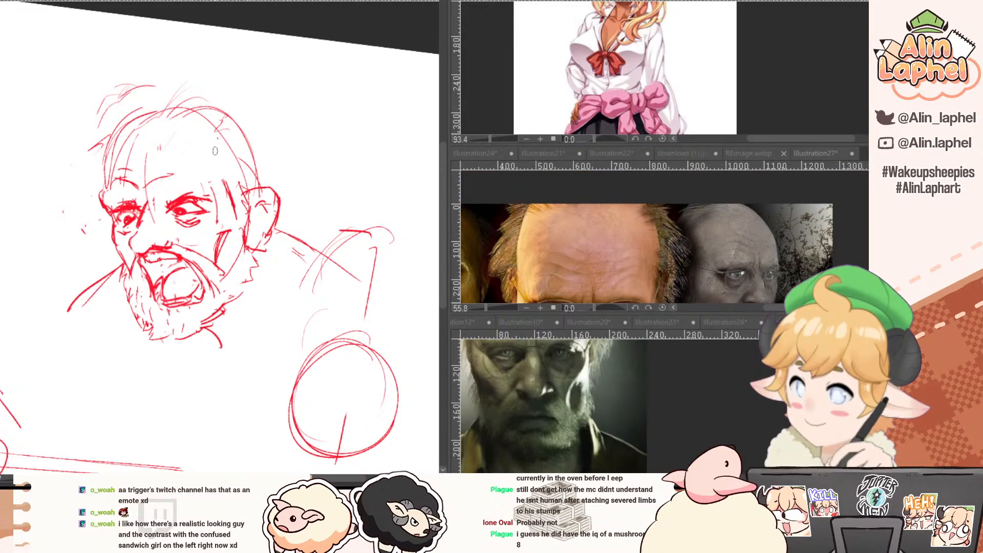
{"action": "mouse_move", "coordinate": [215, 151]}
{"action": "left_mouse_down"}
{"action": "mouse_move", "coordinate": [225, 177]}
{"action": "mouse_move", "coordinate": [217, 136]}
{"action": "mouse_move", "coordinate": [212, 144]}
{"action": "mouse_move", "coordinate": [231, 156]}
{"action": "mouse_move", "coordinate": [265, 167]}
{"action": "mouse_move", "coordinate": [243, 139]}
{"action": "mouse_move", "coordinate": [249, 178]}
{"action": "mouse_move", "coordinate": [226, 139]}
{"action": "mouse_move", "coordinate": [230, 111]}
{"action": "mouse_move", "coordinate": [286, 160]}
{"action": "left_mouse_up"}
{"action": "key", "text": "e"}
{"action": "key", "text": "p"}
{"action": "key", "text": "e"}
{"action": "mouse_move", "coordinate": [239, 128]}
{"action": "left_mouse_down"}
{"action": "mouse_move", "coordinate": [259, 162]}
{"action": "mouse_move", "coordinate": [248, 148]}
{"action": "mouse_move", "coordinate": [280, 172]}
{"action": "left_mouse_up"}
{"action": "key", "text": "p"}
{"action": "left_click_drag", "start_coordinate": [256, 166], "coordinate": [274, 178]}
Erase the stray lines at the far temple and sketch tufts of side hair there.
{"action": "key", "text": "e"}
{"action": "mouse_move", "coordinate": [101, 143]}
{"action": "left_mouse_down"}
{"action": "mouse_move", "coordinate": [89, 145]}
{"action": "mouse_move", "coordinate": [80, 172]}
{"action": "mouse_move", "coordinate": [88, 170]}
{"action": "left_mouse_up"}
{"action": "key", "text": "p"}
{"action": "left_click_drag", "start_coordinate": [95, 161], "coordinate": [79, 190]}
{"action": "left_click_drag", "start_coordinate": [92, 184], "coordinate": [86, 198]}
Bring the top of the reference's forehead into view and clean up the hair lines on the large head's crown.
{"action": "left_click_drag", "start_coordinate": [507, 254], "coordinate": [500, 303]}
{"action": "left_click", "coordinate": [118, 102]}
{"action": "key", "text": "e"}
{"action": "mouse_move", "coordinate": [149, 111]}
{"action": "left_mouse_down"}
{"action": "mouse_move", "coordinate": [151, 122]}
{"action": "mouse_move", "coordinate": [145, 107]}
{"action": "mouse_move", "coordinate": [219, 134]}
{"action": "mouse_move", "coordinate": [169, 88]}
{"action": "left_mouse_up"}
{"action": "key", "text": "p"}
Redraw the large head's far cheek contour, erase around the nose bridge, and restate the lines beside the far eye and nose.
{"action": "mouse_move", "coordinate": [123, 223]}
{"action": "left_mouse_down"}
{"action": "mouse_move", "coordinate": [97, 264]}
{"action": "mouse_move", "coordinate": [118, 271]}
{"action": "mouse_move", "coordinate": [112, 240]}
{"action": "mouse_move", "coordinate": [130, 269]}
{"action": "left_mouse_up"}
{"action": "key", "text": "e"}
{"action": "mouse_move", "coordinate": [224, 194]}
{"action": "left_mouse_down"}
{"action": "mouse_move", "coordinate": [219, 214]}
{"action": "mouse_move", "coordinate": [191, 186]}
{"action": "mouse_move", "coordinate": [237, 181]}
{"action": "left_mouse_up"}
{"action": "key", "text": "r"}
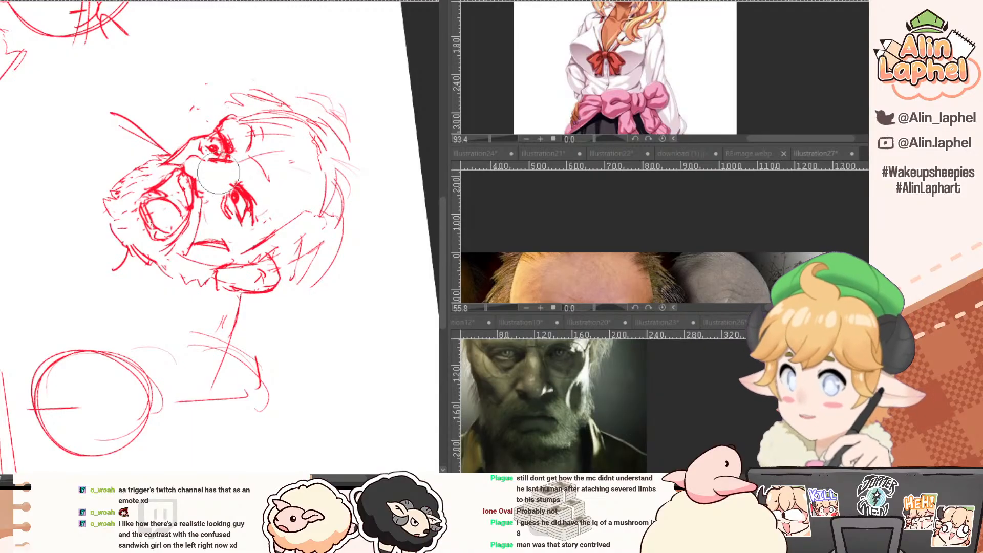
{"action": "key", "text": "r"}
{"action": "left_click_drag", "start_coordinate": [188, 136], "coordinate": [117, 228]}
{"action": "key", "text": "p"}
{"action": "left_click_drag", "start_coordinate": [127, 194], "coordinate": [142, 190]}
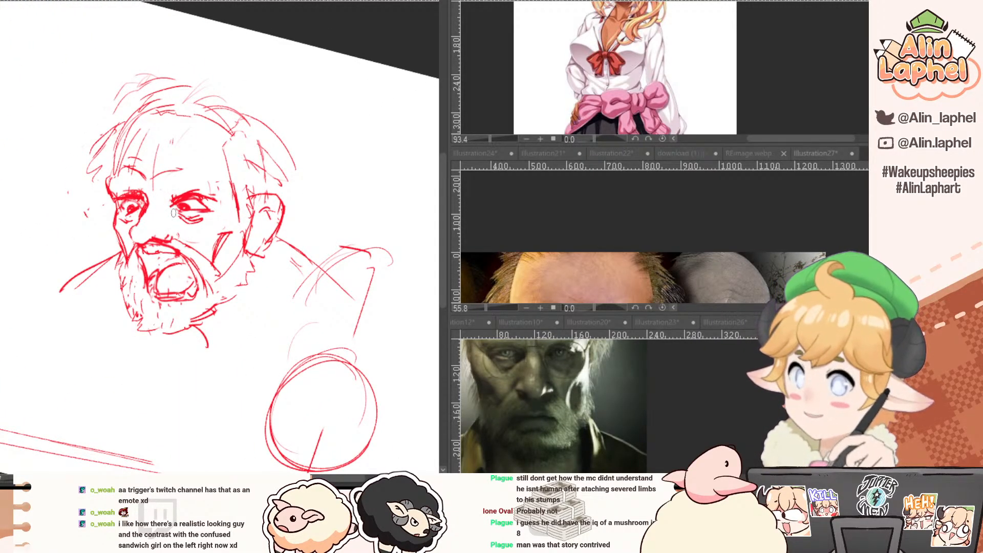
Erase around the near brow of the large head and restate the brow and forehead lines above the near eye.
{"action": "key", "text": "e"}
{"action": "key", "text": "r"}
{"action": "left_click_drag", "start_coordinate": [96, 220], "coordinate": [203, 120]}
{"action": "key", "text": "p"}
{"action": "left_click_drag", "start_coordinate": [197, 141], "coordinate": [208, 136]}
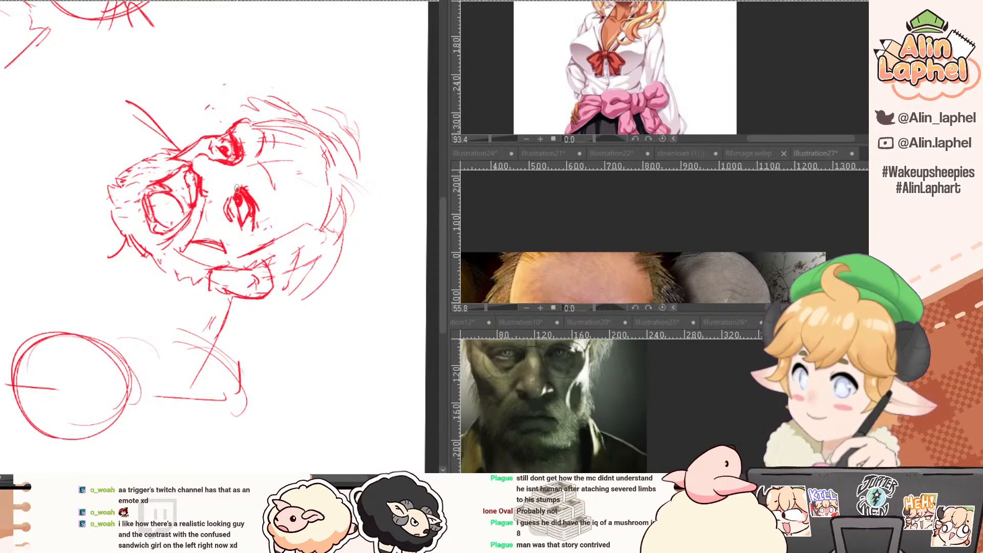
{"action": "key", "text": "e"}
{"action": "mouse_move", "coordinate": [264, 202]}
{"action": "left_mouse_down"}
{"action": "mouse_move", "coordinate": [264, 234]}
{"action": "mouse_move", "coordinate": [262, 209]}
{"action": "mouse_move", "coordinate": [262, 225]}
{"action": "left_mouse_up"}
{"action": "key", "text": "p"}
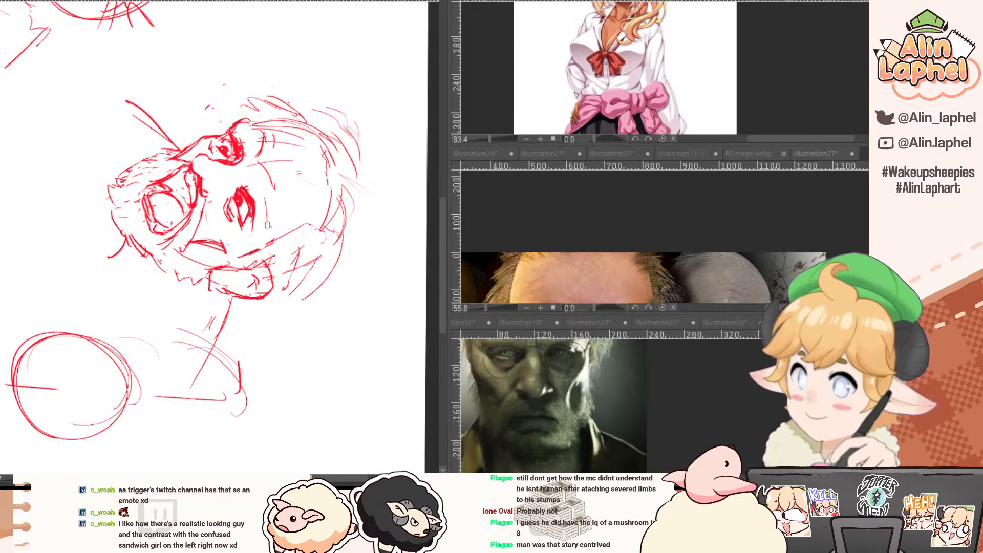
{"action": "left_click_drag", "start_coordinate": [275, 188], "coordinate": [270, 230]}
Erase the large man's old near shoulder lines and draw a darker shoulder line rising from behind the ear.
{"action": "key", "text": "ctrl+space"}
{"action": "key", "text": "r"}
{"action": "mouse_move", "coordinate": [174, 123]}
{"action": "left_mouse_down"}
{"action": "mouse_move", "coordinate": [139, 110]}
{"action": "mouse_move", "coordinate": [49, 190]}
{"action": "left_mouse_up"}
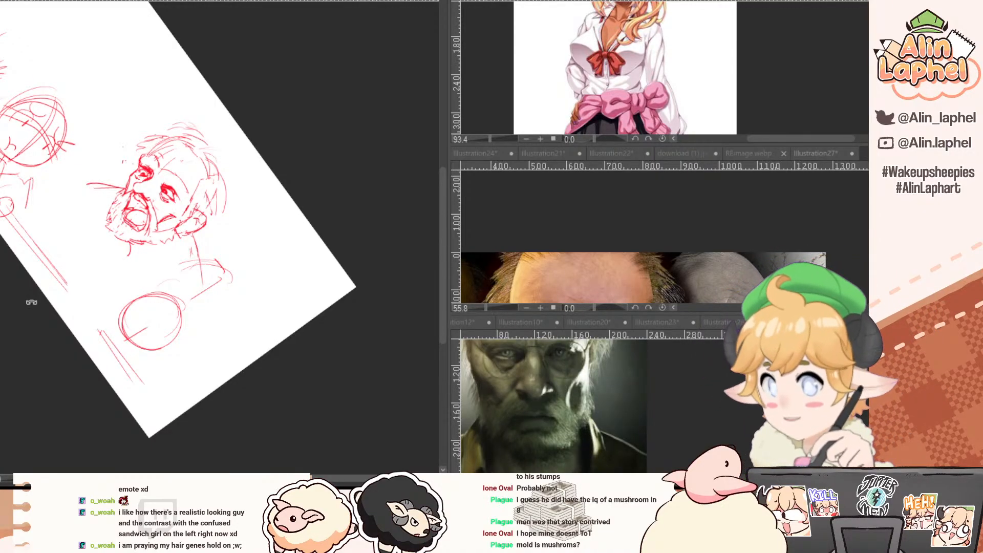
{"action": "mouse_move", "coordinate": [22, 312]}
{"action": "left_mouse_down"}
{"action": "mouse_move", "coordinate": [46, 334]}
{"action": "mouse_move", "coordinate": [283, 435]}
{"action": "mouse_move", "coordinate": [291, 429]}
{"action": "left_mouse_up"}
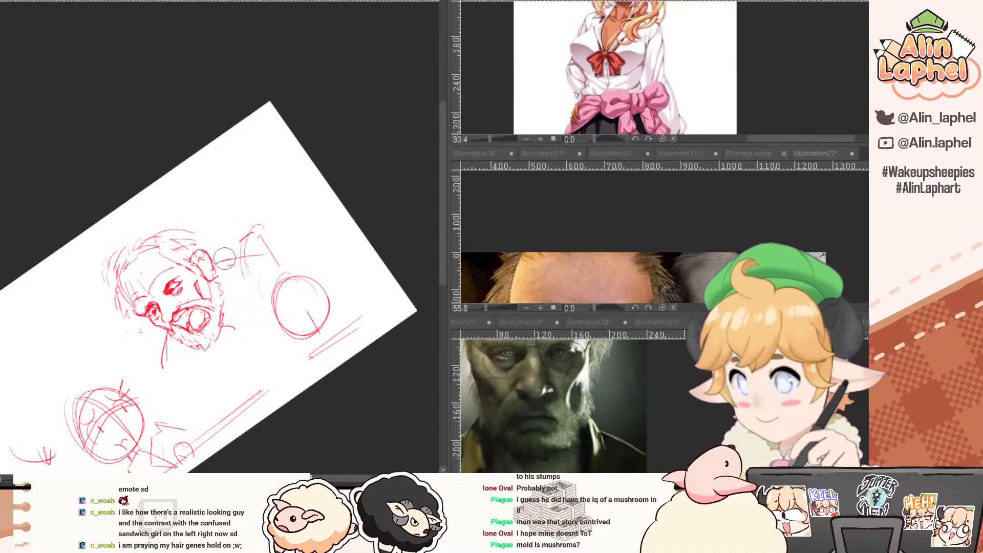
{"action": "mouse_move", "coordinate": [224, 258]}
{"action": "left_mouse_down"}
{"action": "mouse_move", "coordinate": [248, 235]}
{"action": "mouse_move", "coordinate": [261, 244]}
{"action": "mouse_move", "coordinate": [220, 238]}
{"action": "mouse_move", "coordinate": [239, 224]}
{"action": "left_mouse_up"}
{"action": "key", "text": "p"}
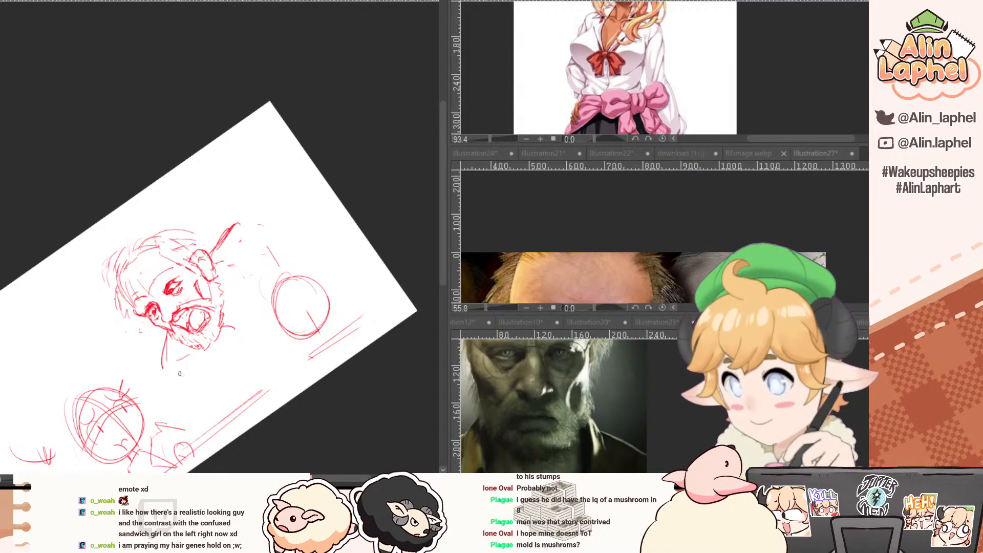
Select the small figure with its arrow and table line, shift them toward the canvas's left edge, and deselect.
{"action": "left_click_drag", "start_coordinate": [91, 376], "coordinate": [67, 237]}
{"action": "key", "text": "ctrl+@"}
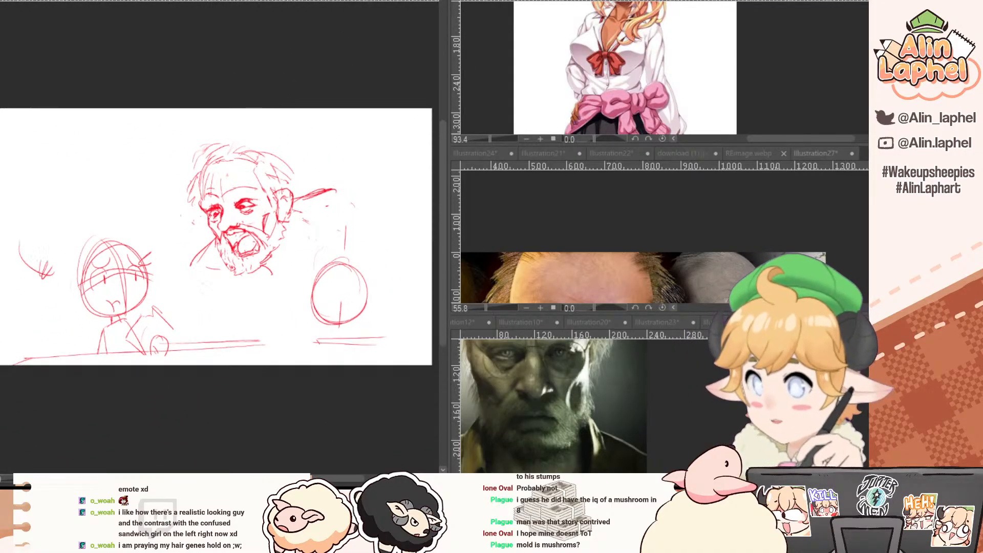
{"action": "left_click_drag", "start_coordinate": [95, 293], "coordinate": [173, 304]}
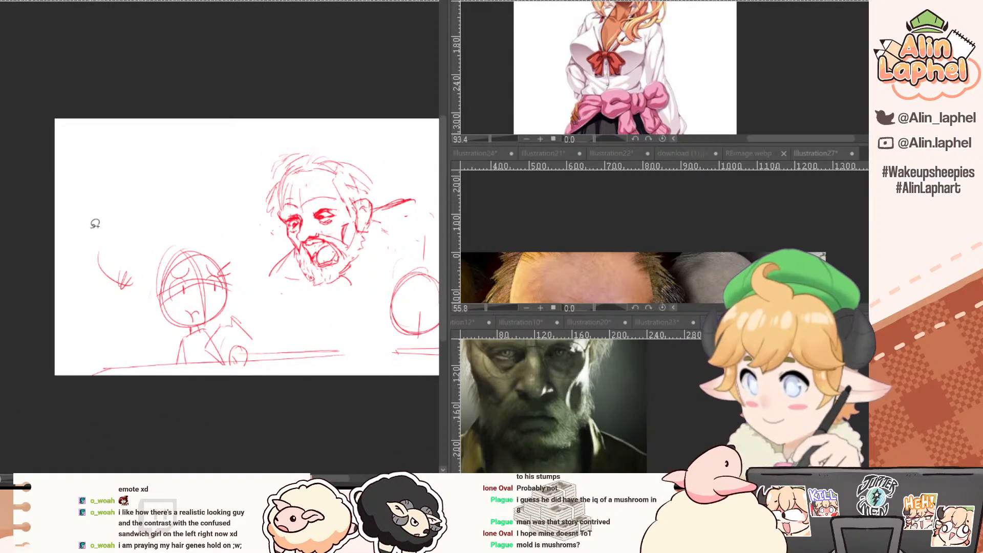
{"action": "mouse_move", "coordinate": [92, 220]}
{"action": "left_mouse_down"}
{"action": "mouse_move", "coordinate": [341, 396]}
{"action": "mouse_move", "coordinate": [332, 333]}
{"action": "mouse_move", "coordinate": [185, 197]}
{"action": "left_mouse_up"}
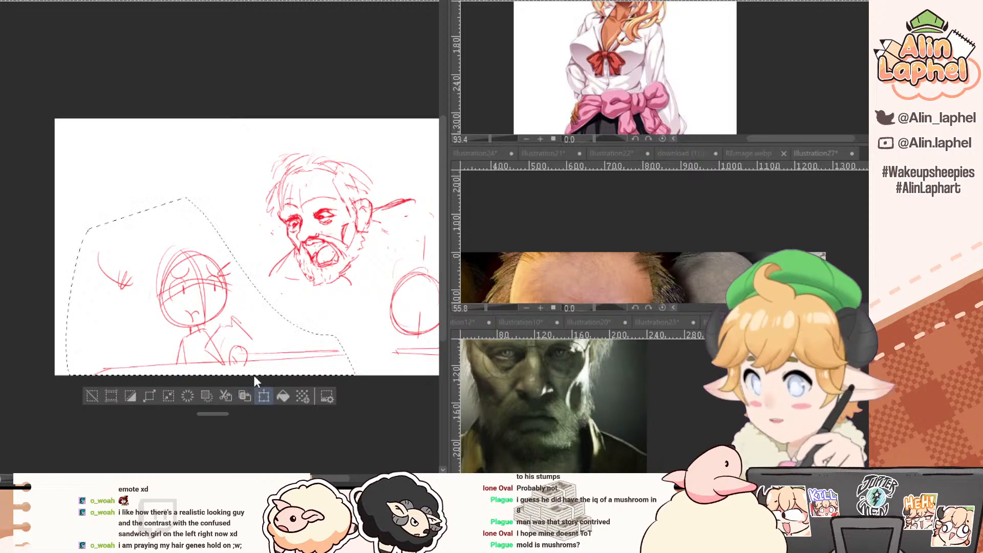
{"action": "left_click", "coordinate": [263, 396]}
{"action": "left_click_drag", "start_coordinate": [146, 302], "coordinate": [108, 298]}
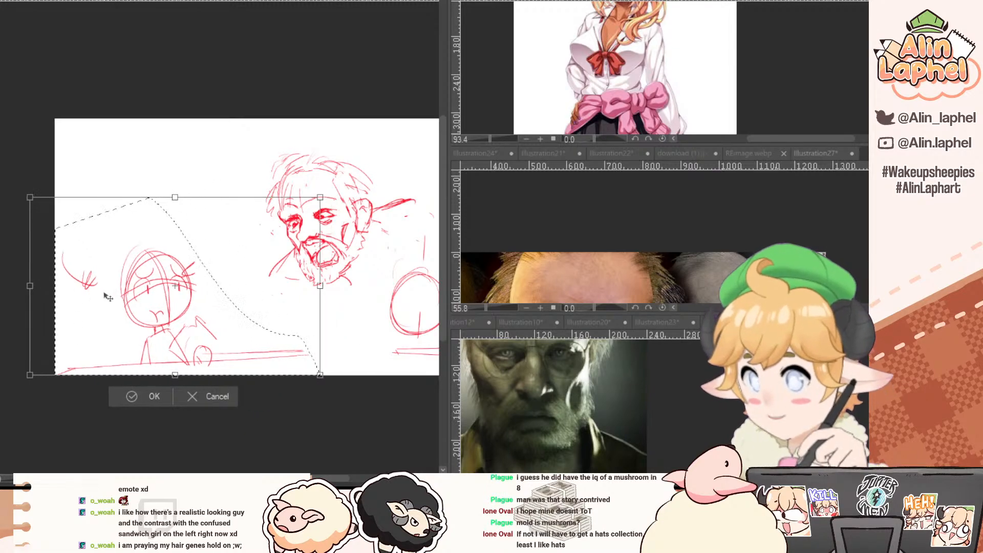
{"action": "key", "text": "Return"}
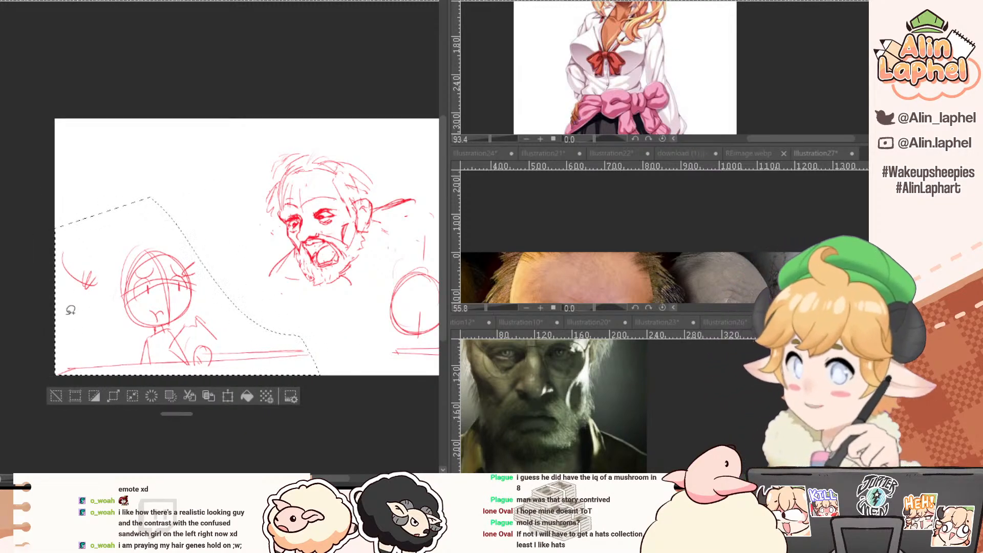
{"action": "key", "text": "ctrl+d"}
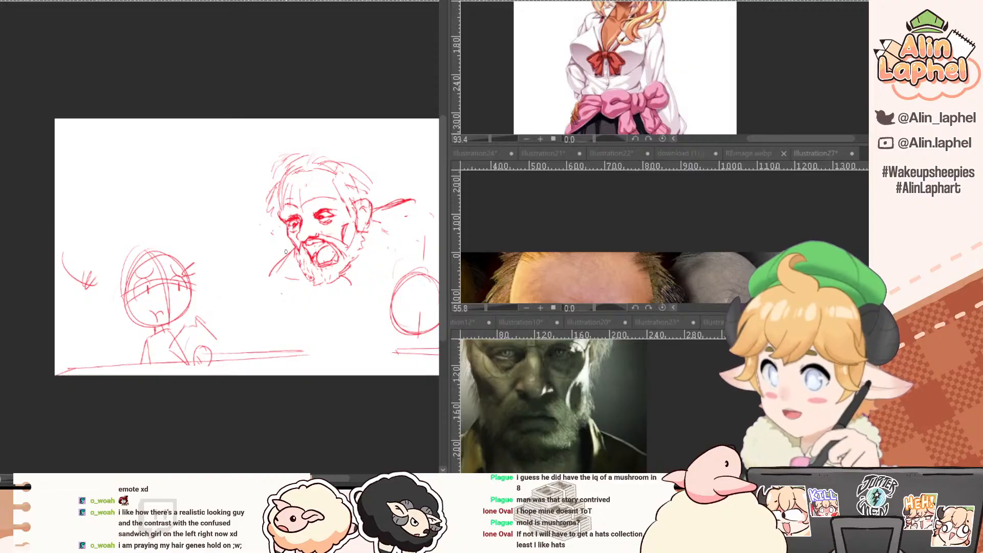
Sketch the large man's slanting chest line and build up the far shoulder and upper arm sloping down from the beard.
{"action": "mouse_move", "coordinate": [291, 301]}
{"action": "left_mouse_down"}
{"action": "mouse_move", "coordinate": [330, 357]}
{"action": "mouse_move", "coordinate": [313, 335]}
{"action": "left_mouse_up"}
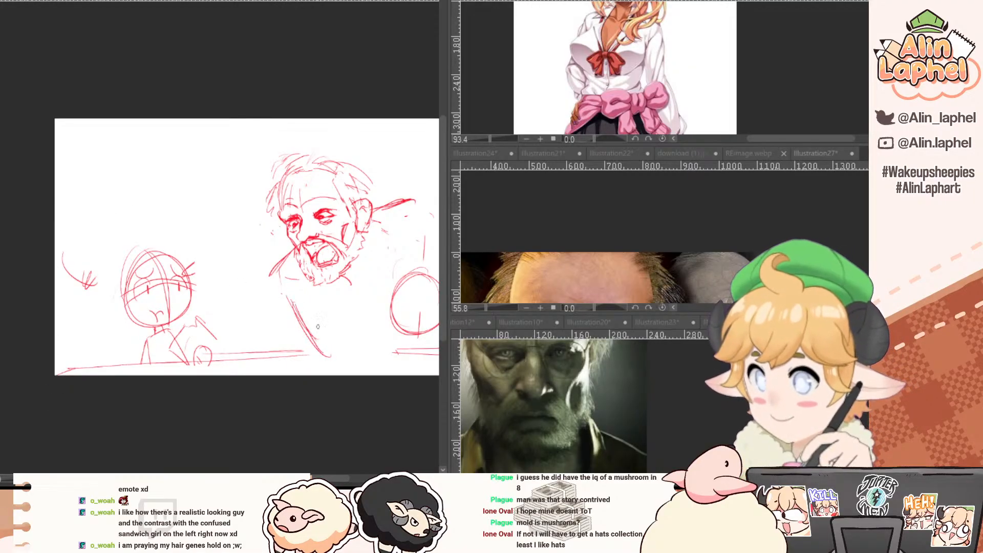
{"action": "left_click_drag", "start_coordinate": [269, 278], "coordinate": [256, 319]}
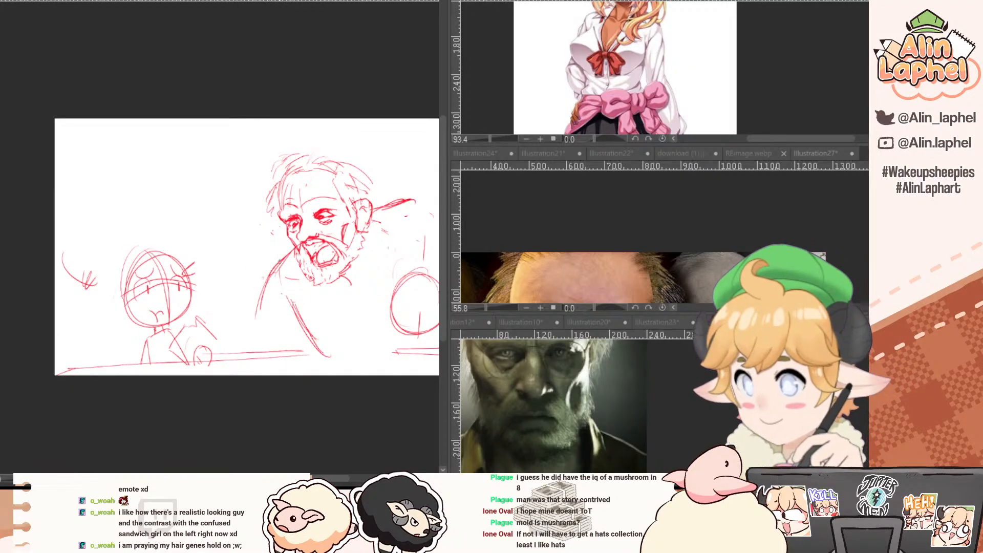
{"action": "left_click_drag", "start_coordinate": [272, 269], "coordinate": [252, 305]}
{"action": "left_click_drag", "start_coordinate": [257, 290], "coordinate": [250, 317]}
{"action": "mouse_move", "coordinate": [279, 274]}
{"action": "left_mouse_down"}
{"action": "mouse_move", "coordinate": [269, 279]}
{"action": "mouse_move", "coordinate": [287, 258]}
{"action": "left_mouse_up"}
{"action": "mouse_move", "coordinate": [297, 251]}
{"action": "left_mouse_down"}
{"action": "mouse_move", "coordinate": [265, 255]}
{"action": "mouse_move", "coordinate": [246, 310]}
{"action": "left_mouse_up"}
{"action": "left_click_drag", "start_coordinate": [269, 260], "coordinate": [241, 327]}
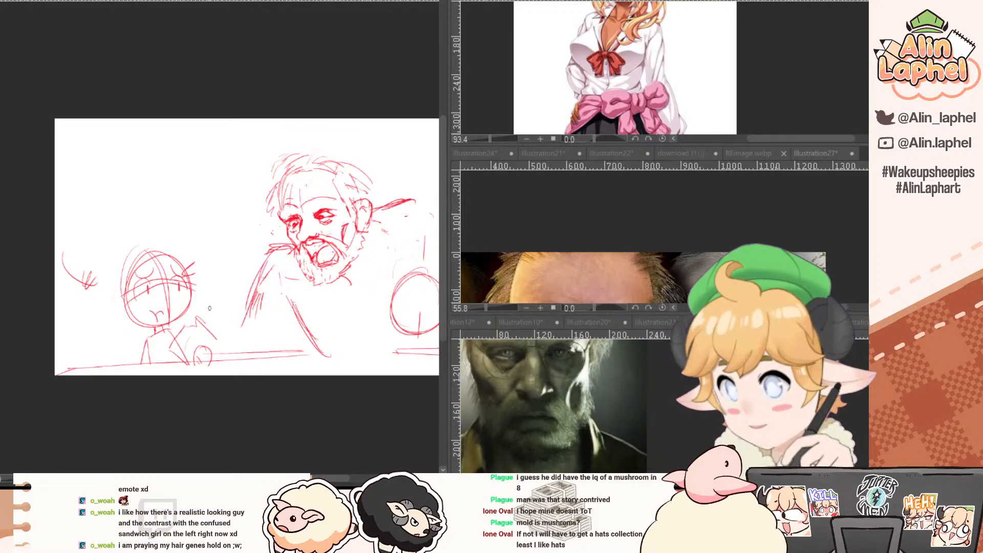
Undo the first forearm stroke and sketch a rounded hand reaching from the far arm toward the small figure.
{"action": "mouse_move", "coordinate": [225, 290]}
{"action": "left_mouse_down"}
{"action": "mouse_move", "coordinate": [215, 335]}
{"action": "mouse_move", "coordinate": [244, 324]}
{"action": "left_mouse_up"}
{"action": "key", "text": "ctrl+z"}
{"action": "mouse_move", "coordinate": [219, 292]}
{"action": "left_mouse_down"}
{"action": "mouse_move", "coordinate": [239, 322]}
{"action": "mouse_move", "coordinate": [197, 285]}
{"action": "mouse_move", "coordinate": [212, 301]}
{"action": "left_mouse_up"}
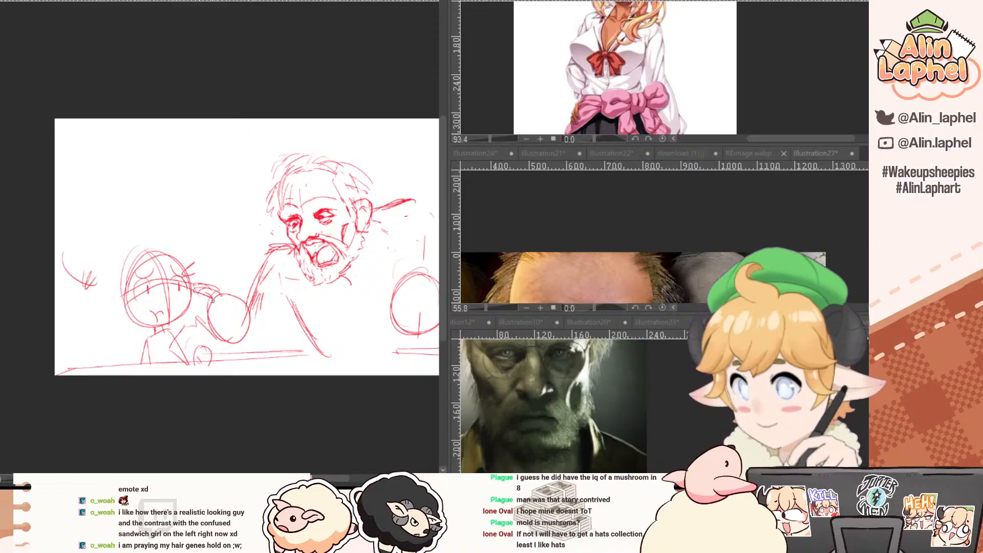
Select the small figure without the large man's reaching hand, move it closer to the canvas's left edge, and deselect.
{"action": "left_click_drag", "start_coordinate": [363, 270], "coordinate": [253, 281]}
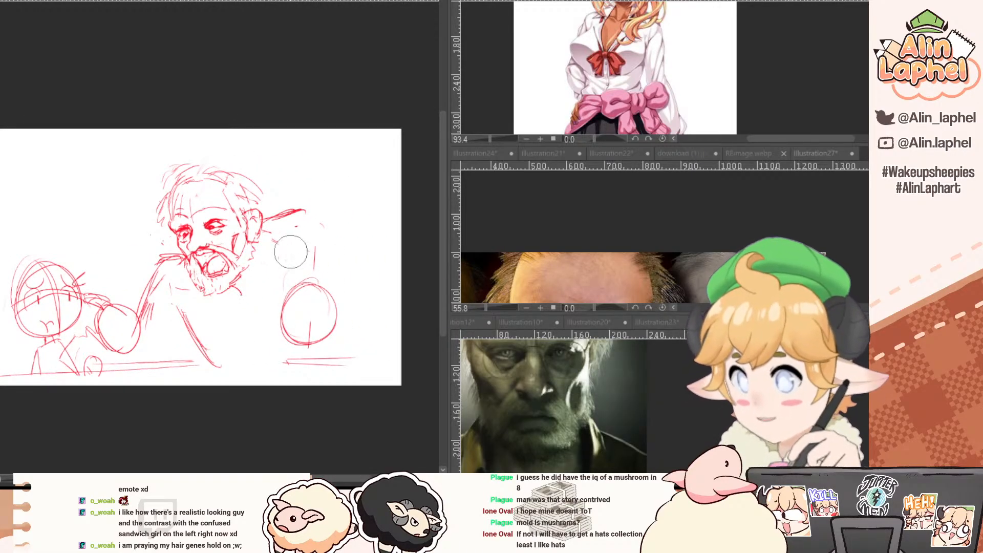
{"action": "key", "text": "p"}
{"action": "left_click_drag", "start_coordinate": [77, 301], "coordinate": [196, 283]}
{"action": "key", "text": "m"}
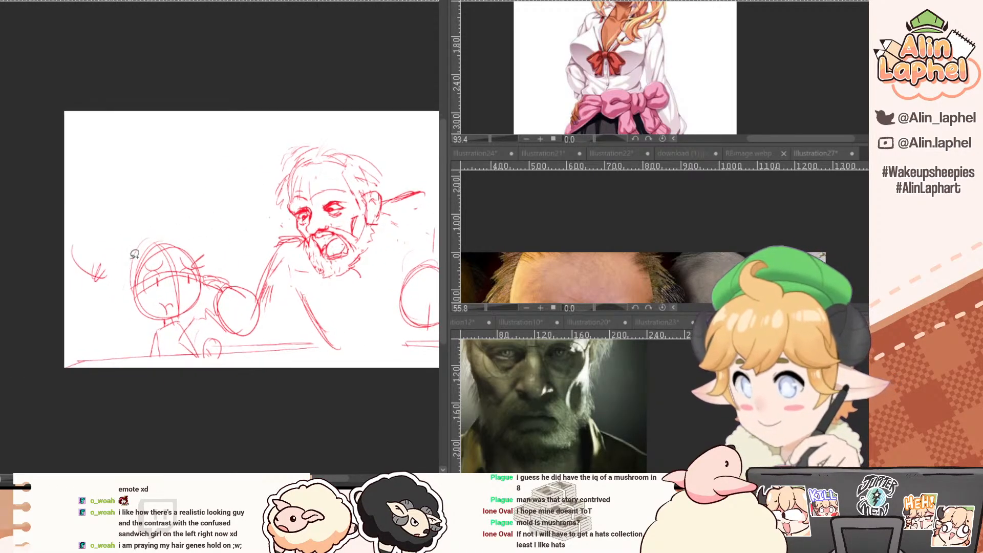
{"action": "mouse_move", "coordinate": [127, 233]}
{"action": "left_mouse_down"}
{"action": "mouse_move", "coordinate": [113, 310]}
{"action": "mouse_move", "coordinate": [212, 376]}
{"action": "mouse_move", "coordinate": [193, 231]}
{"action": "mouse_move", "coordinate": [146, 221]}
{"action": "left_mouse_up"}
{"action": "left_click", "coordinate": [224, 388]}
{"action": "key", "text": "ctrl+z"}
{"action": "left_click", "coordinate": [209, 391]}
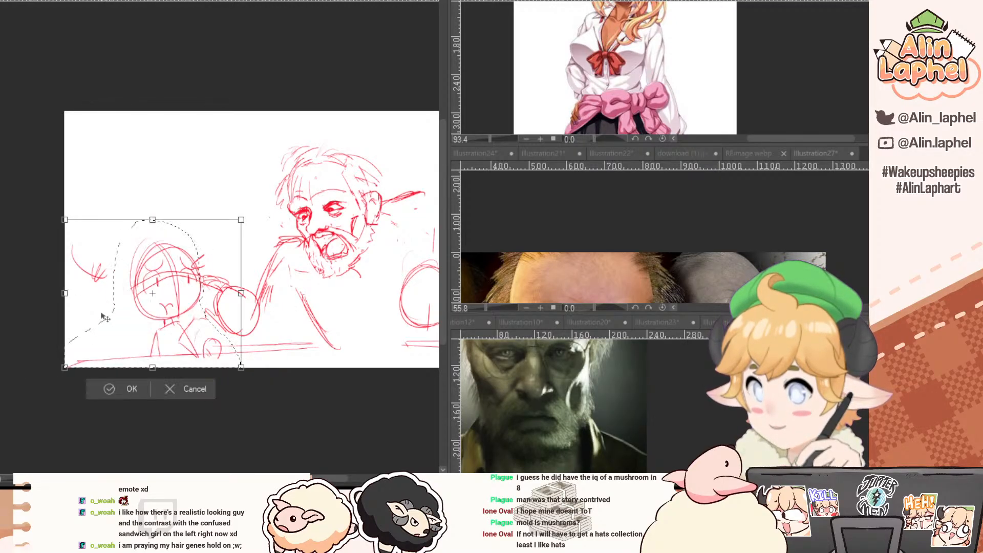
{"action": "left_click_drag", "start_coordinate": [119, 310], "coordinate": [104, 311]}
{"action": "left_click", "coordinate": [98, 389]}
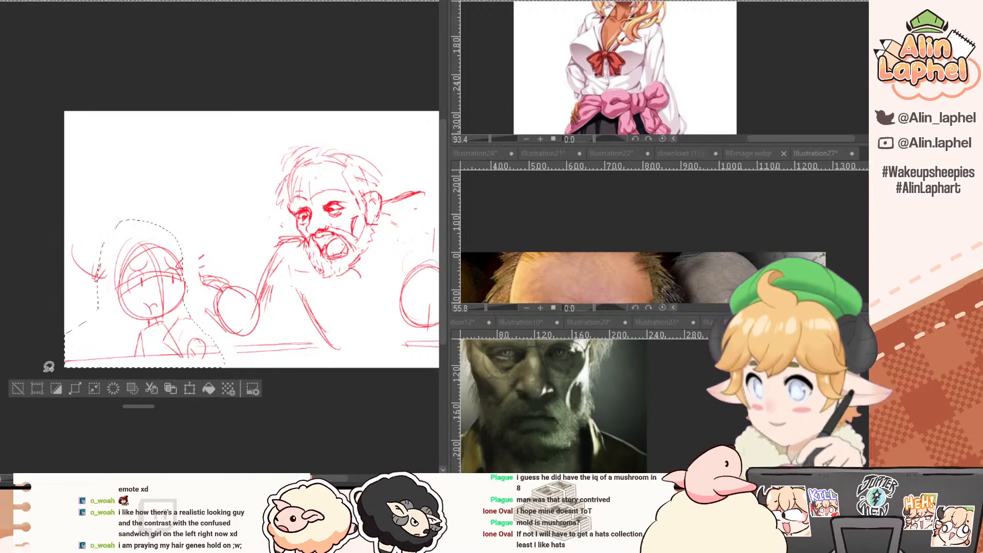
{"action": "left_click", "coordinate": [18, 390]}
Select the whole large man, including his reaching hand and the circle beside his torso.
{"action": "left_click_drag", "start_coordinate": [231, 315], "coordinate": [112, 337]}
{"action": "left_click", "coordinate": [116, 337]}
{"action": "mouse_move", "coordinate": [96, 278]}
{"action": "left_mouse_down"}
{"action": "mouse_move", "coordinate": [97, 339]}
{"action": "mouse_move", "coordinate": [268, 169]}
{"action": "mouse_move", "coordinate": [106, 154]}
{"action": "left_mouse_up"}
{"action": "left_click", "coordinate": [263, 400]}
{"action": "left_click_drag", "start_coordinate": [187, 277], "coordinate": [229, 277]}
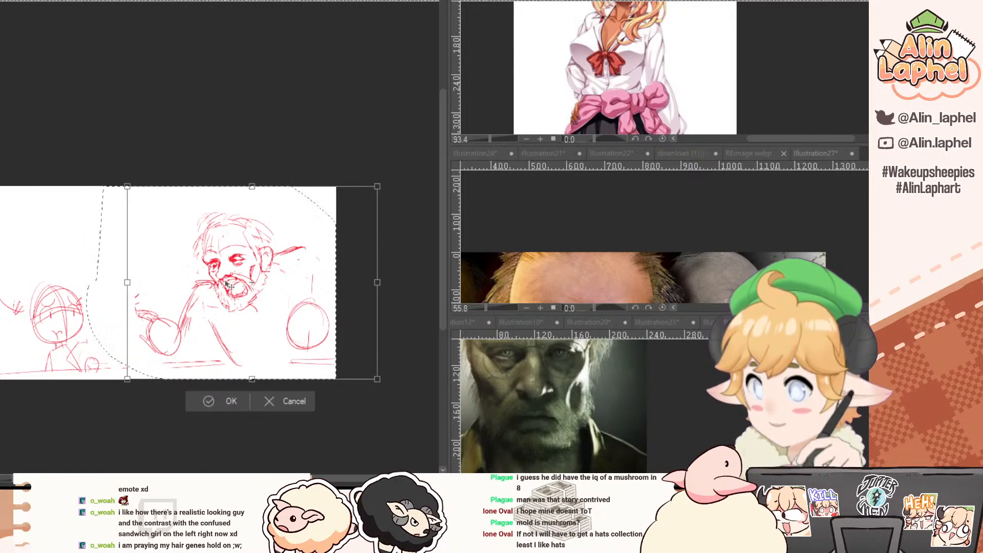
{"action": "key", "text": "Return"}
{"action": "key", "text": "ctrl+z"}
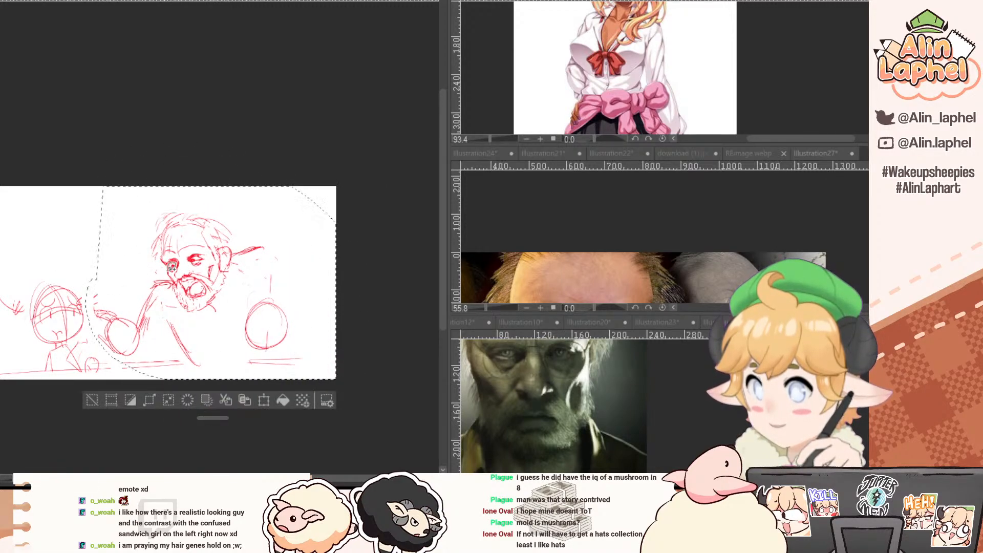
Move the selected large man slightly to the right, away from the small figure.
{"action": "left_click", "coordinate": [264, 400]}
{"action": "left_click_drag", "start_coordinate": [124, 277], "coordinate": [137, 278]}
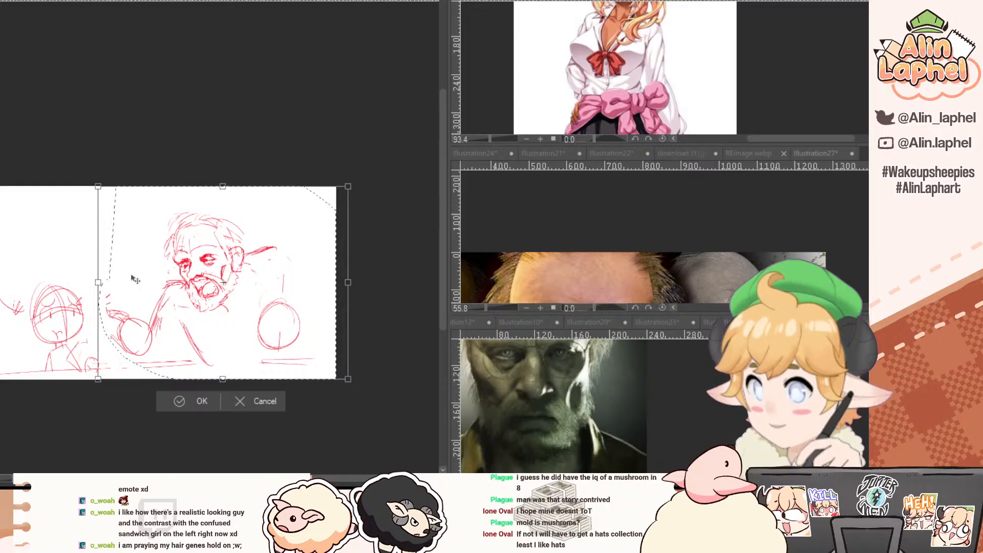
{"action": "key", "text": "Return"}
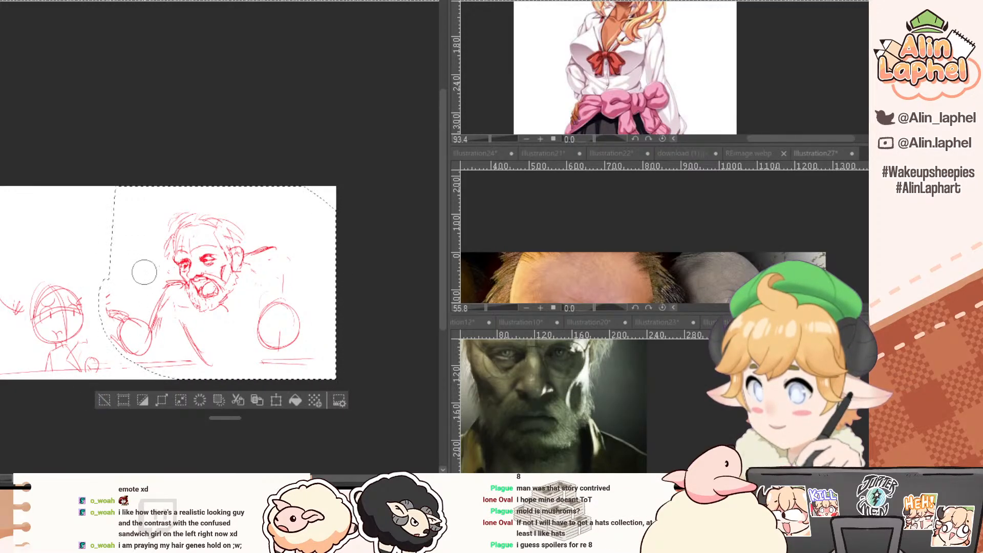
Erase the large man's far upper arm and the overlapping table line below the hand, and deselect.
{"action": "left_click_drag", "start_coordinate": [152, 311], "coordinate": [167, 306]}
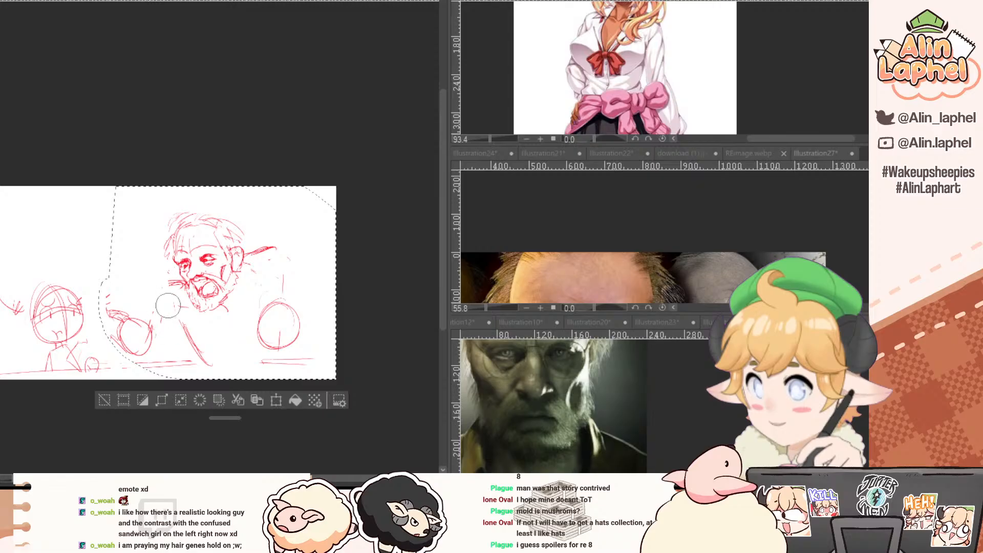
{"action": "left_click_drag", "start_coordinate": [125, 359], "coordinate": [113, 363]}
{"action": "left_click", "coordinate": [104, 400]}
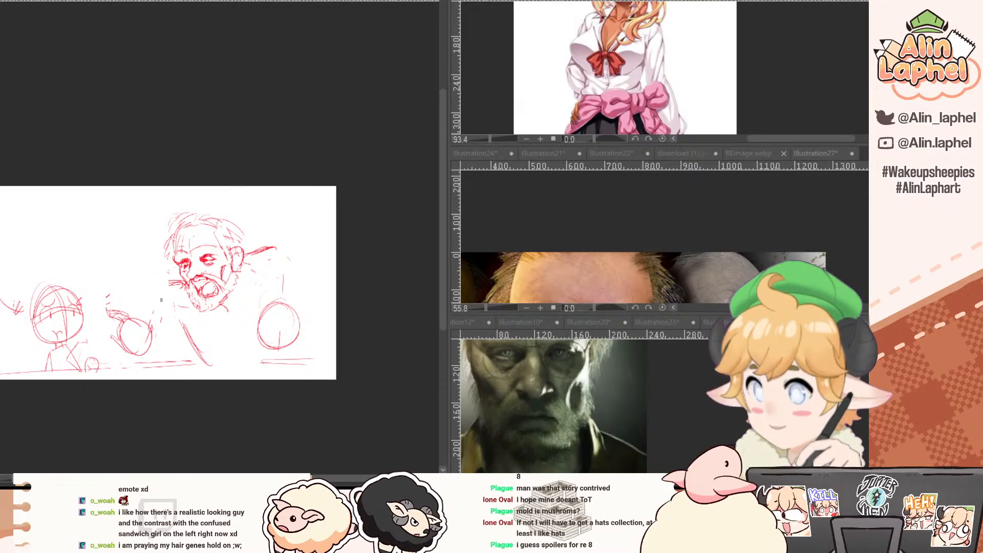
Redraw the far shoulder curve and sketch the reaching hand with an extended finger and curled knuckles.
{"action": "left_click_drag", "start_coordinate": [154, 326], "coordinate": [174, 347]}
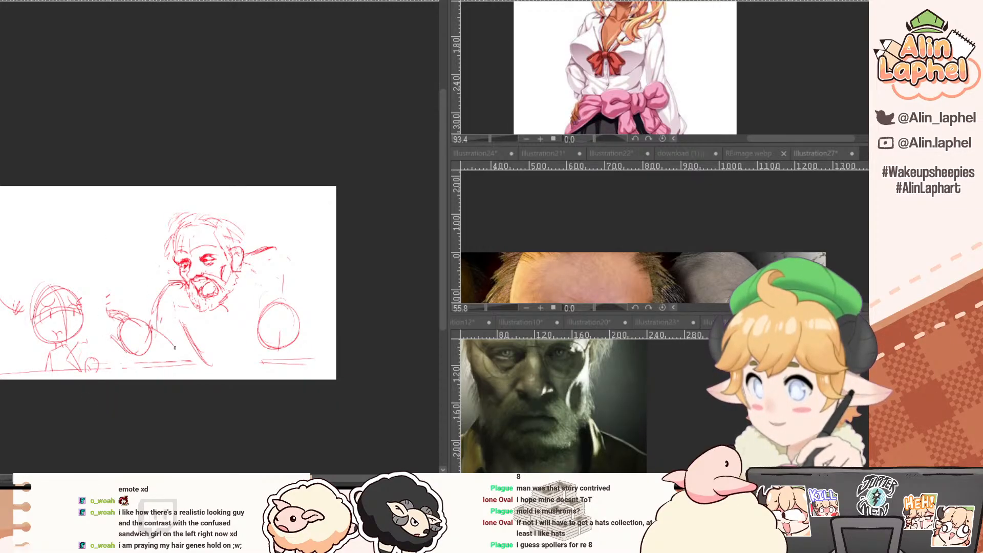
{"action": "key", "text": "ctrl+z"}
{"action": "left_click_drag", "start_coordinate": [106, 322], "coordinate": [126, 312]}
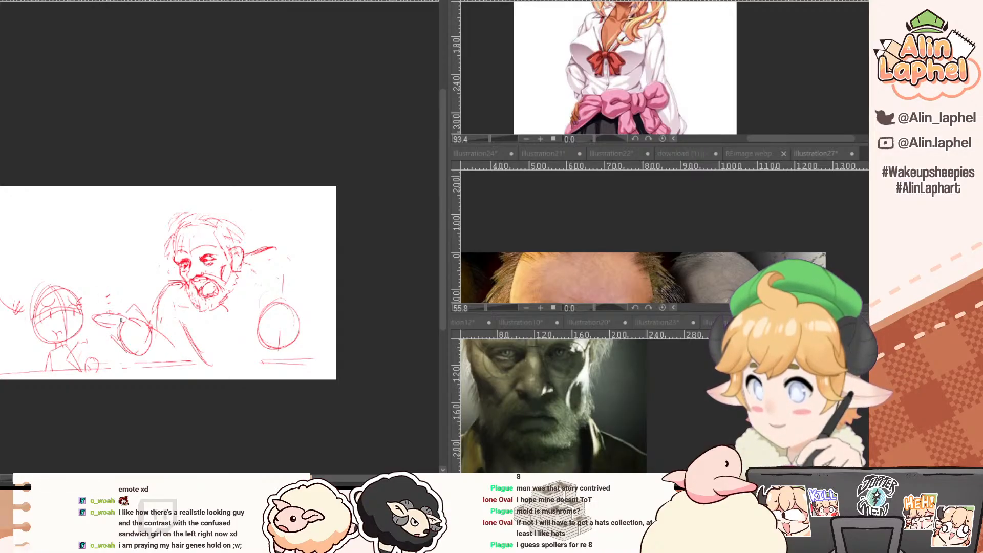
{"action": "mouse_move", "coordinate": [136, 320]}
{"action": "left_mouse_down"}
{"action": "mouse_move", "coordinate": [119, 333]}
{"action": "mouse_move", "coordinate": [131, 350]}
{"action": "mouse_move", "coordinate": [119, 338]}
{"action": "left_mouse_up"}
{"action": "left_click_drag", "start_coordinate": [131, 325], "coordinate": [125, 328]}
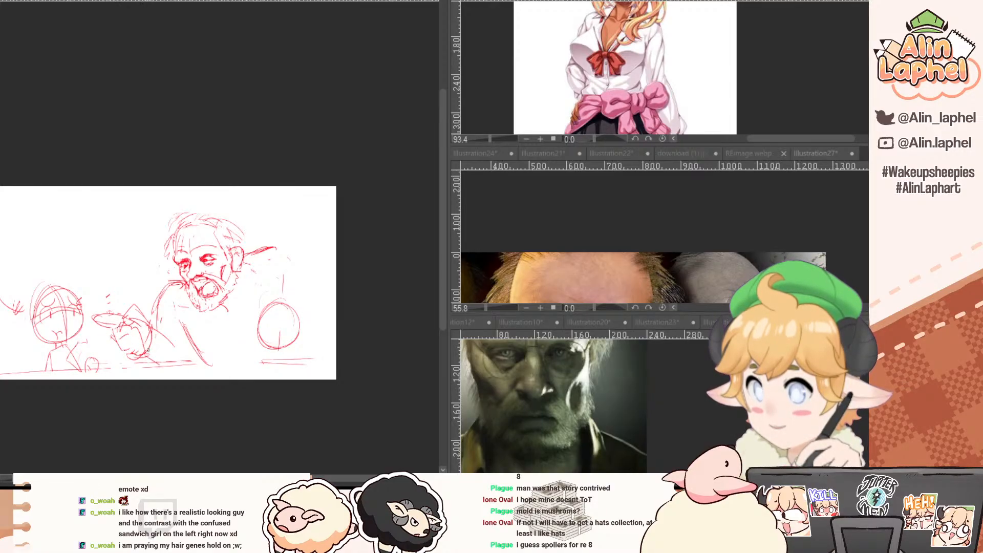
Rework the far upper arm's outer and inner lines between shoulder and elbow, undoing the unwanted strokes.
{"action": "mouse_move", "coordinate": [173, 282]}
{"action": "left_mouse_down"}
{"action": "mouse_move", "coordinate": [154, 315]}
{"action": "mouse_move", "coordinate": [172, 283]}
{"action": "mouse_move", "coordinate": [179, 340]}
{"action": "left_mouse_up"}
{"action": "mouse_move", "coordinate": [168, 303]}
{"action": "left_mouse_down"}
{"action": "mouse_move", "coordinate": [175, 350]}
{"action": "mouse_move", "coordinate": [177, 312]}
{"action": "mouse_move", "coordinate": [152, 323]}
{"action": "left_mouse_up"}
{"action": "key", "text": "e"}
{"action": "key", "text": "ctrl+z"}
{"action": "key", "text": "p"}
{"action": "key", "text": "ctrl+z"}
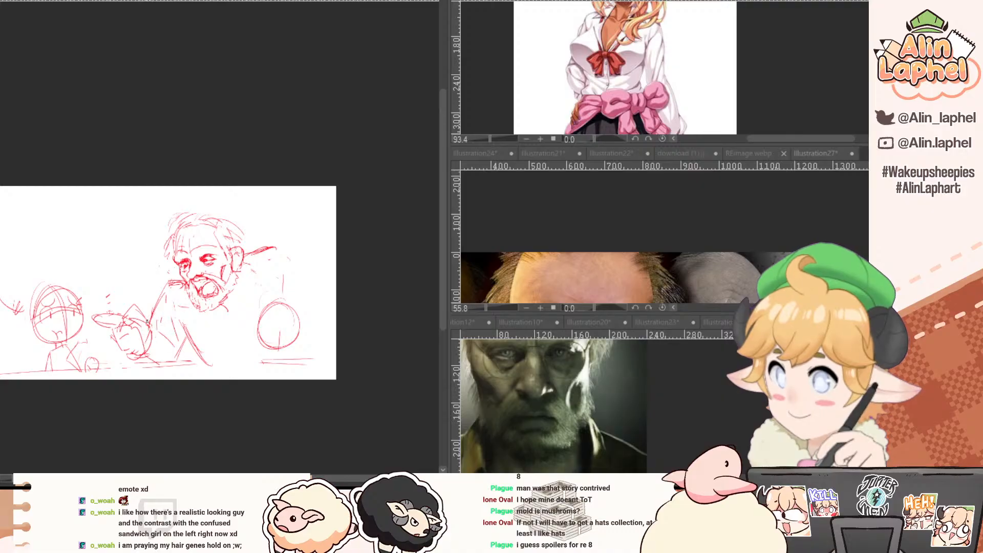
Sketch the far forearm from the wrist to the elbow, with its lower edge resting along the table.
{"action": "mouse_move", "coordinate": [155, 342]}
{"action": "left_mouse_down"}
{"action": "mouse_move", "coordinate": [139, 358]}
{"action": "mouse_move", "coordinate": [150, 363]}
{"action": "left_mouse_up"}
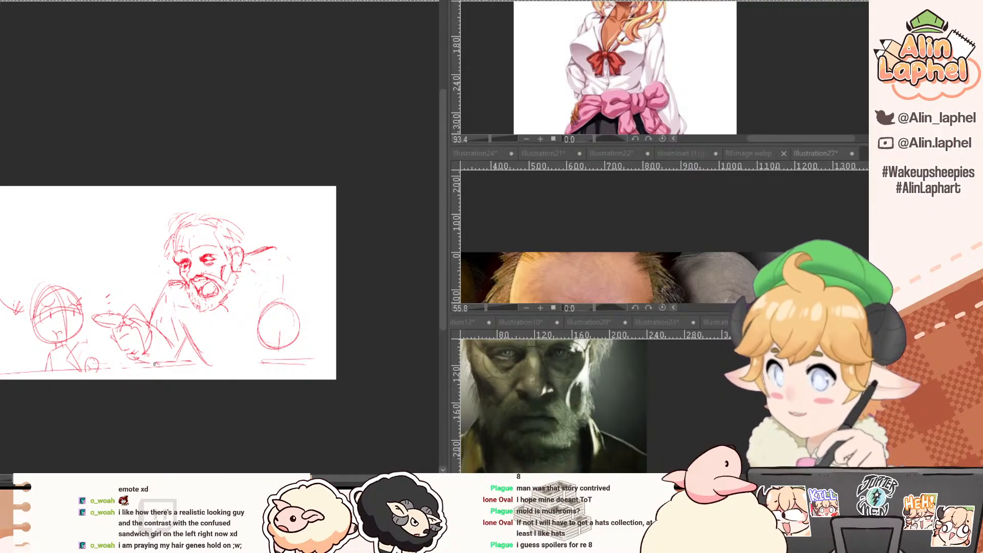
{"action": "mouse_move", "coordinate": [146, 322]}
{"action": "left_mouse_down"}
{"action": "mouse_move", "coordinate": [177, 363]}
{"action": "mouse_move", "coordinate": [180, 339]}
{"action": "mouse_move", "coordinate": [176, 357]}
{"action": "left_mouse_up"}
{"action": "key", "text": "e"}
{"action": "key", "text": "p"}
{"action": "key", "text": "e"}
{"action": "key", "text": "p"}
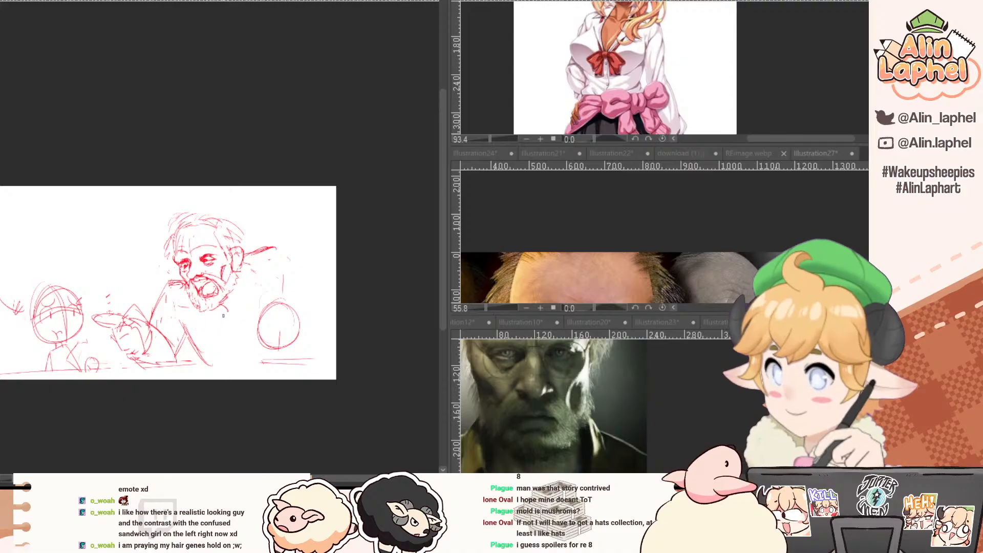
Draw the torso line down from below the beard and reshape the near shoulder into an angular peak.
{"action": "left_click_drag", "start_coordinate": [226, 309], "coordinate": [248, 357]}
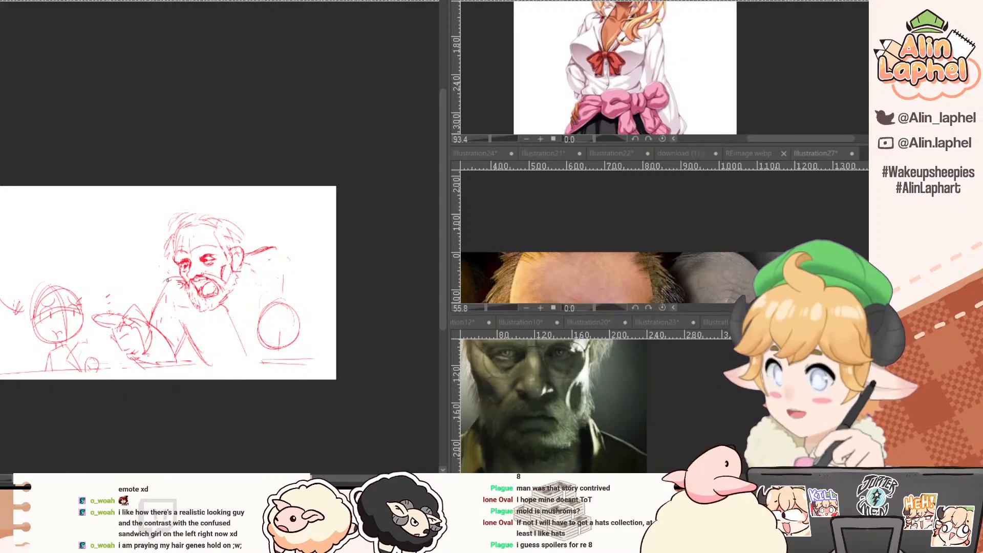
{"action": "left_click_drag", "start_coordinate": [275, 250], "coordinate": [243, 286]}
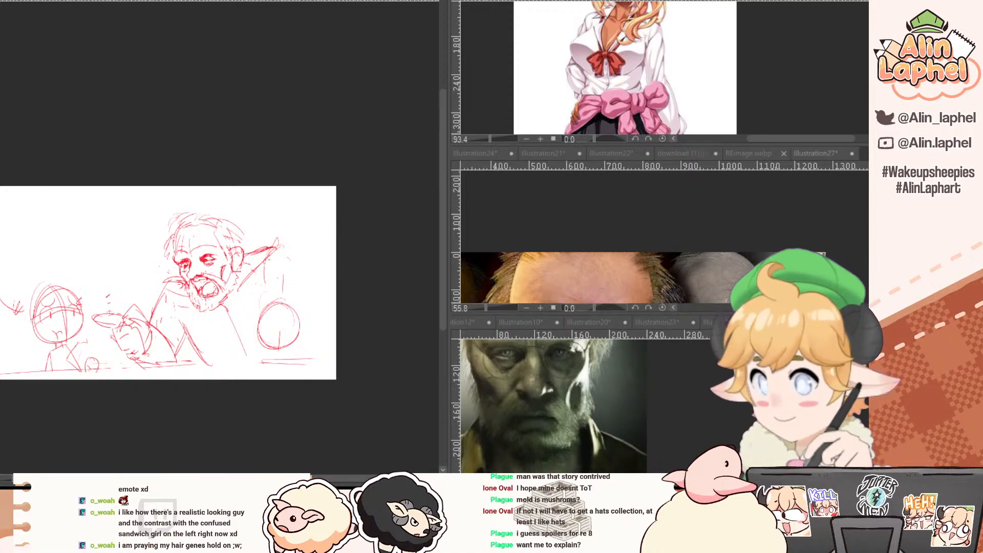
Erase the circle beside the torso, draw the near arm's outer line down from the shoulder, and redraw the circle against it.
{"action": "mouse_move", "coordinate": [279, 305]}
{"action": "left_mouse_down"}
{"action": "mouse_move", "coordinate": [260, 331]}
{"action": "mouse_move", "coordinate": [270, 318]}
{"action": "left_mouse_up"}
{"action": "key", "text": "p"}
{"action": "left_click_drag", "start_coordinate": [278, 247], "coordinate": [325, 313]}
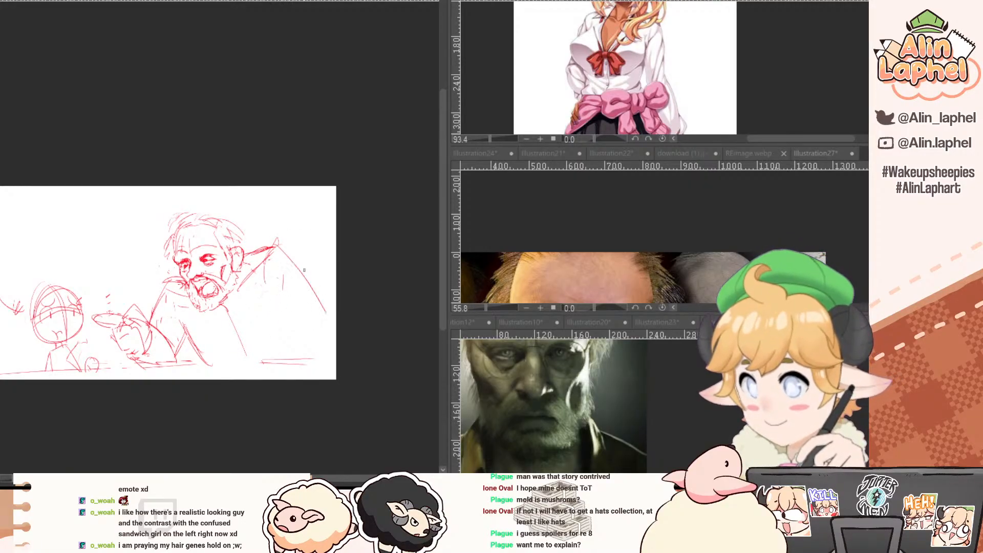
{"action": "key", "text": "ctrl+z"}
{"action": "mouse_move", "coordinate": [278, 248]}
{"action": "left_mouse_down"}
{"action": "mouse_move", "coordinate": [315, 318]}
{"action": "mouse_move", "coordinate": [282, 309]}
{"action": "mouse_move", "coordinate": [312, 317]}
{"action": "mouse_move", "coordinate": [292, 352]}
{"action": "left_mouse_up"}
{"action": "mouse_move", "coordinate": [306, 306]}
{"action": "left_mouse_down"}
{"action": "mouse_move", "coordinate": [299, 357]}
{"action": "mouse_move", "coordinate": [290, 306]}
{"action": "left_mouse_up"}
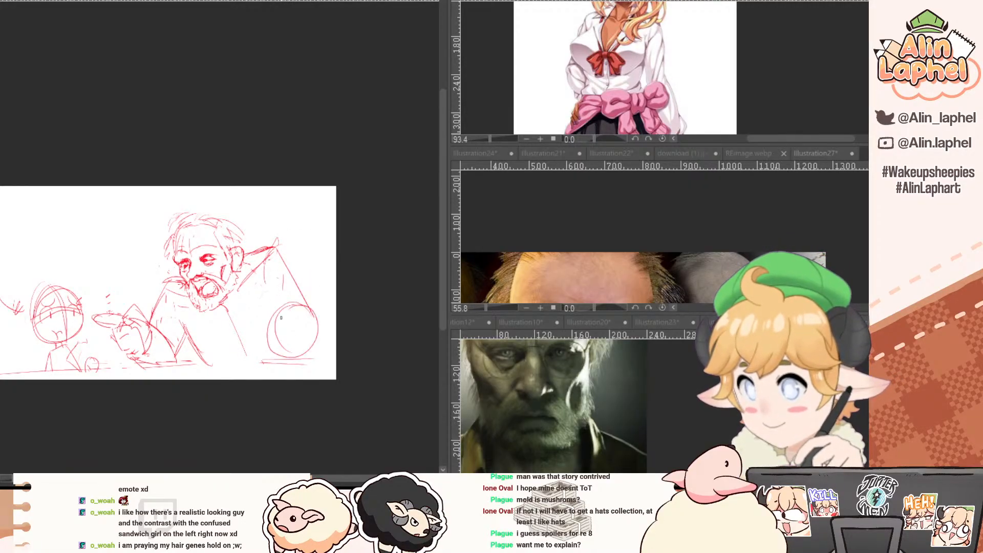
Undo the last two strokes on the circle beside the torso and erase its outer contour down to a narrower oval.
{"action": "key", "text": "ctrl+z"}
{"action": "key", "text": "ctrl+z"}
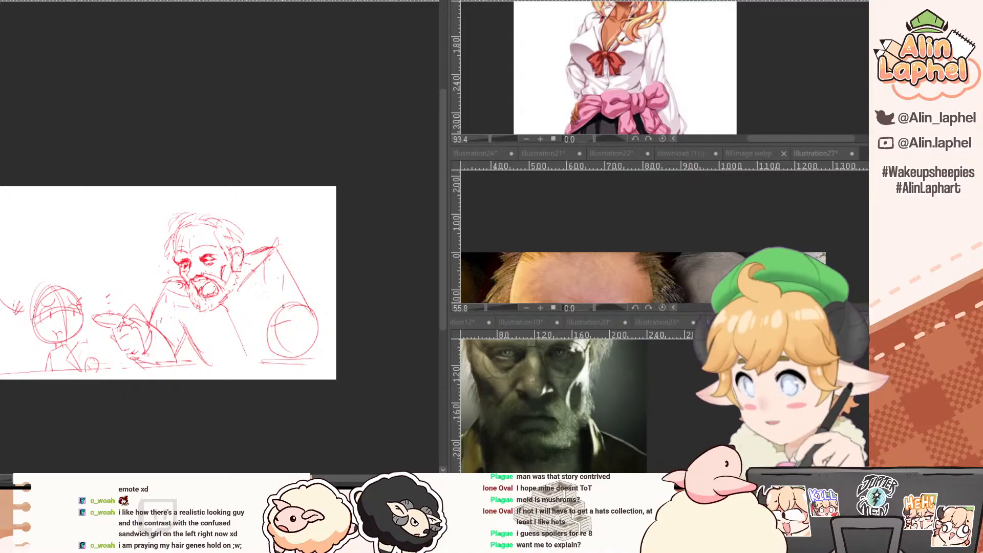
{"action": "key", "text": "e"}
{"action": "mouse_move", "coordinate": [306, 303]}
{"action": "left_mouse_down"}
{"action": "mouse_move", "coordinate": [301, 346]}
{"action": "mouse_move", "coordinate": [298, 332]}
{"action": "mouse_move", "coordinate": [275, 350]}
{"action": "mouse_move", "coordinate": [269, 318]}
{"action": "mouse_move", "coordinate": [304, 316]}
{"action": "left_mouse_up"}
{"action": "key", "text": "p"}
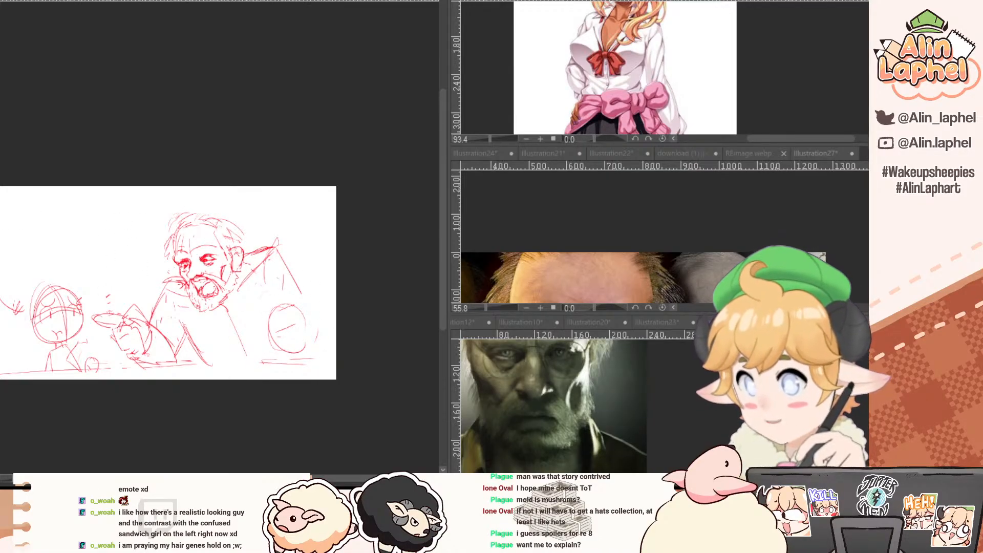
Reshape the man's beard to a pointed chin with rough bristle strokes and clean up the lines beside his moustache.
{"action": "key", "text": "h"}
{"action": "key", "text": "h"}
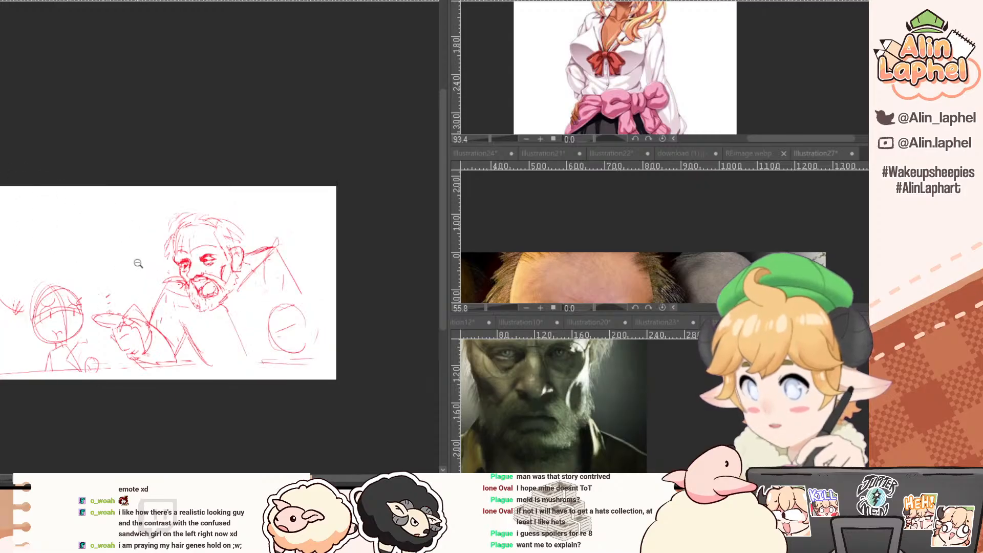
{"action": "left_click_drag", "start_coordinate": [141, 284], "coordinate": [152, 286]}
{"action": "left_click", "coordinate": [156, 302], "text": "alt"}
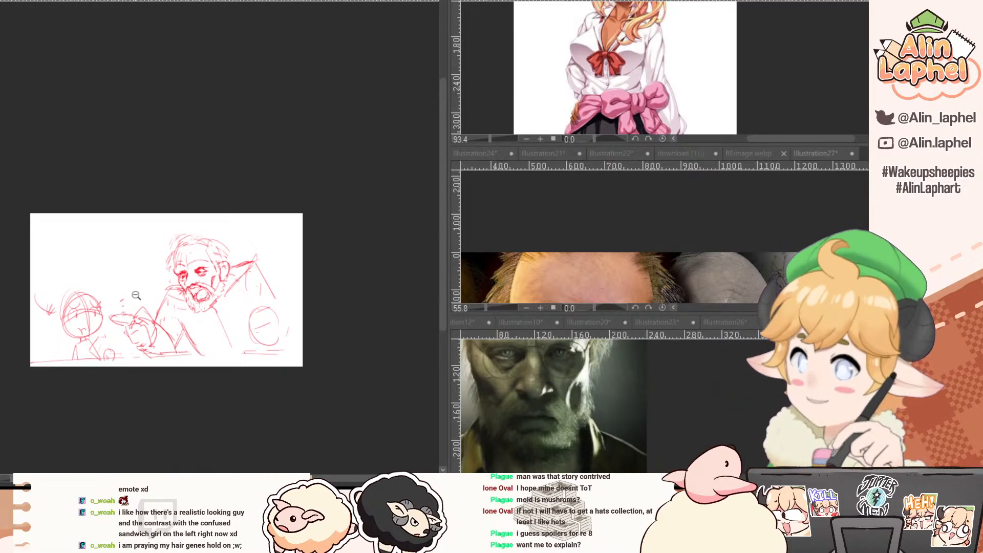
{"action": "mouse_move", "coordinate": [177, 260]}
{"action": "left_mouse_down"}
{"action": "mouse_move", "coordinate": [207, 260]}
{"action": "mouse_move", "coordinate": [155, 271]}
{"action": "left_mouse_up"}
{"action": "key", "text": "p"}
{"action": "mouse_move", "coordinate": [165, 247]}
{"action": "left_mouse_down"}
{"action": "mouse_move", "coordinate": [160, 281]}
{"action": "mouse_move", "coordinate": [172, 263]}
{"action": "mouse_move", "coordinate": [185, 270]}
{"action": "mouse_move", "coordinate": [151, 261]}
{"action": "mouse_move", "coordinate": [187, 291]}
{"action": "mouse_move", "coordinate": [177, 288]}
{"action": "mouse_move", "coordinate": [187, 282]}
{"action": "mouse_move", "coordinate": [190, 296]}
{"action": "mouse_move", "coordinate": [188, 281]}
{"action": "mouse_move", "coordinate": [221, 269]}
{"action": "left_mouse_up"}
{"action": "key", "text": "e"}
{"action": "key", "text": "p"}
{"action": "key", "text": "j"}
{"action": "key", "text": "p"}
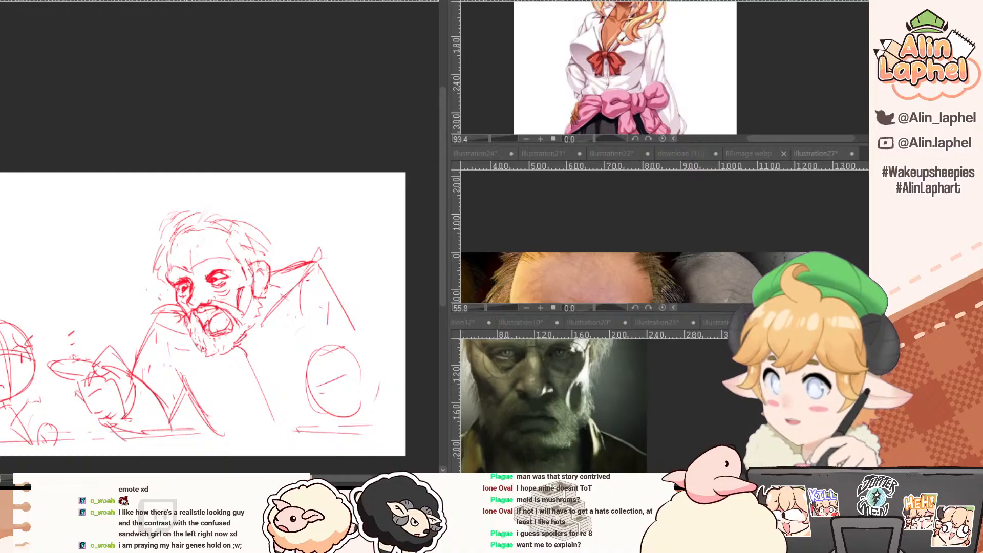
{"action": "mouse_move", "coordinate": [206, 353]}
{"action": "left_mouse_down"}
{"action": "mouse_move", "coordinate": [211, 359]}
{"action": "mouse_move", "coordinate": [247, 329]}
{"action": "left_mouse_up"}
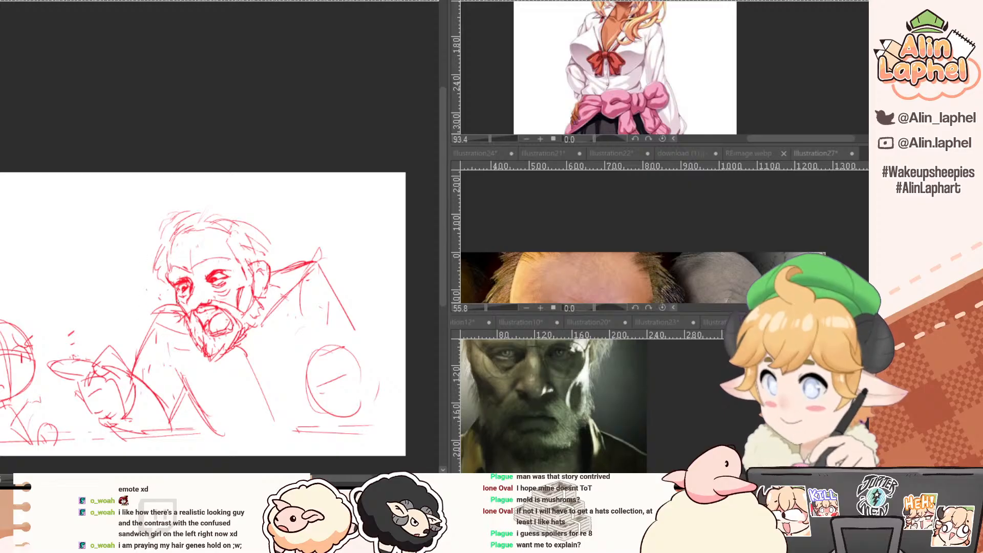
{"action": "left_click_drag", "start_coordinate": [106, 287], "coordinate": [136, 287]}
{"action": "key", "text": "e"}
{"action": "left_click_drag", "start_coordinate": [197, 308], "coordinate": [192, 321]}
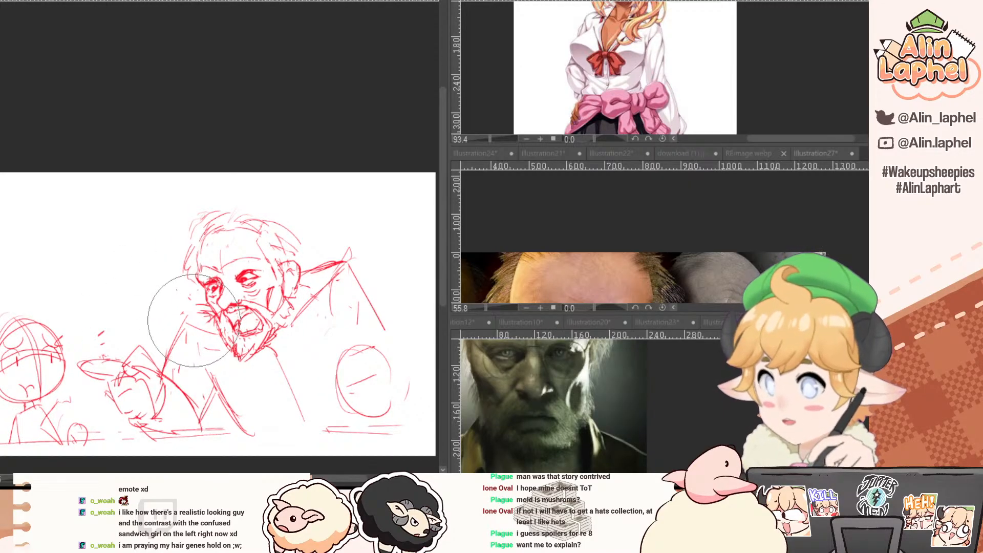
Lasso the man's head, move it slightly up and toward the small figure, and clear the selection.
{"action": "key", "text": "p"}
{"action": "key", "text": "m"}
{"action": "mouse_move", "coordinate": [176, 218]}
{"action": "left_mouse_down"}
{"action": "mouse_move", "coordinate": [189, 288]}
{"action": "mouse_move", "coordinate": [224, 350]}
{"action": "mouse_move", "coordinate": [267, 356]}
{"action": "mouse_move", "coordinate": [315, 261]}
{"action": "mouse_move", "coordinate": [183, 162]}
{"action": "left_mouse_up"}
{"action": "key", "text": "ctrl+t"}
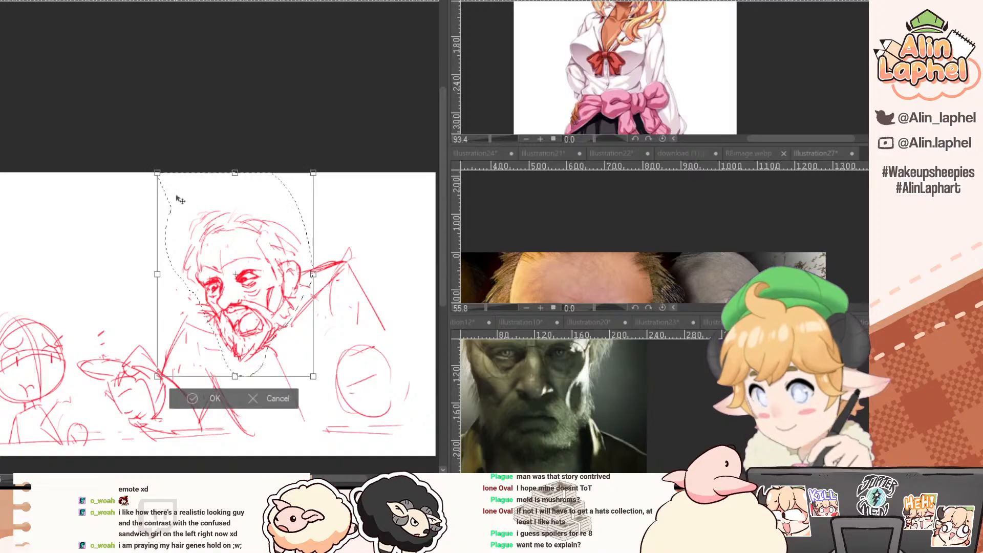
{"action": "left_click_drag", "start_coordinate": [236, 246], "coordinate": [221, 236]}
{"action": "left_click", "coordinate": [172, 389]}
{"action": "left_click_drag", "start_coordinate": [185, 296], "coordinate": [111, 240]}
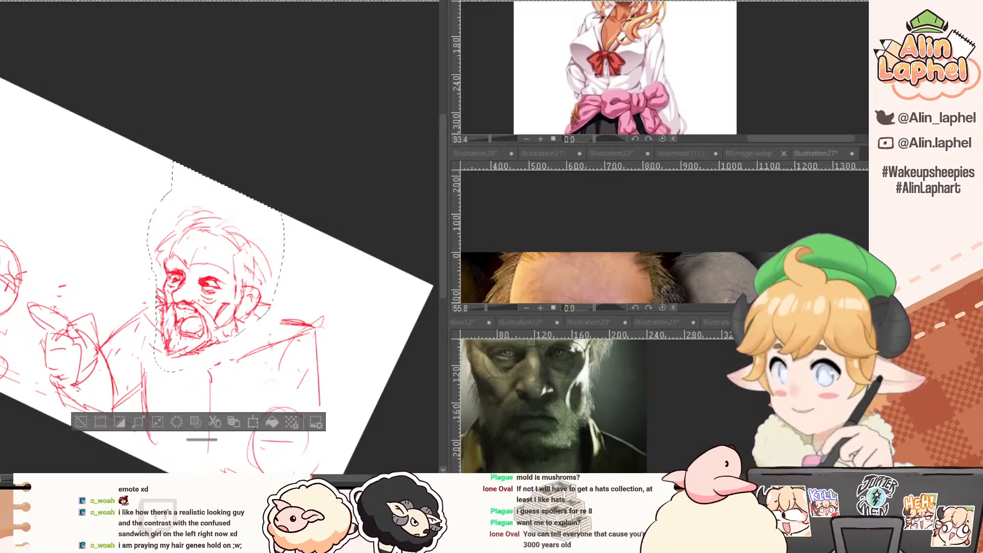
{"action": "left_click", "coordinate": [79, 423]}
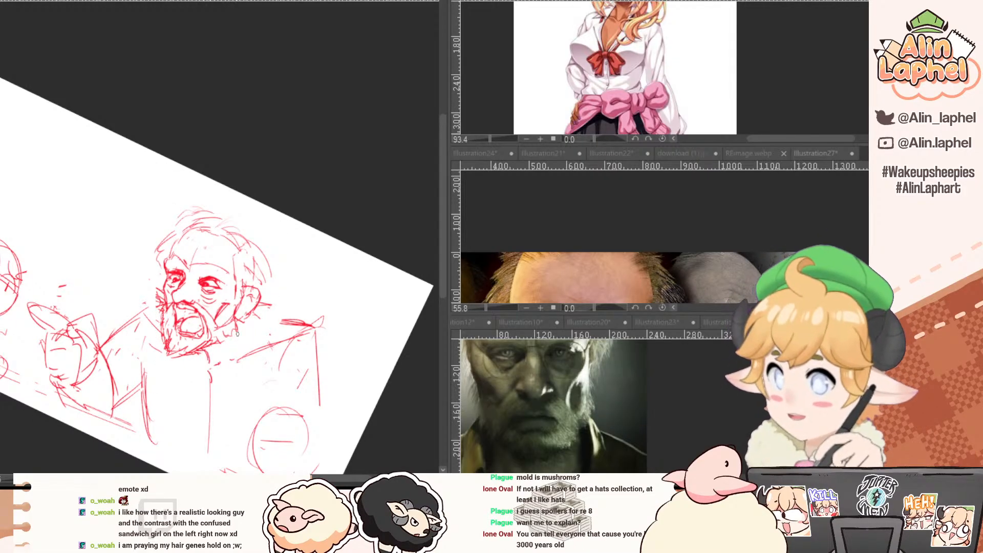
Sketch the neck and shoulder line running from behind the man's ear to the peak of the near shoulder.
{"action": "left_click_drag", "start_coordinate": [256, 336], "coordinate": [137, 328]}
{"action": "key", "text": "p"}
{"action": "mouse_move", "coordinate": [102, 281]}
{"action": "left_mouse_down"}
{"action": "mouse_move", "coordinate": [130, 311]}
{"action": "mouse_move", "coordinate": [150, 305]}
{"action": "mouse_move", "coordinate": [153, 336]}
{"action": "left_mouse_up"}
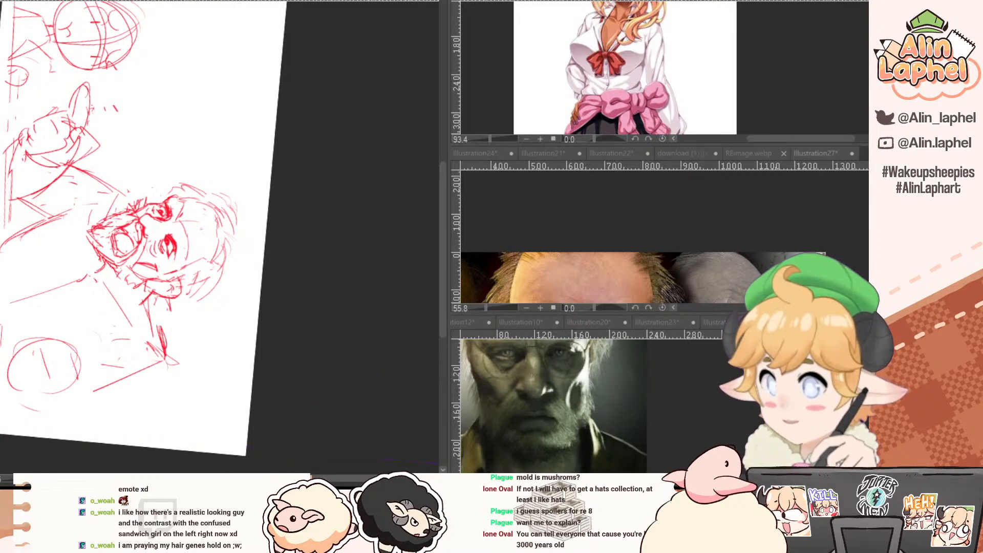
{"action": "left_click_drag", "start_coordinate": [115, 257], "coordinate": [212, 351]}
{"action": "left_click_drag", "start_coordinate": [64, 261], "coordinate": [97, 335]}
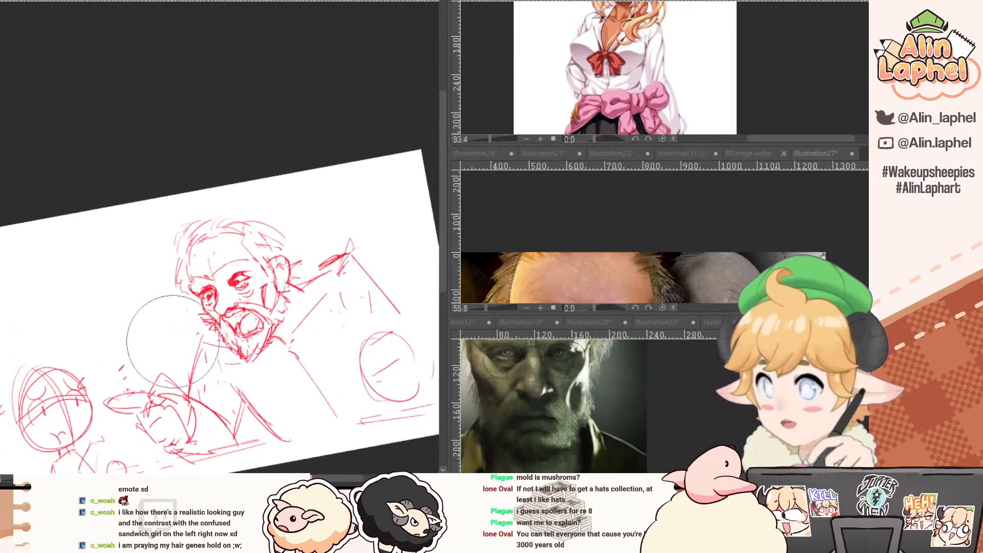
Redraw the far shoulder beside the beard and the long inner line running down toward the table.
{"action": "key", "text": "p"}
{"action": "left_click_drag", "start_coordinate": [209, 318], "coordinate": [183, 334]}
{"action": "mouse_move", "coordinate": [207, 318]}
{"action": "left_mouse_down"}
{"action": "mouse_move", "coordinate": [184, 343]}
{"action": "mouse_move", "coordinate": [227, 369]}
{"action": "mouse_move", "coordinate": [264, 431]}
{"action": "left_mouse_up"}
{"action": "key", "text": "e"}
{"action": "key", "text": "p"}
{"action": "left_click_drag", "start_coordinate": [223, 387], "coordinate": [267, 432]}
{"action": "key", "text": "e"}
Erase and redraw the far upper arm's outer line and rework the elbow where it meets the table.
{"action": "left_click_drag", "start_coordinate": [195, 324], "coordinate": [182, 358]}
{"action": "key", "text": "p"}
{"action": "left_click_drag", "start_coordinate": [186, 337], "coordinate": [180, 388]}
{"action": "key", "text": "e"}
{"action": "mouse_move", "coordinate": [233, 421]}
{"action": "left_mouse_down"}
{"action": "mouse_move", "coordinate": [239, 406]}
{"action": "mouse_move", "coordinate": [238, 444]}
{"action": "left_mouse_up"}
{"action": "key", "text": "p"}
{"action": "left_click_drag", "start_coordinate": [208, 408], "coordinate": [225, 439]}
Replace the oval beside the torso with a clenched fist on the table, adding forearm lines and a tall pointed shape beside it.
{"action": "mouse_move", "coordinate": [115, 374]}
{"action": "left_mouse_down"}
{"action": "mouse_move", "coordinate": [122, 345]}
{"action": "mouse_move", "coordinate": [126, 390]}
{"action": "mouse_move", "coordinate": [129, 336]}
{"action": "mouse_move", "coordinate": [108, 338]}
{"action": "mouse_move", "coordinate": [129, 300]}
{"action": "left_mouse_up"}
{"action": "key", "text": "e"}
{"action": "mouse_move", "coordinate": [261, 345]}
{"action": "left_mouse_down"}
{"action": "mouse_move", "coordinate": [263, 334]}
{"action": "mouse_move", "coordinate": [274, 338]}
{"action": "mouse_move", "coordinate": [261, 365]}
{"action": "mouse_move", "coordinate": [264, 377]}
{"action": "mouse_move", "coordinate": [280, 375]}
{"action": "left_mouse_up"}
{"action": "key", "text": "e"}
{"action": "key", "text": "]"}
{"action": "key", "text": "]"}
{"action": "key", "text": "p"}
{"action": "left_click_drag", "start_coordinate": [266, 393], "coordinate": [283, 391]}
{"action": "mouse_move", "coordinate": [263, 358]}
{"action": "left_mouse_down"}
{"action": "mouse_move", "coordinate": [280, 391]}
{"action": "mouse_move", "coordinate": [286, 343]}
{"action": "mouse_move", "coordinate": [294, 393]}
{"action": "left_mouse_up"}
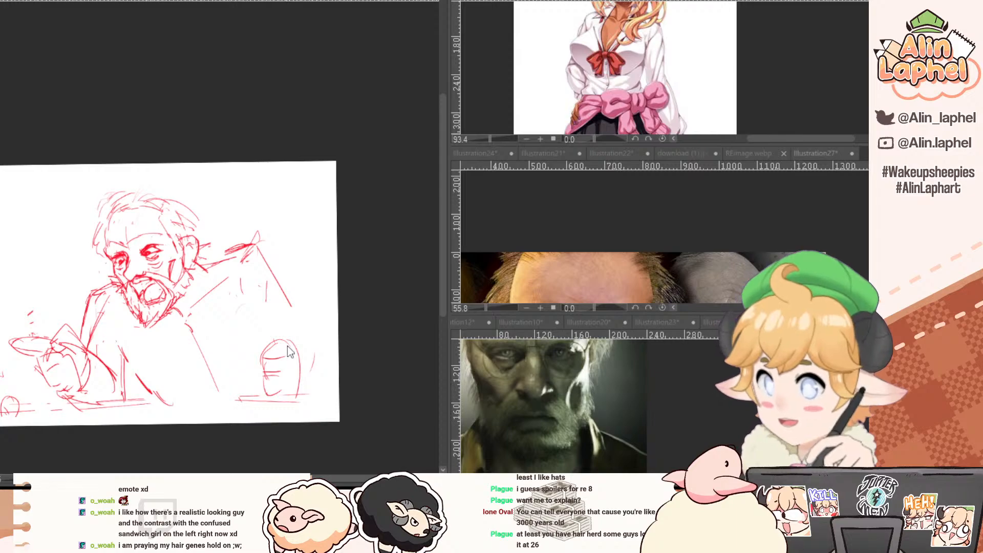
{"action": "mouse_move", "coordinate": [286, 343]}
{"action": "left_mouse_down"}
{"action": "mouse_move", "coordinate": [314, 368]}
{"action": "mouse_move", "coordinate": [307, 397]}
{"action": "left_mouse_up"}
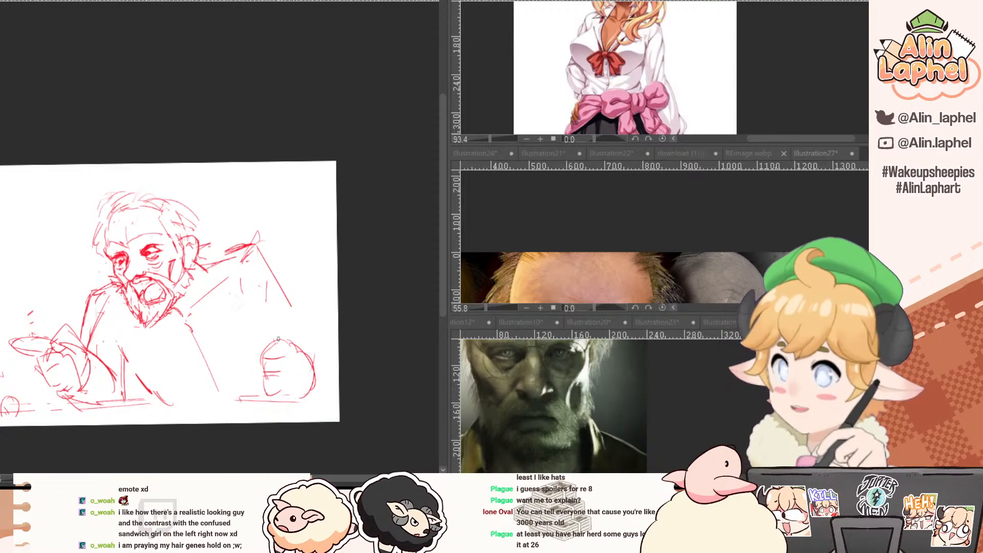
{"action": "mouse_move", "coordinate": [272, 310]}
{"action": "left_mouse_down"}
{"action": "mouse_move", "coordinate": [280, 352]}
{"action": "mouse_move", "coordinate": [305, 336]}
{"action": "mouse_move", "coordinate": [323, 244]}
{"action": "mouse_move", "coordinate": [328, 334]}
{"action": "left_mouse_up"}
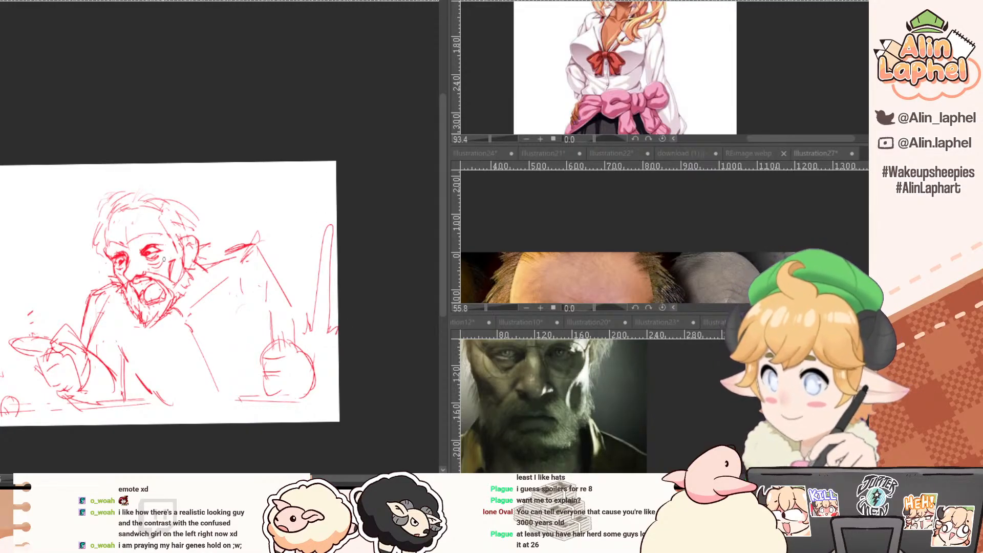
Erase the loose hair strokes over the front of the man's crown, keeping the tuft at his temple.
{"action": "left_click_drag", "start_coordinate": [100, 221], "coordinate": [96, 256]}
{"action": "key", "text": "e"}
{"action": "left_click_drag", "start_coordinate": [115, 206], "coordinate": [129, 196]}
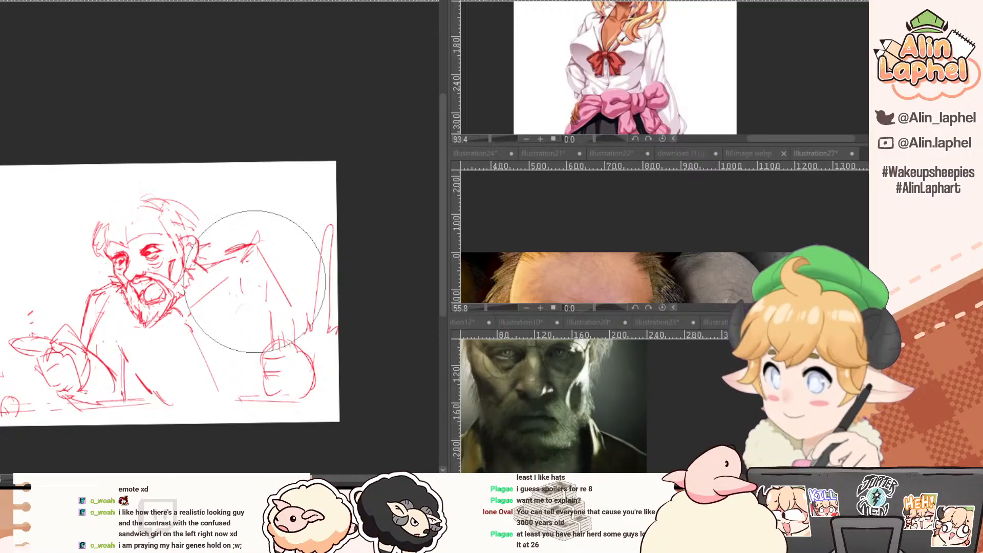
Reposition the bald man references, check the other open reference images, and bring up the portrait of the balding man with glasses.
{"action": "left_click", "coordinate": [520, 391]}
{"action": "left_click_drag", "start_coordinate": [519, 391], "coordinate": [538, 463]}
{"action": "left_click_drag", "start_coordinate": [479, 256], "coordinate": [490, 273]}
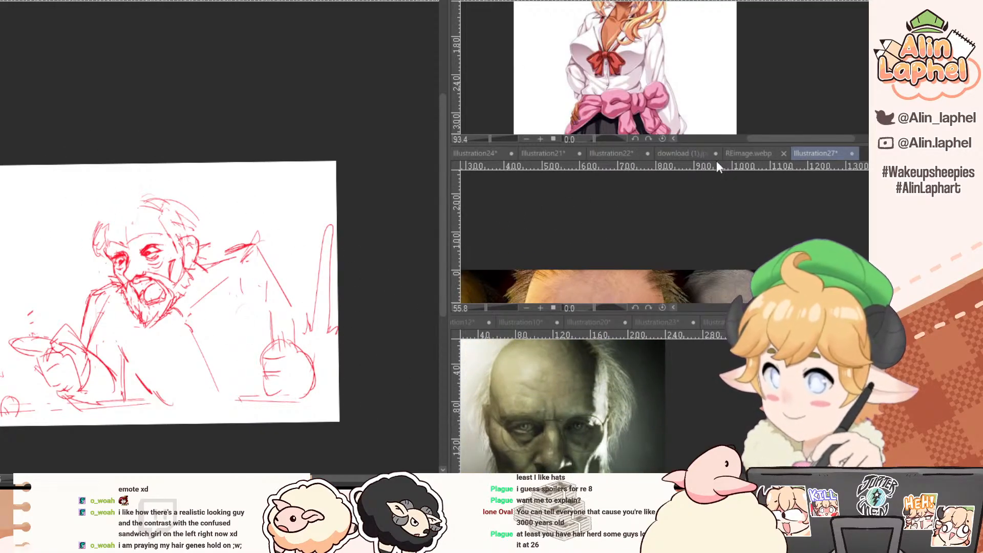
{"action": "left_click", "coordinate": [735, 155]}
{"action": "left_click", "coordinate": [698, 155]}
{"action": "left_click", "coordinate": [838, 152]}
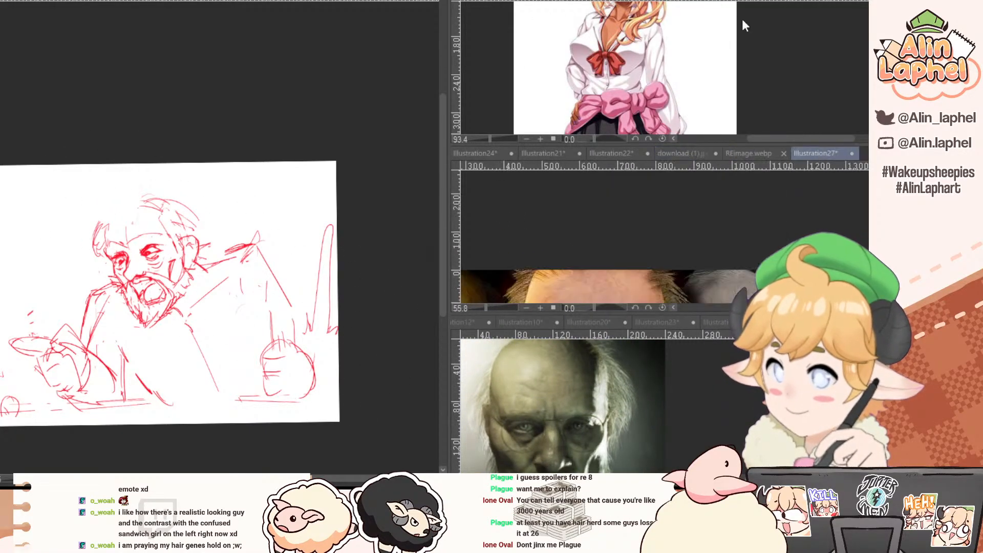
{"action": "left_click", "coordinate": [749, 2]}
{"action": "left_click", "coordinate": [725, 2]}
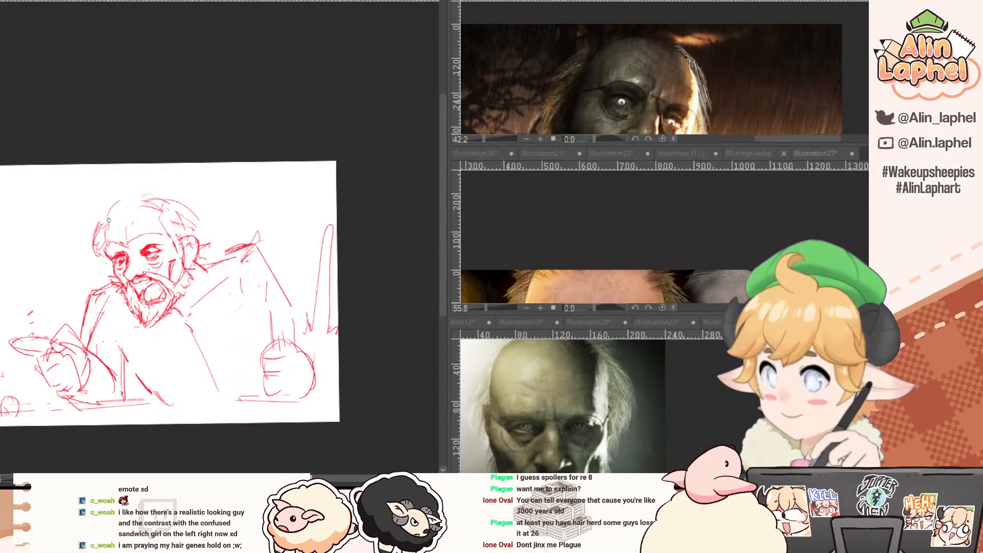
Draw a higher domed skull line across the man's crown, joining it to the hair at the sides.
{"action": "left_click_drag", "start_coordinate": [121, 198], "coordinate": [152, 195]}
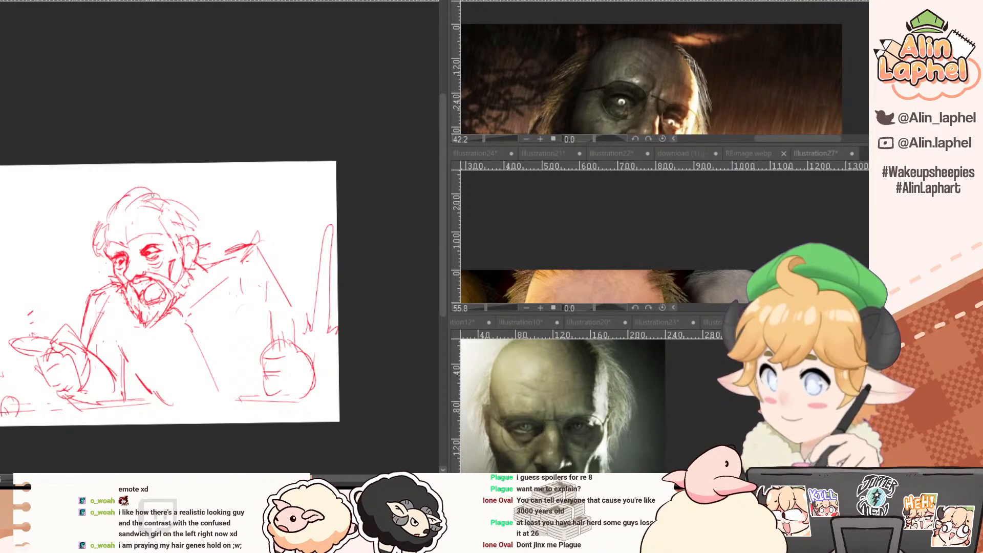
{"action": "key", "text": "e"}
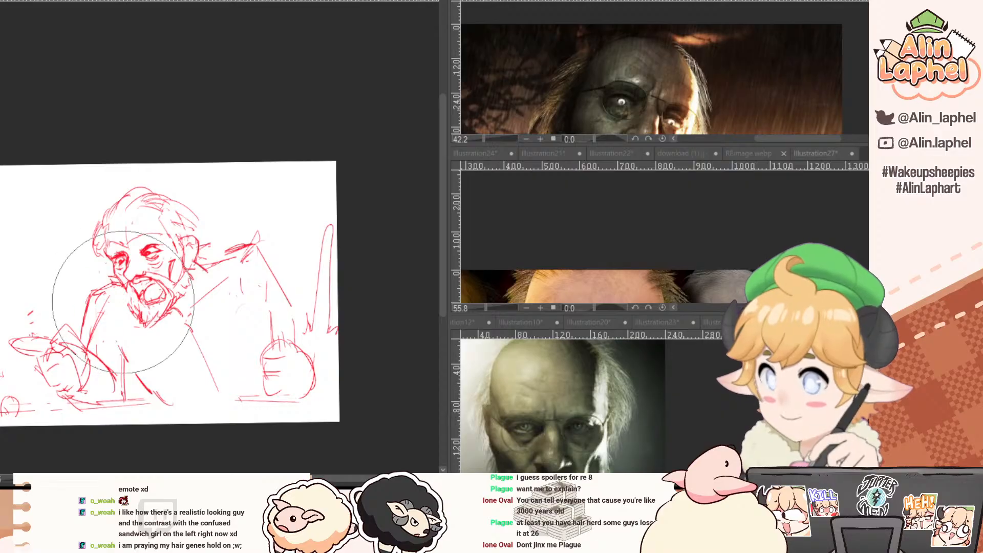
{"action": "key", "text": "p"}
Rework the man's mouth into a taller open shout with a longer beard, lower teeth and a tongue.
{"action": "left_click_drag", "start_coordinate": [121, 303], "coordinate": [125, 305]}
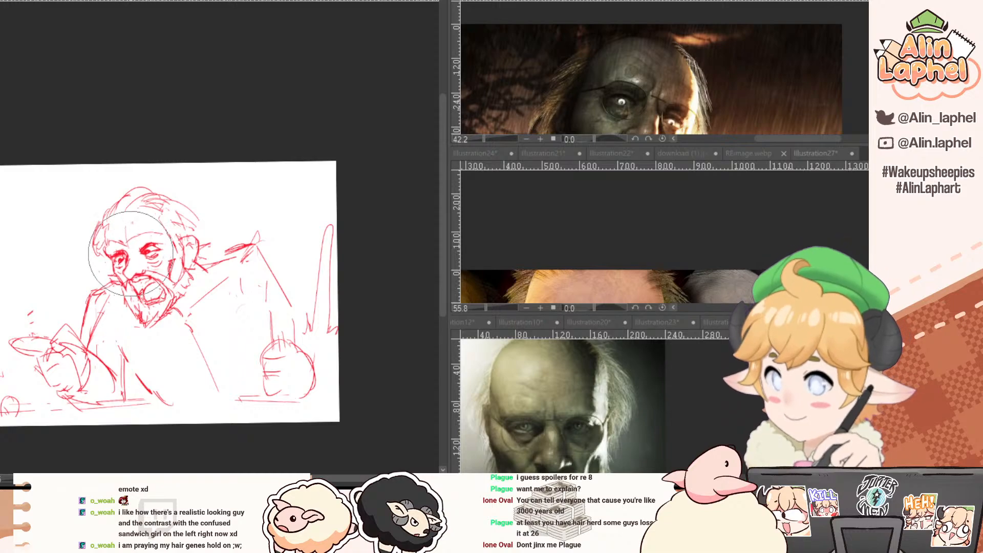
{"action": "left_click_drag", "start_coordinate": [131, 254], "coordinate": [145, 262]}
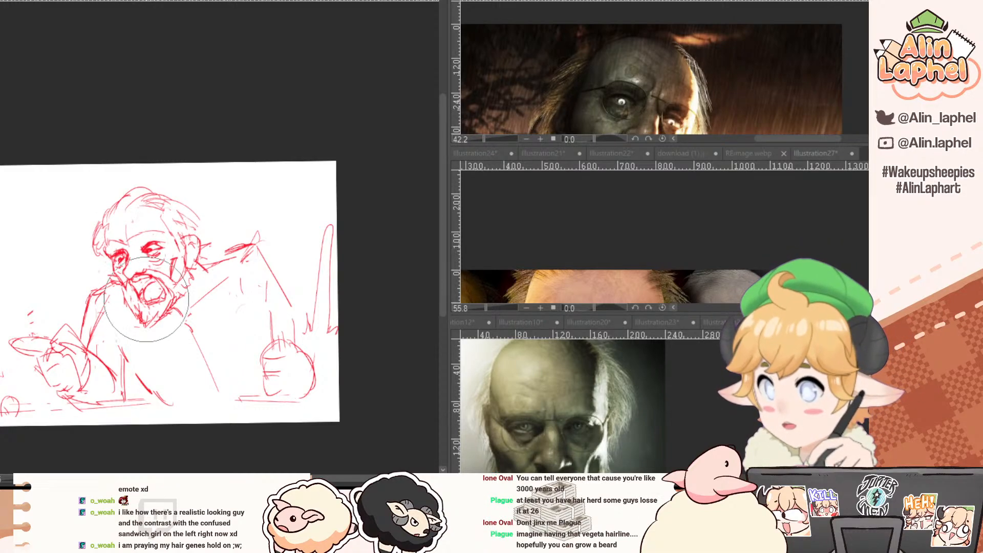
{"action": "mouse_move", "coordinate": [147, 299]}
{"action": "left_mouse_down"}
{"action": "mouse_move", "coordinate": [160, 315]}
{"action": "mouse_move", "coordinate": [169, 308]}
{"action": "mouse_move", "coordinate": [158, 311]}
{"action": "mouse_move", "coordinate": [161, 324]}
{"action": "mouse_move", "coordinate": [127, 301]}
{"action": "mouse_move", "coordinate": [153, 344]}
{"action": "left_mouse_up"}
{"action": "mouse_move", "coordinate": [138, 295]}
{"action": "left_mouse_down"}
{"action": "mouse_move", "coordinate": [147, 322]}
{"action": "mouse_move", "coordinate": [163, 308]}
{"action": "mouse_move", "coordinate": [167, 336]}
{"action": "left_mouse_up"}
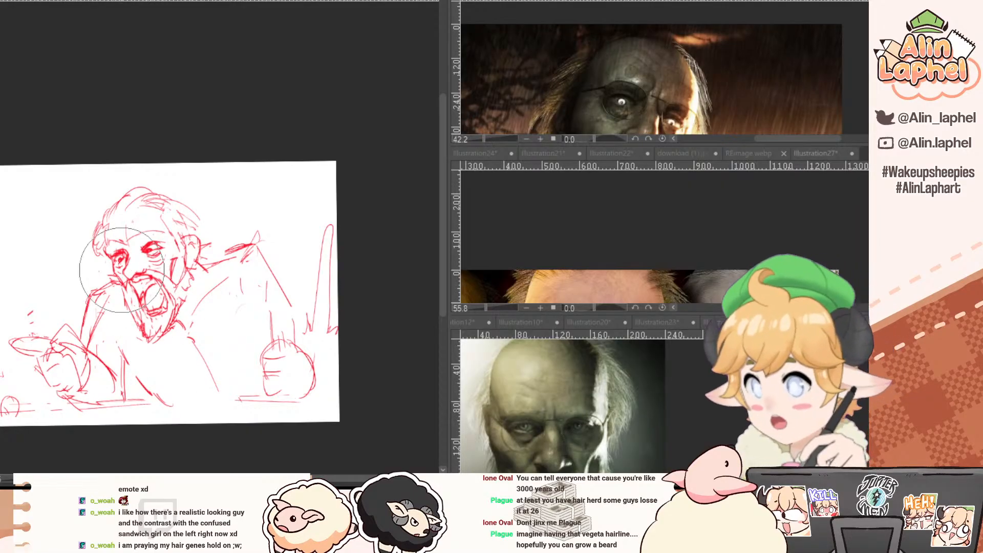
{"action": "scroll", "coordinate": [146, 292], "scroll_direction": "up", "scroll_amount": 2}
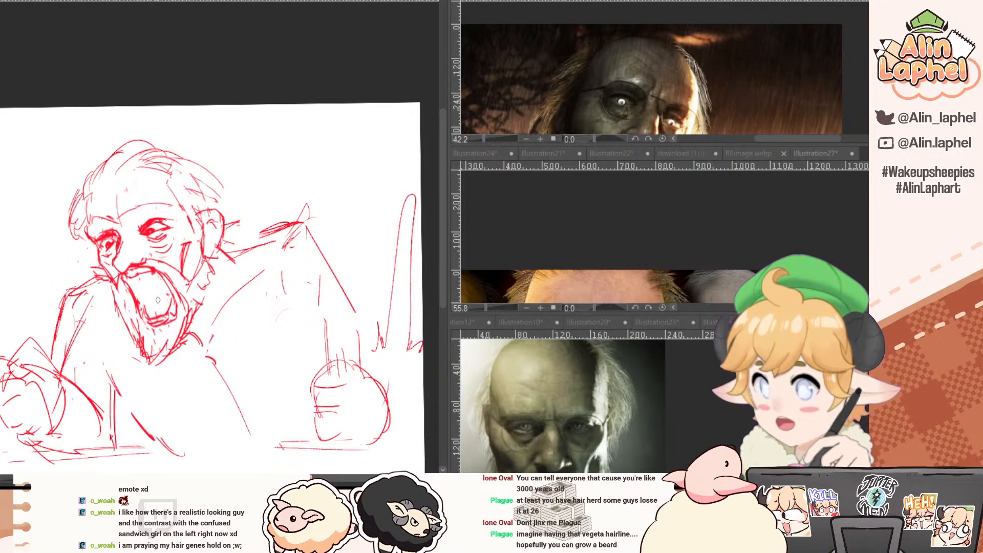
{"action": "mouse_move", "coordinate": [164, 287]}
{"action": "left_mouse_down"}
{"action": "mouse_move", "coordinate": [121, 328]}
{"action": "mouse_move", "coordinate": [120, 307]}
{"action": "left_mouse_up"}
{"action": "key", "text": "ctrl+z"}
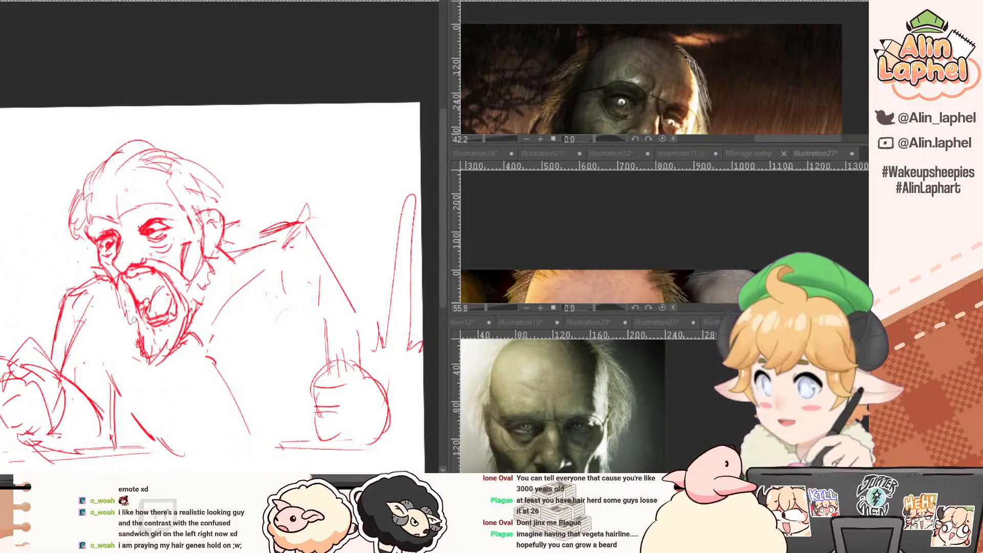
Erase the dark pupils in both of the man's eyes with a smaller eraser and rework the eye details.
{"action": "scroll", "coordinate": [136, 225], "scroll_direction": "up", "scroll_amount": 2}
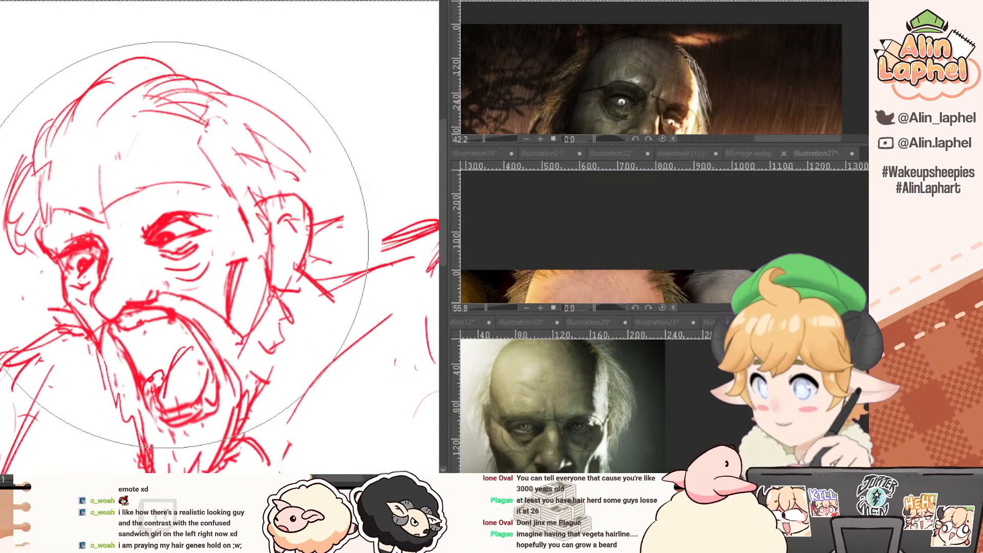
{"action": "key", "text": "bracketleft"}
{"action": "key", "text": "bracketleft"}
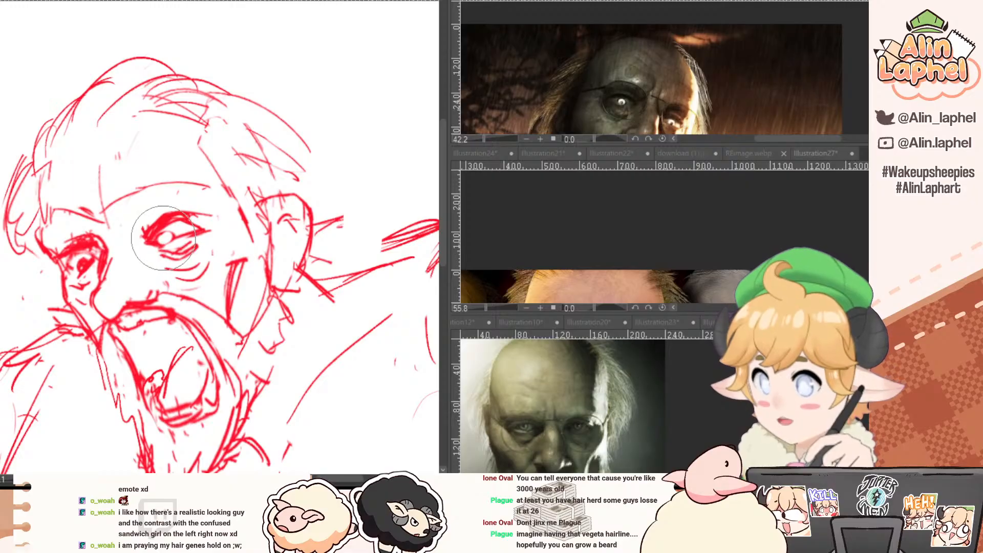
{"action": "key", "text": "e"}
{"action": "mouse_move", "coordinate": [172, 238]}
{"action": "left_mouse_down"}
{"action": "mouse_move", "coordinate": [163, 242]}
{"action": "mouse_move", "coordinate": [186, 236]}
{"action": "left_mouse_up"}
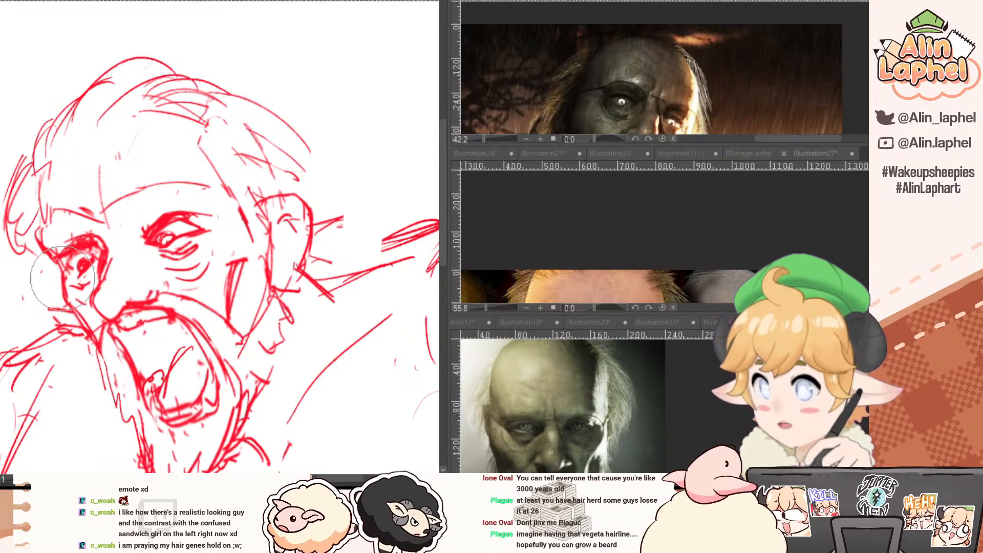
{"action": "mouse_move", "coordinate": [87, 251]}
{"action": "left_mouse_down"}
{"action": "mouse_move", "coordinate": [71, 276]}
{"action": "mouse_move", "coordinate": [90, 267]}
{"action": "mouse_move", "coordinate": [80, 256]}
{"action": "mouse_move", "coordinate": [70, 267]}
{"action": "mouse_move", "coordinate": [79, 268]}
{"action": "mouse_move", "coordinate": [31, 260]}
{"action": "mouse_move", "coordinate": [59, 280]}
{"action": "left_mouse_up"}
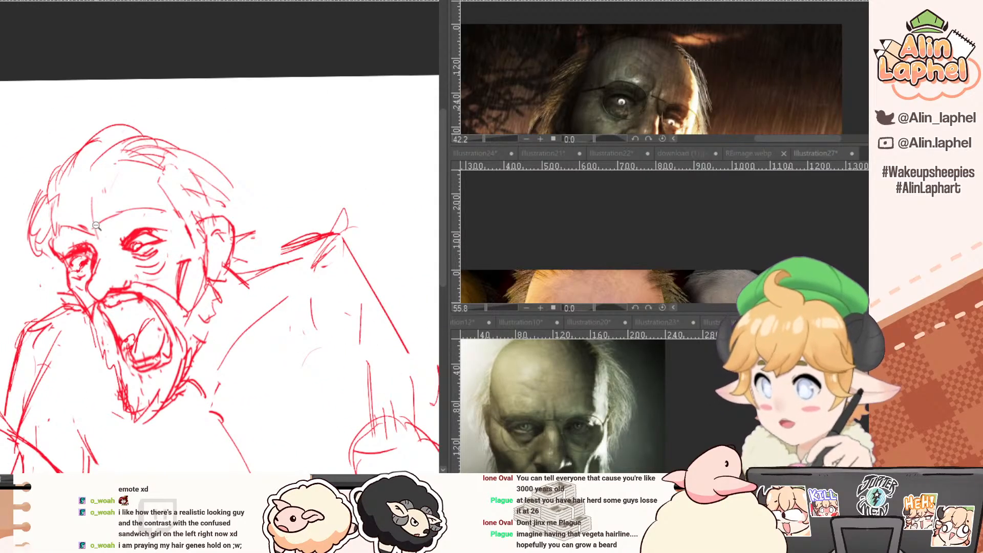
Redraw small dark pupils in the man's near and far eyes, undoing the unwanted strokes in the near one.
{"action": "left_click_drag", "start_coordinate": [143, 244], "coordinate": [140, 242]}
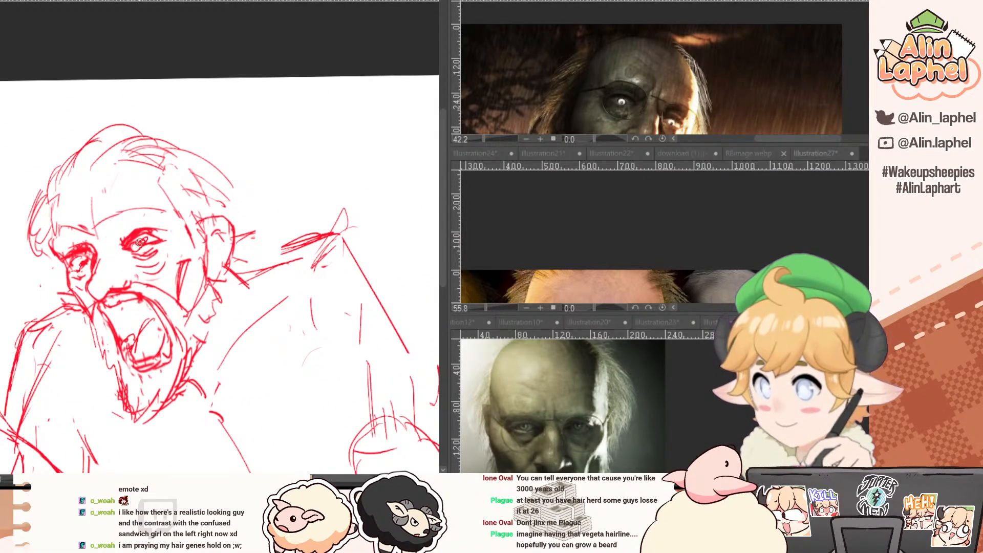
{"action": "key", "text": "ctrl+z"}
{"action": "key", "text": "ctrl+z"}
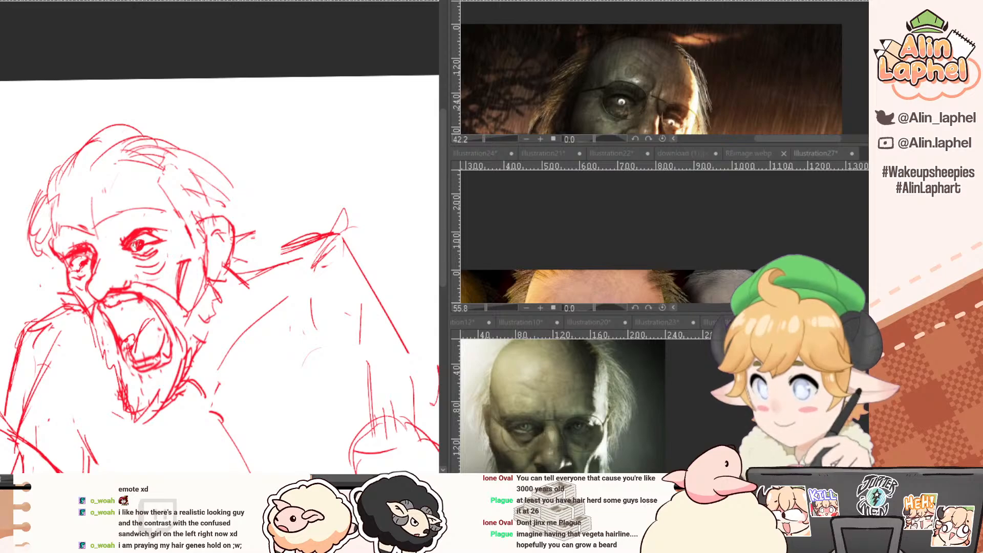
{"action": "left_click_drag", "start_coordinate": [133, 251], "coordinate": [140, 253]}
{"action": "key", "text": "e"}
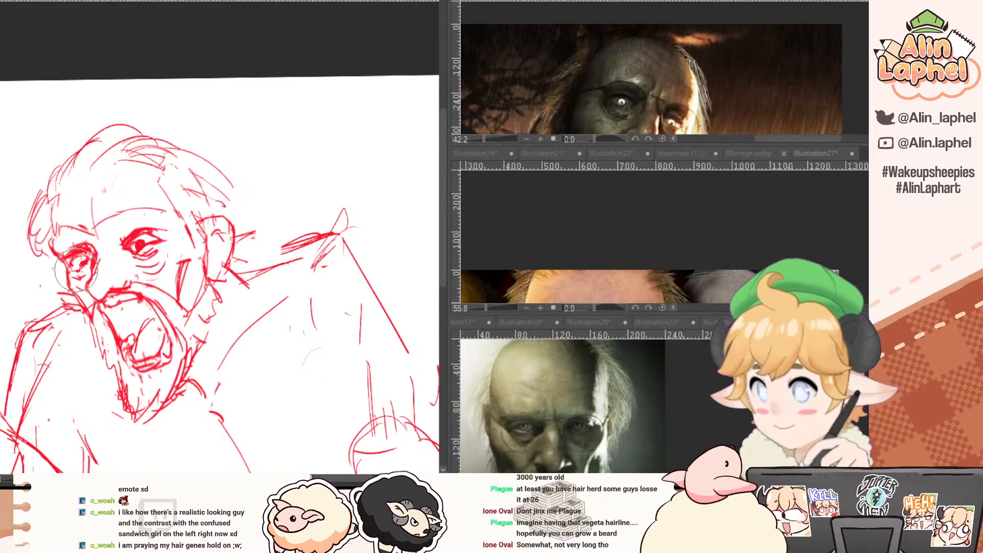
{"action": "key", "text": "p"}
{"action": "mouse_move", "coordinate": [76, 270]}
{"action": "left_mouse_down"}
{"action": "mouse_move", "coordinate": [92, 260]}
{"action": "mouse_move", "coordinate": [81, 262]}
{"action": "left_mouse_up"}
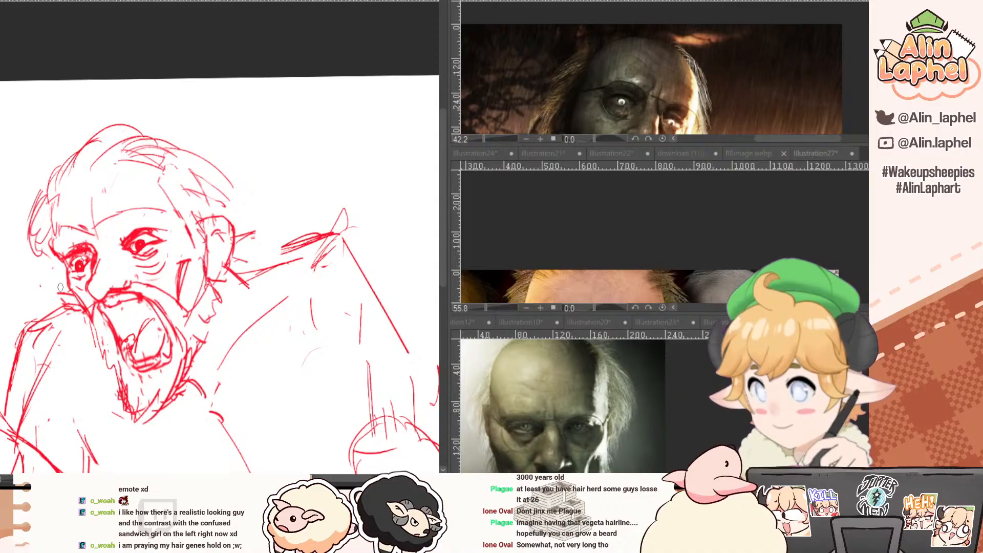
{"action": "key", "text": "e"}
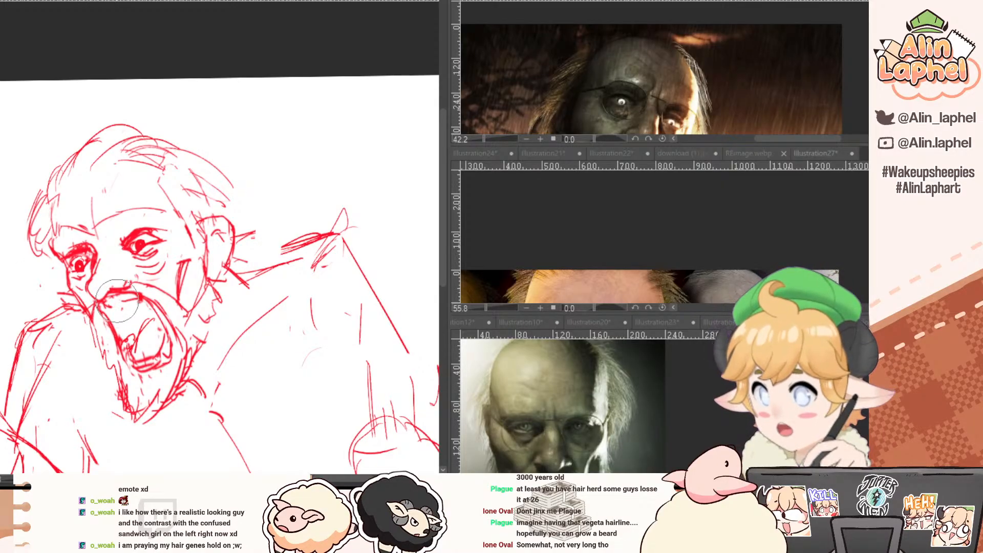
Erase the rough lines along the man's jaw and neck below the ear with a smaller eraser.
{"action": "key", "text": "p"}
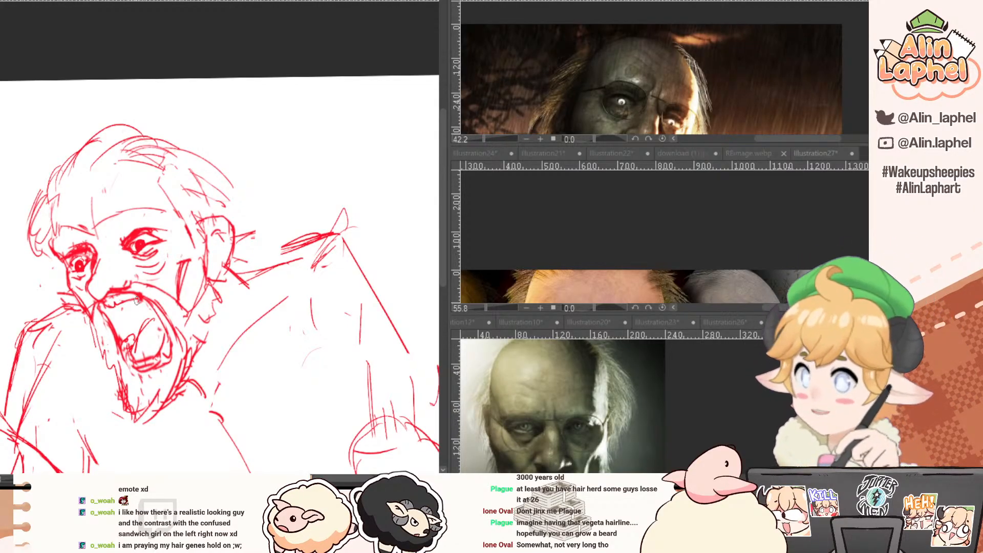
{"action": "left_click_drag", "start_coordinate": [129, 262], "coordinate": [51, 245]}
{"action": "left_click_drag", "start_coordinate": [48, 235], "coordinate": [53, 268]}
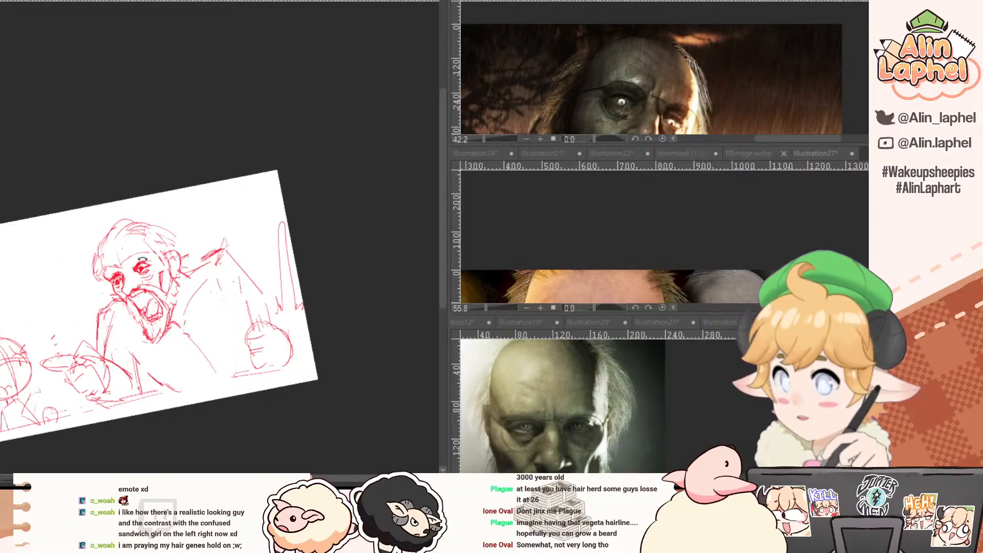
{"action": "left_click_drag", "start_coordinate": [124, 270], "coordinate": [155, 246]}
{"action": "mouse_move", "coordinate": [144, 296]}
{"action": "left_mouse_down"}
{"action": "mouse_move", "coordinate": [205, 290]}
{"action": "mouse_move", "coordinate": [214, 298]}
{"action": "mouse_move", "coordinate": [208, 288]}
{"action": "mouse_move", "coordinate": [235, 302]}
{"action": "mouse_move", "coordinate": [222, 256]}
{"action": "left_mouse_up"}
{"action": "key", "text": "["}
{"action": "key", "text": "["}
{"action": "key", "text": "["}
{"action": "key", "text": "e"}
{"action": "mouse_move", "coordinate": [225, 255]}
{"action": "left_mouse_down"}
{"action": "mouse_move", "coordinate": [218, 292]}
{"action": "mouse_move", "coordinate": [269, 267]}
{"action": "mouse_move", "coordinate": [249, 275]}
{"action": "left_mouse_up"}
{"action": "key", "text": "e"}
{"action": "mouse_move", "coordinate": [234, 335]}
{"action": "left_mouse_down"}
{"action": "mouse_move", "coordinate": [224, 370]}
{"action": "mouse_move", "coordinate": [217, 313]}
{"action": "mouse_move", "coordinate": [198, 311]}
{"action": "left_mouse_up"}
Draw short, jagged beard strokes along the man's jaw from below the ear toward the chin.
{"action": "key", "text": "p"}
{"action": "key", "text": "e"}
{"action": "key", "text": "p"}
{"action": "left_click_drag", "start_coordinate": [202, 306], "coordinate": [214, 311]}
{"action": "left_click_drag", "start_coordinate": [216, 324], "coordinate": [230, 330]}
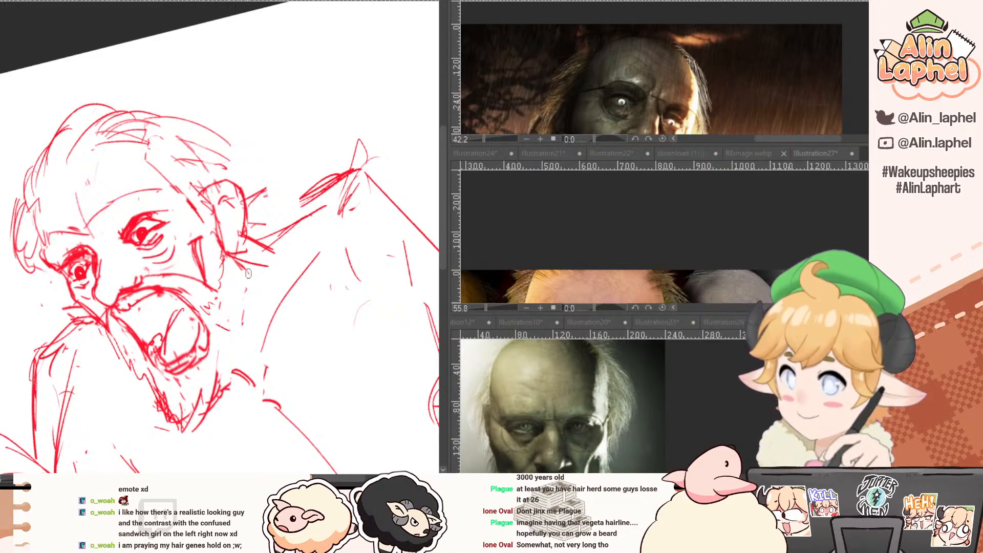
{"action": "mouse_move", "coordinate": [242, 260]}
{"action": "left_mouse_down"}
{"action": "mouse_move", "coordinate": [265, 270]}
{"action": "mouse_move", "coordinate": [244, 288]}
{"action": "left_mouse_up"}
{"action": "left_click_drag", "start_coordinate": [246, 282], "coordinate": [254, 302]}
{"action": "mouse_move", "coordinate": [238, 311]}
{"action": "left_mouse_down"}
{"action": "mouse_move", "coordinate": [251, 307]}
{"action": "mouse_move", "coordinate": [233, 339]}
{"action": "left_mouse_up"}
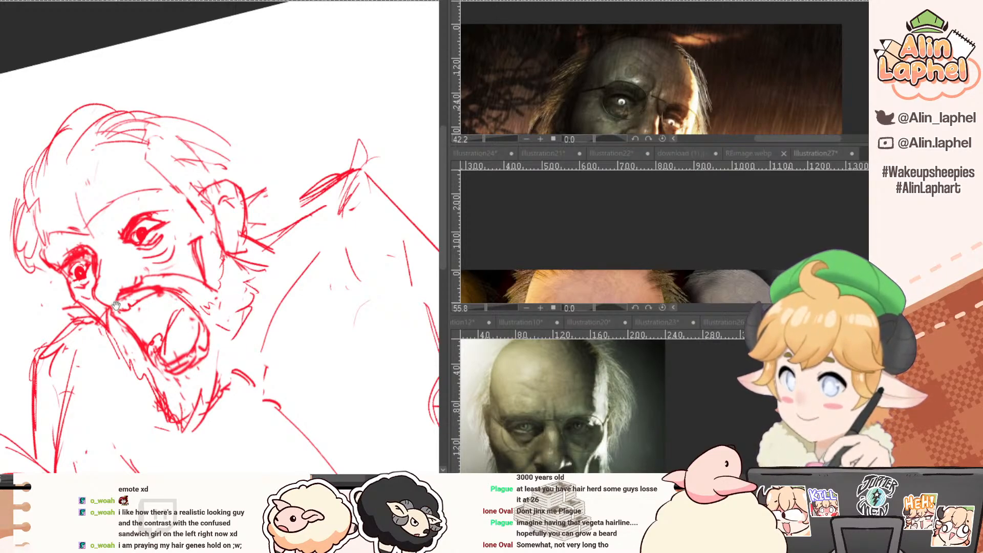
Examine the whole composition zoomed out in a mirrored view, then restore the normal orientation.
{"action": "scroll", "coordinate": [130, 246], "scroll_direction": "down", "scroll_amount": 2}
{"action": "scroll", "coordinate": [92, 283], "scroll_direction": "up", "scroll_amount": 1}
{"action": "key", "text": "e"}
{"action": "scroll", "coordinate": [56, 183], "scroll_direction": "up", "scroll_amount": 1}
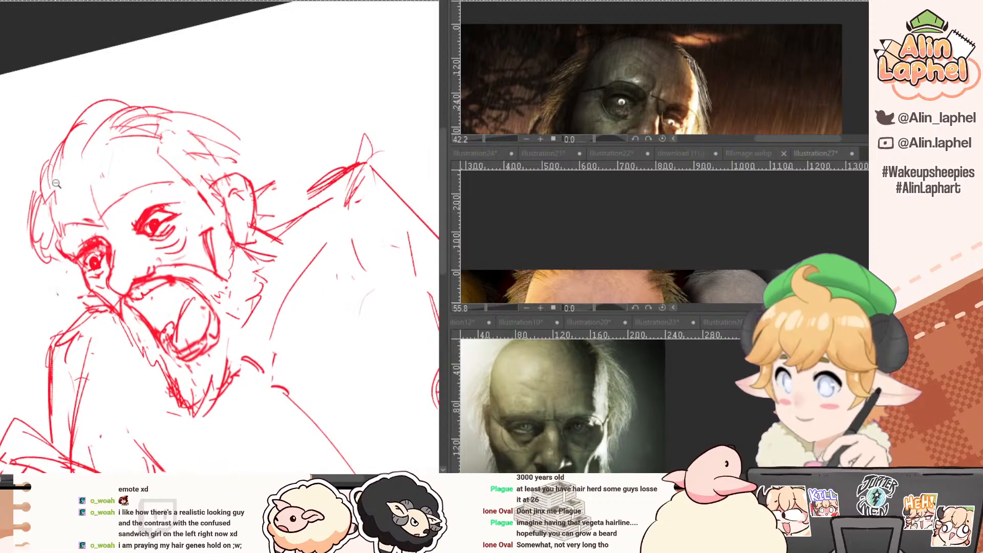
{"action": "scroll", "coordinate": [85, 244], "scroll_direction": "down", "scroll_amount": 4}
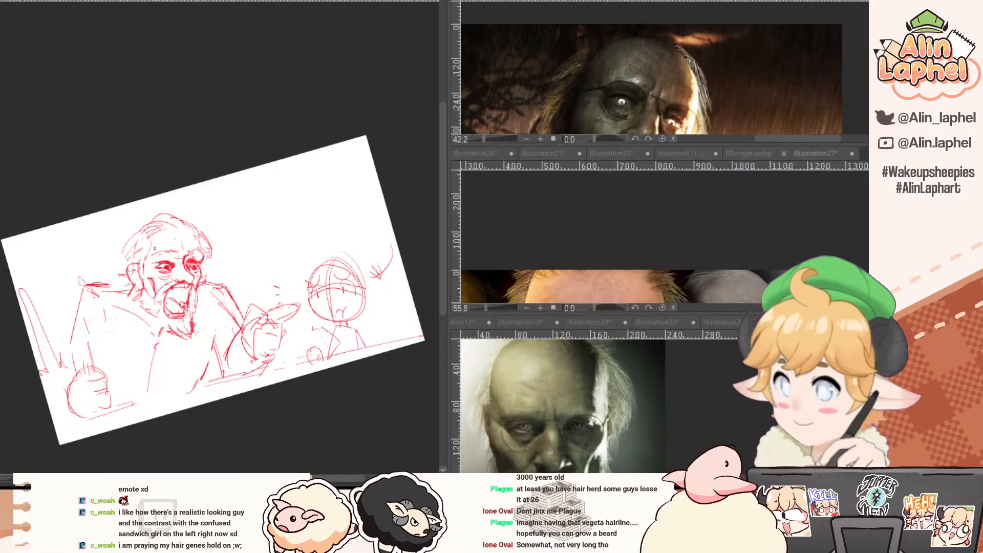
{"action": "key", "text": "h"}
{"action": "left_click_drag", "start_coordinate": [145, 278], "coordinate": [144, 262]}
Lasso the man's head, rotate it slightly counter-clockwise, shift it toward the small figure and deselect.
{"action": "key", "text": "m"}
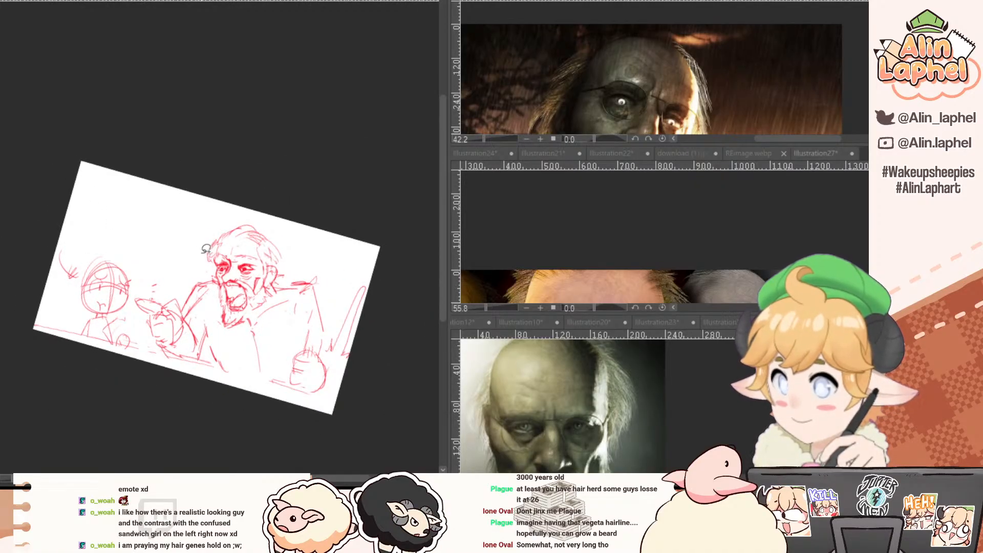
{"action": "mouse_move", "coordinate": [202, 244]}
{"action": "left_mouse_down"}
{"action": "mouse_move", "coordinate": [220, 313]}
{"action": "mouse_move", "coordinate": [248, 318]}
{"action": "mouse_move", "coordinate": [285, 274]}
{"action": "mouse_move", "coordinate": [201, 221]}
{"action": "left_mouse_up"}
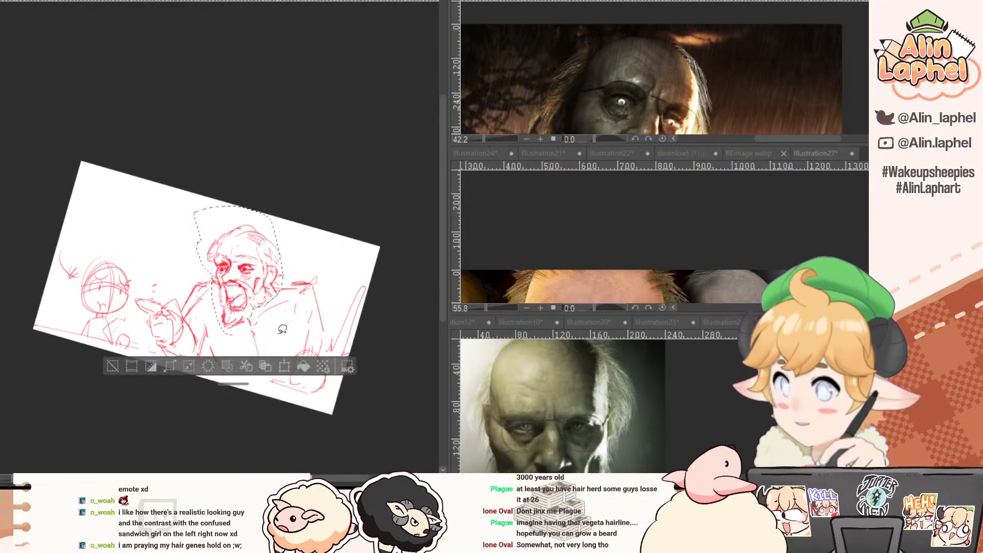
{"action": "key", "text": "ctrl+t"}
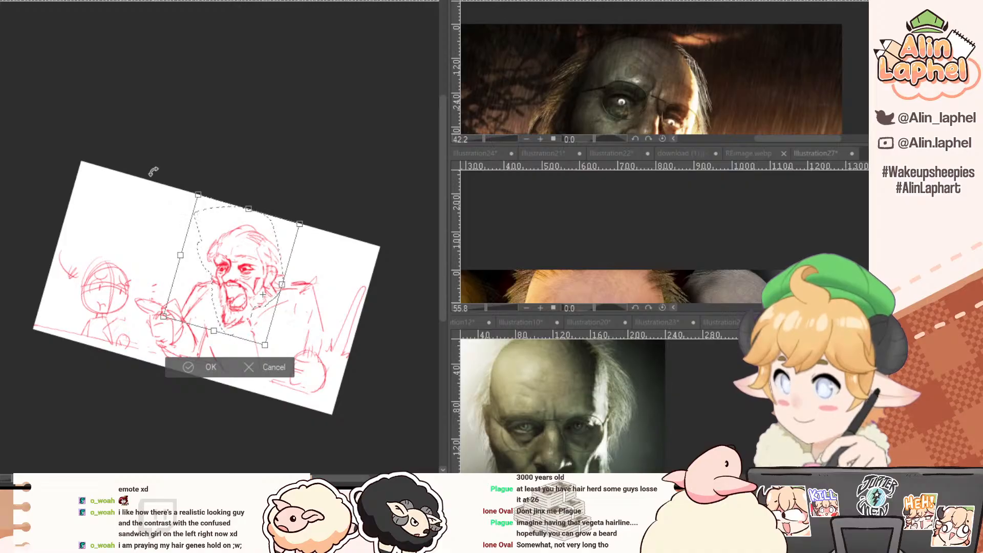
{"action": "left_click_drag", "start_coordinate": [153, 172], "coordinate": [131, 180]}
{"action": "left_click_drag", "start_coordinate": [225, 267], "coordinate": [217, 258]}
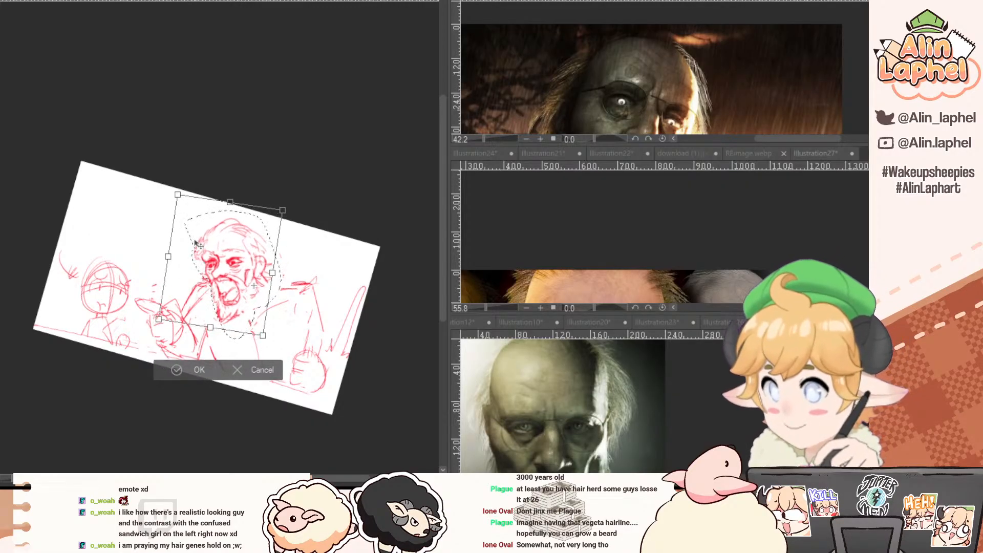
{"action": "left_click", "coordinate": [163, 371]}
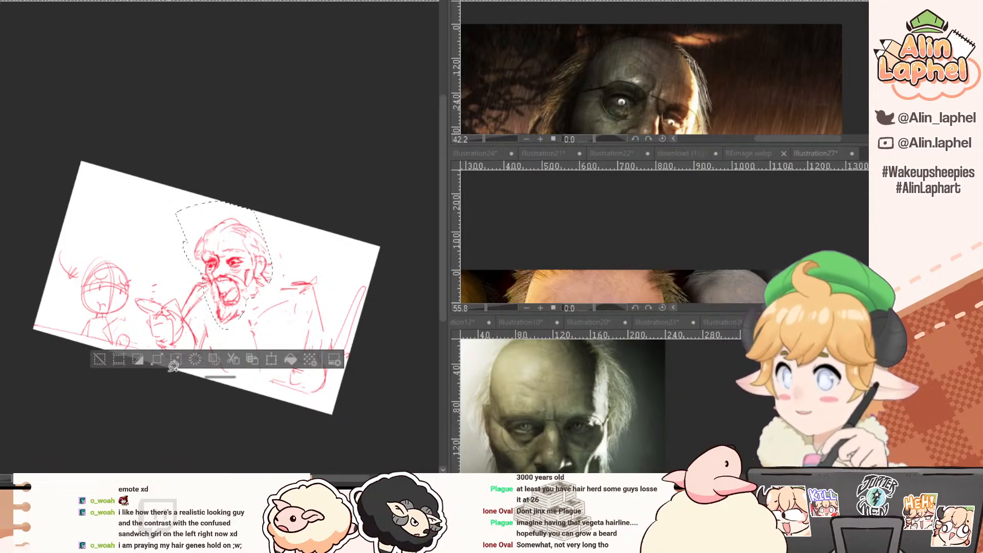
{"action": "left_click", "coordinate": [237, 292], "text": "ctrl"}
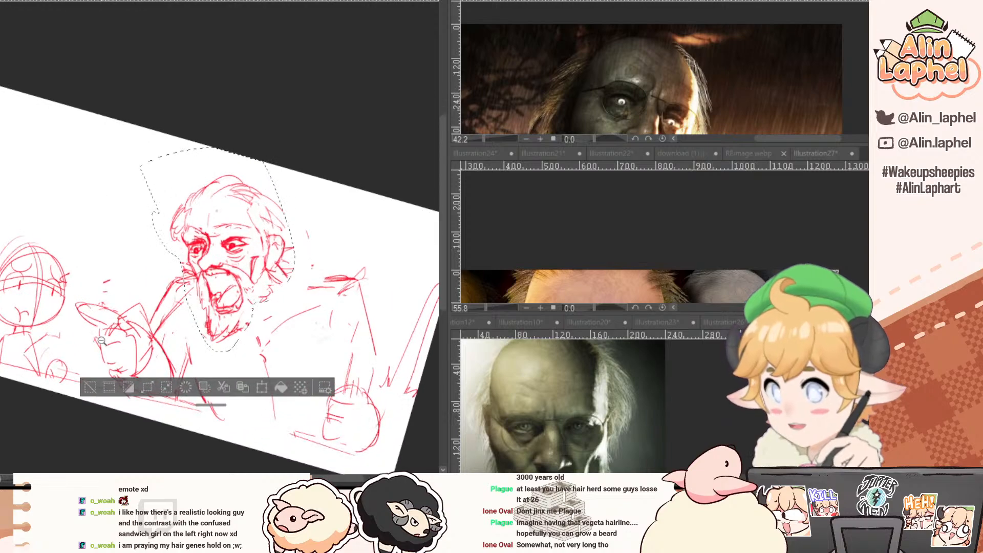
{"action": "left_click", "coordinate": [91, 386]}
Sketch the man's near shoulder line and the neck lines below his ear, undoing the unwanted stroke.
{"action": "left_click_drag", "start_coordinate": [289, 282], "coordinate": [311, 285]}
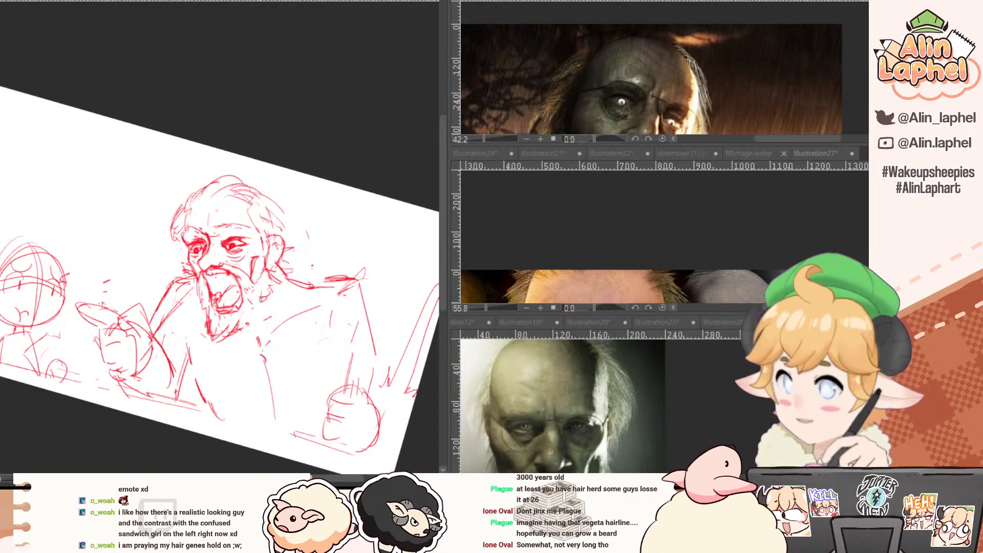
{"action": "left_click_drag", "start_coordinate": [566, 442], "coordinate": [543, 346]}
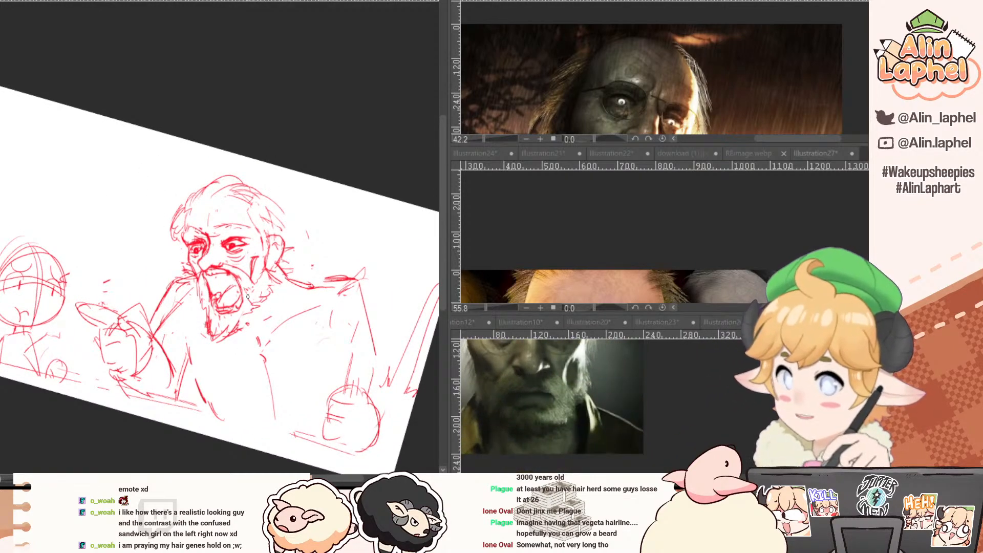
{"action": "key", "text": "ctrl+z"}
{"action": "mouse_move", "coordinate": [282, 279]}
{"action": "left_mouse_down"}
{"action": "mouse_move", "coordinate": [271, 304]}
{"action": "mouse_move", "coordinate": [284, 268]}
{"action": "mouse_move", "coordinate": [260, 320]}
{"action": "left_mouse_up"}
{"action": "left_click_drag", "start_coordinate": [279, 285], "coordinate": [266, 313]}
{"action": "left_click_drag", "start_coordinate": [282, 265], "coordinate": [308, 282]}
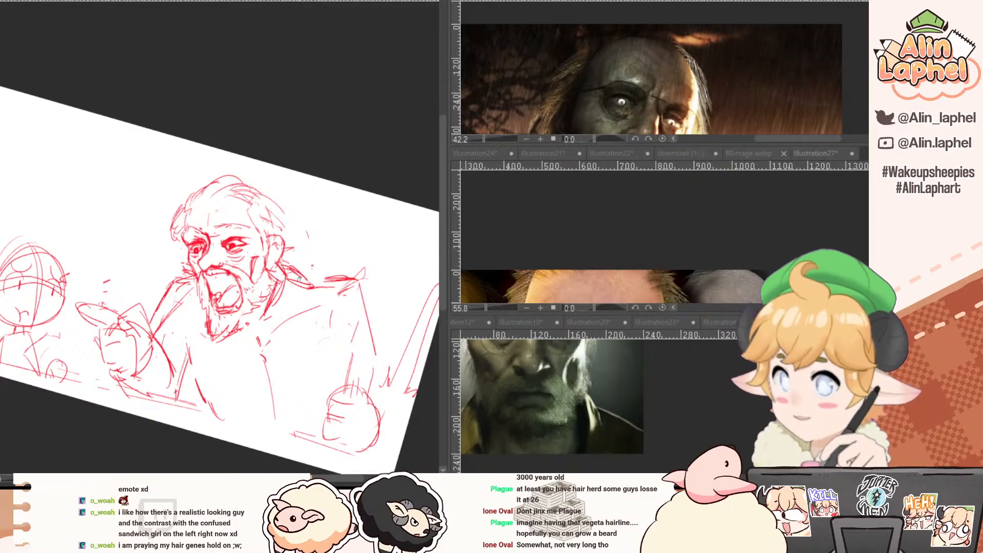
Bring the shirts in the reference images into view and sketch the man's neckline beside the beard.
{"action": "left_click_drag", "start_coordinate": [563, 130], "coordinate": [556, 43]}
{"action": "left_click_drag", "start_coordinate": [555, 92], "coordinate": [534, 98]}
{"action": "left_click_drag", "start_coordinate": [533, 107], "coordinate": [564, 58]}
{"action": "left_click_drag", "start_coordinate": [532, 276], "coordinate": [535, 159]}
{"action": "left_click_drag", "start_coordinate": [543, 279], "coordinate": [548, 154]}
{"action": "left_click_drag", "start_coordinate": [564, 262], "coordinate": [574, 240]}
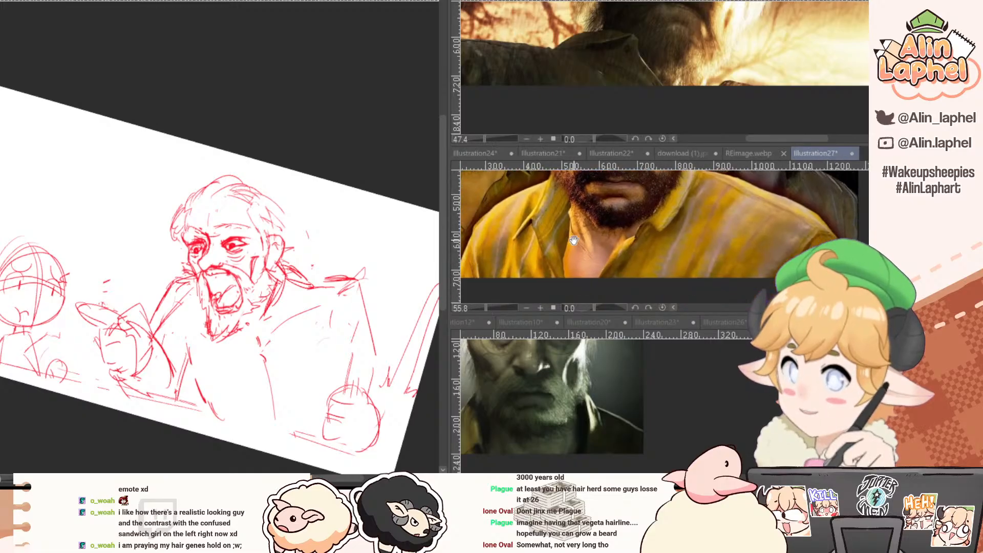
{"action": "left_click_drag", "start_coordinate": [285, 280], "coordinate": [271, 313]}
{"action": "left_click", "coordinate": [816, 153]}
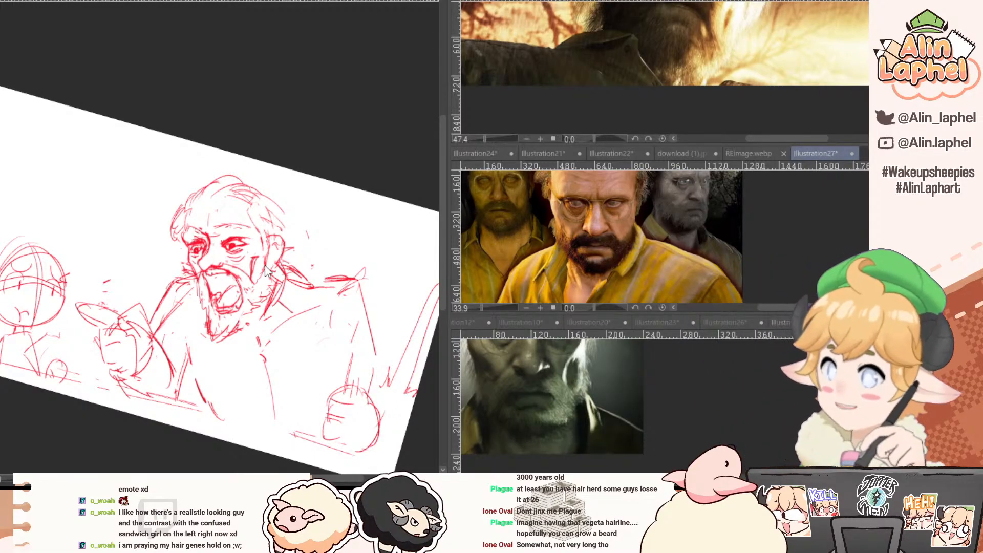
Replace the lines at the man's far shoulder with a collar and sketch the shirt opening below his beard.
{"action": "left_click", "coordinate": [184, 238]}
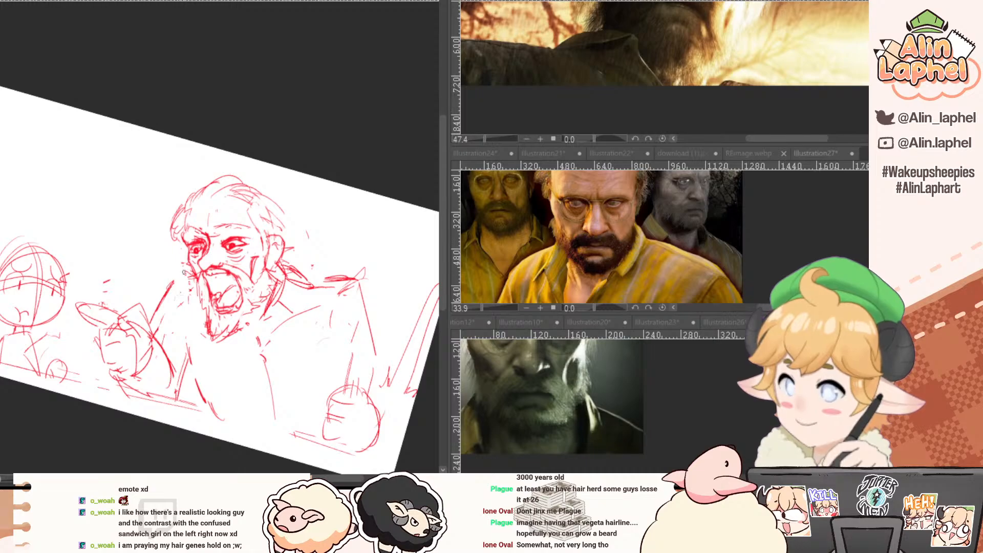
{"action": "key", "text": "p"}
{"action": "left_click_drag", "start_coordinate": [192, 273], "coordinate": [176, 287]}
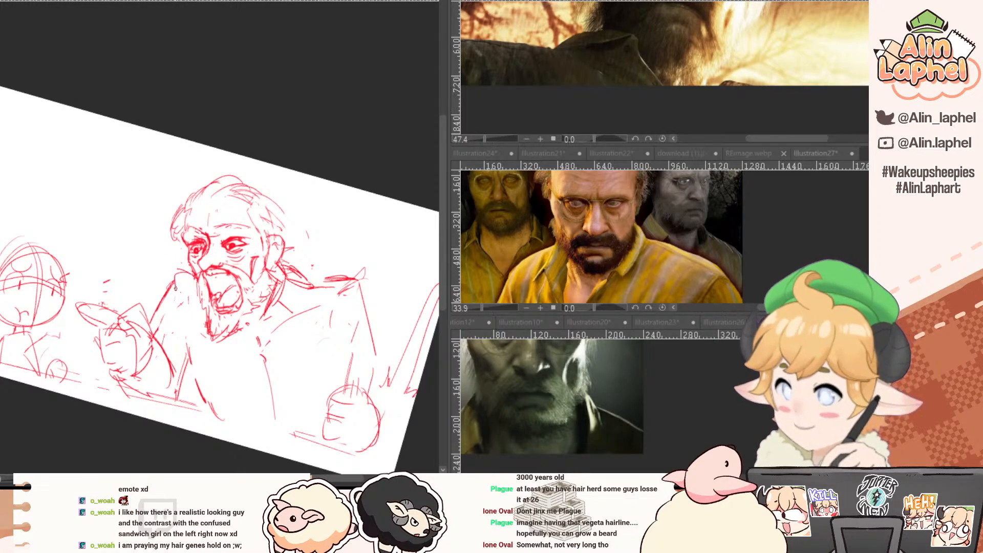
{"action": "key", "text": "e"}
{"action": "left_click_drag", "start_coordinate": [289, 292], "coordinate": [288, 286]}
{"action": "key", "text": "p"}
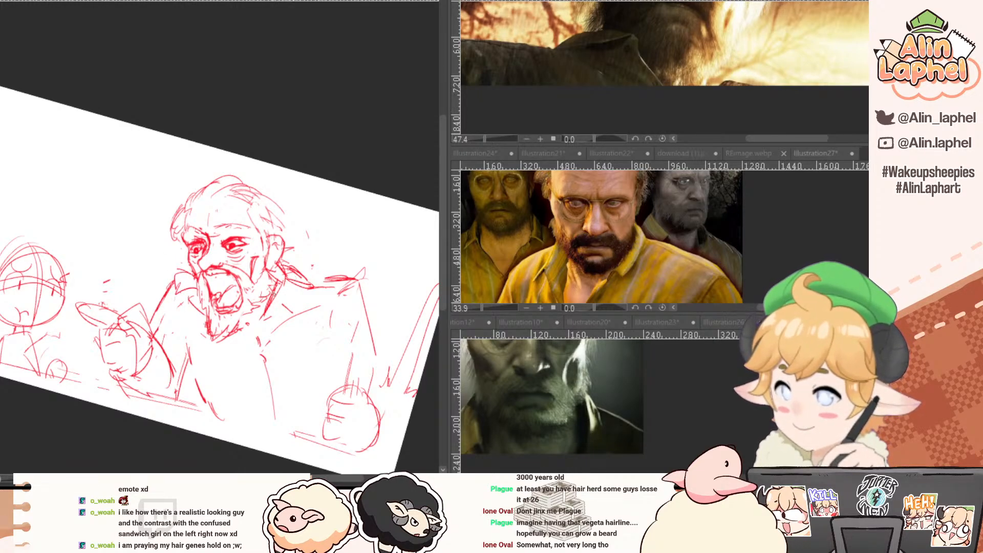
{"action": "key", "text": "e"}
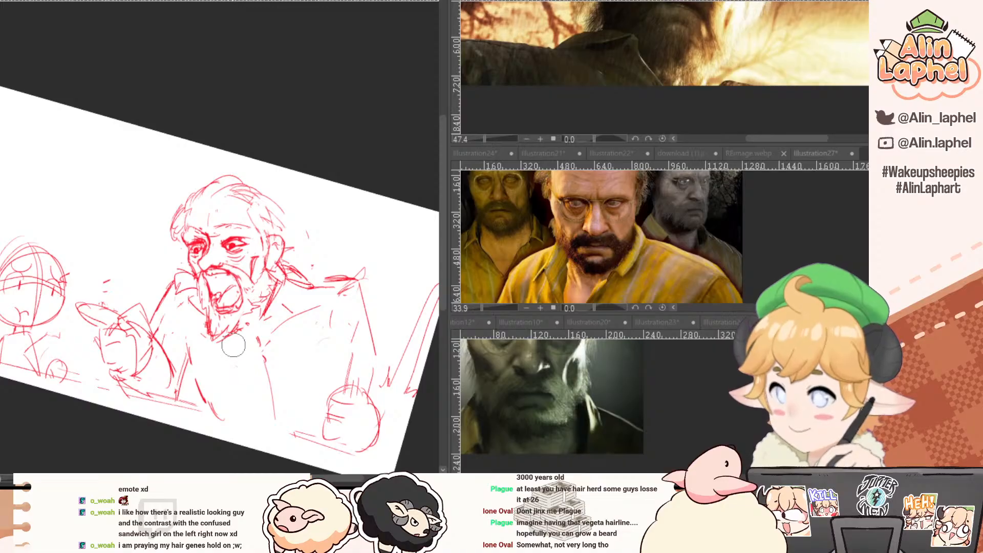
{"action": "mouse_move", "coordinate": [249, 354]}
{"action": "left_mouse_down"}
{"action": "mouse_move", "coordinate": [274, 406]}
{"action": "mouse_move", "coordinate": [230, 368]}
{"action": "mouse_move", "coordinate": [242, 414]}
{"action": "left_mouse_up"}
{"action": "key", "text": "p"}
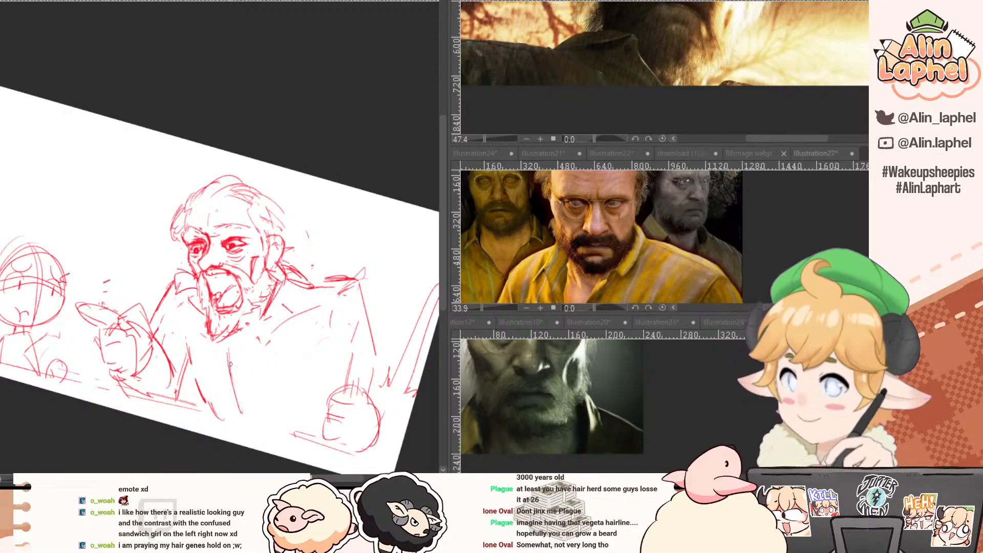
Erase the dark strokes on the man's near shoulder and draw an upright collar with a cleaner shoulder line.
{"action": "key", "text": "r"}
{"action": "left_click_drag", "start_coordinate": [162, 279], "coordinate": [169, 310]}
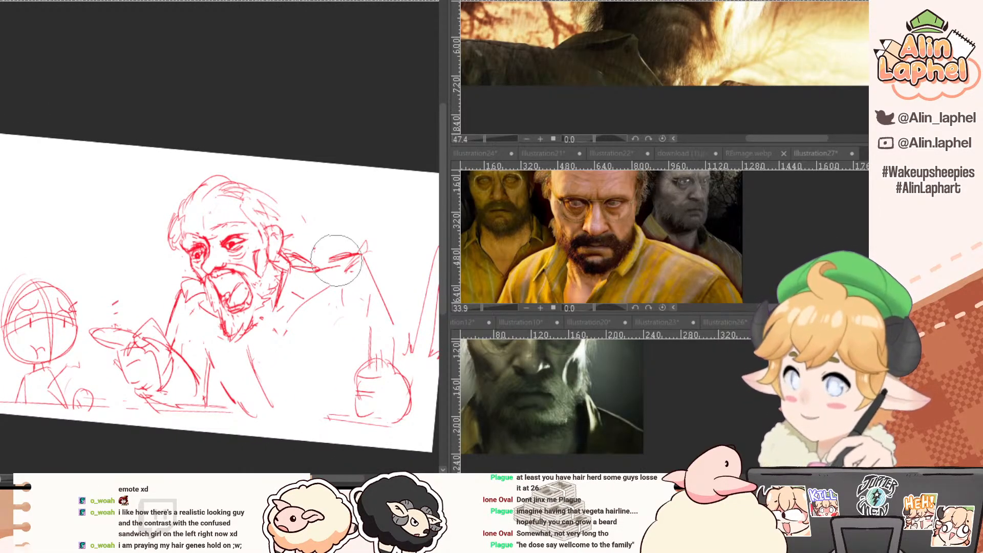
{"action": "key", "text": "e"}
{"action": "key", "text": "p"}
{"action": "mouse_move", "coordinate": [292, 249]}
{"action": "left_mouse_down"}
{"action": "mouse_move", "coordinate": [313, 260]}
{"action": "mouse_move", "coordinate": [299, 258]}
{"action": "mouse_move", "coordinate": [306, 281]}
{"action": "mouse_move", "coordinate": [287, 290]}
{"action": "mouse_move", "coordinate": [293, 298]}
{"action": "mouse_move", "coordinate": [293, 283]}
{"action": "mouse_move", "coordinate": [336, 260]}
{"action": "mouse_move", "coordinate": [314, 274]}
{"action": "mouse_move", "coordinate": [335, 261]}
{"action": "mouse_move", "coordinate": [298, 265]}
{"action": "mouse_move", "coordinate": [348, 265]}
{"action": "left_mouse_up"}
{"action": "key", "text": "e"}
{"action": "key", "text": "p"}
{"action": "key", "text": "e"}
{"action": "left_click_drag", "start_coordinate": [303, 315], "coordinate": [294, 320]}
{"action": "key", "text": "p"}
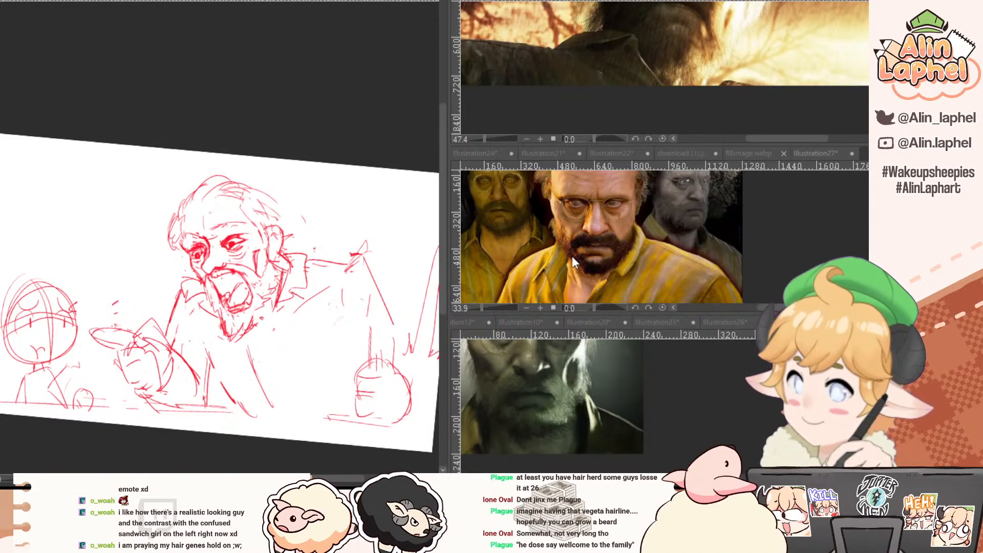
Draw the open shirt's pointed lapels below the man's beard, following the yellow shirt in the reference.
{"action": "left_click_drag", "start_coordinate": [576, 263], "coordinate": [612, 211]}
{"action": "mouse_move", "coordinate": [219, 336]}
{"action": "left_mouse_down"}
{"action": "mouse_move", "coordinate": [226, 341]}
{"action": "mouse_move", "coordinate": [205, 337]}
{"action": "mouse_move", "coordinate": [229, 361]}
{"action": "left_mouse_up"}
{"action": "key", "text": "e"}
{"action": "key", "text": "p"}
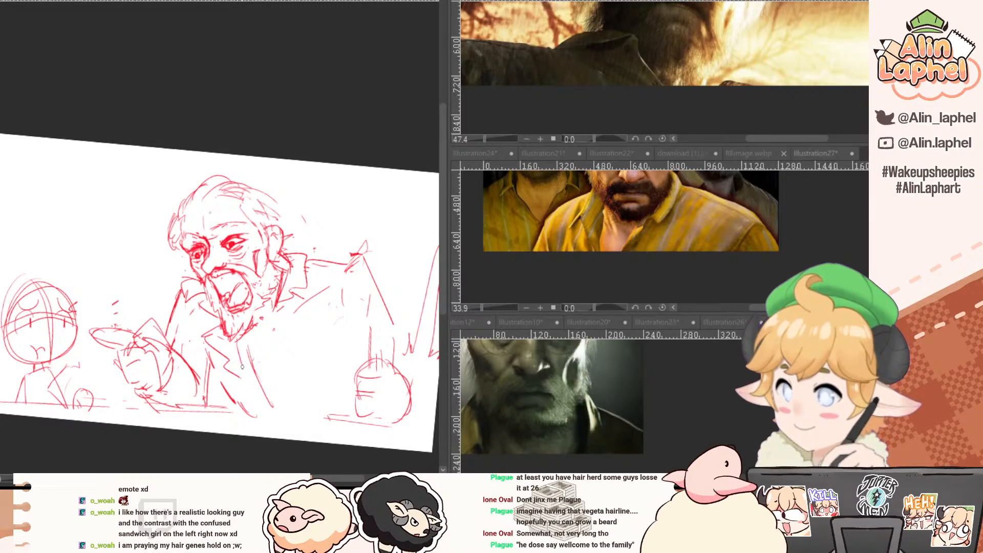
{"action": "left_click_drag", "start_coordinate": [278, 312], "coordinate": [301, 307]}
{"action": "left_click_drag", "start_coordinate": [300, 307], "coordinate": [256, 373]}
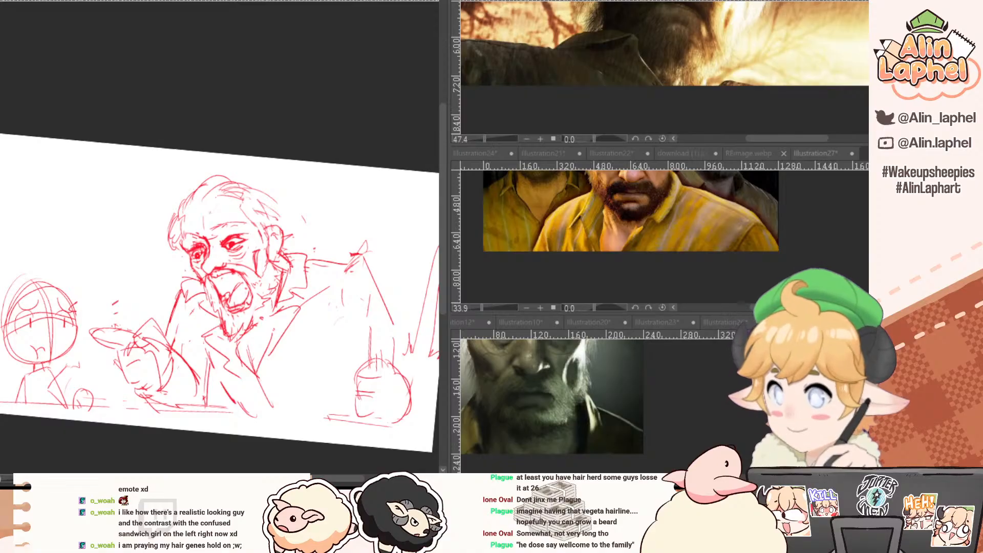
Warp the man's brow and head slightly toward the ear side with a large brush and touch up the hairline.
{"action": "key", "text": "e"}
{"action": "key", "text": "bracketright"}
{"action": "key", "text": "bracketright"}
{"action": "key", "text": "bracketright"}
{"action": "key", "text": "bracketright"}
{"action": "key", "text": "bracketright"}
{"action": "key", "text": "bracketright"}
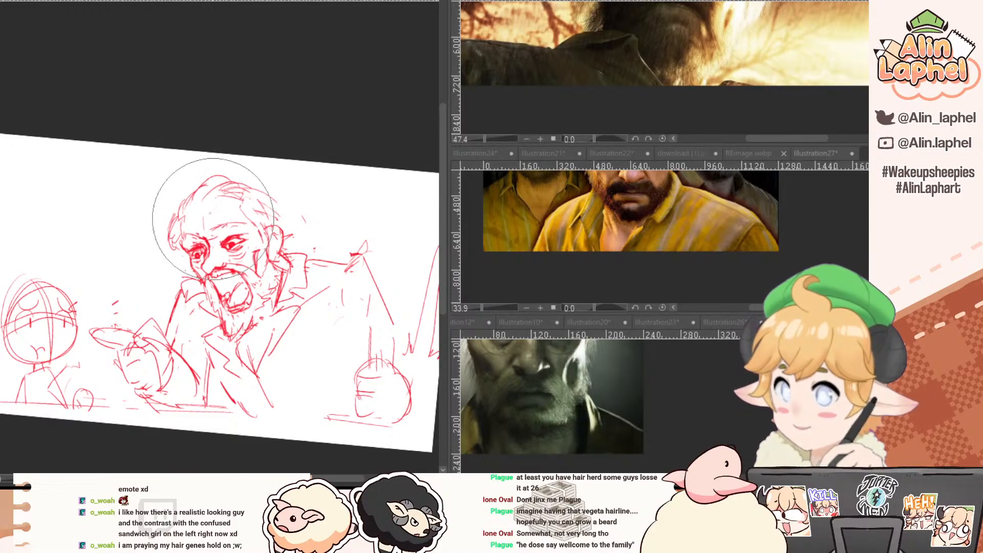
{"action": "left_click_drag", "start_coordinate": [218, 220], "coordinate": [289, 217]}
{"action": "mouse_move", "coordinate": [220, 220]}
{"action": "left_mouse_down"}
{"action": "mouse_move", "coordinate": [243, 237]}
{"action": "mouse_move", "coordinate": [270, 227]}
{"action": "mouse_move", "coordinate": [254, 204]}
{"action": "mouse_move", "coordinate": [276, 215]}
{"action": "left_mouse_up"}
{"action": "key", "text": "bracketleft"}
{"action": "key", "text": "bracketleft"}
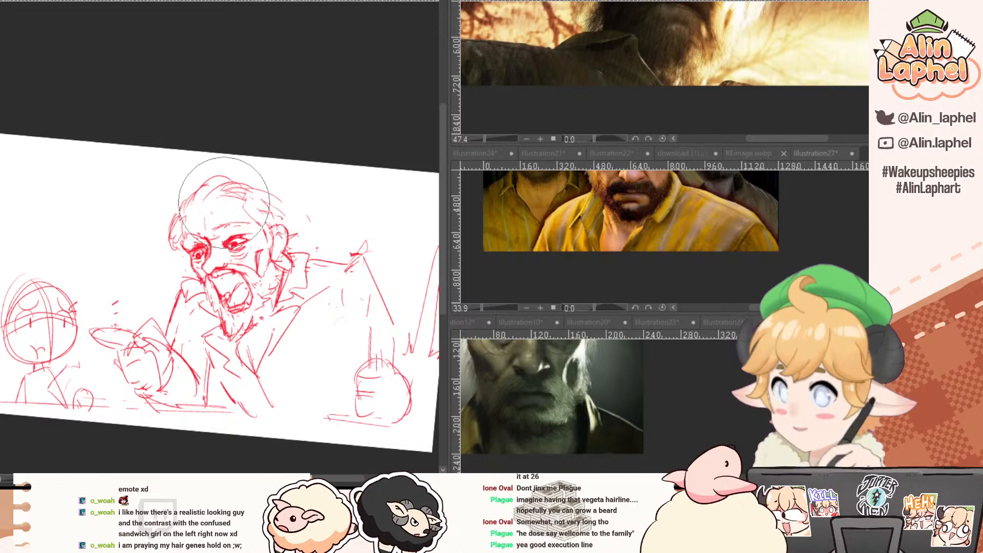
{"action": "key", "text": "p"}
{"action": "mouse_move", "coordinate": [186, 215]}
{"action": "left_mouse_down"}
{"action": "mouse_move", "coordinate": [214, 198]}
{"action": "mouse_move", "coordinate": [205, 197]}
{"action": "left_mouse_up"}
{"action": "key", "text": "j"}
{"action": "key", "text": "p"}
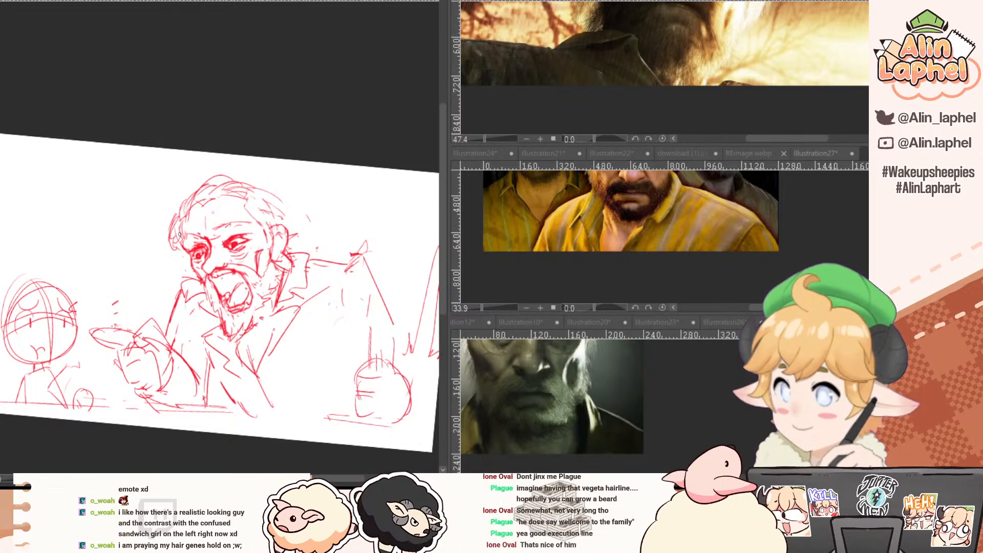
Warp the inner part of the man's near eye and brow with a smaller brush.
{"action": "scroll", "coordinate": [179, 233], "scroll_direction": "up", "scroll_amount": 3}
{"action": "key", "text": "j"}
{"action": "key", "text": "bracketleft"}
{"action": "key", "text": "bracketleft"}
{"action": "key", "text": "bracketleft"}
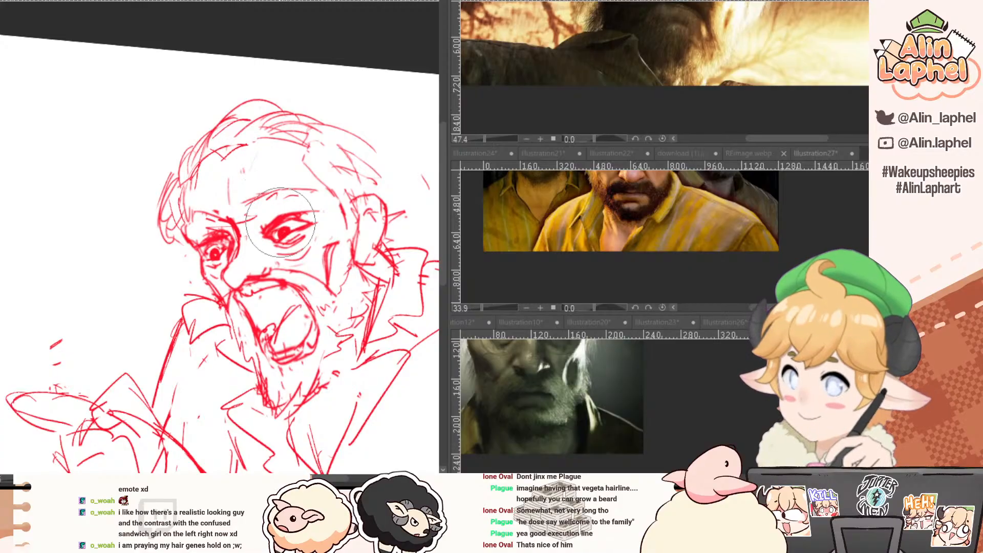
{"action": "mouse_move", "coordinate": [283, 220]}
{"action": "left_mouse_down"}
{"action": "mouse_move", "coordinate": [263, 232]}
{"action": "mouse_move", "coordinate": [274, 212]}
{"action": "mouse_move", "coordinate": [282, 215]}
{"action": "mouse_move", "coordinate": [263, 239]}
{"action": "mouse_move", "coordinate": [293, 213]}
{"action": "mouse_move", "coordinate": [268, 199]}
{"action": "mouse_move", "coordinate": [245, 231]}
{"action": "mouse_move", "coordinate": [239, 192]}
{"action": "mouse_move", "coordinate": [239, 216]}
{"action": "mouse_move", "coordinate": [269, 197]}
{"action": "mouse_move", "coordinate": [264, 230]}
{"action": "left_mouse_up"}
Redraw the man's near eyebrow in an angry downward slant toward the nose, erasing the old brow lines.
{"action": "key", "text": "p"}
{"action": "key", "text": "e"}
{"action": "key", "text": "p"}
{"action": "key", "text": "e"}
{"action": "key", "text": "p"}
{"action": "key", "text": "e"}
{"action": "key", "text": "p"}
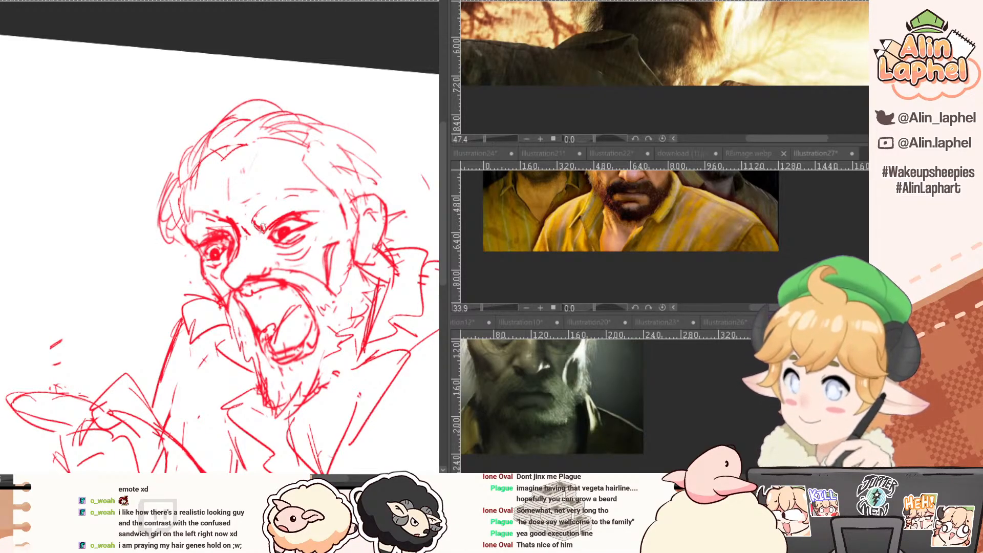
{"action": "key", "text": "e"}
{"action": "mouse_move", "coordinate": [291, 191]}
{"action": "left_mouse_down"}
{"action": "mouse_move", "coordinate": [284, 191]}
{"action": "mouse_move", "coordinate": [297, 198]}
{"action": "left_mouse_up"}
{"action": "key", "text": "p"}
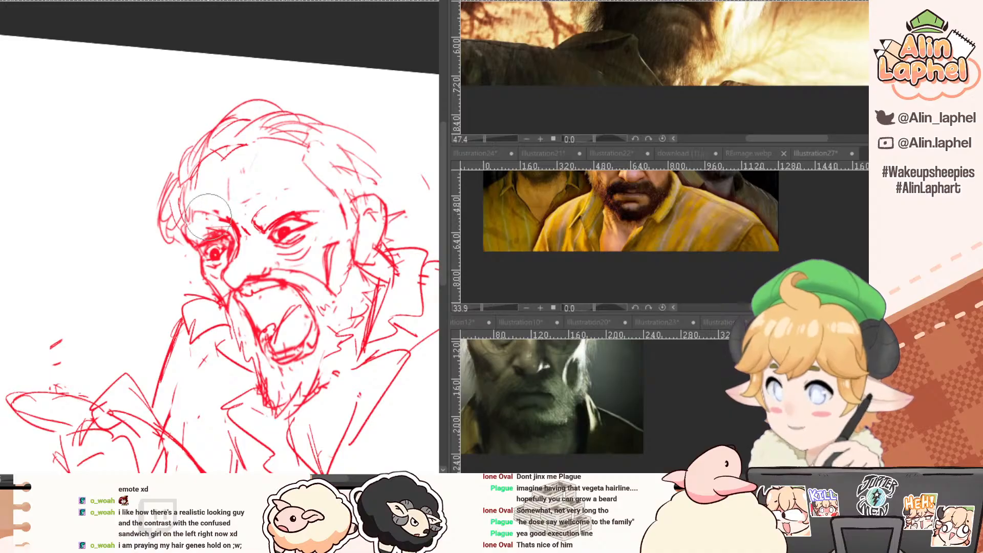
Rework the man's far eyebrow and the lines above that eye.
{"action": "mouse_move", "coordinate": [195, 212]}
{"action": "left_mouse_down"}
{"action": "mouse_move", "coordinate": [219, 231]}
{"action": "mouse_move", "coordinate": [203, 257]}
{"action": "mouse_move", "coordinate": [218, 267]}
{"action": "mouse_move", "coordinate": [214, 248]}
{"action": "mouse_move", "coordinate": [141, 230]}
{"action": "mouse_move", "coordinate": [194, 223]}
{"action": "mouse_move", "coordinate": [168, 245]}
{"action": "mouse_move", "coordinate": [121, 163]}
{"action": "mouse_move", "coordinate": [232, 143]}
{"action": "left_mouse_up"}
{"action": "key", "text": "e"}
{"action": "key", "text": "p"}
Rotate the canvas and refine the man's nose and upper lip with short strokes.
{"action": "key", "text": "r"}
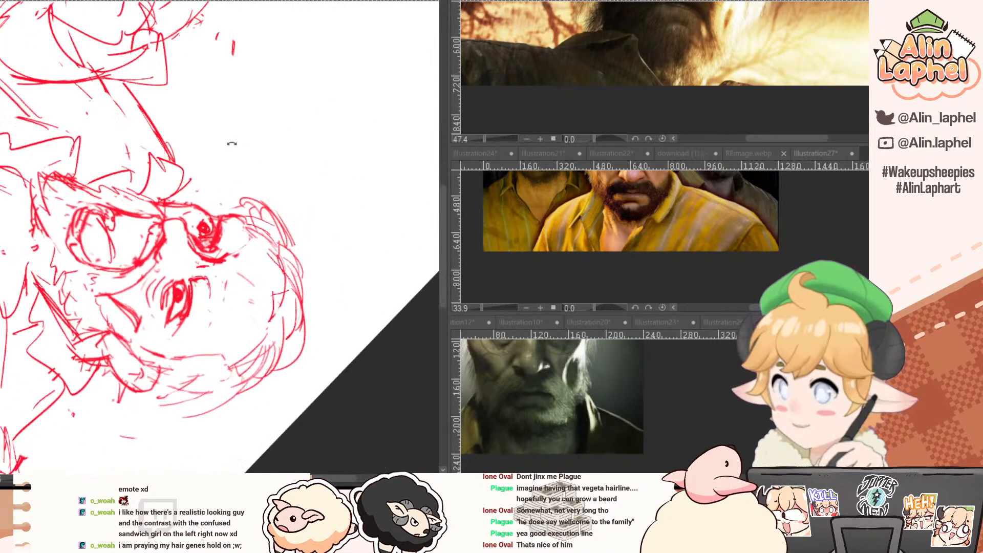
{"action": "key", "text": "e"}
{"action": "key", "text": "r"}
{"action": "left_click_drag", "start_coordinate": [154, 168], "coordinate": [153, 204]}
{"action": "mouse_move", "coordinate": [219, 293]}
{"action": "left_mouse_down"}
{"action": "mouse_move", "coordinate": [201, 261]}
{"action": "mouse_move", "coordinate": [207, 306]}
{"action": "mouse_move", "coordinate": [226, 312]}
{"action": "left_mouse_up"}
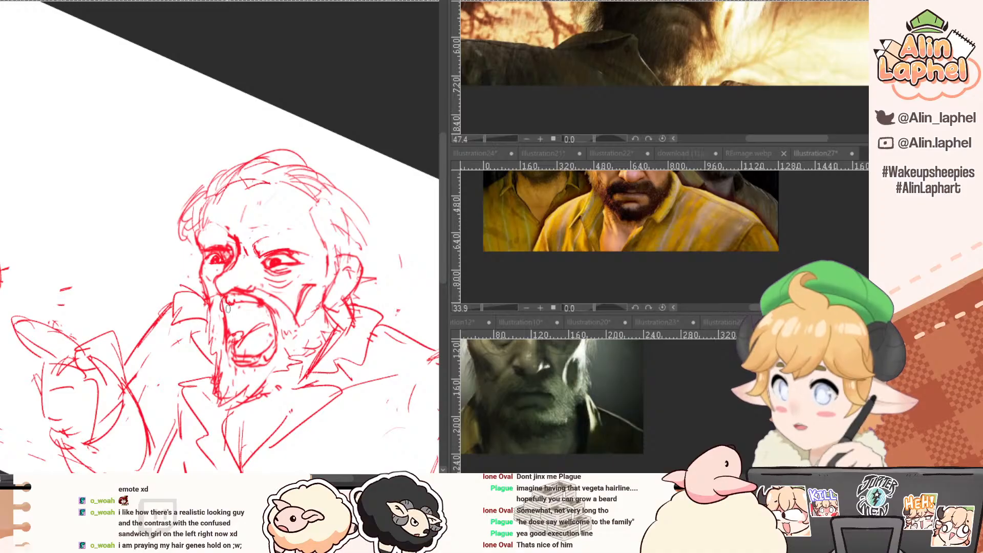
{"action": "mouse_move", "coordinate": [220, 276]}
{"action": "left_mouse_down"}
{"action": "mouse_move", "coordinate": [217, 288]}
{"action": "mouse_move", "coordinate": [229, 291]}
{"action": "left_mouse_up"}
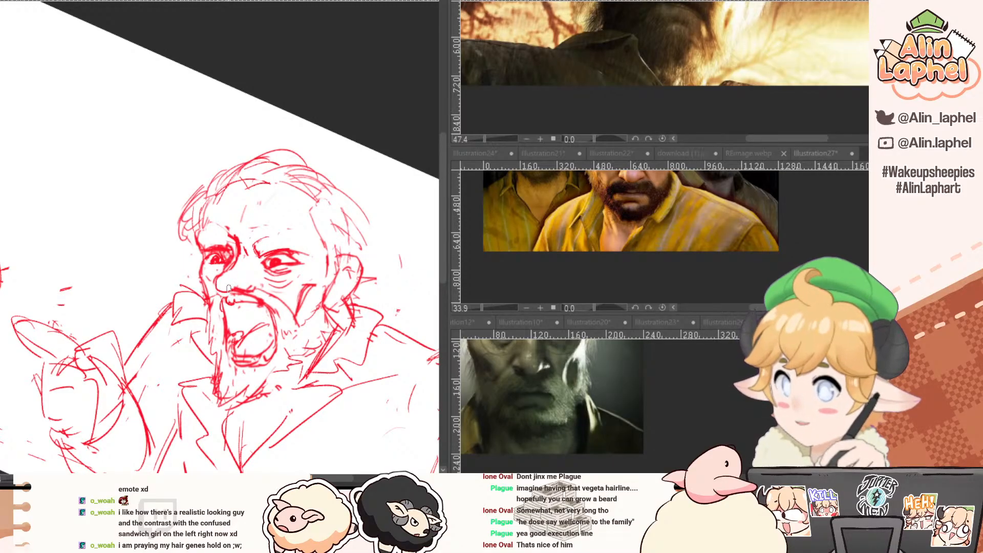
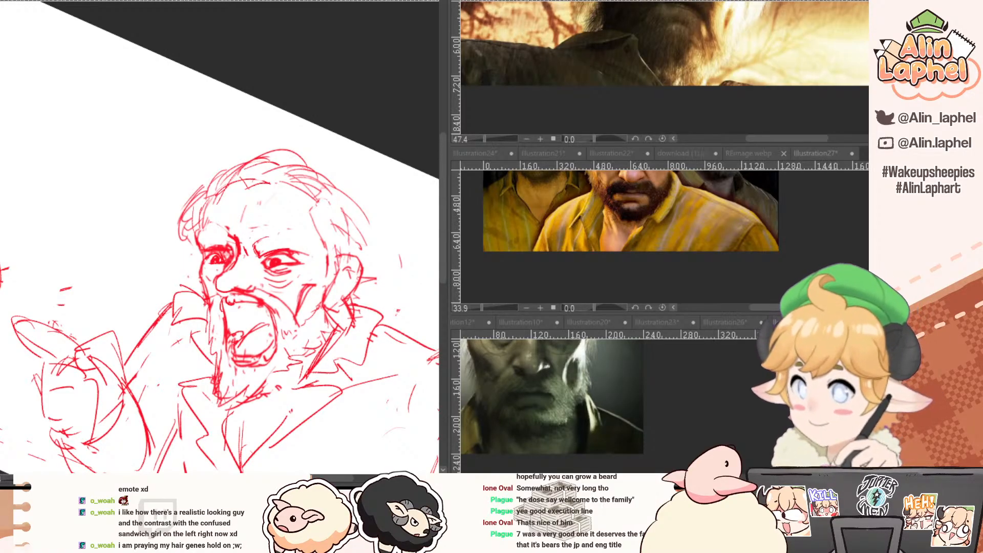
Reframe the yellow-shirt reference to show all three heads, and erase some of the lines below the man's near eye.
{"action": "left_click", "coordinate": [513, 261]}
{"action": "left_click_drag", "start_coordinate": [514, 262], "coordinate": [484, 216]}
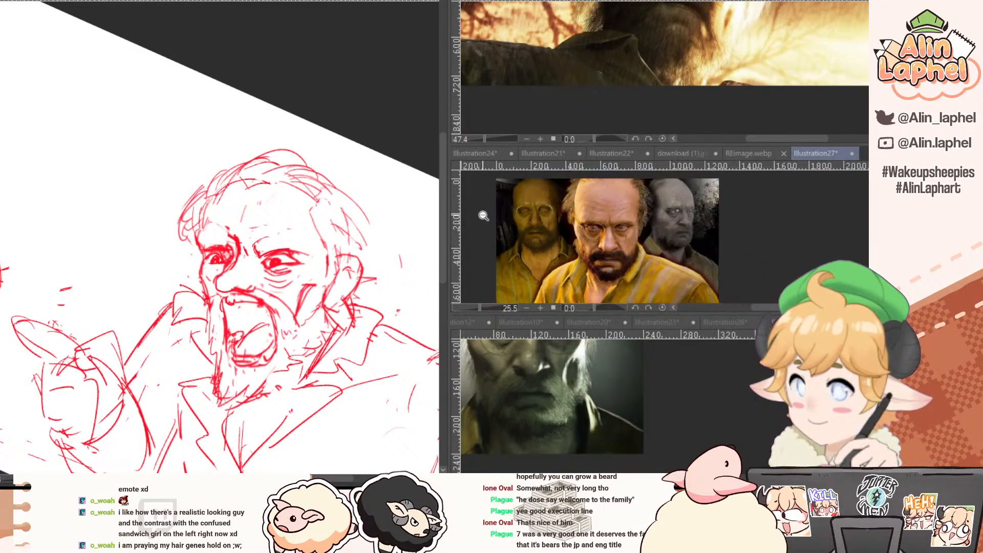
{"action": "left_click", "coordinate": [190, 167]}
{"action": "left_click_drag", "start_coordinate": [94, 98], "coordinate": [87, 103]}
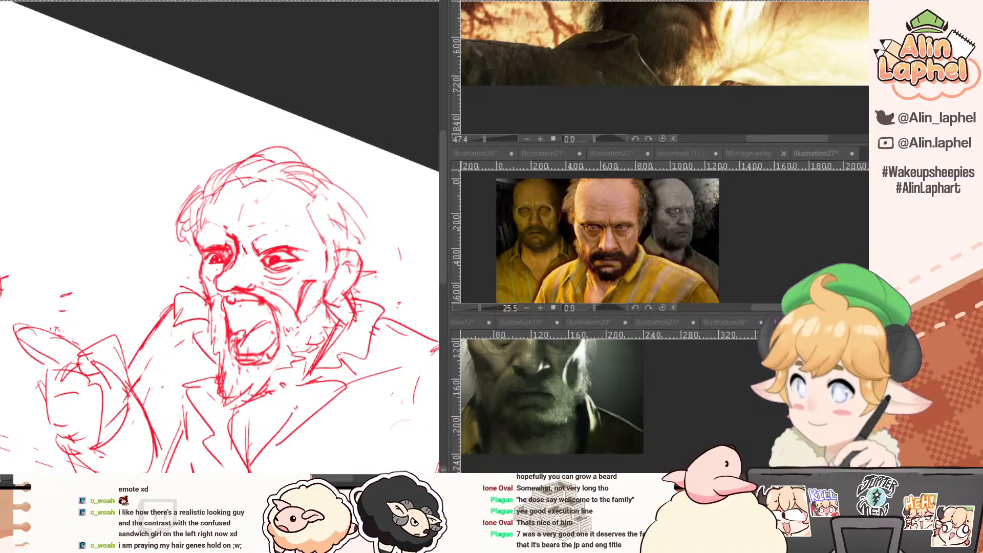
{"action": "key", "text": "bracketleft"}
{"action": "key", "text": "bracketleft"}
{"action": "mouse_move", "coordinate": [219, 245]}
{"action": "left_mouse_down"}
{"action": "mouse_move", "coordinate": [220, 265]}
{"action": "mouse_move", "coordinate": [268, 233]}
{"action": "left_mouse_up"}
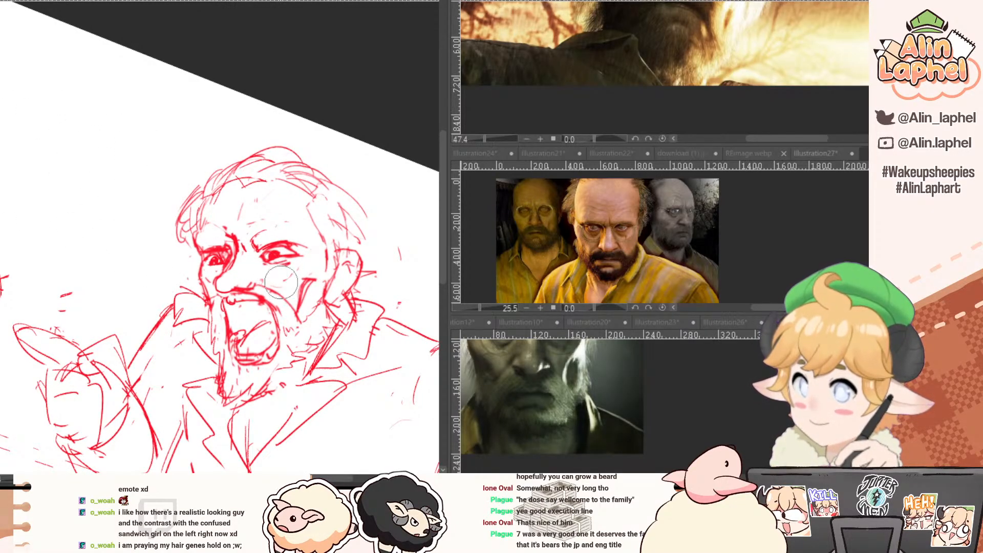
Enlarge the reference face around the eyes and redraw the bags under the man's near and far eyes.
{"action": "left_click", "coordinate": [591, 235]}
{"action": "left_click", "coordinate": [590, 235]}
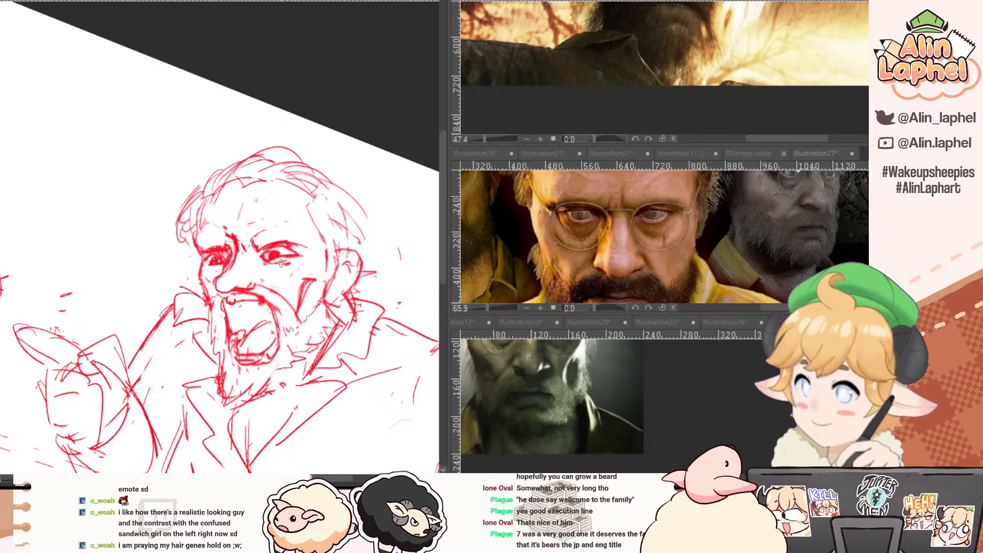
{"action": "left_click_drag", "start_coordinate": [267, 263], "coordinate": [285, 269]}
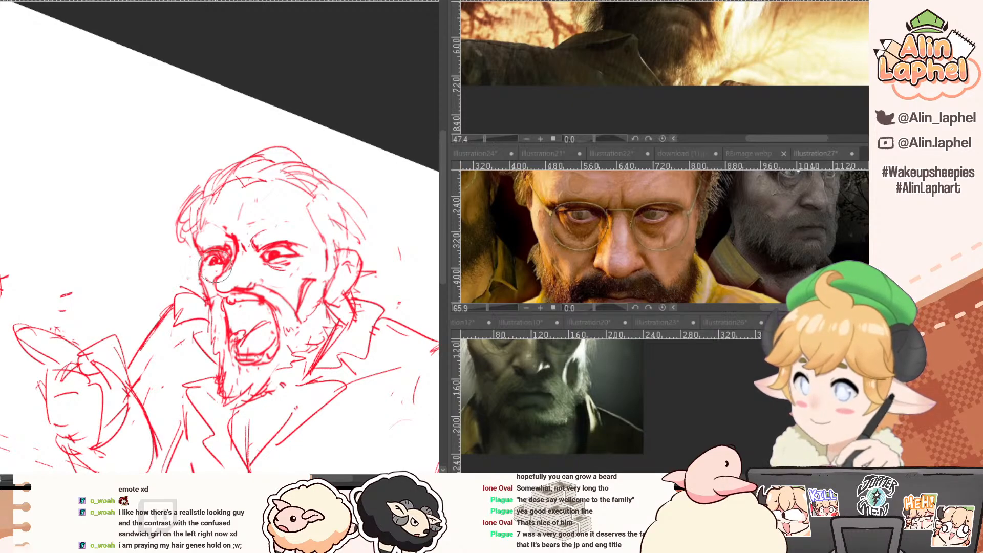
{"action": "left_click_drag", "start_coordinate": [214, 252], "coordinate": [217, 272]}
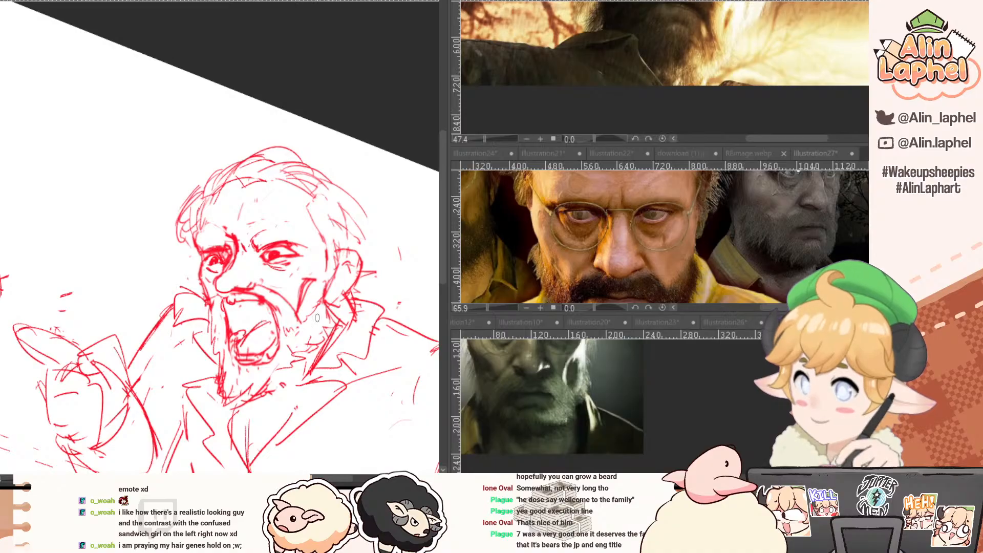
Draw a long strand of spit trailing from the corner of the man's mouth back over his shoulder, undoing stray strokes.
{"action": "mouse_move", "coordinate": [279, 330]}
{"action": "left_mouse_down"}
{"action": "mouse_move", "coordinate": [177, 297]}
{"action": "mouse_move", "coordinate": [283, 291]}
{"action": "mouse_move", "coordinate": [324, 270]}
{"action": "left_mouse_up"}
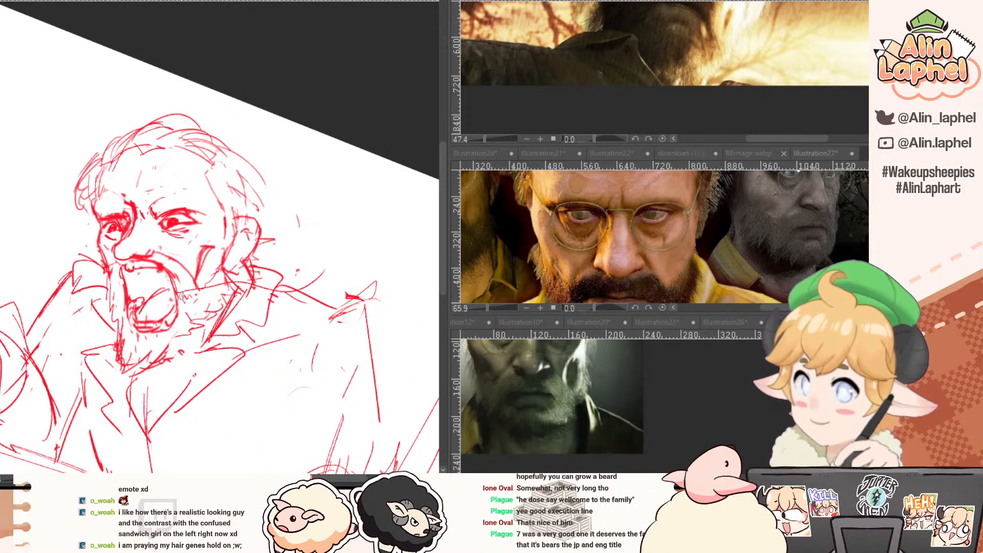
{"action": "mouse_move", "coordinate": [181, 295]}
{"action": "left_mouse_down"}
{"action": "mouse_move", "coordinate": [233, 291]}
{"action": "mouse_move", "coordinate": [310, 313]}
{"action": "mouse_move", "coordinate": [260, 302]}
{"action": "mouse_move", "coordinate": [229, 279]}
{"action": "left_mouse_up"}
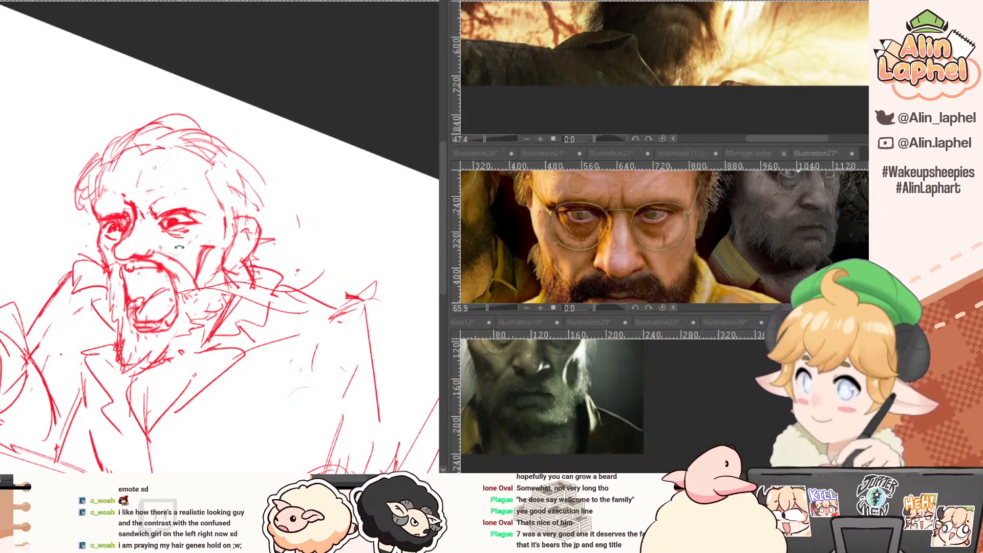
{"action": "left_click_drag", "start_coordinate": [179, 247], "coordinate": [270, 203]}
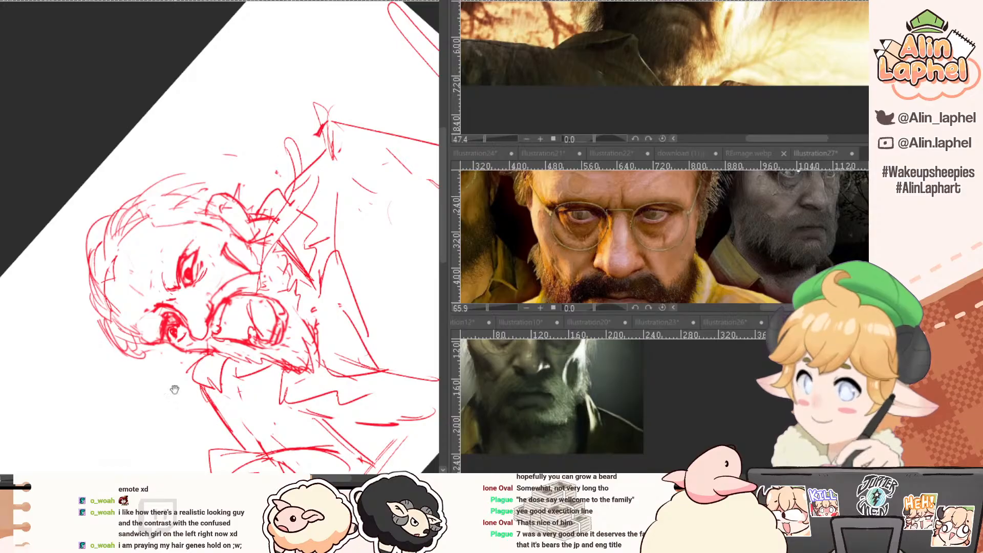
{"action": "mouse_move", "coordinate": [174, 389]}
{"action": "left_mouse_down"}
{"action": "mouse_move", "coordinate": [202, 294]}
{"action": "mouse_move", "coordinate": [196, 312]}
{"action": "mouse_move", "coordinate": [225, 321]}
{"action": "left_mouse_up"}
{"action": "key", "text": "ctrl+z"}
{"action": "key", "text": "ctrl+z"}
Sketch small spit droplets in the space in front of the man's face.
{"action": "mouse_move", "coordinate": [202, 354]}
{"action": "left_mouse_down"}
{"action": "mouse_move", "coordinate": [161, 326]}
{"action": "mouse_move", "coordinate": [162, 282]}
{"action": "left_mouse_up"}
{"action": "key", "text": "e"}
{"action": "left_click_drag", "start_coordinate": [159, 344], "coordinate": [108, 307]}
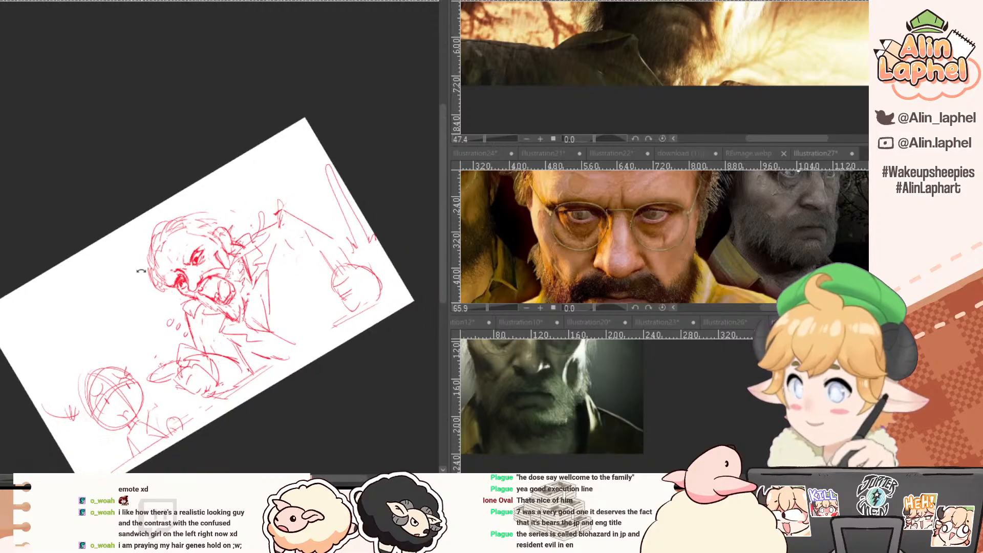
{"action": "left_click_drag", "start_coordinate": [197, 246], "coordinate": [202, 224]}
{"action": "left_click_drag", "start_coordinate": [168, 263], "coordinate": [193, 260]}
{"action": "key", "text": "e"}
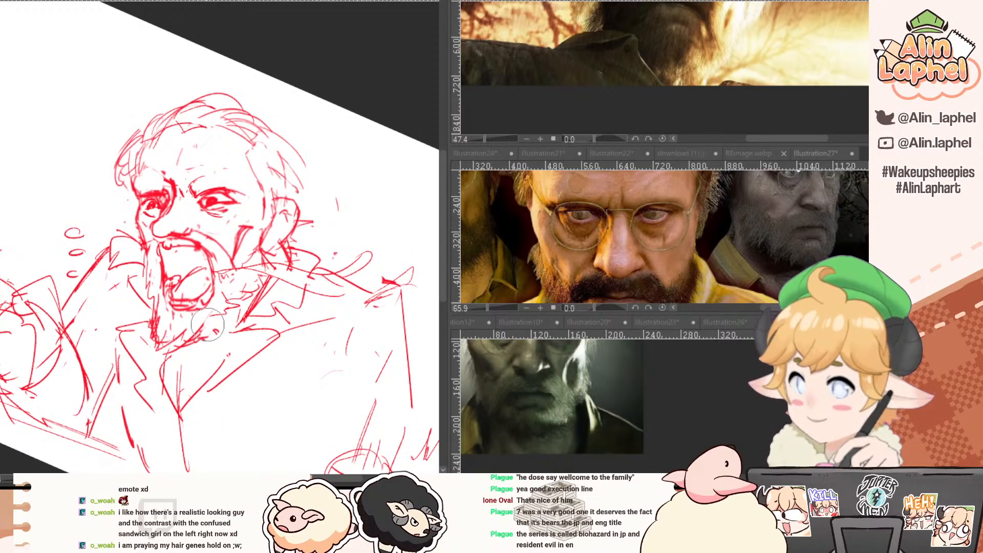
Draw a drool strand hanging from the man's lower lip down past his beard.
{"action": "key", "text": "p"}
{"action": "mouse_move", "coordinate": [201, 303]}
{"action": "left_mouse_down"}
{"action": "mouse_move", "coordinate": [207, 331]}
{"action": "mouse_move", "coordinate": [209, 297]}
{"action": "mouse_move", "coordinate": [208, 360]}
{"action": "left_mouse_up"}
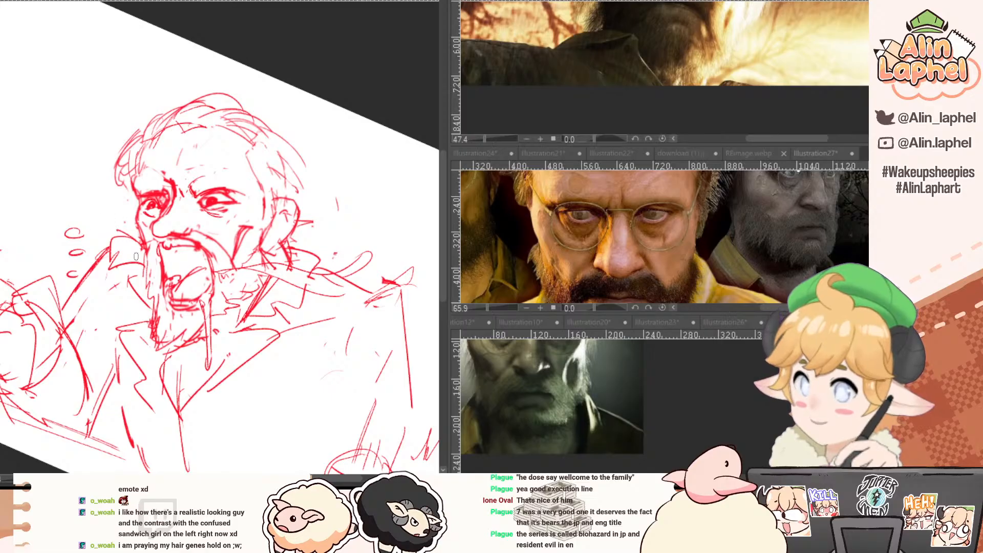
{"action": "mouse_move", "coordinate": [148, 287]}
{"action": "left_mouse_down"}
{"action": "mouse_move", "coordinate": [109, 271]}
{"action": "mouse_move", "coordinate": [124, 303]}
{"action": "left_mouse_up"}
{"action": "left_click_drag", "start_coordinate": [146, 256], "coordinate": [262, 227]}
Erase the dark irises of the man's eyes and redraw both eyes with small pupils.
{"action": "key", "text": "e"}
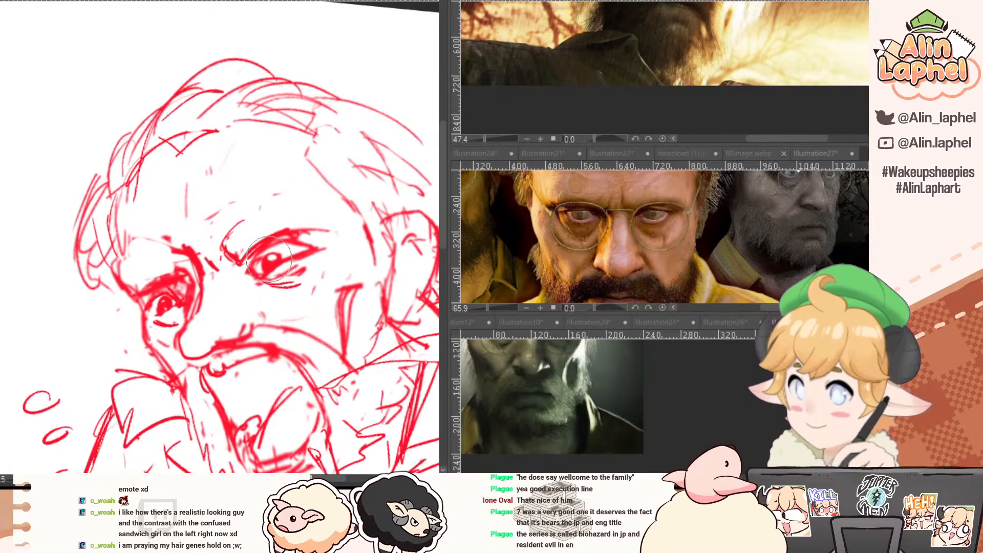
{"action": "left_click_drag", "start_coordinate": [269, 261], "coordinate": [272, 263]}
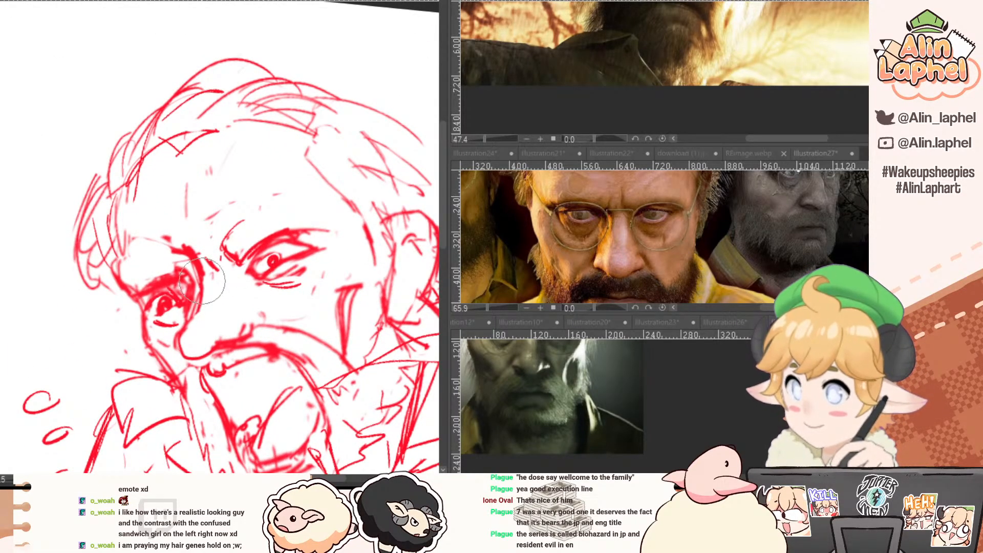
{"action": "mouse_move", "coordinate": [168, 303]}
{"action": "left_mouse_down"}
{"action": "mouse_move", "coordinate": [162, 311]}
{"action": "mouse_move", "coordinate": [167, 293]}
{"action": "mouse_move", "coordinate": [157, 313]}
{"action": "mouse_move", "coordinate": [180, 316]}
{"action": "mouse_move", "coordinate": [158, 322]}
{"action": "mouse_move", "coordinate": [183, 313]}
{"action": "mouse_move", "coordinate": [117, 194]}
{"action": "mouse_move", "coordinate": [139, 149]}
{"action": "mouse_move", "coordinate": [114, 152]}
{"action": "mouse_move", "coordinate": [92, 234]}
{"action": "left_mouse_up"}
{"action": "key", "text": "p"}
{"action": "mouse_move", "coordinate": [115, 186]}
{"action": "left_mouse_down"}
{"action": "mouse_move", "coordinate": [137, 162]}
{"action": "mouse_move", "coordinate": [103, 137]}
{"action": "mouse_move", "coordinate": [113, 242]}
{"action": "mouse_move", "coordinate": [147, 256]}
{"action": "mouse_move", "coordinate": [177, 219]}
{"action": "left_mouse_up"}
{"action": "mouse_move", "coordinate": [151, 170]}
{"action": "left_mouse_down"}
{"action": "mouse_move", "coordinate": [174, 175]}
{"action": "mouse_move", "coordinate": [170, 158]}
{"action": "mouse_move", "coordinate": [185, 162]}
{"action": "mouse_move", "coordinate": [174, 152]}
{"action": "mouse_move", "coordinate": [194, 175]}
{"action": "mouse_move", "coordinate": [198, 164]}
{"action": "mouse_move", "coordinate": [174, 152]}
{"action": "mouse_move", "coordinate": [189, 191]}
{"action": "left_mouse_up"}
{"action": "key", "text": "p"}
{"action": "mouse_move", "coordinate": [172, 149]}
{"action": "left_mouse_down"}
{"action": "mouse_move", "coordinate": [186, 175]}
{"action": "mouse_move", "coordinate": [166, 155]}
{"action": "mouse_move", "coordinate": [179, 175]}
{"action": "mouse_move", "coordinate": [173, 188]}
{"action": "left_mouse_up"}
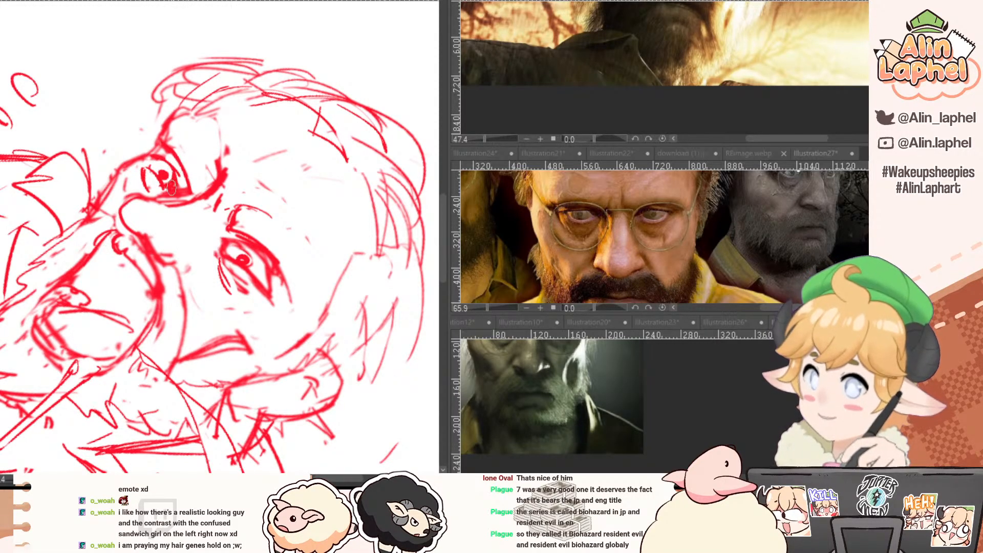
Redraw the man's far eyebrow slanting down toward the nose, and rework the lines around the far eye.
{"action": "mouse_move", "coordinate": [123, 136]}
{"action": "left_mouse_down"}
{"action": "mouse_move", "coordinate": [87, 223]}
{"action": "mouse_move", "coordinate": [128, 273]}
{"action": "mouse_move", "coordinate": [116, 161]}
{"action": "mouse_move", "coordinate": [149, 236]}
{"action": "mouse_move", "coordinate": [118, 233]}
{"action": "mouse_move", "coordinate": [134, 186]}
{"action": "left_mouse_up"}
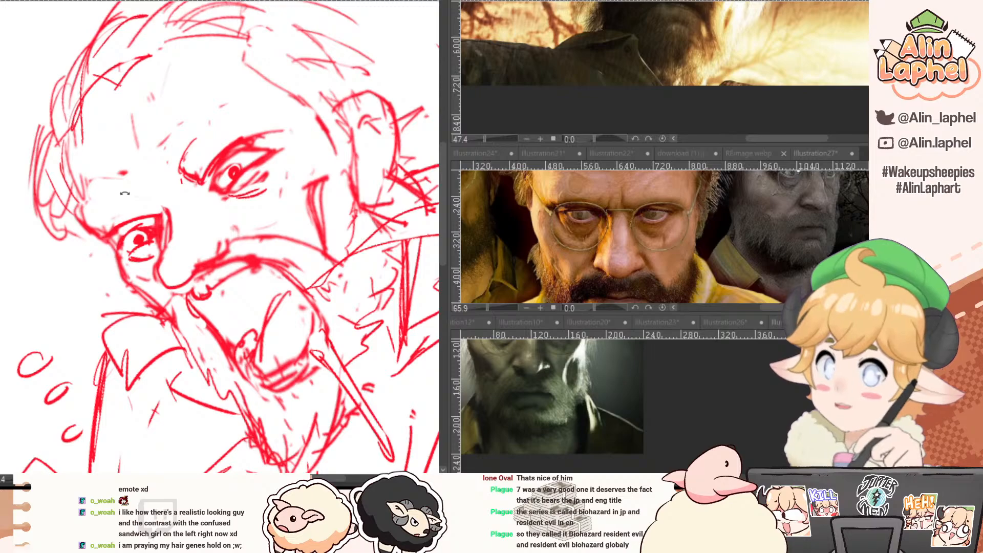
{"action": "left_click_drag", "start_coordinate": [124, 195], "coordinate": [107, 211]}
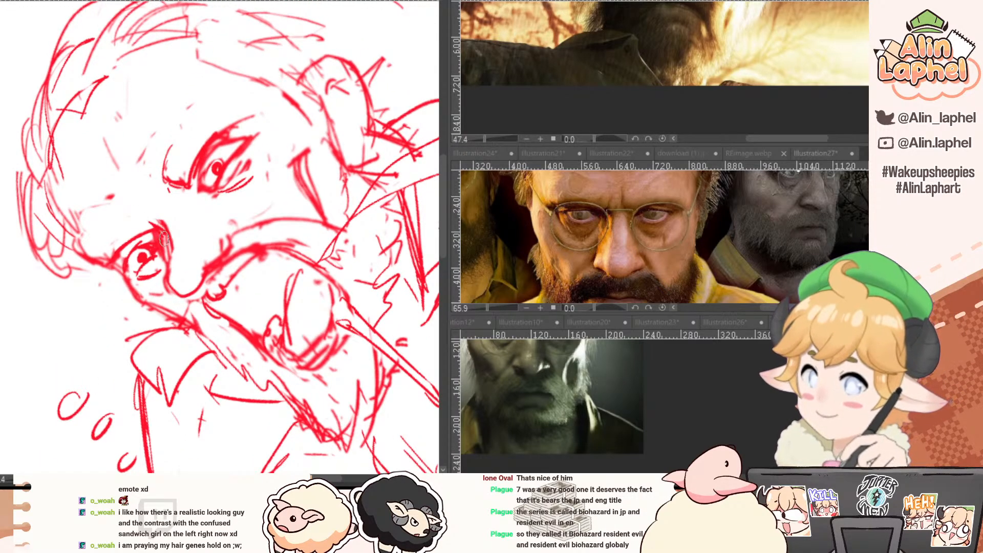
{"action": "left_click_drag", "start_coordinate": [185, 296], "coordinate": [181, 283]}
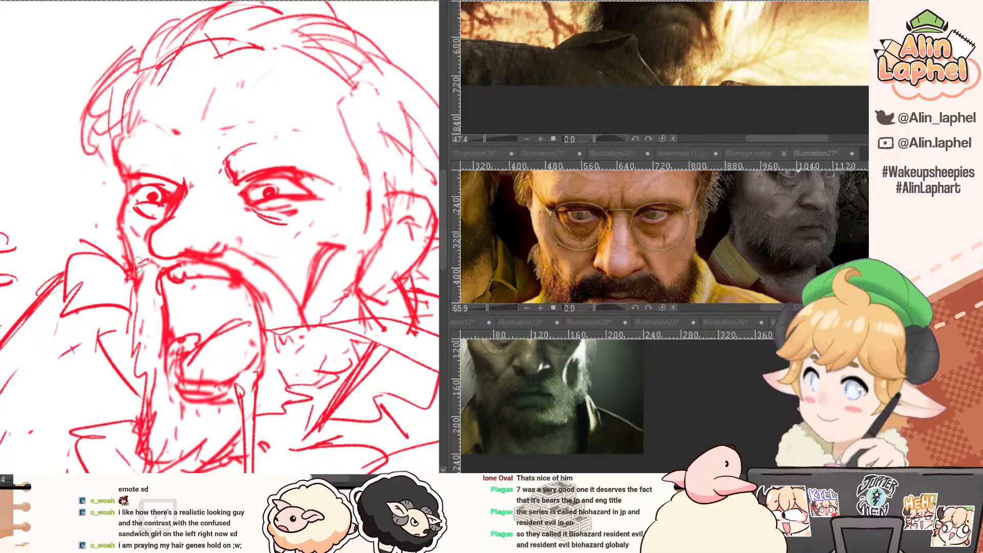
{"action": "mouse_move", "coordinate": [124, 218]}
{"action": "left_mouse_down"}
{"action": "mouse_move", "coordinate": [122, 237]}
{"action": "mouse_move", "coordinate": [150, 207]}
{"action": "mouse_move", "coordinate": [165, 211]}
{"action": "mouse_move", "coordinate": [147, 207]}
{"action": "left_mouse_up"}
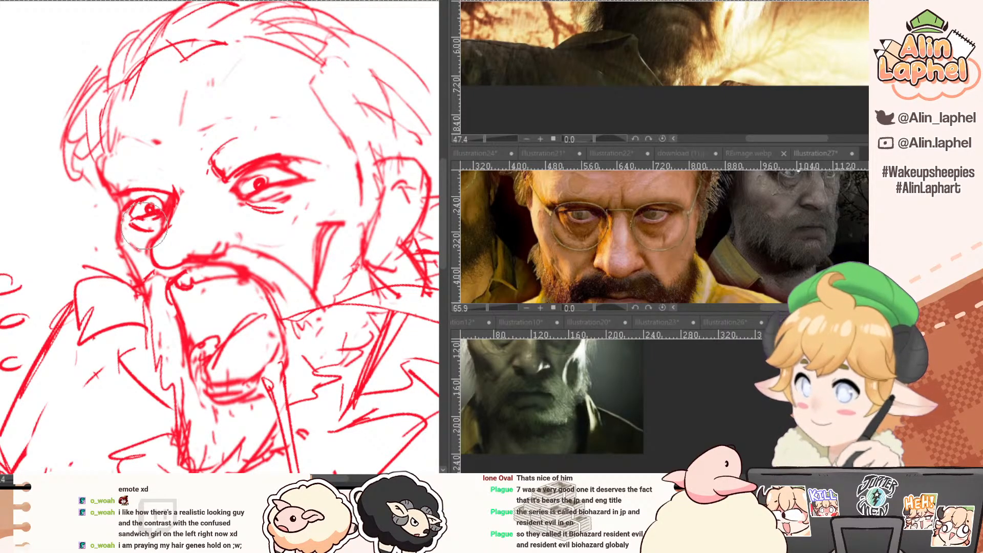
{"action": "mouse_move", "coordinate": [130, 216]}
{"action": "left_mouse_down"}
{"action": "mouse_move", "coordinate": [82, 187]}
{"action": "mouse_move", "coordinate": [162, 171]}
{"action": "left_mouse_up"}
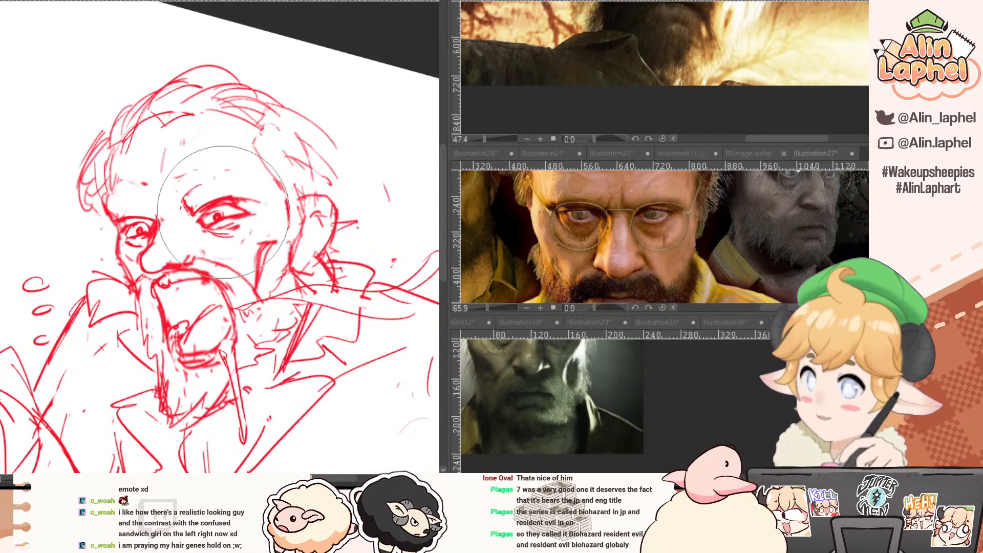
Adjust the shape of the man's face around the near eye and forehead with a large warp brush, reducing its size for finer corrections.
{"action": "key", "text": "]"}
{"action": "key", "text": "]"}
{"action": "mouse_move", "coordinate": [189, 238]}
{"action": "left_mouse_down"}
{"action": "mouse_move", "coordinate": [179, 210]}
{"action": "mouse_move", "coordinate": [167, 281]}
{"action": "mouse_move", "coordinate": [203, 210]}
{"action": "mouse_move", "coordinate": [221, 237]}
{"action": "mouse_move", "coordinate": [167, 197]}
{"action": "left_mouse_up"}
{"action": "key", "text": "space"}
{"action": "left_click_drag", "start_coordinate": [107, 174], "coordinate": [143, 172]}
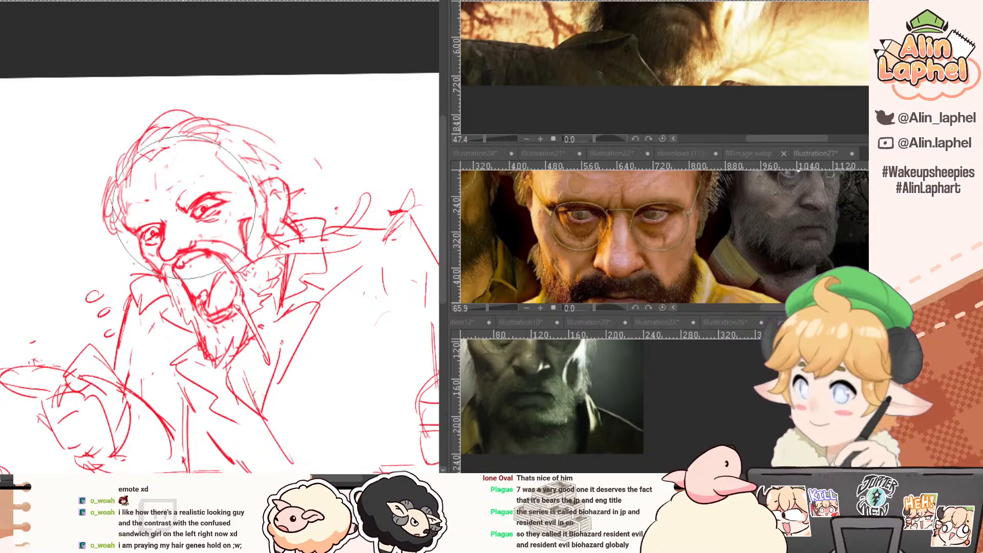
{"action": "key", "text": "["}
{"action": "key", "text": "["}
{"action": "key", "text": "["}
{"action": "mouse_move", "coordinate": [203, 200]}
{"action": "left_mouse_down"}
{"action": "mouse_move", "coordinate": [182, 216]}
{"action": "mouse_move", "coordinate": [198, 201]}
{"action": "mouse_move", "coordinate": [185, 216]}
{"action": "mouse_move", "coordinate": [189, 201]}
{"action": "mouse_move", "coordinate": [248, 194]}
{"action": "mouse_move", "coordinate": [179, 153]}
{"action": "mouse_move", "coordinate": [214, 191]}
{"action": "left_mouse_up"}
Lasso the man's near eye and brow, transform the selection, and deselect it.
{"action": "key", "text": "["}
{"action": "key", "text": "shift+space"}
{"action": "key", "text": "m"}
{"action": "key", "text": "ctrl+t"}
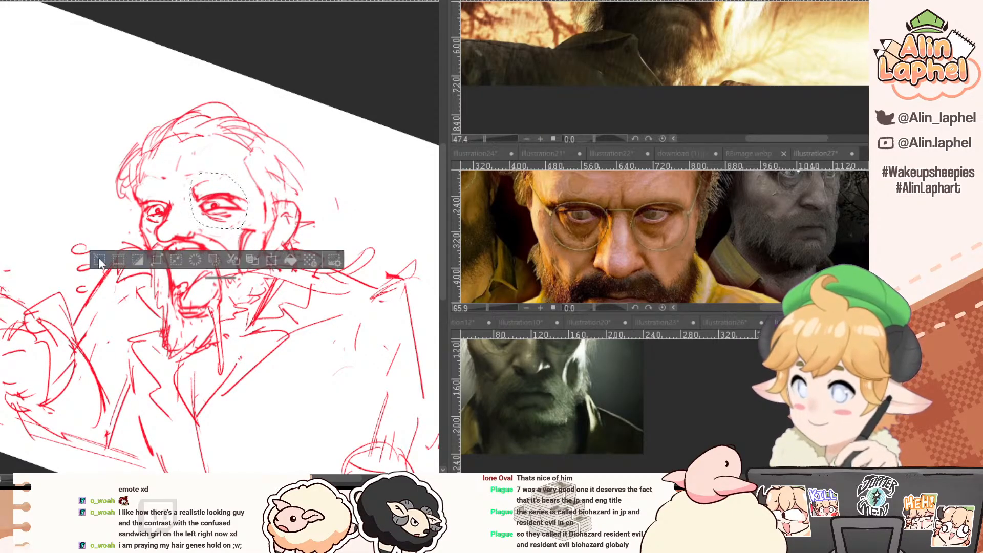
{"action": "left_click", "coordinate": [175, 266]}
{"action": "key", "text": "ctrl+@"}
Add frown wrinkles between the man's eyebrows and above the far brow, and check the whole composition.
{"action": "mouse_move", "coordinate": [195, 207]}
{"action": "left_mouse_down"}
{"action": "mouse_move", "coordinate": [189, 218]}
{"action": "mouse_move", "coordinate": [206, 223]}
{"action": "mouse_move", "coordinate": [134, 165]}
{"action": "mouse_move", "coordinate": [193, 183]}
{"action": "left_mouse_up"}
{"action": "key", "text": "p"}
{"action": "key", "text": "p"}
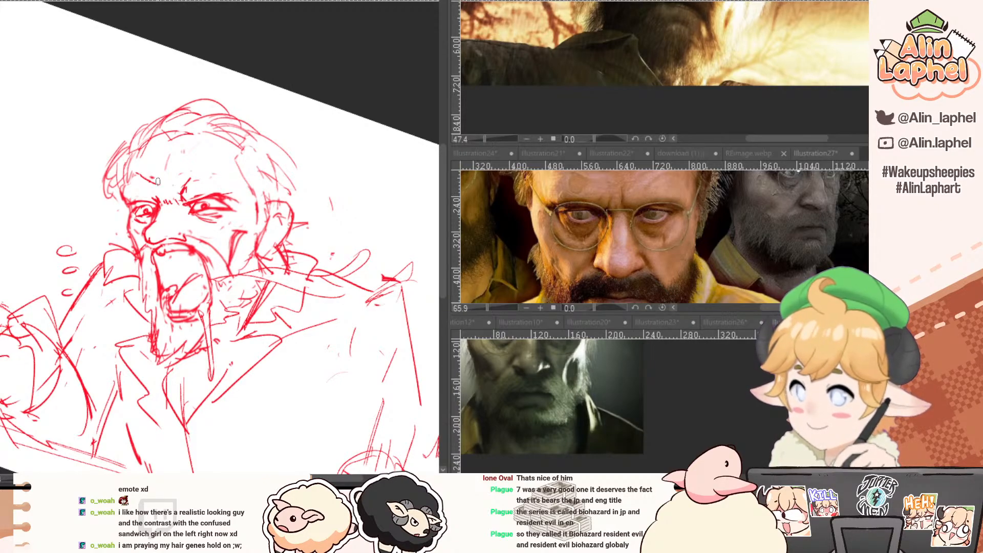
{"action": "left_click_drag", "start_coordinate": [129, 200], "coordinate": [39, 199]}
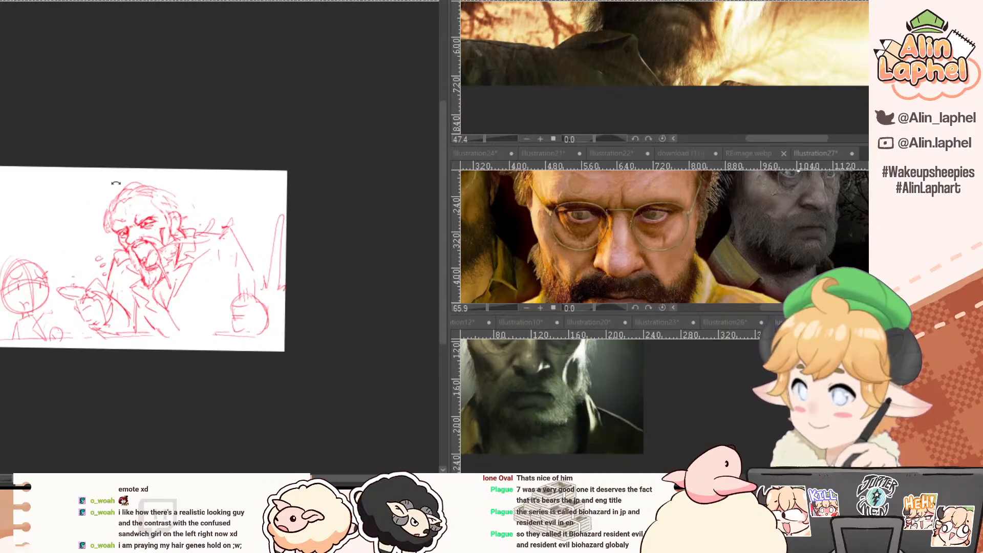
{"action": "left_click_drag", "start_coordinate": [98, 231], "coordinate": [114, 196]}
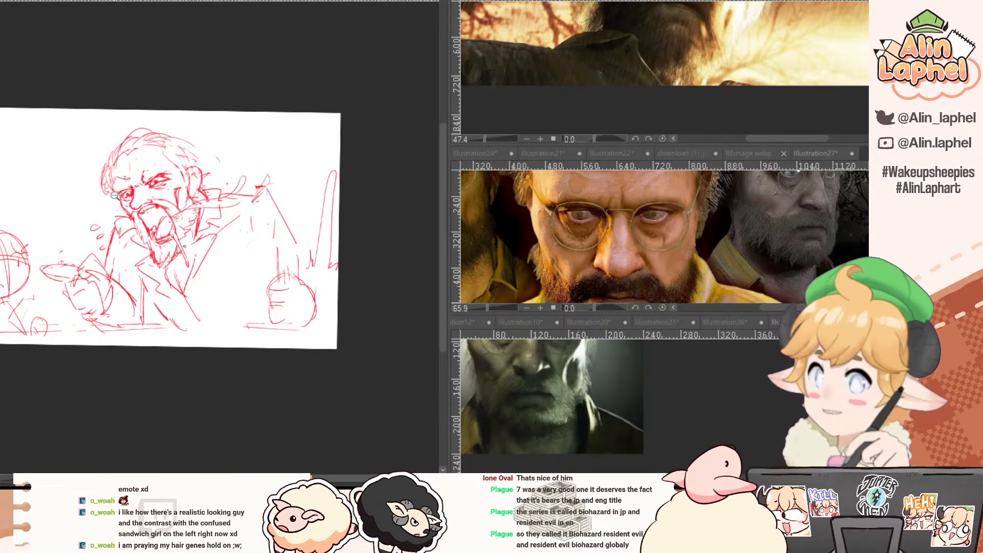
{"action": "left_click_drag", "start_coordinate": [101, 161], "coordinate": [149, 154]}
{"action": "left_click_drag", "start_coordinate": [141, 192], "coordinate": [156, 168]}
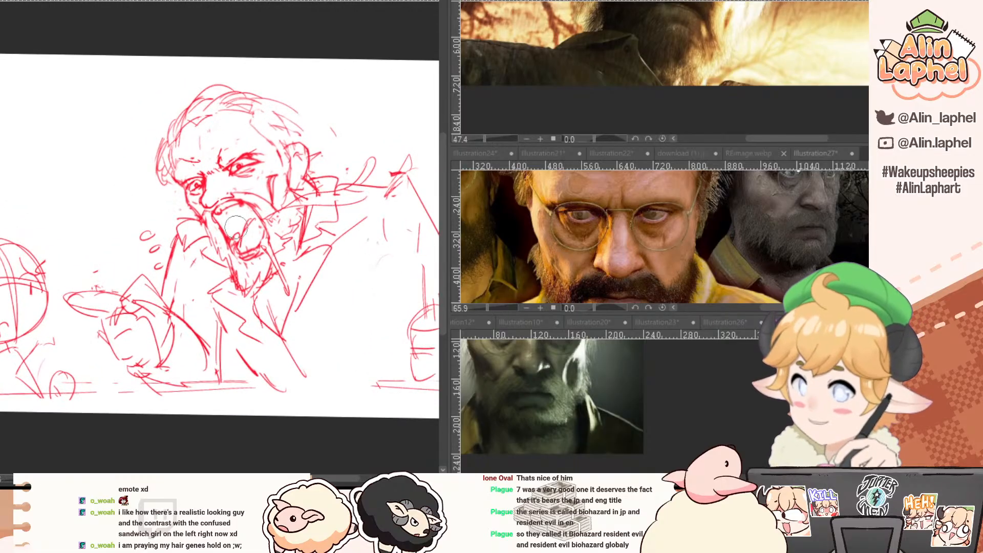
Reframe the grey portrait reference to show more of the face, and sketch a spoon-shaped utensil in the man's raised hand.
{"action": "left_click", "coordinate": [499, 262]}
{"action": "left_click", "coordinate": [562, 390]}
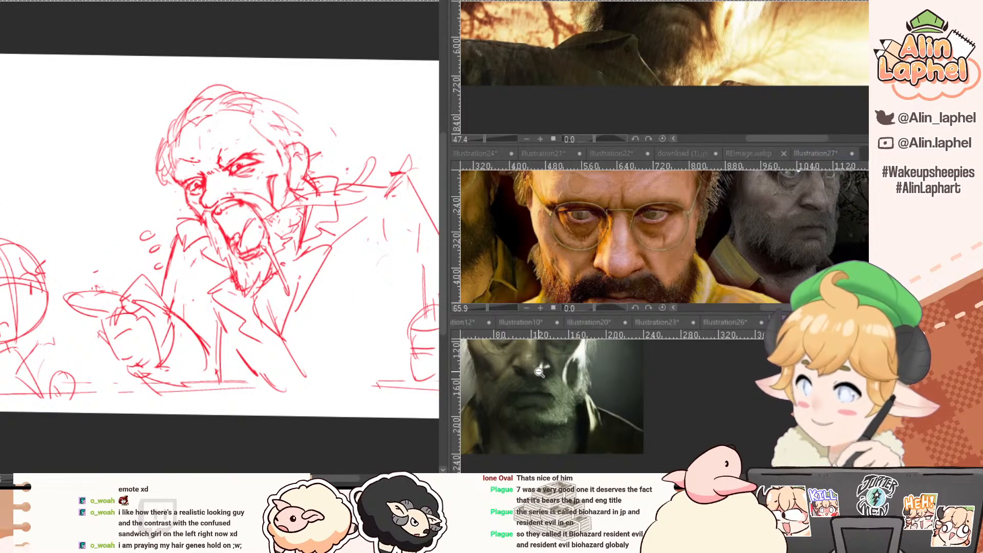
{"action": "left_click_drag", "start_coordinate": [537, 383], "coordinate": [526, 370]}
{"action": "left_click", "coordinate": [526, 370]}
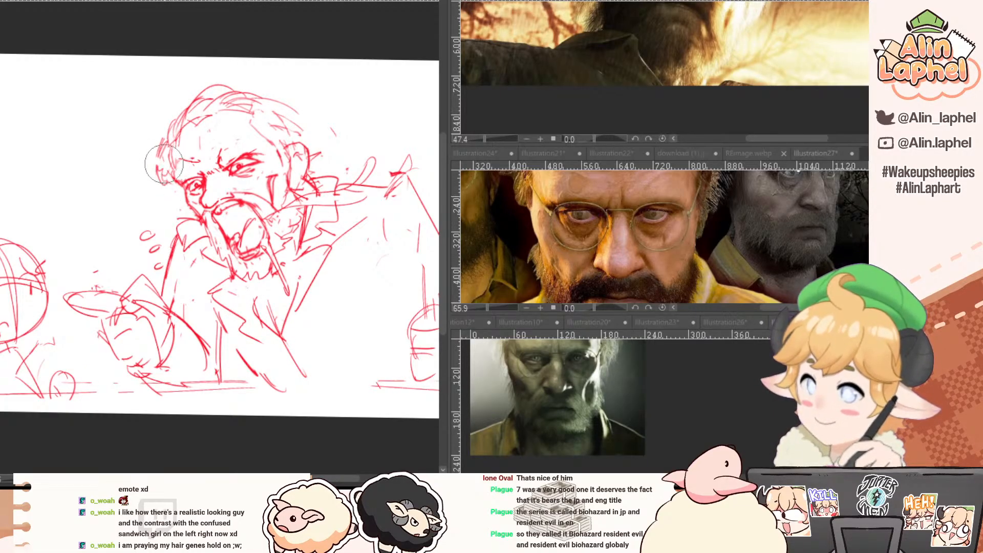
{"action": "left_click", "coordinate": [224, 177], "text": "alt"}
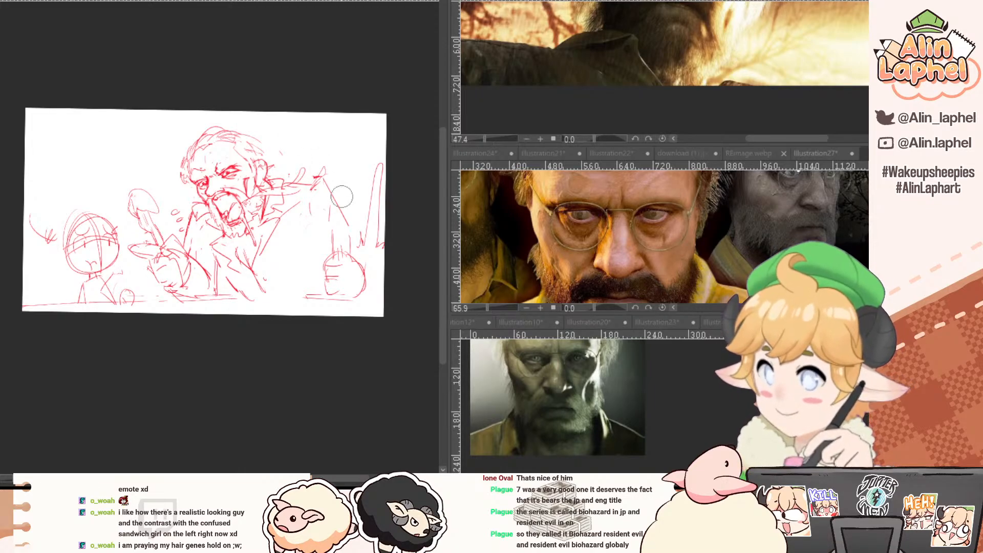
Erase the old arm line and redraw the sleeve from the shoulder to the resting fist, reworking the tall pointed shape beside it.
{"action": "left_click_drag", "start_coordinate": [342, 197], "coordinate": [310, 187]}
{"action": "key", "text": "p"}
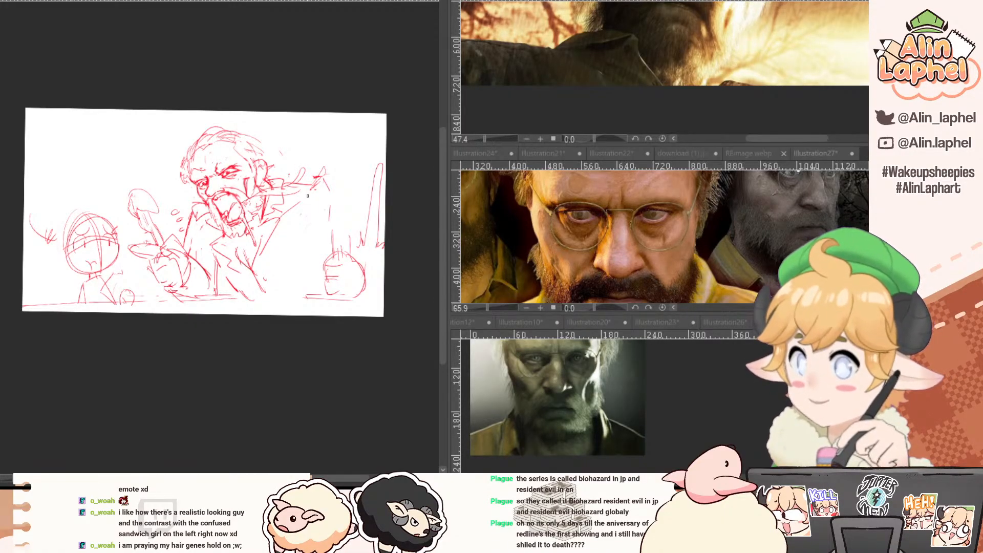
{"action": "mouse_move", "coordinate": [309, 185]}
{"action": "left_mouse_down"}
{"action": "mouse_move", "coordinate": [349, 210]}
{"action": "mouse_move", "coordinate": [310, 226]}
{"action": "mouse_move", "coordinate": [322, 232]}
{"action": "mouse_move", "coordinate": [328, 218]}
{"action": "mouse_move", "coordinate": [353, 245]}
{"action": "left_mouse_up"}
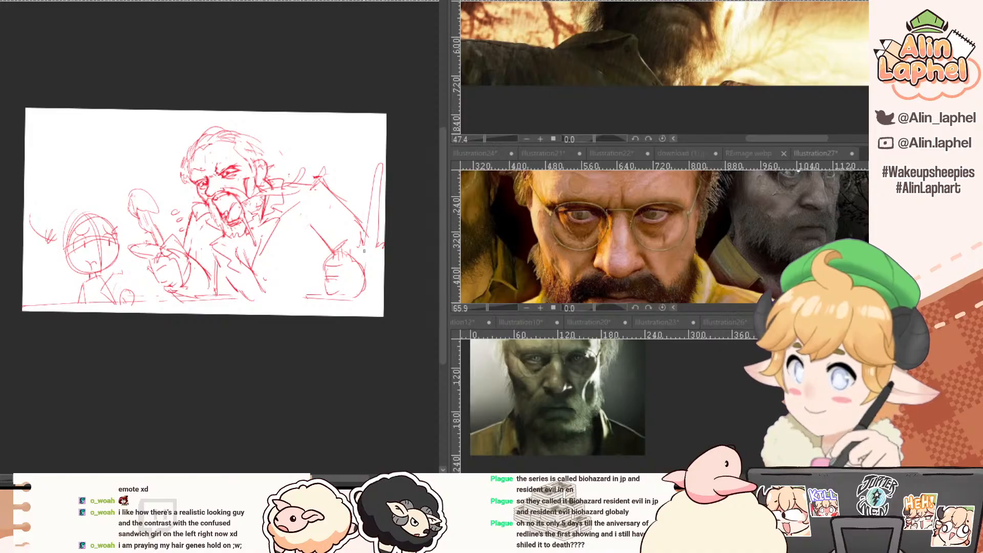
{"action": "mouse_move", "coordinate": [372, 222]}
{"action": "left_mouse_down"}
{"action": "mouse_move", "coordinate": [375, 213]}
{"action": "mouse_move", "coordinate": [363, 240]}
{"action": "left_mouse_up"}
{"action": "left_click_drag", "start_coordinate": [379, 147], "coordinate": [376, 248]}
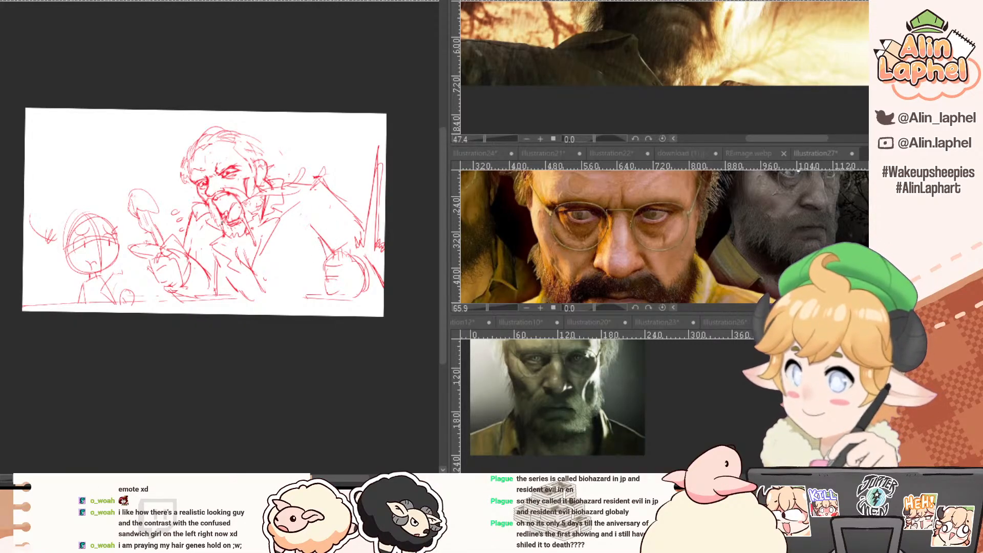
Reframe the yellow-shirt portrait reference to show his shirt, then rework the shirt opening and collar below the sketched man's beard.
{"action": "left_click", "coordinate": [567, 227]}
{"action": "mouse_move", "coordinate": [553, 261]}
{"action": "left_mouse_down"}
{"action": "mouse_move", "coordinate": [528, 169]}
{"action": "mouse_move", "coordinate": [534, 272]}
{"action": "mouse_move", "coordinate": [543, 218]}
{"action": "left_mouse_up"}
{"action": "mouse_move", "coordinate": [504, 177]}
{"action": "left_mouse_down"}
{"action": "mouse_move", "coordinate": [559, 240]}
{"action": "mouse_move", "coordinate": [540, 240]}
{"action": "mouse_move", "coordinate": [552, 251]}
{"action": "left_mouse_up"}
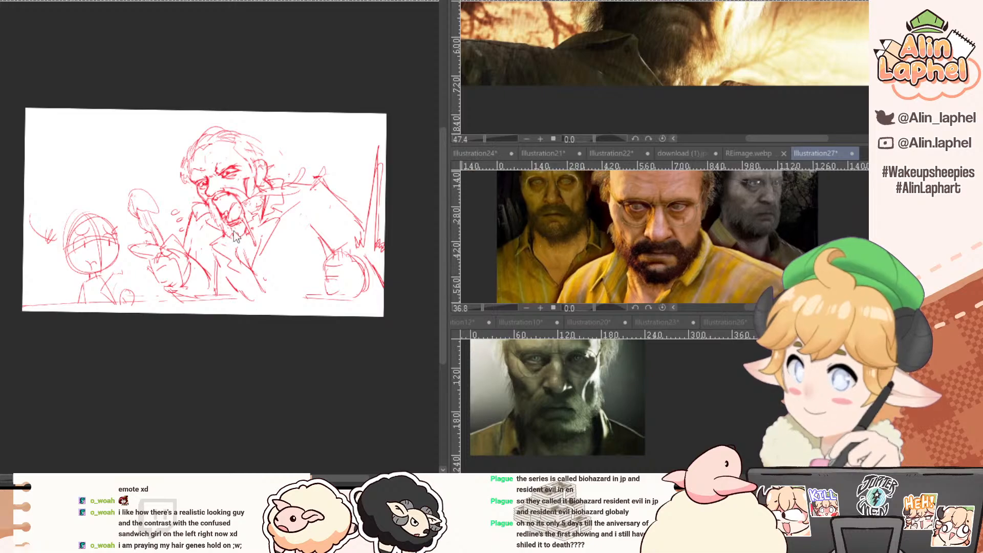
{"action": "scroll", "coordinate": [236, 237], "scroll_direction": "up", "scroll_amount": 2}
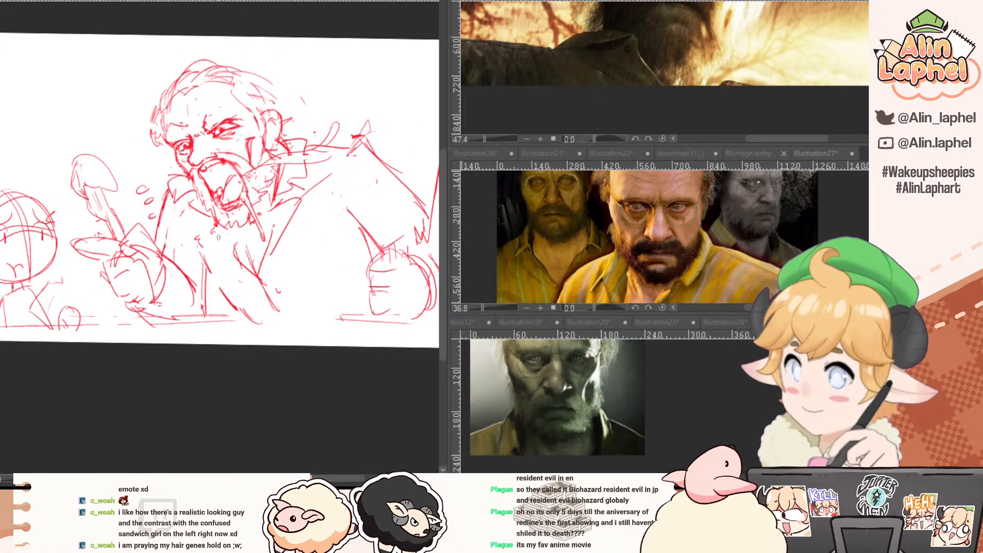
{"action": "key", "text": "e"}
{"action": "mouse_move", "coordinate": [241, 258]}
{"action": "left_mouse_down"}
{"action": "mouse_move", "coordinate": [256, 279]}
{"action": "mouse_move", "coordinate": [281, 236]}
{"action": "left_mouse_up"}
{"action": "key", "text": "p"}
{"action": "key", "text": "e"}
{"action": "mouse_move", "coordinate": [251, 254]}
{"action": "left_mouse_down"}
{"action": "mouse_move", "coordinate": [302, 185]}
{"action": "mouse_move", "coordinate": [269, 234]}
{"action": "left_mouse_up"}
{"action": "key", "text": "e"}
{"action": "key", "text": "p"}
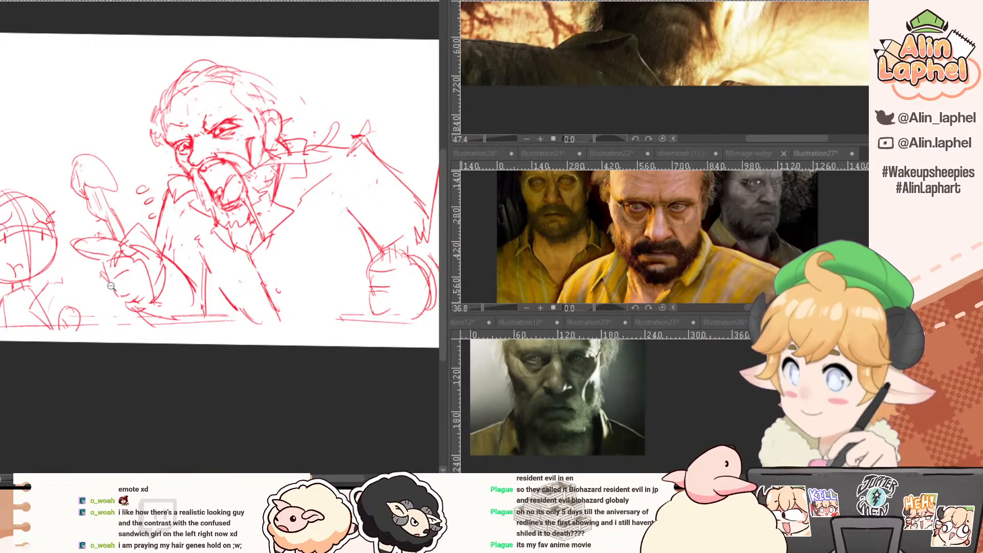
Rotate the canvas and redraw the extended pointing finger on the man's spoon-holding hand.
{"action": "key", "text": "e"}
{"action": "key", "text": "p"}
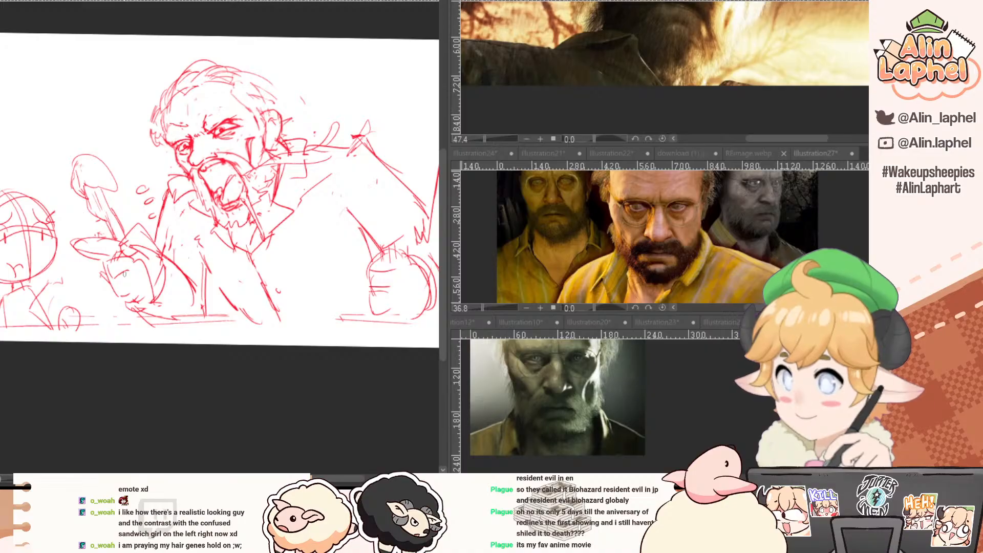
{"action": "key", "text": "e"}
{"action": "key", "text": "r"}
{"action": "mouse_move", "coordinate": [97, 244]}
{"action": "left_mouse_down"}
{"action": "mouse_move", "coordinate": [149, 135]}
{"action": "mouse_move", "coordinate": [125, 107]}
{"action": "mouse_move", "coordinate": [163, 153]}
{"action": "left_mouse_up"}
{"action": "key", "text": "p"}
{"action": "key", "text": "e"}
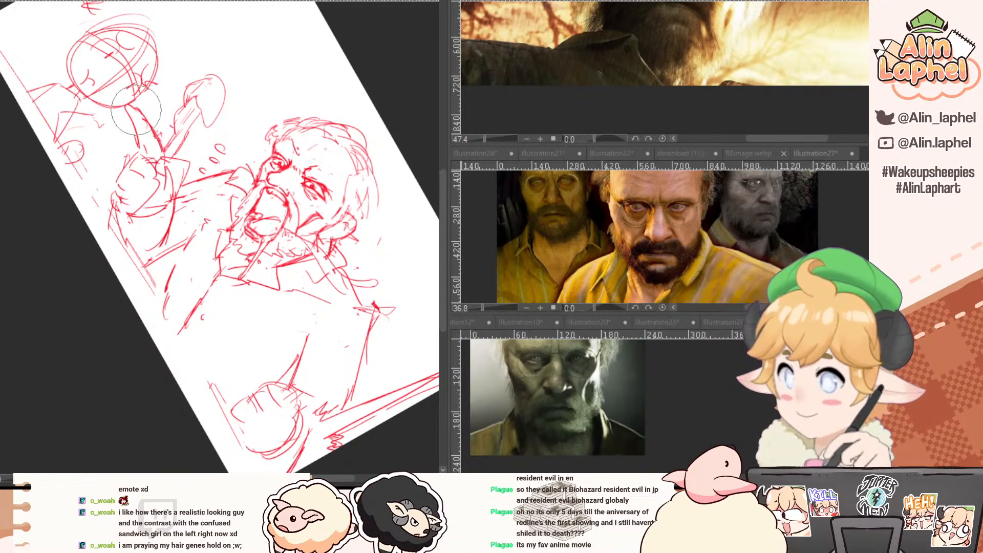
{"action": "key", "text": "p"}
{"action": "left_click_drag", "start_coordinate": [136, 110], "coordinate": [144, 154]}
{"action": "left_click_drag", "start_coordinate": [128, 107], "coordinate": [147, 135]}
{"action": "left_click_drag", "start_coordinate": [139, 111], "coordinate": [156, 154]}
Turn the canvas upright, retouch the lines around the pointing hand, and view the whole composition.
{"action": "key", "text": "r"}
{"action": "mouse_move", "coordinate": [88, 127]}
{"action": "left_mouse_down"}
{"action": "mouse_move", "coordinate": [107, 288]}
{"action": "mouse_move", "coordinate": [110, 267]}
{"action": "mouse_move", "coordinate": [148, 306]}
{"action": "left_mouse_up"}
{"action": "key", "text": "e"}
{"action": "key", "text": "p"}
{"action": "mouse_move", "coordinate": [133, 259]}
{"action": "left_mouse_down"}
{"action": "mouse_move", "coordinate": [147, 266]}
{"action": "mouse_move", "coordinate": [151, 293]}
{"action": "mouse_move", "coordinate": [231, 284]}
{"action": "left_mouse_up"}
{"action": "key", "text": "space"}
{"action": "key", "text": "alt+space"}
{"action": "left_click_drag", "start_coordinate": [150, 227], "coordinate": [129, 211]}
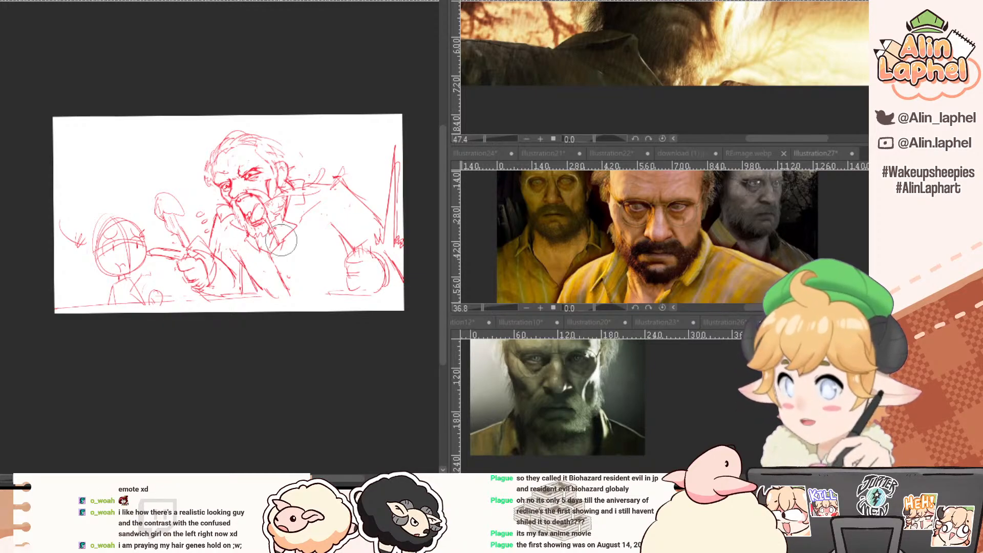
Sketch a small loose object on the table beside the resting fist and a small mark on the man's upper sleeve.
{"action": "mouse_move", "coordinate": [304, 265]}
{"action": "left_mouse_down"}
{"action": "mouse_move", "coordinate": [334, 266]}
{"action": "mouse_move", "coordinate": [299, 266]}
{"action": "mouse_move", "coordinate": [325, 264]}
{"action": "left_mouse_up"}
{"action": "left_click_drag", "start_coordinate": [349, 200], "coordinate": [355, 210]}
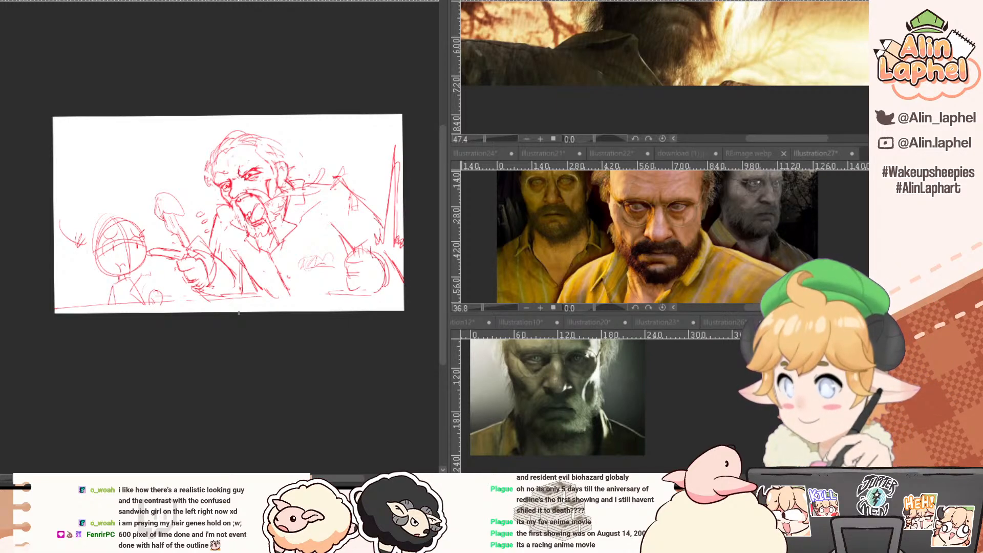
Lasso the whole man with his spoon and fist, shift him slightly away from the small figure, and deselect him.
{"action": "scroll", "coordinate": [160, 195], "scroll_direction": "up", "scroll_amount": 2}
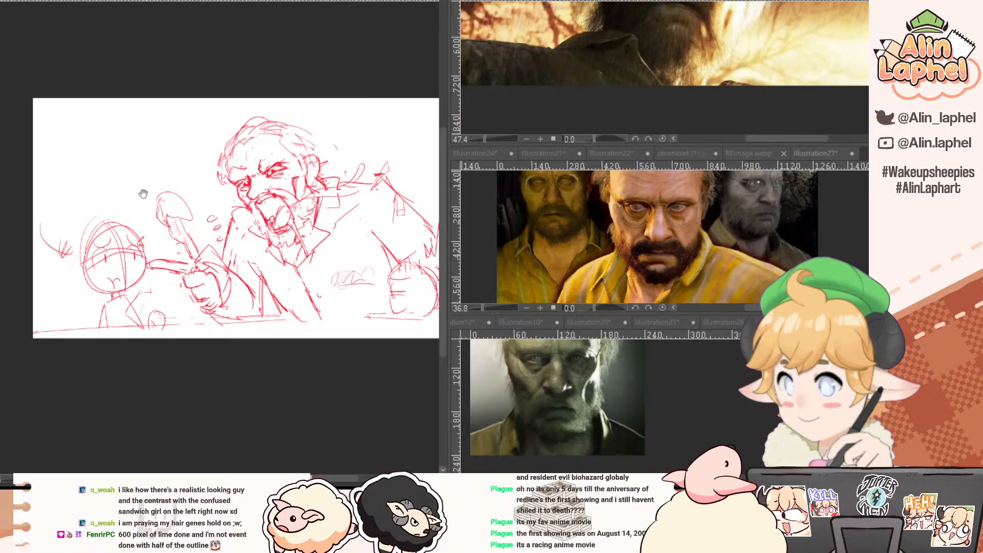
{"action": "mouse_move", "coordinate": [143, 194]}
{"action": "left_mouse_down"}
{"action": "mouse_move", "coordinate": [80, 210]}
{"action": "mouse_move", "coordinate": [110, 293]}
{"action": "mouse_move", "coordinate": [150, 321]}
{"action": "mouse_move", "coordinate": [347, 323]}
{"action": "mouse_move", "coordinate": [429, 159]}
{"action": "mouse_move", "coordinate": [169, 41]}
{"action": "left_mouse_up"}
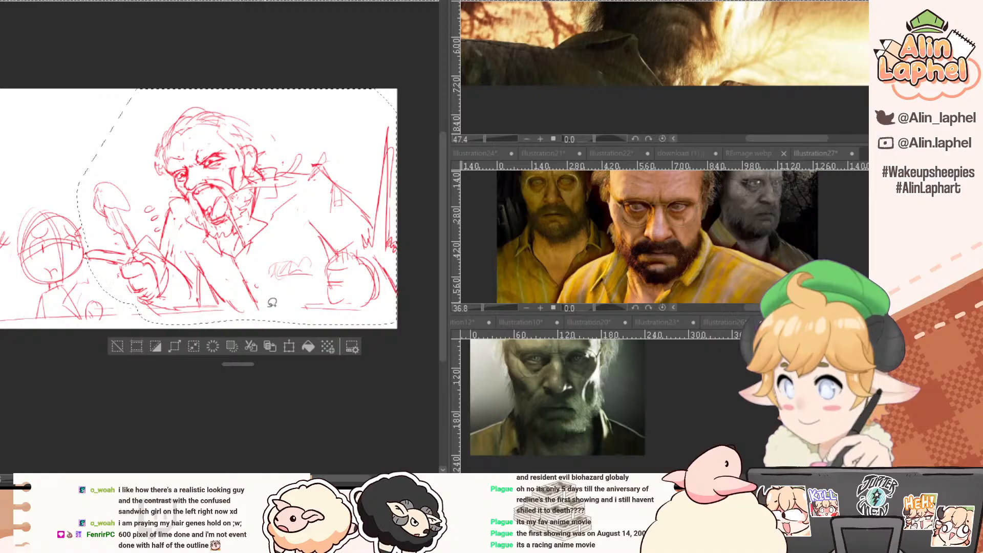
{"action": "left_click", "coordinate": [289, 347]}
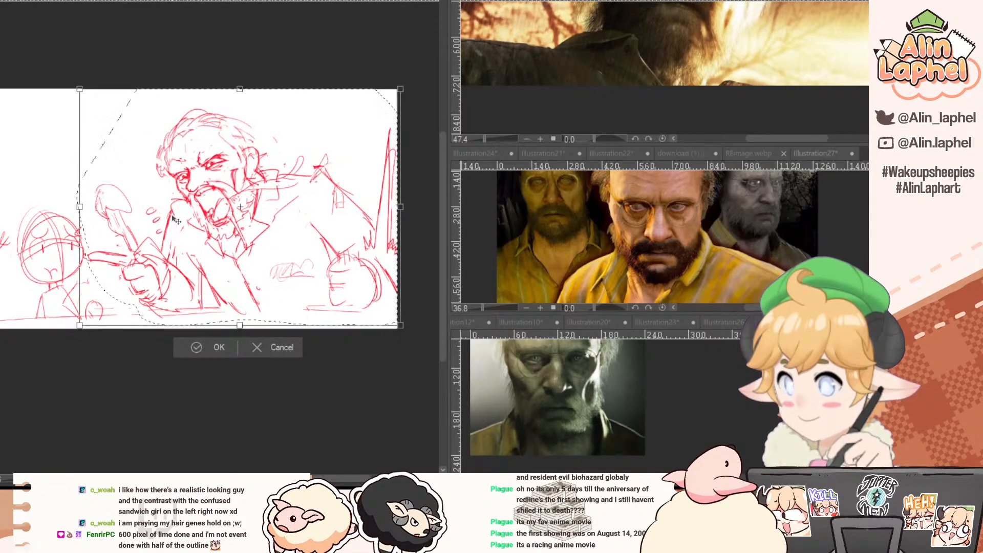
{"action": "left_click_drag", "start_coordinate": [172, 215], "coordinate": [186, 217]}
{"action": "key", "text": "Return"}
{"action": "left_click", "coordinate": [129, 347]}
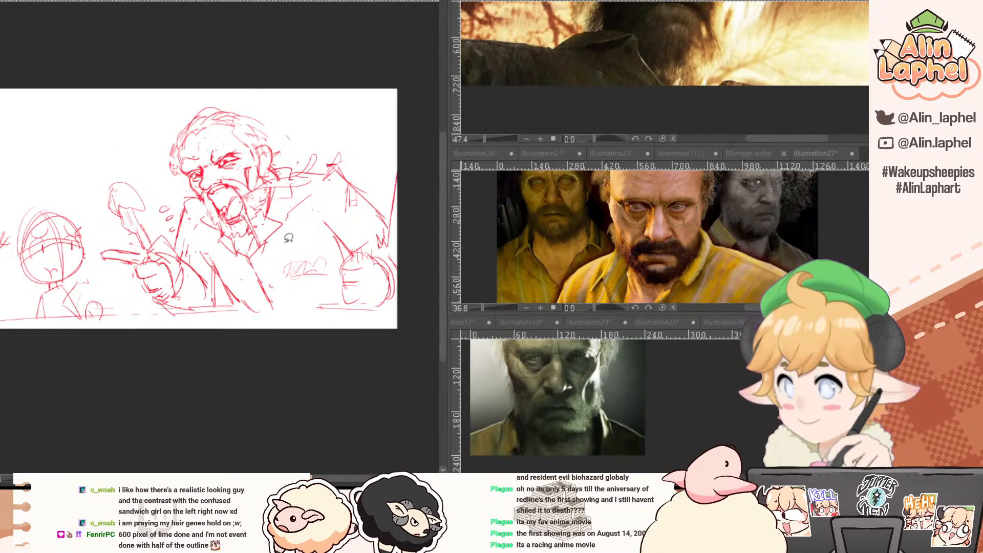
Erase the tall pointed shape at the canvas edge and redraw the lower sleeve and resting fist.
{"action": "key", "text": "e"}
{"action": "mouse_move", "coordinate": [391, 207]}
{"action": "left_mouse_down"}
{"action": "mouse_move", "coordinate": [385, 247]}
{"action": "mouse_move", "coordinate": [397, 287]}
{"action": "mouse_move", "coordinate": [387, 309]}
{"action": "mouse_move", "coordinate": [378, 274]}
{"action": "mouse_move", "coordinate": [391, 285]}
{"action": "mouse_move", "coordinate": [371, 274]}
{"action": "mouse_move", "coordinate": [367, 306]}
{"action": "mouse_move", "coordinate": [345, 277]}
{"action": "left_mouse_up"}
{"action": "key", "text": "p"}
{"action": "key", "text": "e"}
{"action": "key", "text": "p"}
{"action": "left_click_drag", "start_coordinate": [359, 268], "coordinate": [349, 262]}
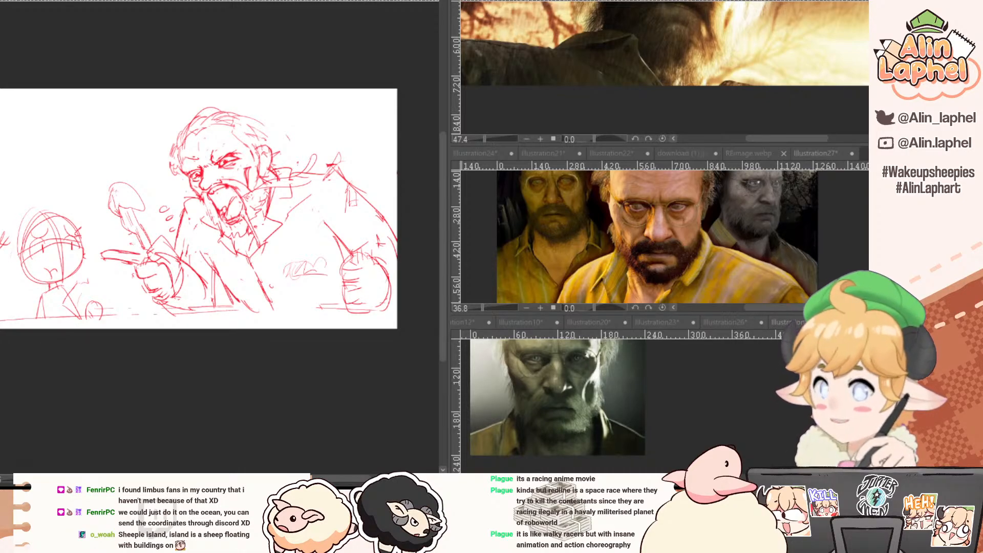
Look through the open pixel-art map images, from the crowded city map to the green map with the long-necked character.
{"action": "key", "text": "ctrl+Tab"}
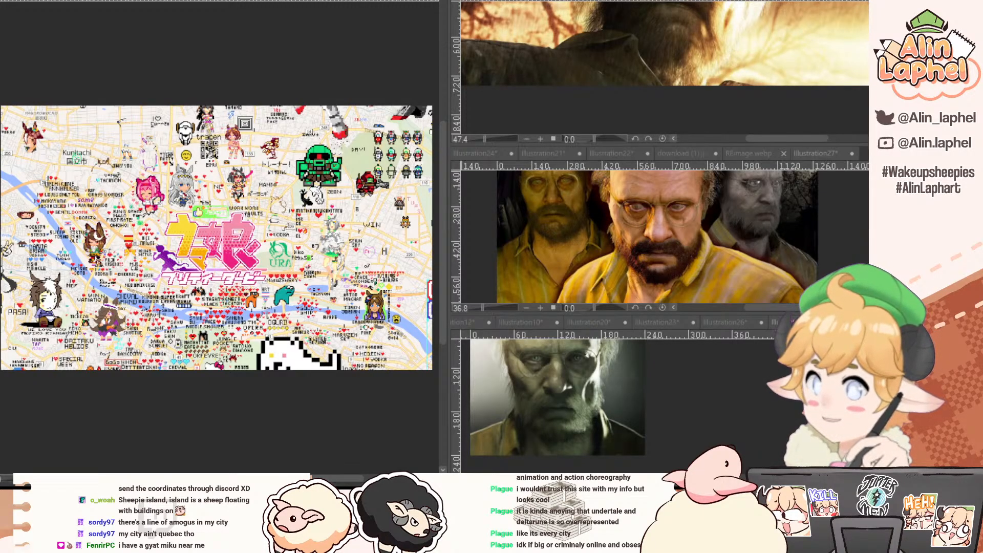
{"action": "key", "text": "ctrl+Tab"}
{"action": "scroll", "coordinate": [228, 277], "scroll_direction": "up", "scroll_amount": 3}
{"action": "scroll", "coordinate": [228, 276], "scroll_direction": "down", "scroll_amount": 2}
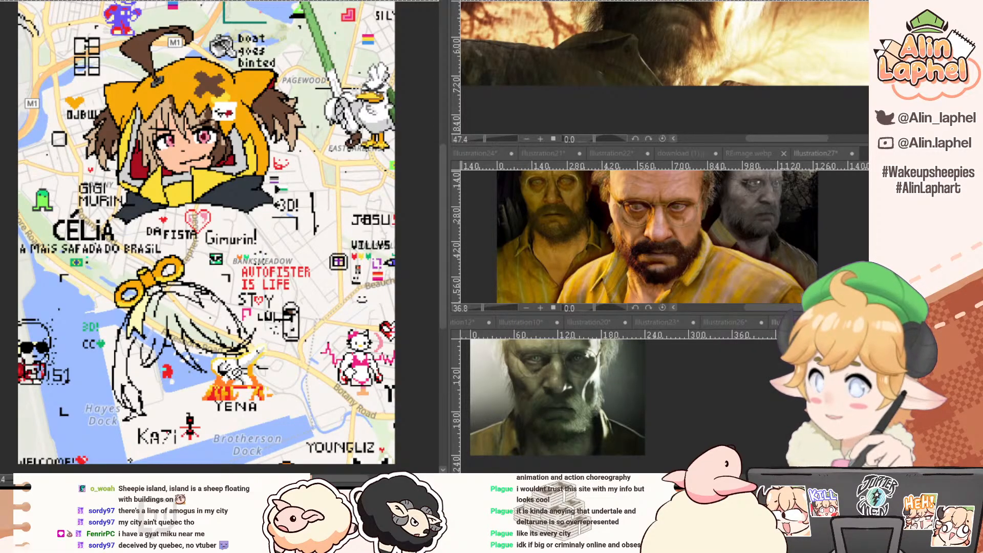
{"action": "key", "text": "ctrl+Tab"}
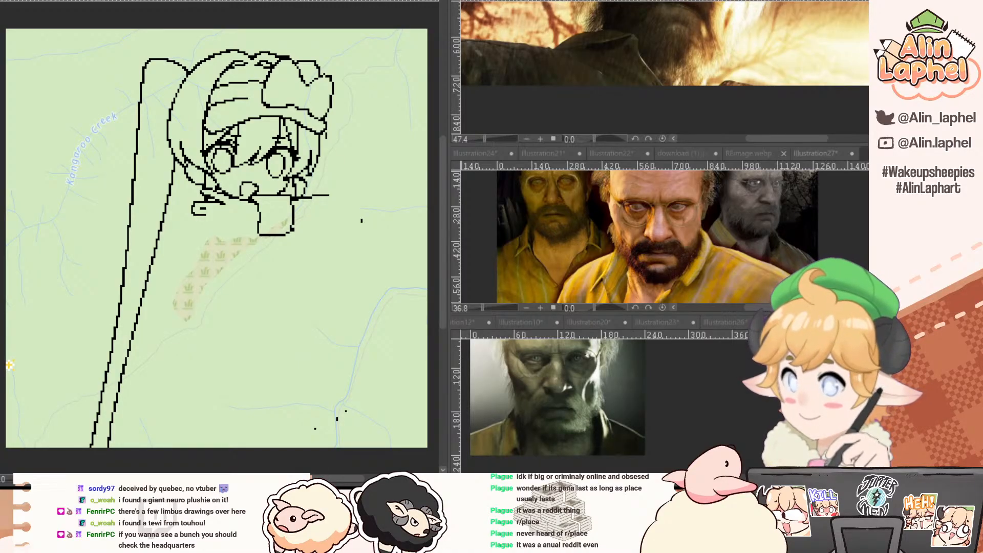
Examine the drawings around the large orange-haired portrait on the crowded pixel-art map.
{"action": "key", "text": "ctrl+Tab"}
{"action": "scroll", "coordinate": [205, 281], "scroll_direction": "up", "scroll_amount": 2}
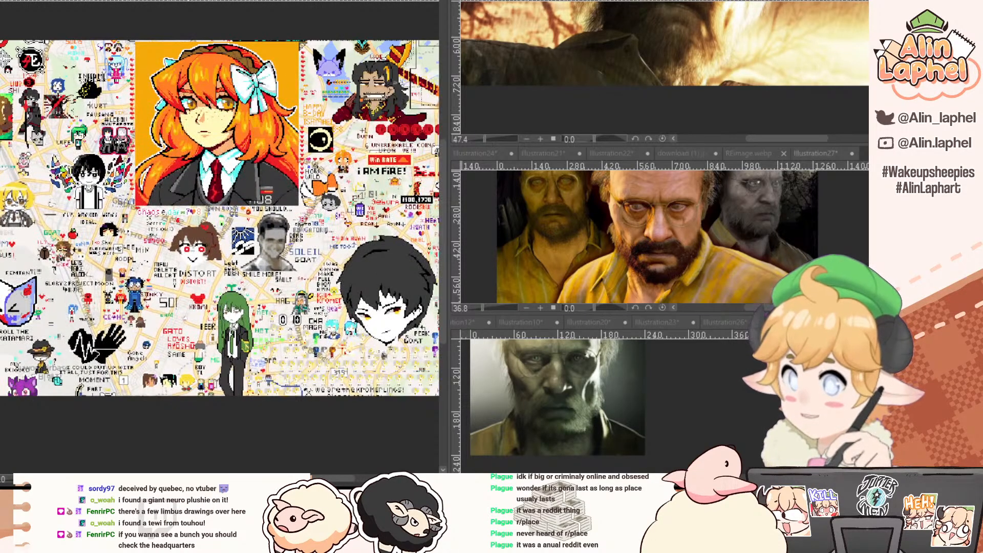
{"action": "scroll", "coordinate": [159, 195], "scroll_direction": "up", "scroll_amount": 5}
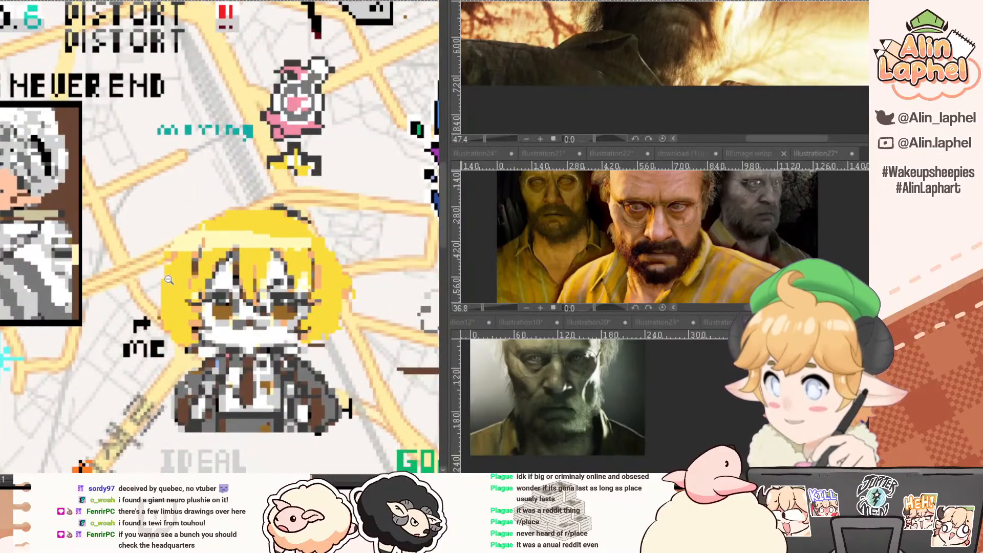
{"action": "scroll", "coordinate": [158, 196], "scroll_direction": "down", "scroll_amount": 6}
{"action": "scroll", "coordinate": [180, 305], "scroll_direction": "up", "scroll_amount": 5}
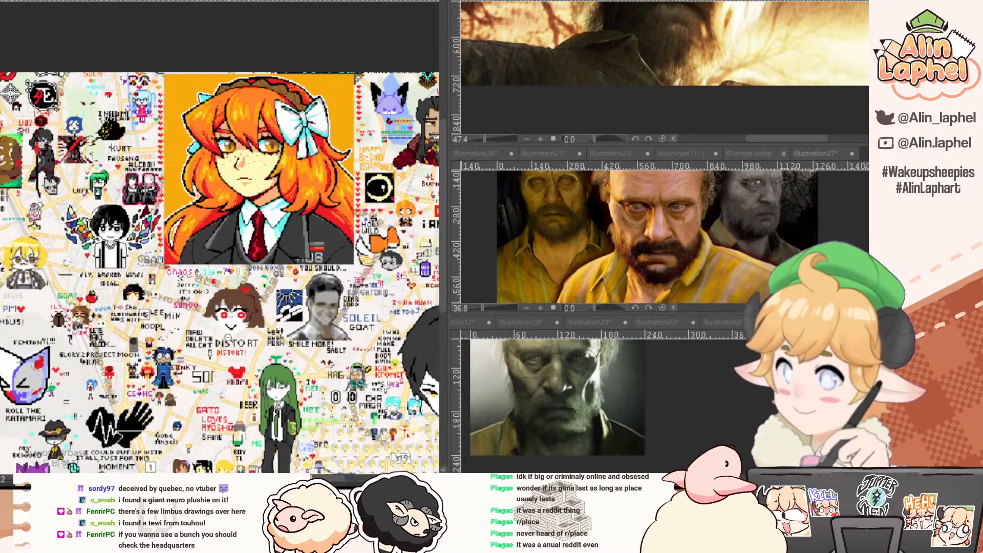
{"action": "scroll", "coordinate": [180, 305], "scroll_direction": "up", "scroll_amount": 4}
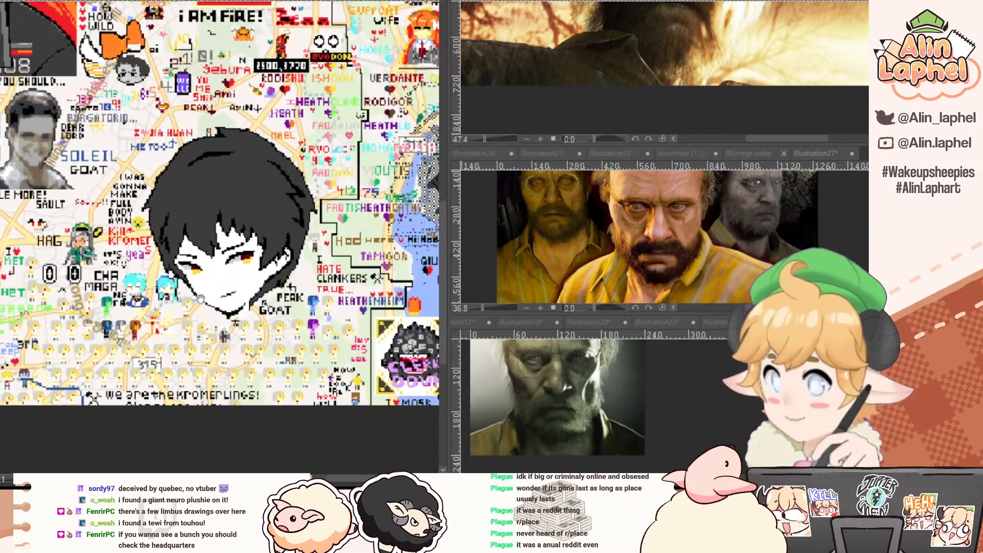
{"action": "scroll", "coordinate": [212, 292], "scroll_direction": "down", "scroll_amount": 5}
{"action": "scroll", "coordinate": [217, 312], "scroll_direction": "up", "scroll_amount": 6}
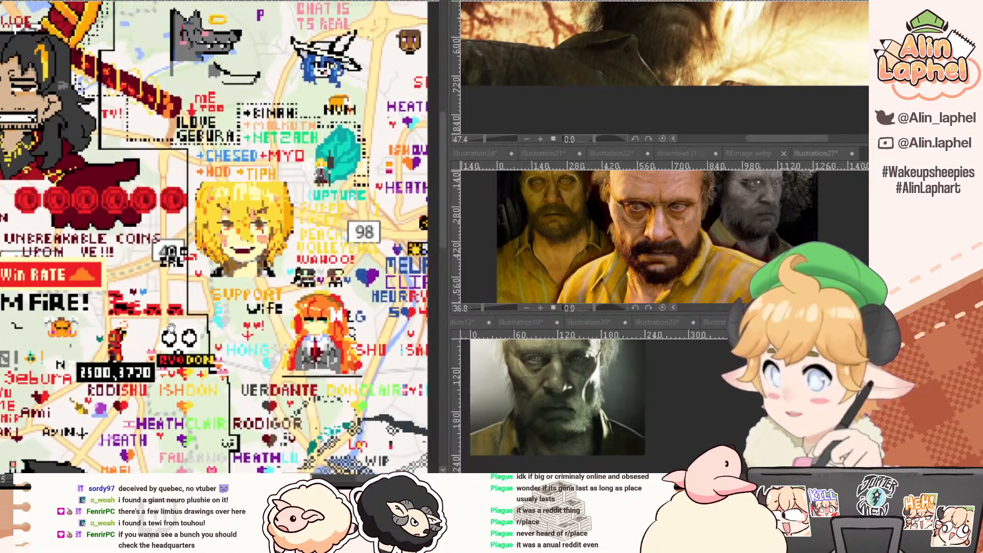
{"action": "left_click_drag", "start_coordinate": [183, 323], "coordinate": [455, 330]}
{"action": "scroll", "coordinate": [117, 369], "scroll_direction": "down", "scroll_amount": 5}
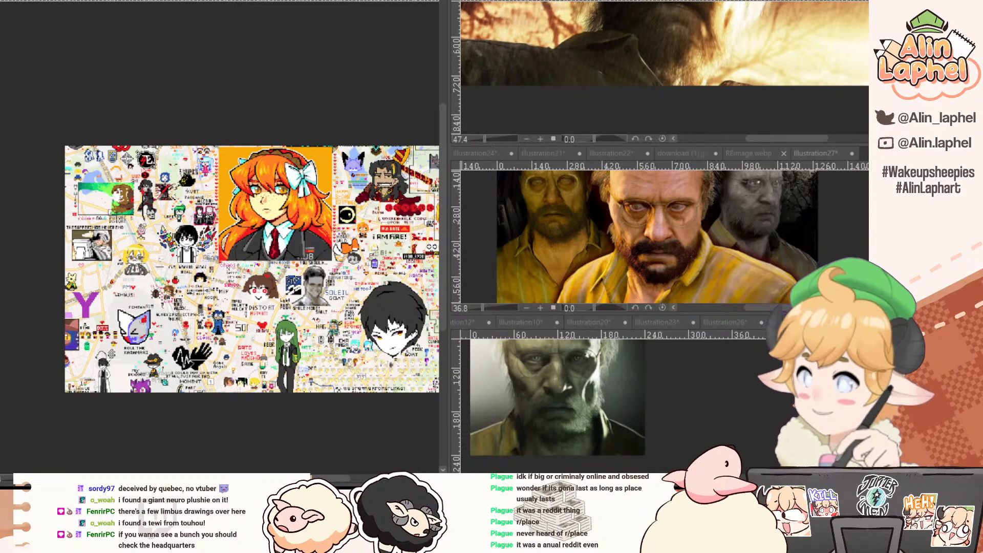
{"action": "left_click_drag", "start_coordinate": [88, 75], "coordinate": [75, 42]}
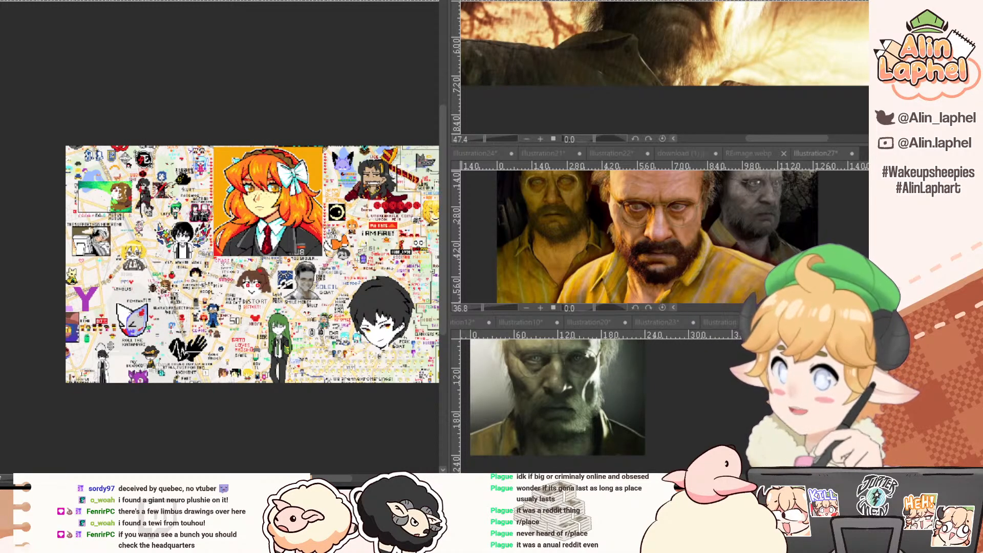
Examine the pixel-art map image with the red rose panel, up close and as a whole.
{"action": "key", "text": "ctrl+Tab"}
{"action": "left_click_drag", "start_coordinate": [188, 262], "coordinate": [220, 231]}
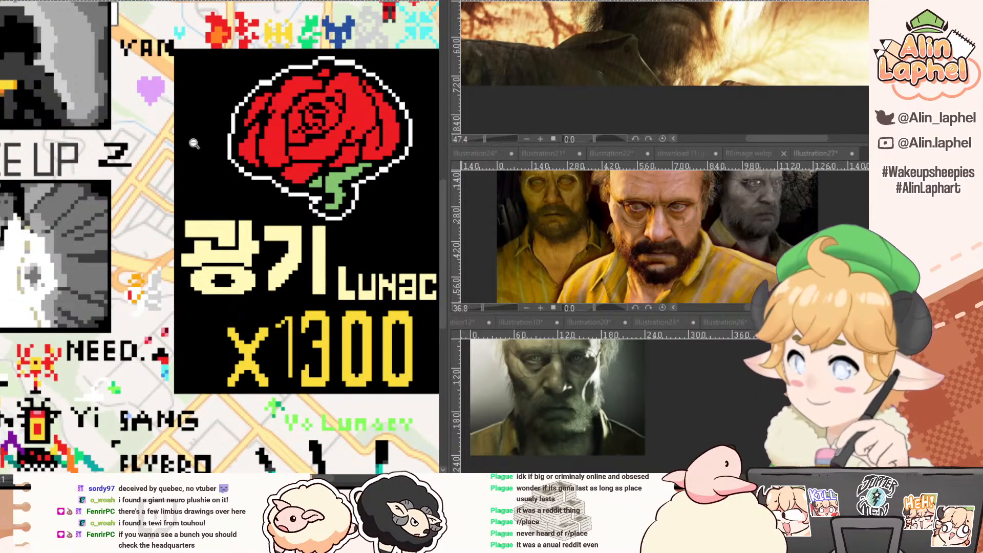
{"action": "left_click_drag", "start_coordinate": [195, 145], "coordinate": [127, 83]}
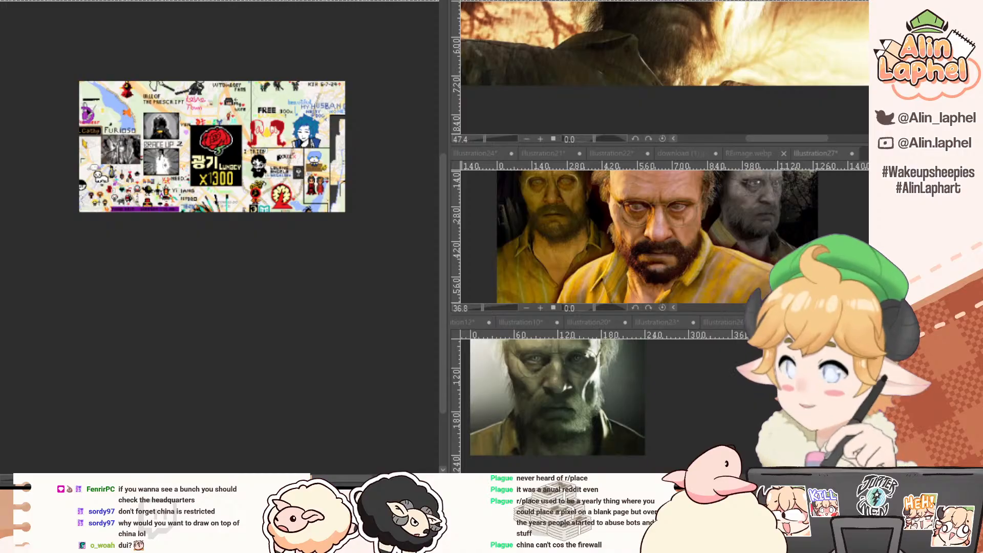
{"action": "left_click", "coordinate": [277, 331], "text": "alt"}
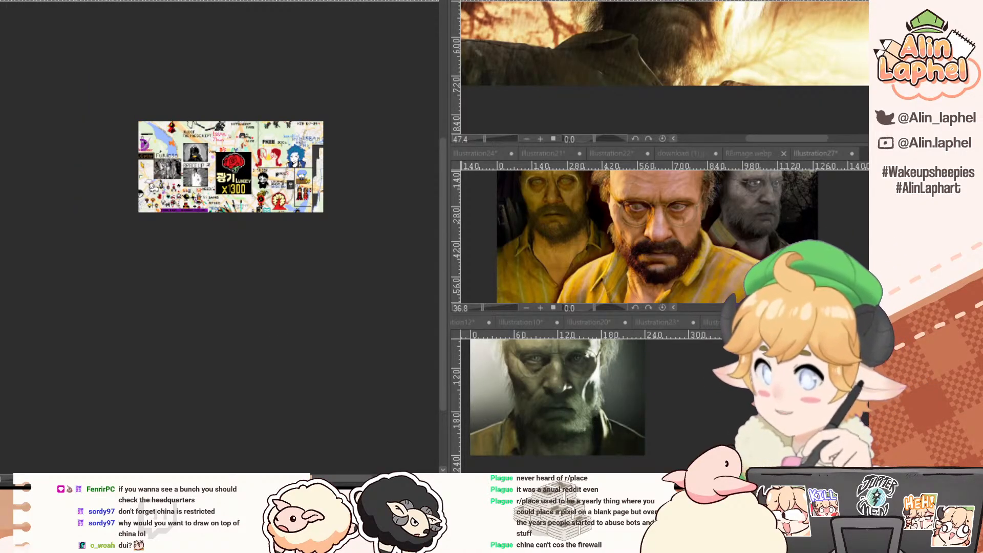
Go back through the open pixel-art map images to the red sketch.
{"action": "left_click", "coordinate": [387, 1]}
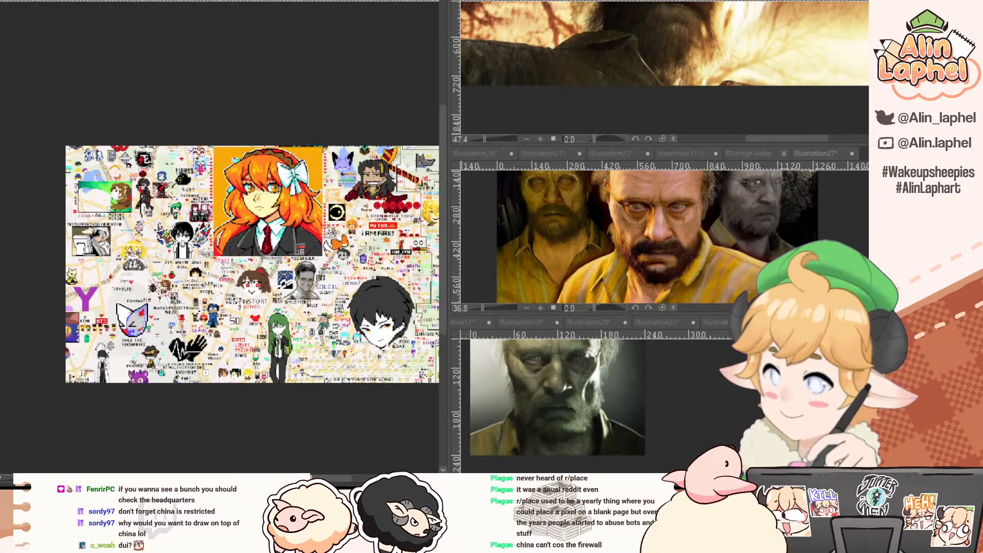
{"action": "left_click", "coordinate": [387, 1]}
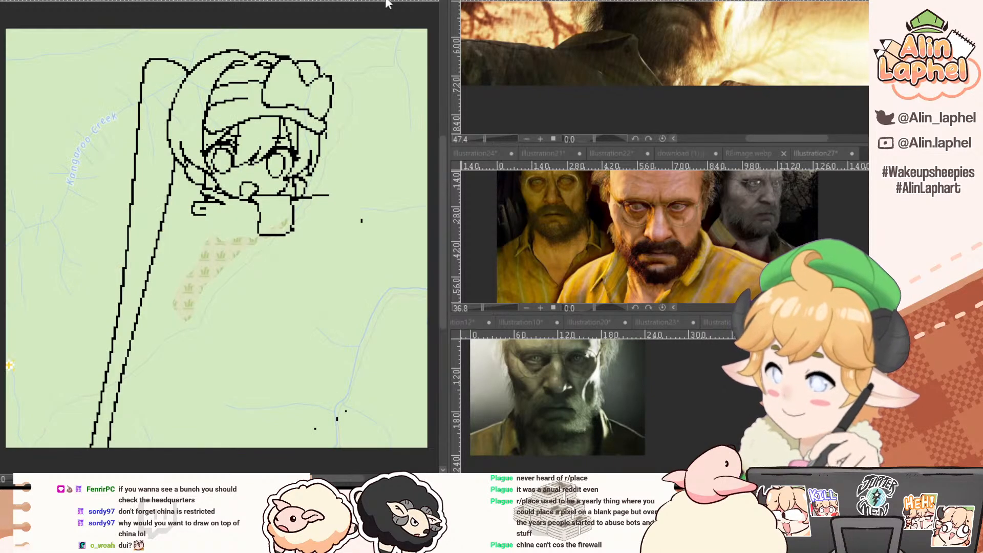
{"action": "left_click", "coordinate": [366, 2]}
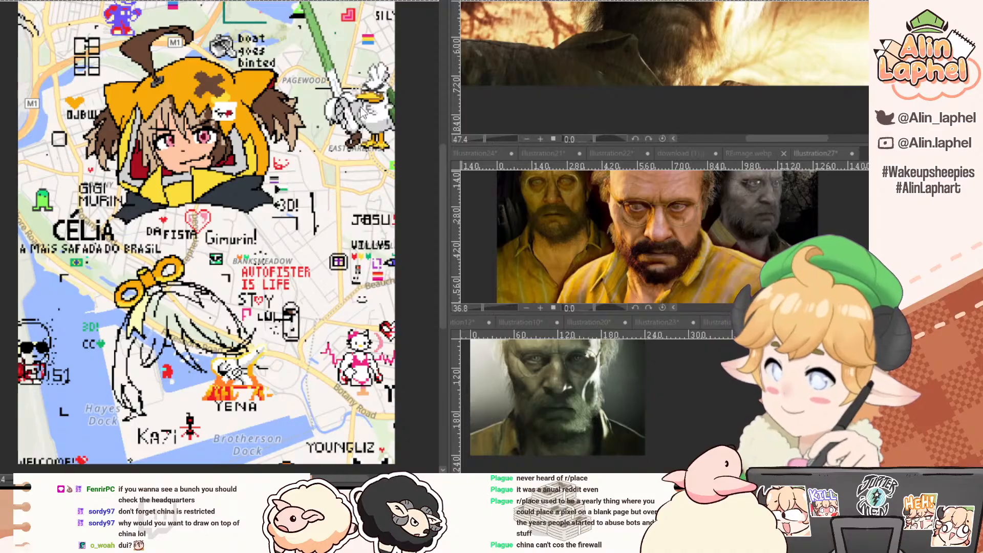
{"action": "left_click", "coordinate": [349, 1]}
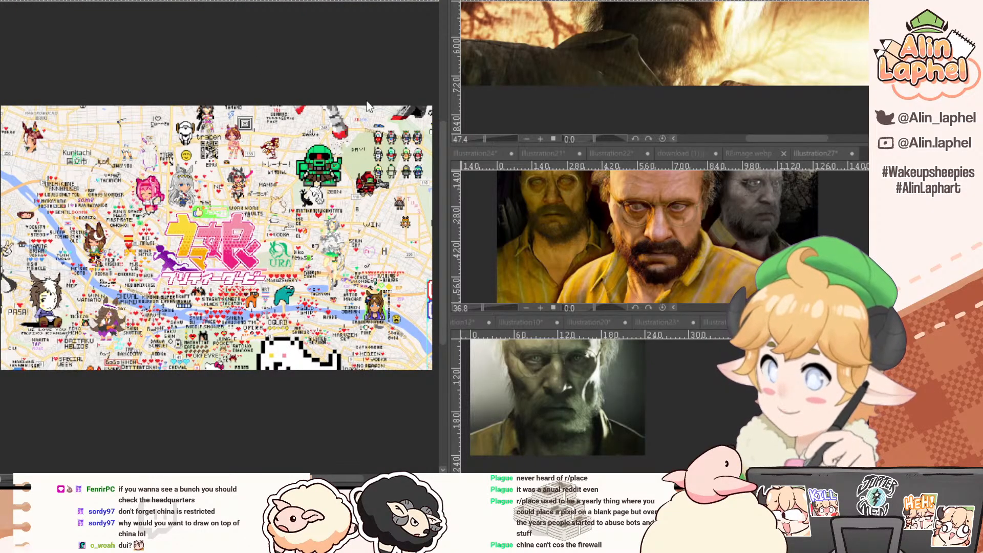
{"action": "left_click", "coordinate": [359, 1]}
Enlarge the eraser and remove the loose scribbled object from the table beside the man's fist.
{"action": "left_click_drag", "start_coordinate": [118, 89], "coordinate": [114, 45]}
{"action": "left_click_drag", "start_coordinate": [71, 154], "coordinate": [83, 151]}
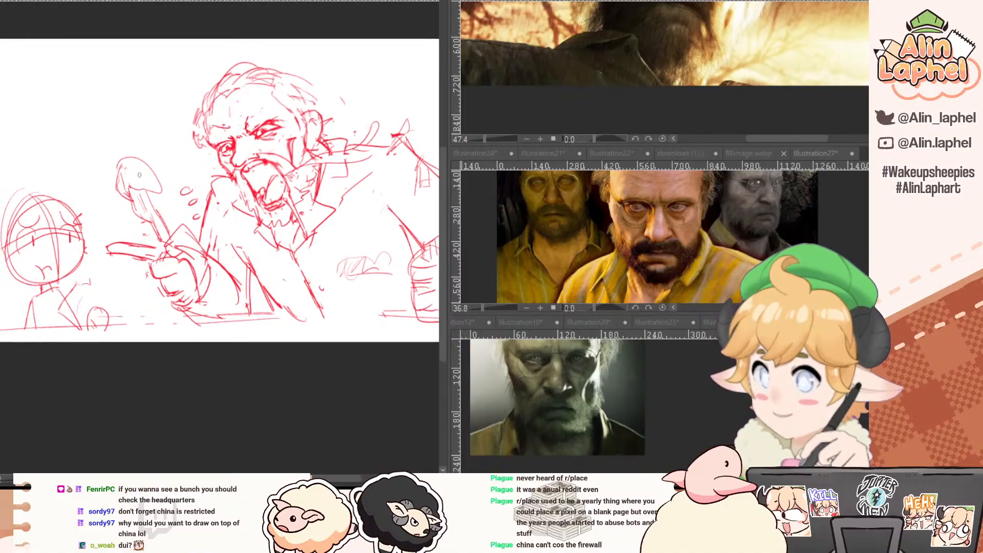
{"action": "left_click_drag", "start_coordinate": [152, 202], "coordinate": [58, 206]}
{"action": "key", "text": "bracketright"}
{"action": "key", "text": "bracketright"}
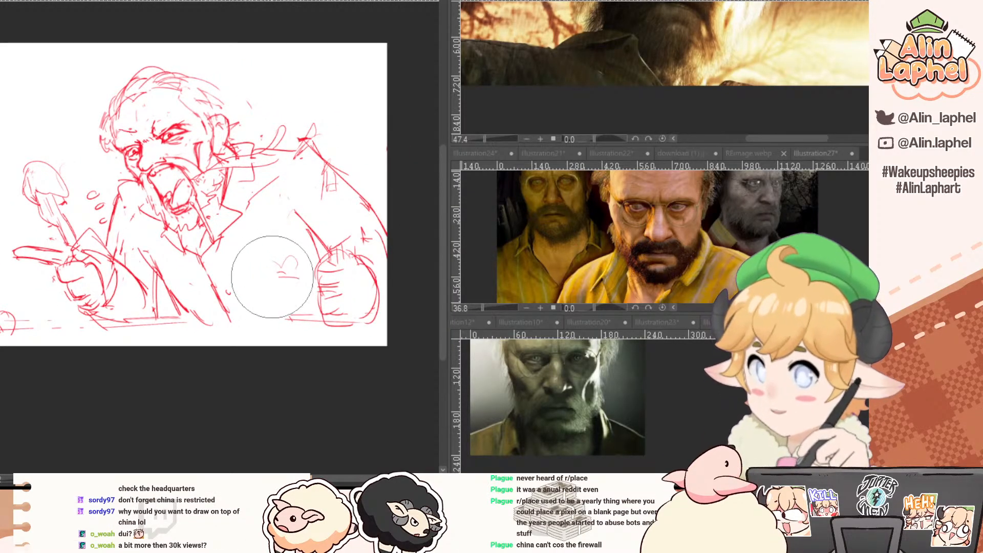
{"action": "mouse_move", "coordinate": [284, 271]}
{"action": "left_mouse_down"}
{"action": "mouse_move", "coordinate": [259, 269]}
{"action": "mouse_move", "coordinate": [298, 284]}
{"action": "left_mouse_up"}
{"action": "key", "text": "p"}
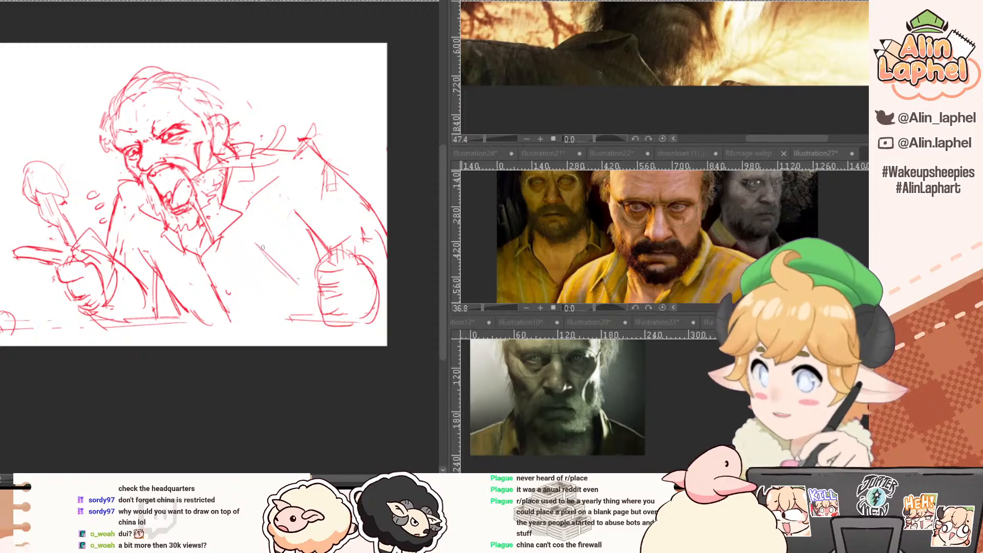
{"action": "key", "text": "ctrl+z"}
{"action": "left_click_drag", "start_coordinate": [250, 239], "coordinate": [301, 285]}
{"action": "left_click_drag", "start_coordinate": [242, 254], "coordinate": [233, 294]}
{"action": "mouse_move", "coordinate": [245, 246]}
{"action": "left_mouse_down"}
{"action": "mouse_move", "coordinate": [253, 265]}
{"action": "mouse_move", "coordinate": [230, 287]}
{"action": "left_mouse_up"}
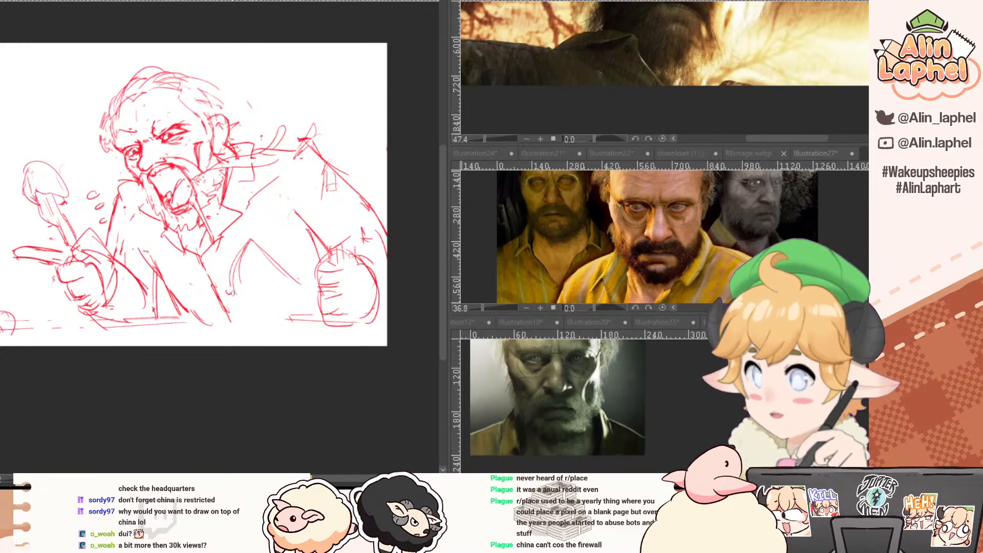
{"action": "key", "text": "ctrl+z"}
{"action": "key", "text": "ctrl+z"}
Draw a rounded, pointed-top shape in the space between the man's chest and fist, and check the small figure's side.
{"action": "mouse_move", "coordinate": [250, 239]}
{"action": "left_mouse_down"}
{"action": "mouse_move", "coordinate": [241, 263]}
{"action": "mouse_move", "coordinate": [274, 303]}
{"action": "mouse_move", "coordinate": [298, 300]}
{"action": "left_mouse_up"}
{"action": "left_click_drag", "start_coordinate": [258, 247], "coordinate": [305, 301]}
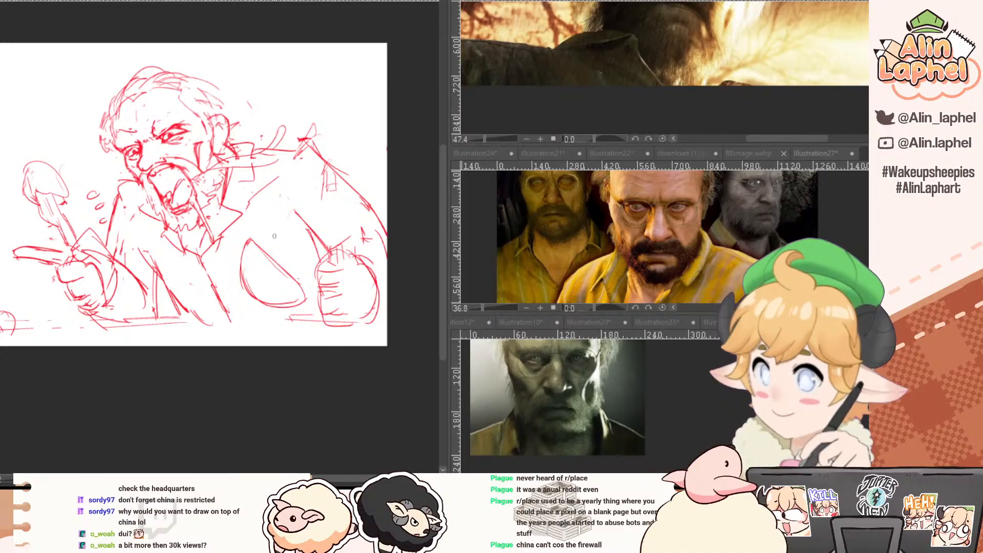
{"action": "mouse_move", "coordinate": [279, 220]}
{"action": "left_mouse_down"}
{"action": "mouse_move", "coordinate": [296, 257]}
{"action": "mouse_move", "coordinate": [284, 231]}
{"action": "mouse_move", "coordinate": [264, 235]}
{"action": "left_mouse_up"}
{"action": "left_click_drag", "start_coordinate": [0, 139], "coordinate": [190, 106]}
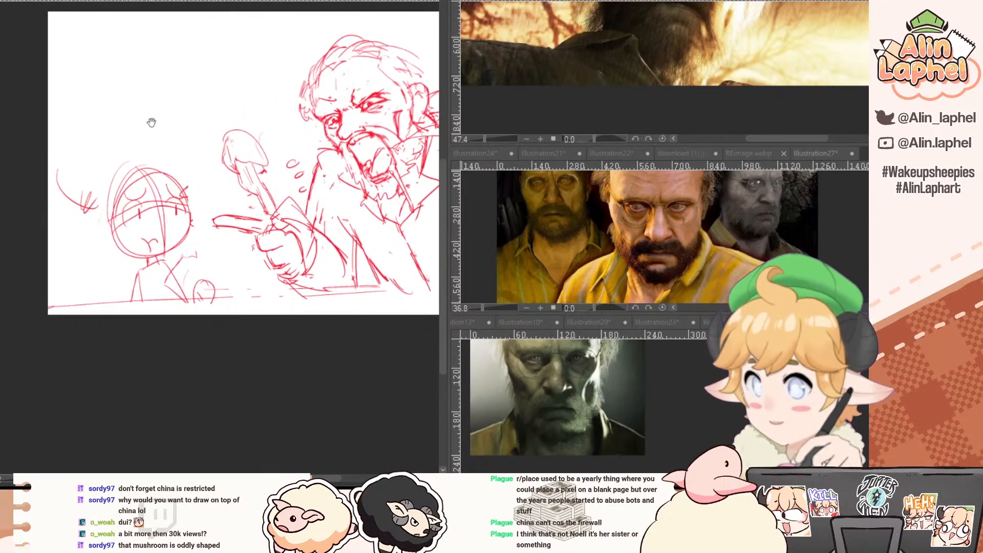
Rework the outline of the tilted bowl shape and the ovals between the man's chest and his resting fist.
{"action": "left_click_drag", "start_coordinate": [283, 122], "coordinate": [59, 146]}
{"action": "mouse_move", "coordinate": [246, 241]}
{"action": "left_mouse_down"}
{"action": "mouse_move", "coordinate": [254, 279]}
{"action": "mouse_move", "coordinate": [285, 286]}
{"action": "mouse_move", "coordinate": [287, 263]}
{"action": "left_mouse_up"}
{"action": "key", "text": "e"}
{"action": "key", "text": "p"}
{"action": "mouse_move", "coordinate": [247, 242]}
{"action": "left_mouse_down"}
{"action": "mouse_move", "coordinate": [260, 254]}
{"action": "mouse_move", "coordinate": [226, 246]}
{"action": "mouse_move", "coordinate": [297, 319]}
{"action": "left_mouse_up"}
{"action": "key", "text": "e"}
{"action": "key", "text": "p"}
{"action": "key", "text": "e"}
{"action": "left_click_drag", "start_coordinate": [207, 253], "coordinate": [211, 289]}
{"action": "key", "text": "p"}
{"action": "mouse_move", "coordinate": [214, 230]}
{"action": "left_mouse_down"}
{"action": "mouse_move", "coordinate": [211, 295]}
{"action": "mouse_move", "coordinate": [172, 230]}
{"action": "mouse_move", "coordinate": [148, 293]}
{"action": "left_mouse_up"}
{"action": "key", "text": "e"}
{"action": "key", "text": "p"}
{"action": "mouse_move", "coordinate": [167, 246]}
{"action": "left_mouse_down"}
{"action": "mouse_move", "coordinate": [153, 291]}
{"action": "mouse_move", "coordinate": [174, 343]}
{"action": "left_mouse_up"}
{"action": "key", "text": "e"}
{"action": "key", "text": "p"}
{"action": "left_click_drag", "start_coordinate": [151, 338], "coordinate": [134, 287]}
{"action": "mouse_move", "coordinate": [110, 246]}
{"action": "left_mouse_down"}
{"action": "mouse_move", "coordinate": [143, 334]}
{"action": "mouse_move", "coordinate": [100, 303]}
{"action": "mouse_move", "coordinate": [144, 215]}
{"action": "left_mouse_up"}
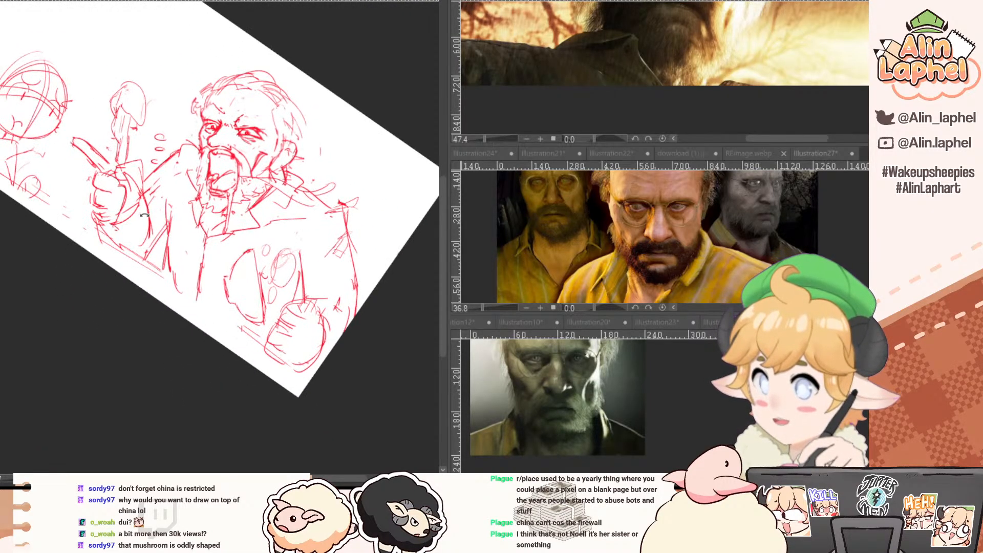
Go through the reference images and bring up the sepia portrait of the bearded man with glasses.
{"action": "left_click_drag", "start_coordinate": [46, 192], "coordinate": [284, 359]}
{"action": "left_click_drag", "start_coordinate": [127, 274], "coordinate": [69, 160]}
{"action": "left_click_drag", "start_coordinate": [92, 259], "coordinate": [158, 375]}
{"action": "mouse_move", "coordinate": [131, 372]}
{"action": "left_mouse_down"}
{"action": "mouse_move", "coordinate": [113, 334]}
{"action": "mouse_move", "coordinate": [133, 296]}
{"action": "left_mouse_up"}
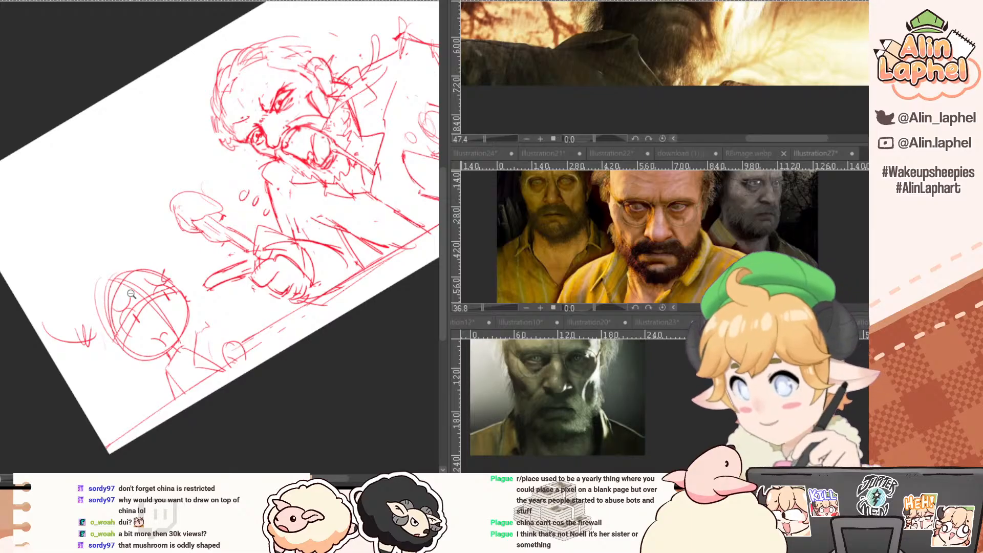
{"action": "left_click", "coordinate": [740, 154]}
{"action": "left_click", "coordinate": [814, 154]}
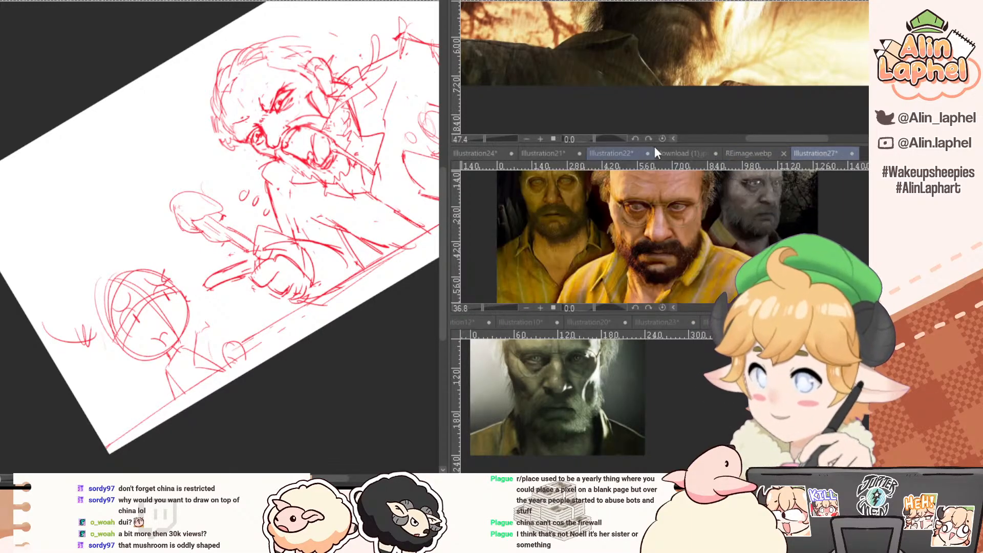
{"action": "left_click", "coordinate": [673, 153]}
{"action": "left_click", "coordinate": [612, 153]}
{"action": "left_click", "coordinate": [539, 153]}
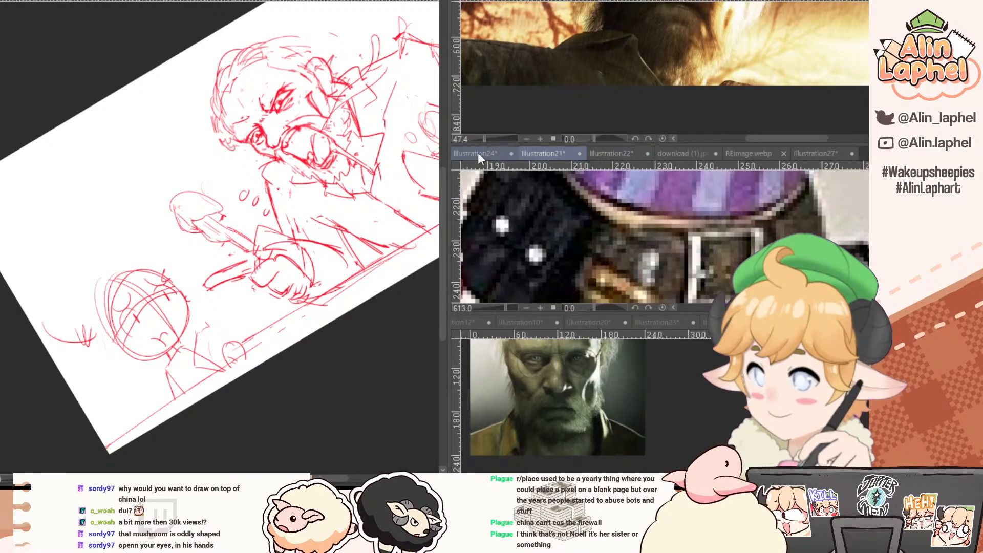
{"action": "left_click", "coordinate": [478, 157]}
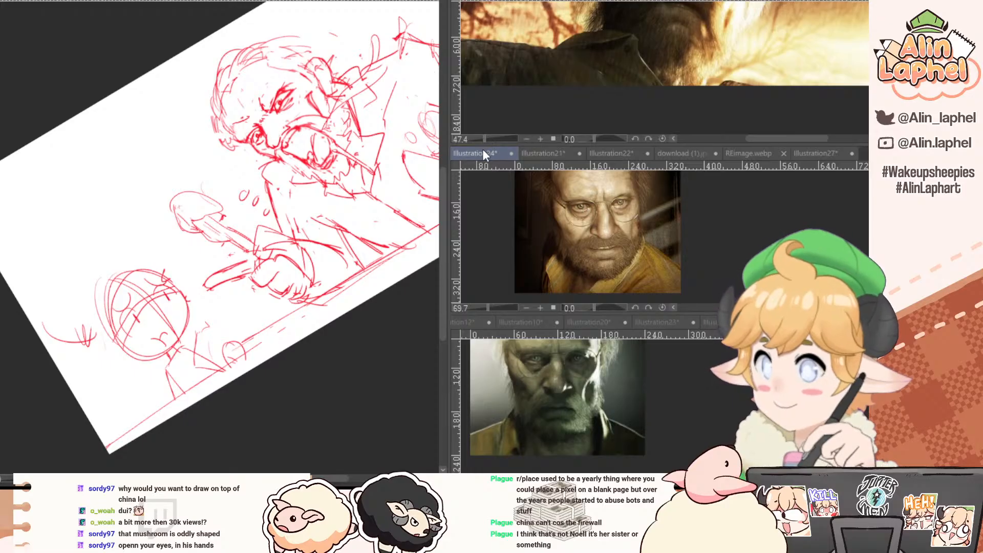
Redraw the near side of the raised utensil's head as a curved, mushroom-like cap with a curled lower edge.
{"action": "left_click", "coordinate": [287, 241]}
{"action": "mouse_move", "coordinate": [218, 263]}
{"action": "left_mouse_down"}
{"action": "mouse_move", "coordinate": [114, 306]}
{"action": "mouse_move", "coordinate": [114, 177]}
{"action": "mouse_move", "coordinate": [139, 165]}
{"action": "left_mouse_up"}
{"action": "left_click_drag", "start_coordinate": [136, 206], "coordinate": [146, 218]}
{"action": "key", "text": "p"}
{"action": "left_click_drag", "start_coordinate": [150, 193], "coordinate": [155, 219]}
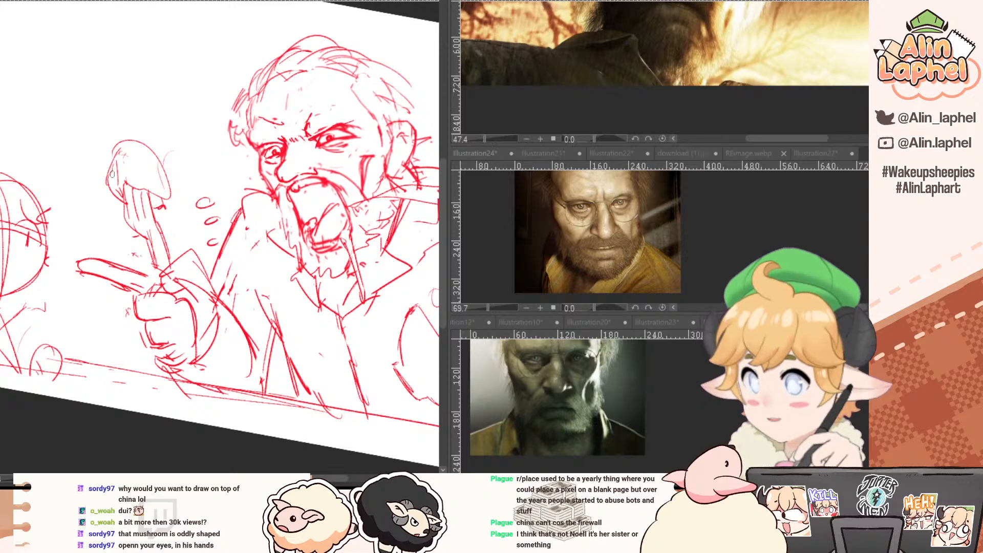
{"action": "left_click_drag", "start_coordinate": [113, 174], "coordinate": [114, 191]}
{"action": "mouse_move", "coordinate": [114, 158]}
{"action": "left_mouse_down"}
{"action": "mouse_move", "coordinate": [102, 185]}
{"action": "mouse_move", "coordinate": [109, 176]}
{"action": "mouse_move", "coordinate": [112, 201]}
{"action": "mouse_move", "coordinate": [108, 163]}
{"action": "left_mouse_up"}
{"action": "key", "text": "e"}
{"action": "key", "text": "p"}
{"action": "mouse_move", "coordinate": [112, 154]}
{"action": "left_mouse_down"}
{"action": "mouse_move", "coordinate": [103, 203]}
{"action": "mouse_move", "coordinate": [114, 176]}
{"action": "mouse_move", "coordinate": [105, 174]}
{"action": "mouse_move", "coordinate": [109, 199]}
{"action": "mouse_move", "coordinate": [119, 164]}
{"action": "mouse_move", "coordinate": [125, 205]}
{"action": "left_mouse_up"}
{"action": "key", "text": "e"}
{"action": "key", "text": "p"}
{"action": "key", "text": "e"}
{"action": "key", "text": "p"}
{"action": "key", "text": "e"}
{"action": "key", "text": "p"}
{"action": "mouse_move", "coordinate": [125, 179]}
{"action": "left_mouse_down"}
{"action": "mouse_move", "coordinate": [132, 224]}
{"action": "mouse_move", "coordinate": [126, 179]}
{"action": "mouse_move", "coordinate": [135, 222]}
{"action": "mouse_move", "coordinate": [140, 208]}
{"action": "mouse_move", "coordinate": [147, 227]}
{"action": "mouse_move", "coordinate": [130, 240]}
{"action": "mouse_move", "coordinate": [150, 232]}
{"action": "mouse_move", "coordinate": [152, 253]}
{"action": "left_mouse_up"}
{"action": "key", "text": "e"}
{"action": "key", "text": "p"}
{"action": "left_click_drag", "start_coordinate": [123, 160], "coordinate": [137, 196]}
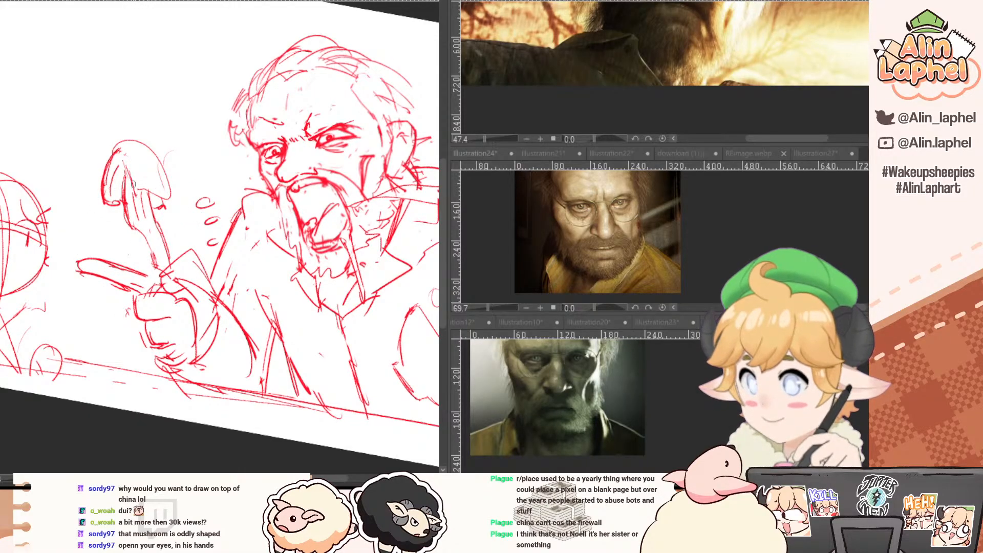
Flare out the other side of the cap and outline the inner arch where the handle meets it.
{"action": "mouse_move", "coordinate": [121, 151]}
{"action": "left_mouse_down"}
{"action": "mouse_move", "coordinate": [149, 191]}
{"action": "mouse_move", "coordinate": [175, 195]}
{"action": "mouse_move", "coordinate": [154, 154]}
{"action": "mouse_move", "coordinate": [162, 205]}
{"action": "mouse_move", "coordinate": [130, 229]}
{"action": "left_mouse_up"}
{"action": "key", "text": "e"}
{"action": "key", "text": "p"}
{"action": "key", "text": "e"}
{"action": "key", "text": "p"}
{"action": "left_click_drag", "start_coordinate": [126, 170], "coordinate": [127, 209]}
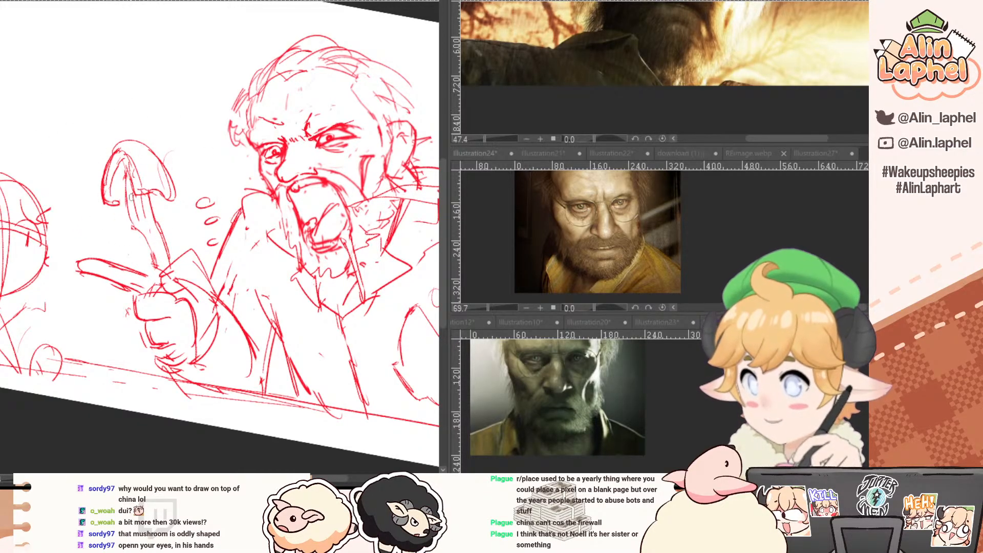
{"action": "left_click_drag", "start_coordinate": [126, 175], "coordinate": [139, 232]}
{"action": "key", "text": "e"}
{"action": "key", "text": "p"}
{"action": "left_click_drag", "start_coordinate": [137, 229], "coordinate": [156, 262]}
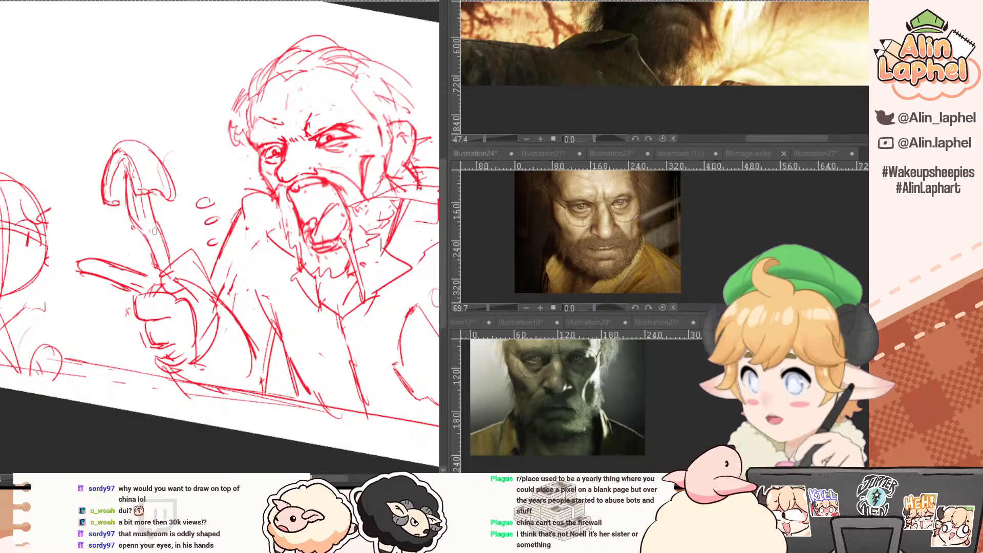
Erase and redraw the edge of the utensil's handle on the man's side, down to the hand.
{"action": "key", "text": "e"}
{"action": "left_click_drag", "start_coordinate": [159, 223], "coordinate": [166, 256]}
{"action": "key", "text": "p"}
{"action": "left_click_drag", "start_coordinate": [150, 193], "coordinate": [172, 271]}
{"action": "key", "text": "ctrl+z"}
{"action": "left_click_drag", "start_coordinate": [154, 216], "coordinate": [174, 267]}
{"action": "key", "text": "ctrl+z"}
{"action": "left_click_drag", "start_coordinate": [162, 229], "coordinate": [175, 264]}
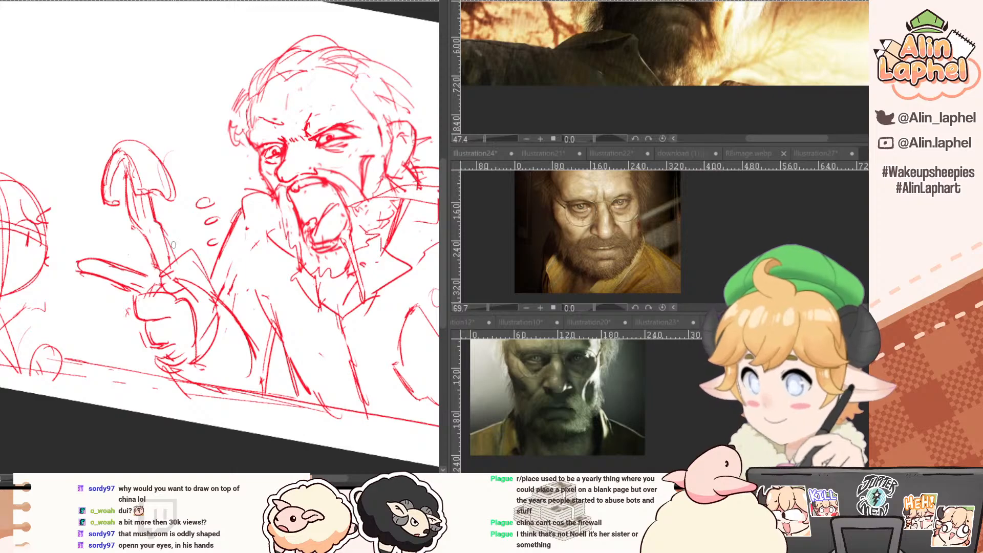
Add short hatching lines to the top of the cap and tidy its curled lower edge.
{"action": "key", "text": "e"}
{"action": "mouse_move", "coordinate": [159, 173]}
{"action": "left_mouse_down"}
{"action": "mouse_move", "coordinate": [234, 127]}
{"action": "mouse_move", "coordinate": [120, 309]}
{"action": "left_mouse_up"}
{"action": "key", "text": "p"}
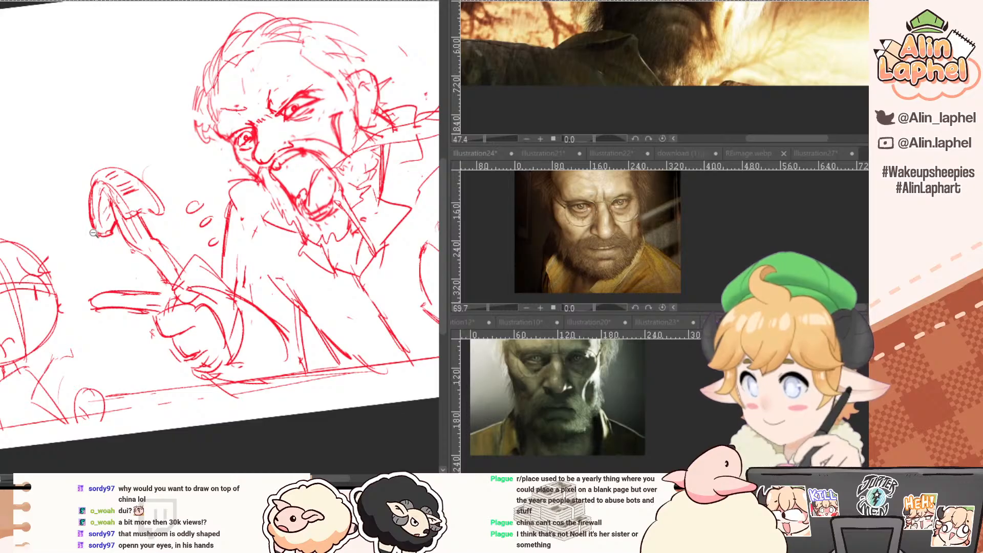
{"action": "left_click_drag", "start_coordinate": [93, 234], "coordinate": [112, 242]}
{"action": "key", "text": "e"}
{"action": "key", "text": "p"}
{"action": "left_click_drag", "start_coordinate": [112, 193], "coordinate": [118, 216]}
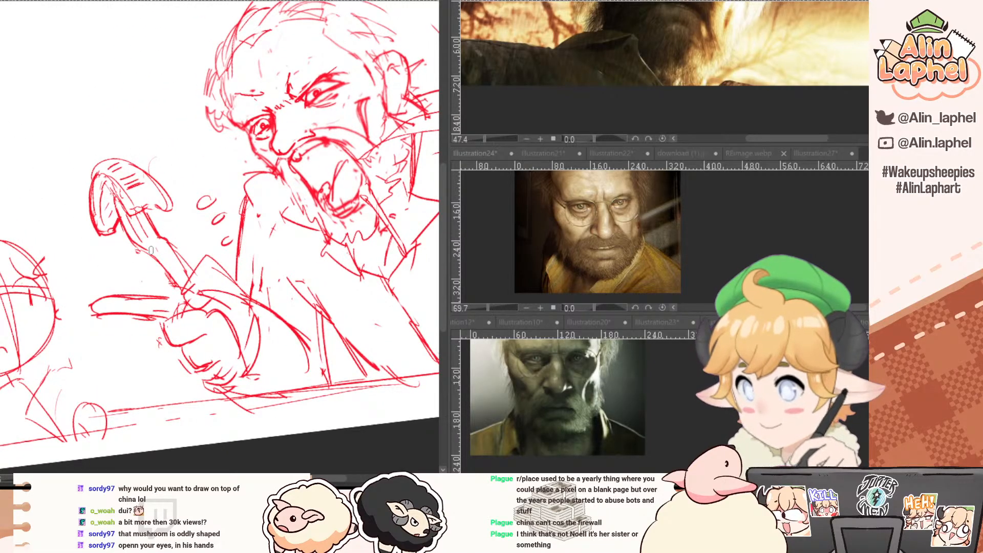
Refine the wider neck under the cap and taper it into the utensil's handle.
{"action": "mouse_move", "coordinate": [151, 250]}
{"action": "left_mouse_down"}
{"action": "mouse_move", "coordinate": [151, 223]}
{"action": "mouse_move", "coordinate": [142, 221]}
{"action": "mouse_move", "coordinate": [166, 263]}
{"action": "left_mouse_up"}
{"action": "key", "text": "e"}
{"action": "key", "text": "p"}
{"action": "key", "text": "e"}
{"action": "key", "text": "p"}
{"action": "mouse_move", "coordinate": [154, 228]}
{"action": "left_mouse_down"}
{"action": "mouse_move", "coordinate": [167, 277]}
{"action": "mouse_move", "coordinate": [167, 226]}
{"action": "mouse_move", "coordinate": [177, 254]}
{"action": "left_mouse_up"}
{"action": "key", "text": "e"}
{"action": "key", "text": "p"}
{"action": "left_click_drag", "start_coordinate": [161, 190], "coordinate": [163, 215]}
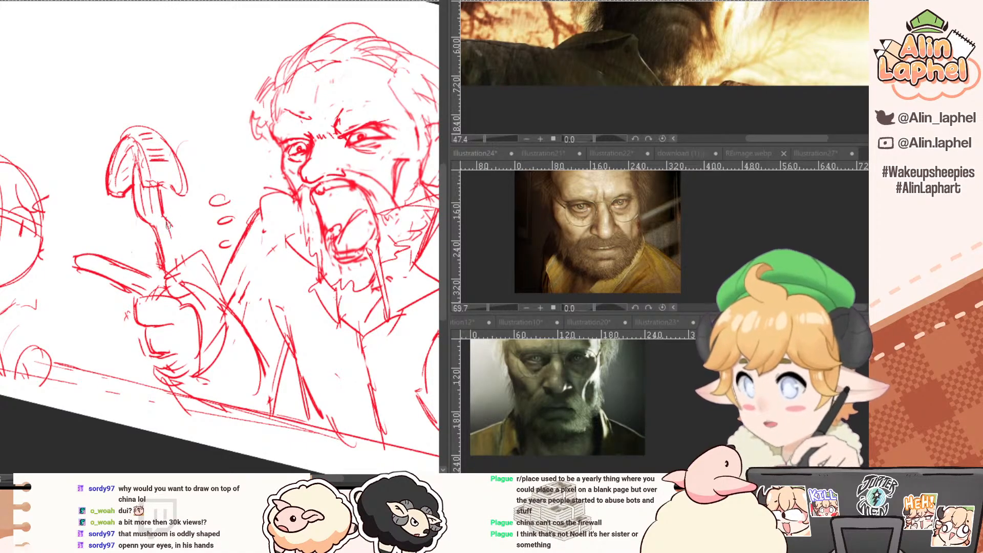
Clean up the thin part of the utensil's handle where it enters the man's hand.
{"action": "left_click_drag", "start_coordinate": [99, 197], "coordinate": [99, 274]}
{"action": "mouse_move", "coordinate": [134, 229]}
{"action": "left_mouse_down"}
{"action": "mouse_move", "coordinate": [66, 228]}
{"action": "mouse_move", "coordinate": [154, 226]}
{"action": "mouse_move", "coordinate": [167, 252]}
{"action": "mouse_move", "coordinate": [185, 238]}
{"action": "left_mouse_up"}
{"action": "key", "text": "e"}
{"action": "key", "text": "p"}
{"action": "key", "text": "e"}
{"action": "key", "text": "p"}
{"action": "mouse_move", "coordinate": [171, 214]}
{"action": "left_mouse_down"}
{"action": "mouse_move", "coordinate": [185, 237]}
{"action": "mouse_move", "coordinate": [99, 195]}
{"action": "mouse_move", "coordinate": [180, 239]}
{"action": "mouse_move", "coordinate": [154, 236]}
{"action": "left_mouse_up"}
{"action": "key", "text": "e"}
{"action": "key", "text": "p"}
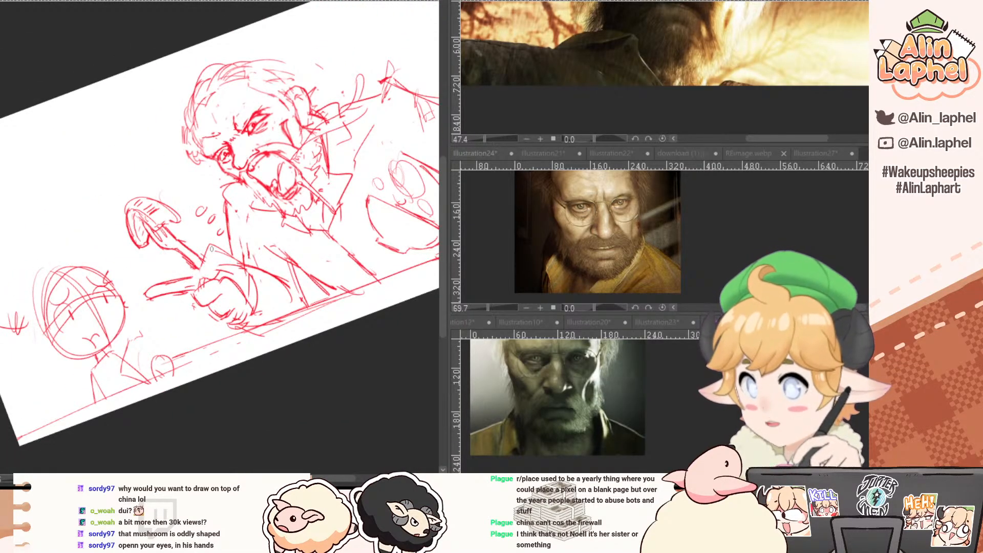
Redraw the man's pointing finger with a cleaner outline and a slightly curved tip.
{"action": "mouse_move", "coordinate": [161, 271]}
{"action": "left_mouse_down"}
{"action": "mouse_move", "coordinate": [164, 176]}
{"action": "mouse_move", "coordinate": [172, 199]}
{"action": "mouse_move", "coordinate": [164, 219]}
{"action": "left_mouse_up"}
{"action": "key", "text": "e"}
{"action": "key", "text": "p"}
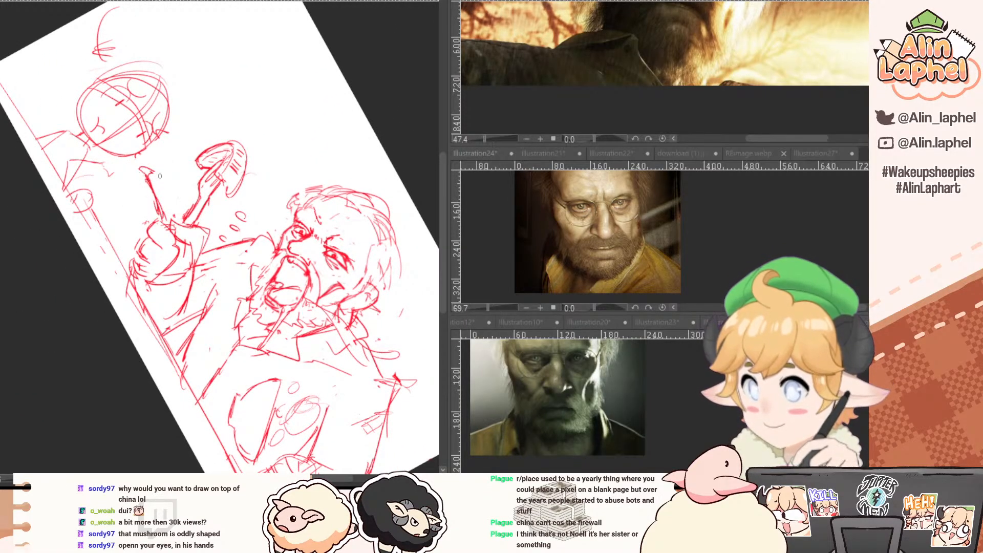
{"action": "mouse_move", "coordinate": [154, 172]}
{"action": "left_mouse_down"}
{"action": "mouse_move", "coordinate": [176, 220]}
{"action": "mouse_move", "coordinate": [176, 212]}
{"action": "left_mouse_up"}
{"action": "mouse_move", "coordinate": [101, 205]}
{"action": "left_mouse_down"}
{"action": "mouse_move", "coordinate": [121, 302]}
{"action": "mouse_move", "coordinate": [194, 316]}
{"action": "mouse_move", "coordinate": [181, 310]}
{"action": "mouse_move", "coordinate": [199, 326]}
{"action": "left_mouse_up"}
{"action": "key", "text": "e"}
{"action": "key", "text": "p"}
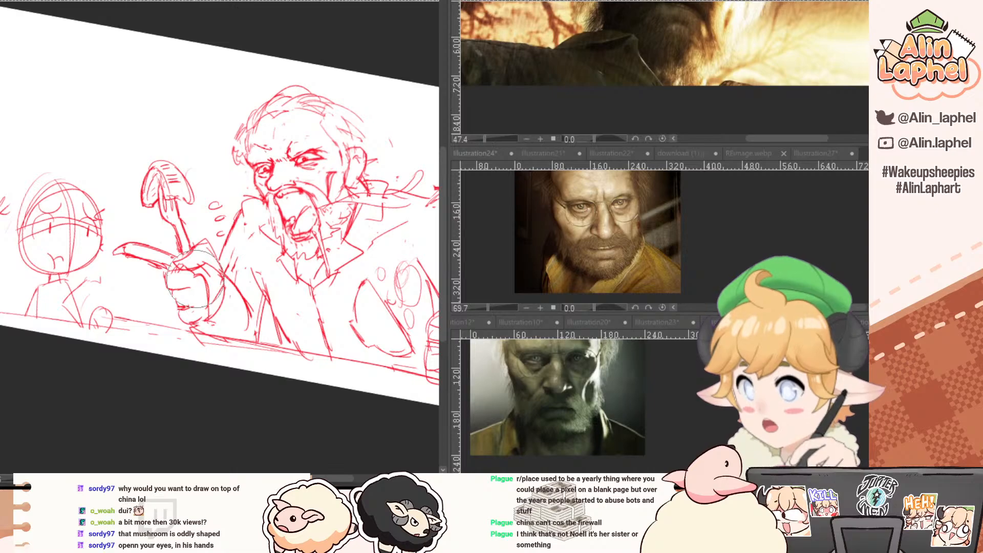
Define the curled fingers of the pointing hand and erase the stray lines on its back.
{"action": "left_click_drag", "start_coordinate": [172, 291], "coordinate": [177, 308]}
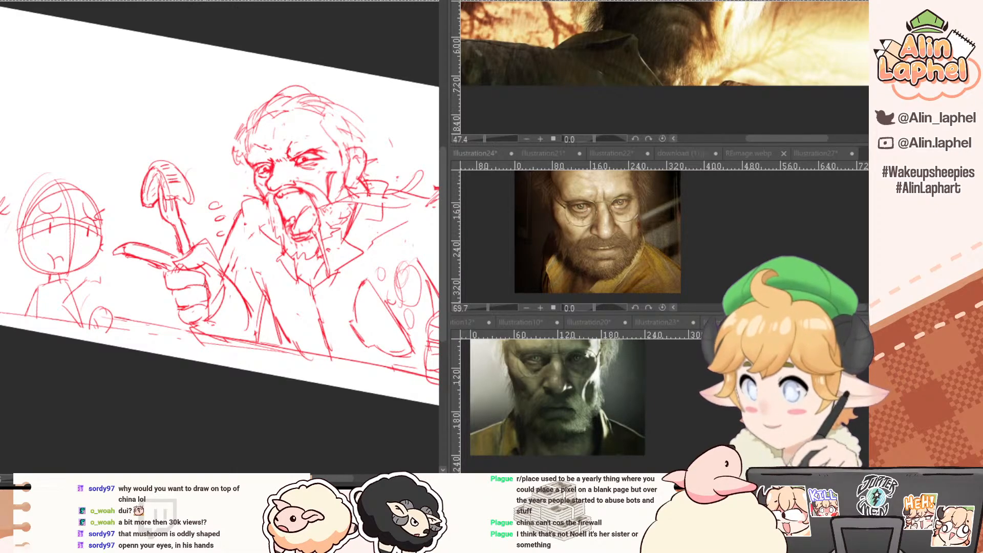
{"action": "key", "text": "e"}
{"action": "mouse_move", "coordinate": [216, 270]}
{"action": "left_mouse_down"}
{"action": "mouse_move", "coordinate": [217, 300]}
{"action": "mouse_move", "coordinate": [209, 286]}
{"action": "left_mouse_up"}
{"action": "key", "text": "p"}
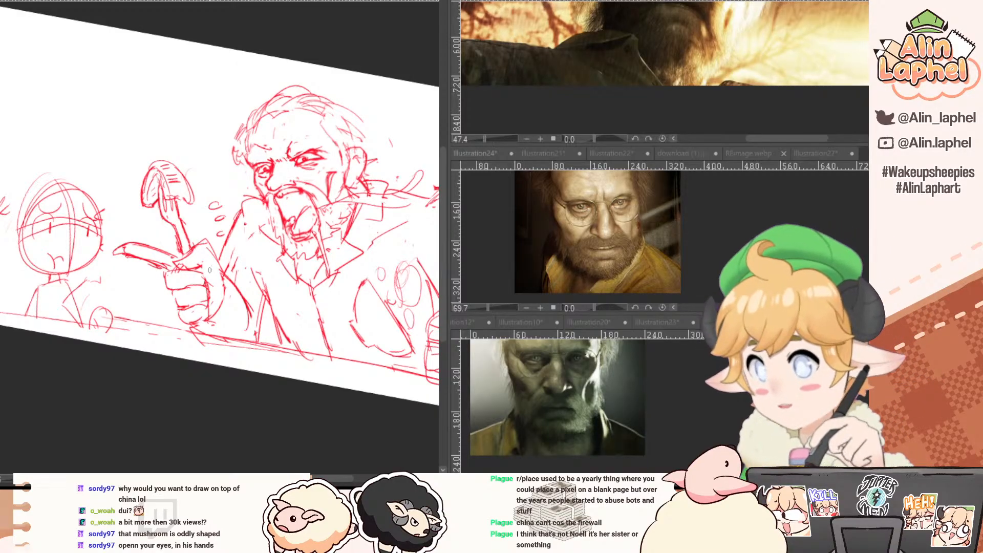
{"action": "left_click_drag", "start_coordinate": [110, 171], "coordinate": [94, 233]}
{"action": "key", "text": "e"}
{"action": "left_click_drag", "start_coordinate": [241, 246], "coordinate": [242, 233]}
{"action": "mouse_move", "coordinate": [226, 179]}
{"action": "left_mouse_down"}
{"action": "mouse_move", "coordinate": [233, 205]}
{"action": "mouse_move", "coordinate": [226, 197]}
{"action": "left_mouse_up"}
{"action": "key", "text": "p"}
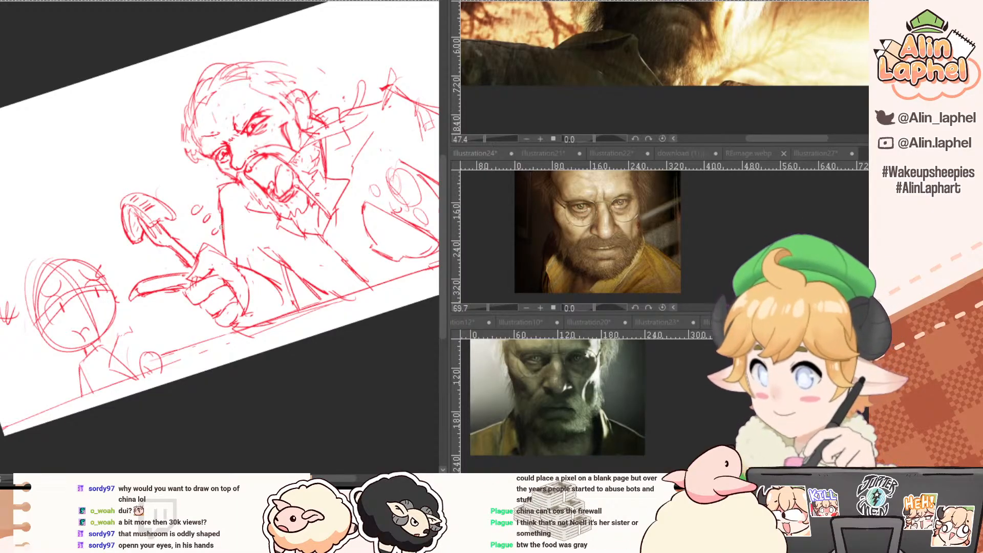
Redraw the spit droplets between the raised utensil and the man's mouth.
{"action": "key", "text": "e"}
{"action": "left_click_drag", "start_coordinate": [145, 200], "coordinate": [159, 180]}
{"action": "left_click_drag", "start_coordinate": [204, 206], "coordinate": [204, 181]}
{"action": "key", "text": "p"}
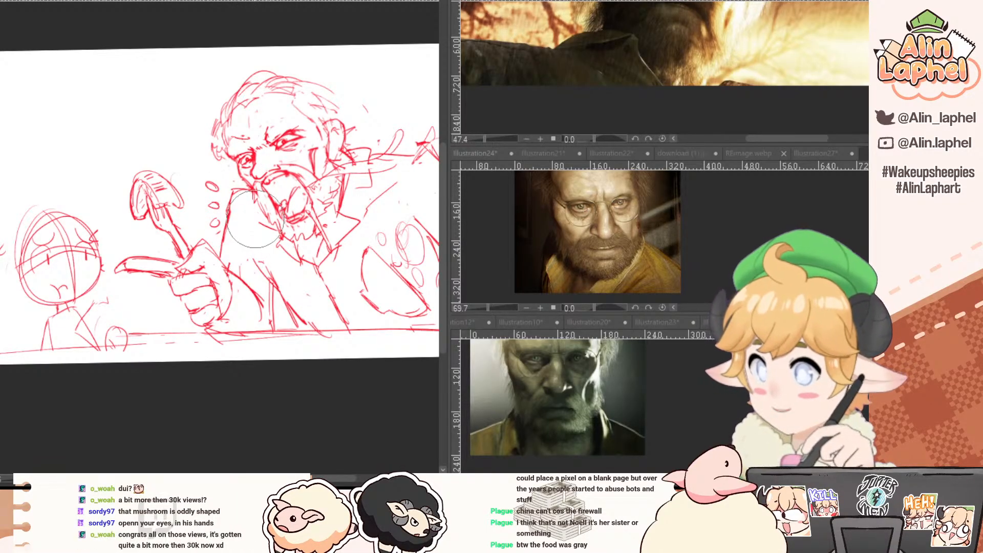
Erase the rough coat lines below the beard with a large eraser and redraw the man's collar.
{"action": "left_click_drag", "start_coordinate": [257, 202], "coordinate": [273, 229]}
{"action": "key", "text": "e"}
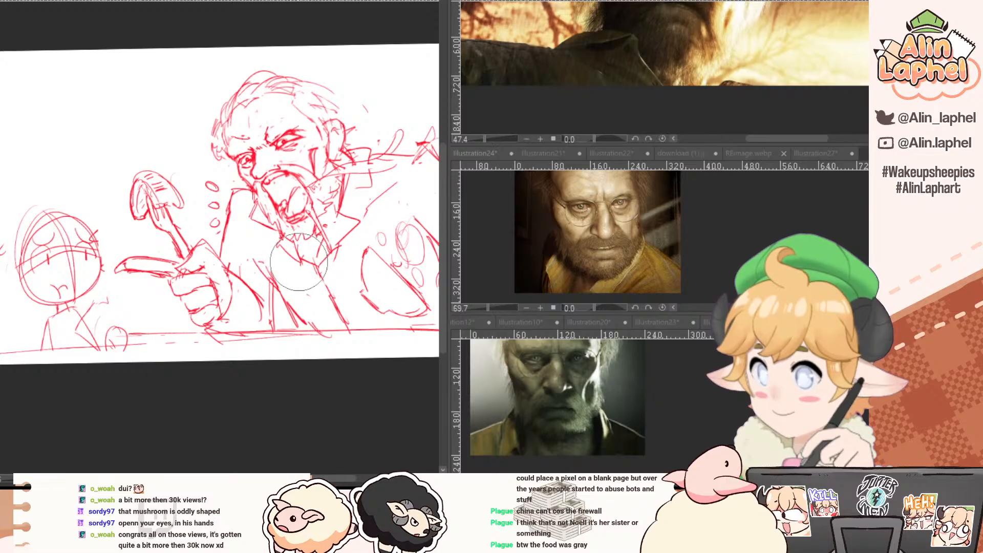
{"action": "mouse_move", "coordinate": [299, 281]}
{"action": "left_mouse_down"}
{"action": "mouse_move", "coordinate": [271, 297]}
{"action": "mouse_move", "coordinate": [271, 278]}
{"action": "mouse_move", "coordinate": [295, 303]}
{"action": "left_mouse_up"}
{"action": "key", "text": "p"}
{"action": "left_click_drag", "start_coordinate": [166, 251], "coordinate": [213, 316]}
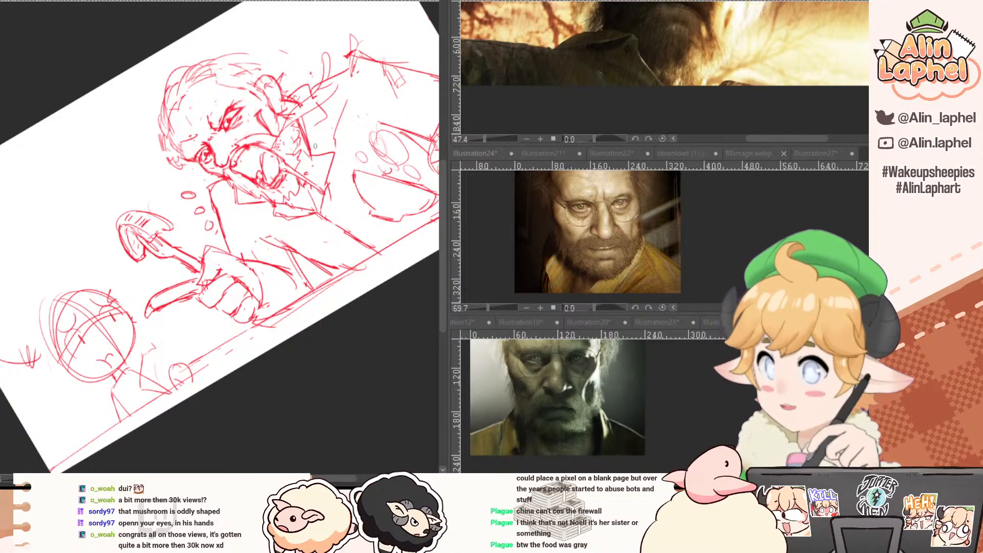
{"action": "key", "text": "e"}
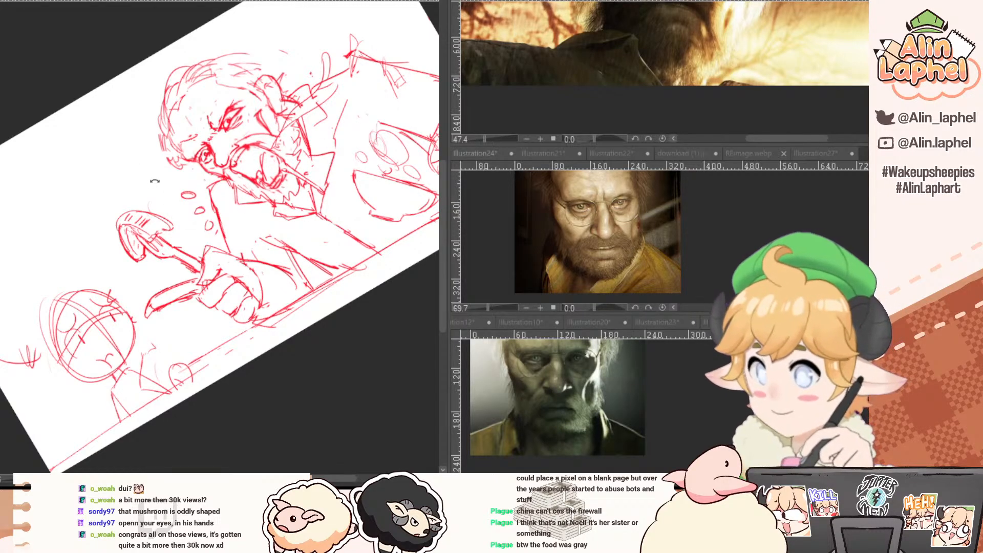
{"action": "left_click_drag", "start_coordinate": [251, 189], "coordinate": [279, 222]}
{"action": "mouse_move", "coordinate": [340, 271]}
{"action": "left_mouse_down"}
{"action": "mouse_move", "coordinate": [326, 290]}
{"action": "mouse_move", "coordinate": [165, 341]}
{"action": "mouse_move", "coordinate": [165, 380]}
{"action": "left_mouse_up"}
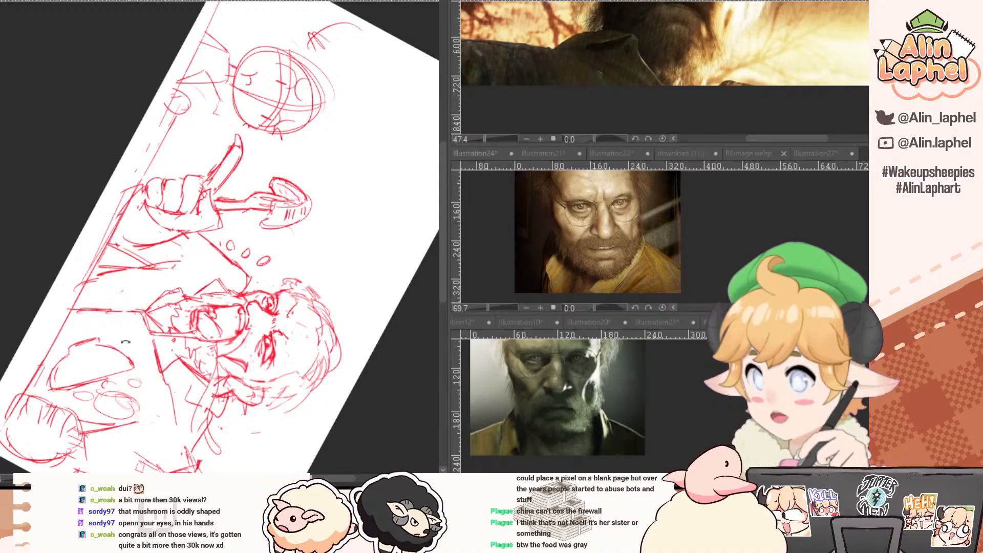
{"action": "left_click_drag", "start_coordinate": [126, 342], "coordinate": [307, 349]}
{"action": "left_click_drag", "start_coordinate": [332, 311], "coordinate": [347, 319]}
{"action": "left_click_drag", "start_coordinate": [161, 316], "coordinate": [264, 313]}
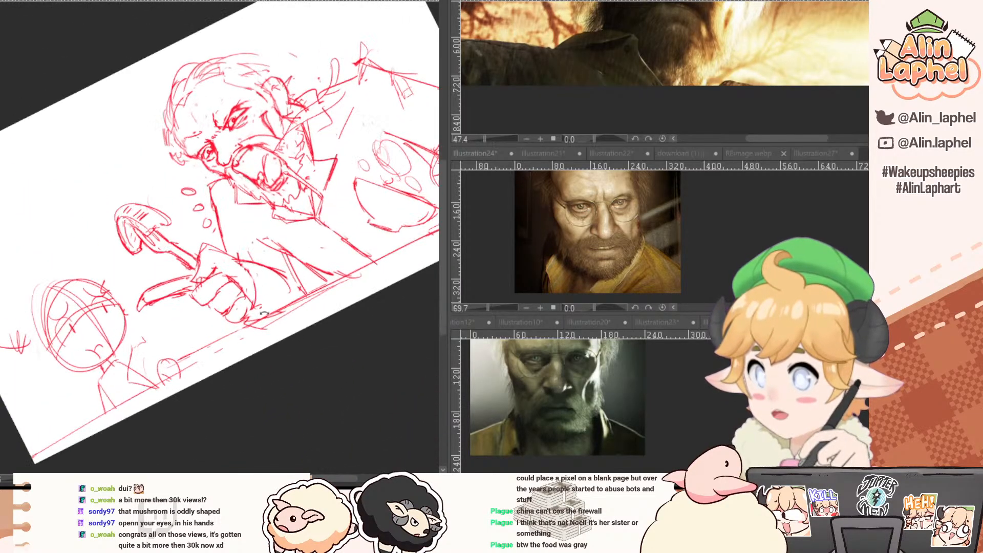
{"action": "mouse_move", "coordinate": [316, 160]}
{"action": "left_mouse_down"}
{"action": "mouse_move", "coordinate": [331, 160]}
{"action": "mouse_move", "coordinate": [317, 155]}
{"action": "mouse_move", "coordinate": [332, 127]}
{"action": "mouse_move", "coordinate": [311, 155]}
{"action": "left_mouse_up"}
{"action": "key", "text": "e"}
{"action": "key", "text": "p"}
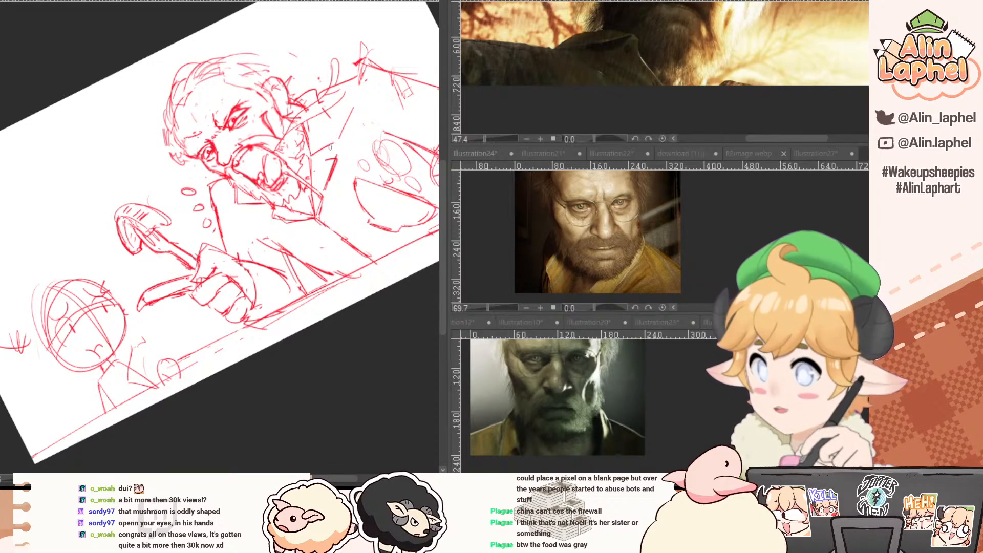
{"action": "key", "text": "ctrl+z"}
{"action": "key", "text": "e"}
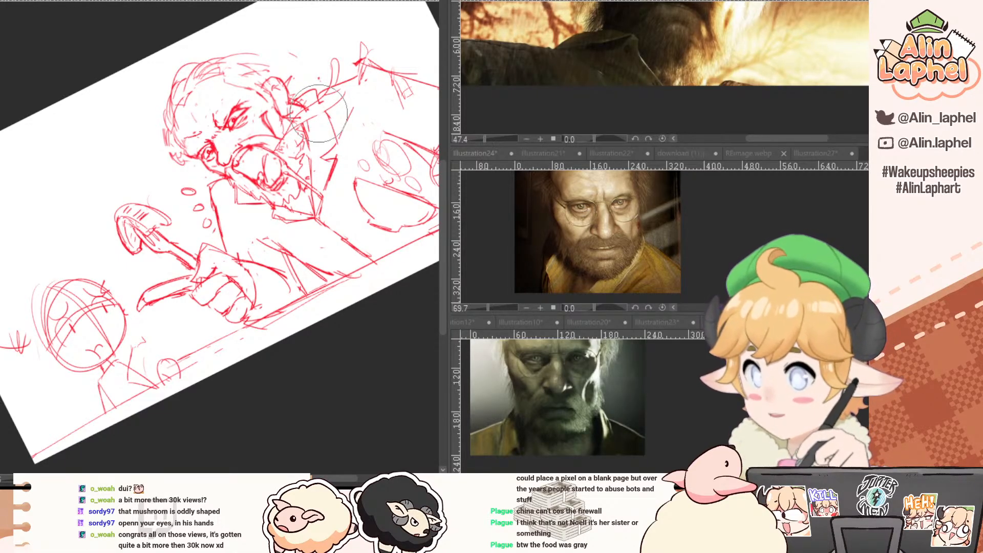
{"action": "mouse_move", "coordinate": [270, 180]}
{"action": "left_mouse_down"}
{"action": "mouse_move", "coordinate": [307, 219]}
{"action": "mouse_move", "coordinate": [312, 336]}
{"action": "mouse_move", "coordinate": [360, 384]}
{"action": "mouse_move", "coordinate": [367, 373]}
{"action": "mouse_move", "coordinate": [324, 344]}
{"action": "left_mouse_up"}
{"action": "key", "text": "ctrl+z"}
Rework the man's sleeve lines and the coat's front opening down to the table edge.
{"action": "key", "text": "e"}
{"action": "left_click_drag", "start_coordinate": [149, 303], "coordinate": [294, 351]}
{"action": "mouse_move", "coordinate": [229, 218]}
{"action": "left_mouse_down"}
{"action": "mouse_move", "coordinate": [327, 302]}
{"action": "mouse_move", "coordinate": [278, 264]}
{"action": "left_mouse_up"}
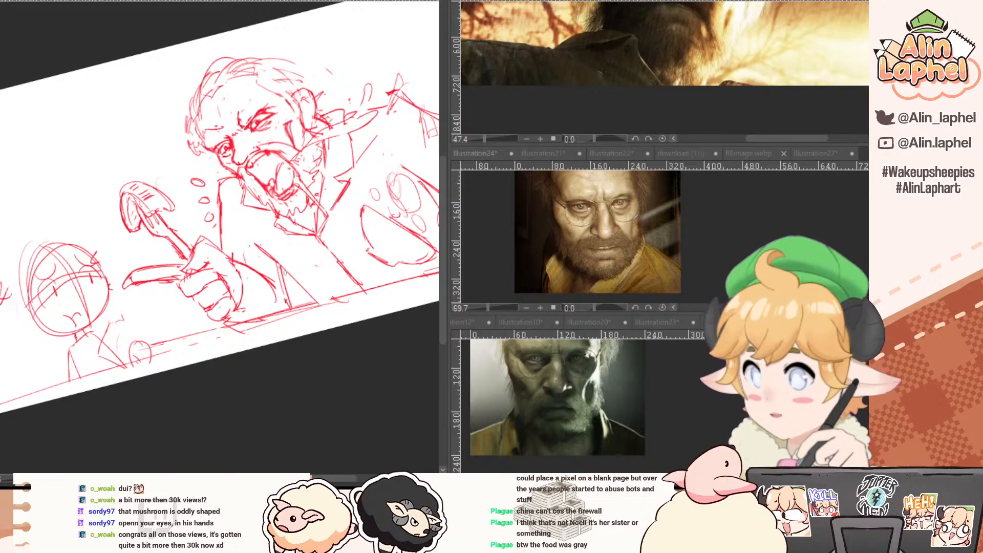
{"action": "left_click_drag", "start_coordinate": [280, 264], "coordinate": [302, 297]}
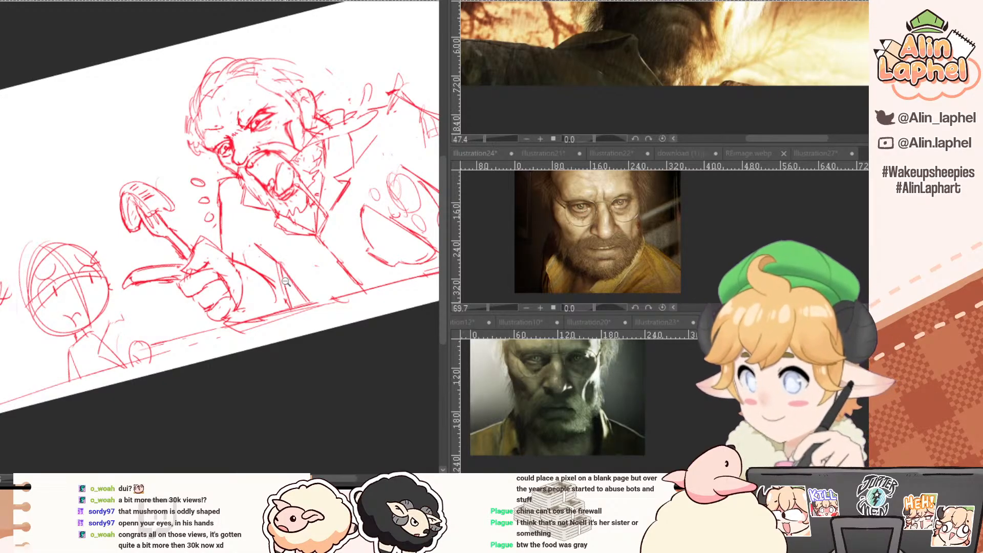
{"action": "left_click_drag", "start_coordinate": [328, 241], "coordinate": [363, 285]}
{"action": "key", "text": "ctrl+z"}
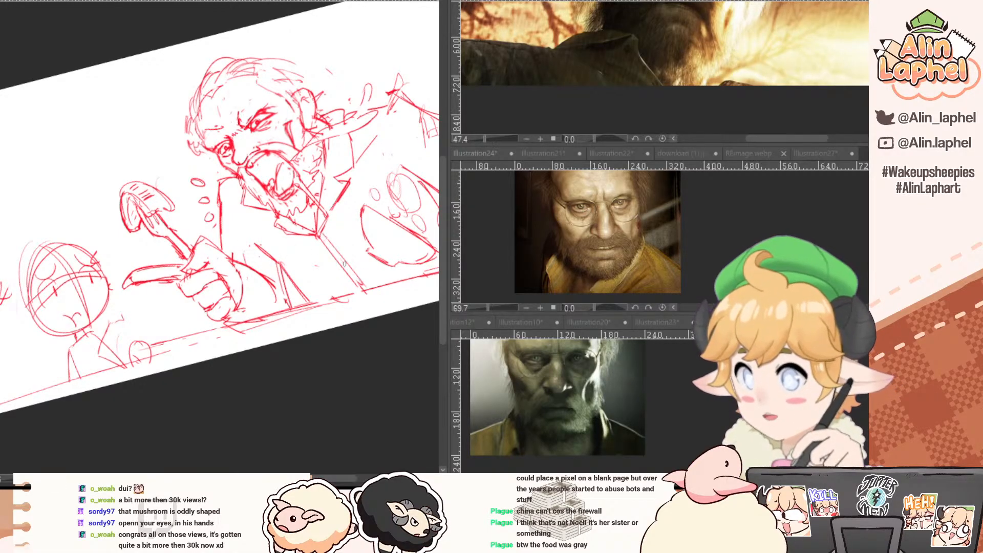
{"action": "scroll", "coordinate": [210, 291], "scroll_direction": "down", "scroll_amount": 2}
{"action": "key", "text": "e"}
{"action": "left_click_drag", "start_coordinate": [262, 279], "coordinate": [263, 285]}
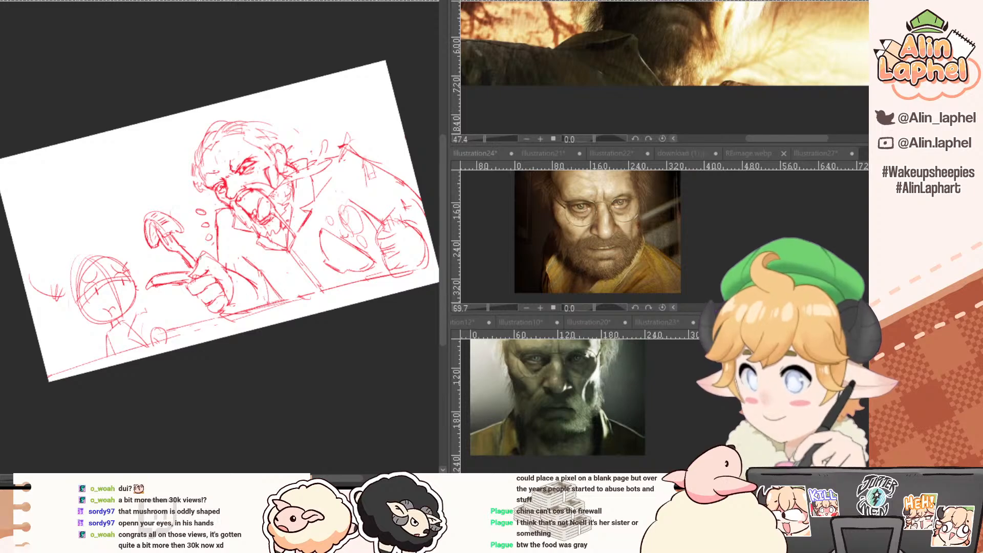
Erase stray lines between the man's neck and far shoulder, and touch up the lines around that side.
{"action": "mouse_move", "coordinate": [185, 318]}
{"action": "left_mouse_down"}
{"action": "mouse_move", "coordinate": [197, 314]}
{"action": "mouse_move", "coordinate": [53, 259]}
{"action": "left_mouse_up"}
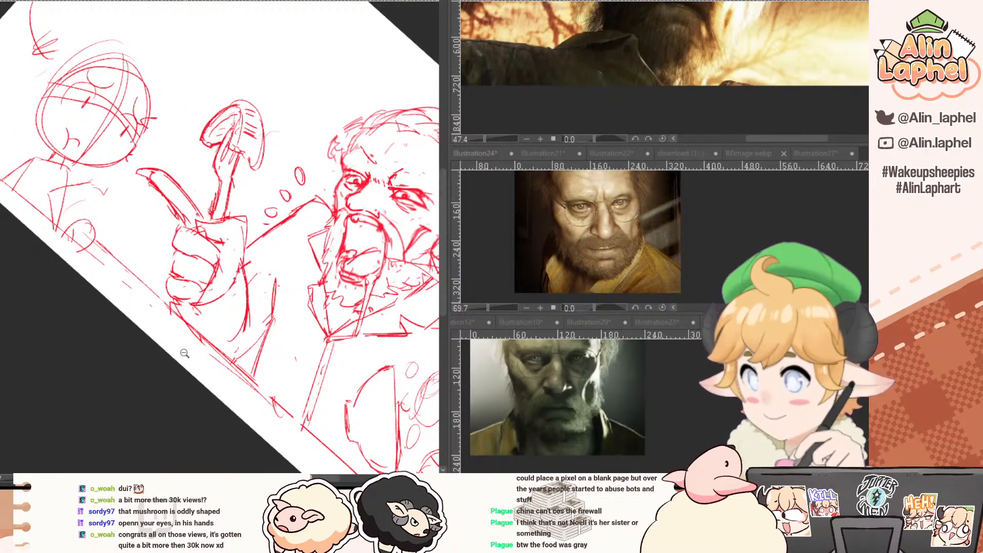
{"action": "left_click_drag", "start_coordinate": [186, 350], "coordinate": [105, 328]}
{"action": "mouse_move", "coordinate": [105, 328]}
{"action": "left_mouse_down"}
{"action": "mouse_move", "coordinate": [127, 370]}
{"action": "mouse_move", "coordinate": [177, 394]}
{"action": "left_mouse_up"}
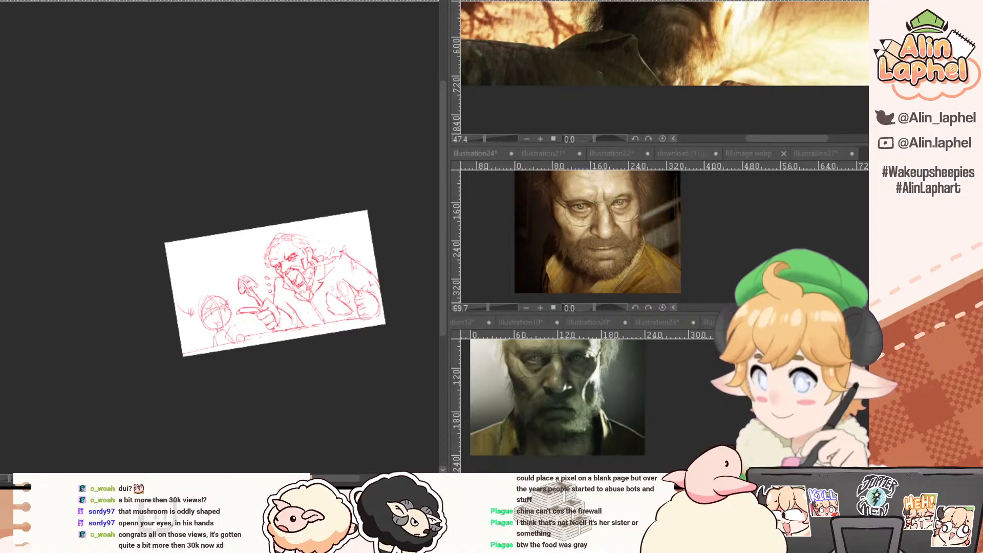
{"action": "mouse_move", "coordinate": [349, 222]}
{"action": "left_mouse_down"}
{"action": "mouse_move", "coordinate": [288, 199]}
{"action": "mouse_move", "coordinate": [285, 257]}
{"action": "mouse_move", "coordinate": [193, 300]}
{"action": "left_mouse_up"}
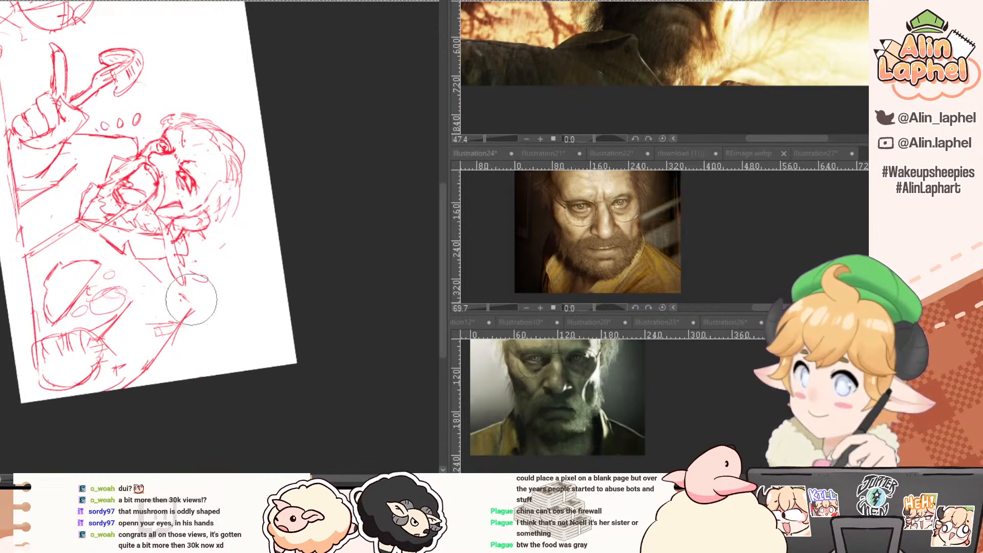
{"action": "key", "text": "p"}
{"action": "left_click_drag", "start_coordinate": [185, 250], "coordinate": [199, 275]}
{"action": "left_click_drag", "start_coordinate": [154, 165], "coordinate": [131, 280]}
{"action": "left_click_drag", "start_coordinate": [81, 235], "coordinate": [185, 244]}
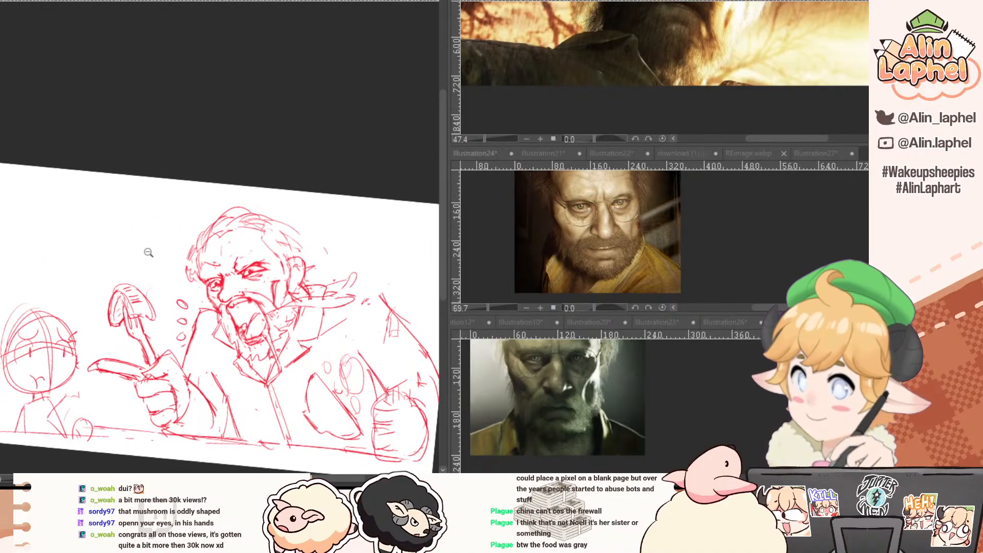
Redraw the man's far shoulder and upper sleeve, and add short upright lines above his fist on the table.
{"action": "left_click", "coordinate": [150, 253]}
{"action": "left_click_drag", "start_coordinate": [341, 309], "coordinate": [377, 362]}
{"action": "key", "text": "p"}
{"action": "left_click_drag", "start_coordinate": [343, 321], "coordinate": [345, 370]}
{"action": "mouse_move", "coordinate": [343, 322]}
{"action": "left_mouse_down"}
{"action": "mouse_move", "coordinate": [345, 369]}
{"action": "mouse_move", "coordinate": [362, 370]}
{"action": "left_mouse_up"}
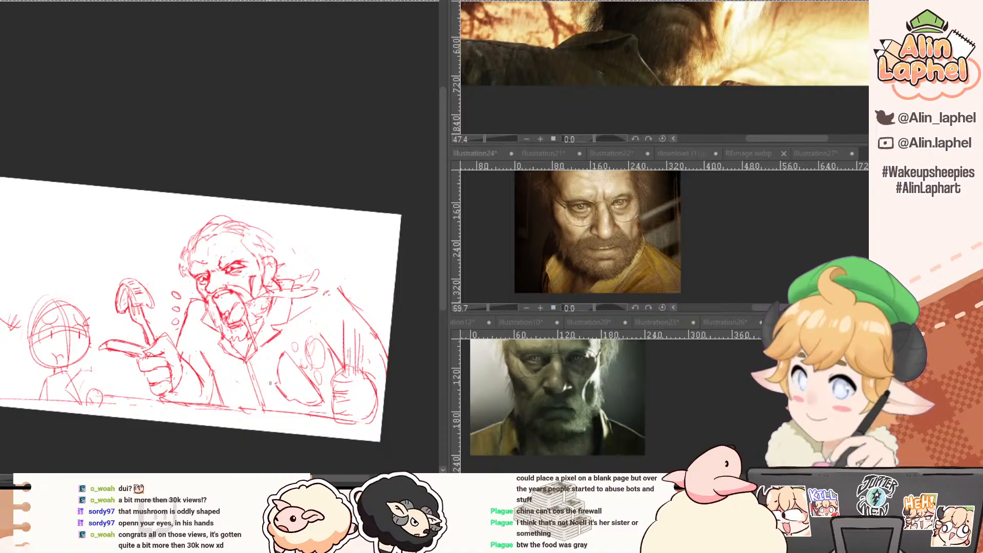
{"action": "left_click_drag", "start_coordinate": [267, 381], "coordinate": [272, 394]}
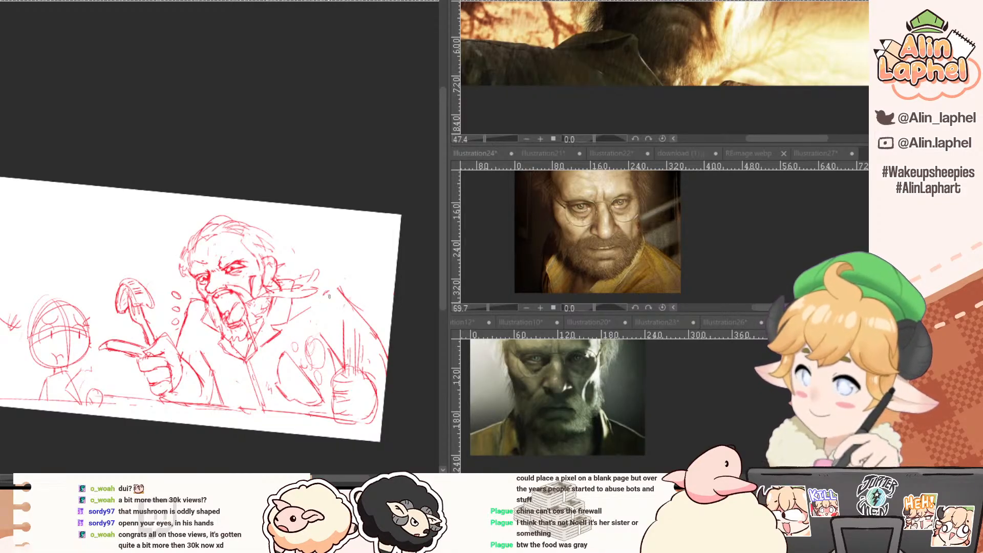
{"action": "mouse_move", "coordinate": [318, 275]}
{"action": "left_mouse_down"}
{"action": "mouse_move", "coordinate": [292, 282]}
{"action": "mouse_move", "coordinate": [324, 272]}
{"action": "left_mouse_up"}
{"action": "key", "text": "e"}
{"action": "key", "text": "p"}
{"action": "mouse_move", "coordinate": [301, 278]}
{"action": "left_mouse_down"}
{"action": "mouse_move", "coordinate": [325, 267]}
{"action": "mouse_move", "coordinate": [322, 286]}
{"action": "mouse_move", "coordinate": [357, 317]}
{"action": "left_mouse_up"}
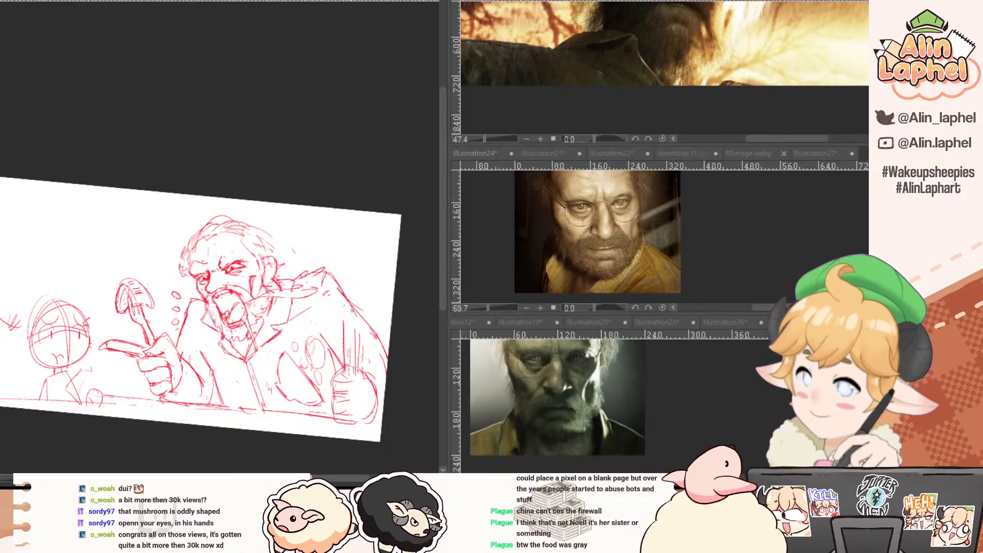
Look through the open reference illustrations for one that suits the small seated figure.
{"action": "key", "text": "e"}
{"action": "left_click_drag", "start_coordinate": [167, 282], "coordinate": [205, 270]}
{"action": "left_click_drag", "start_coordinate": [93, 273], "coordinate": [94, 278]}
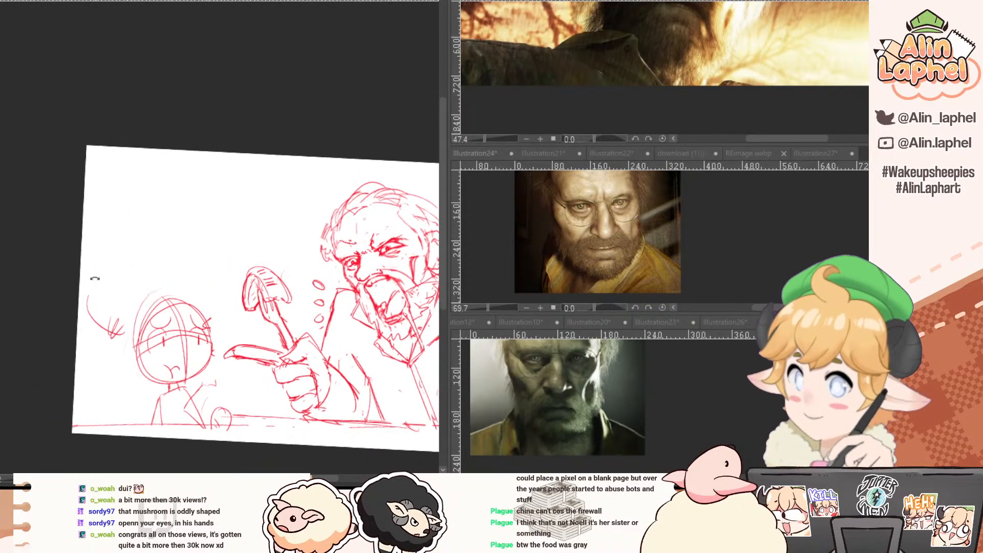
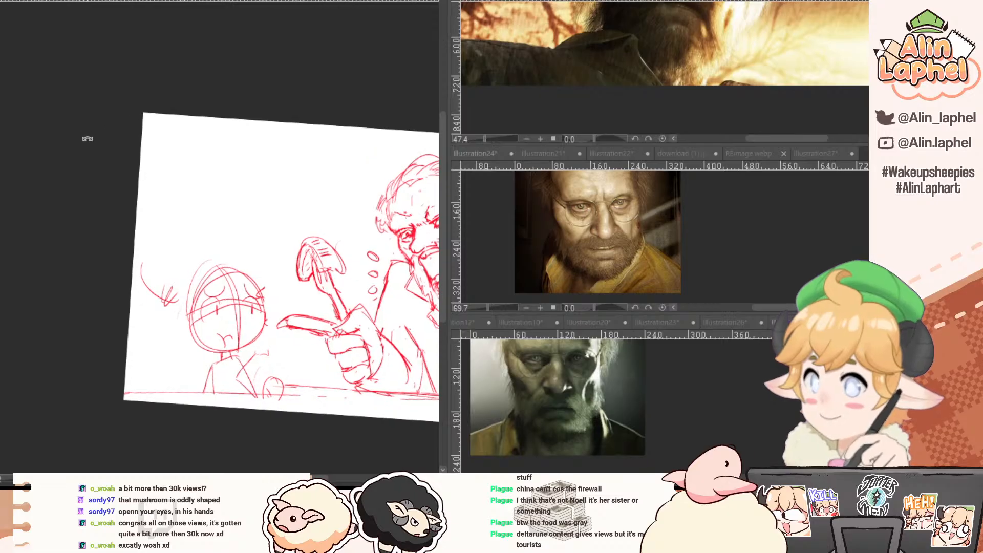
{"action": "left_click_drag", "start_coordinate": [55, 129], "coordinate": [42, 131]}
{"action": "key", "text": "ctrl+plus"}
{"action": "left_click_drag", "start_coordinate": [79, 183], "coordinate": [57, 93]}
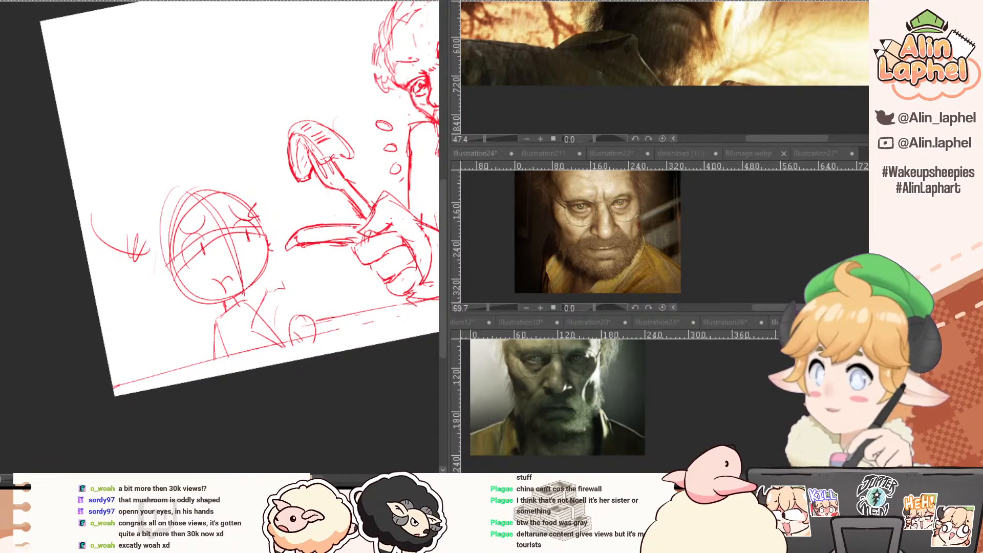
{"action": "left_click", "coordinate": [478, 321]}
{"action": "left_click", "coordinate": [543, 321]}
{"action": "left_click", "coordinate": [628, 322]}
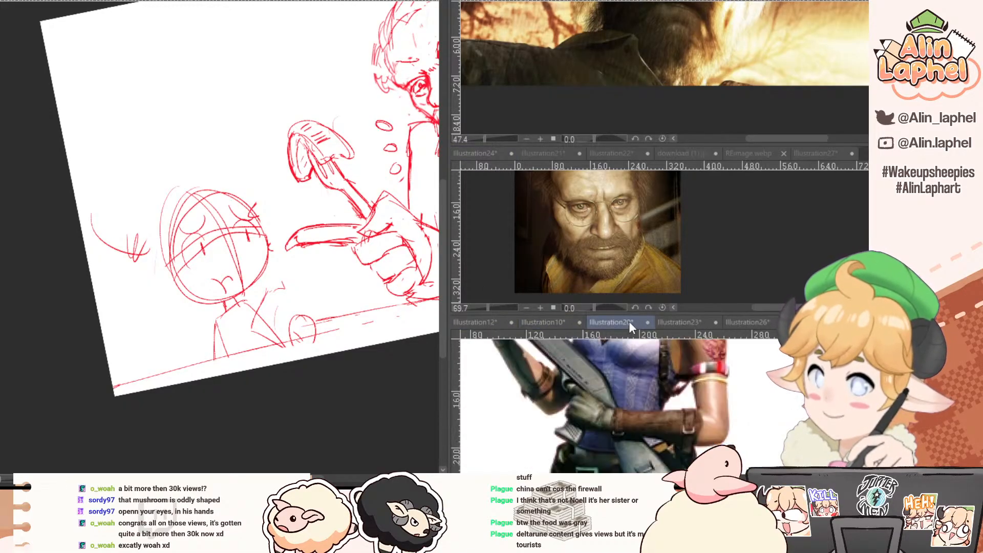
{"action": "left_click", "coordinate": [761, 321]}
{"action": "left_click", "coordinate": [819, 322]}
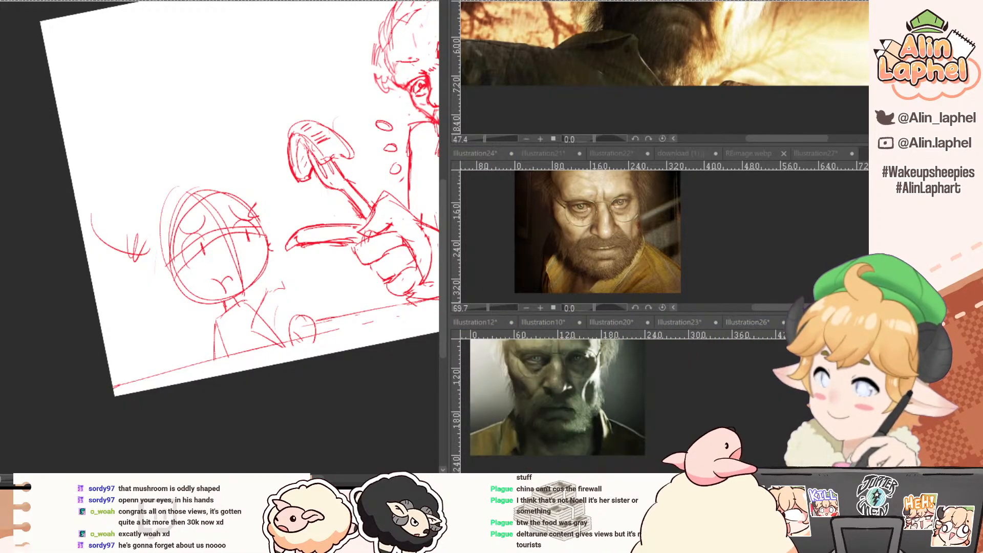
{"action": "left_click", "coordinate": [870, 322]}
{"action": "left_click", "coordinate": [734, 269]}
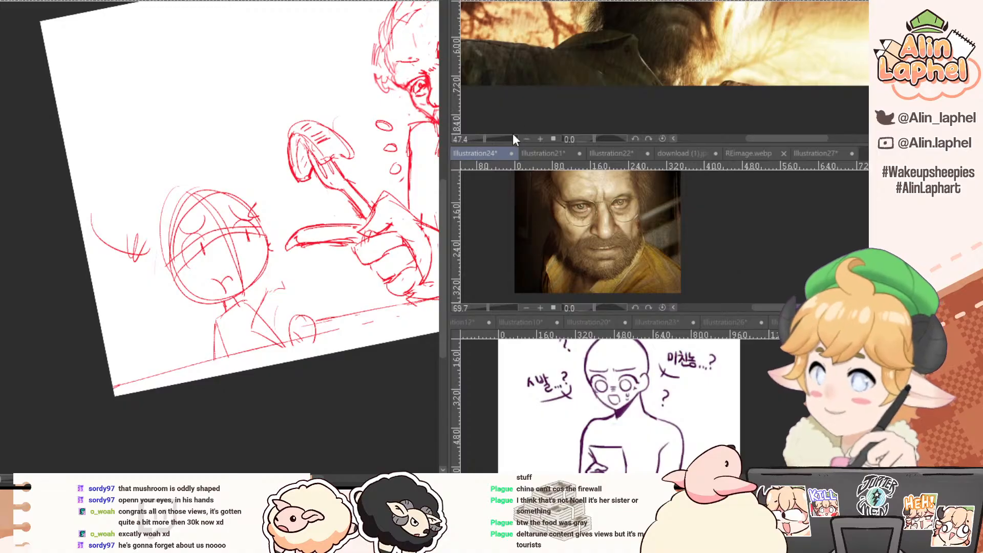
{"action": "left_click", "coordinate": [544, 153]}
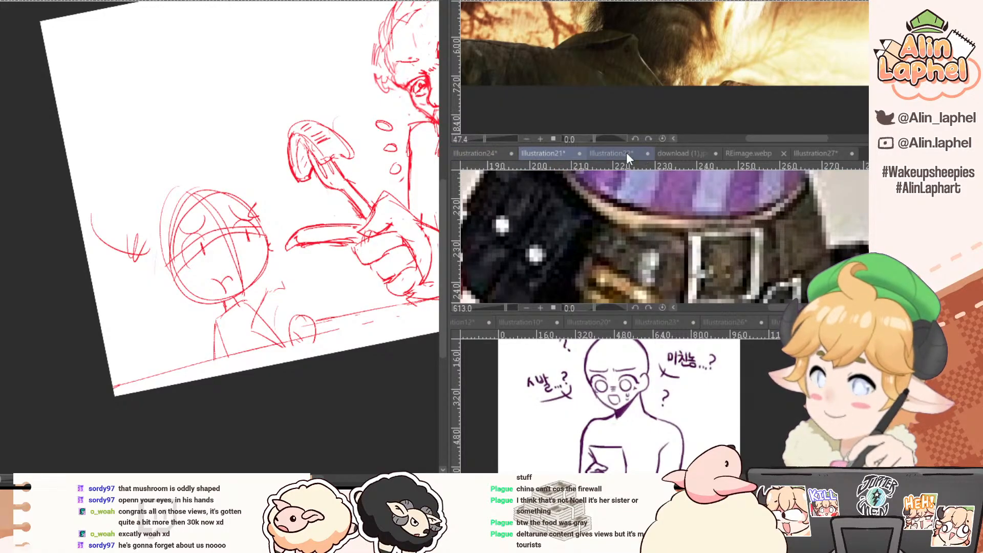
{"action": "left_click", "coordinate": [626, 152]}
{"action": "left_click", "coordinate": [682, 152]}
{"action": "left_click", "coordinate": [756, 150]}
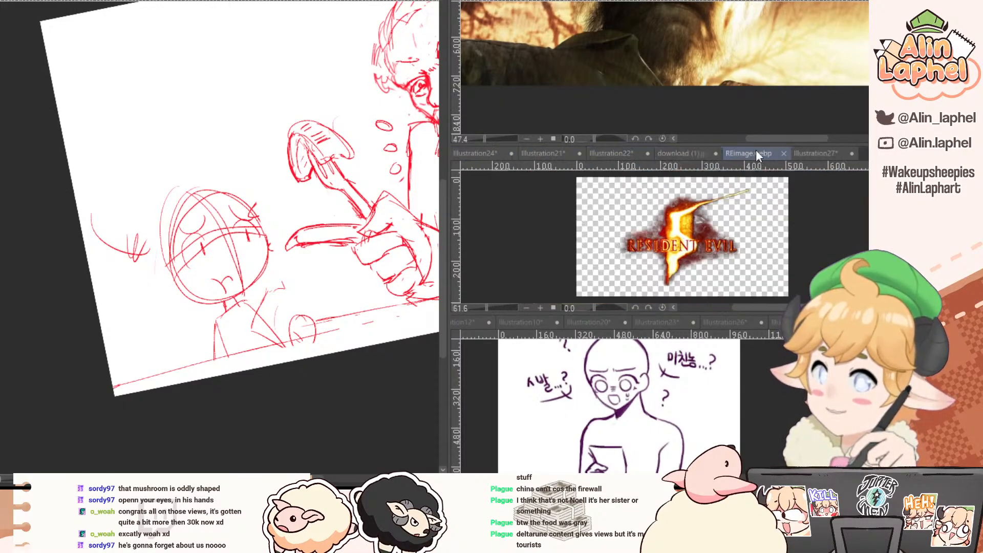
{"action": "left_click", "coordinate": [818, 154]}
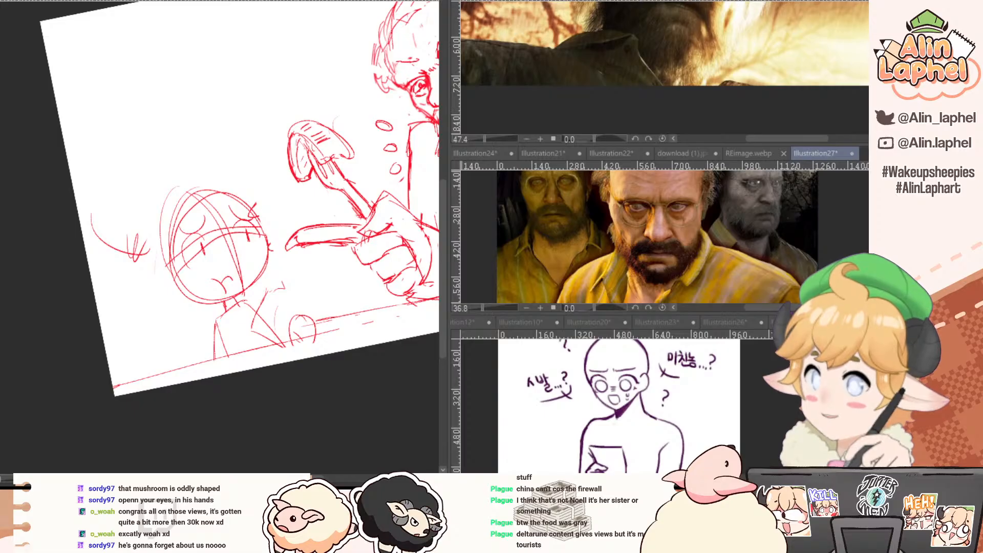
Open the blue-skinned, horned character's reference sheet and enlarge it beside the sketch, showing her front view.
{"action": "left_click", "coordinate": [749, 1]}
{"action": "left_click", "coordinate": [681, 1]}
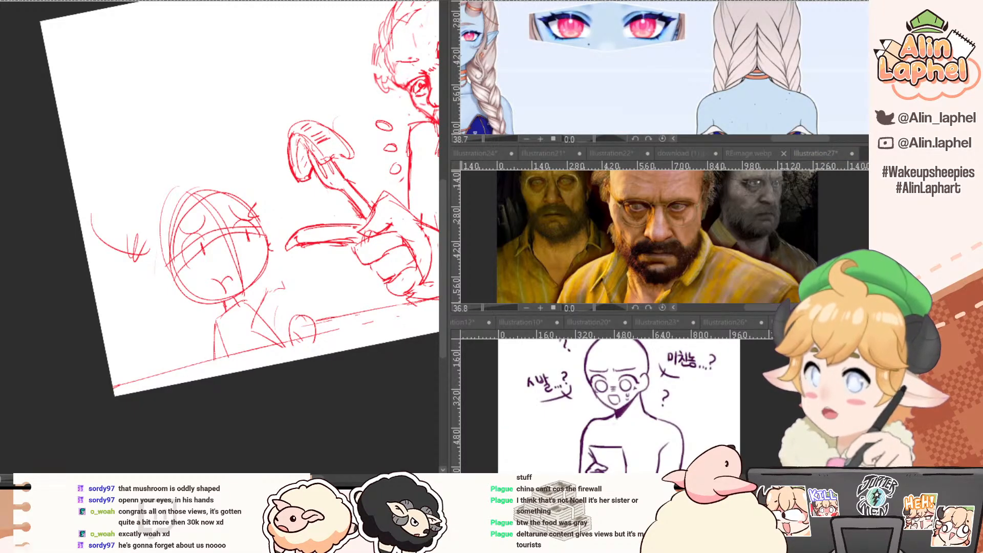
{"action": "left_click_drag", "start_coordinate": [681, 1], "coordinate": [446, 81]}
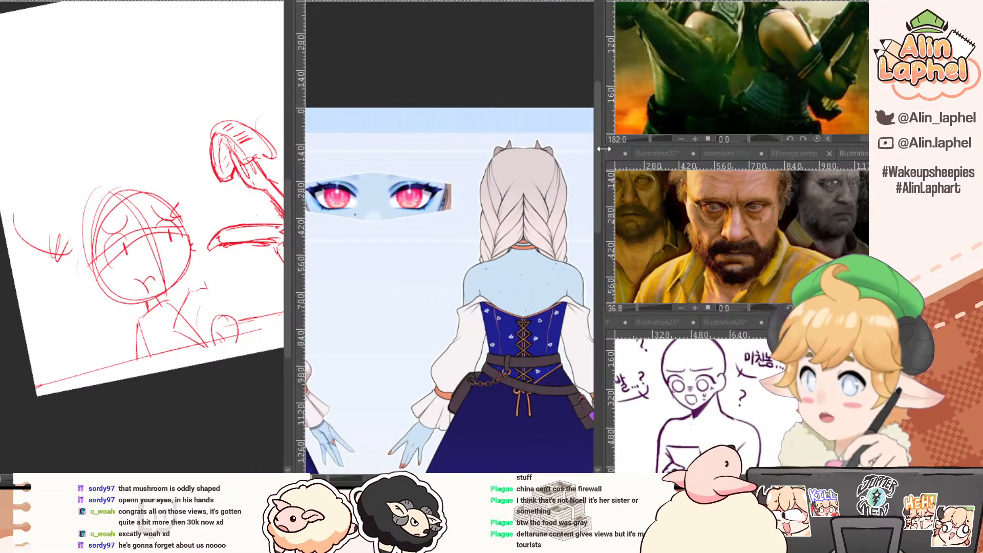
{"action": "left_click_drag", "start_coordinate": [602, 153], "coordinate": [848, 154]}
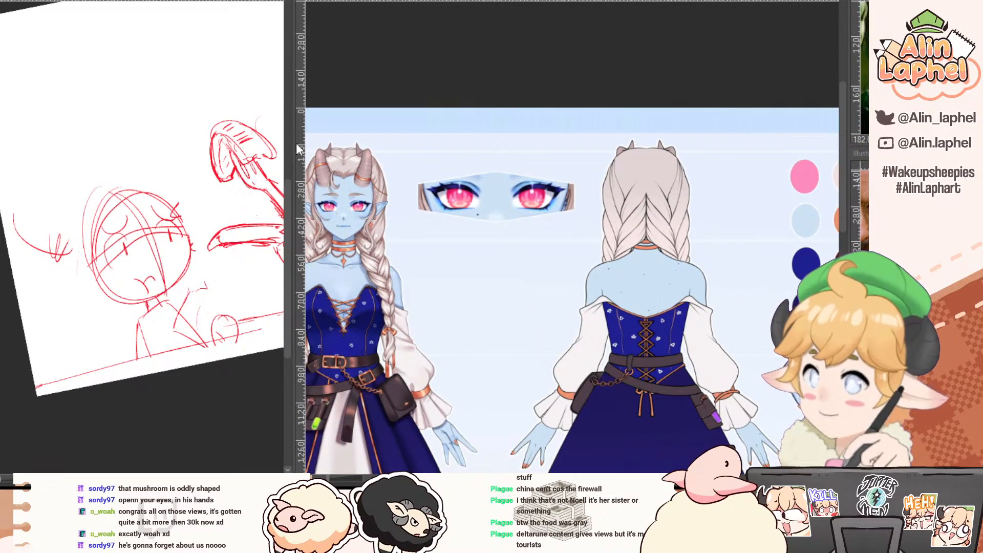
{"action": "left_click_drag", "start_coordinate": [297, 144], "coordinate": [502, 149]}
{"action": "left_click_drag", "start_coordinate": [580, 227], "coordinate": [717, 225]}
{"action": "left_click_drag", "start_coordinate": [522, 197], "coordinate": [627, 194]}
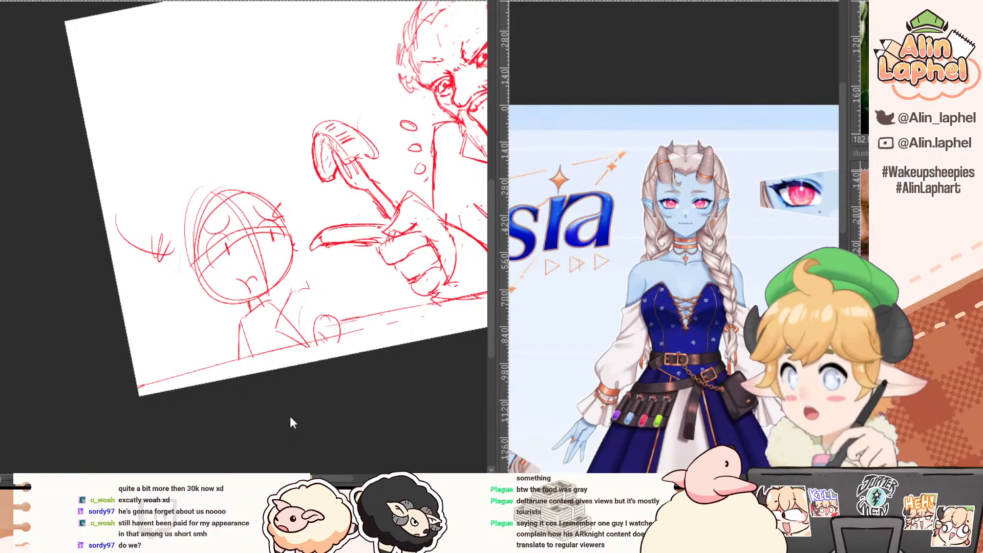
Erase the small figure's old eye guides and draw the wide eye farther from the man, with a narrow pupil.
{"action": "left_click", "coordinate": [233, 220]}
{"action": "left_click_drag", "start_coordinate": [234, 220], "coordinate": [245, 219]}
{"action": "key", "text": "e"}
{"action": "mouse_move", "coordinate": [211, 298]}
{"action": "left_mouse_down"}
{"action": "mouse_move", "coordinate": [241, 305]}
{"action": "mouse_move", "coordinate": [199, 278]}
{"action": "mouse_move", "coordinate": [196, 339]}
{"action": "left_mouse_up"}
{"action": "key", "text": "p"}
{"action": "left_click_drag", "start_coordinate": [223, 265], "coordinate": [224, 354]}
{"action": "mouse_move", "coordinate": [194, 284]}
{"action": "left_mouse_down"}
{"action": "mouse_move", "coordinate": [186, 275]}
{"action": "mouse_move", "coordinate": [225, 317]}
{"action": "left_mouse_up"}
{"action": "key", "text": "e"}
{"action": "key", "text": "["}
{"action": "key", "text": "p"}
{"action": "mouse_move", "coordinate": [242, 267]}
{"action": "left_mouse_down"}
{"action": "mouse_move", "coordinate": [201, 268]}
{"action": "mouse_move", "coordinate": [178, 299]}
{"action": "mouse_move", "coordinate": [201, 262]}
{"action": "left_mouse_up"}
{"action": "key", "text": "ctrl+z"}
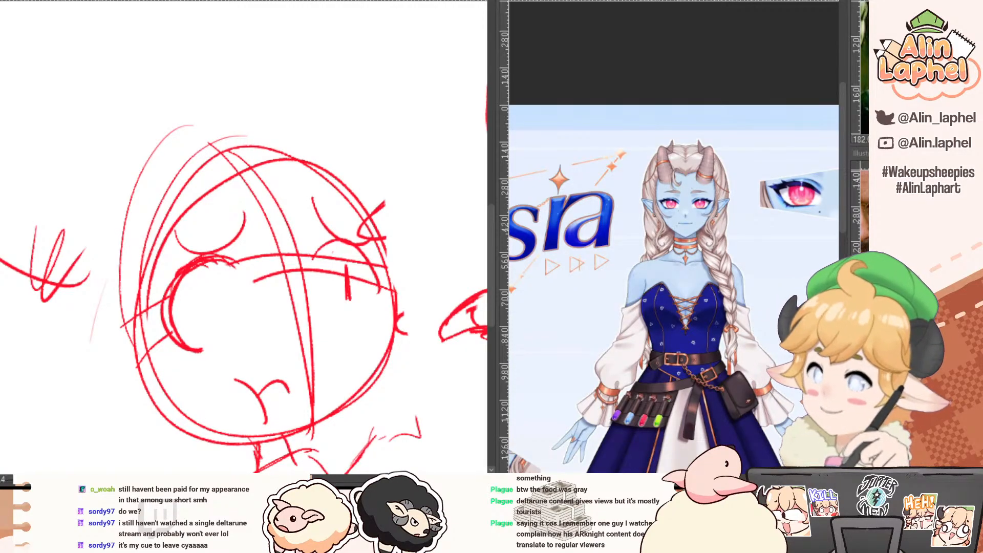
{"action": "mouse_move", "coordinate": [219, 284]}
{"action": "left_mouse_down"}
{"action": "mouse_move", "coordinate": [226, 323]}
{"action": "mouse_move", "coordinate": [223, 288]}
{"action": "left_mouse_up"}
Clear the remaining face guides, draw the small figure's second eye with a narrow pupil, and strengthen the frowning mouth.
{"action": "key", "text": "e"}
{"action": "mouse_move", "coordinate": [351, 282]}
{"action": "left_mouse_down"}
{"action": "mouse_move", "coordinate": [328, 272]}
{"action": "mouse_move", "coordinate": [334, 266]}
{"action": "mouse_move", "coordinate": [258, 277]}
{"action": "mouse_move", "coordinate": [274, 265]}
{"action": "mouse_move", "coordinate": [312, 377]}
{"action": "mouse_move", "coordinate": [291, 393]}
{"action": "left_mouse_up"}
{"action": "key", "text": "p"}
{"action": "key", "text": "e"}
{"action": "key", "text": "p"}
{"action": "left_click_drag", "start_coordinate": [237, 378], "coordinate": [262, 407]}
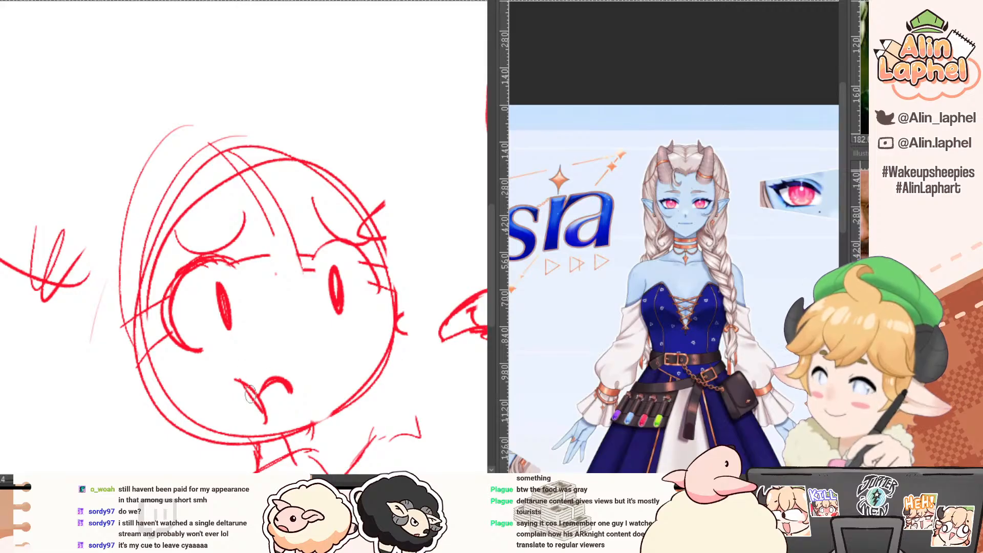
{"action": "left_click_drag", "start_coordinate": [231, 376], "coordinate": [258, 430]}
Erase the stray outline beside the small figure's face and draw a long pointed ear with an inner fold.
{"action": "key", "text": "e"}
{"action": "mouse_move", "coordinate": [128, 334]}
{"action": "left_mouse_down"}
{"action": "mouse_move", "coordinate": [151, 355]}
{"action": "mouse_move", "coordinate": [144, 364]}
{"action": "mouse_move", "coordinate": [149, 291]}
{"action": "mouse_move", "coordinate": [63, 282]}
{"action": "left_mouse_up"}
{"action": "key", "text": "space"}
{"action": "key", "text": "p"}
{"action": "mouse_move", "coordinate": [140, 267]}
{"action": "left_mouse_down"}
{"action": "mouse_move", "coordinate": [33, 297]}
{"action": "mouse_move", "coordinate": [118, 349]}
{"action": "left_mouse_up"}
{"action": "left_click_drag", "start_coordinate": [57, 295], "coordinate": [147, 342]}
{"action": "left_click_drag", "start_coordinate": [62, 320], "coordinate": [148, 342]}
{"action": "key", "text": "e"}
{"action": "key", "text": "p"}
{"action": "left_click_drag", "start_coordinate": [82, 290], "coordinate": [123, 296]}
{"action": "left_click_drag", "start_coordinate": [98, 293], "coordinate": [99, 300]}
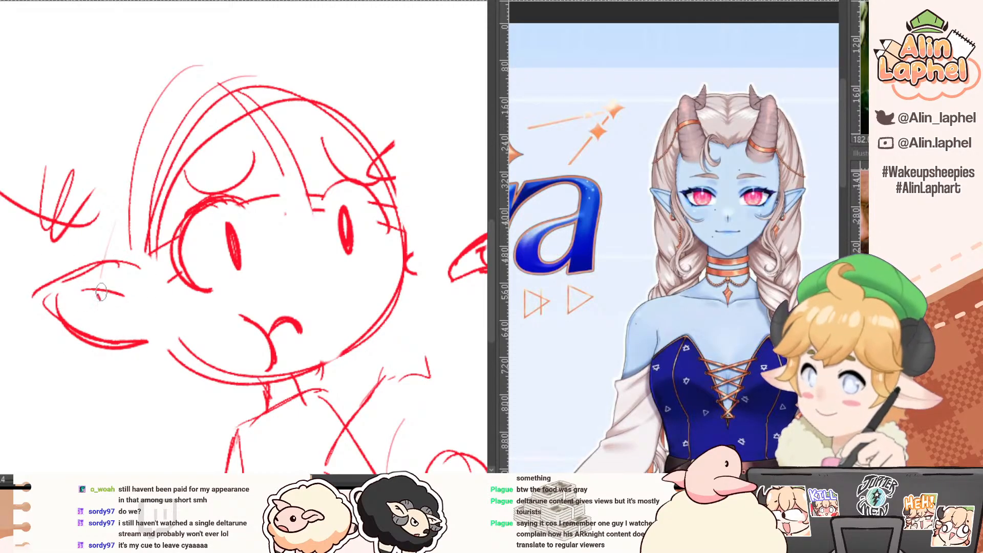
Draw the small figure's wavy side hair in front of the ear, ending in a curled lock beside the neck.
{"action": "left_click_drag", "start_coordinate": [152, 245], "coordinate": [210, 307]}
{"action": "mouse_move", "coordinate": [160, 287]}
{"action": "left_mouse_down"}
{"action": "mouse_move", "coordinate": [192, 318]}
{"action": "mouse_move", "coordinate": [210, 310]}
{"action": "left_mouse_up"}
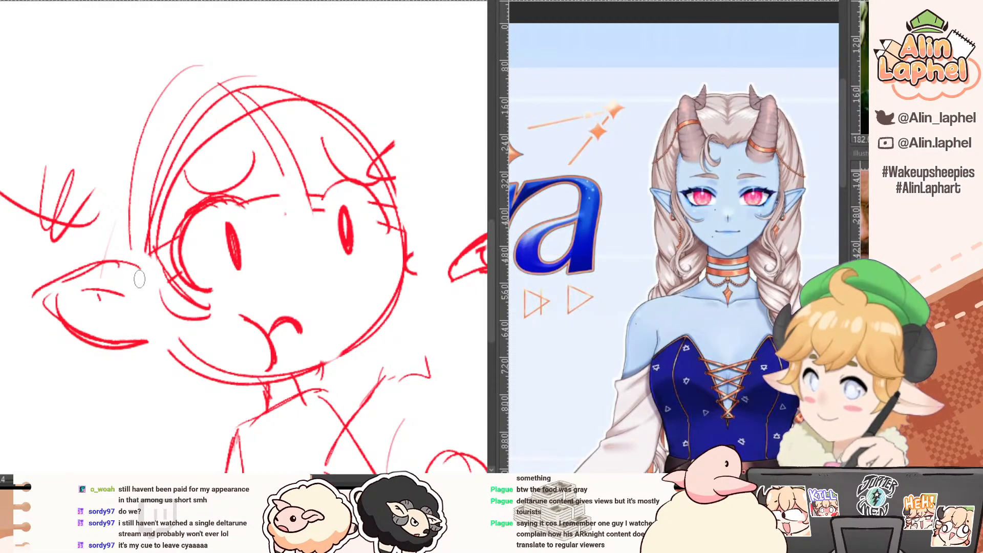
{"action": "left_click_drag", "start_coordinate": [140, 331], "coordinate": [125, 254]}
{"action": "mouse_move", "coordinate": [119, 166]}
{"action": "left_mouse_down"}
{"action": "mouse_move", "coordinate": [120, 259]}
{"action": "mouse_move", "coordinate": [116, 198]}
{"action": "mouse_move", "coordinate": [190, 312]}
{"action": "left_mouse_up"}
{"action": "key", "text": "e"}
{"action": "mouse_move", "coordinate": [134, 260]}
{"action": "left_mouse_down"}
{"action": "mouse_move", "coordinate": [130, 267]}
{"action": "mouse_move", "coordinate": [193, 294]}
{"action": "left_mouse_up"}
{"action": "left_click", "coordinate": [173, 270]}
{"action": "key", "text": "p"}
{"action": "mouse_move", "coordinate": [143, 214]}
{"action": "left_mouse_down"}
{"action": "mouse_move", "coordinate": [207, 310]}
{"action": "mouse_move", "coordinate": [199, 324]}
{"action": "left_mouse_up"}
{"action": "mouse_move", "coordinate": [159, 252]}
{"action": "left_mouse_down"}
{"action": "mouse_move", "coordinate": [200, 350]}
{"action": "mouse_move", "coordinate": [178, 351]}
{"action": "left_mouse_up"}
{"action": "mouse_move", "coordinate": [178, 311]}
{"action": "left_mouse_down"}
{"action": "mouse_move", "coordinate": [155, 336]}
{"action": "mouse_move", "coordinate": [174, 385]}
{"action": "left_mouse_up"}
{"action": "mouse_move", "coordinate": [198, 339]}
{"action": "left_mouse_down"}
{"action": "mouse_move", "coordinate": [159, 376]}
{"action": "mouse_move", "coordinate": [168, 385]}
{"action": "mouse_move", "coordinate": [203, 360]}
{"action": "left_mouse_up"}
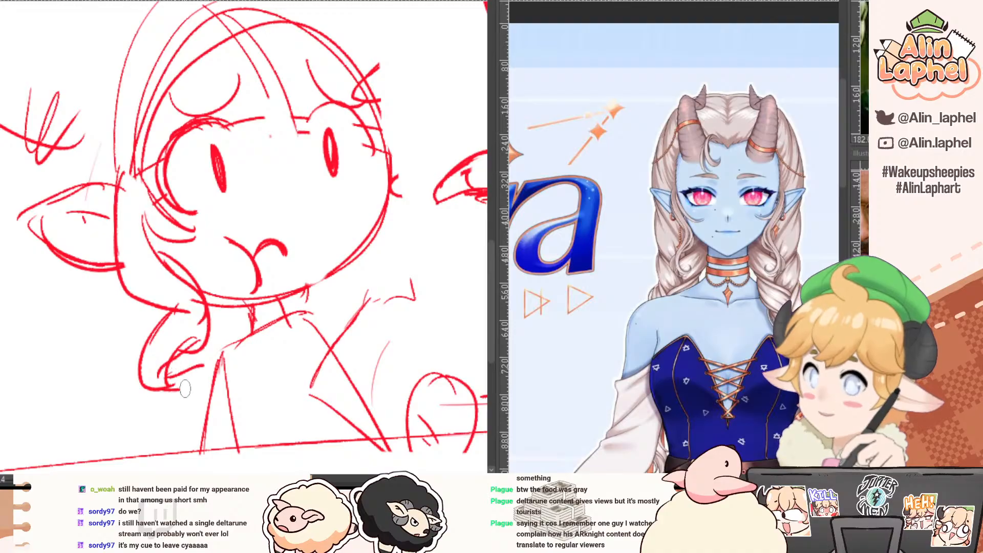
{"action": "left_click_drag", "start_coordinate": [172, 391], "coordinate": [209, 368]}
{"action": "left_click_drag", "start_coordinate": [152, 353], "coordinate": [104, 290]}
Rework the small figure's jaw and cheek on the side facing the man, and draw a wavy hair lock there.
{"action": "mouse_move", "coordinate": [204, 252]}
{"action": "left_mouse_down"}
{"action": "mouse_move", "coordinate": [265, 272]}
{"action": "mouse_move", "coordinate": [268, 256]}
{"action": "mouse_move", "coordinate": [270, 283]}
{"action": "left_mouse_up"}
{"action": "key", "text": "e"}
{"action": "key", "text": "p"}
{"action": "left_click_drag", "start_coordinate": [242, 248], "coordinate": [227, 266]}
{"action": "key", "text": "e"}
{"action": "mouse_move", "coordinate": [206, 229]}
{"action": "left_mouse_down"}
{"action": "mouse_move", "coordinate": [197, 257]}
{"action": "mouse_move", "coordinate": [149, 263]}
{"action": "mouse_move", "coordinate": [175, 281]}
{"action": "left_mouse_up"}
{"action": "key", "text": "p"}
{"action": "key", "text": "e"}
{"action": "left_click_drag", "start_coordinate": [108, 295], "coordinate": [117, 317]}
{"action": "key", "text": "p"}
{"action": "mouse_move", "coordinate": [277, 256]}
{"action": "left_mouse_down"}
{"action": "mouse_move", "coordinate": [285, 293]}
{"action": "mouse_move", "coordinate": [269, 342]}
{"action": "mouse_move", "coordinate": [236, 382]}
{"action": "left_mouse_up"}
{"action": "mouse_move", "coordinate": [278, 271]}
{"action": "left_mouse_down"}
{"action": "mouse_move", "coordinate": [309, 385]}
{"action": "mouse_move", "coordinate": [275, 362]}
{"action": "mouse_move", "coordinate": [288, 390]}
{"action": "left_mouse_up"}
{"action": "left_click_drag", "start_coordinate": [272, 359], "coordinate": [277, 394]}
{"action": "key", "text": "ctrl+z"}
Refine the curls of the small figure's ear-side hair lock and redraw the neck and upper shoulder lines.
{"action": "mouse_move", "coordinate": [216, 381]}
{"action": "left_mouse_down"}
{"action": "mouse_move", "coordinate": [206, 315]}
{"action": "mouse_move", "coordinate": [190, 340]}
{"action": "mouse_move", "coordinate": [181, 337]}
{"action": "mouse_move", "coordinate": [176, 369]}
{"action": "left_mouse_up"}
{"action": "key", "text": "e"}
{"action": "key", "text": "p"}
{"action": "mouse_move", "coordinate": [171, 337]}
{"action": "left_mouse_down"}
{"action": "mouse_move", "coordinate": [176, 365]}
{"action": "mouse_move", "coordinate": [202, 329]}
{"action": "mouse_move", "coordinate": [208, 352]}
{"action": "left_mouse_up"}
{"action": "key", "text": "e"}
{"action": "key", "text": "p"}
{"action": "key", "text": "r"}
{"action": "mouse_move", "coordinate": [163, 391]}
{"action": "left_mouse_down"}
{"action": "mouse_move", "coordinate": [173, 363]}
{"action": "mouse_move", "coordinate": [166, 351]}
{"action": "mouse_move", "coordinate": [137, 369]}
{"action": "left_mouse_up"}
{"action": "key", "text": "e"}
{"action": "key", "text": "p"}
{"action": "left_click_drag", "start_coordinate": [204, 340], "coordinate": [234, 351]}
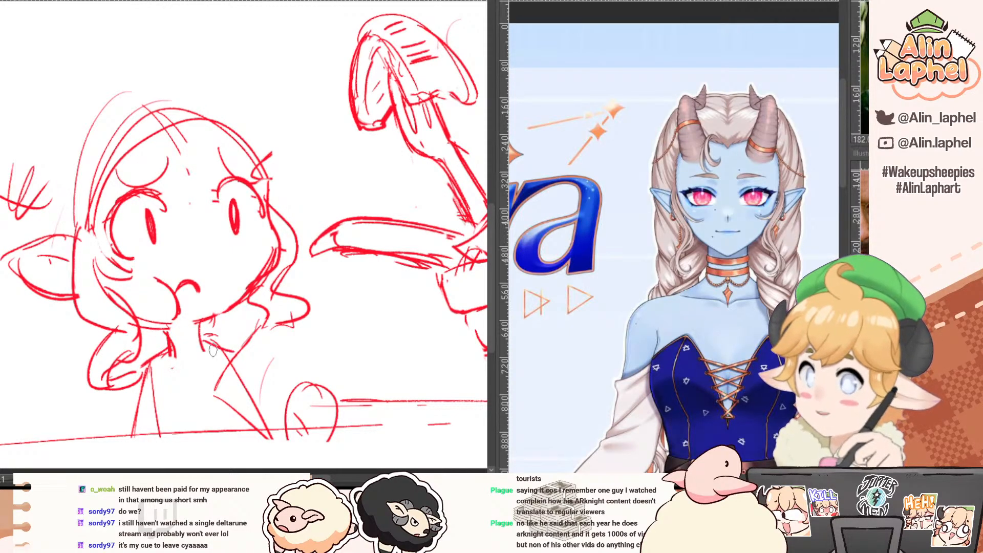
{"action": "key", "text": "e"}
{"action": "mouse_move", "coordinate": [177, 364]}
{"action": "left_mouse_down"}
{"action": "mouse_move", "coordinate": [149, 362]}
{"action": "mouse_move", "coordinate": [241, 356]}
{"action": "left_mouse_up"}
{"action": "key", "text": "p"}
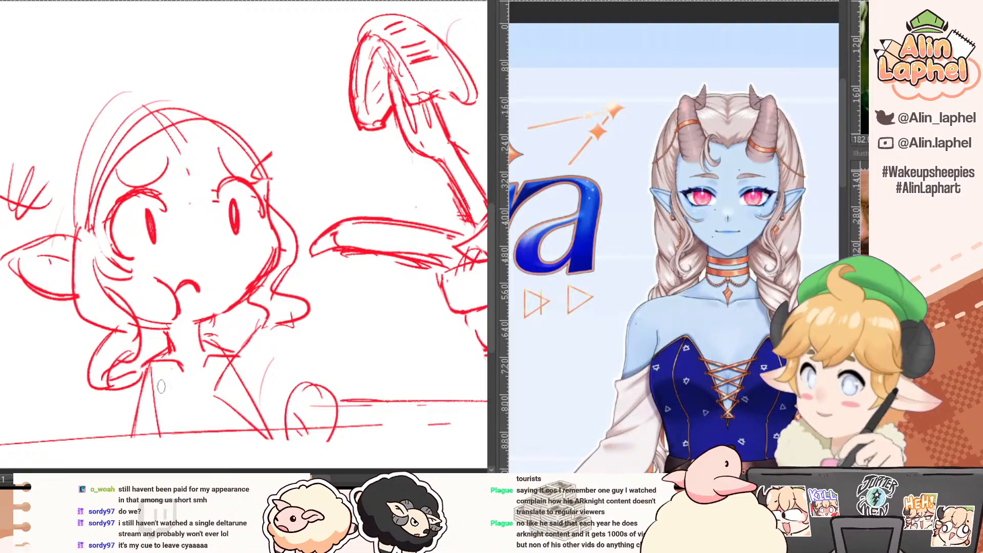
Draw the V-shaped neckline of the small figure's bodice, undoing and redrawing strokes as needed.
{"action": "mouse_move", "coordinate": [180, 385]}
{"action": "left_mouse_down"}
{"action": "mouse_move", "coordinate": [151, 387]}
{"action": "mouse_move", "coordinate": [151, 412]}
{"action": "left_mouse_up"}
{"action": "mouse_move", "coordinate": [152, 383]}
{"action": "left_mouse_down"}
{"action": "mouse_move", "coordinate": [157, 430]}
{"action": "mouse_move", "coordinate": [199, 410]}
{"action": "mouse_move", "coordinate": [206, 418]}
{"action": "left_mouse_up"}
{"action": "left_click_drag", "start_coordinate": [154, 379], "coordinate": [228, 447]}
{"action": "key", "text": "ctrl+z"}
{"action": "key", "text": "ctrl+z"}
{"action": "key", "text": "ctrl+z"}
{"action": "left_click_drag", "start_coordinate": [156, 379], "coordinate": [206, 426]}
{"action": "left_click_drag", "start_coordinate": [207, 426], "coordinate": [217, 382]}
{"action": "left_click_drag", "start_coordinate": [206, 421], "coordinate": [223, 381]}
{"action": "key", "text": "ctrl+z"}
{"action": "key", "text": "e"}
{"action": "key", "text": "p"}
Redraw the small figure's shoulder facing the man, erase the old arm lines and outline the outer sleeve edge.
{"action": "left_click_drag", "start_coordinate": [266, 323], "coordinate": [216, 372]}
{"action": "mouse_move", "coordinate": [260, 329]}
{"action": "left_mouse_down"}
{"action": "mouse_move", "coordinate": [215, 375]}
{"action": "mouse_move", "coordinate": [214, 391]}
{"action": "mouse_move", "coordinate": [257, 428]}
{"action": "left_mouse_up"}
{"action": "key", "text": "e"}
{"action": "mouse_move", "coordinate": [243, 409]}
{"action": "left_mouse_down"}
{"action": "mouse_move", "coordinate": [243, 391]}
{"action": "mouse_move", "coordinate": [272, 425]}
{"action": "left_mouse_up"}
{"action": "mouse_move", "coordinate": [261, 407]}
{"action": "left_mouse_down"}
{"action": "mouse_move", "coordinate": [240, 377]}
{"action": "mouse_move", "coordinate": [277, 431]}
{"action": "left_mouse_up"}
{"action": "key", "text": "p"}
{"action": "key", "text": "e"}
{"action": "mouse_move", "coordinate": [271, 333]}
{"action": "left_mouse_down"}
{"action": "mouse_move", "coordinate": [282, 333]}
{"action": "mouse_move", "coordinate": [275, 320]}
{"action": "mouse_move", "coordinate": [276, 353]}
{"action": "left_mouse_up"}
{"action": "key", "text": "p"}
{"action": "mouse_move", "coordinate": [276, 352]}
{"action": "left_mouse_down"}
{"action": "mouse_move", "coordinate": [298, 332]}
{"action": "mouse_move", "coordinate": [369, 385]}
{"action": "left_mouse_up"}
{"action": "left_click_drag", "start_coordinate": [302, 325], "coordinate": [368, 385]}
{"action": "key", "text": "ctrl+z"}
{"action": "key", "text": "ctrl+z"}
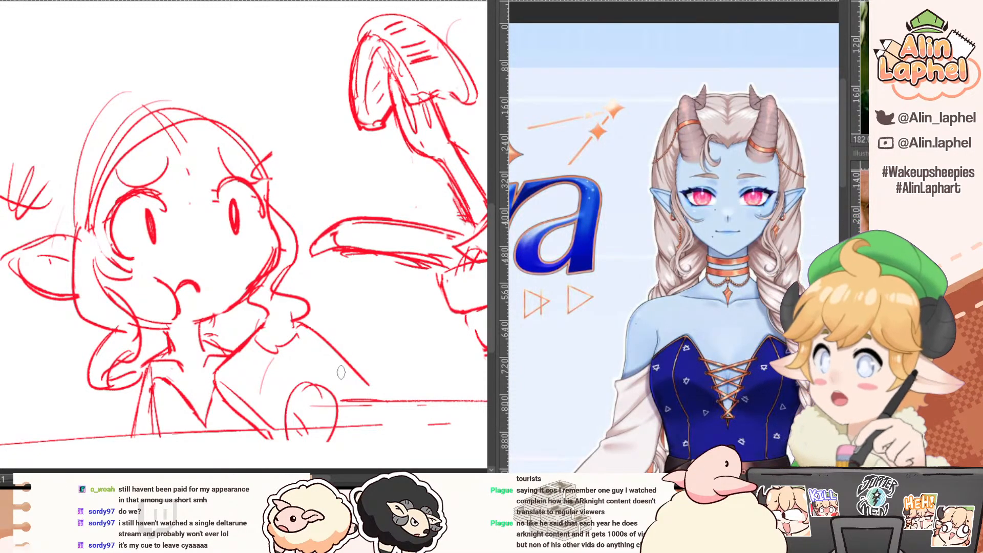
Close the small figure's sleeve toward the table and add finger lines to the resting hand.
{"action": "key", "text": "e"}
{"action": "key", "text": "p"}
{"action": "mouse_move", "coordinate": [364, 383]}
{"action": "left_mouse_down"}
{"action": "mouse_move", "coordinate": [340, 408]}
{"action": "mouse_move", "coordinate": [315, 390]}
{"action": "mouse_move", "coordinate": [299, 404]}
{"action": "mouse_move", "coordinate": [333, 389]}
{"action": "mouse_move", "coordinate": [295, 379]}
{"action": "mouse_move", "coordinate": [284, 430]}
{"action": "mouse_move", "coordinate": [291, 404]}
{"action": "mouse_move", "coordinate": [302, 416]}
{"action": "left_mouse_up"}
{"action": "key", "text": "e"}
{"action": "key", "text": "p"}
{"action": "left_click_drag", "start_coordinate": [304, 385], "coordinate": [324, 404]}
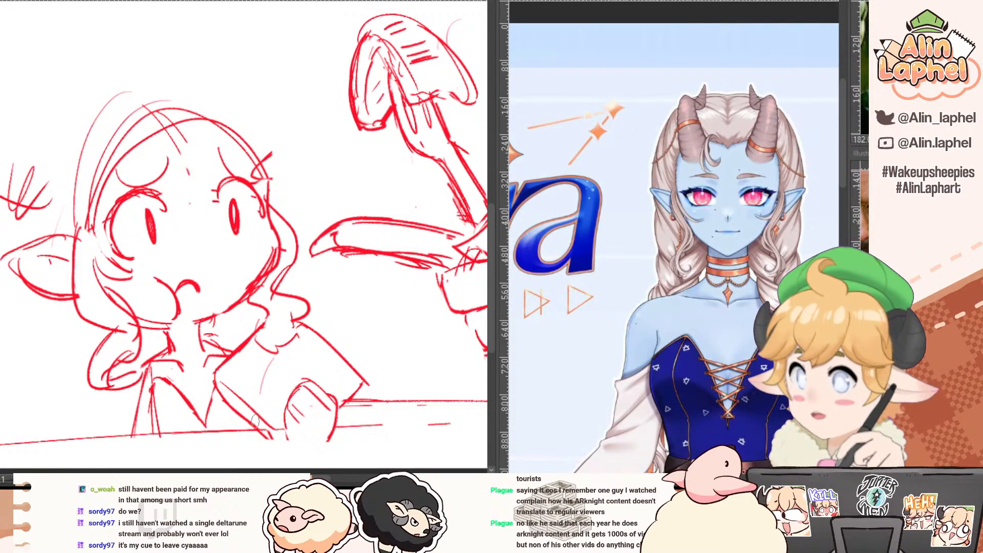
Erase the old torso line, then draw the small figure's curved bodice edge and the criss-cross lacing at the neckline.
{"action": "scroll", "coordinate": [196, 369], "scroll_direction": "down", "scroll_amount": 5}
{"action": "scroll", "coordinate": [189, 388], "scroll_direction": "up", "scroll_amount": 5}
{"action": "key", "text": "e"}
{"action": "left_click_drag", "start_coordinate": [173, 385], "coordinate": [177, 411]}
{"action": "key", "text": "p"}
{"action": "mouse_move", "coordinate": [175, 374]}
{"action": "left_mouse_down"}
{"action": "mouse_move", "coordinate": [169, 412]}
{"action": "mouse_move", "coordinate": [180, 424]}
{"action": "left_mouse_up"}
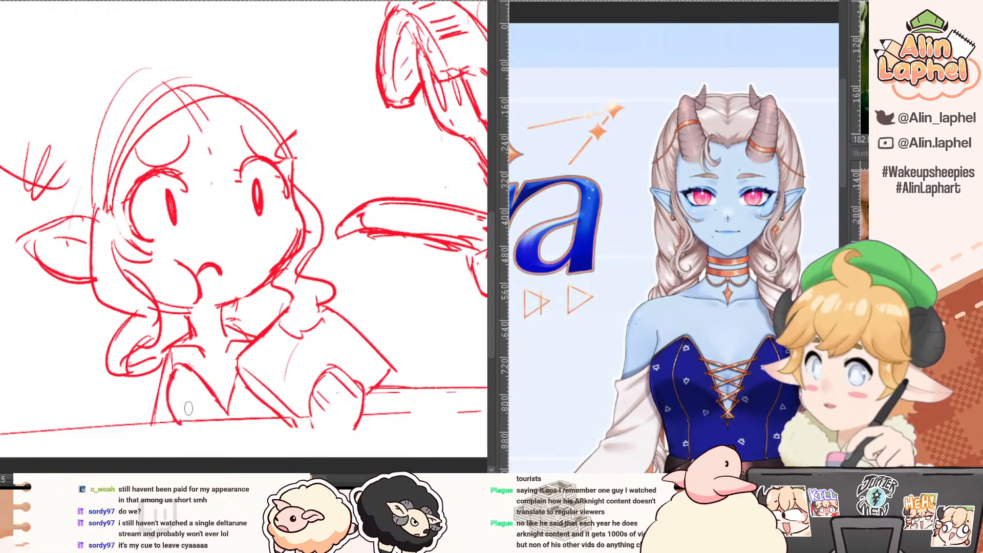
{"action": "mouse_move", "coordinate": [226, 394]}
{"action": "left_mouse_down"}
{"action": "mouse_move", "coordinate": [228, 410]}
{"action": "mouse_move", "coordinate": [237, 401]}
{"action": "mouse_move", "coordinate": [228, 380]}
{"action": "mouse_move", "coordinate": [203, 384]}
{"action": "left_mouse_up"}
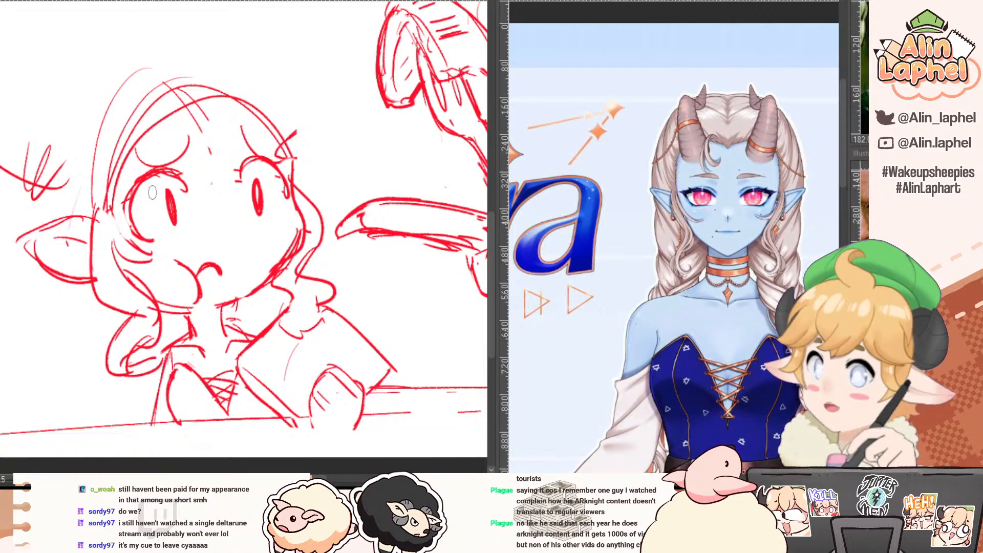
Draw a large horn curving outward from the top of the small figure's head on the ear side.
{"action": "left_click", "coordinate": [155, 177], "text": "alt"}
{"action": "left_click_drag", "start_coordinate": [132, 130], "coordinate": [158, 170]}
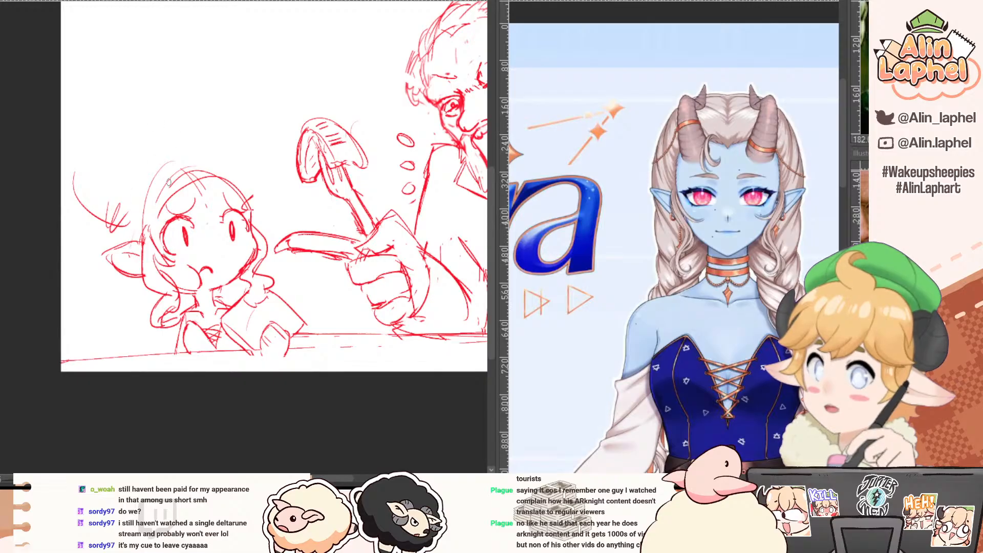
{"action": "left_click_drag", "start_coordinate": [158, 172], "coordinate": [147, 237]}
{"action": "mouse_move", "coordinate": [157, 181]}
{"action": "left_mouse_down"}
{"action": "mouse_move", "coordinate": [144, 234]}
{"action": "mouse_move", "coordinate": [180, 183]}
{"action": "mouse_move", "coordinate": [169, 165]}
{"action": "mouse_move", "coordinate": [185, 196]}
{"action": "mouse_move", "coordinate": [164, 138]}
{"action": "left_mouse_up"}
{"action": "key", "text": "e"}
{"action": "key", "text": "p"}
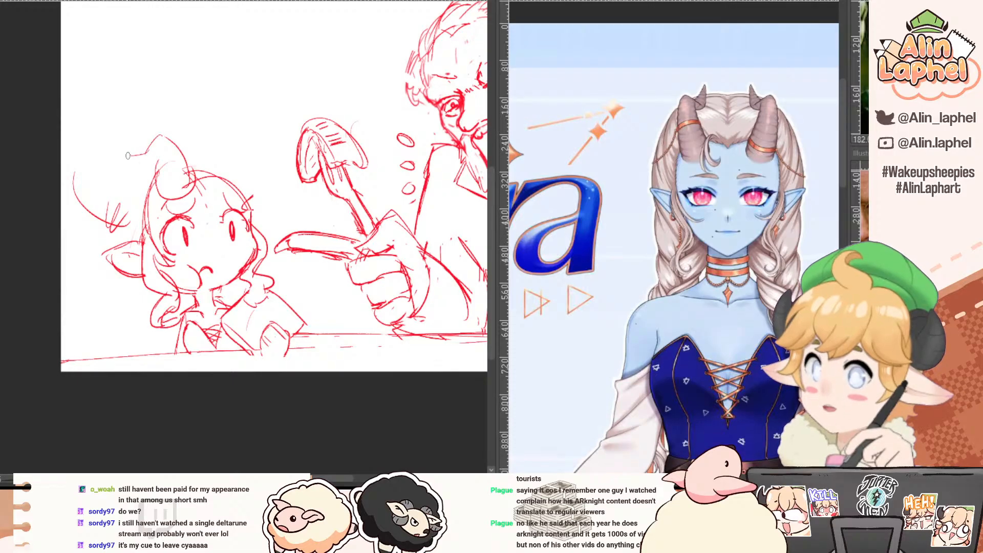
{"action": "mouse_move", "coordinate": [106, 128]}
{"action": "left_mouse_down"}
{"action": "mouse_move", "coordinate": [138, 146]}
{"action": "mouse_move", "coordinate": [131, 176]}
{"action": "mouse_move", "coordinate": [151, 165]}
{"action": "left_mouse_up"}
{"action": "key", "text": "ctrl+z"}
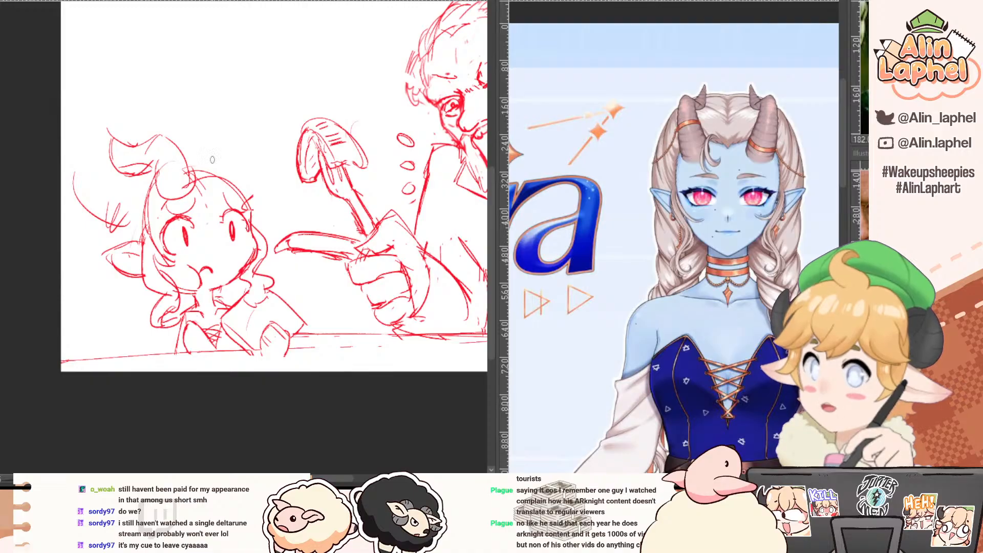
Draw the small figure's second horn curving down toward the forehead on the man's side, erasing overlapping hair lines and refining its outline.
{"action": "mouse_move", "coordinate": [200, 188]}
{"action": "left_mouse_down"}
{"action": "mouse_move", "coordinate": [177, 209]}
{"action": "mouse_move", "coordinate": [159, 208]}
{"action": "mouse_move", "coordinate": [194, 207]}
{"action": "mouse_move", "coordinate": [196, 187]}
{"action": "mouse_move", "coordinate": [179, 176]}
{"action": "mouse_move", "coordinate": [201, 198]}
{"action": "mouse_move", "coordinate": [191, 194]}
{"action": "mouse_move", "coordinate": [213, 194]}
{"action": "mouse_move", "coordinate": [199, 167]}
{"action": "mouse_move", "coordinate": [250, 194]}
{"action": "mouse_move", "coordinate": [232, 183]}
{"action": "mouse_move", "coordinate": [247, 161]}
{"action": "mouse_move", "coordinate": [201, 138]}
{"action": "left_mouse_up"}
{"action": "key", "text": "e"}
{"action": "key", "text": "p"}
{"action": "key", "text": "e"}
{"action": "key", "text": "p"}
{"action": "key", "text": "e"}
{"action": "key", "text": "p"}
{"action": "key", "text": "e"}
{"action": "key", "text": "p"}
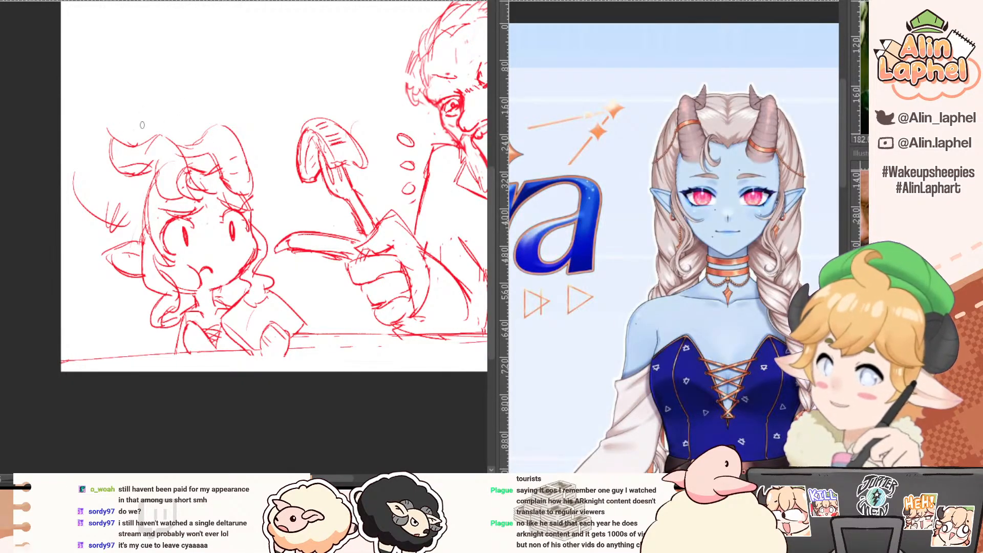
Erase the stray curves behind the small figure's head, then outline the back hair from the horn past the ear to the shoulder.
{"action": "key", "text": "e"}
{"action": "left_click_drag", "start_coordinate": [124, 211], "coordinate": [77, 197]}
{"action": "key", "text": "p"}
{"action": "mouse_move", "coordinate": [128, 169]}
{"action": "left_mouse_down"}
{"action": "mouse_move", "coordinate": [112, 218]}
{"action": "mouse_move", "coordinate": [127, 239]}
{"action": "left_mouse_up"}
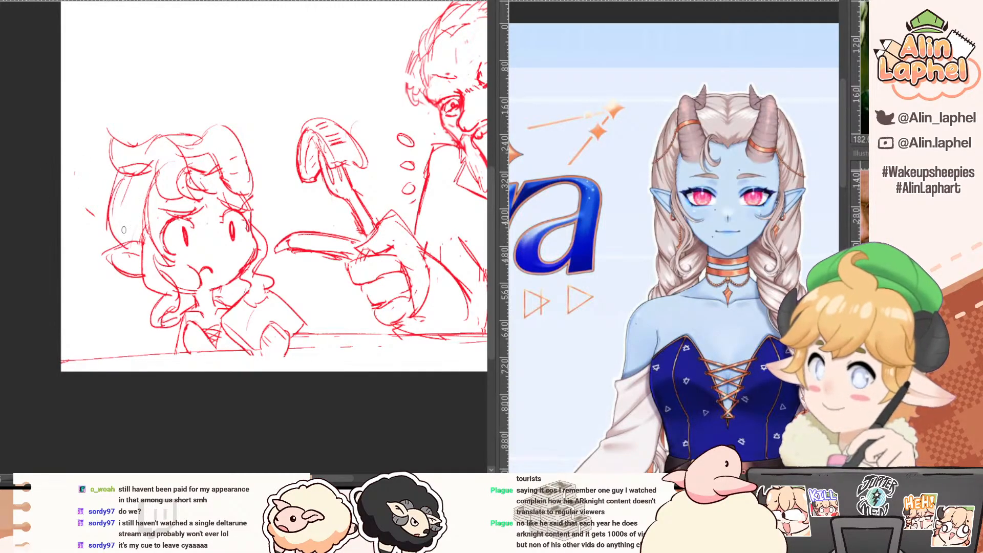
{"action": "mouse_move", "coordinate": [131, 278]}
{"action": "left_mouse_down"}
{"action": "mouse_move", "coordinate": [124, 315]}
{"action": "mouse_move", "coordinate": [114, 310]}
{"action": "mouse_move", "coordinate": [145, 313]}
{"action": "mouse_move", "coordinate": [138, 335]}
{"action": "left_mouse_up"}
{"action": "key", "text": "ctrl+z"}
{"action": "key", "text": "ctrl+z"}
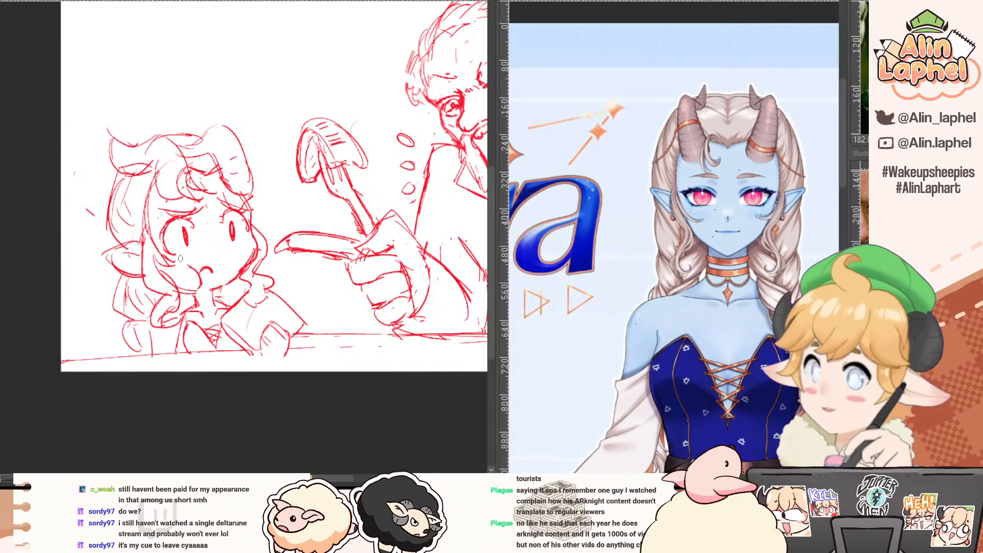
Add a hair line beside the small figure's face below the front horn and touch up the eye on the man's side.
{"action": "left_click_drag", "start_coordinate": [251, 193], "coordinate": [254, 226]}
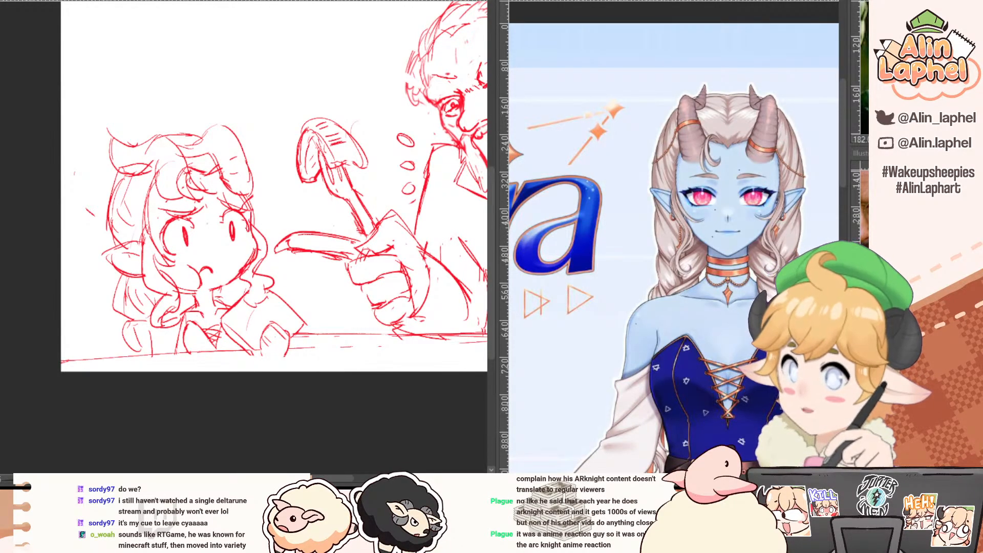
{"action": "key", "text": "e"}
{"action": "left_click_drag", "start_coordinate": [231, 229], "coordinate": [232, 235]}
{"action": "key", "text": "p"}
{"action": "left_click", "coordinate": [171, 244], "text": "alt"}
Select the small figure with a freehand outline, move it slightly upward on the canvas and deselect it.
{"action": "key", "text": "m"}
{"action": "mouse_move", "coordinate": [132, 153]}
{"action": "left_mouse_down"}
{"action": "mouse_move", "coordinate": [99, 287]}
{"action": "mouse_move", "coordinate": [267, 291]}
{"action": "mouse_move", "coordinate": [149, 141]}
{"action": "left_mouse_up"}
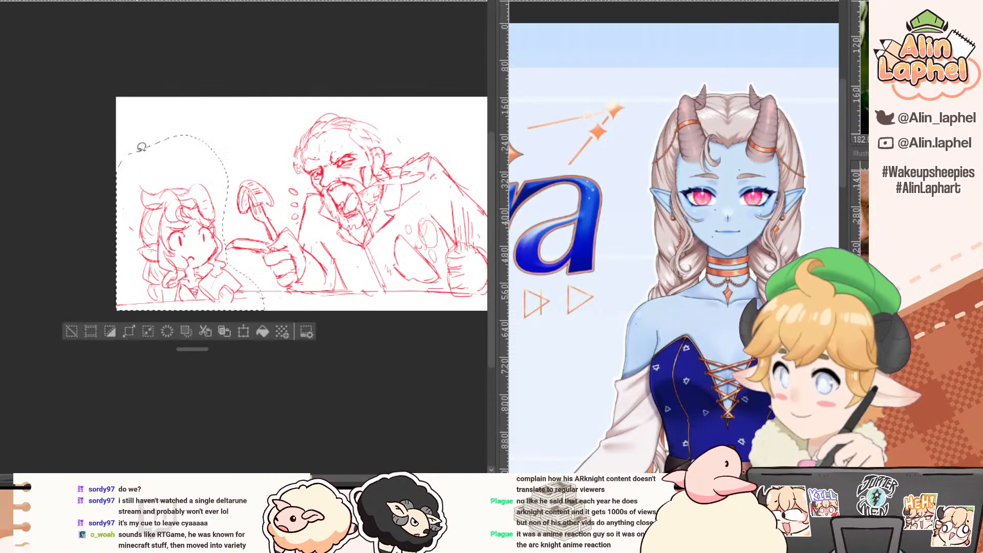
{"action": "key", "text": "ctrl+t"}
{"action": "left_click_drag", "start_coordinate": [151, 229], "coordinate": [151, 222]}
{"action": "key", "text": "Return"}
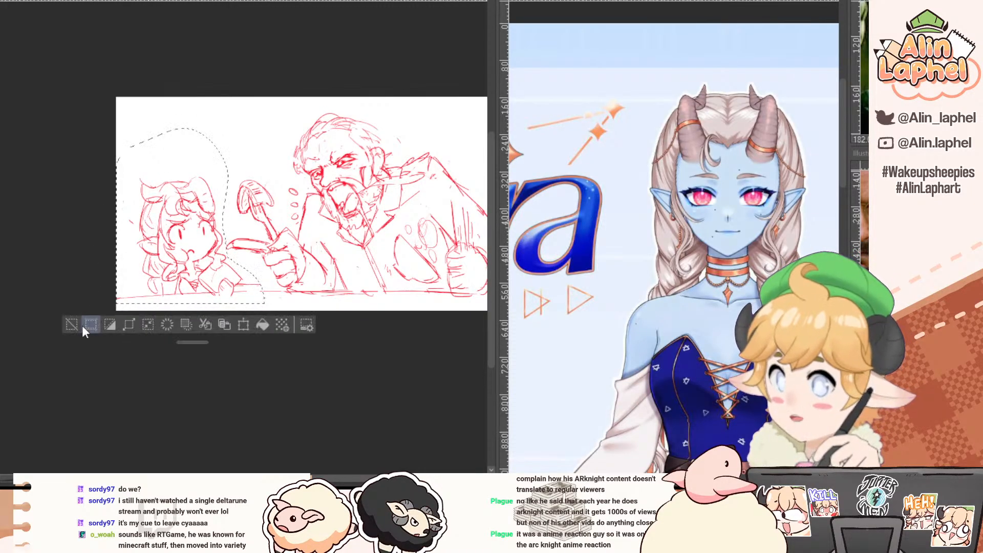
{"action": "left_click", "coordinate": [75, 321]}
Redraw the table edge as a straight line across the full width of the canvas below both figures, working with the canvas rotated.
{"action": "key", "text": "r"}
{"action": "mouse_move", "coordinate": [94, 328]}
{"action": "left_mouse_down"}
{"action": "mouse_move", "coordinate": [90, 150]}
{"action": "mouse_move", "coordinate": [149, 131]}
{"action": "mouse_move", "coordinate": [173, 191]}
{"action": "left_mouse_up"}
{"action": "mouse_move", "coordinate": [197, 287]}
{"action": "left_mouse_down"}
{"action": "mouse_move", "coordinate": [188, 252]}
{"action": "mouse_move", "coordinate": [196, 255]}
{"action": "left_mouse_up"}
{"action": "left_click_drag", "start_coordinate": [203, 425], "coordinate": [186, 312]}
{"action": "left_click_drag", "start_coordinate": [167, 125], "coordinate": [215, 326]}
{"action": "left_click_drag", "start_coordinate": [195, 252], "coordinate": [222, 360]}
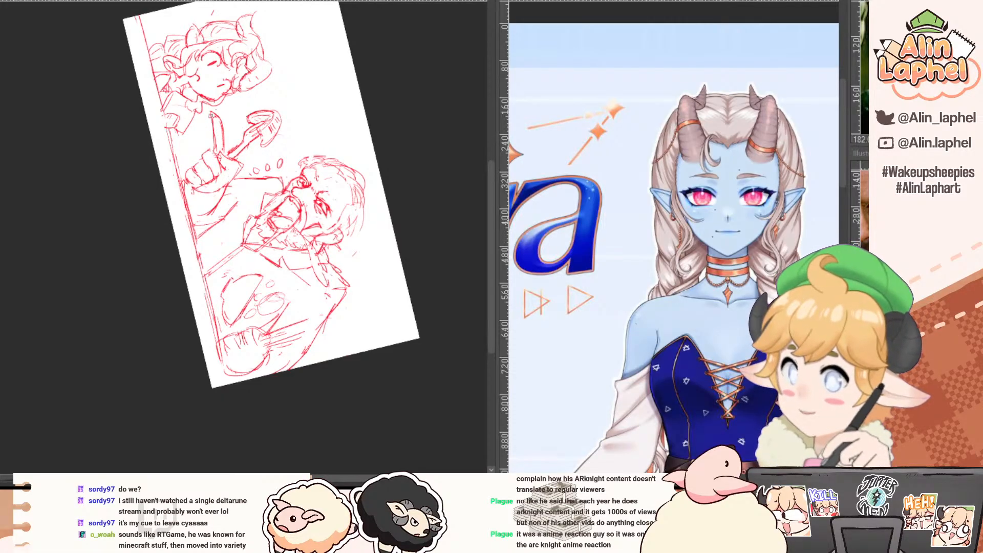
{"action": "left_click_drag", "start_coordinate": [217, 127], "coordinate": [181, 128]}
{"action": "mouse_move", "coordinate": [180, 128]}
{"action": "left_mouse_down"}
{"action": "mouse_move", "coordinate": [121, 212]}
{"action": "mouse_move", "coordinate": [121, 241]}
{"action": "left_mouse_up"}
{"action": "left_click_drag", "start_coordinate": [90, 135], "coordinate": [24, 122]}
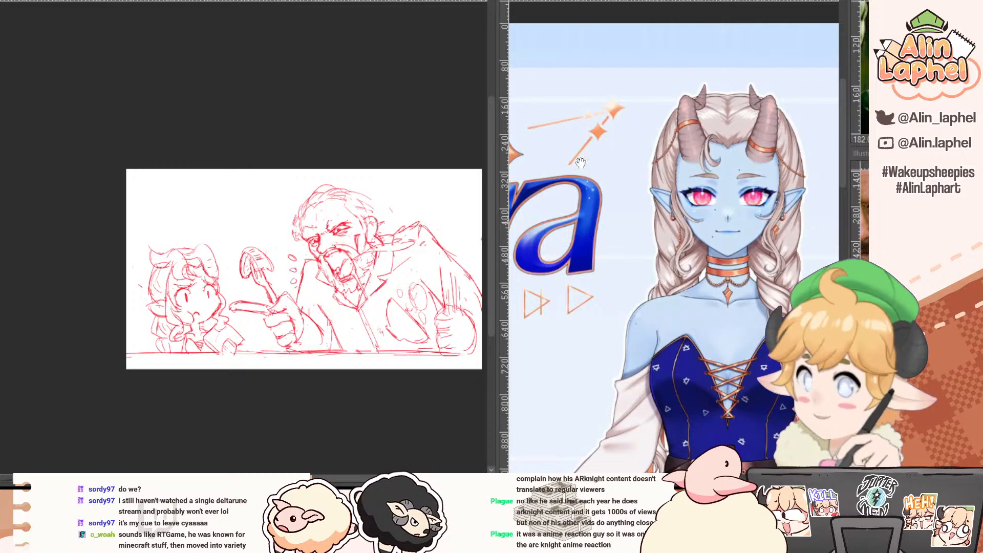
Show the Resident Evil VII logo as the reference image, then shrink the whole sketch and shift it toward the canvas's lower-right corner.
{"action": "key", "text": "ctrl+Tab"}
{"action": "left_click_drag", "start_coordinate": [616, 101], "coordinate": [624, 88]}
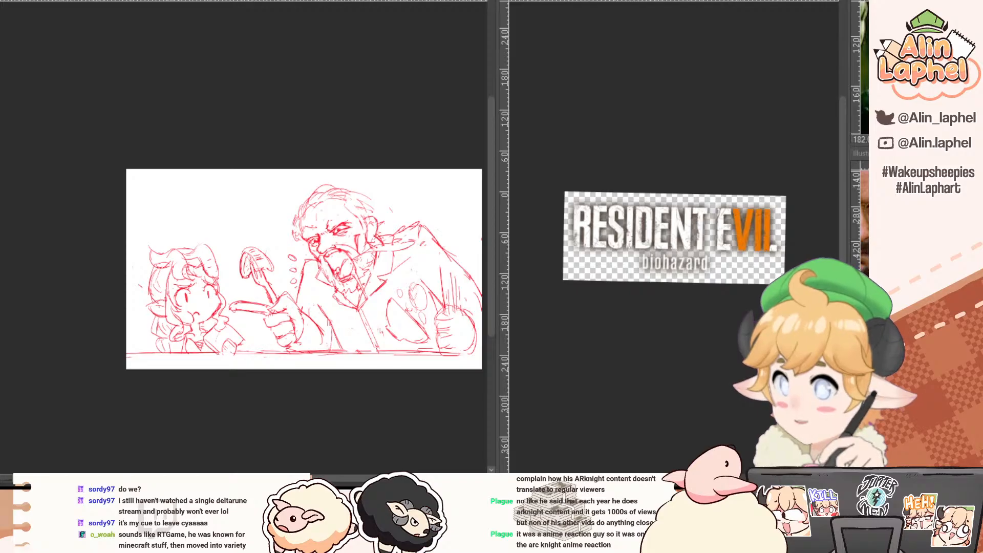
{"action": "key", "text": "ctrl+t"}
{"action": "left_click_drag", "start_coordinate": [303, 185], "coordinate": [309, 205]}
{"action": "key", "text": "Right"}
{"action": "key", "text": "Right"}
{"action": "key", "text": "Right"}
{"action": "key", "text": "Return"}
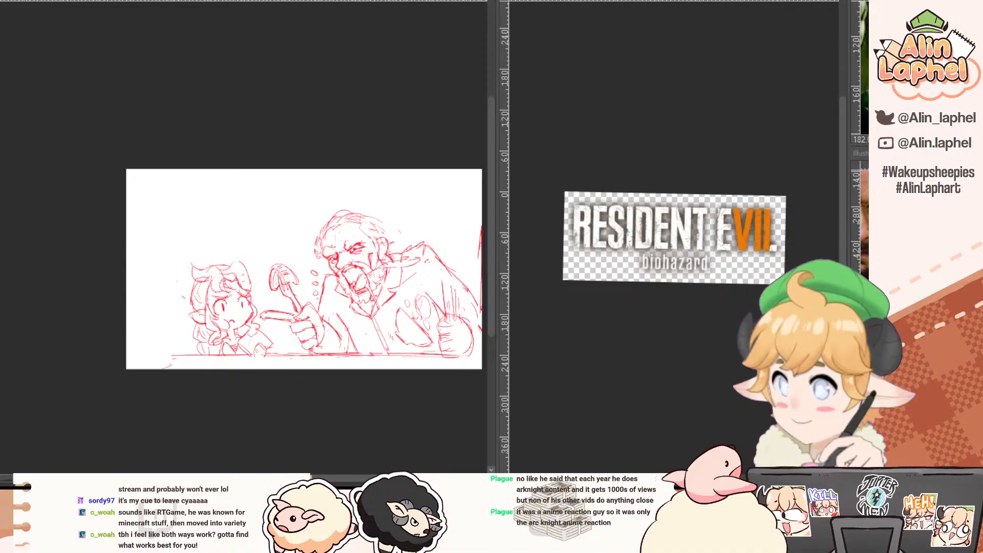
Paste the Resident Evil VII logo into the sketch, enlarge it to about half the canvas width and place it above the small figure.
{"action": "key", "text": "ctrl+v"}
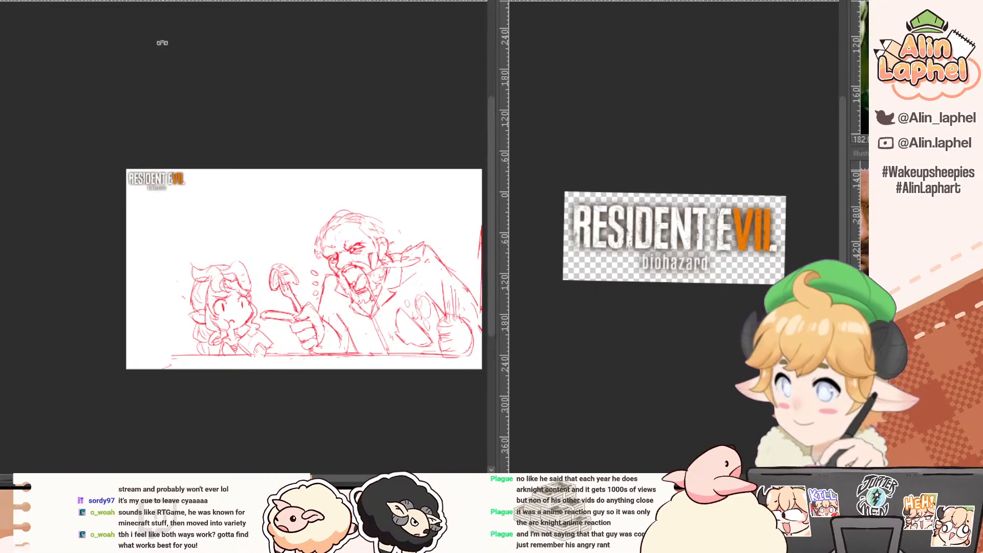
{"action": "key", "text": "ctrl+t"}
{"action": "left_click_drag", "start_coordinate": [188, 192], "coordinate": [328, 241]}
{"action": "left_click_drag", "start_coordinate": [157, 193], "coordinate": [169, 212]}
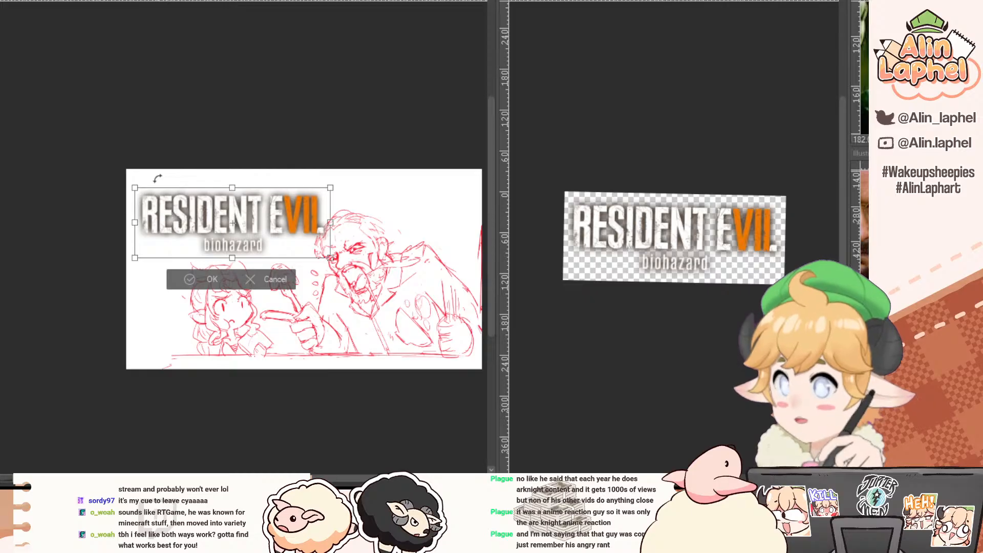
{"action": "key", "text": "Return"}
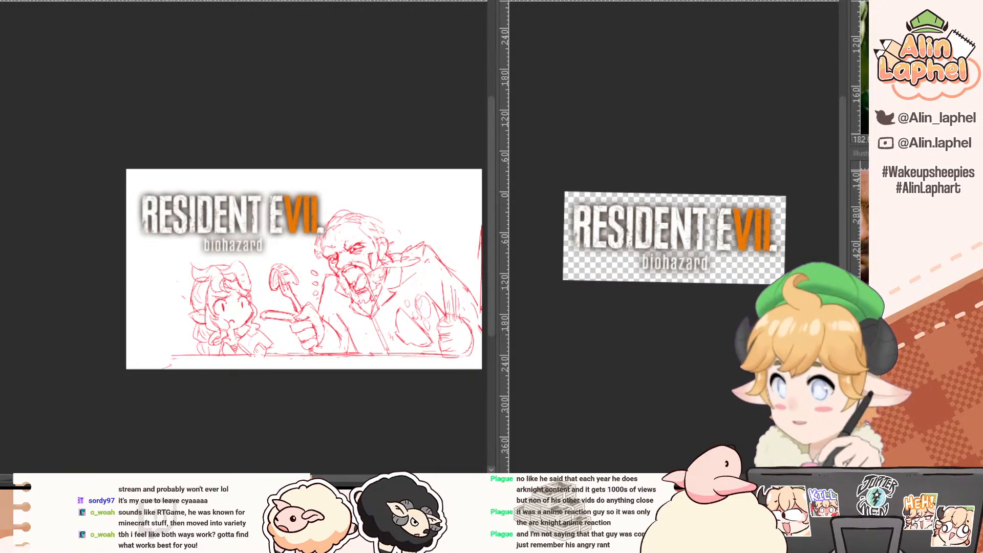
Extend the table edge beyond the small figure toward the canvas's left side and draw the table's corner.
{"action": "scroll", "coordinate": [199, 246], "scroll_direction": "down", "scroll_amount": 3}
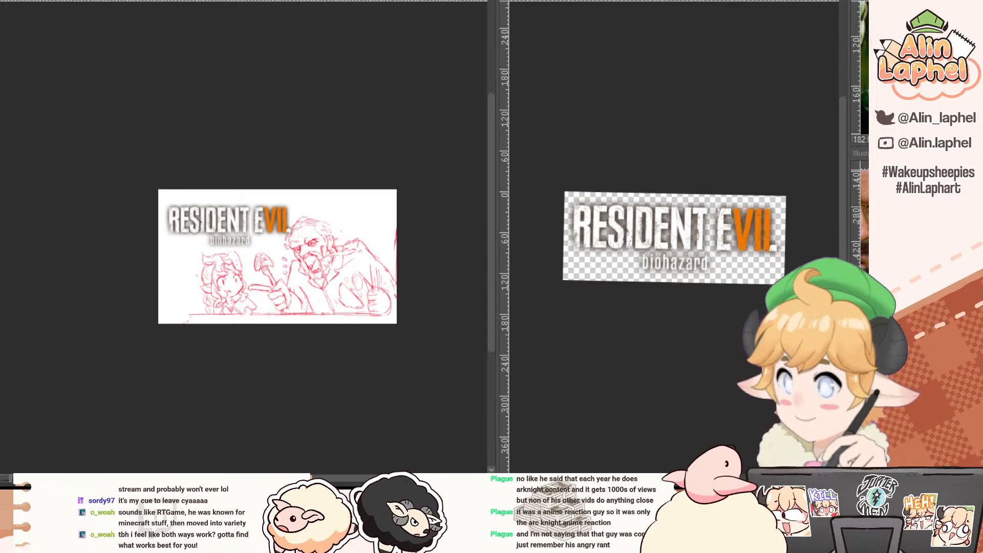
{"action": "mouse_move", "coordinate": [184, 313]}
{"action": "left_mouse_down"}
{"action": "mouse_move", "coordinate": [202, 311]}
{"action": "mouse_move", "coordinate": [185, 322]}
{"action": "left_mouse_up"}
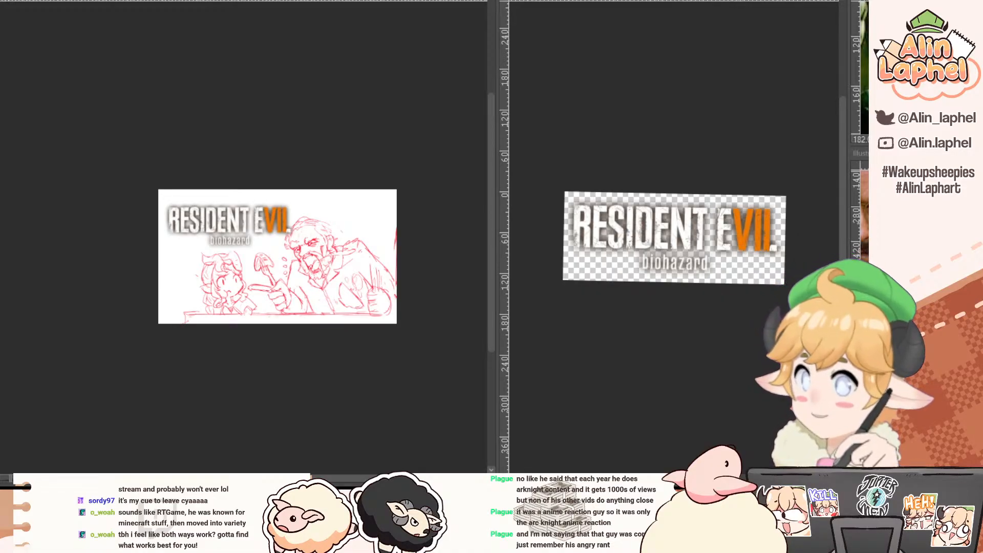
{"action": "key", "text": "Delete"}
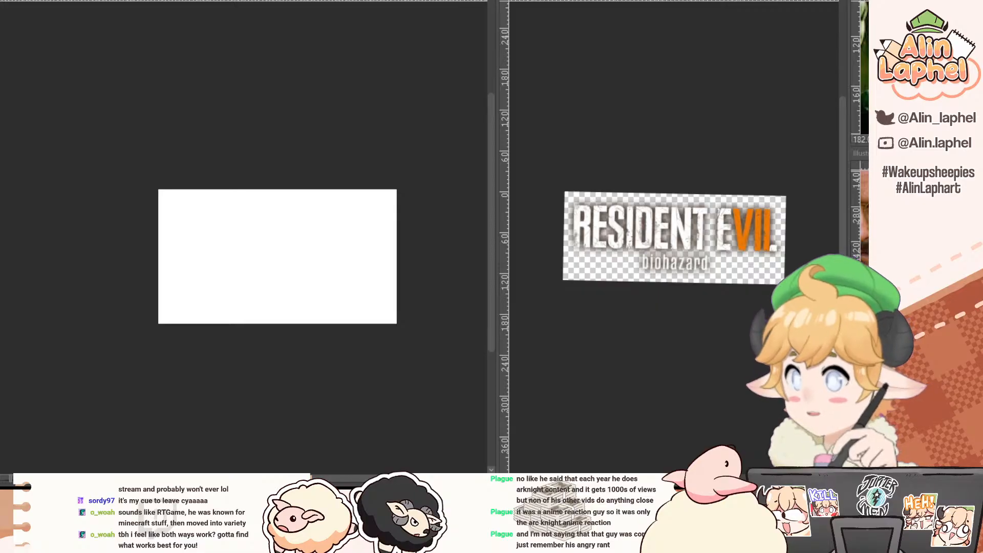
{"action": "key", "text": "ctrl+z"}
{"action": "key", "text": "ctrl+y"}
{"action": "key", "text": "ctrl+z"}
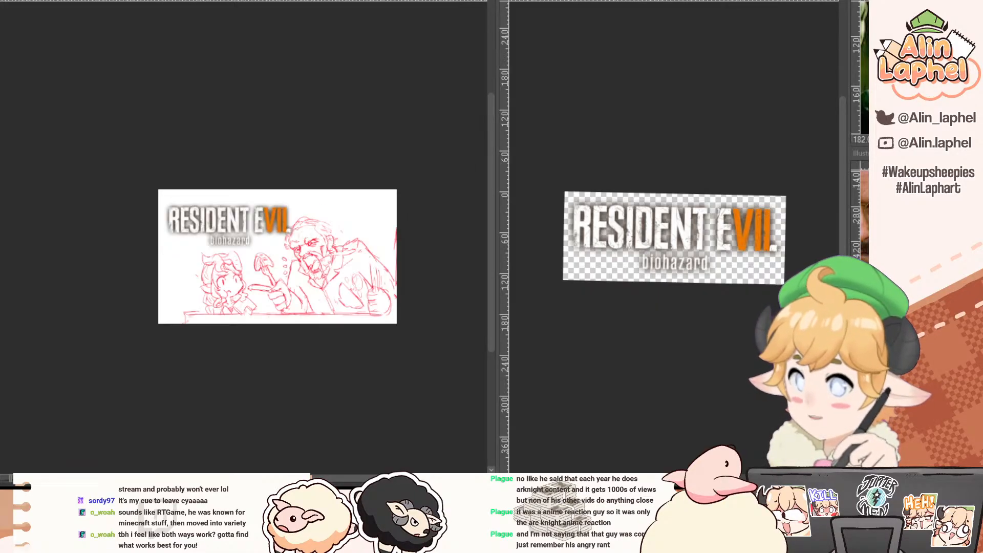
{"action": "key", "text": "ctrl+z"}
{"action": "key", "text": "ctrl+z"}
{"action": "key", "text": "ctrl+y"}
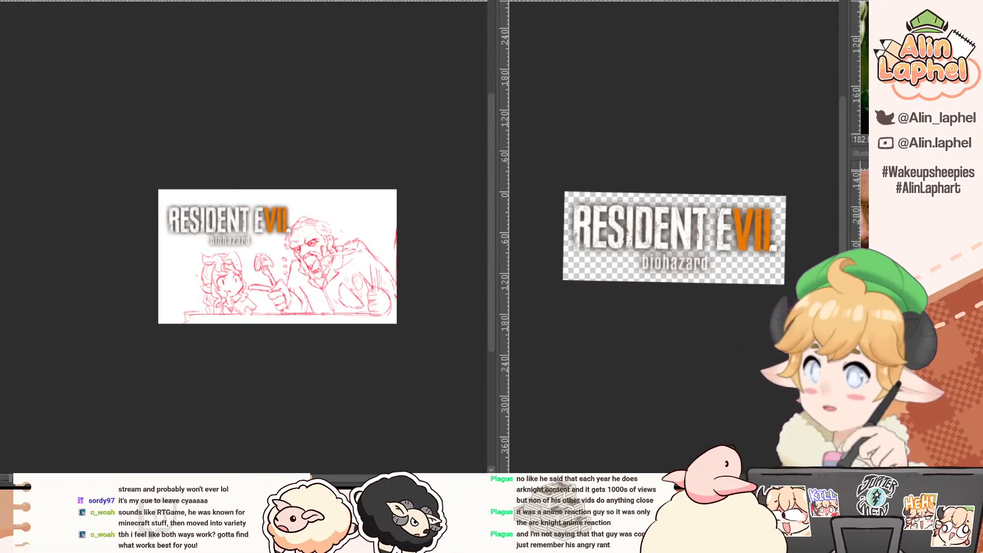